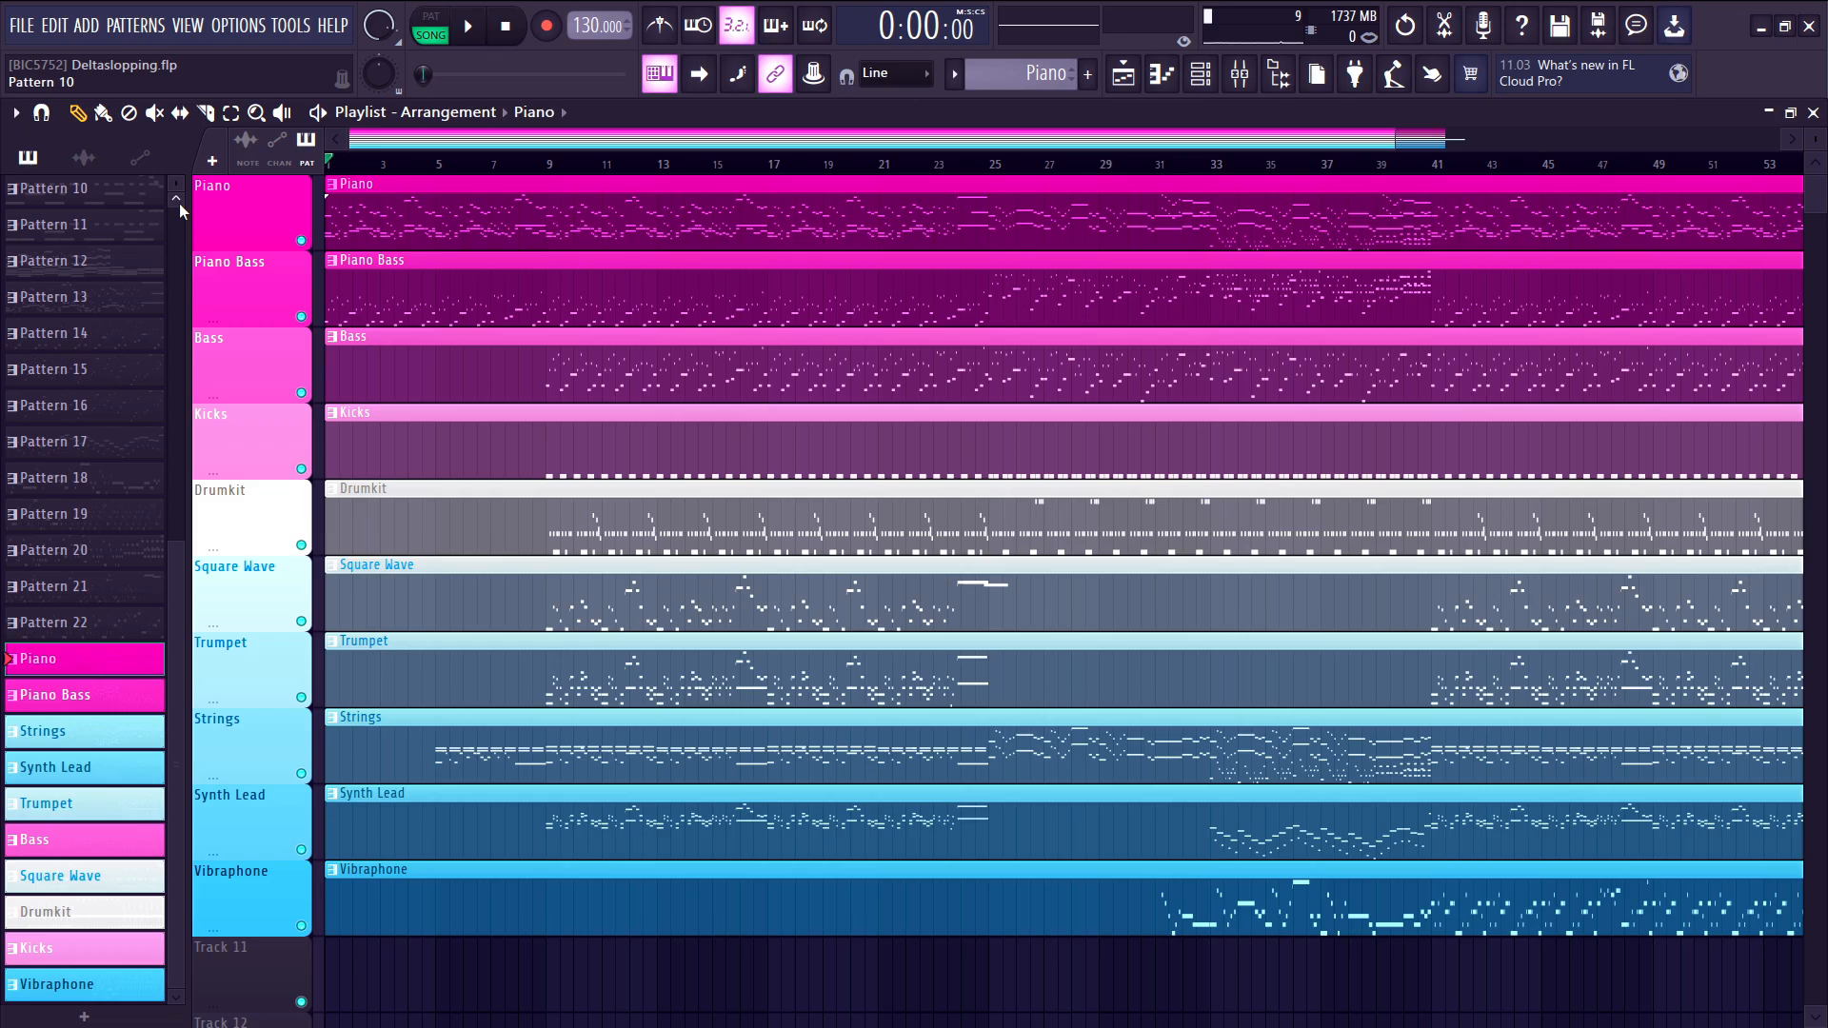
pyautogui.scroll(6, 202, 215)
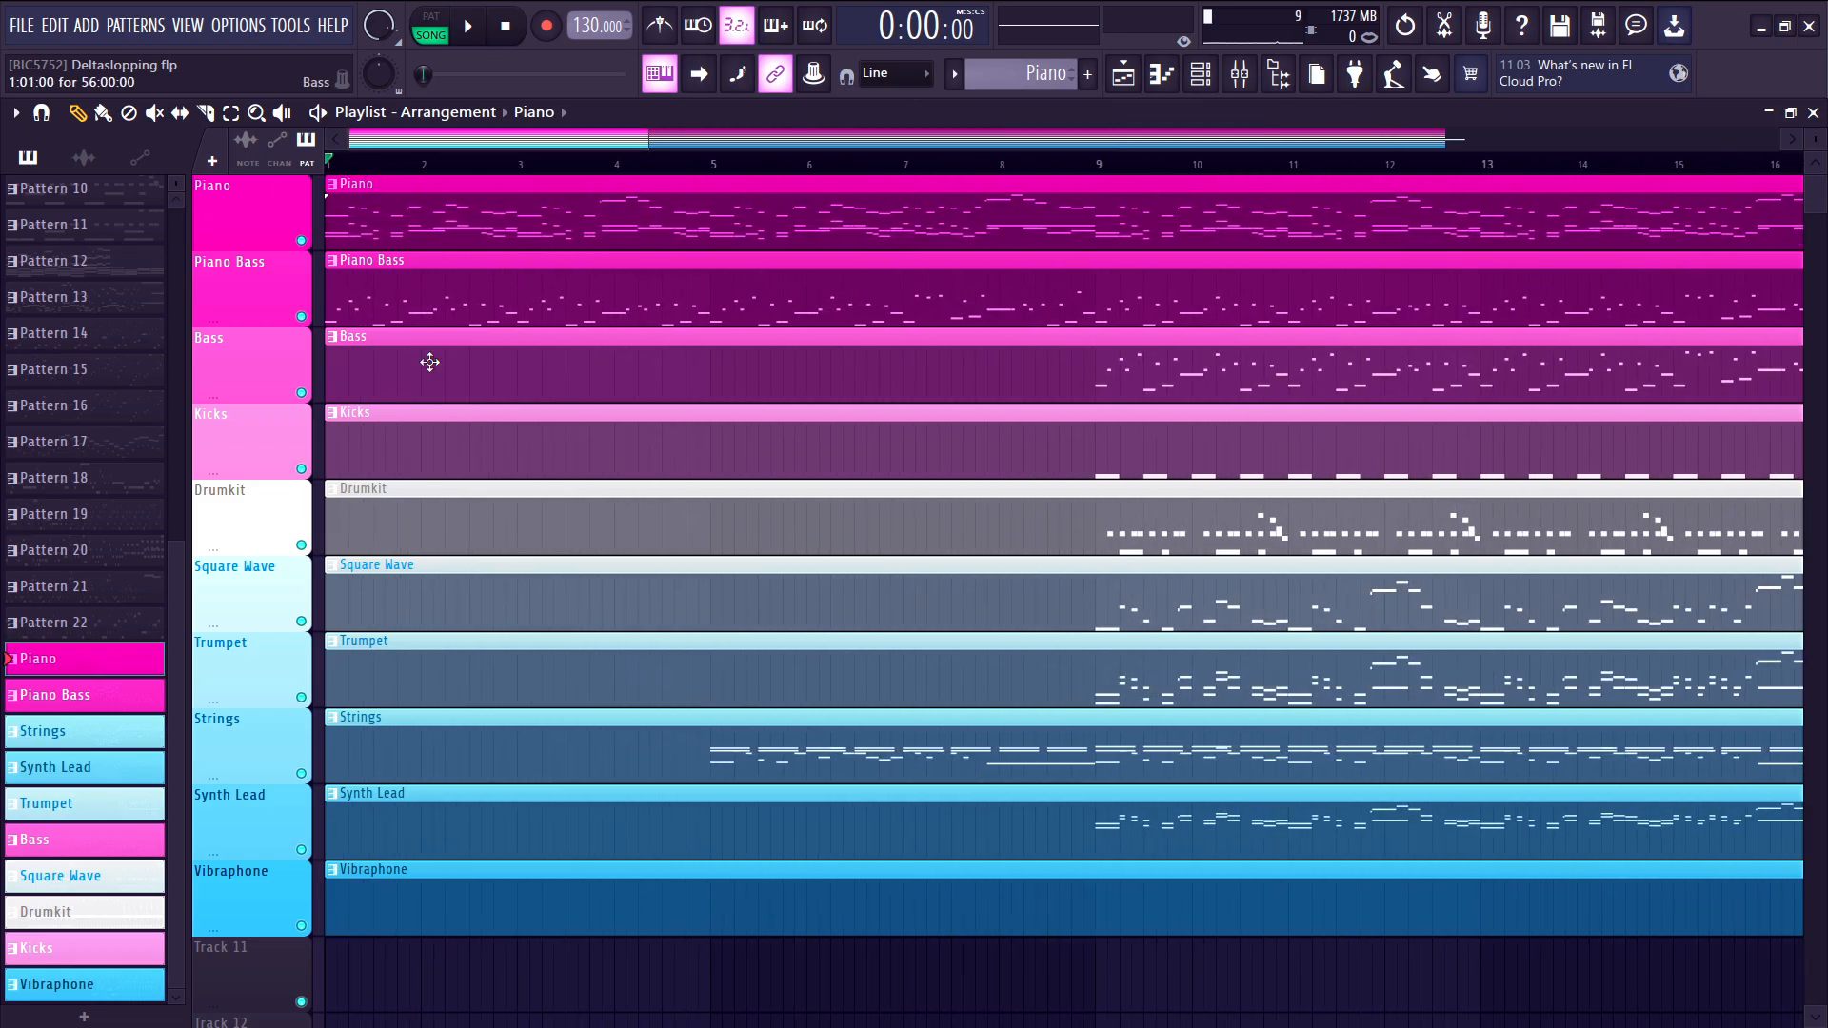
pyautogui.scroll(-5, 431, 362)
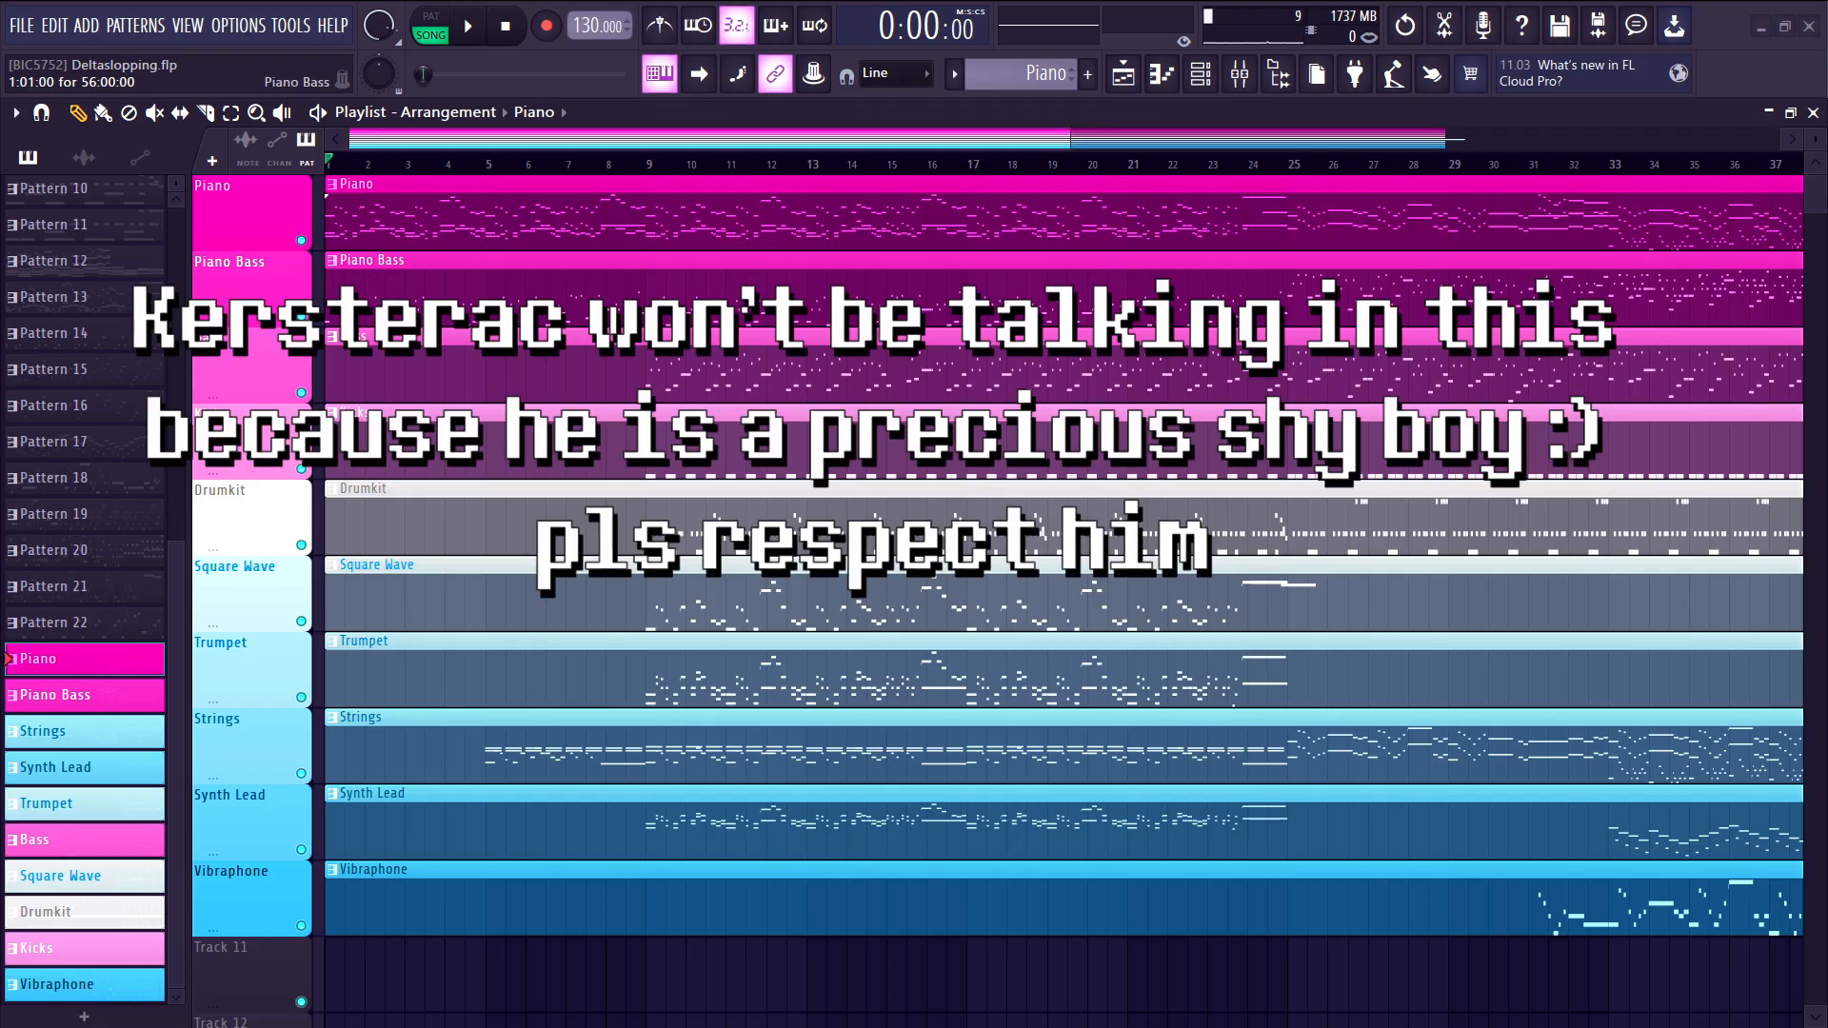
pyautogui.scroll(7, 366, 272)
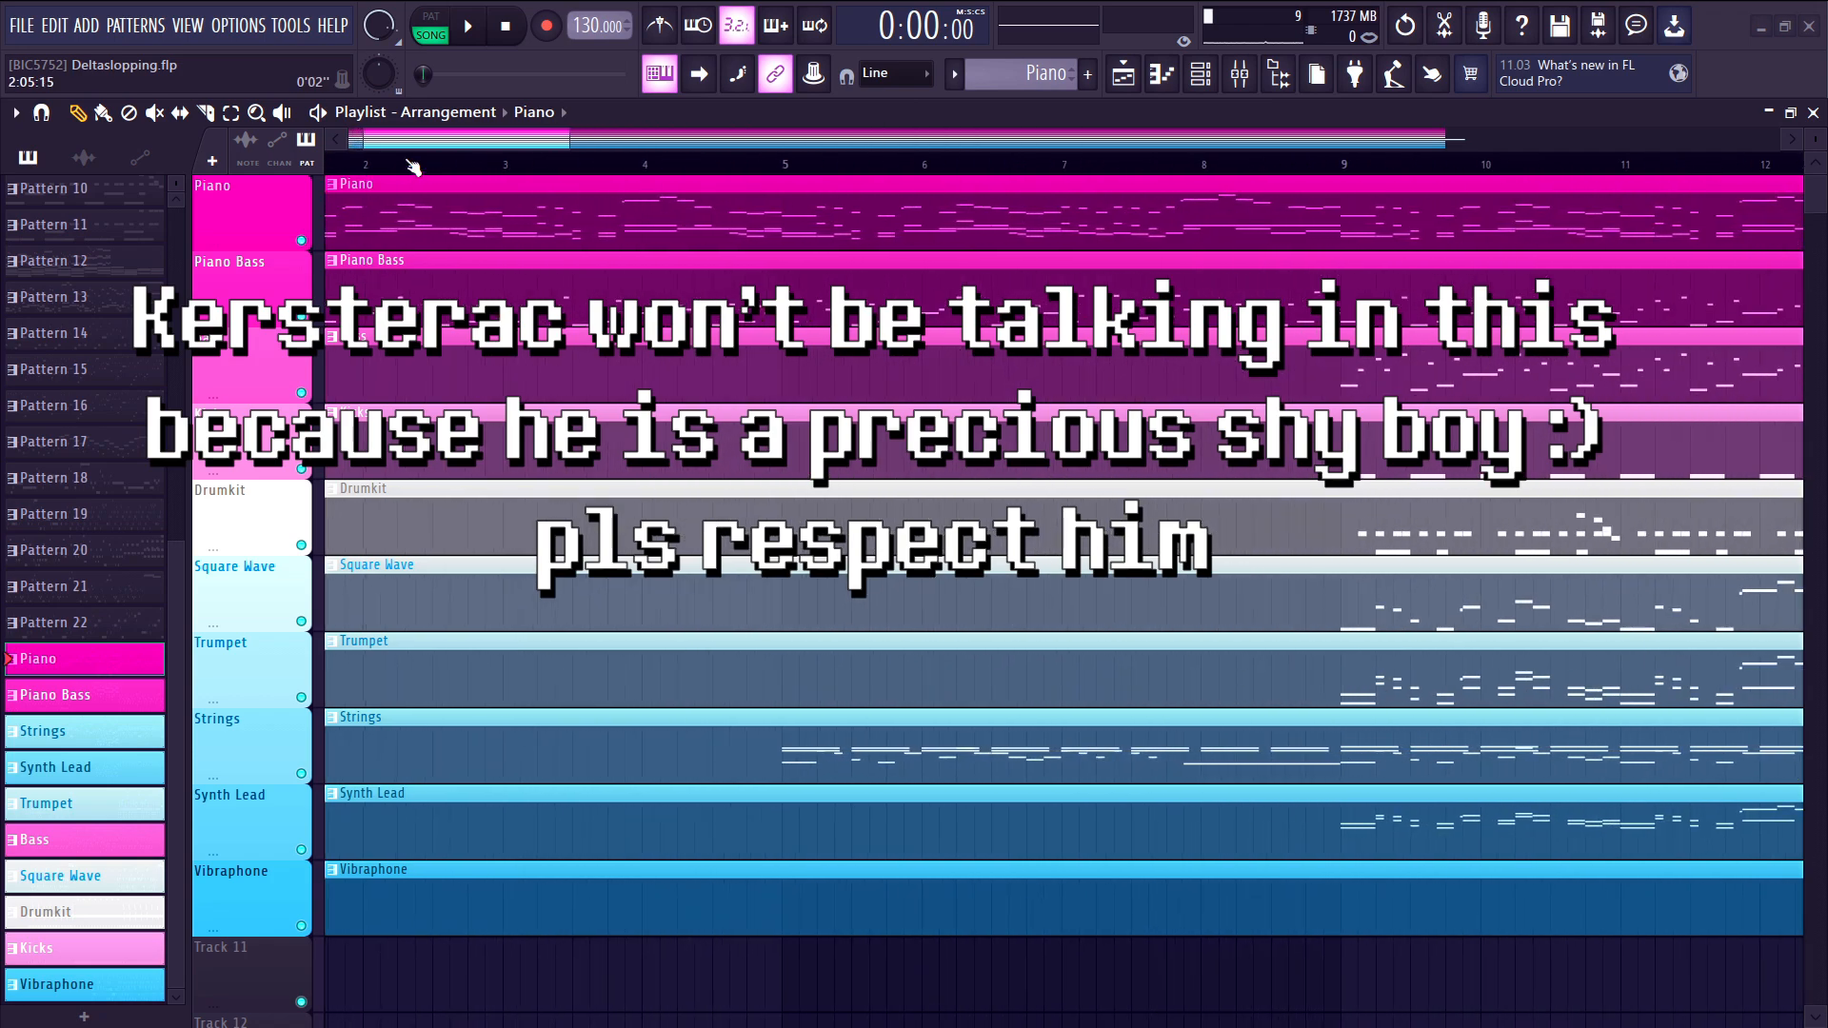
pyautogui.moveTo(410, 152); pyautogui.dragTo(195, 190)
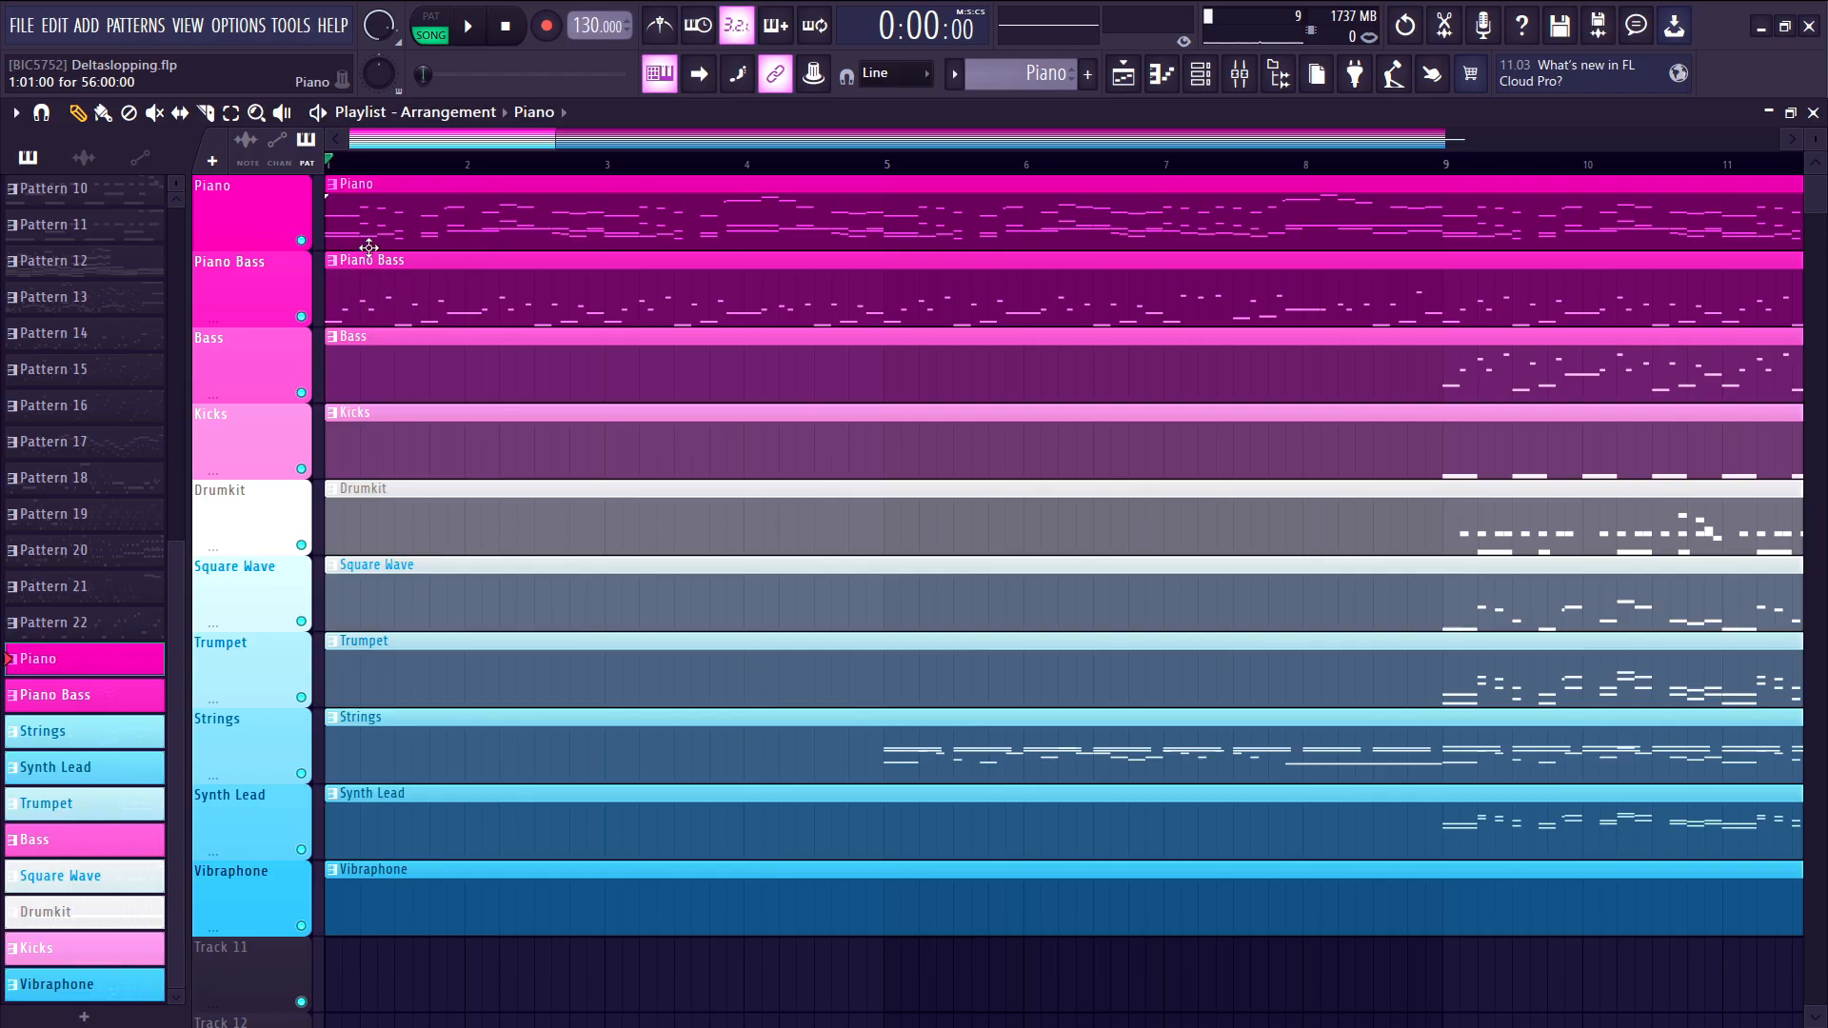
# - Isolate the Piano and Piano Bass tracks by muting all others, and listen to the opening bars of the arrangement
pyautogui.scroll(3, 369, 248)
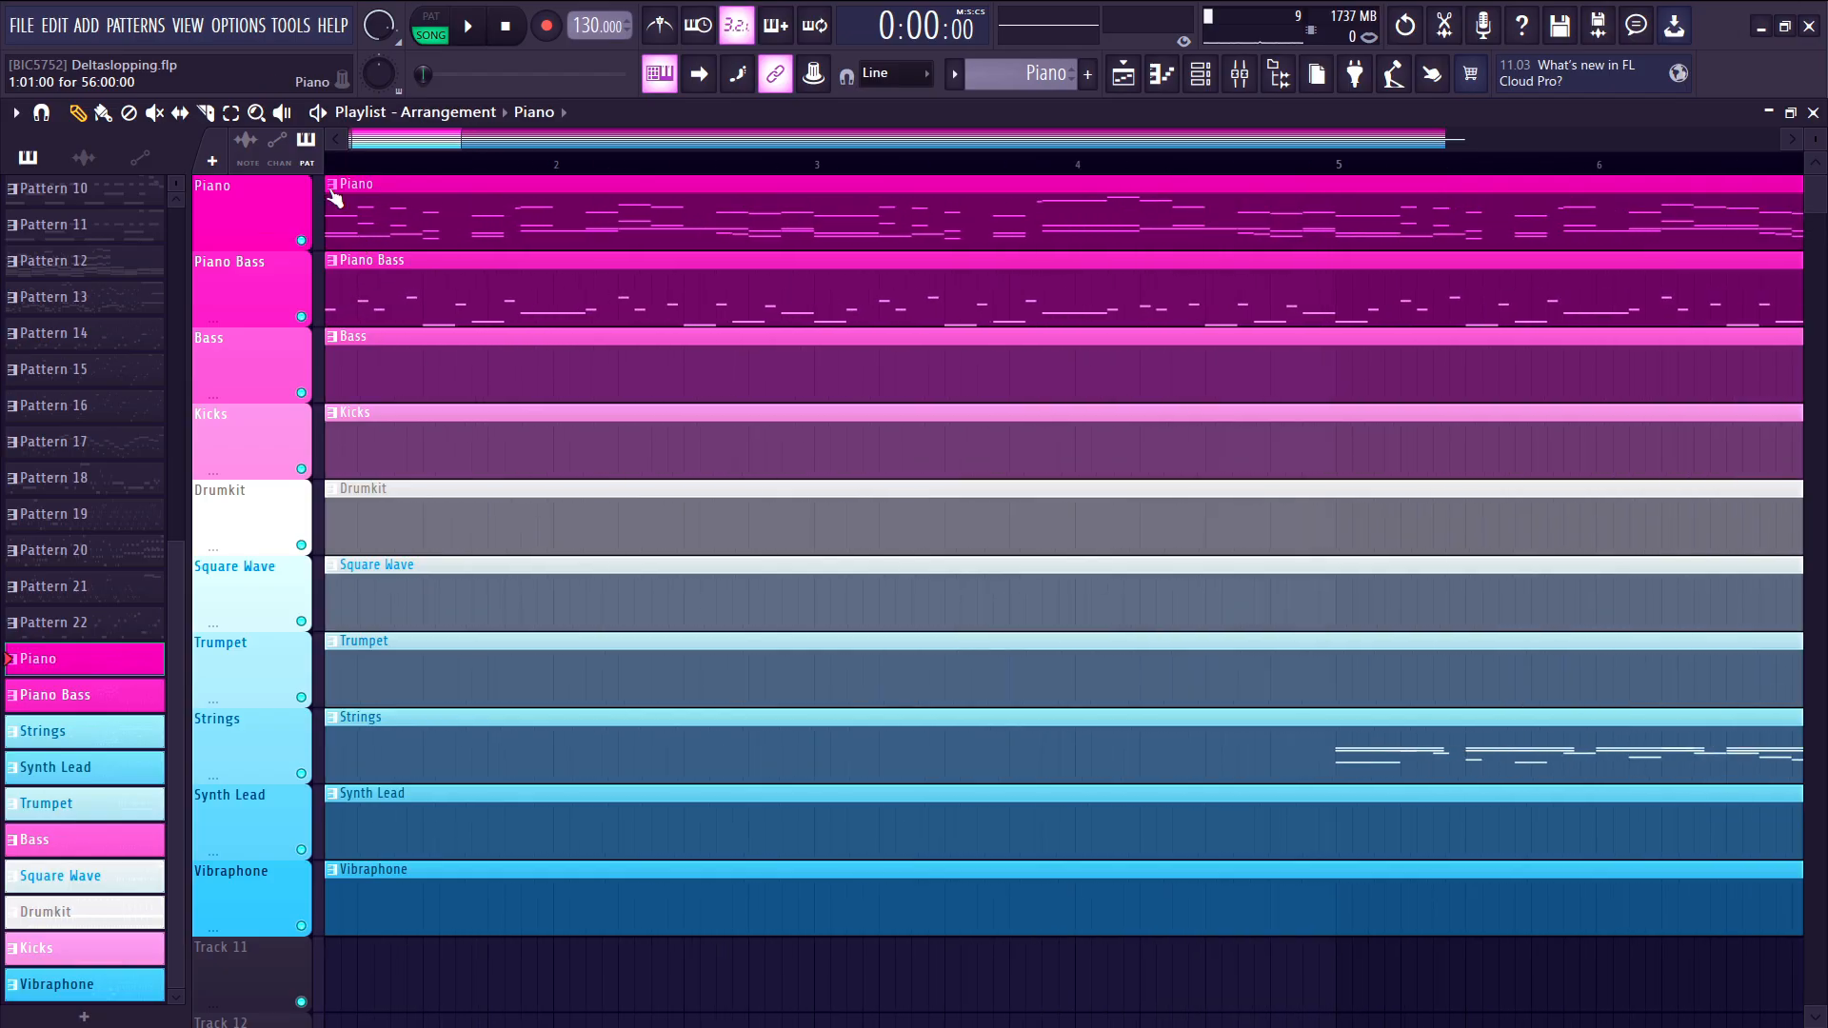
pyautogui.rightClick(301, 240)
pyautogui.click(301, 316)
pyautogui.press('space')
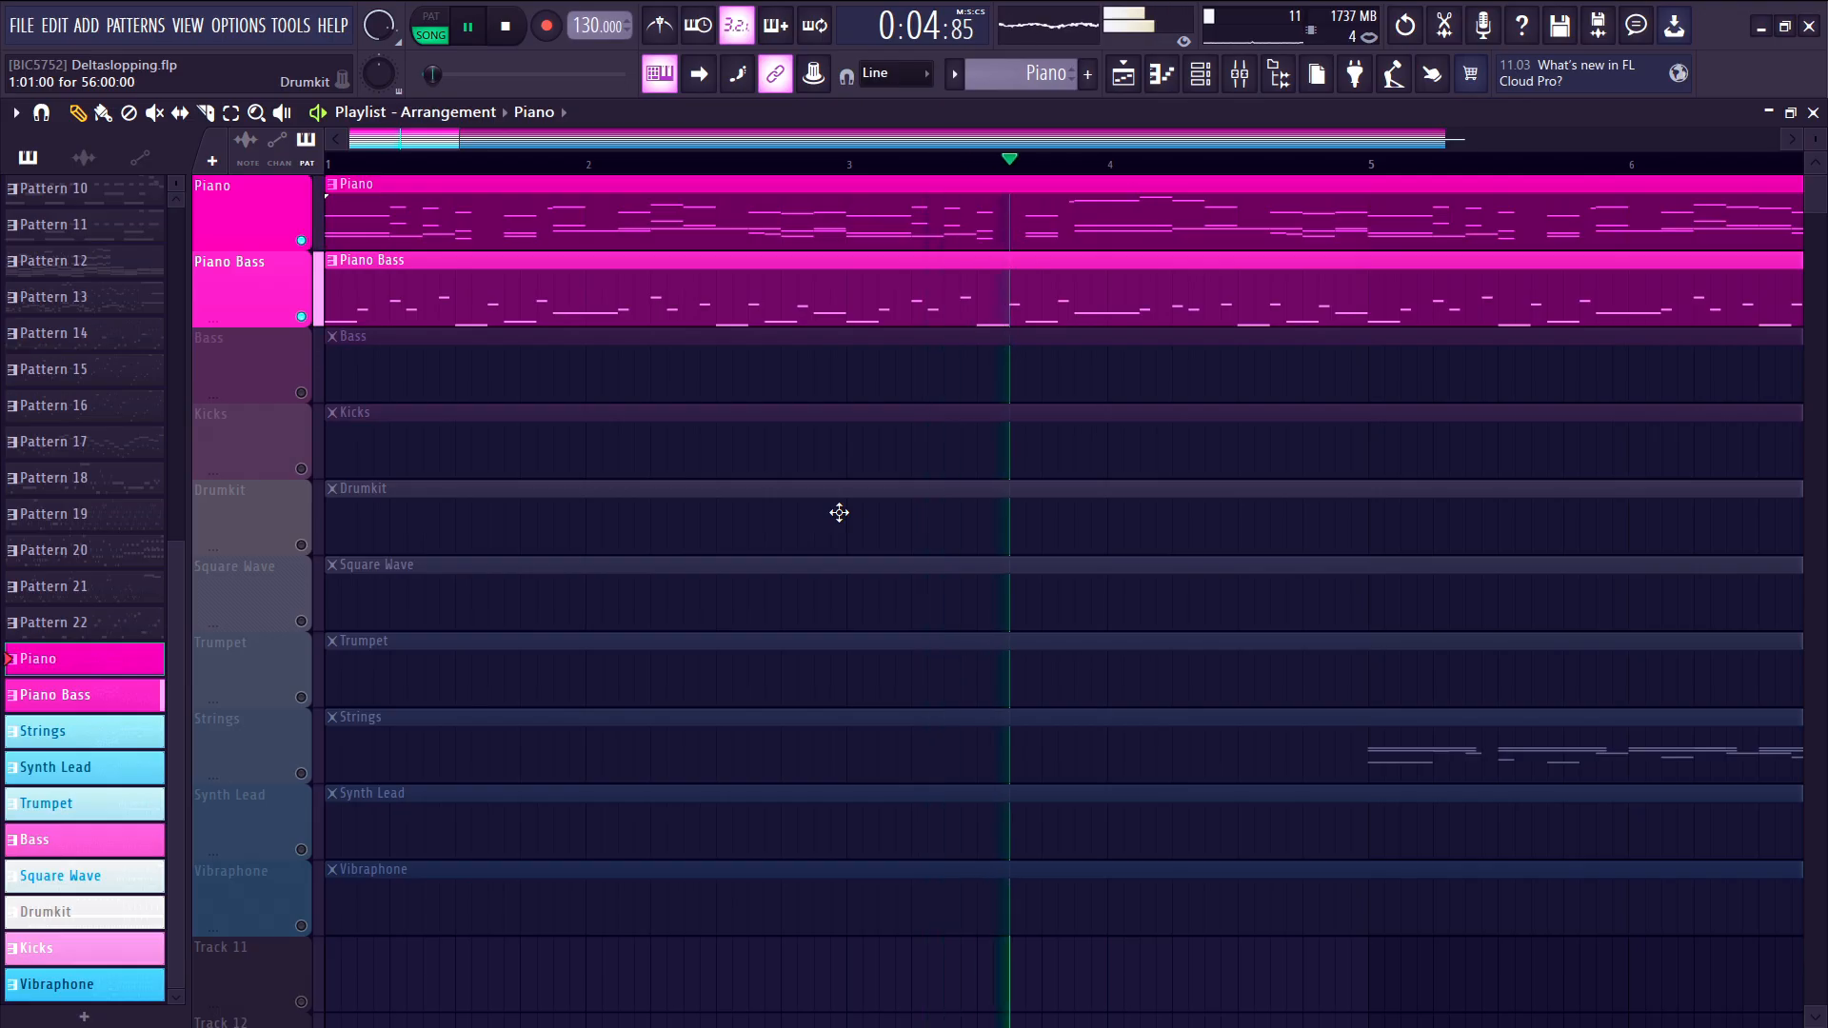
pyautogui.scroll(-2, 839, 513)
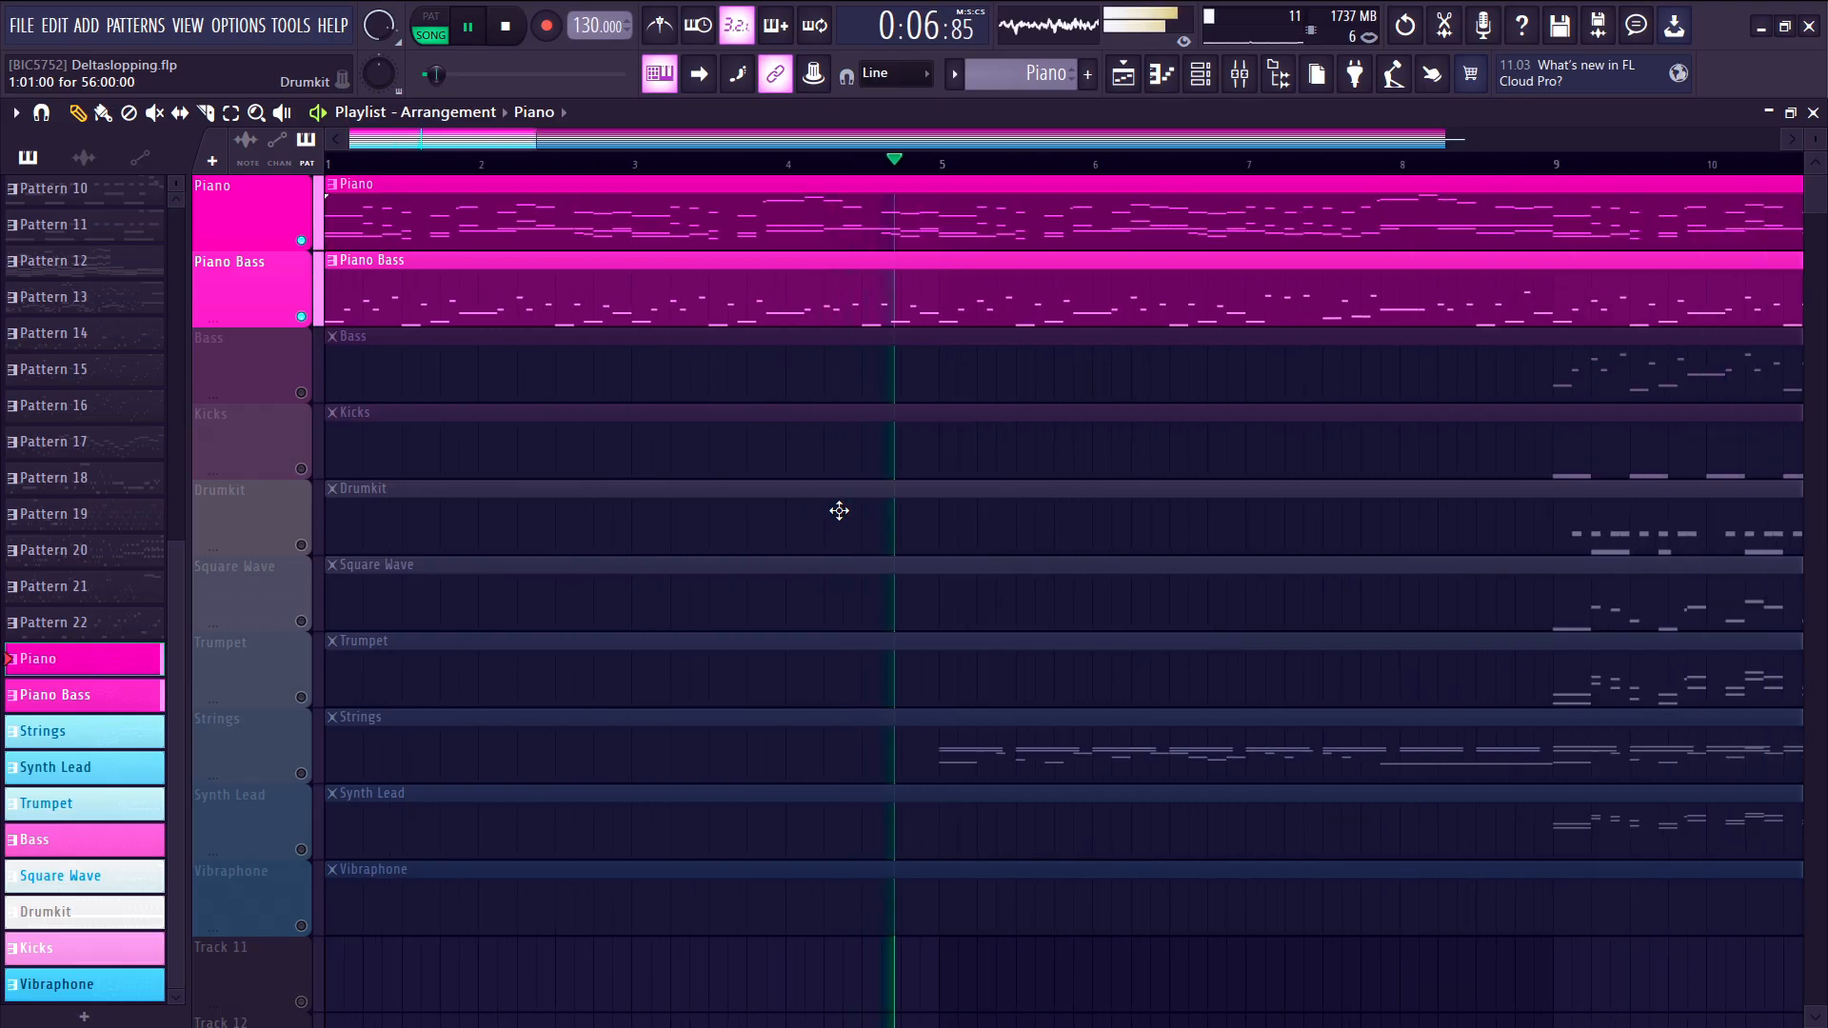
pyautogui.press('space')
# - Show the Piano clip's notes in the piano roll from bar 1 and switch playback to pattern mode
pyautogui.click(842, 195)
pyautogui.doubleClick(839, 210)
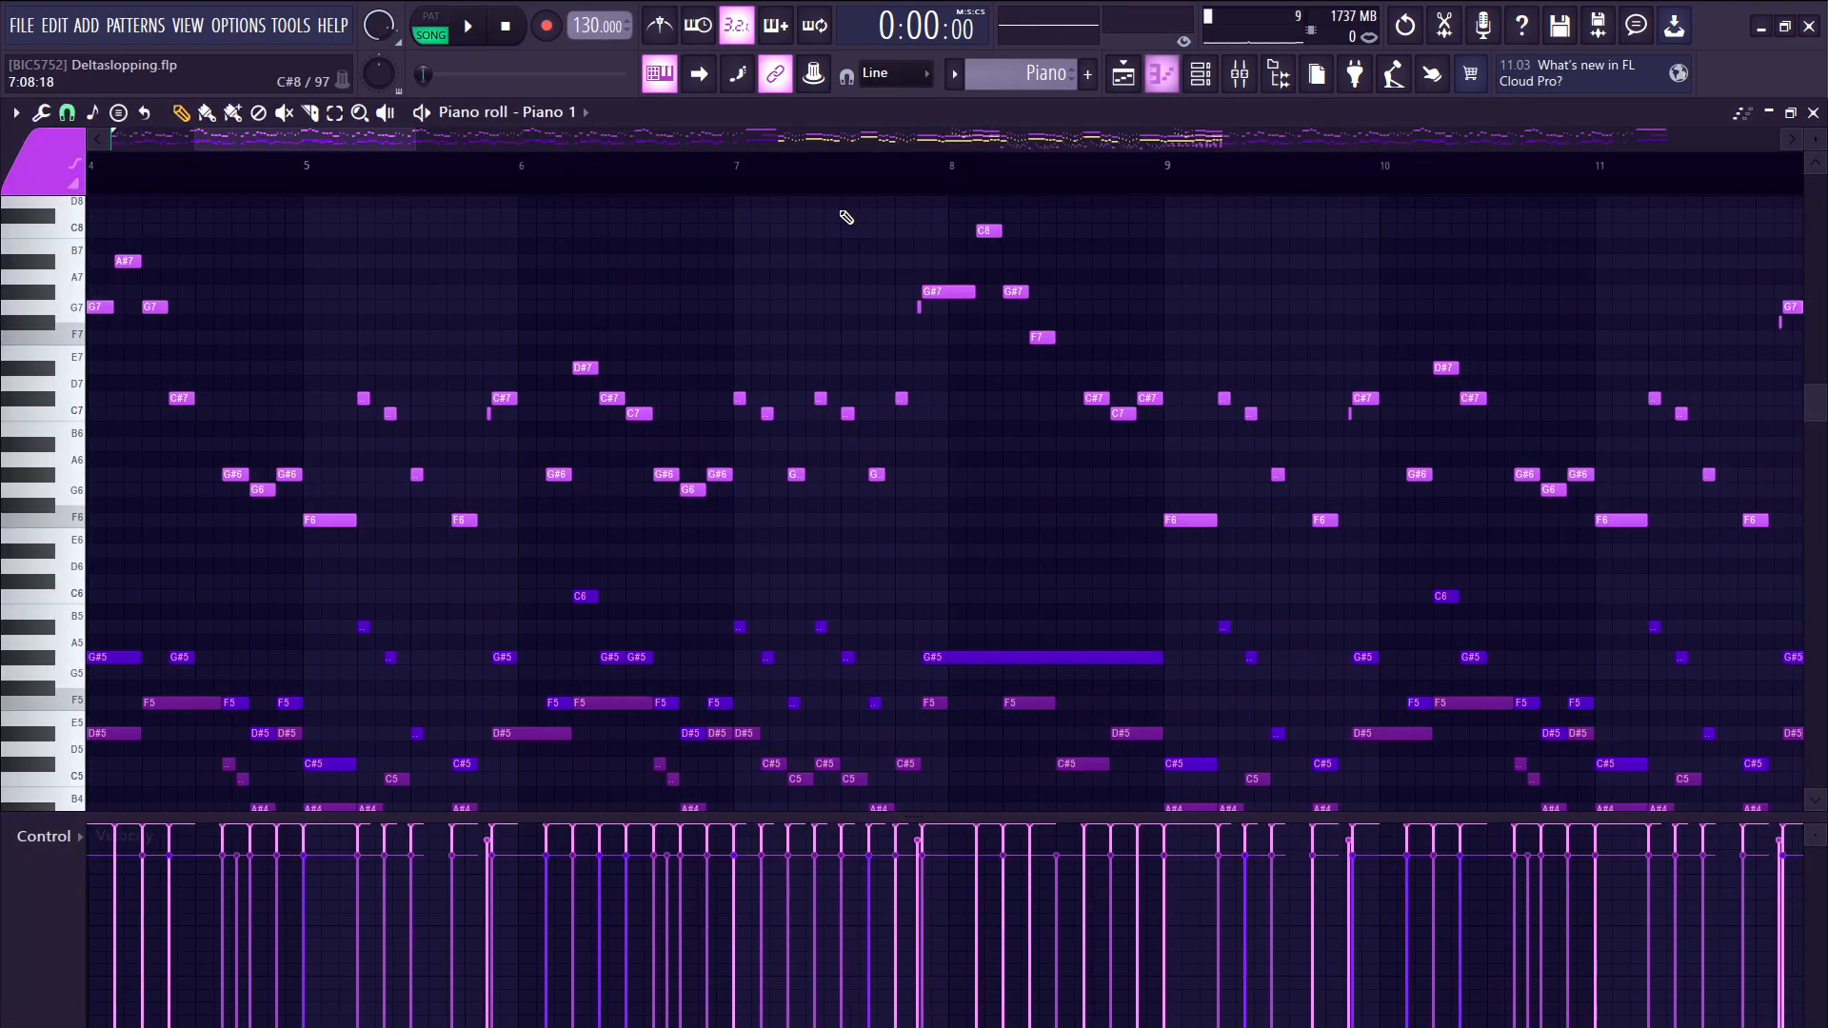
pyautogui.scroll(-5, 841, 212)
pyautogui.scroll(6, 292, 487)
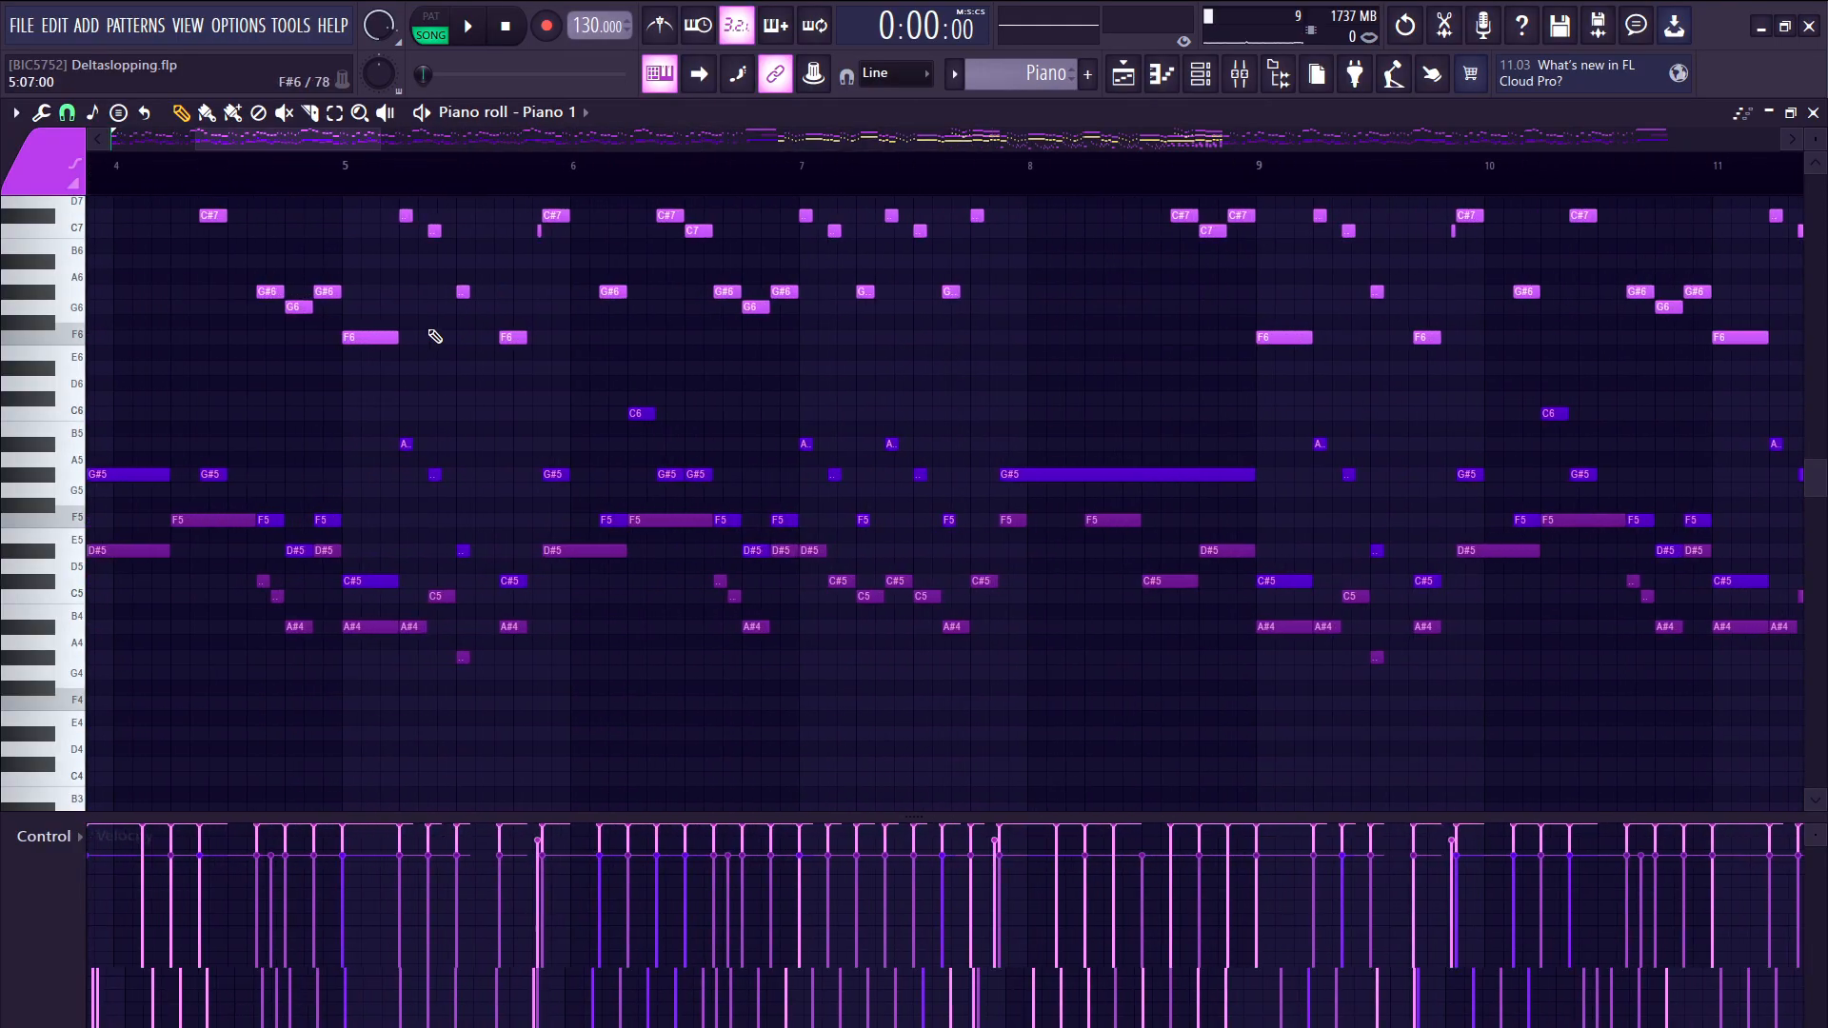
pyautogui.moveTo(248, 142); pyautogui.dragTo(2, 251)
pyautogui.scroll(3, 1069, 612)
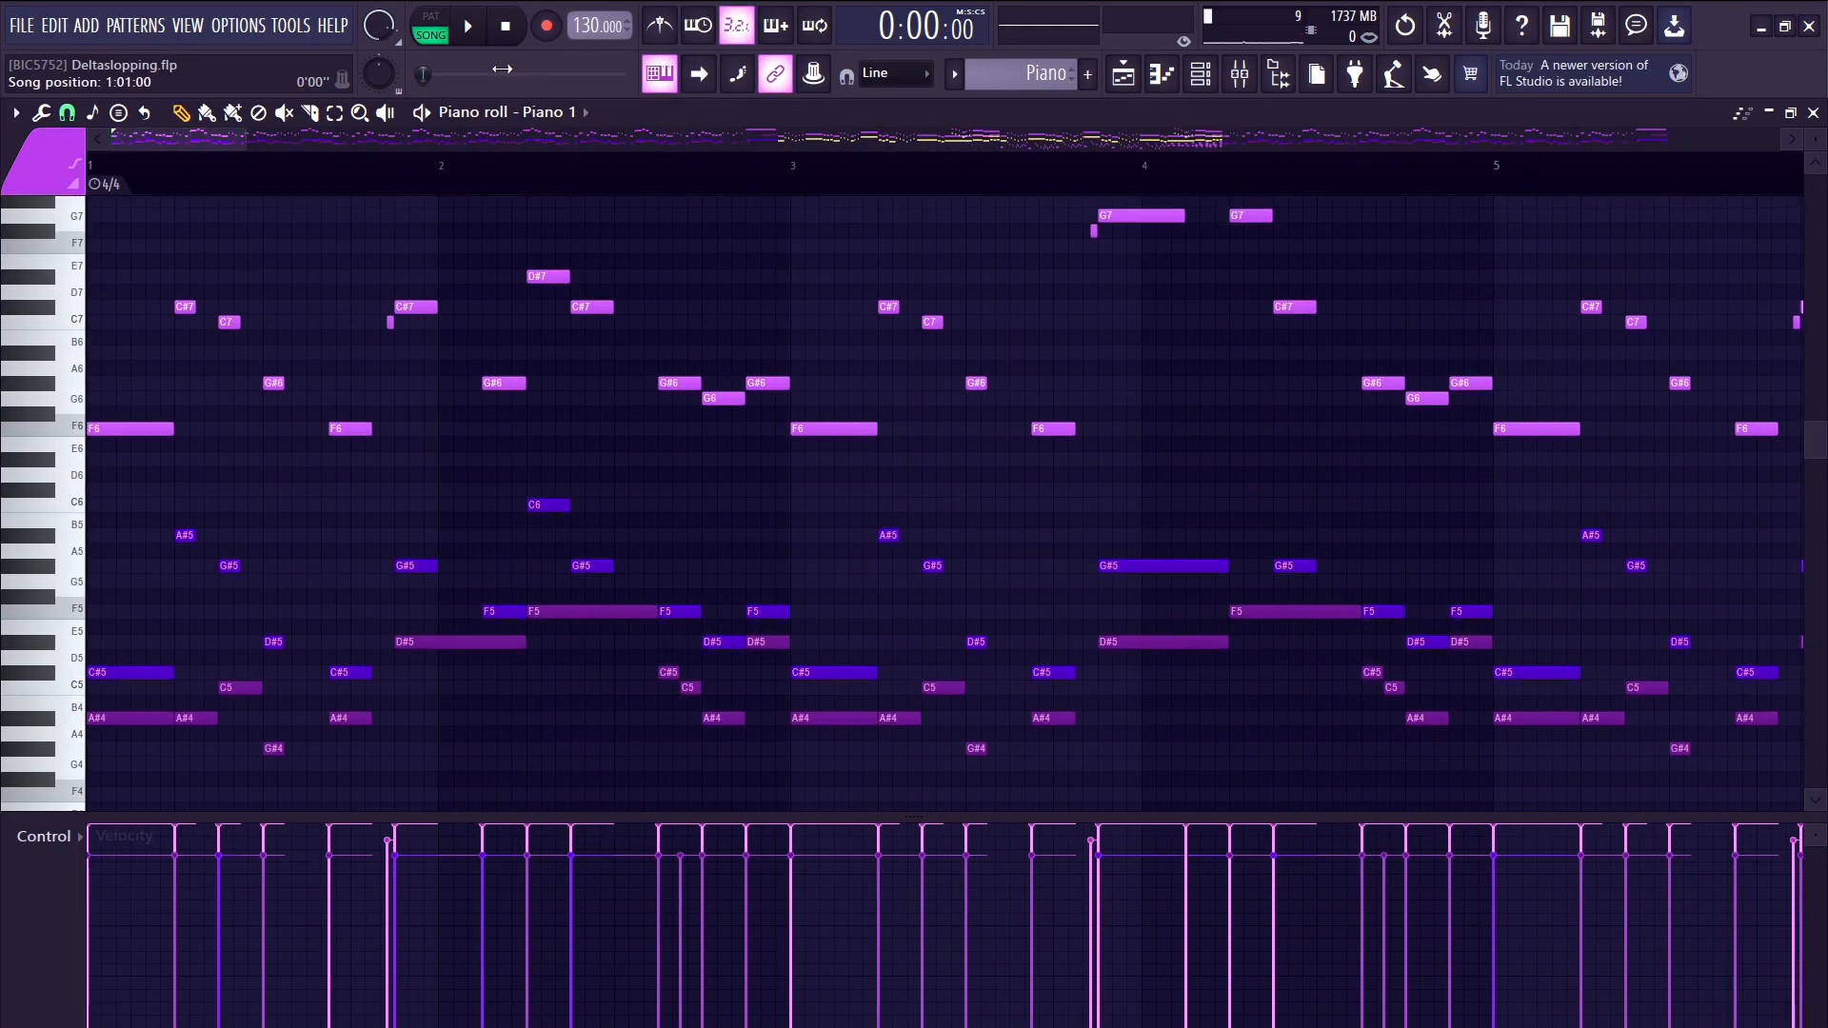
pyautogui.click(429, 28)
pyautogui.scroll(3, 878, 552)
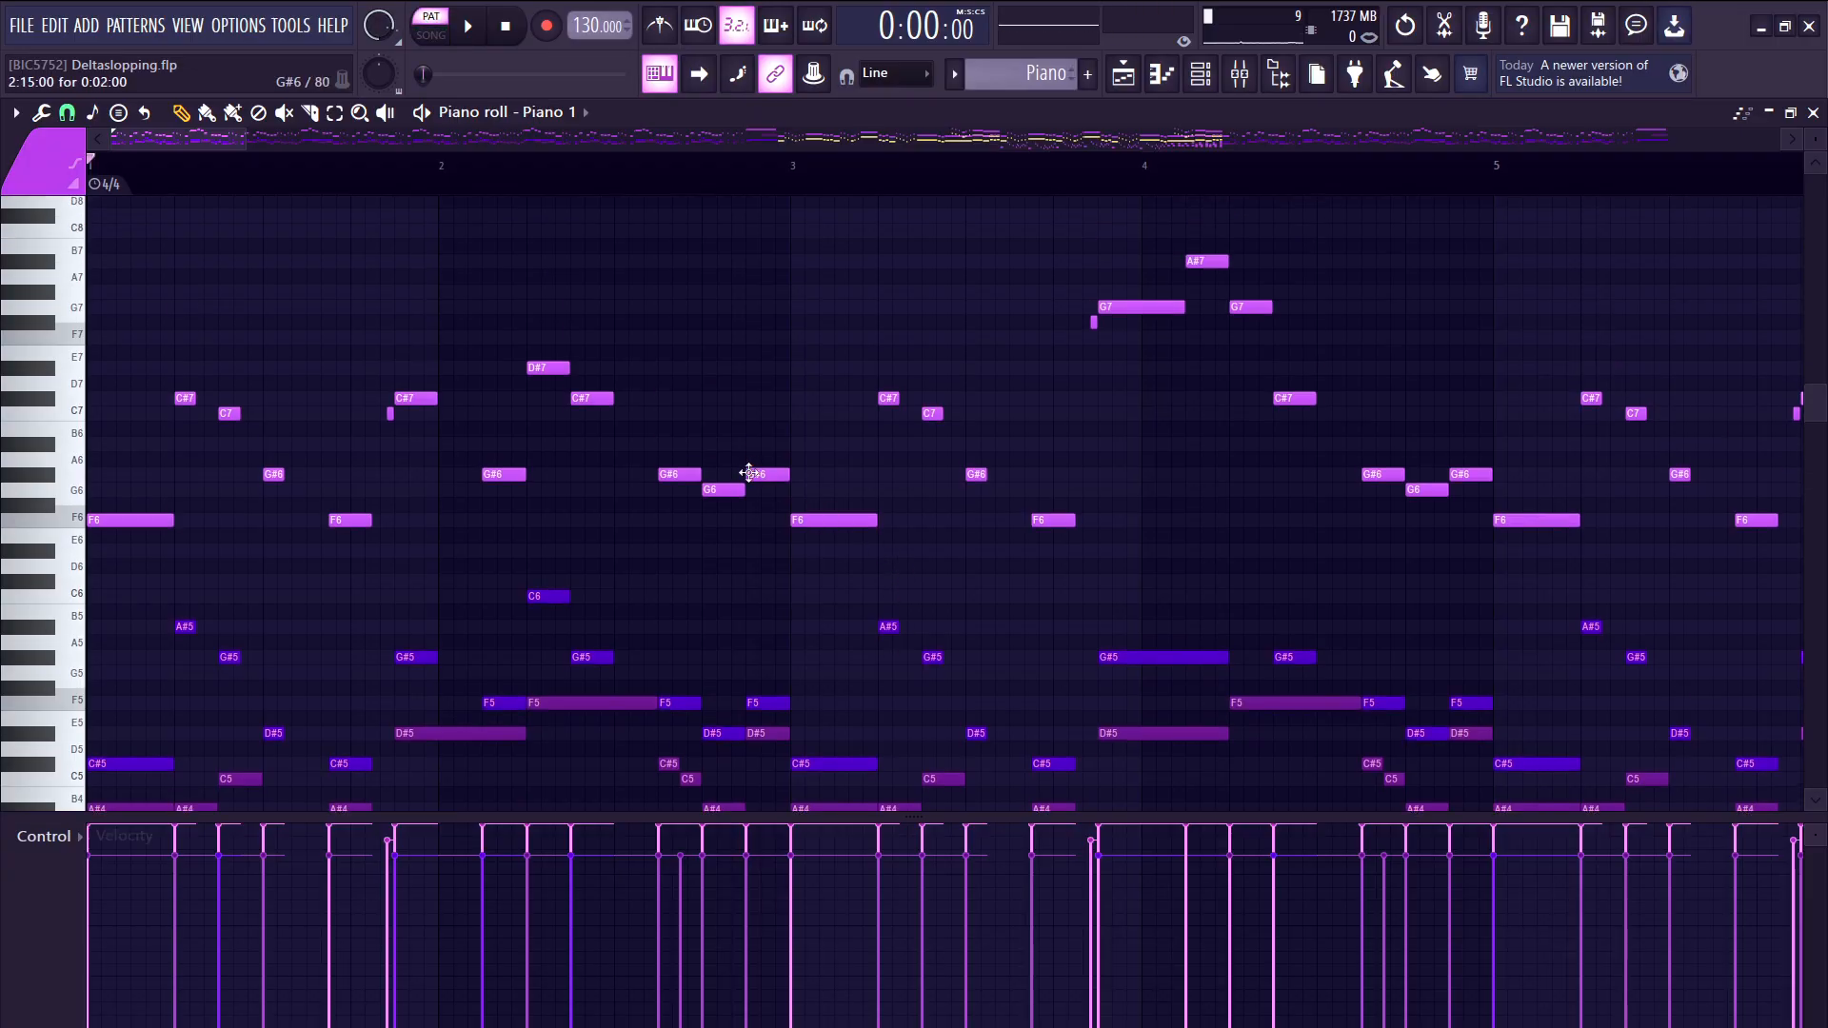
# - Copy the Piano pattern's upper melody notes into a new pattern, Pattern 33
pyautogui.hotkey('ctrl', 'a')
pyautogui.click(1087, 73)
pyautogui.press('Return')
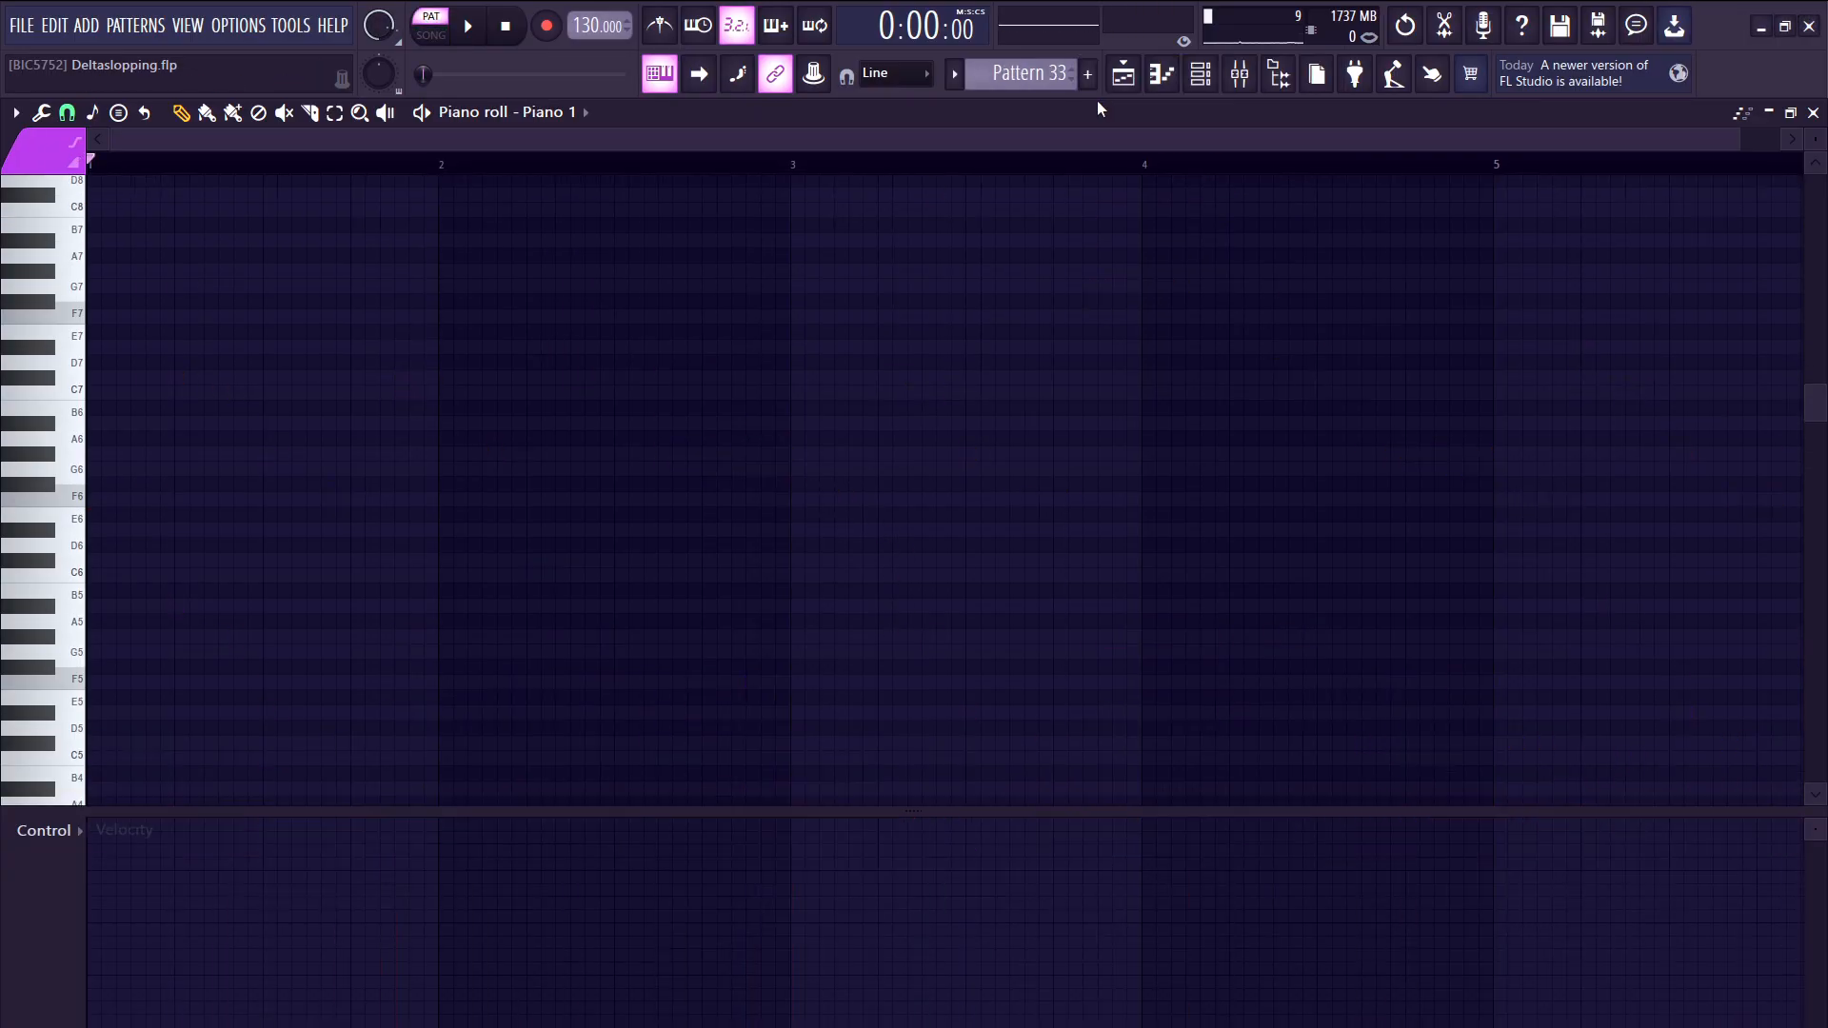
pyautogui.hotkey('ctrl', 'v')
# - Listen to the isolated melody in Pattern 33 and cut all its notes out again
pyautogui.press('space')
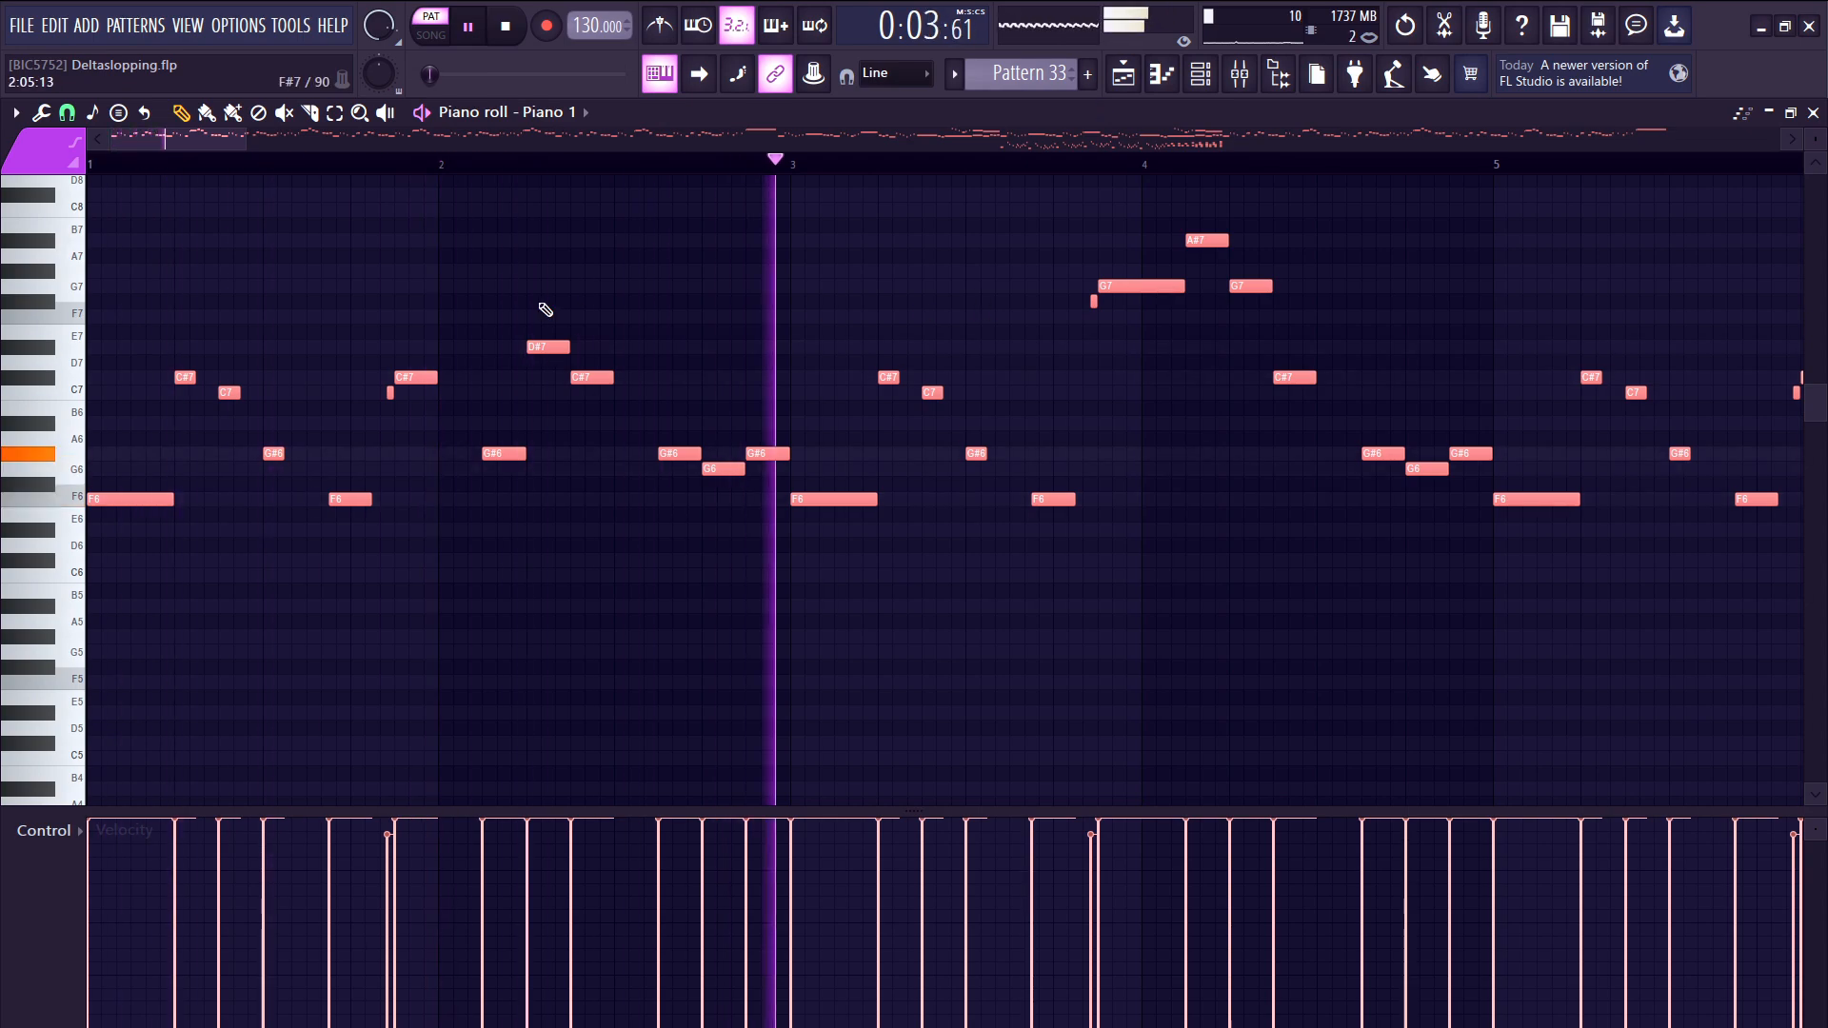
pyautogui.scroll(-4, 546, 310)
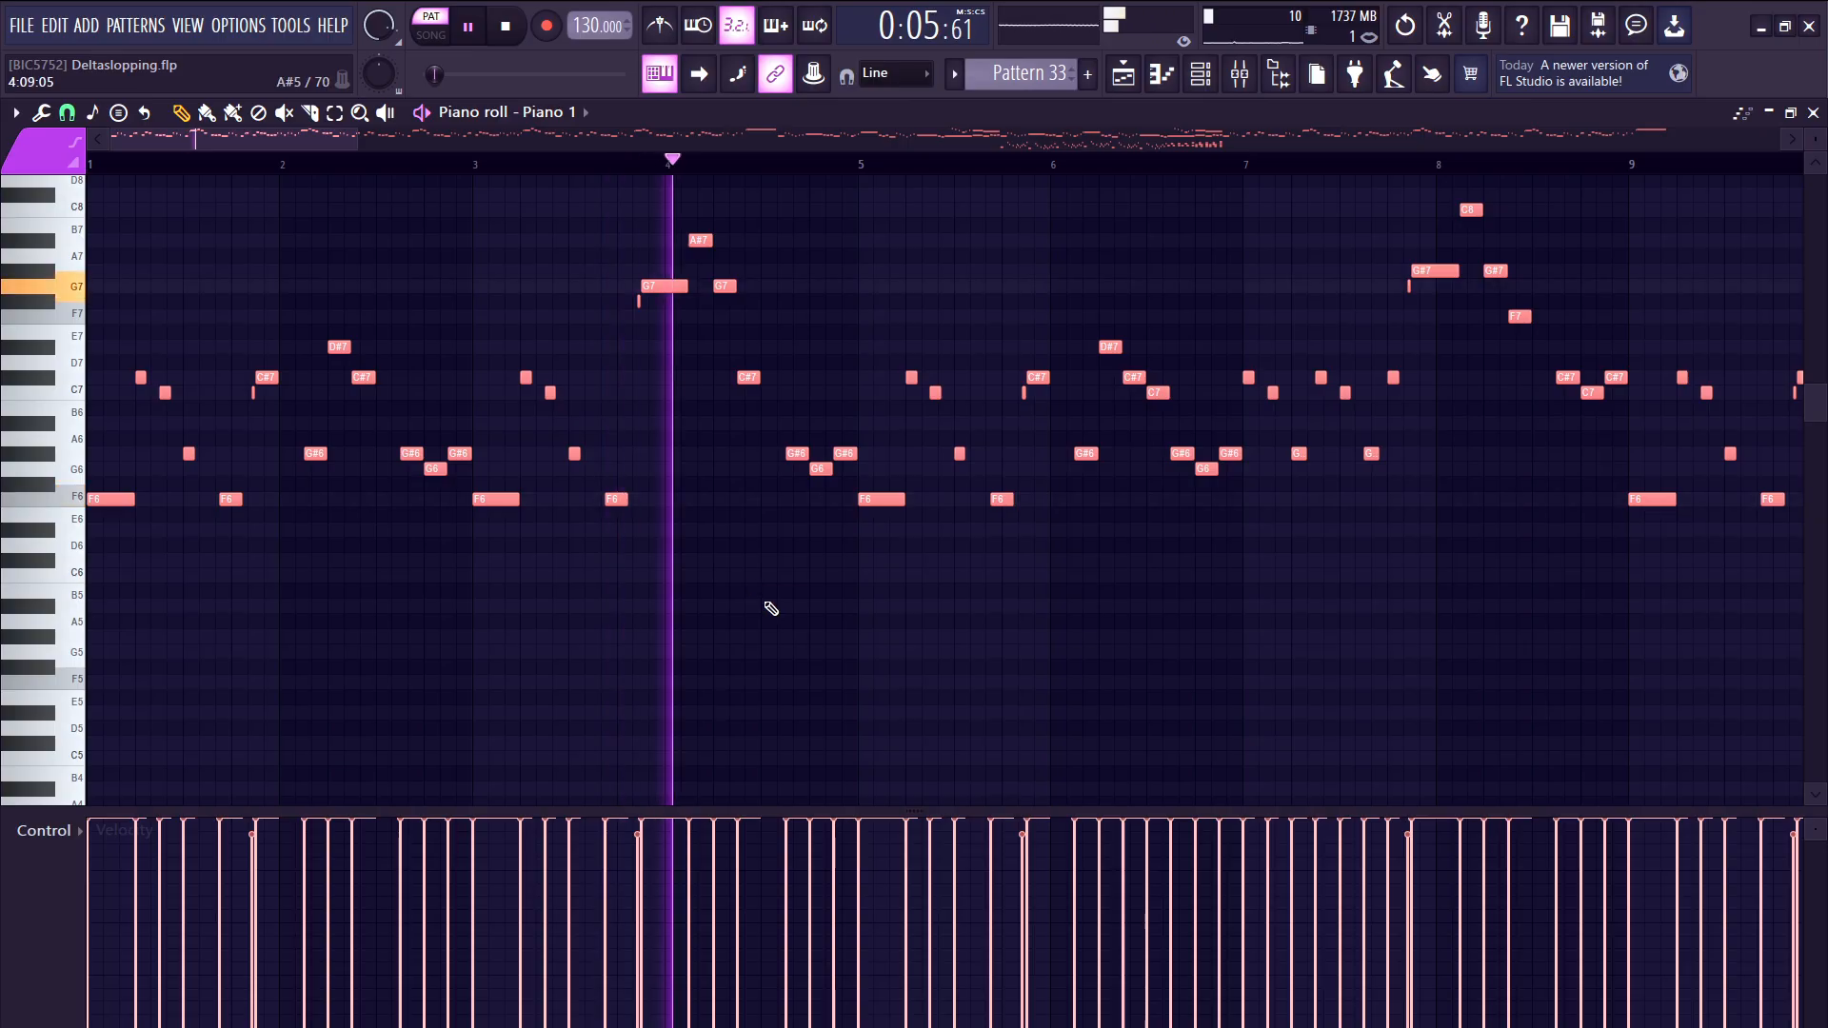
pyautogui.press('space')
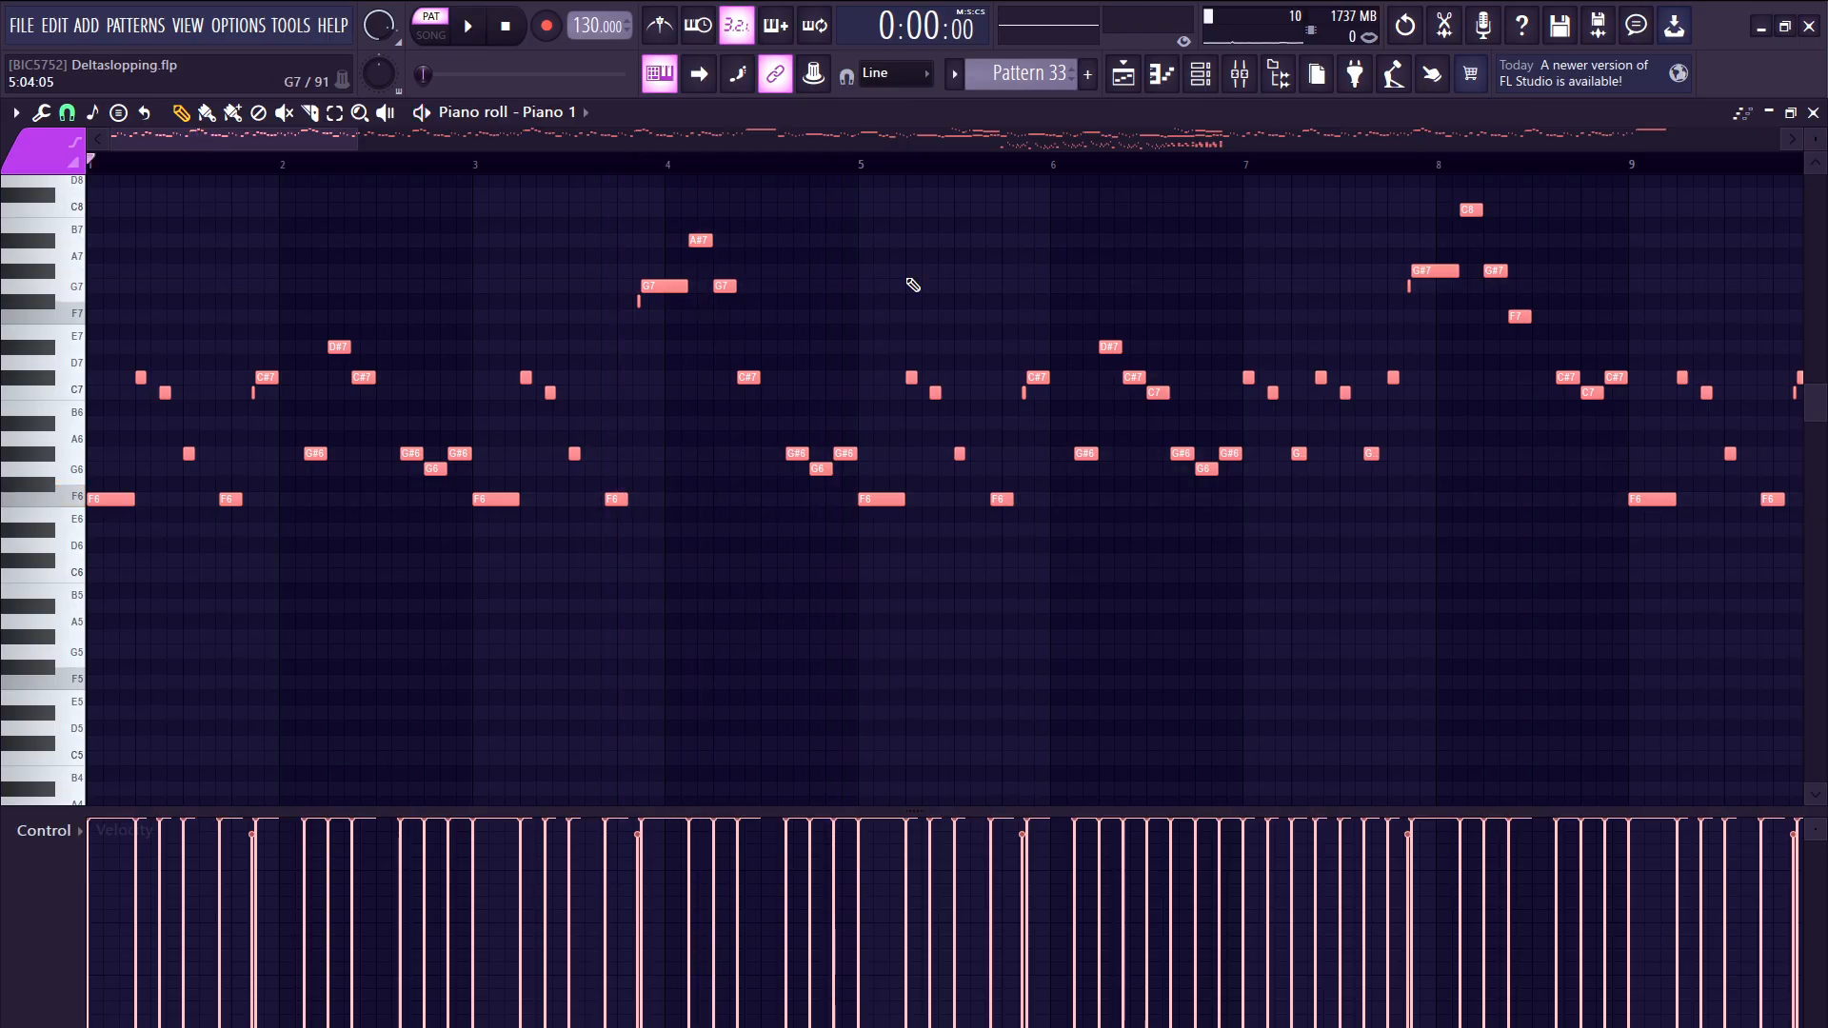
pyautogui.hotkey('ctrl', 'x')
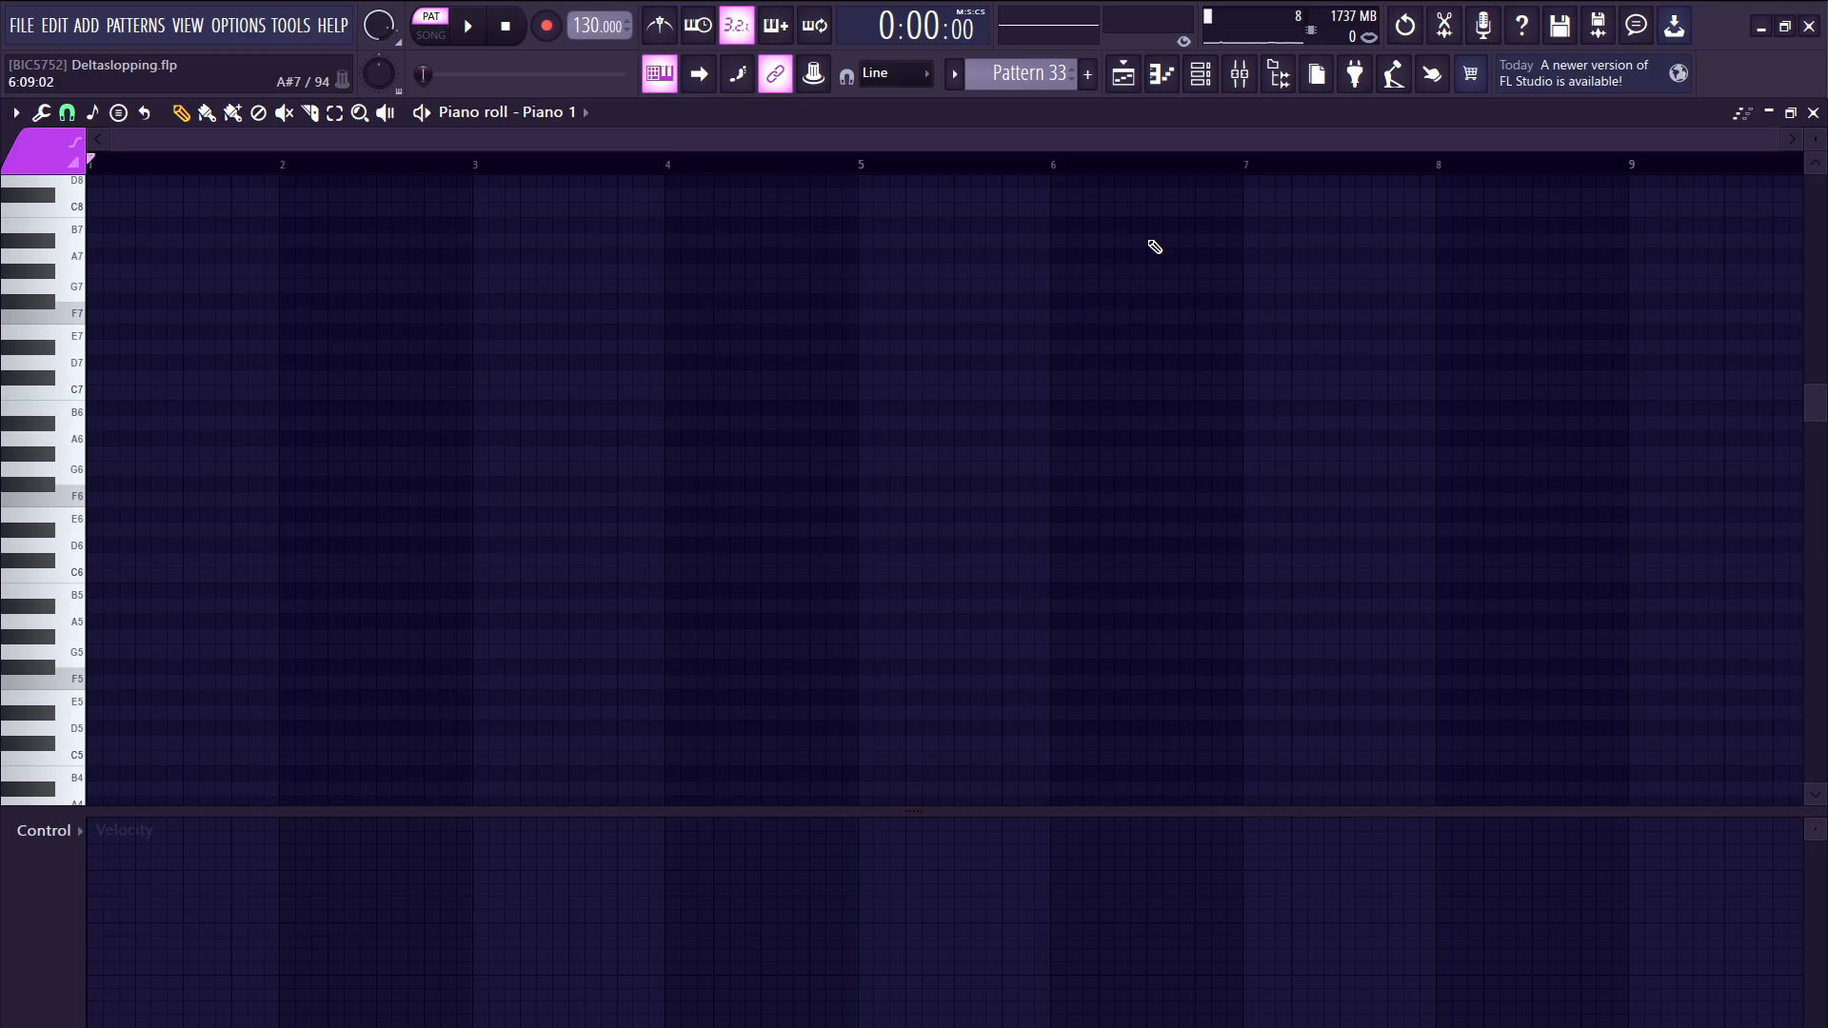
# - Return to the arrangement and reopen the Piano clip's notes in the piano roll, starting at bar 1
pyautogui.click(1124, 73)
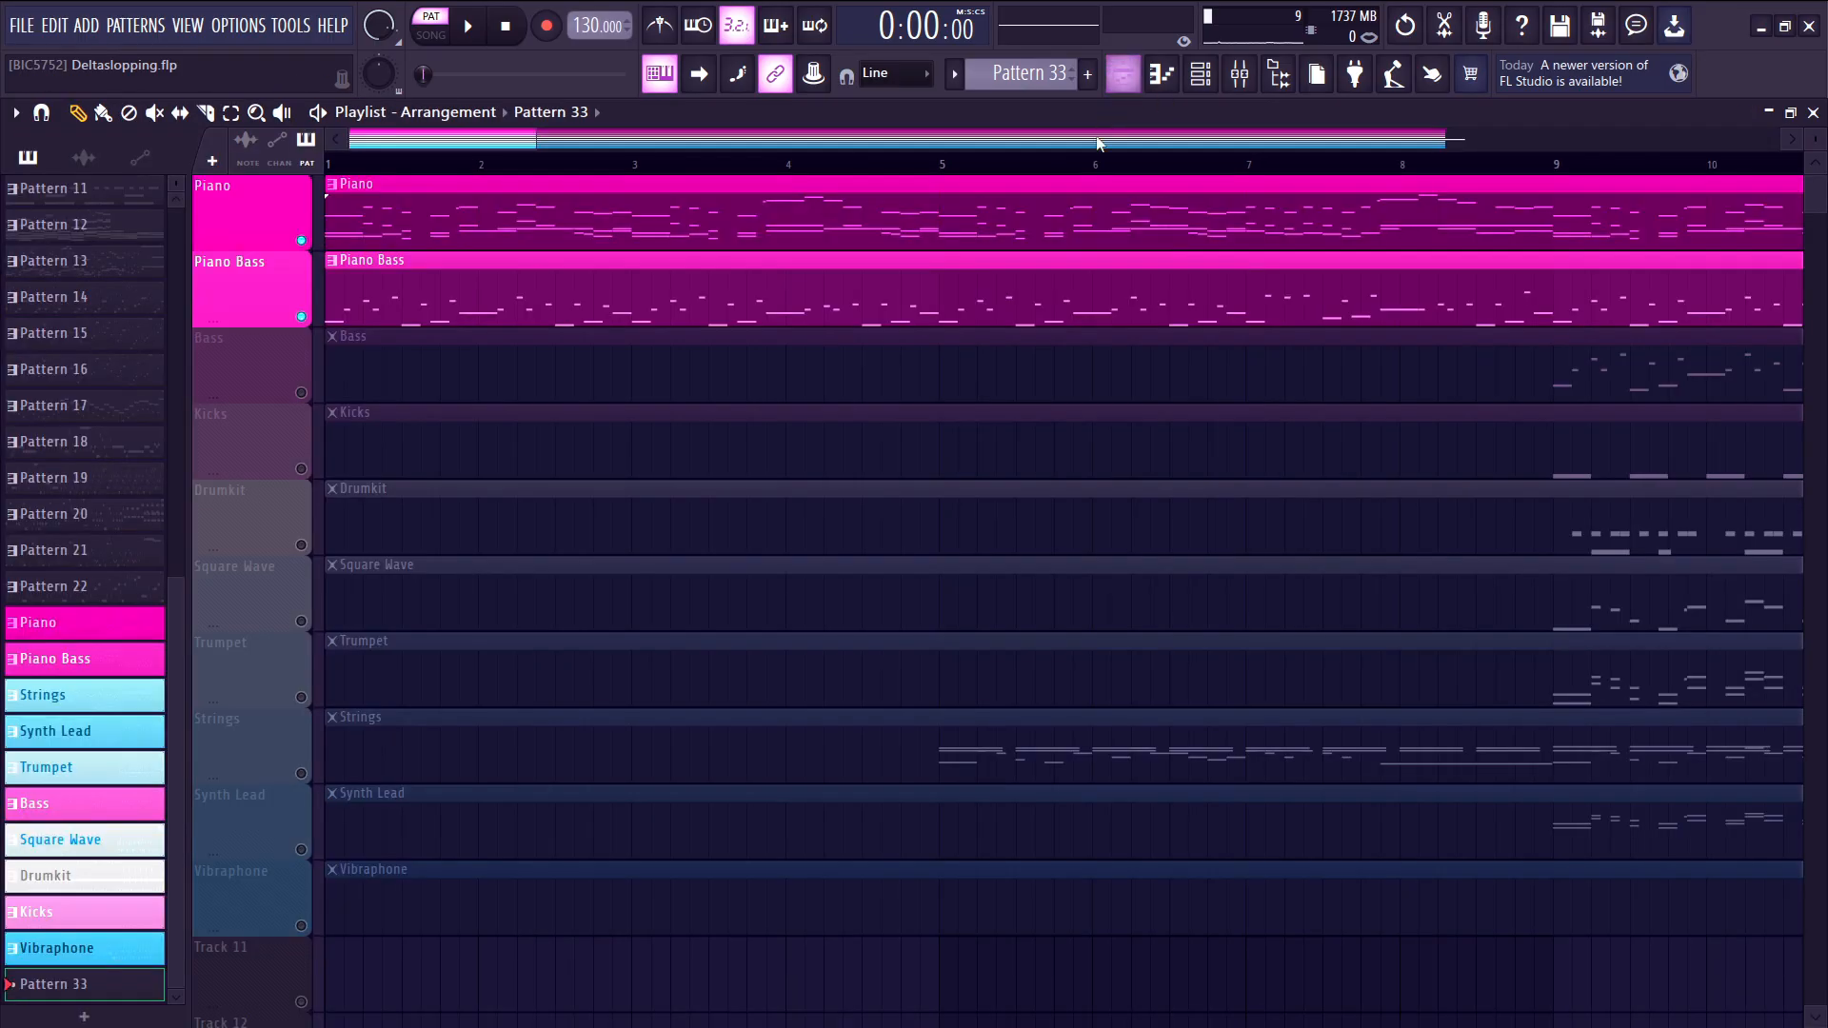
pyautogui.scroll(-5, 827, 467)
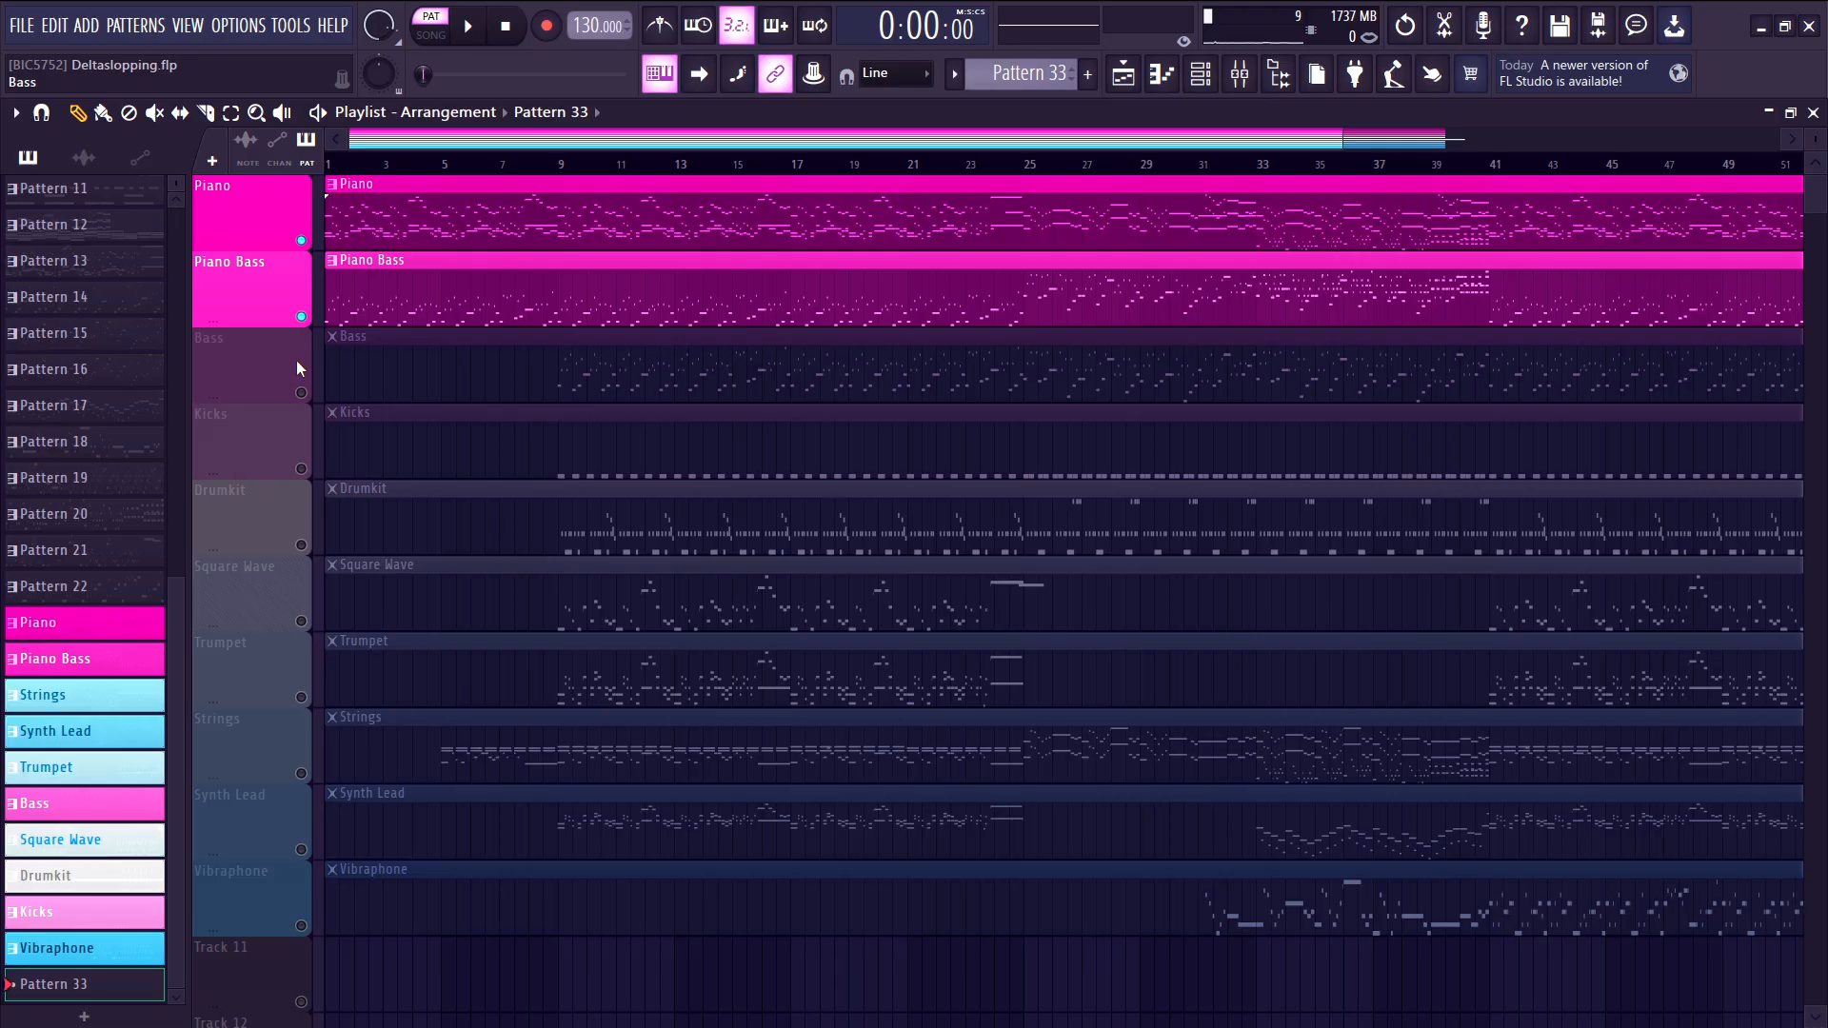
pyautogui.doubleClick(375, 204)
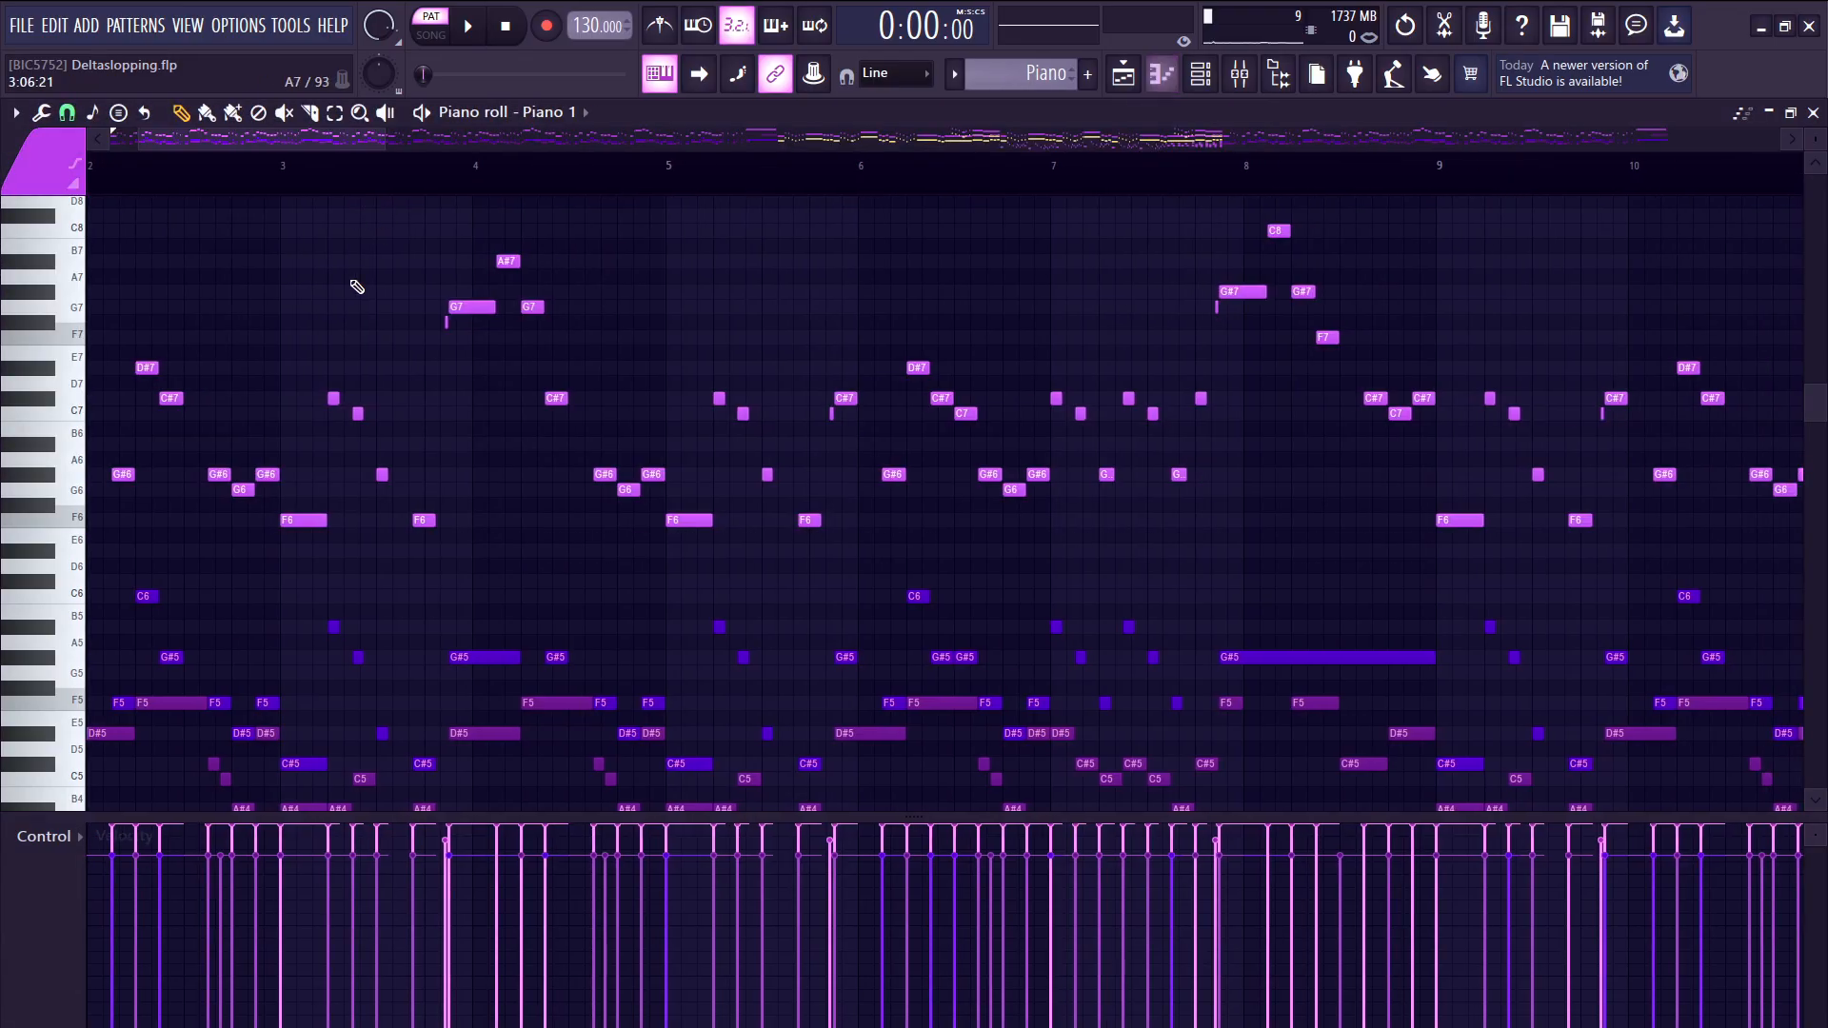
pyautogui.scroll(3, 202, 575)
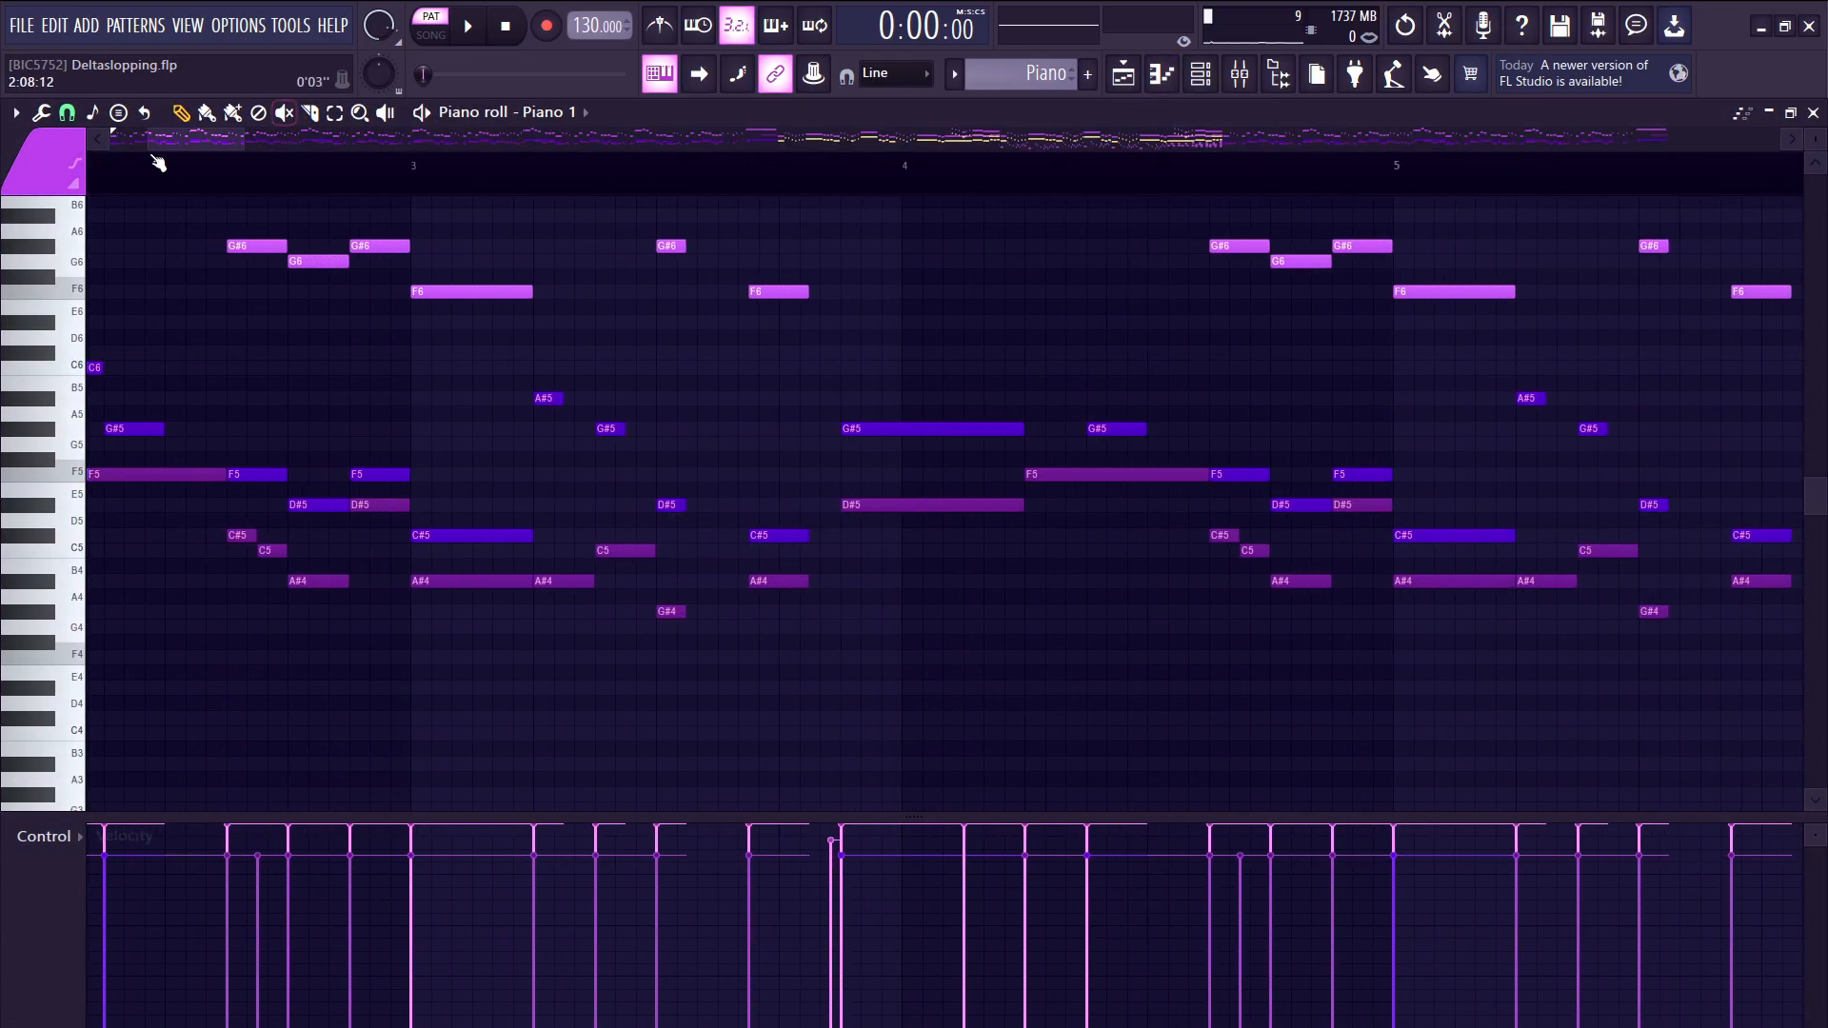
pyautogui.hscroll(-5, 412, 428)
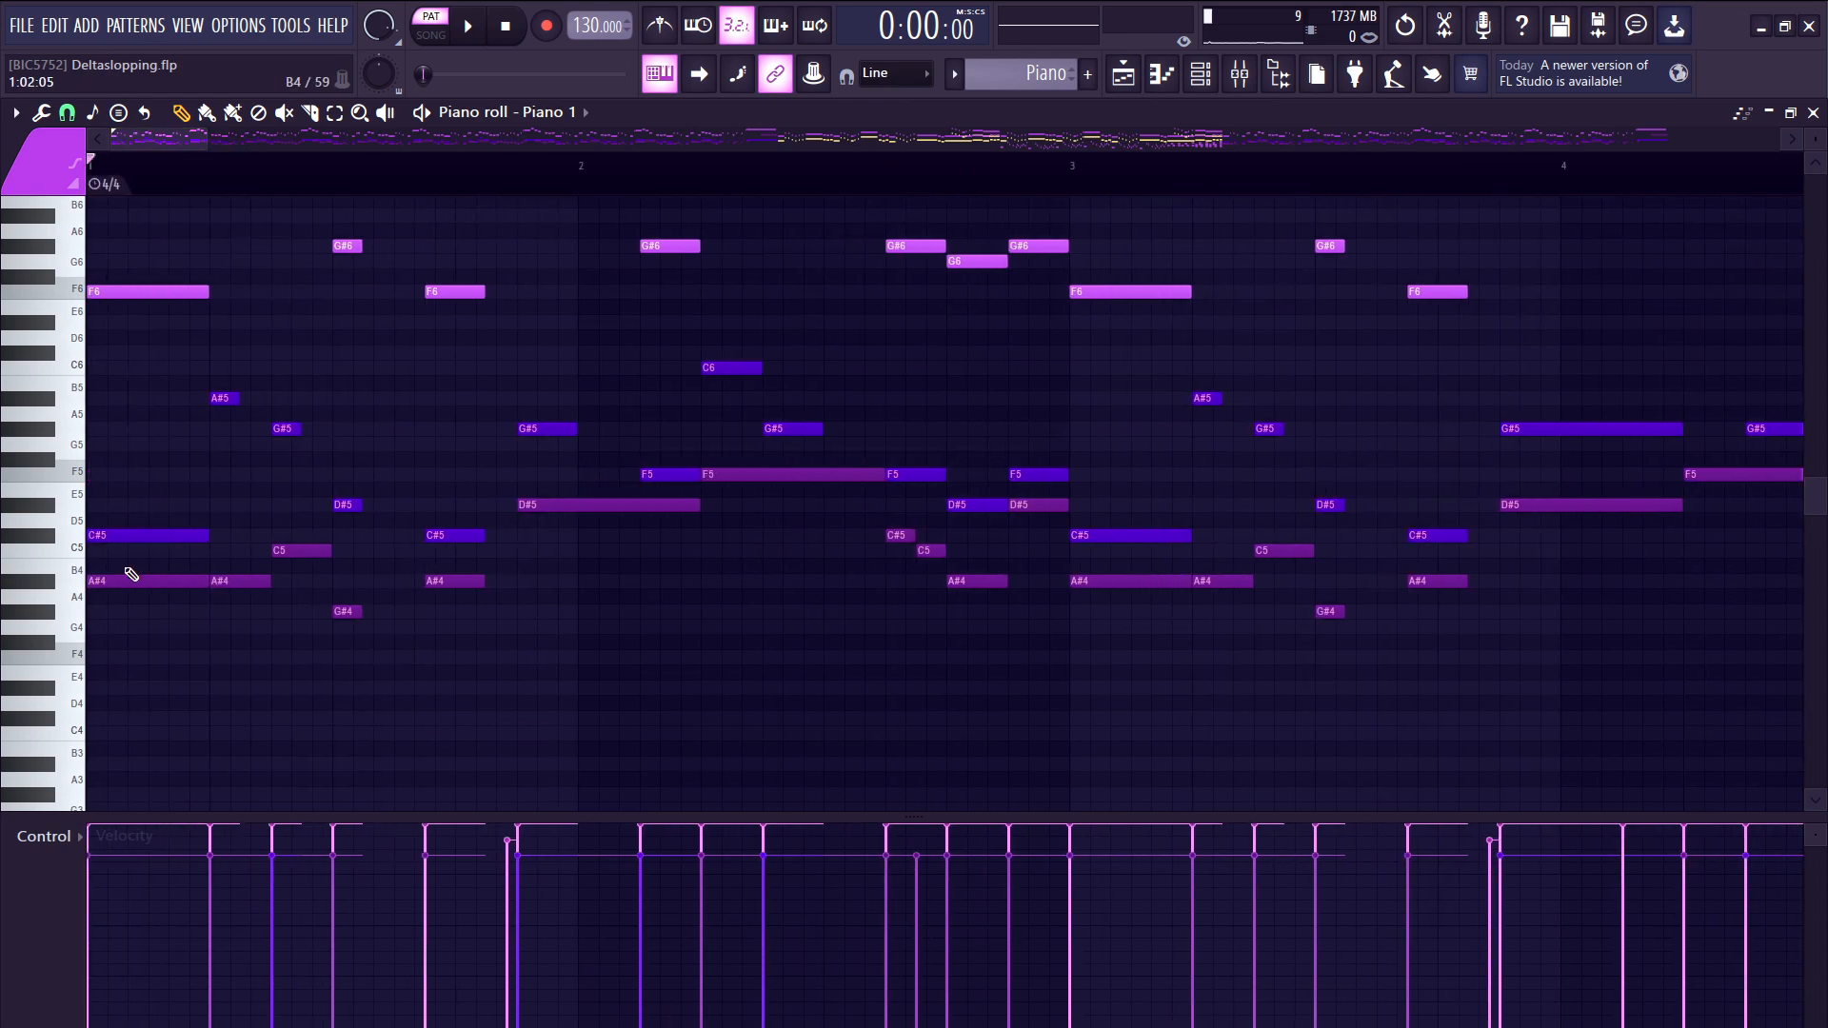
pyautogui.scroll(3, 132, 575)
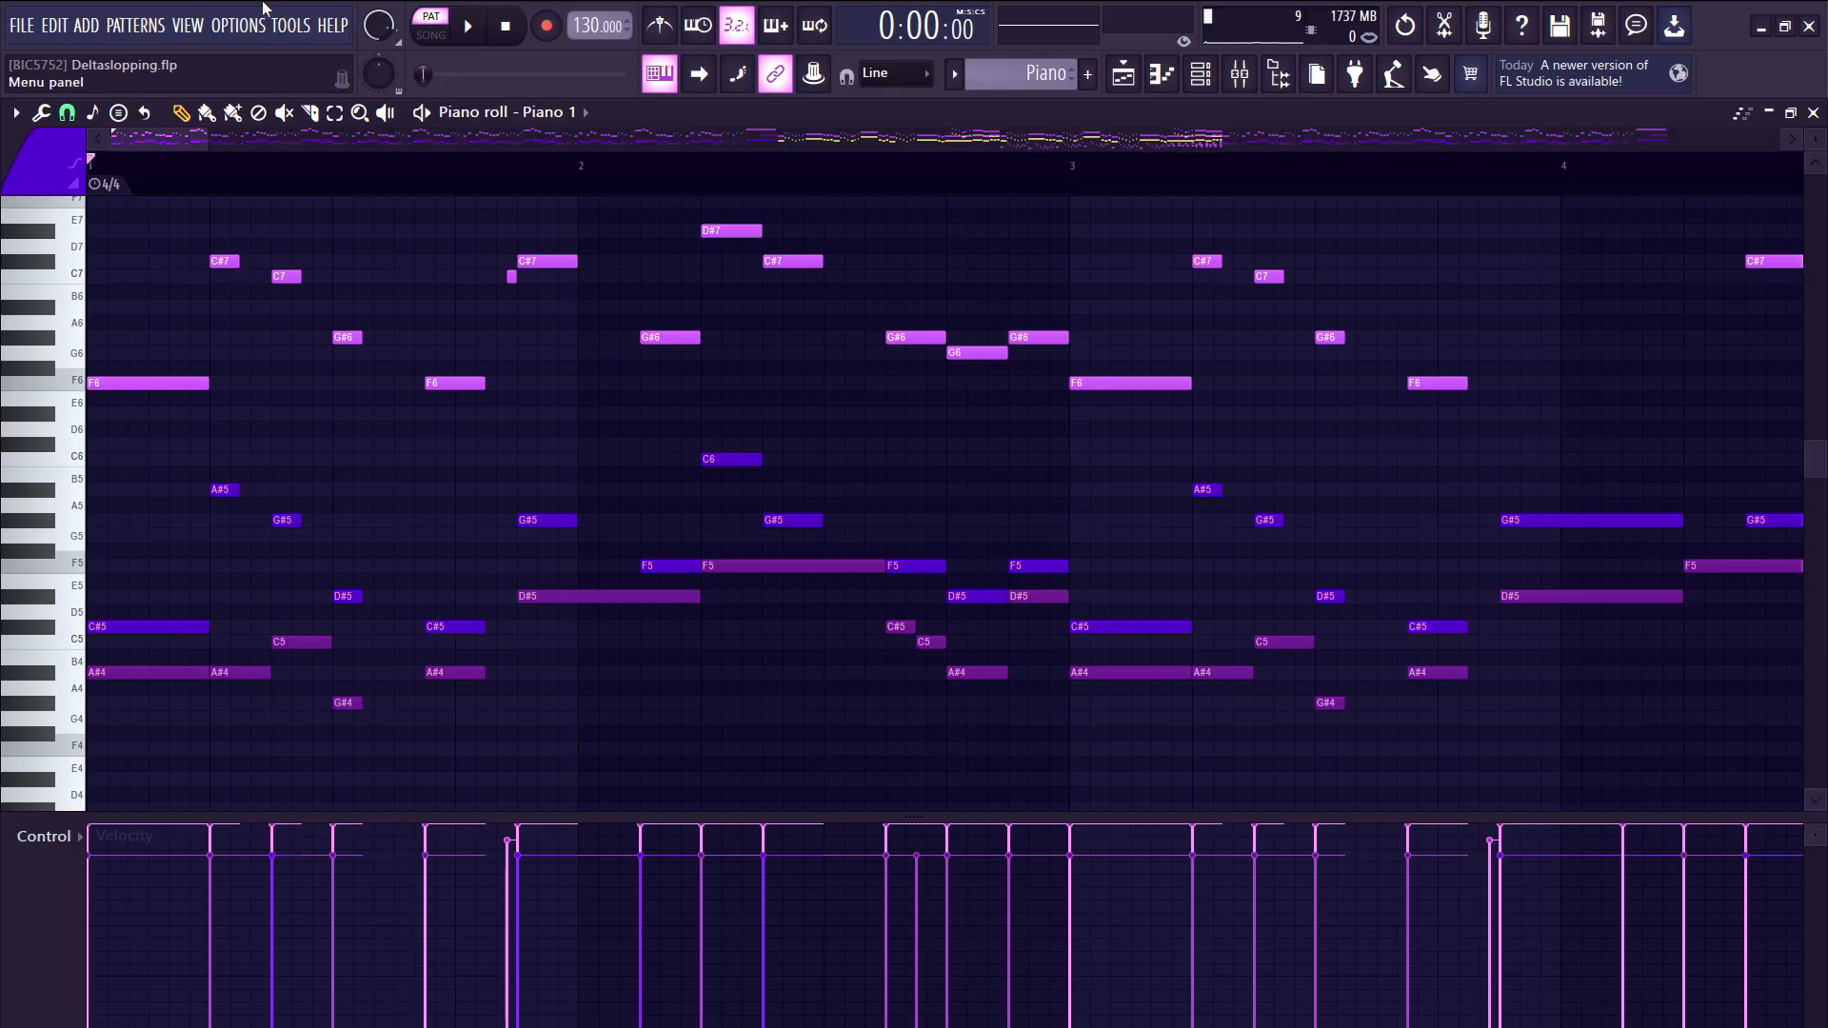
# - Play the full Piano pattern and follow how the melody and the lower harmony notes combine up to about bar 8
pyautogui.press('space')
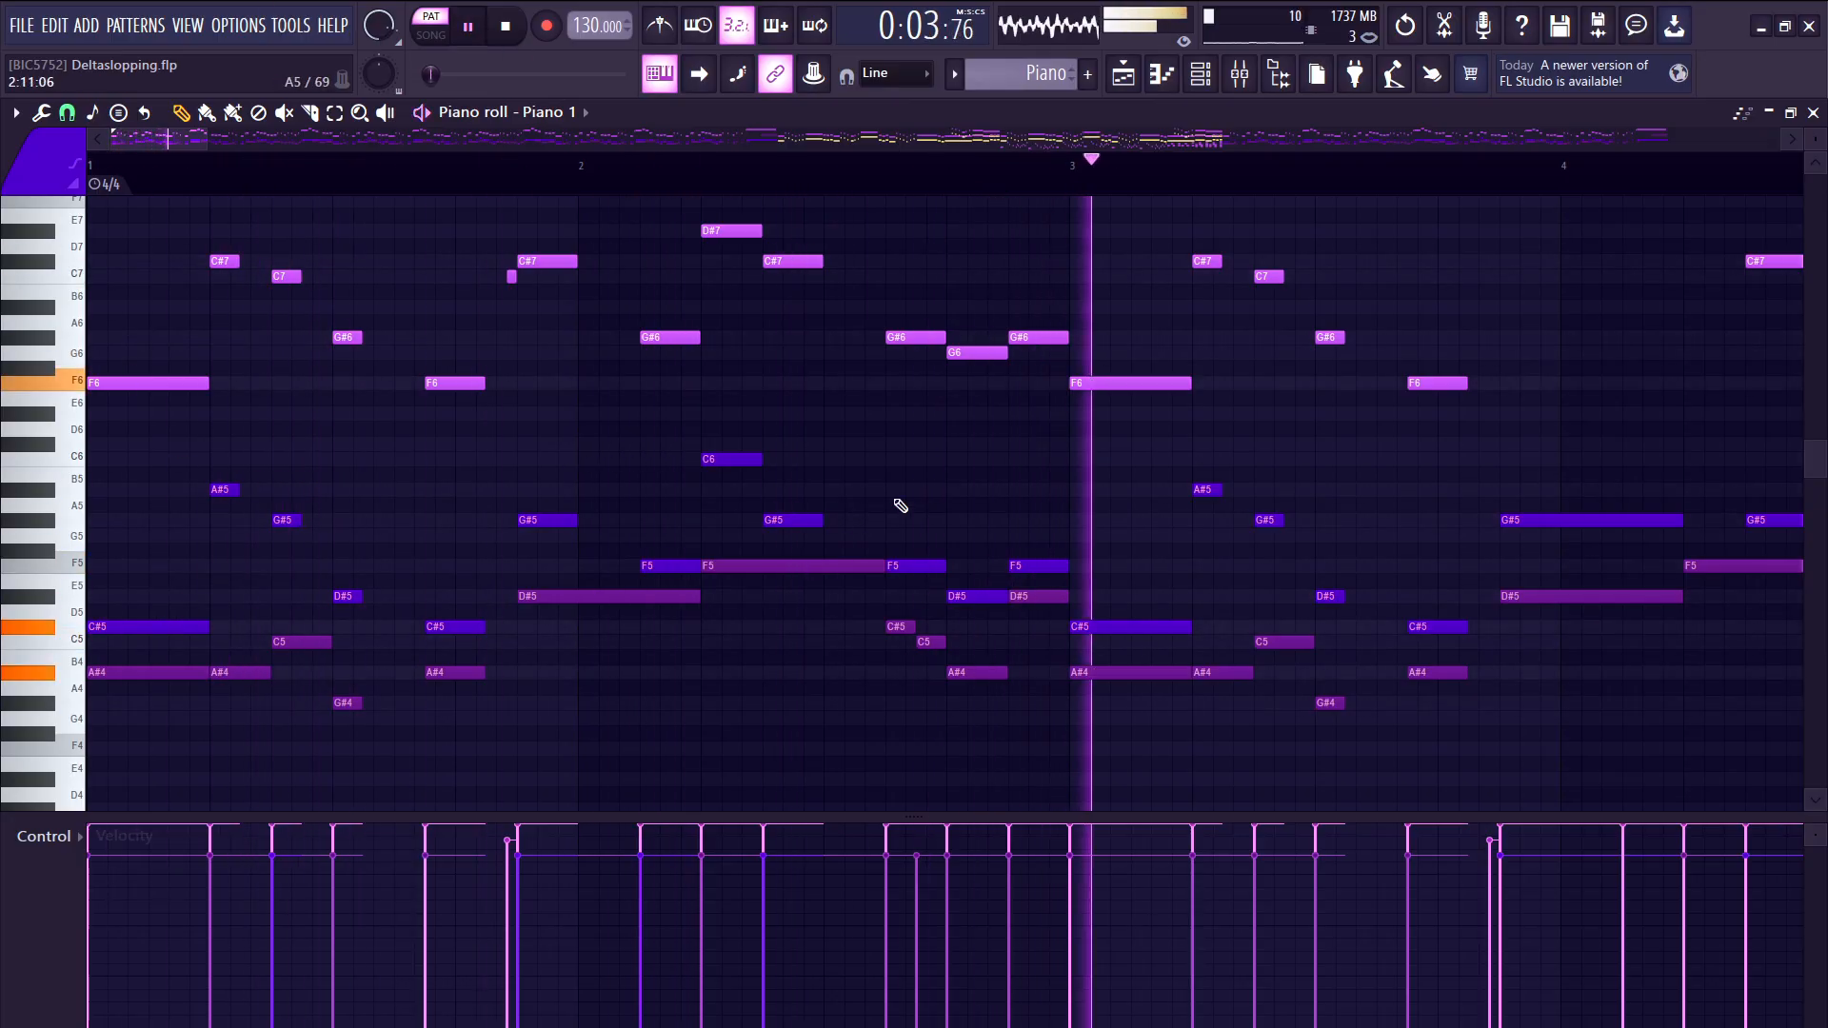
pyautogui.scroll(-3, 900, 506)
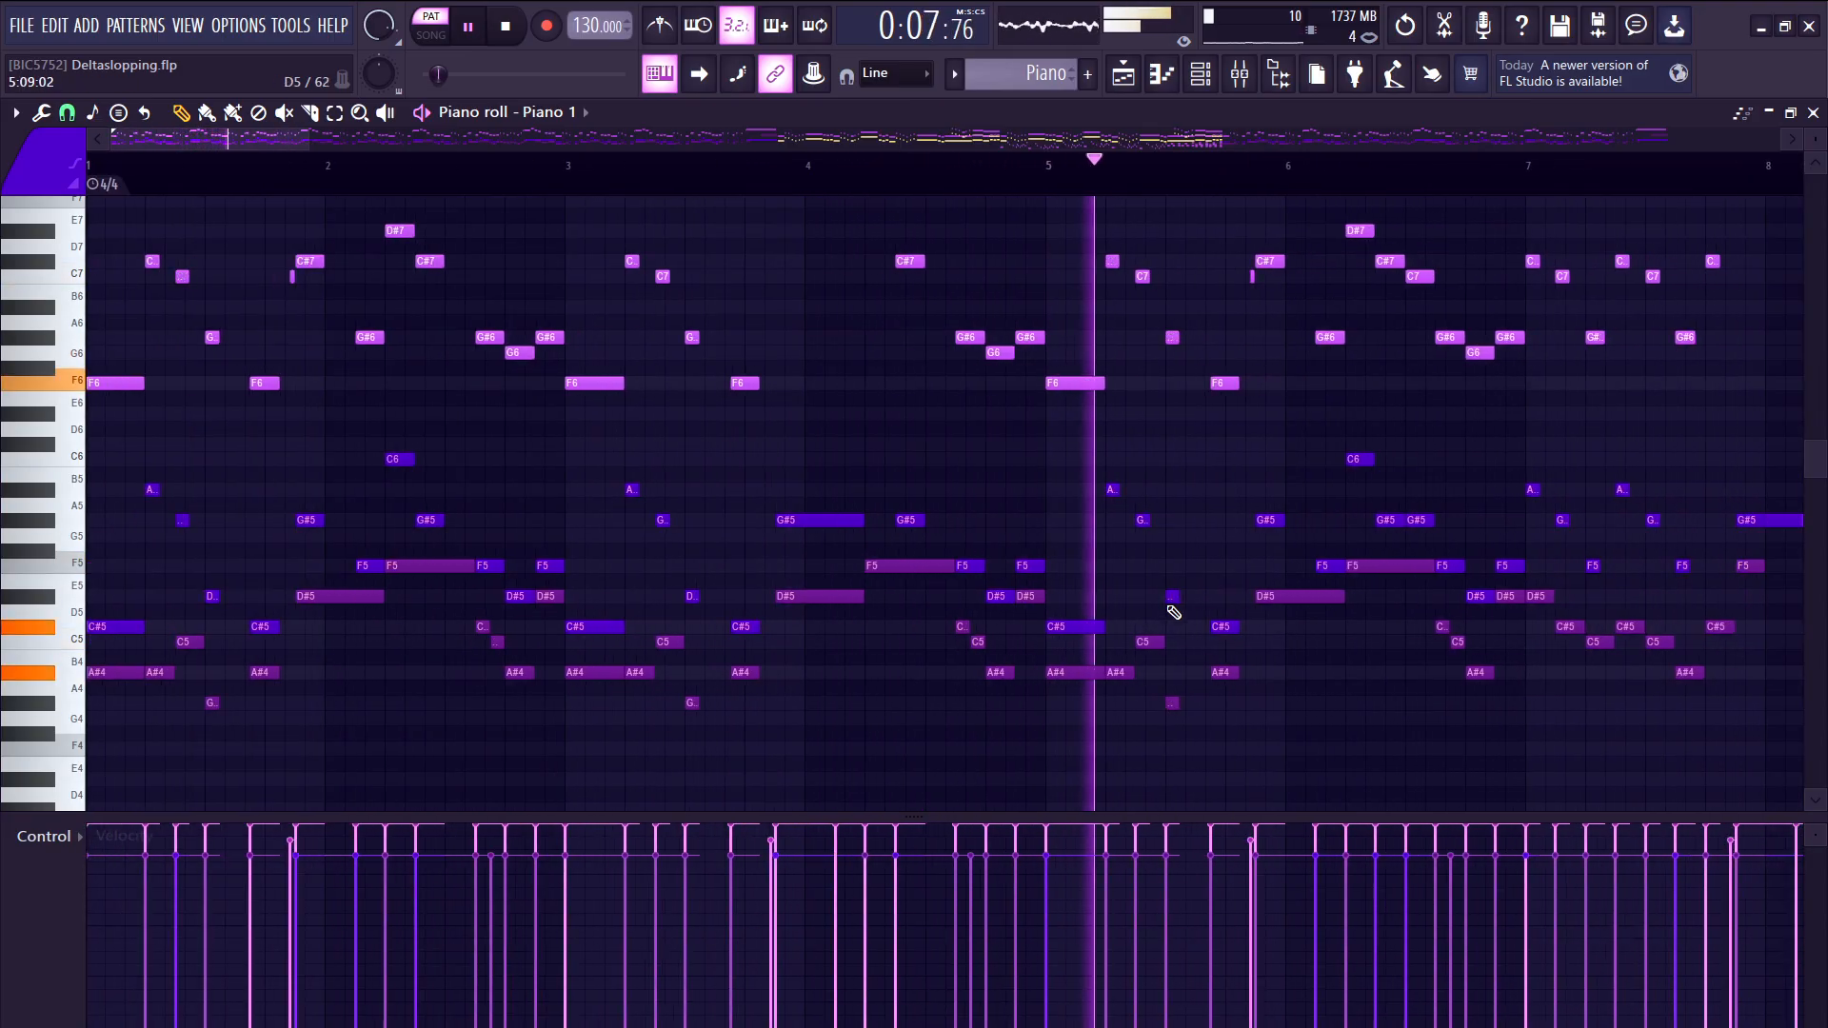
pyautogui.scroll(-1, 1173, 613)
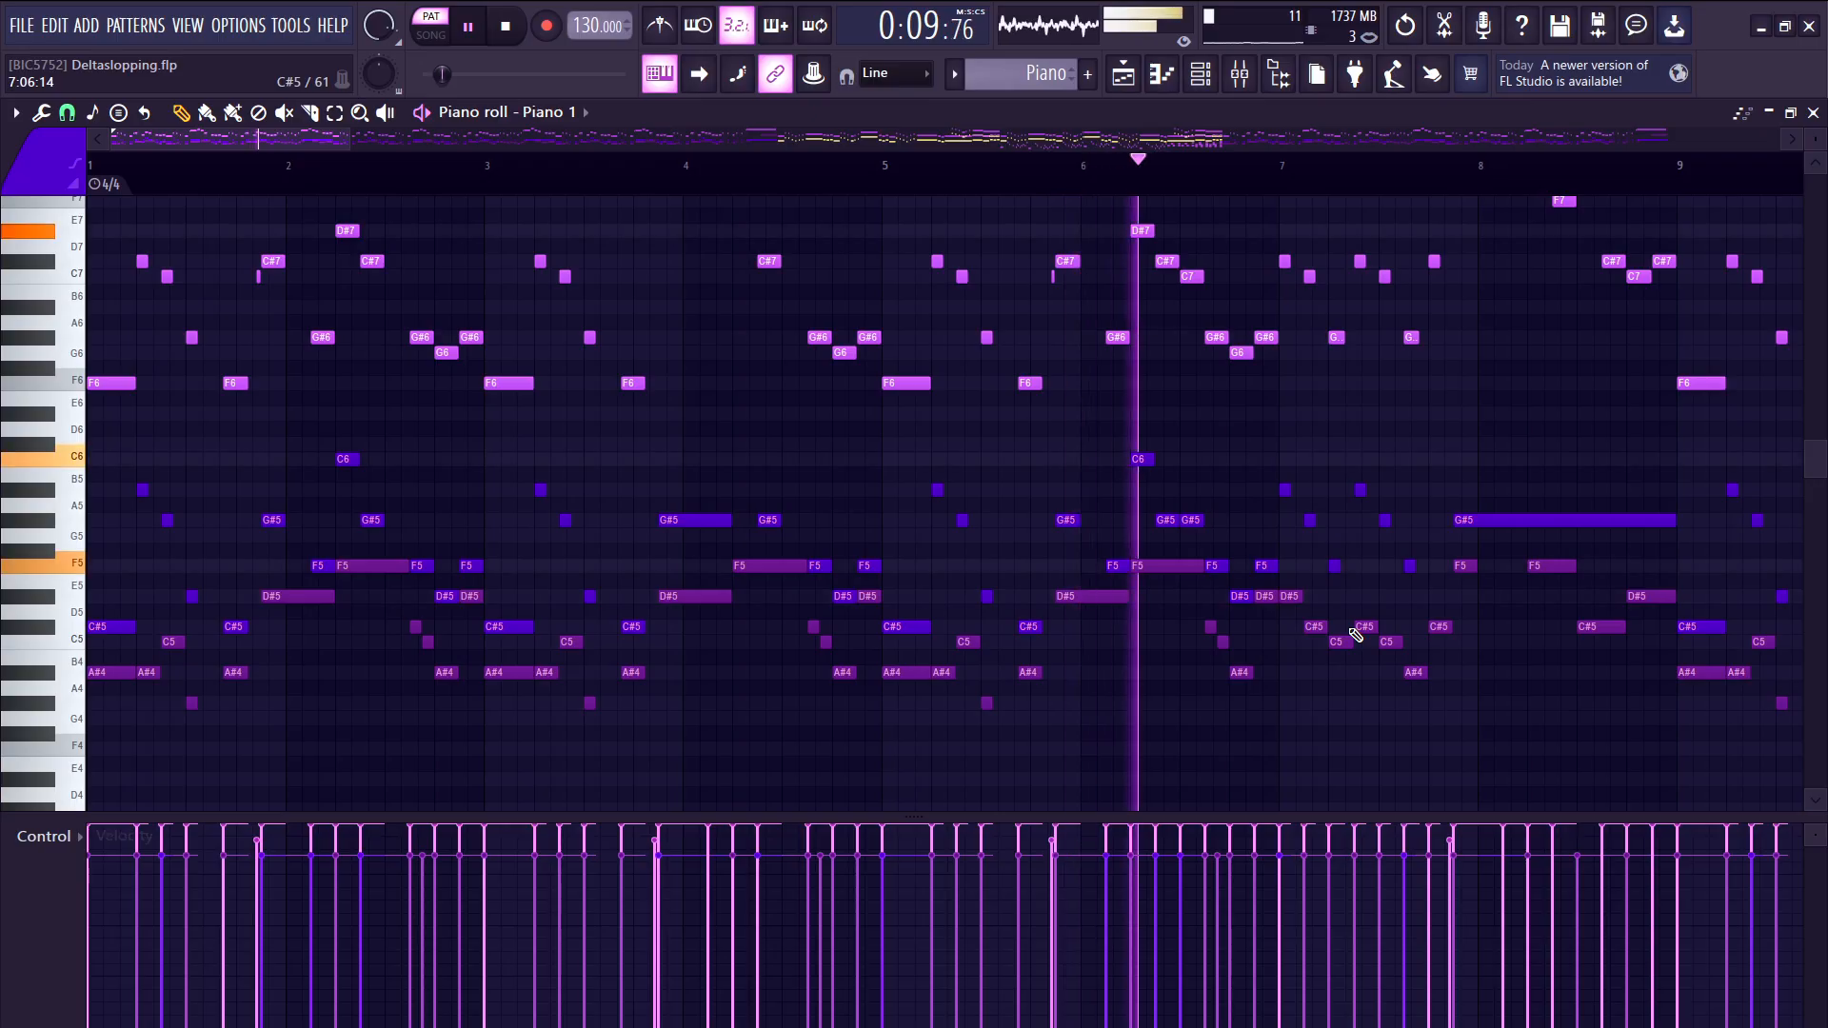
pyautogui.scroll(-2, 1355, 636)
pyautogui.scroll(3, 1355, 636)
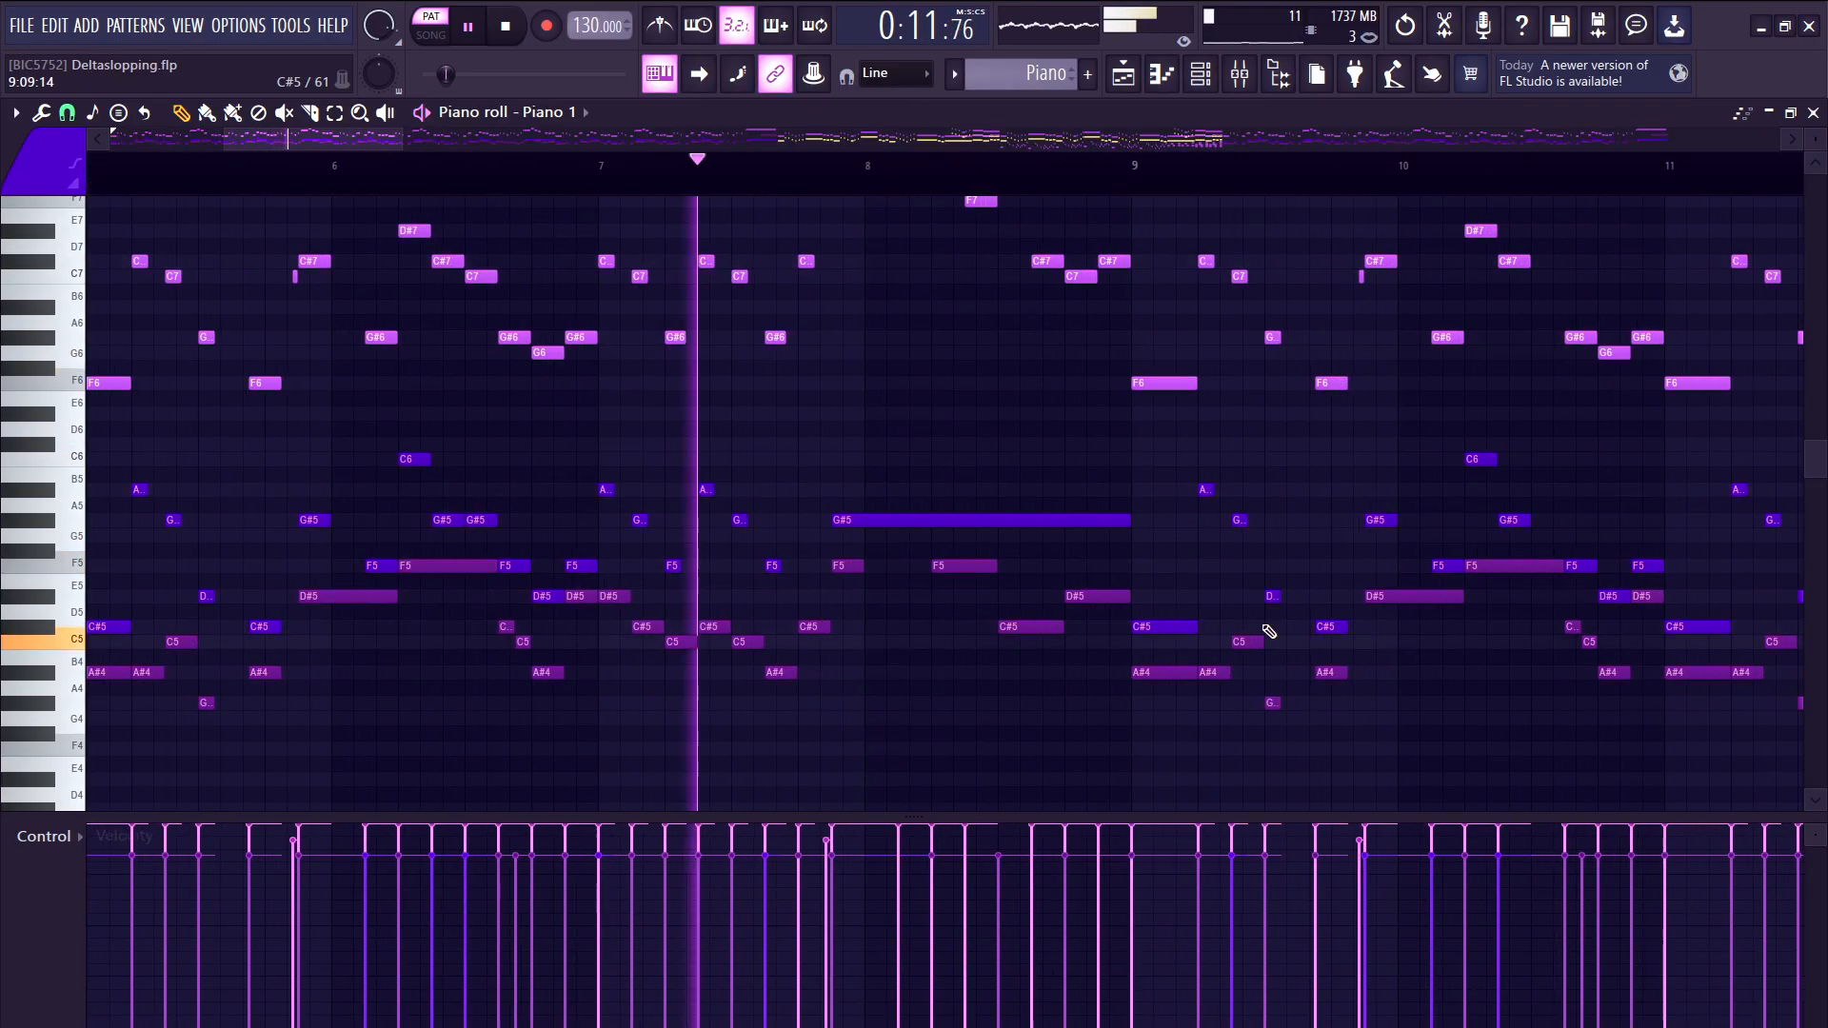
pyautogui.scroll(3, 1124, 625)
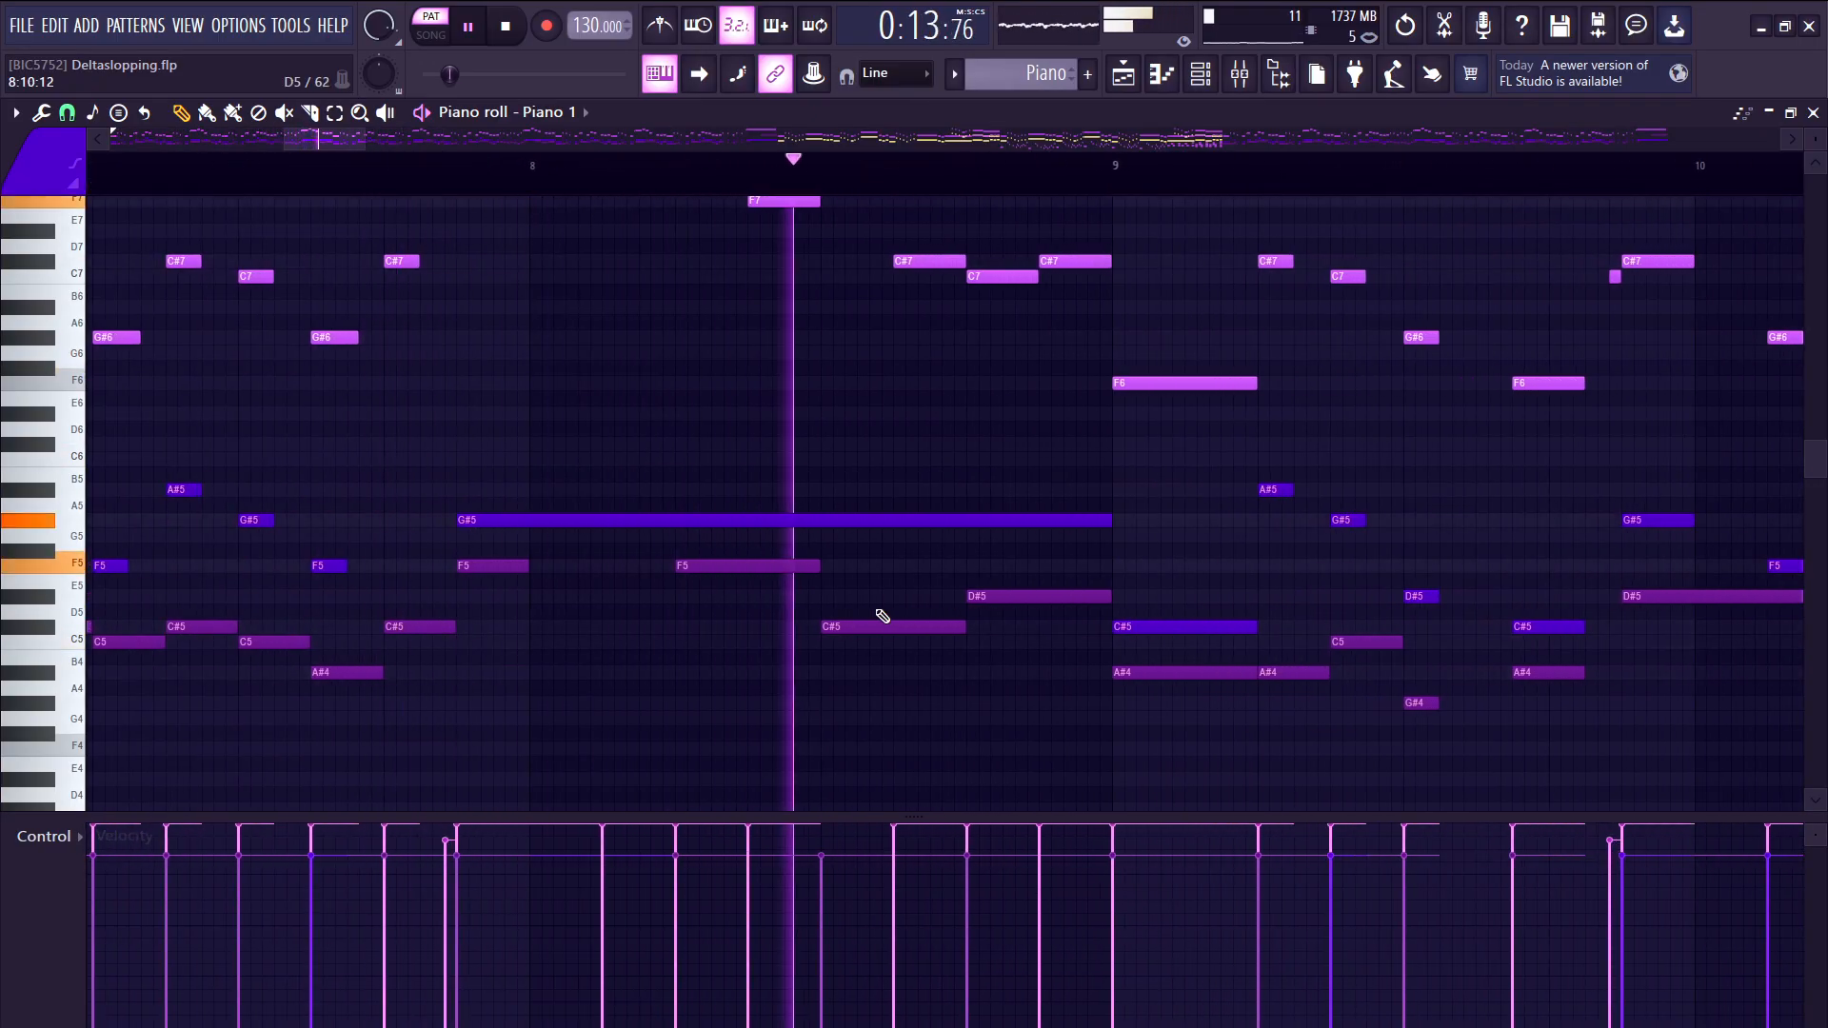
pyautogui.scroll(-2, 883, 616)
pyautogui.press('space')
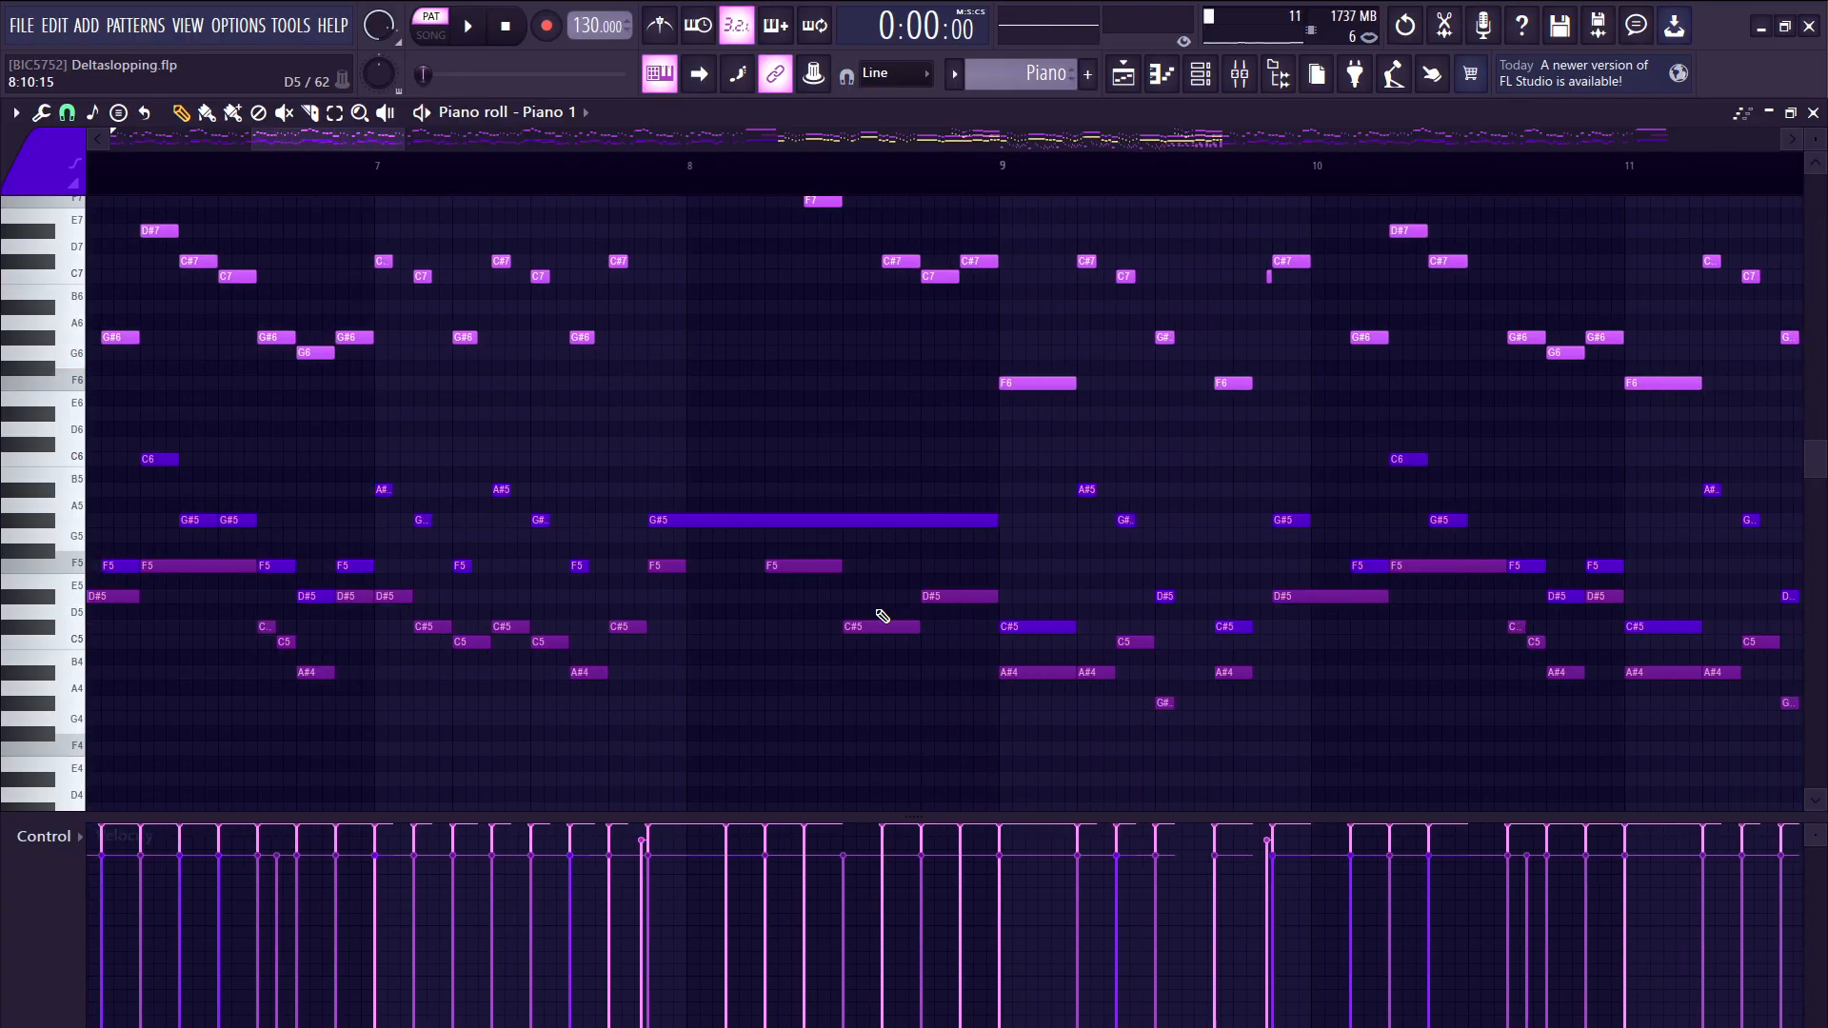
# - Return to the arrangement and open the Piano Bass clip's notes in the piano roll
pyautogui.scroll(-3, 883, 616)
pyautogui.click(1124, 74)
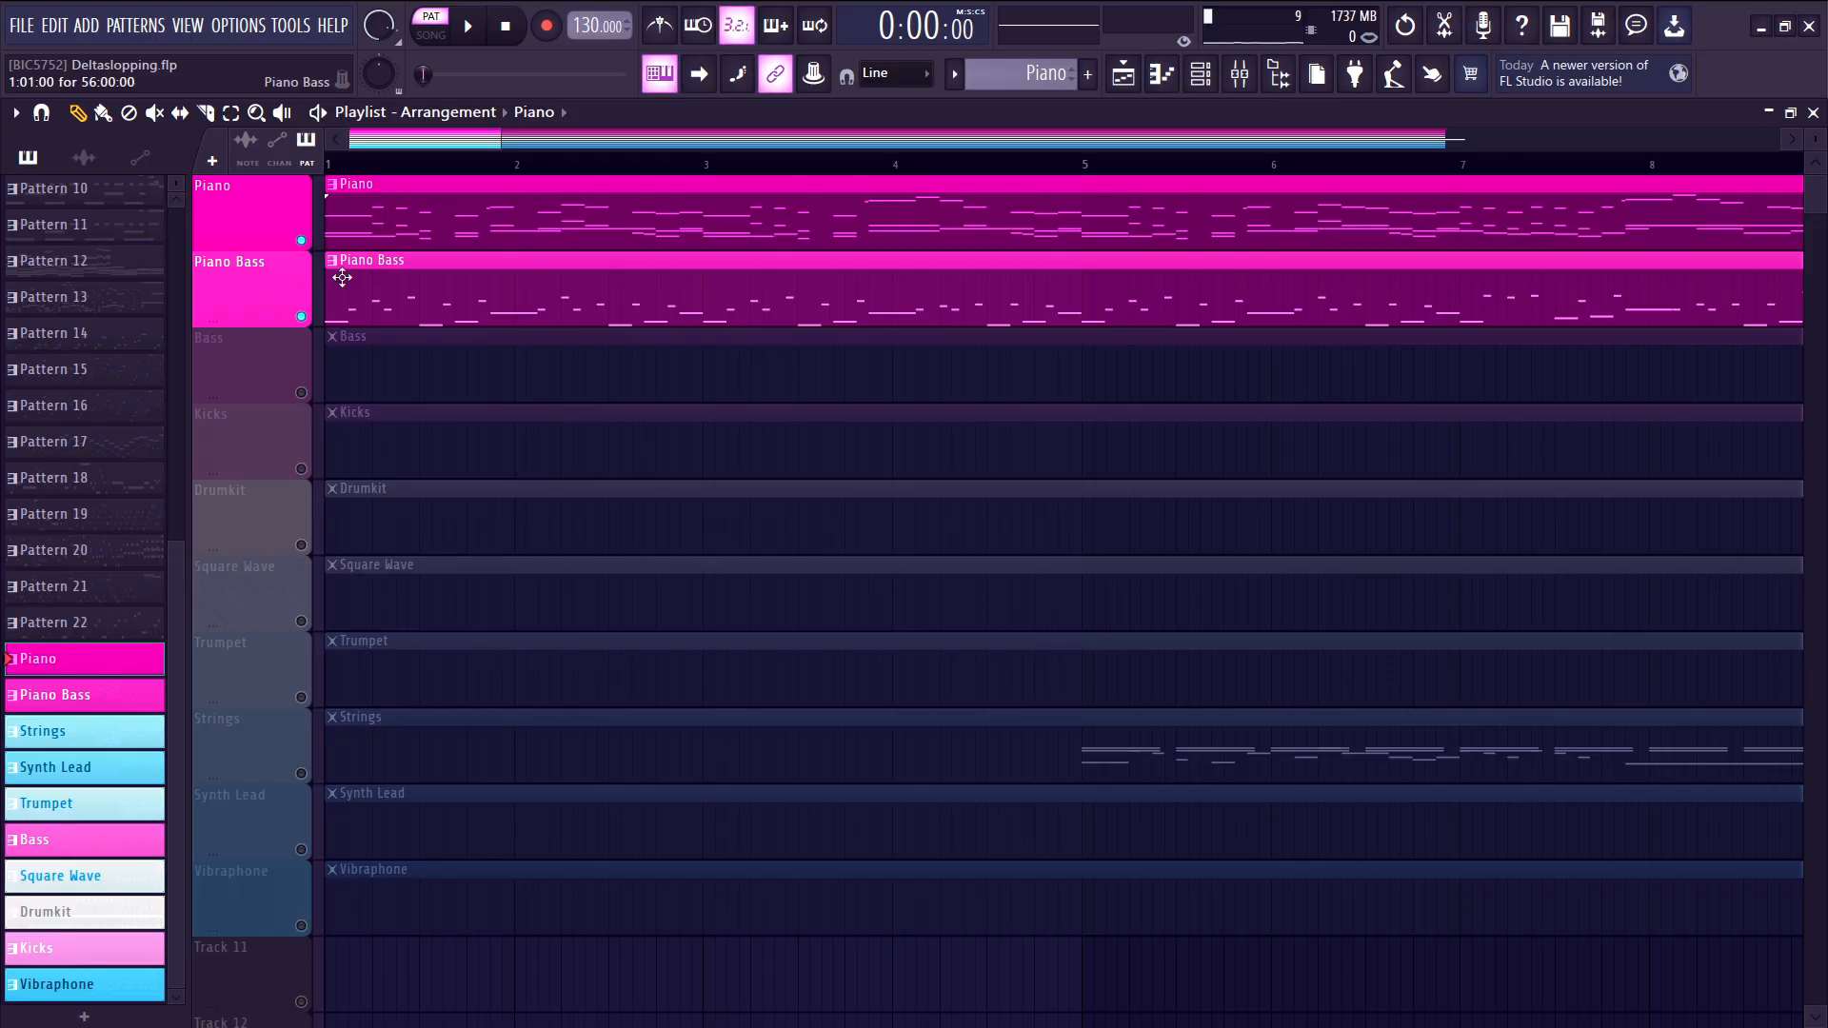
pyautogui.doubleClick(386, 287)
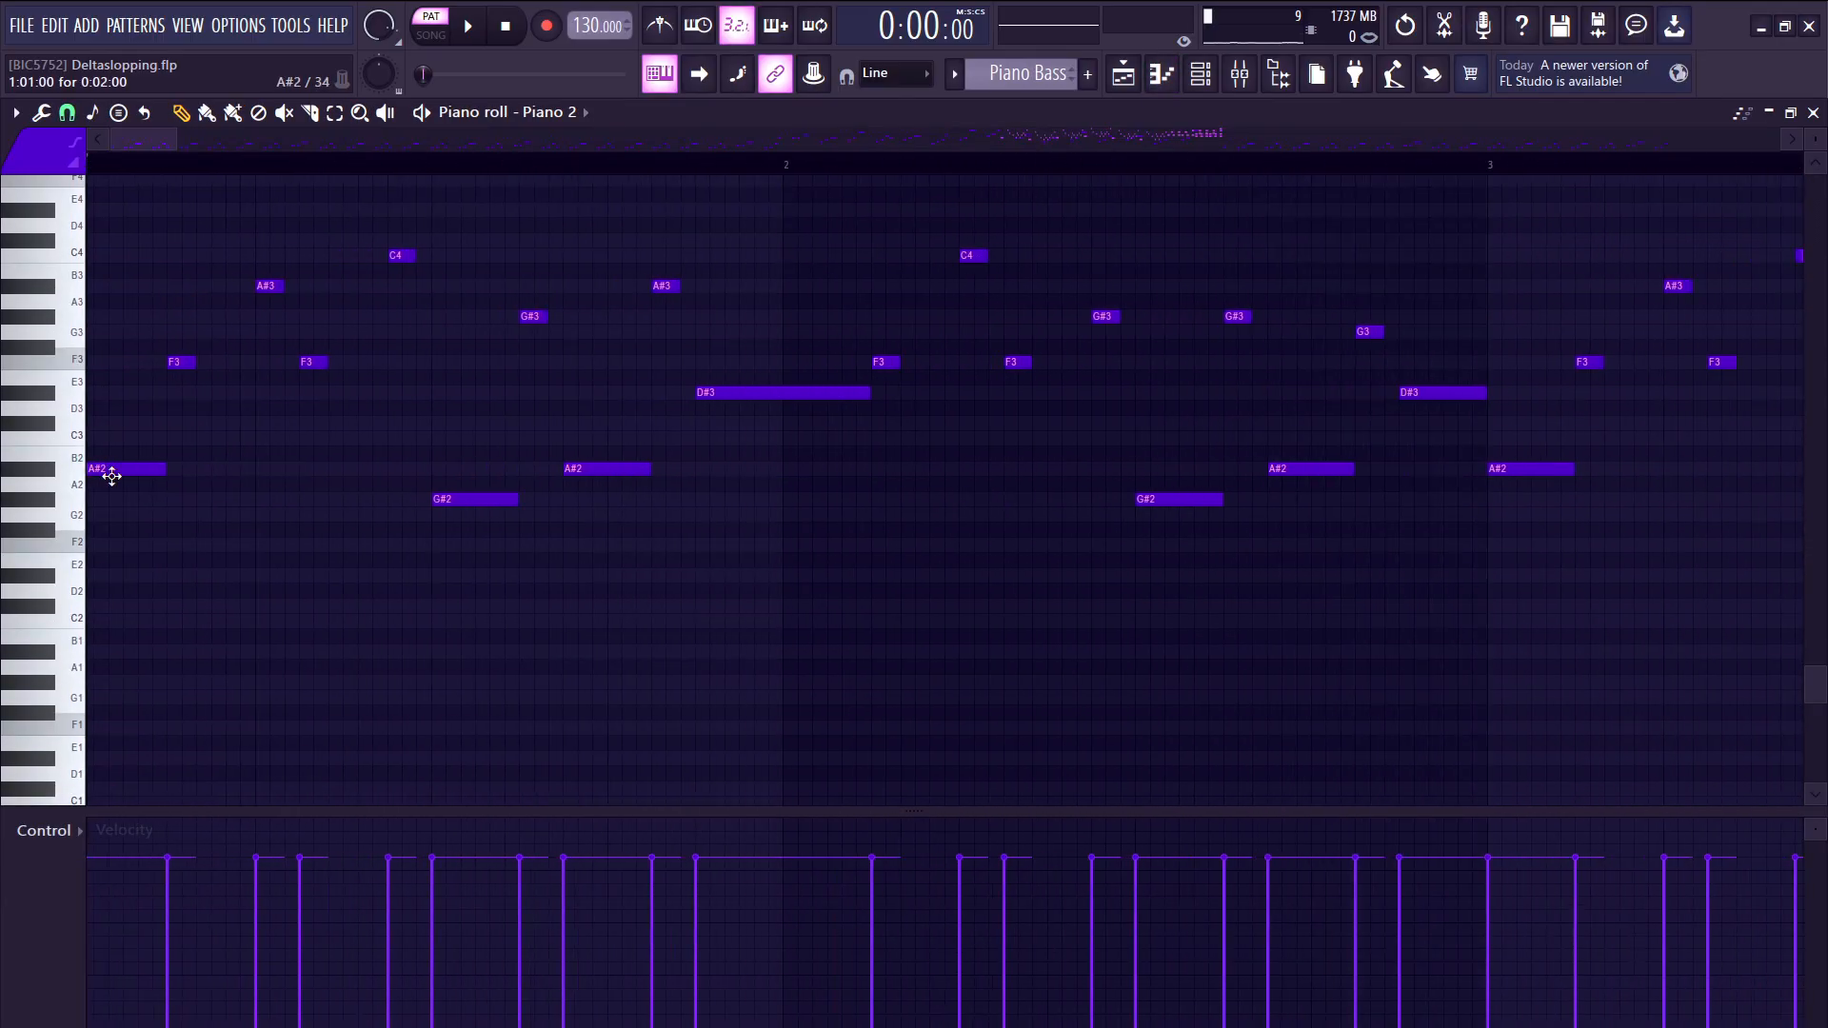
# - Examine the Piano Bass notes in the first two bars and play the pattern on its own
pyautogui.scroll(2, 224, 366)
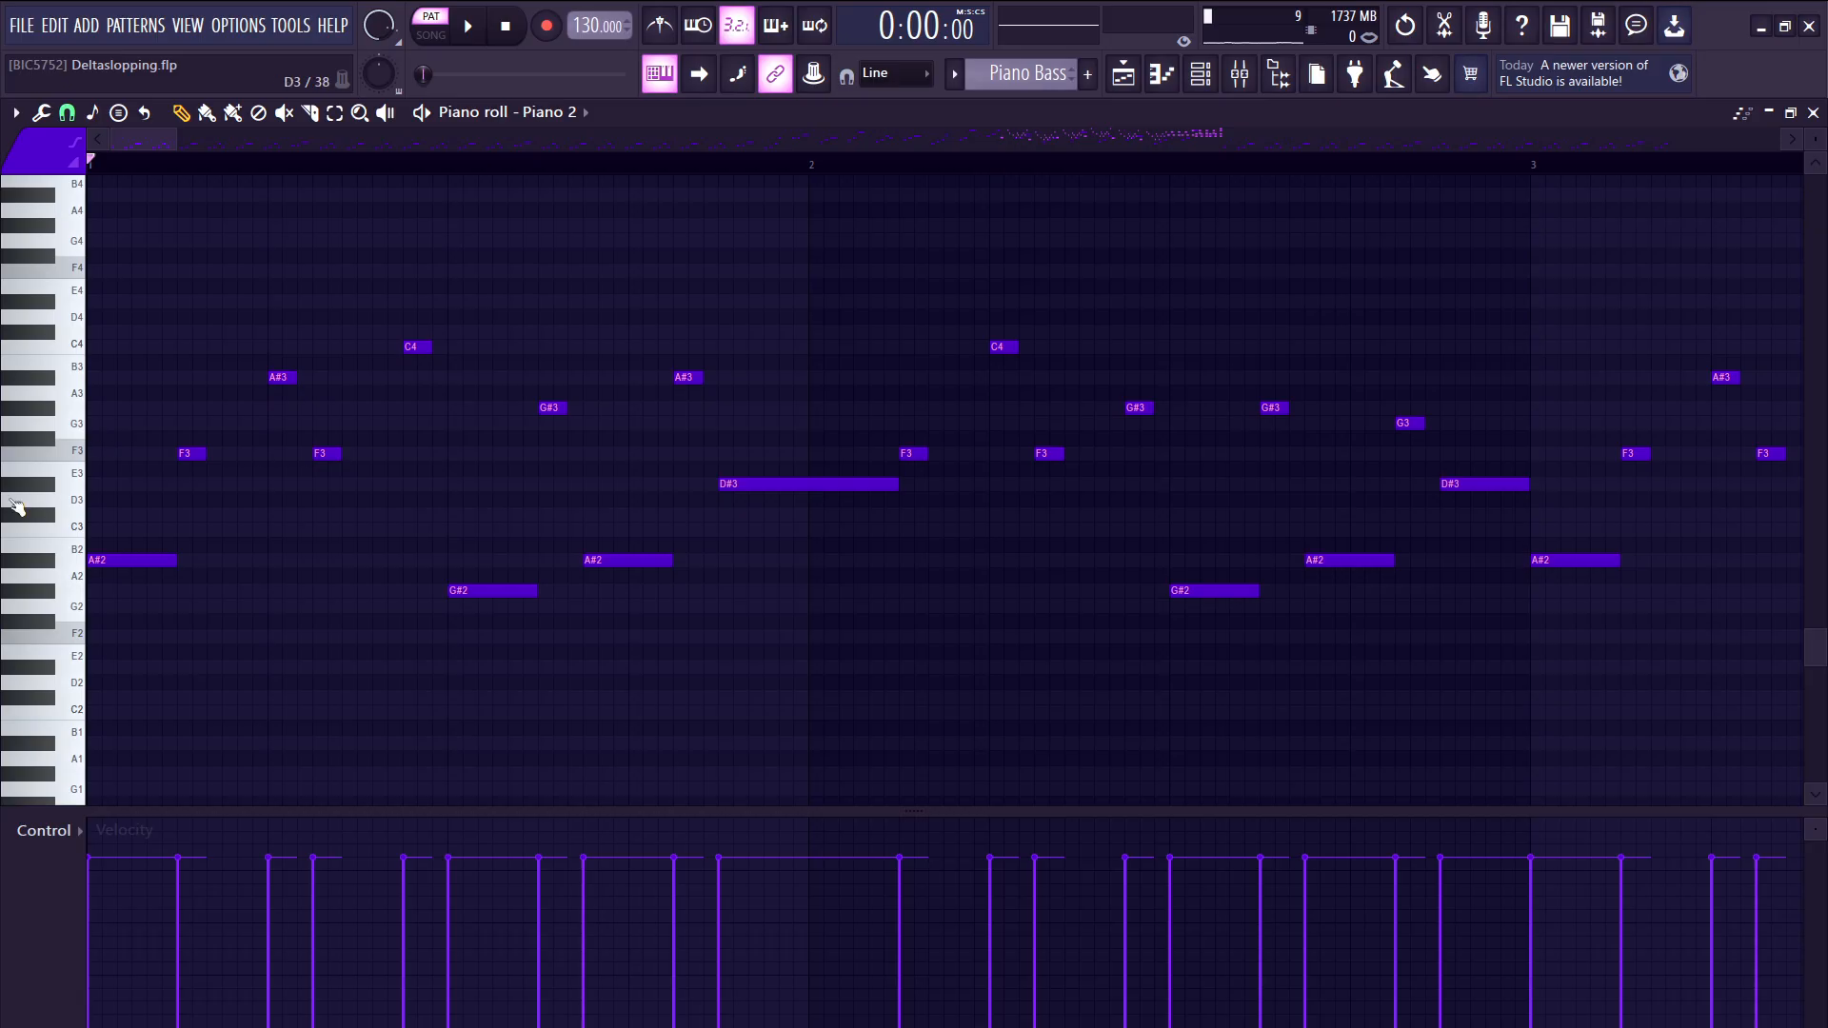
pyautogui.scroll(2, 54, 487)
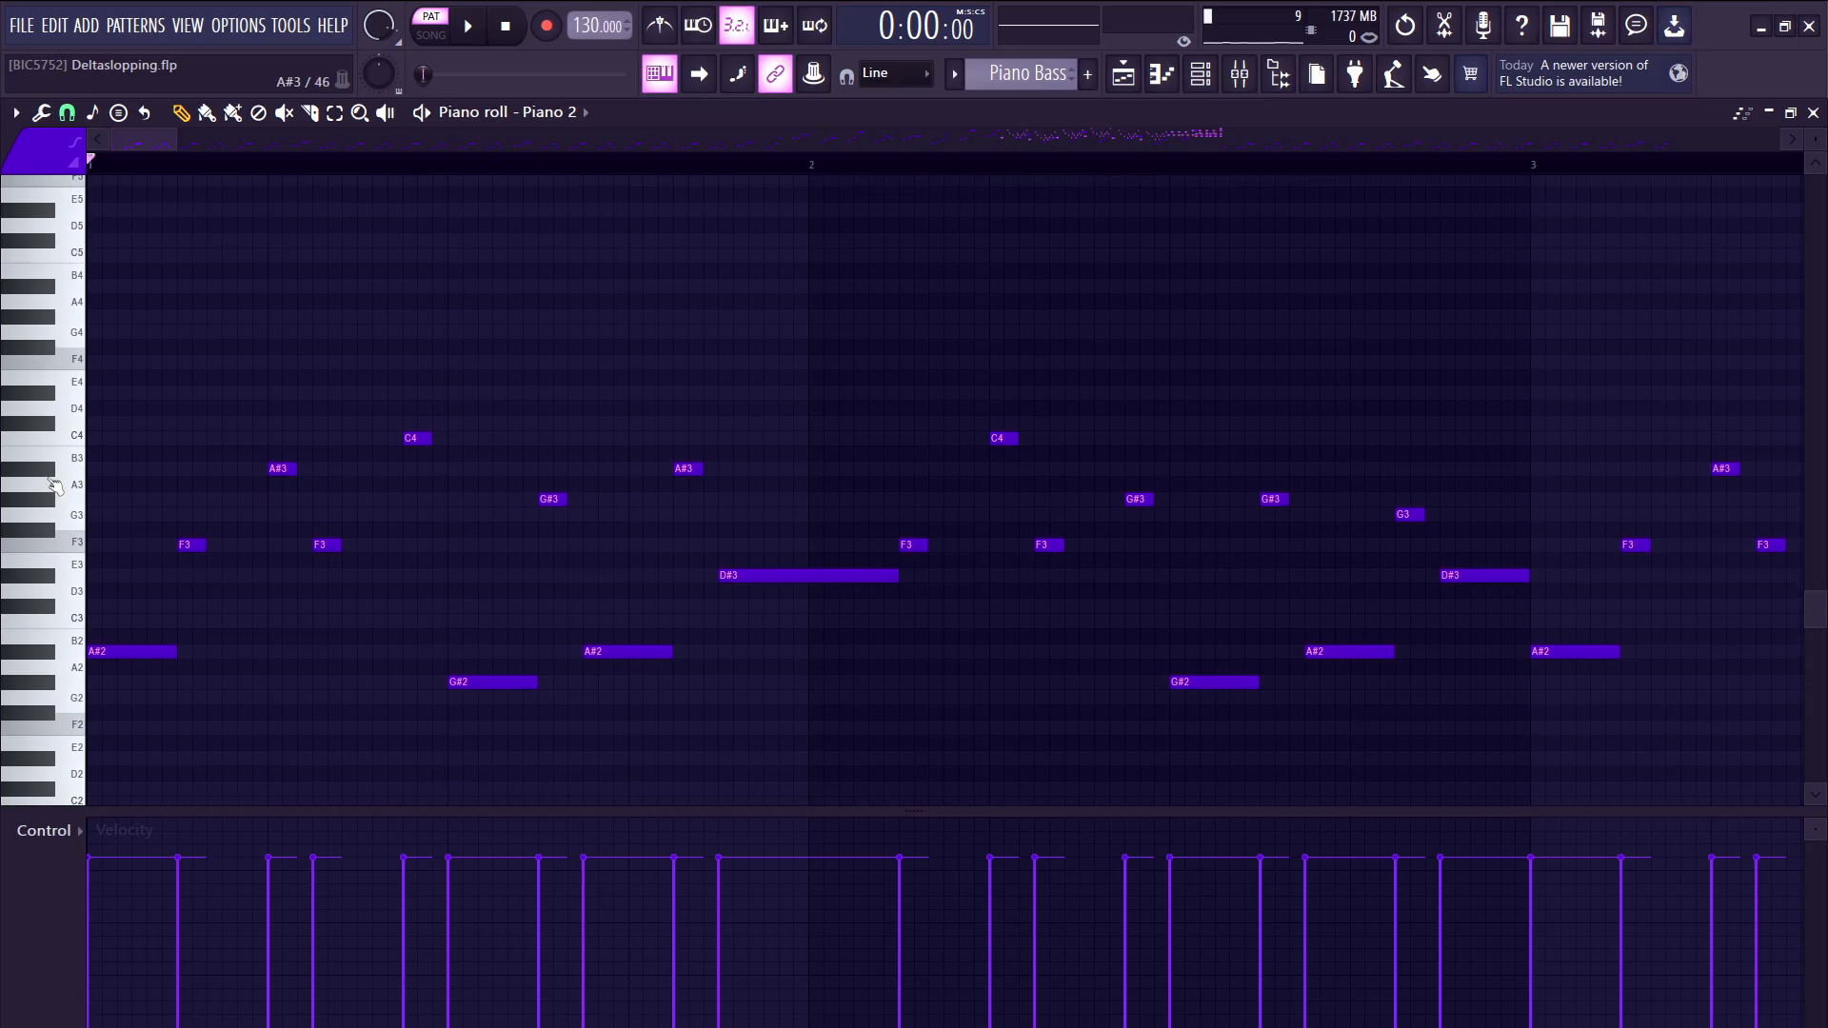
pyautogui.scroll(-1, 54, 487)
pyautogui.scroll(1, 85, 515)
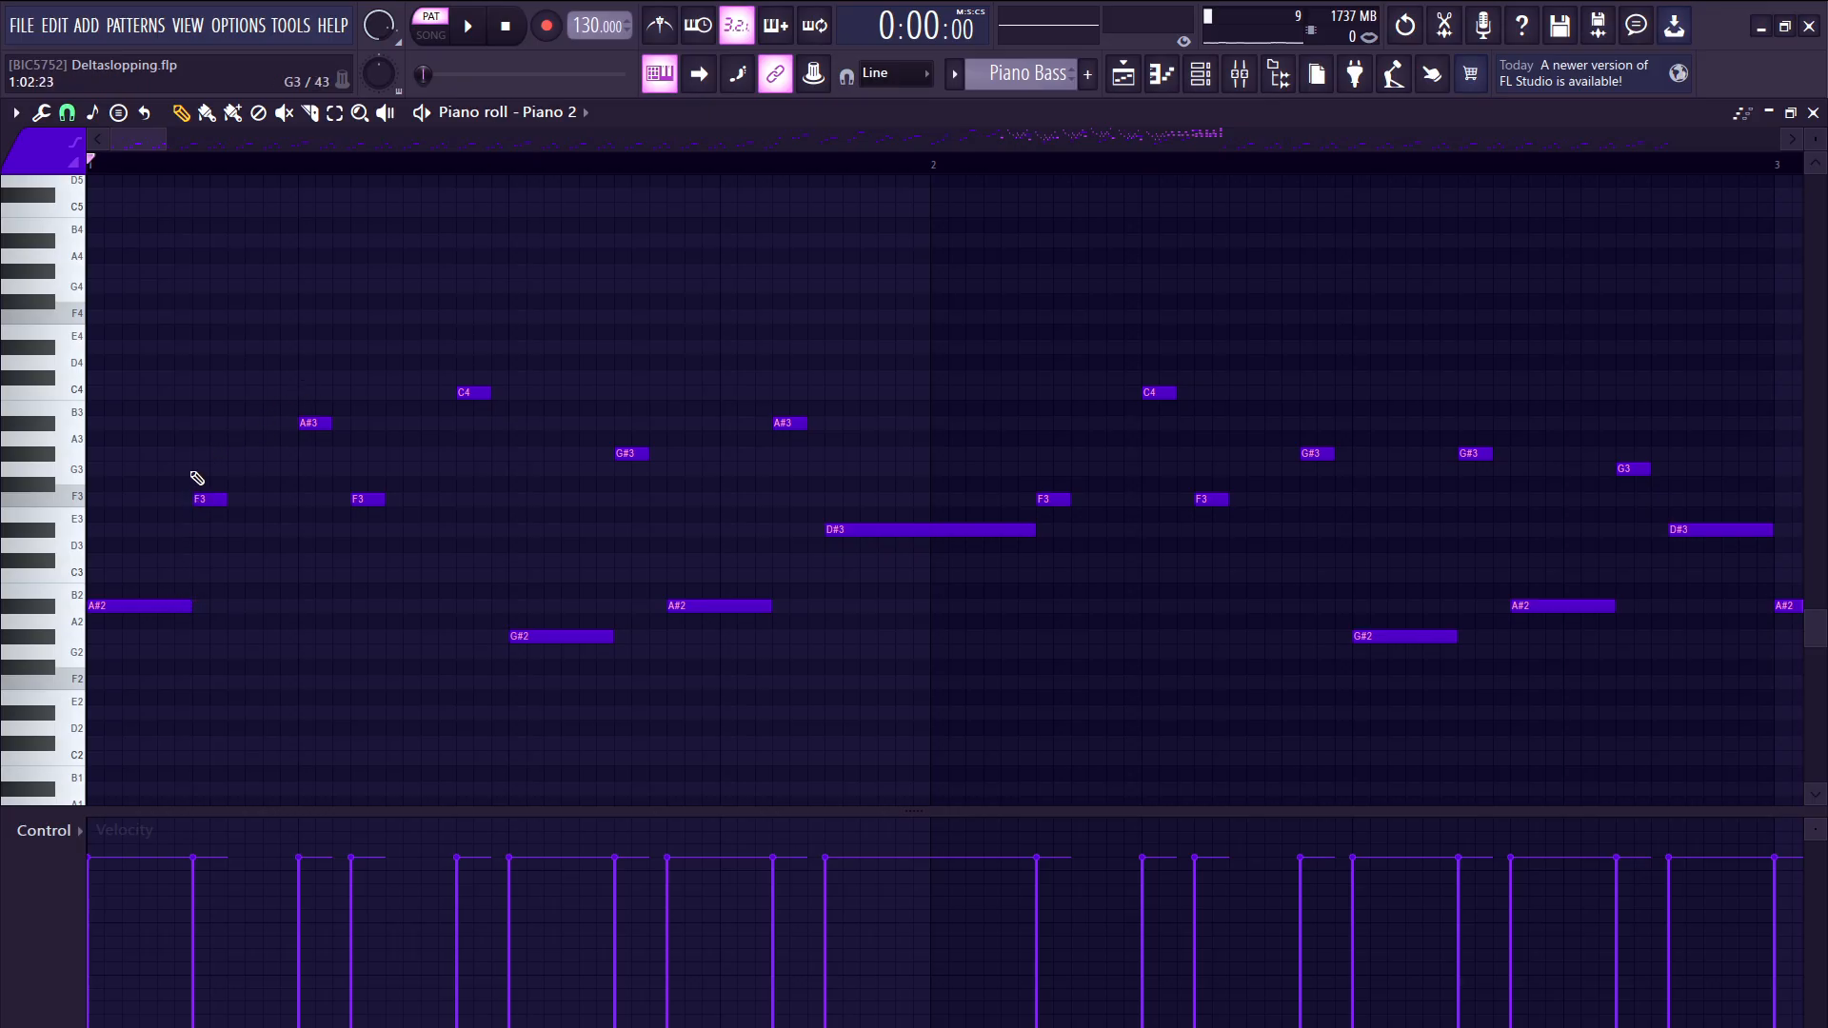
pyautogui.scroll(2, 200, 531)
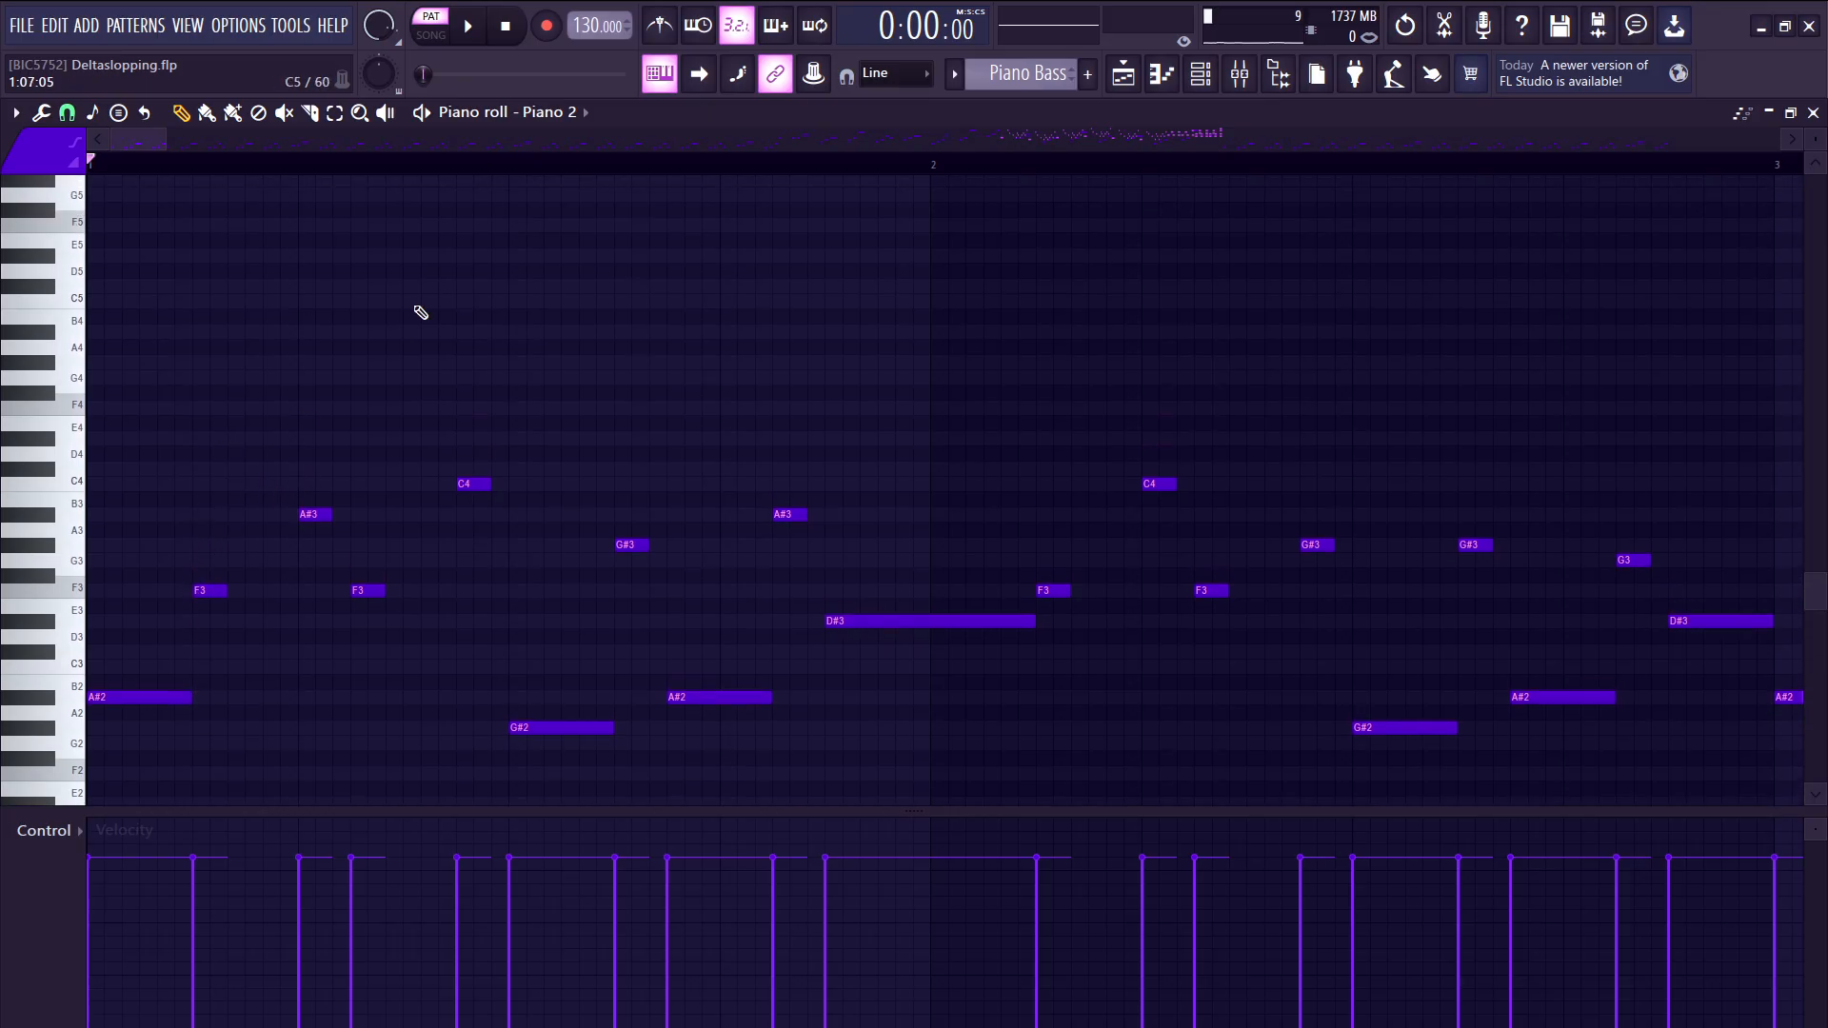
pyautogui.scroll(-1, 419, 314)
pyautogui.press('space')
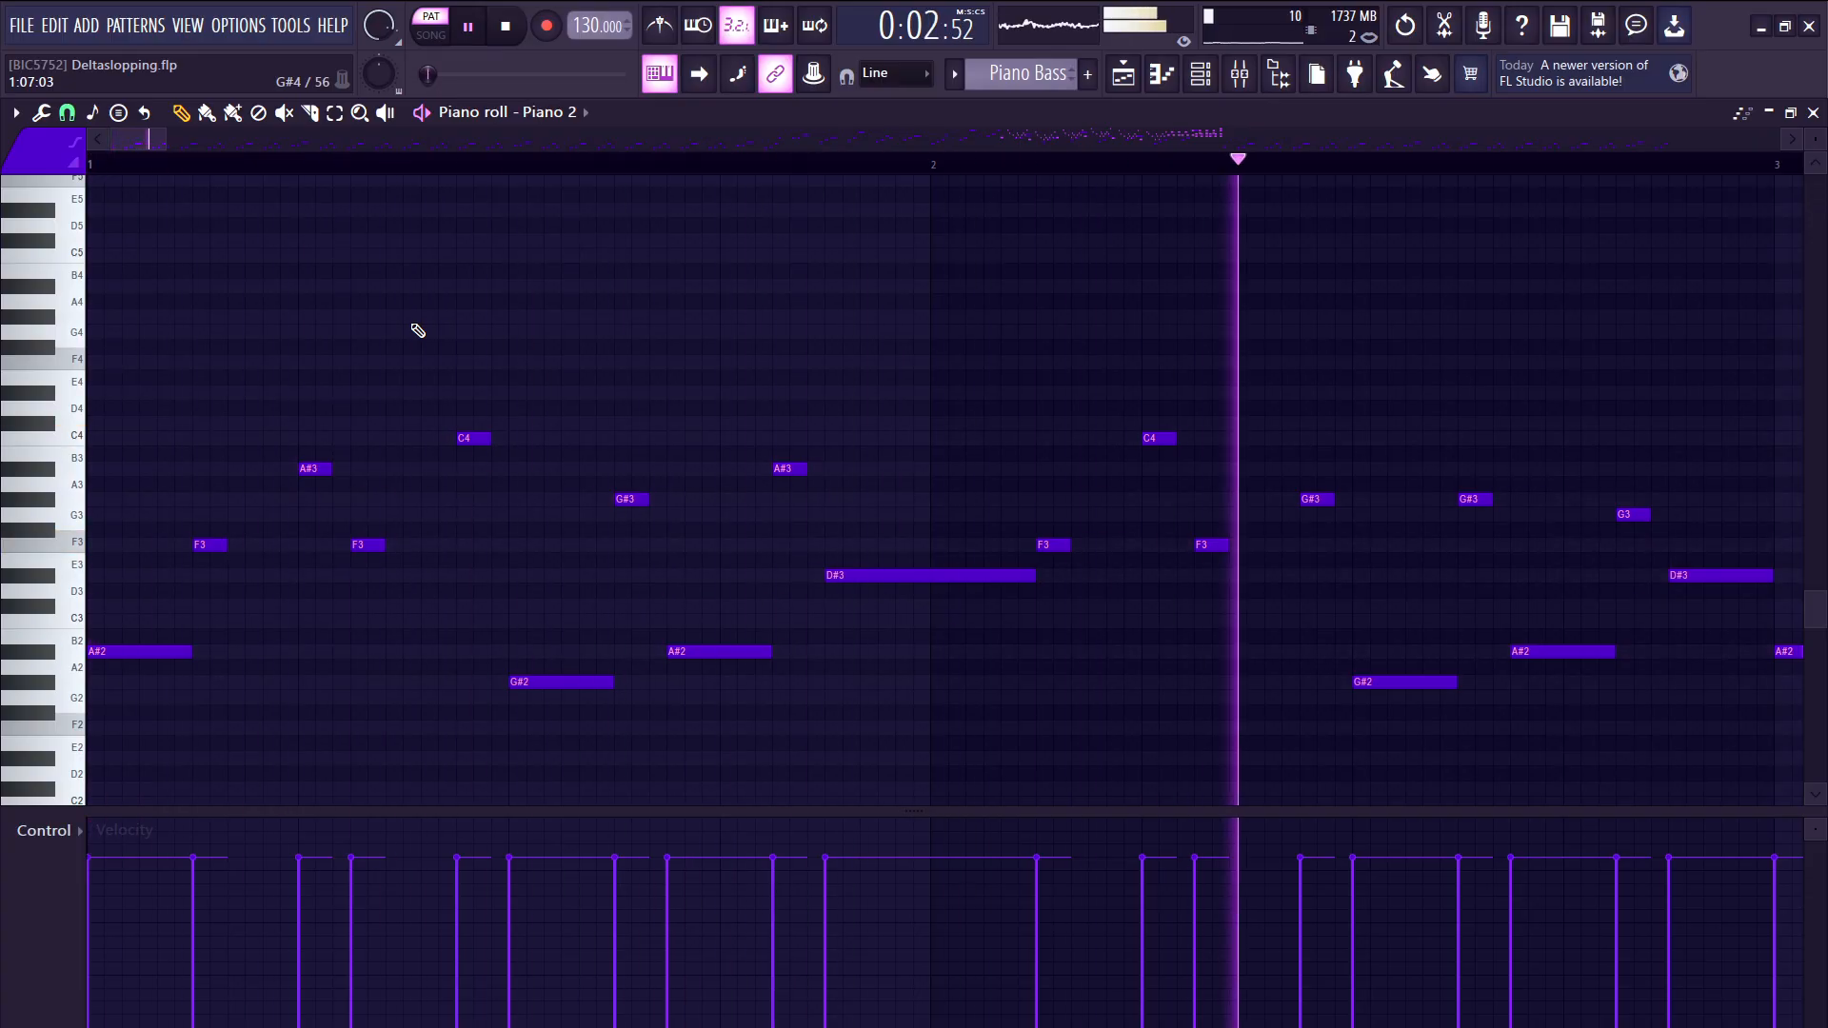
# - Follow the rest of the Piano Bass pattern in the piano roll to about bar 8, then stop playback
pyautogui.keyDown('ctrl'); pyautogui.scroll(-4, 414, 331); pyautogui.keyUp('ctrl')
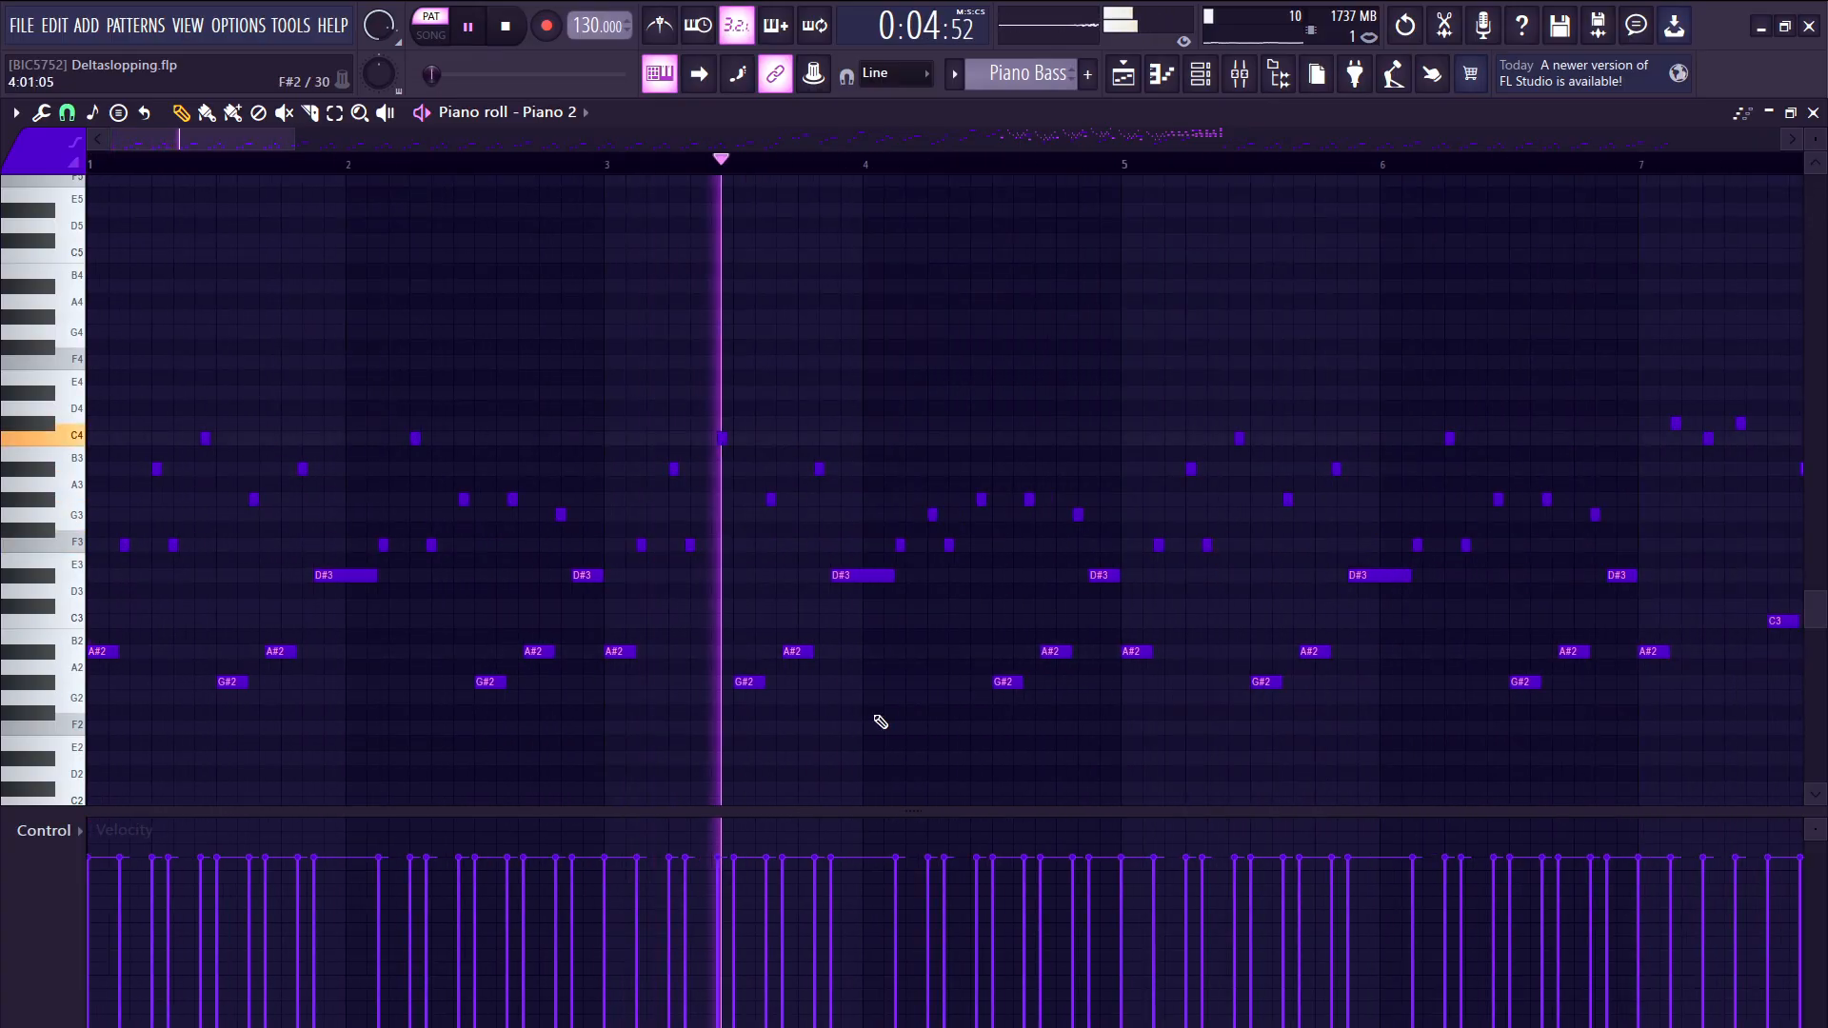
pyautogui.keyDown('ctrl'); pyautogui.scroll(2, 886, 721); pyautogui.keyUp('ctrl')
pyautogui.keyDown('ctrl'); pyautogui.scroll(-4, 894, 722); pyautogui.keyUp('ctrl')
pyautogui.keyDown('ctrl'); pyautogui.scroll(2, 1077, 697); pyautogui.keyUp('ctrl')
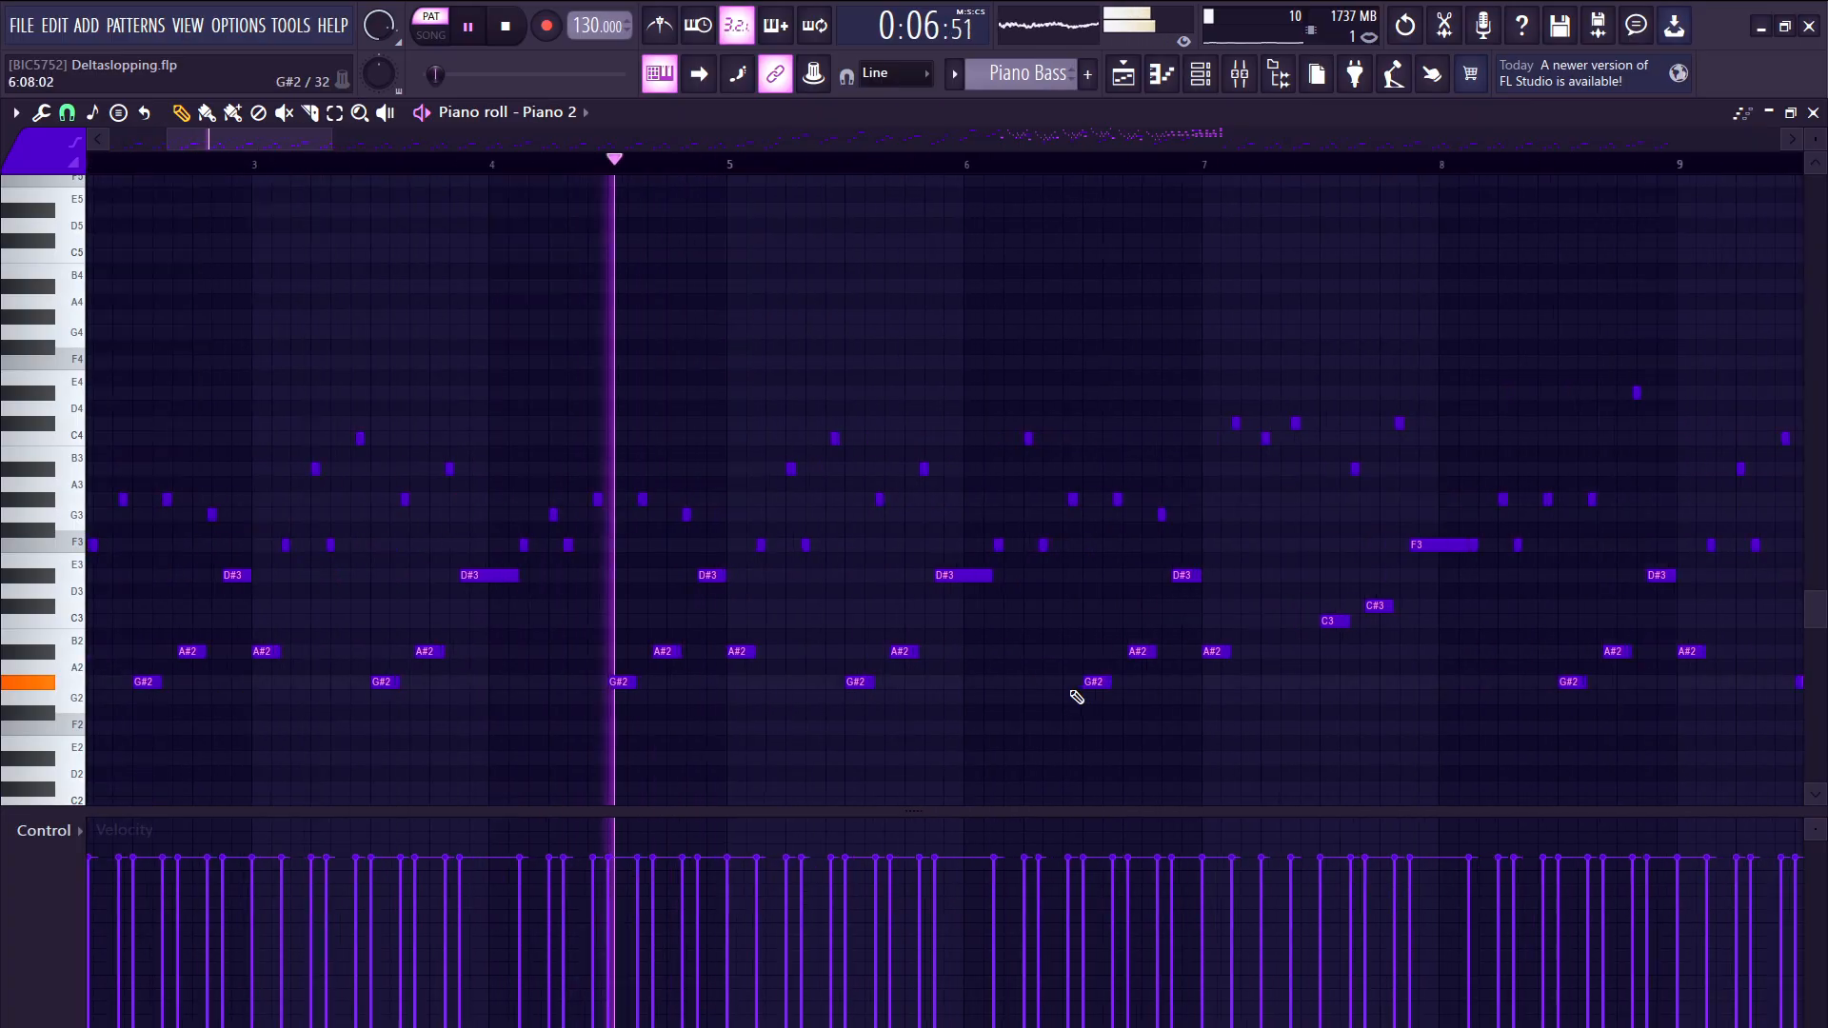
pyautogui.keyDown('ctrl'); pyautogui.scroll(2, 1076, 697); pyautogui.keyUp('ctrl')
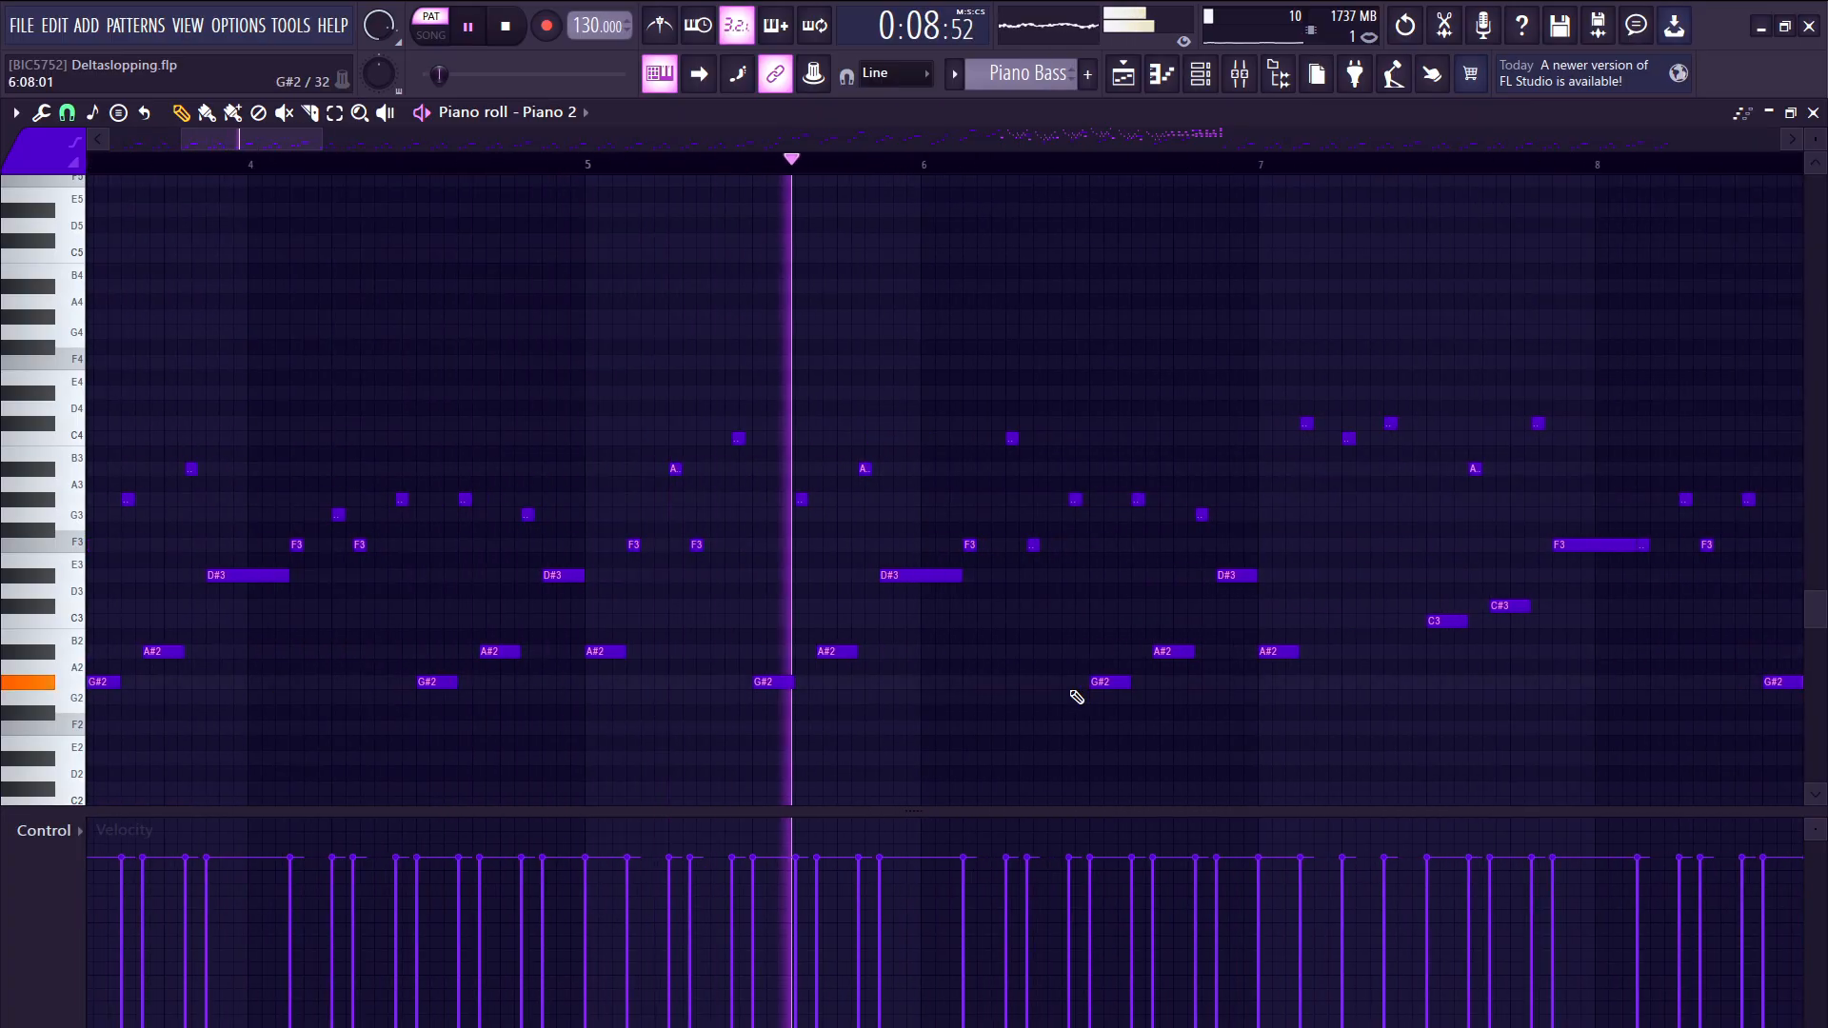
pyautogui.press('space')
# - Return to the arrangement, switch playback to song mode and play the Piano and Piano Bass tracks together from bar 1
pyautogui.click(1123, 76)
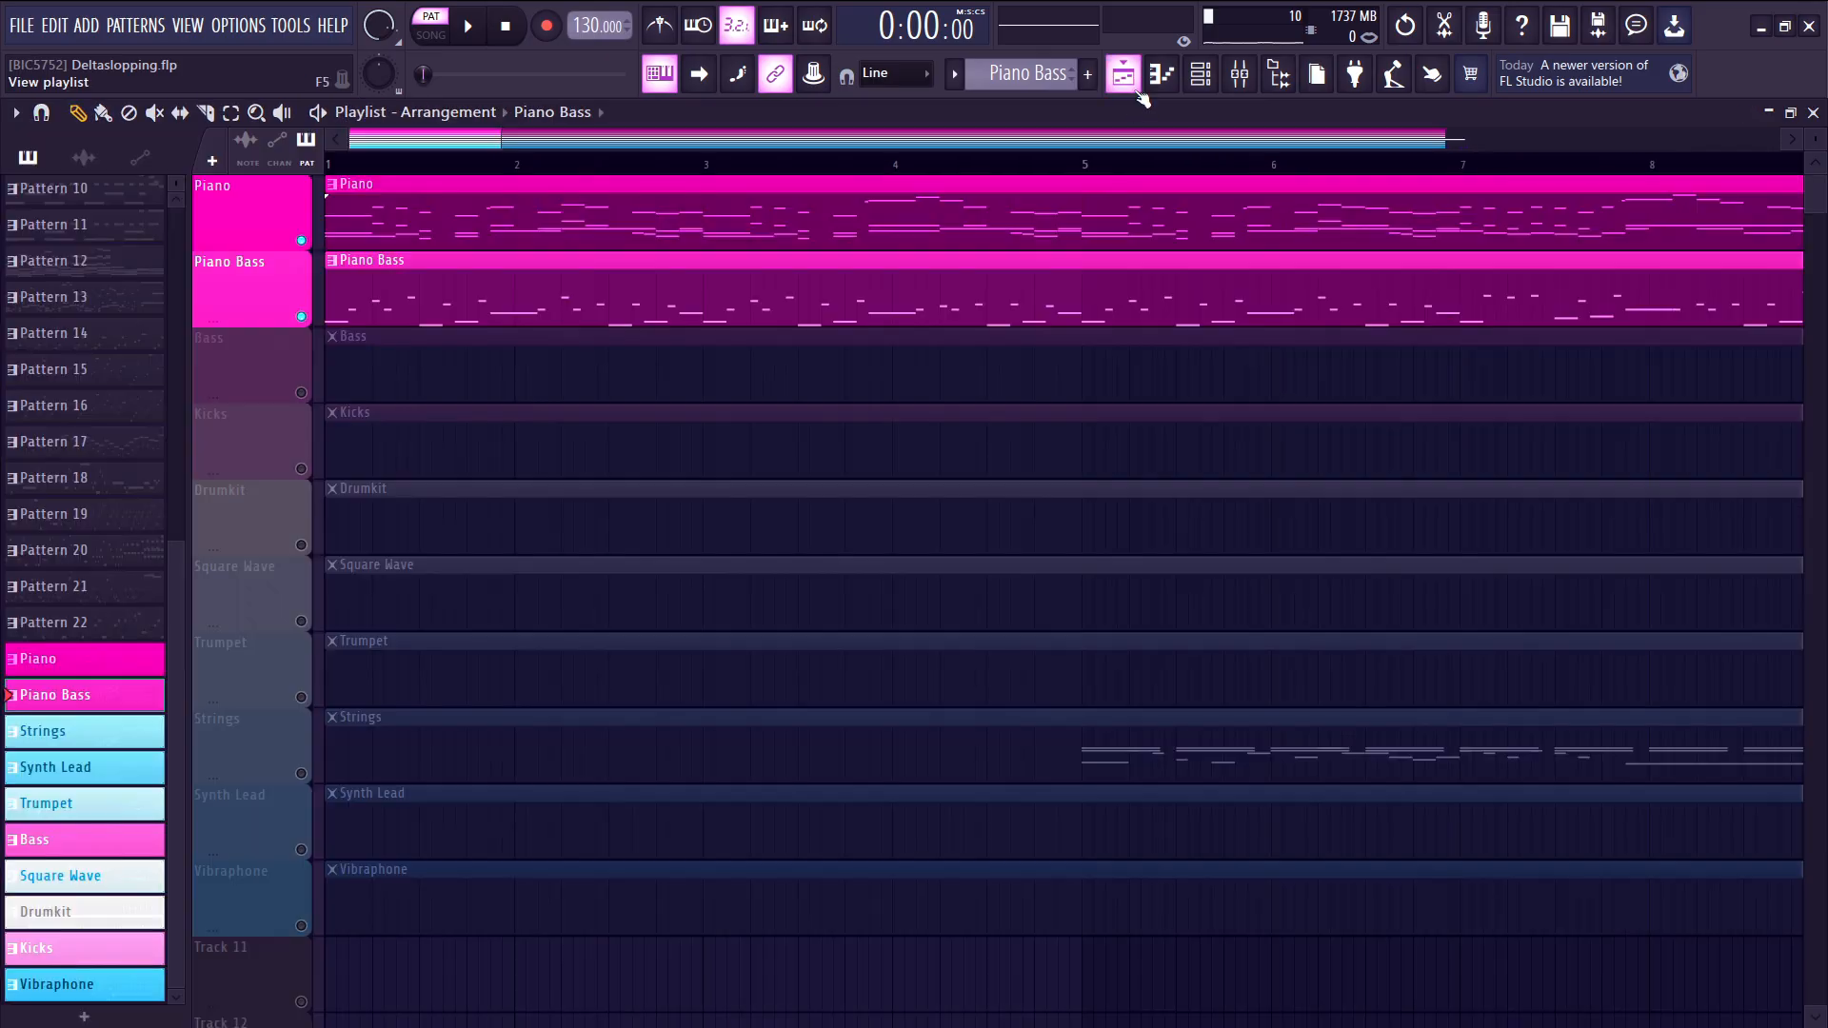
pyautogui.press('l')
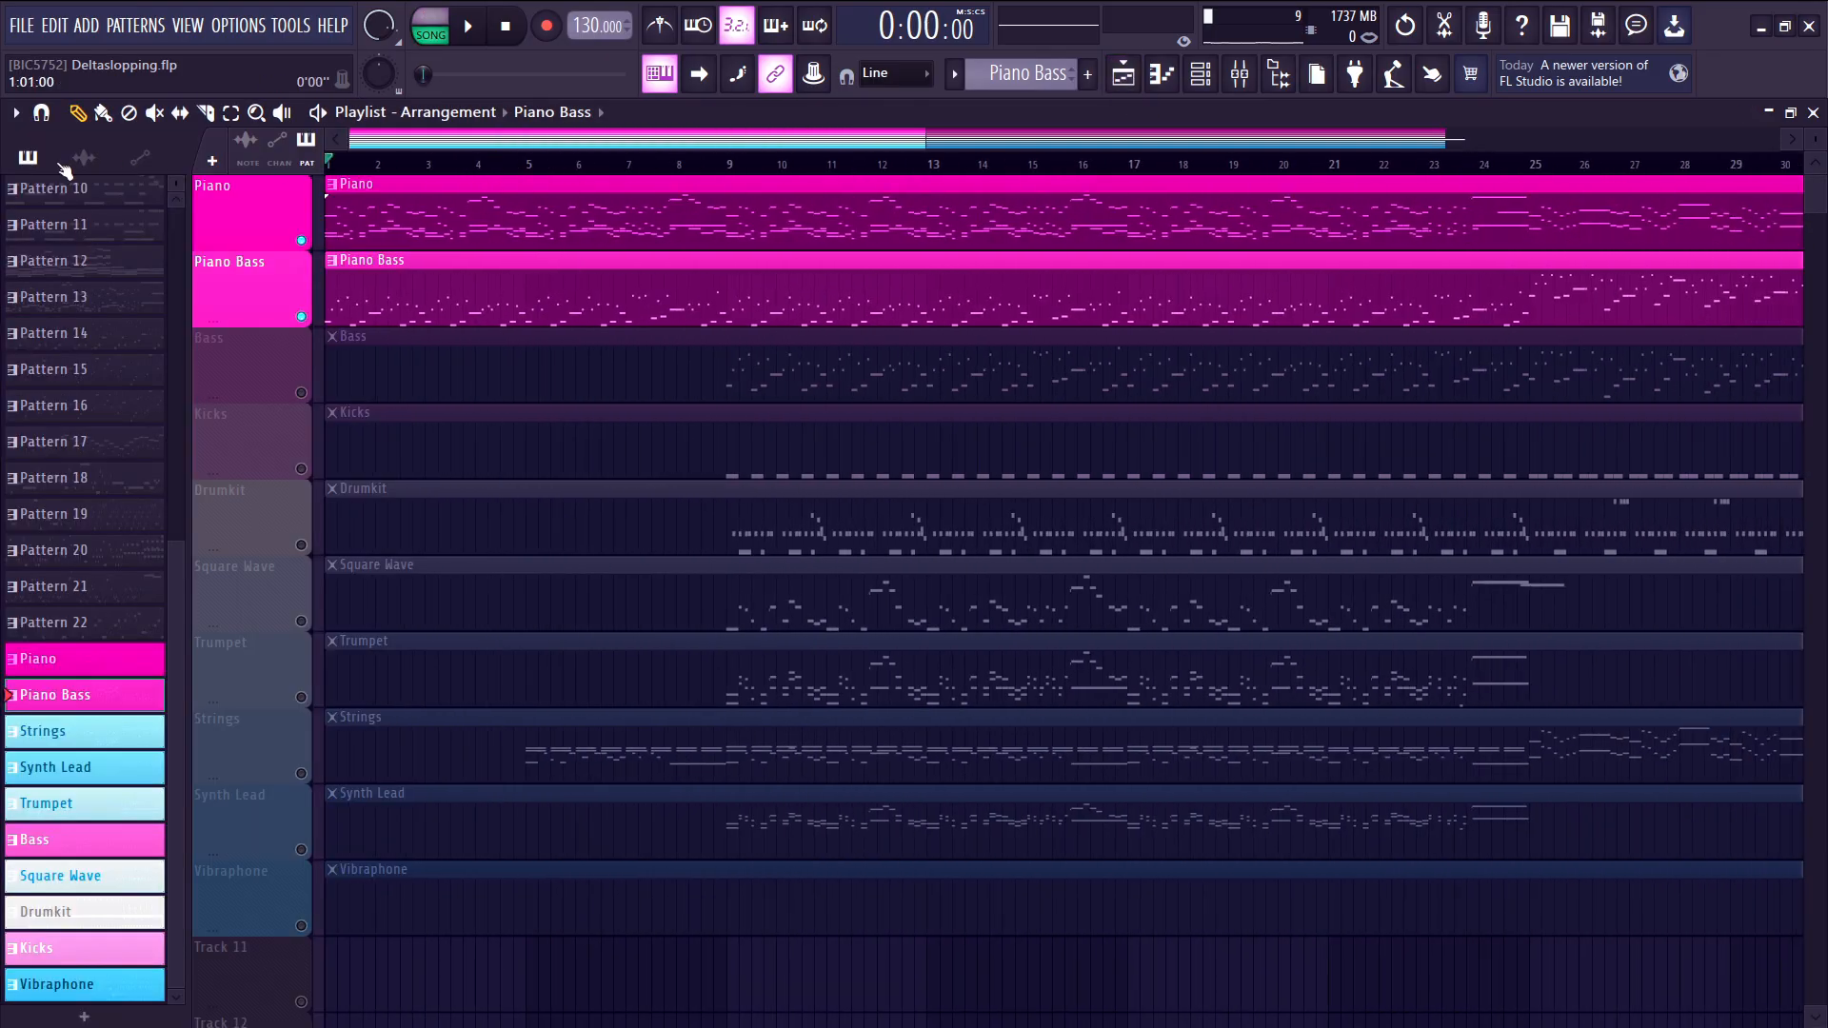
pyautogui.press('space')
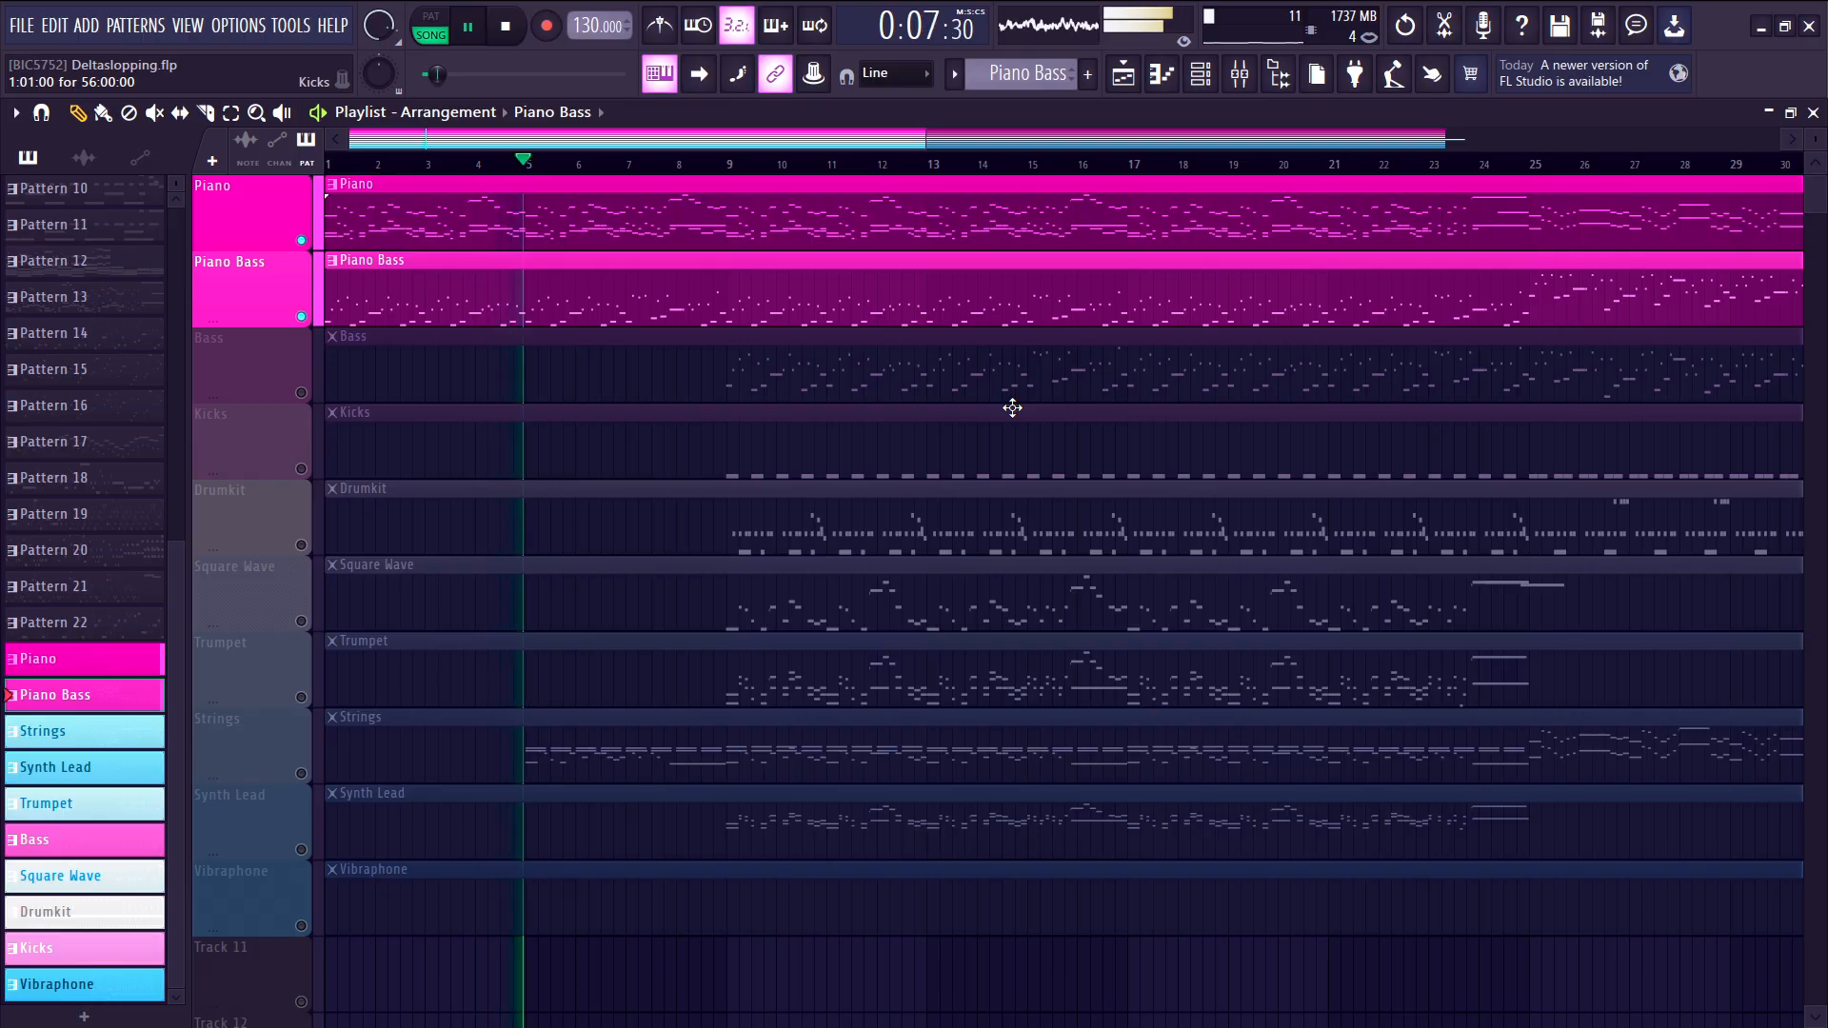
pyautogui.press('space')
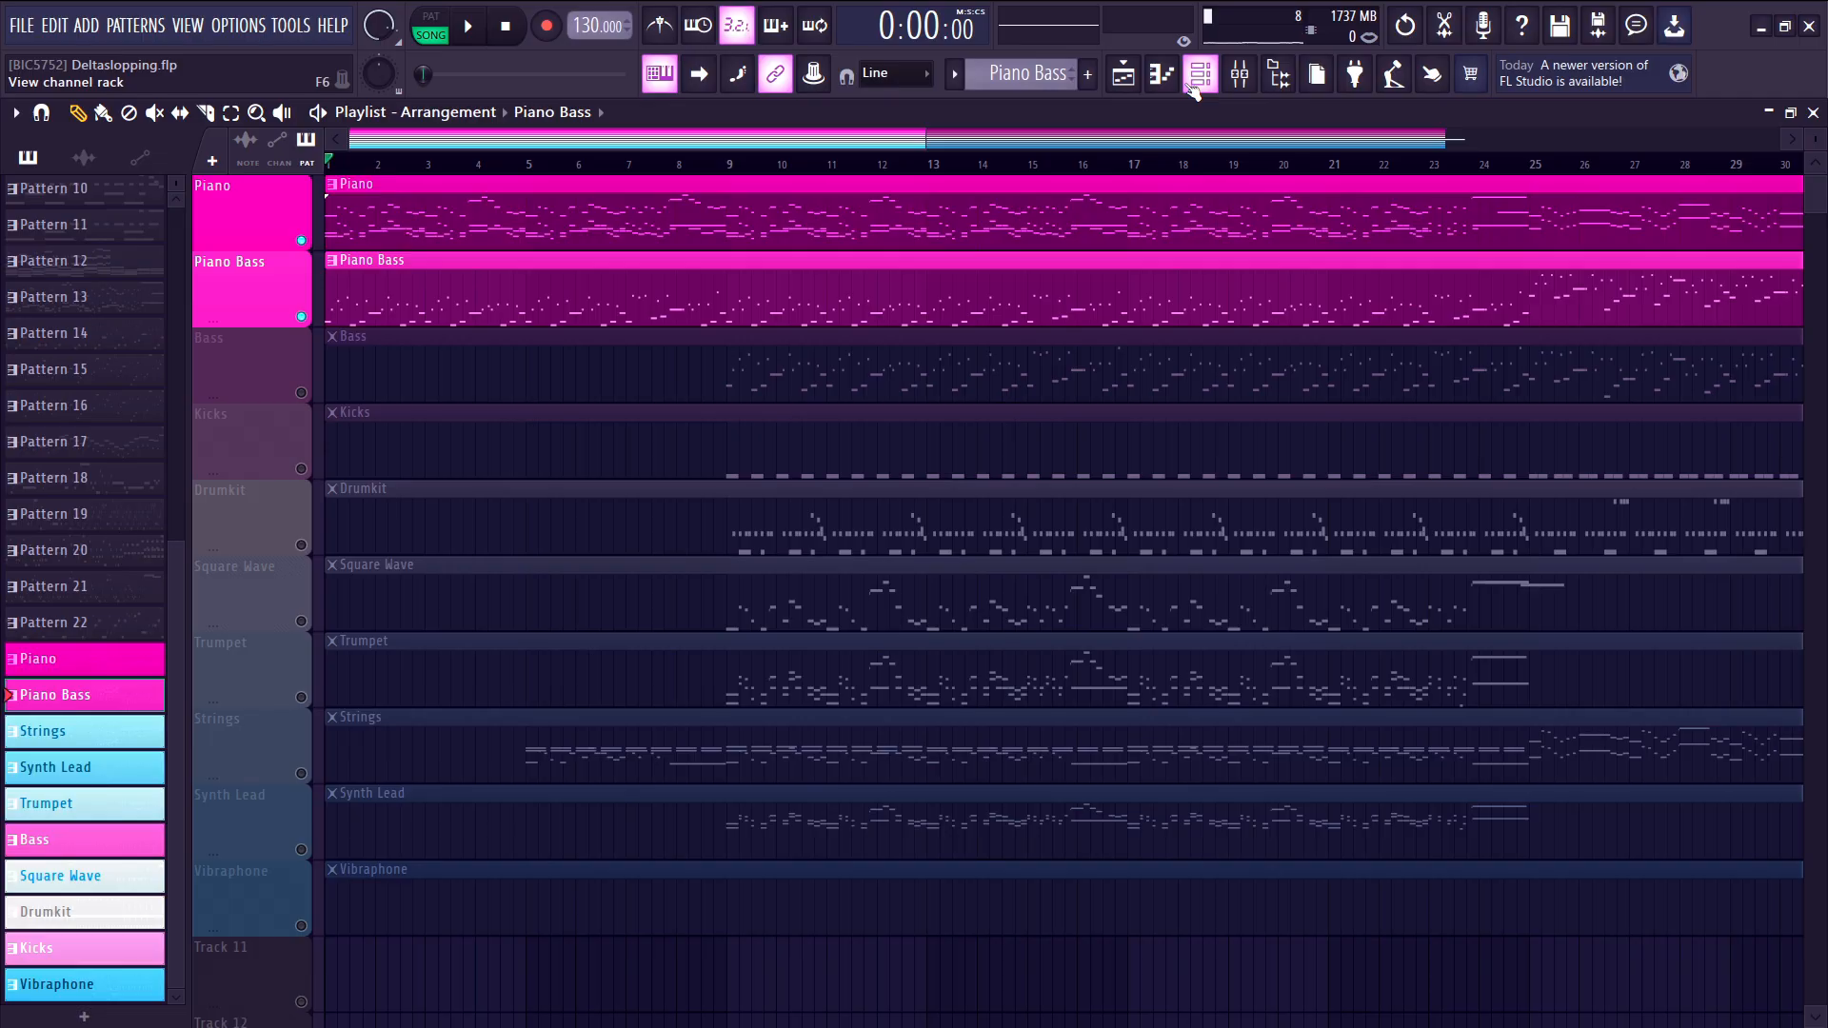
# - Open the channel rack and inspect the SoundFont Player patches used by the Piano 1 and Piano 2 channels
pyautogui.click(1198, 78)
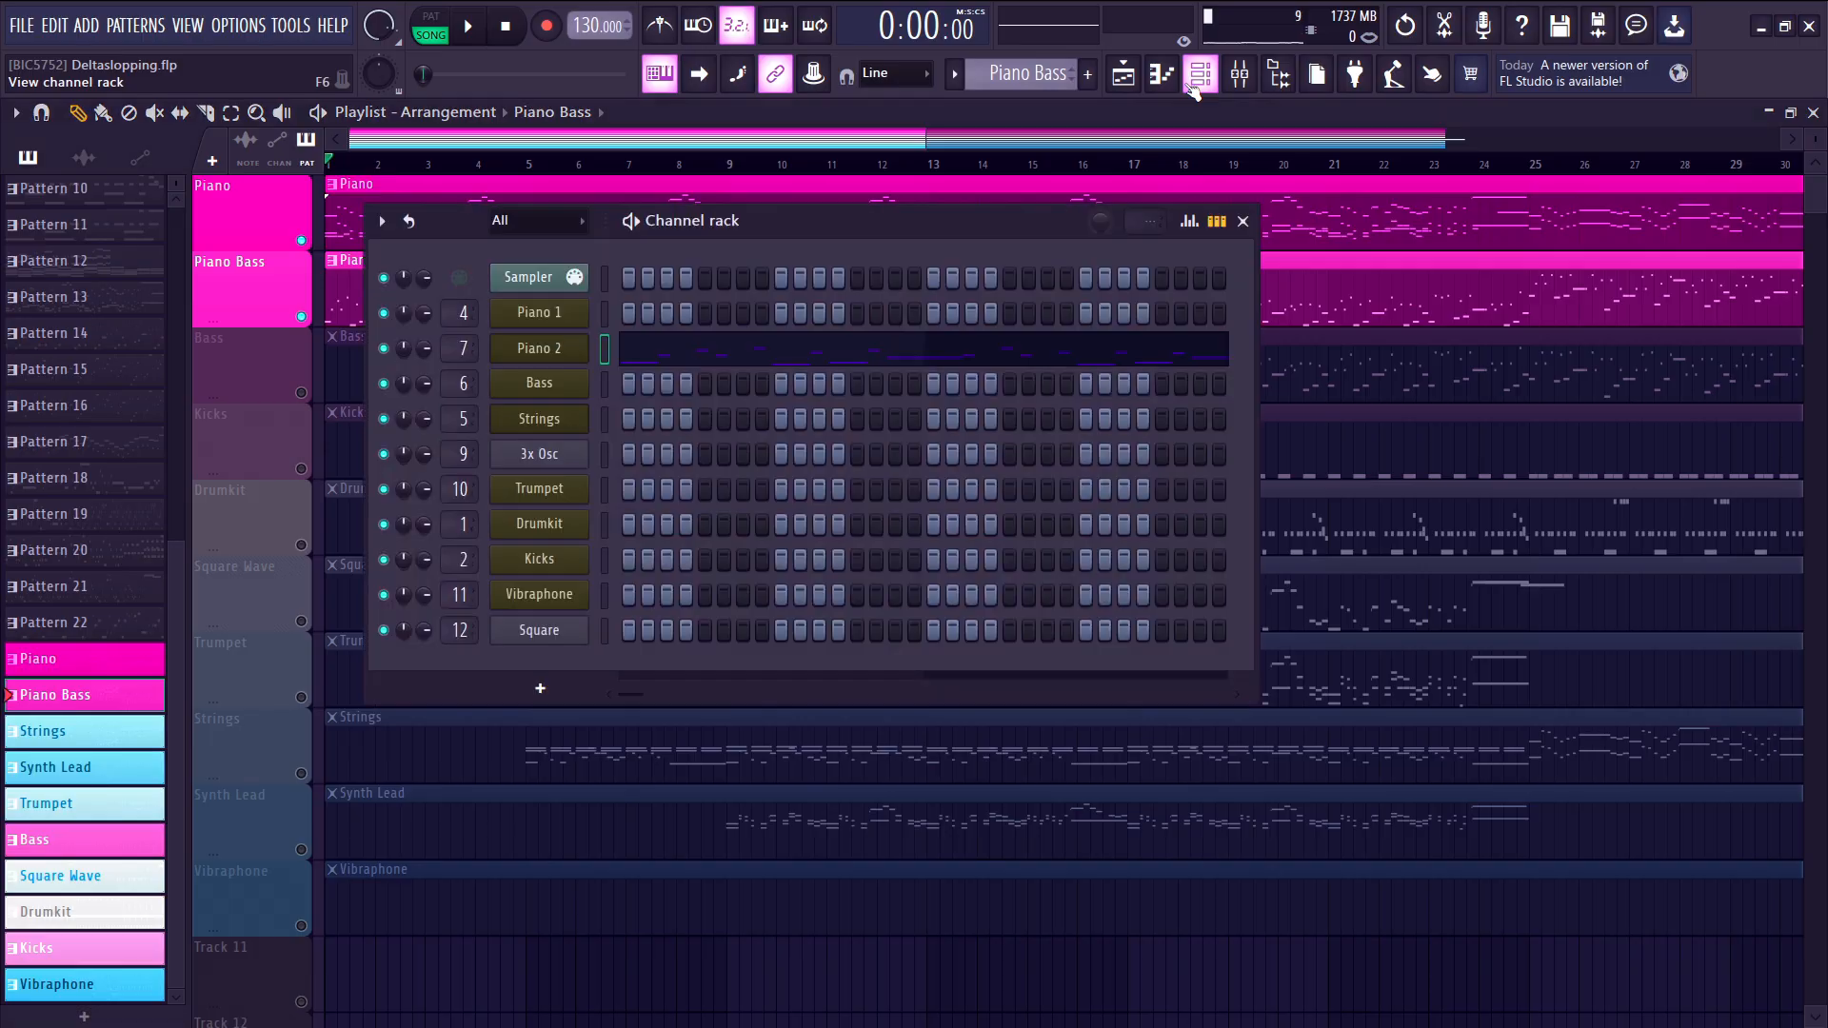
pyautogui.click(556, 312)
pyautogui.moveTo(448, 385); pyautogui.dragTo(948, 272)
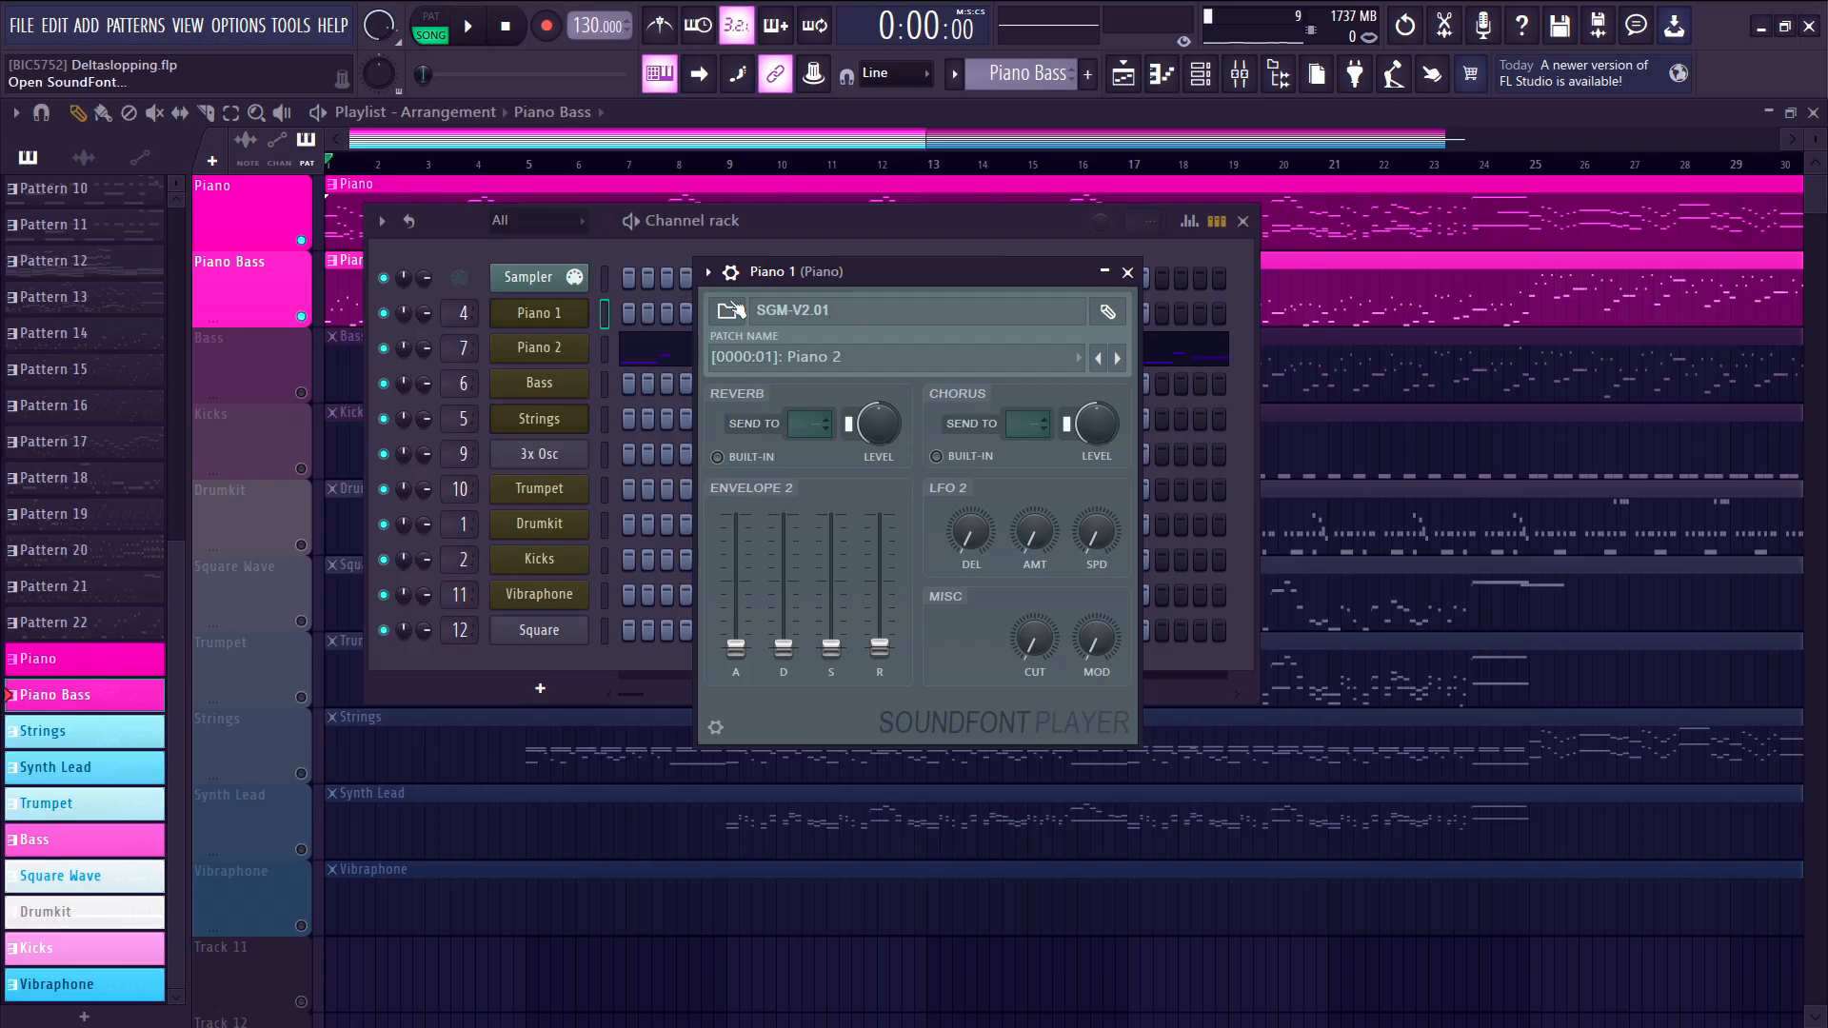
pyautogui.click(522, 360)
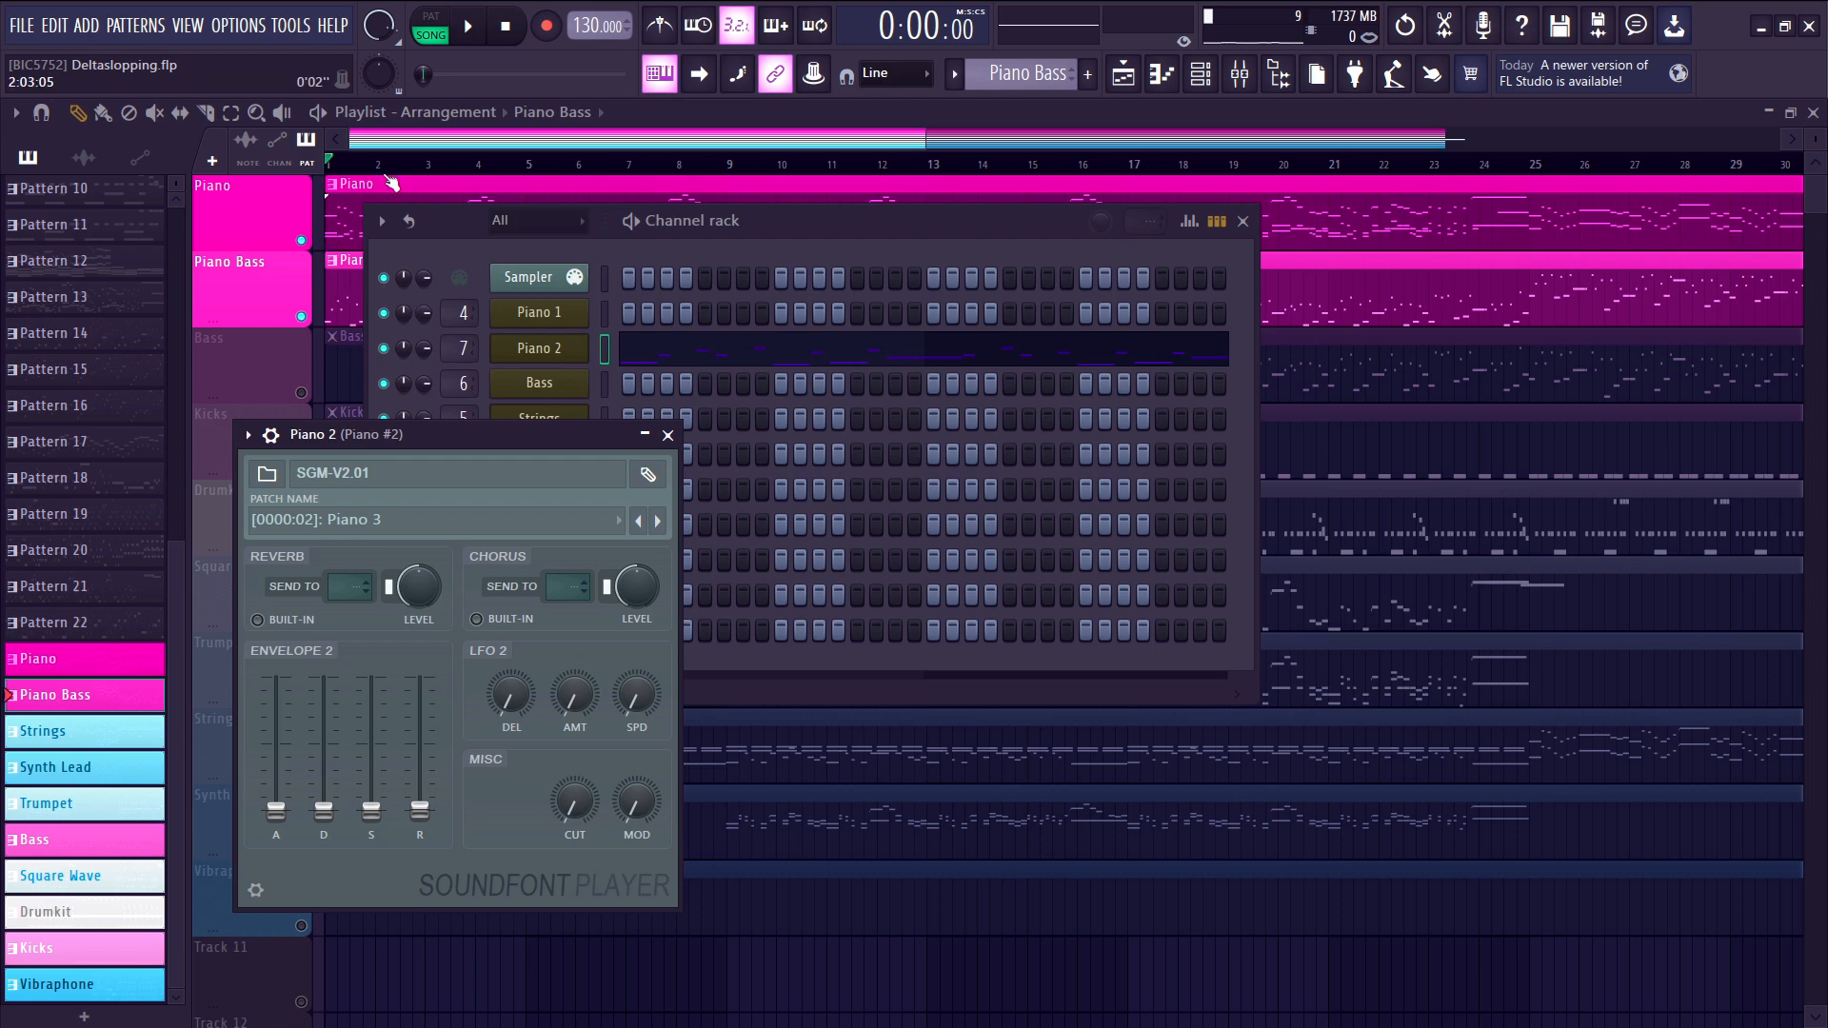
pyautogui.moveTo(687, 225); pyautogui.dragTo(1267, 240)
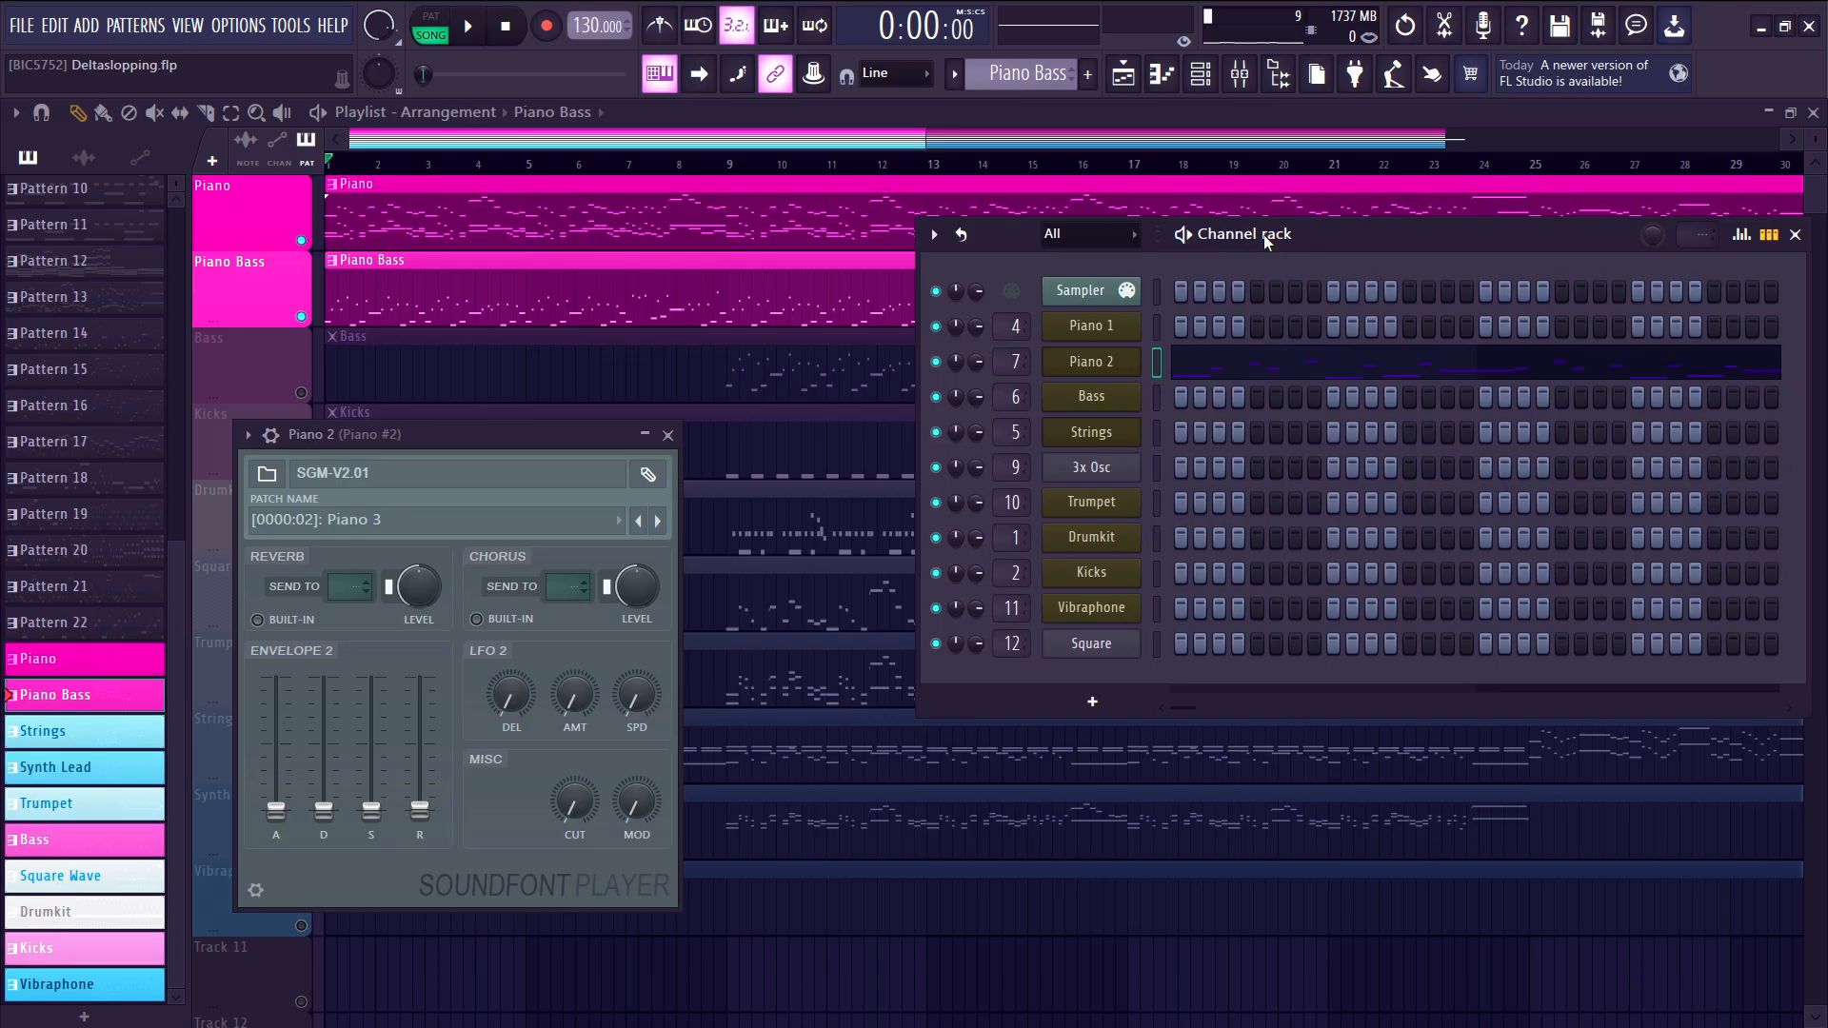
# - Solo the Bass track in the arrangement and play it from bar 9
pyautogui.click(704, 172)
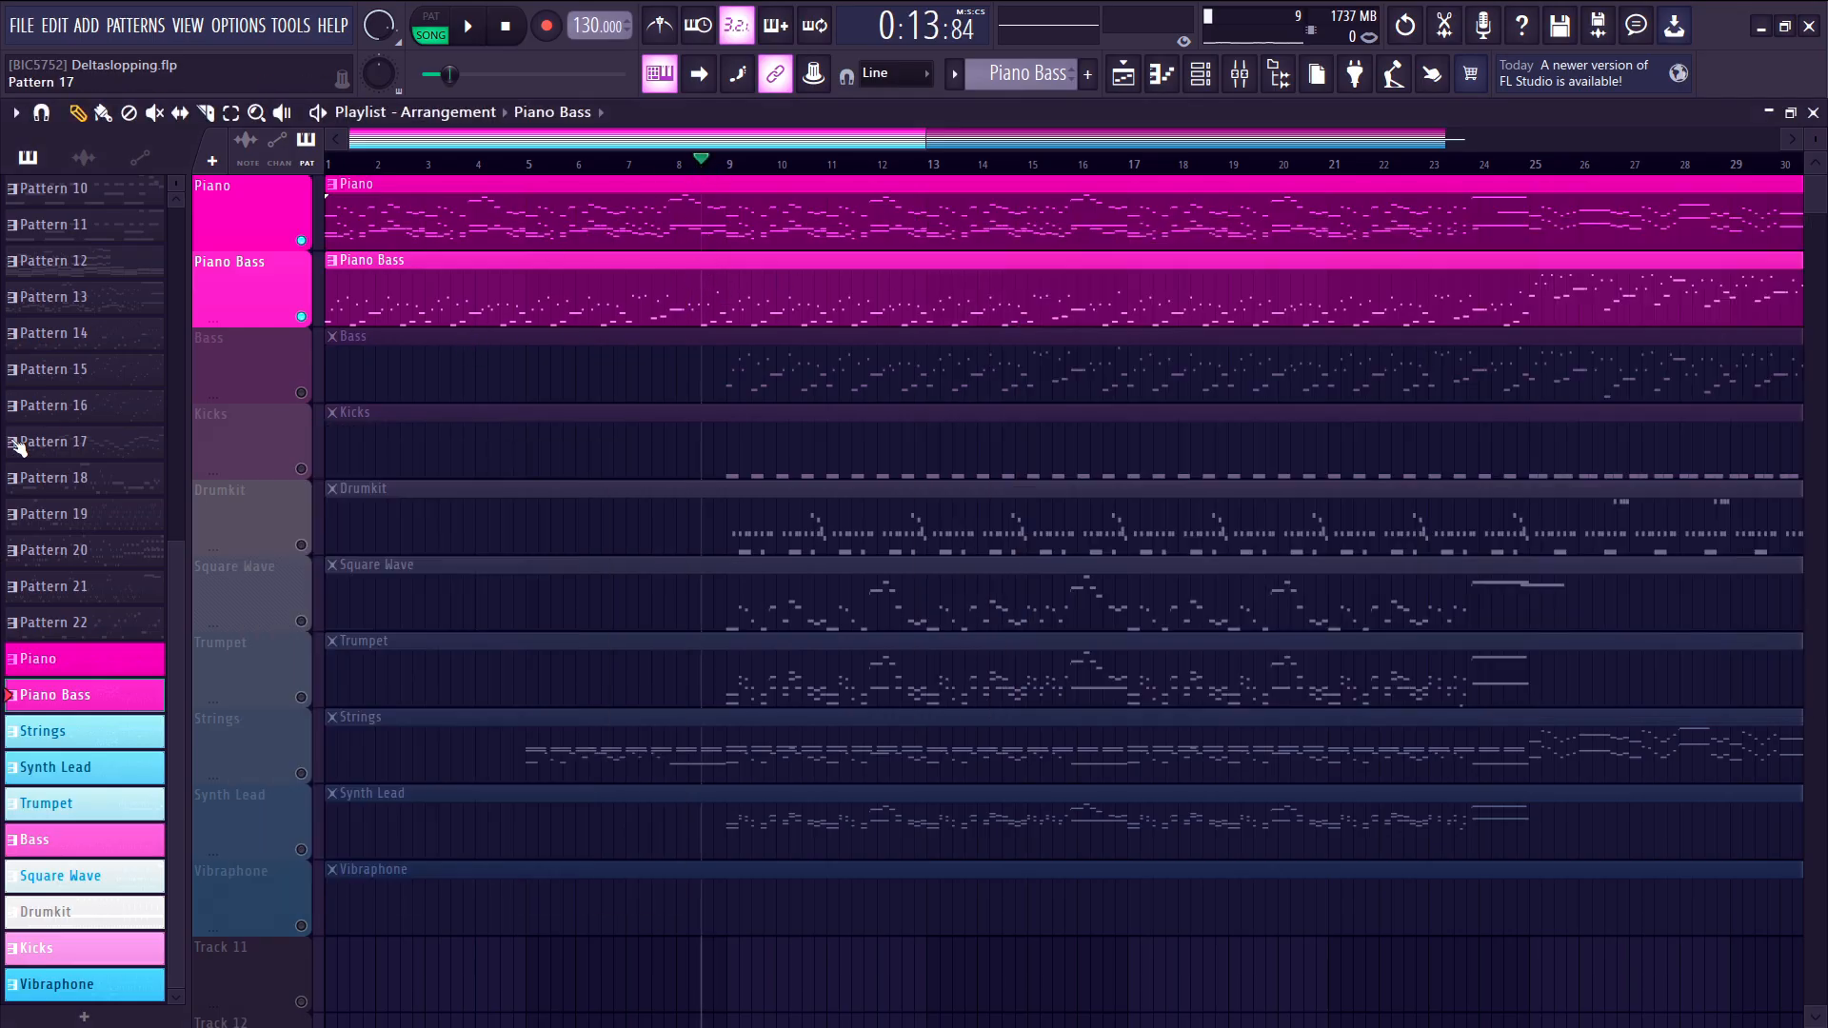
pyautogui.rightClick(302, 392)
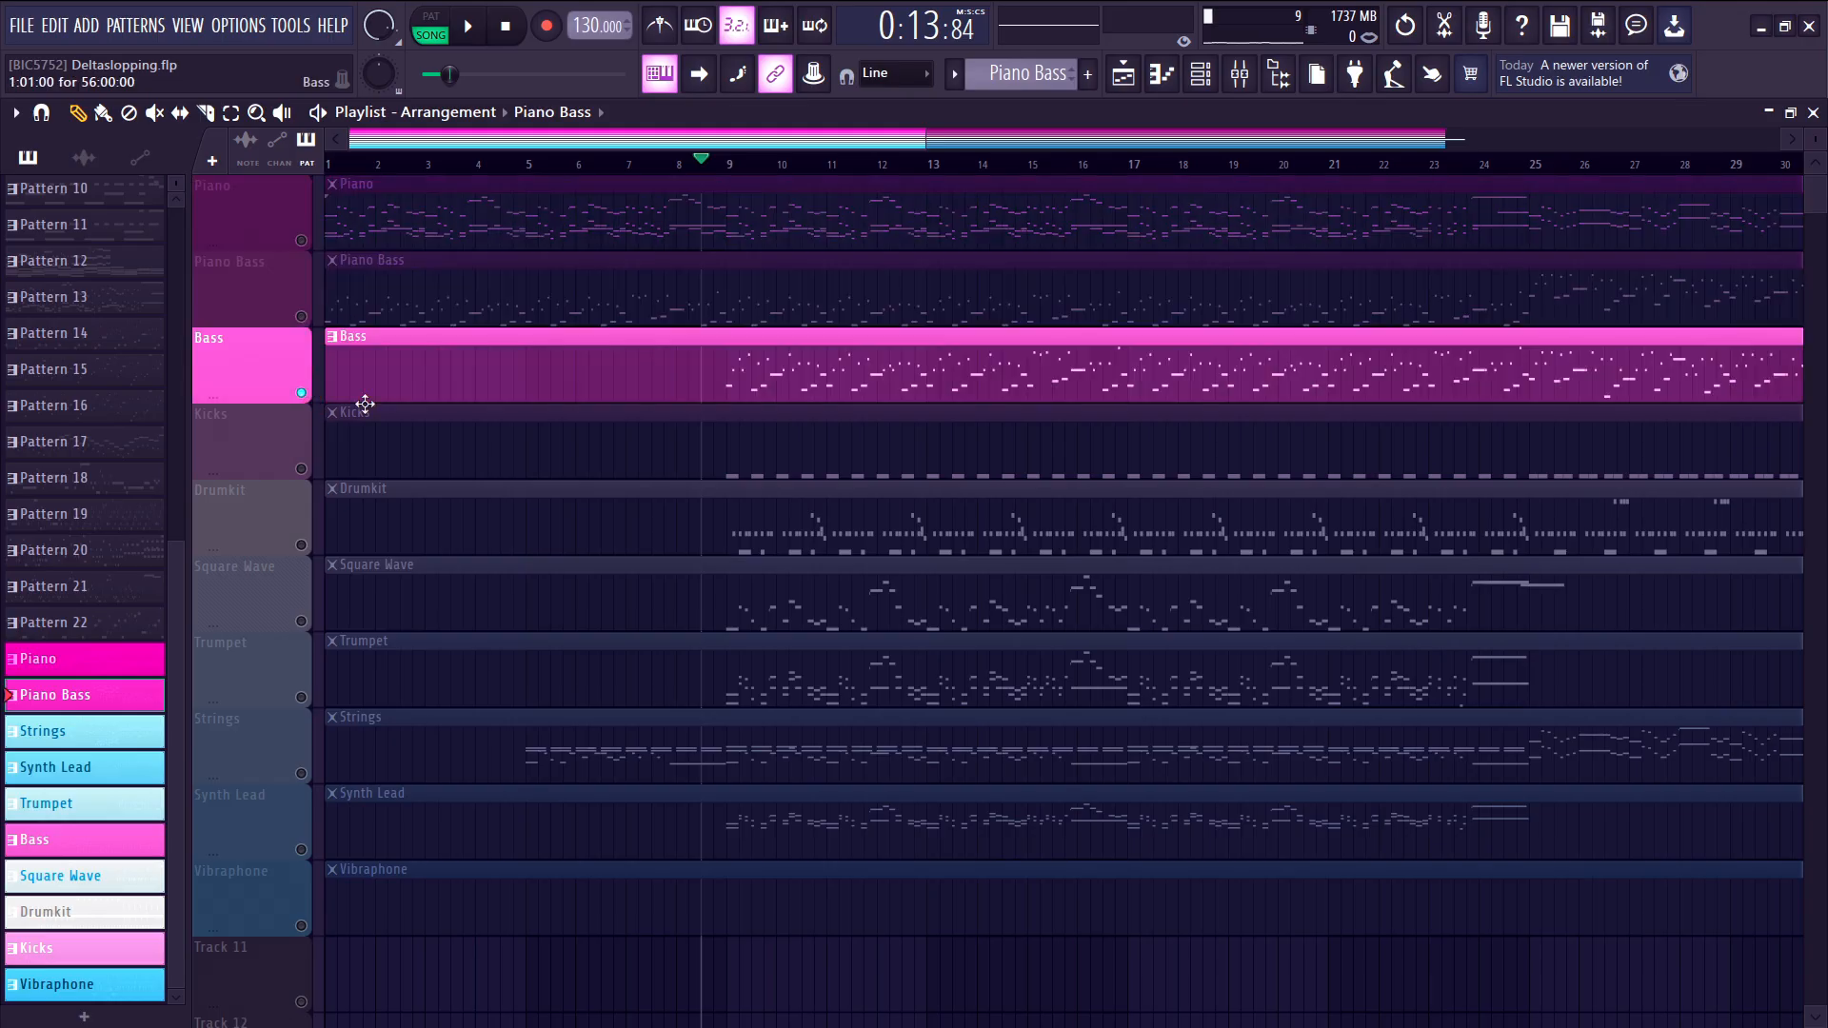
pyautogui.scroll(3, 612, 441)
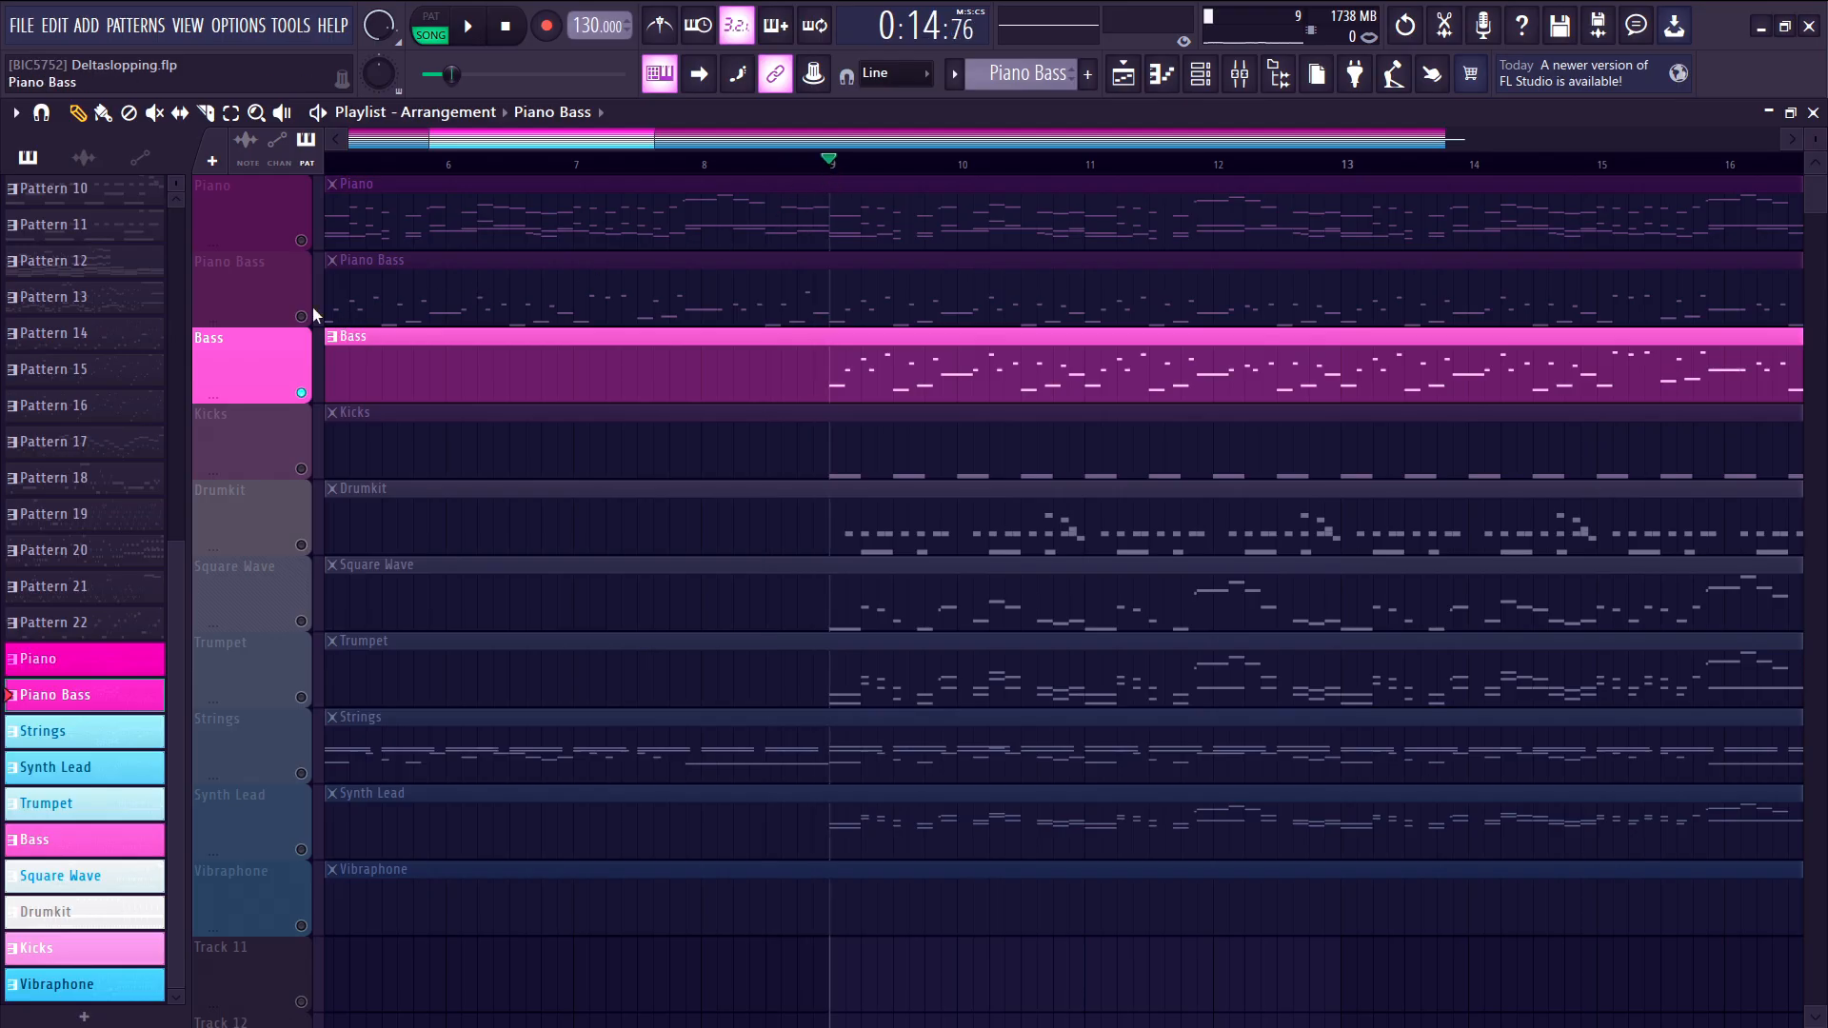
pyautogui.press('space')
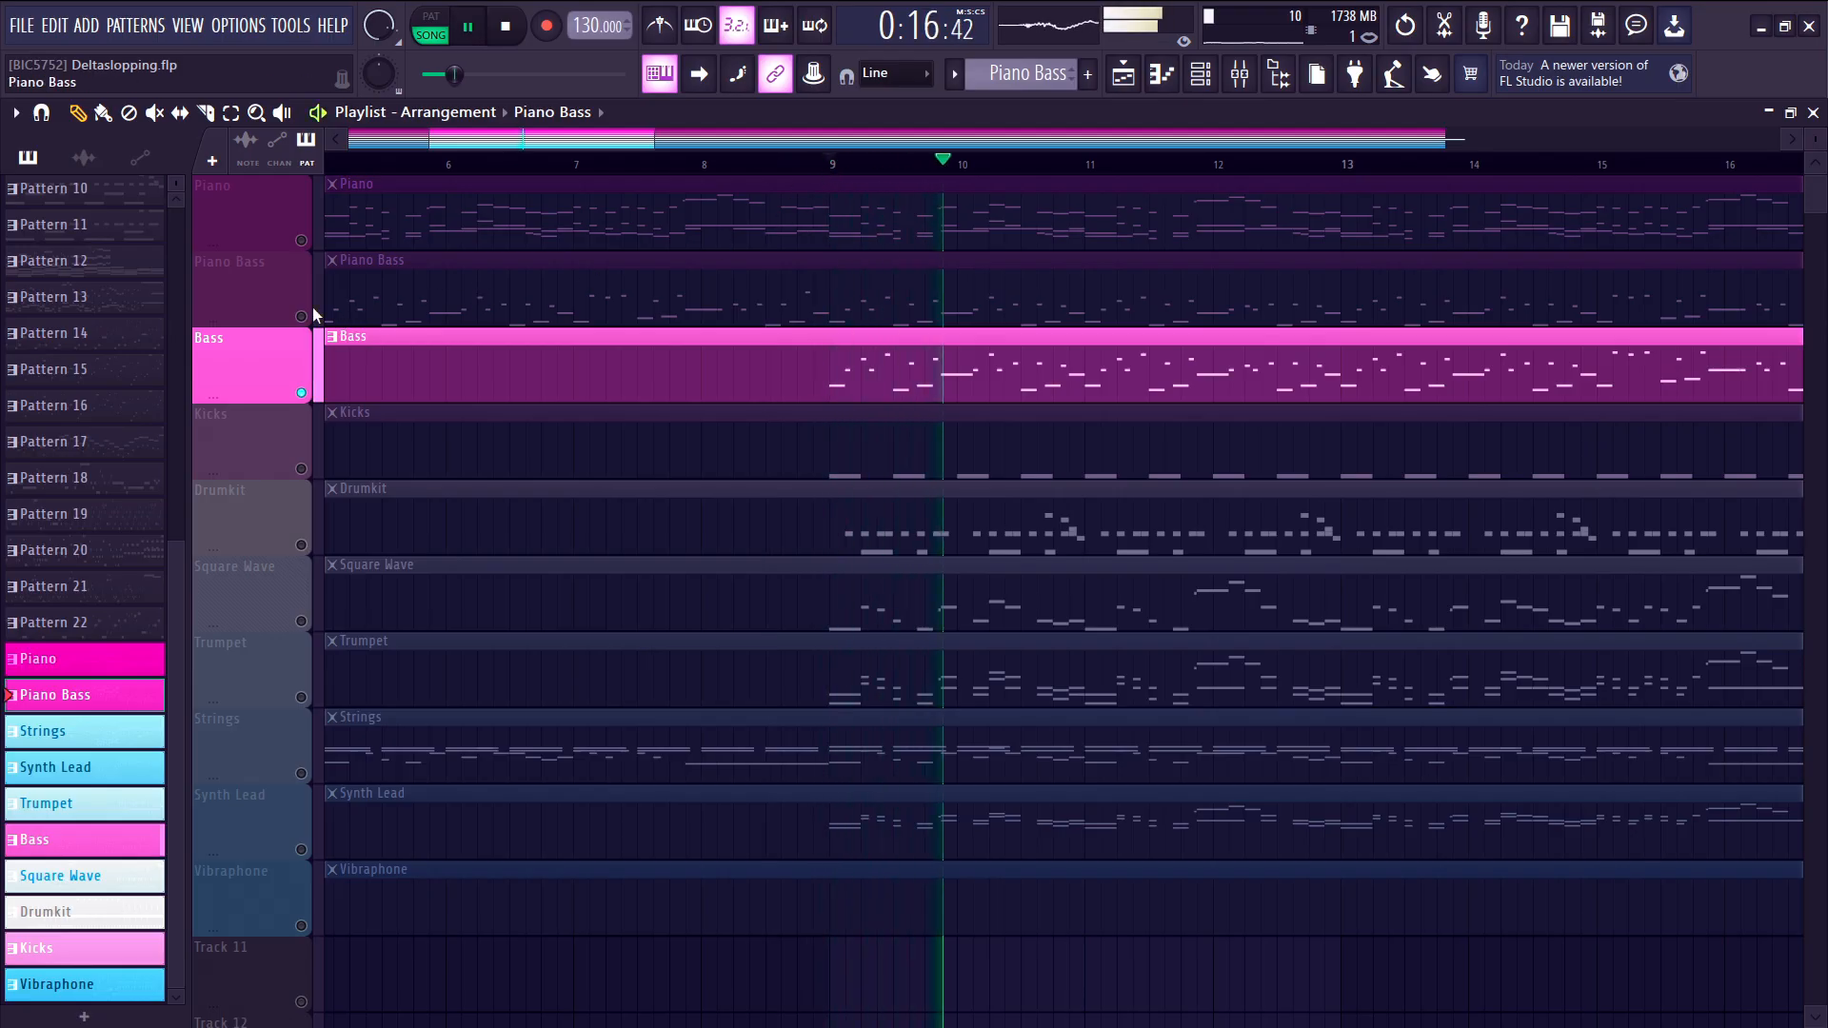
pyautogui.press('space')
# - Unmute the Piano Bass track and play it together with the Bass from bar 9 to compare the two
pyautogui.click(302, 316)
pyautogui.press('space')
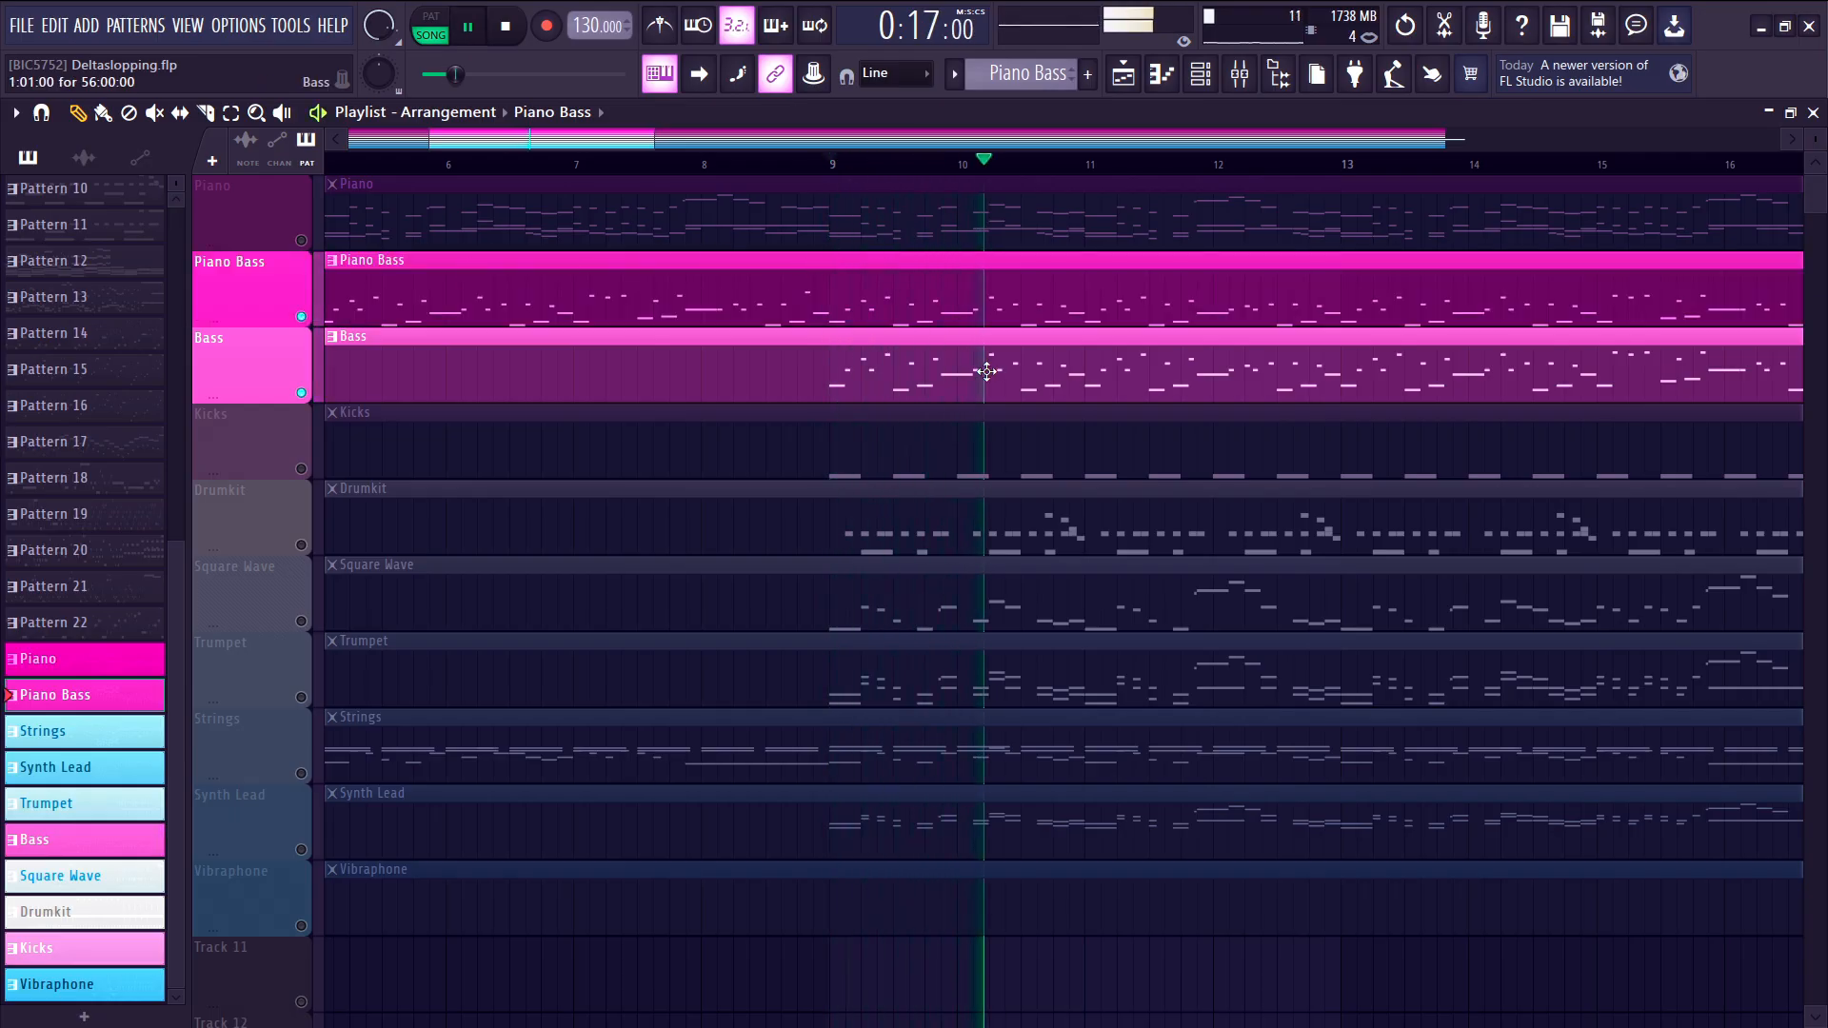
pyautogui.scroll(-3, 984, 371)
pyautogui.press('space')
pyautogui.scroll(-2, 723, 620)
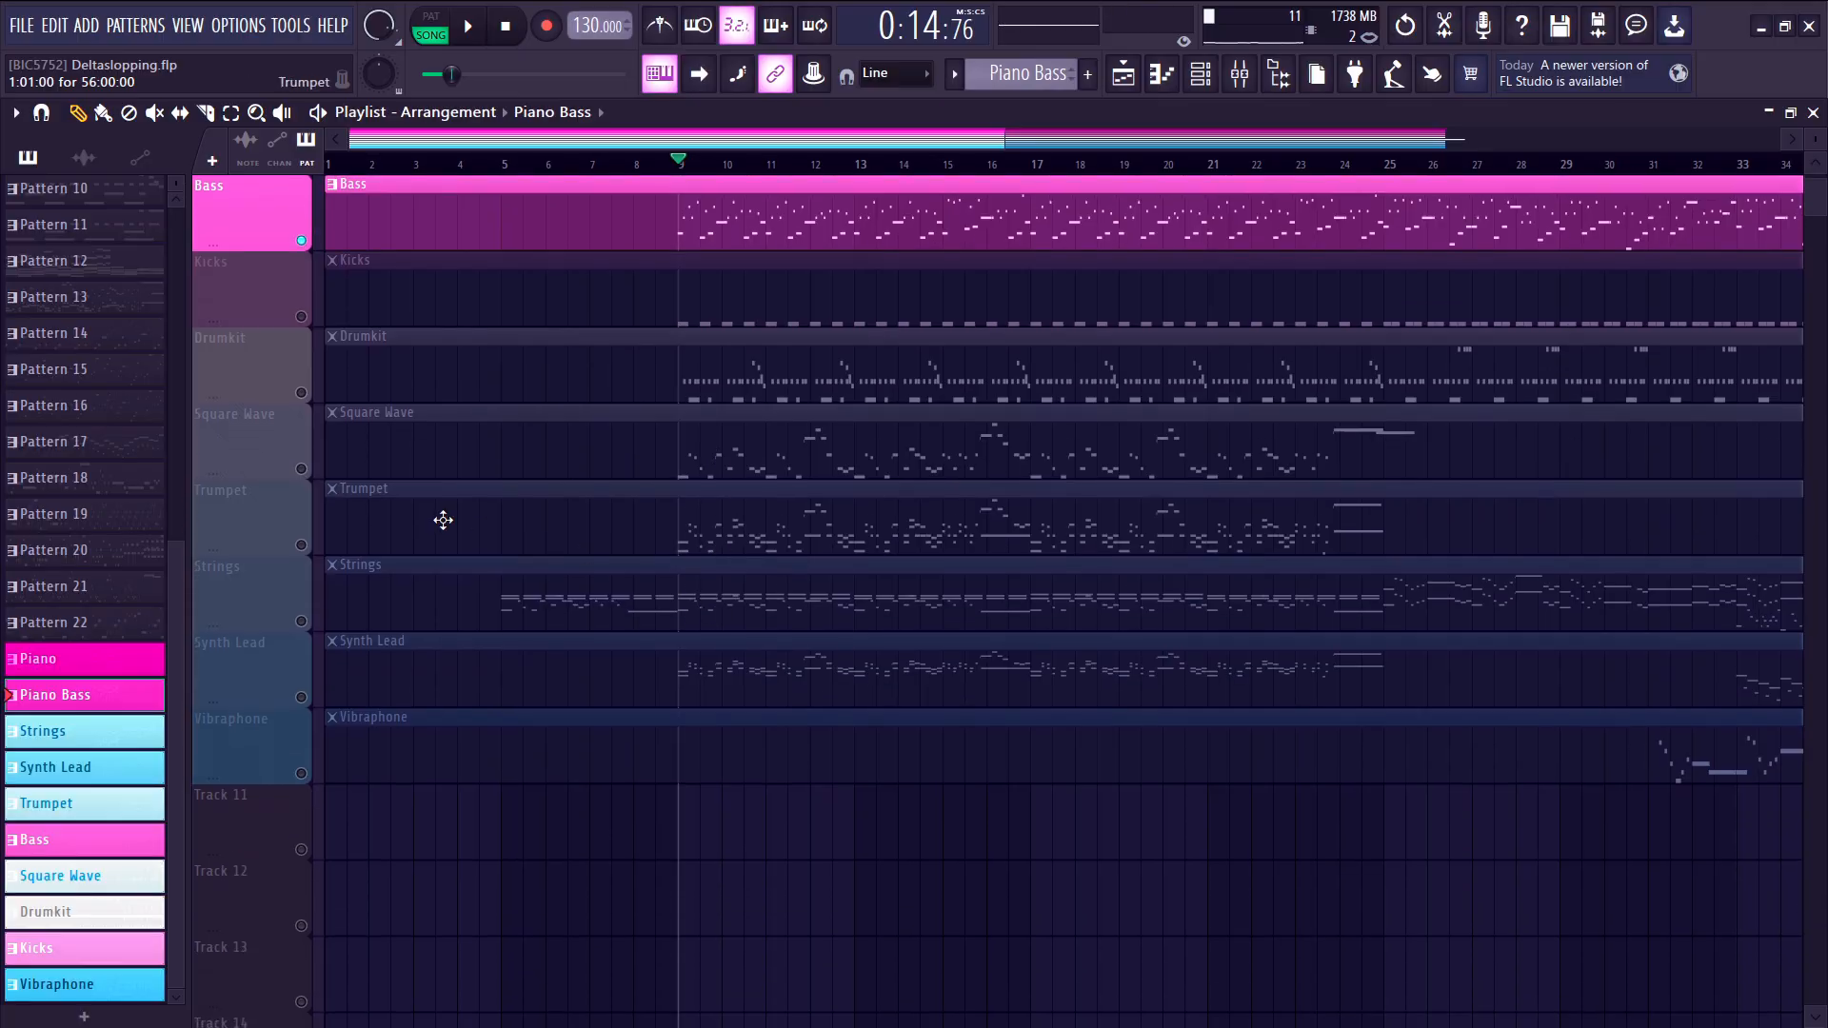
# - Solo the Square Wave track and play its melody from bar 9
pyautogui.scroll(2, 368, 473)
pyautogui.rightClick(301, 469)
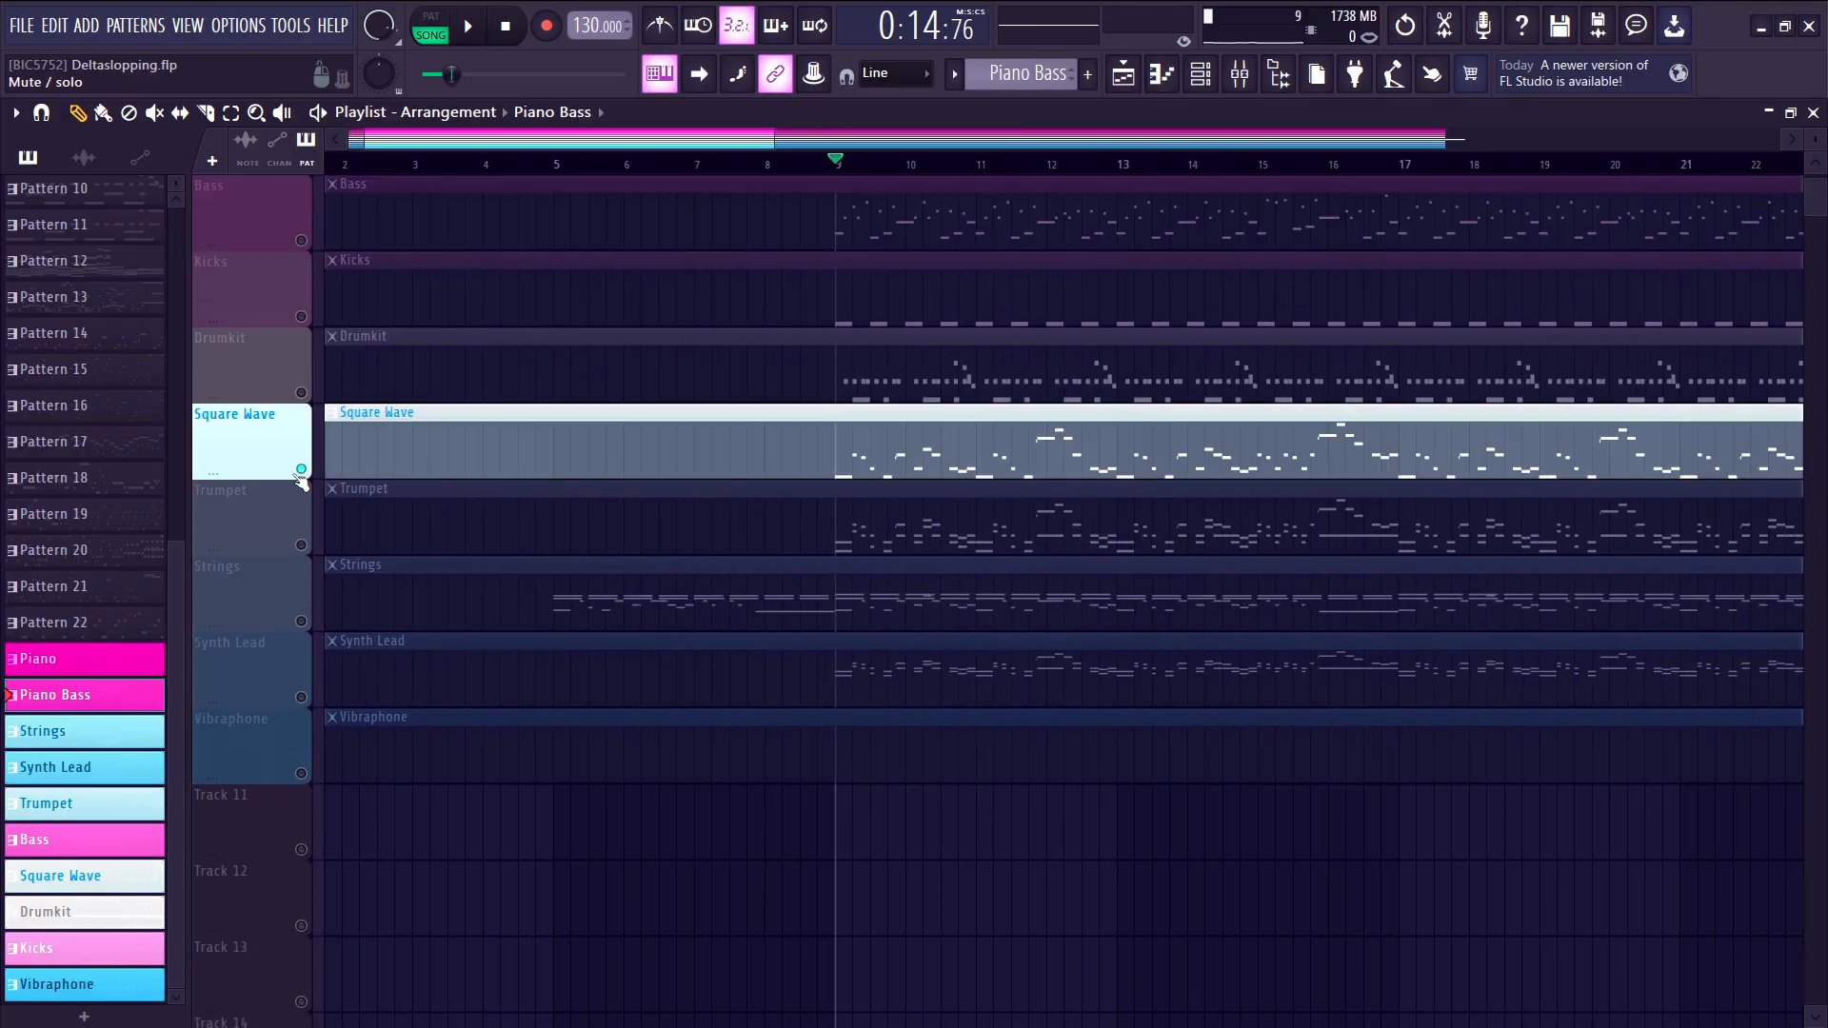
pyautogui.press('space')
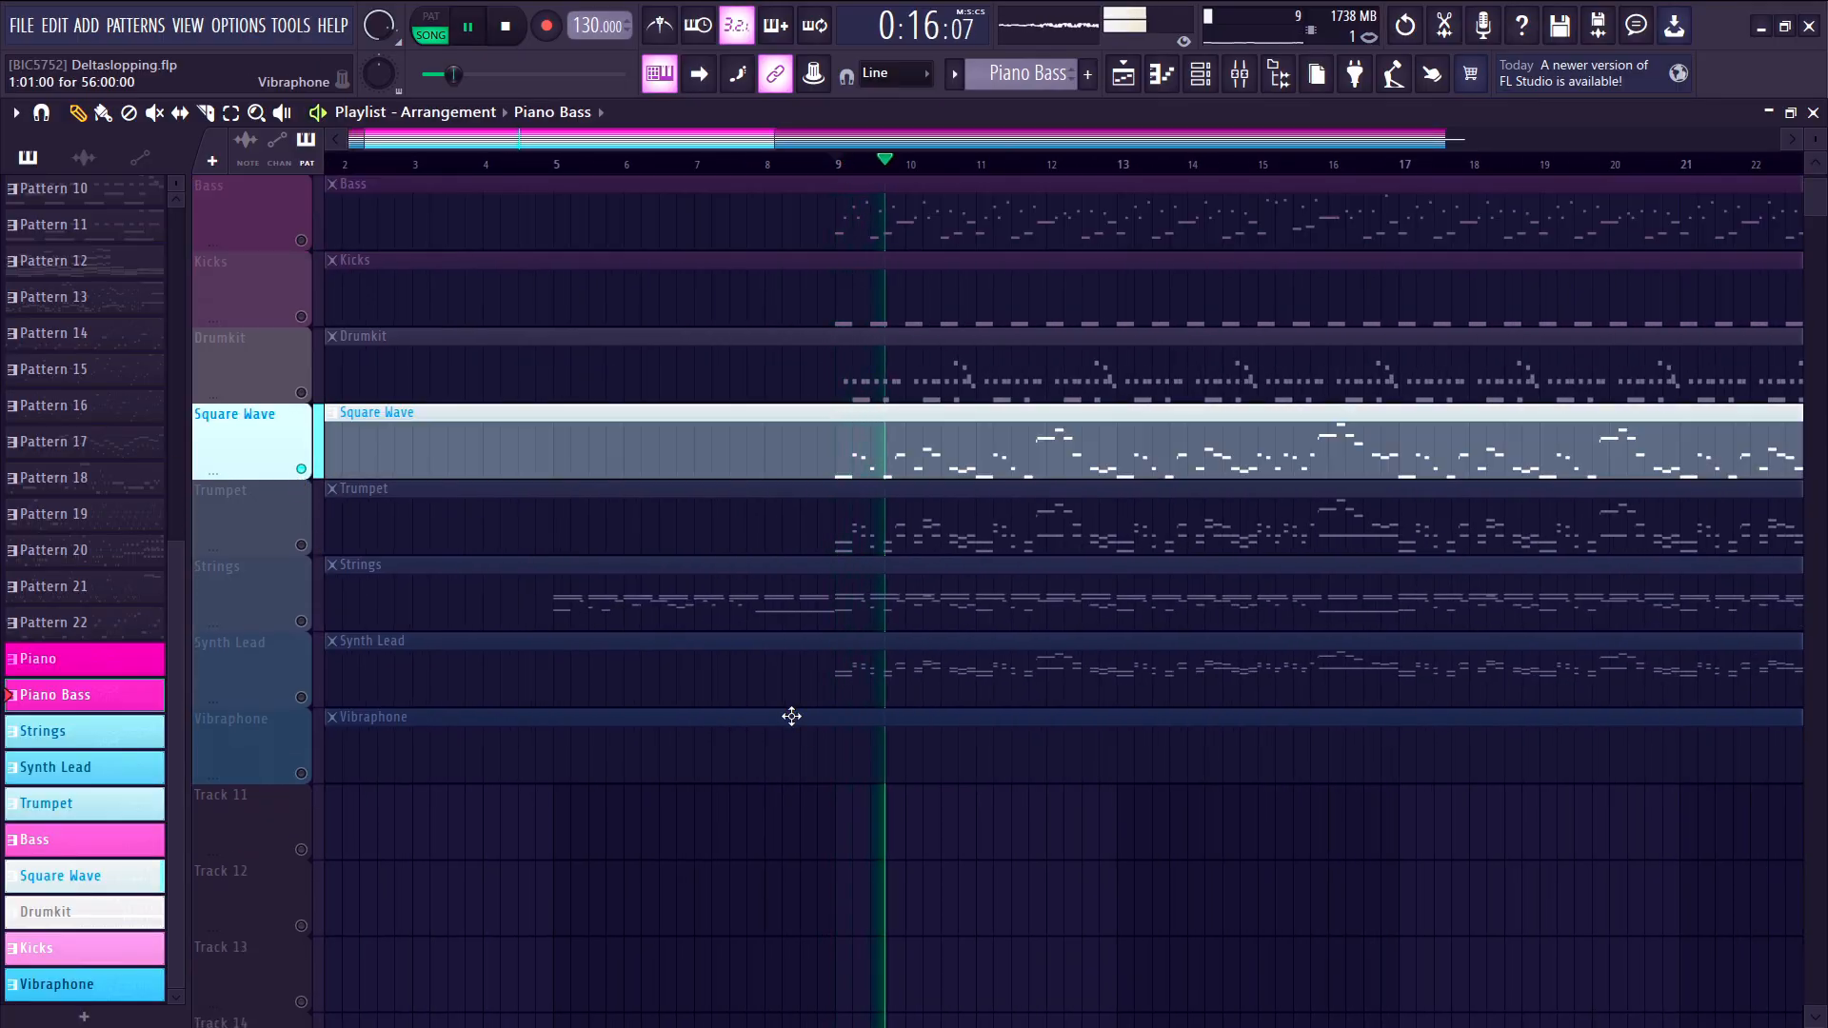
pyautogui.scroll(2, 1040, 921)
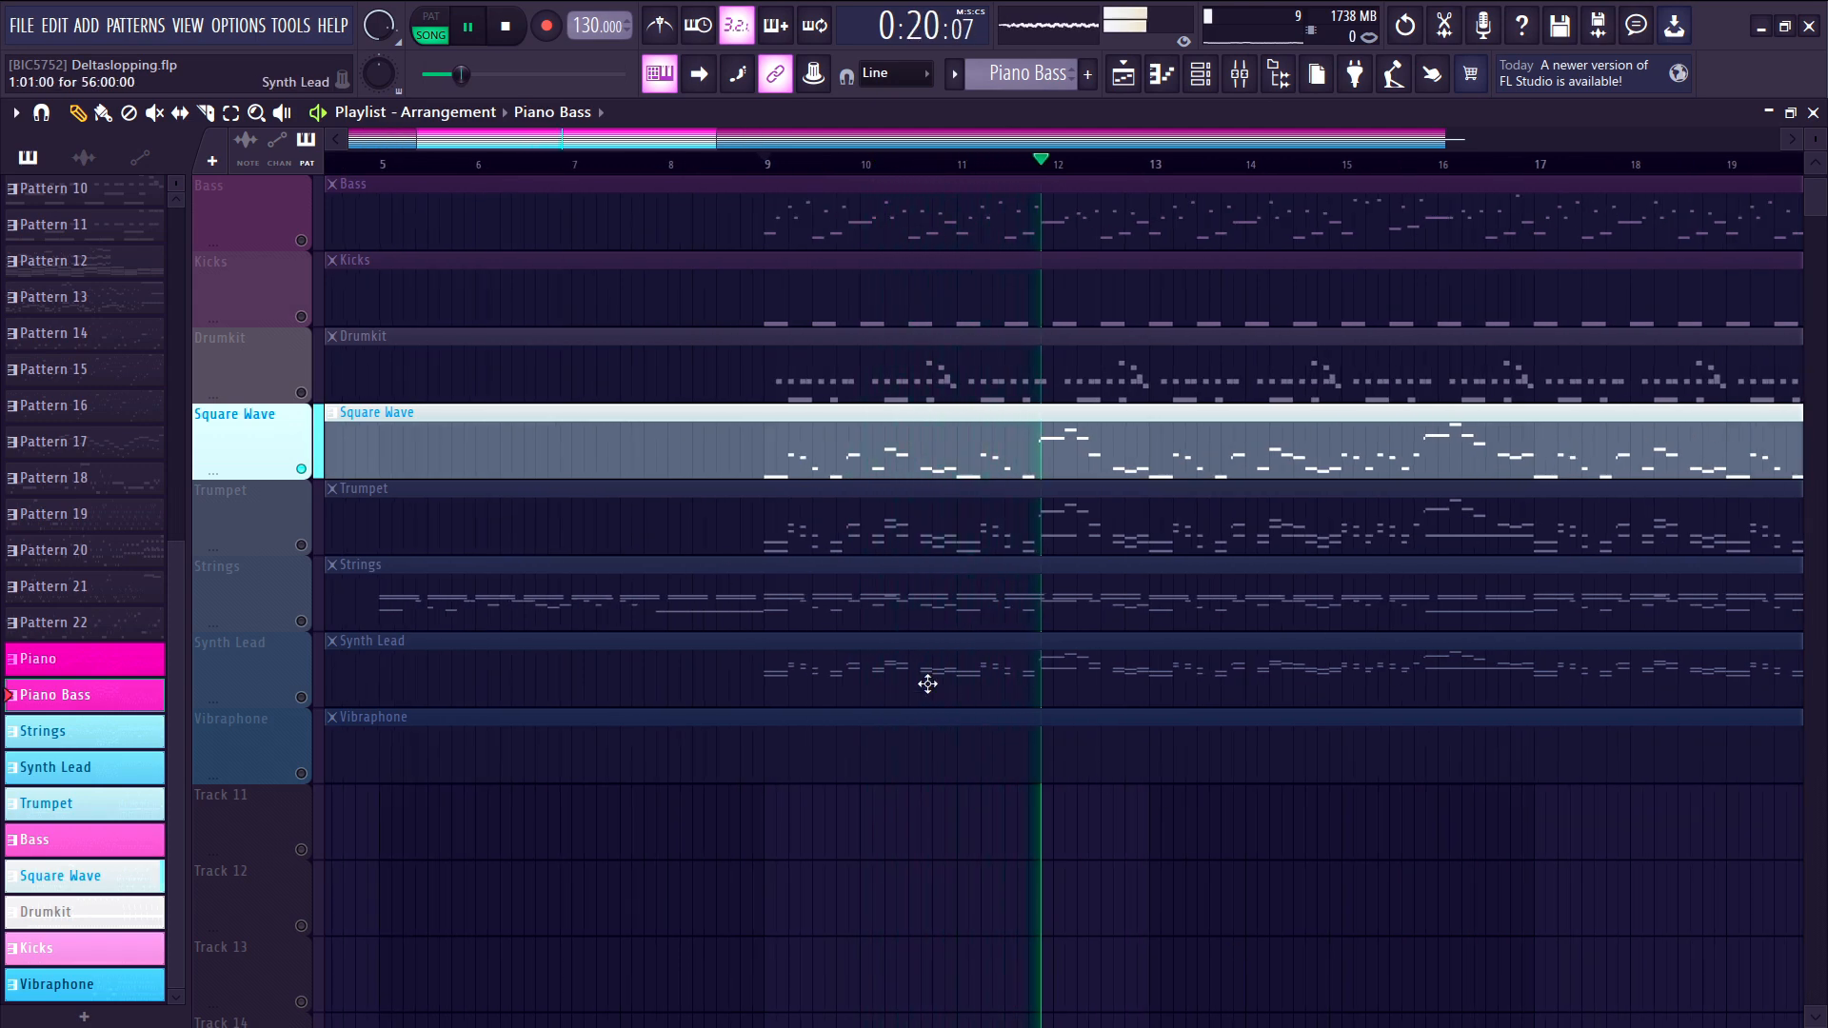
pyautogui.press('space')
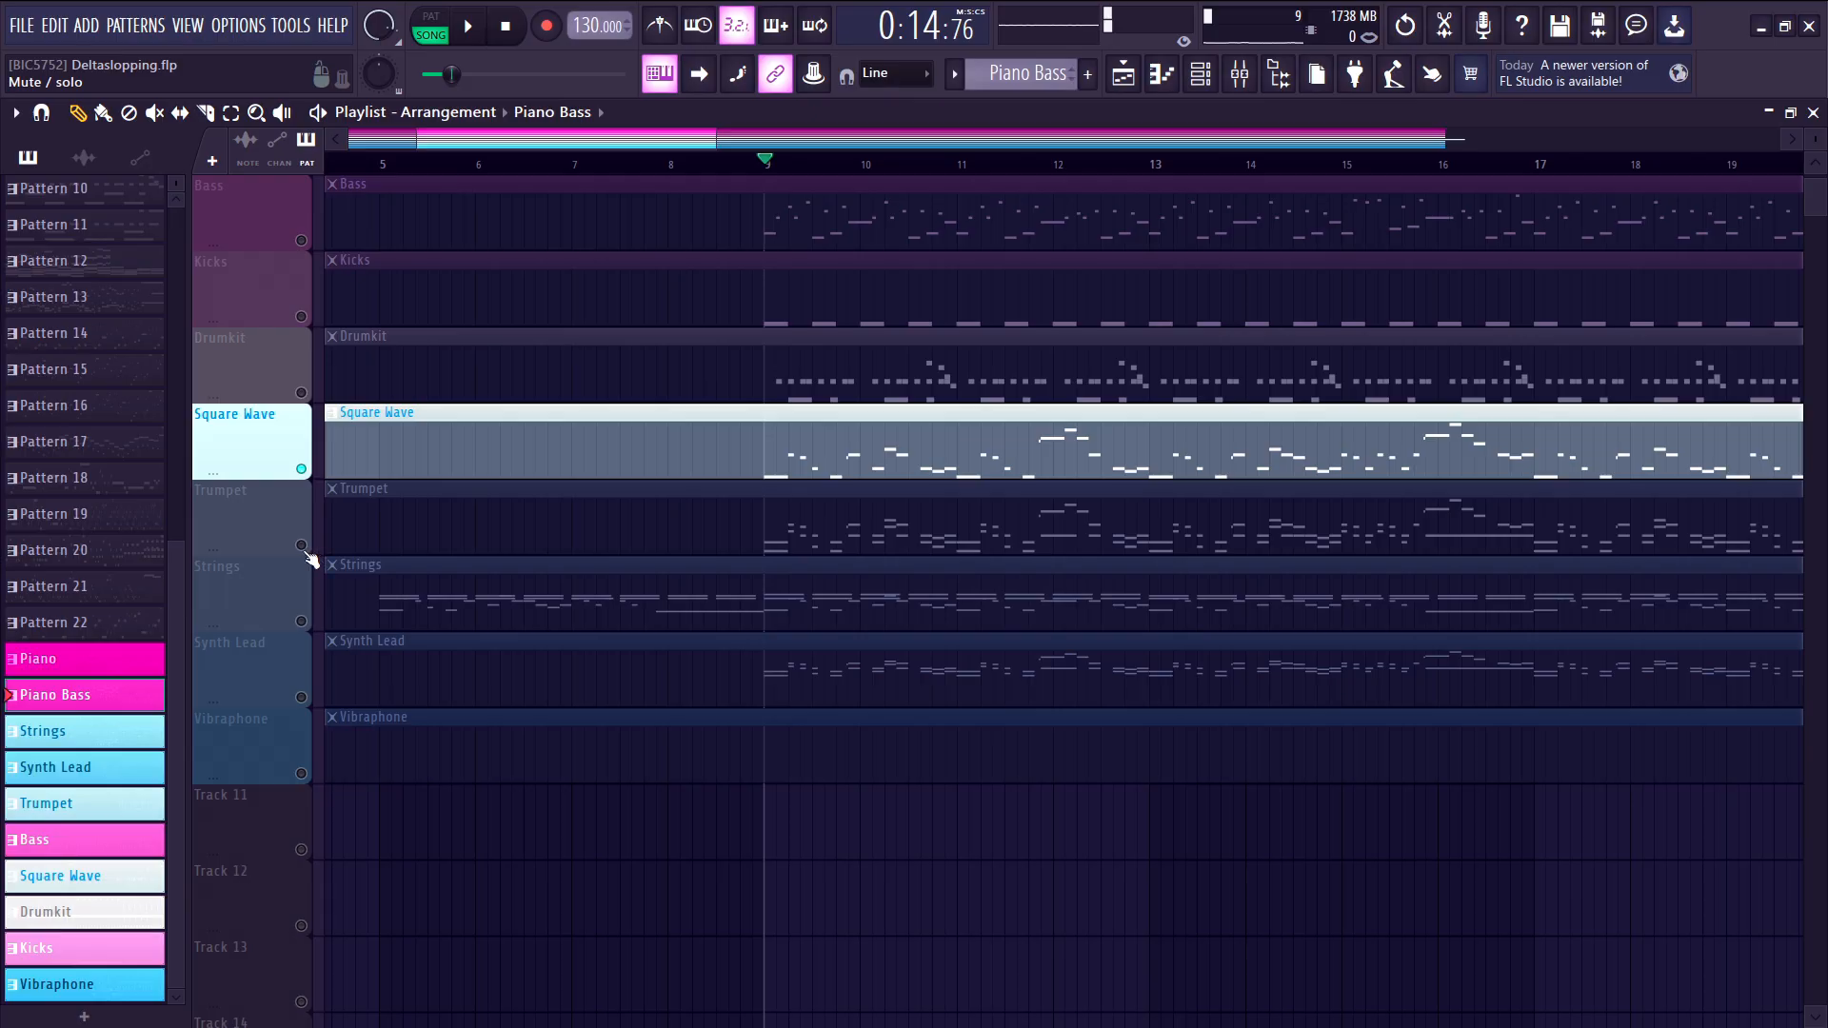
# - Solo the Trumpet track, look through its notes in the piano roll and play it from bar 9 in the arrangement
pyautogui.click(308, 552)
pyautogui.scroll(2, 851, 671)
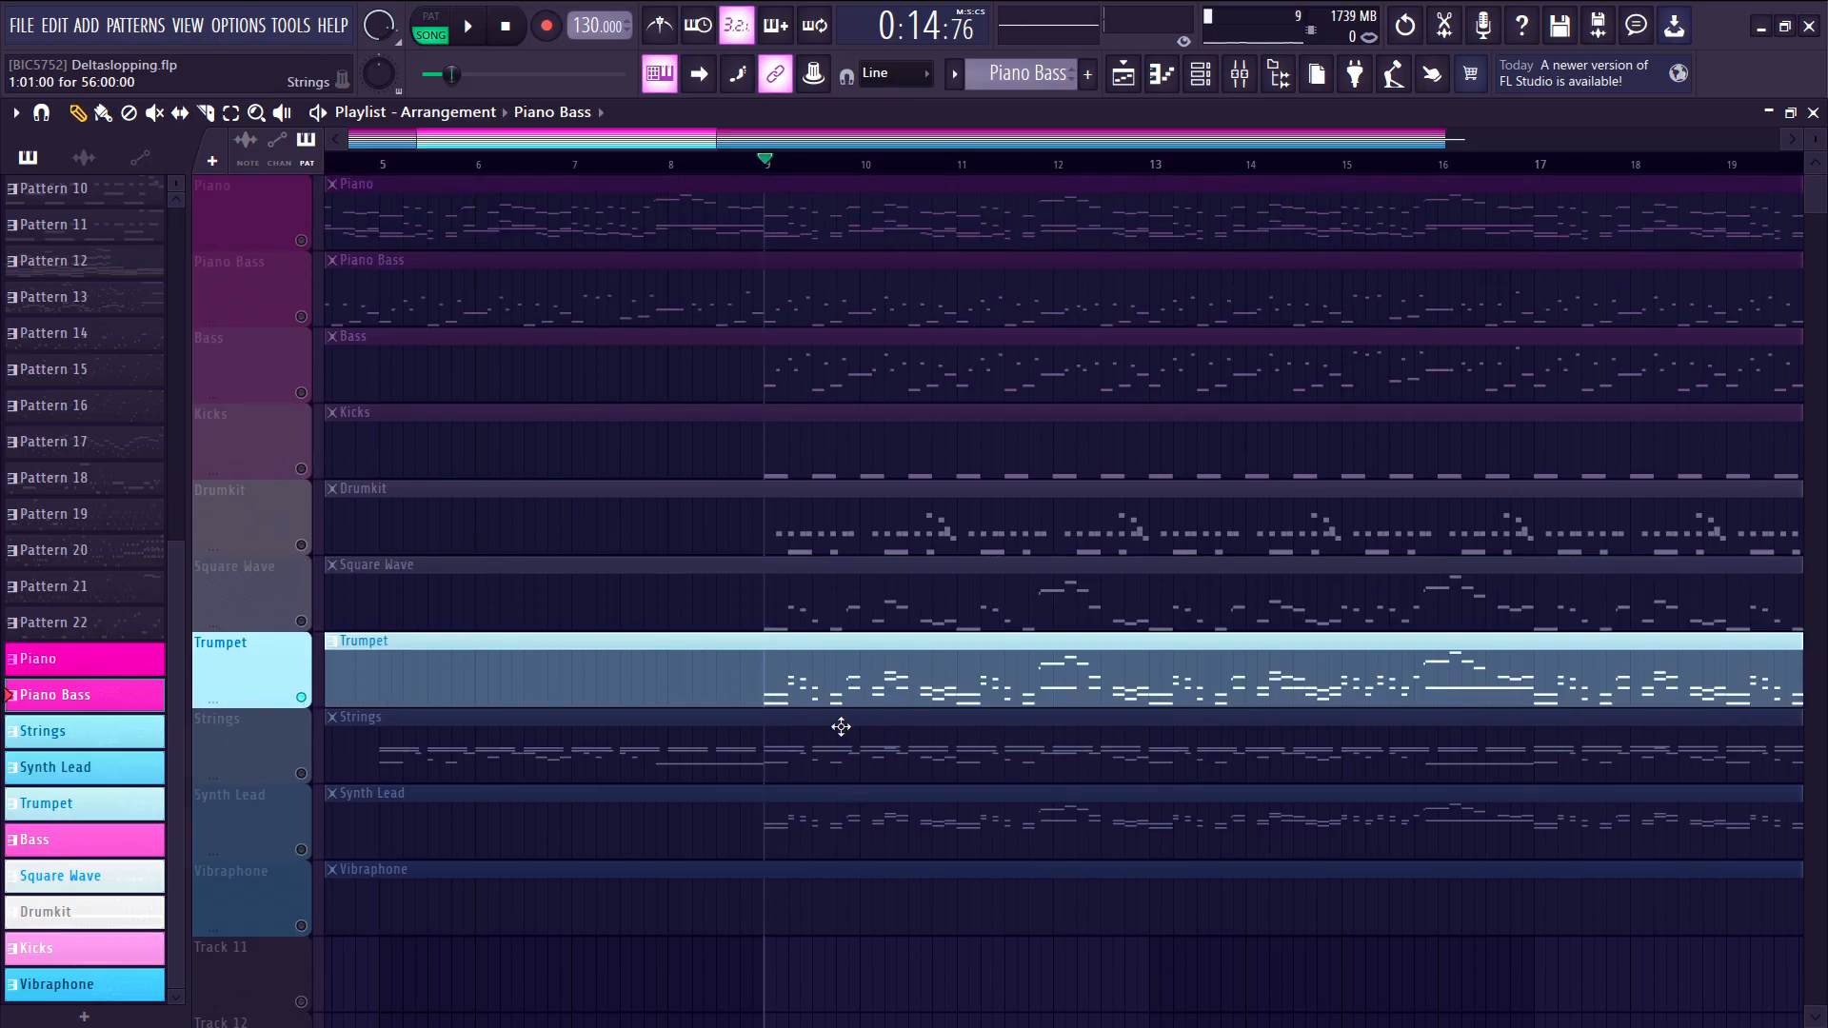
pyautogui.doubleClick(838, 698)
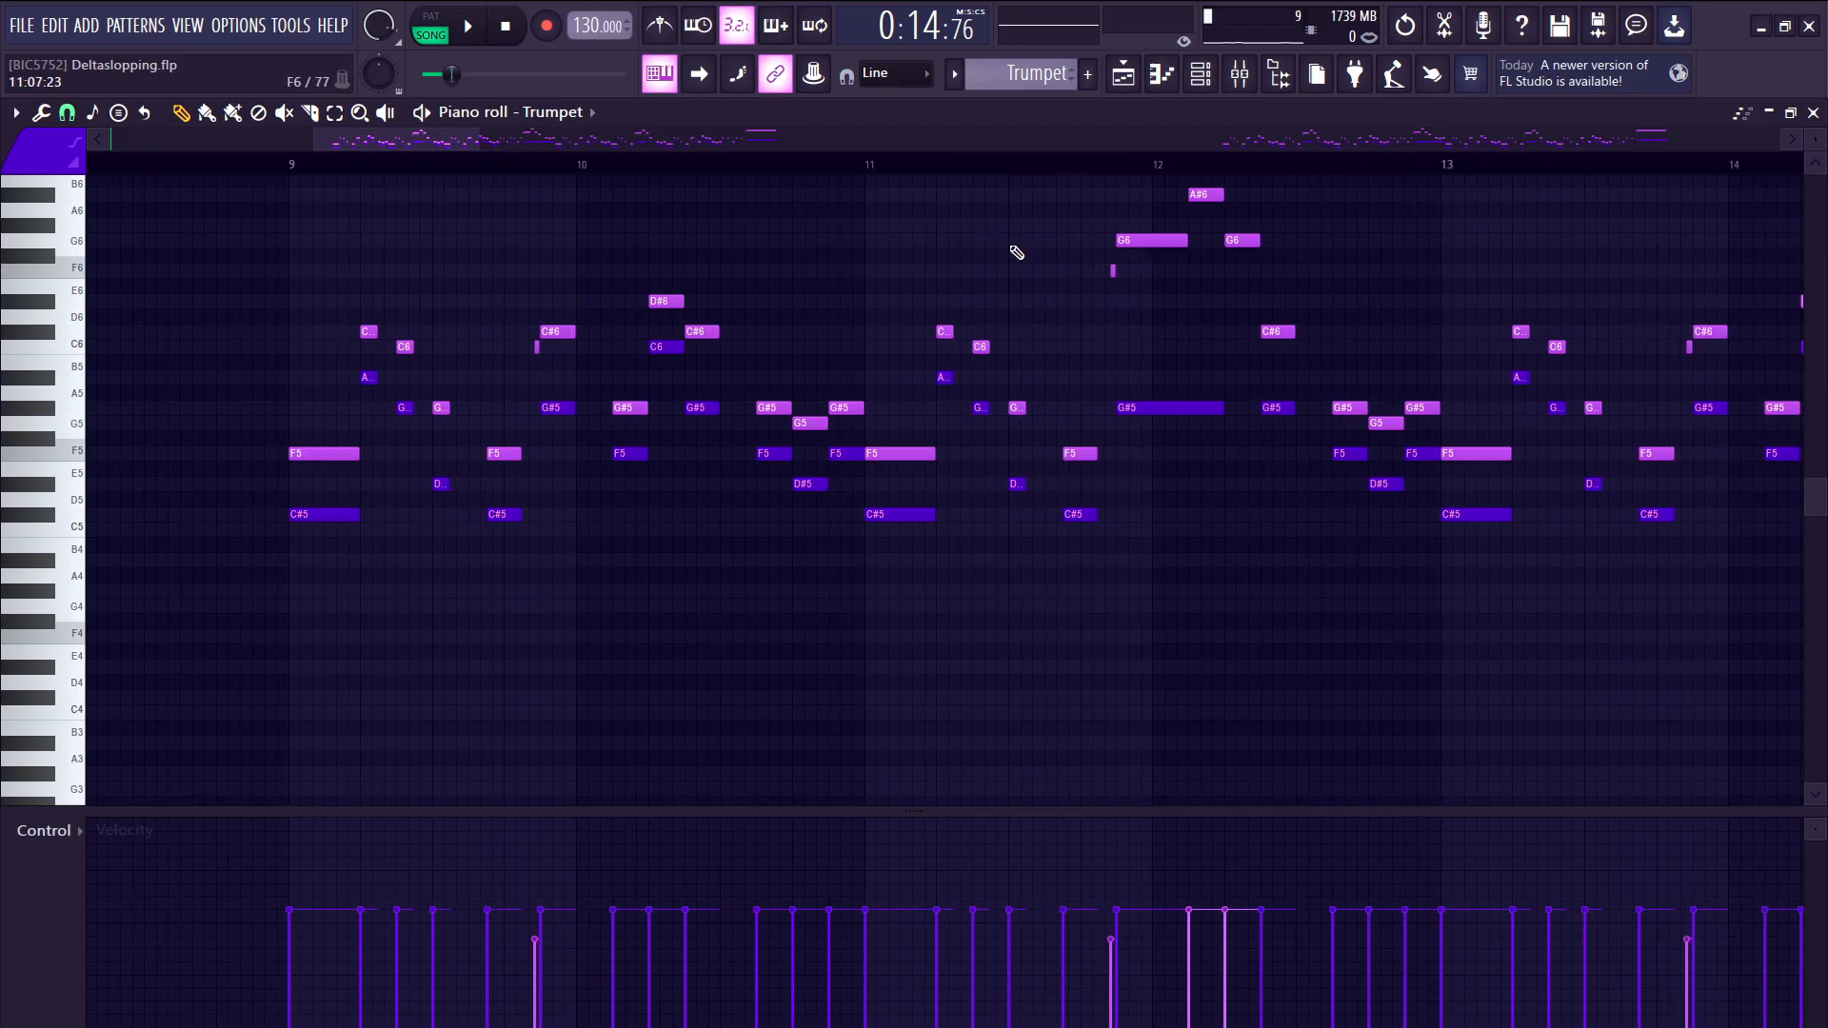
pyautogui.click(1124, 74)
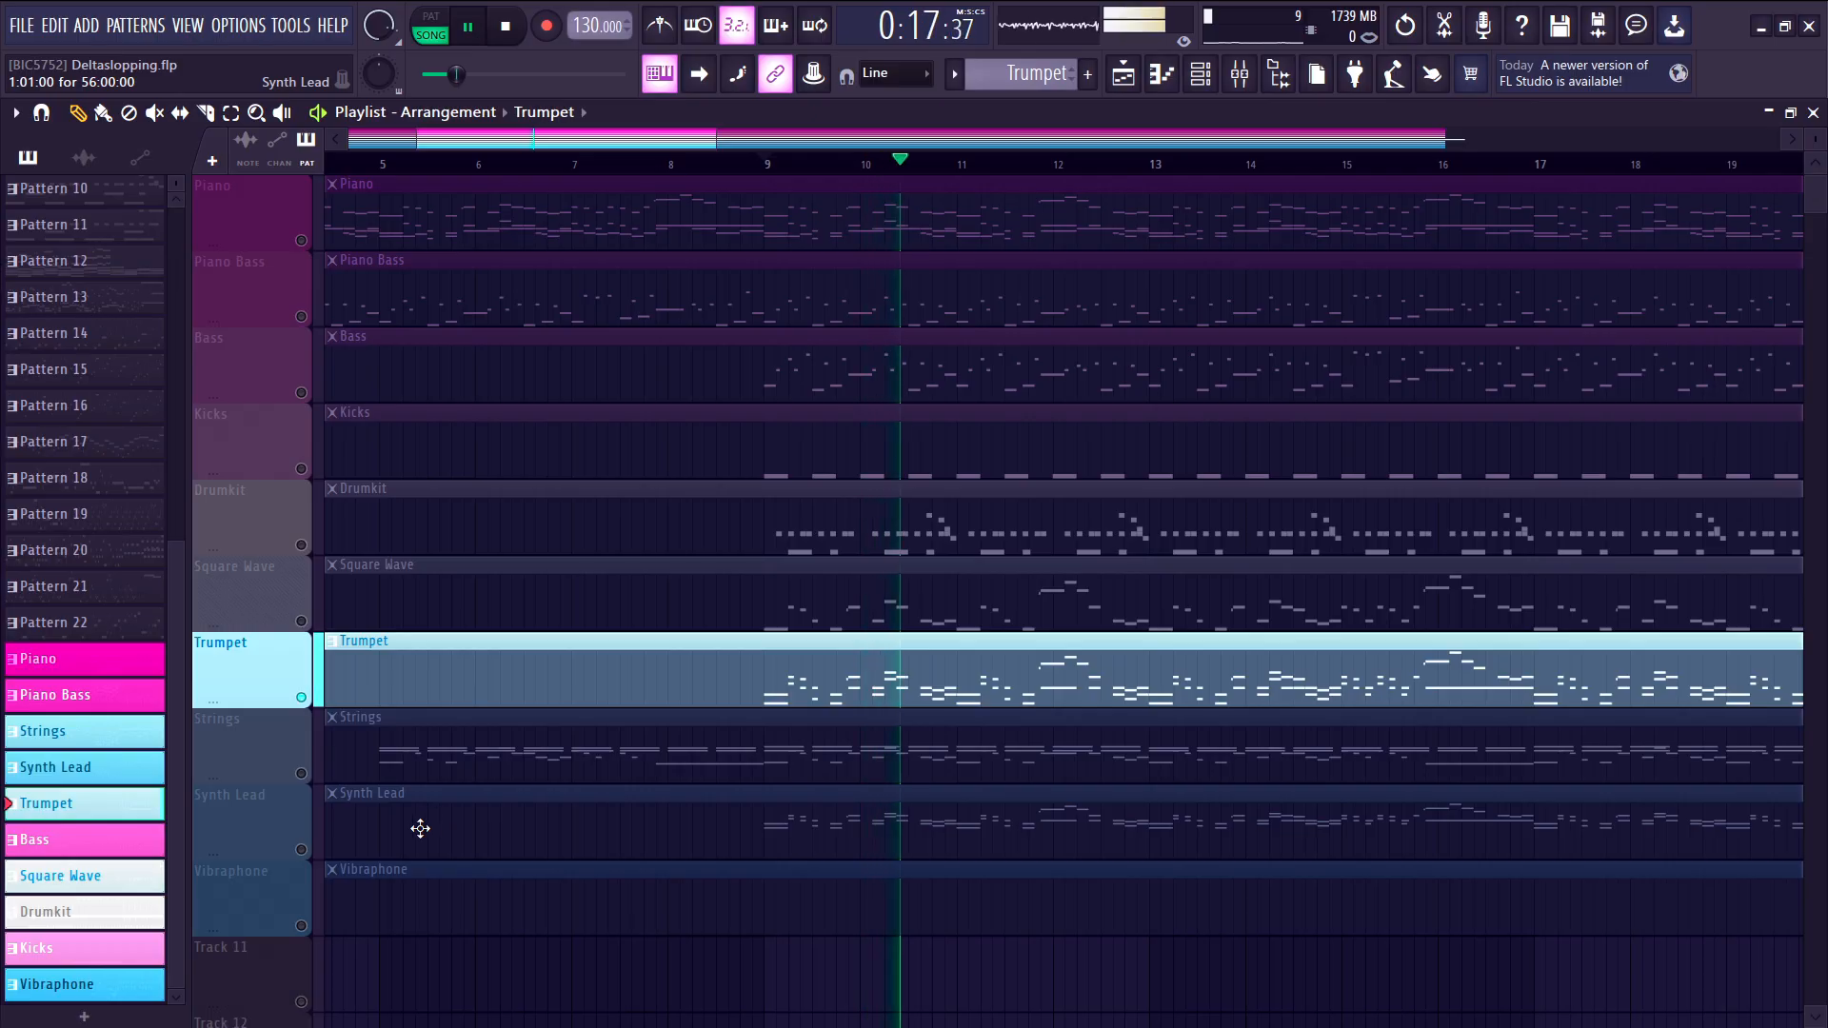
# - Solo the Synth Lead track, open its notes in the piano roll and play them from bar 9
pyautogui.click(305, 849)
pyautogui.scroll(-1, 579, 751)
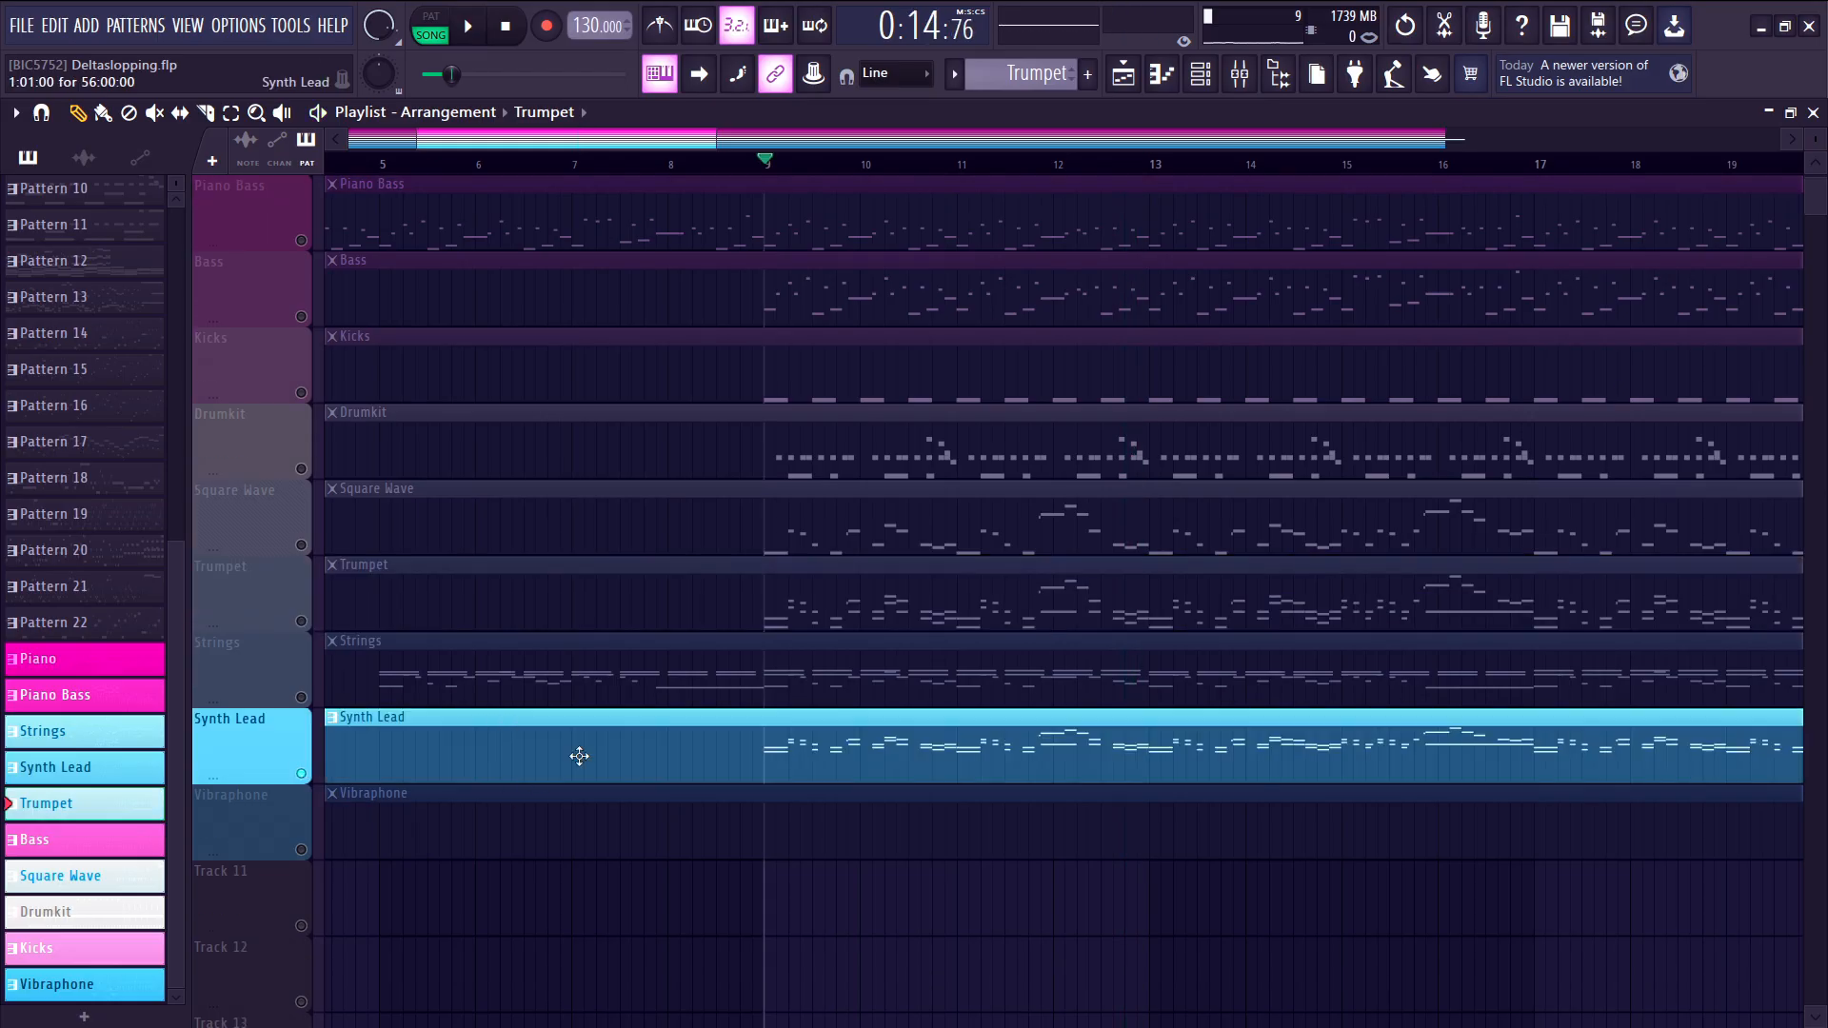
pyautogui.doubleClick(580, 751)
pyautogui.press('space')
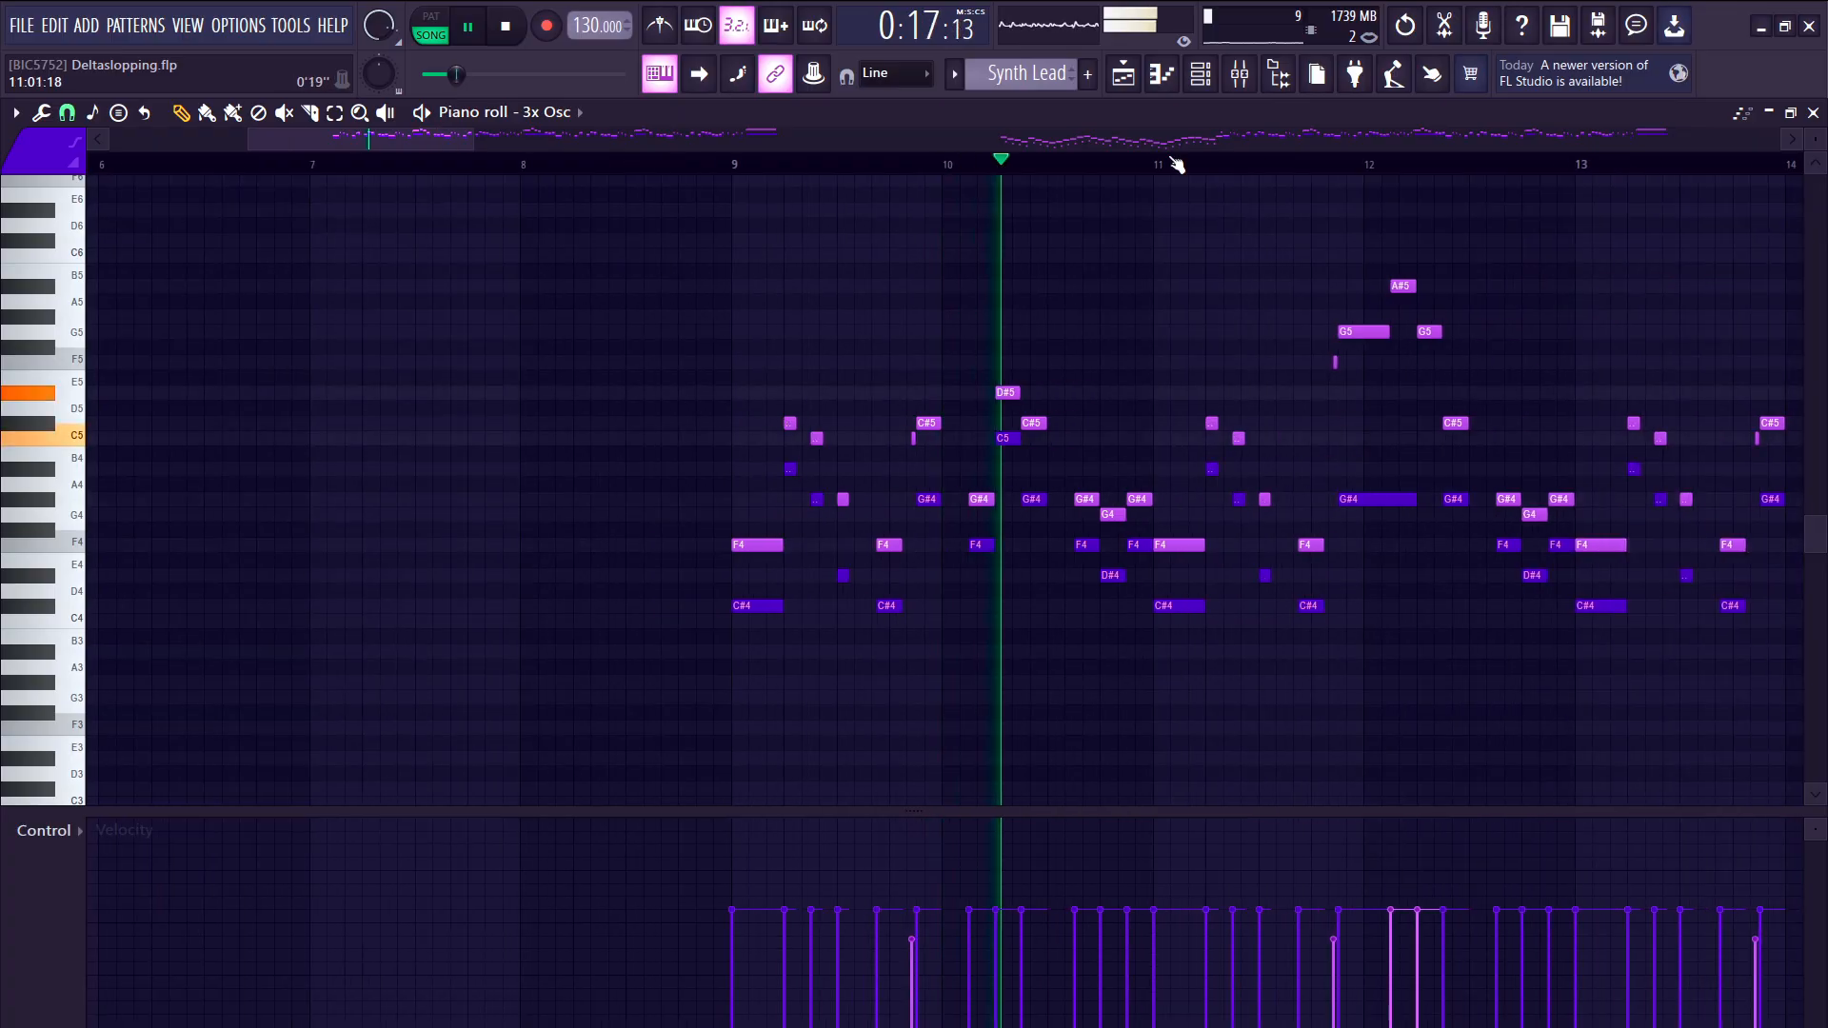
pyautogui.press('space')
# - Return to the arrangement, unmute the Square Wave and Trumpet tracks and play them together with the Synth Lead
pyautogui.click(1124, 73)
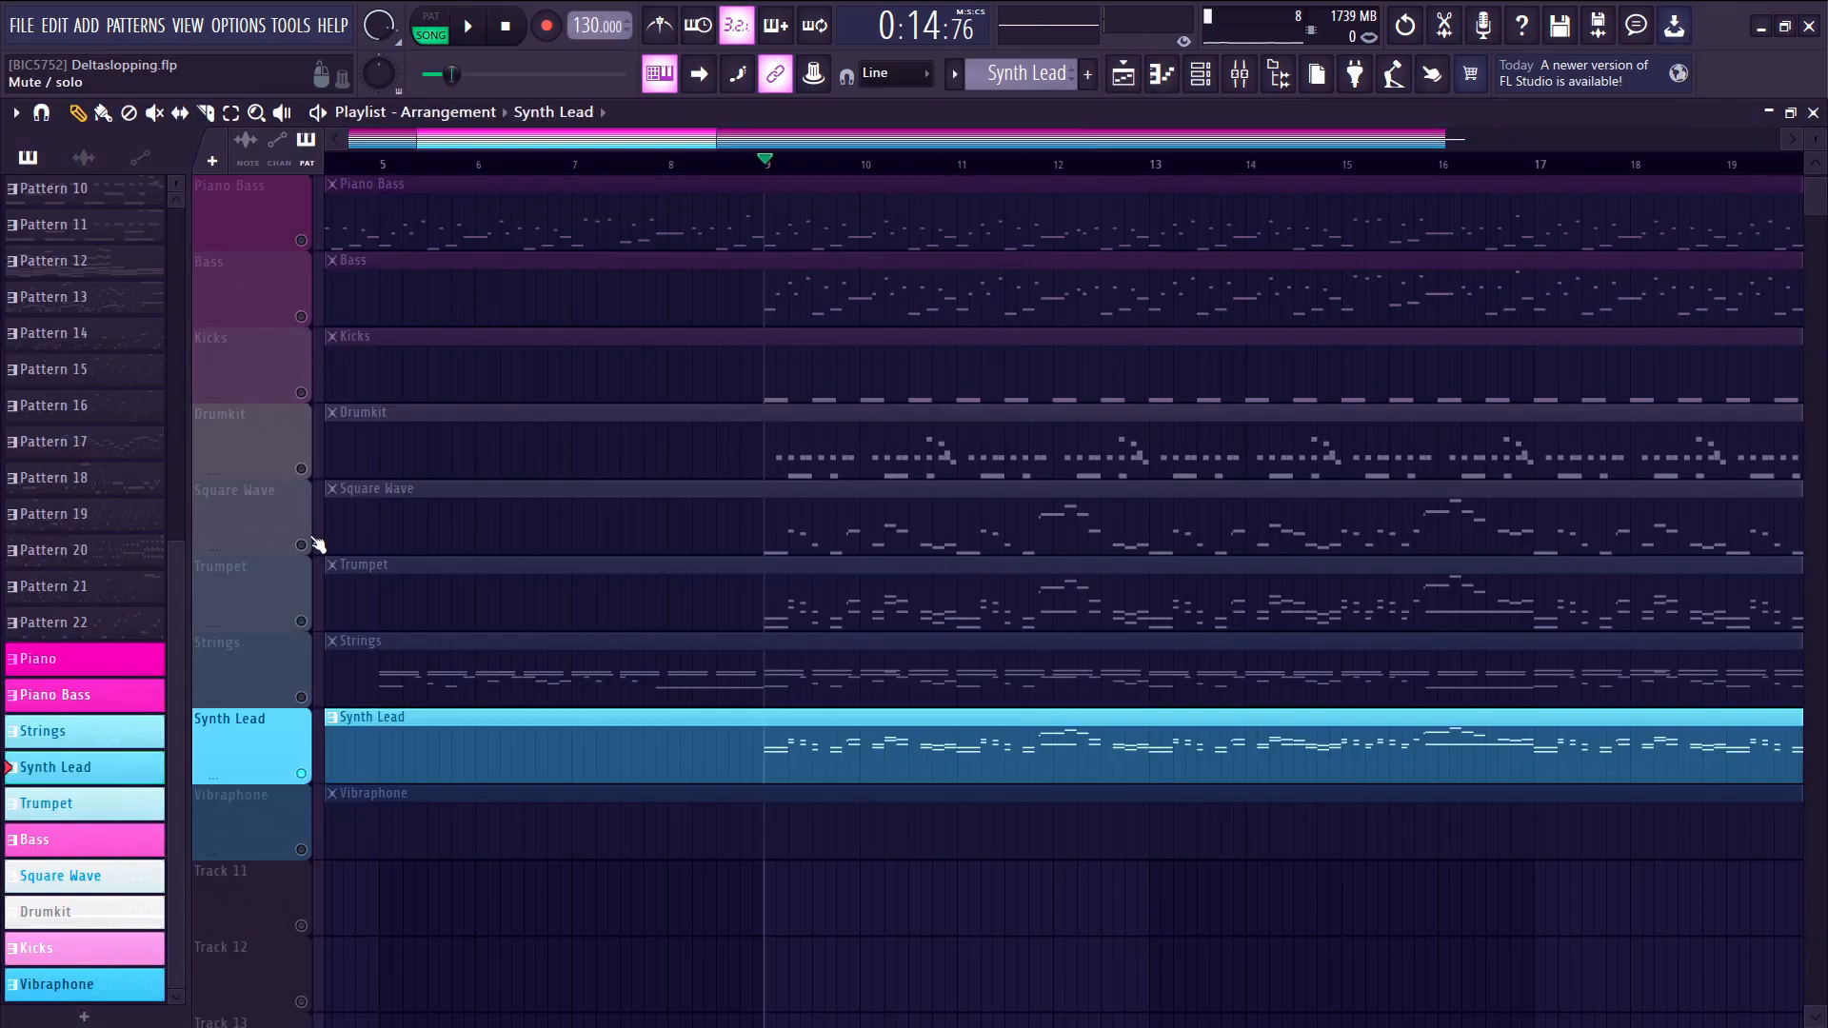
pyautogui.click(302, 545)
pyautogui.click(303, 621)
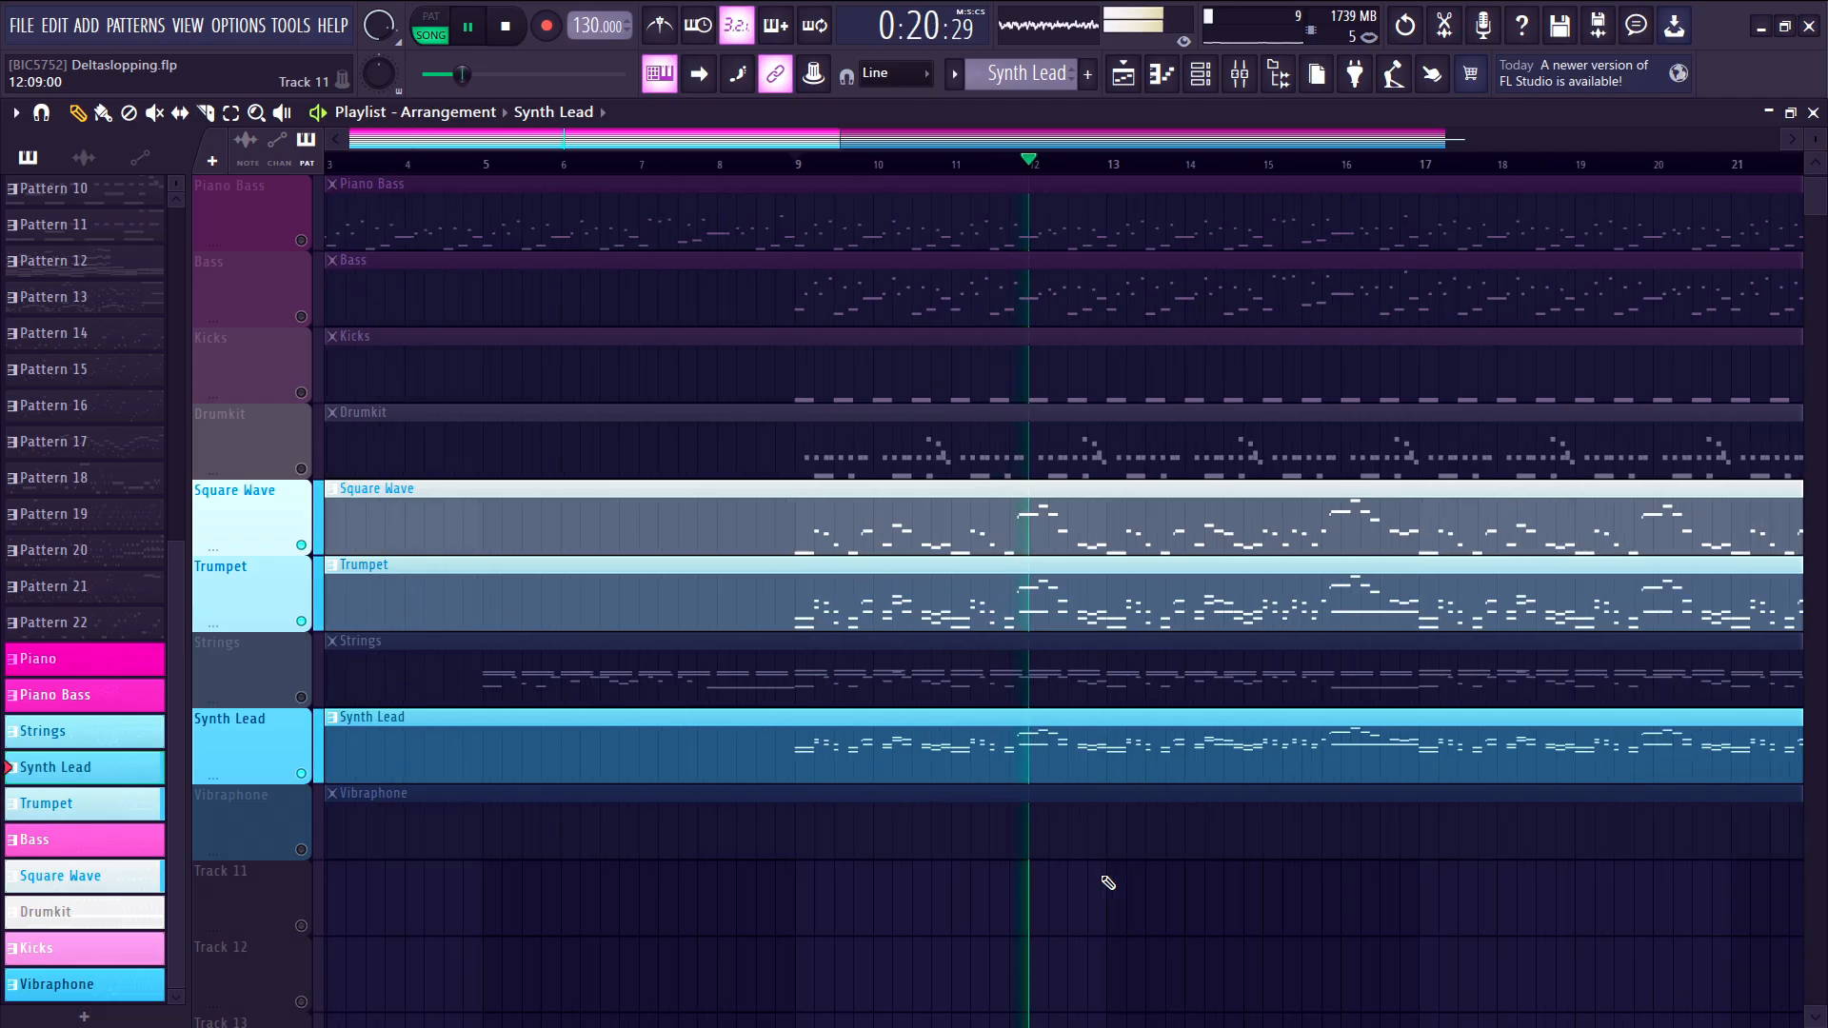
pyautogui.scroll(-3, 1103, 877)
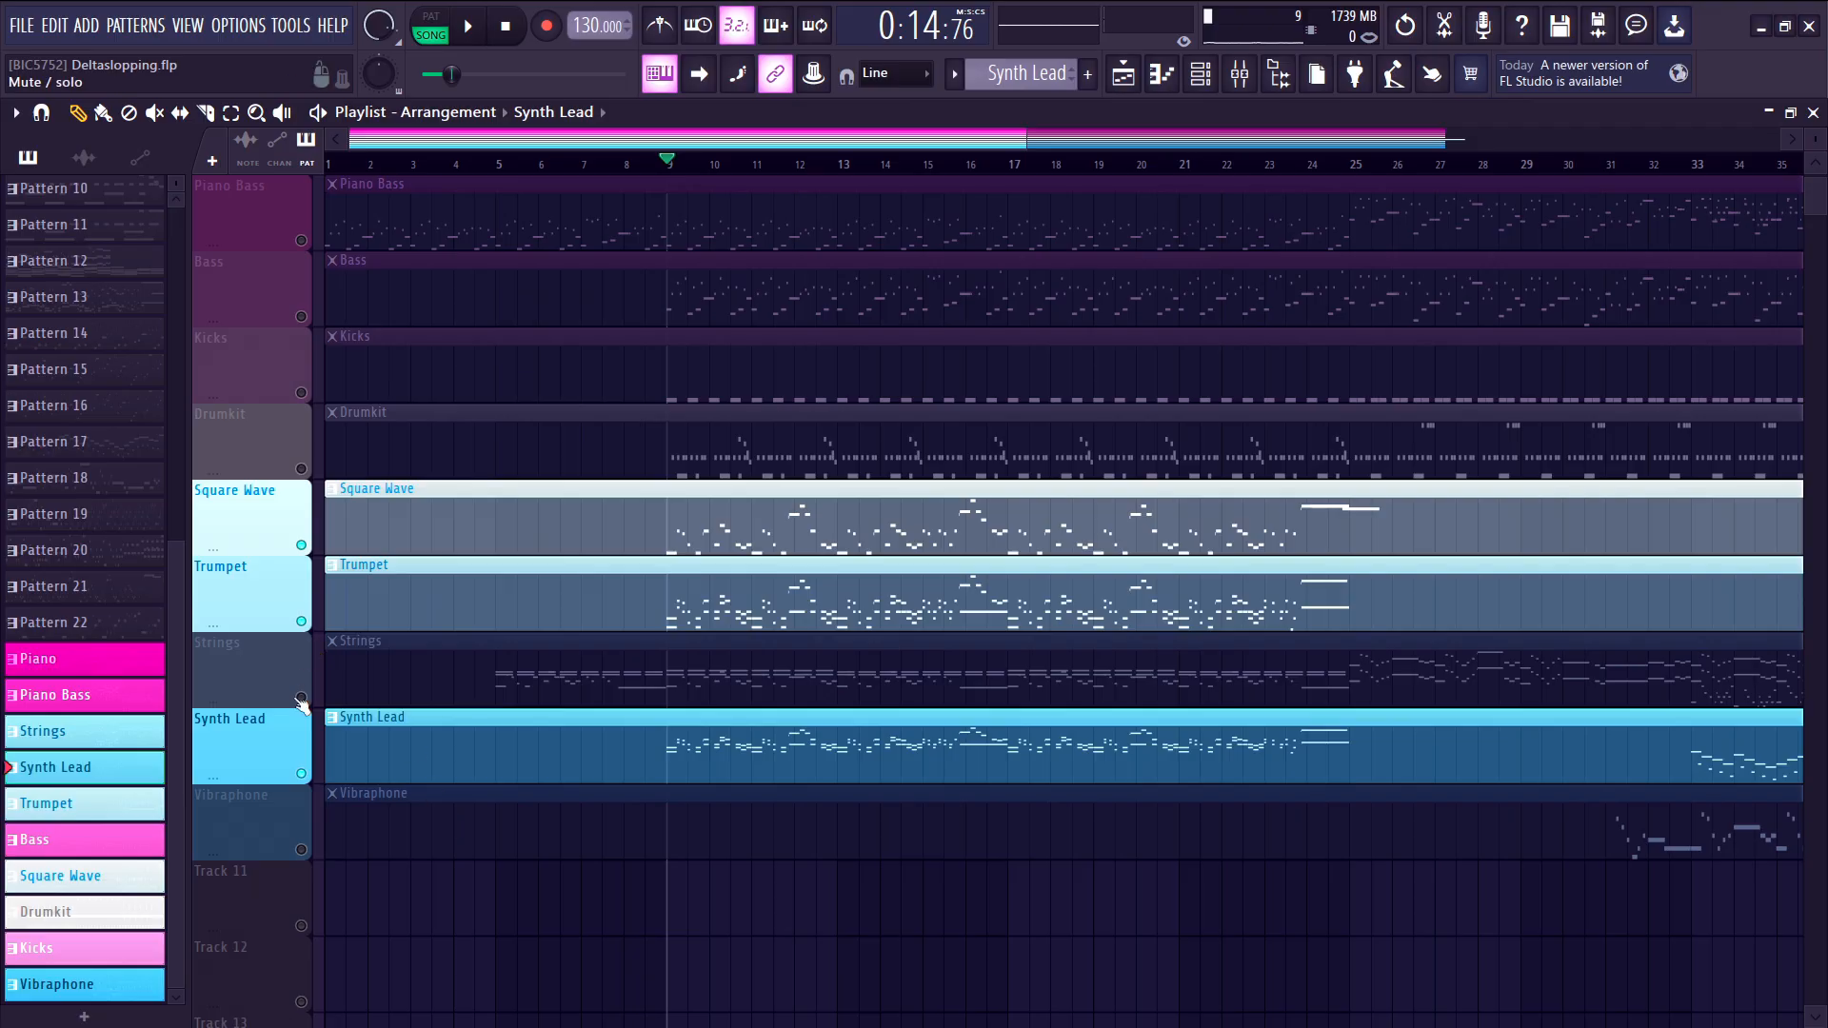
# - Solo the Strings track, play it from bar 5 and open its notes in the piano roll
pyautogui.keyDown('ctrl'); pyautogui.click(301, 698); pyautogui.keyUp('ctrl')
pyautogui.scroll(2, 375, 388)
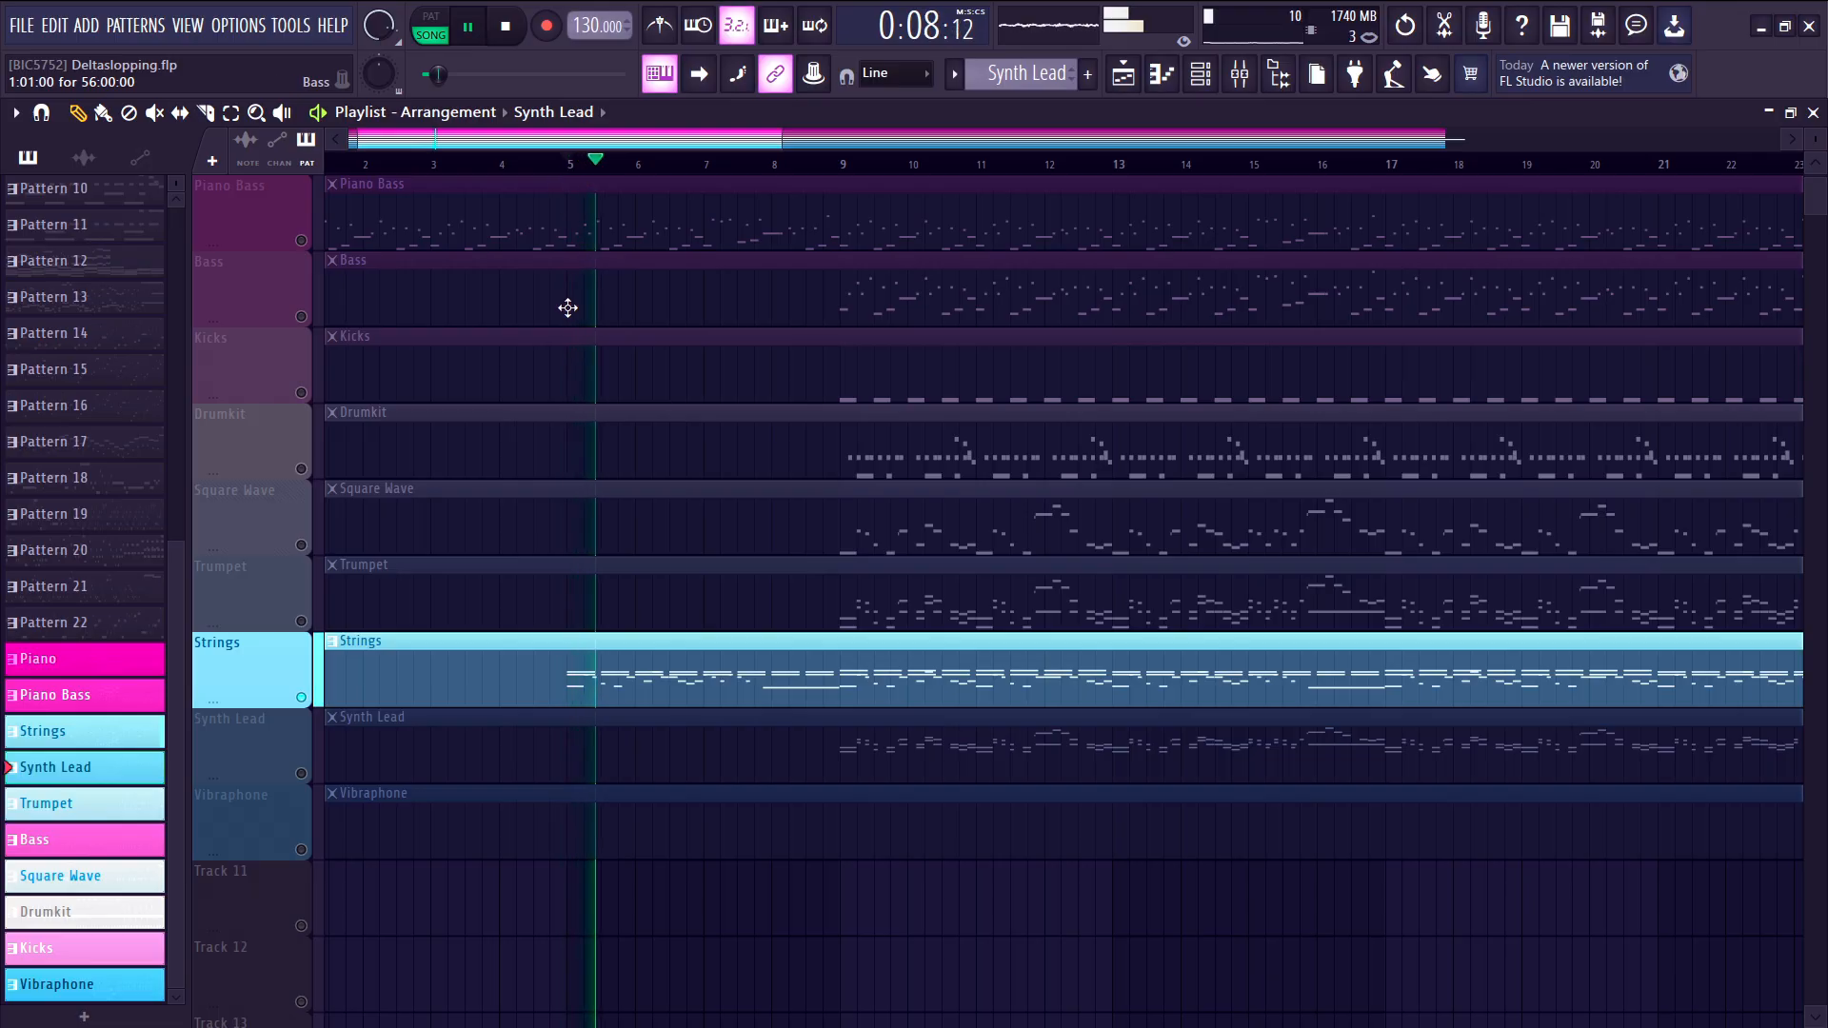
pyautogui.doubleClick(715, 690)
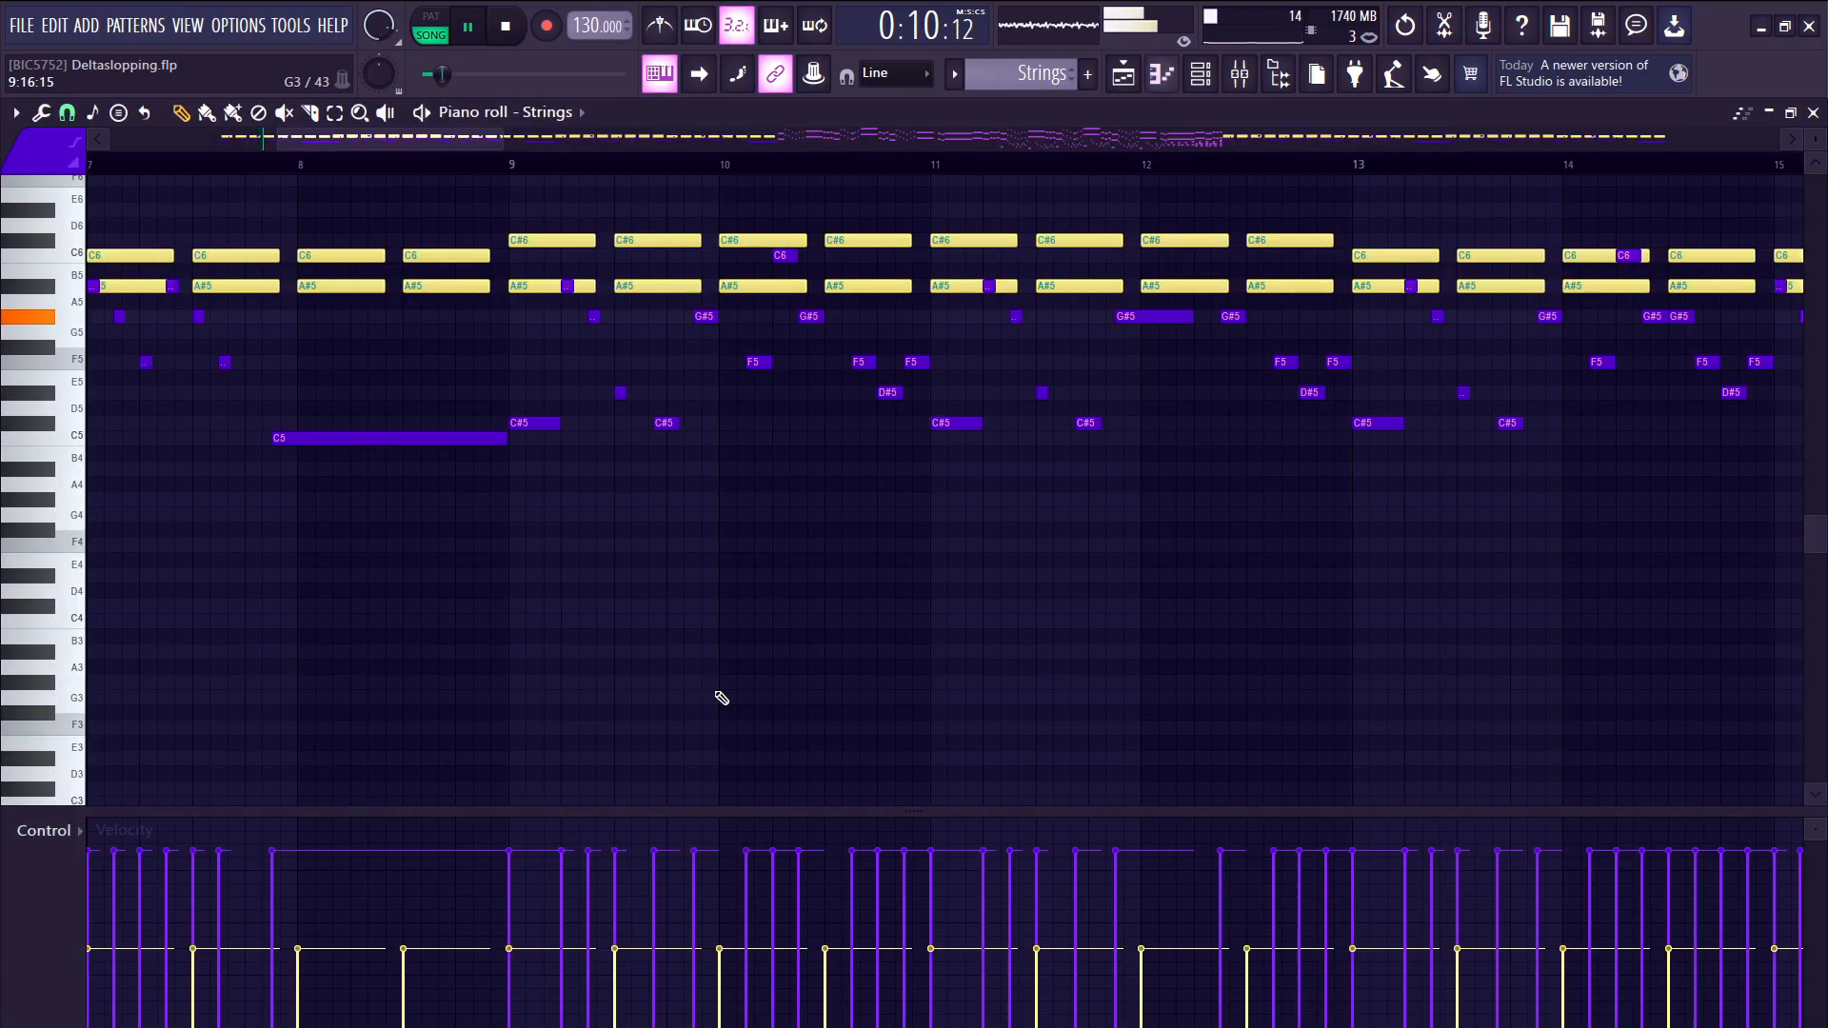
# - Examine the Strings notes and chord changes across the piano roll while the part plays
pyautogui.scroll(2, 512, 520)
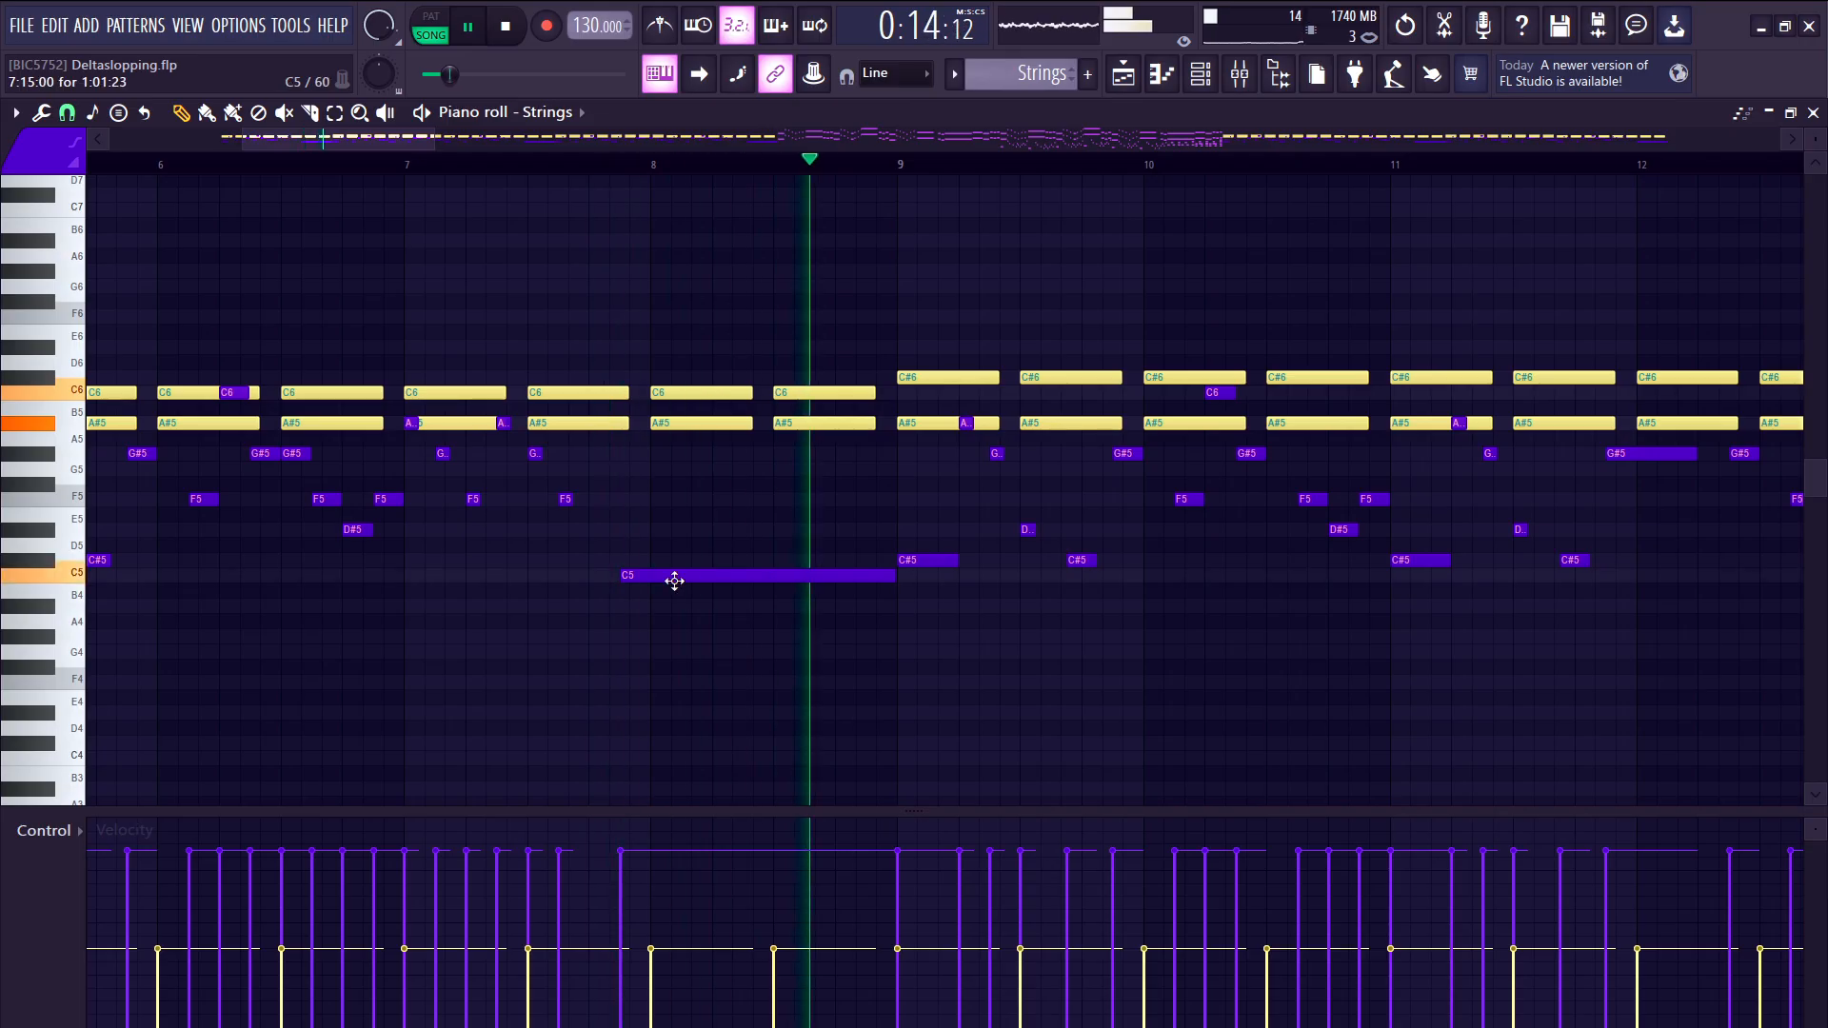
pyautogui.scroll(-5, 674, 581)
pyautogui.scroll(-3, 704, 484)
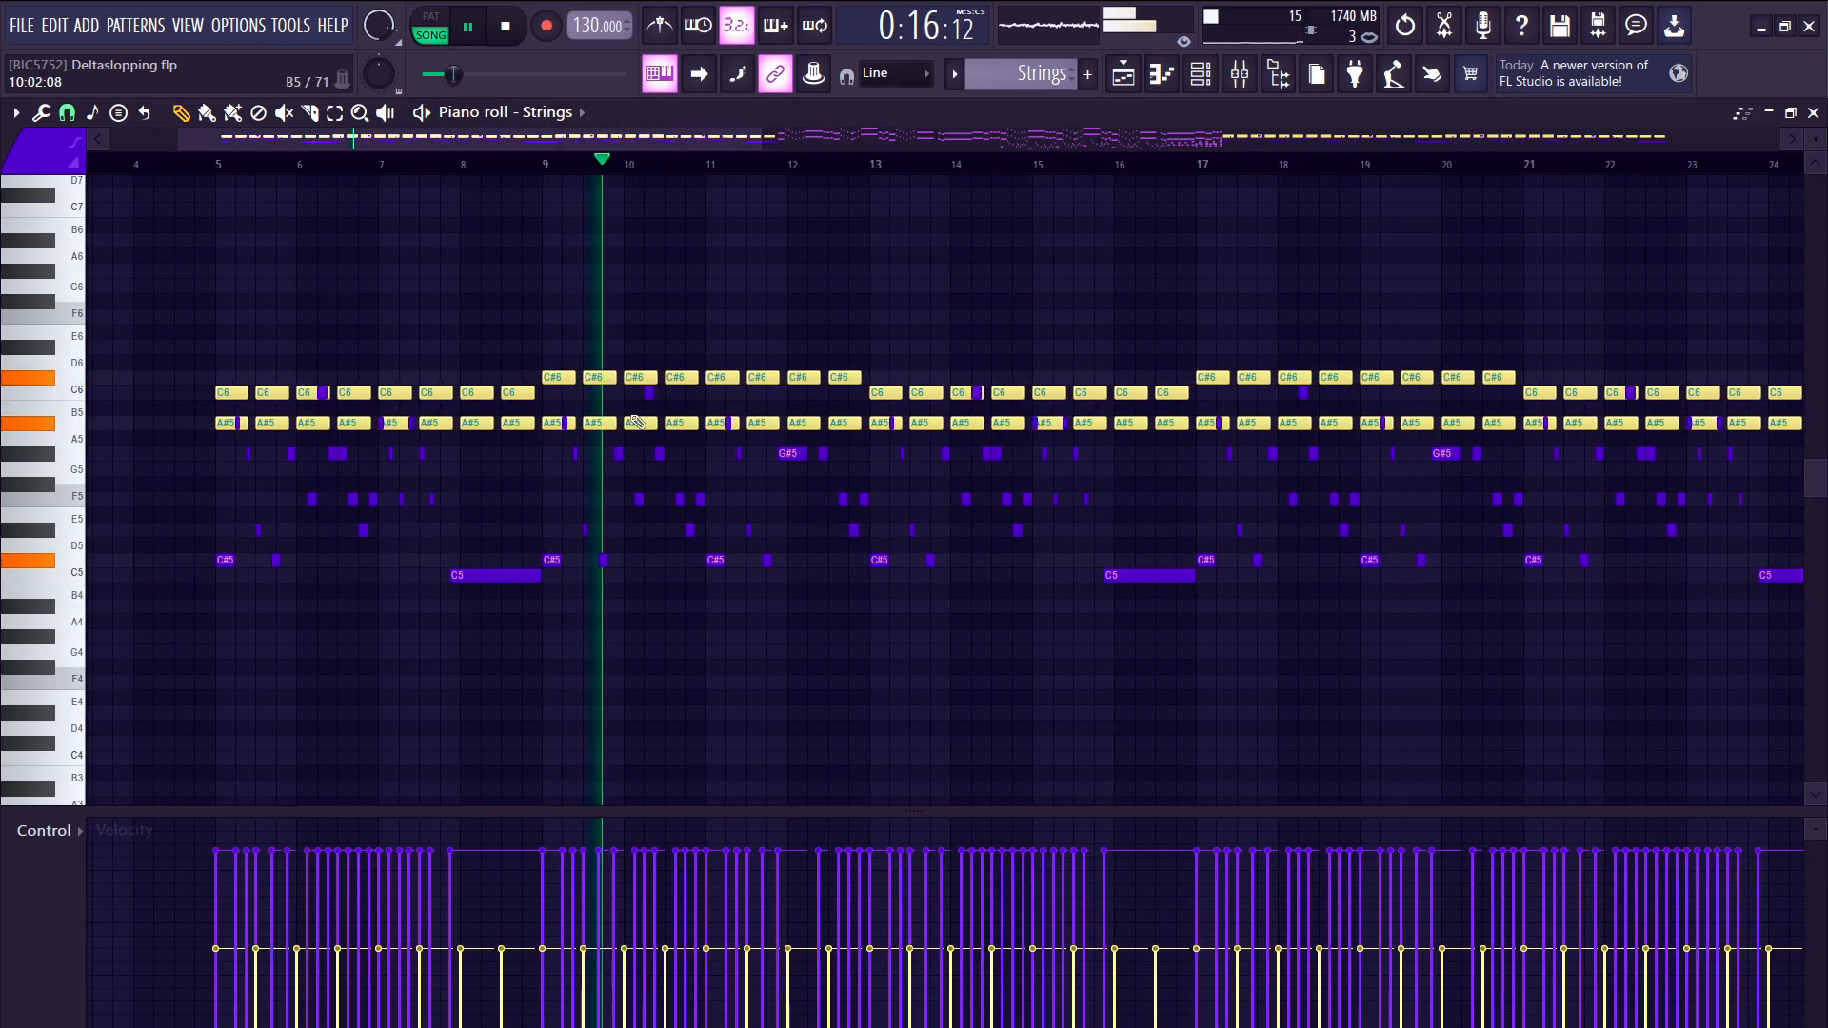
pyautogui.scroll(4, 719, 381)
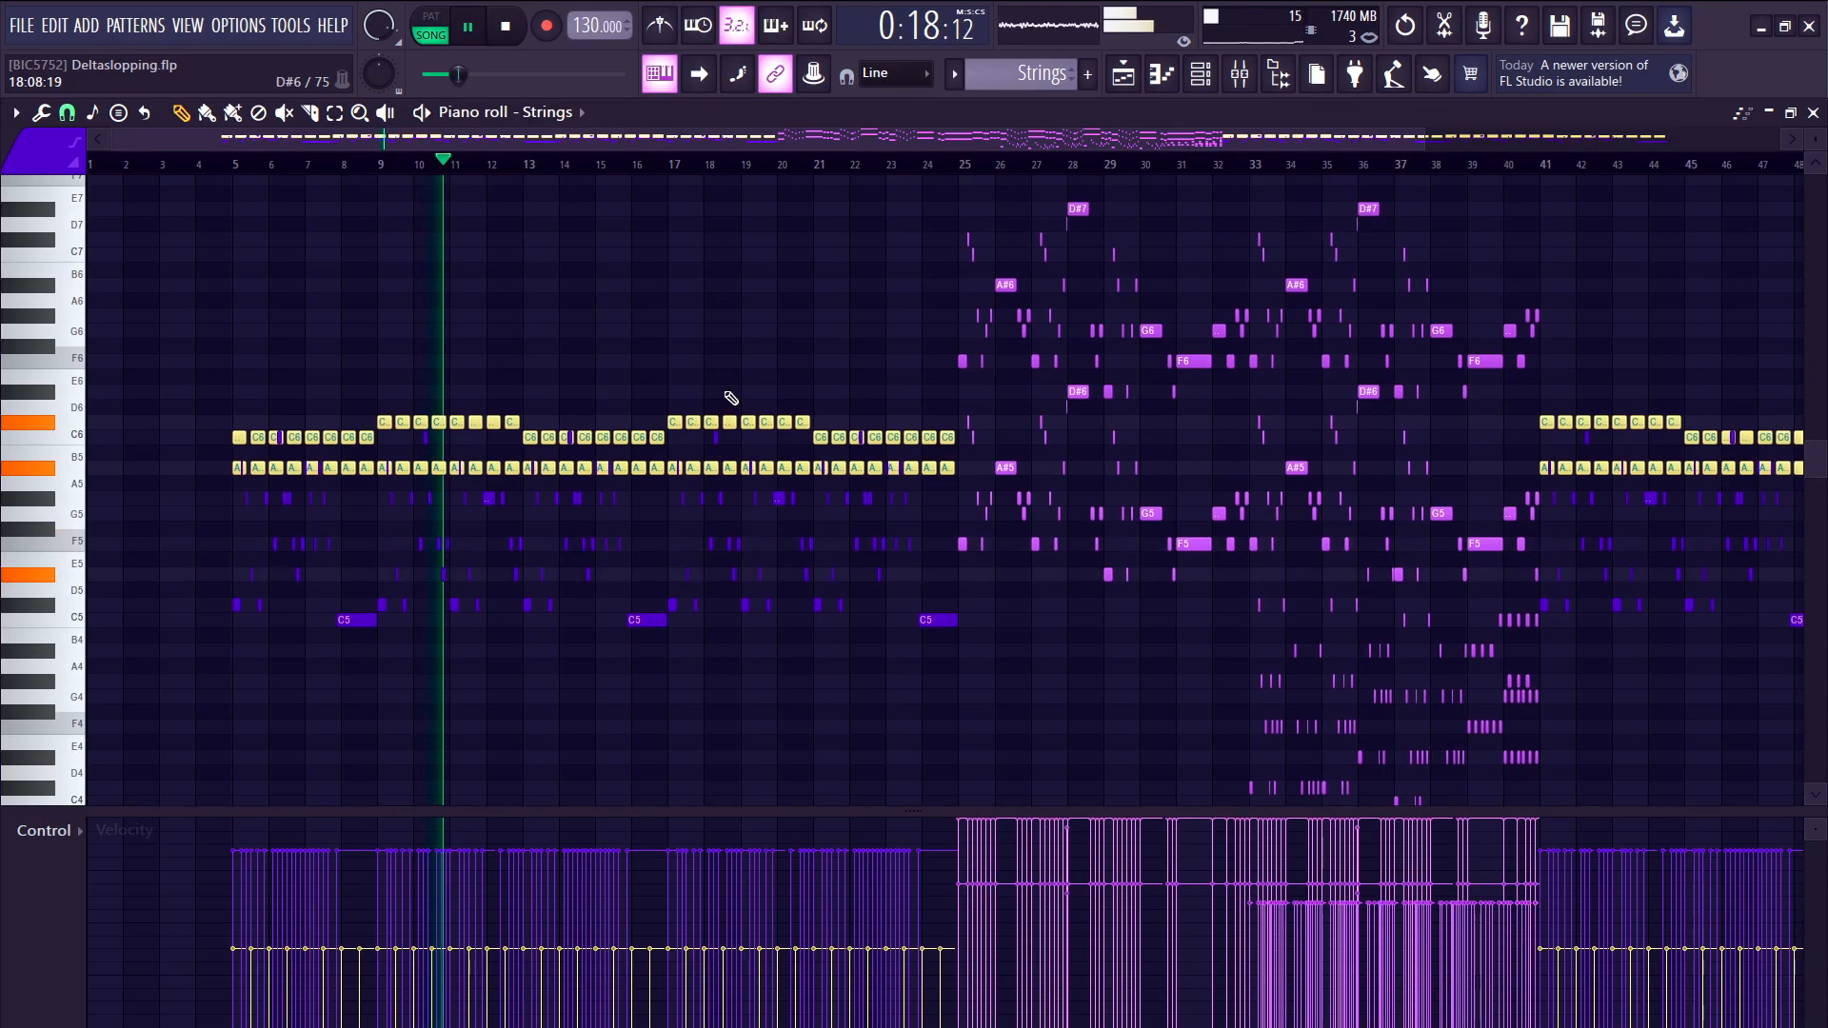
pyautogui.scroll(2, 372, 442)
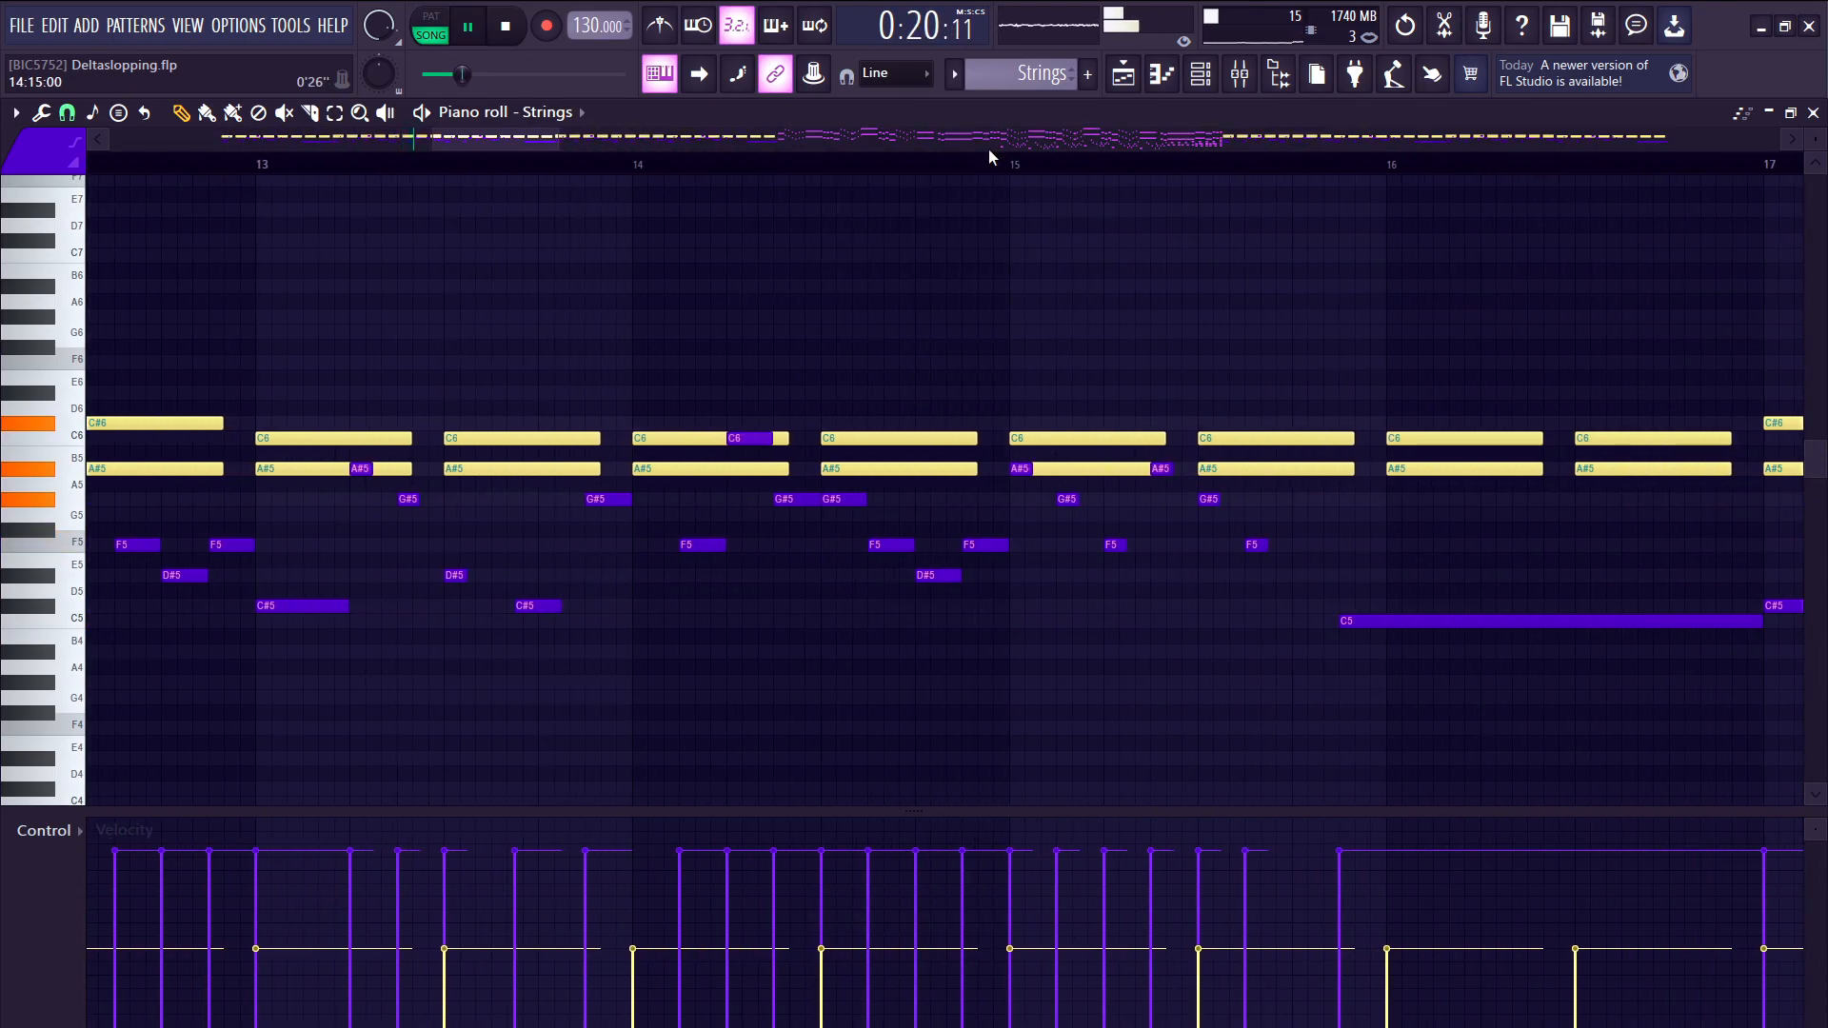
# - Return to the arrangement, take the Strings track out of solo and look over all tracks from bar 9
pyautogui.click(1137, 69)
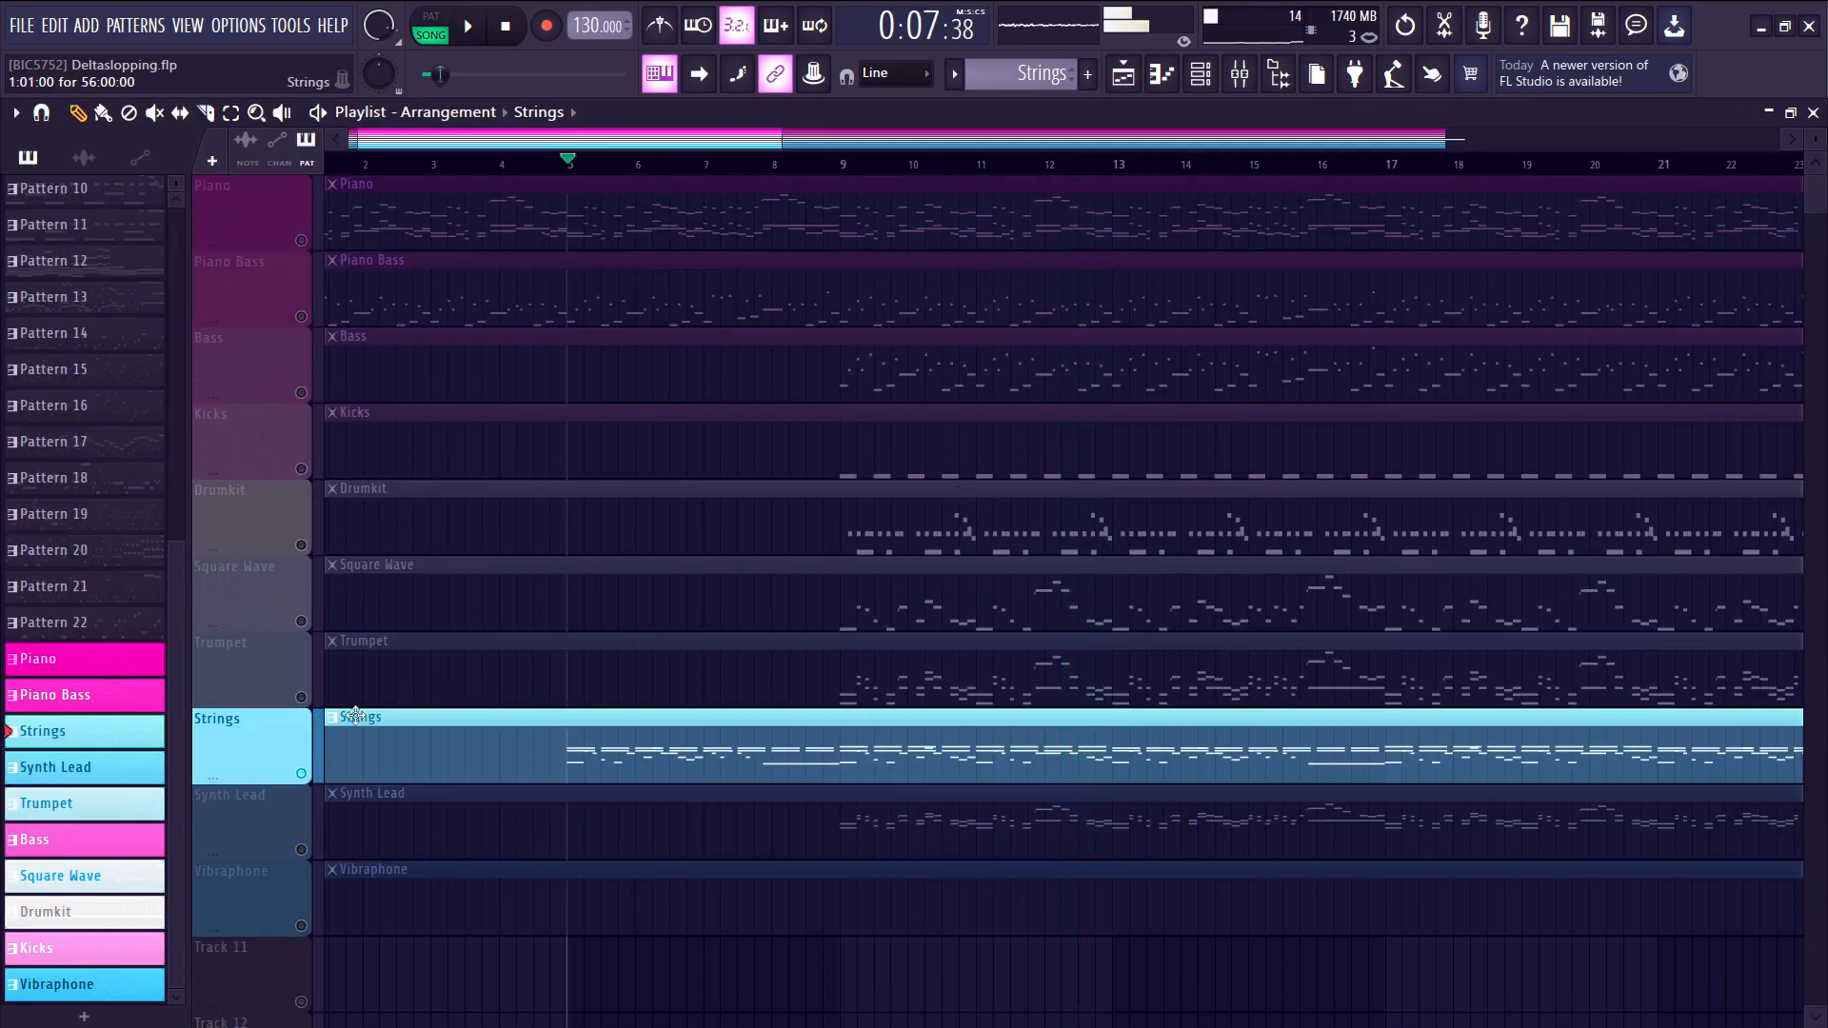
pyautogui.rightClick(302, 772)
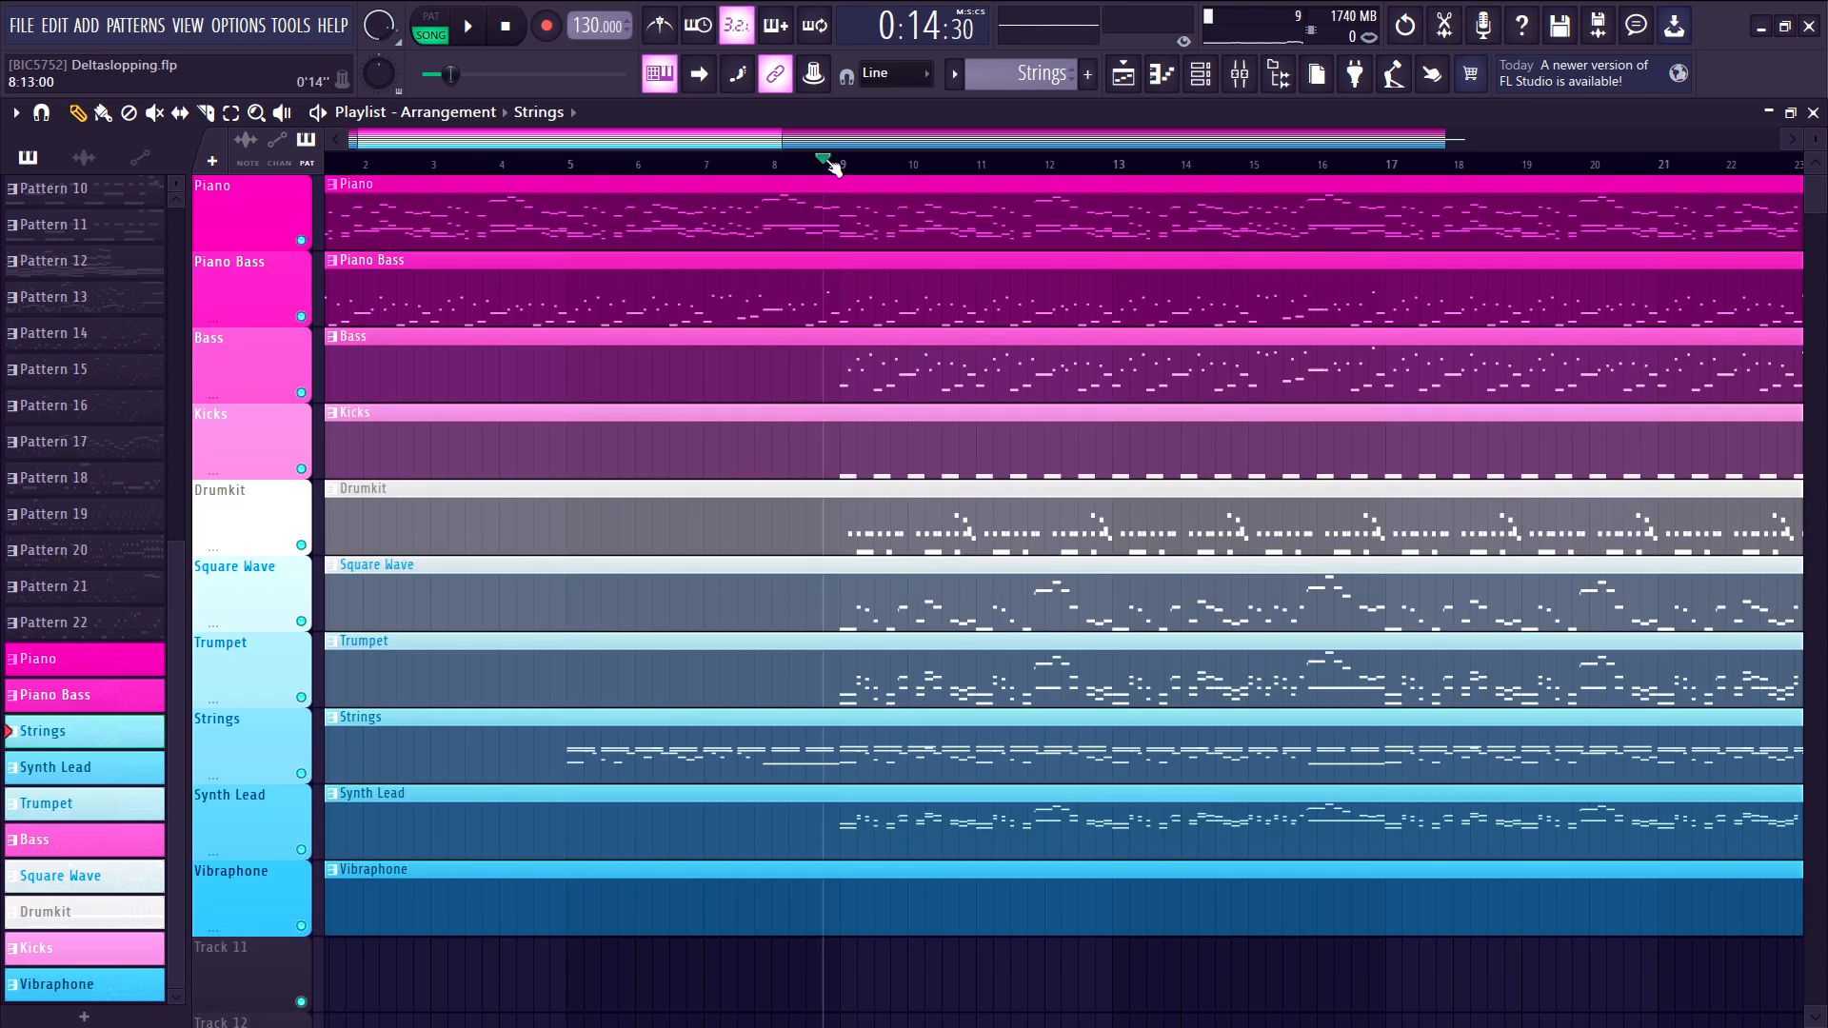
pyautogui.scroll(-3, 726, 444)
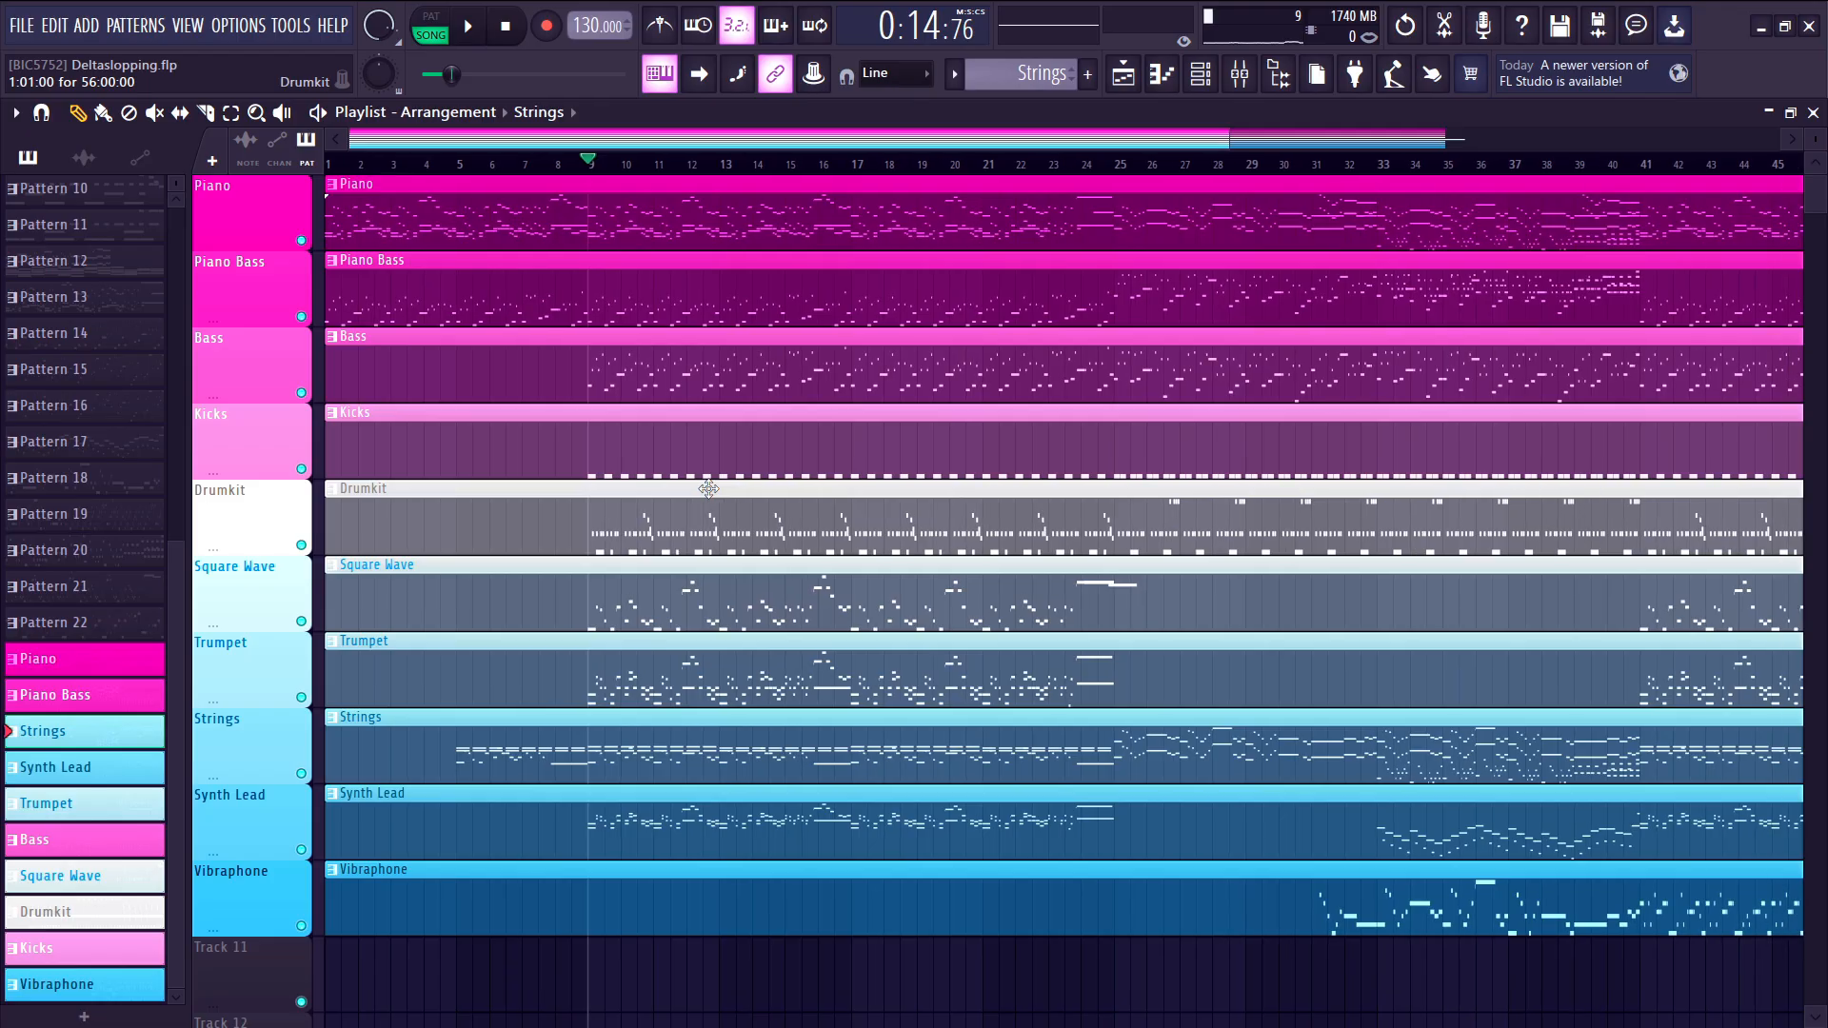
pyautogui.scroll(3, 701, 667)
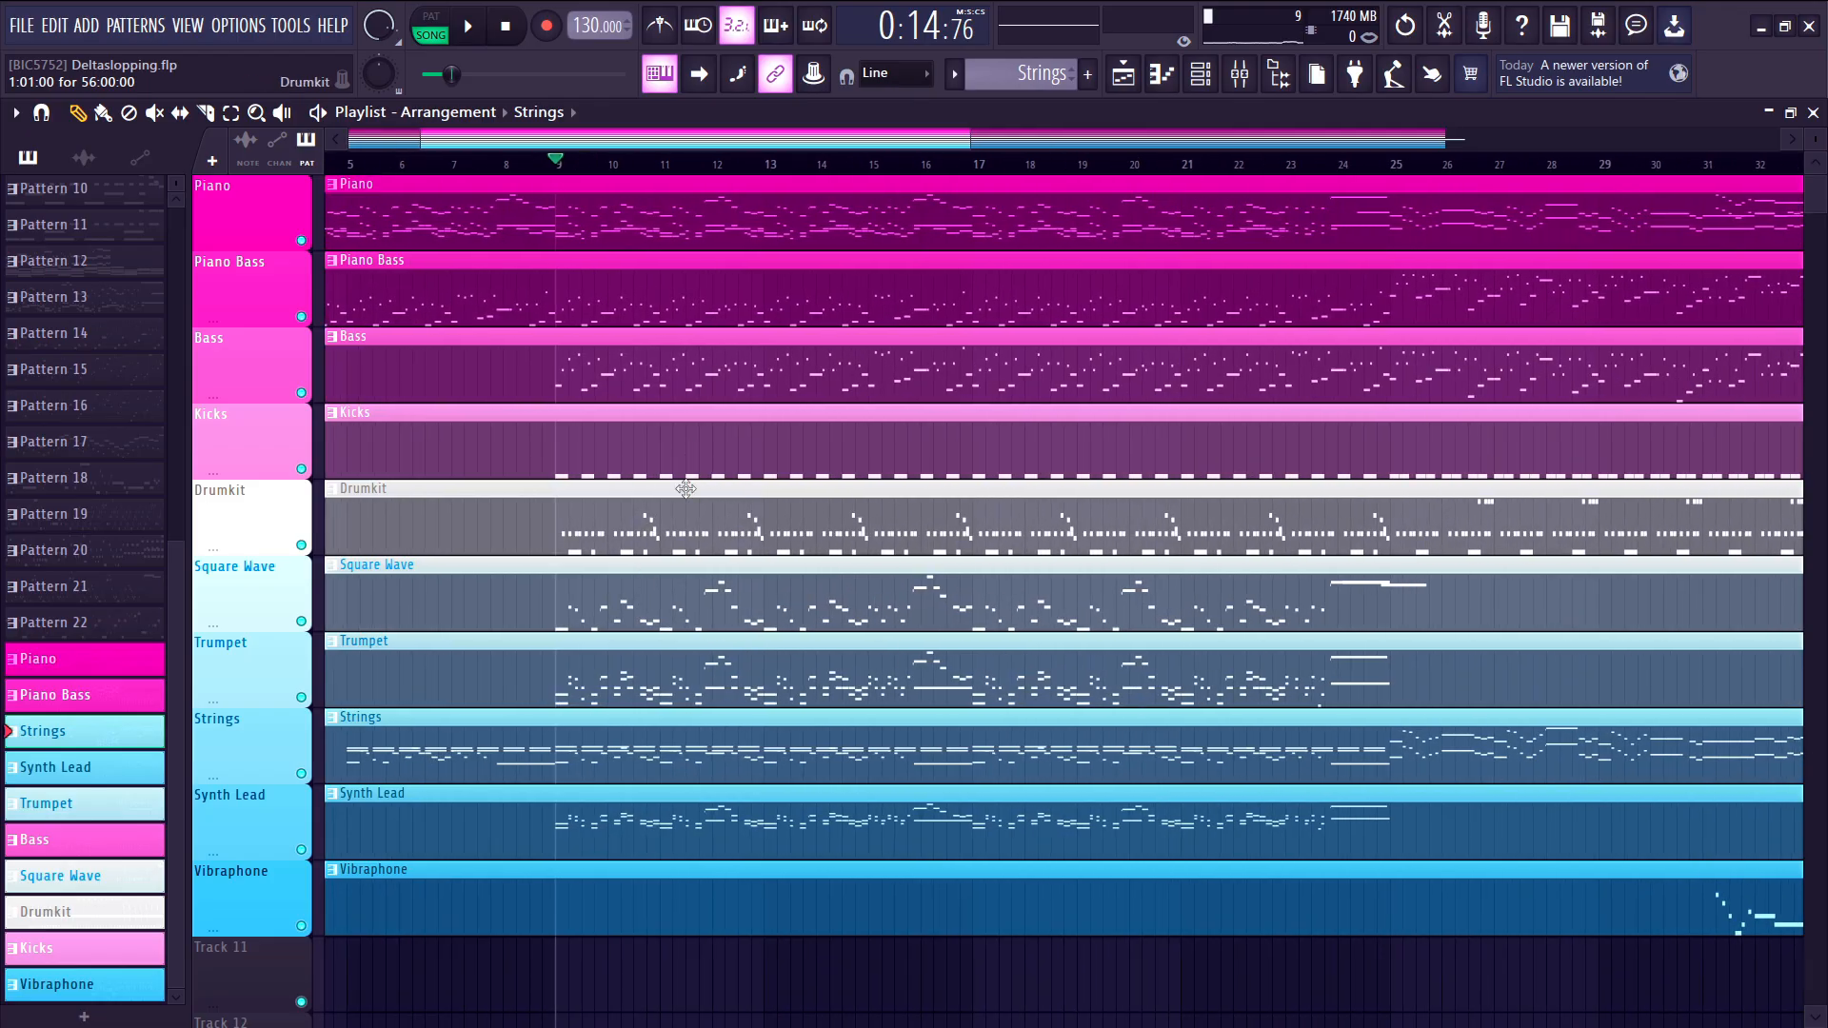
# - Open the Piano notes in the piano roll, play them from bar 9 and examine the notes around bars 9 to 11
pyautogui.doubleClick(592, 204)
pyautogui.scroll(2, 469, 477)
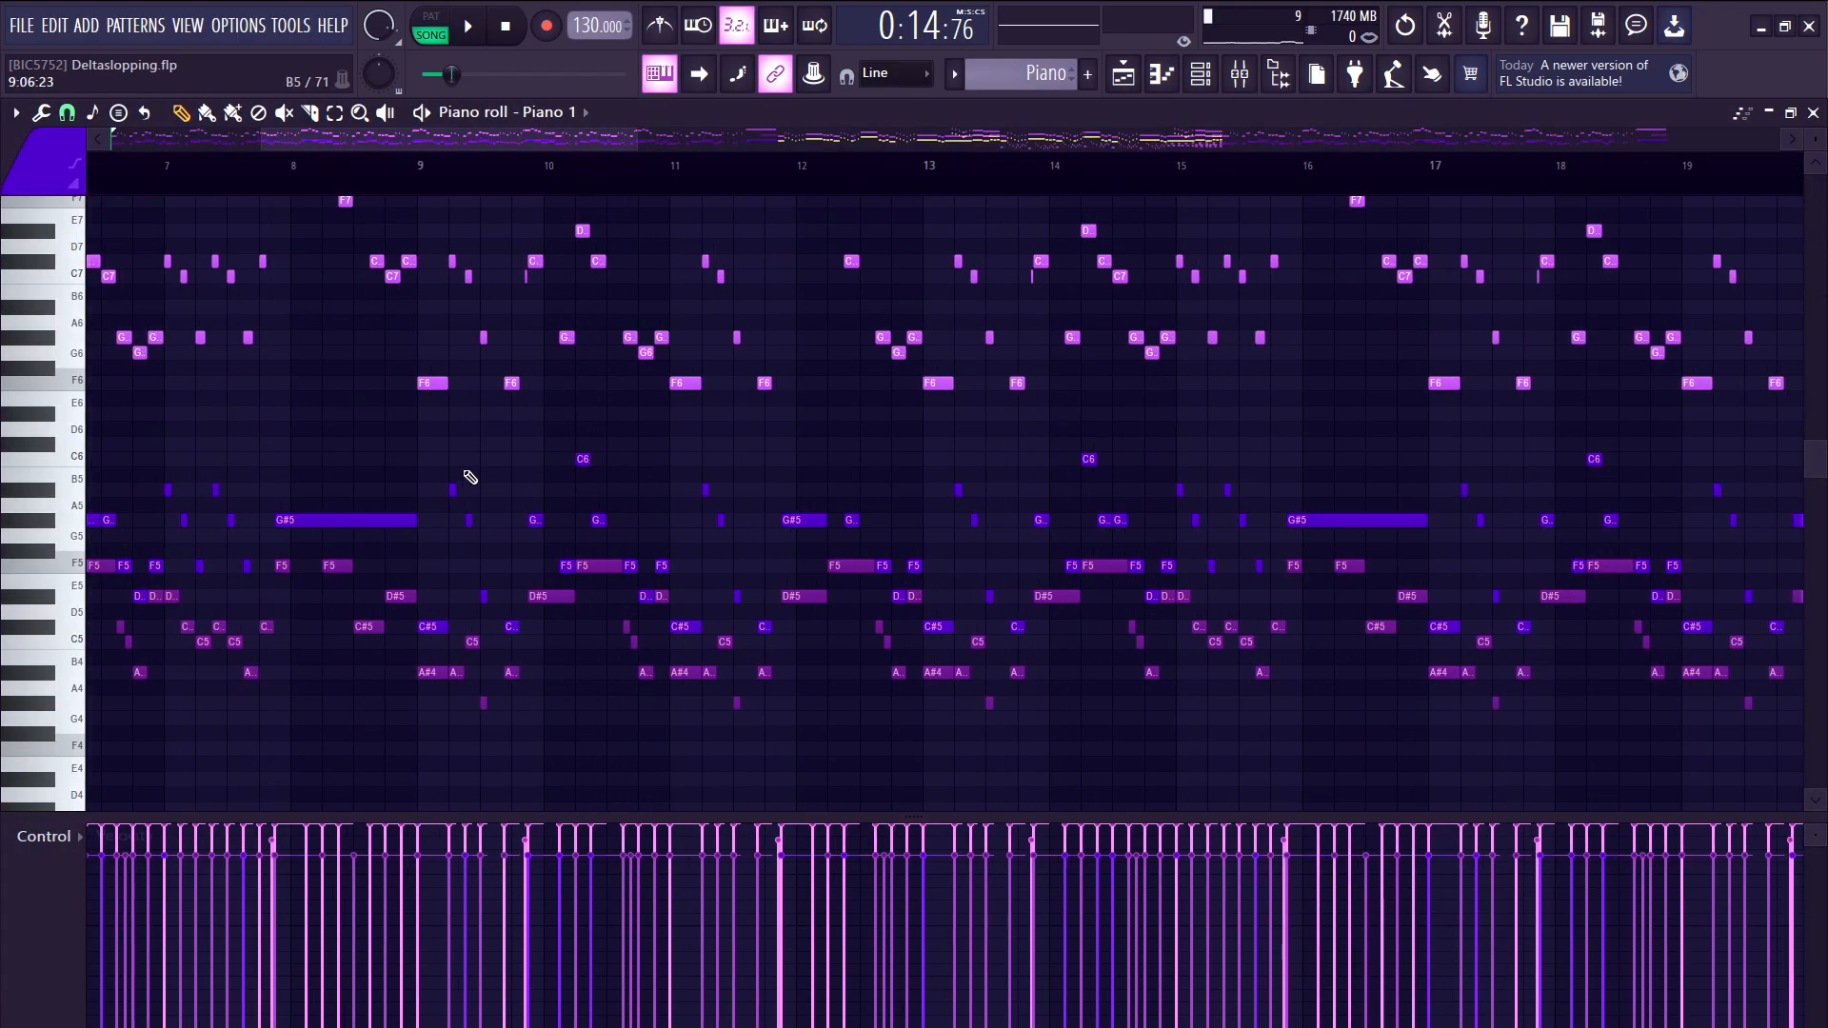
pyautogui.press('space')
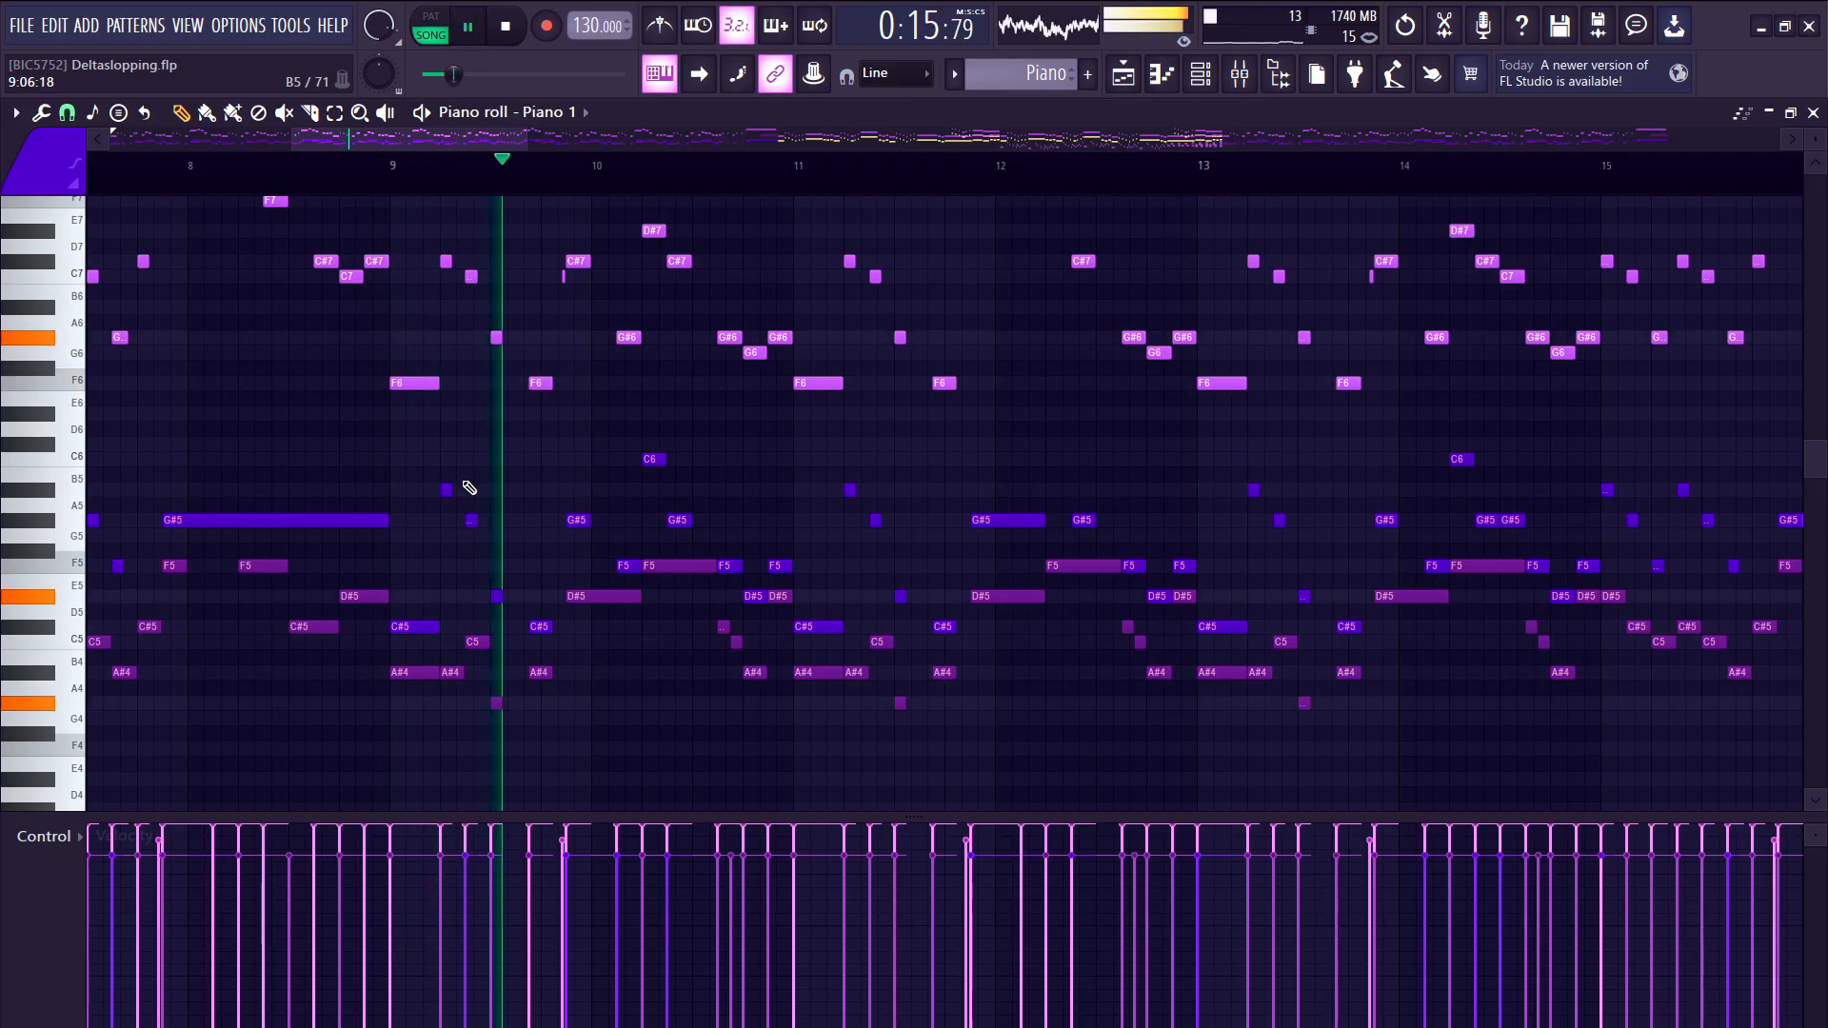
pyautogui.press('space')
pyautogui.scroll(3, 388, 625)
pyautogui.scroll(2, 390, 625)
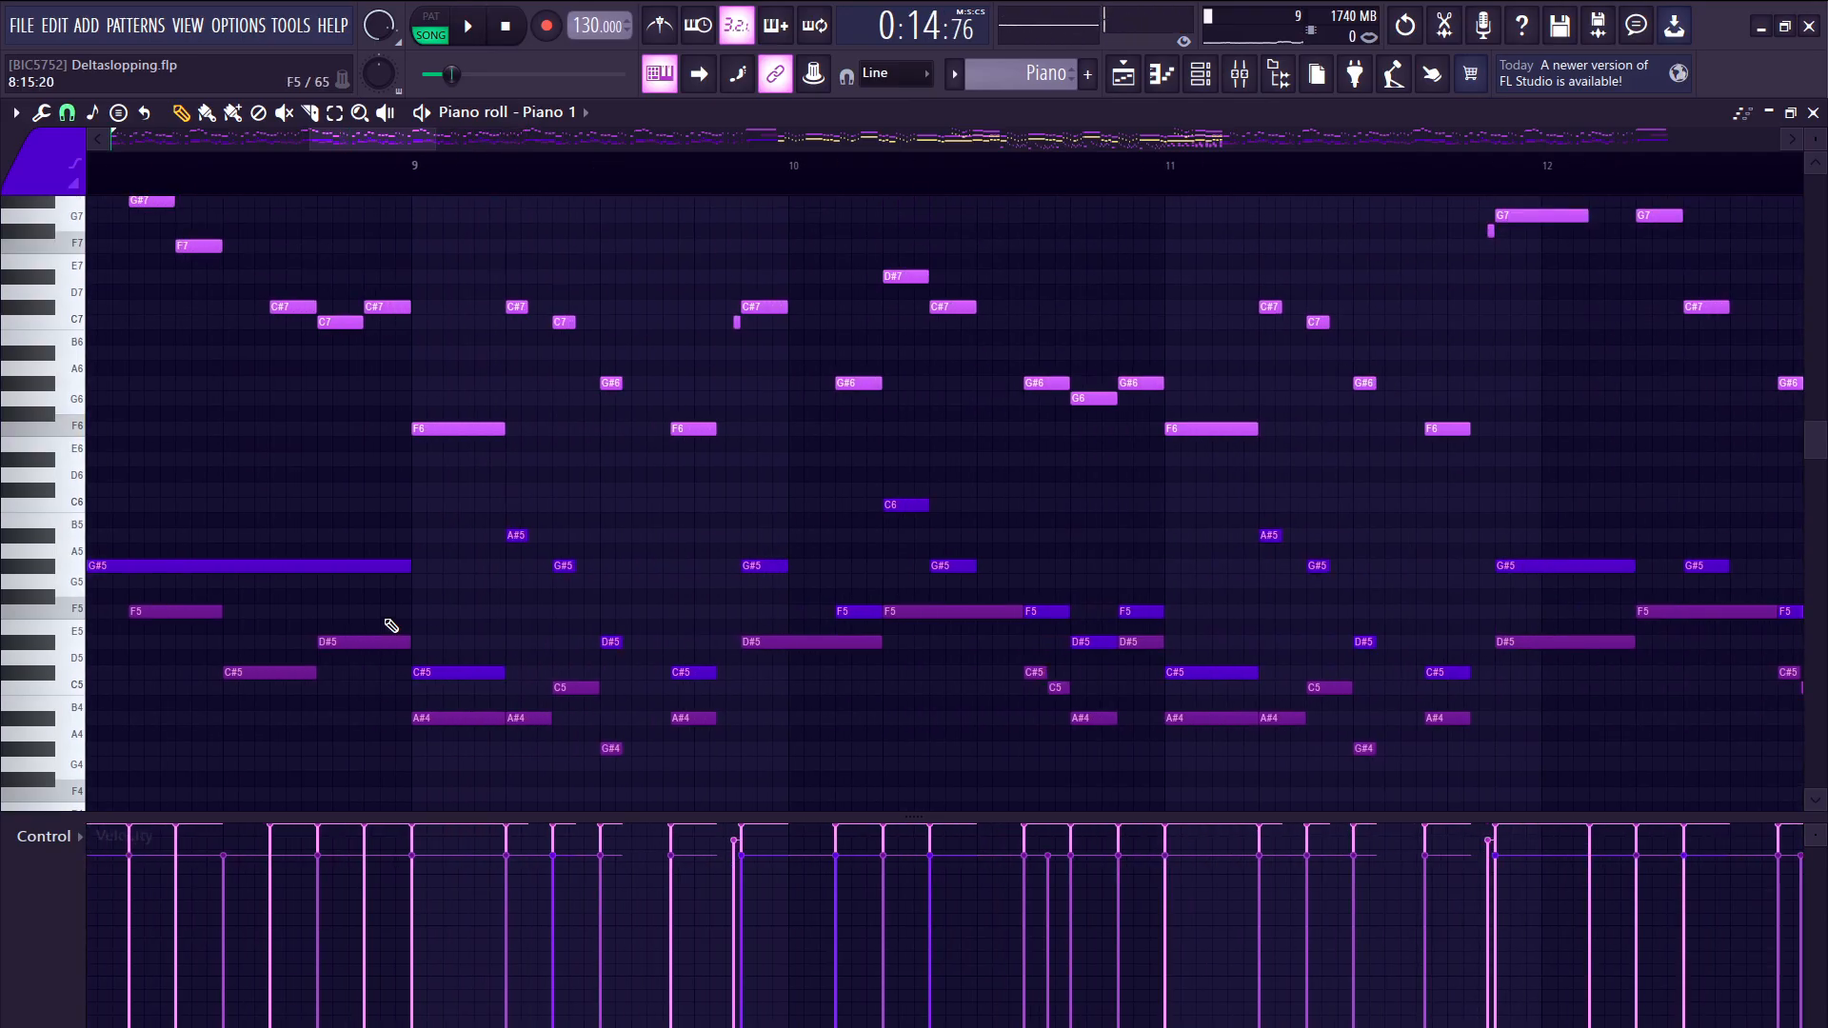
pyautogui.scroll(2, 408, 584)
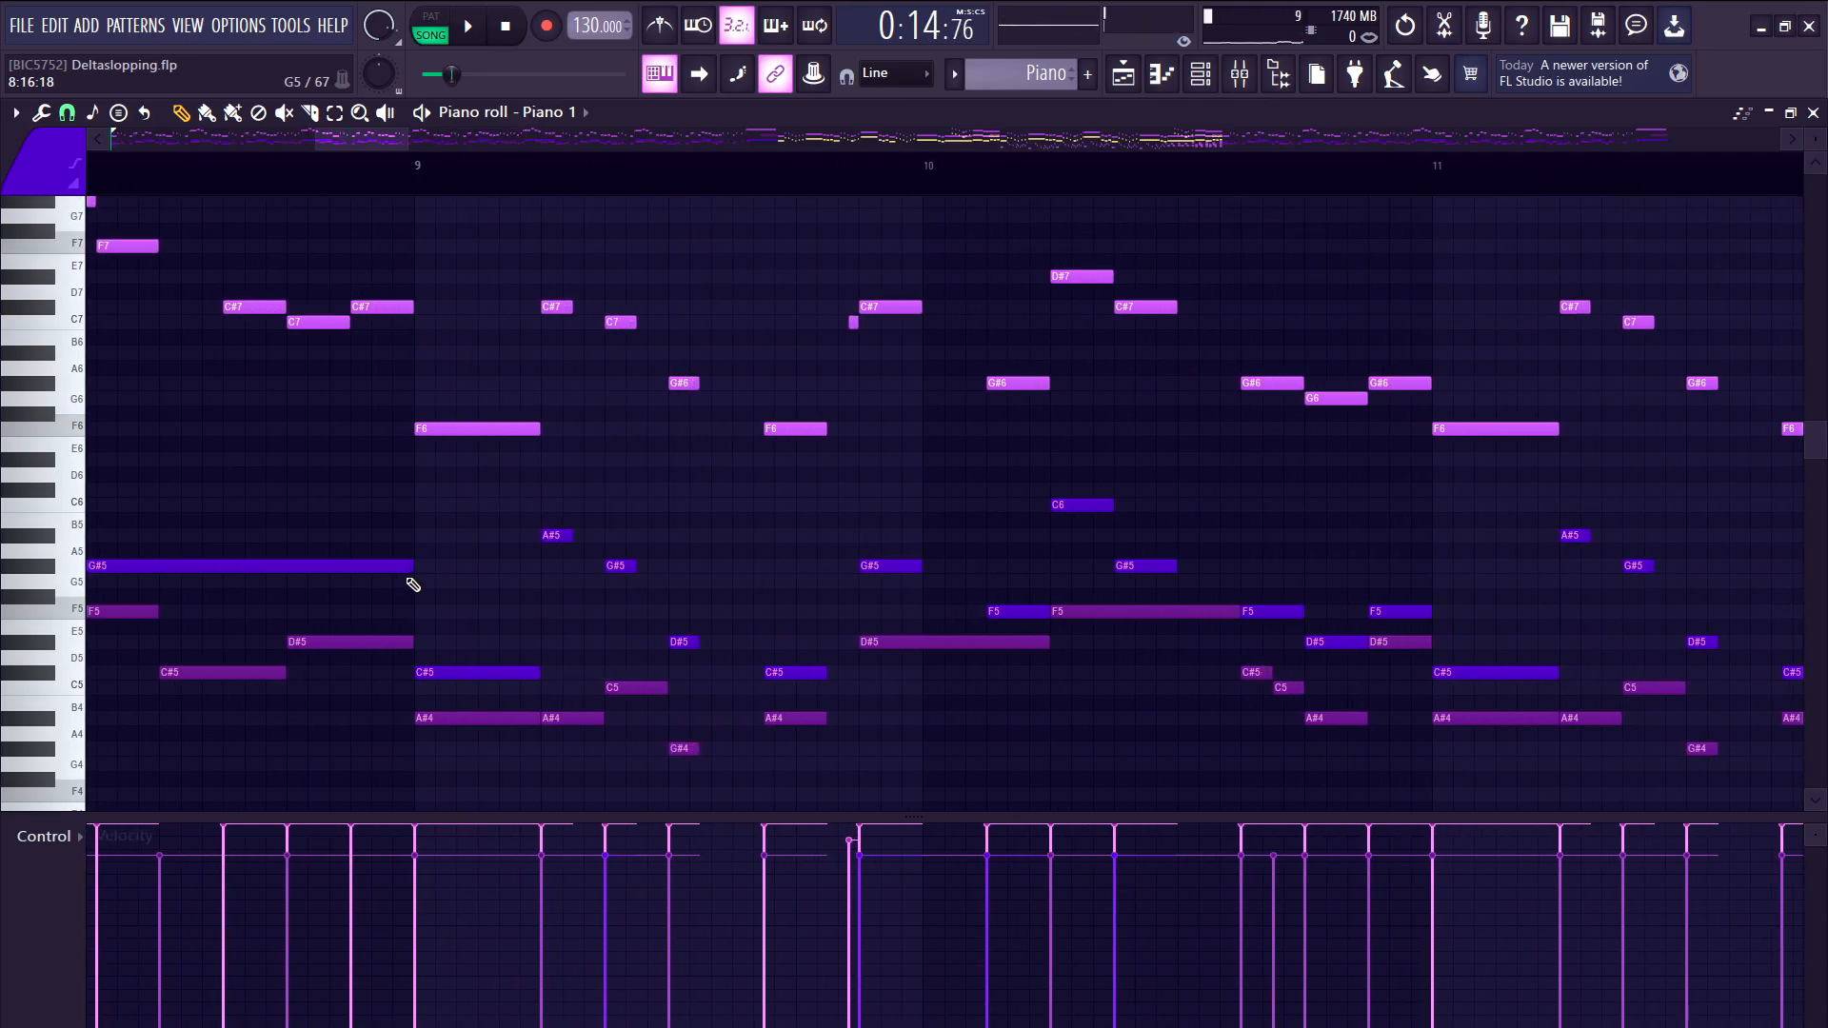
# - Return to the arrangement, open the Strings notes in the piano roll and play them from bar 5 with all tracks on
pyautogui.click(1123, 76)
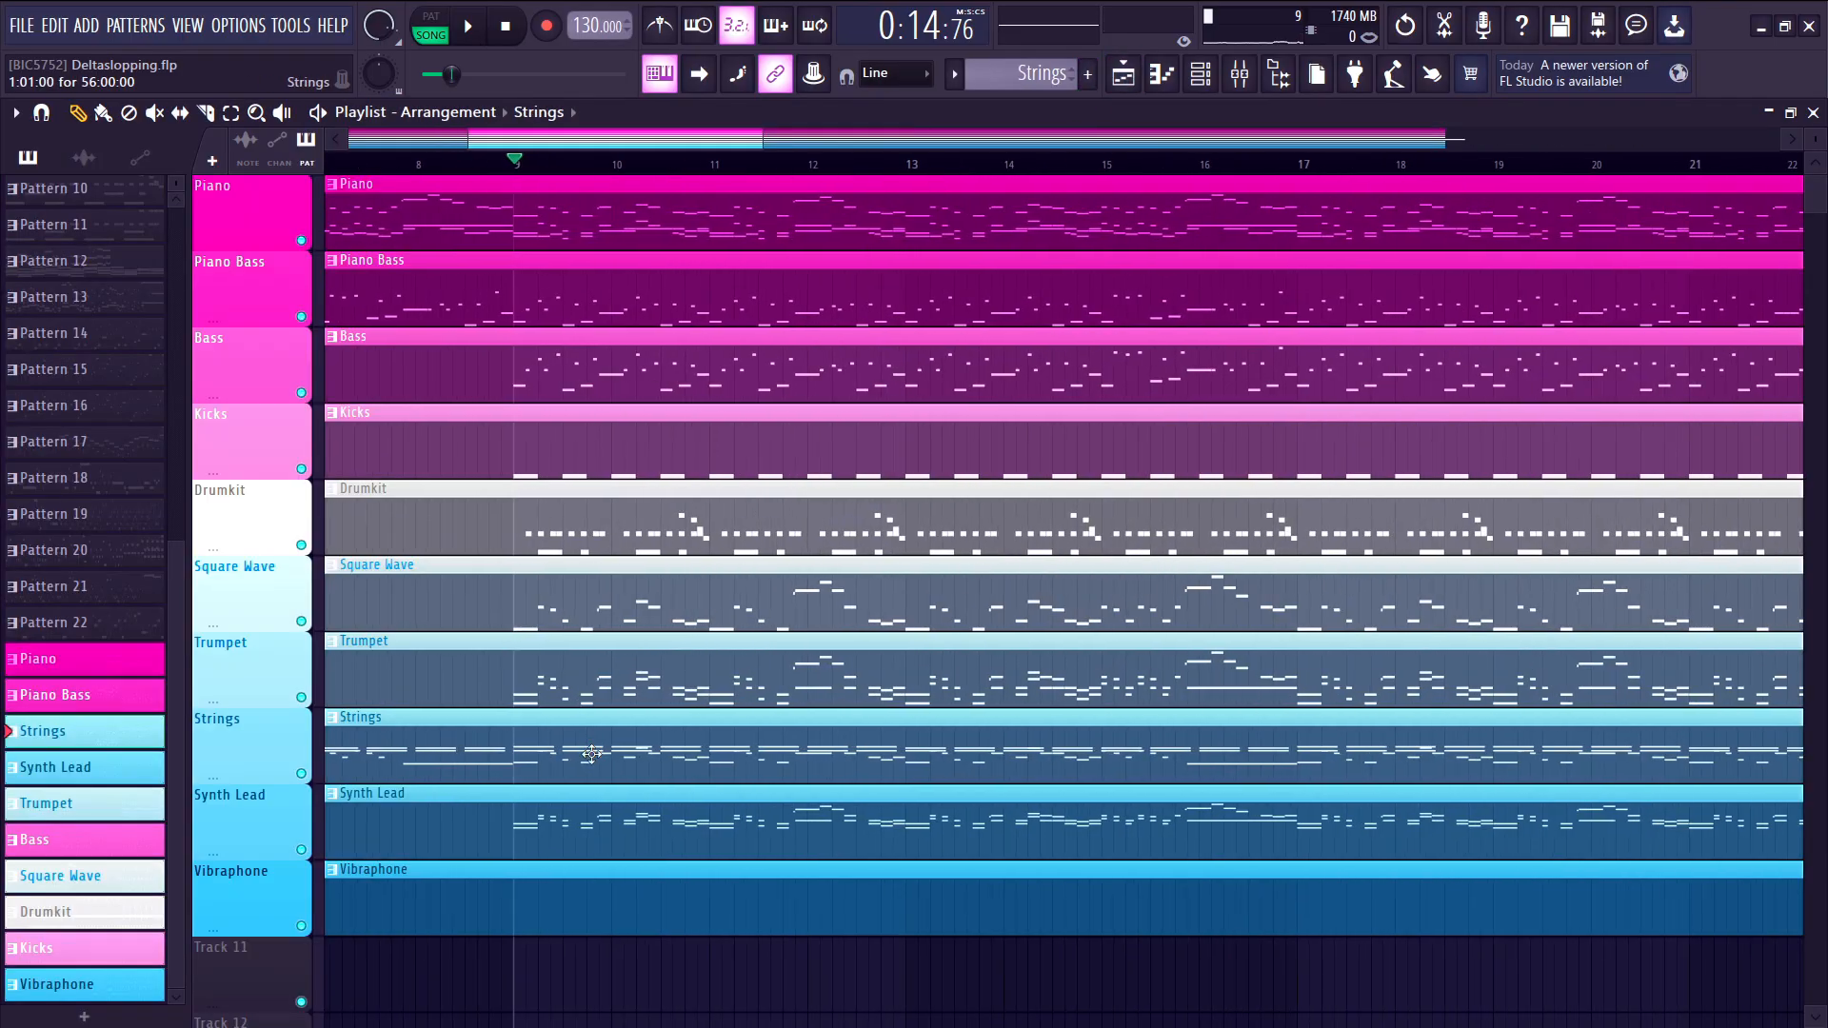
pyautogui.doubleClick(591, 754)
pyautogui.scroll(-4, 591, 752)
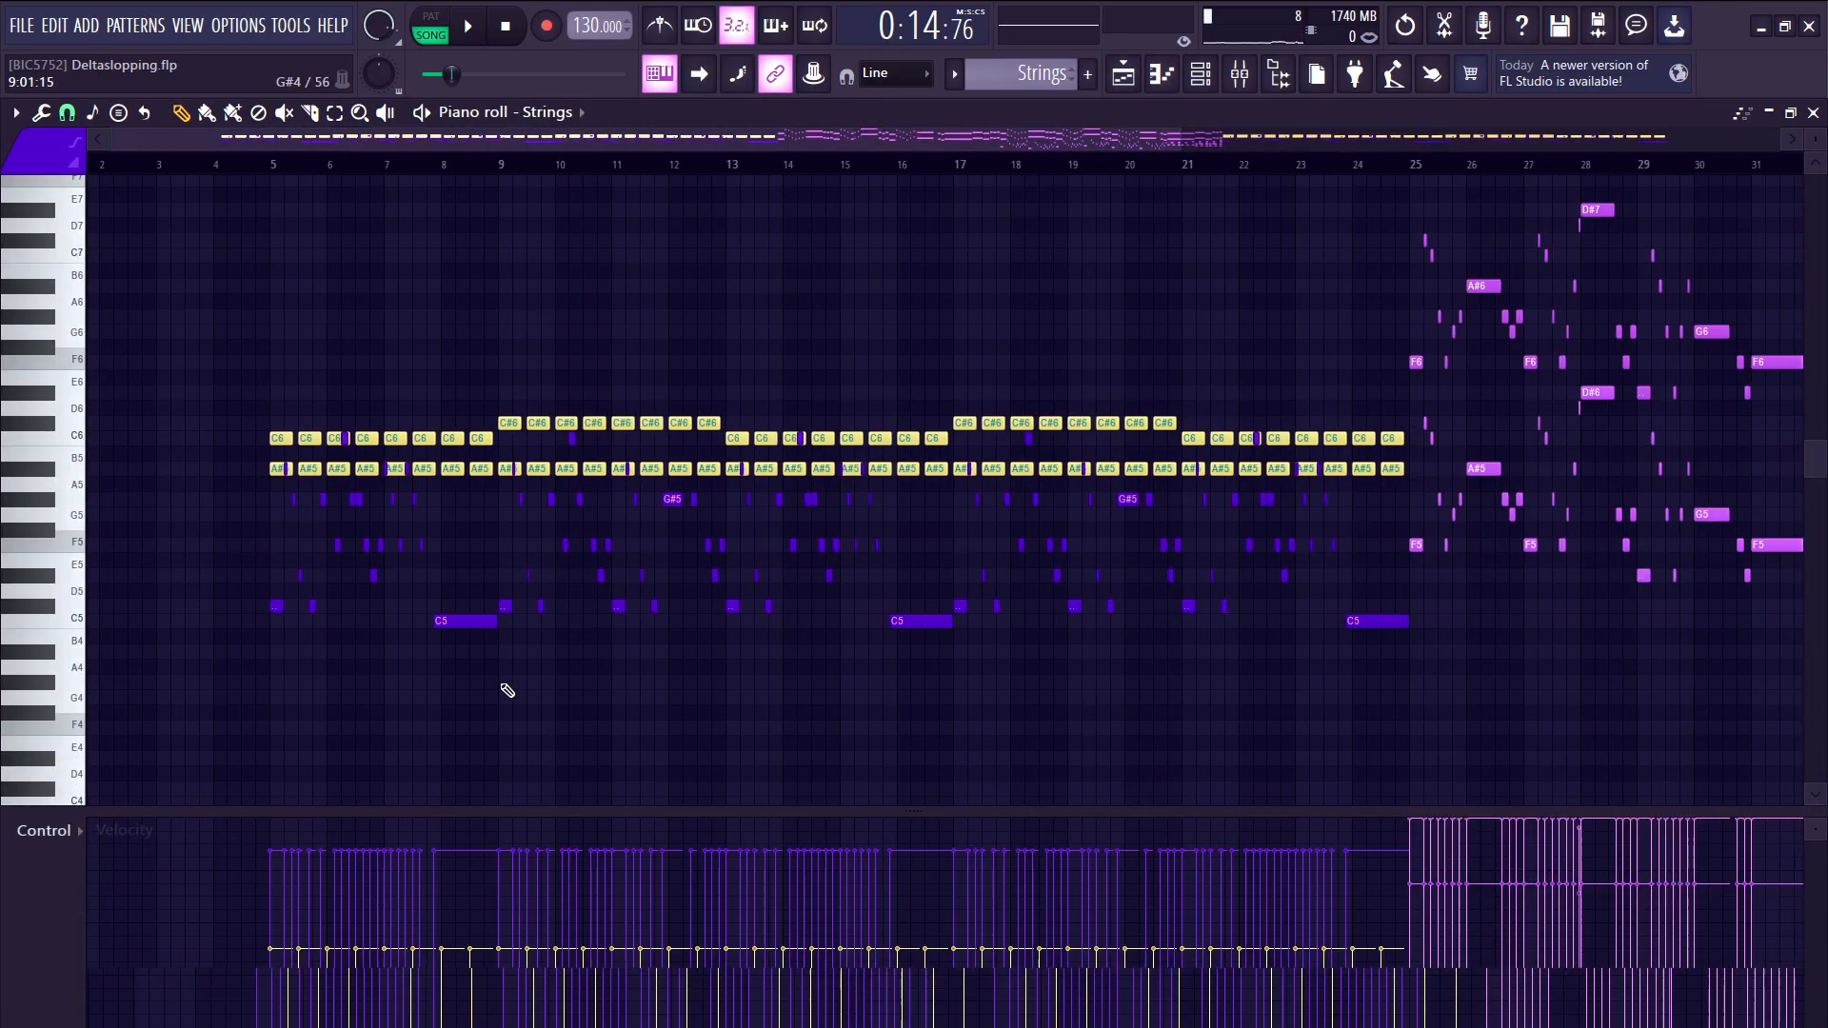
pyautogui.scroll(4, 380, 629)
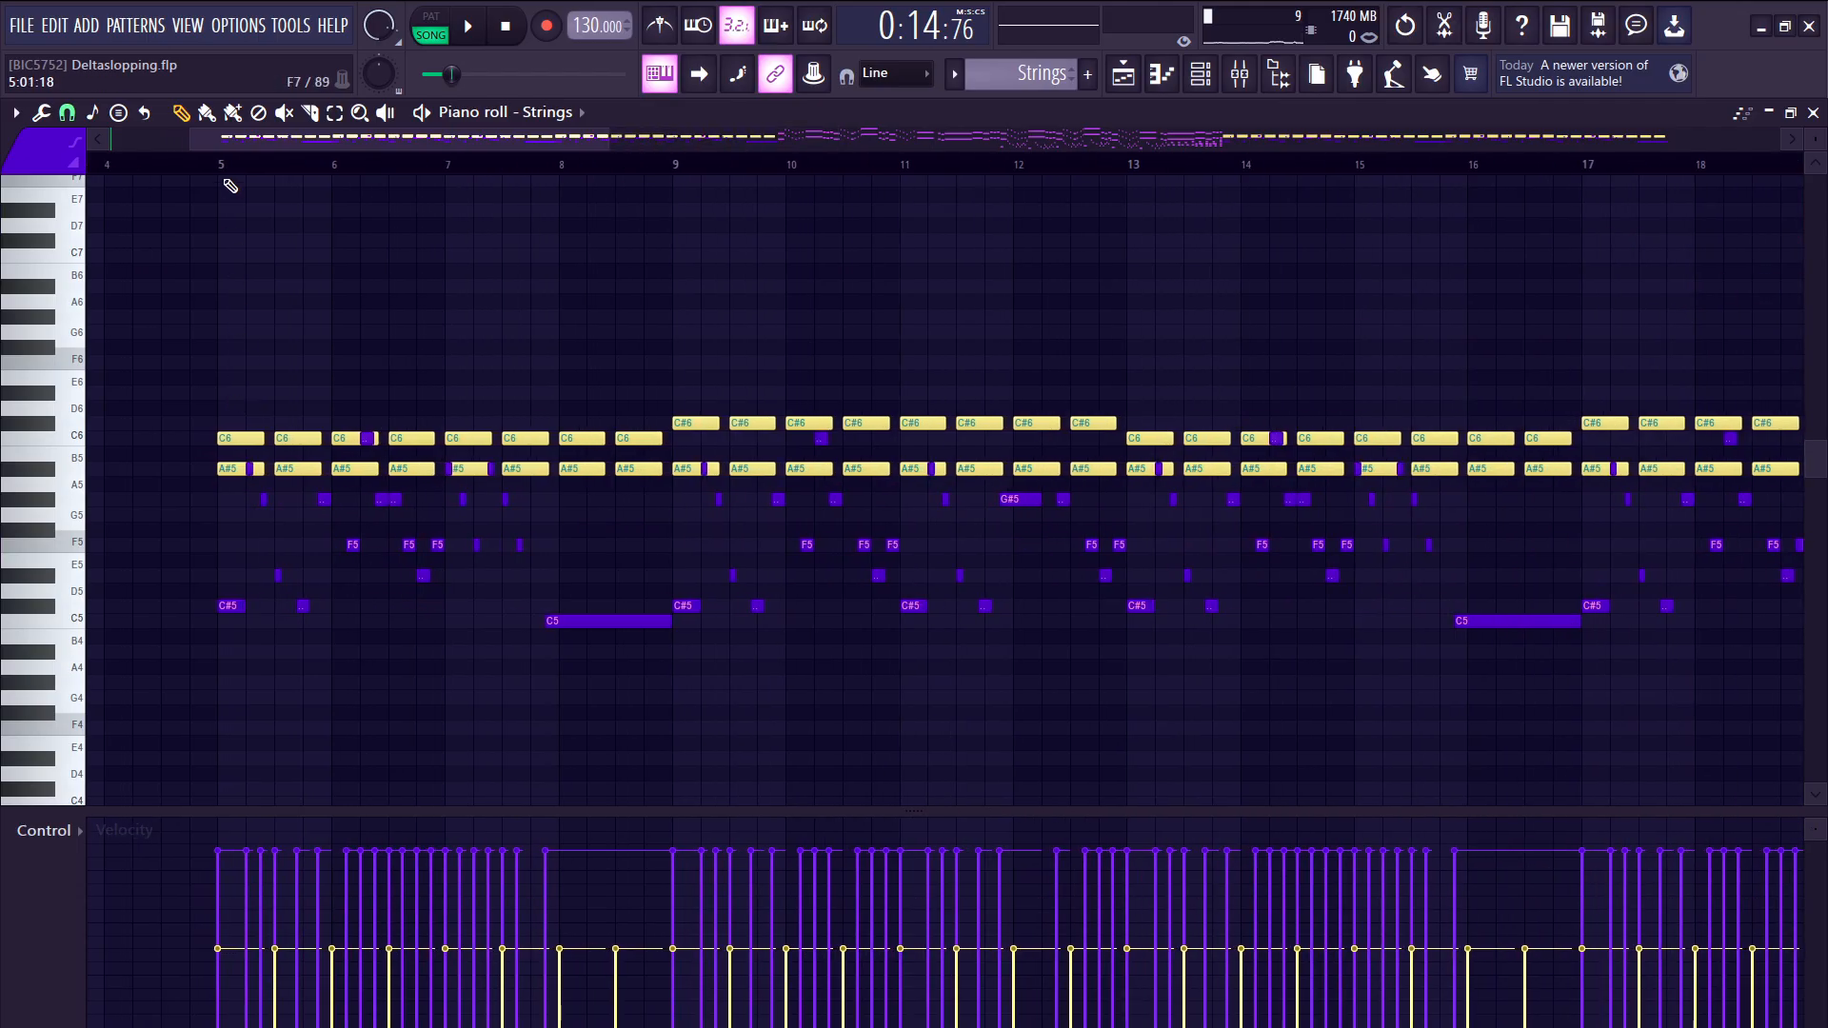
pyautogui.press('space')
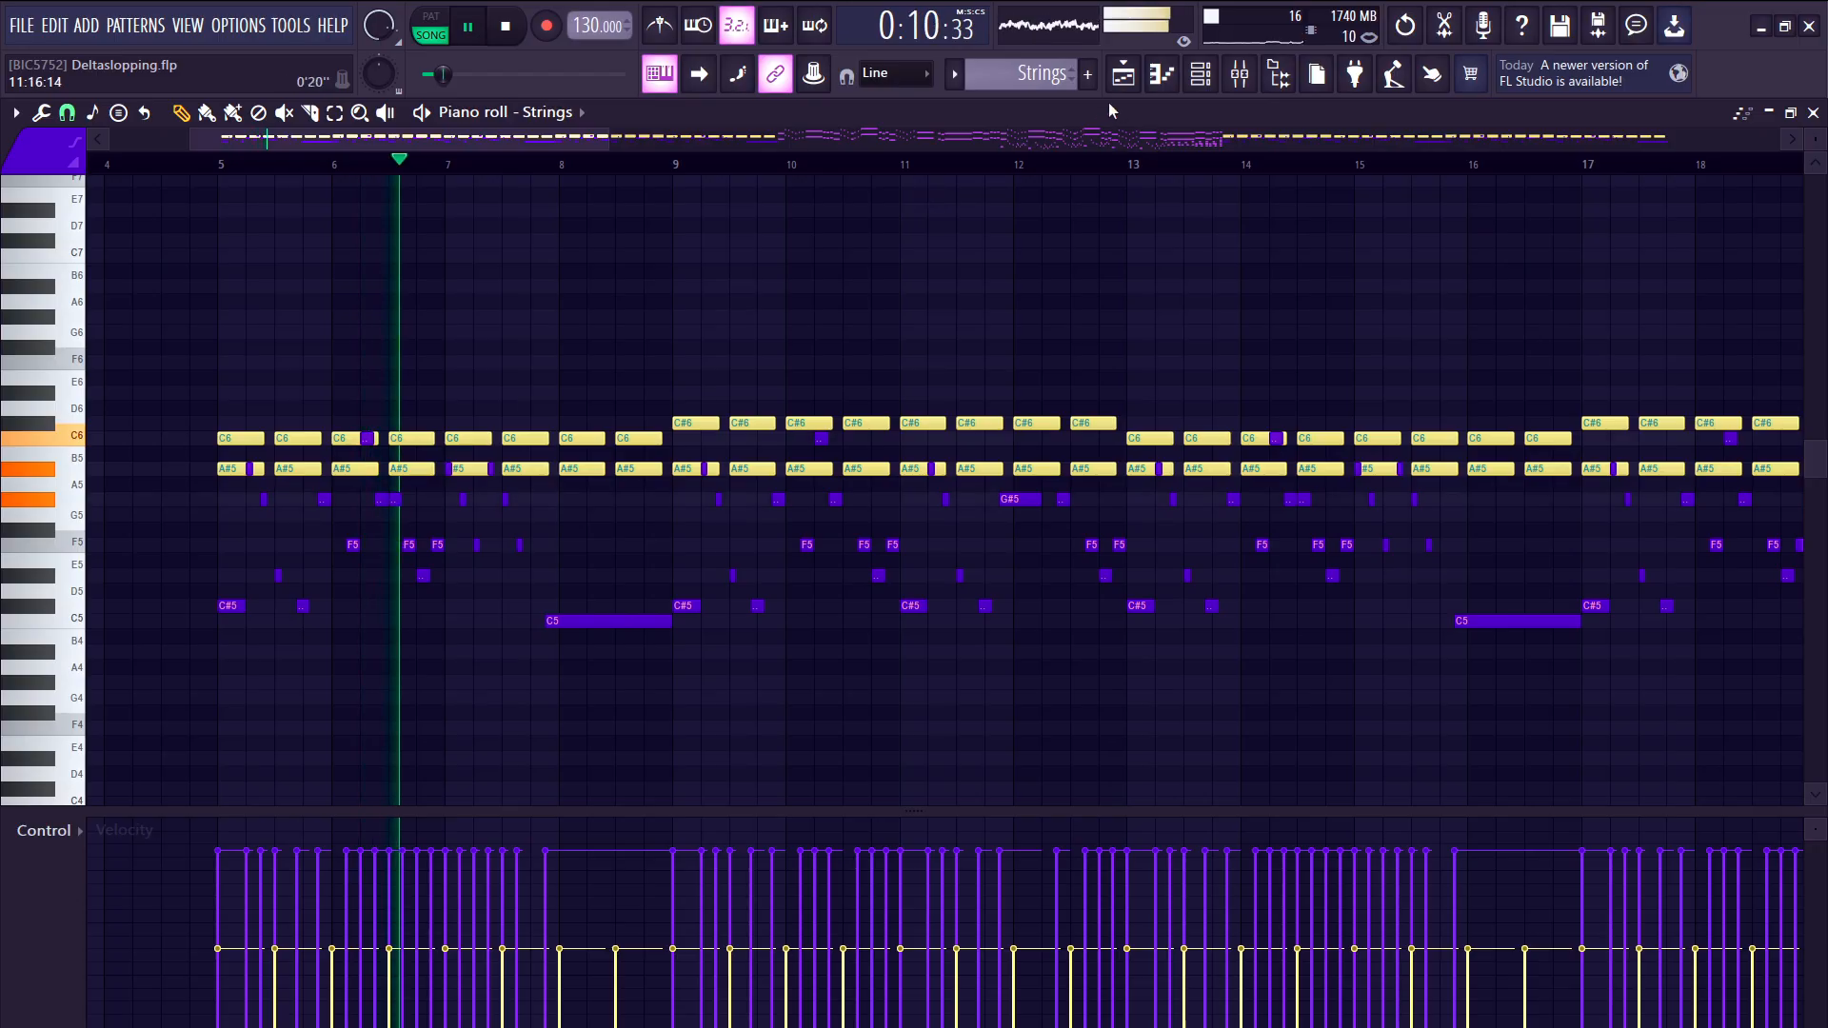
# - Stop playback, return to the arrangement, solo the Drumkit track and open its notes in the piano roll
pyautogui.click(1123, 75)
pyautogui.press('space')
pyautogui.scroll(-5, 771, 479)
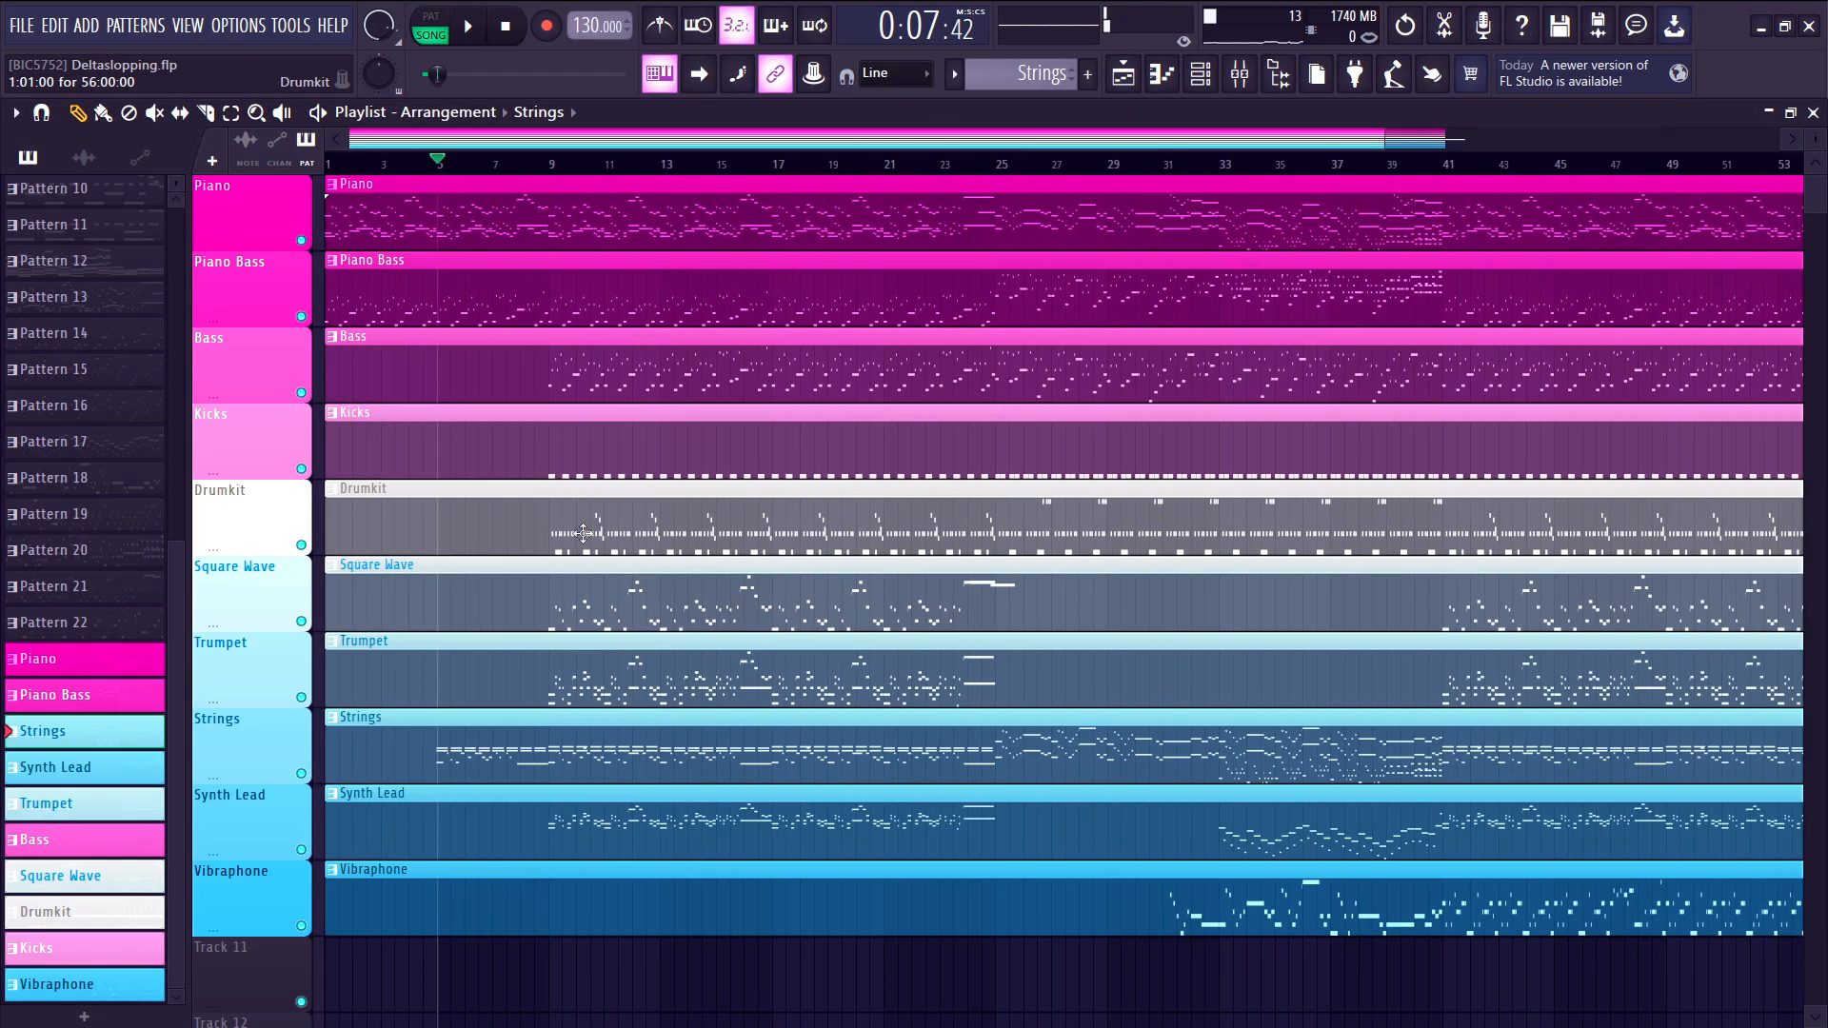
pyautogui.rightClick(302, 545)
pyautogui.scroll(2, 527, 505)
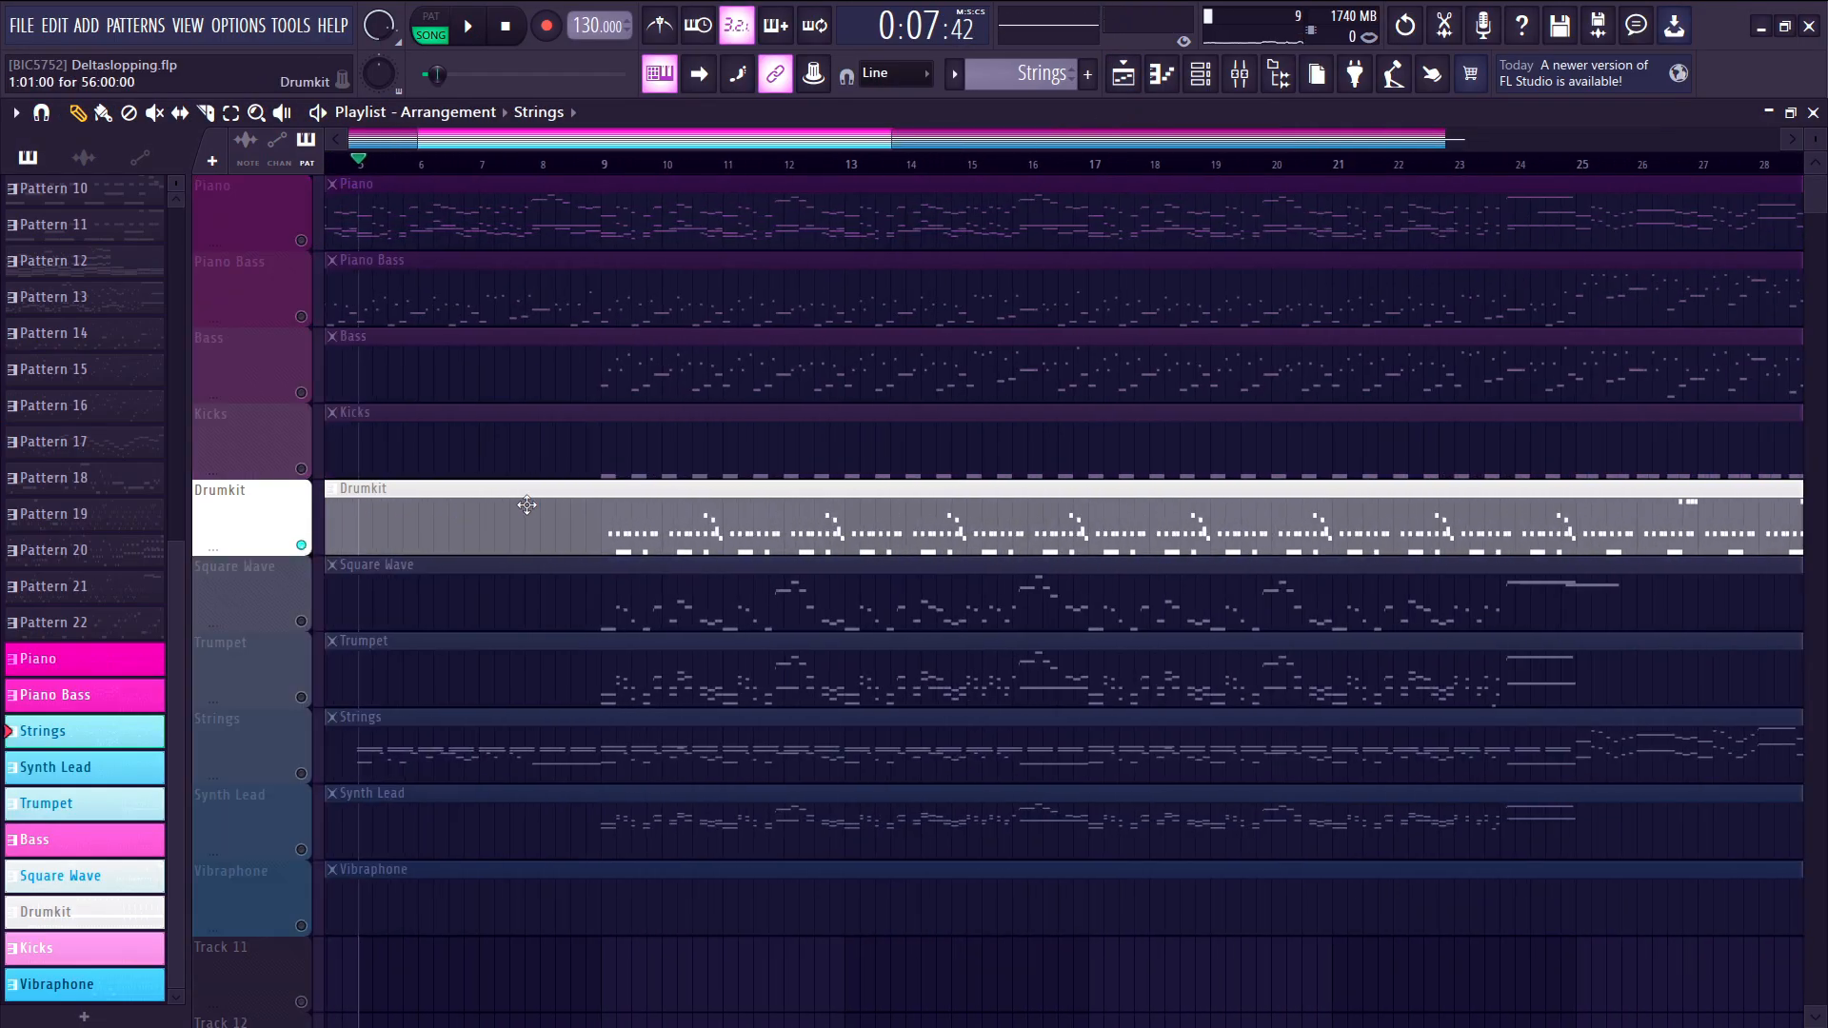
pyautogui.doubleClick(527, 504)
pyautogui.scroll(-5, 489, 408)
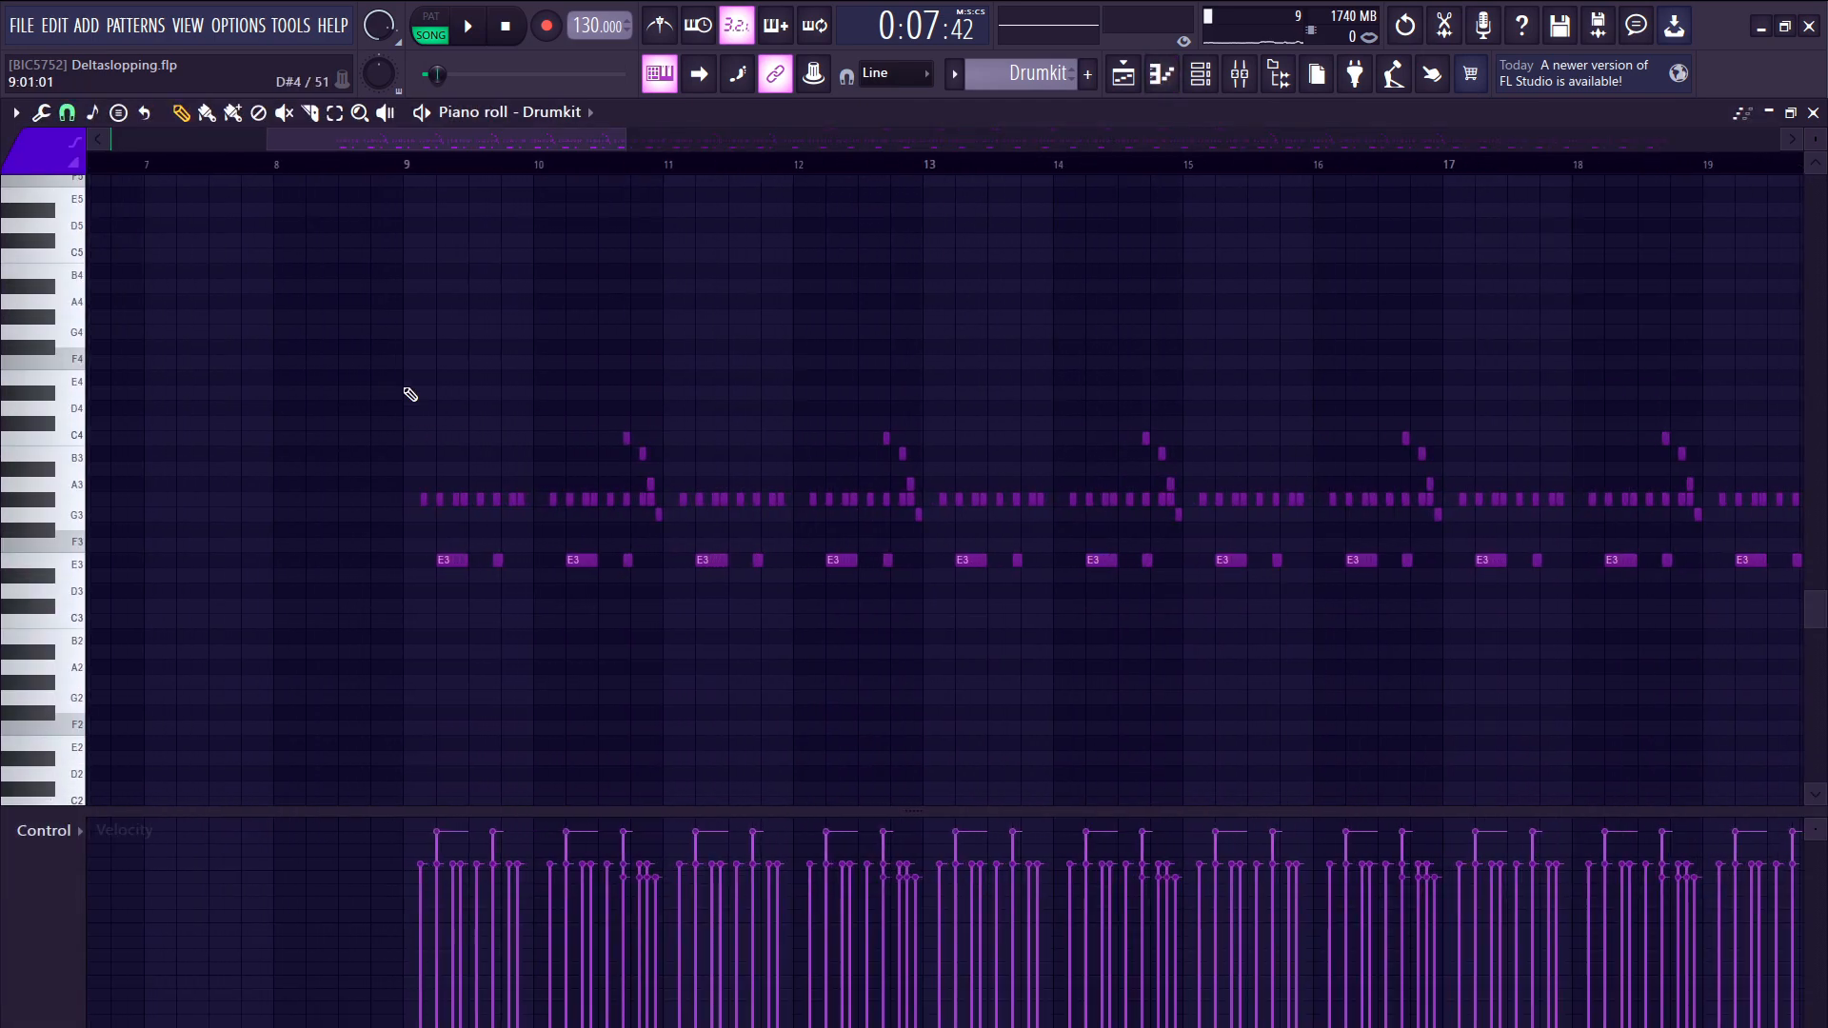
# - Play the Drumkit part from bar 9 and examine its repeating pattern and note velocities
pyautogui.scroll(-2, 432, 298)
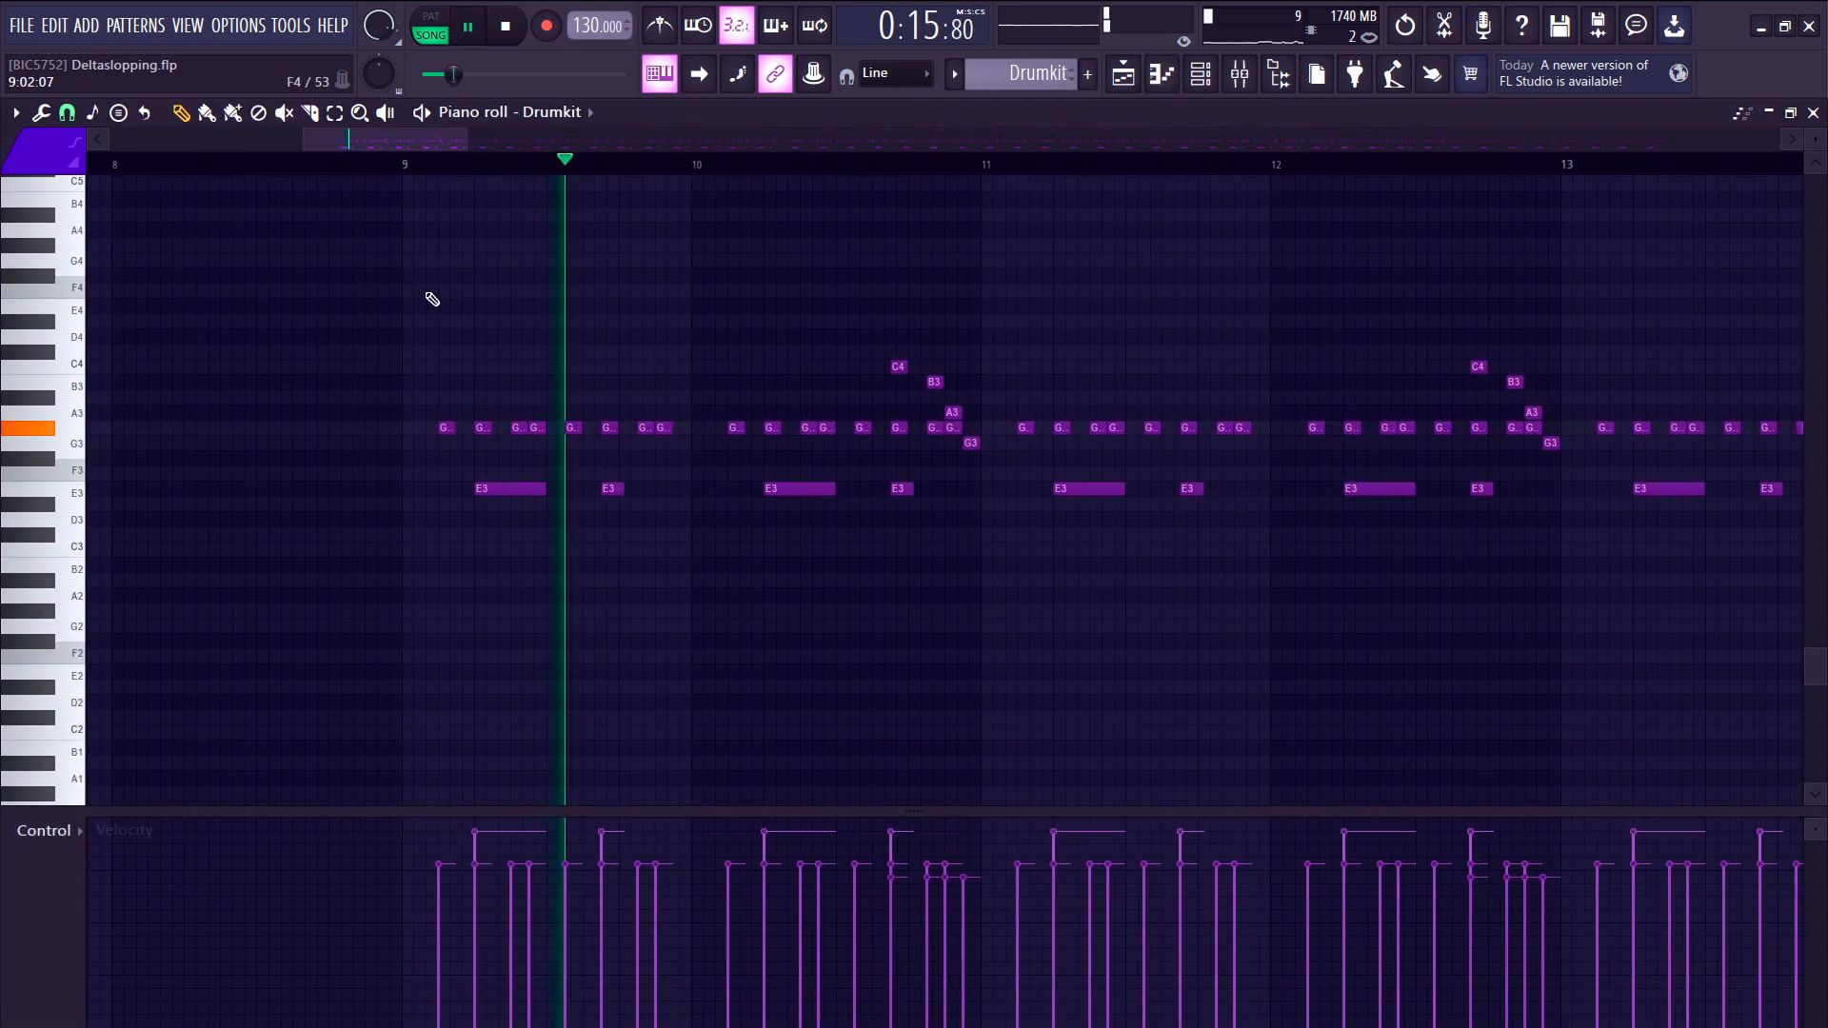
pyautogui.scroll(1, 718, 403)
pyautogui.scroll(-4, 759, 301)
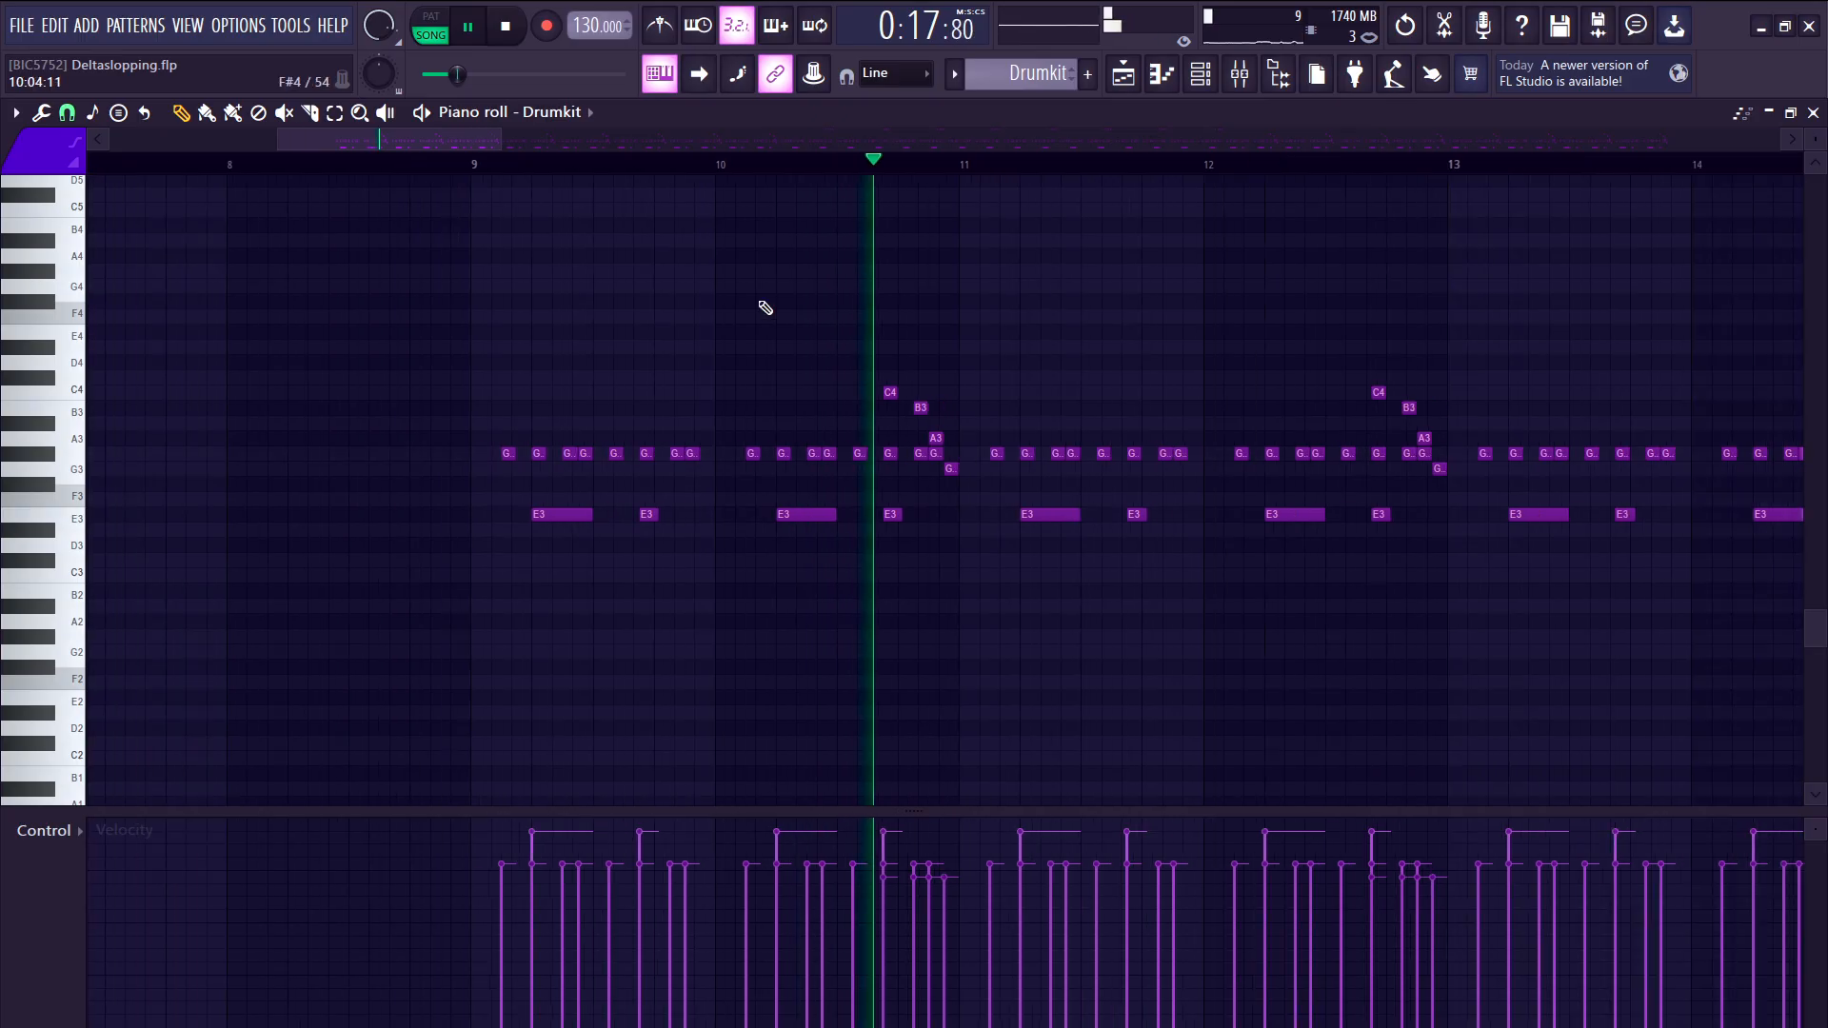
pyautogui.scroll(5, 1010, 304)
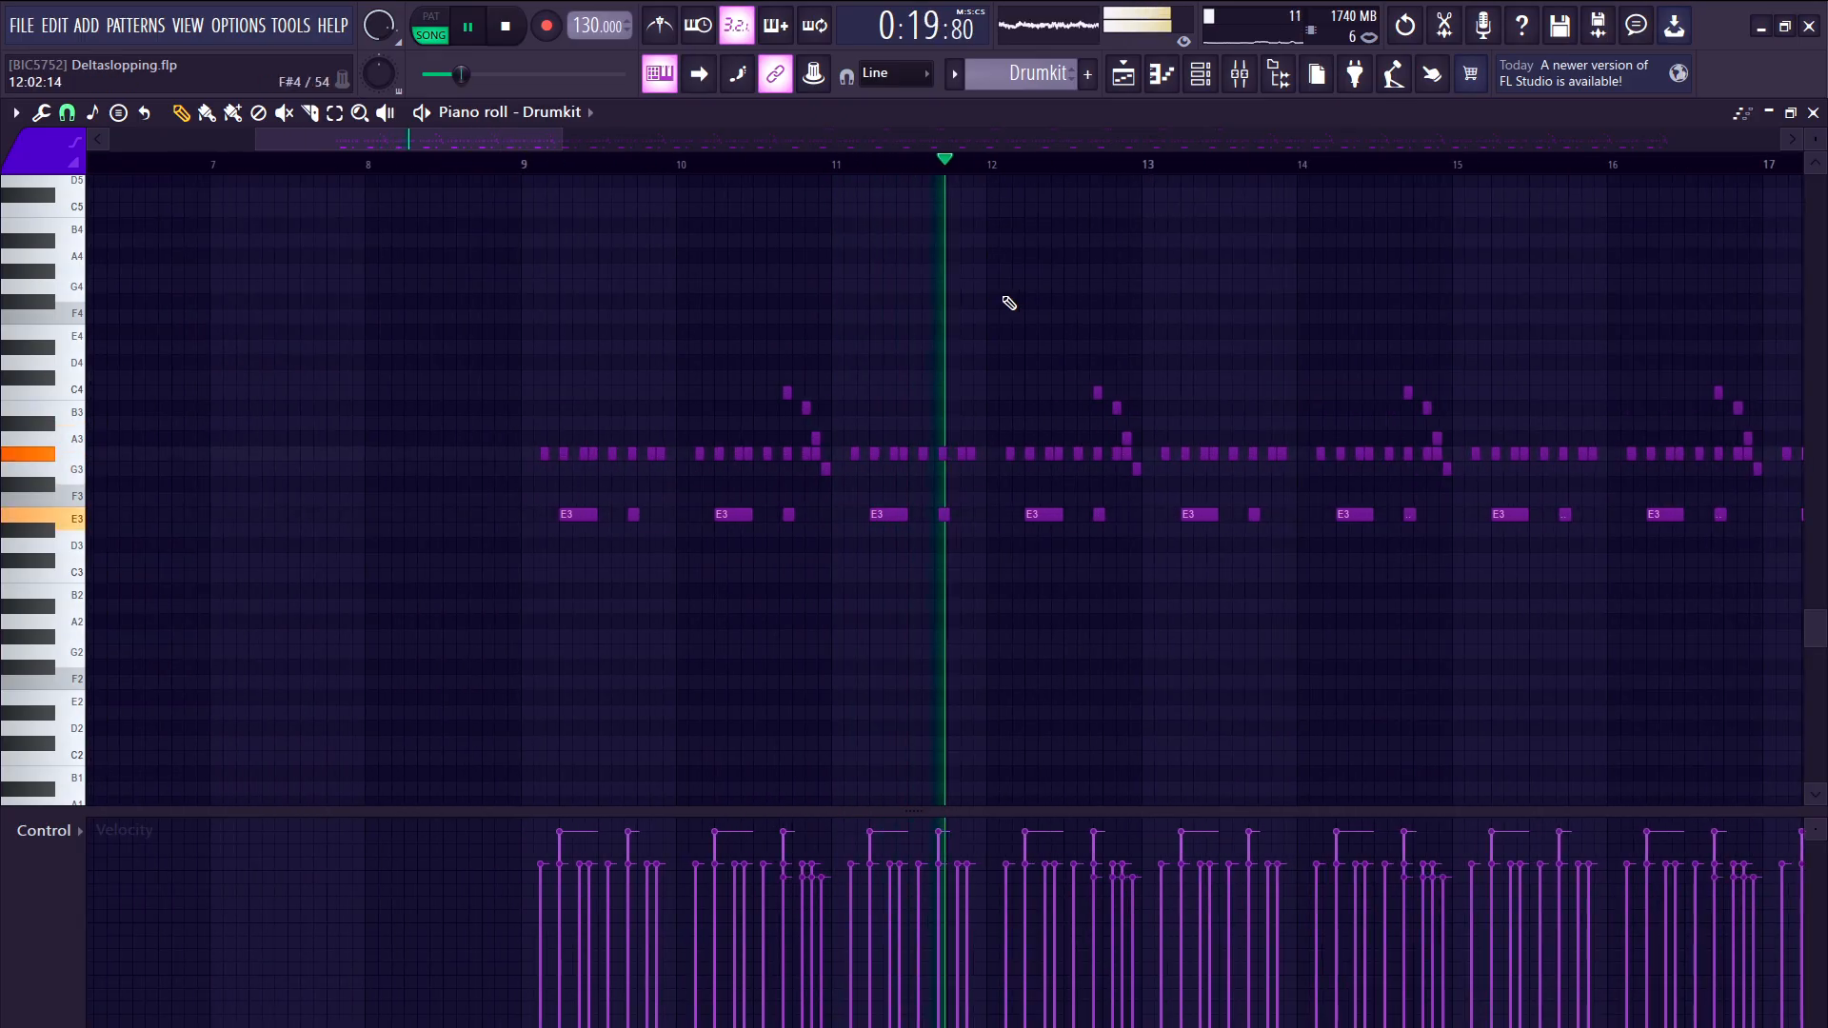
pyautogui.scroll(-3, 751, 376)
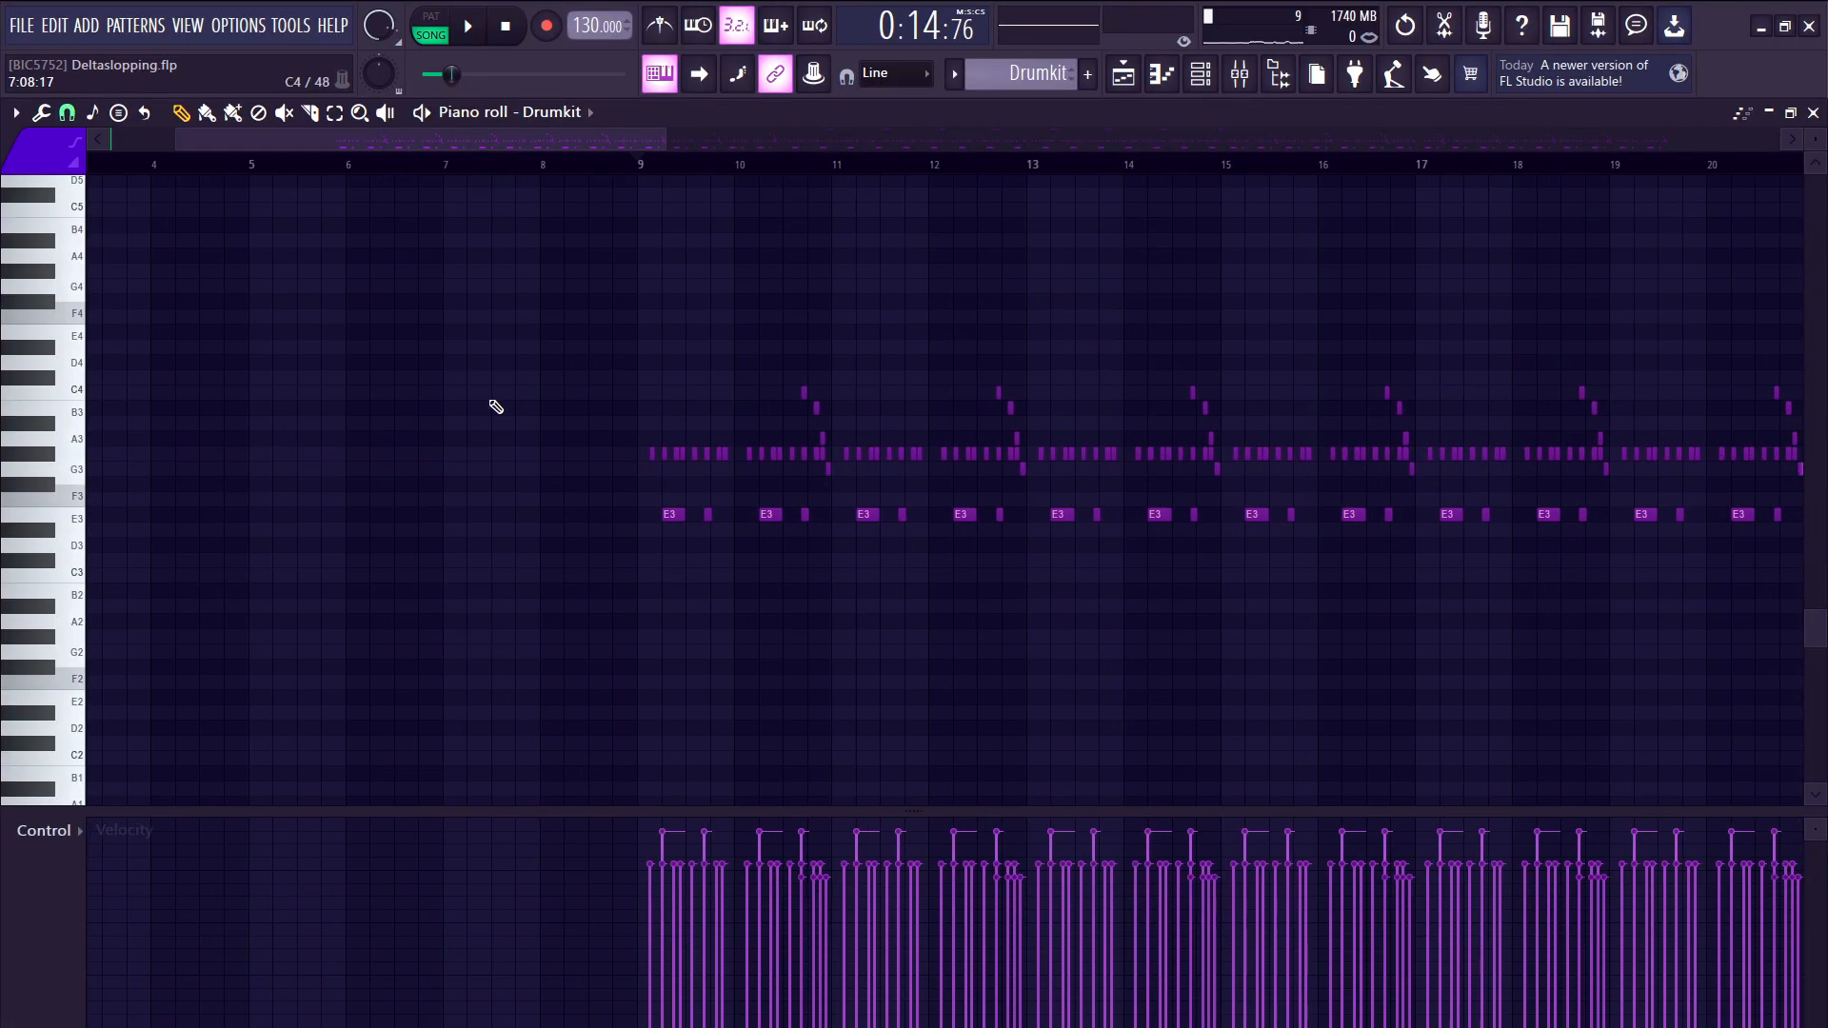
pyautogui.scroll(8, 646, 479)
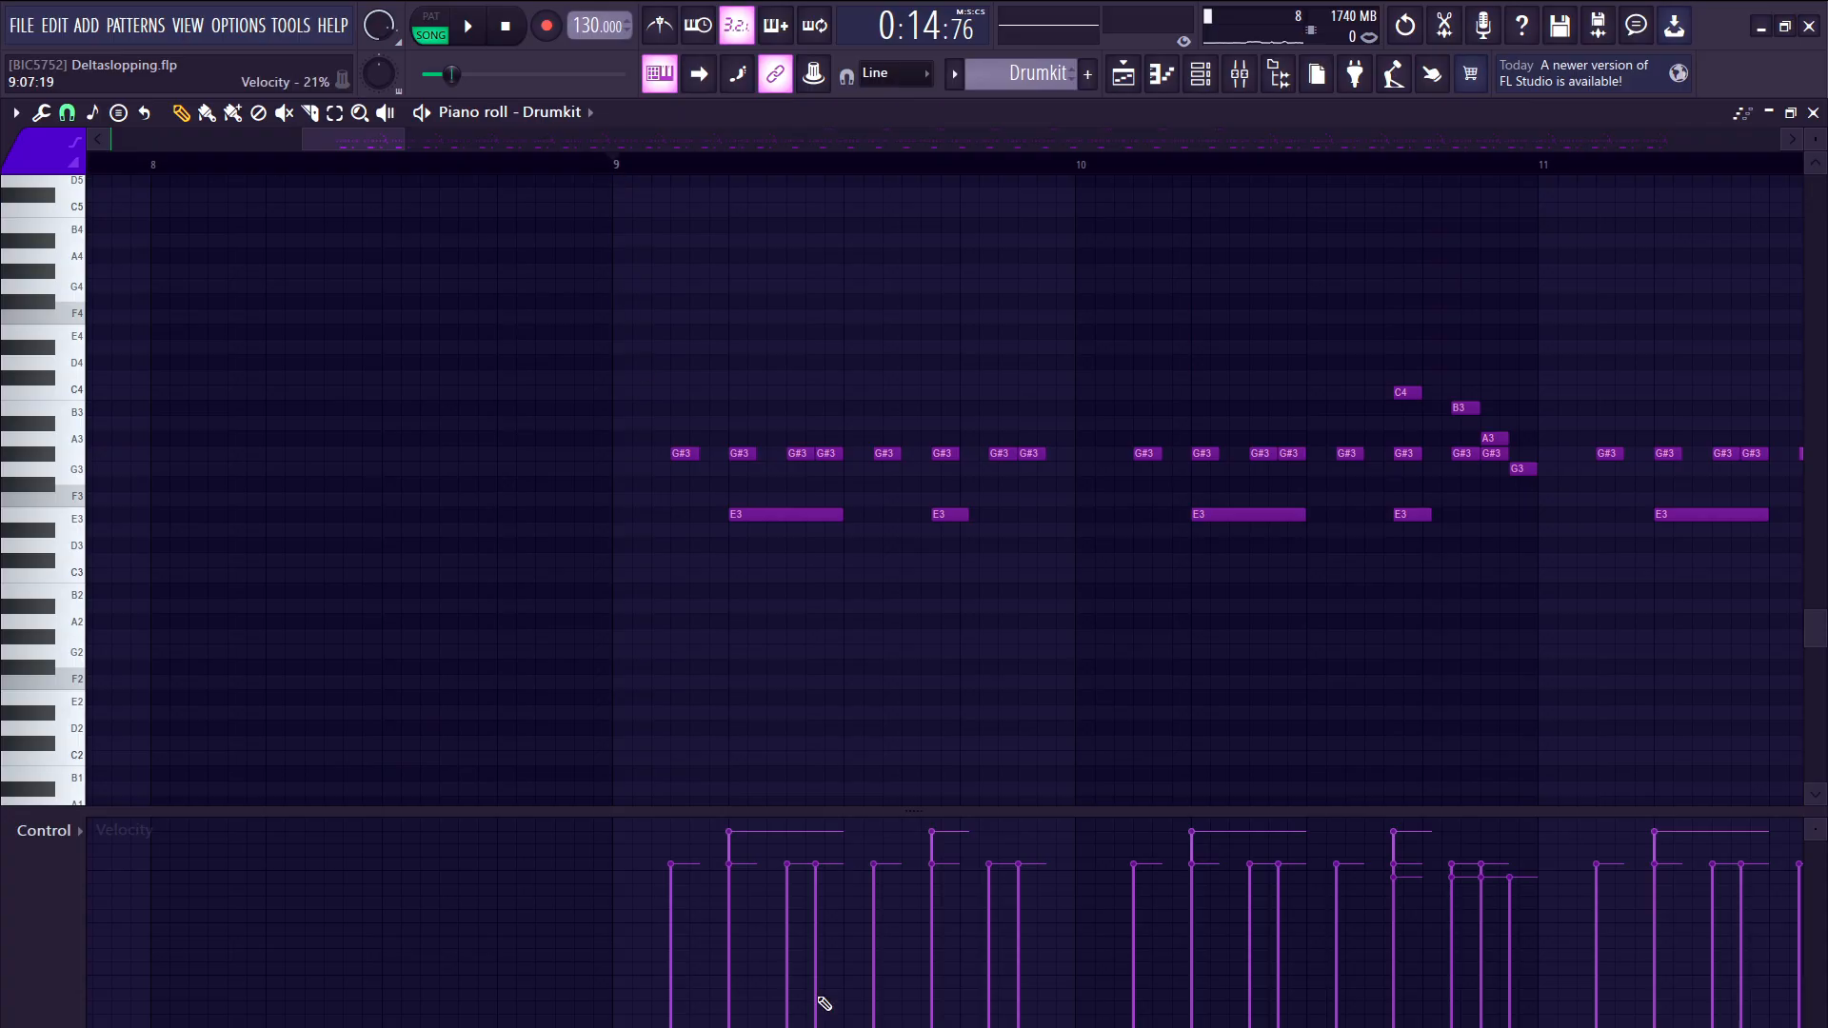
pyautogui.scroll(1, 861, 643)
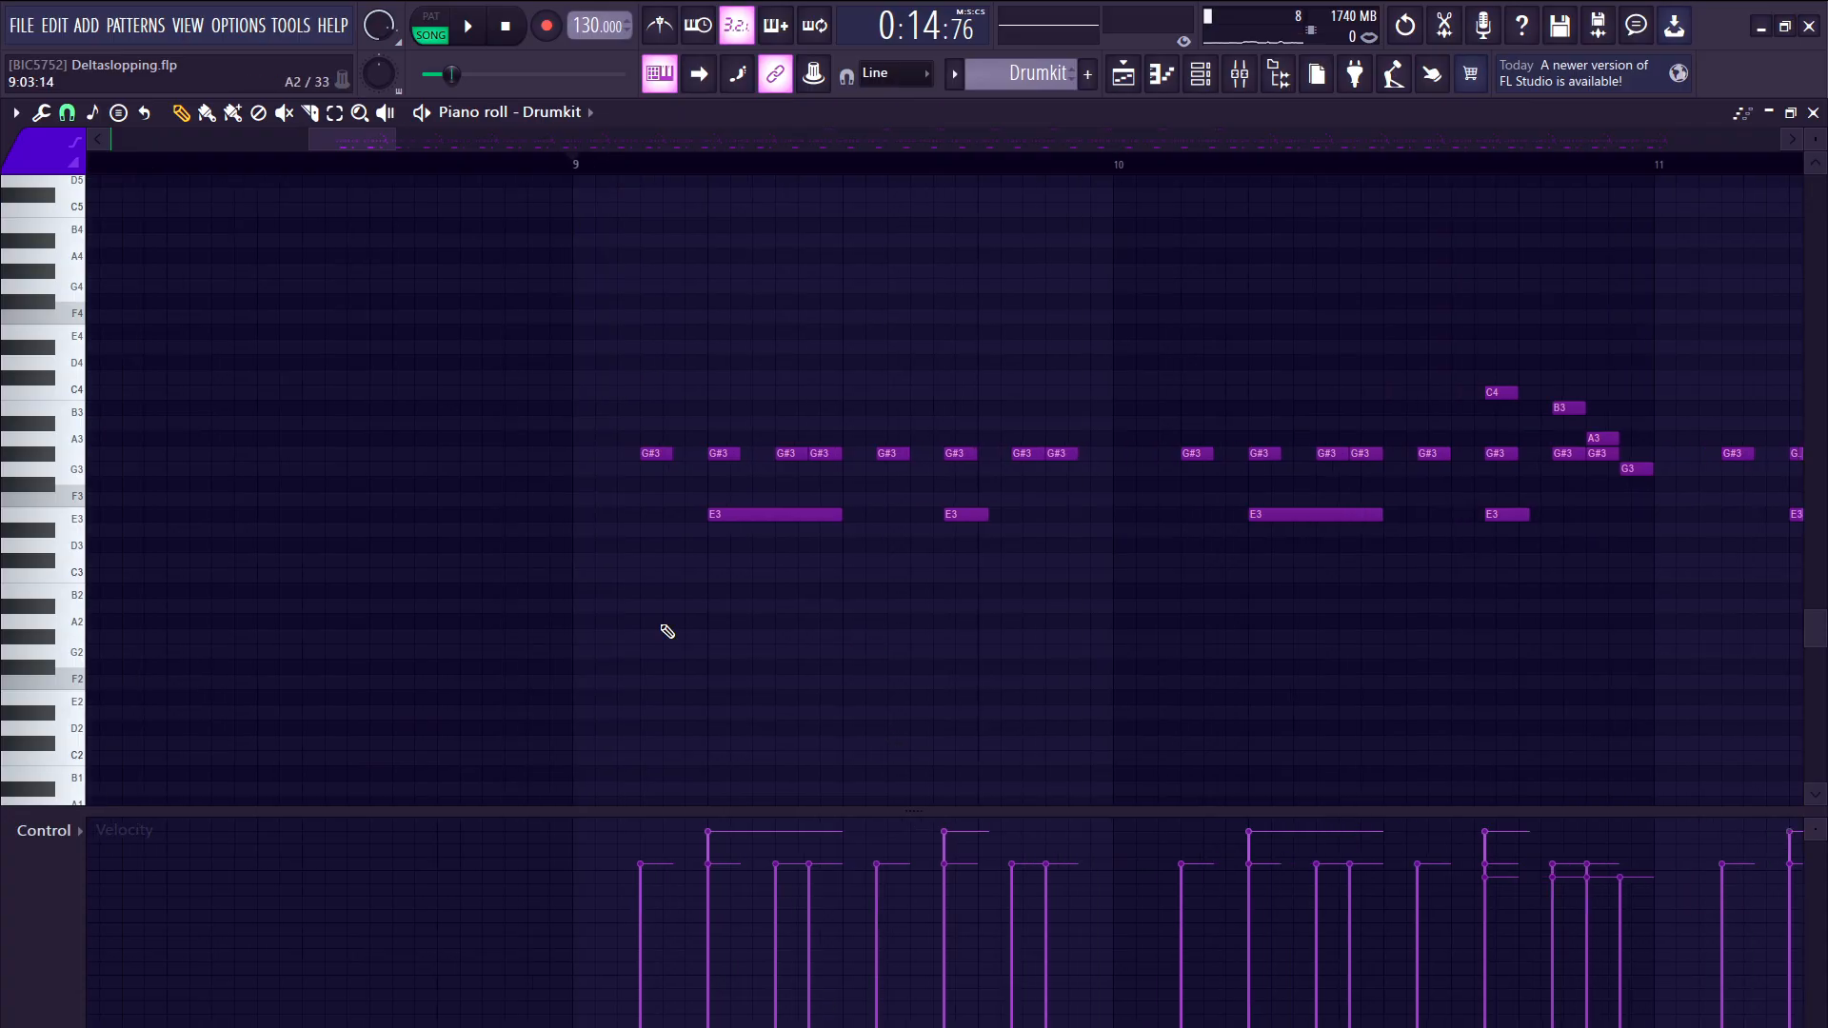
pyautogui.scroll(-2, 686, 535)
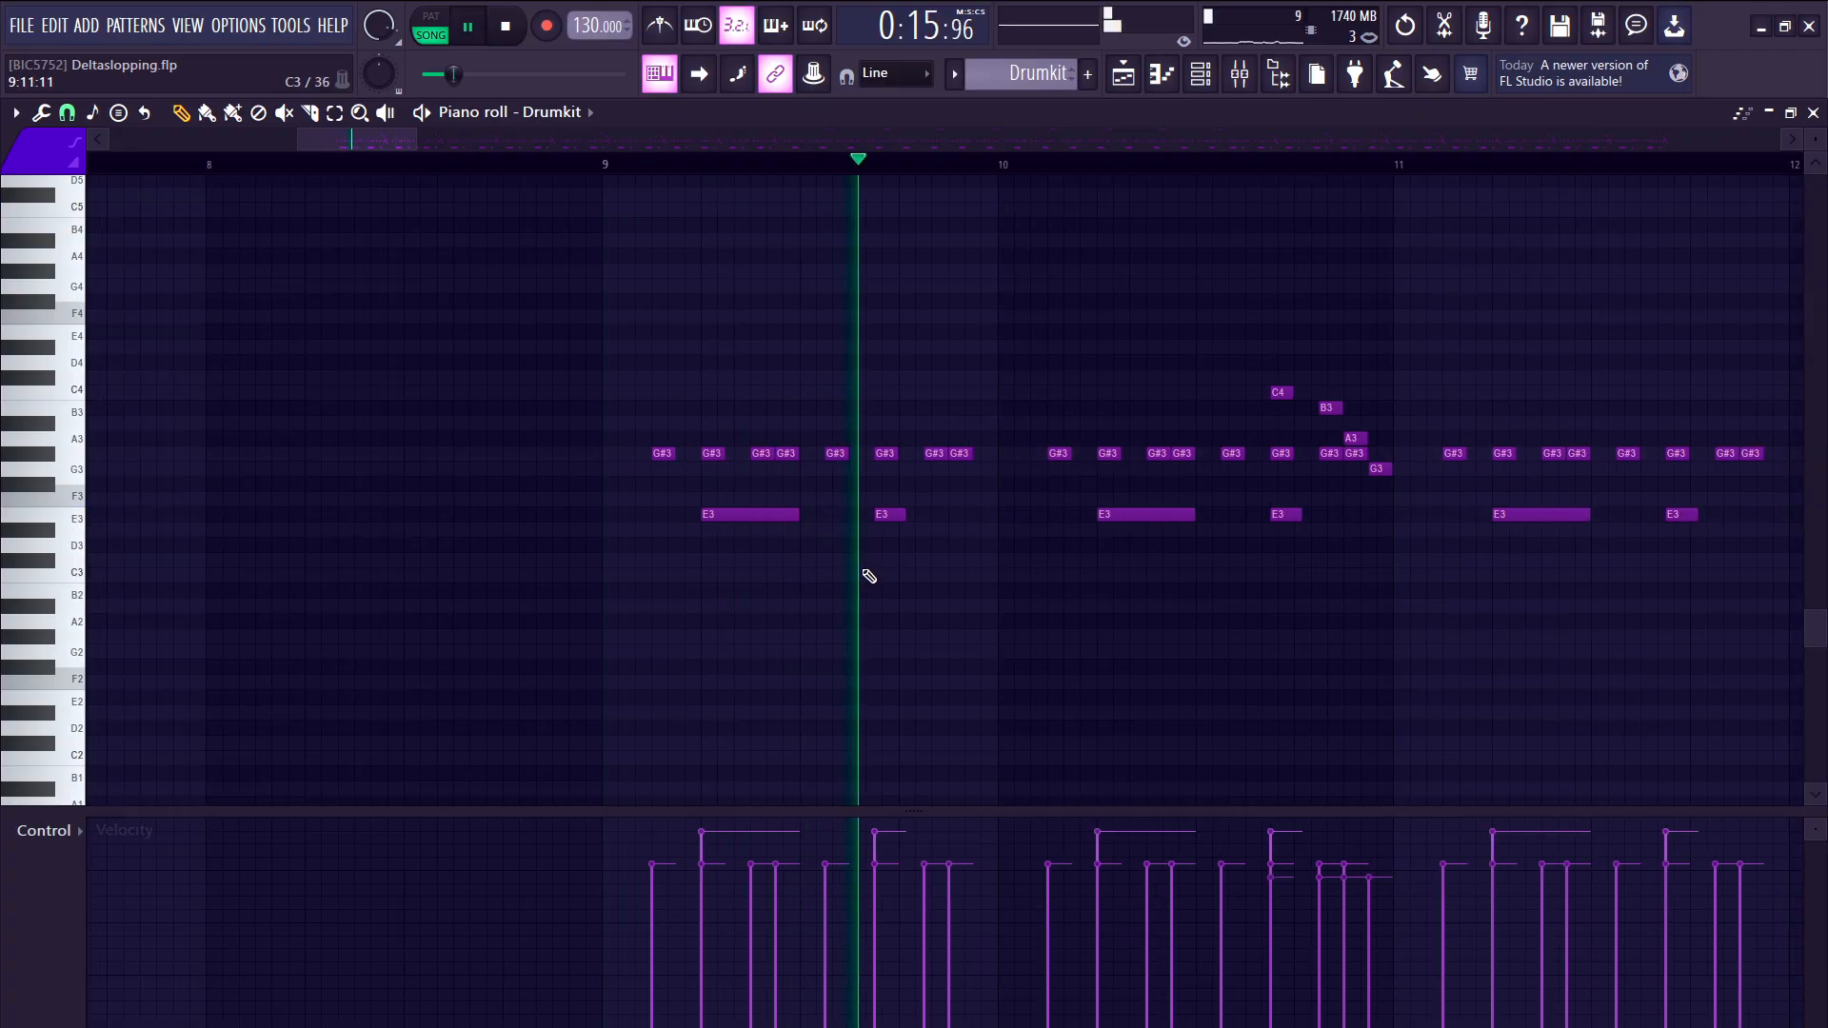
# - Highlight the E3 notes and the G#3 notes of the Drumkit in bars 9 and 10 while playing from bar 9
pyautogui.moveTo(1020, 510); pyautogui.dragTo(1306, 535)
pyautogui.press('space')
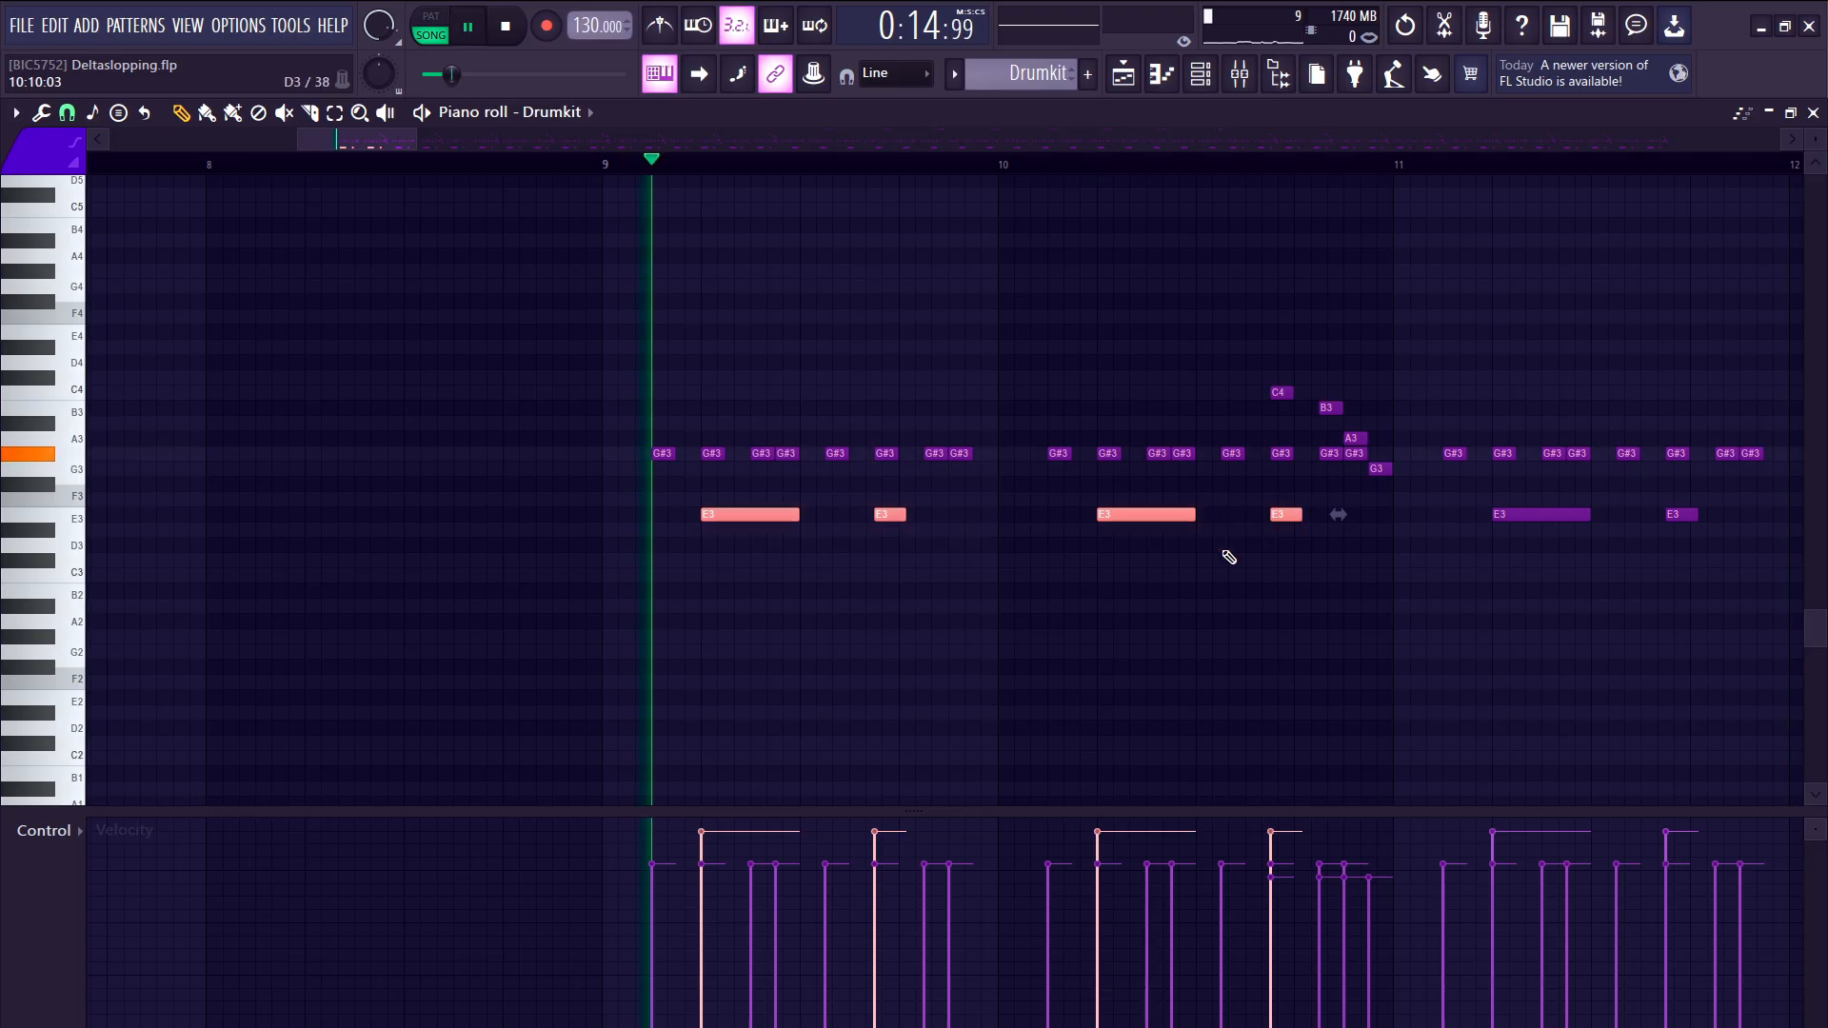
pyautogui.moveTo(646, 460); pyautogui.dragTo(1368, 460)
pyautogui.scroll(2, 1500, 453)
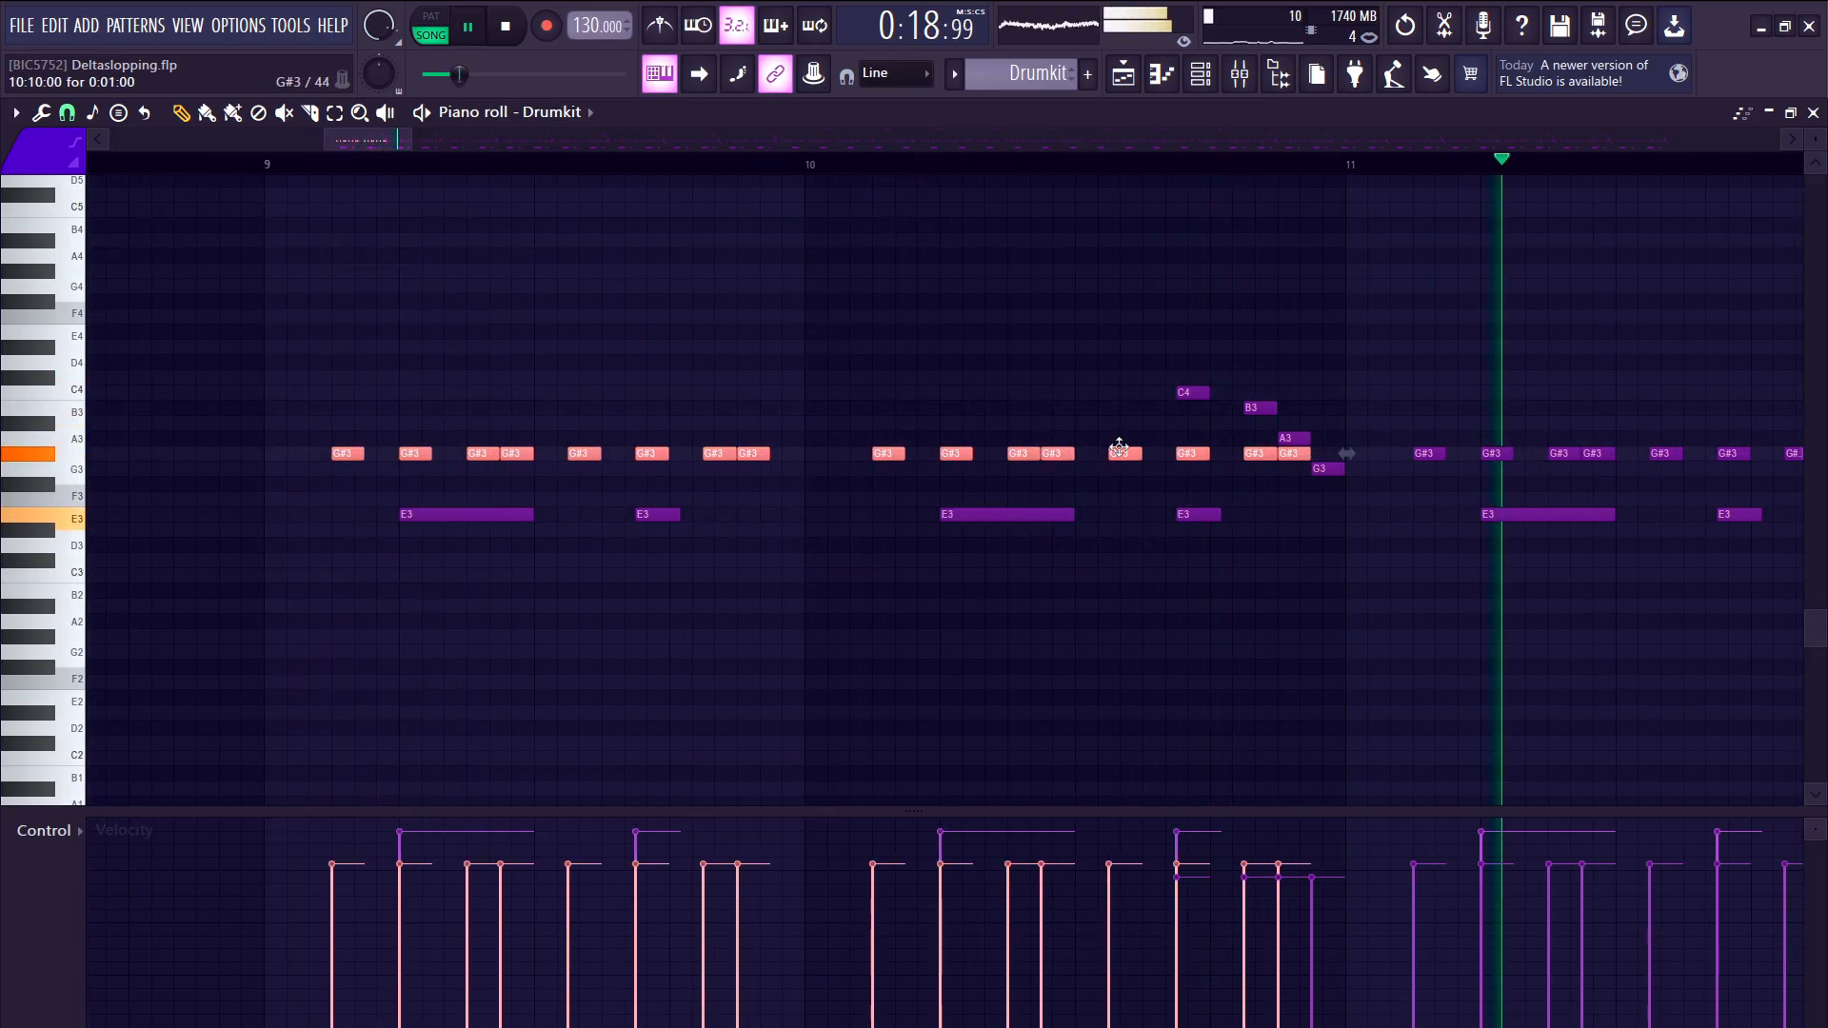
pyautogui.press('space')
# - Select the descending C4, B3, A3 and G3 fill at the end of bar 10 and play it from bar 9
pyautogui.moveTo(1159, 387); pyautogui.dragTo(1314, 440)
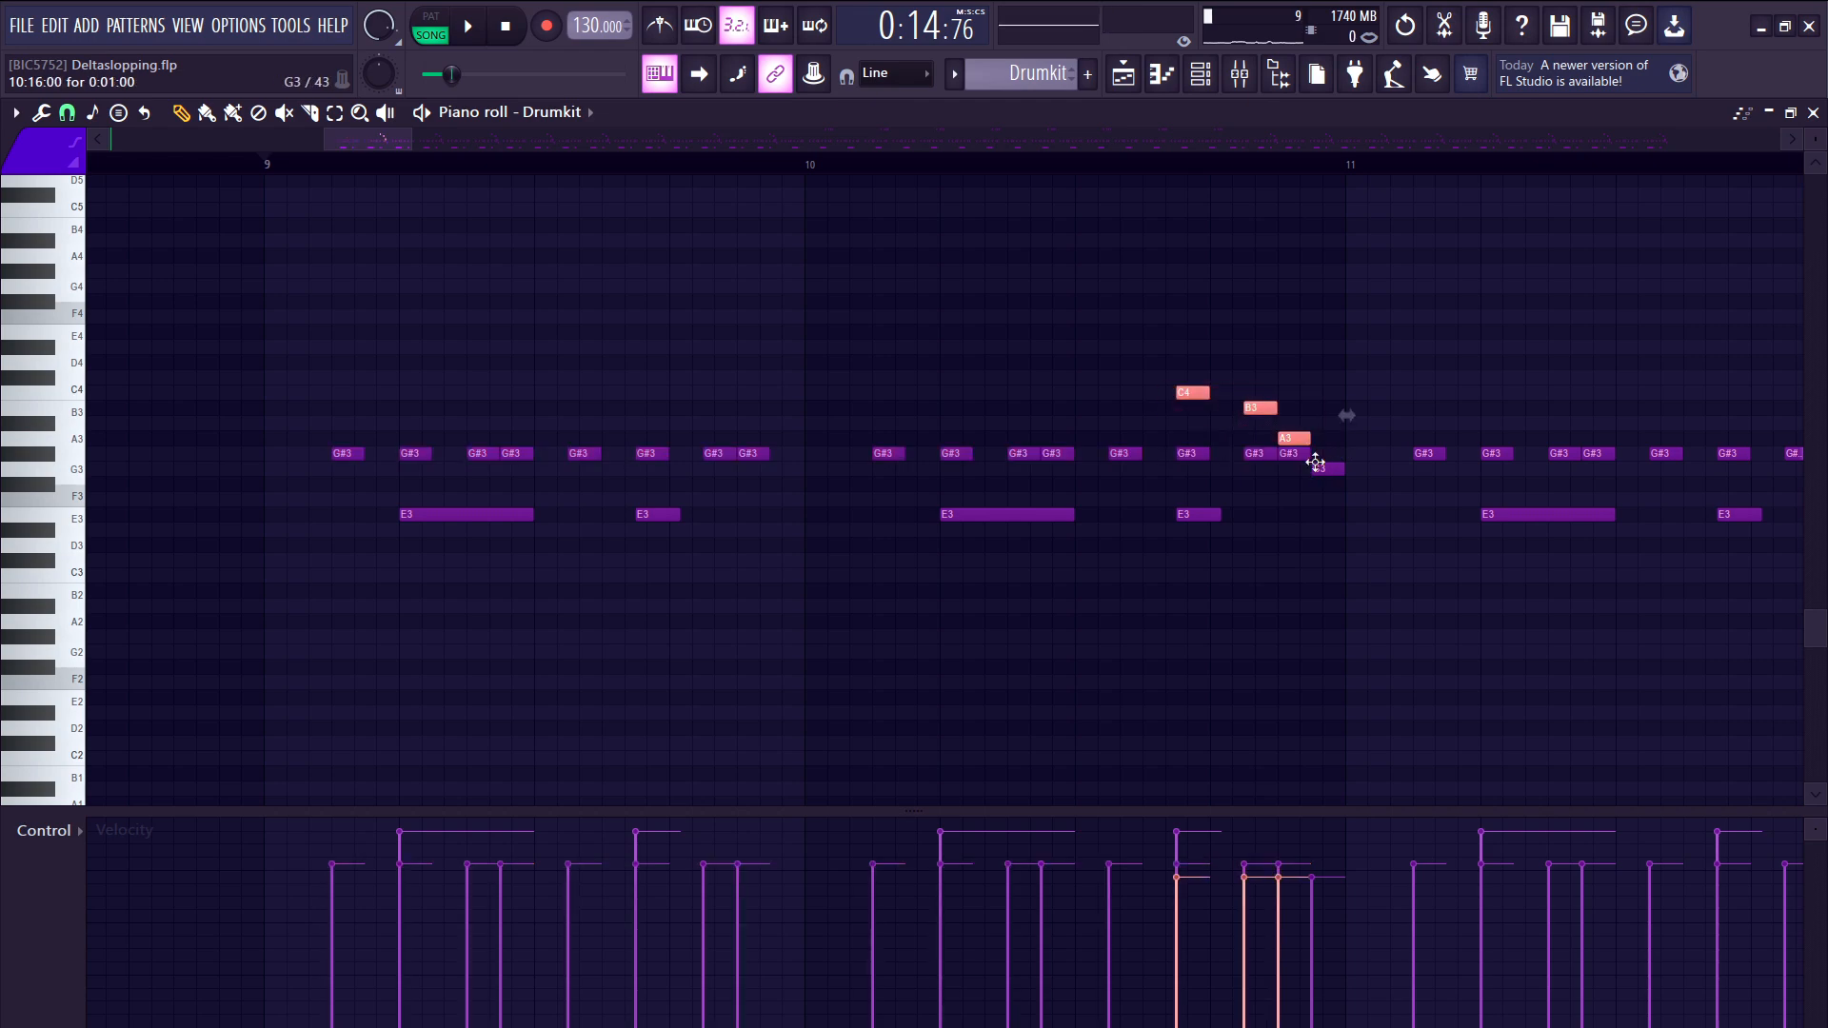
pyautogui.press('space')
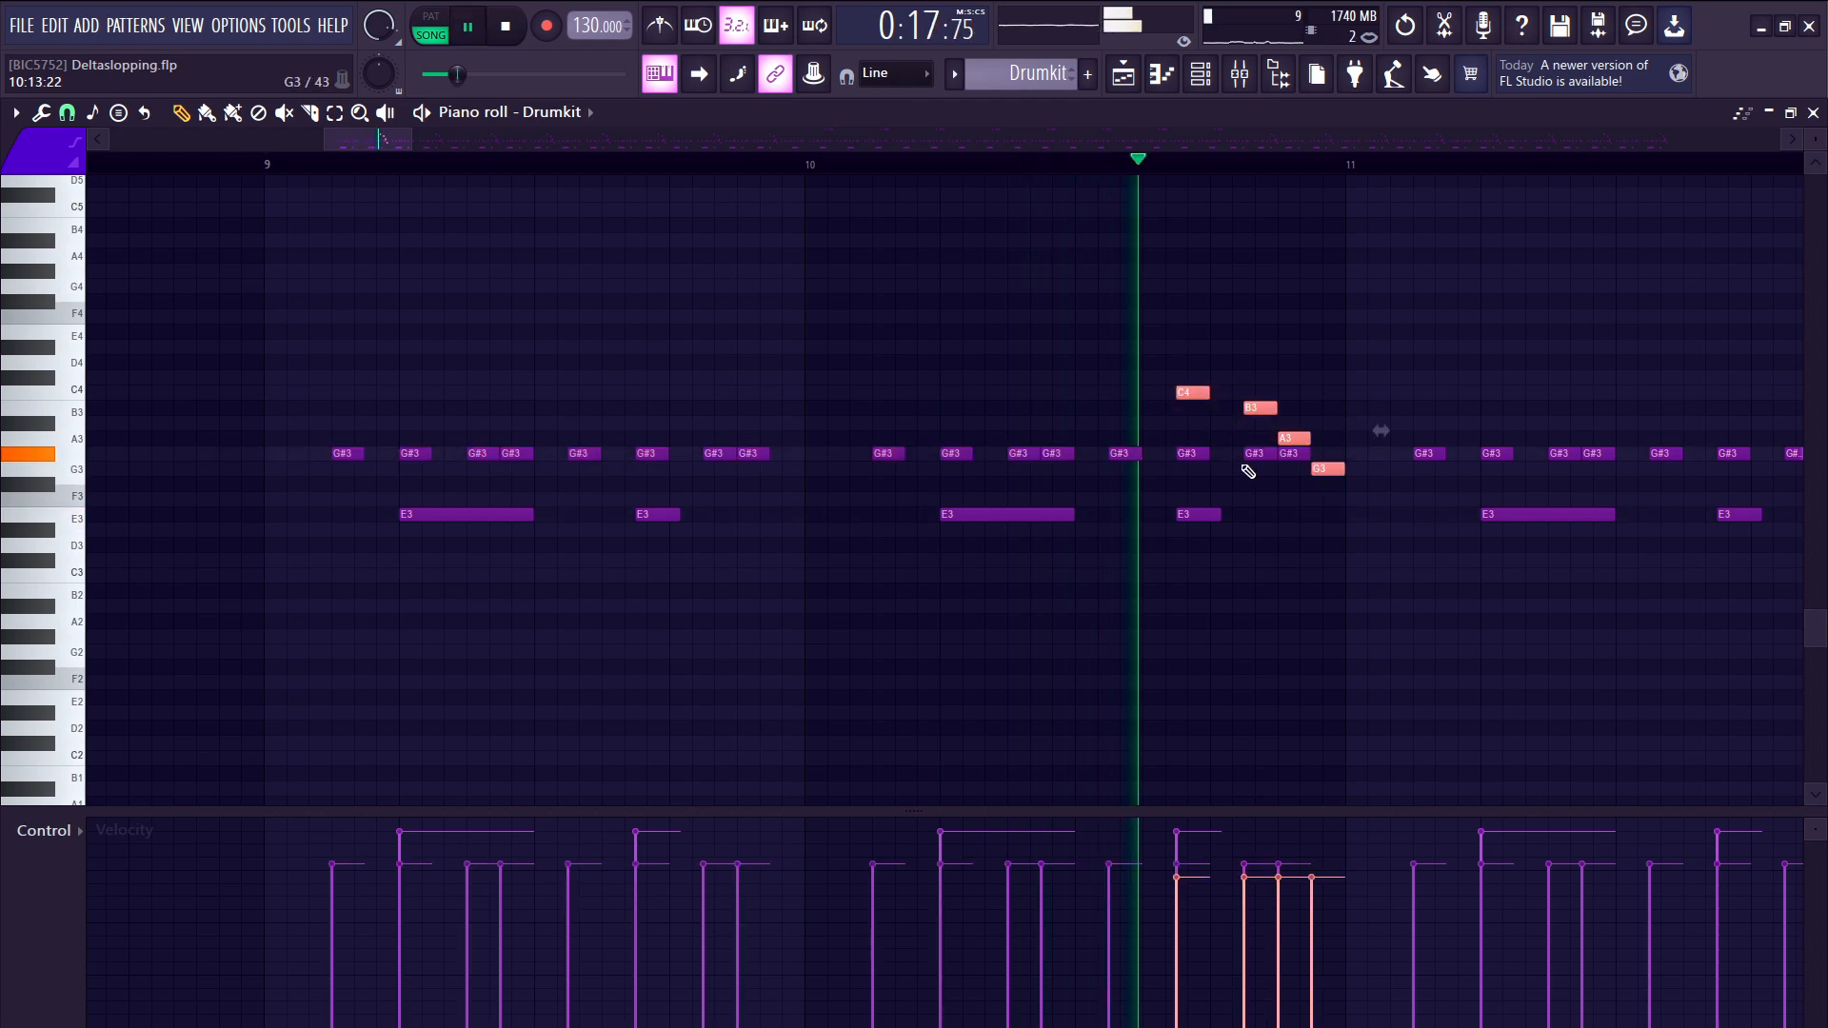
pyautogui.scroll(-3, 387, 723)
pyautogui.scroll(-3, 429, 653)
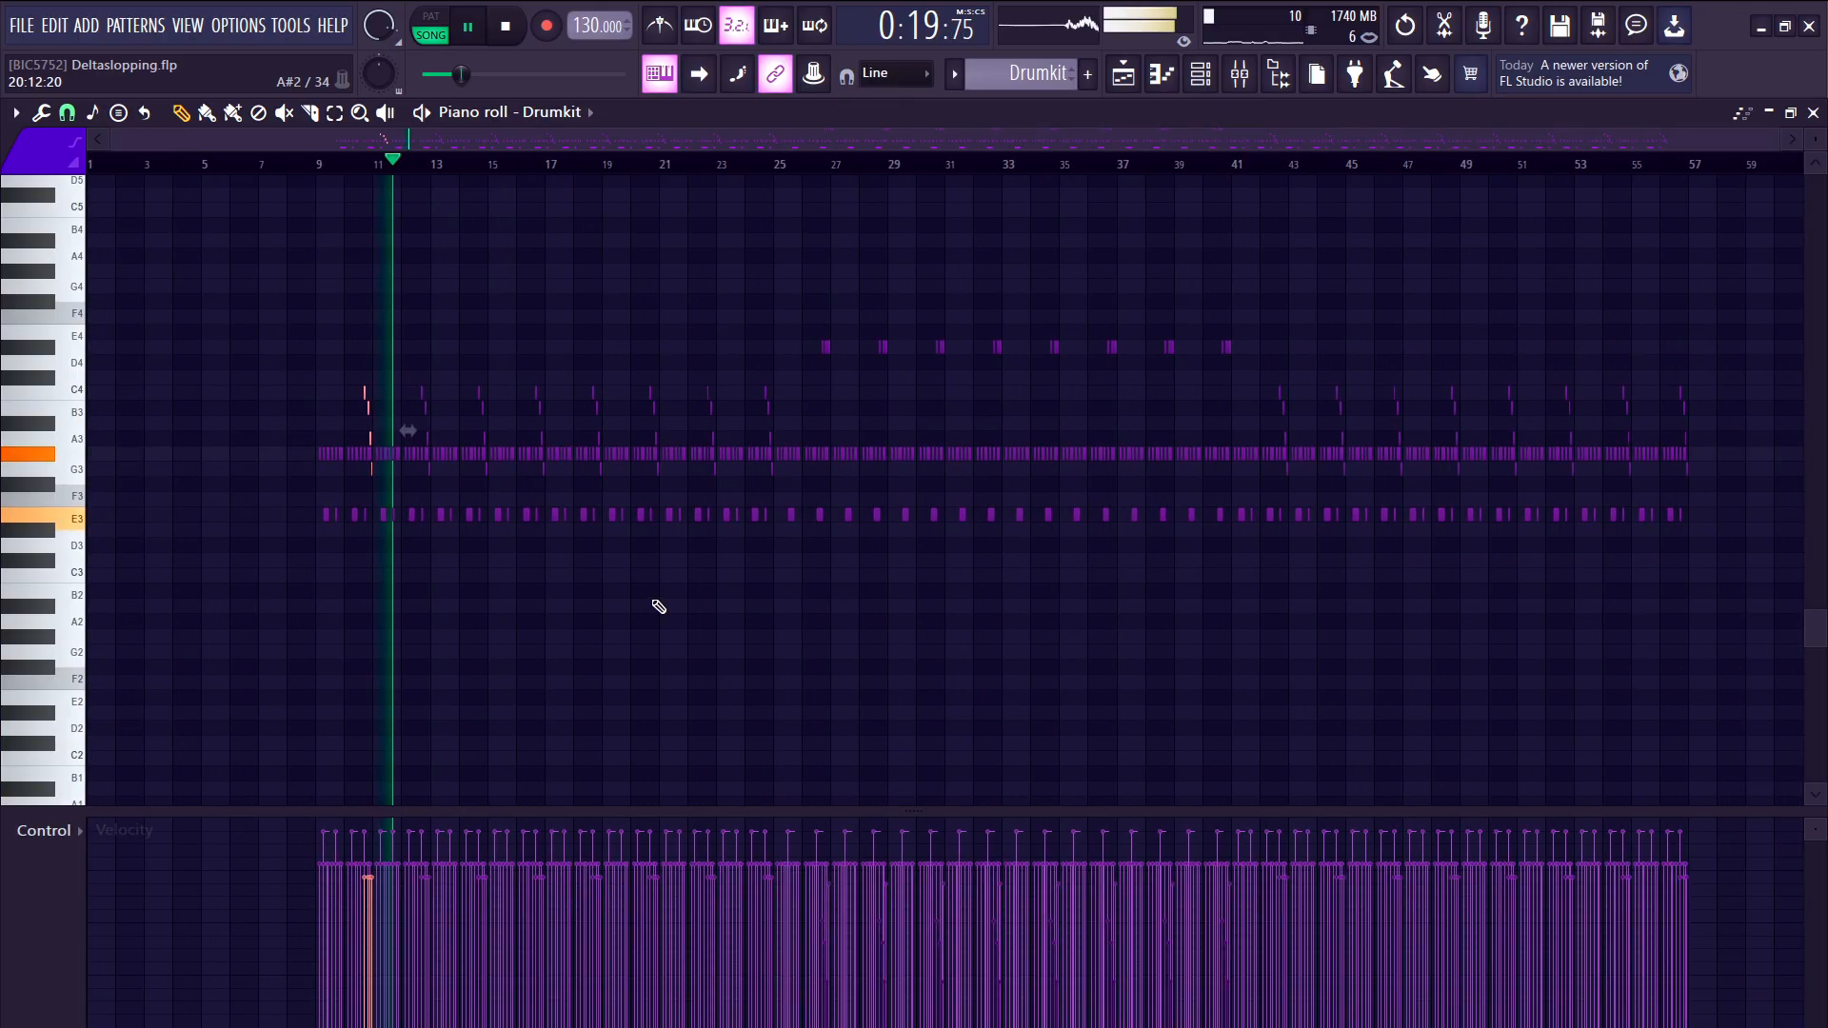
# - Return to the arrangement, unmute the Kicks track, open its notes in the piano roll and play them from bar 9
pyautogui.click(1120, 74)
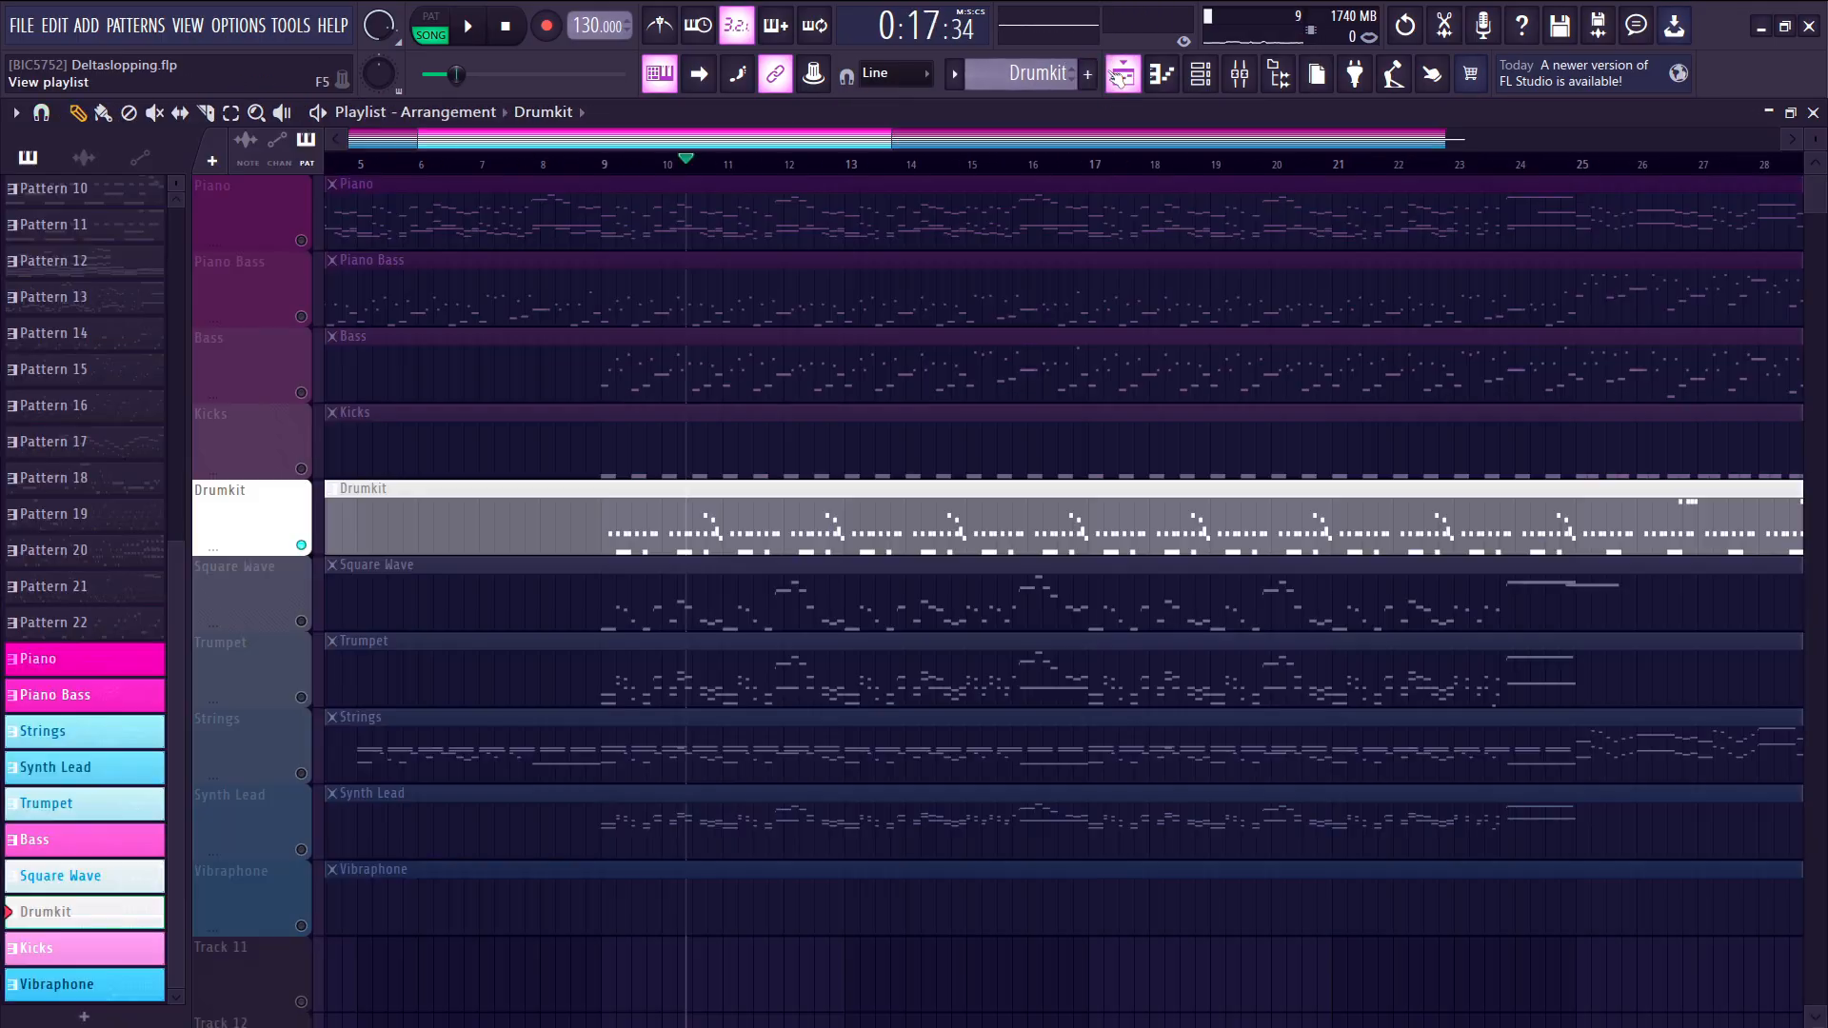
pyautogui.scroll(-1, 471, 376)
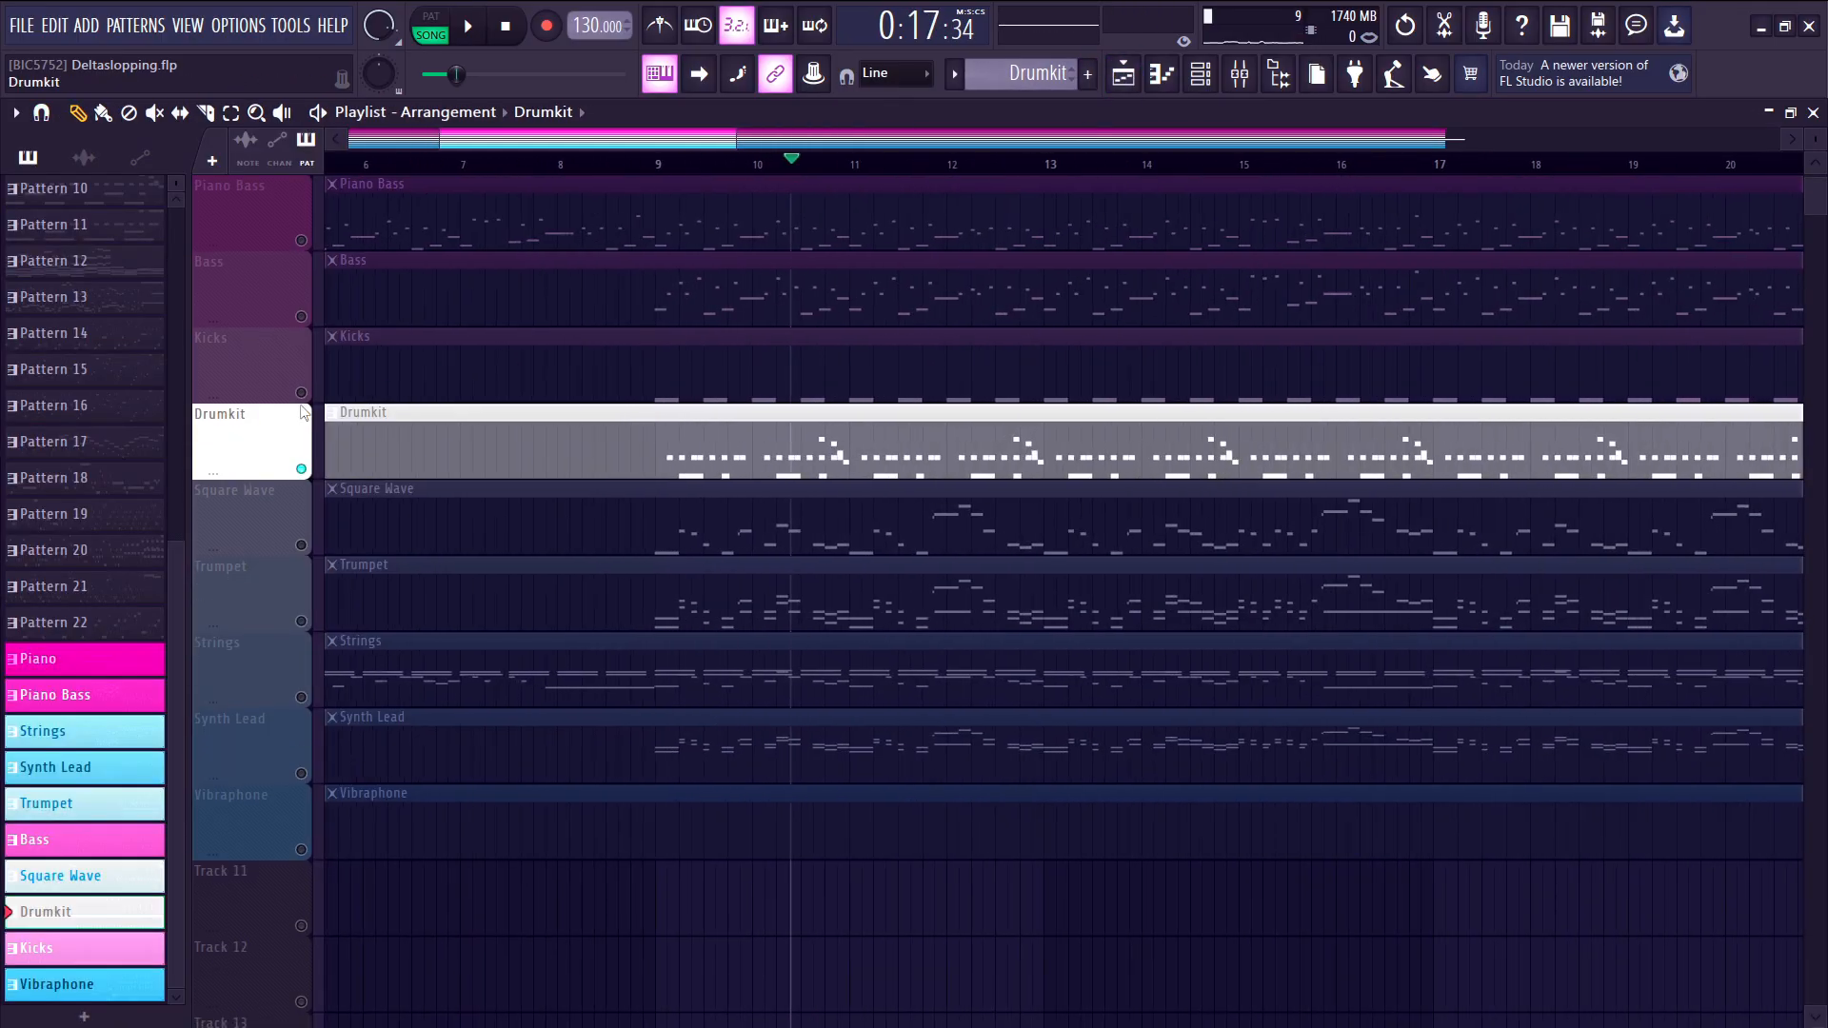
pyautogui.click(302, 394)
pyautogui.doubleClick(683, 354)
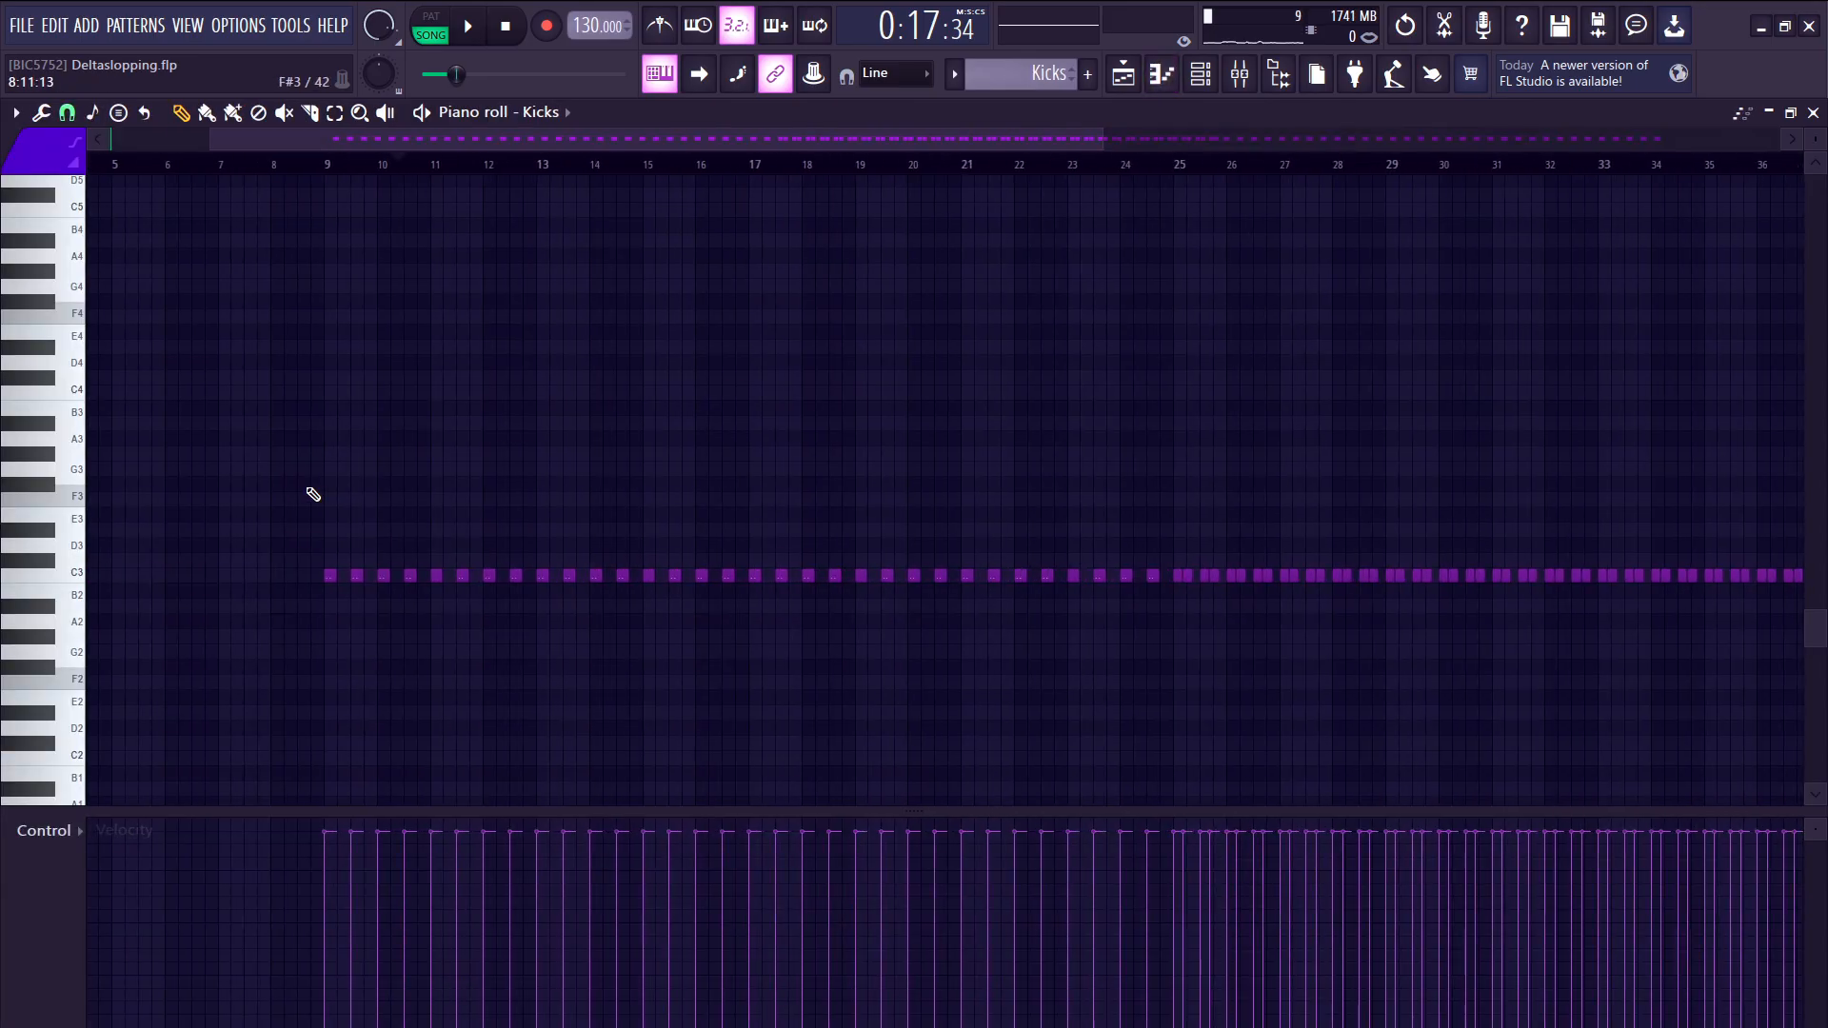
pyautogui.click(372, 167)
pyautogui.press('space')
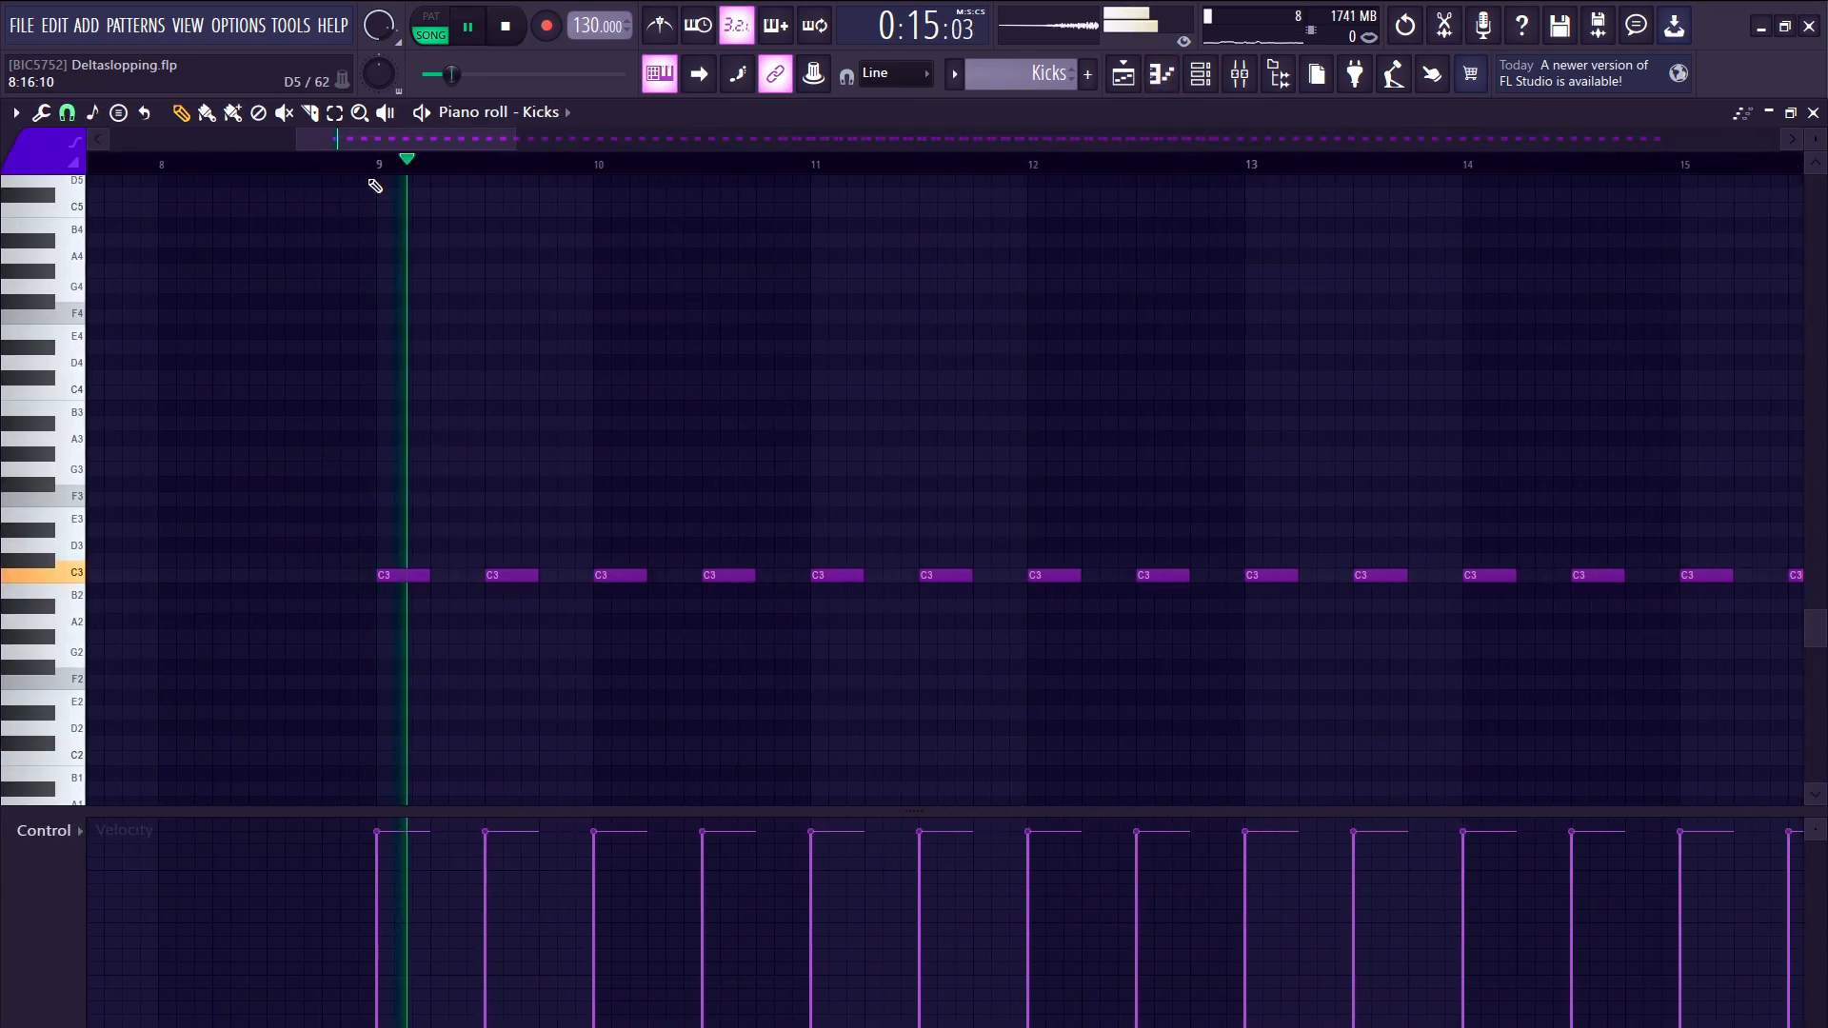
# - Highlight the C3 notes of the Kicks part from bar 9 to the start of bar 11 during playback, then clear the selection and stop
pyautogui.scroll(2, 376, 530)
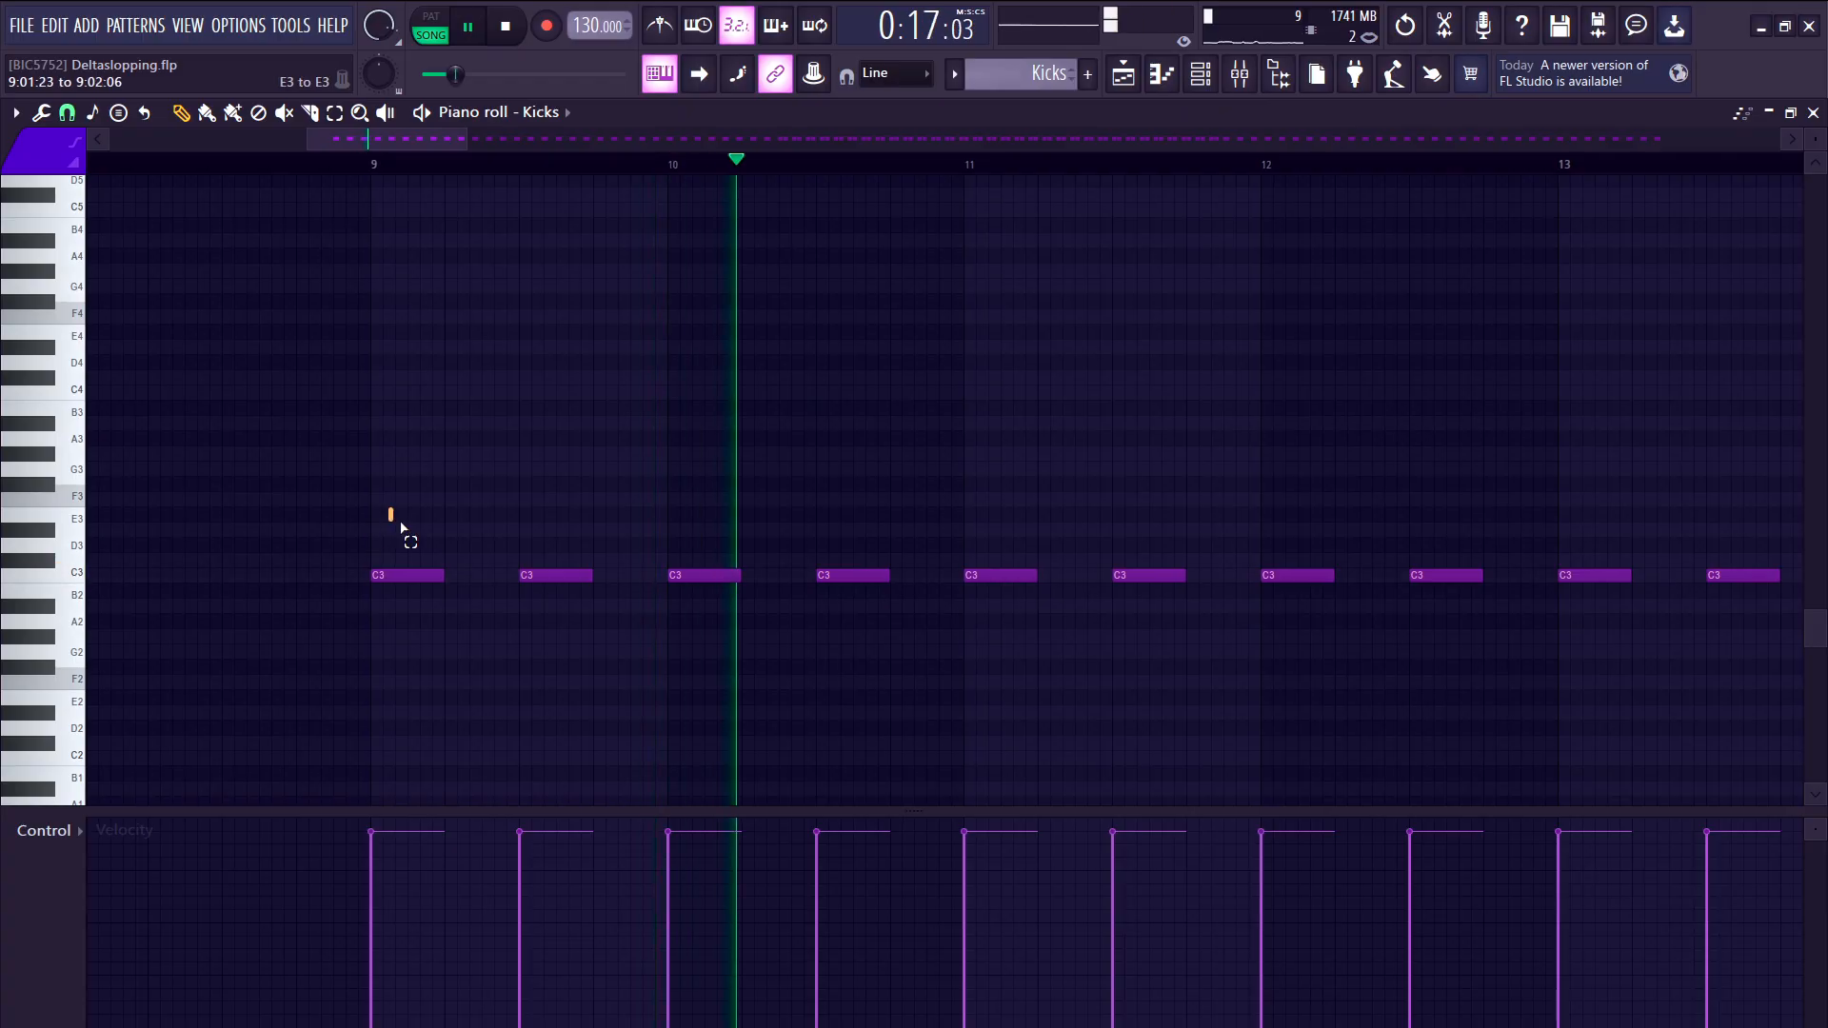
pyautogui.moveTo(389, 514); pyautogui.dragTo(976, 639)
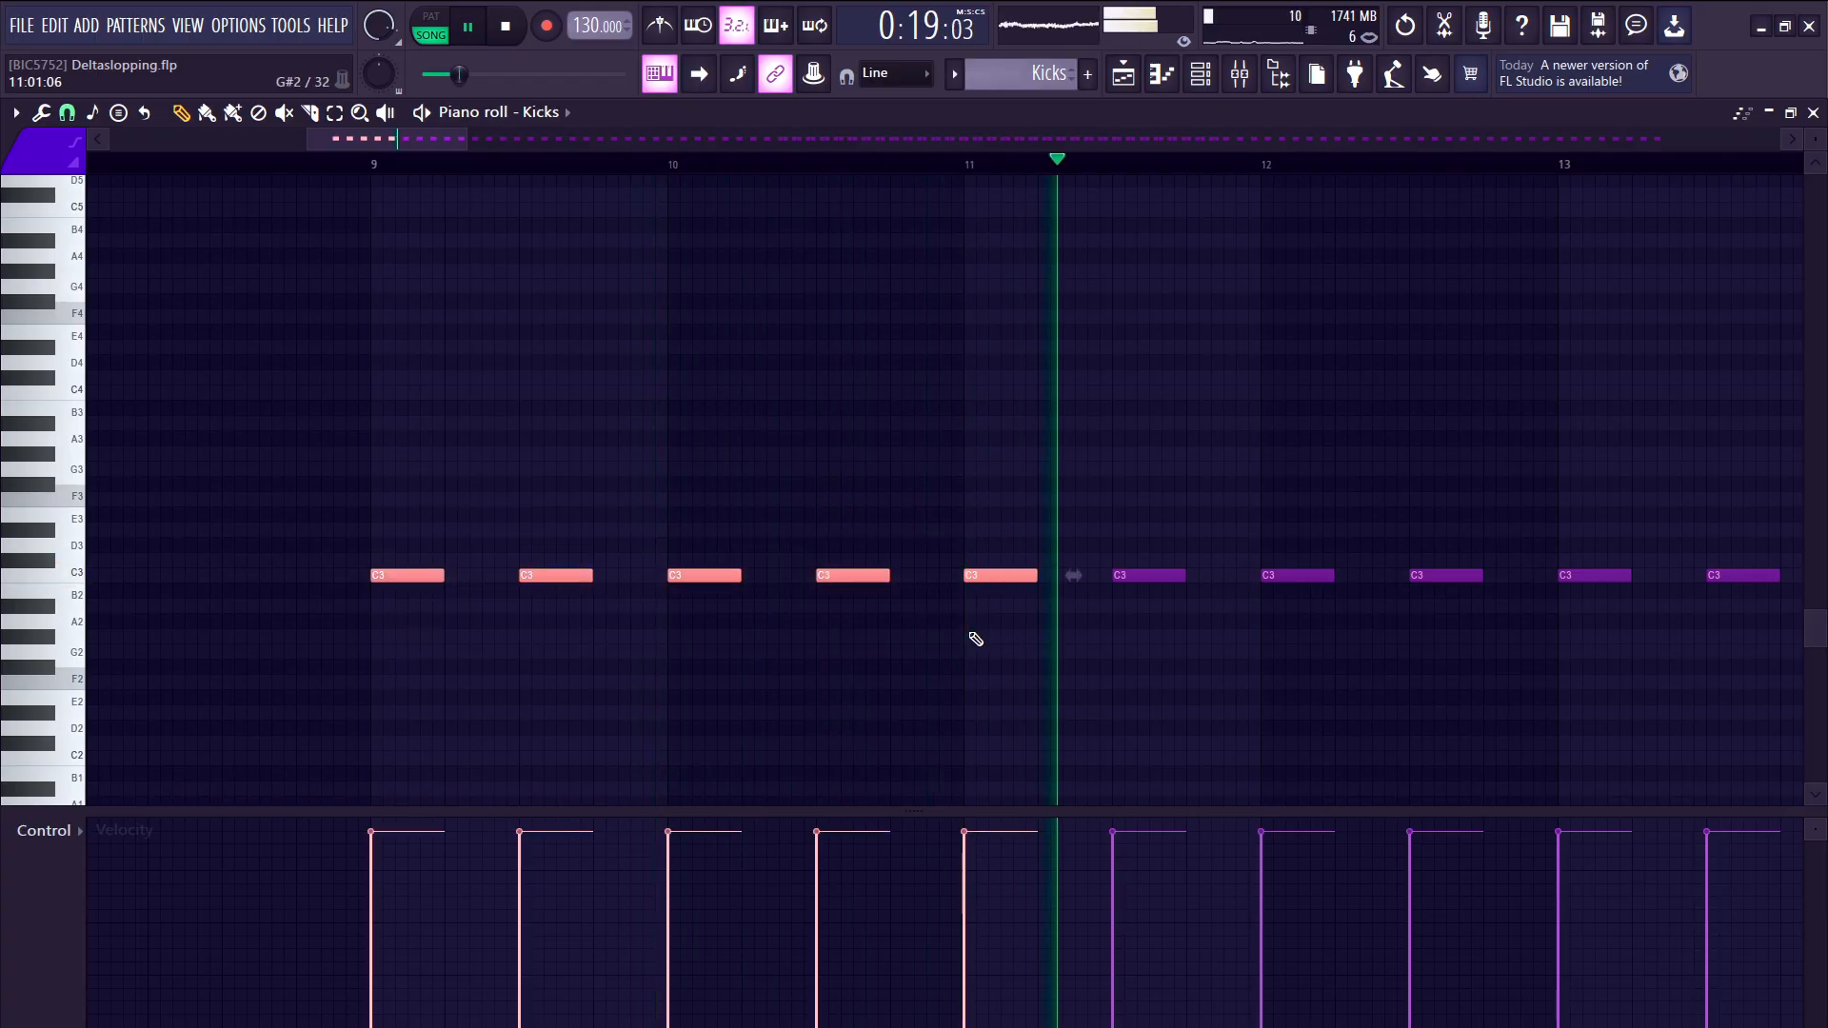
pyautogui.keyDown('ctrl'); pyautogui.click(978, 639); pyautogui.keyUp('ctrl')
pyautogui.press('space')
# - Return to the arrangement and unmute all tracks by soloing and unsoloing the Kicks track
pyautogui.click(1126, 75)
pyautogui.scroll(-5, 1033, 256)
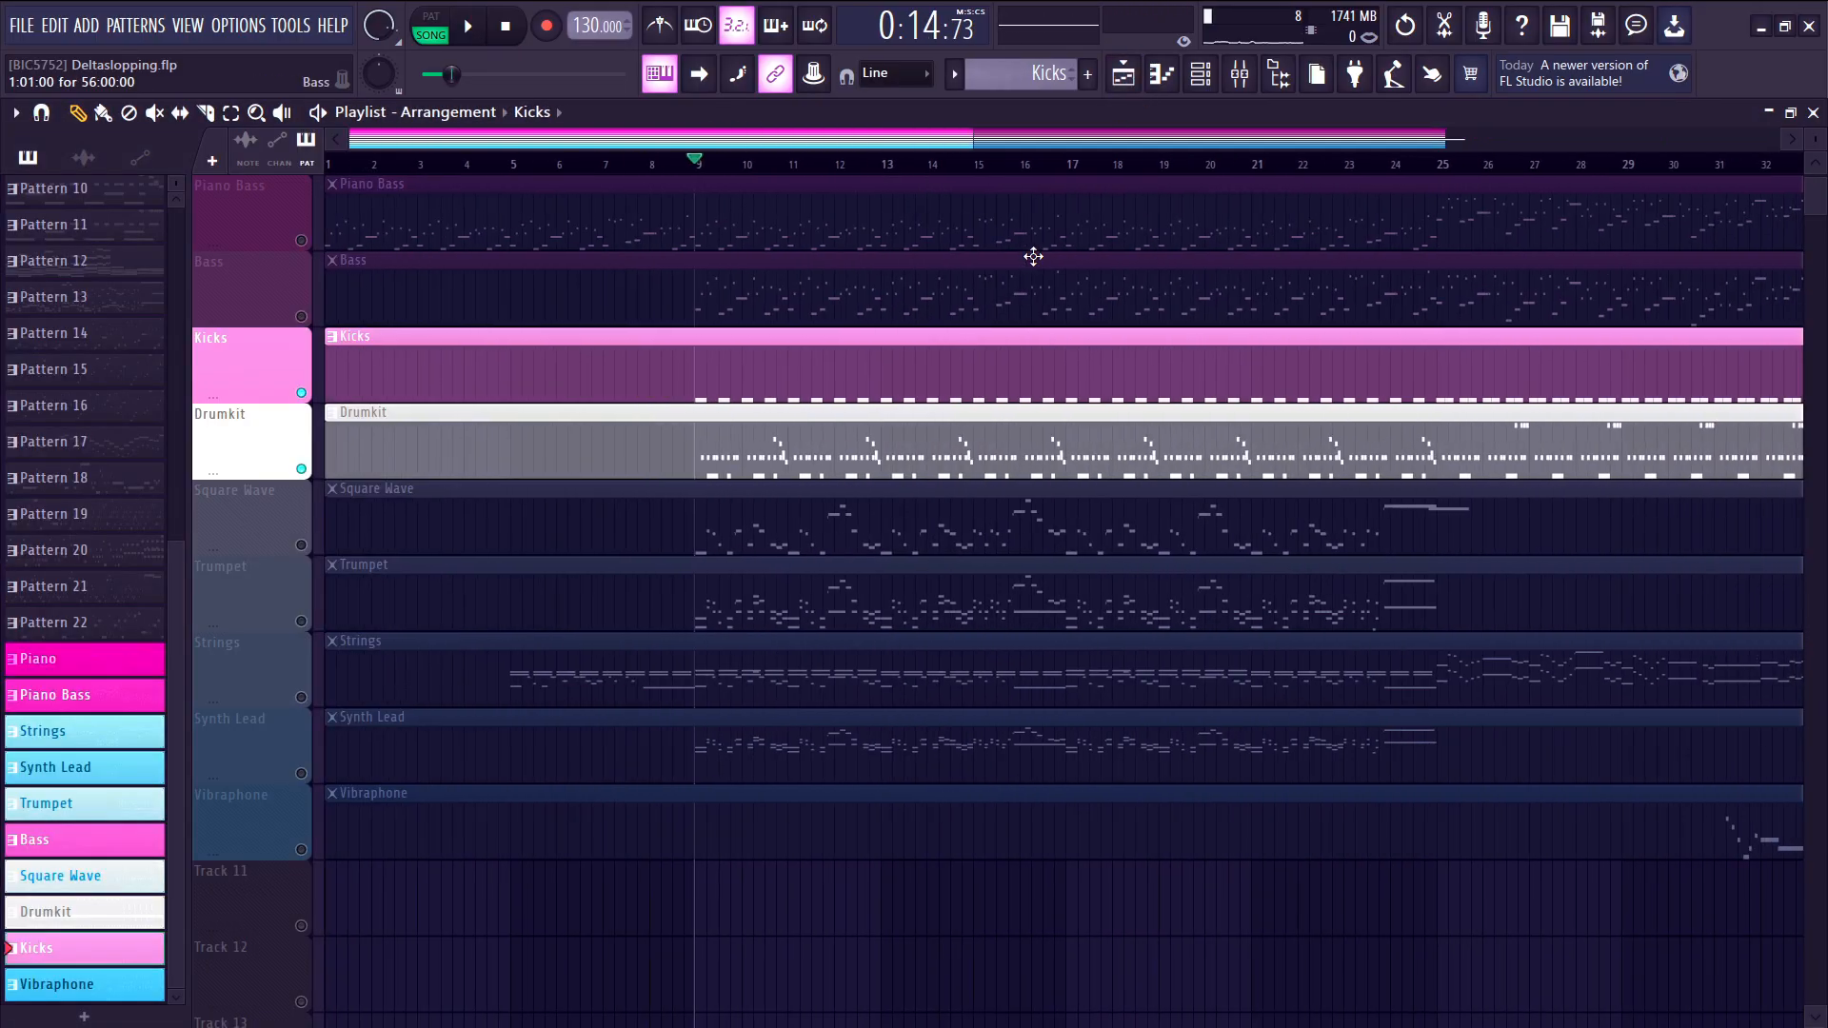
pyautogui.scroll(1, 807, 514)
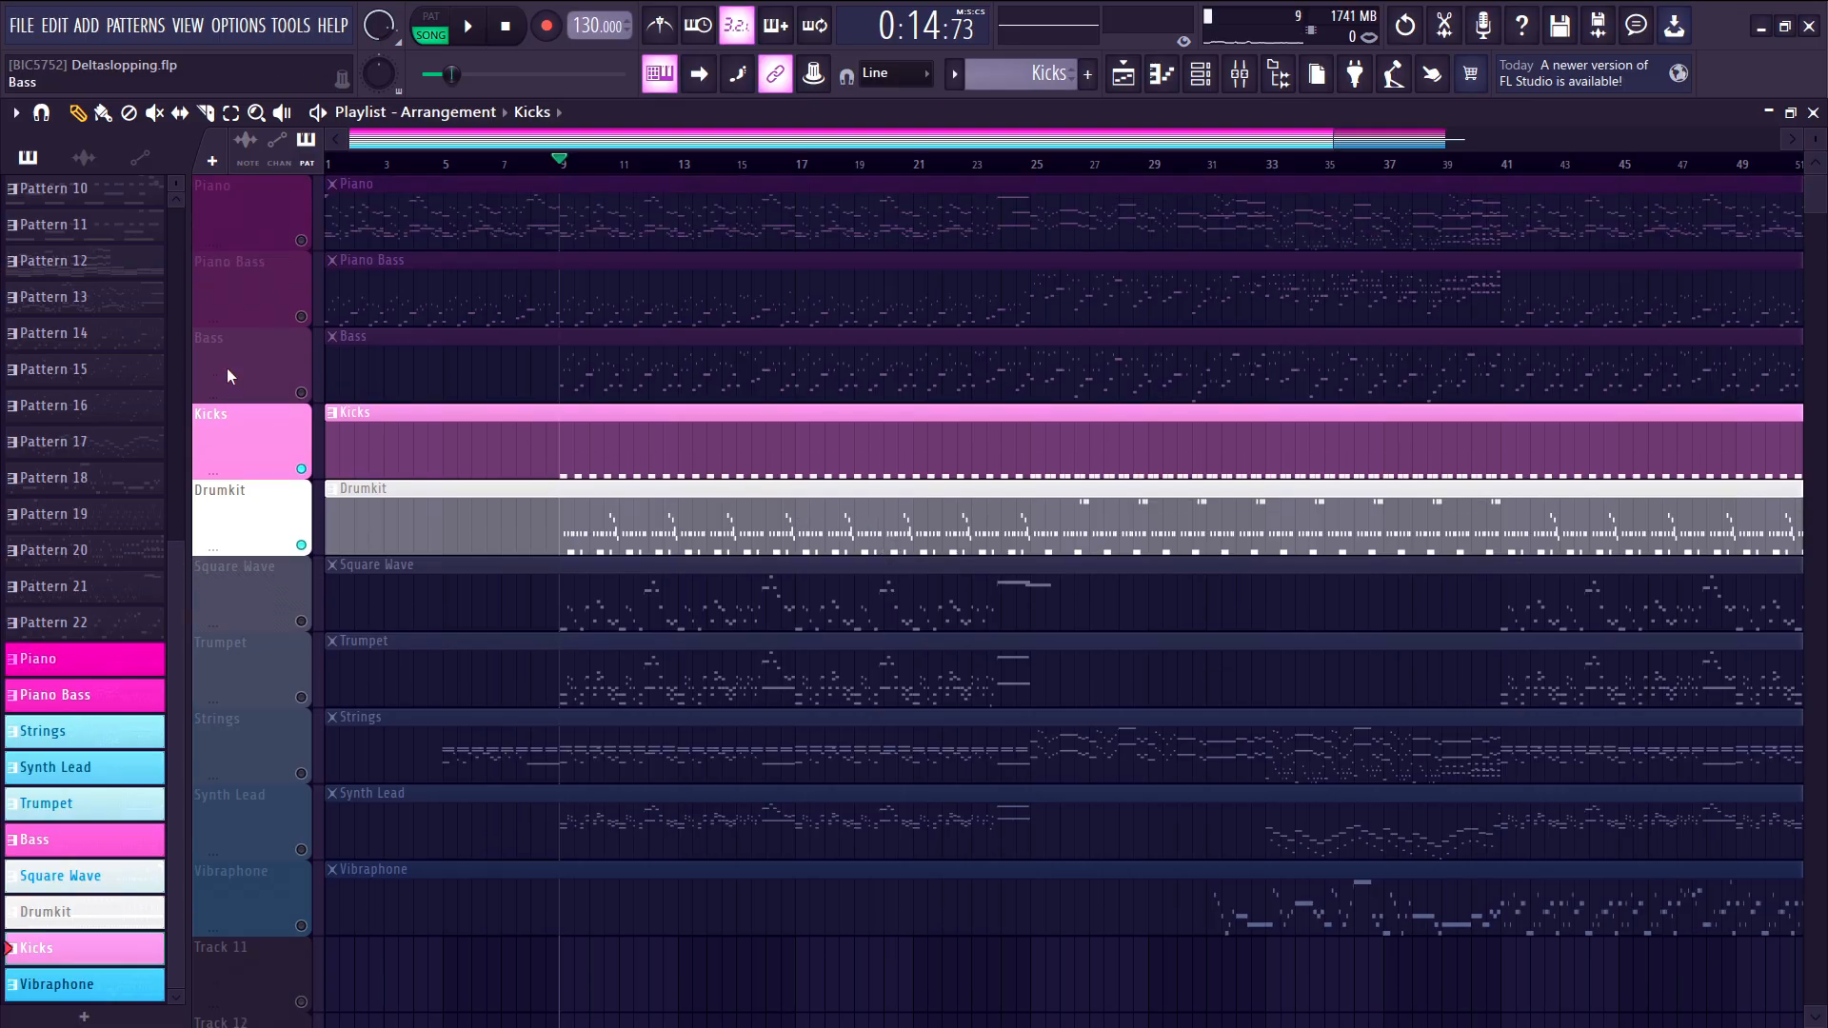
pyautogui.rightClick(303, 474)
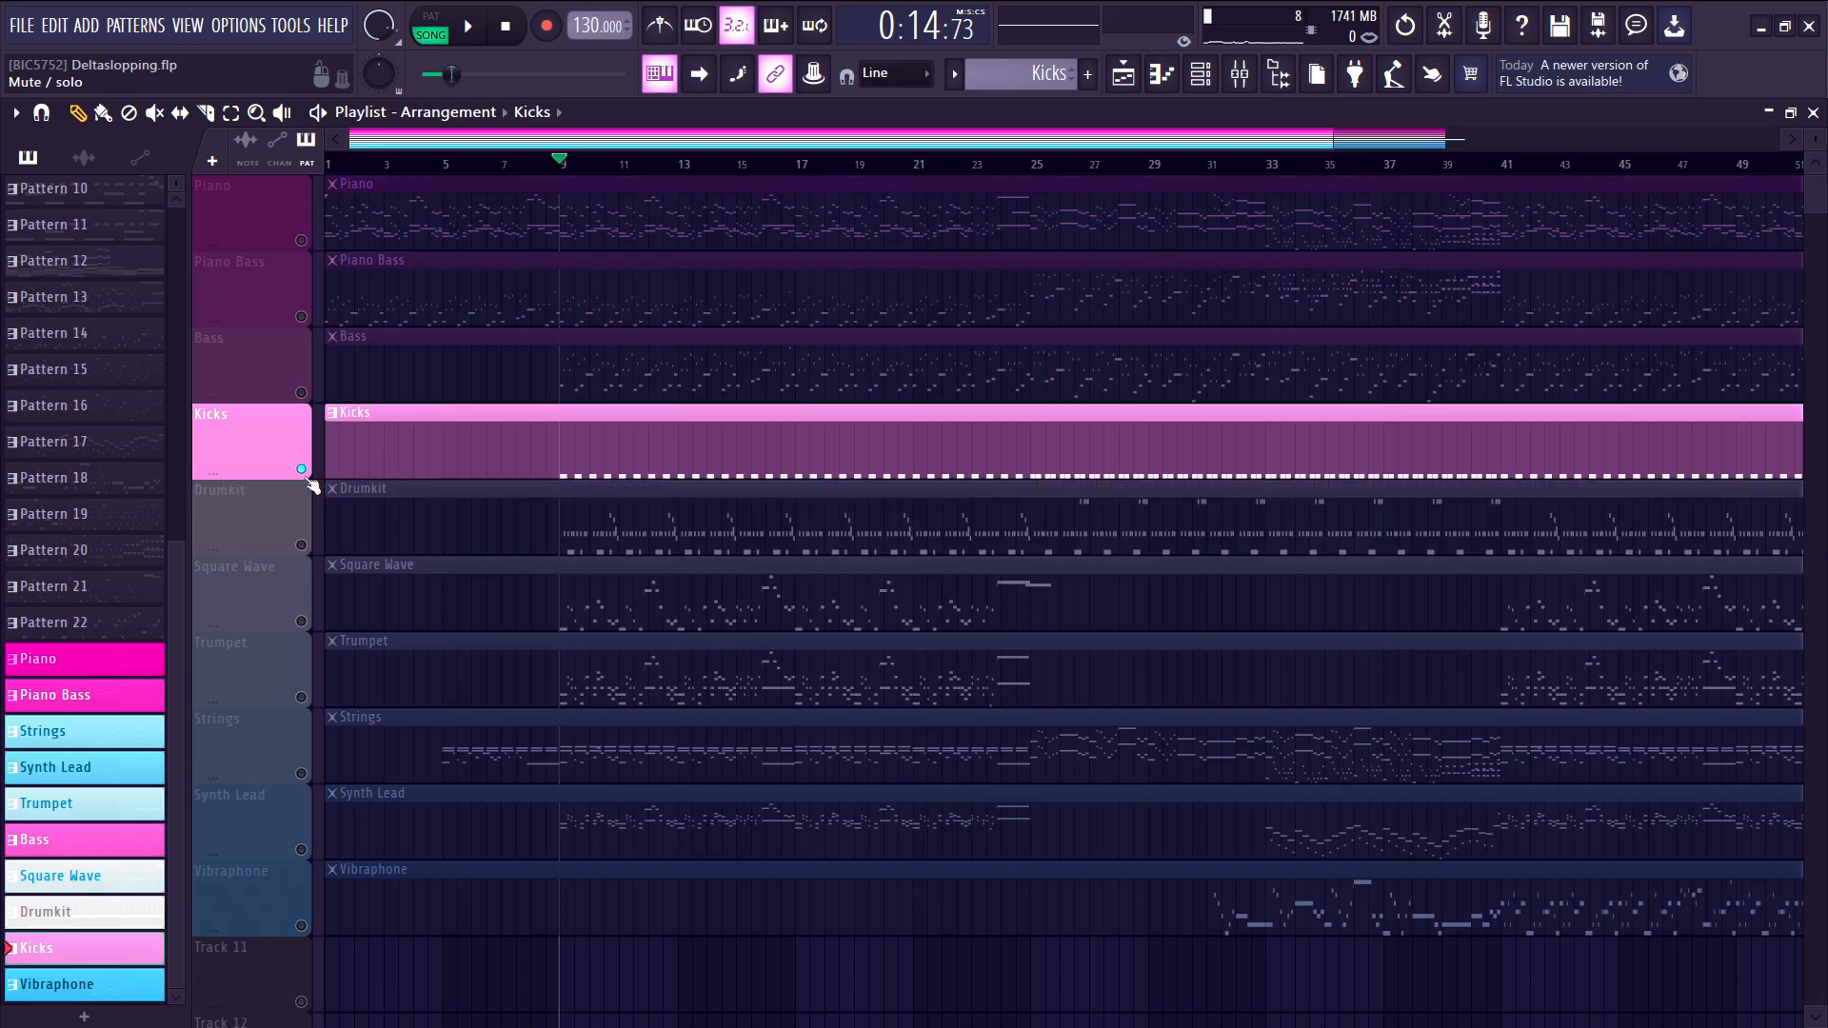
pyautogui.rightClick(302, 473)
# - Play the full arrangement from bar 24 to about bar 32, following the transition into the second section, and stop
pyautogui.scroll(4, 961, 233)
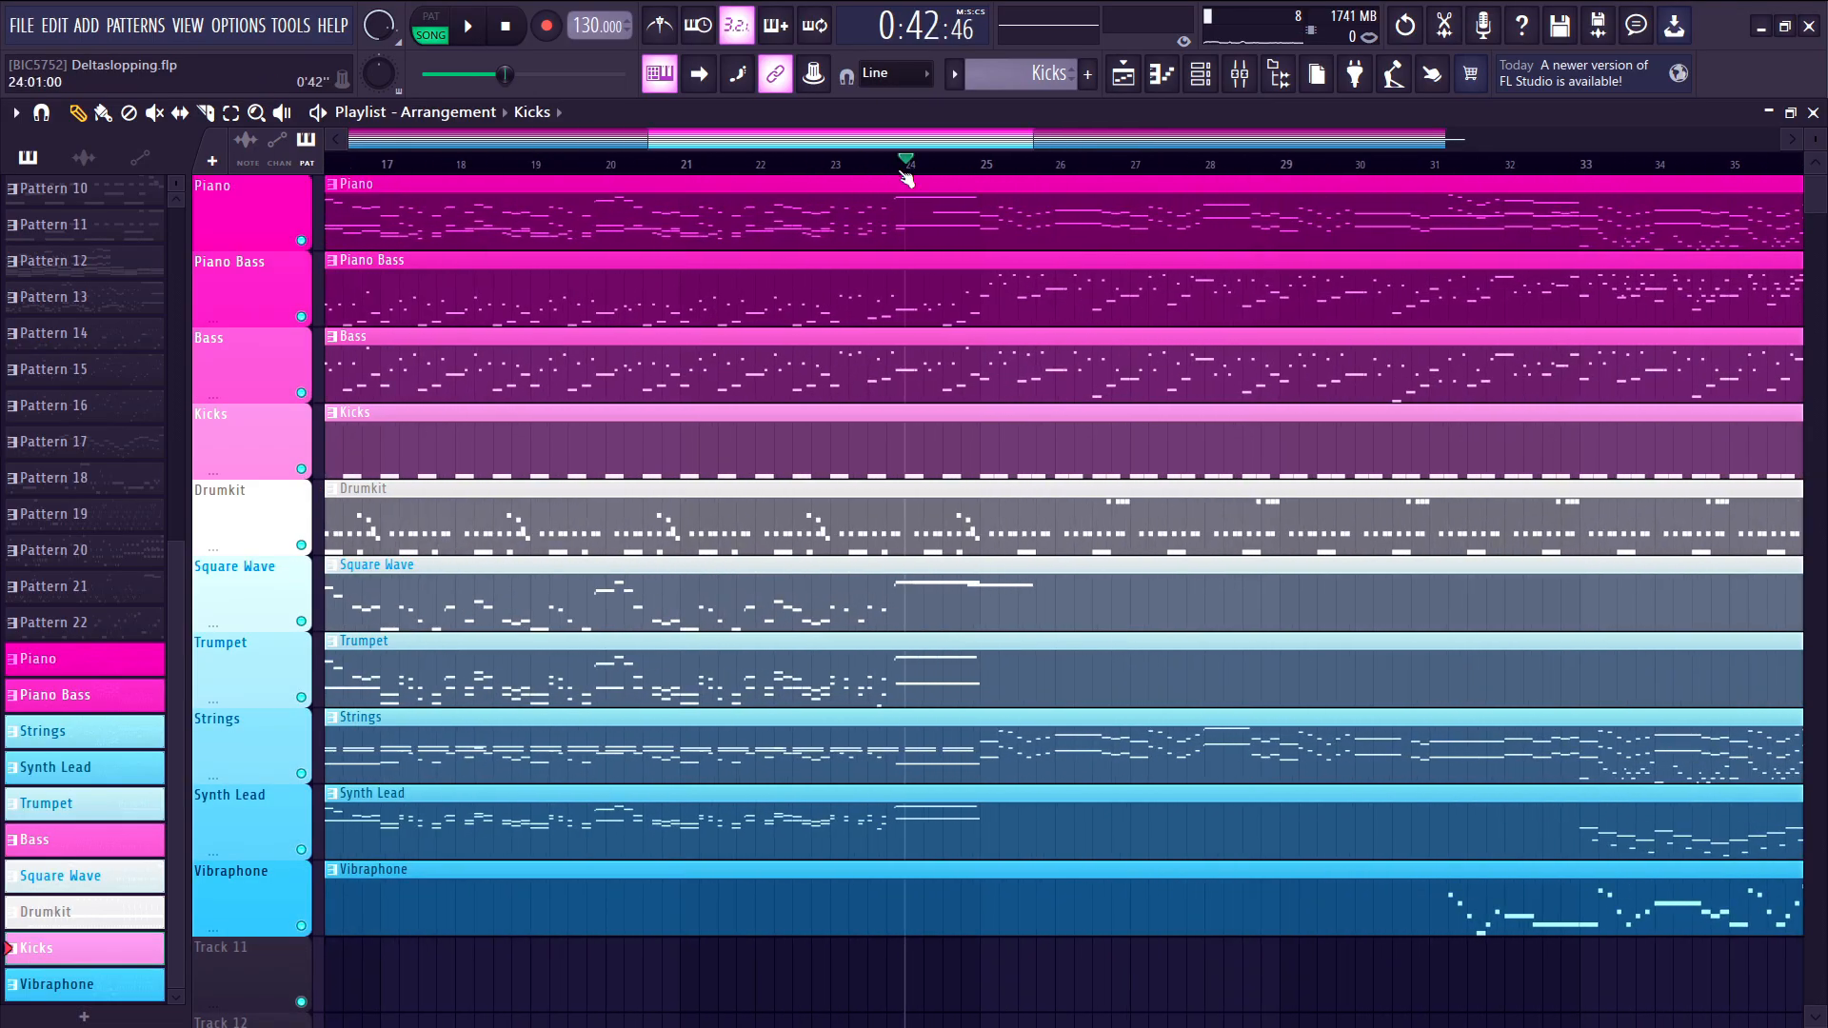
pyautogui.press('space')
pyautogui.scroll(4, 1050, 540)
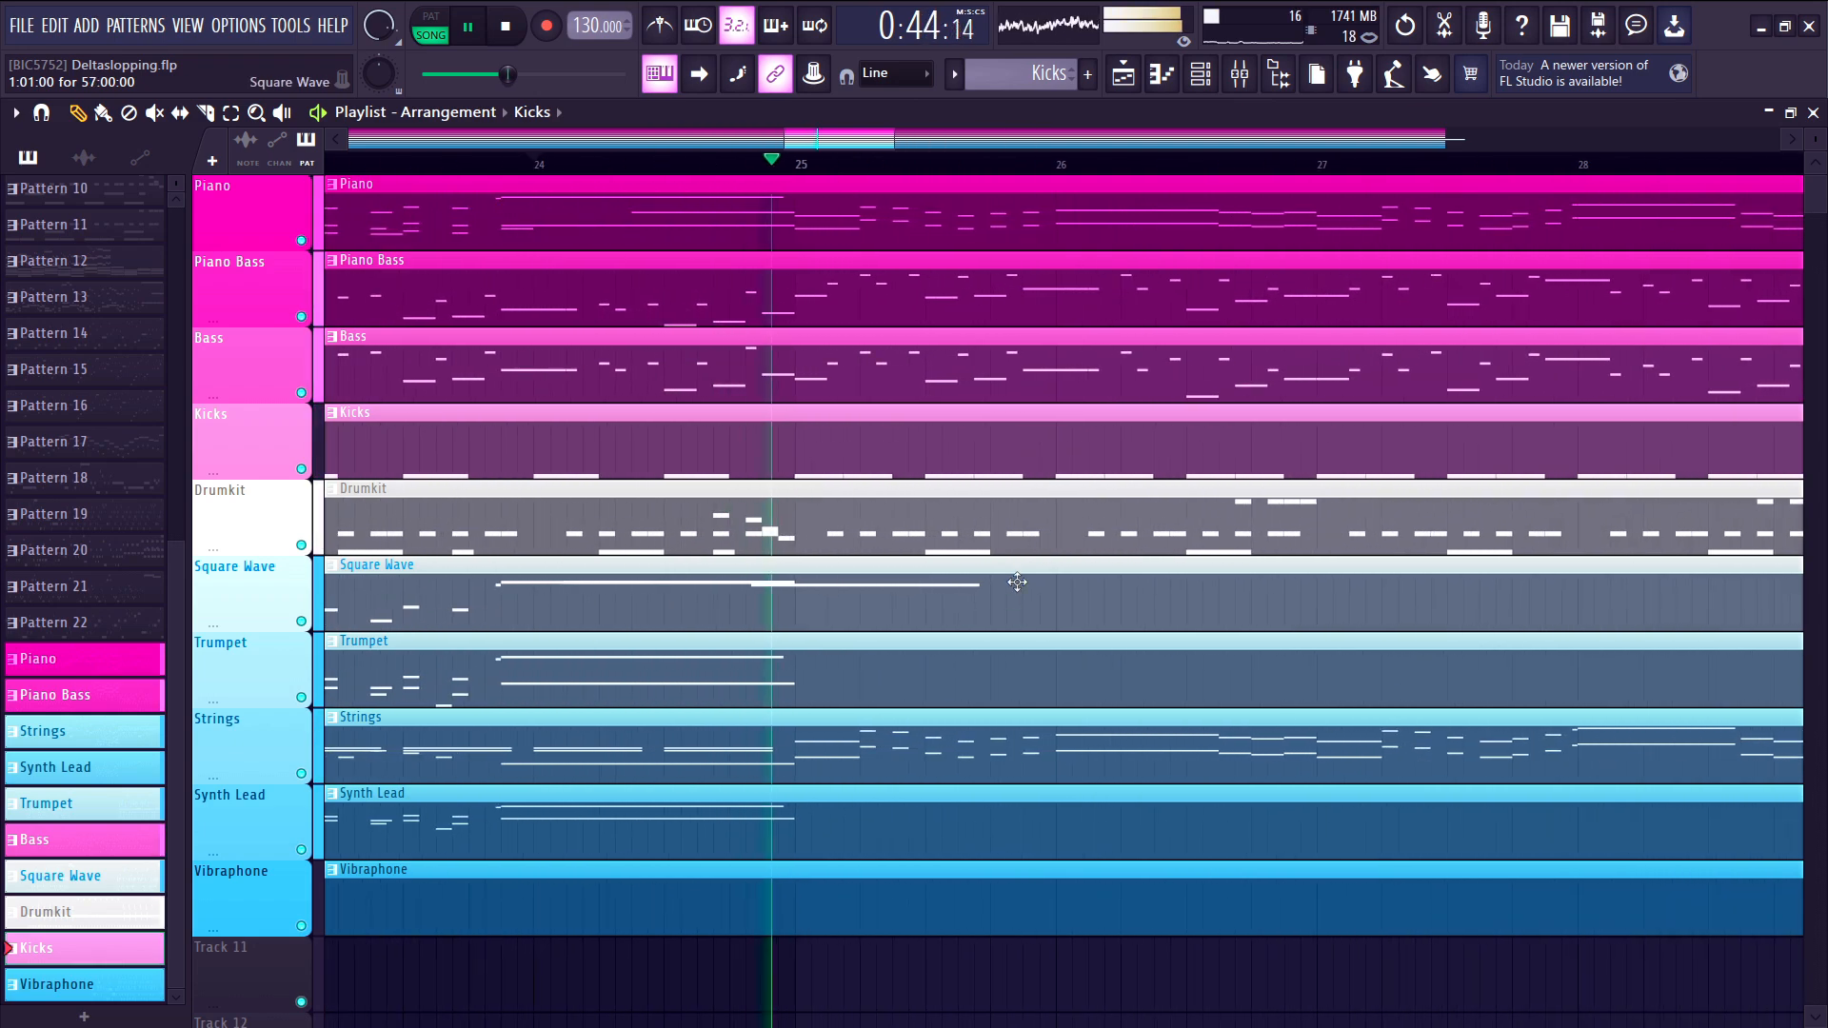
pyautogui.scroll(-3, 1009, 809)
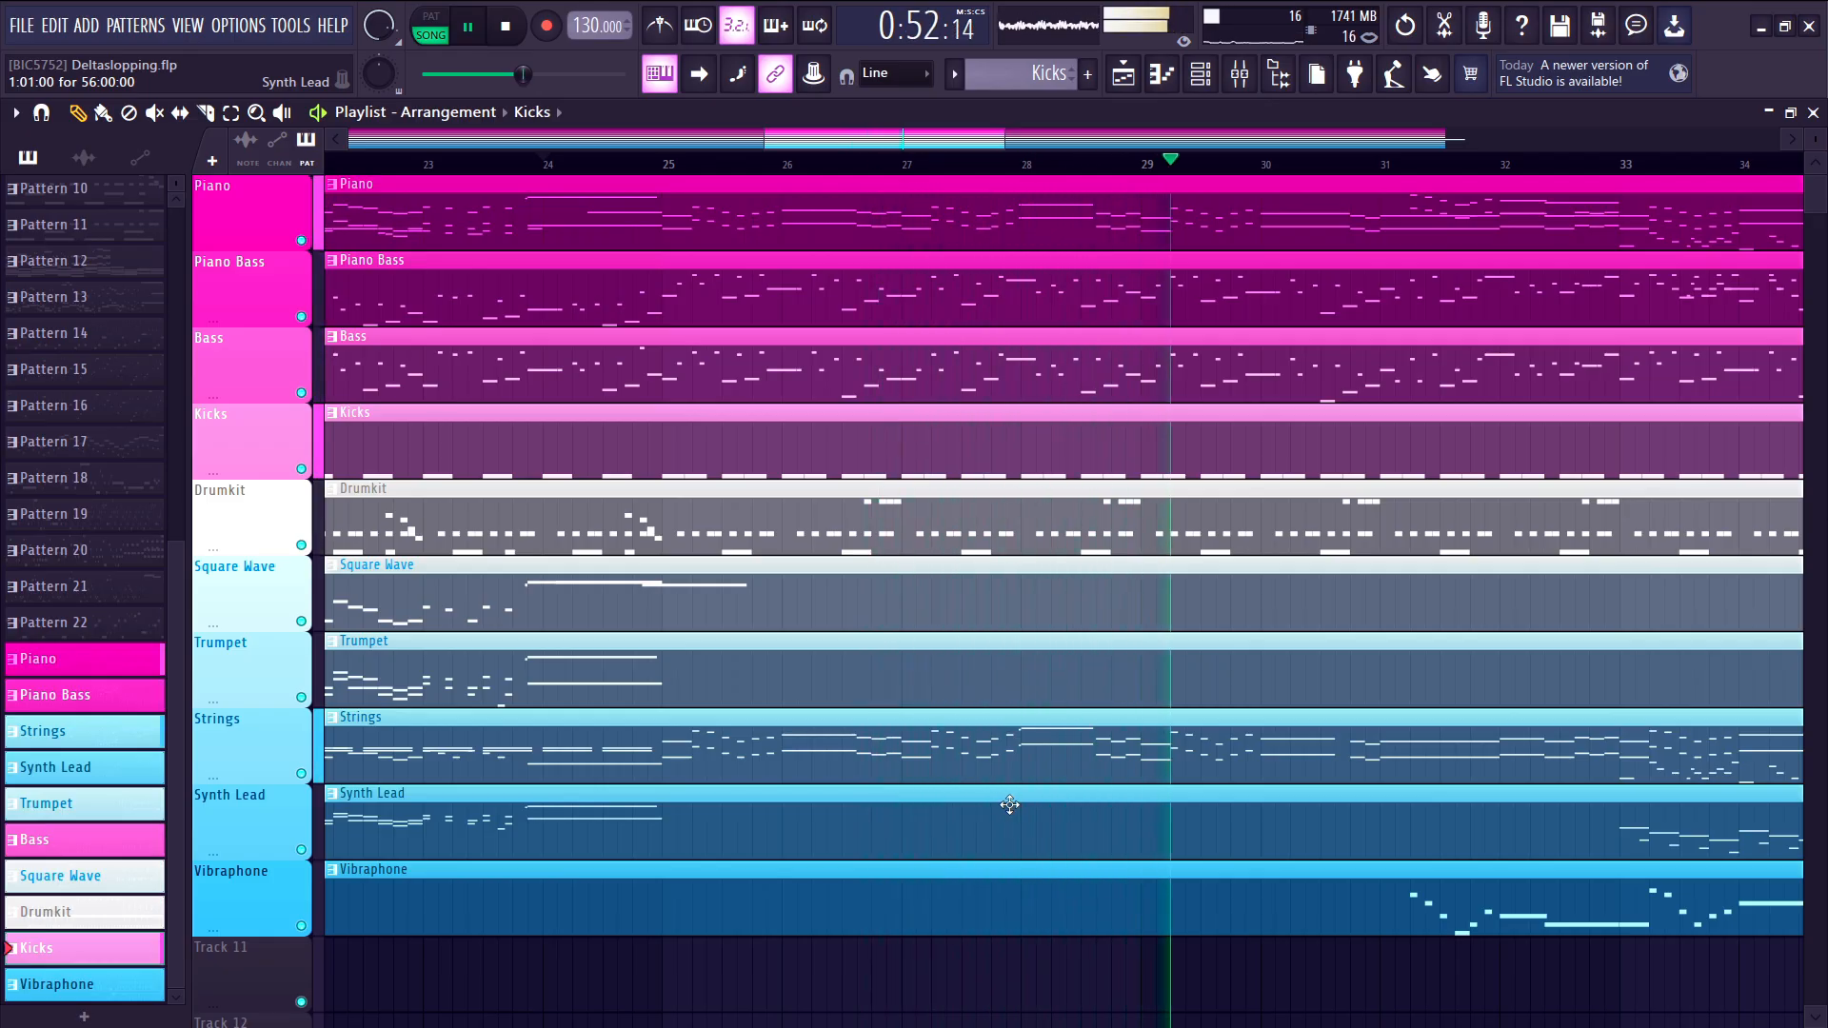
pyautogui.scroll(-3, 1009, 805)
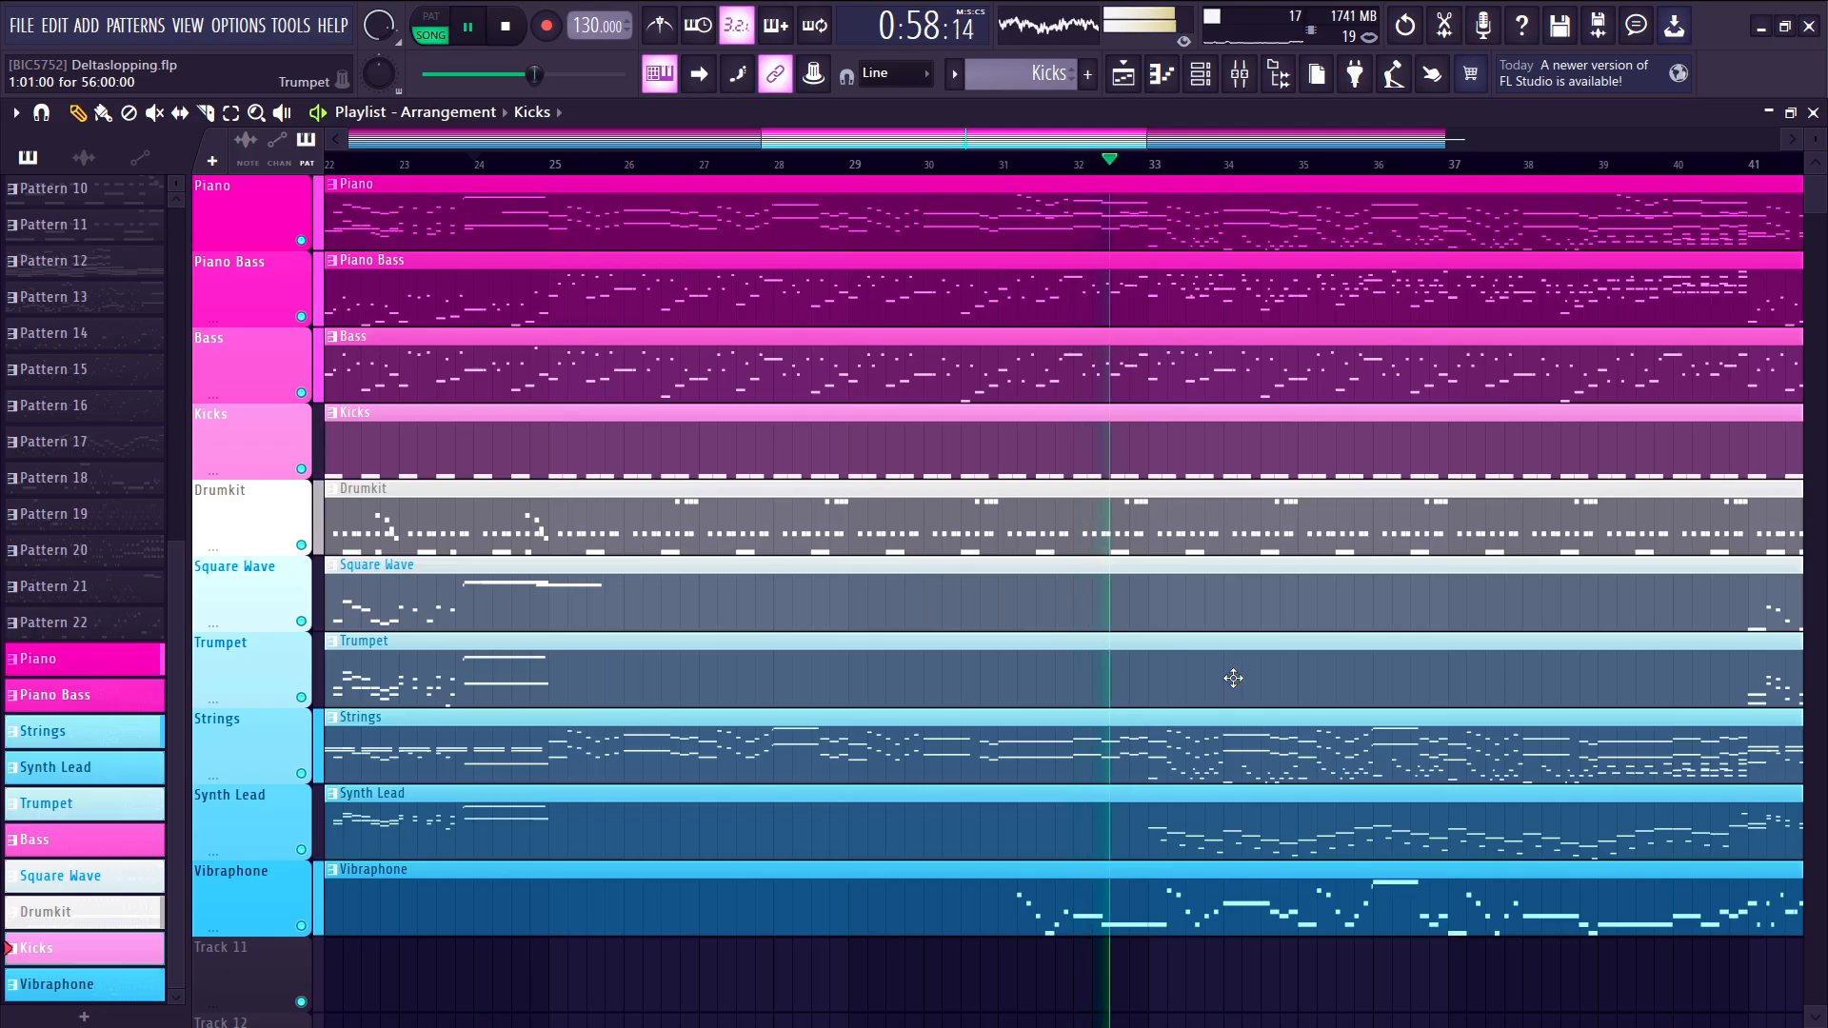
pyautogui.press('space')
# - Set the playback position near bar 24 and open the Piano notes in the piano roll, showing the melody from bar 25
pyautogui.click(455, 163)
pyautogui.doubleClick(484, 230)
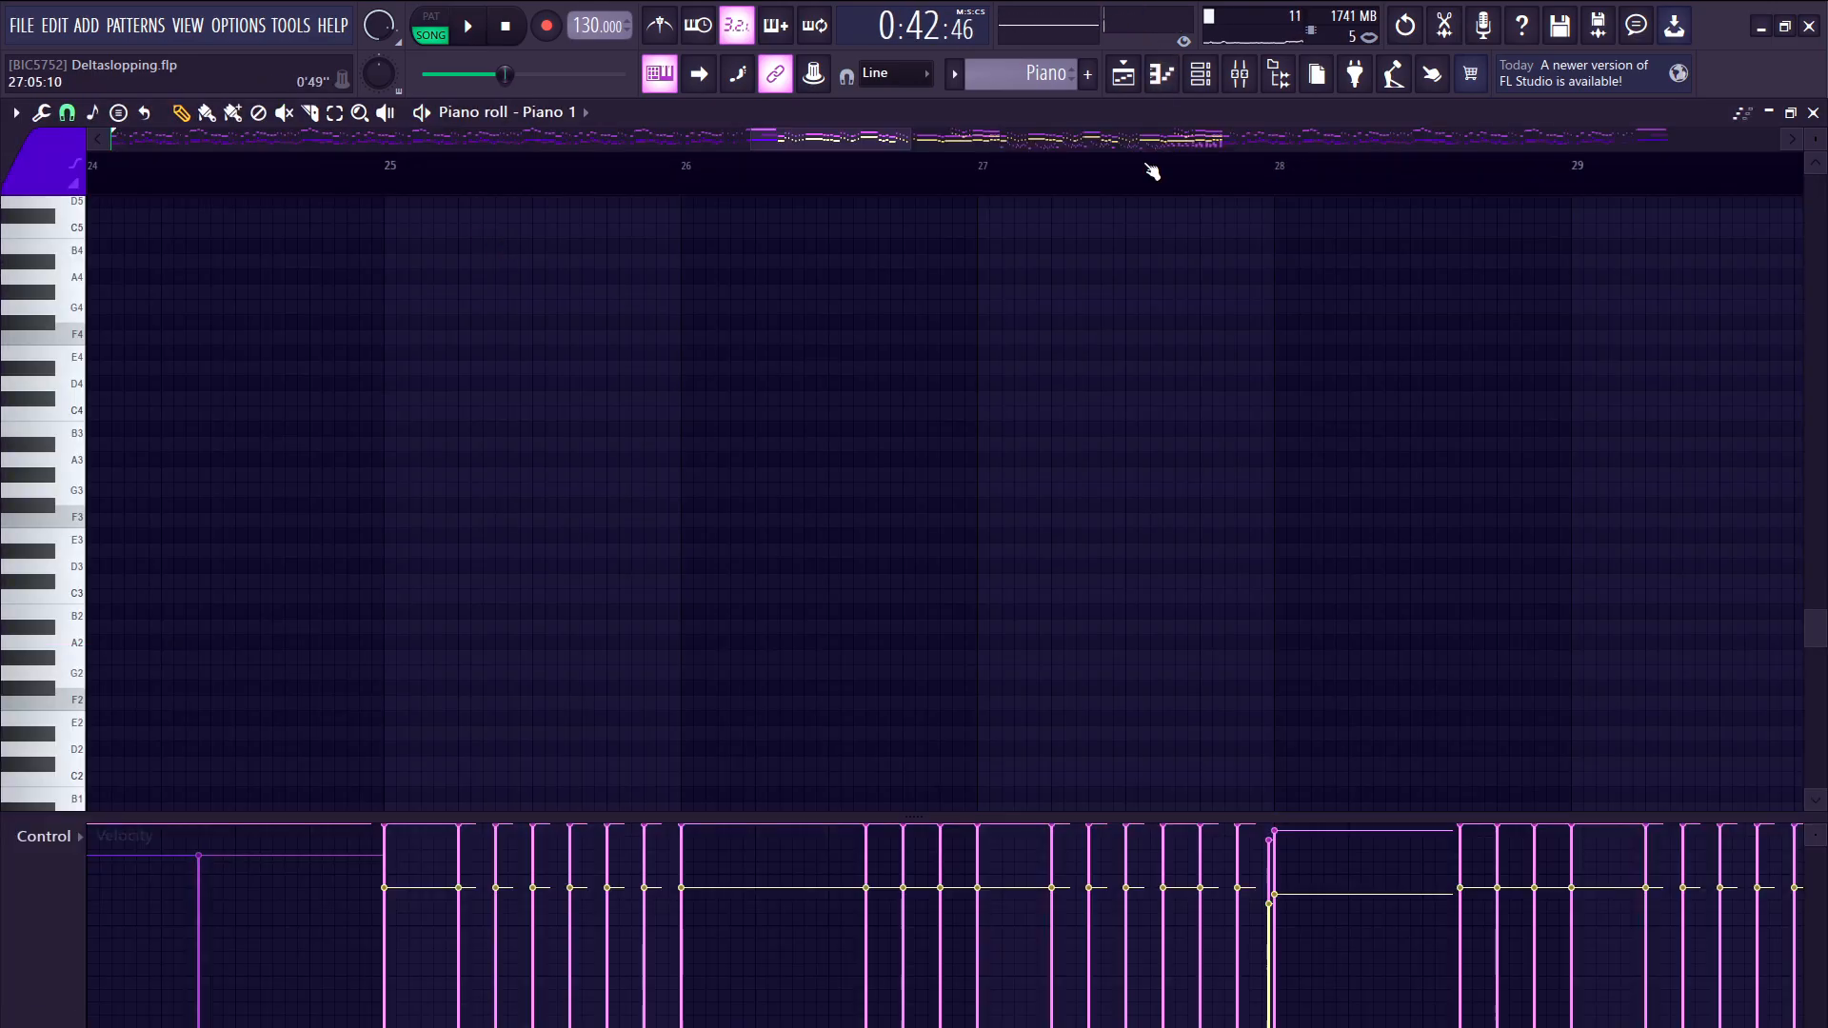
pyautogui.scroll(7, 1028, 407)
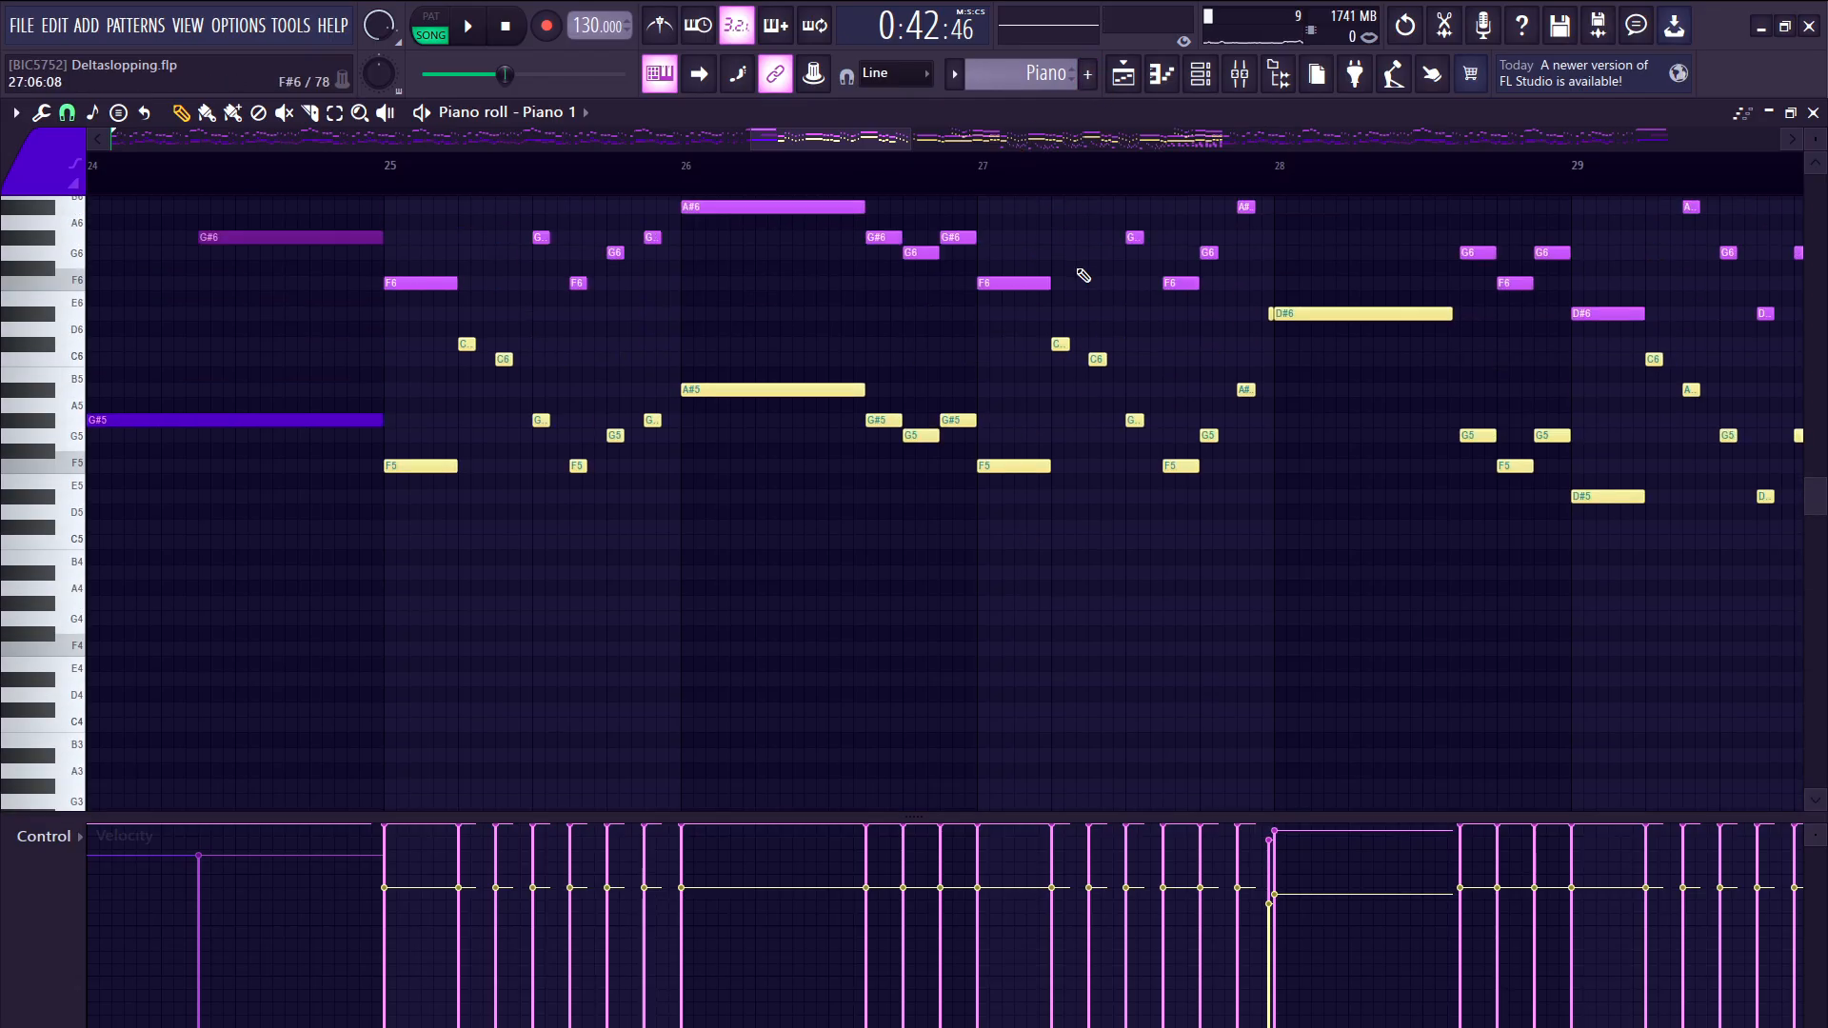
pyautogui.scroll(-5, 1058, 381)
pyautogui.scroll(2, 1053, 496)
pyautogui.scroll(5, 1057, 501)
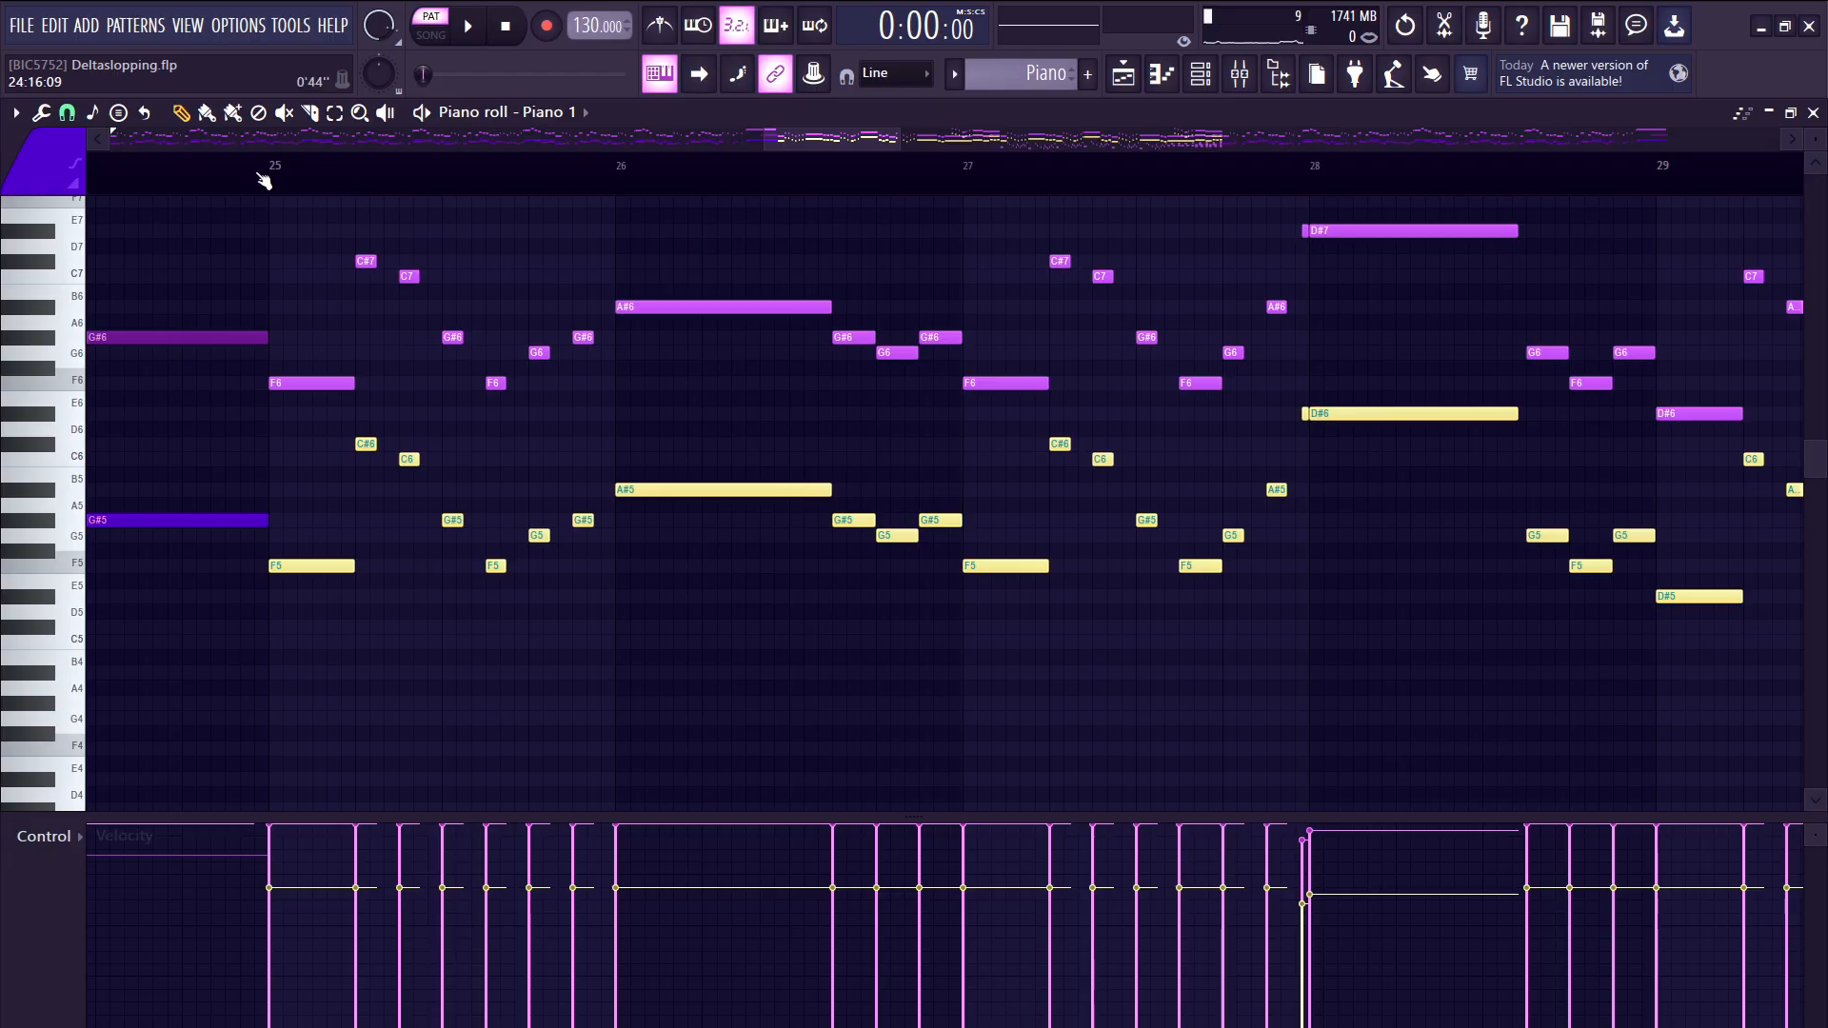
# - Play the Piano pattern alone from bar 25 to about bar 32, following its octave-doubled melody, and stop
pyautogui.press('space')
pyautogui.scroll(3, 387, 482)
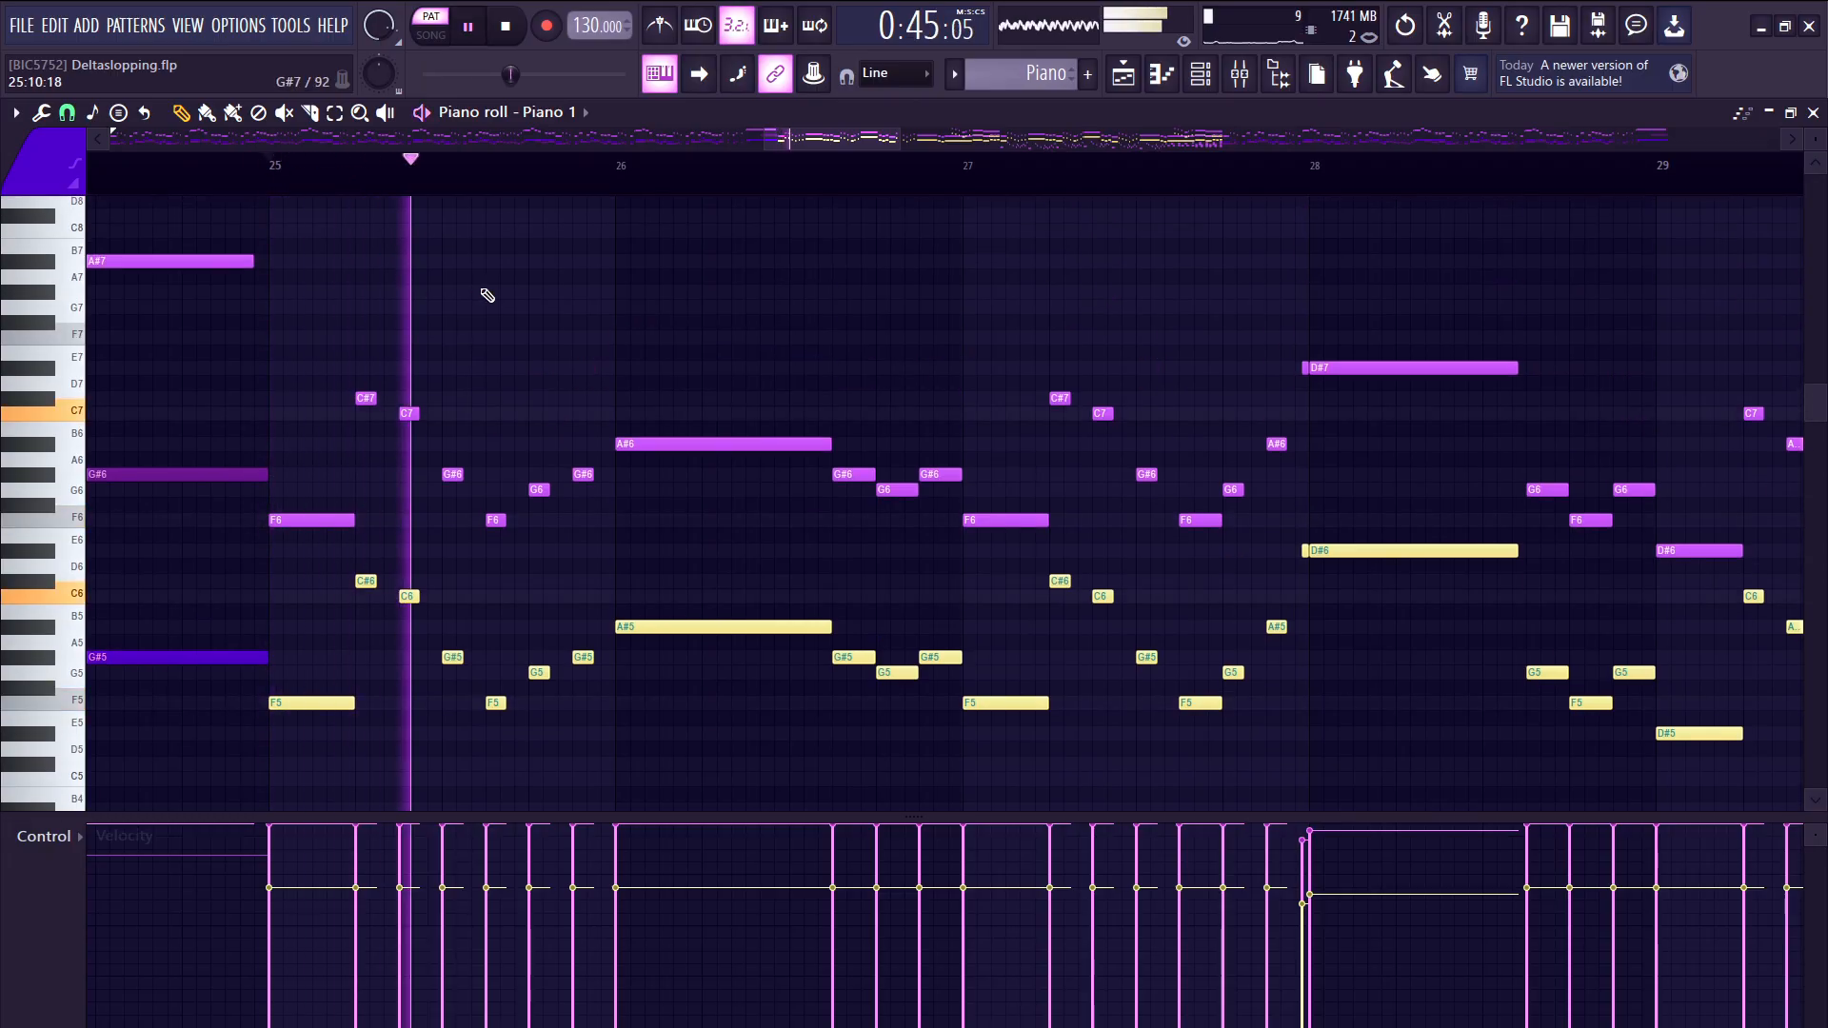
pyautogui.scroll(-2, 490, 295)
pyautogui.scroll(-2, 489, 352)
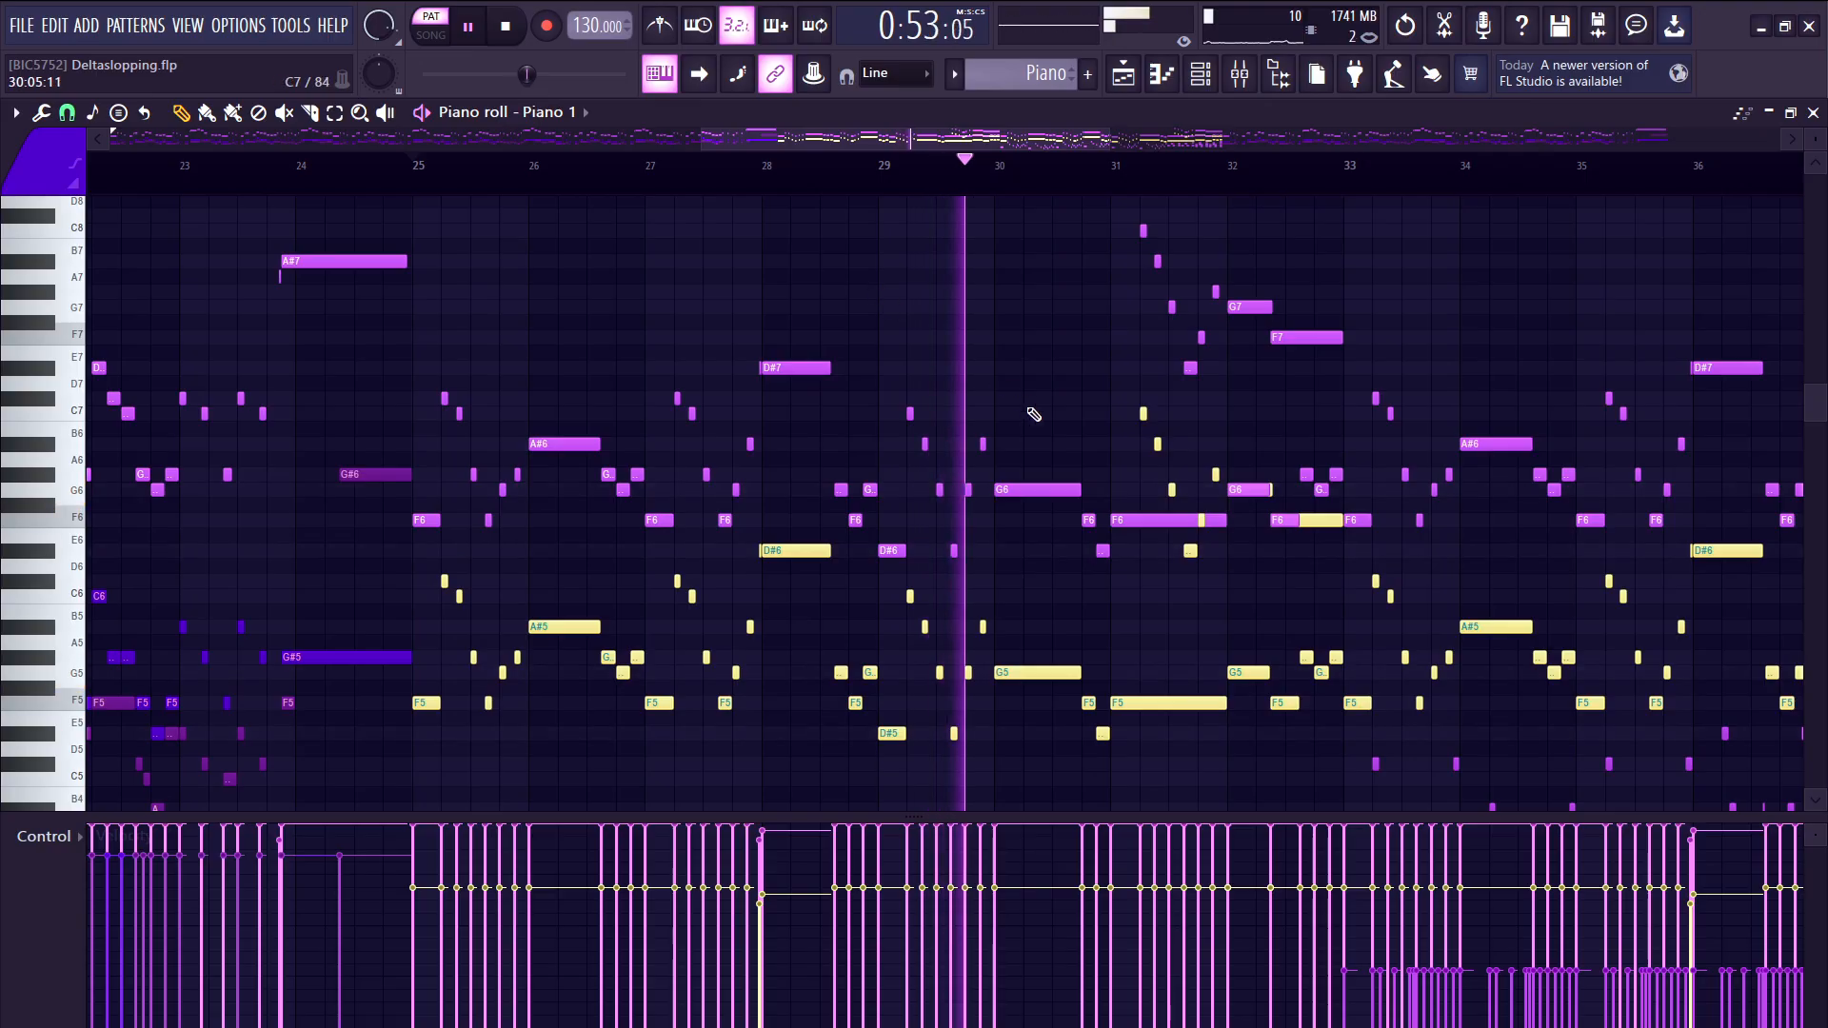
pyautogui.scroll(3, 1198, 620)
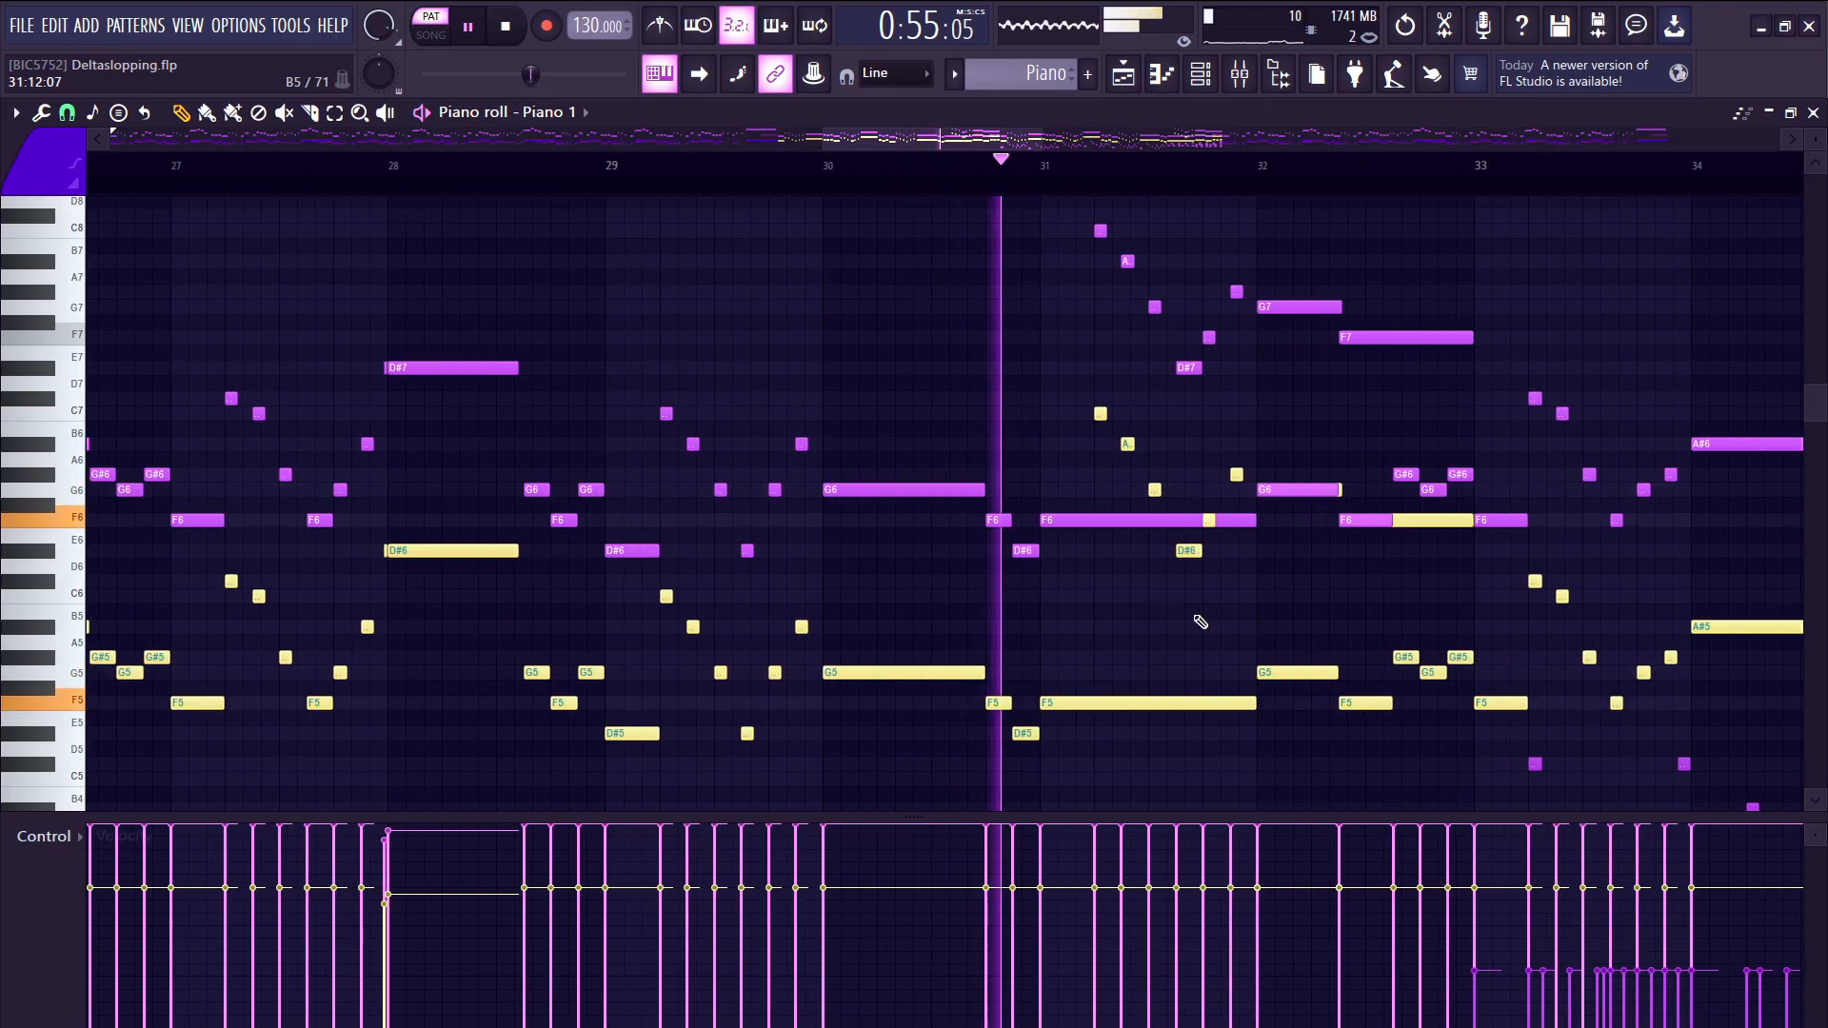
pyautogui.scroll(-1, 1200, 621)
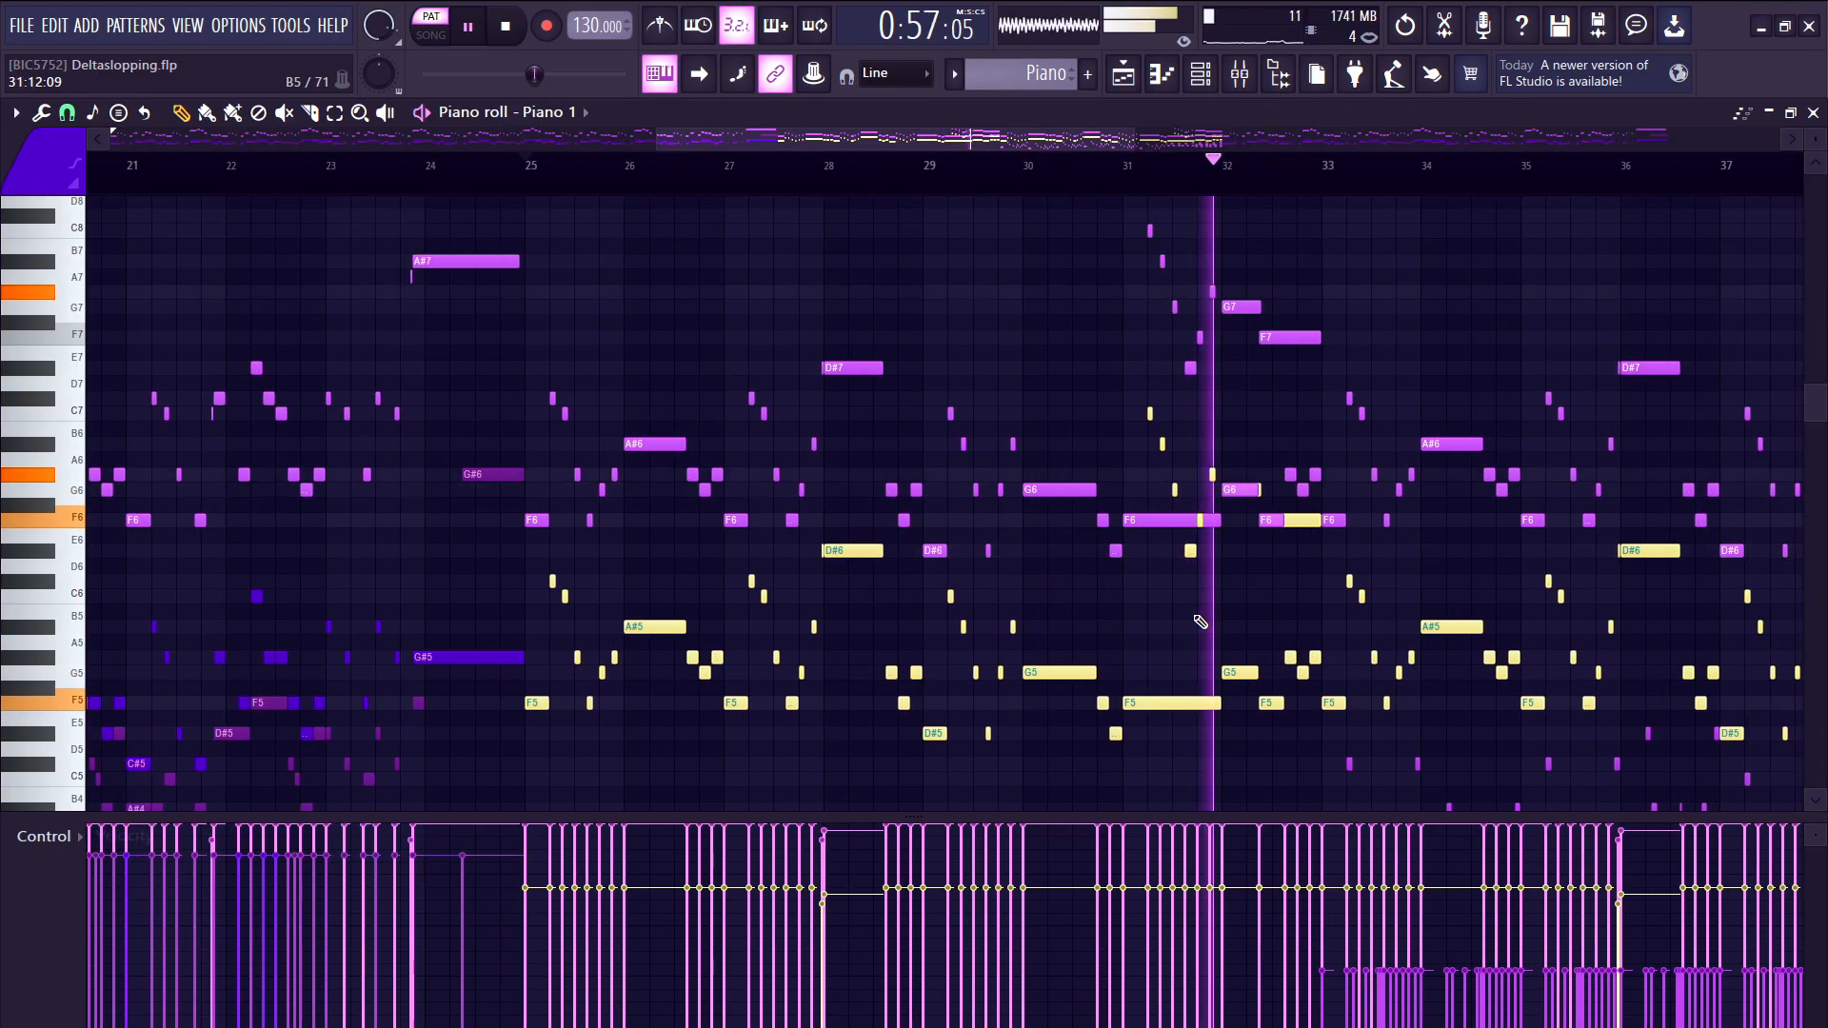
pyautogui.press('space')
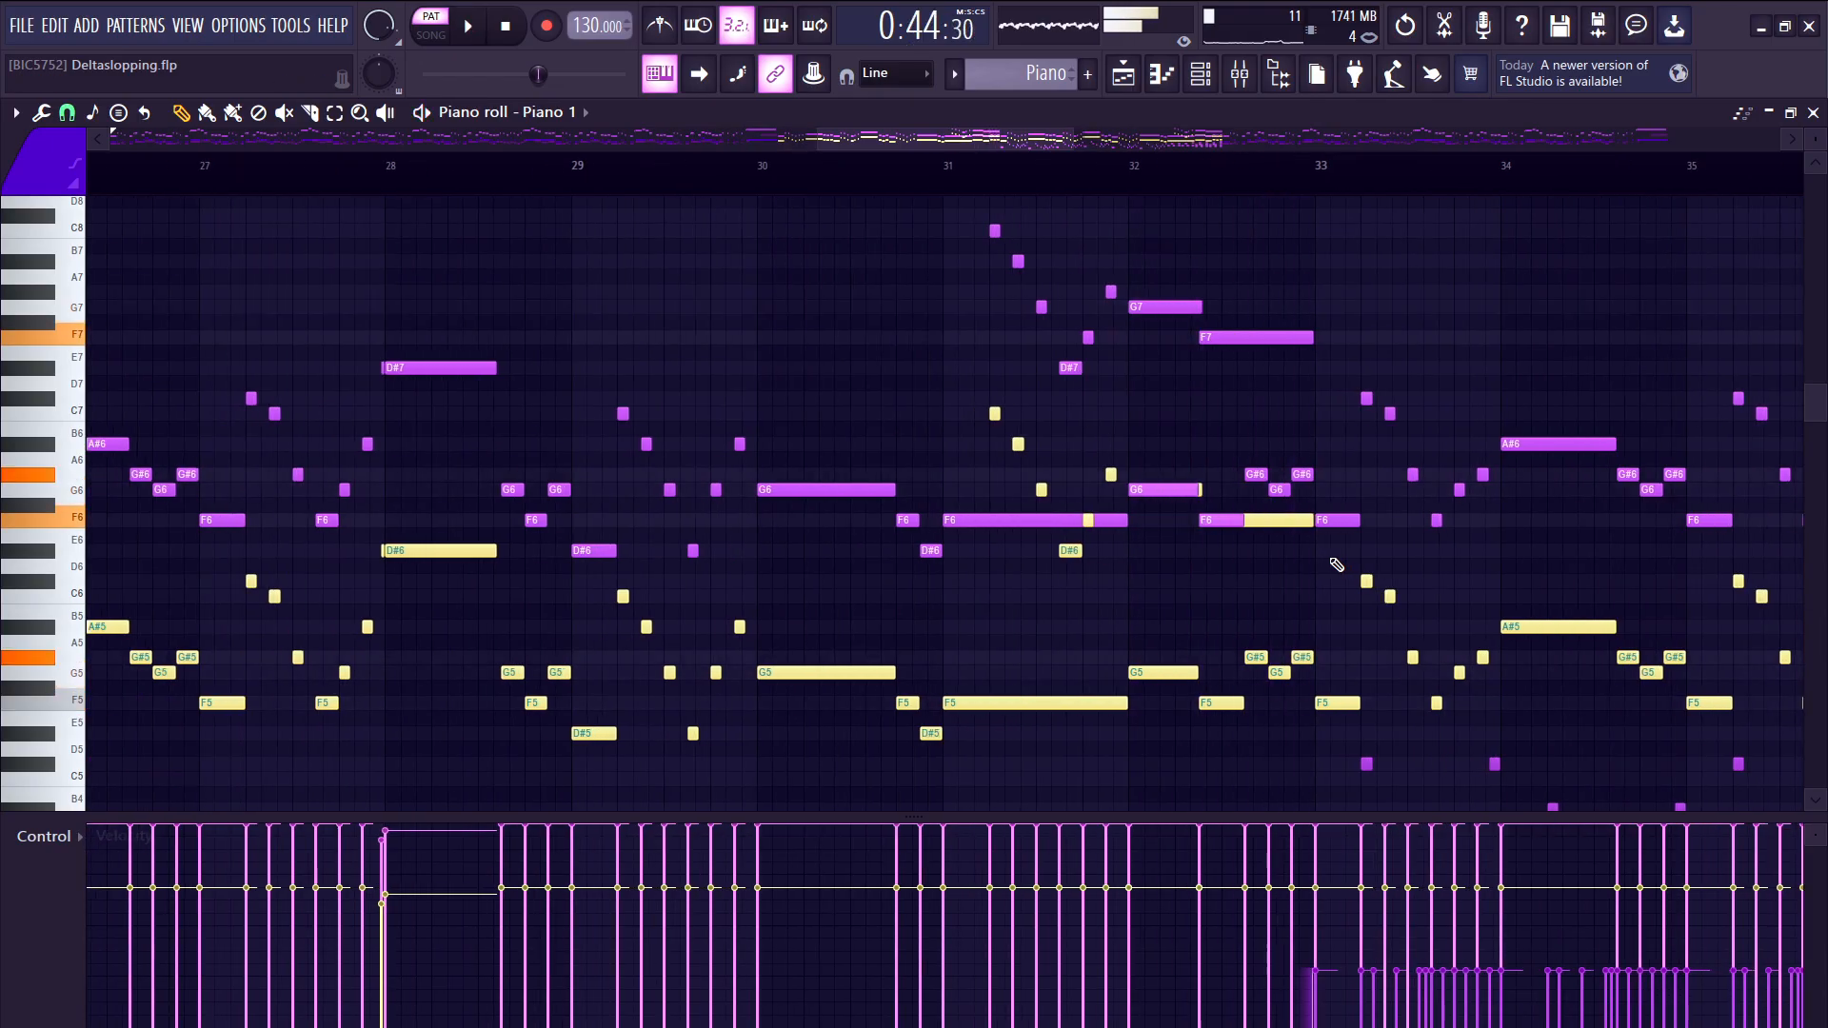
# - Select the melody fragment D#7, C#7, C7, G#6, G6, G#6 in bar 22 of the Piano part
pyautogui.scroll(-4, 1229, 546)
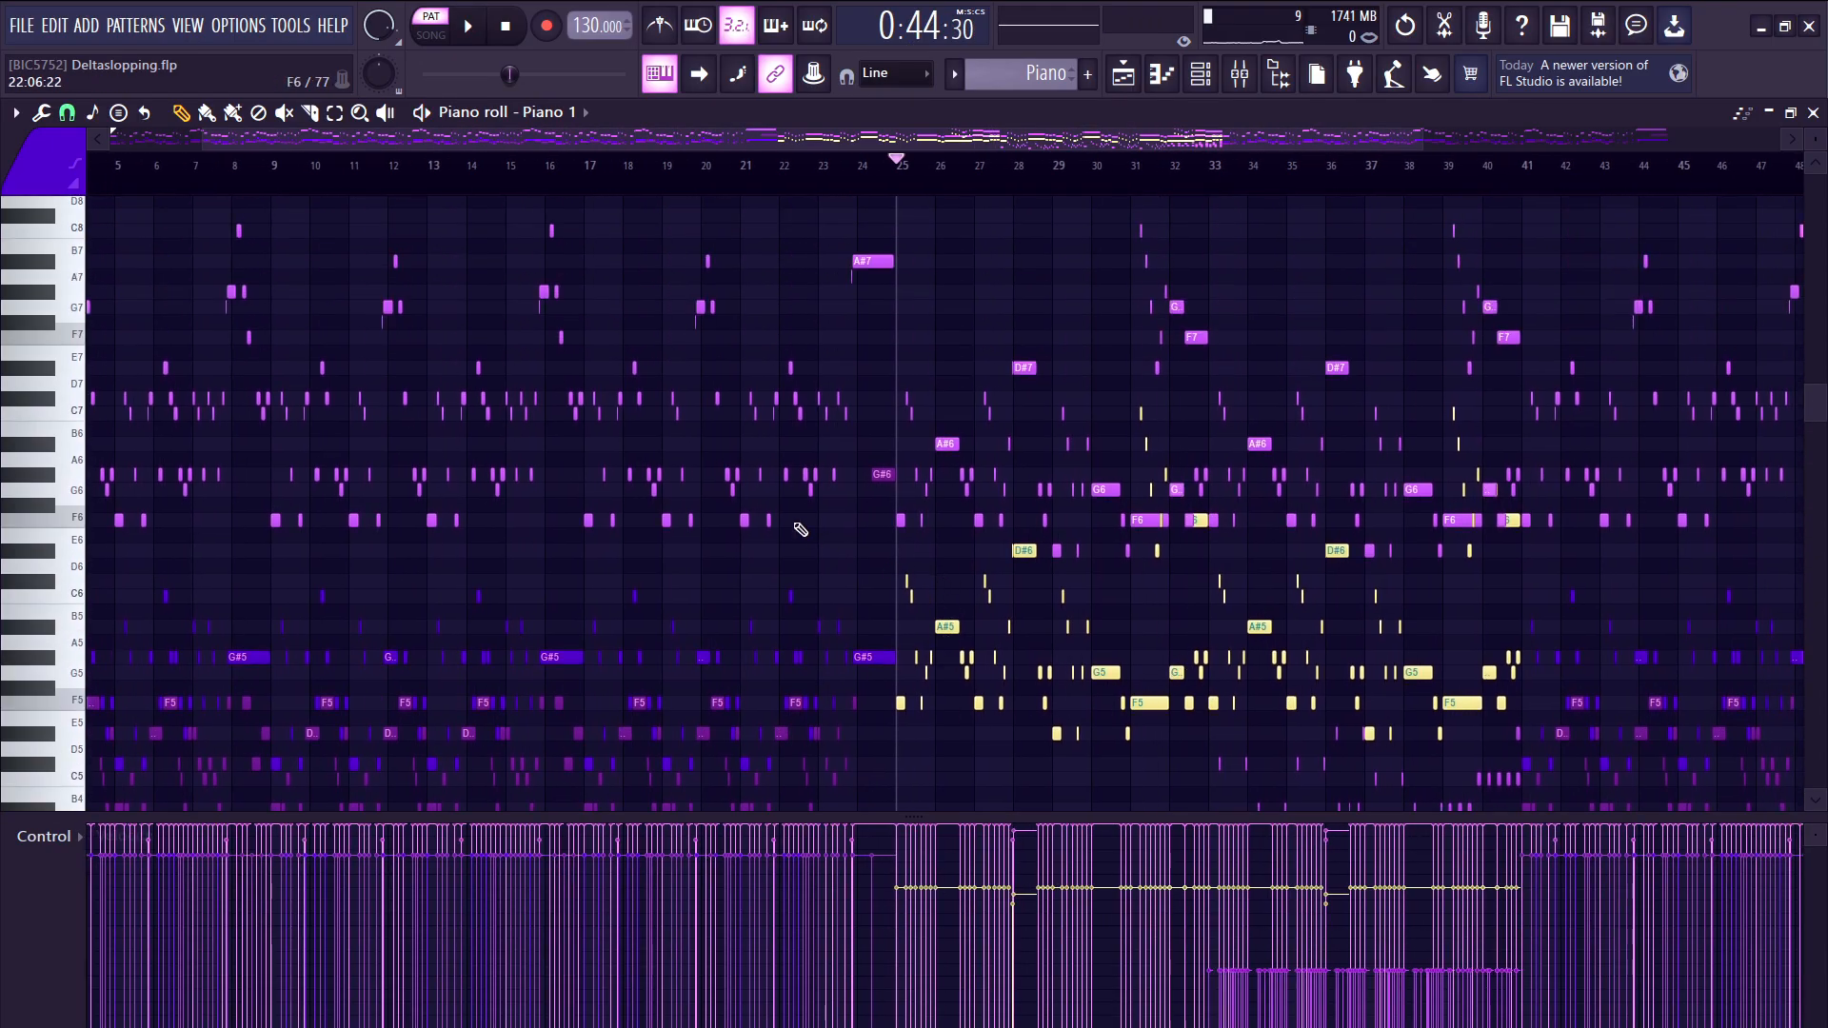
pyautogui.scroll(2, 919, 504)
pyautogui.scroll(2, 990, 490)
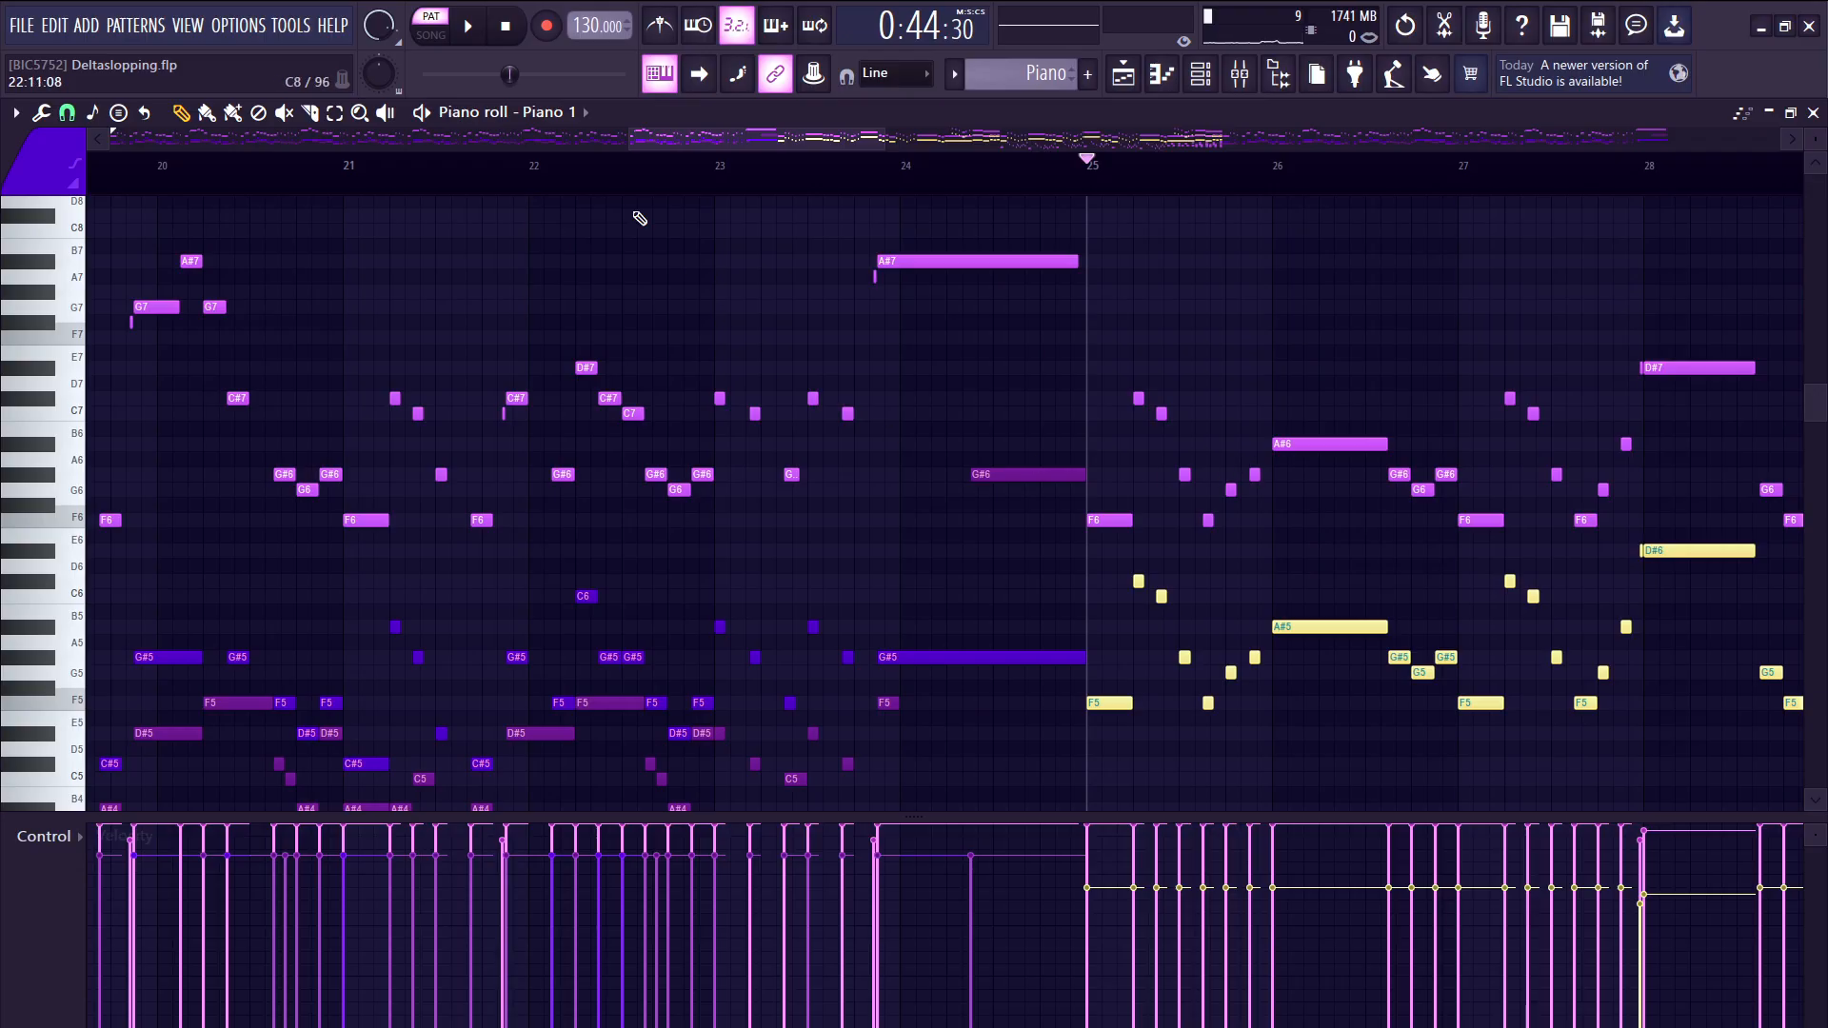
pyautogui.moveTo(595, 307)
pyautogui.mouseDown()
pyautogui.moveTo(584, 319)
pyautogui.moveTo(695, 529)
pyautogui.mouseUp()
pyautogui.moveTo(595, 350); pyautogui.dragTo(712, 549)
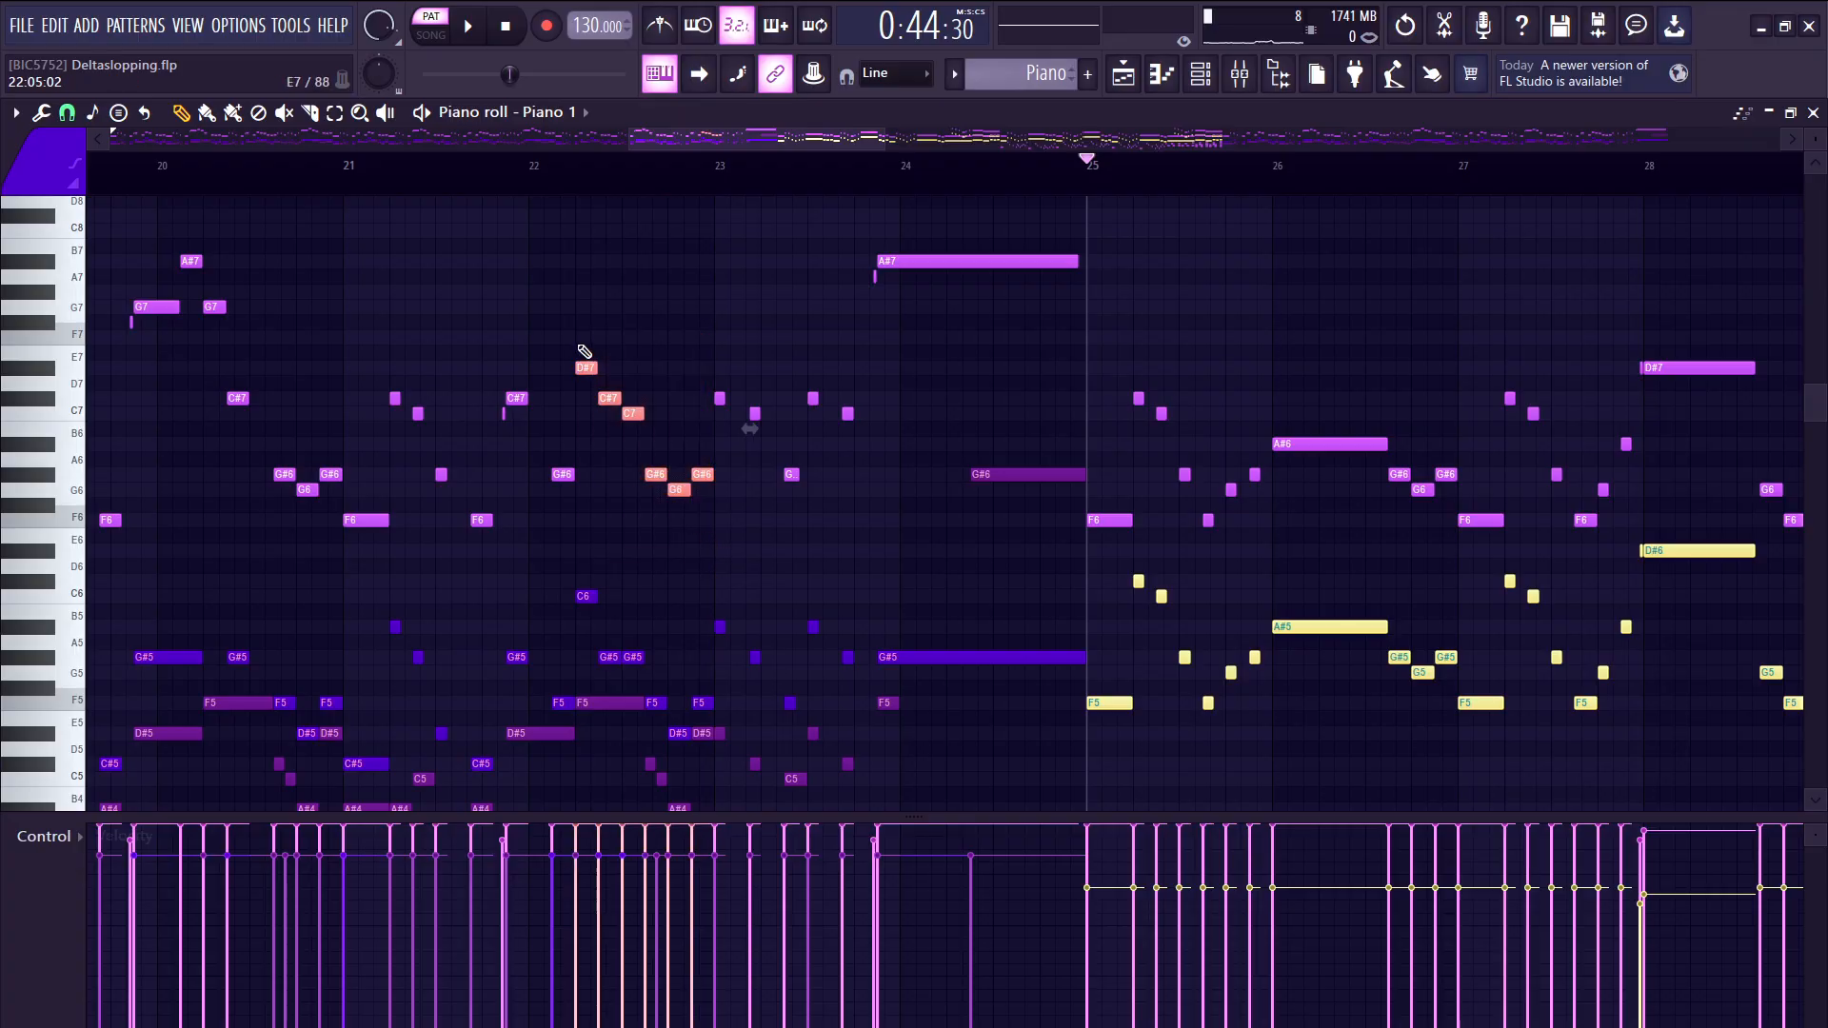
# - Place a lowered copy of the selected fragment over the C#7 note in bar 25 to compare both melodies, then remove it
pyautogui.scroll(3, 585, 352)
pyautogui.scroll(-4, 1204, 359)
pyautogui.scroll(8, 1412, 558)
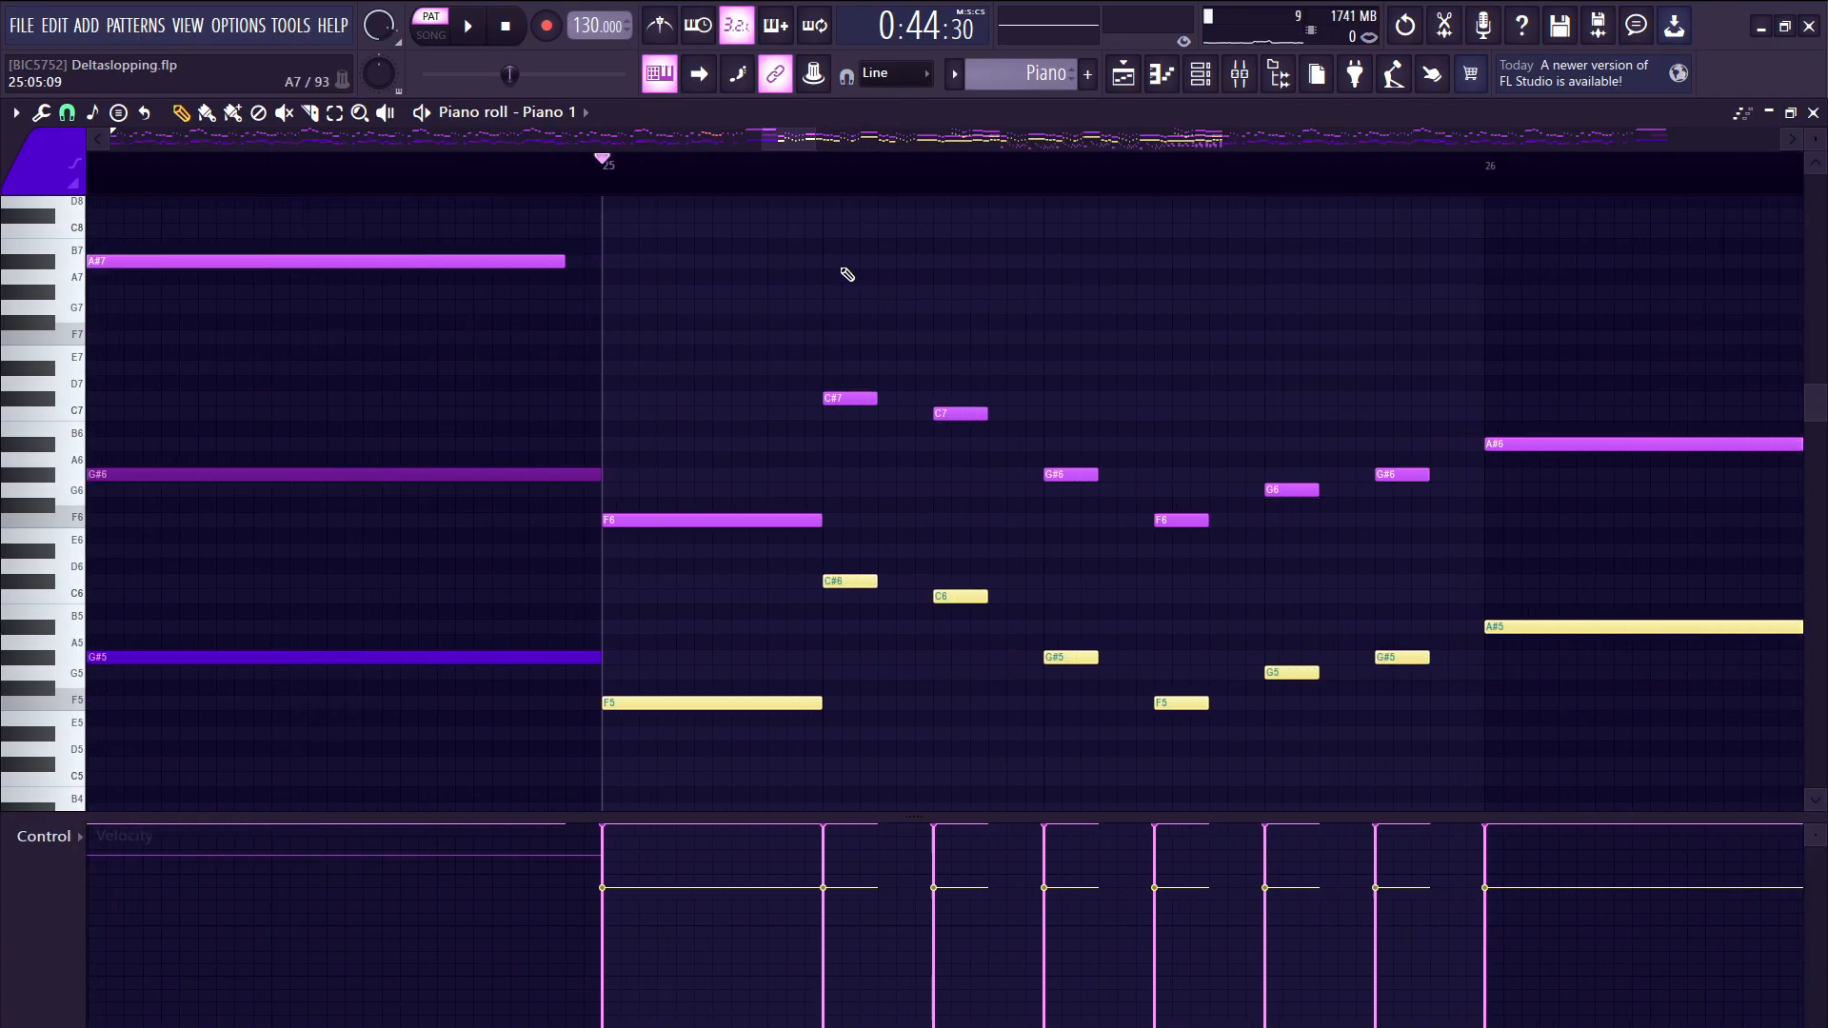
pyautogui.moveTo(815, 177); pyautogui.dragTo(828, 189)
pyautogui.scroll(-2, 824, 197)
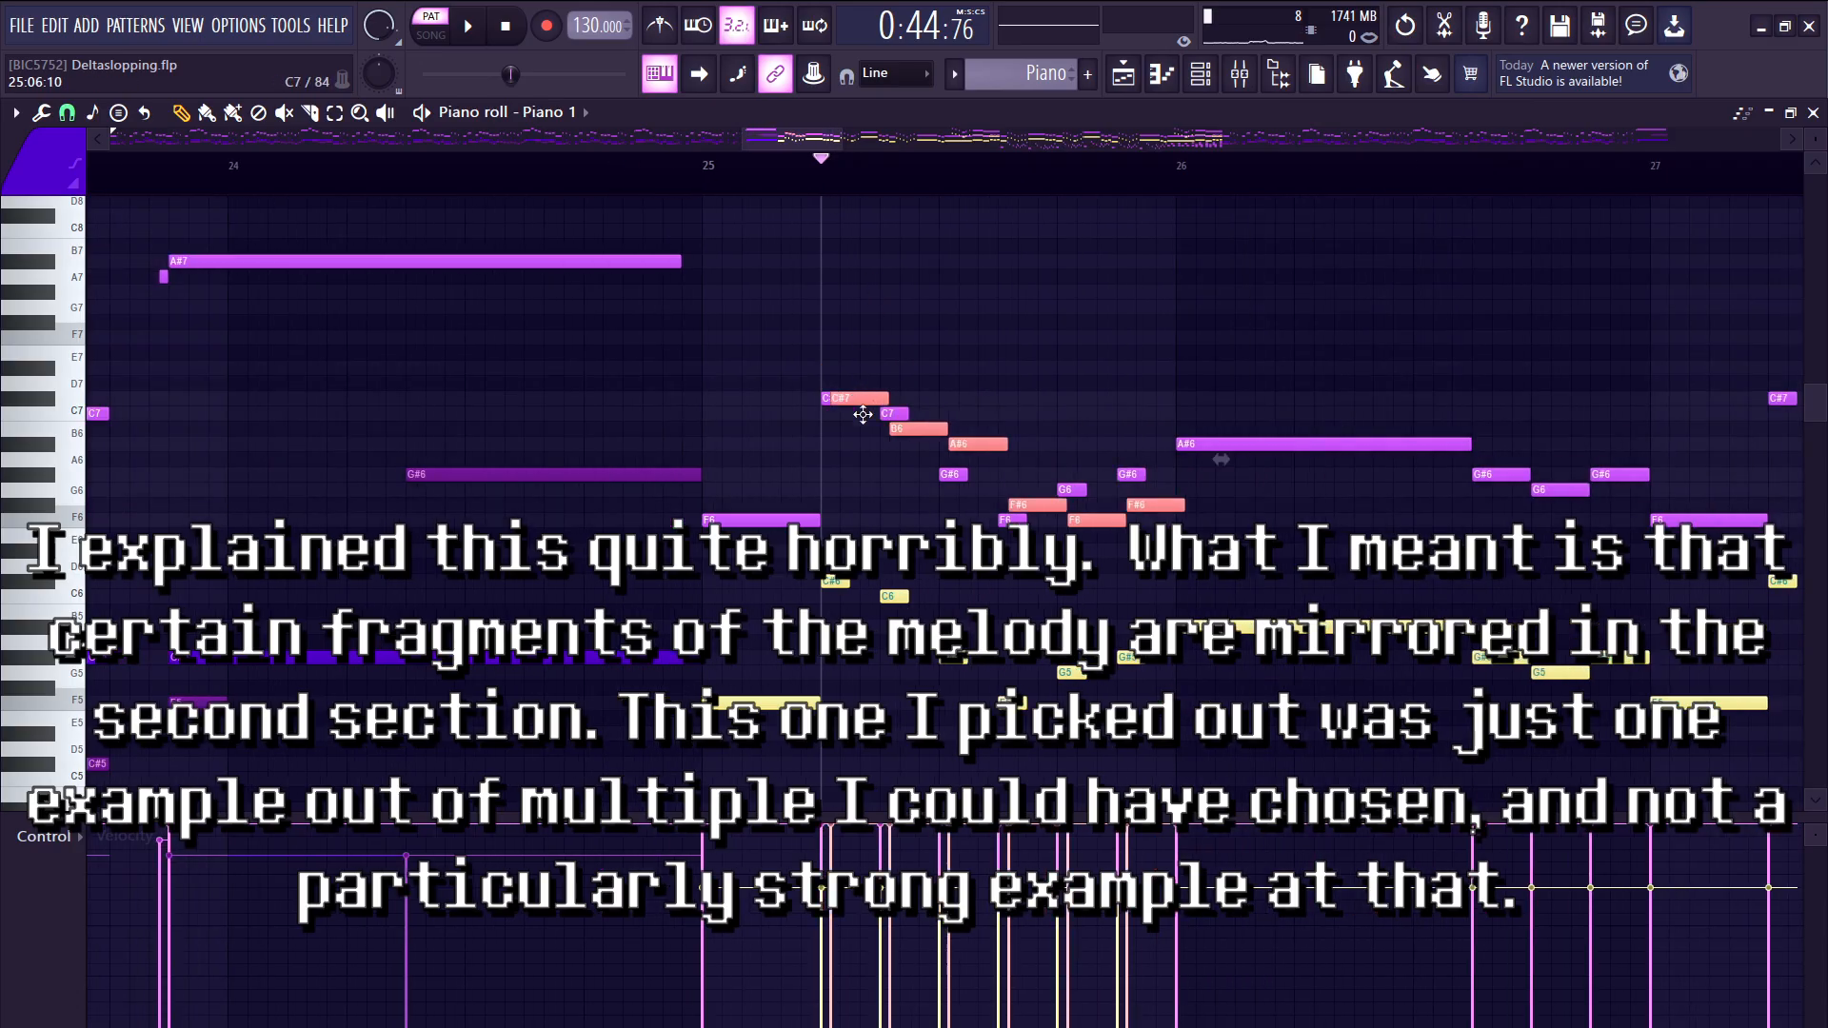
pyautogui.scroll(2, 854, 405)
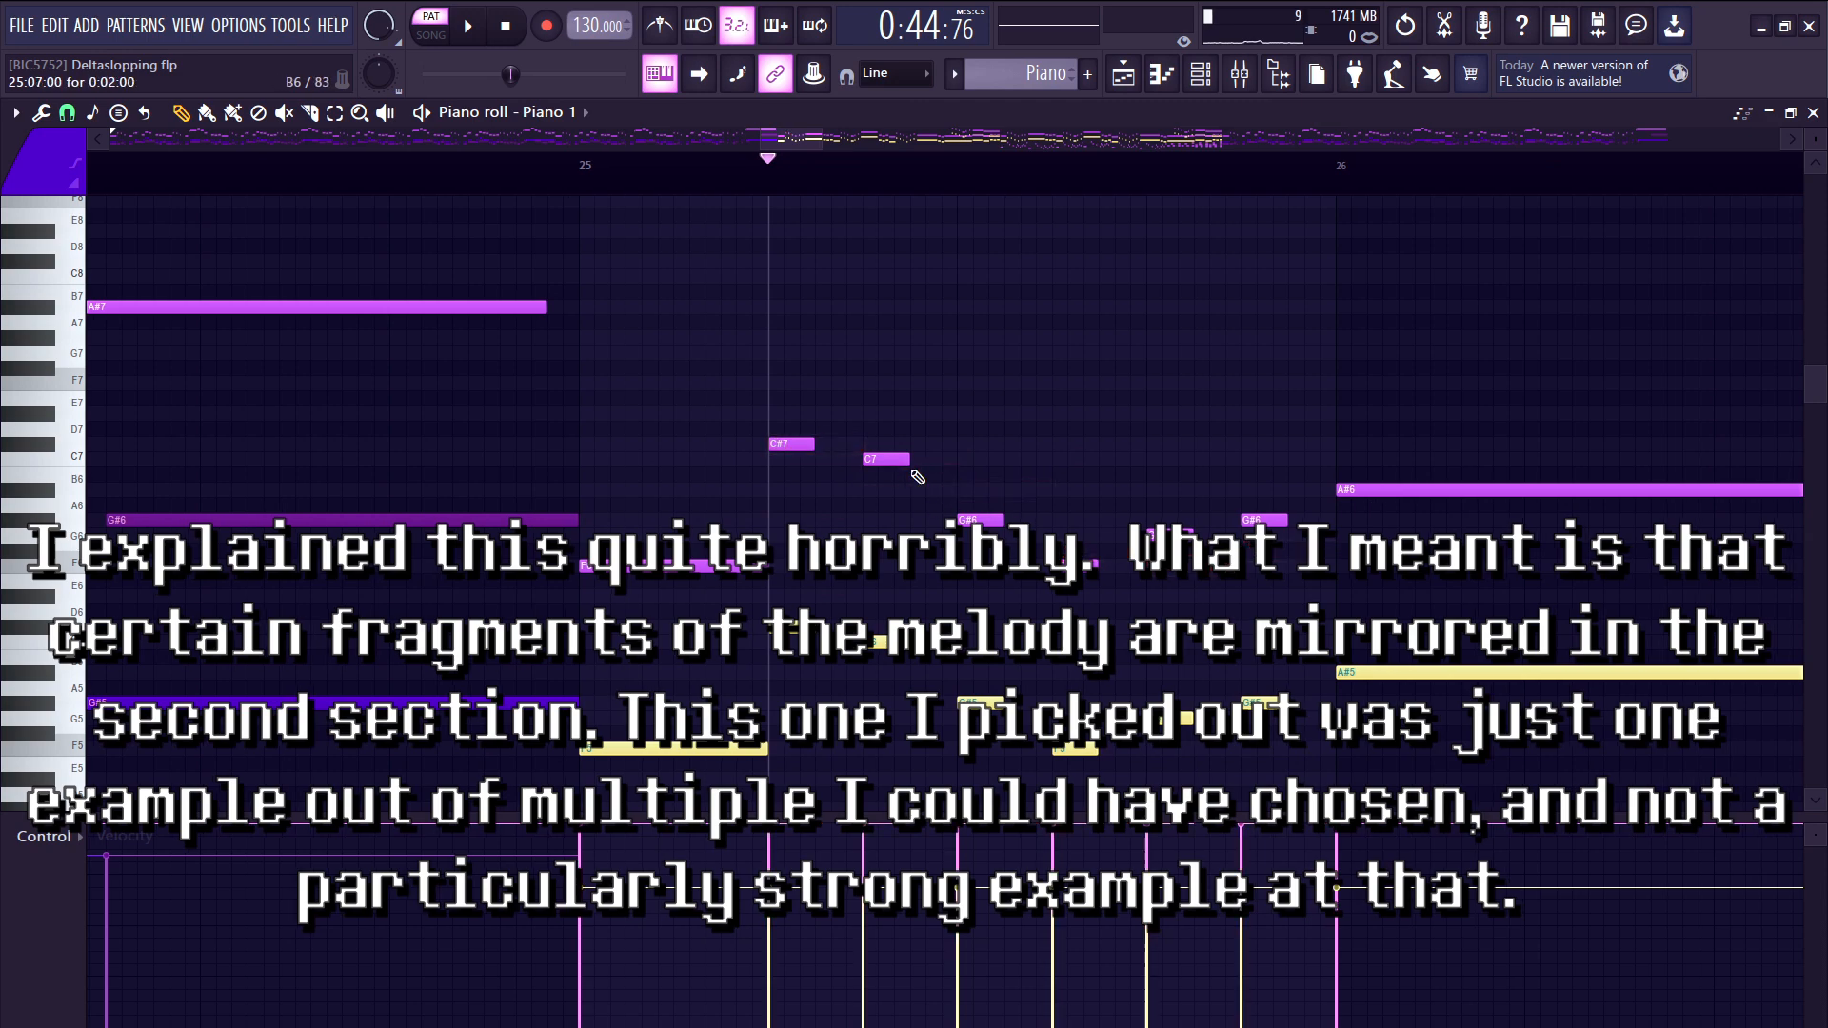
pyautogui.scroll(2, 790, 386)
pyautogui.scroll(-6, 856, 398)
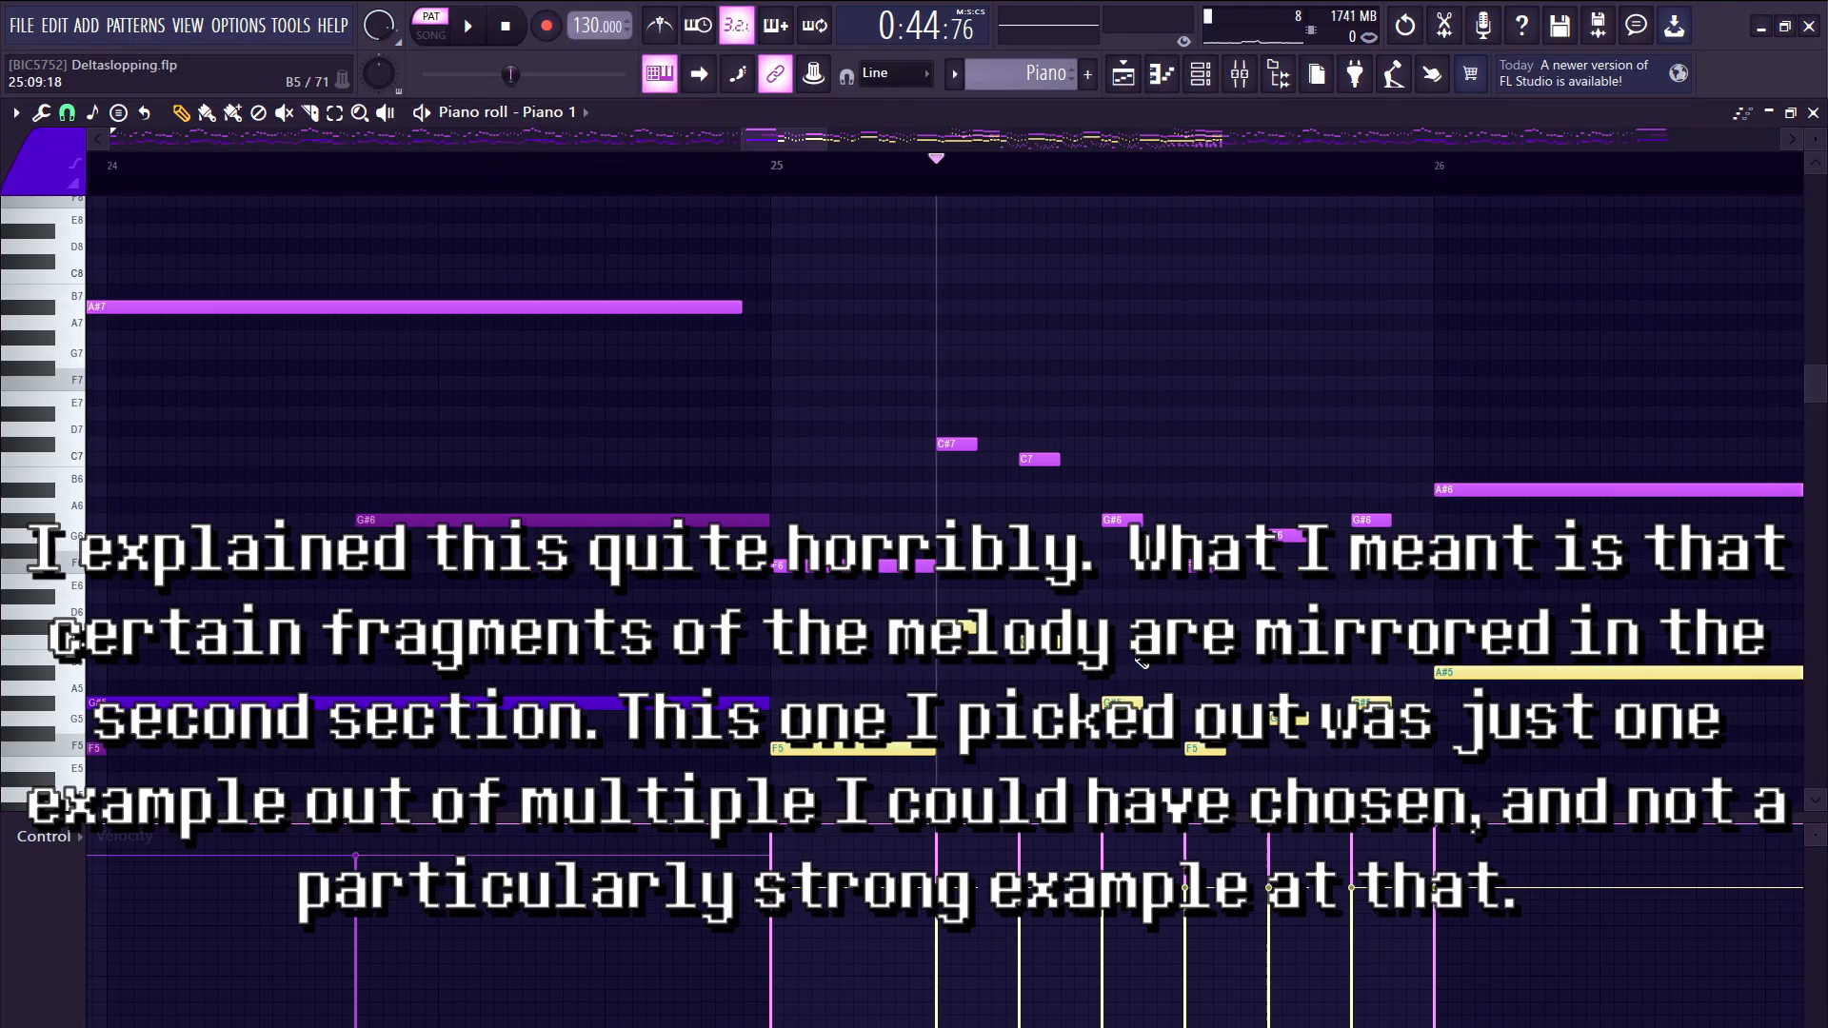
# - Compare the Piano melody before and after bar 25 and set the playback position at the start of bar 25
pyautogui.scroll(-2, 1130, 653)
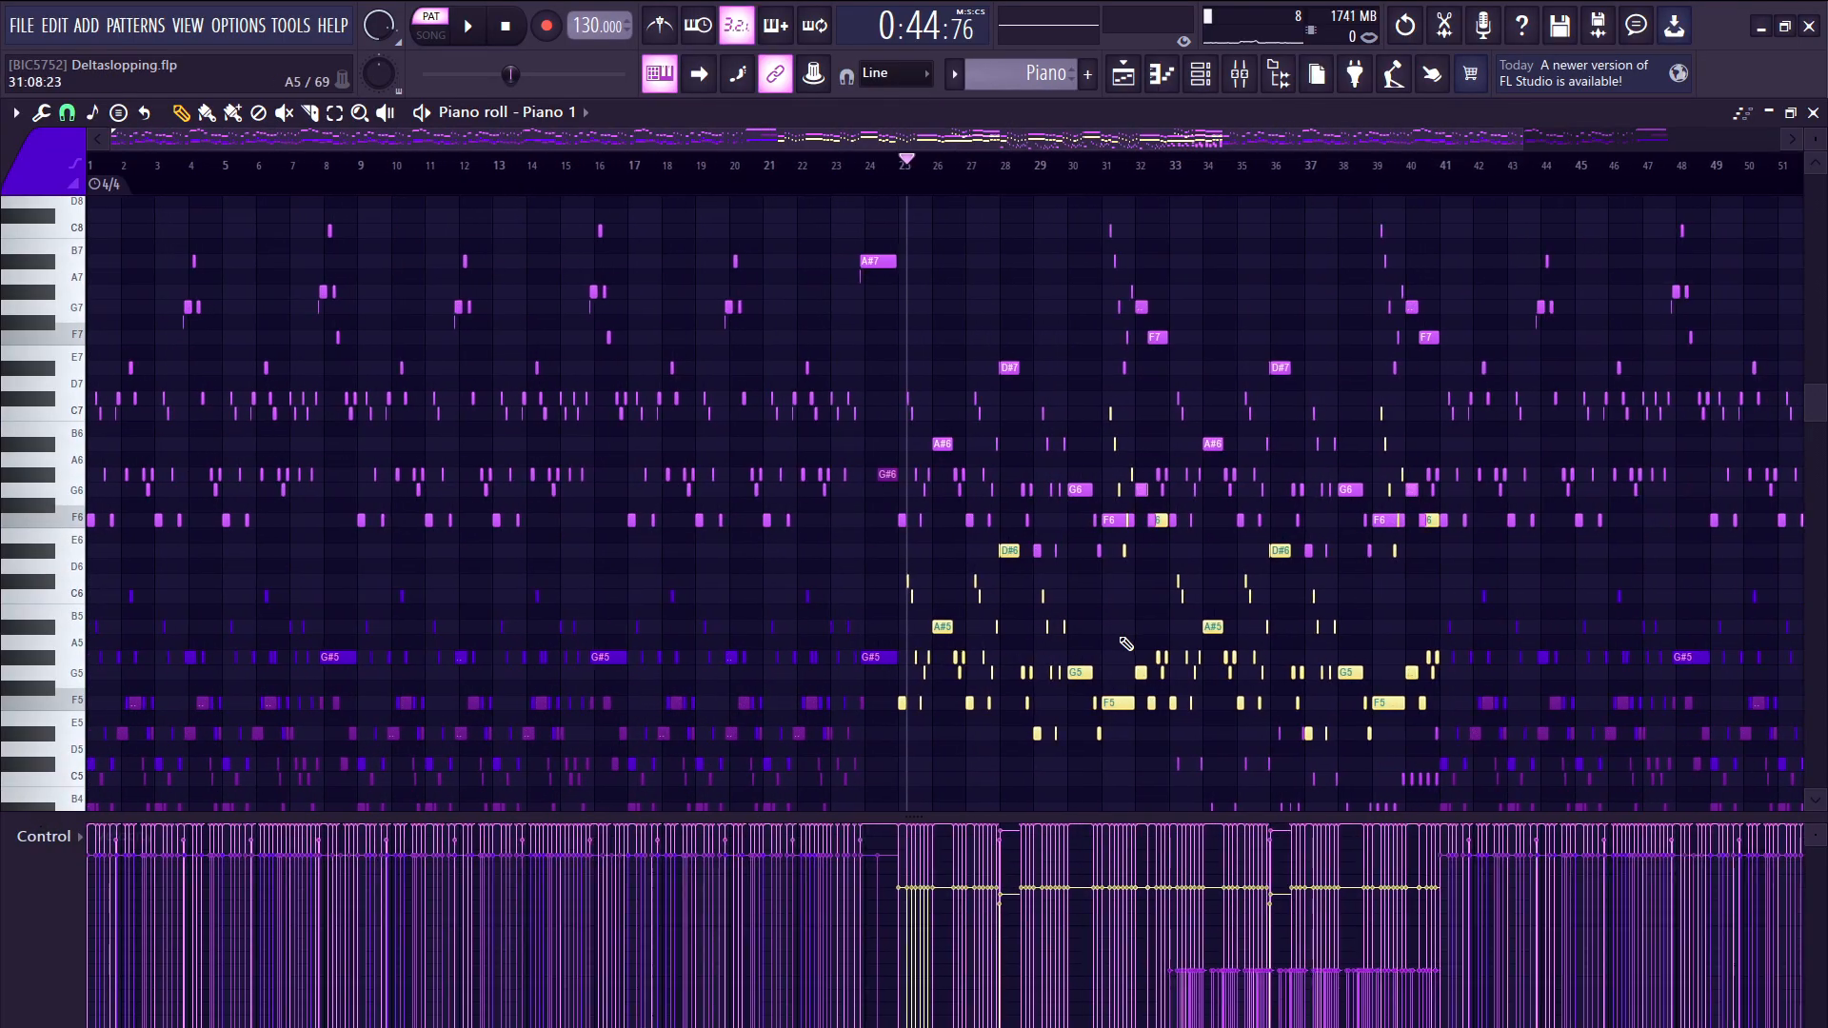
pyautogui.scroll(4, 809, 284)
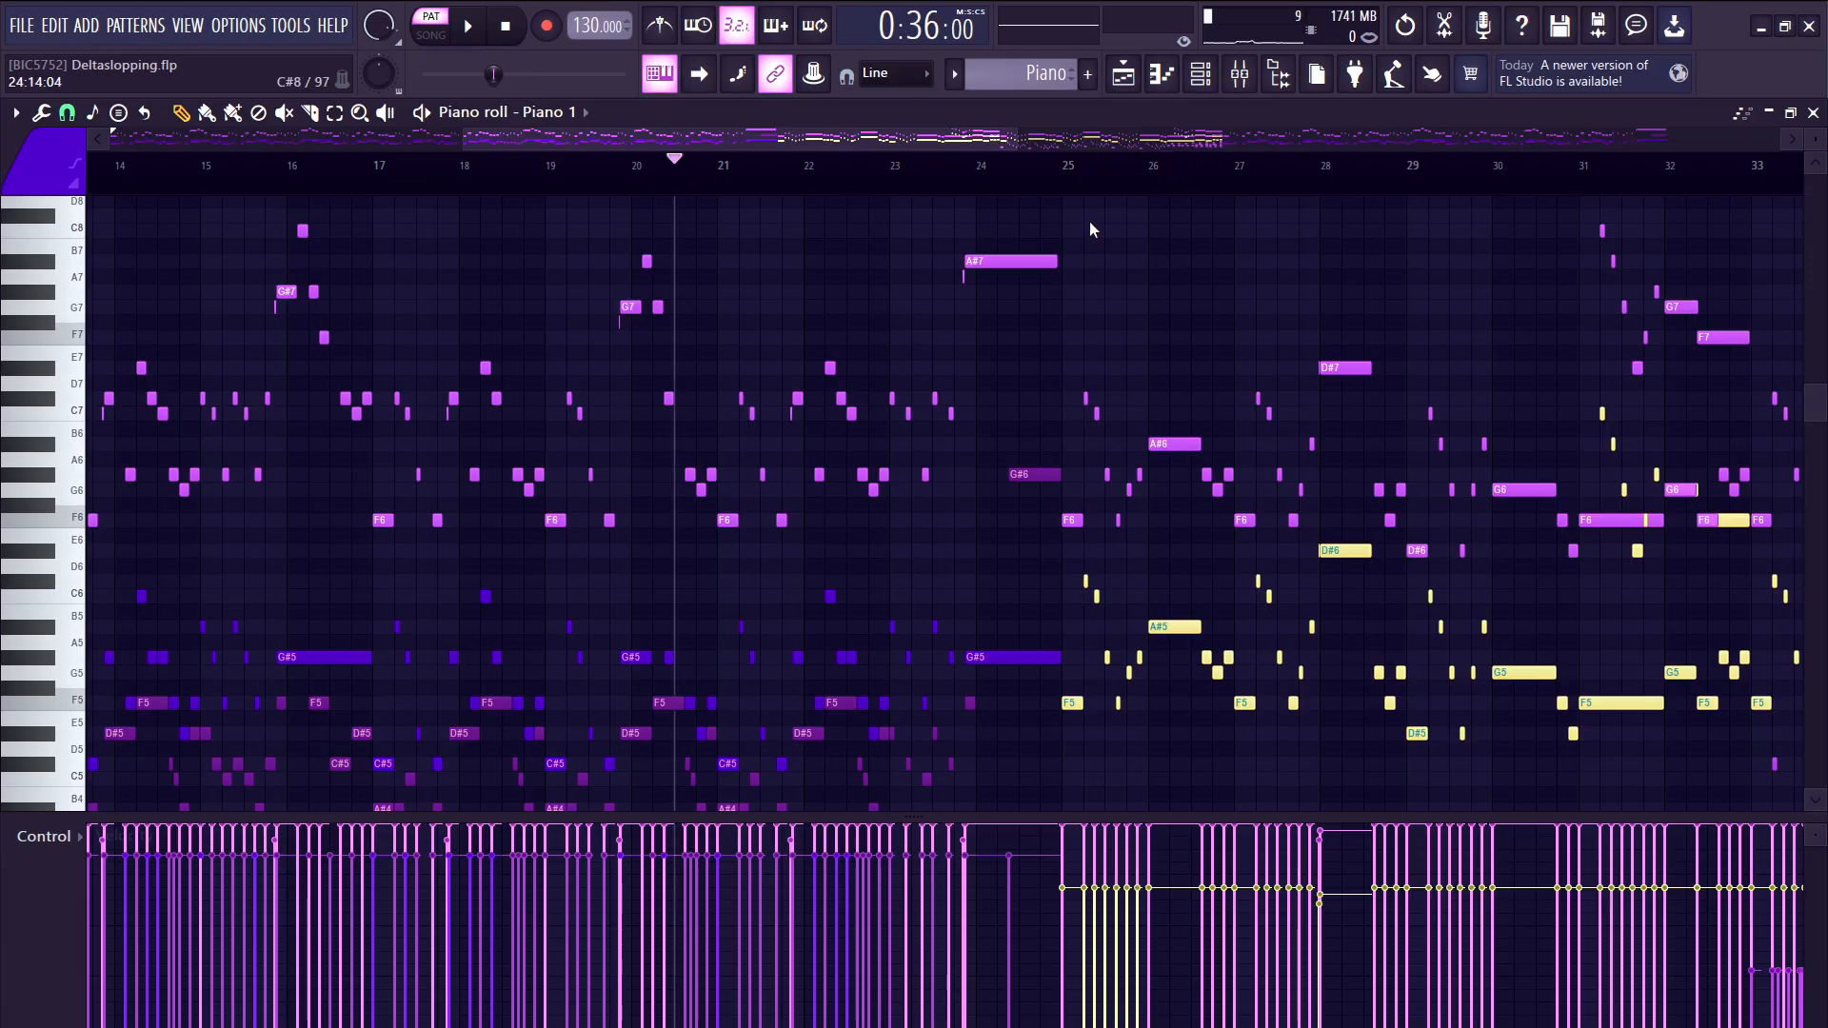
pyautogui.scroll(6, 1133, 264)
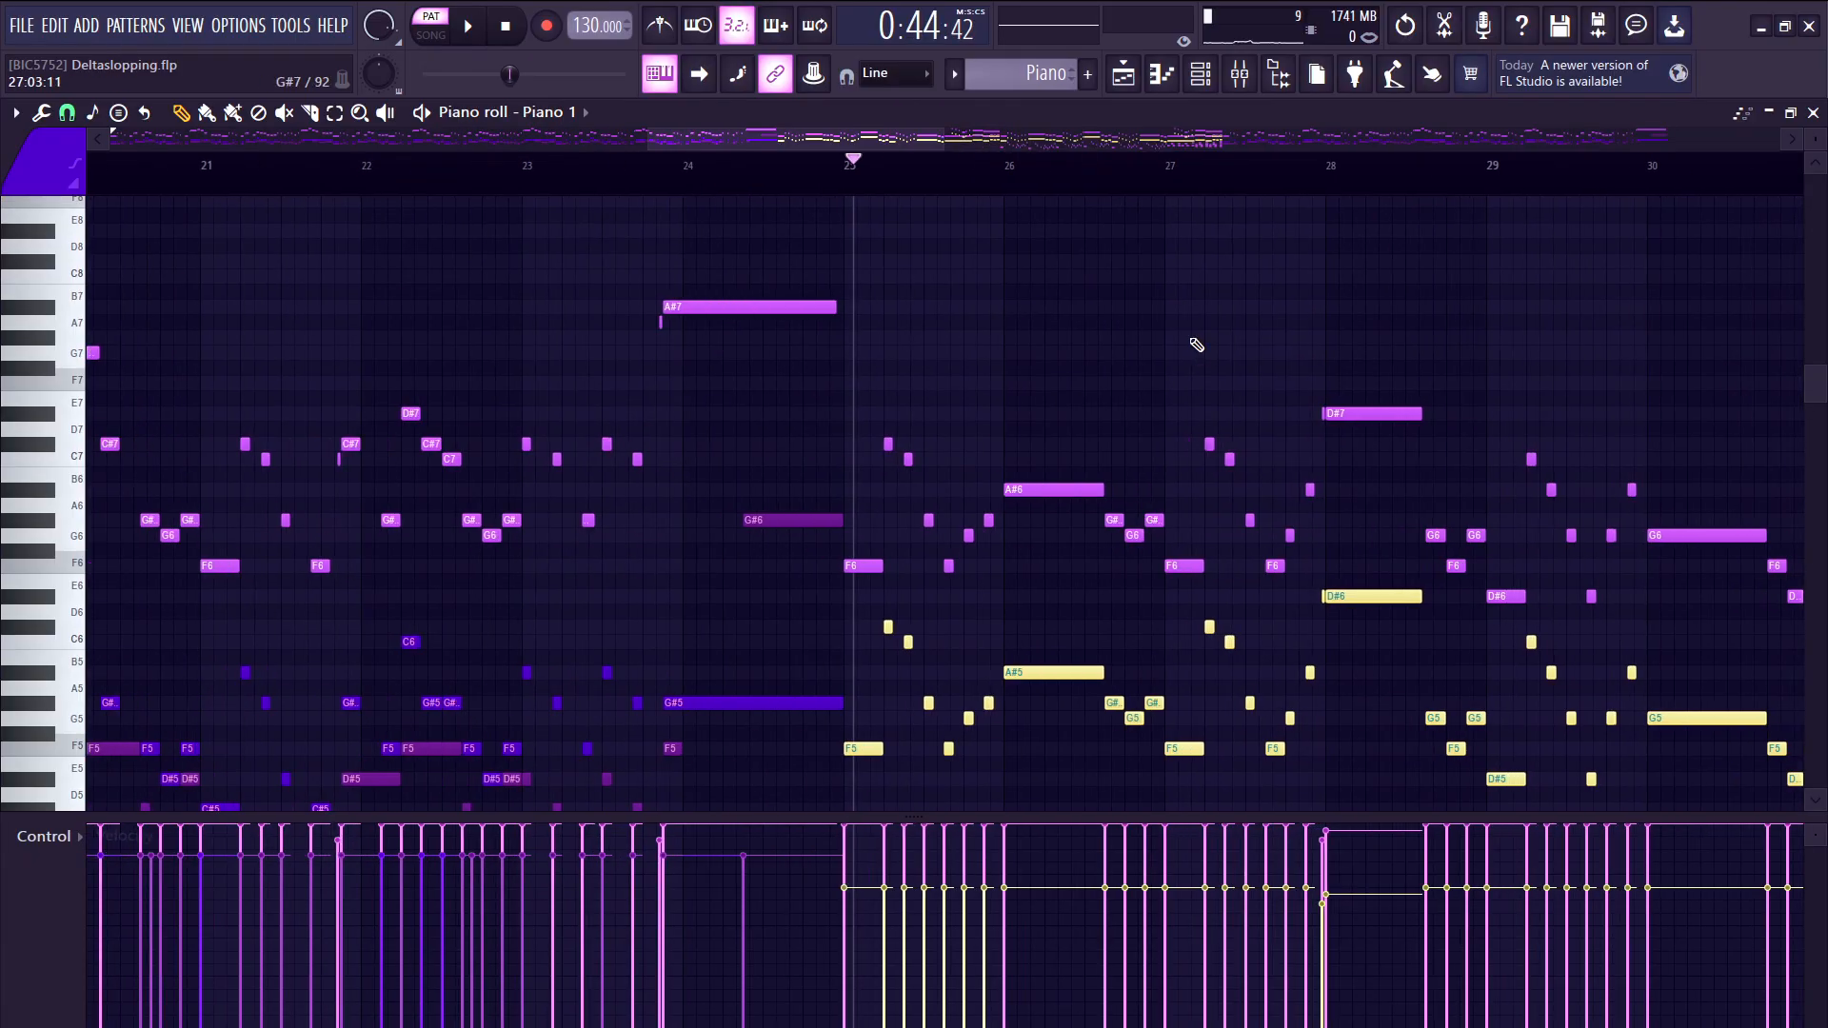
pyautogui.scroll(-4, 1390, 422)
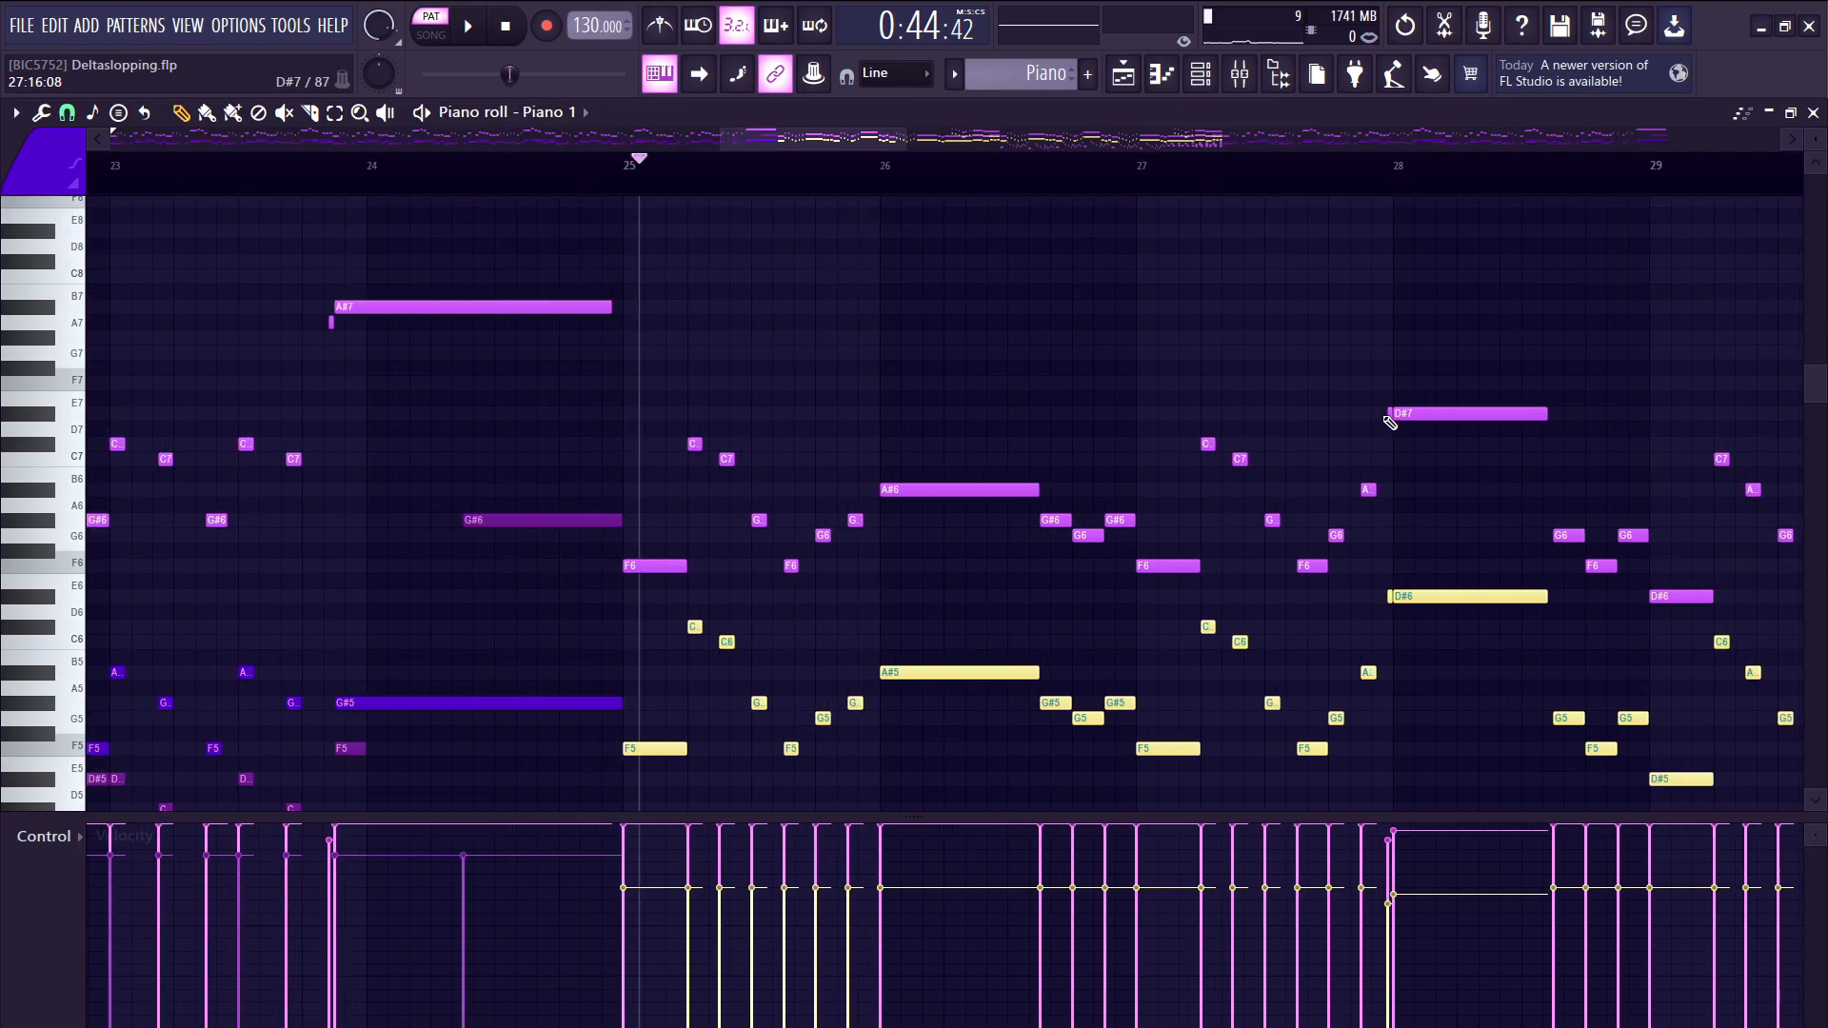
# - Play the second Piano section from bar 25 to about bar 32 again, examining the melody's shape, and stop
pyautogui.press('space')
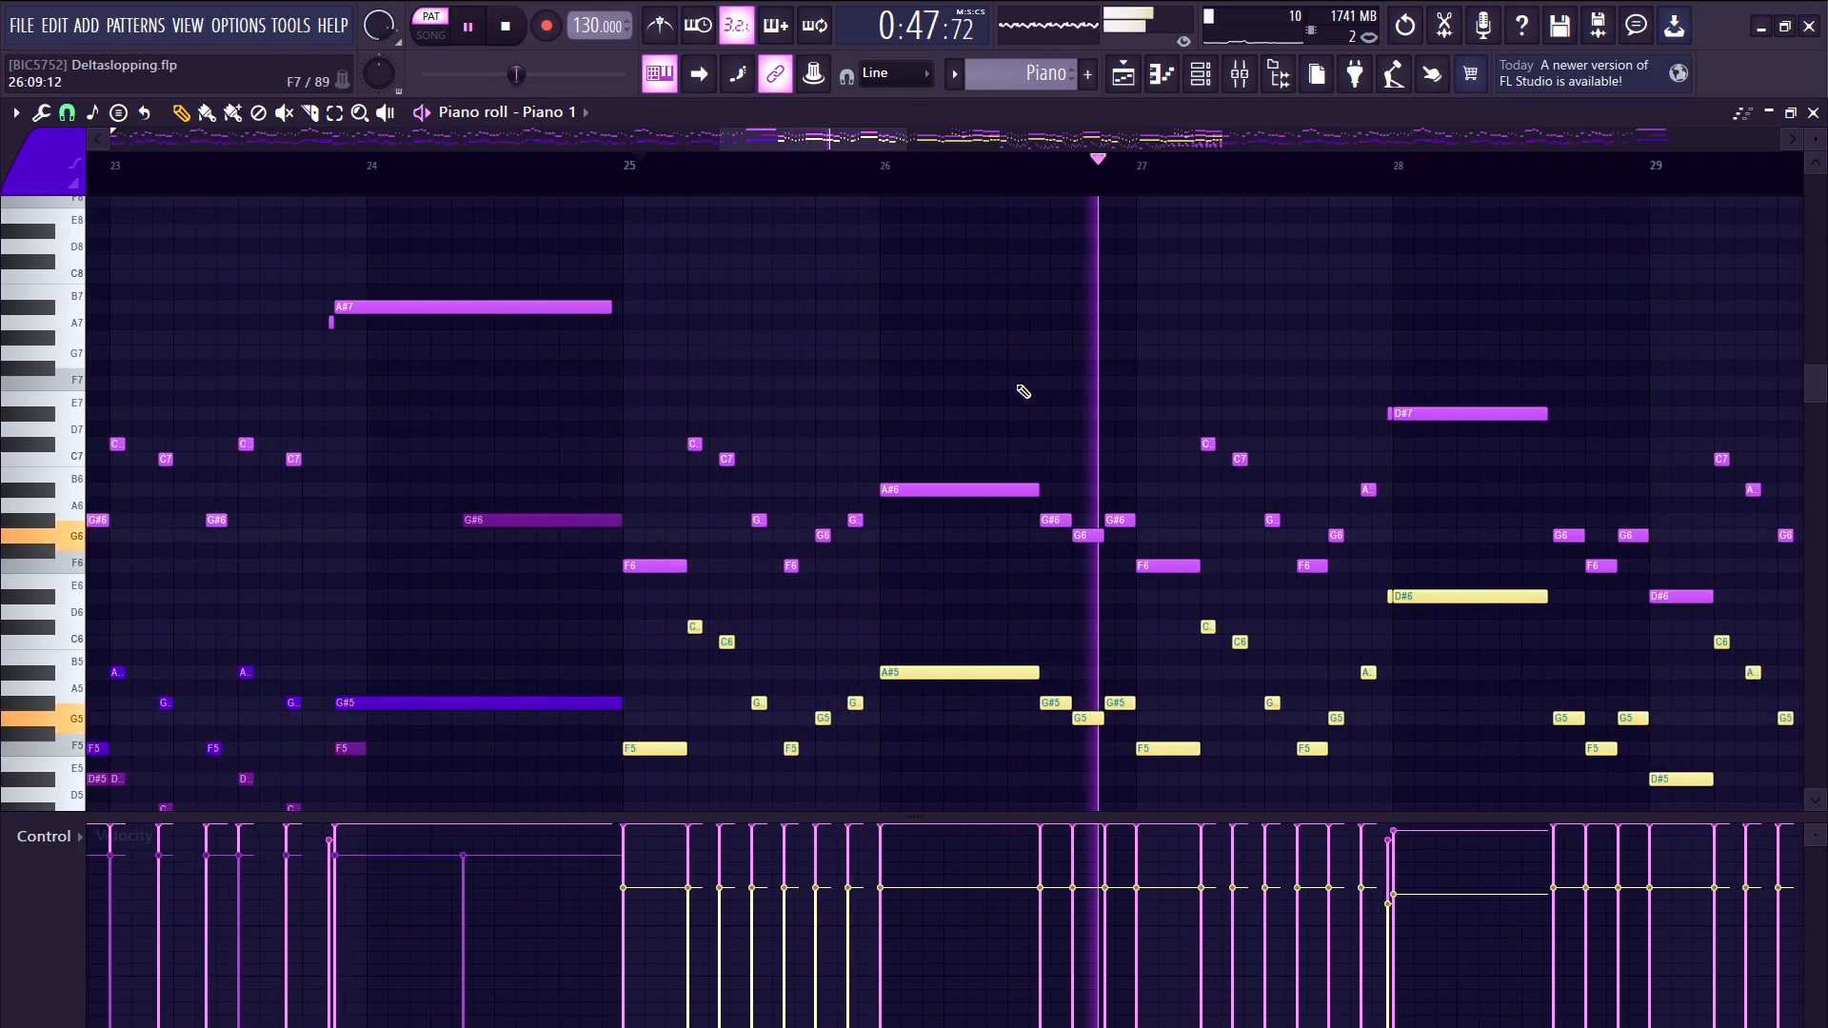
pyautogui.scroll(-5, 939, 391)
pyautogui.scroll(6, 1212, 587)
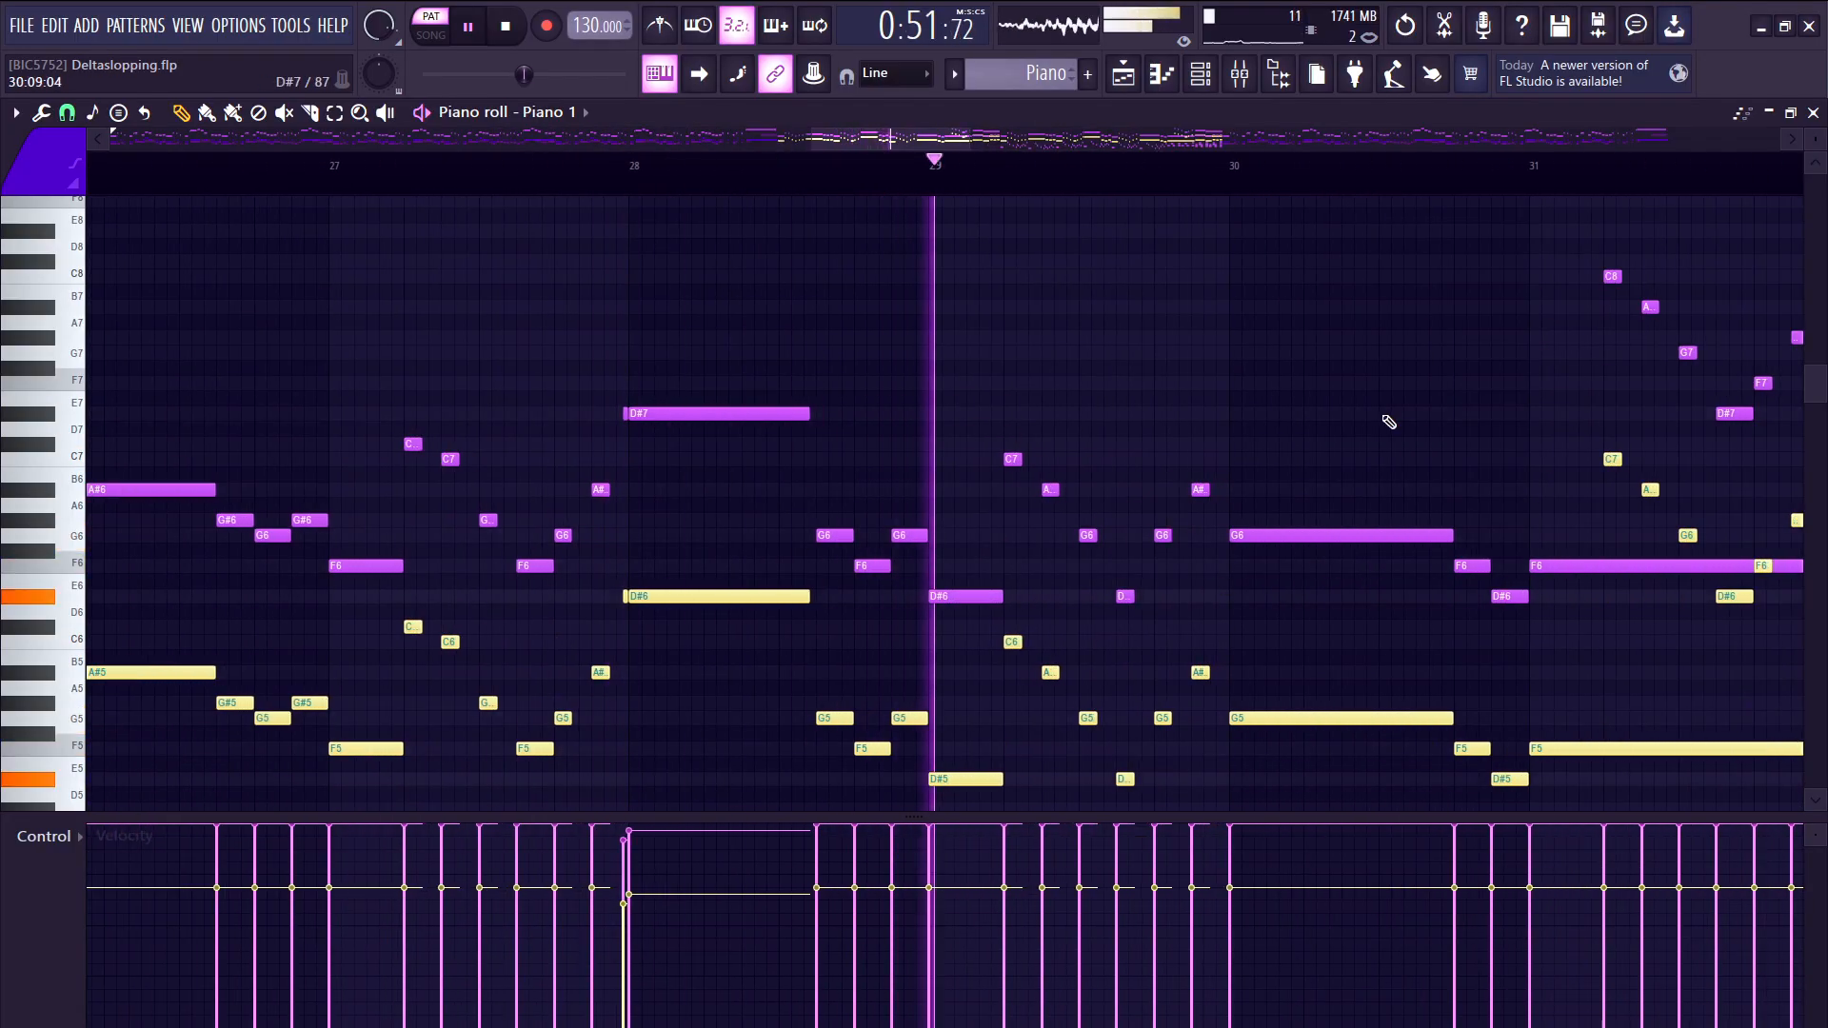
pyautogui.scroll(-3, 1112, 446)
pyautogui.scroll(-4, 1112, 446)
pyautogui.scroll(-3, 1151, 409)
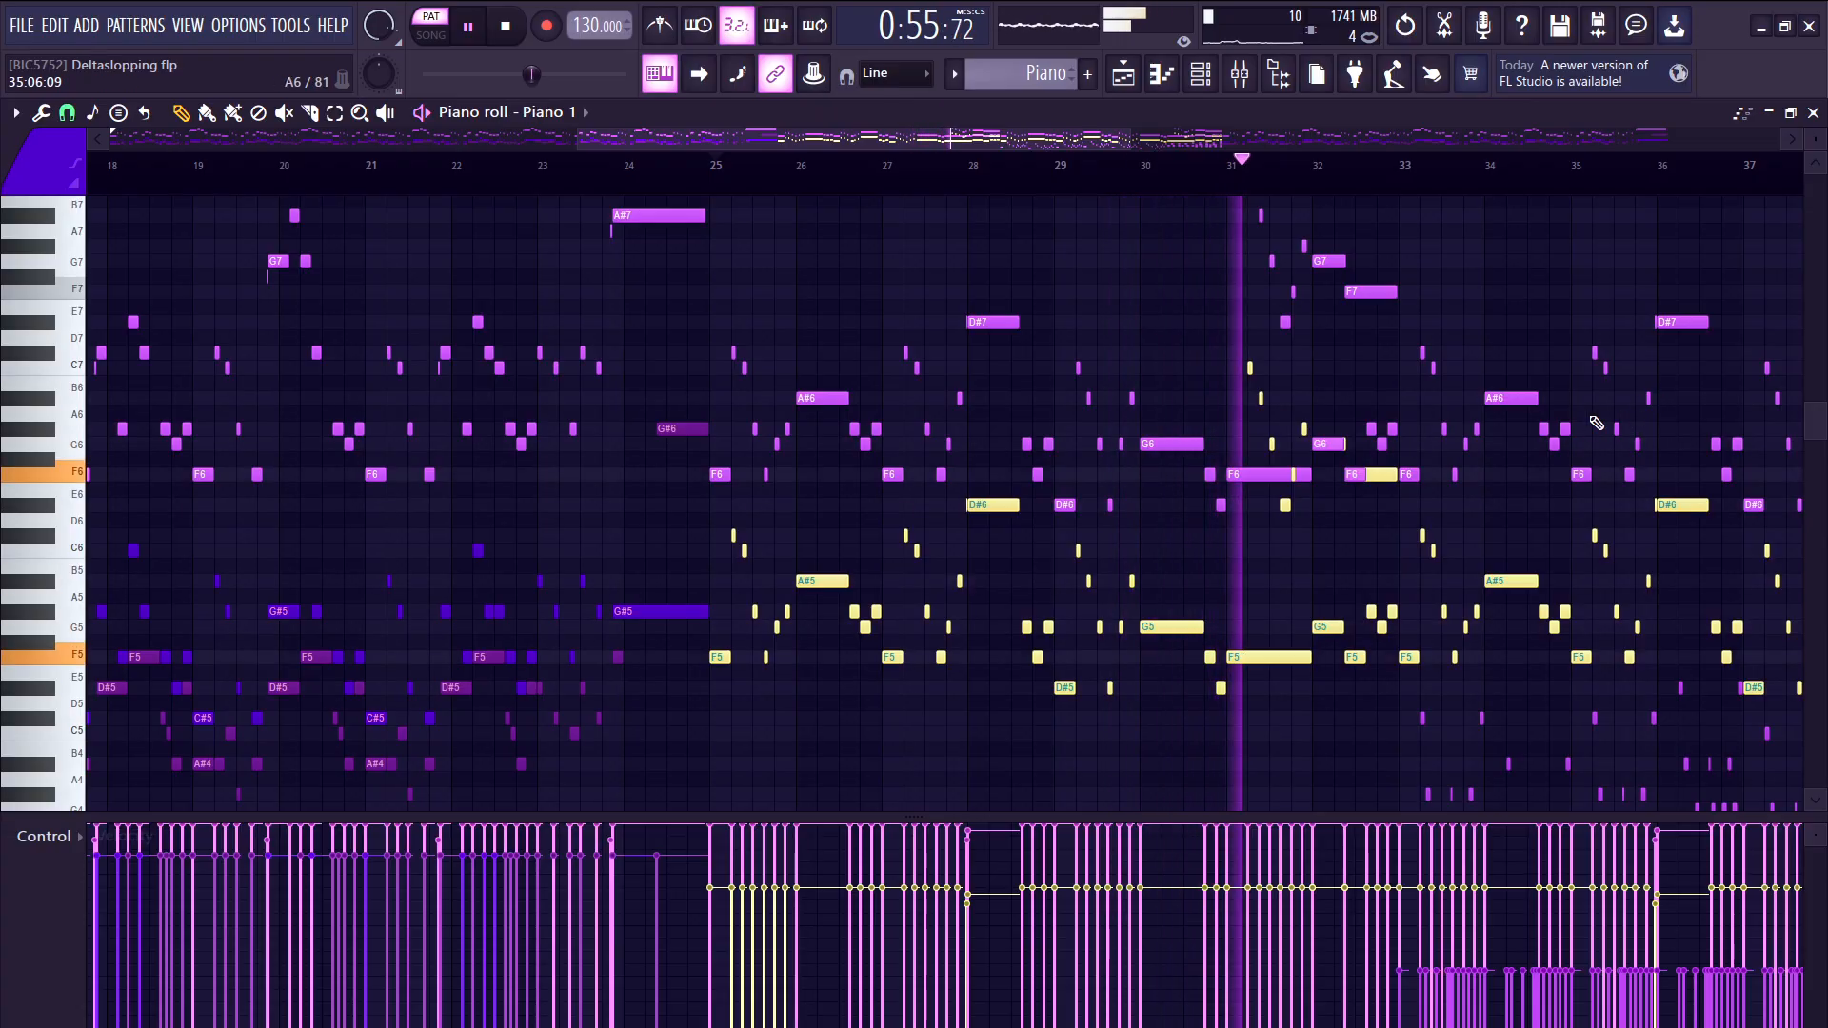
pyautogui.scroll(-3, 1143, 396)
pyautogui.scroll(3, 1447, 314)
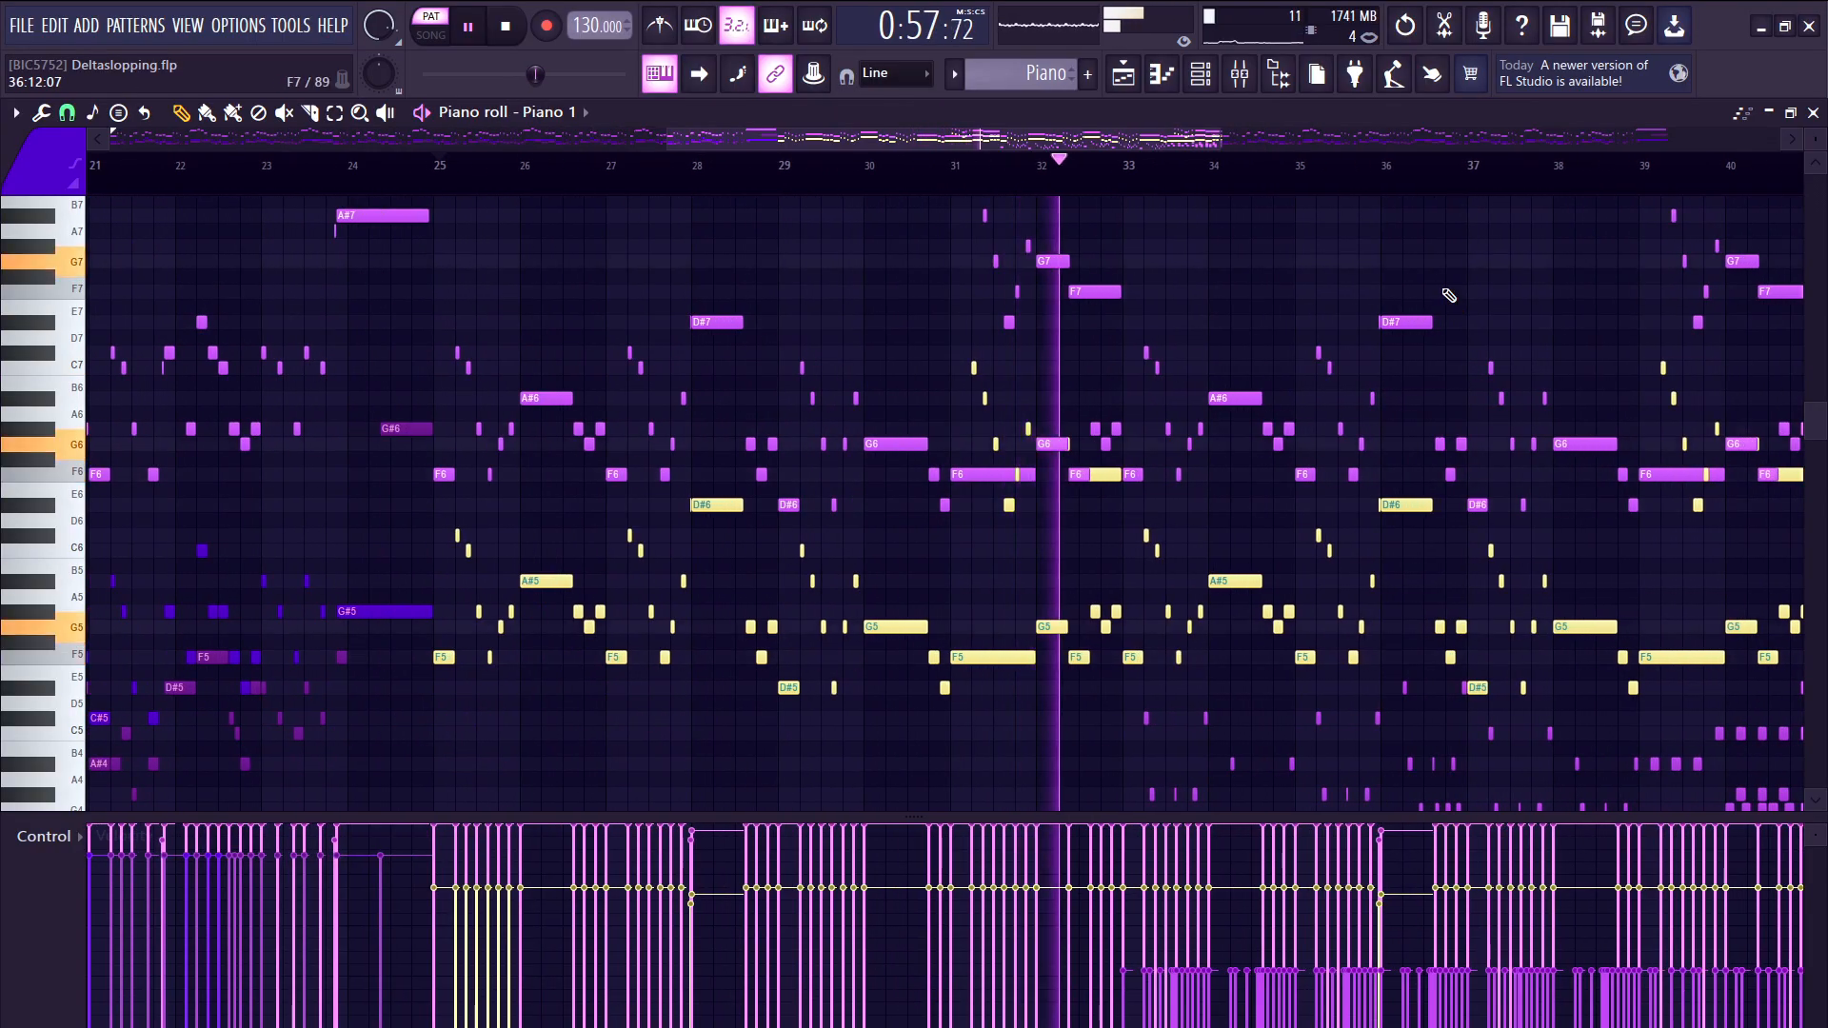
pyautogui.press('space')
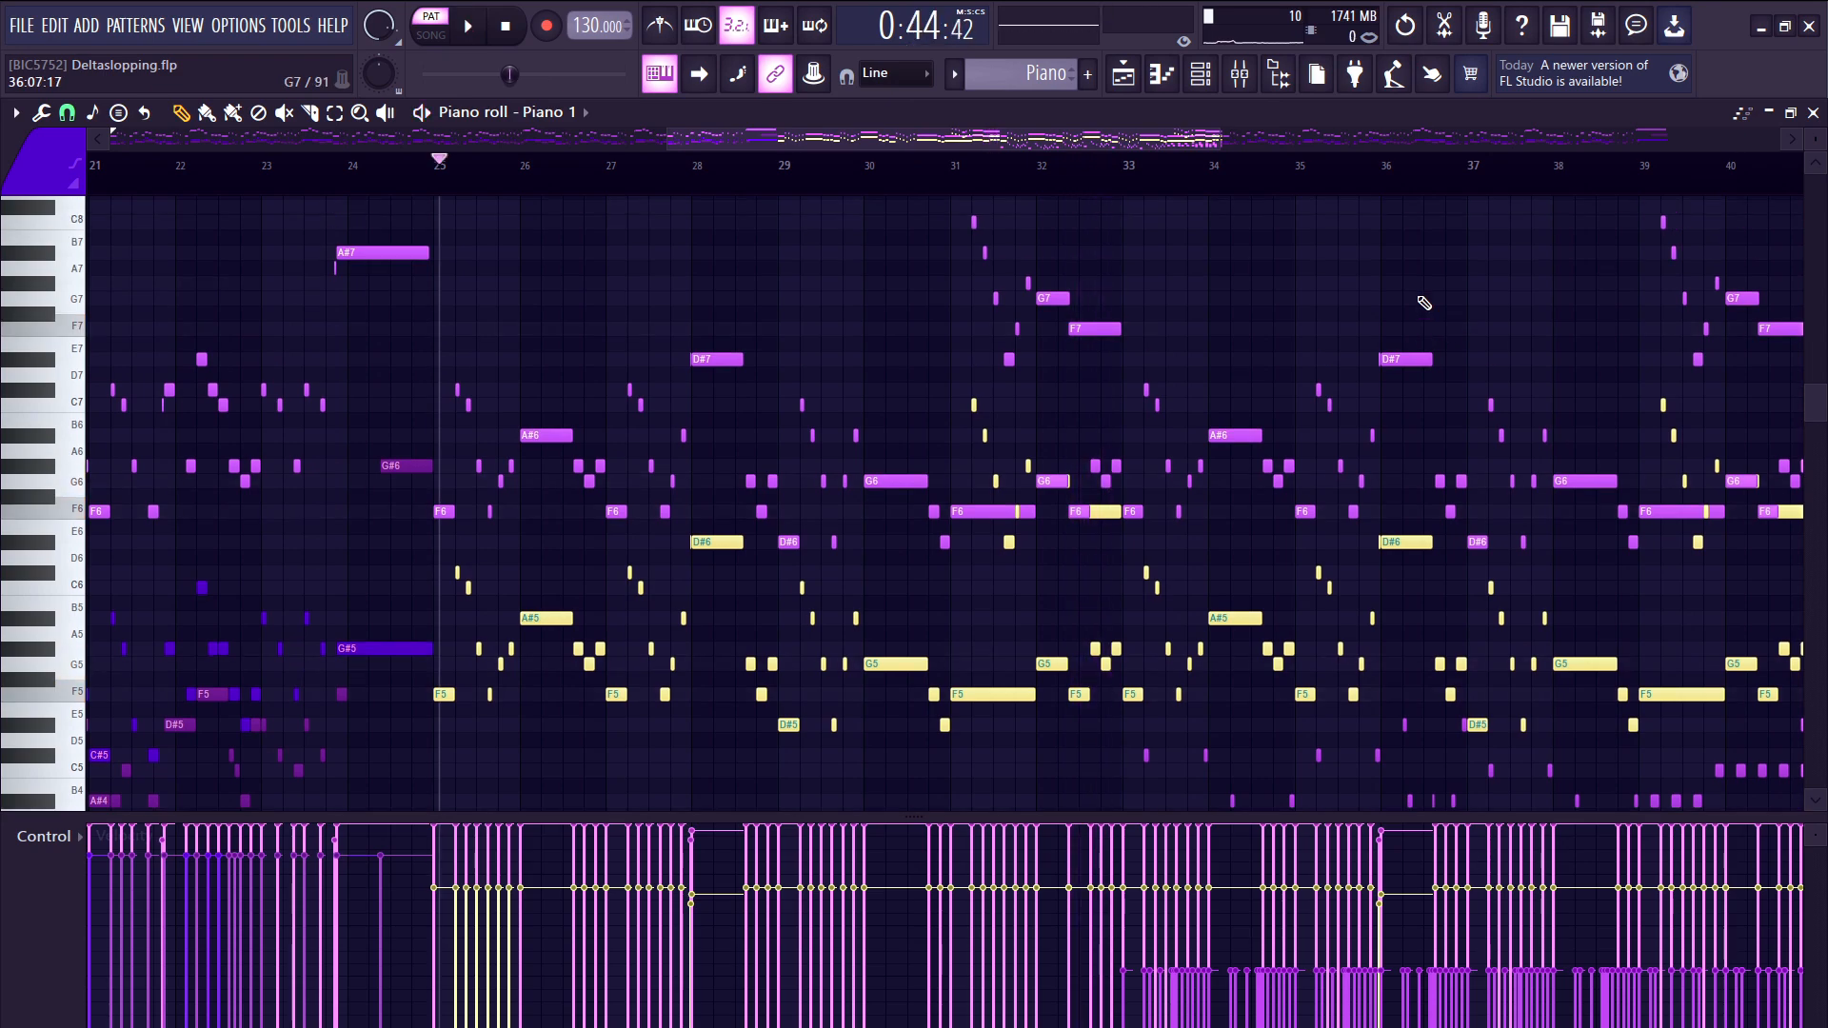
# - Select the time range covering bars 25 to 28 of the Piano part and play it
pyautogui.scroll(3, 1333, 306)
pyautogui.scroll(-3, 1219, 361)
pyautogui.scroll(2, 1201, 394)
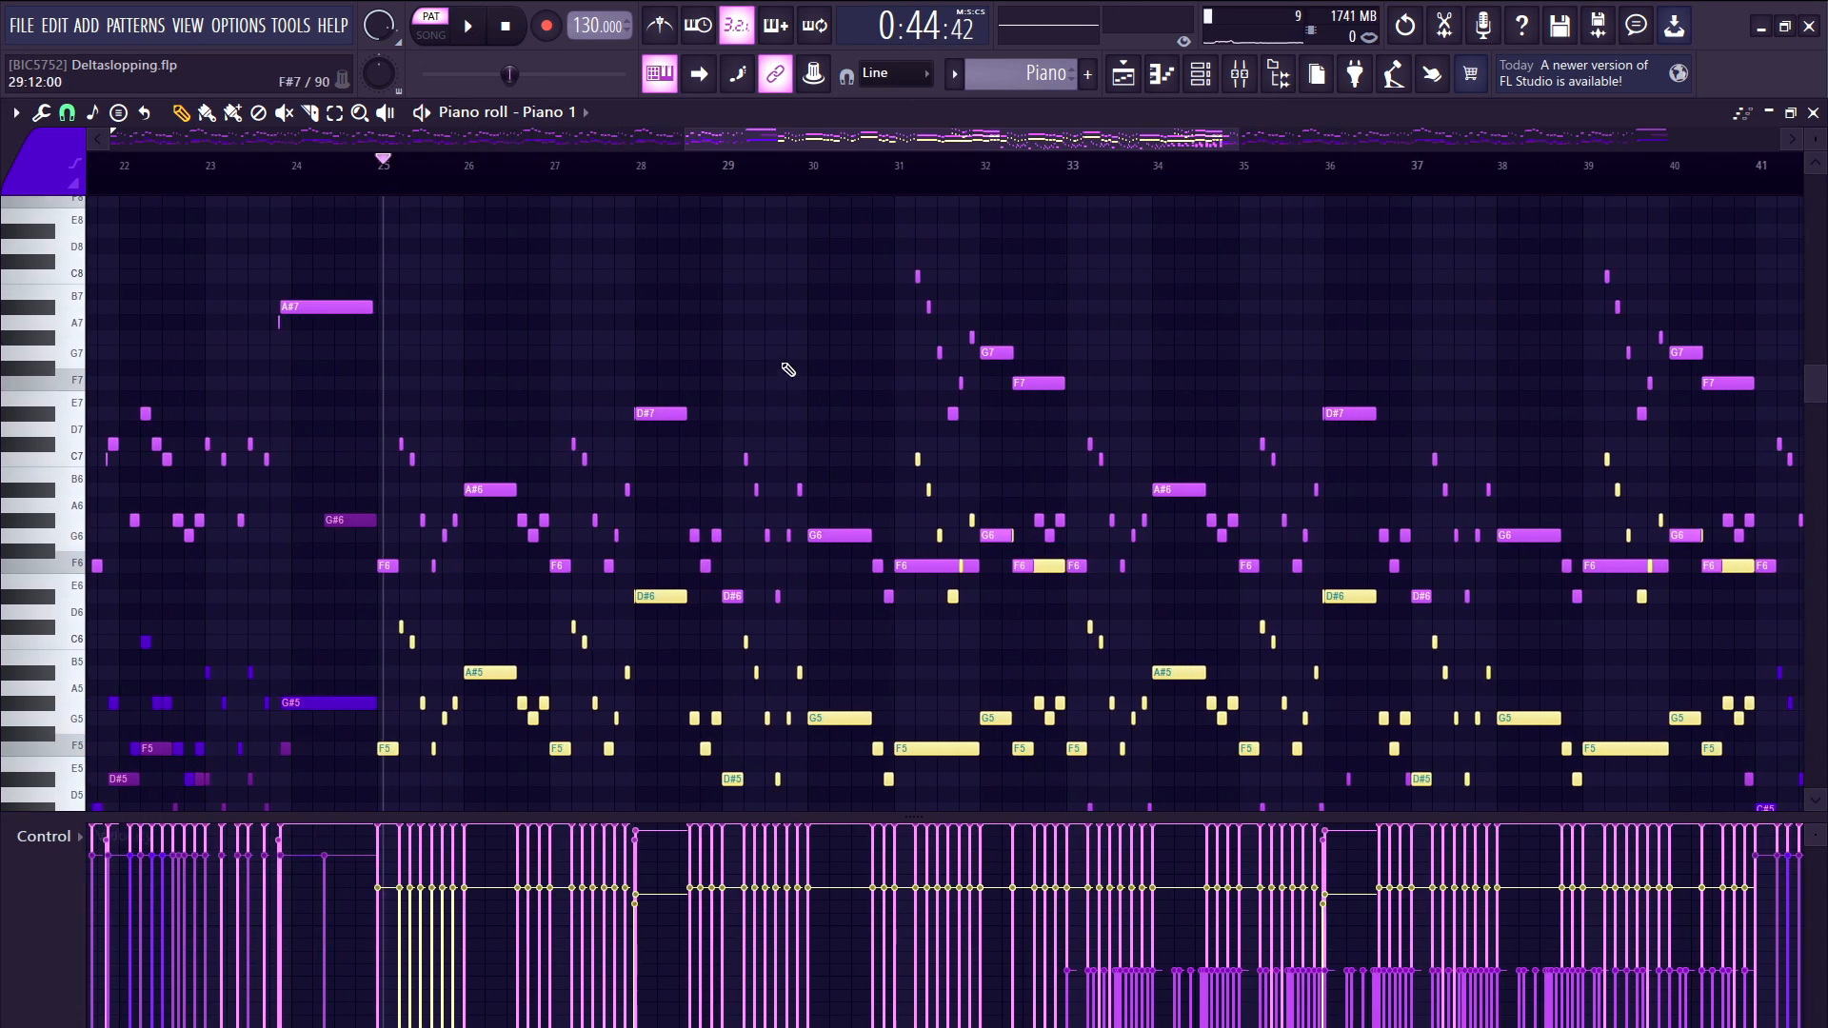
pyautogui.scroll(2, 385, 438)
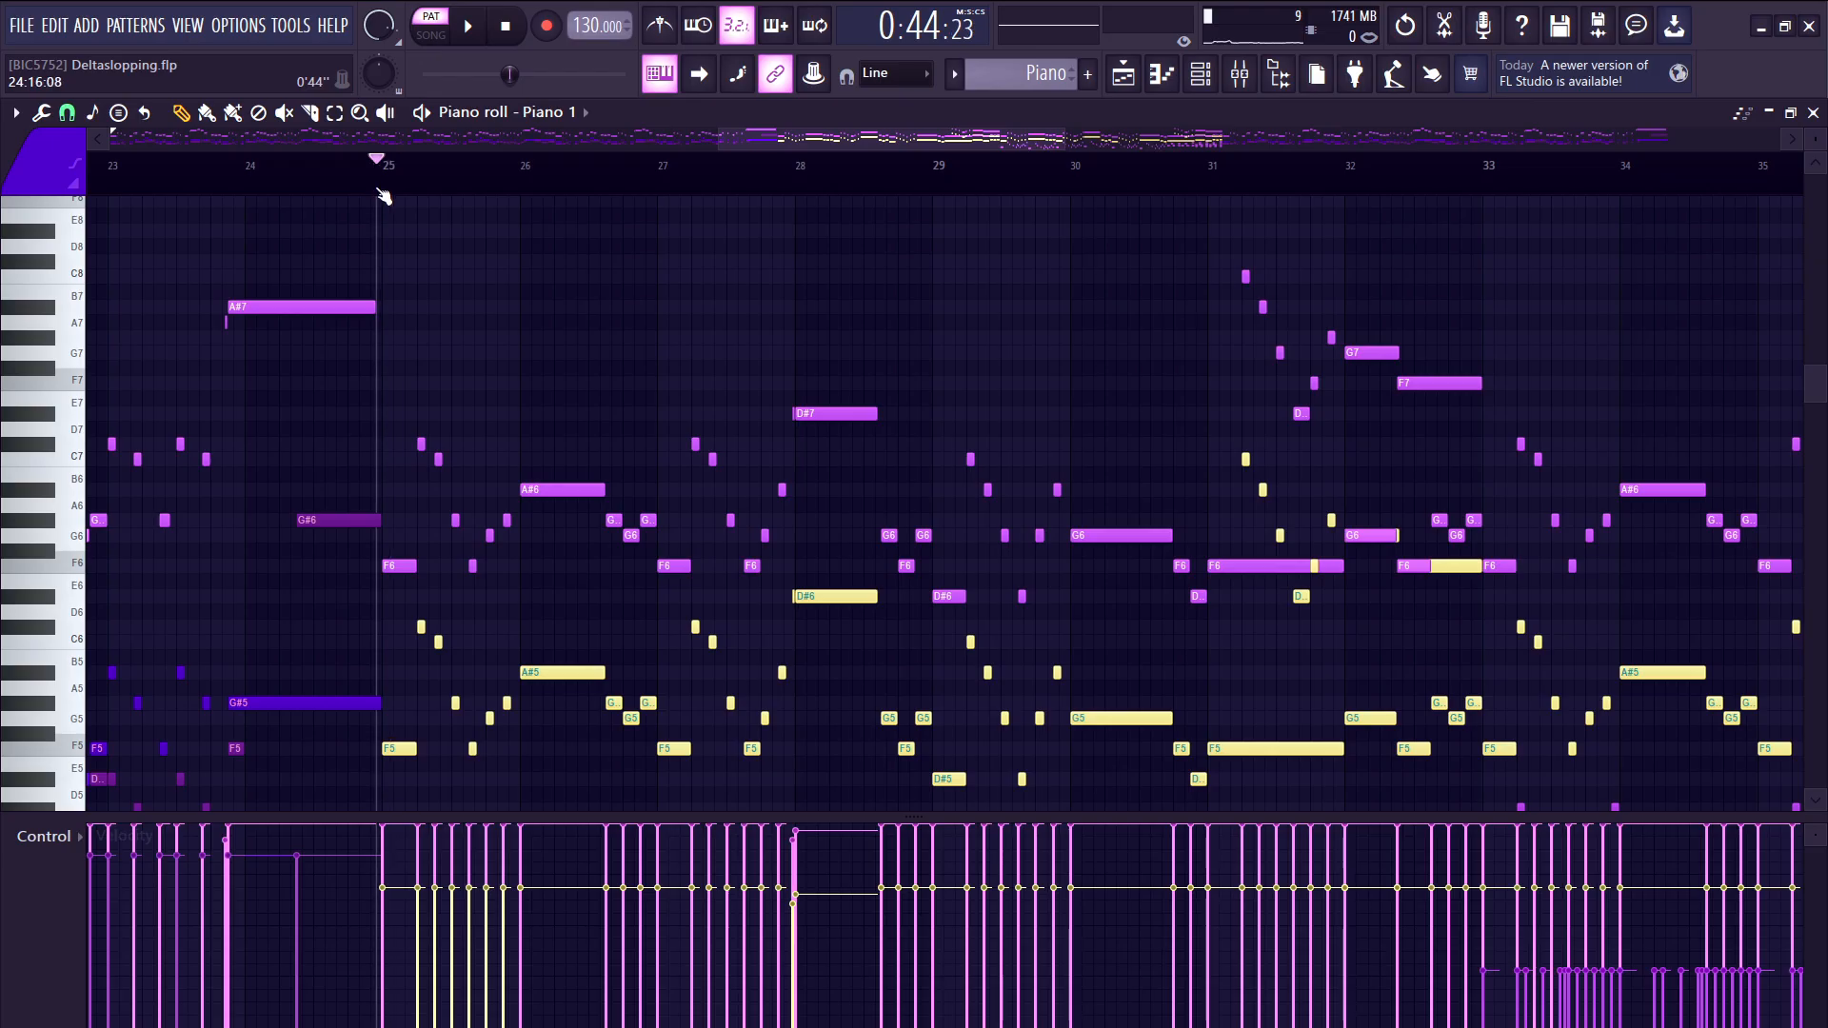
pyautogui.scroll(-2, 394, 267)
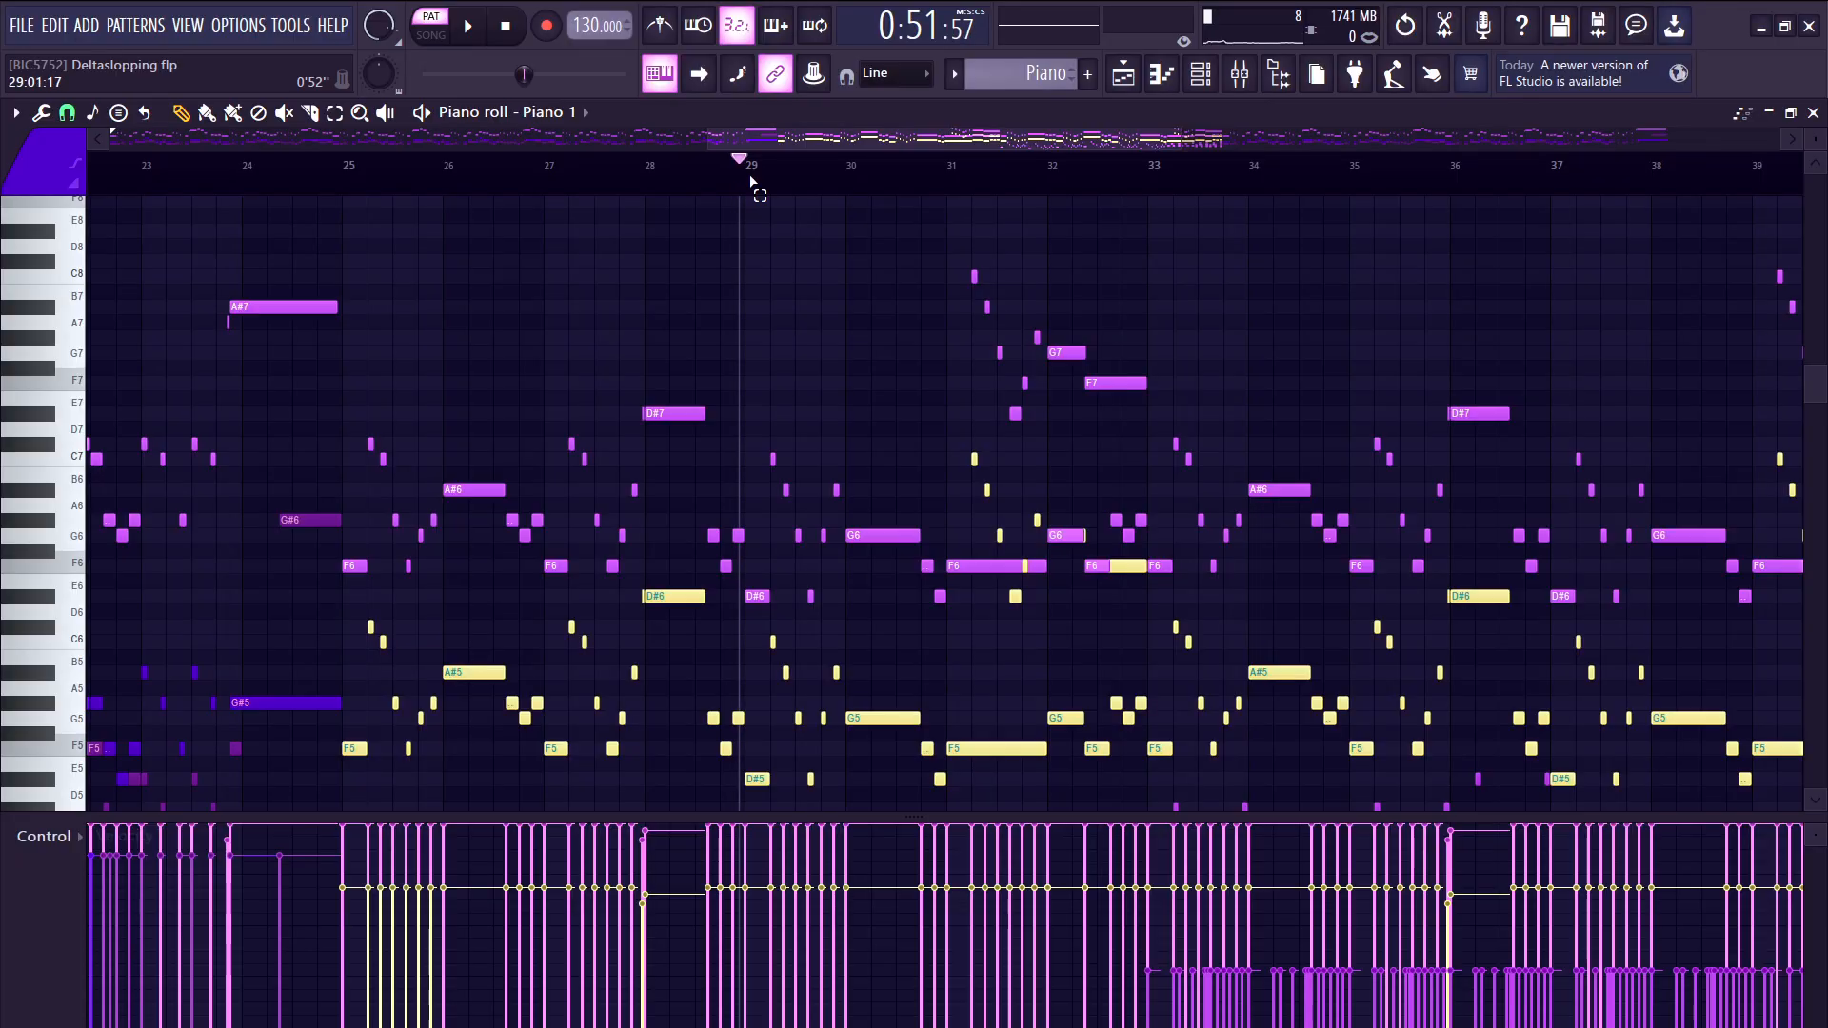
pyautogui.moveTo(752, 181); pyautogui.dragTo(456, 275)
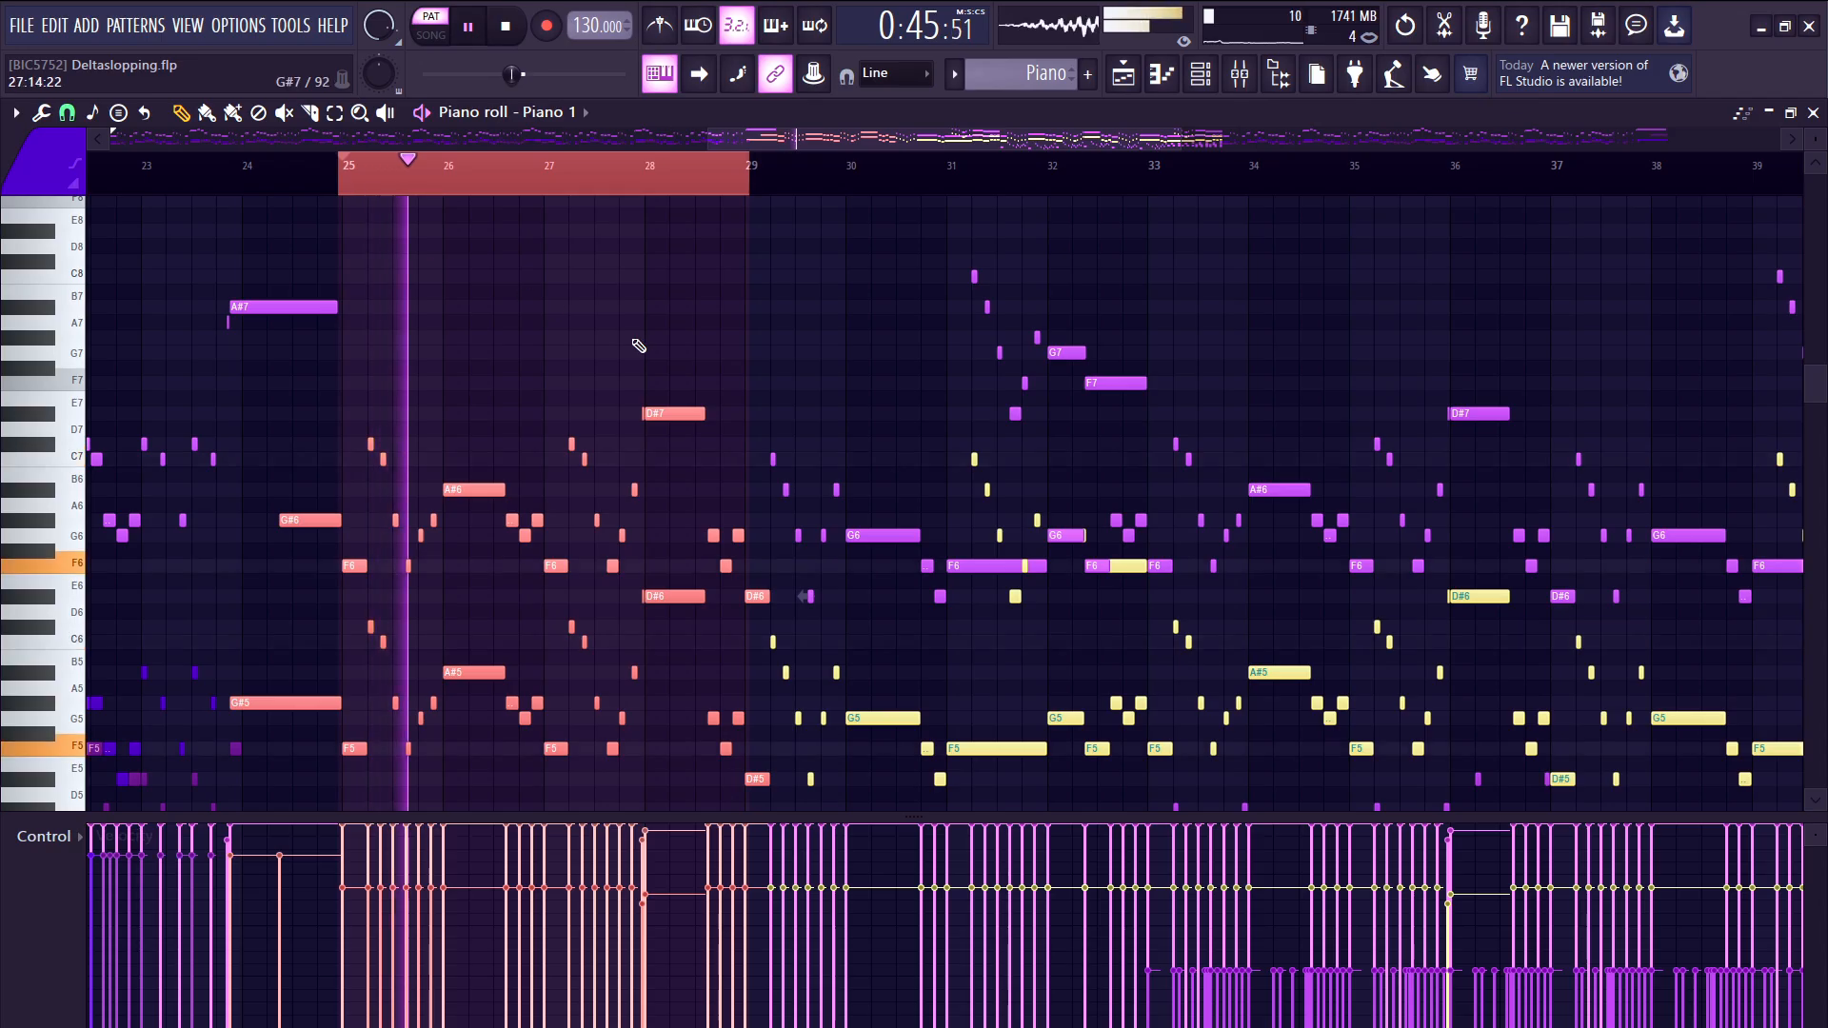
# - Set the playback position at bar 29, play the Piano melody to about bar 32, and stop
pyautogui.click(755, 194)
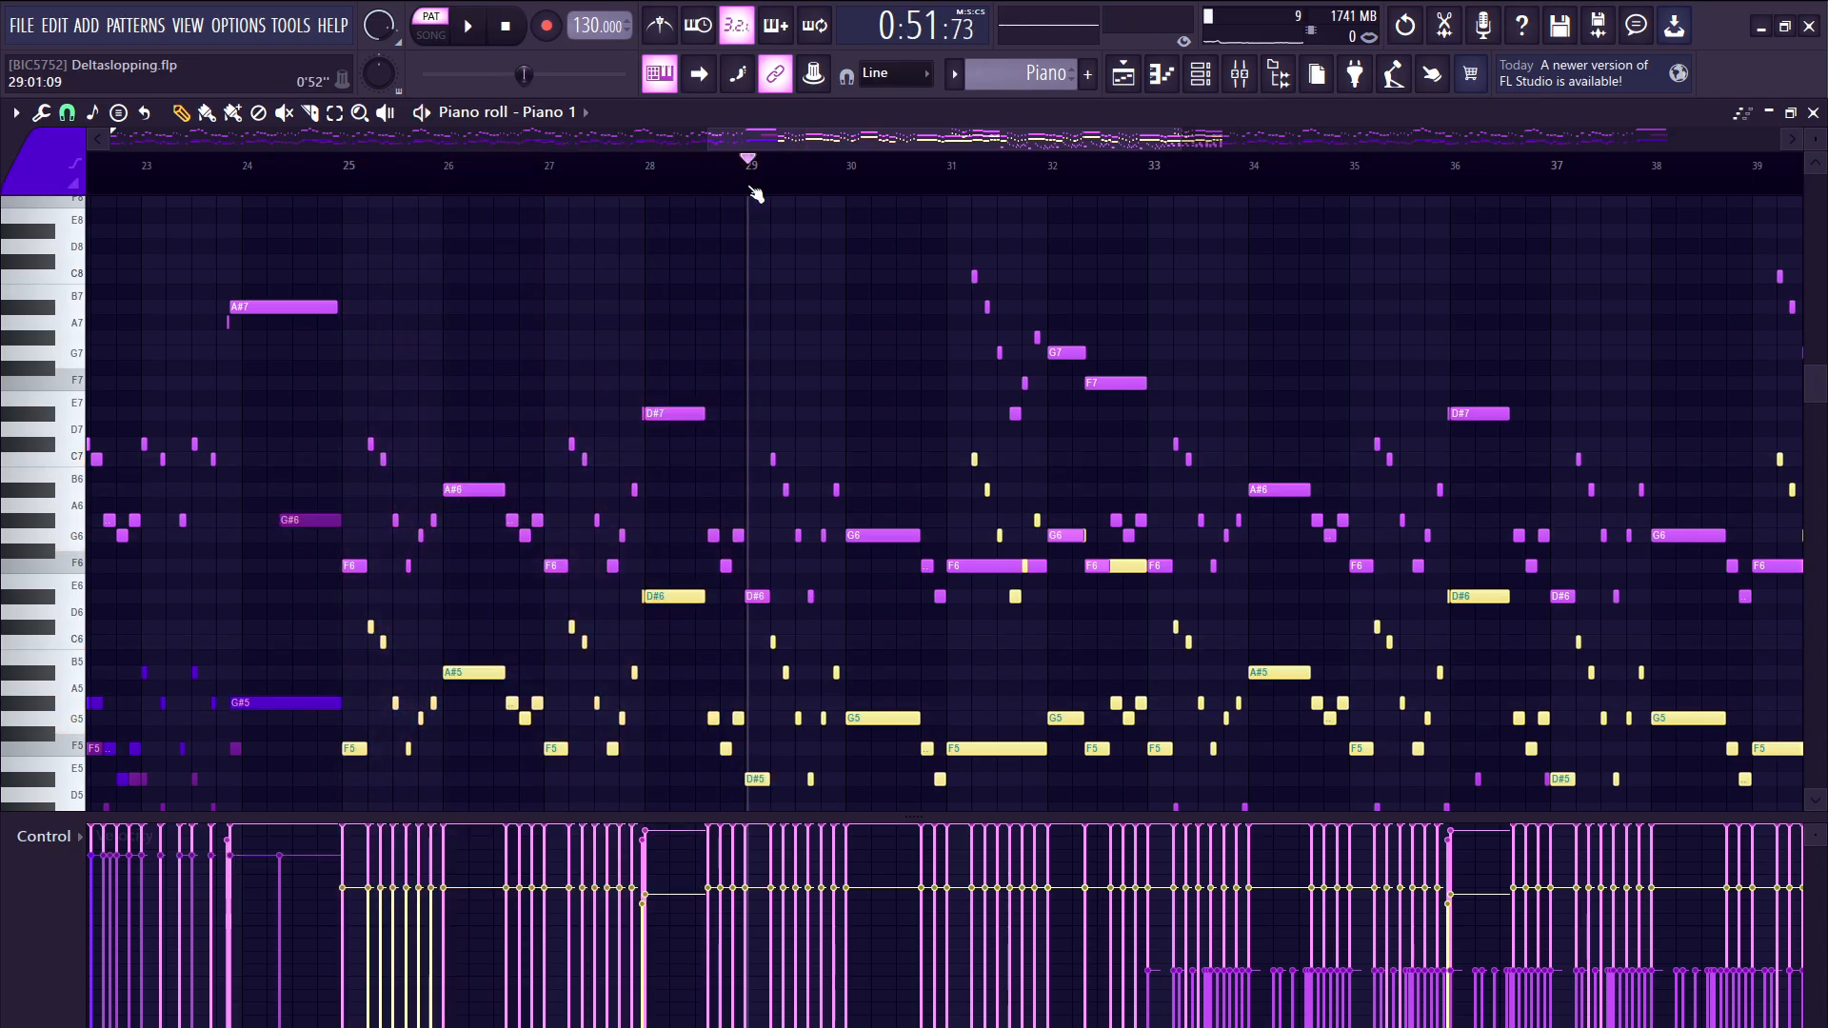
pyautogui.scroll(3, 723, 638)
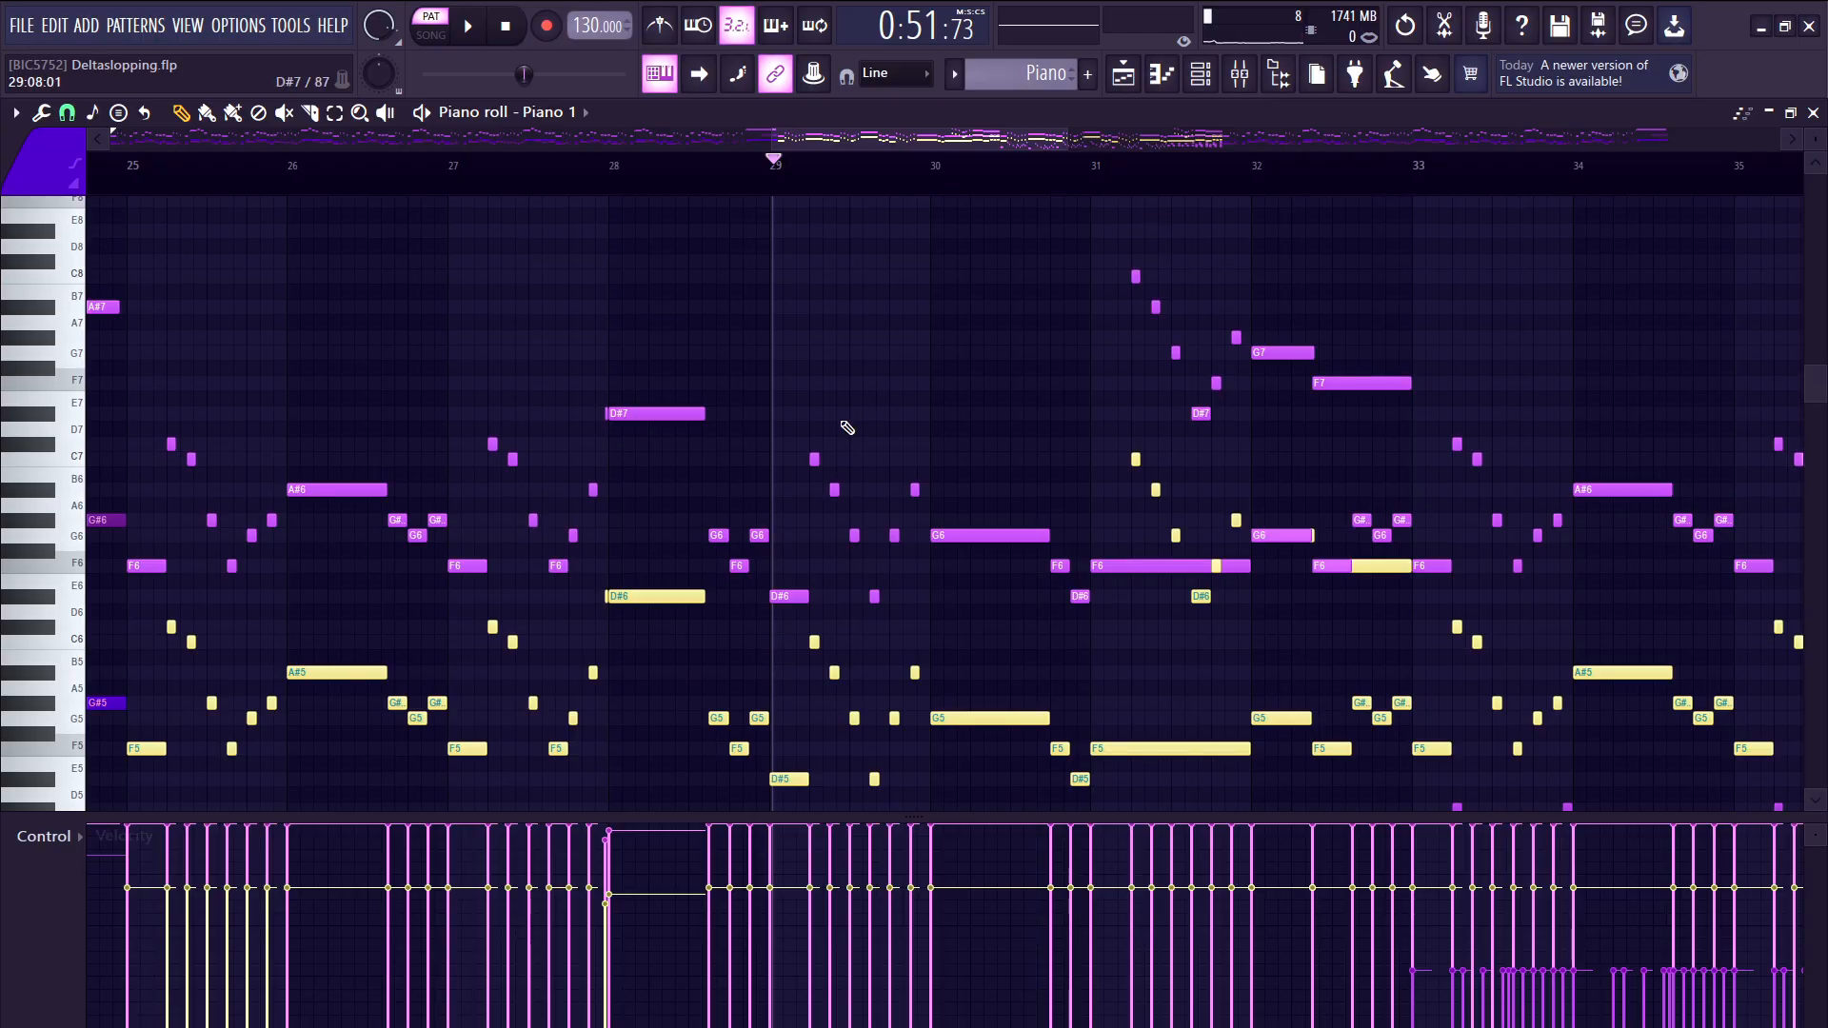
pyautogui.press('space')
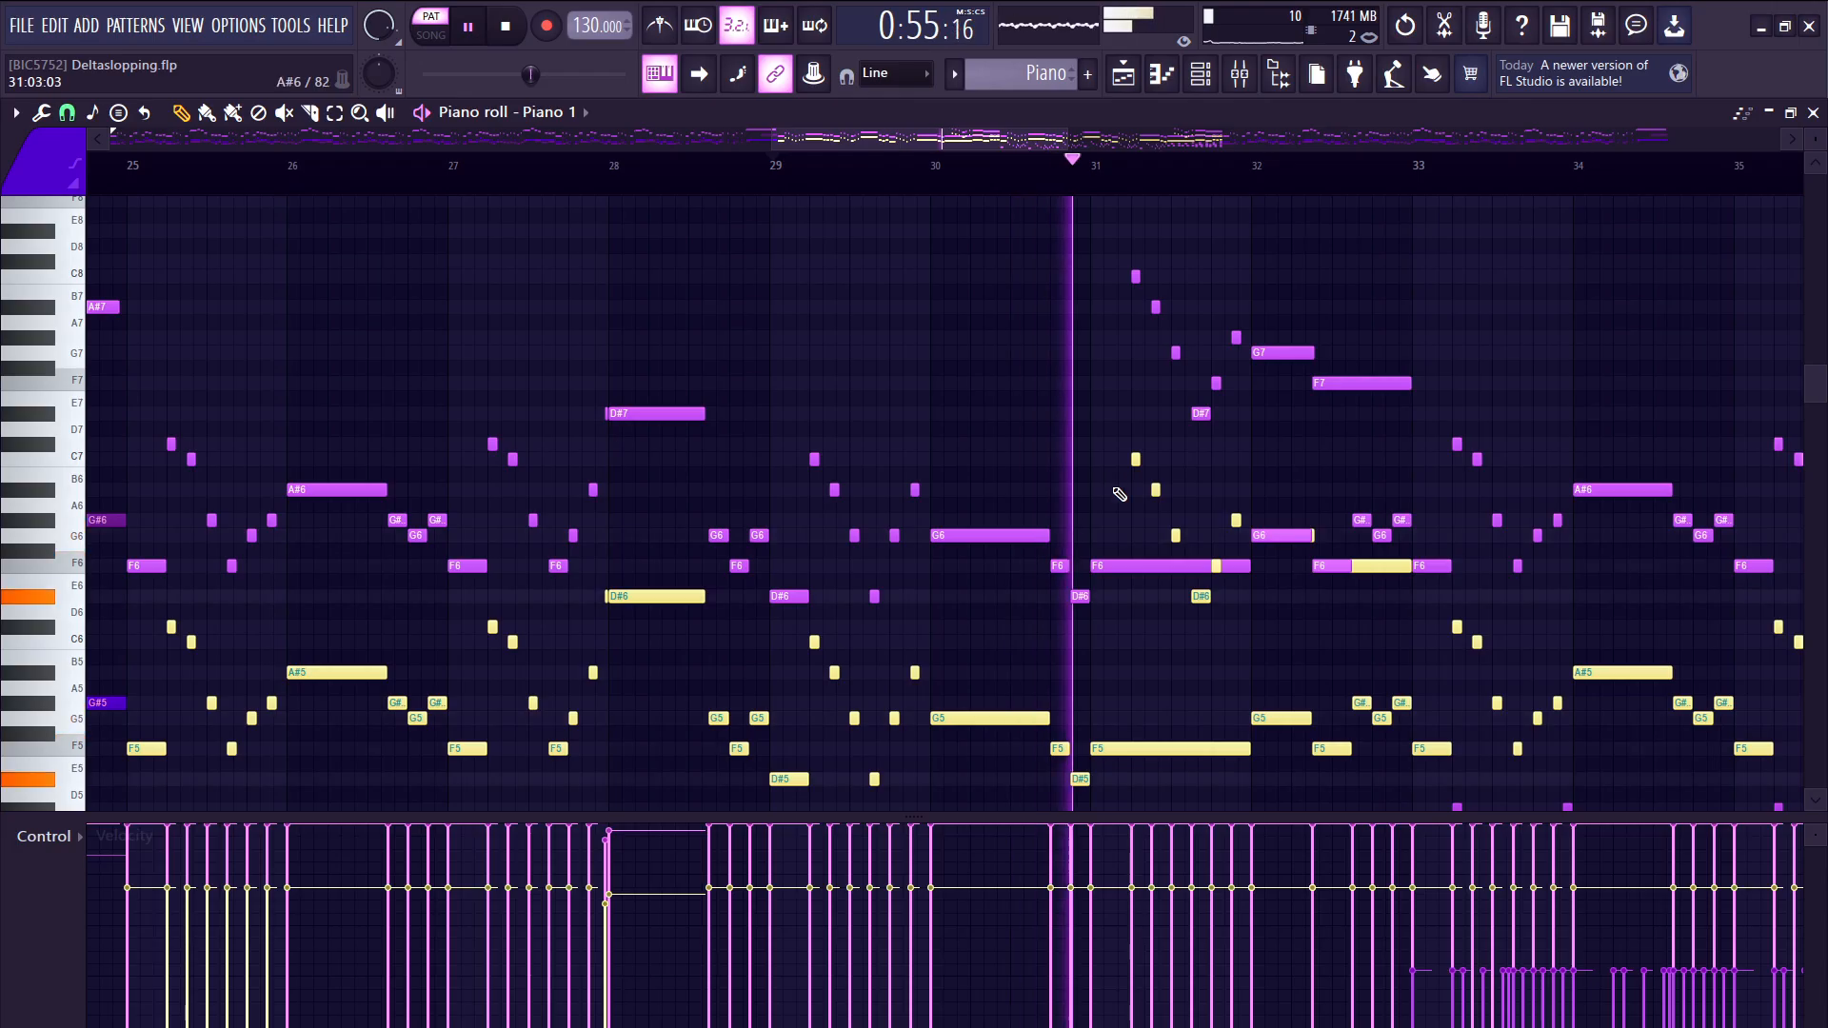
pyautogui.scroll(-3, 943, 553)
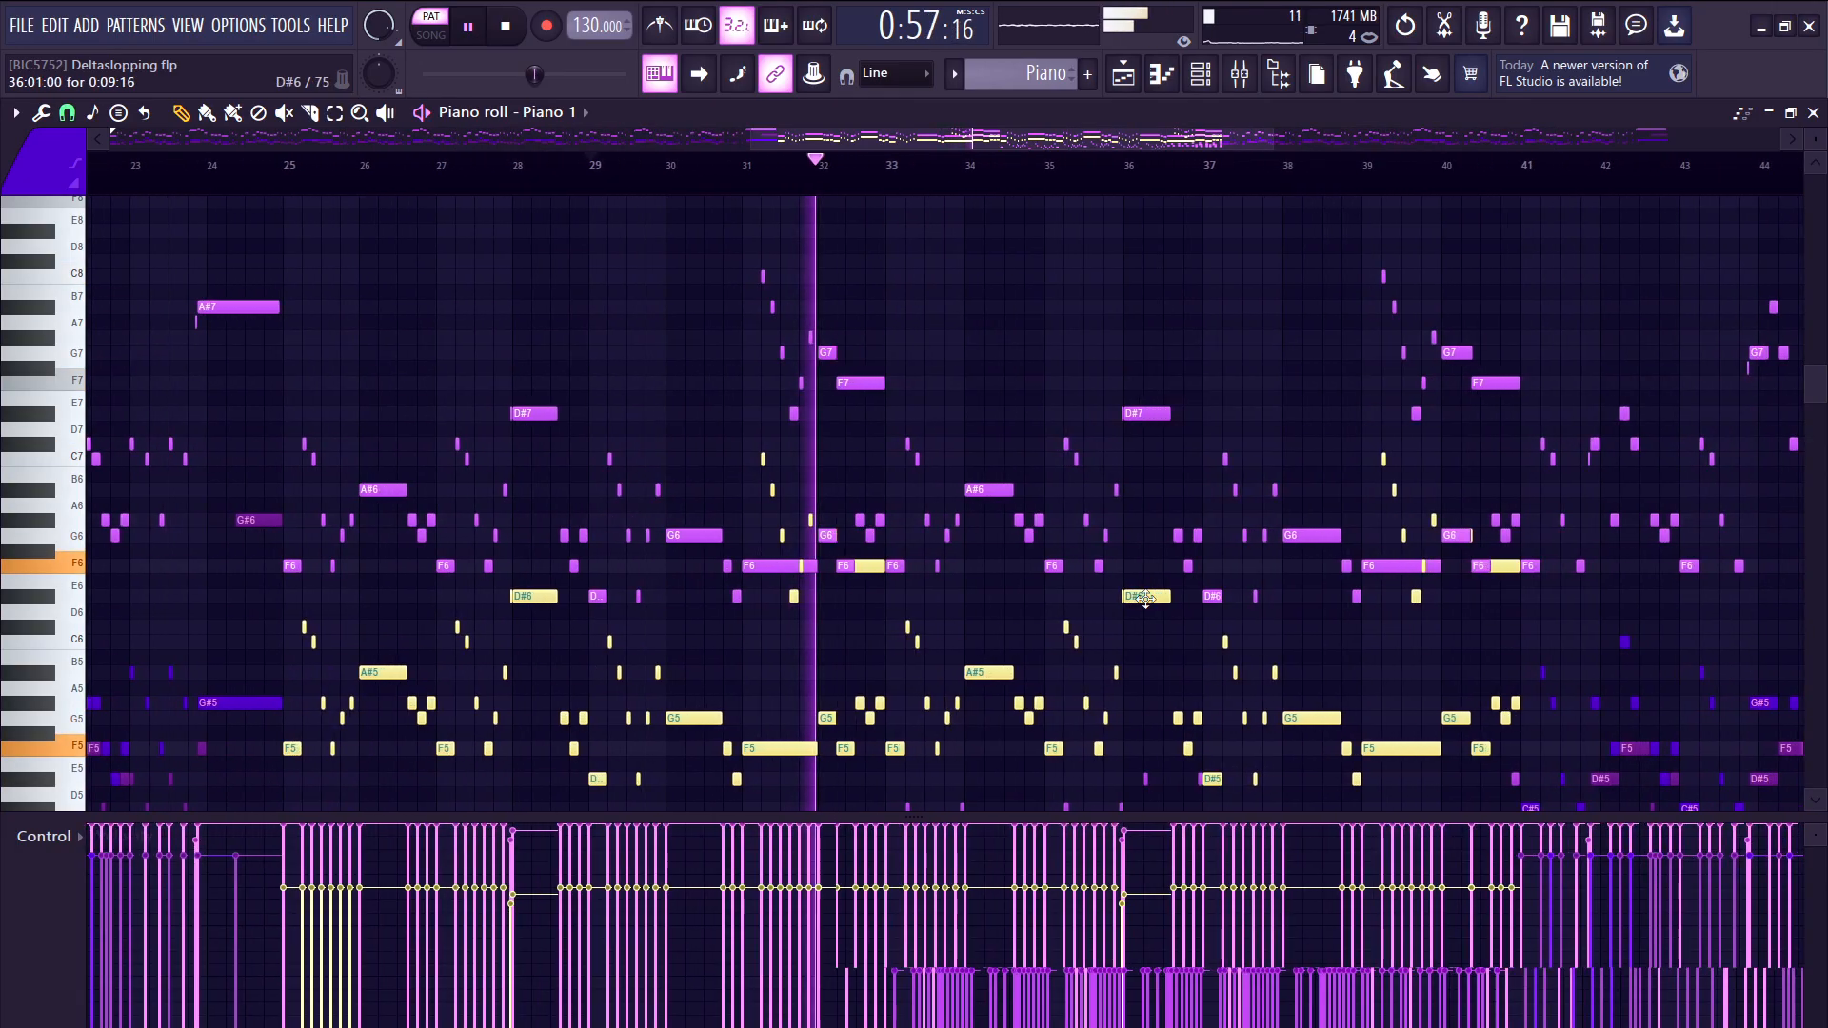
pyautogui.press('space')
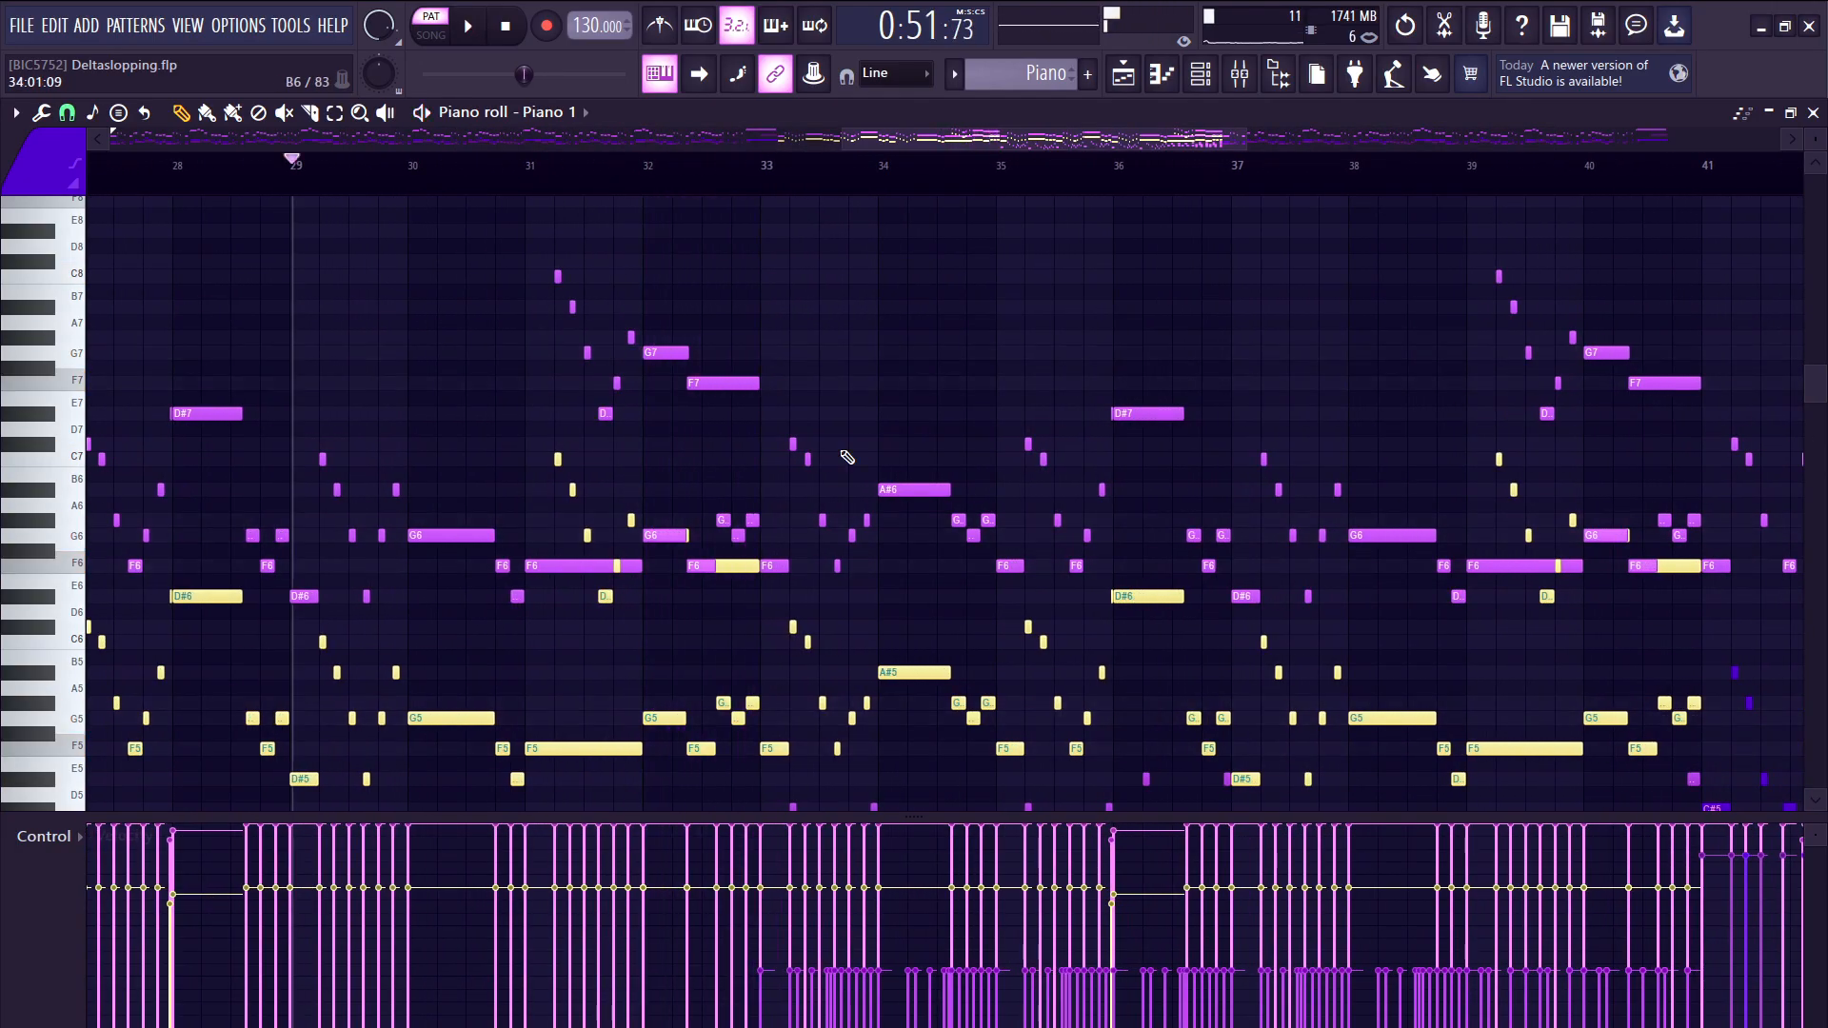
# - Play the Piano part from bar 33 to bar 41, examining the repeated melody and the lower accompaniment notes, and stop
pyautogui.scroll(2, 755, 245)
pyautogui.click(764, 191)
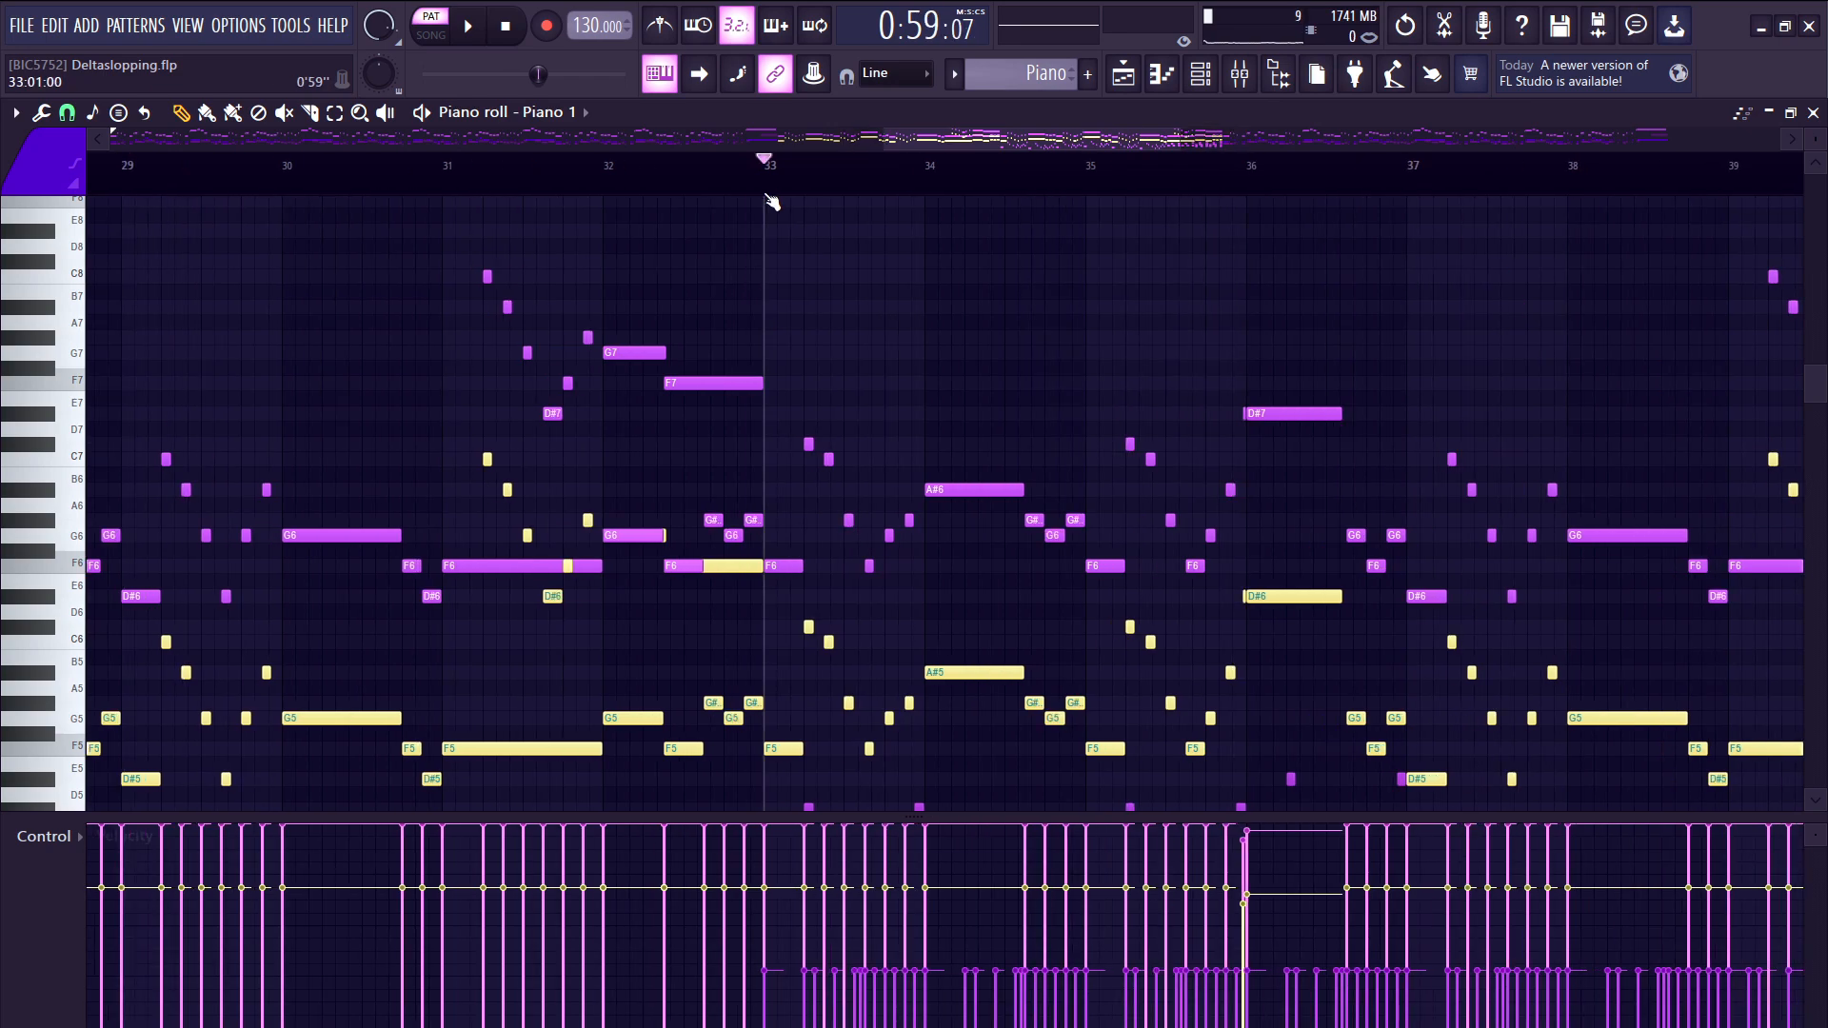
pyautogui.press('space')
pyautogui.scroll(-3, 800, 333)
pyautogui.scroll(-6, 832, 469)
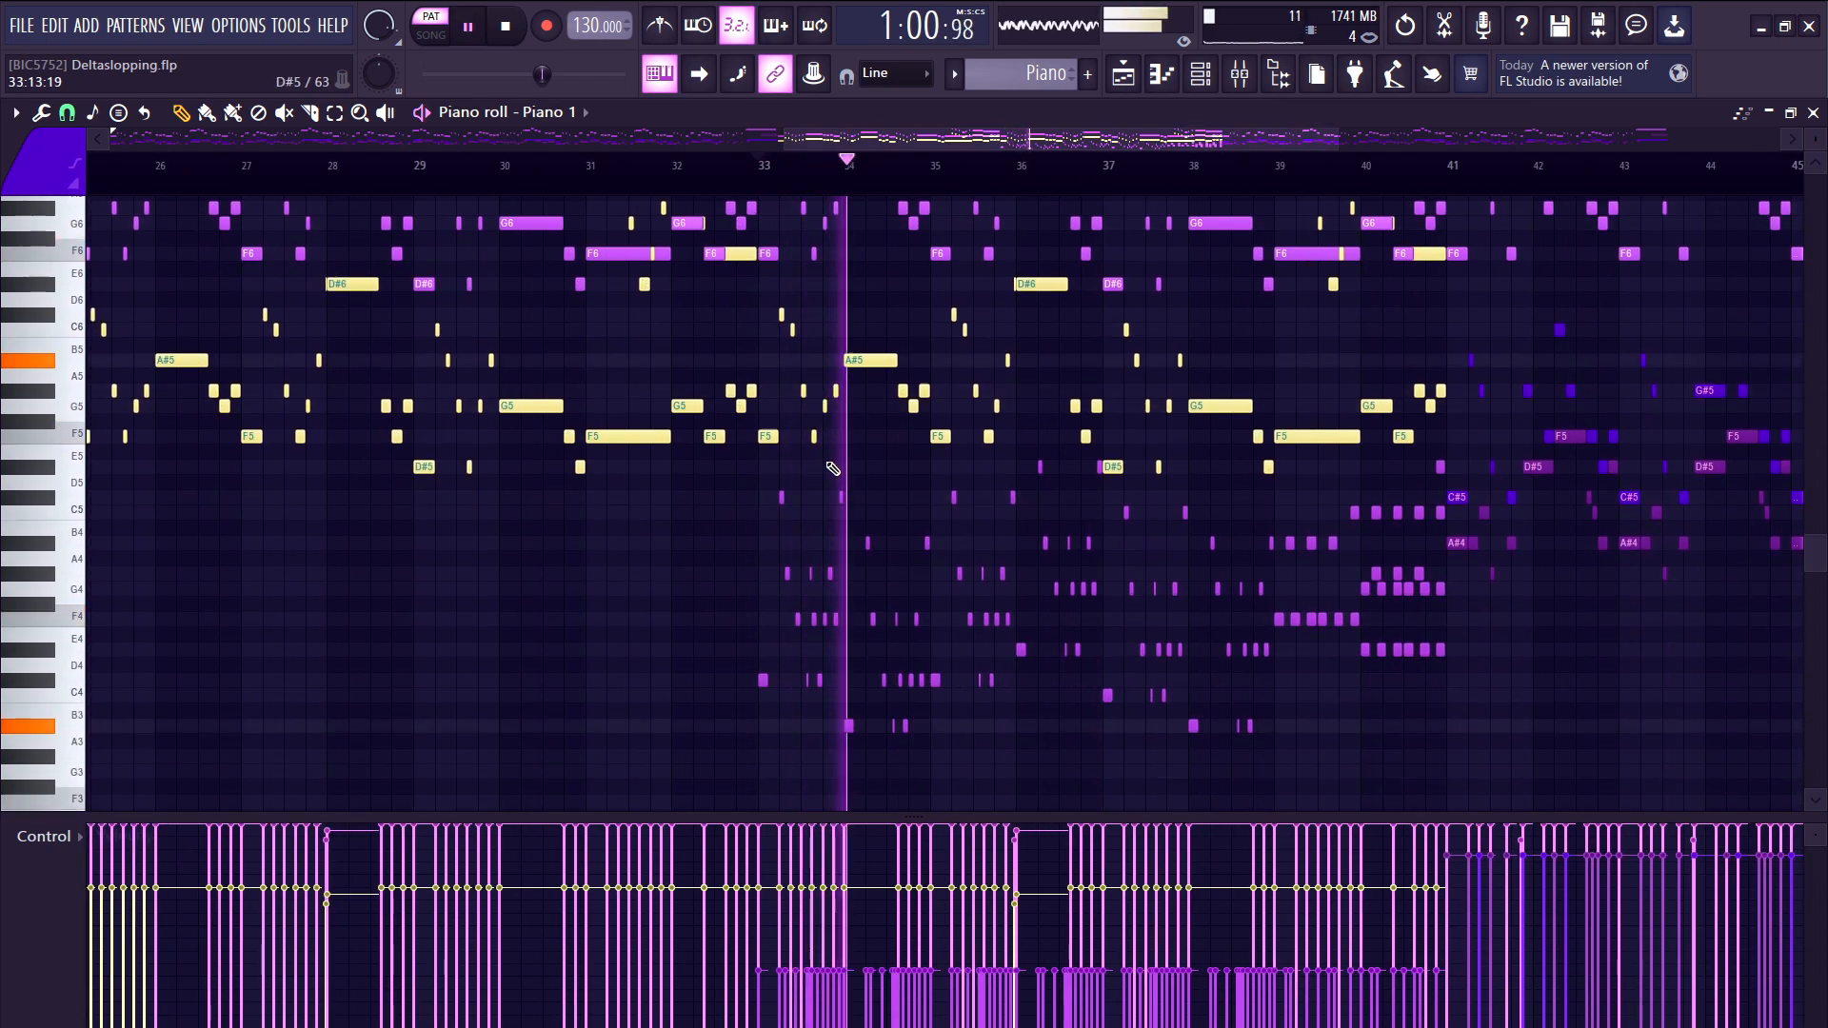
pyautogui.scroll(2, 1142, 571)
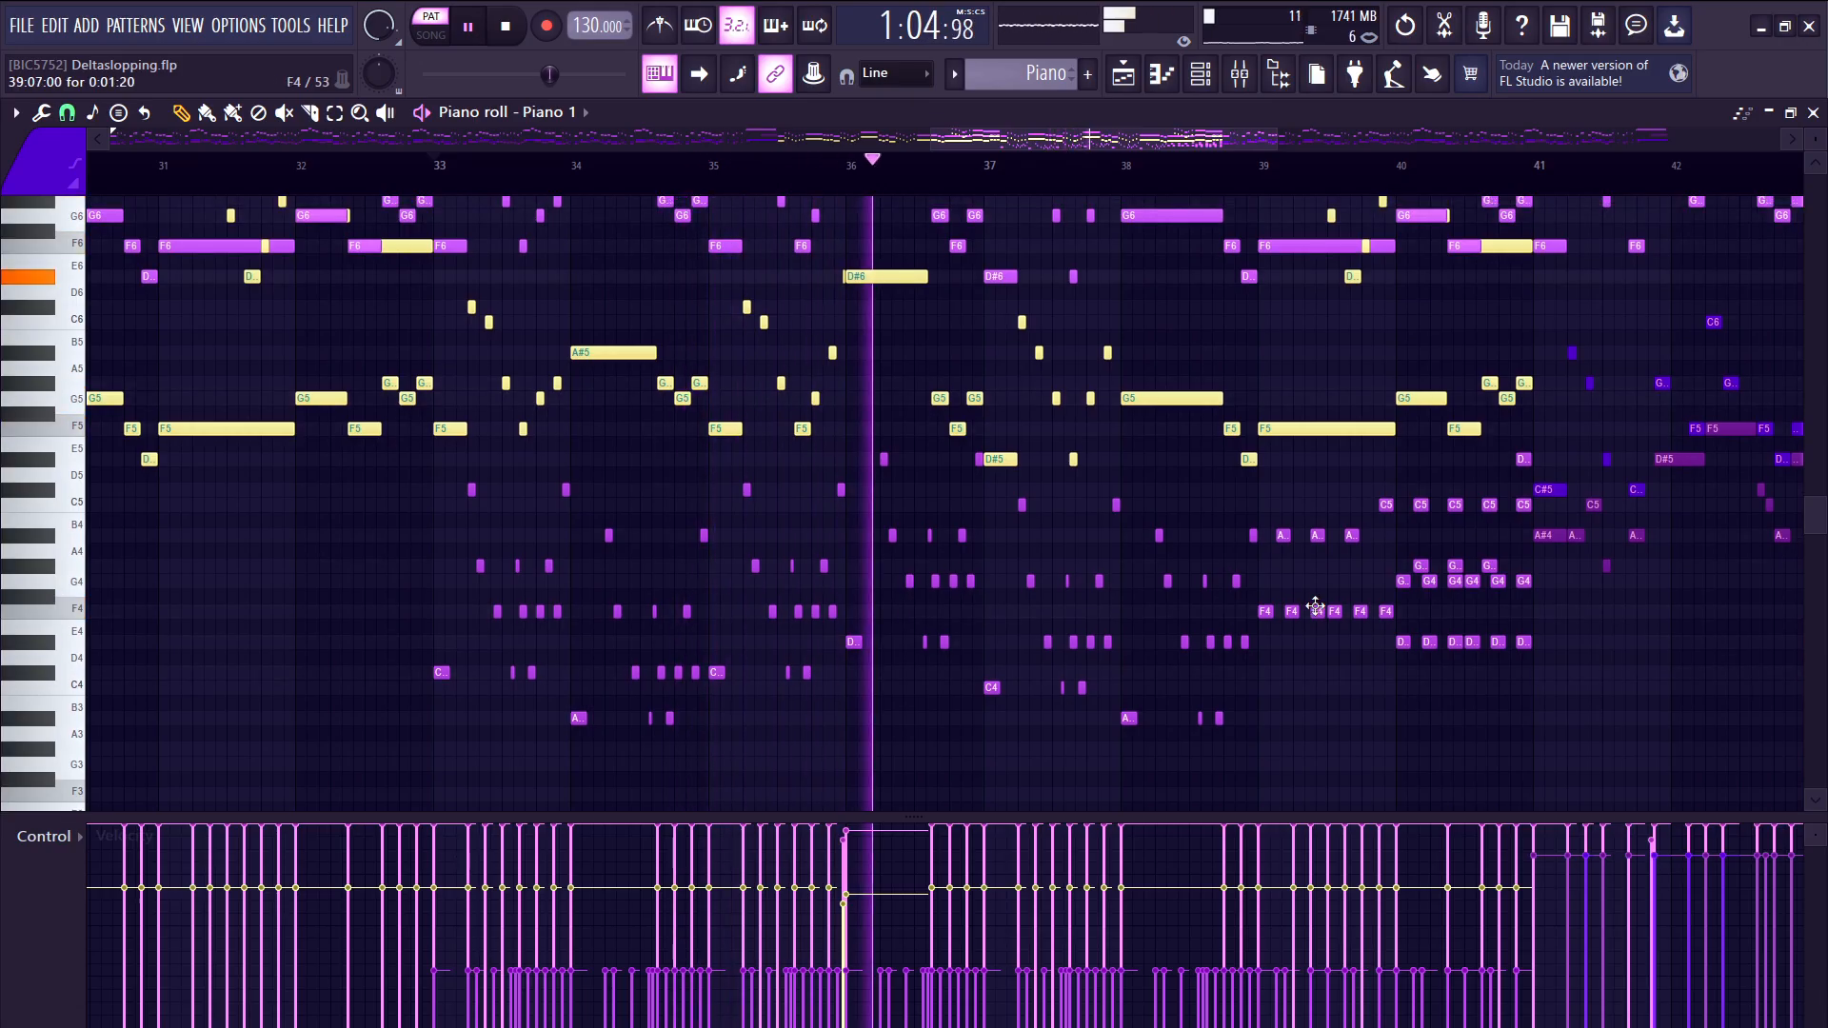
pyautogui.scroll(2, 1318, 612)
pyautogui.scroll(2, 1389, 581)
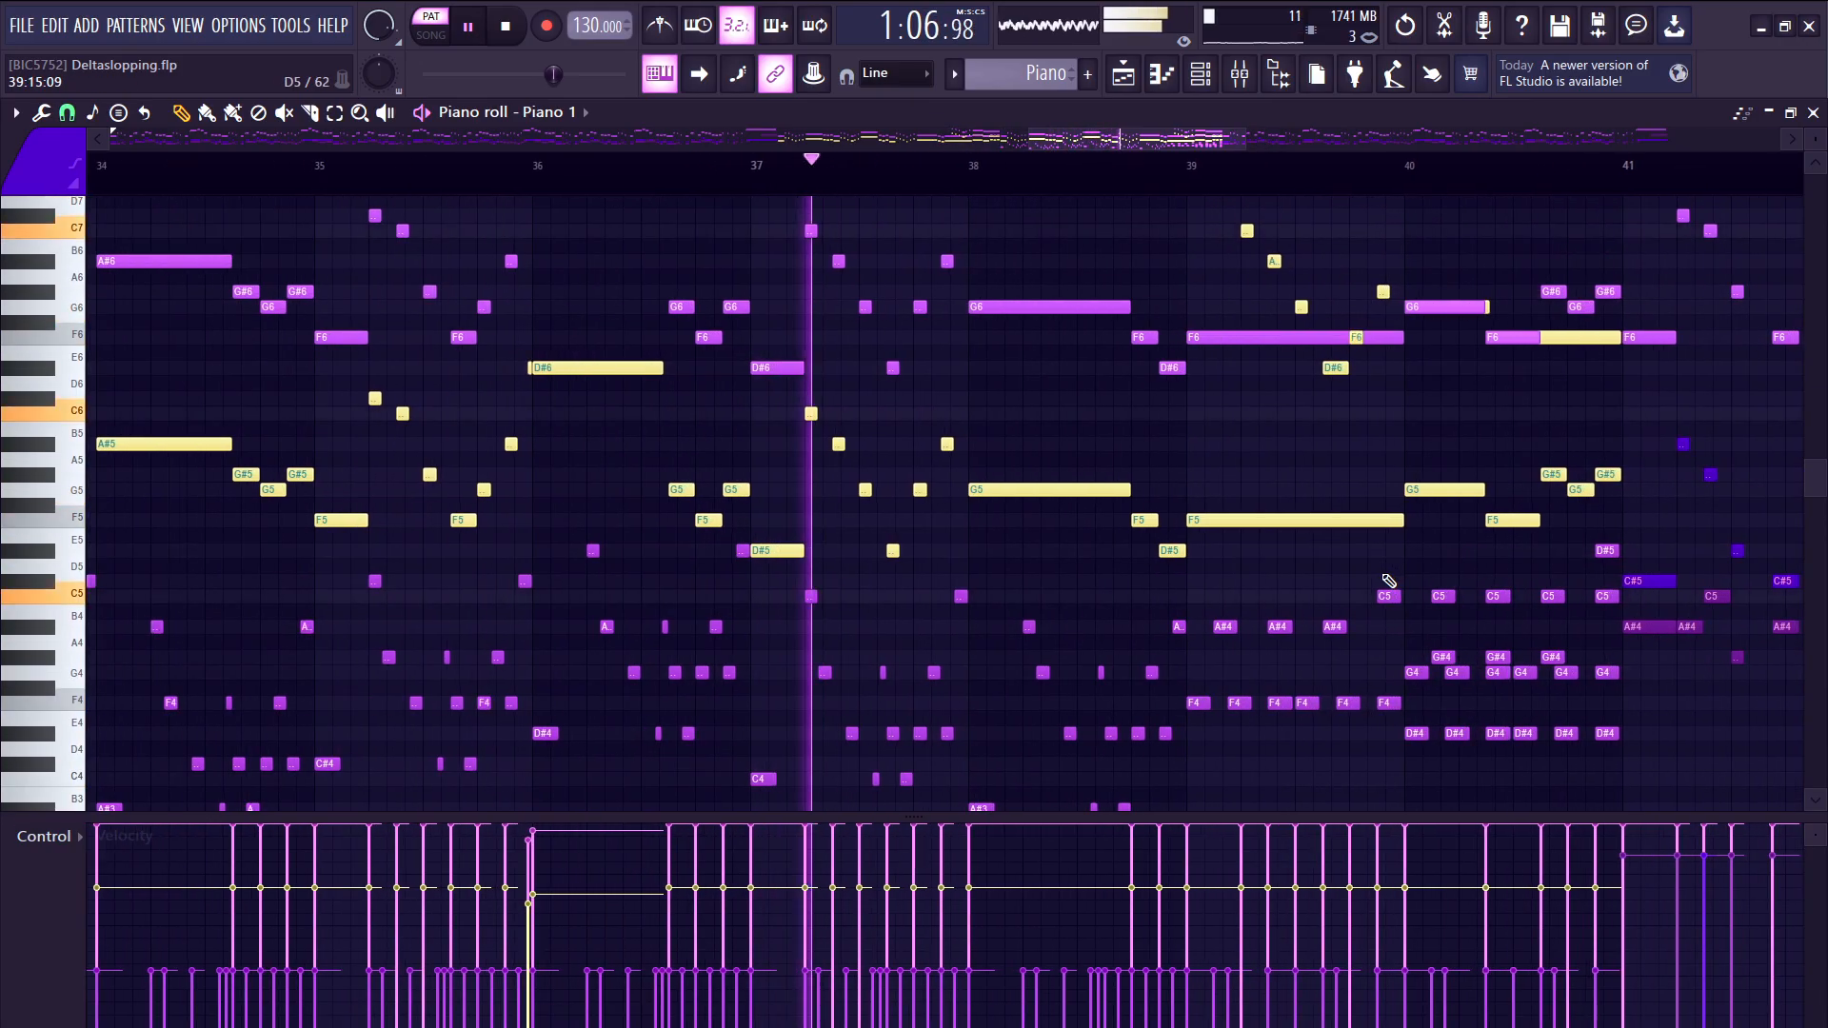
pyautogui.scroll(3, 1389, 581)
pyautogui.scroll(-3, 781, 544)
pyautogui.scroll(1, 1253, 449)
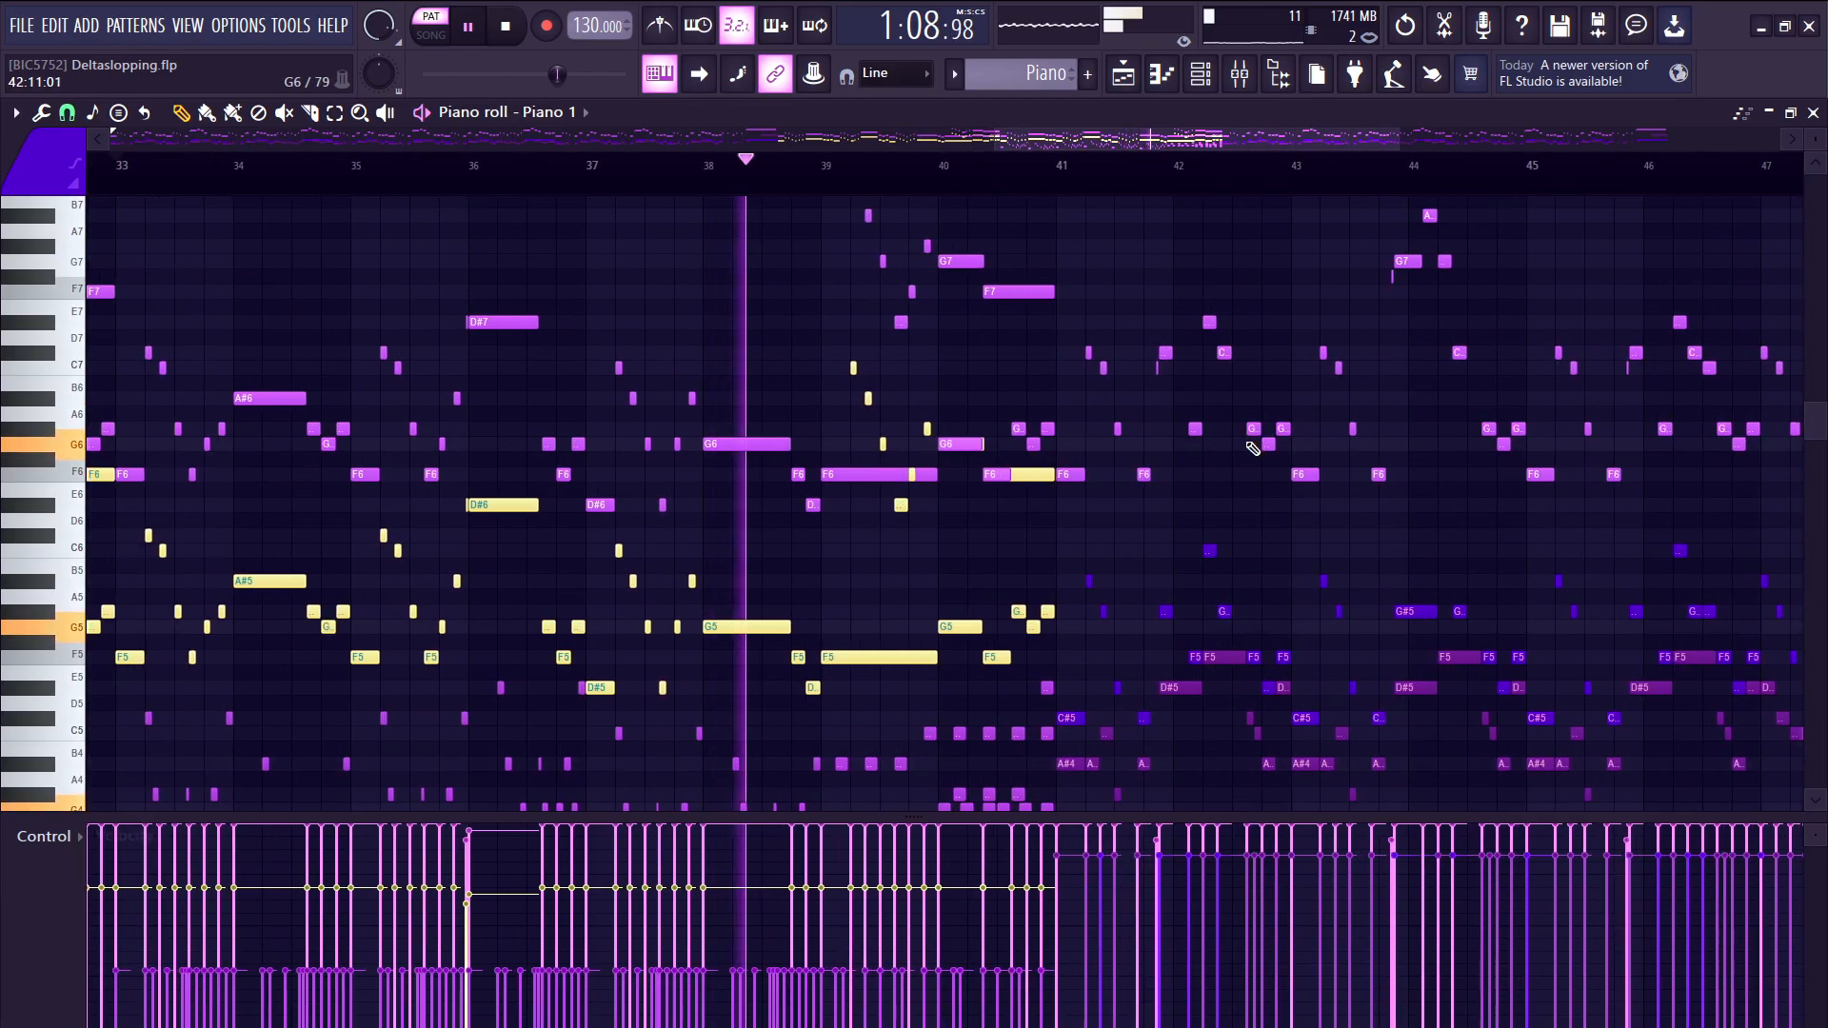
pyautogui.scroll(2, 1095, 457)
pyautogui.scroll(2, 930, 469)
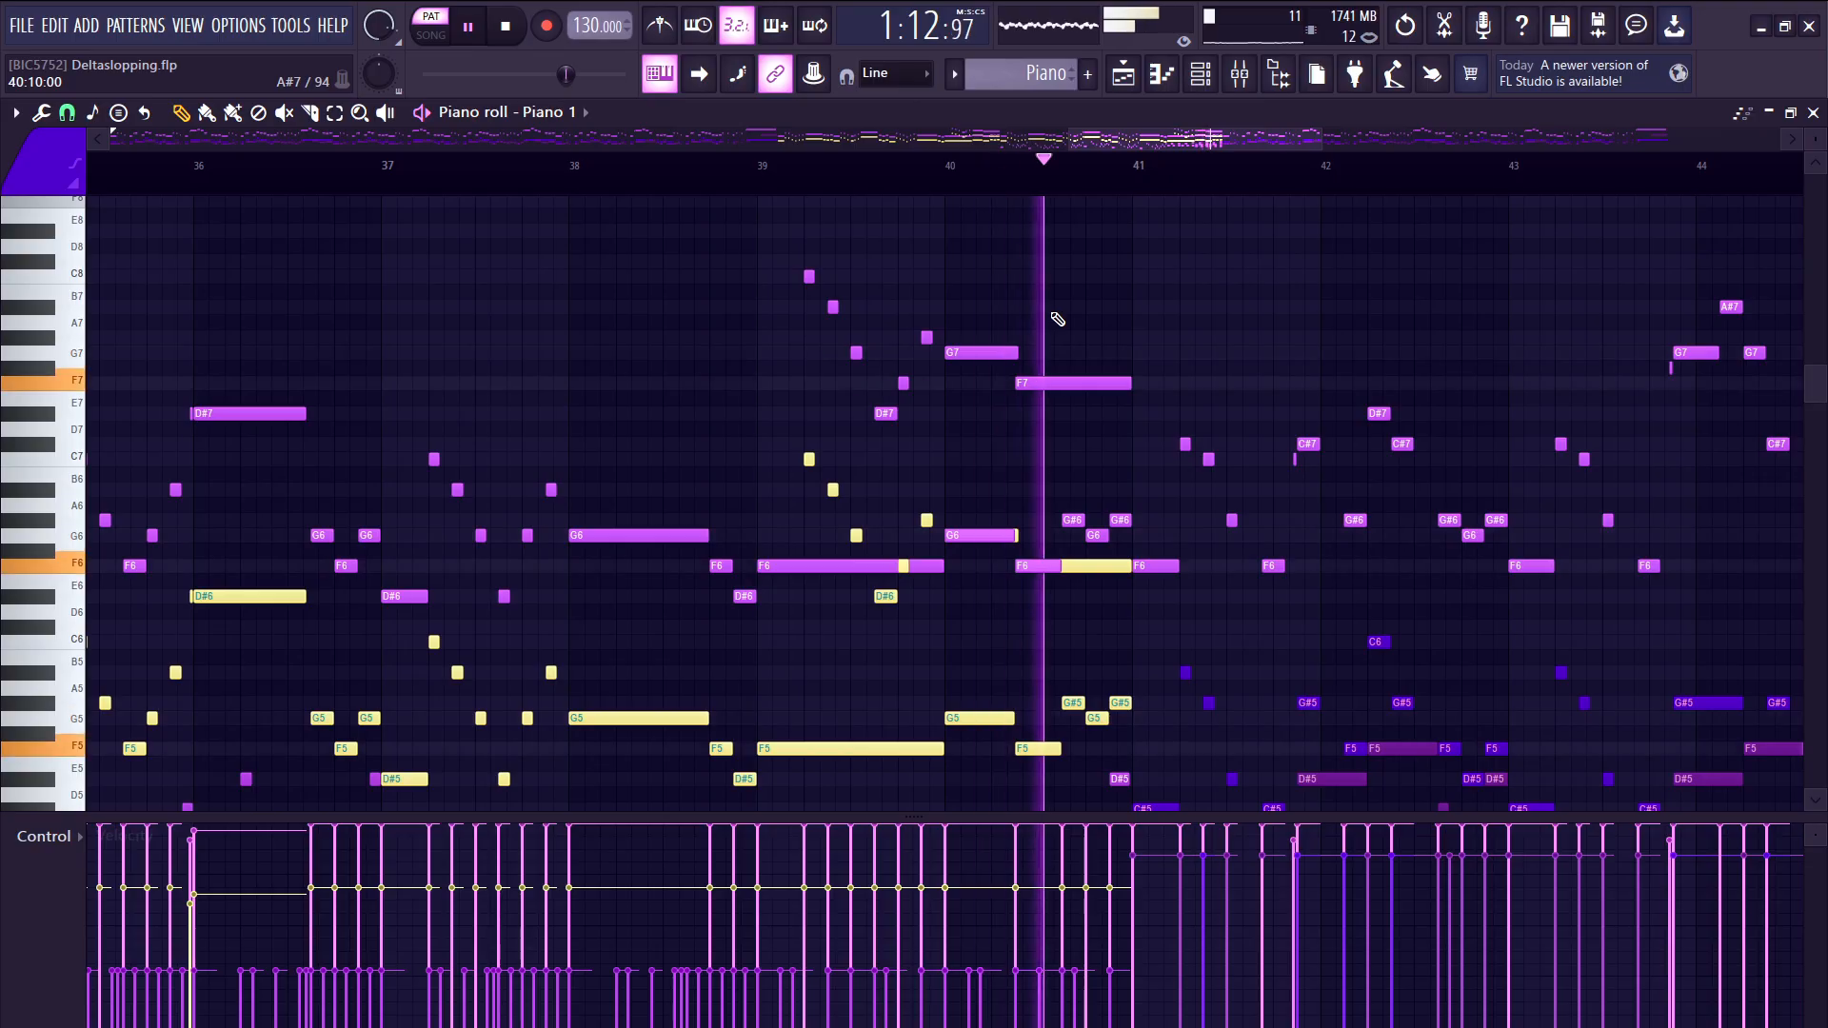
pyautogui.press('space')
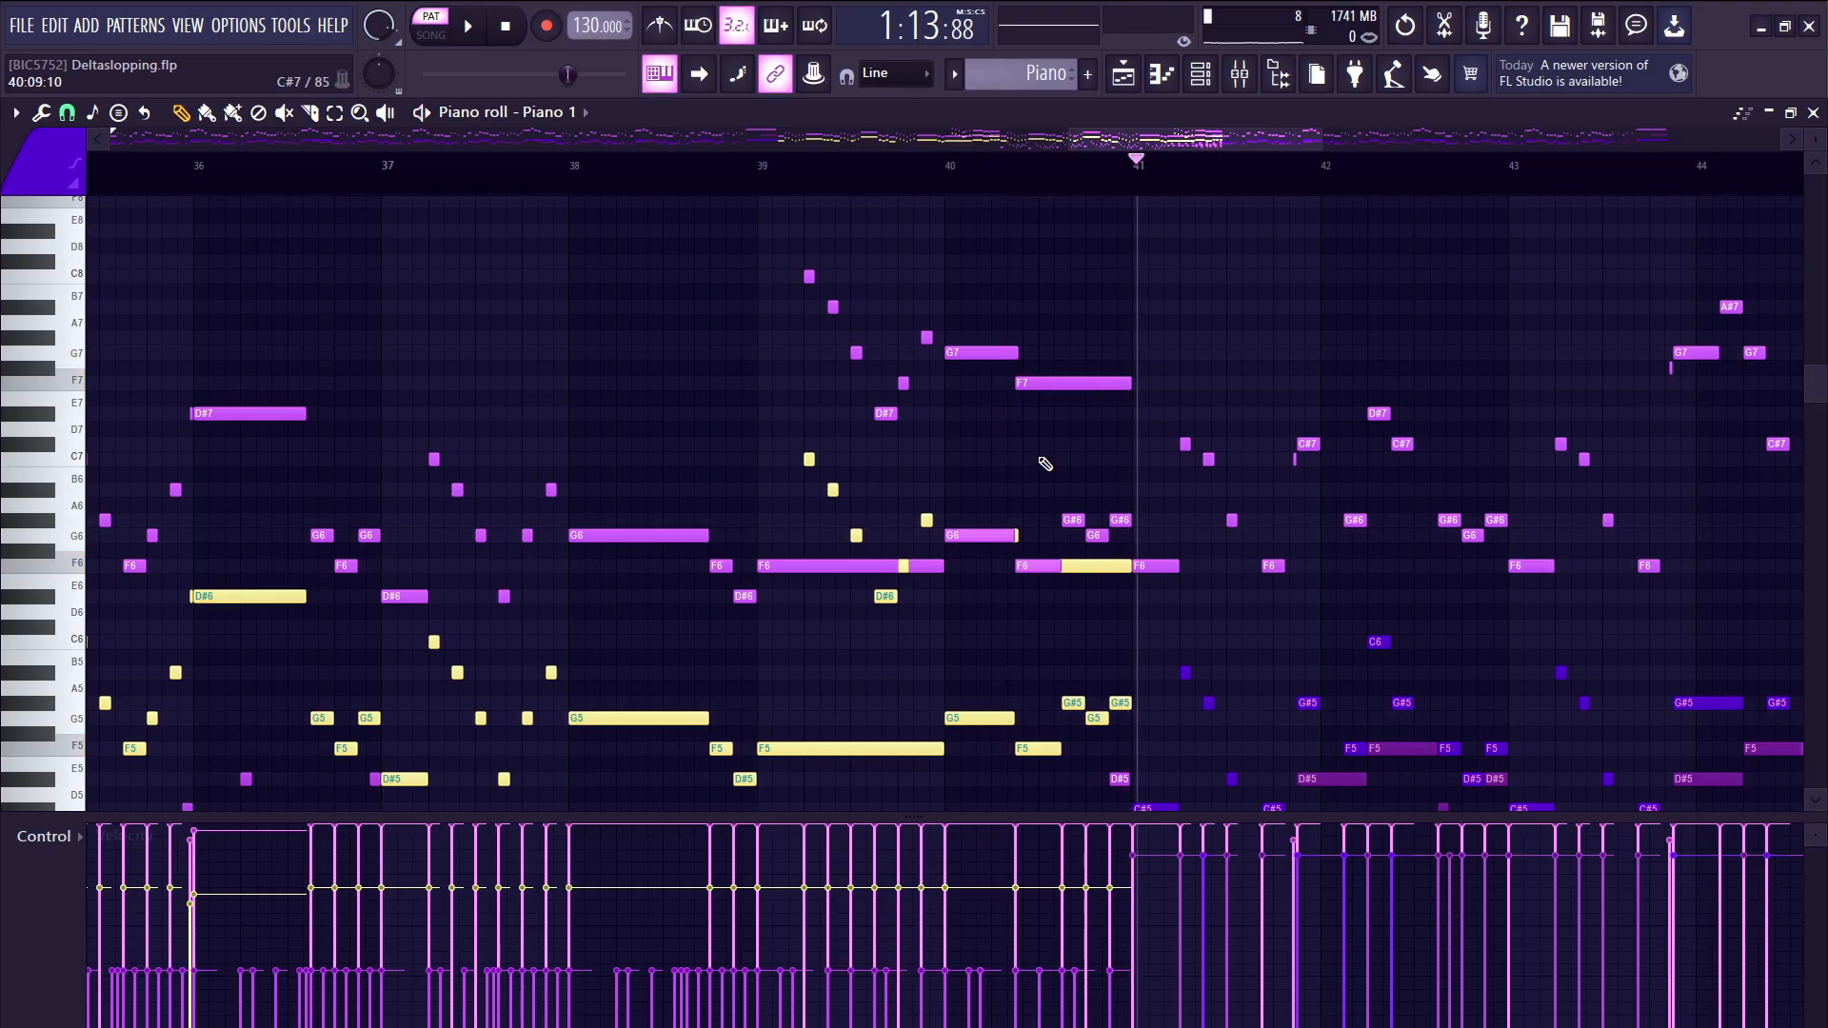
# - Play the following Piano section from bar 41 to about bar 44, examining its note layout, and stop
pyautogui.scroll(-4, 1045, 463)
pyautogui.scroll(-1, 992, 522)
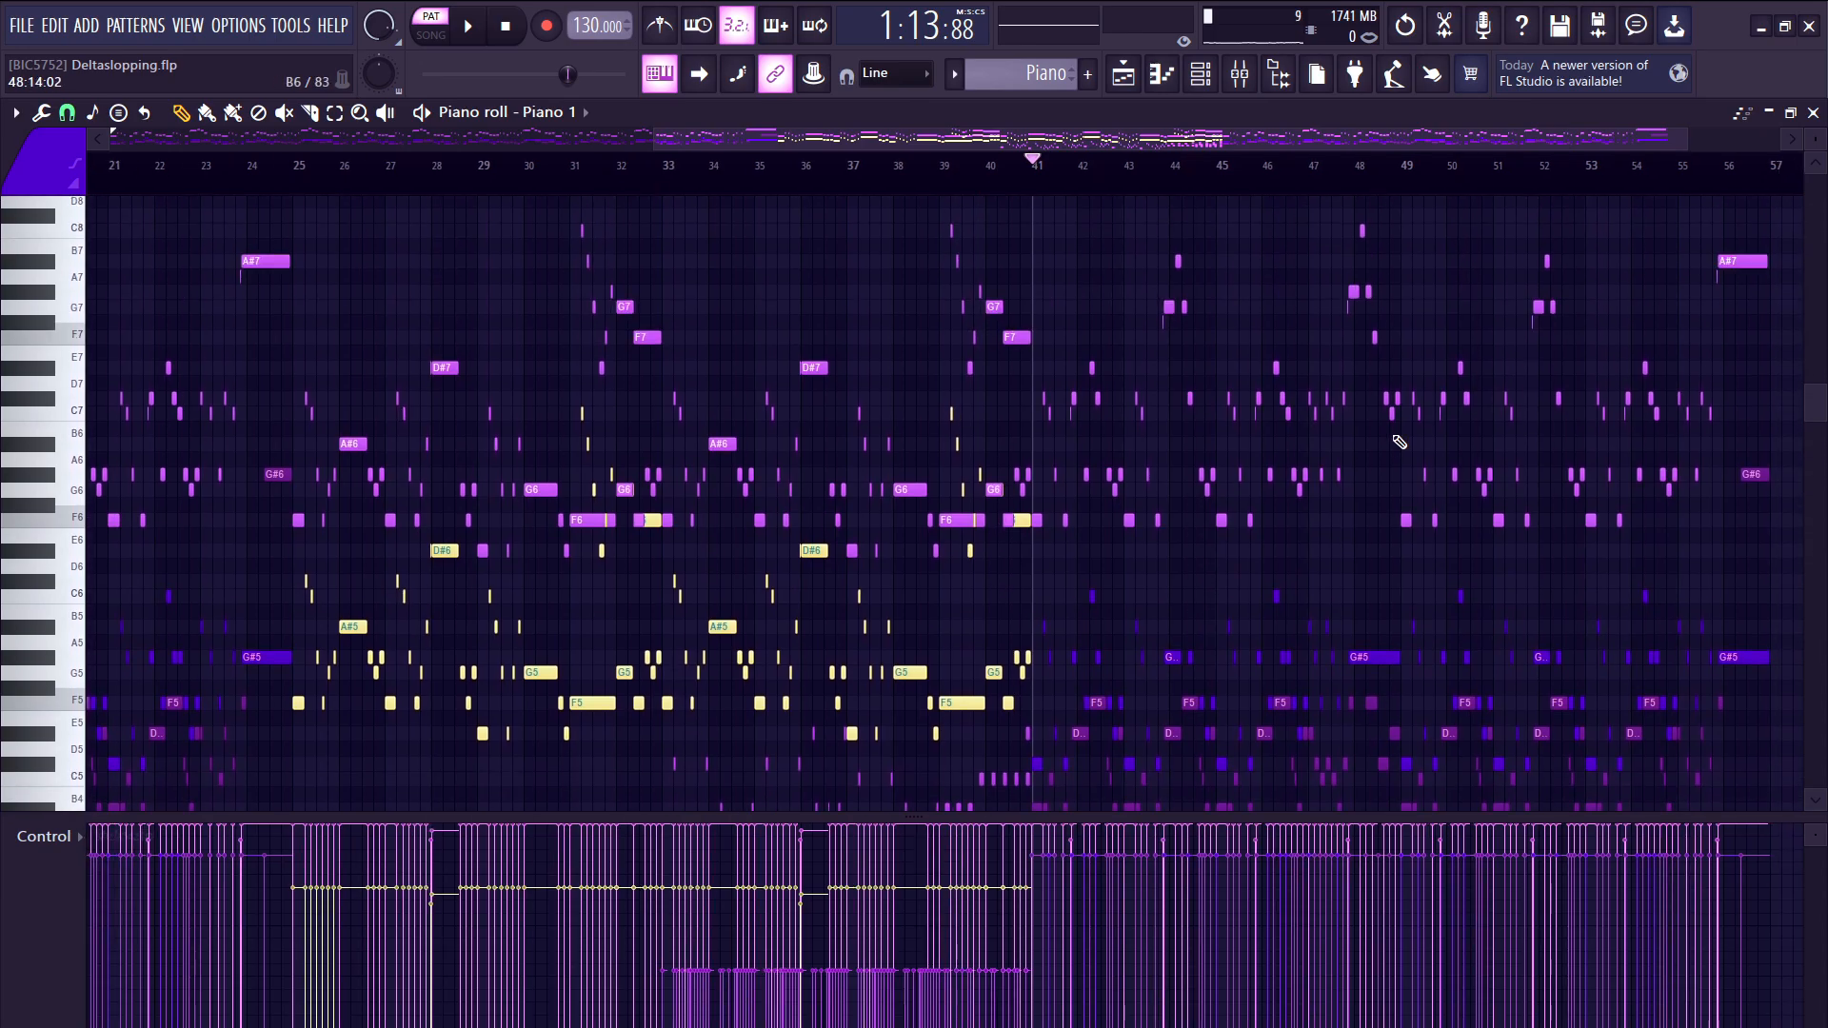
pyautogui.scroll(4, 1015, 459)
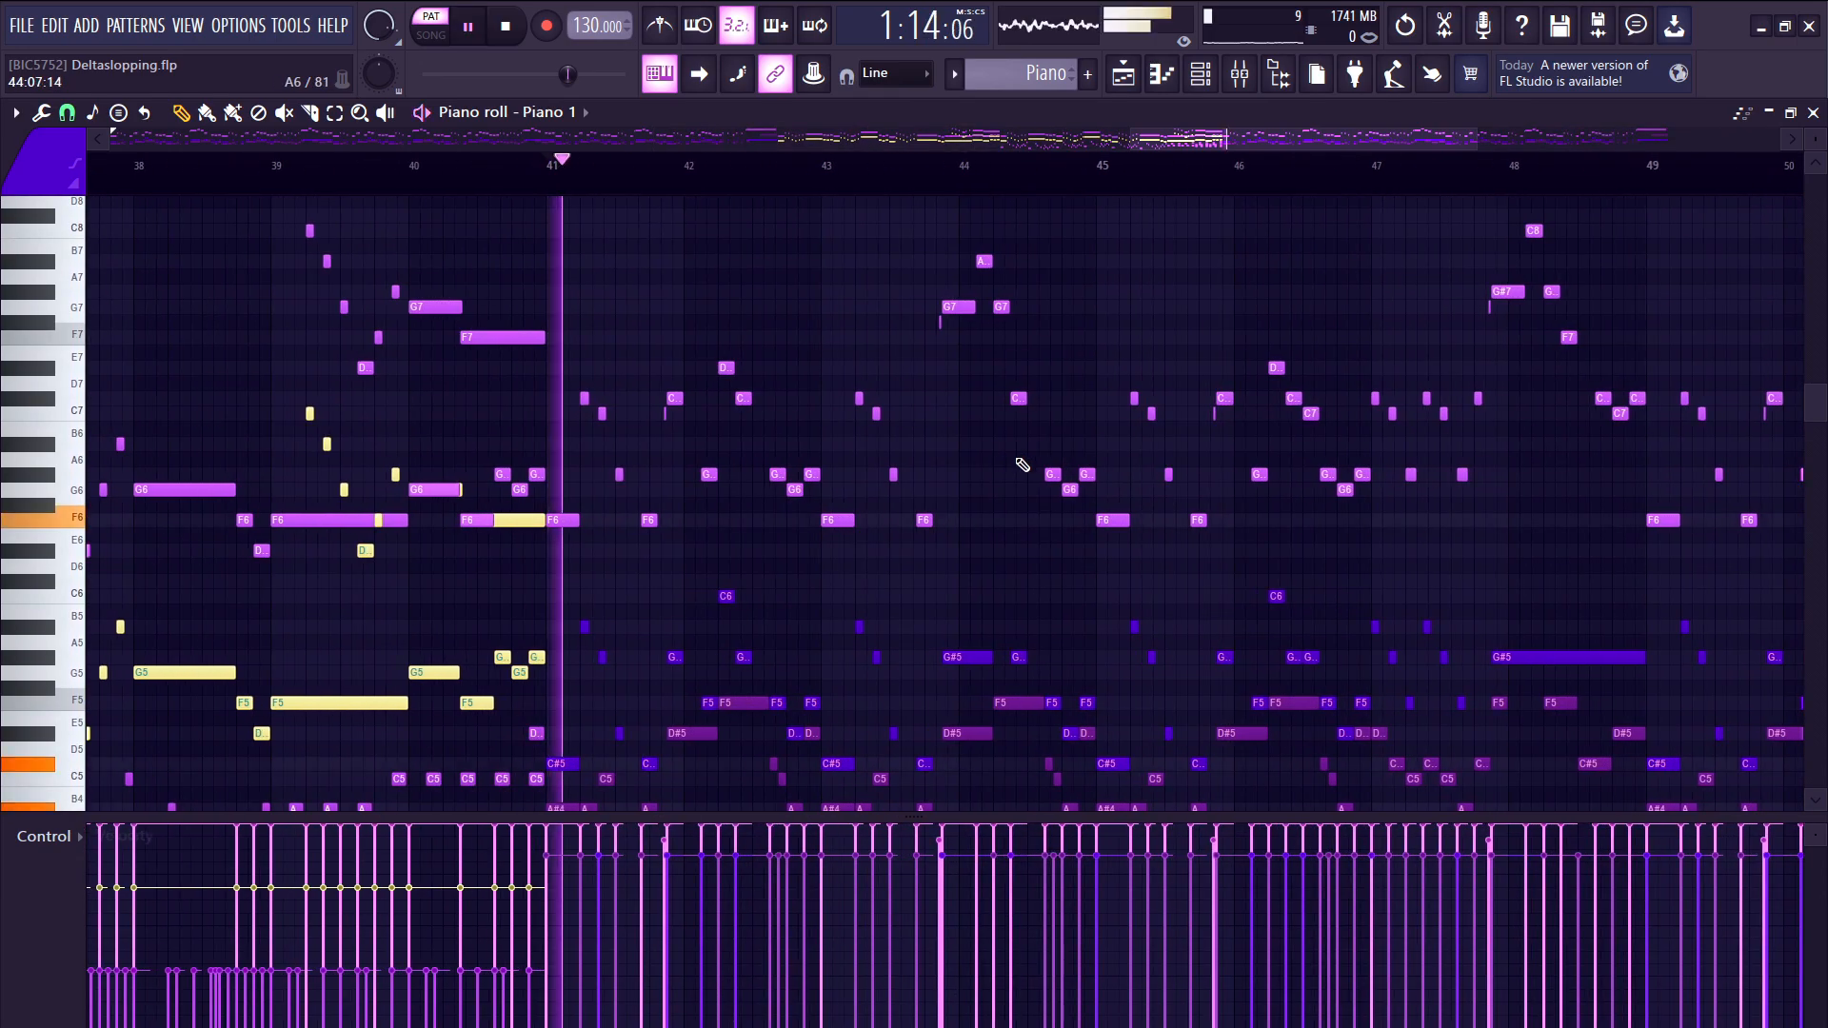
pyautogui.scroll(1, 971, 472)
pyautogui.scroll(-2, 850, 539)
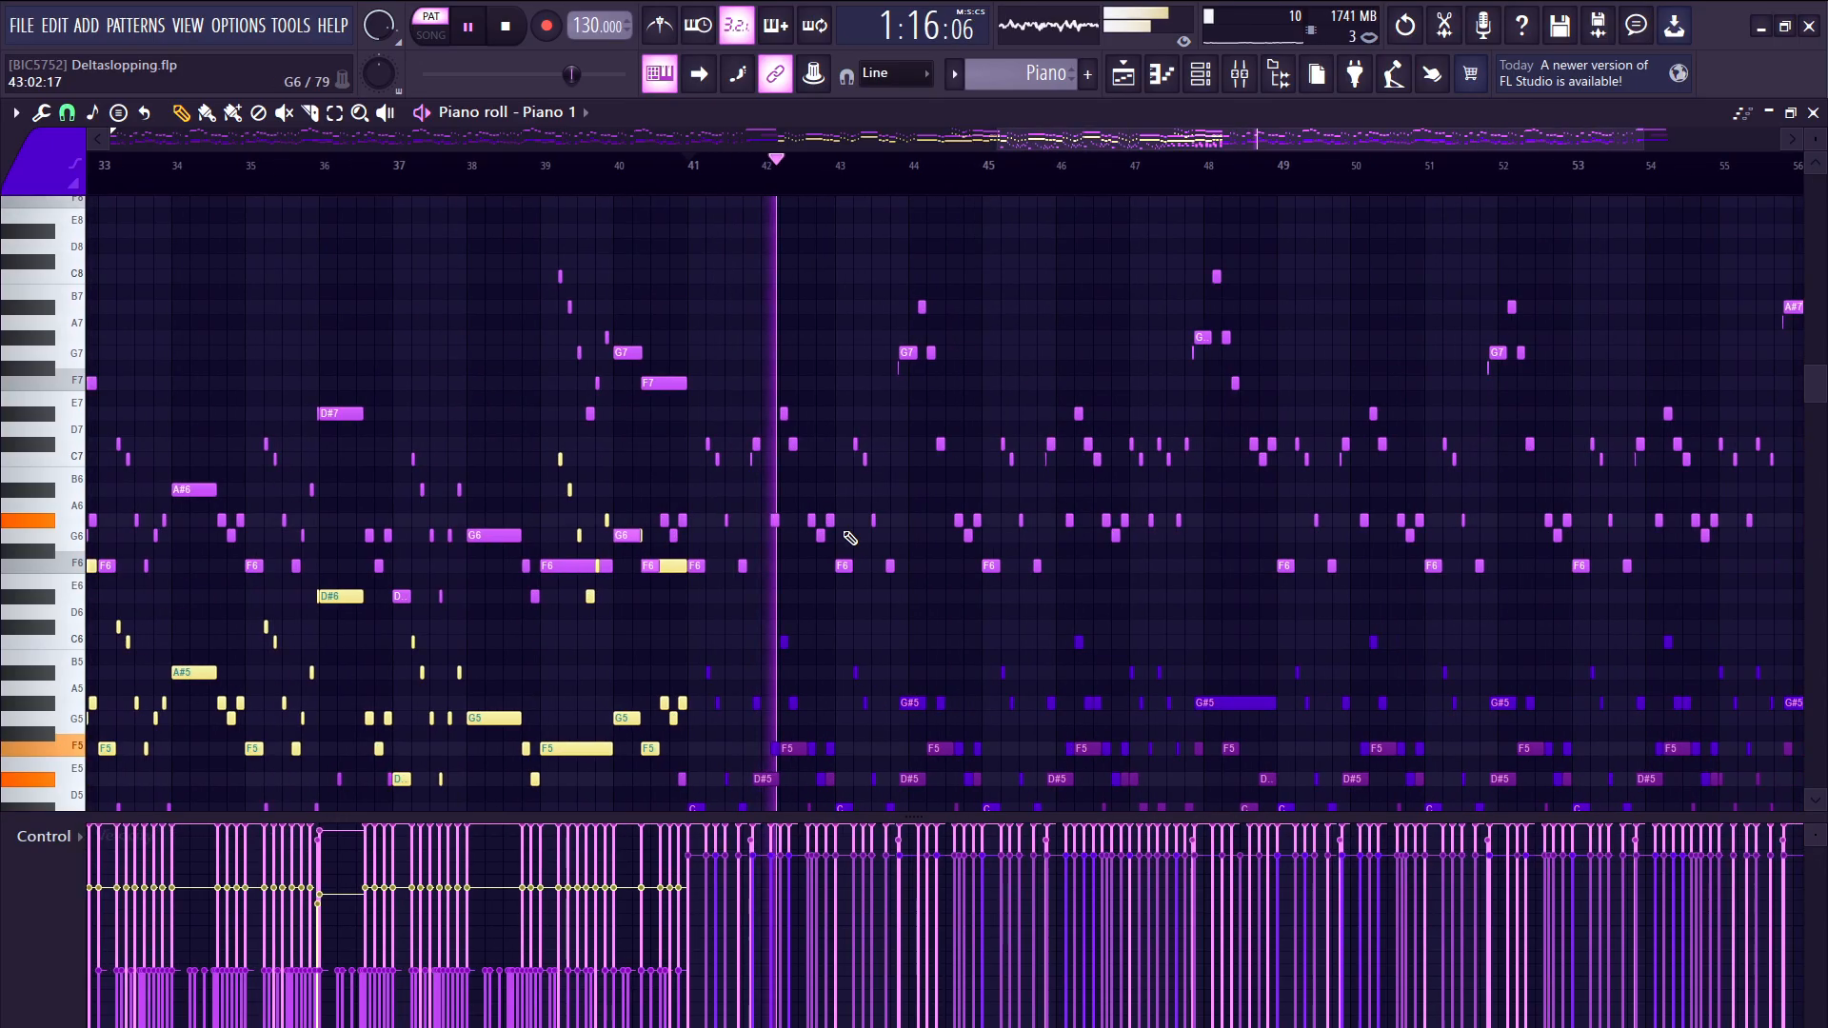
pyautogui.scroll(-2, 971, 519)
pyautogui.scroll(2, 1414, 448)
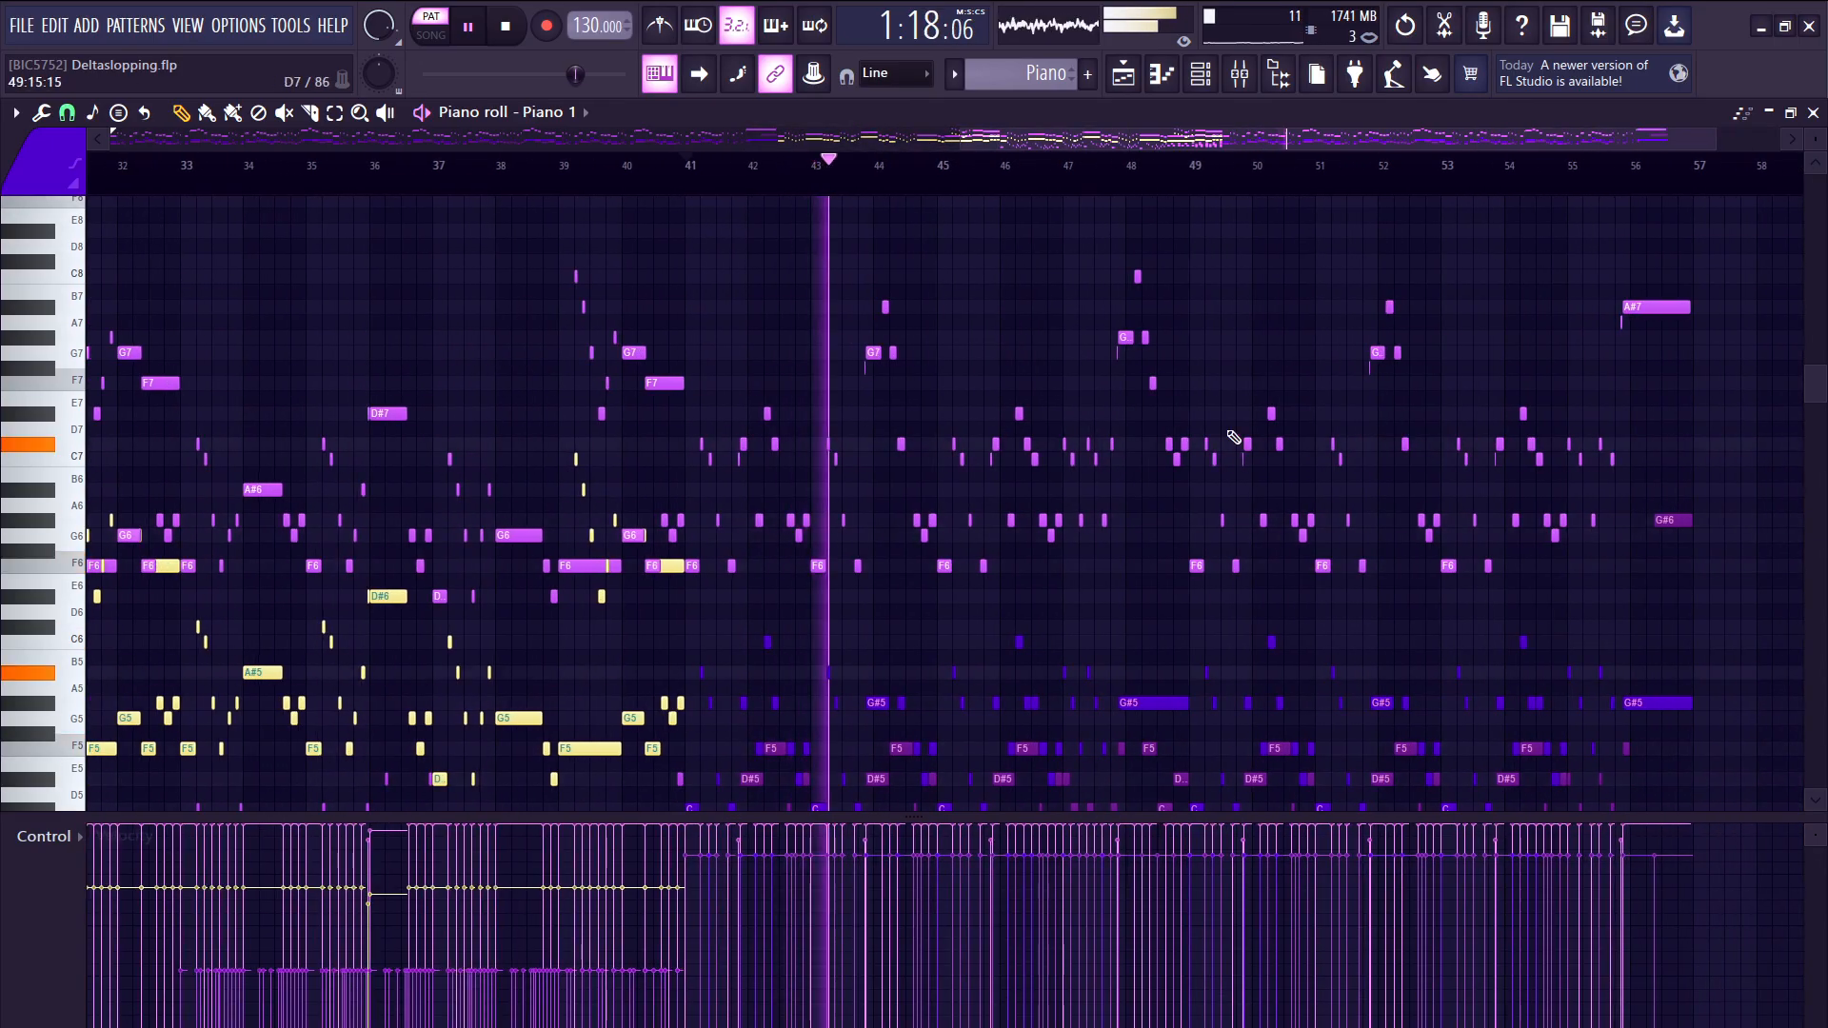
pyautogui.scroll(1, 956, 343)
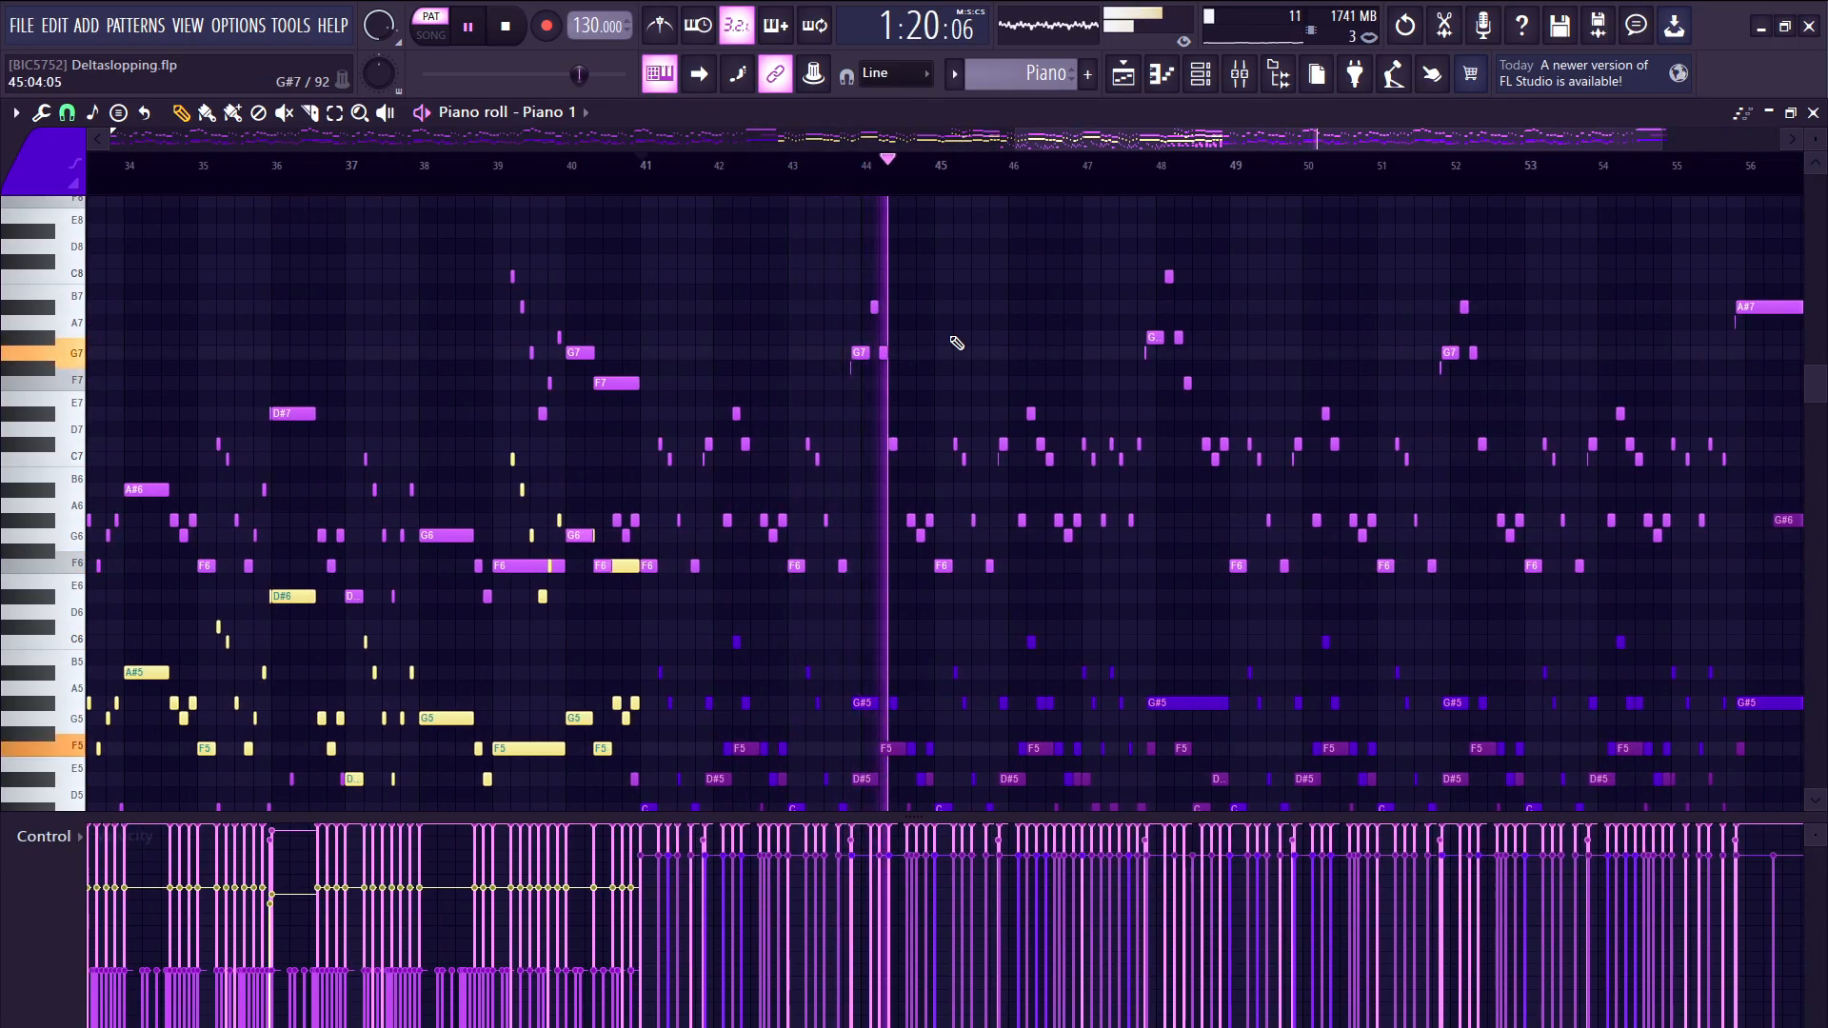
pyautogui.press('space')
pyautogui.scroll(2, 710, 228)
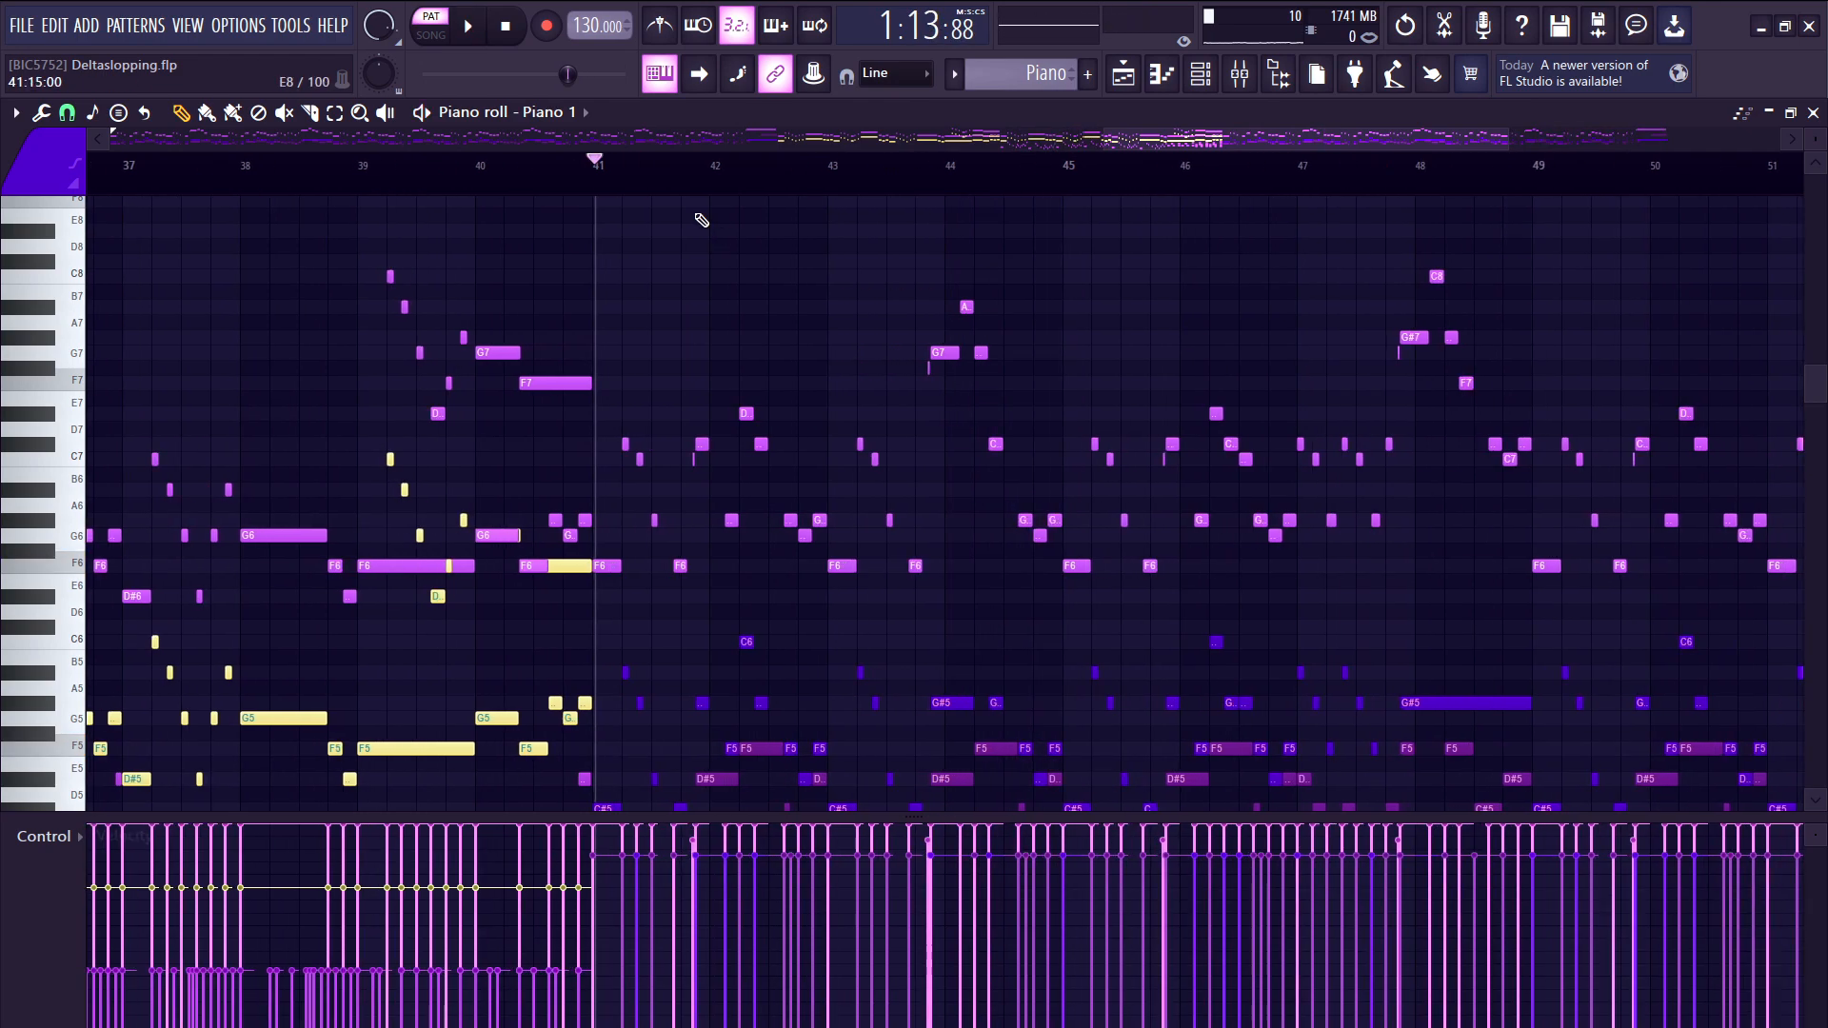
# - Select the time range covering bars 41 to 44, play it, and stop
pyautogui.moveTo(597, 193); pyautogui.dragTo(1015, 338)
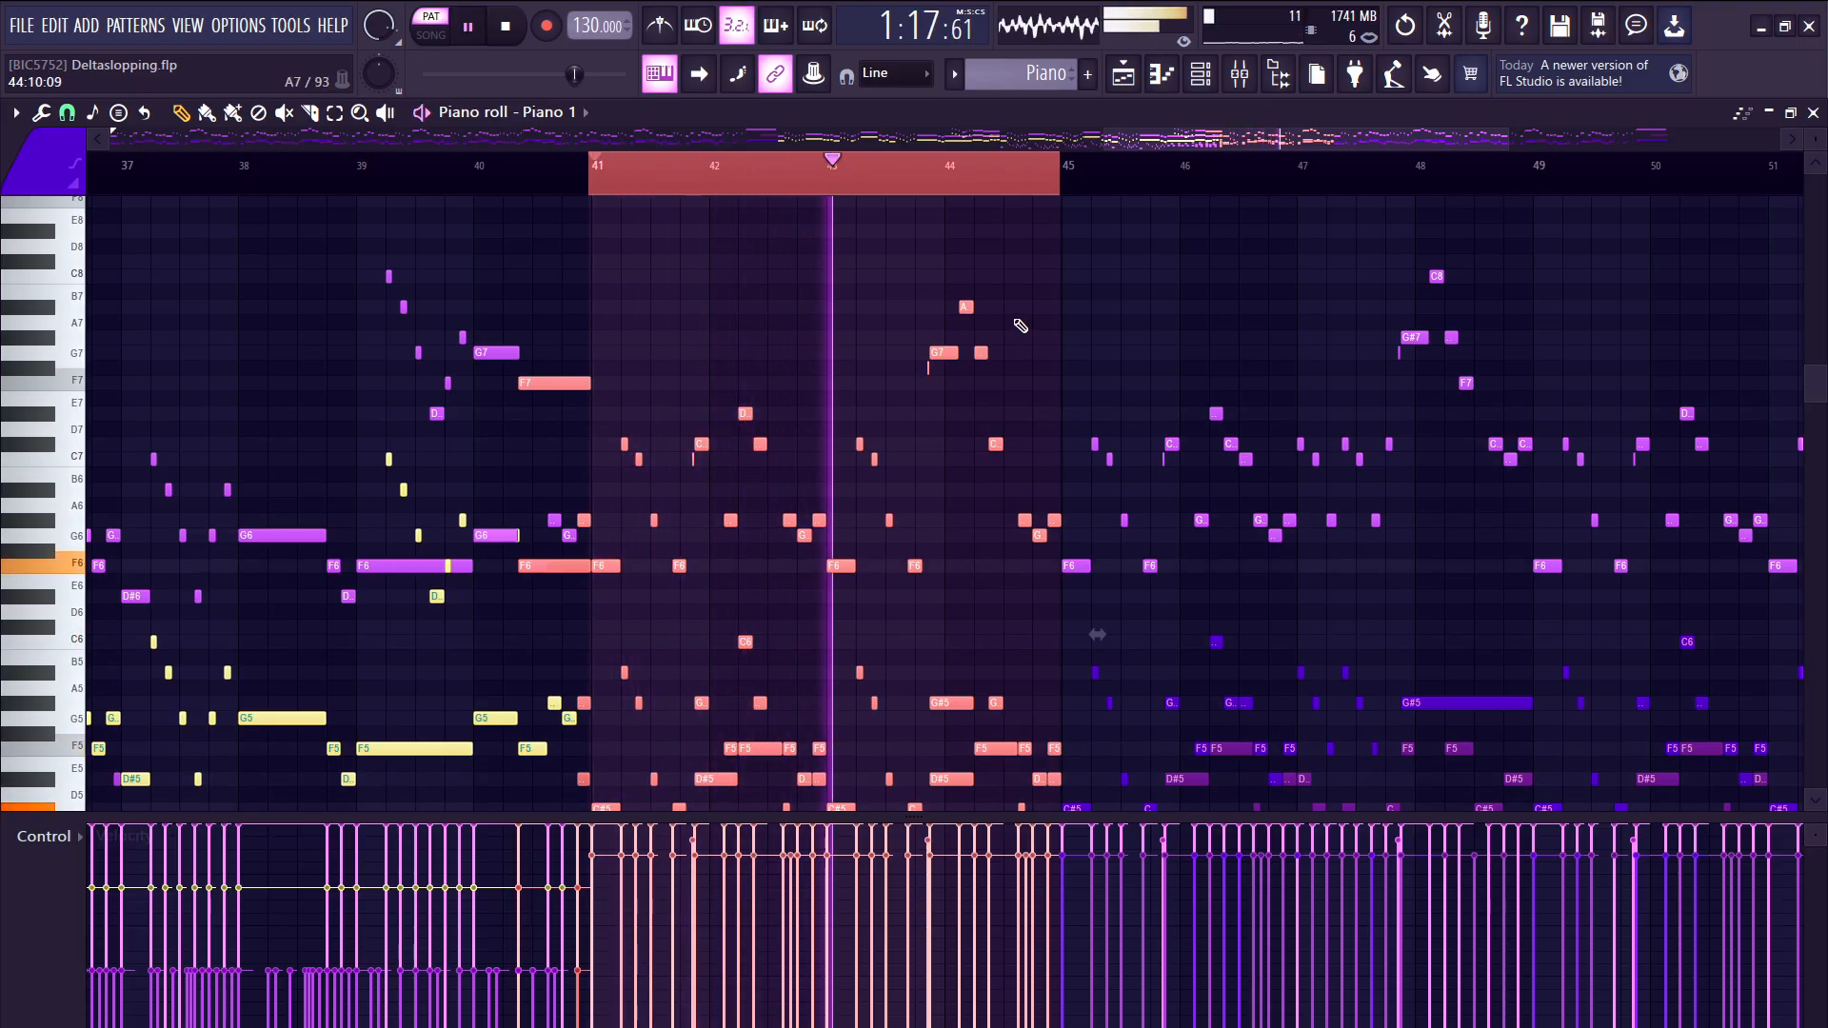
pyautogui.scroll(2, 1138, 319)
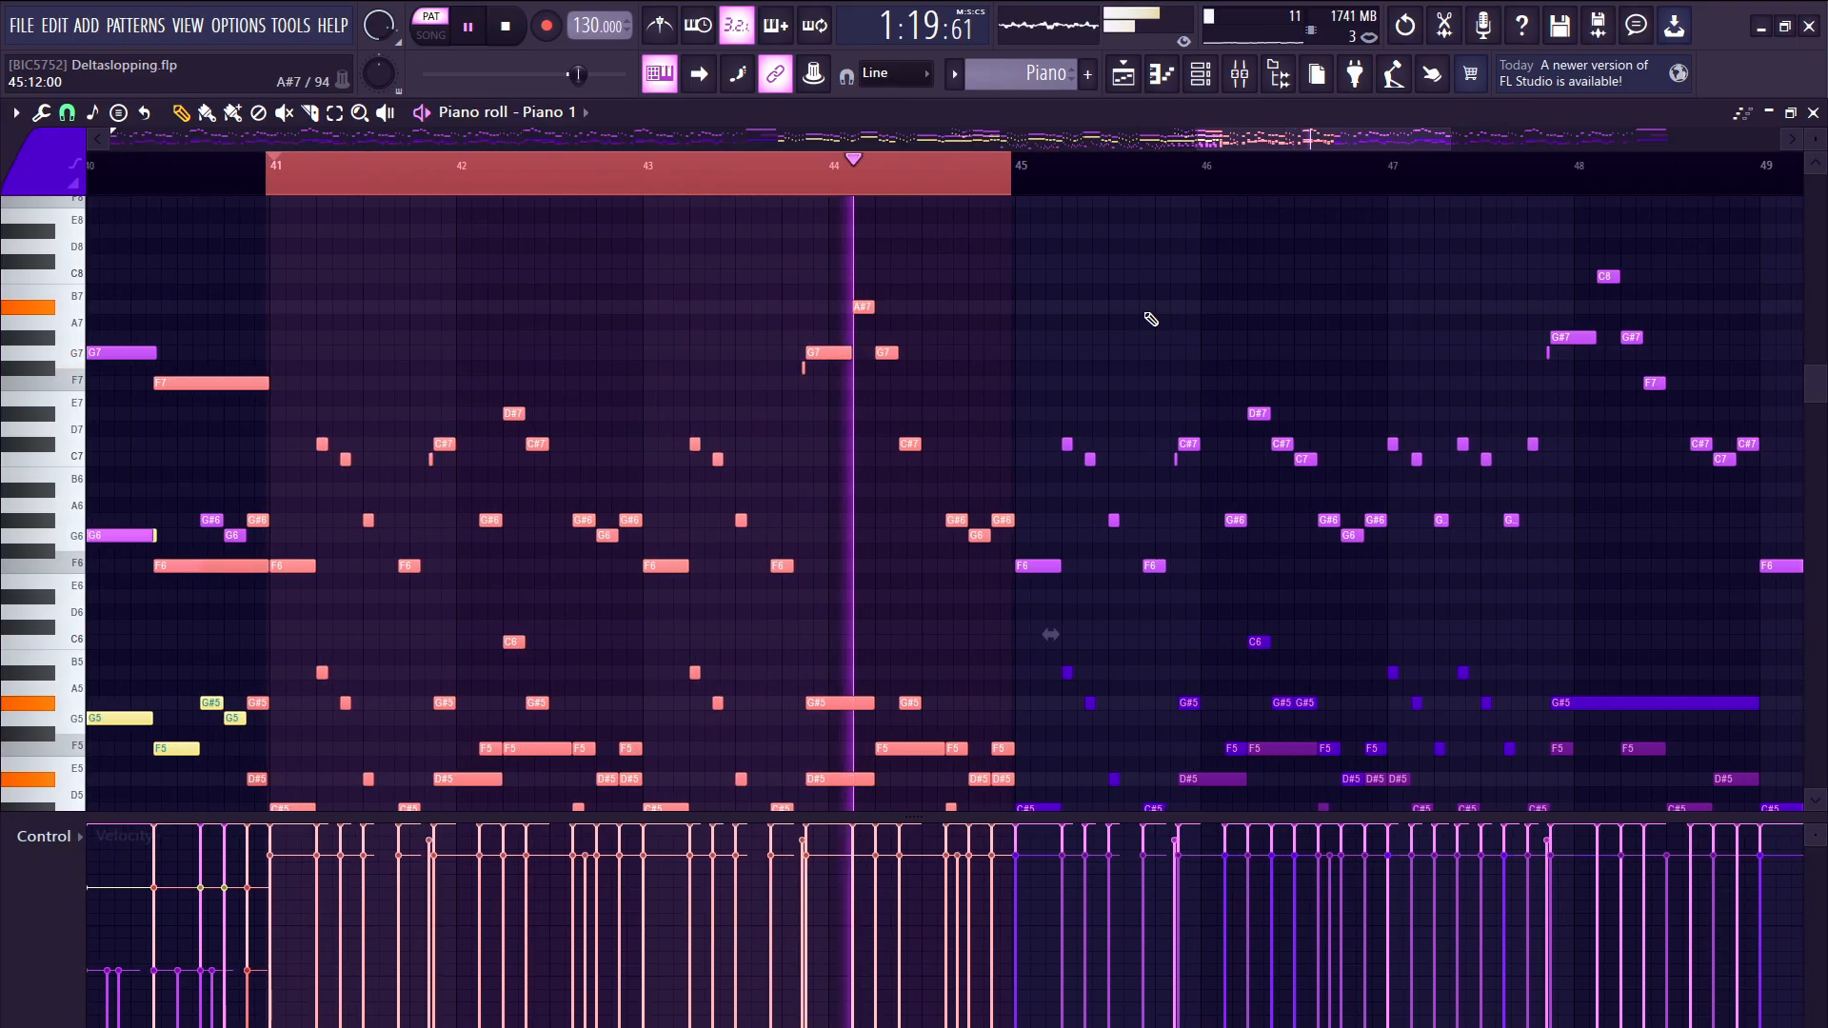
pyautogui.press('space')
# - Set the playback position at bar 45 and play the next phrase to about bar 47
pyautogui.click(1013, 189)
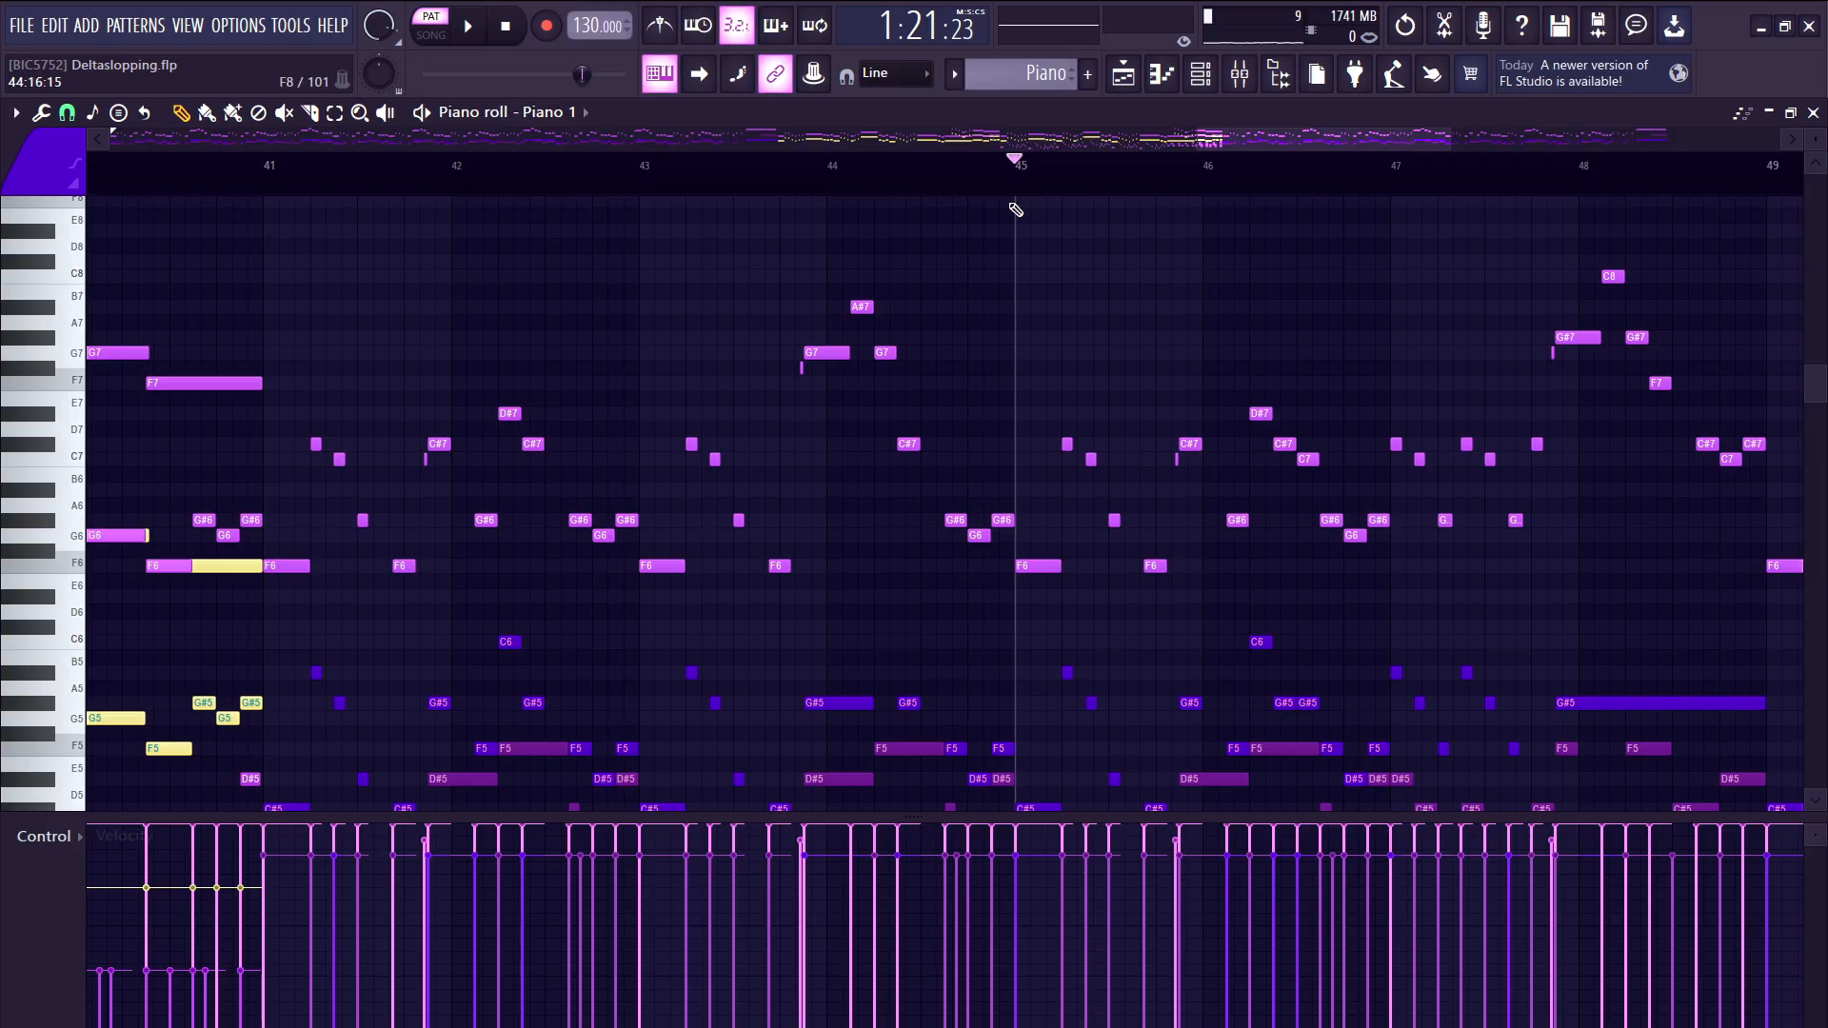
pyautogui.press('space')
pyautogui.scroll(-1, 1016, 209)
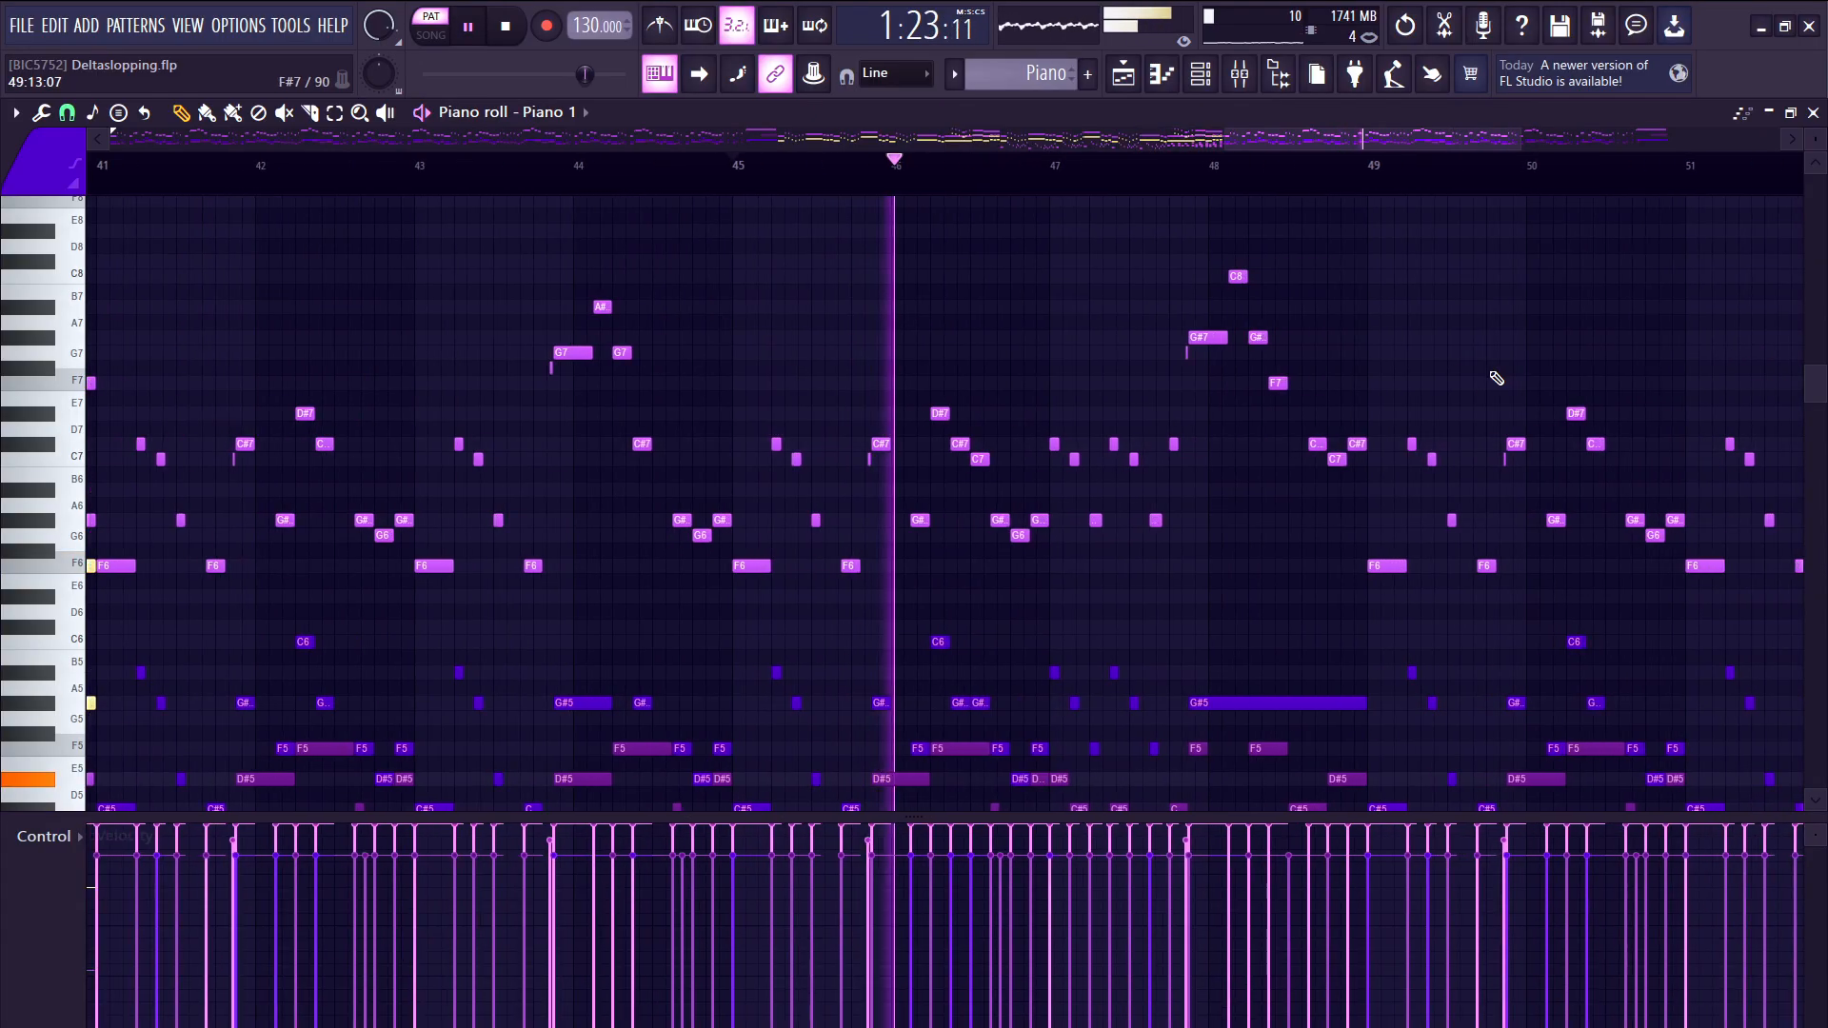
pyautogui.scroll(-1, 835, 392)
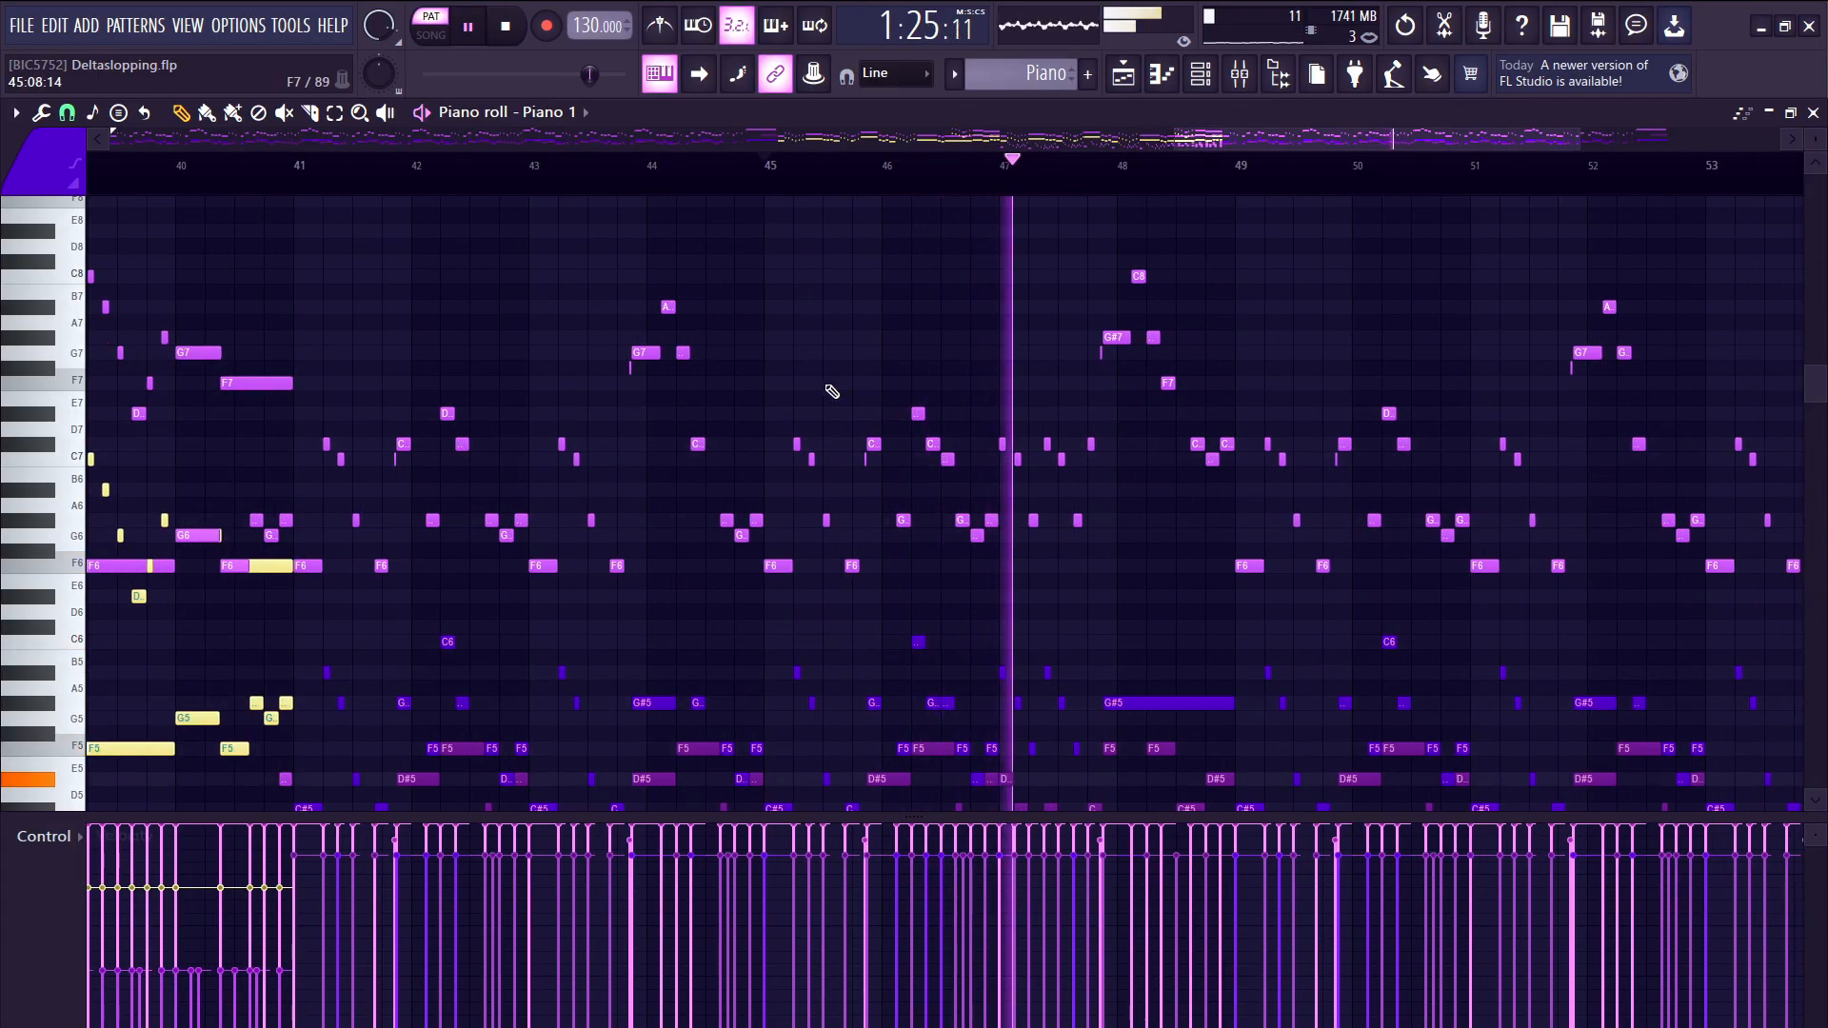
# - Select the upper melody notes in bars 47 and 48 of the Piano part and stop playback
pyautogui.scroll(1, 1041, 530)
pyautogui.moveTo(995, 202); pyautogui.dragTo(1300, 645)
pyautogui.press('space')
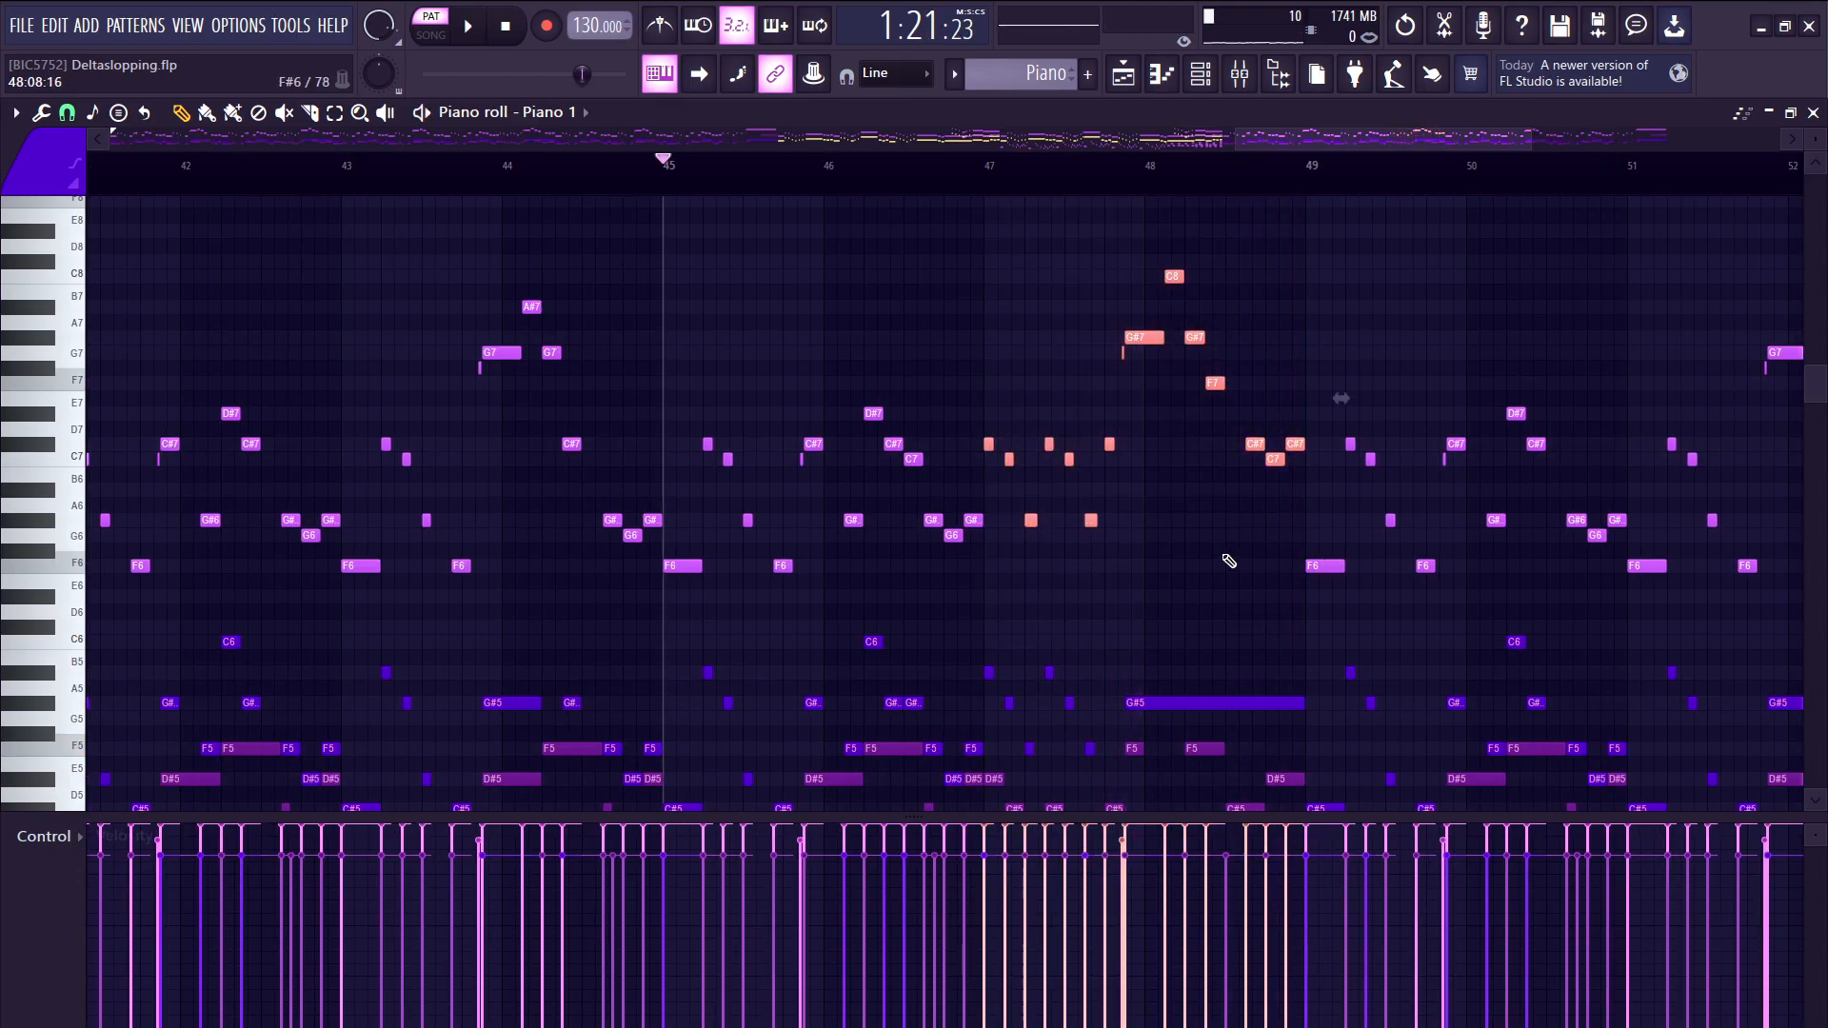
# - Play the Piano melody past bar 50 and set the playback position at the start of bar 53
pyautogui.scroll(-5, 635, 466)
pyautogui.scroll(6, 1181, 476)
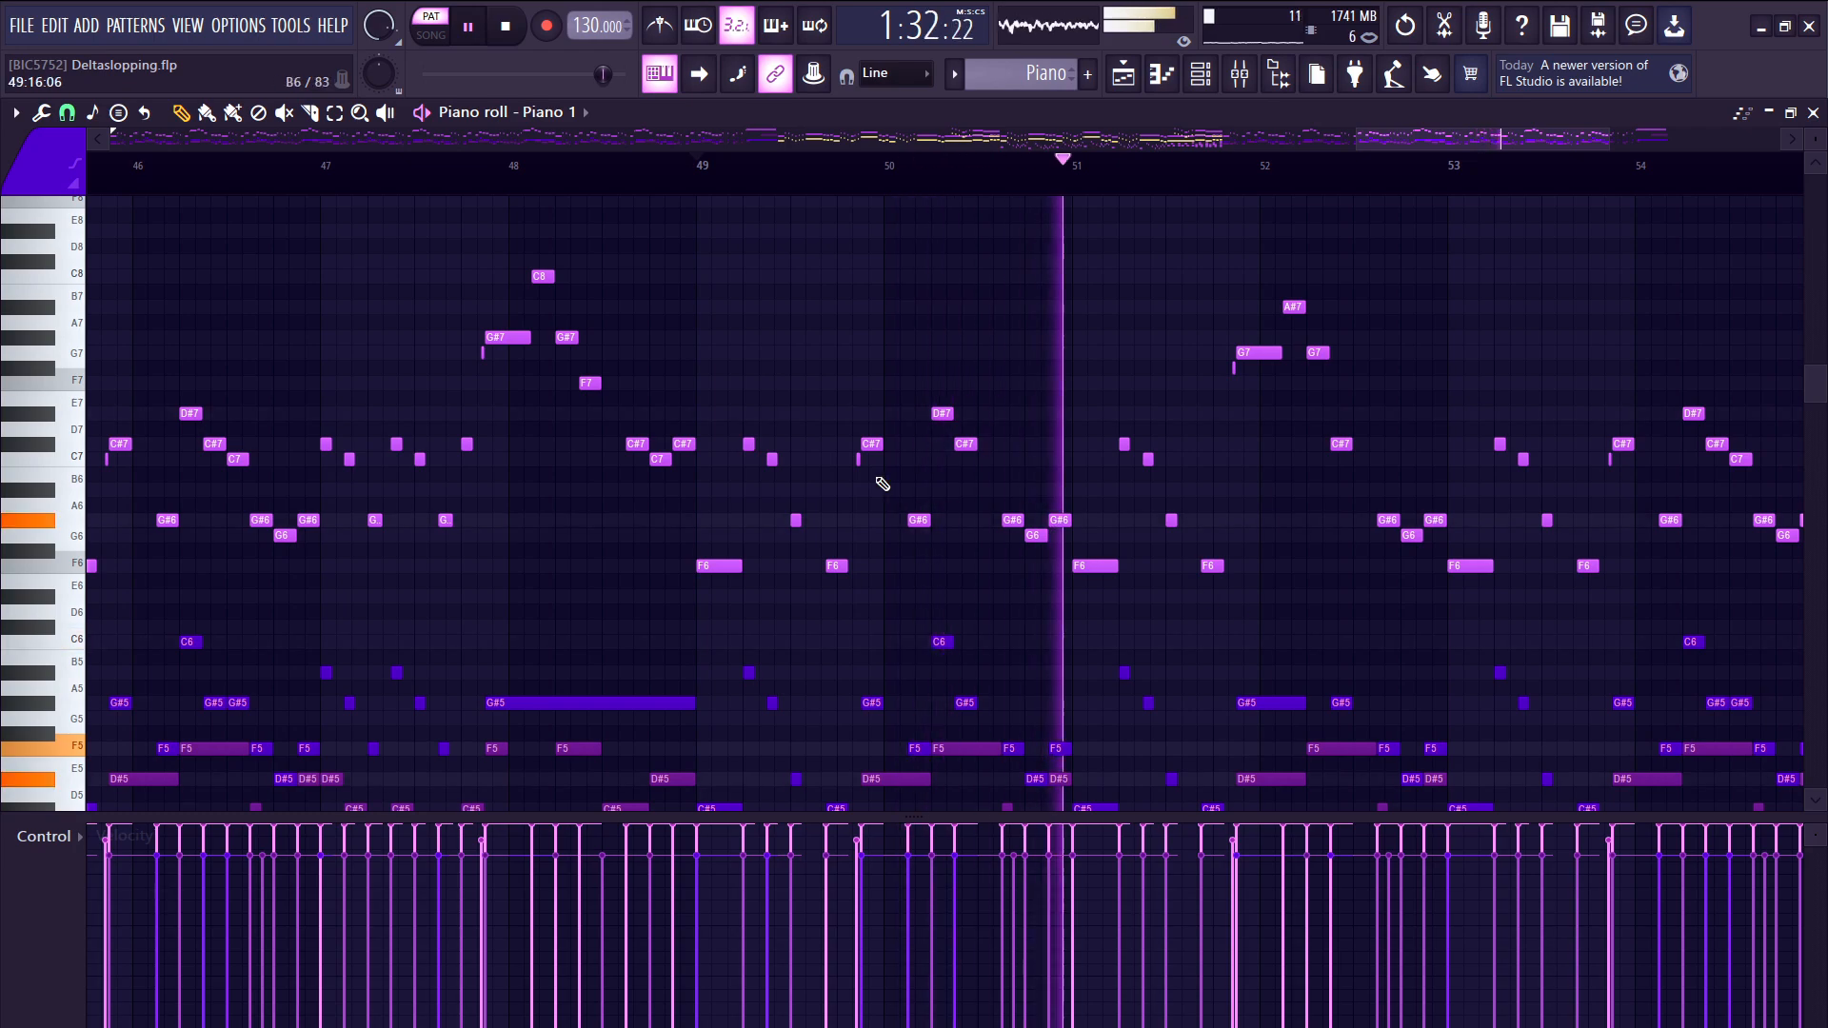
pyautogui.scroll(-4, 1203, 396)
pyautogui.scroll(6, 1534, 396)
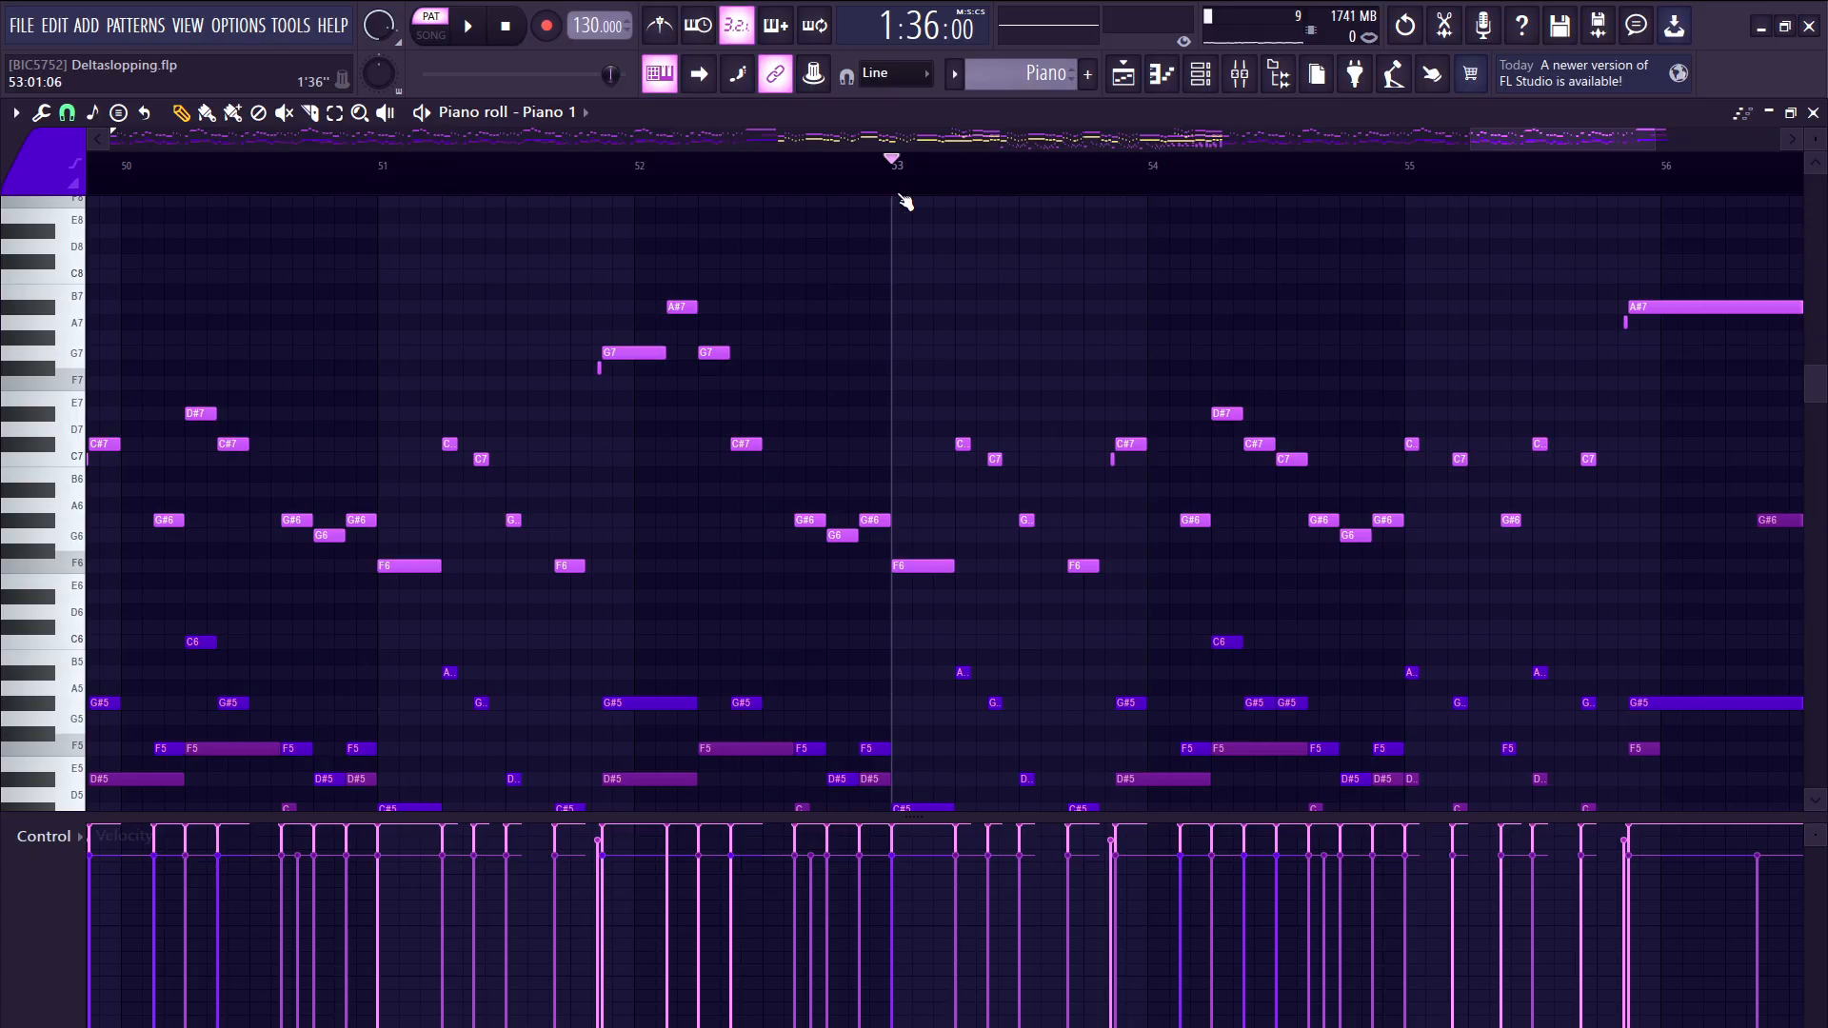
# - Play the final Piano phrase from bar 53 into bar 56 and stop
pyautogui.press('space')
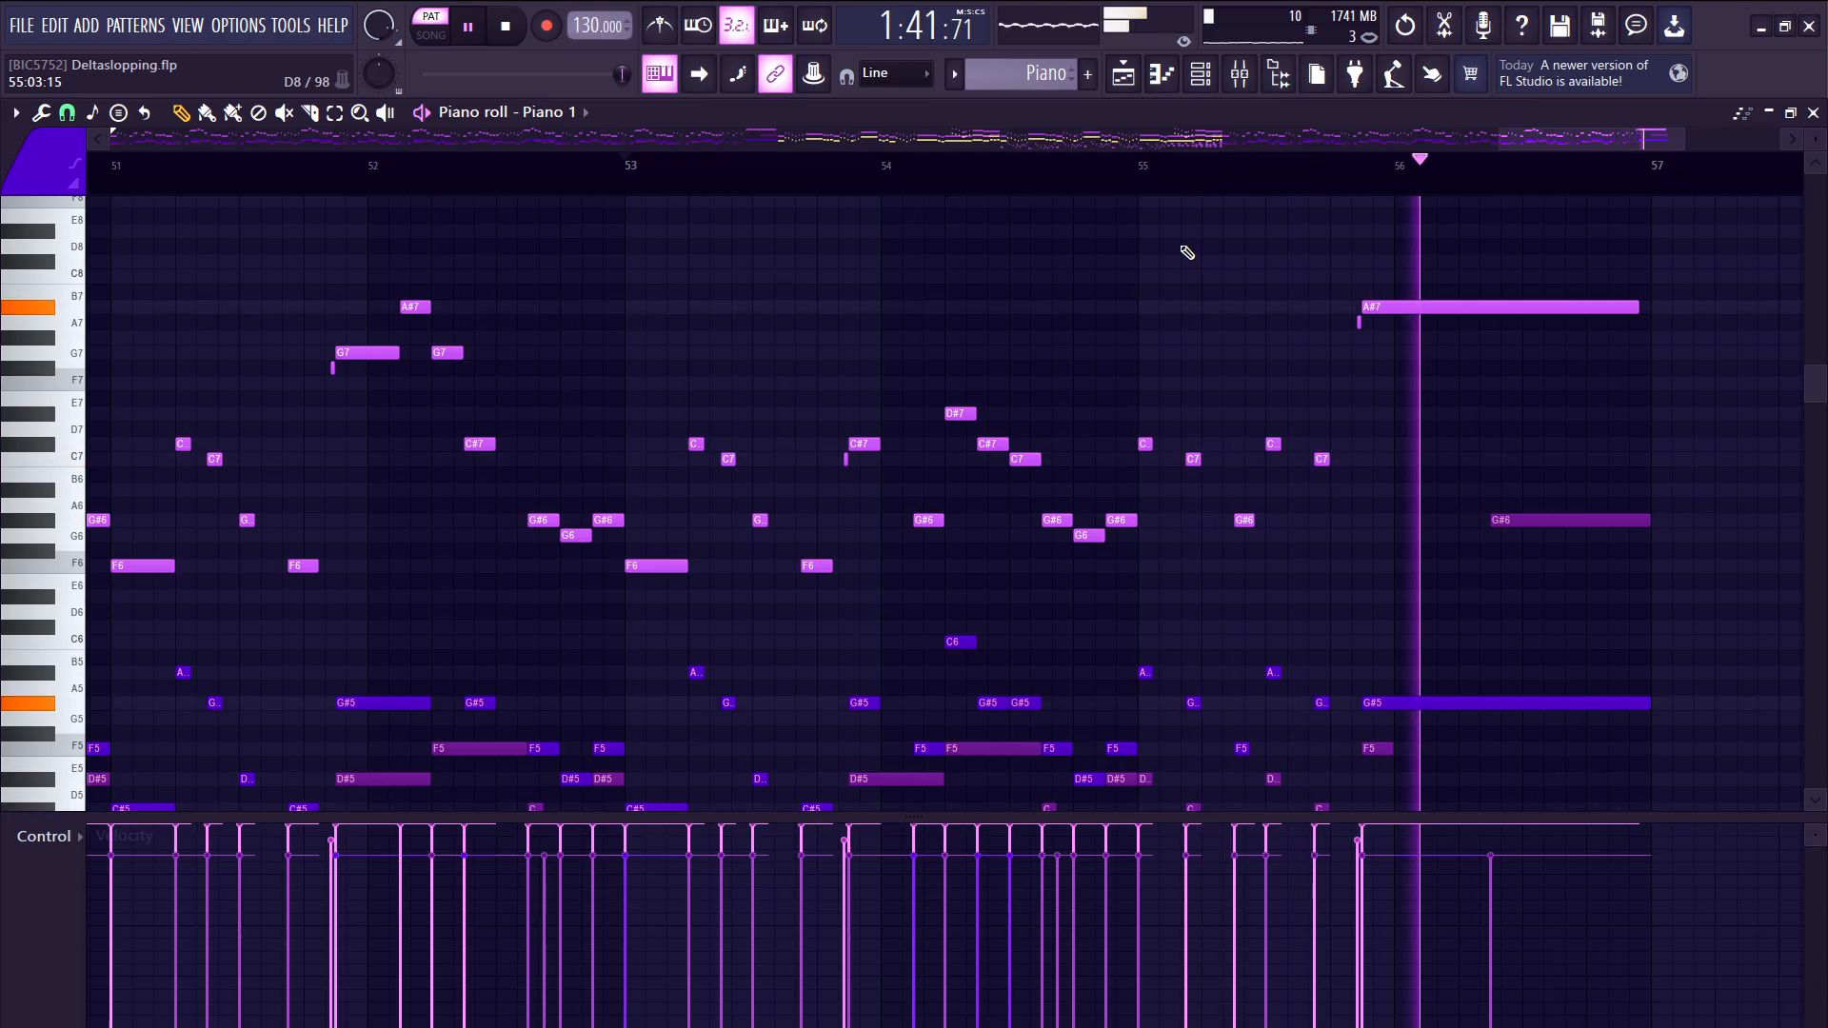
pyautogui.scroll(-4, 1179, 289)
pyautogui.press('space')
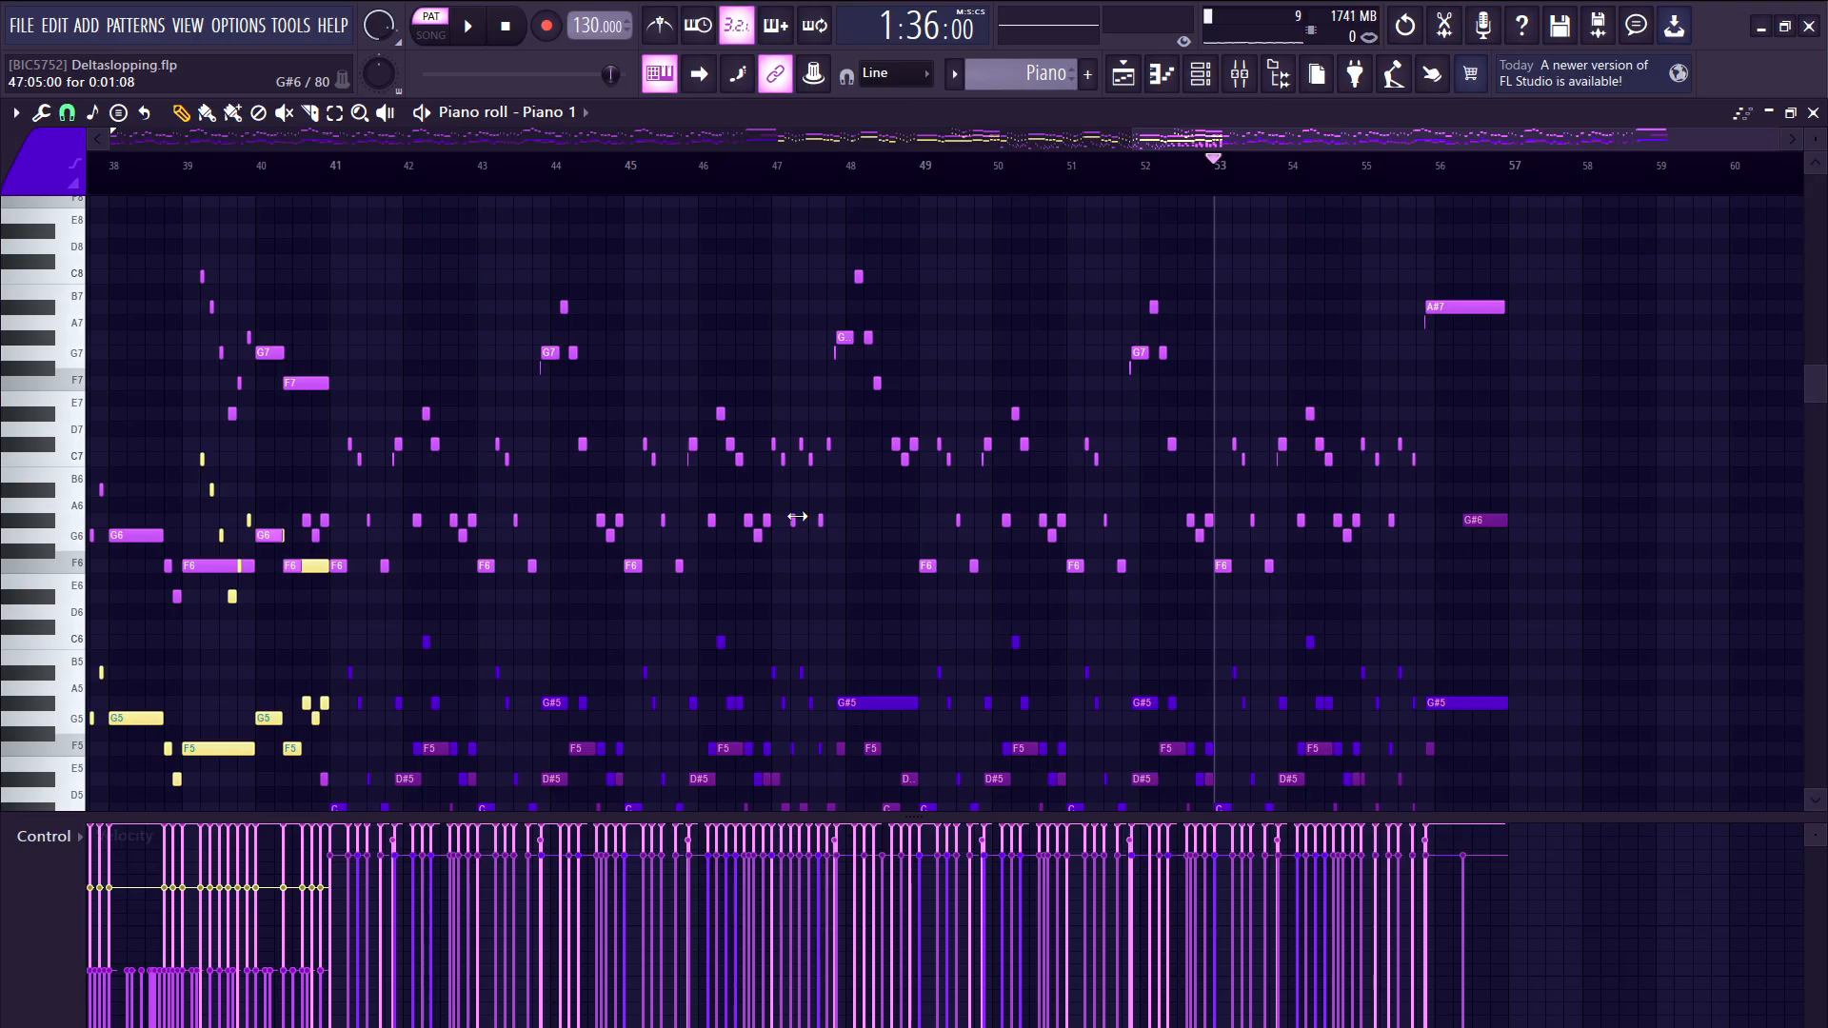
# - Set the playback position at bar 41 and select the time range covering bars 41 to 44 again
pyautogui.scroll(-2, 800, 520)
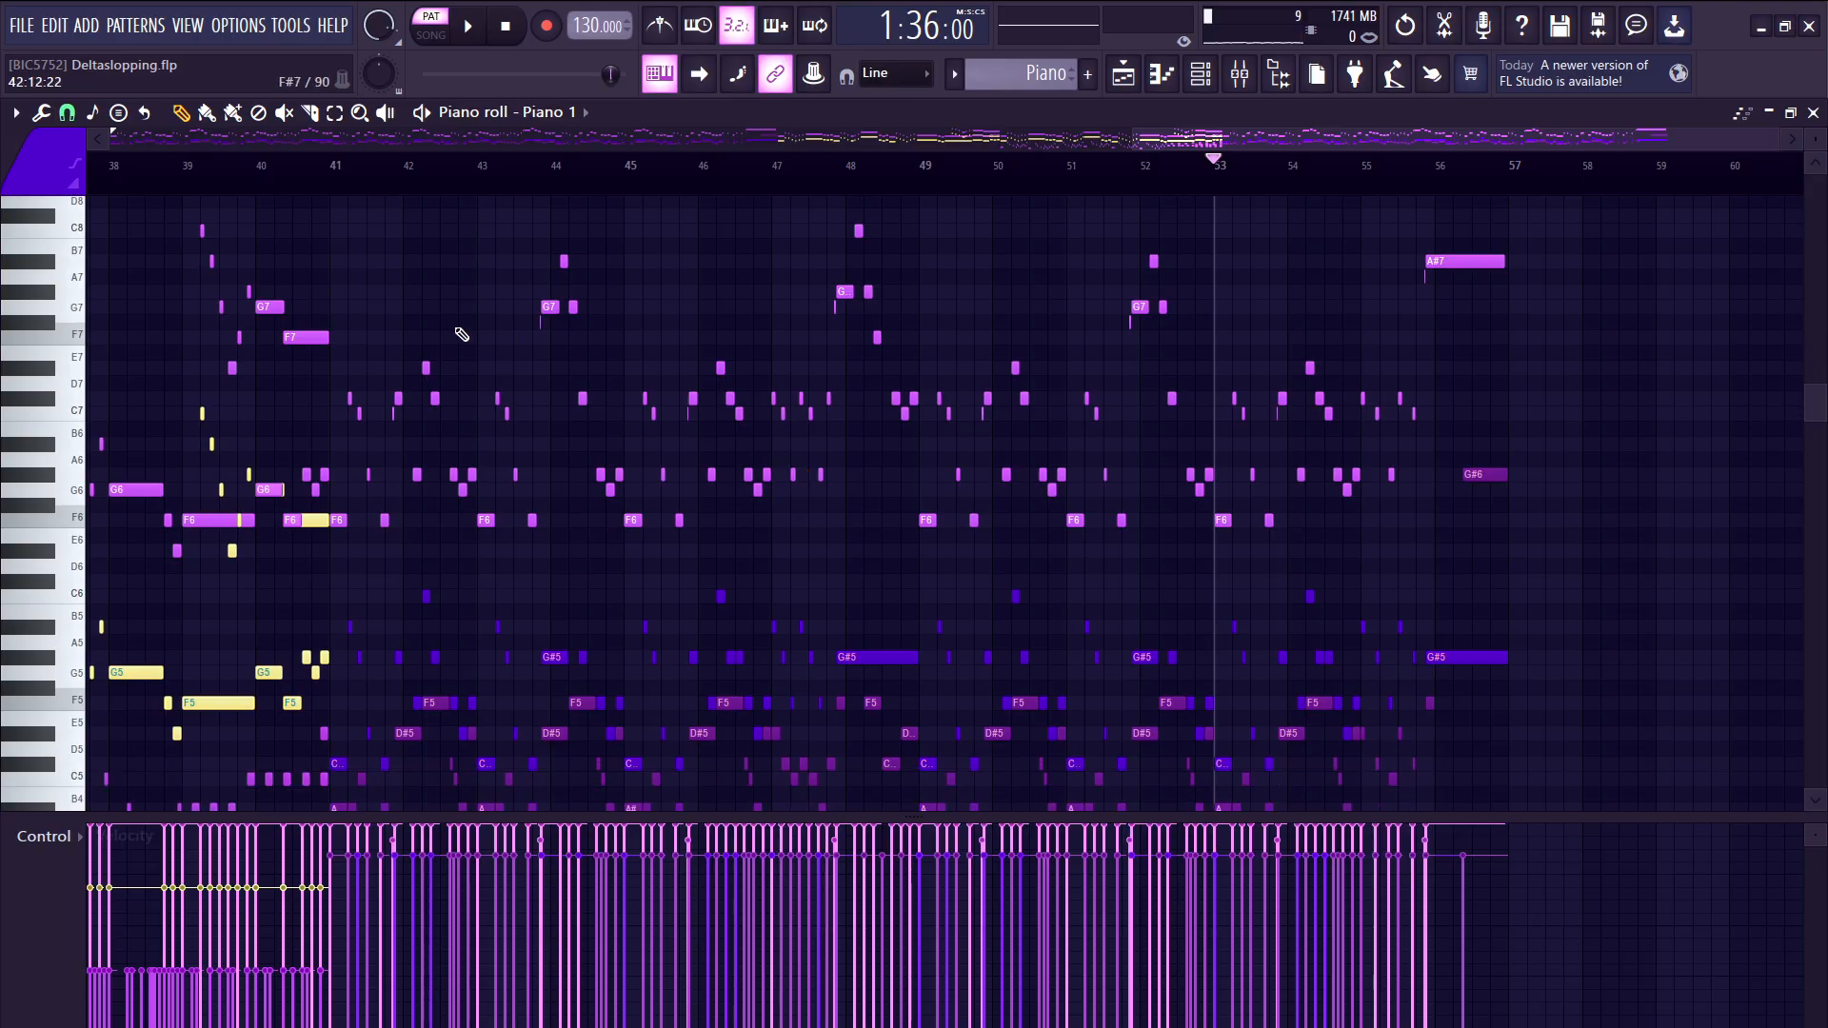
pyautogui.scroll(4, 351, 374)
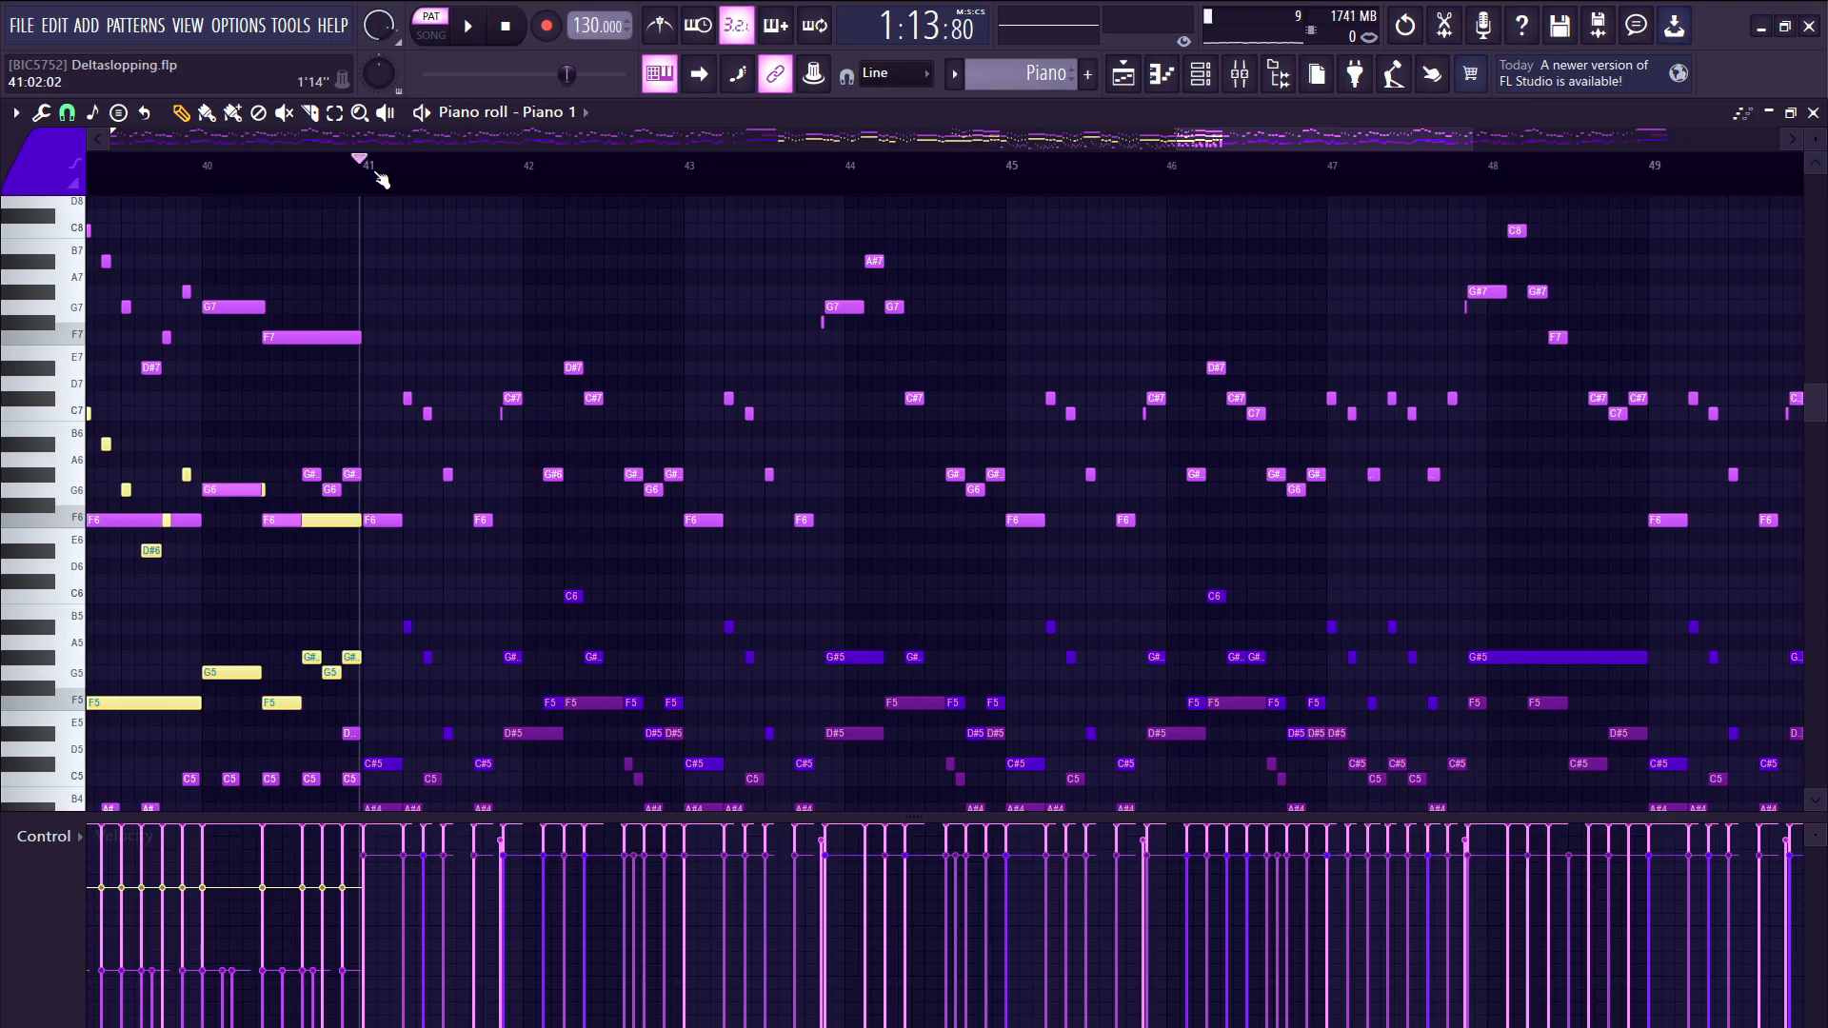
pyautogui.moveTo(367, 171); pyautogui.dragTo(1015, 345)
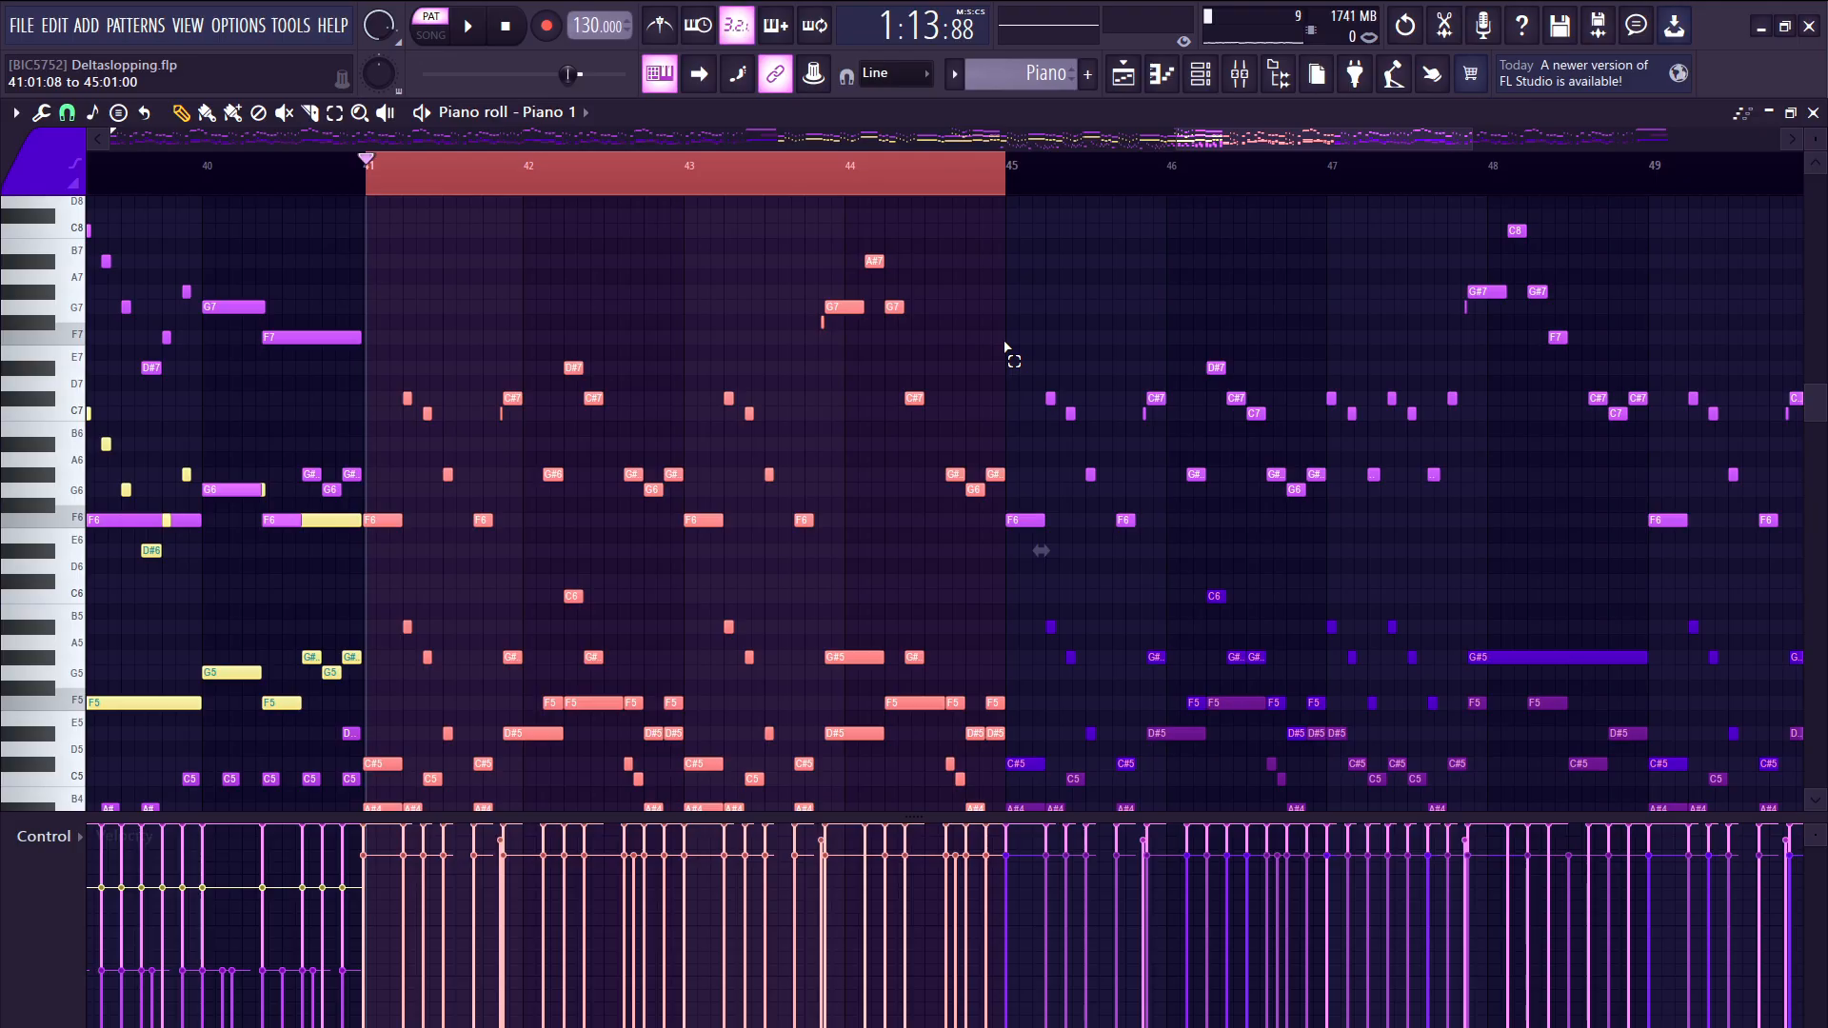
# - Narrow the selection to bars 41 and 42, then clear it and set the playback position at the start of bar 41
pyautogui.moveTo(983, 351); pyautogui.dragTo(677, 489)
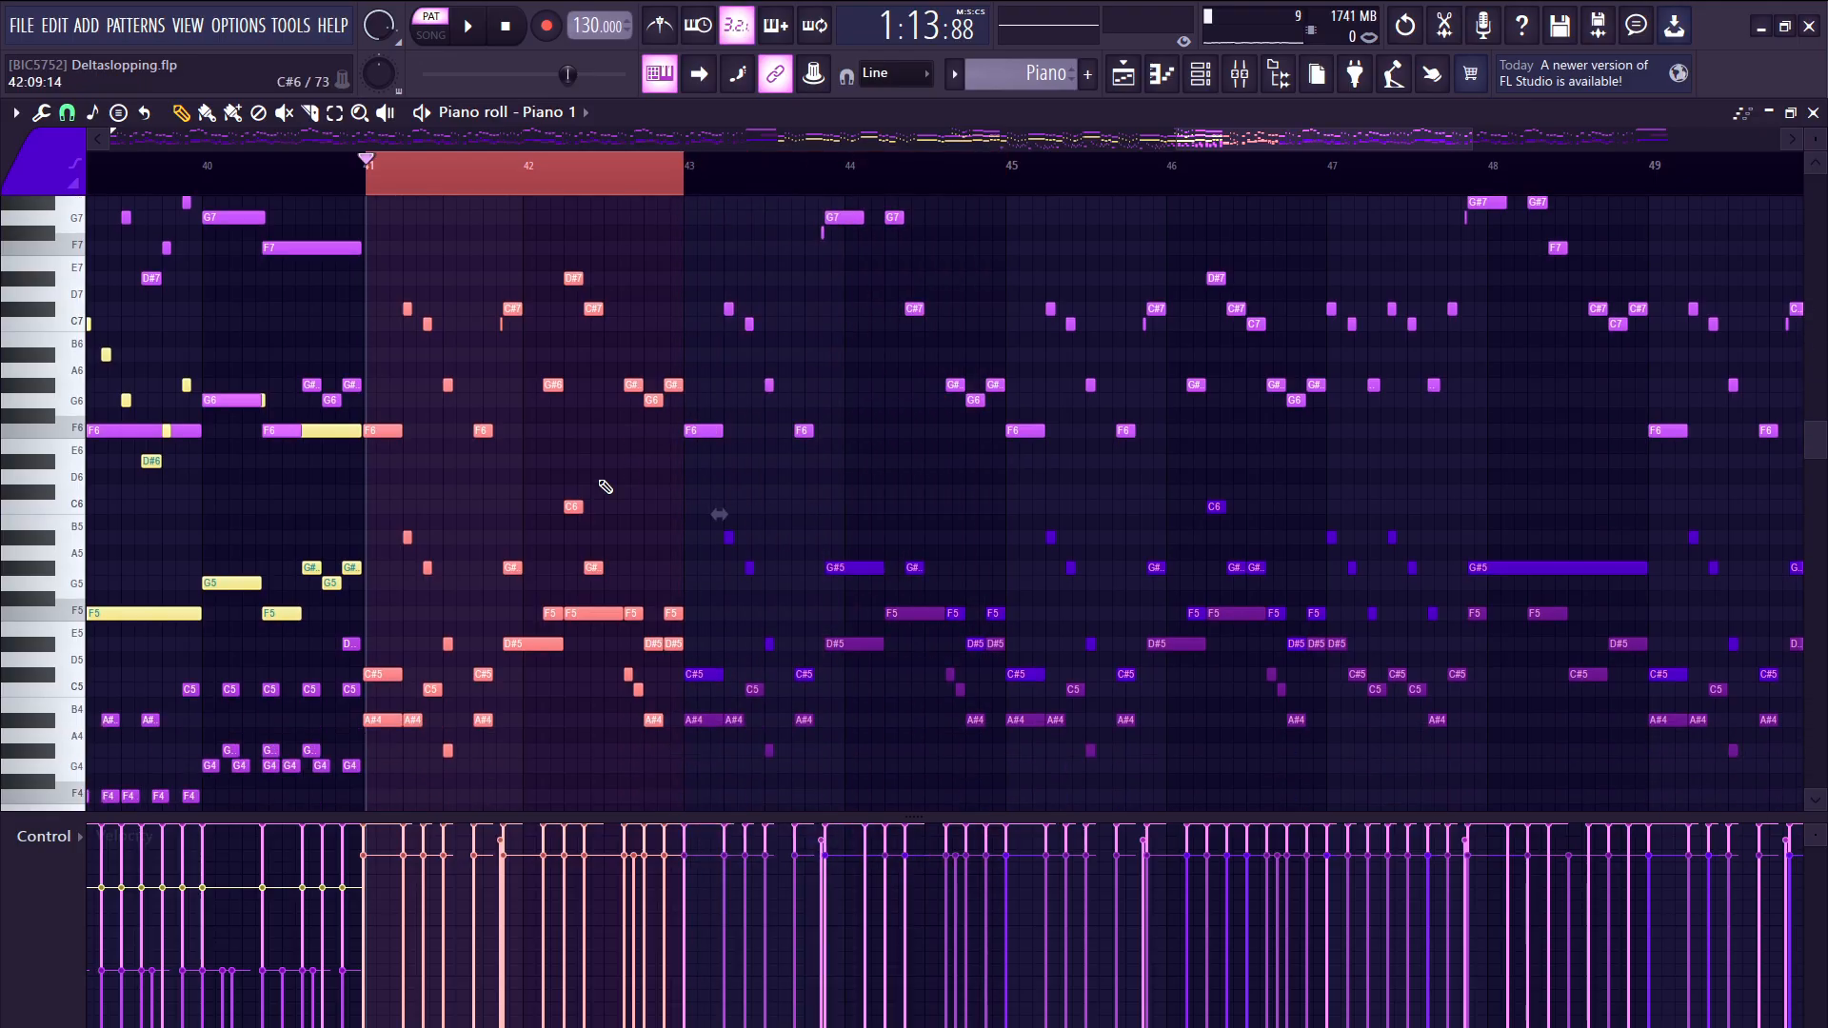
pyautogui.keyDown('ctrl'); pyautogui.scroll(1, 539, 441); pyautogui.keyUp('ctrl')
pyautogui.click(343, 187)
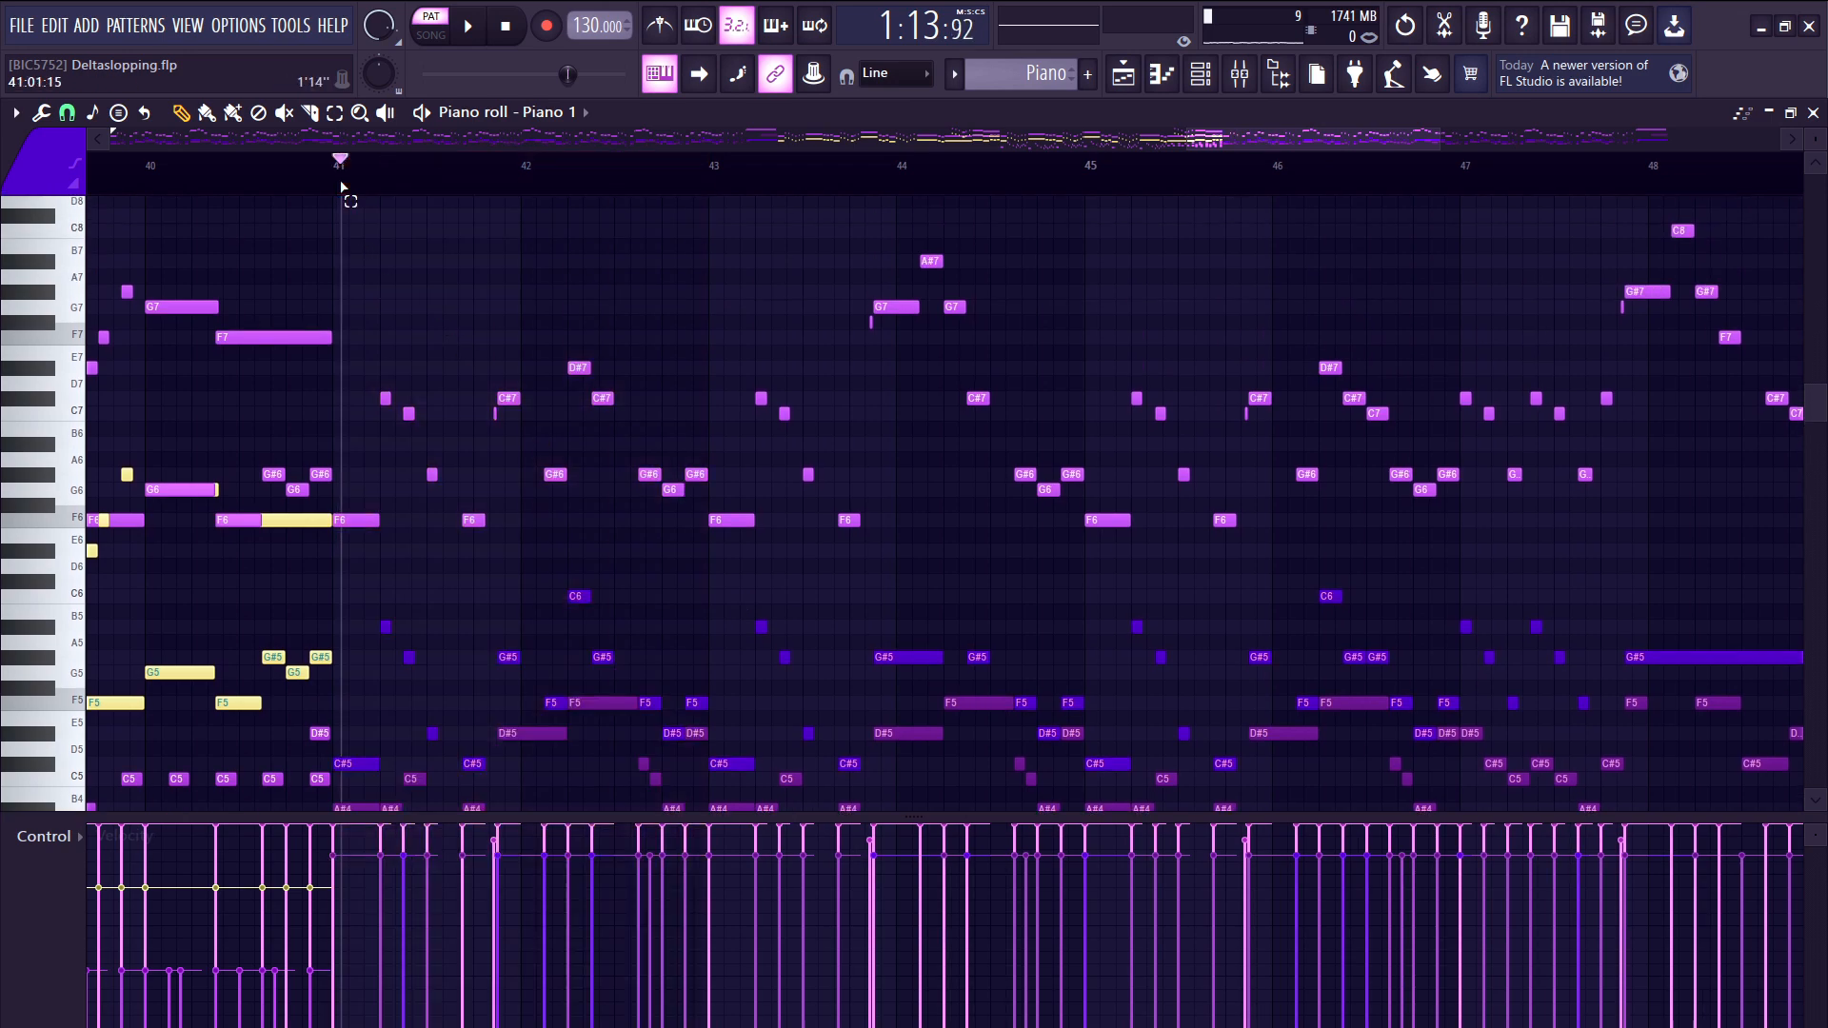
# - Play the Piano part from bar 41, highlighting the notes in bars 41–42 and bars 43–44 before clearing the selection
pyautogui.press('space')
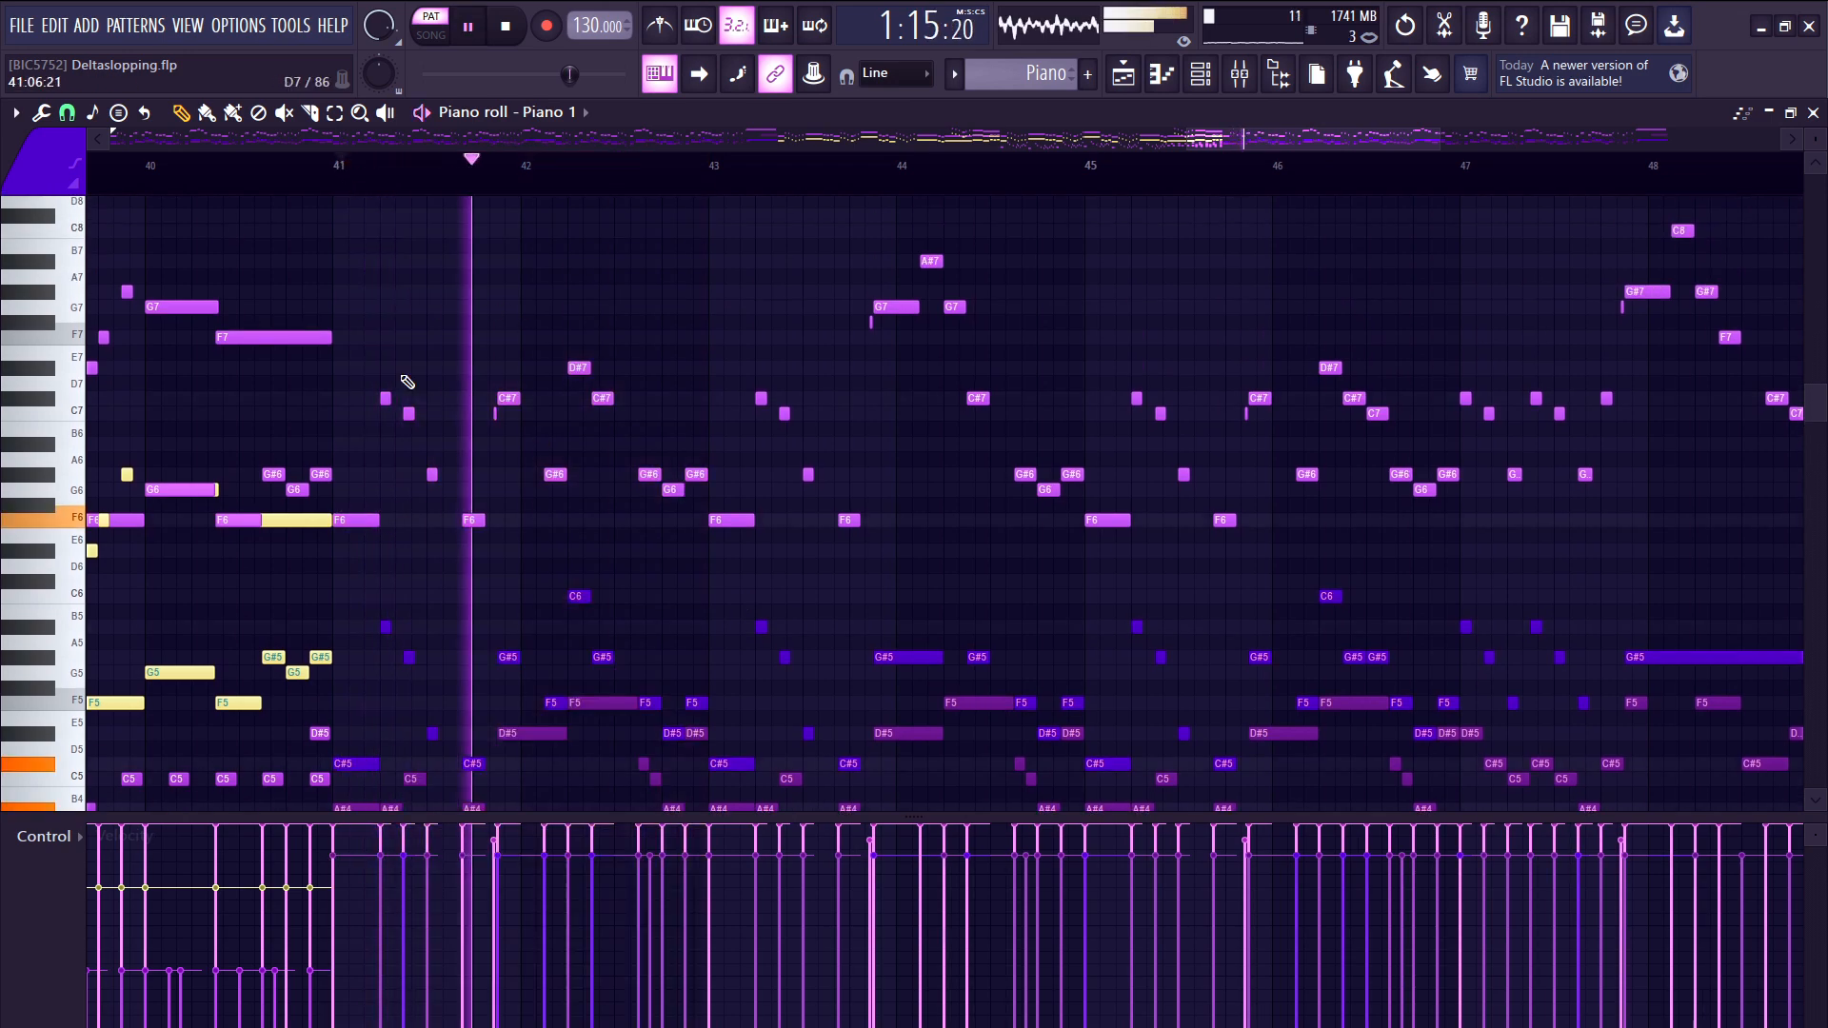
pyautogui.moveTo(419, 371); pyautogui.dragTo(676, 647)
pyautogui.keyDown('ctrl'); pyautogui.click(716, 240); pyautogui.keyUp('ctrl')
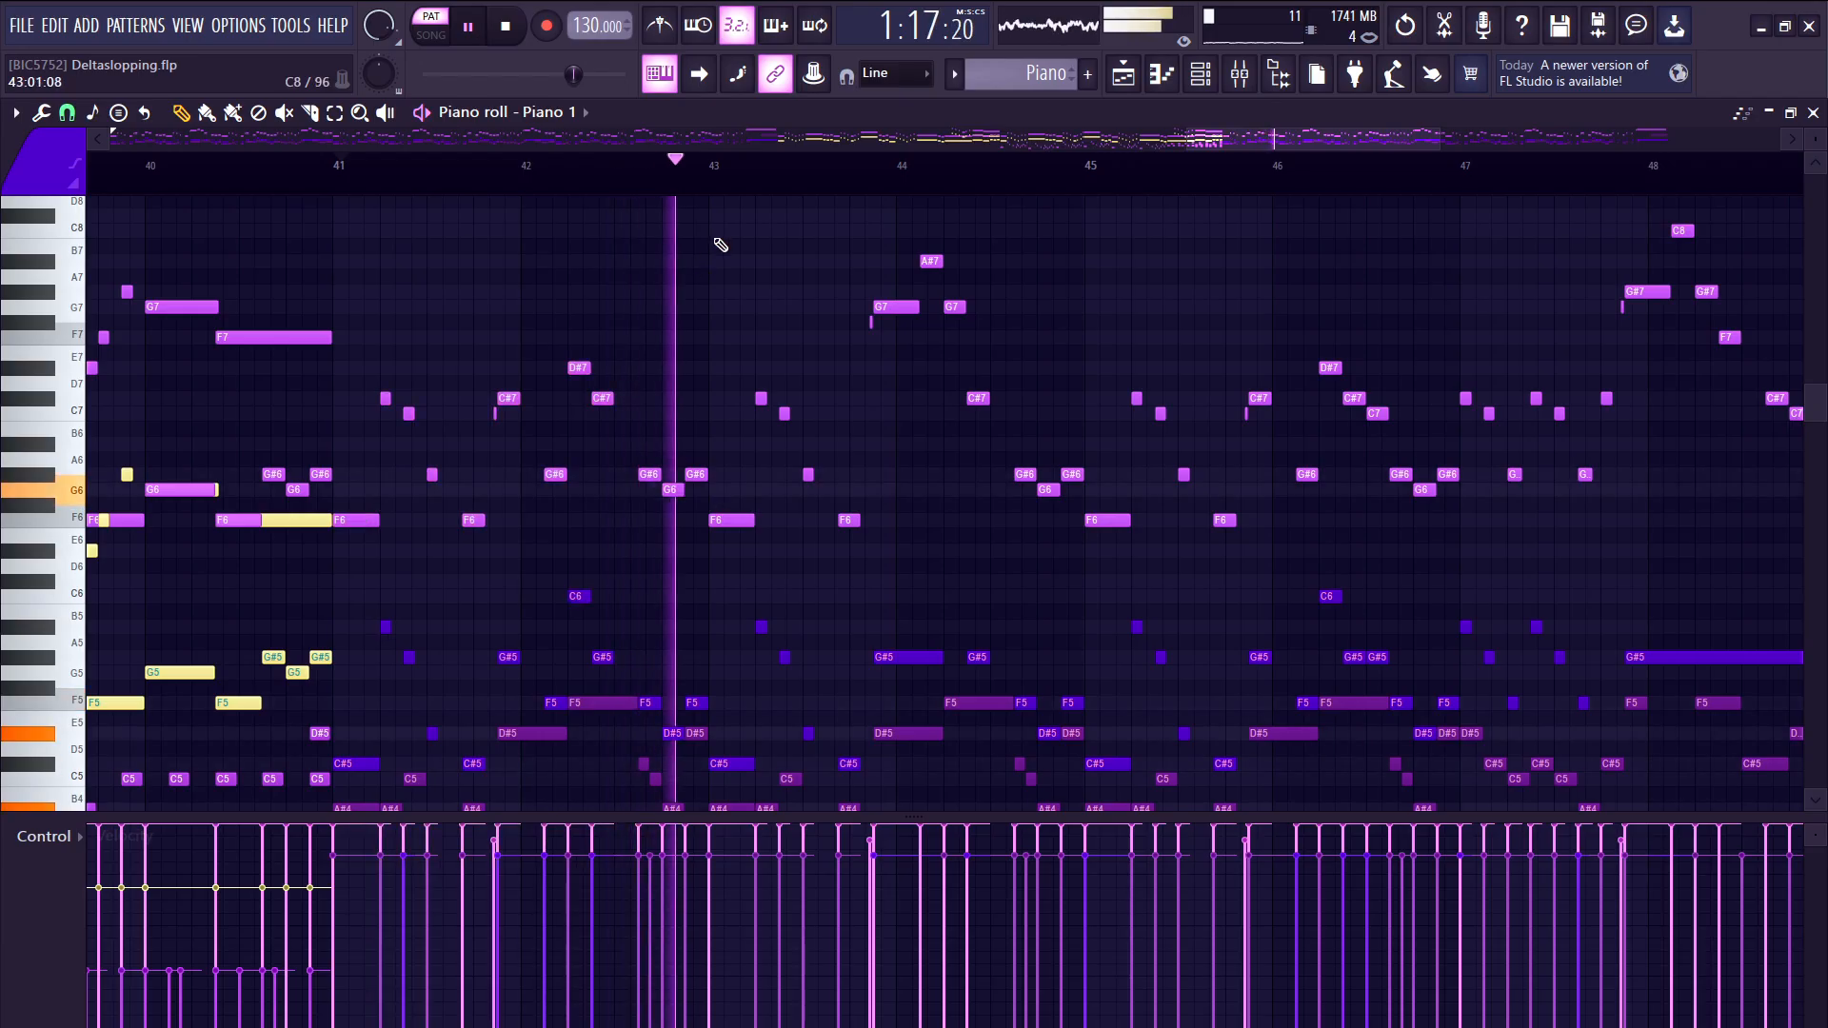
pyautogui.moveTo(730, 226); pyautogui.dragTo(1053, 741)
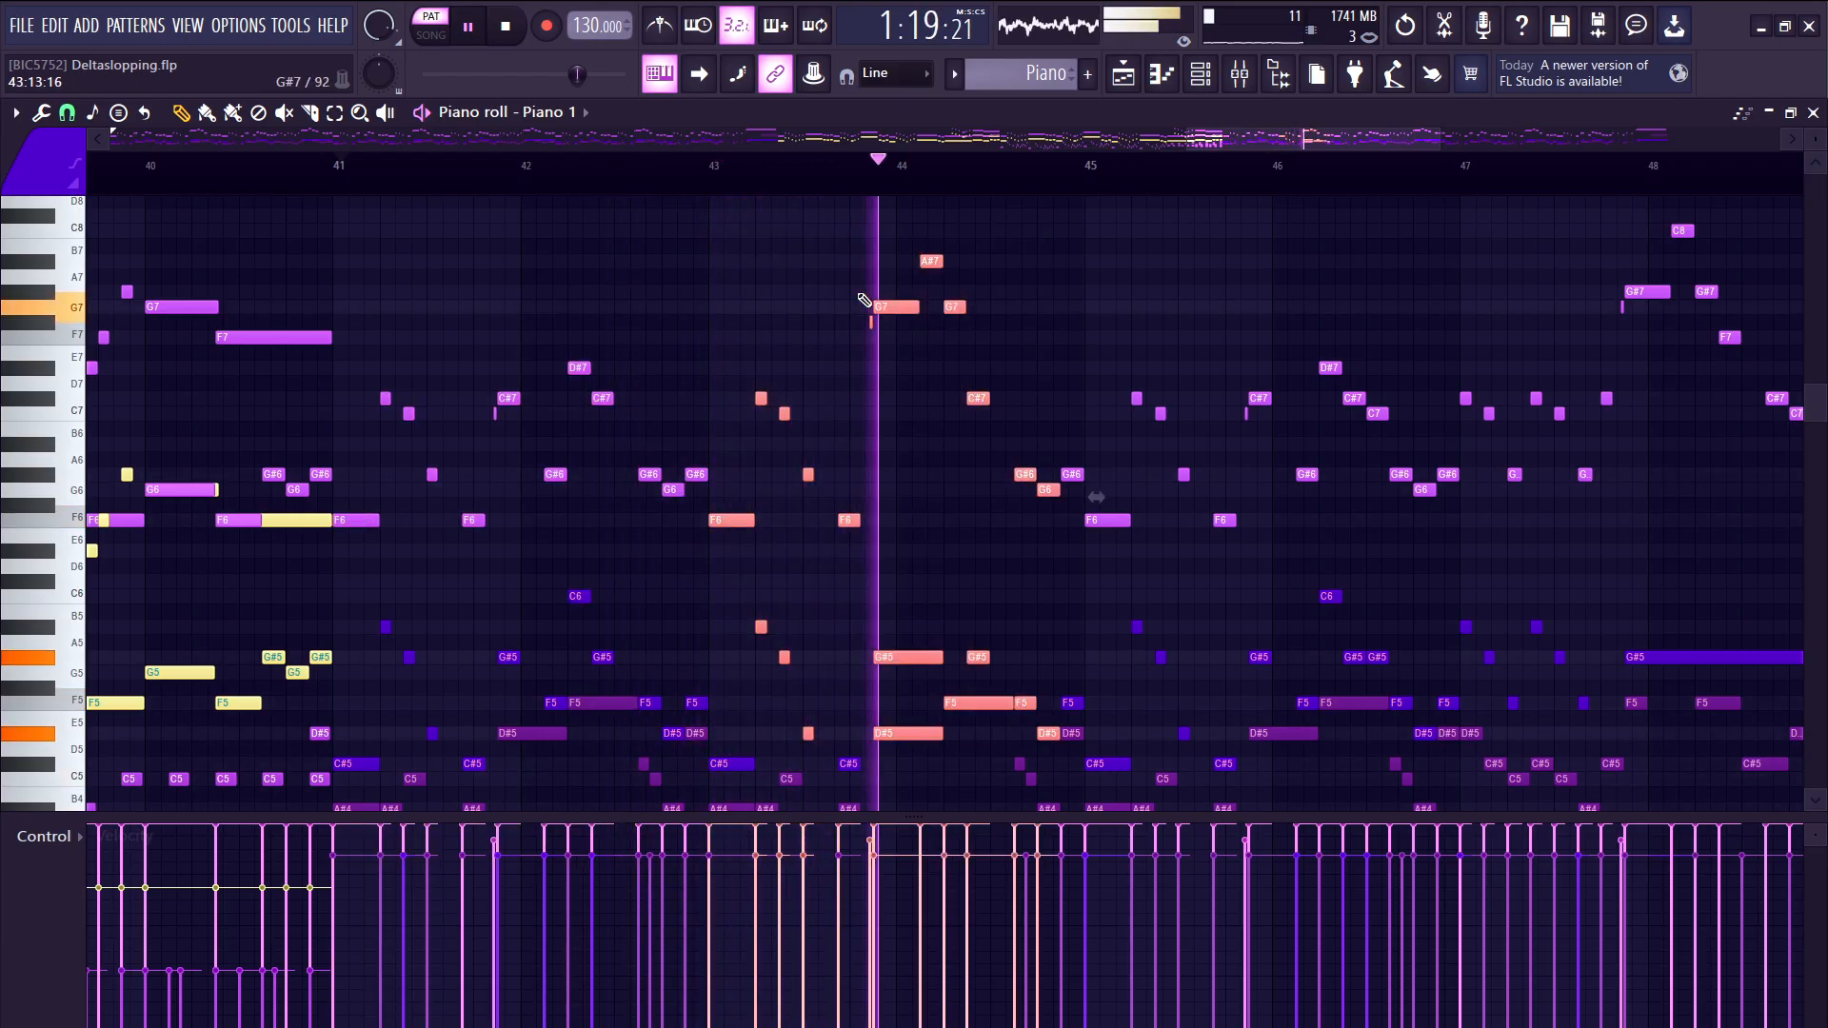
pyautogui.keyDown('ctrl'); pyautogui.click(1100, 271); pyautogui.keyUp('ctrl')
# - Continue playing the Piano melody into bar 48, highlighting the notes from bar 45 to bar 46, and stop with nothing selected
pyautogui.scroll(-2, 1104, 275)
pyautogui.scroll(3, 1260, 327)
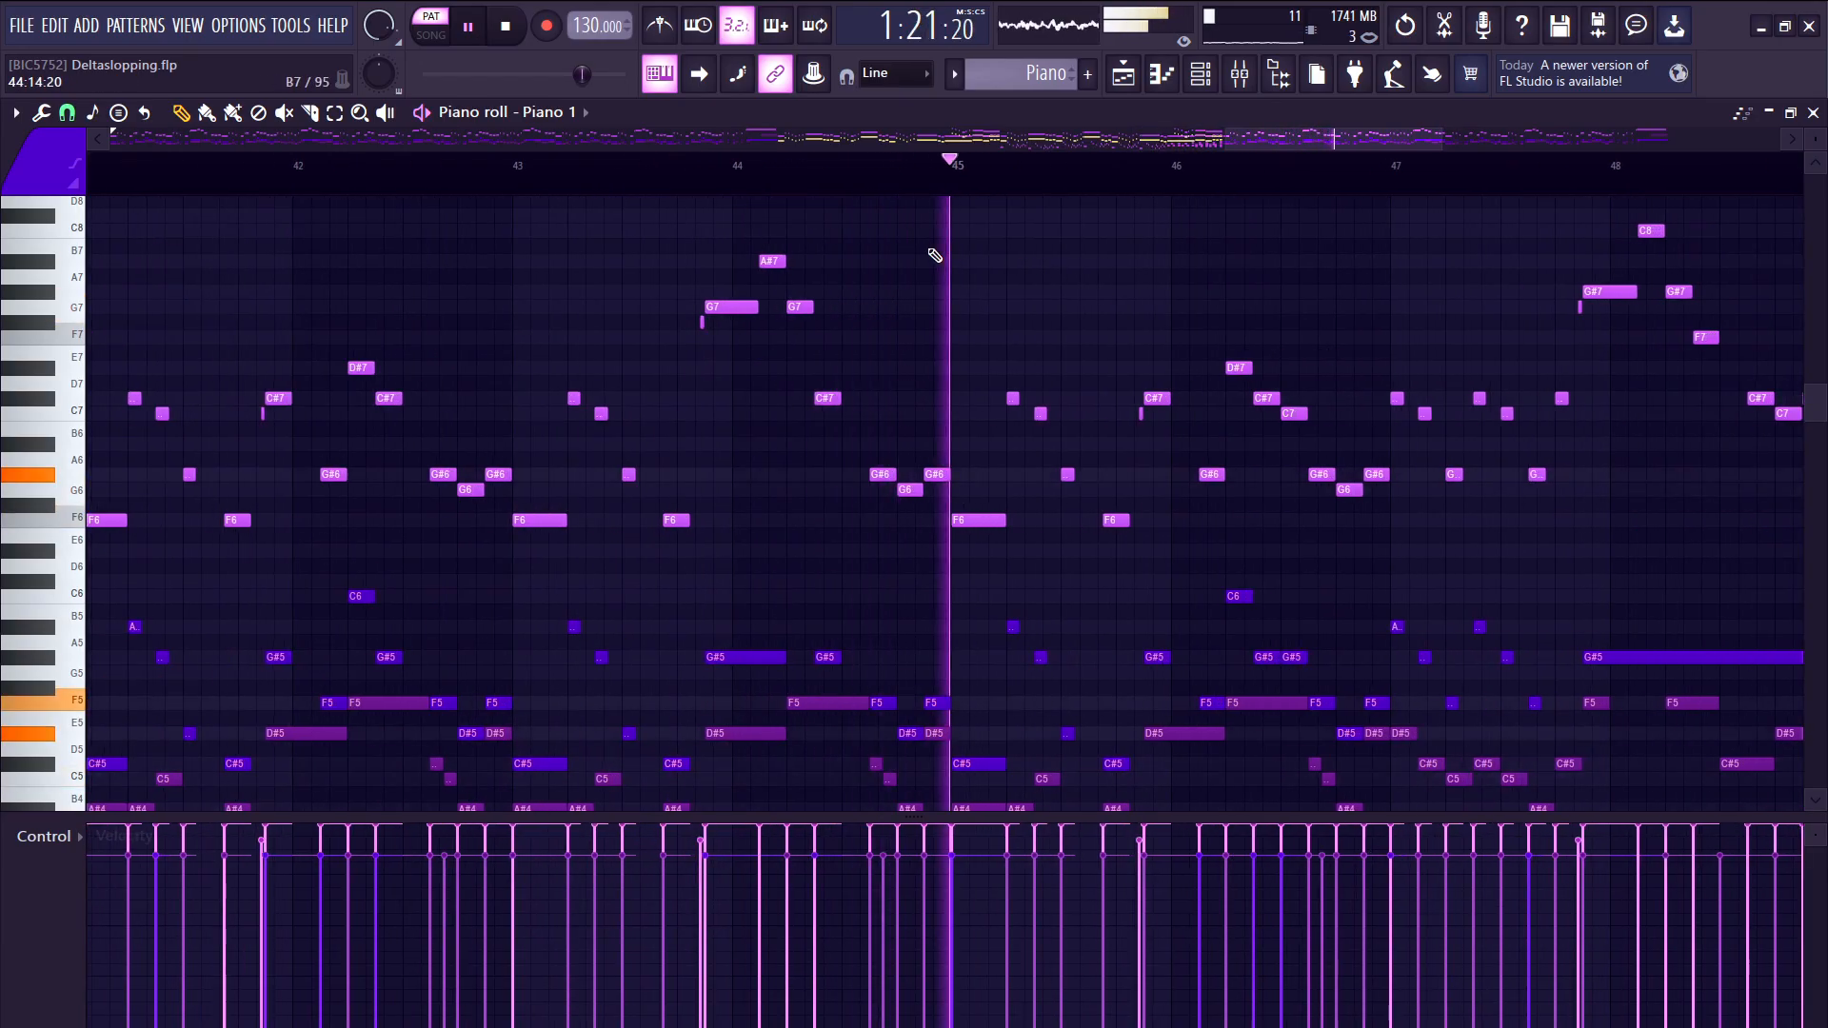
pyautogui.moveTo(961, 258); pyautogui.dragTo(1371, 662)
pyautogui.scroll(-3, 1391, 624)
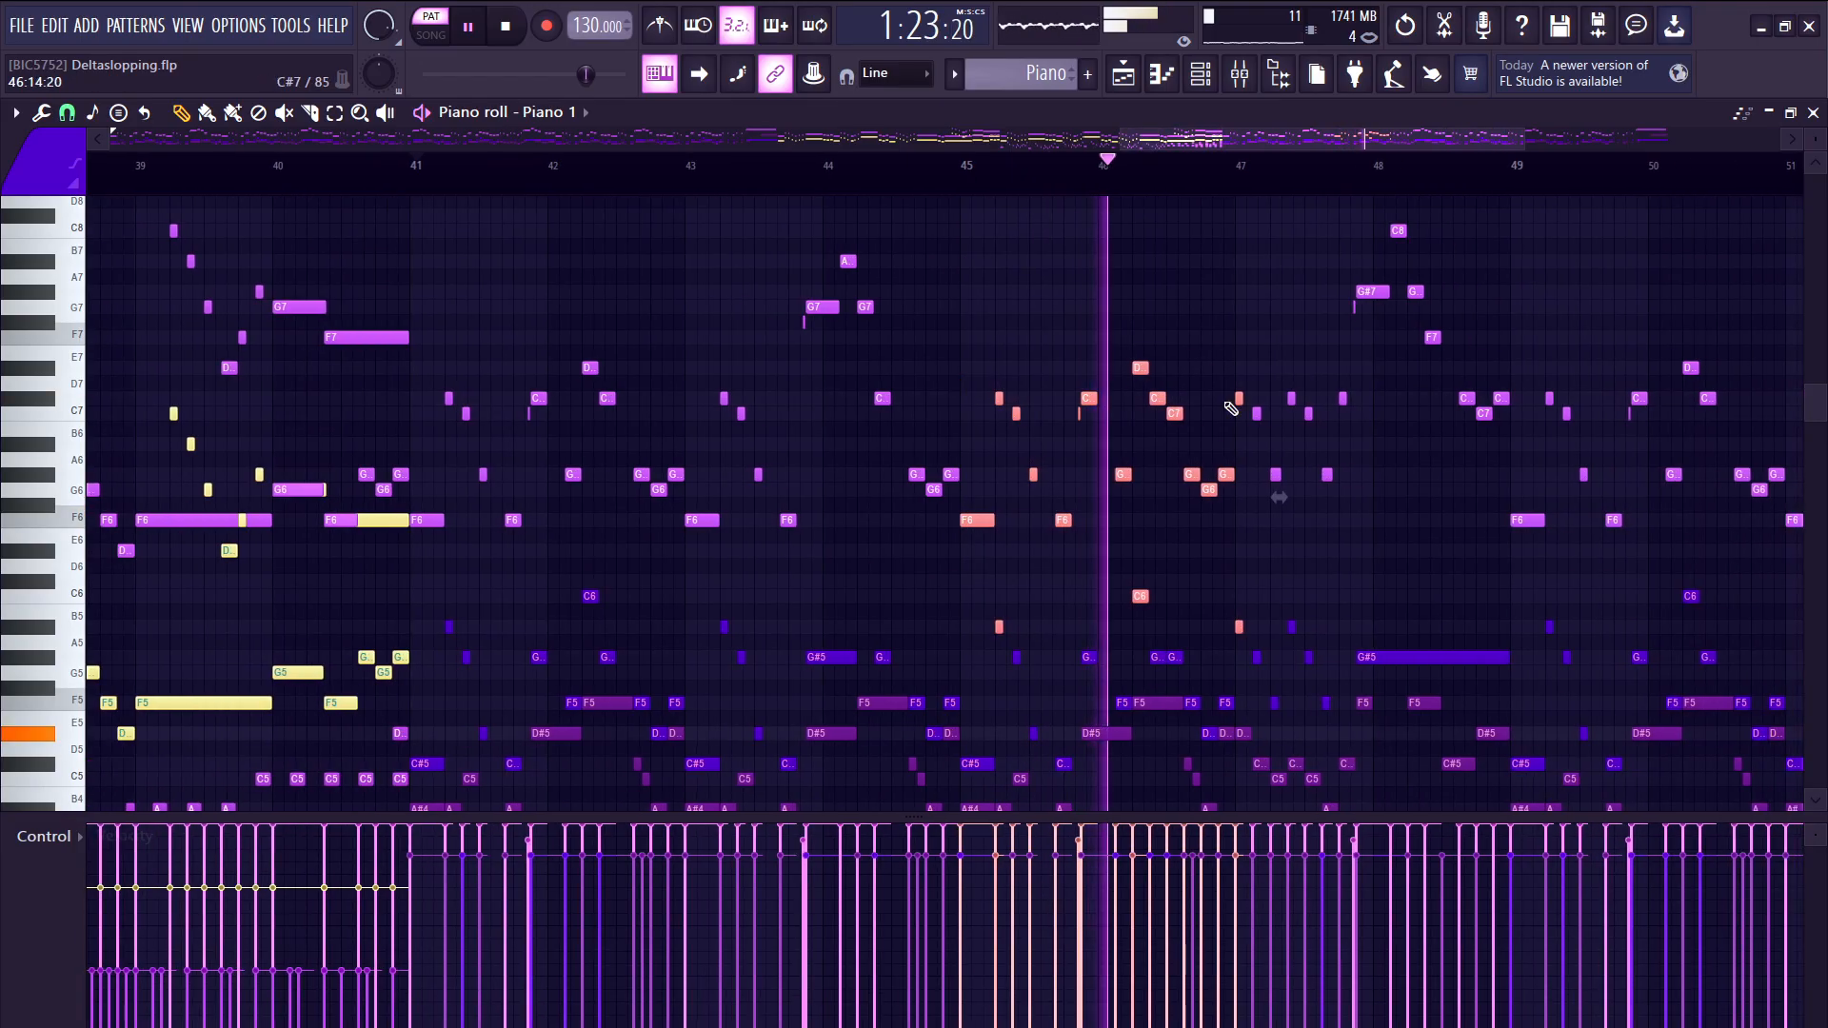
pyautogui.scroll(3, 1305, 461)
pyautogui.moveTo(942, 241); pyautogui.dragTo(1358, 754)
pyautogui.keyDown('ctrl'); pyautogui.click(1353, 366); pyautogui.keyUp('ctrl')
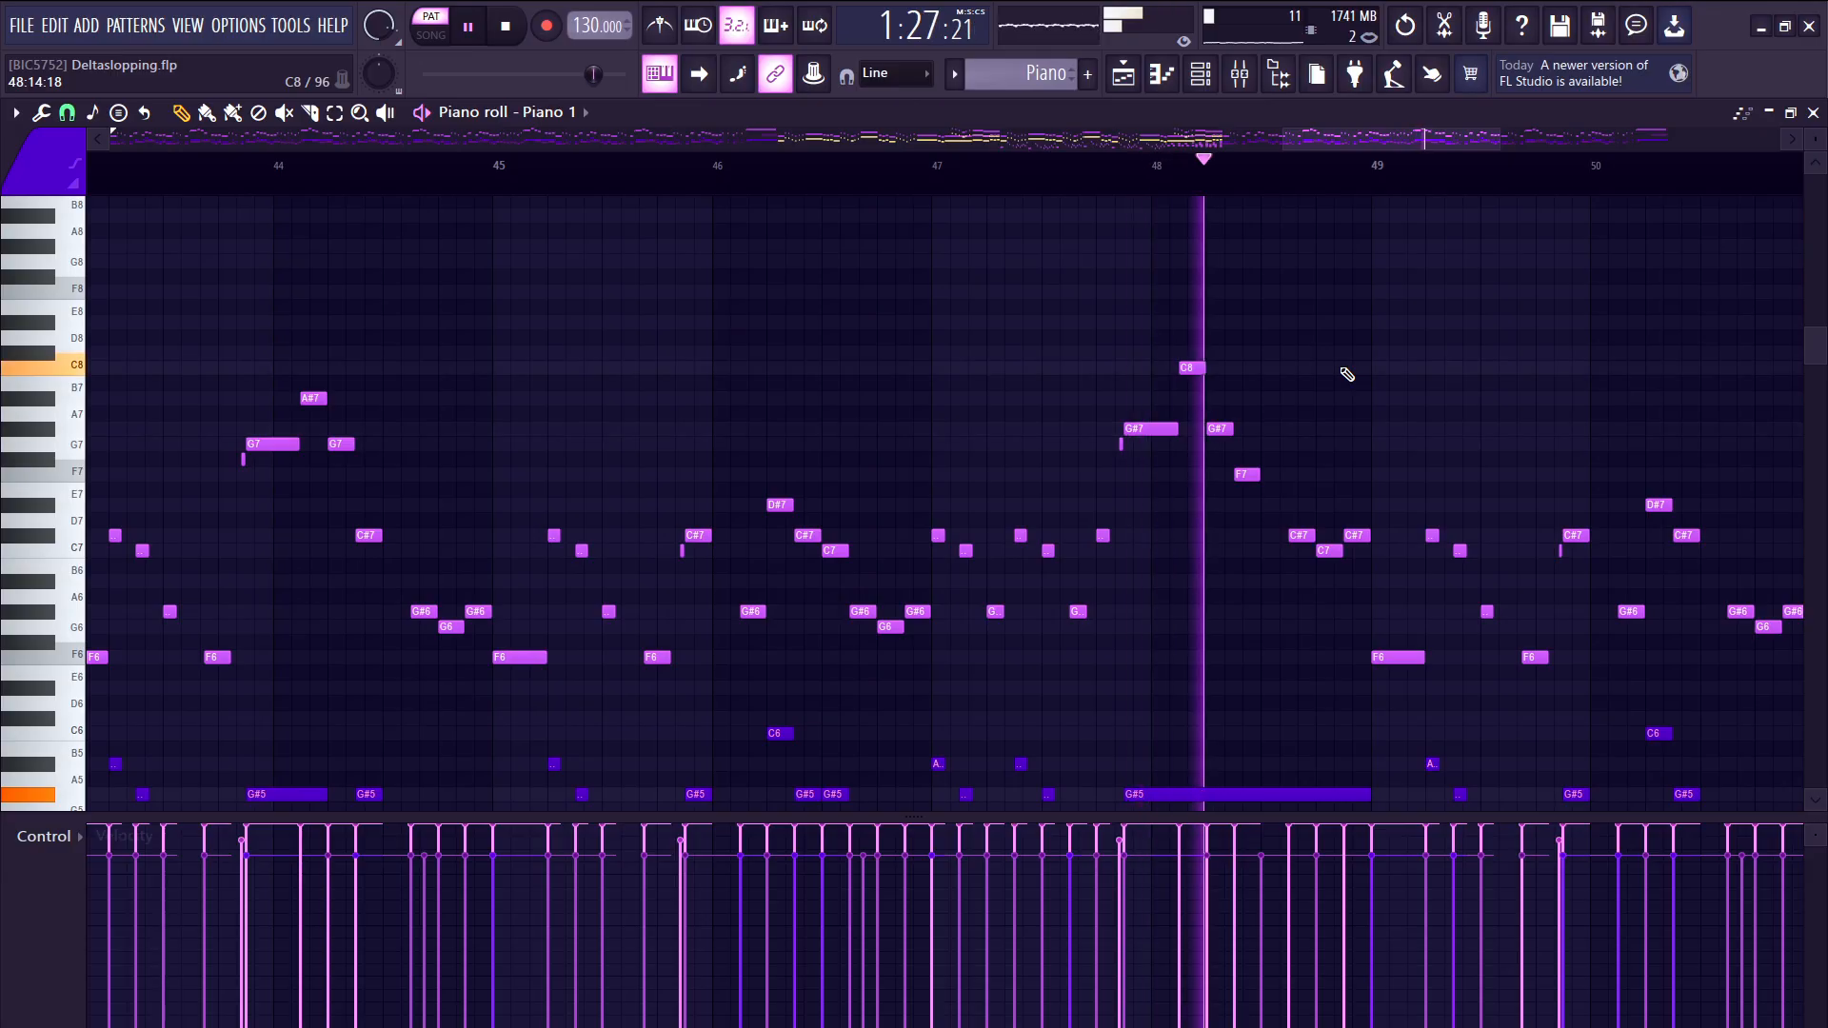
pyautogui.press('space')
# - Examine the final Piano section from bar 41 to the end, highlighting its notes and comparing it with the earlier sections
pyautogui.scroll(-6, 1359, 370)
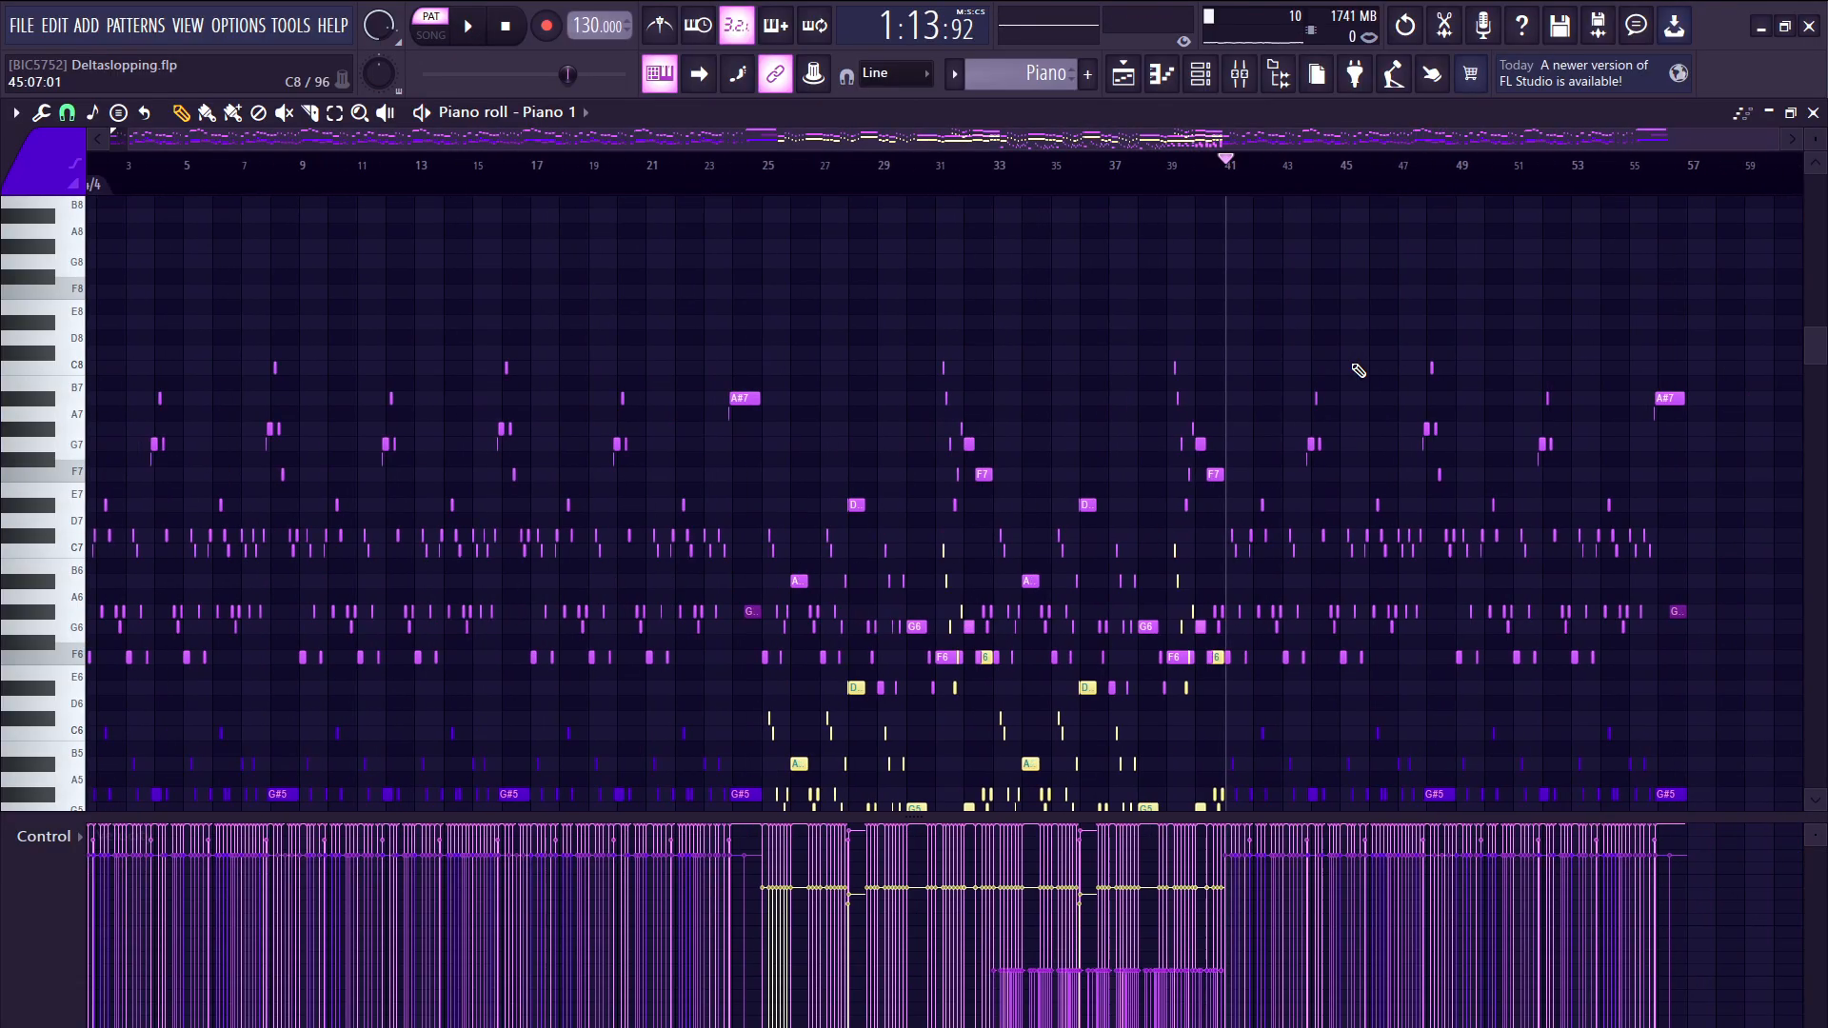
pyautogui.scroll(-2, 1359, 369)
pyautogui.scroll(1, 1784, 347)
pyautogui.scroll(3, 1779, 333)
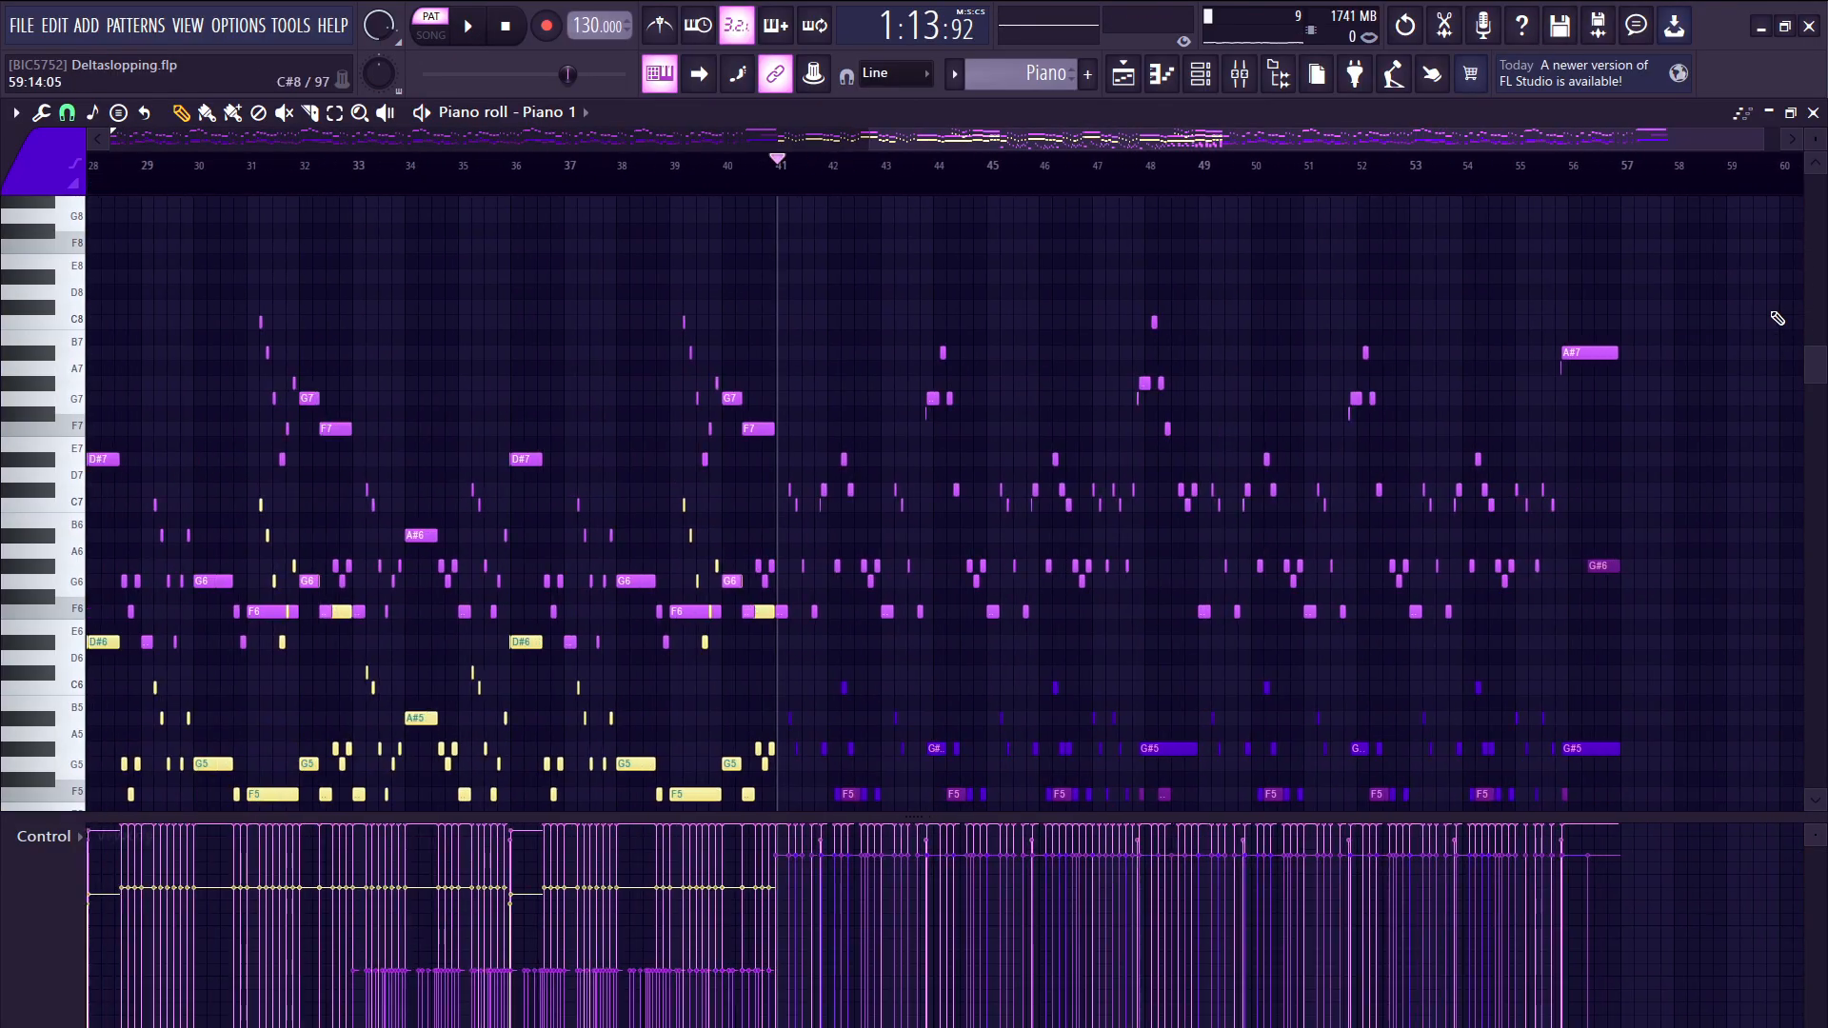
pyautogui.moveTo(1731, 269); pyautogui.dragTo(781, 831)
pyautogui.scroll(2, 972, 634)
pyautogui.hotkey('ctrl', 'd')
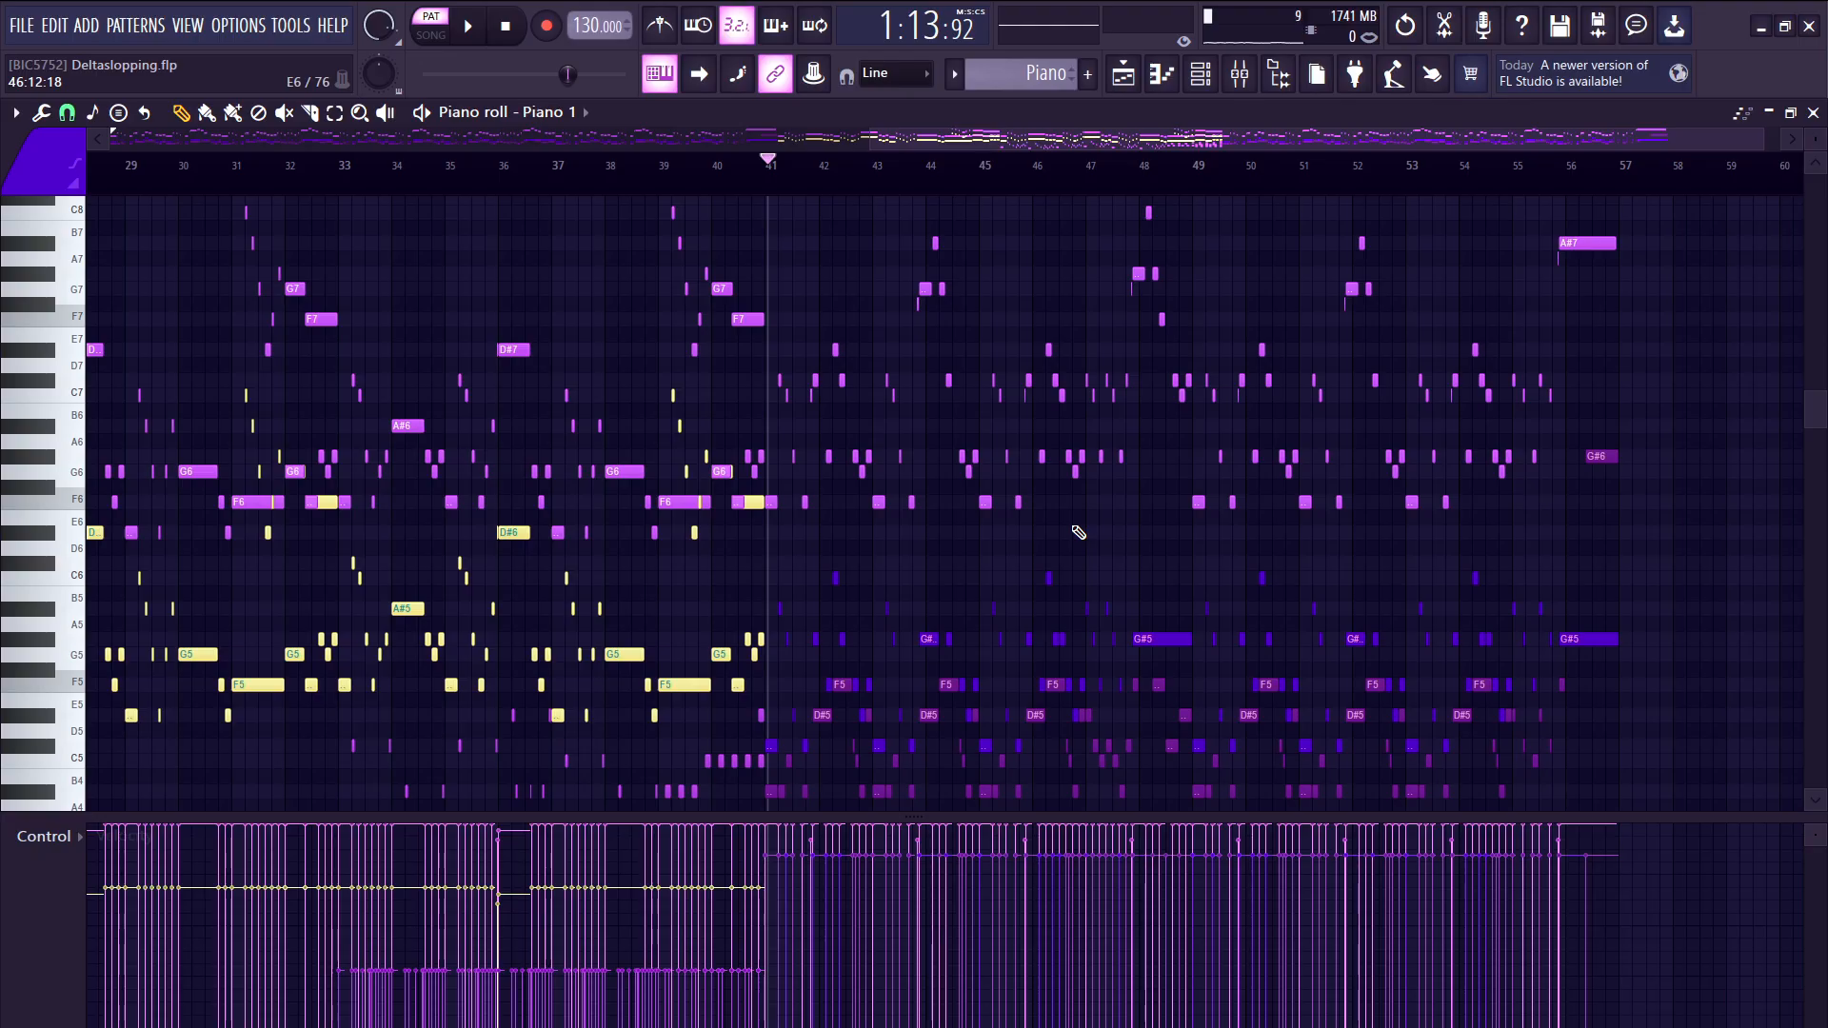
pyautogui.scroll(-2, 1086, 592)
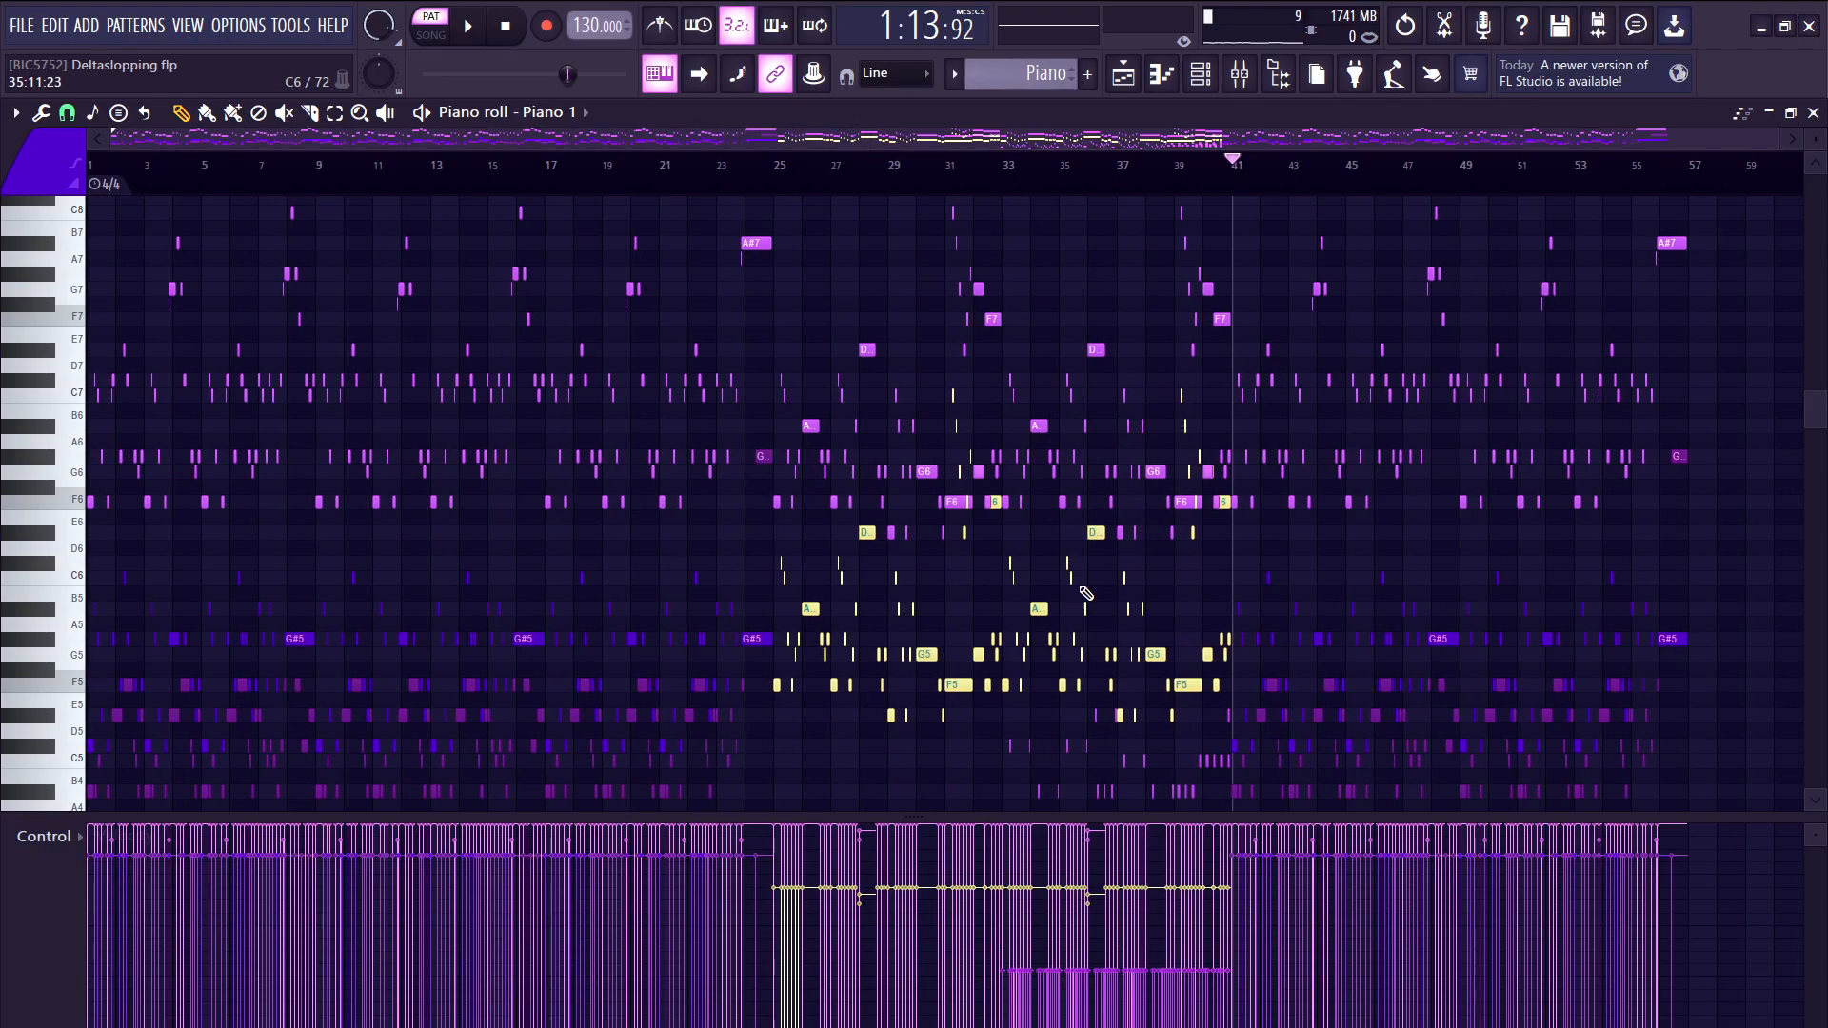
# - Open the Playlist and set the song playback position at the start of bar 25
pyautogui.click(1124, 73)
pyautogui.scroll(-2, 939, 415)
pyautogui.scroll(2, 787, 220)
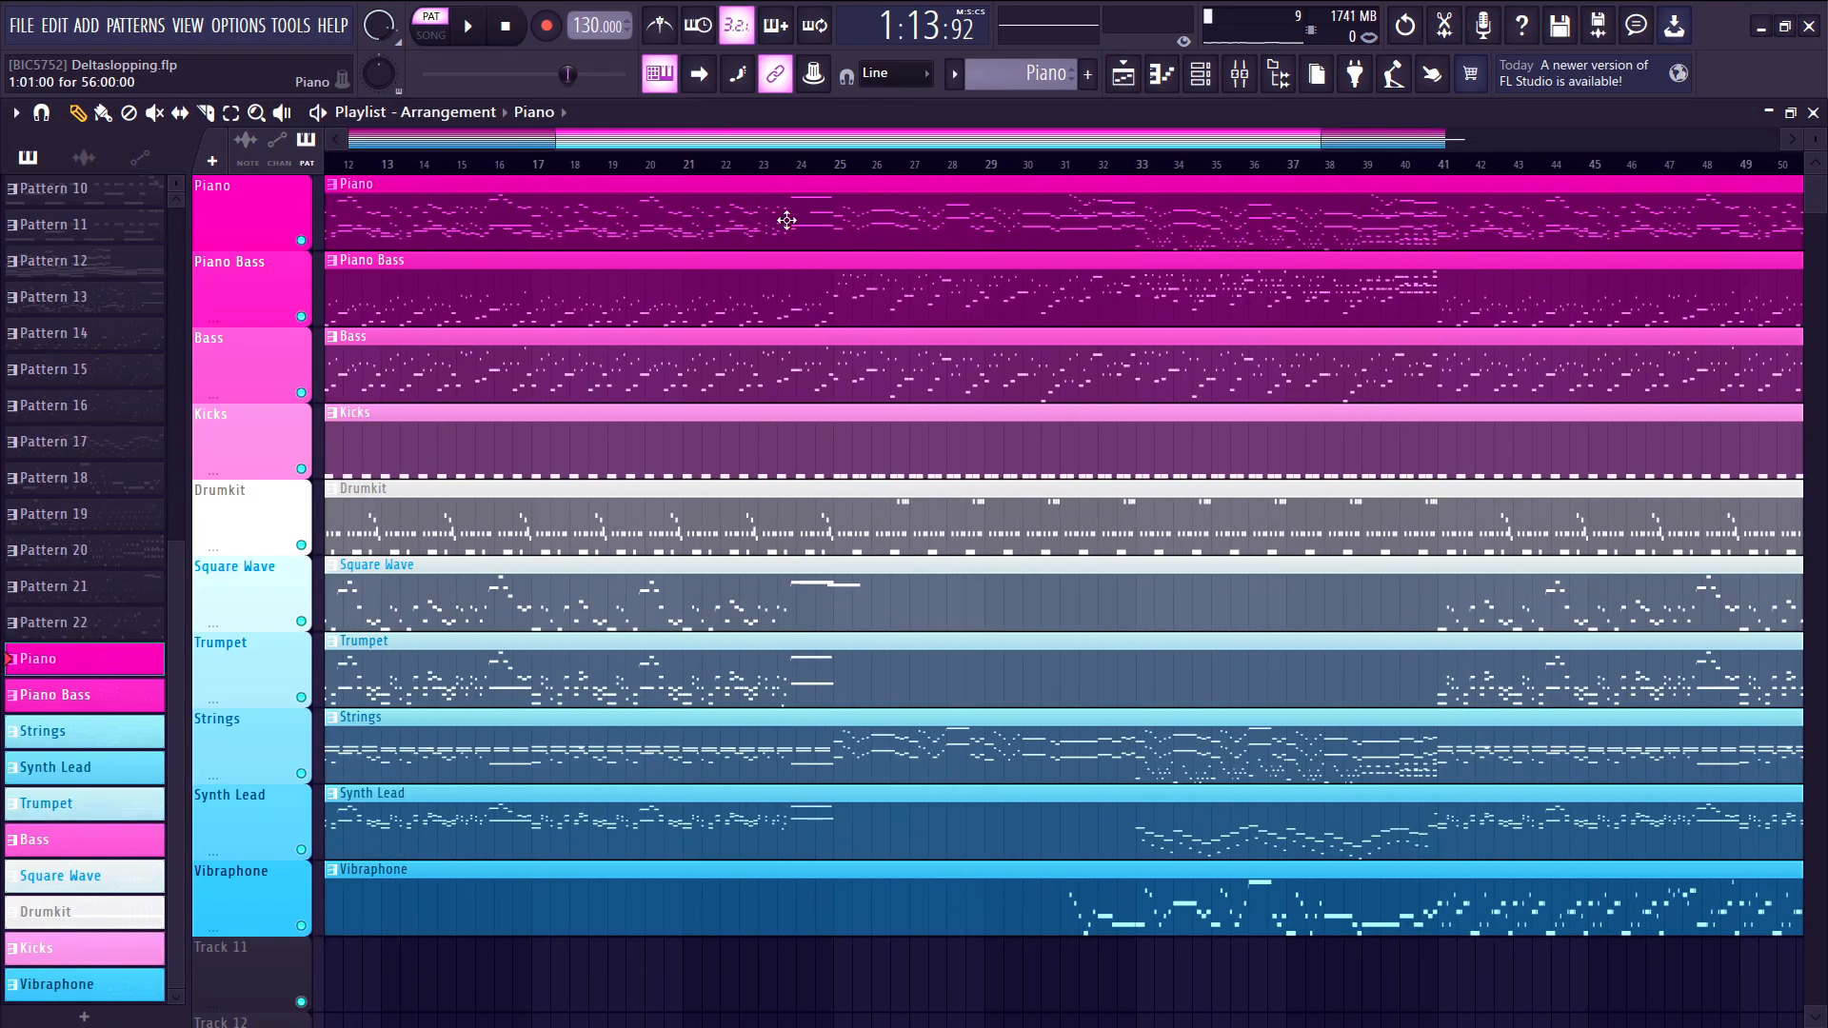
pyautogui.click(833, 170)
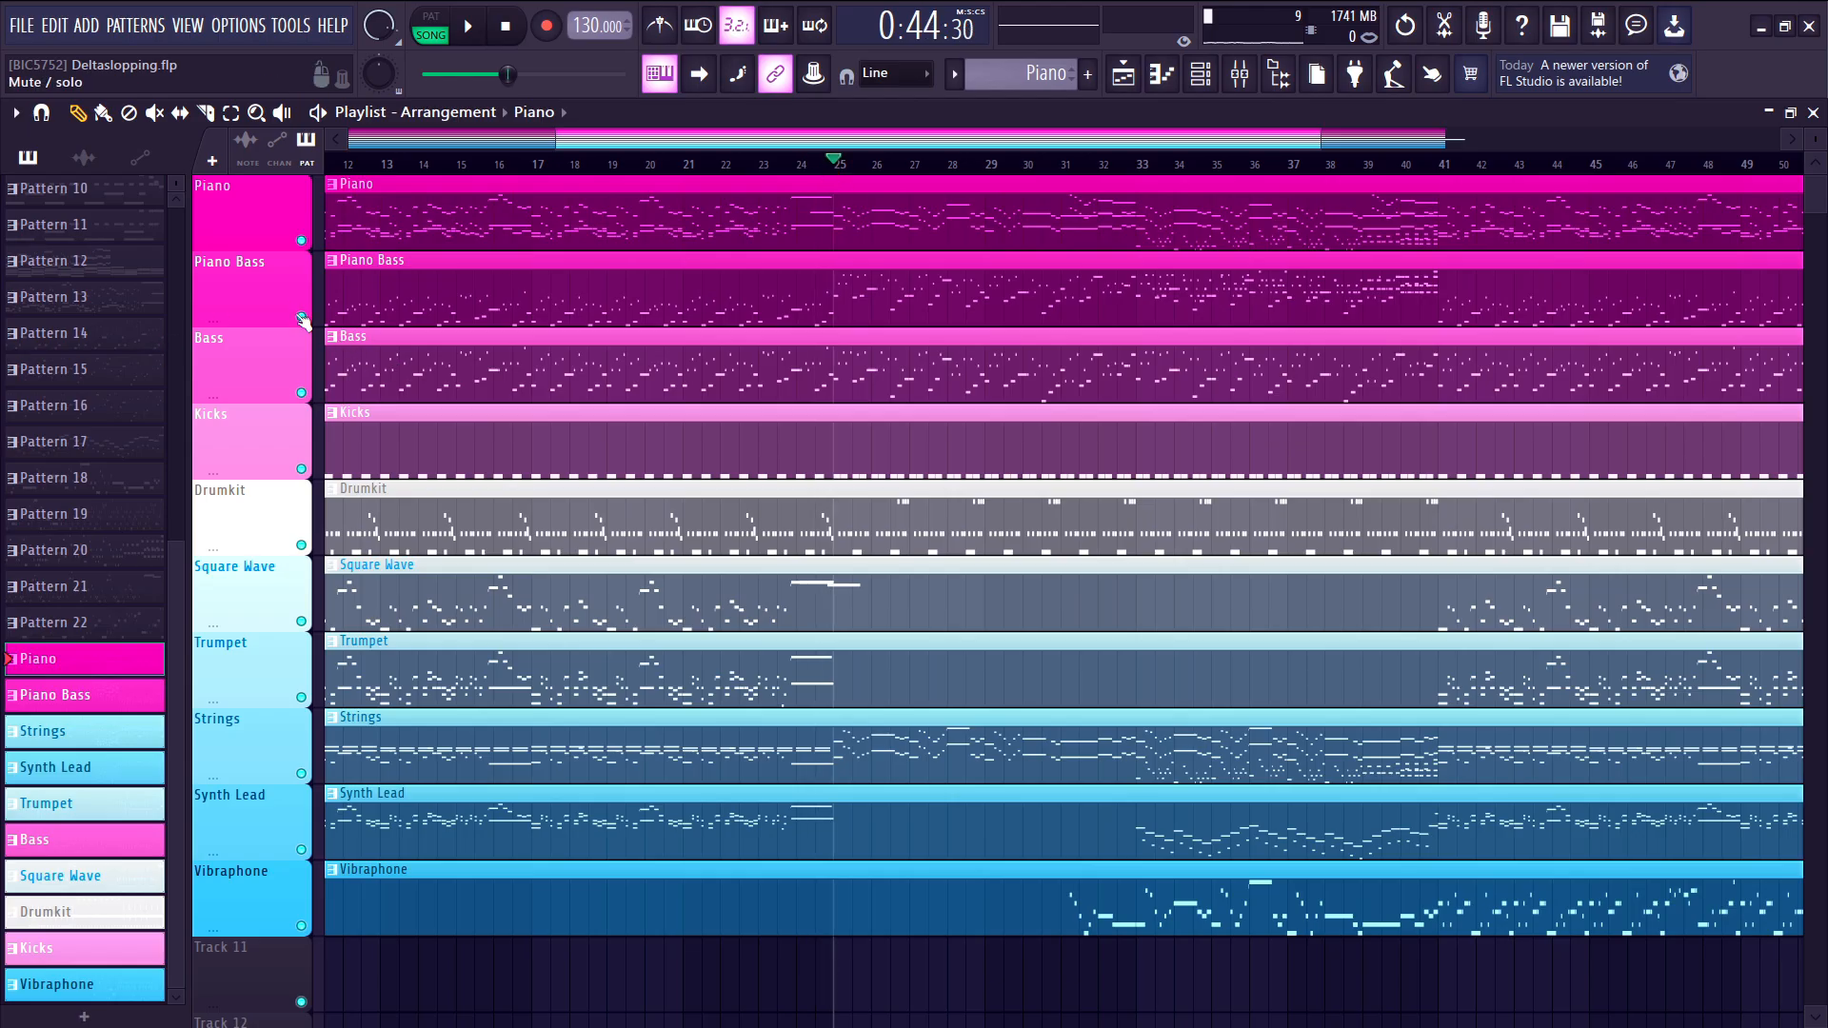
# - Solo the Piano Bass and Bass tracks together, play them from bar 25 and stop
pyautogui.rightClick(302, 318)
pyautogui.click(302, 395)
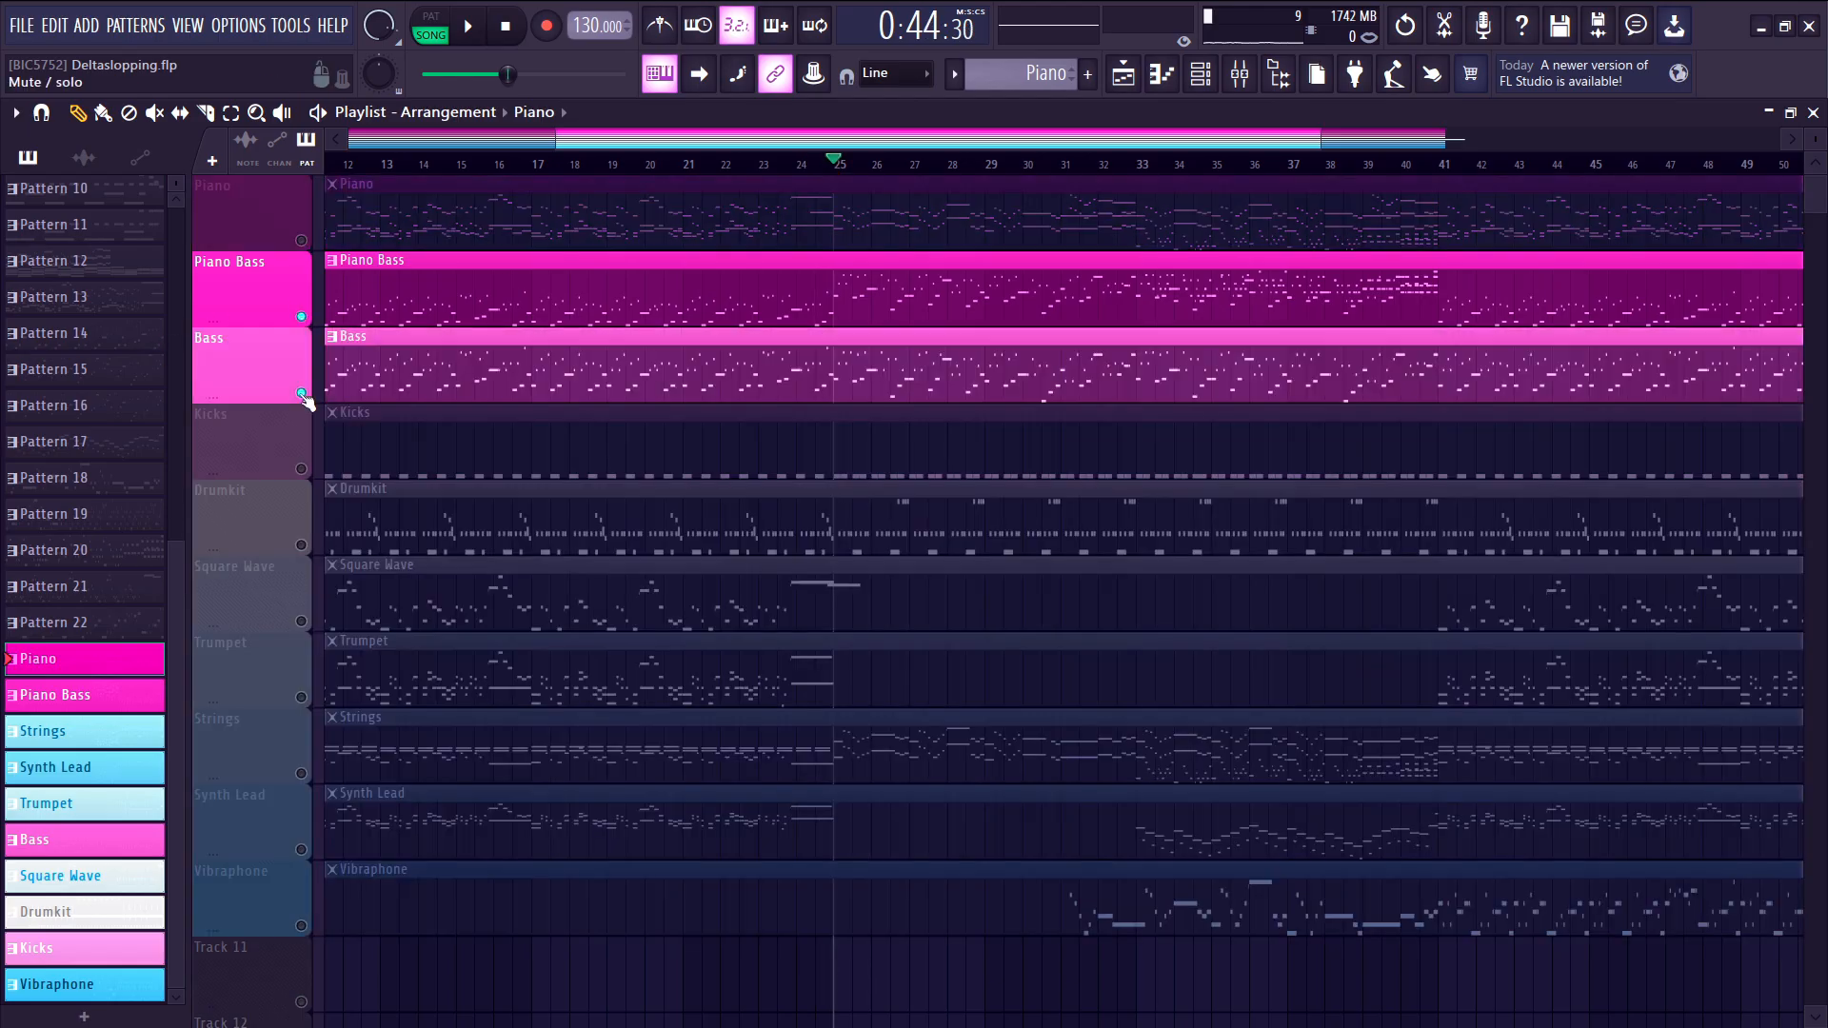
pyautogui.scroll(4, 1052, 351)
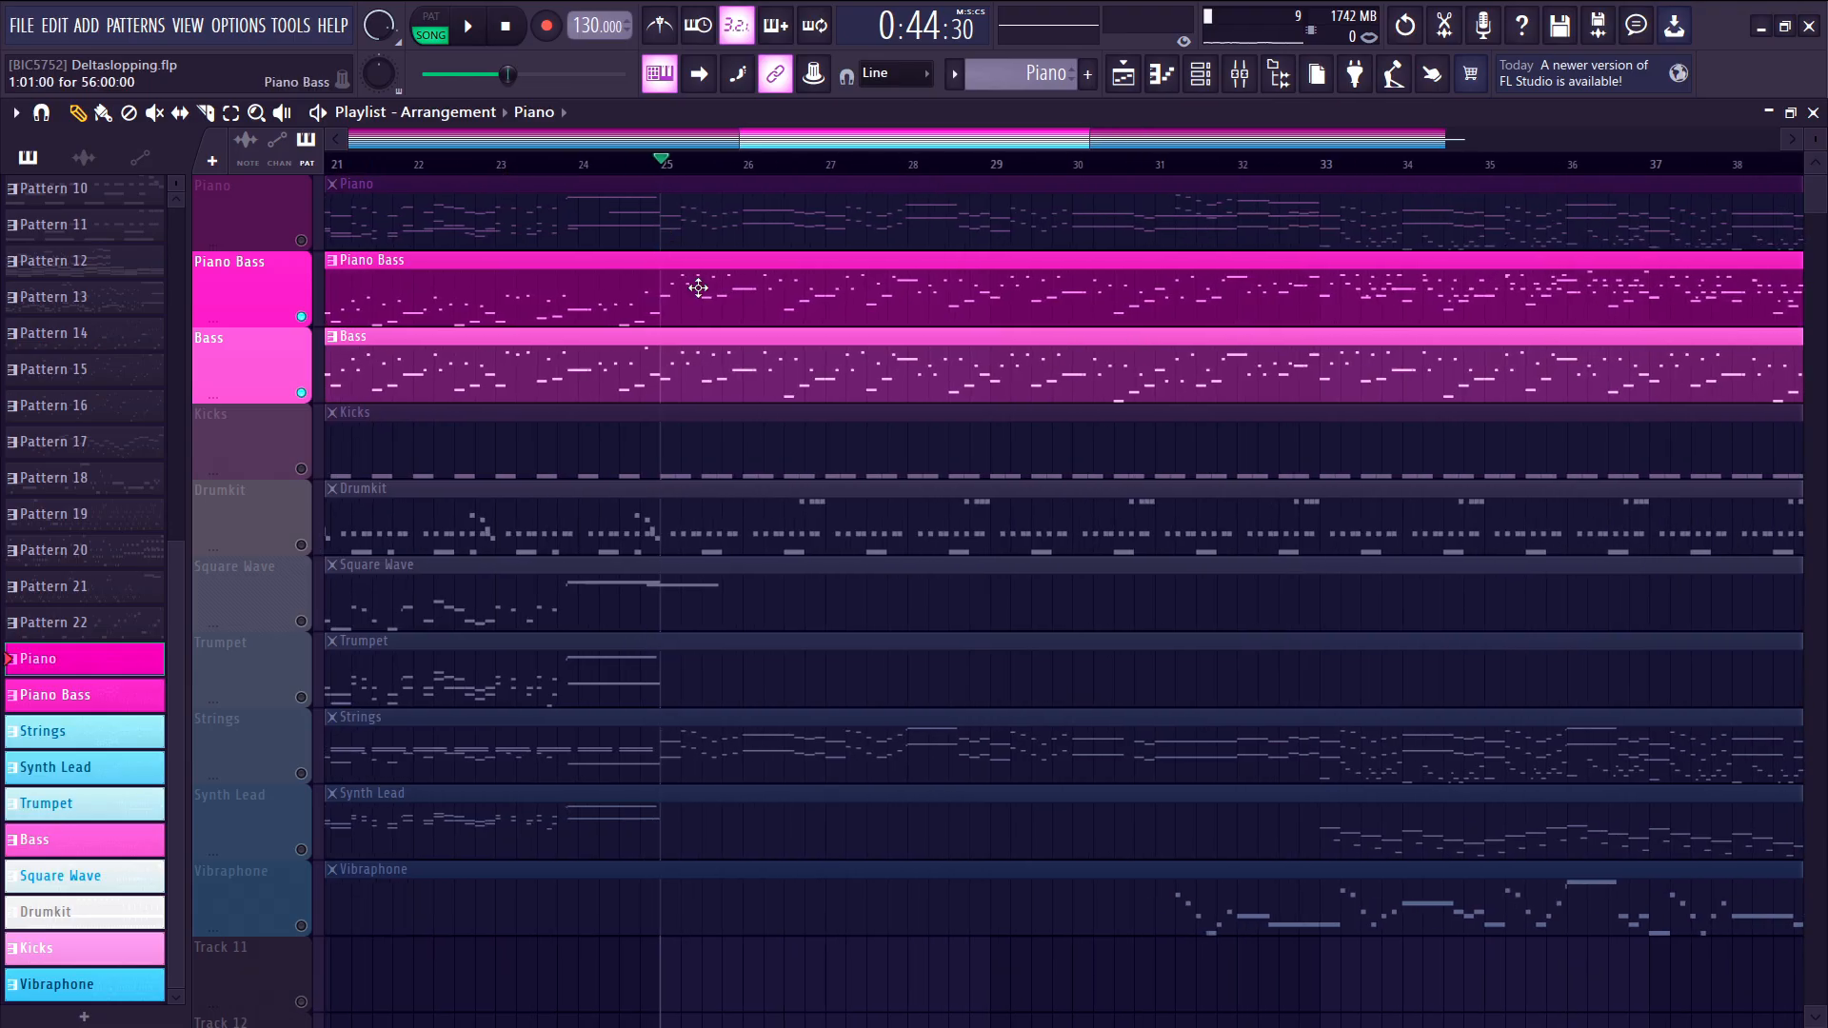
pyautogui.scroll(2, 697, 287)
pyautogui.press('space')
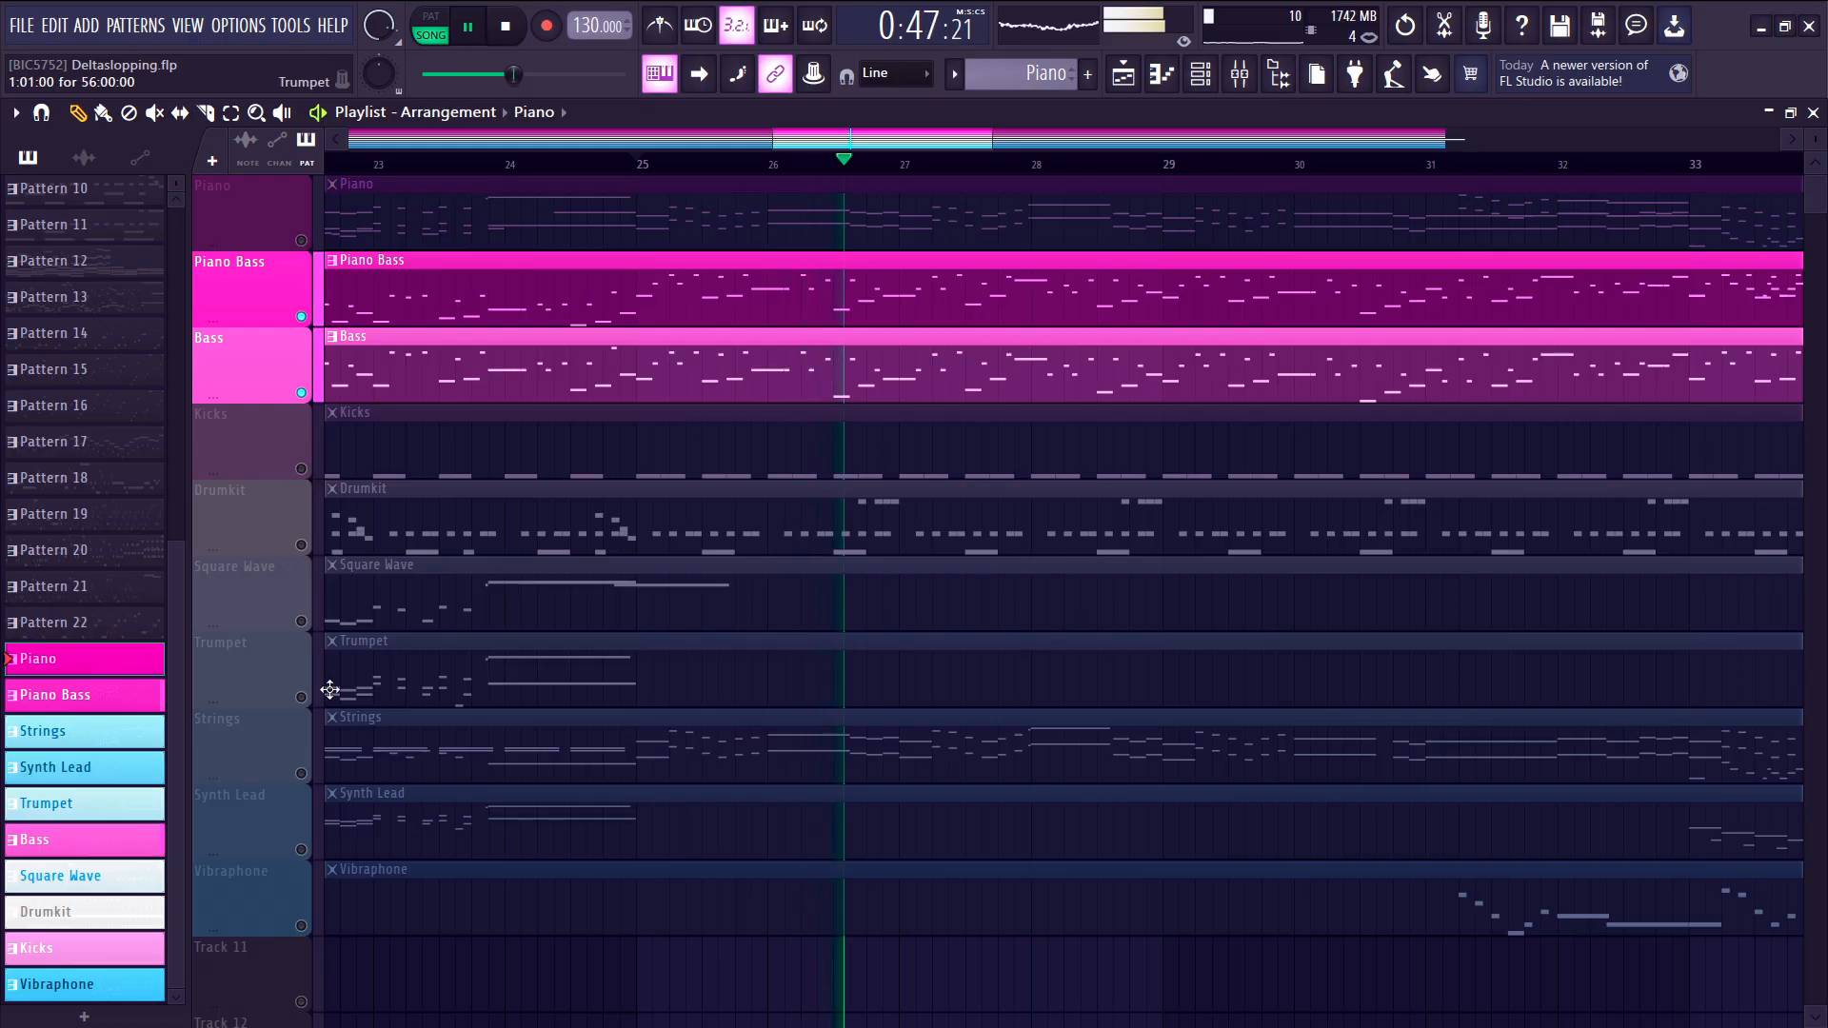
pyautogui.press('space')
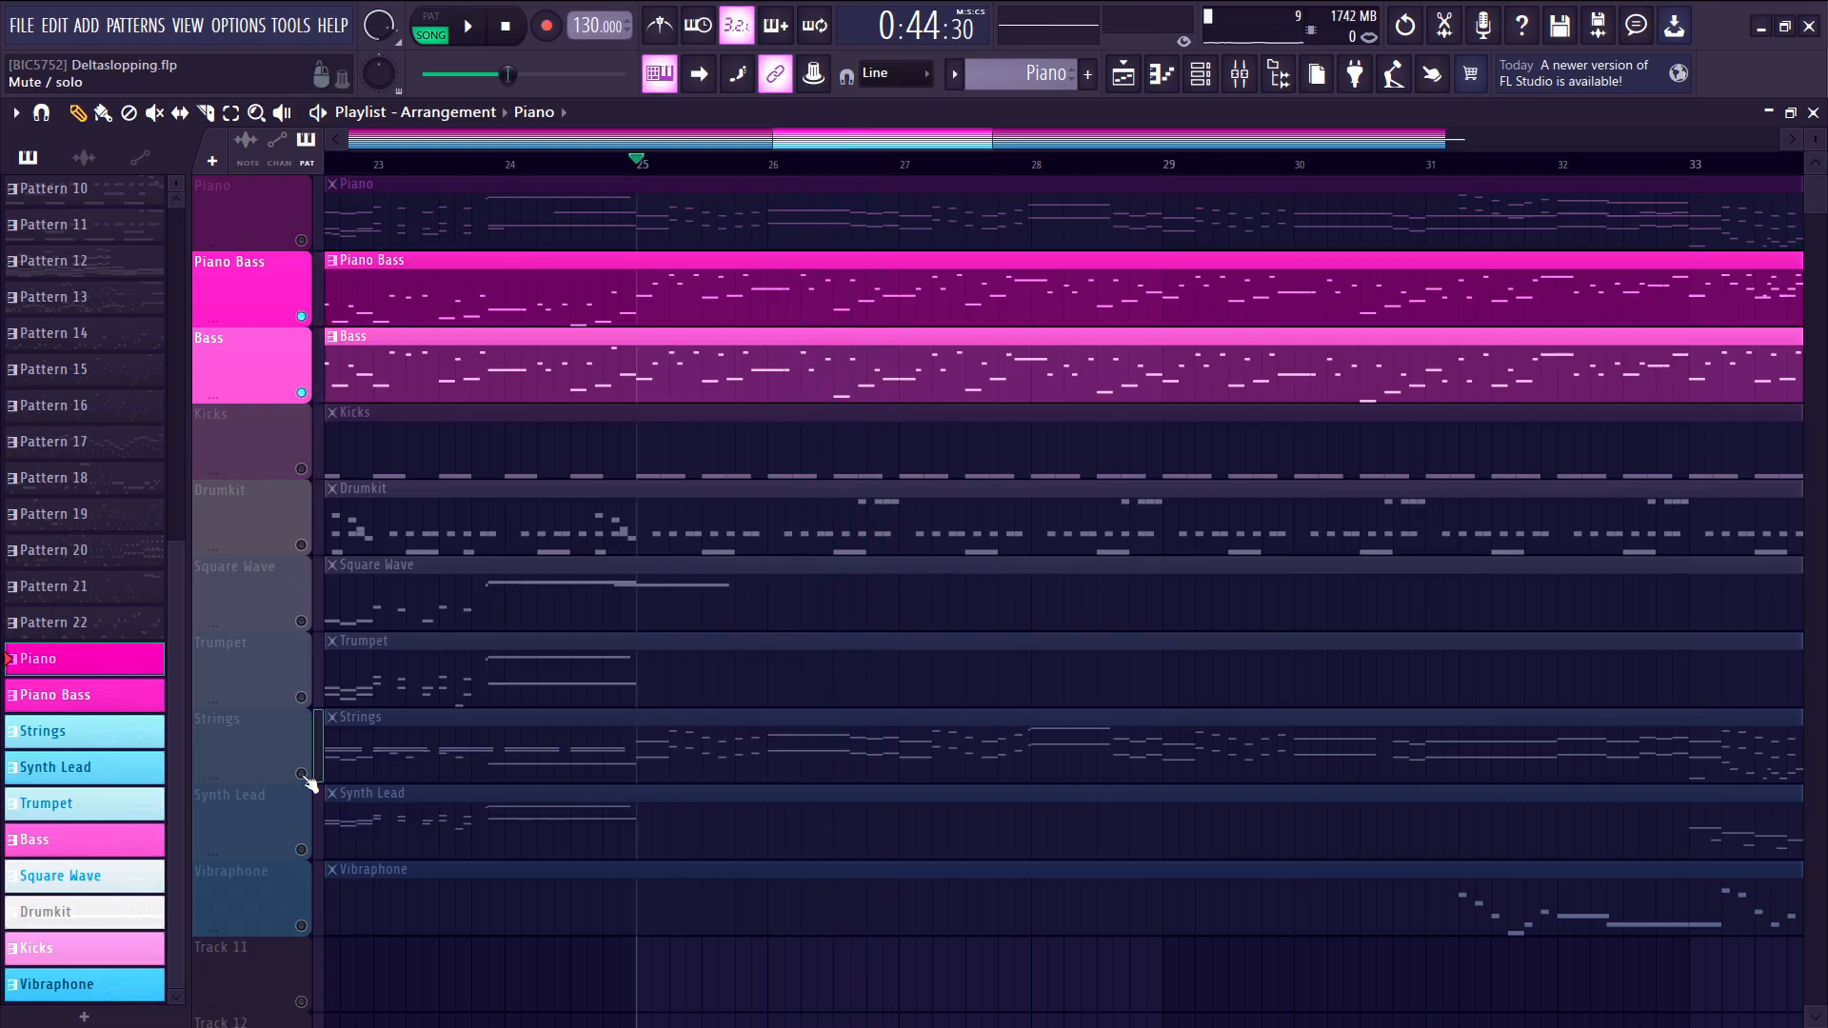
# - Solo the Strings track, play it briefly from bar 25 and stop
pyautogui.click(303, 774)
pyautogui.rightClick(303, 774)
pyautogui.press('space')
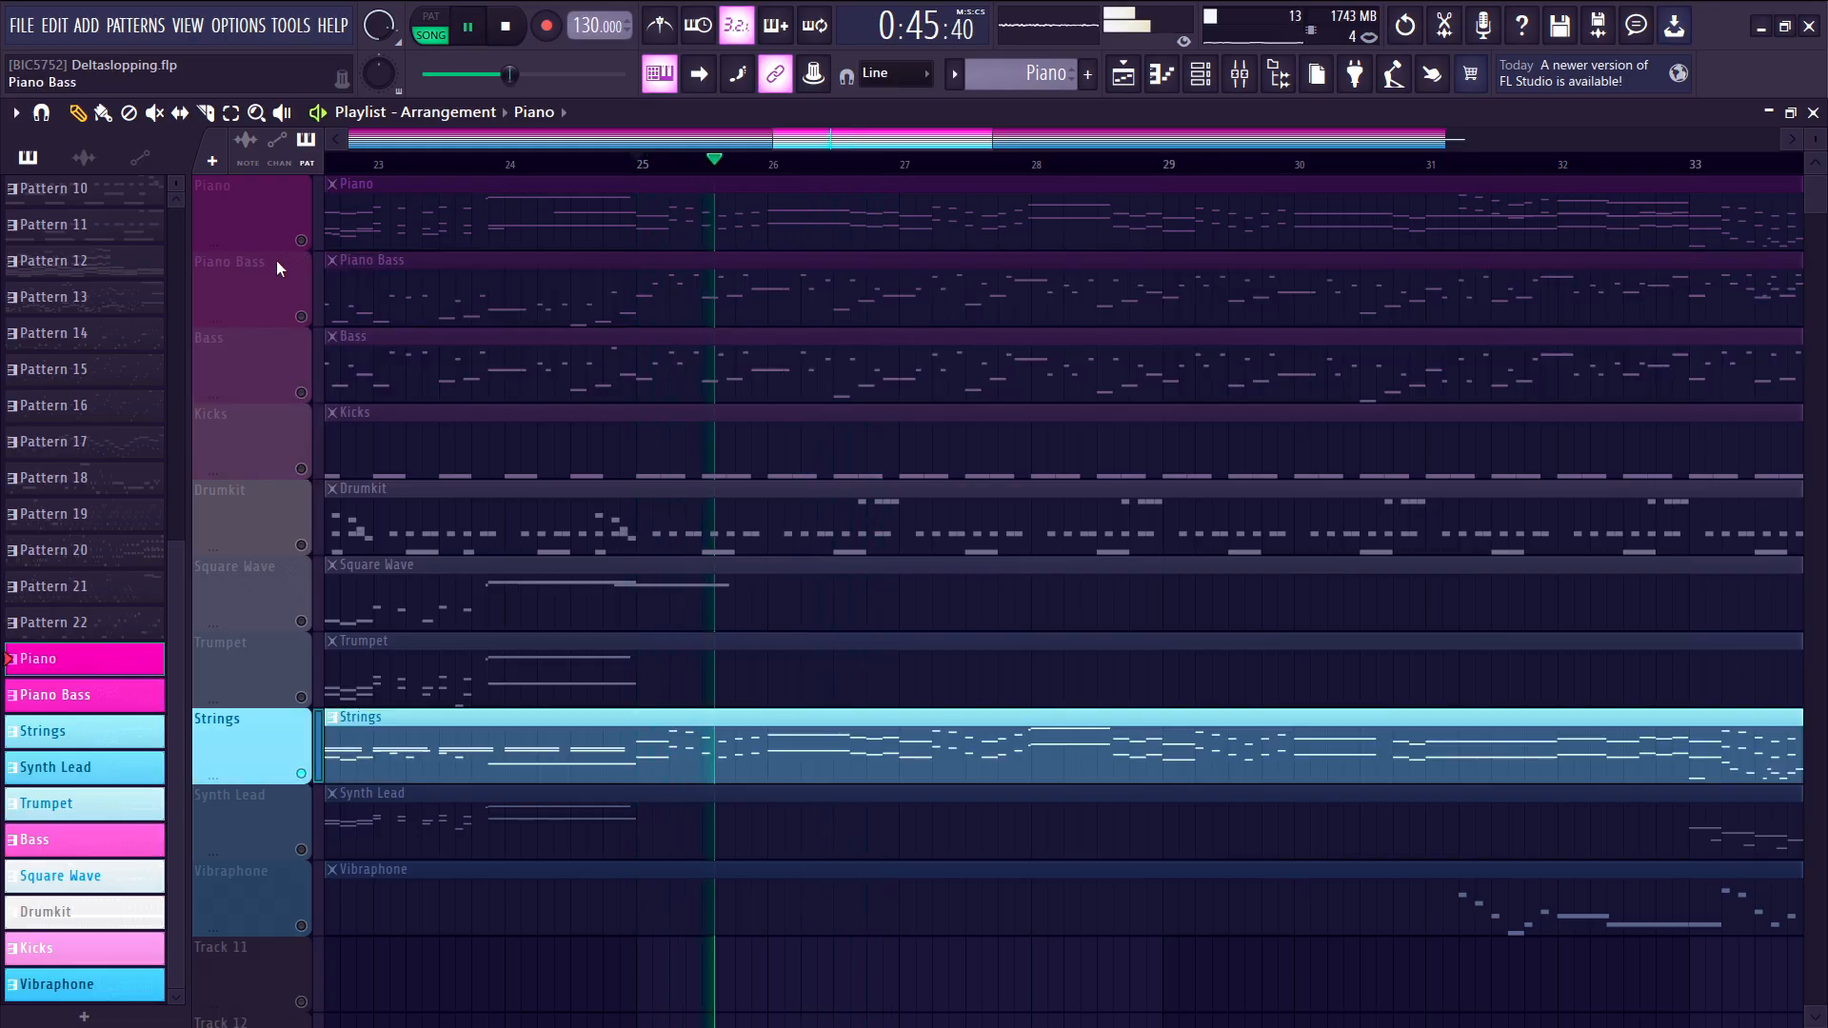
pyautogui.press('space')
# - Unmute the Piano track alongside Strings, play both from bar 25 into bar 28 and stop
pyautogui.click(301, 240)
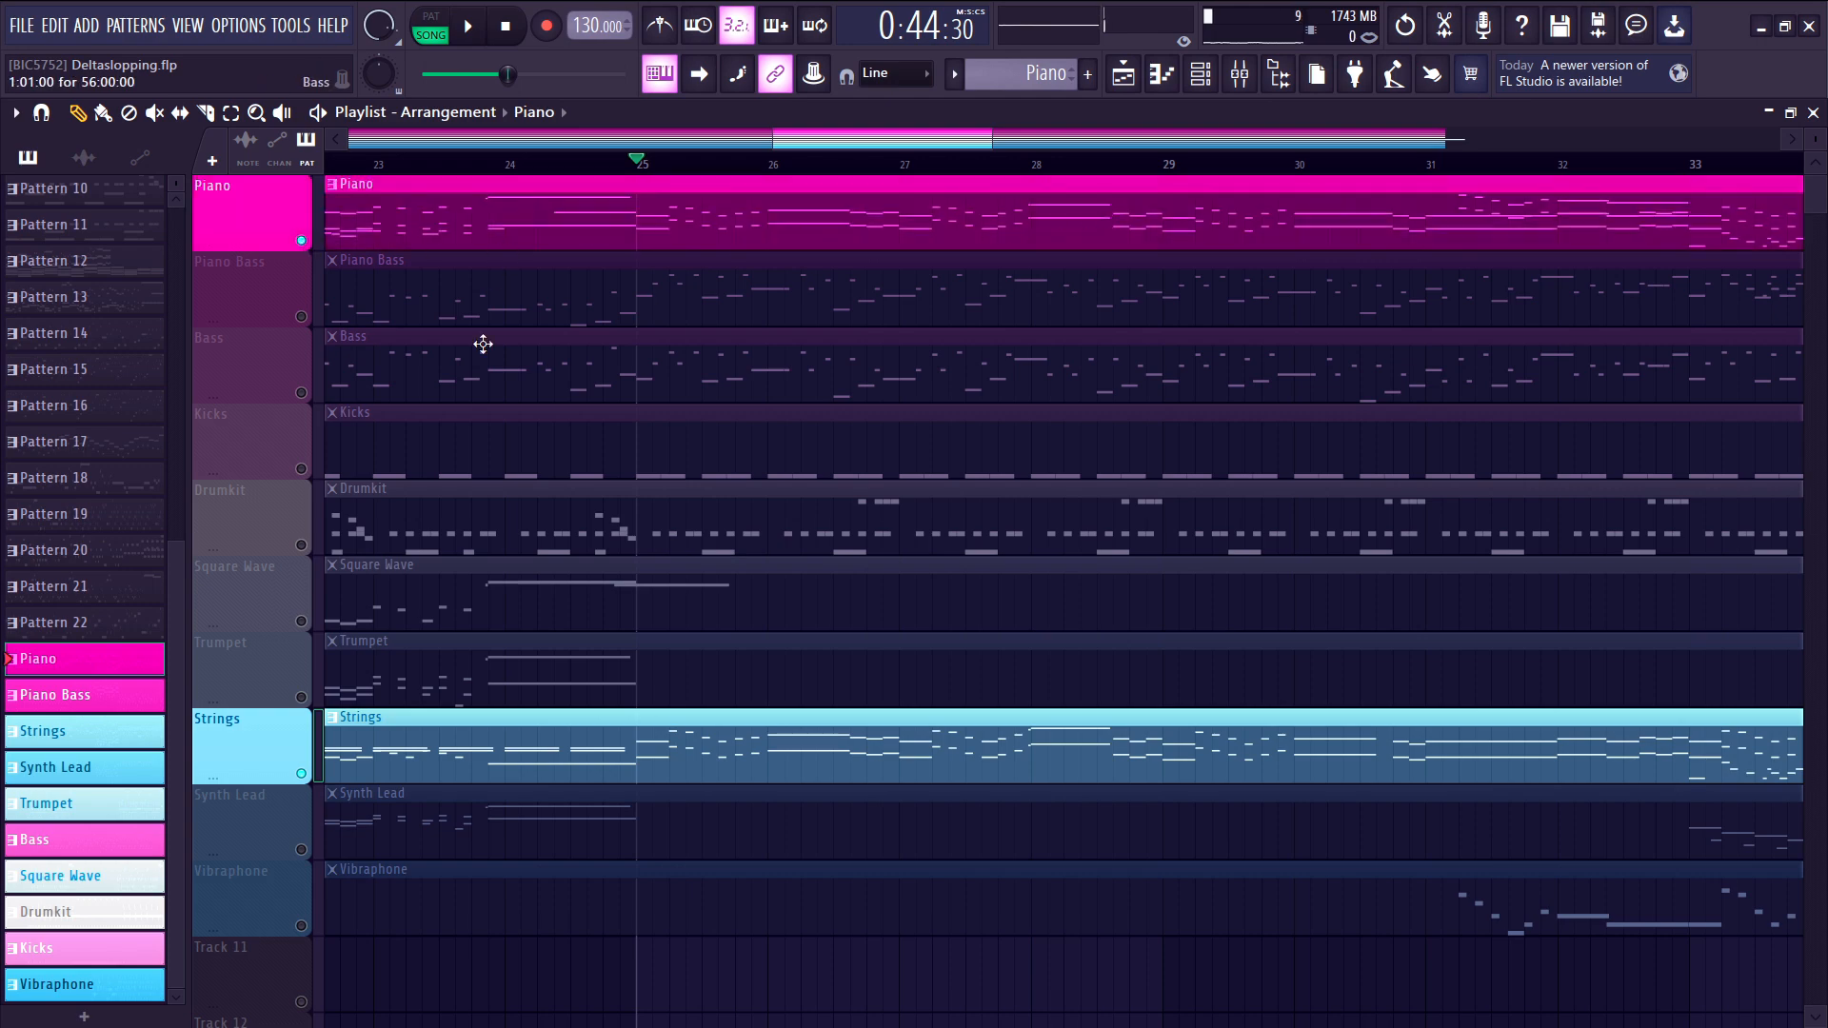
pyautogui.press('space')
pyautogui.scroll(-5, 429, 437)
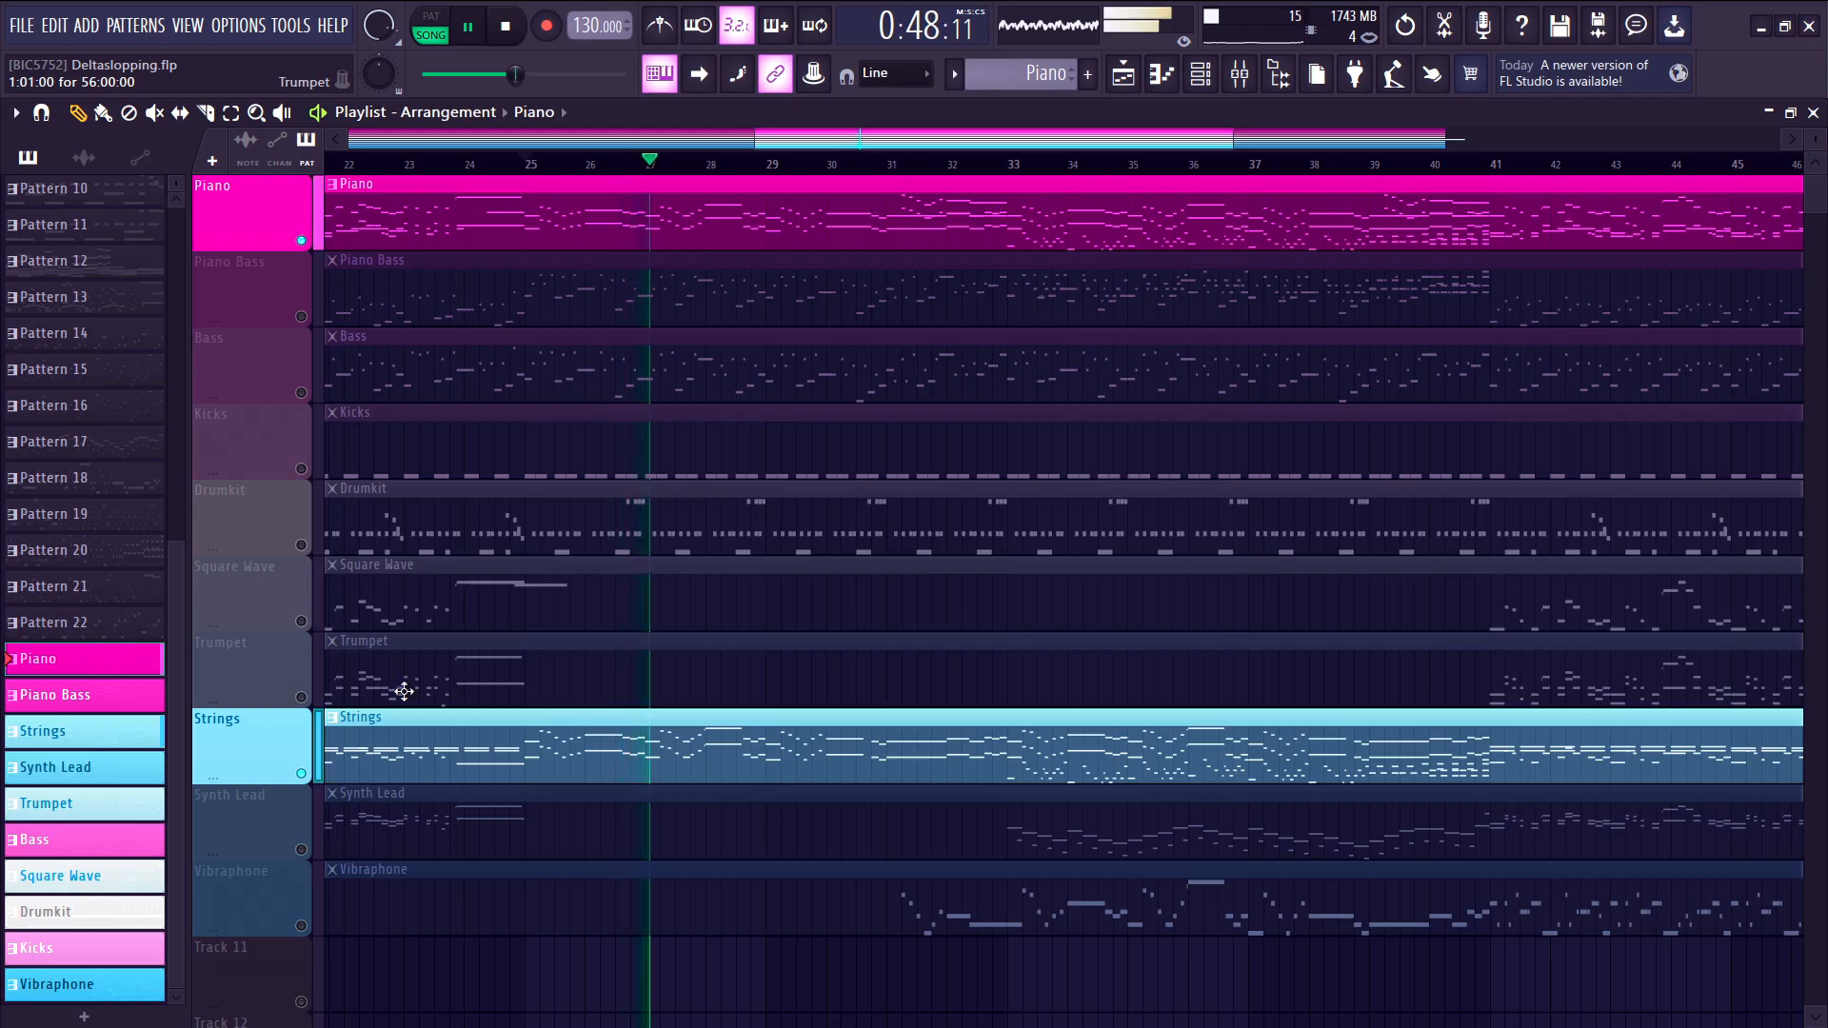
pyautogui.scroll(-3, 498, 691)
pyautogui.scroll(3, 335, 773)
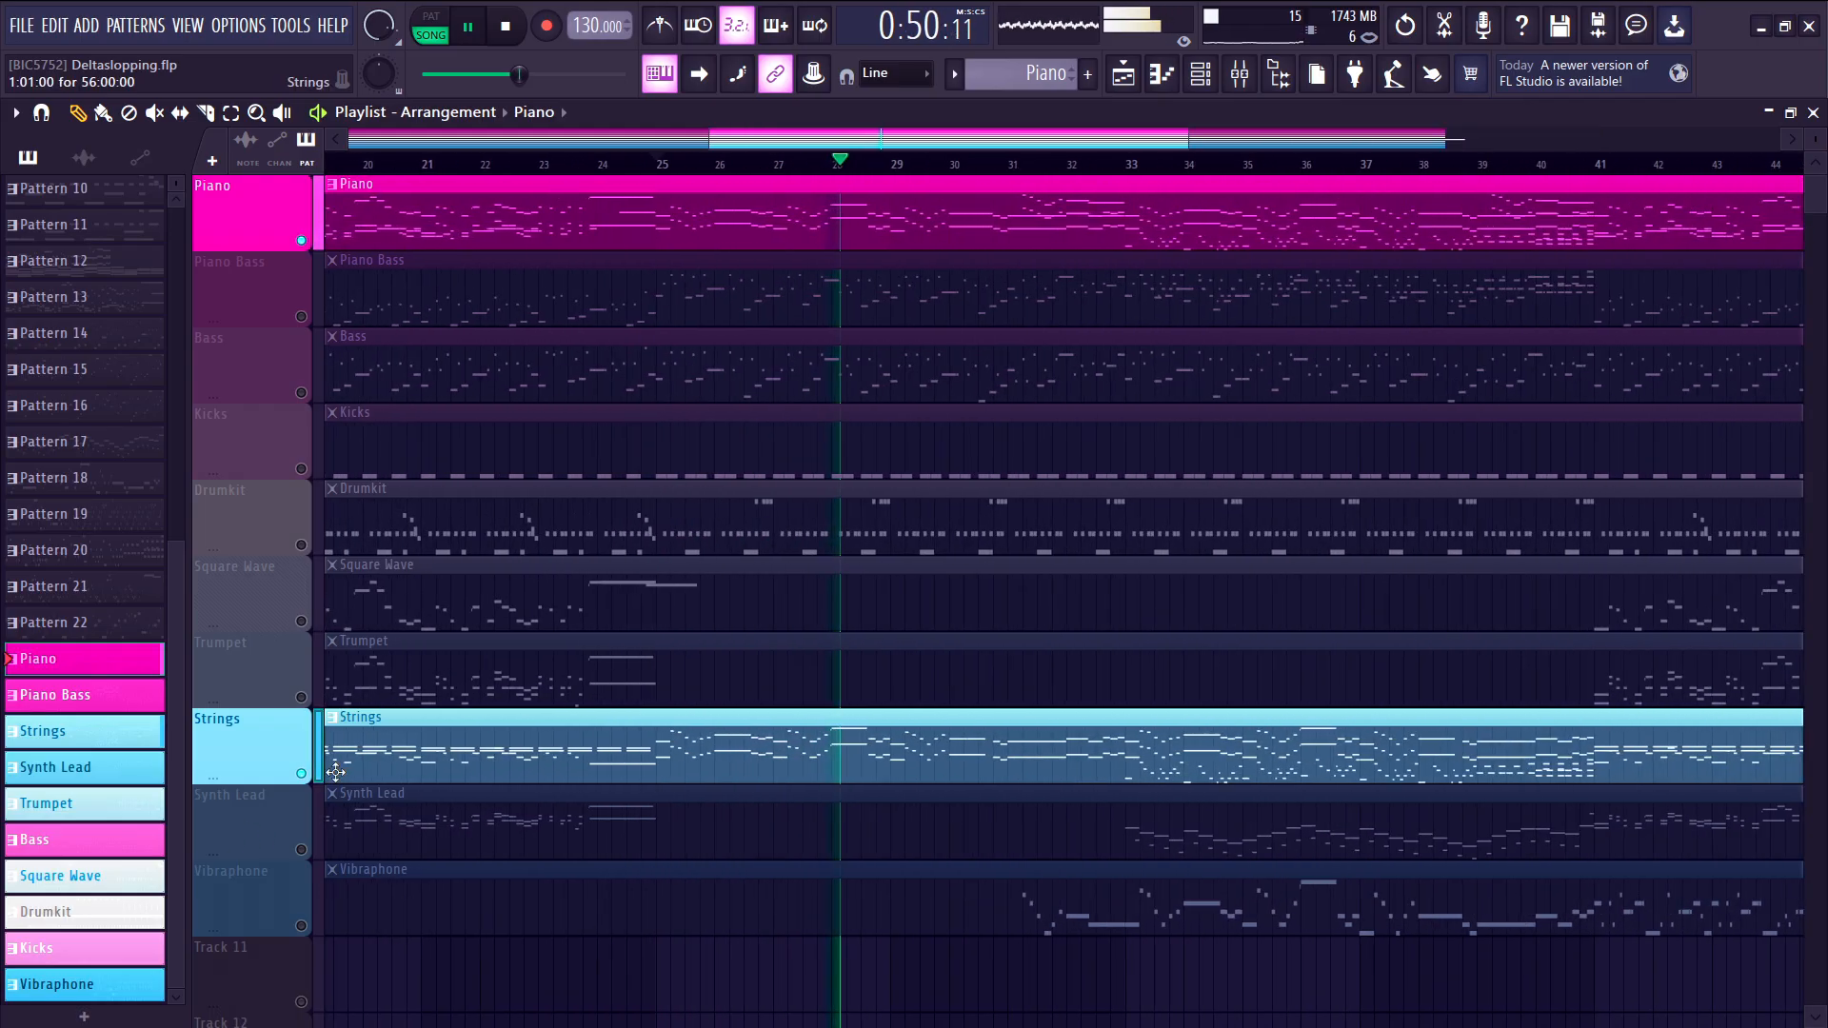
pyautogui.press('space')
# - Solo Trumpet, Square Wave and Synth Lead together, play them from bar 24 past bar 26 and stop
pyautogui.rightClick(301, 697)
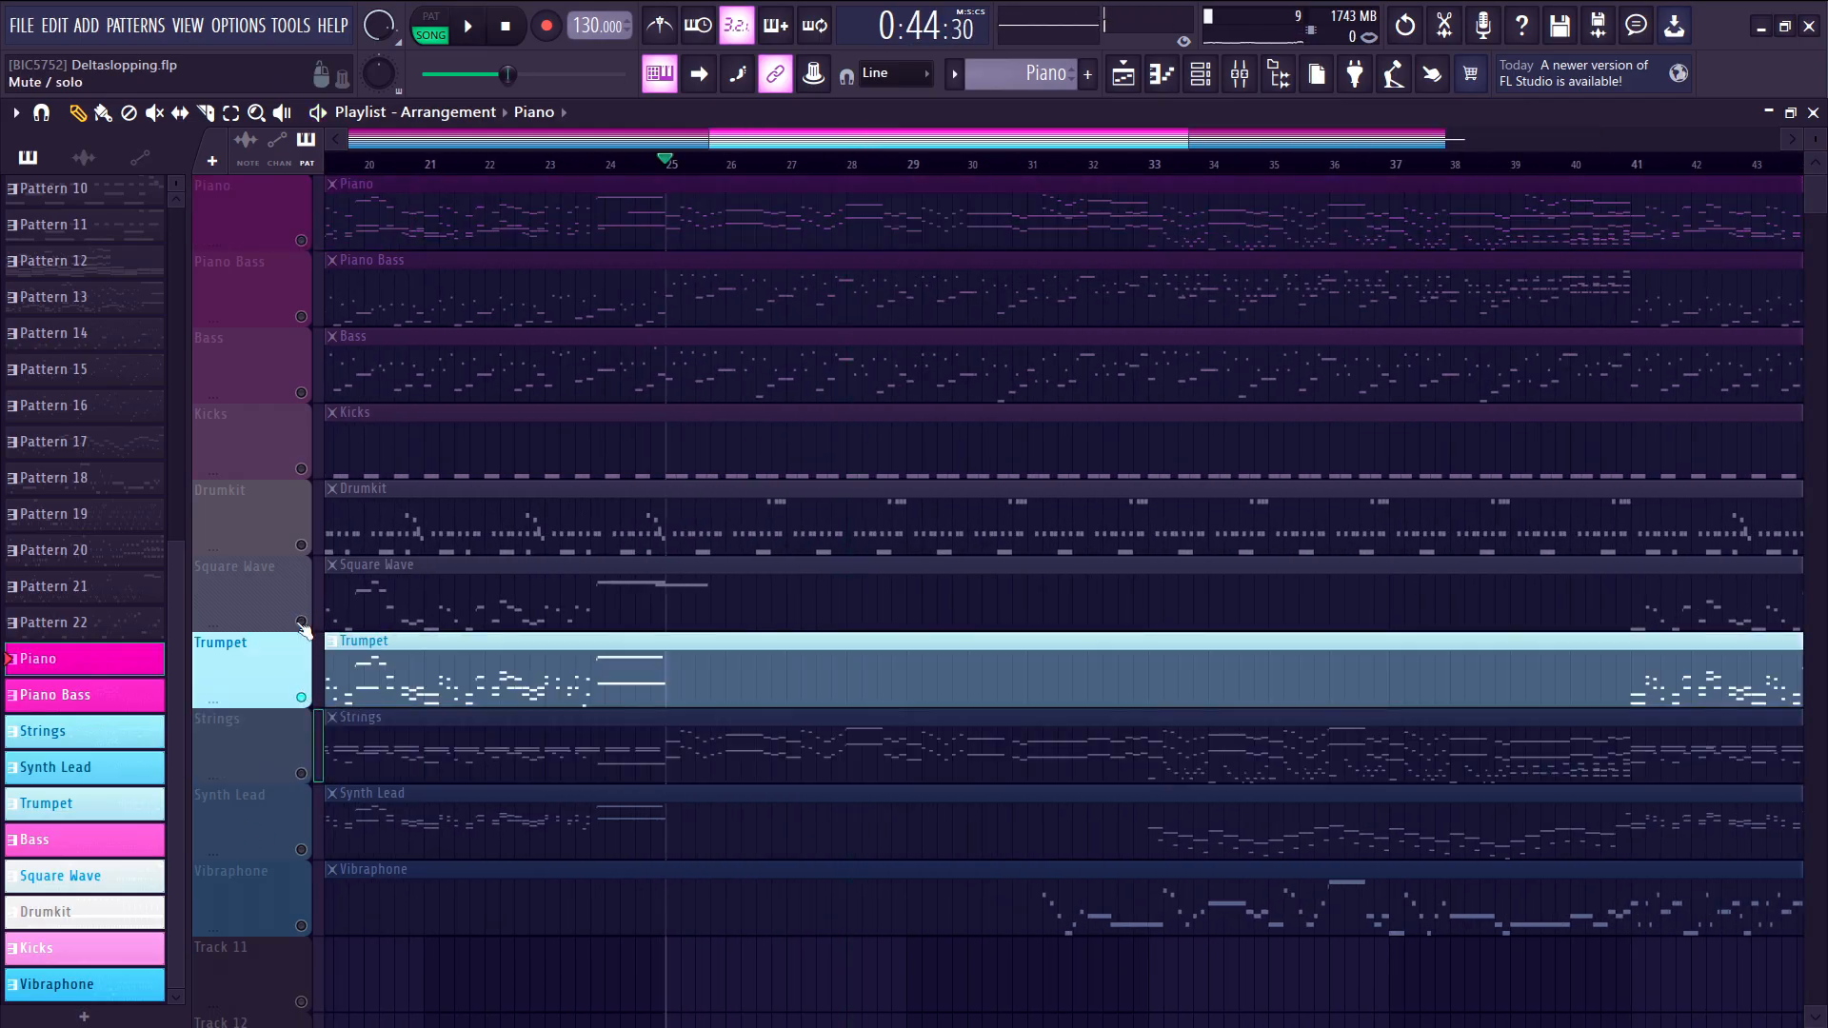
pyautogui.click(301, 621)
pyautogui.click(300, 847)
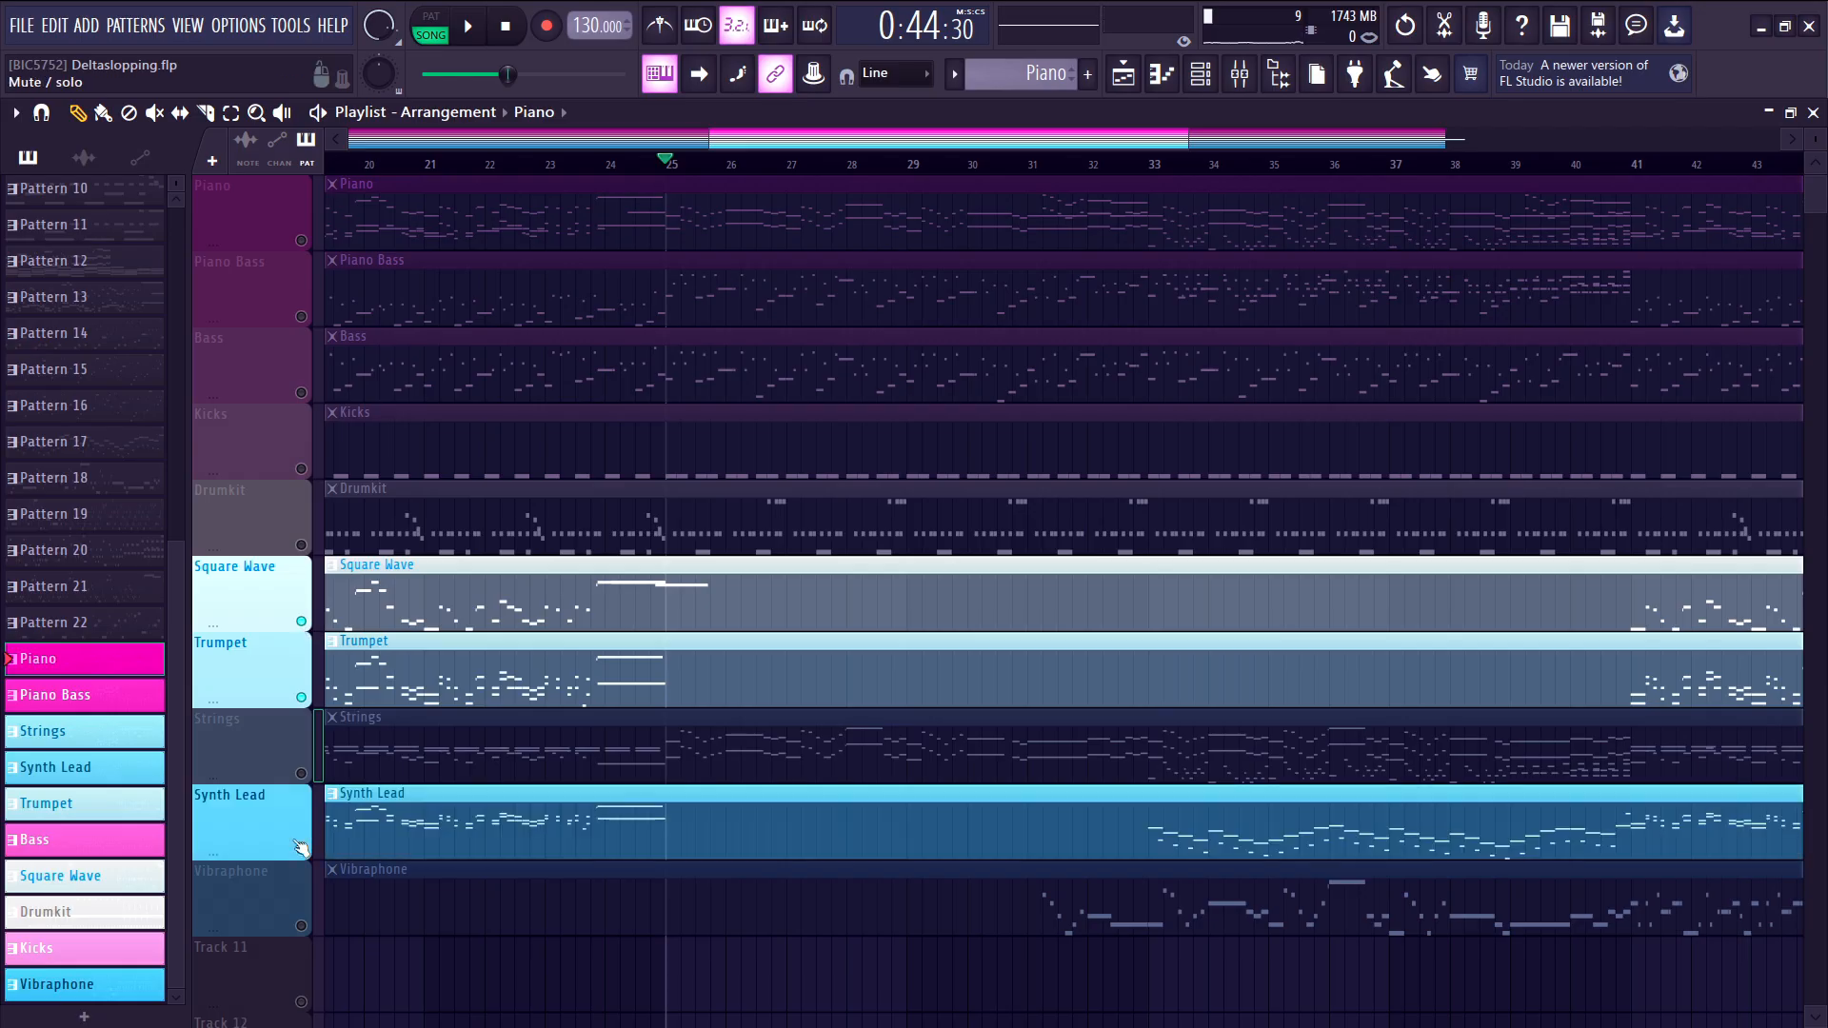
pyautogui.click(609, 168)
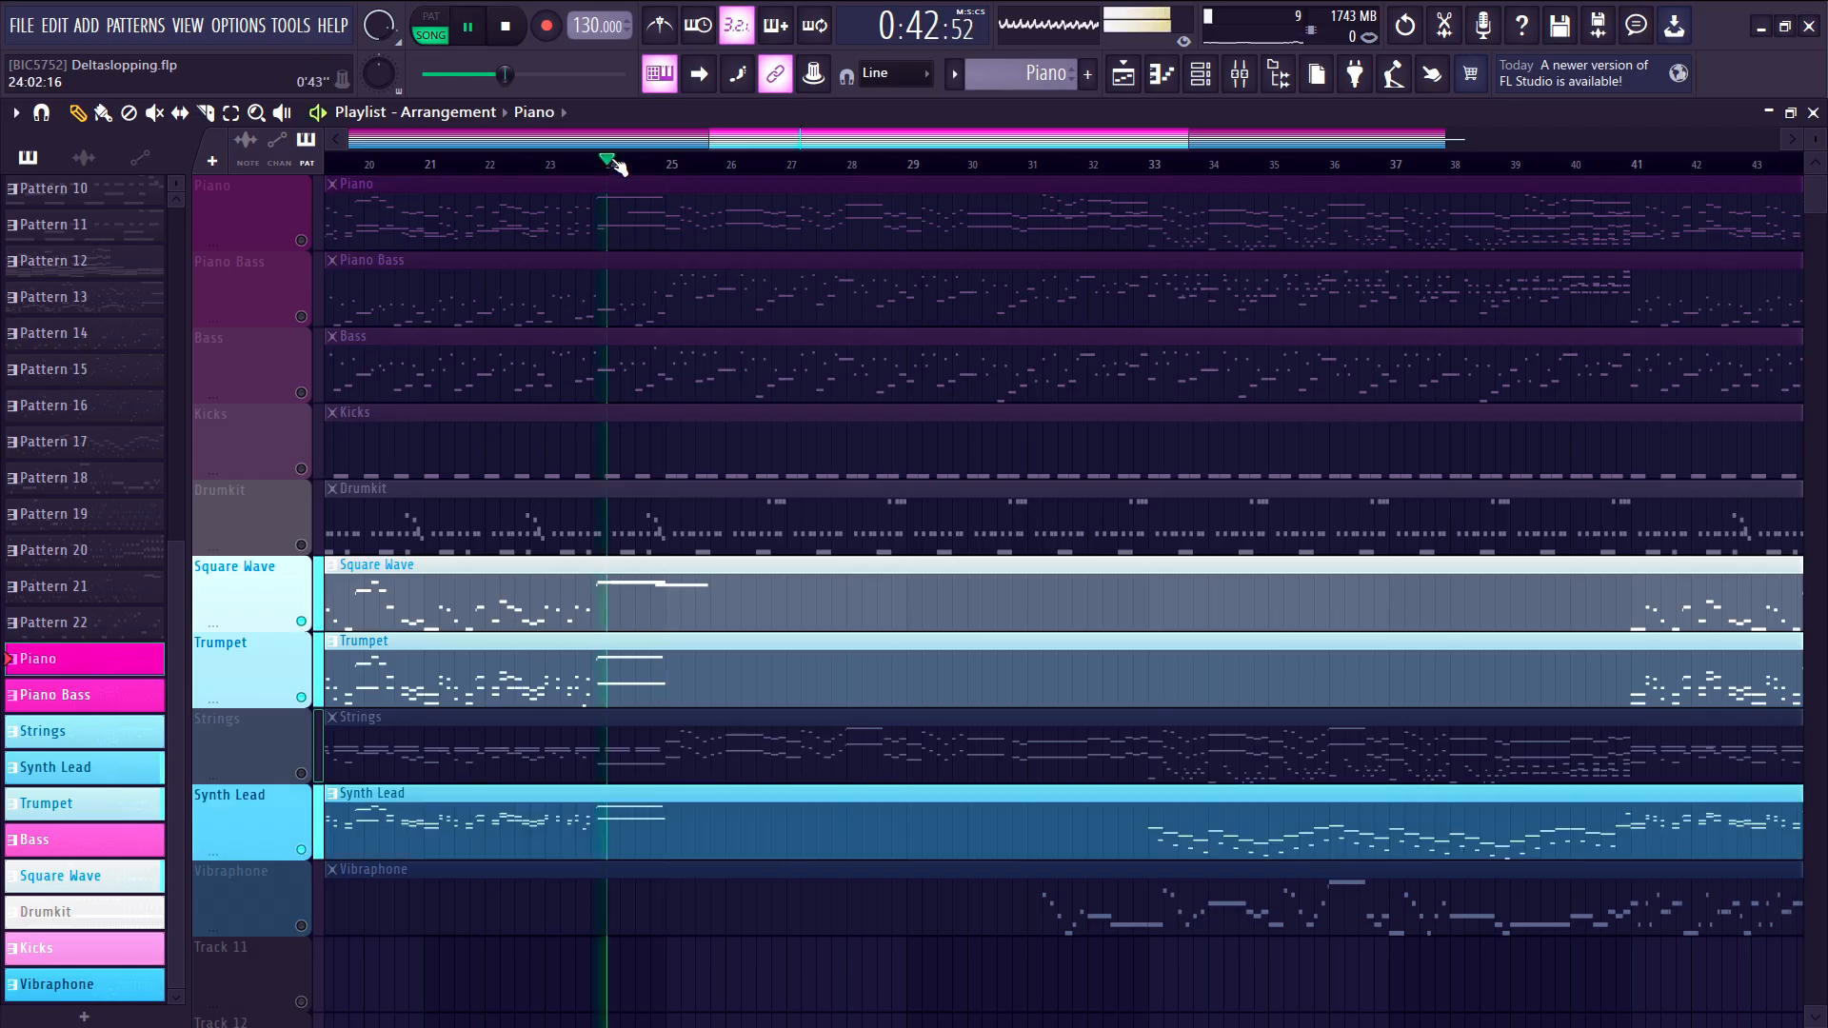
pyautogui.scroll(2, 610, 169)
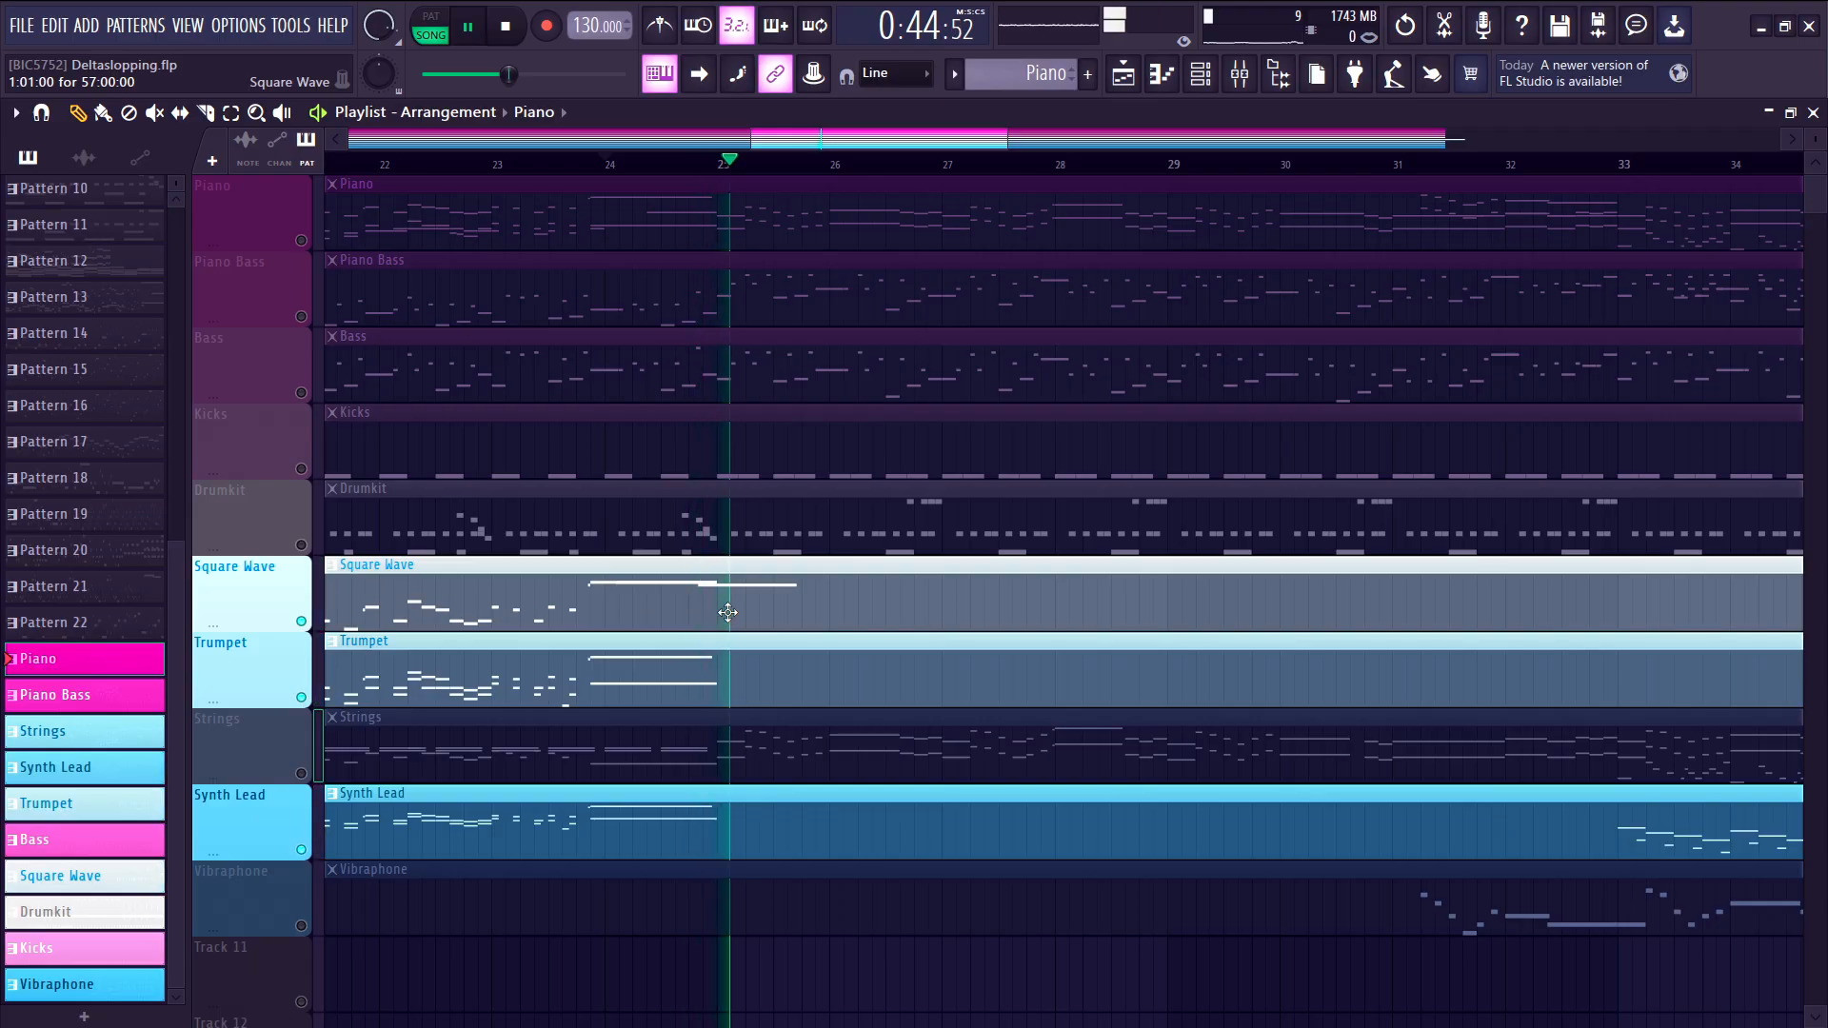
pyautogui.scroll(-3, 819, 602)
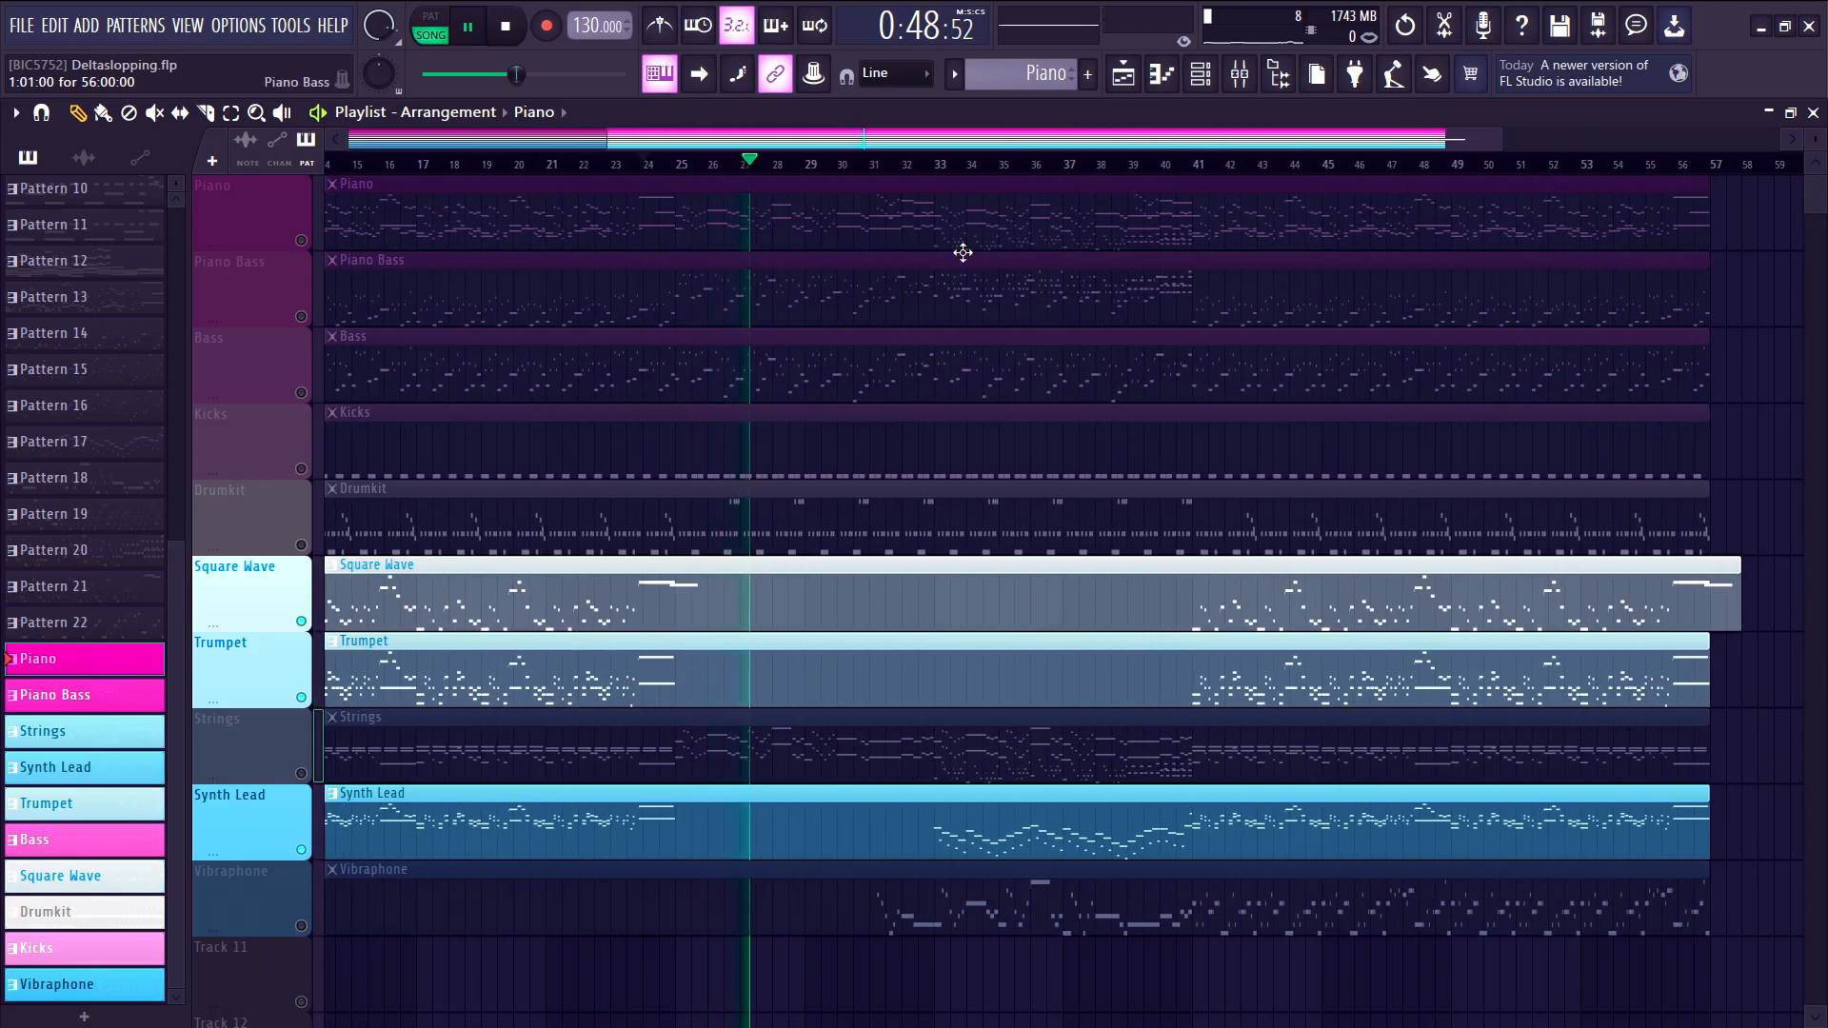
pyautogui.press('space')
# - Unmute all tracks and set the playback position back at the start of bar 25
pyautogui.keyDown('ctrl'); pyautogui.click(301, 241); pyautogui.keyUp('ctrl')
pyautogui.keyDown('ctrl'); pyautogui.click(301, 241); pyautogui.keyUp('ctrl')
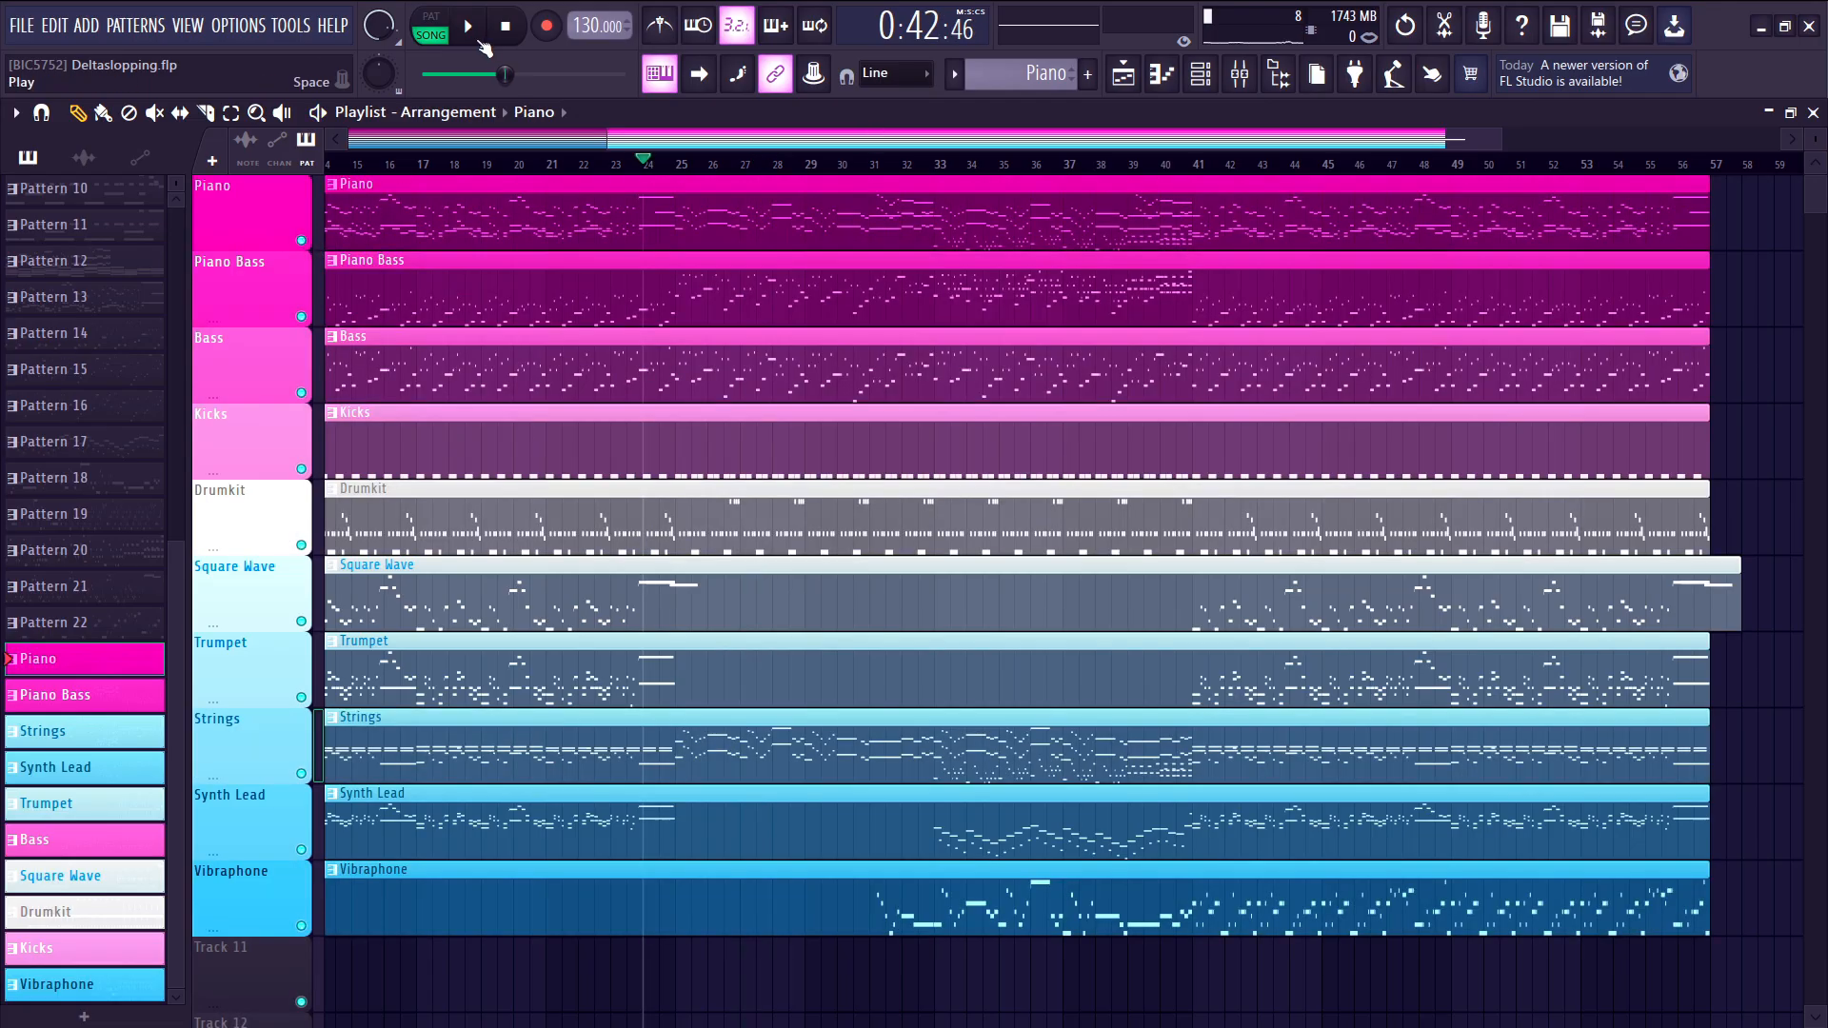
pyautogui.click(580, 164)
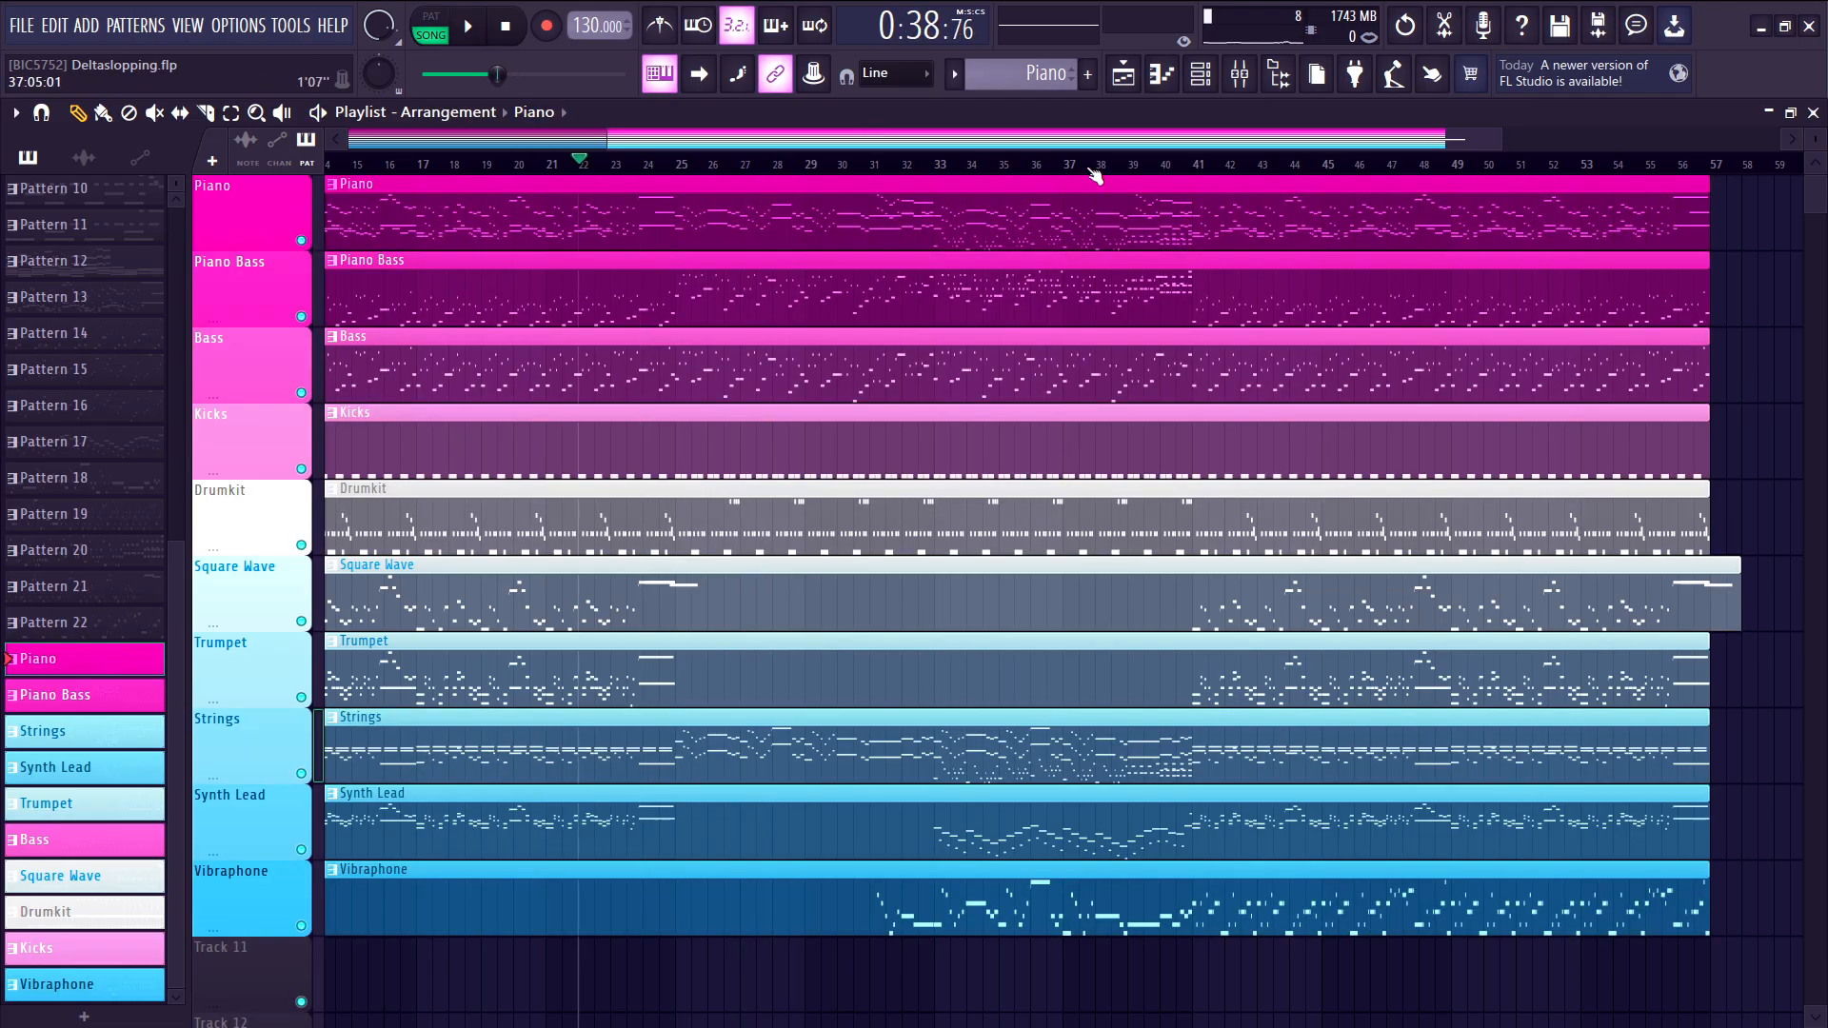
pyautogui.moveTo(1135, 176)
pyautogui.mouseDown()
pyautogui.moveTo(1214, 218)
pyautogui.moveTo(755, 204)
pyautogui.moveTo(648, 240)
pyautogui.moveTo(677, 269)
pyautogui.mouseUp()
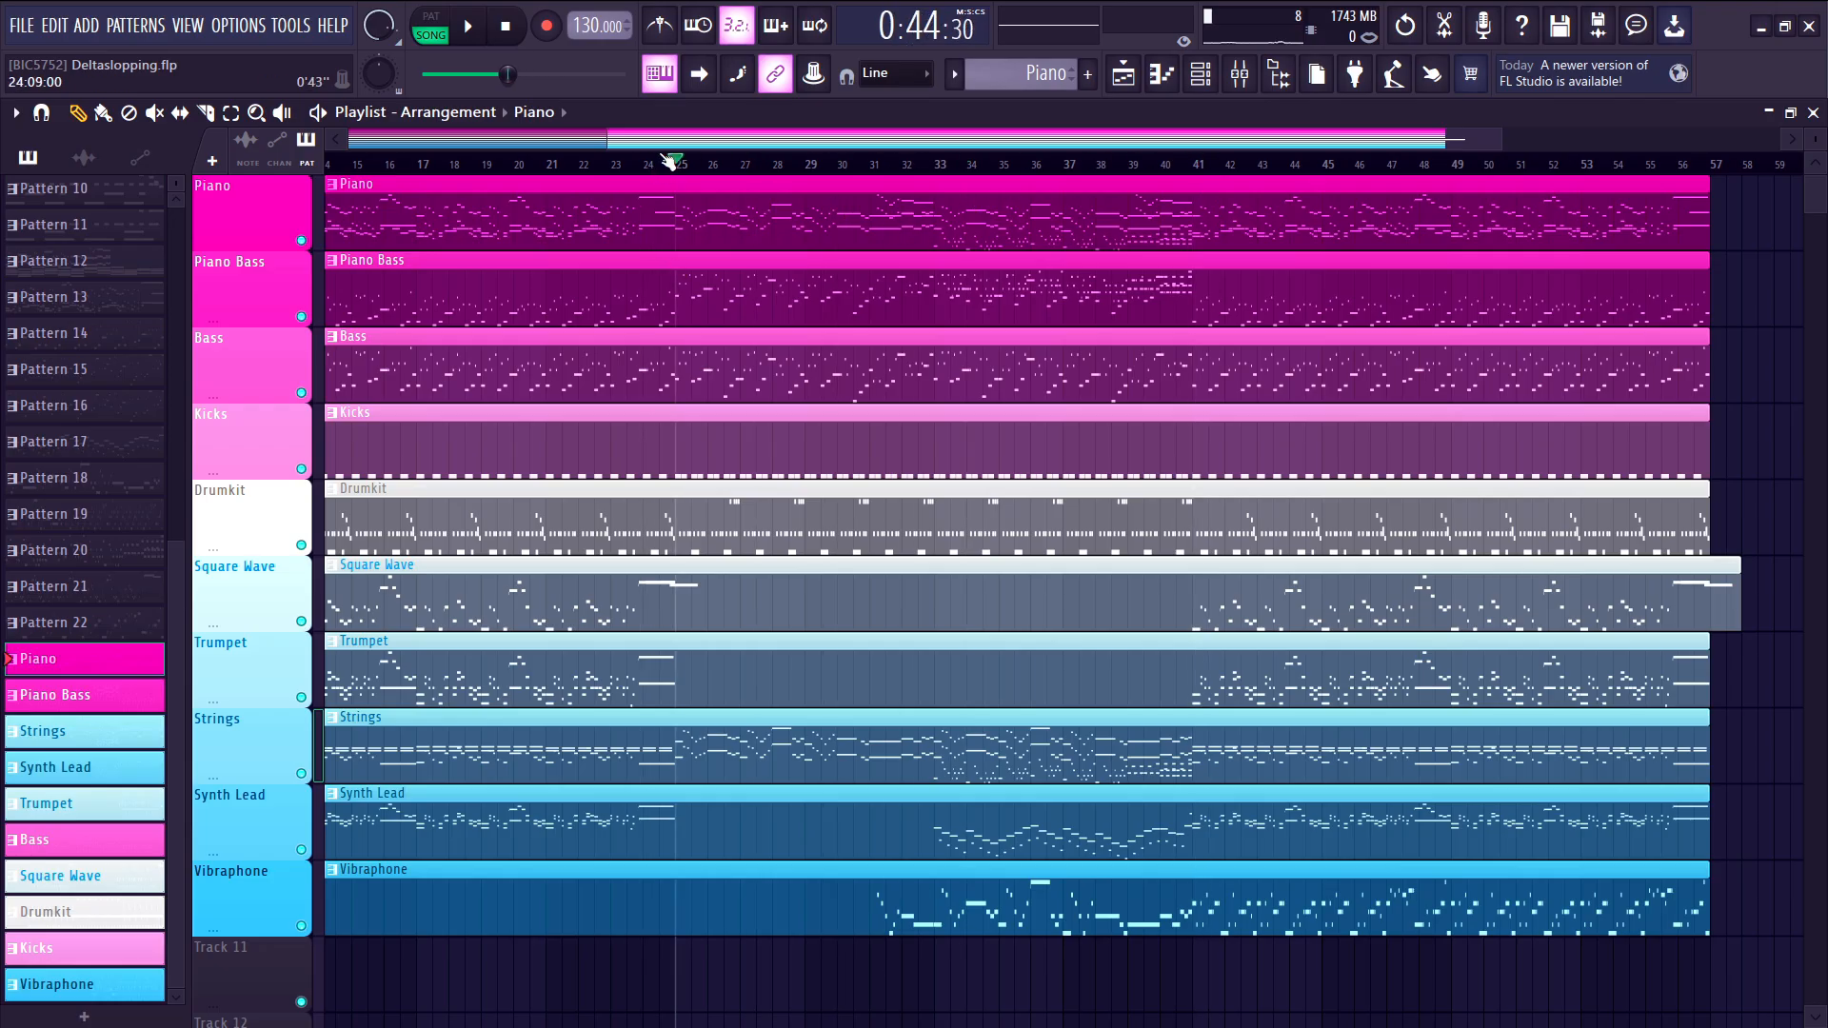
# - Select the time range from bar 25 to bar 41, clear it and look over the arrangement of all tracks
pyautogui.moveTo(682, 174); pyautogui.dragTo(1103, 217)
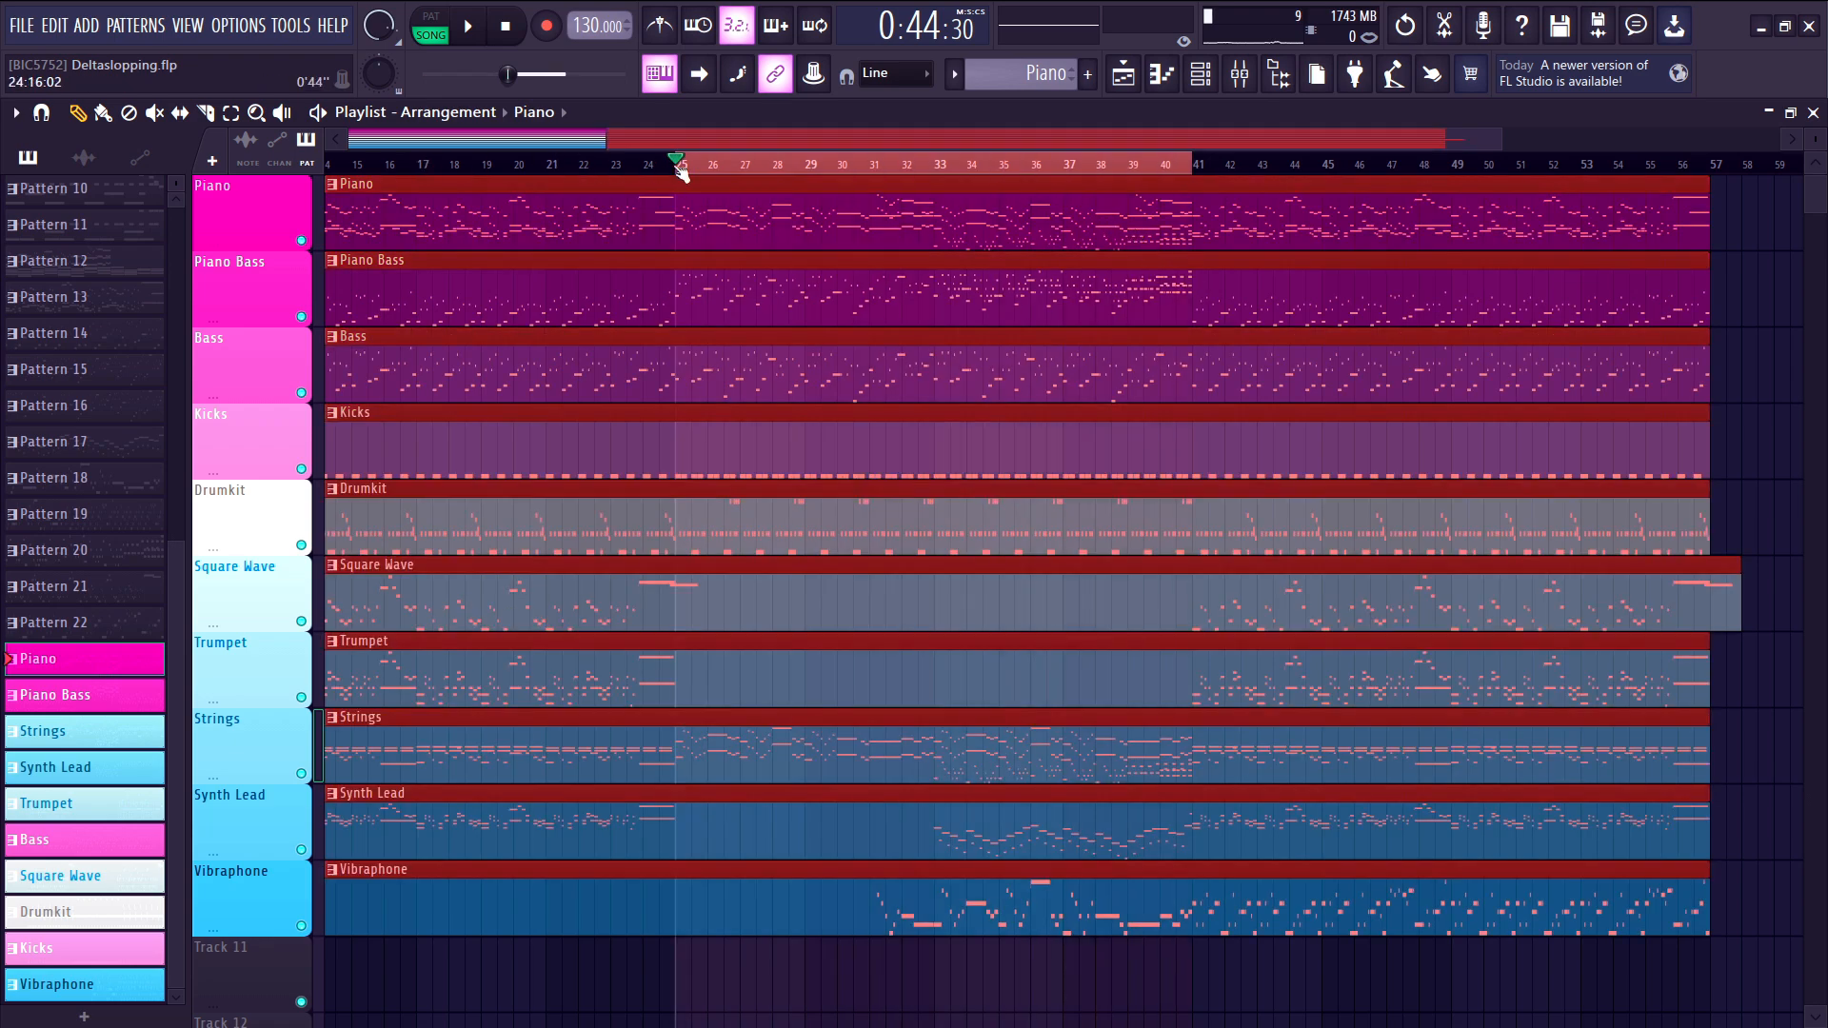
pyautogui.rightClick(682, 175)
pyautogui.scroll(-2, 747, 315)
pyautogui.scroll(1, 823, 762)
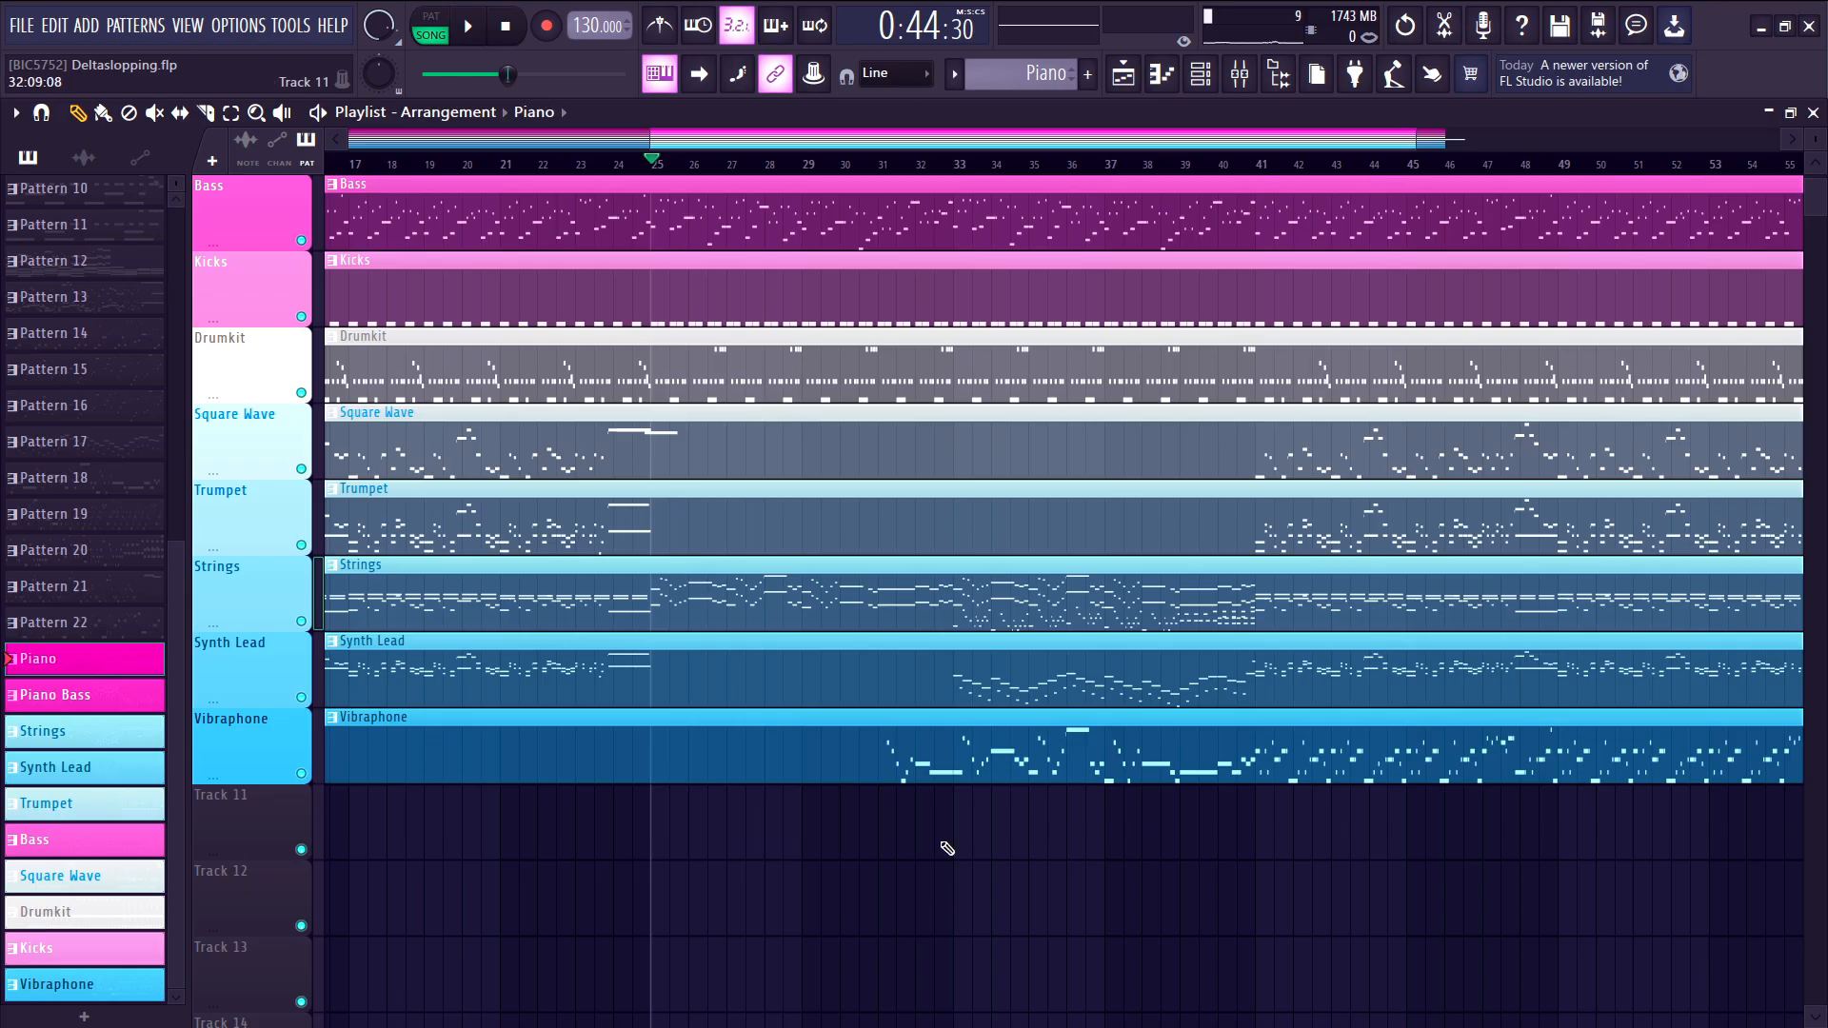
pyautogui.scroll(2, 938, 762)
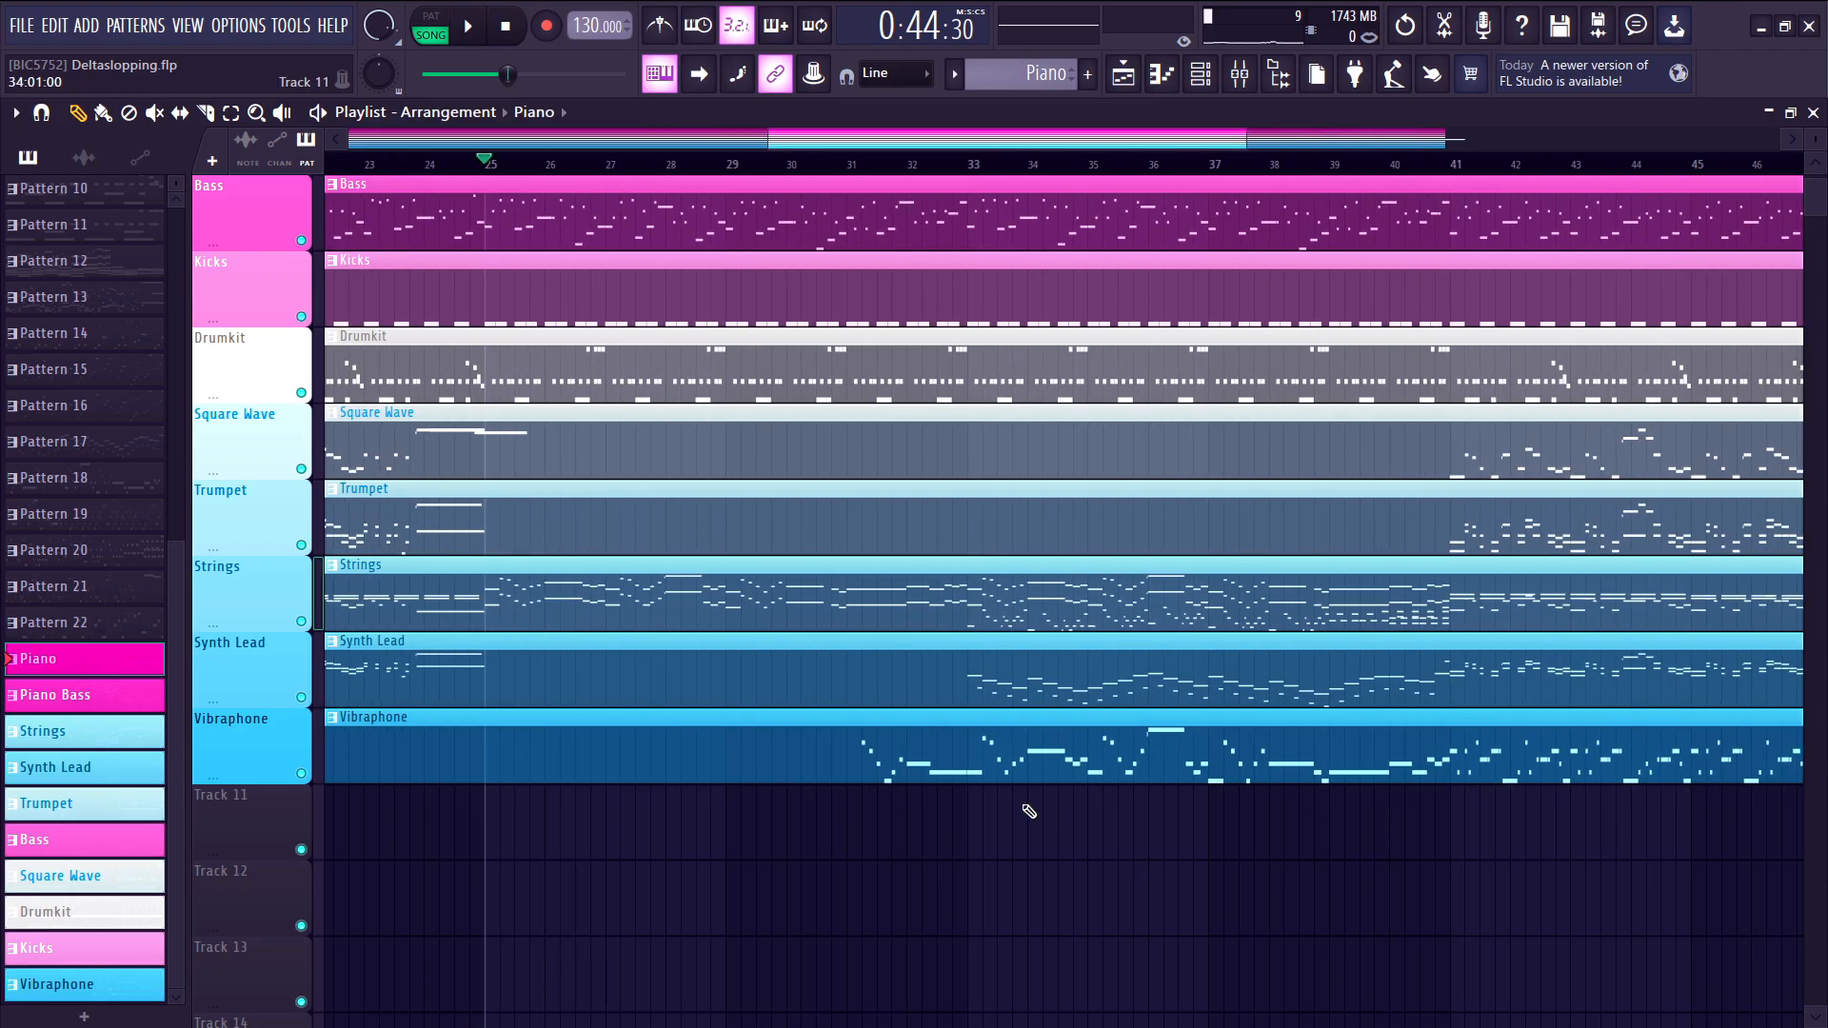
pyautogui.scroll(-3, 1214, 903)
pyautogui.scroll(2, 1196, 883)
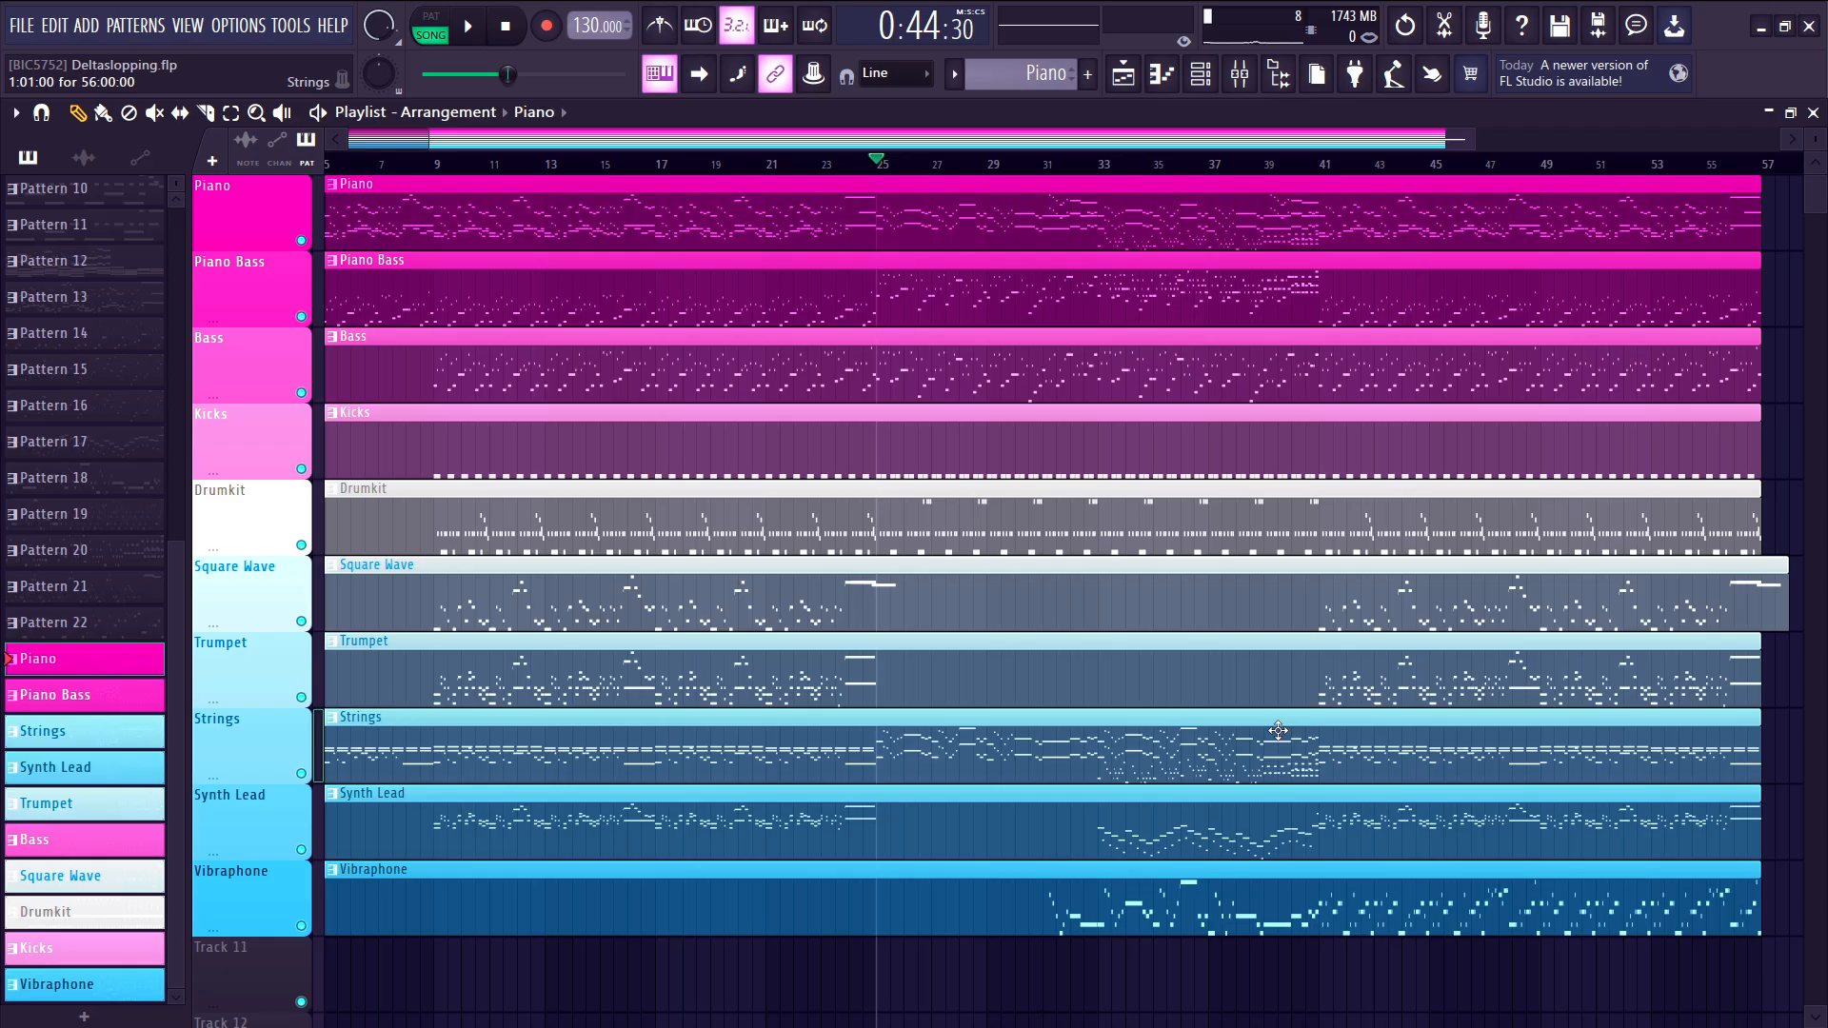
# - Open the Piano clip in the piano roll and show its final section up to bar 57
pyautogui.keyDown('ctrl'); pyautogui.scroll(2, 1278, 730); pyautogui.keyUp('ctrl')
pyautogui.doubleClick(879, 191)
pyautogui.scroll(6, 833, 328)
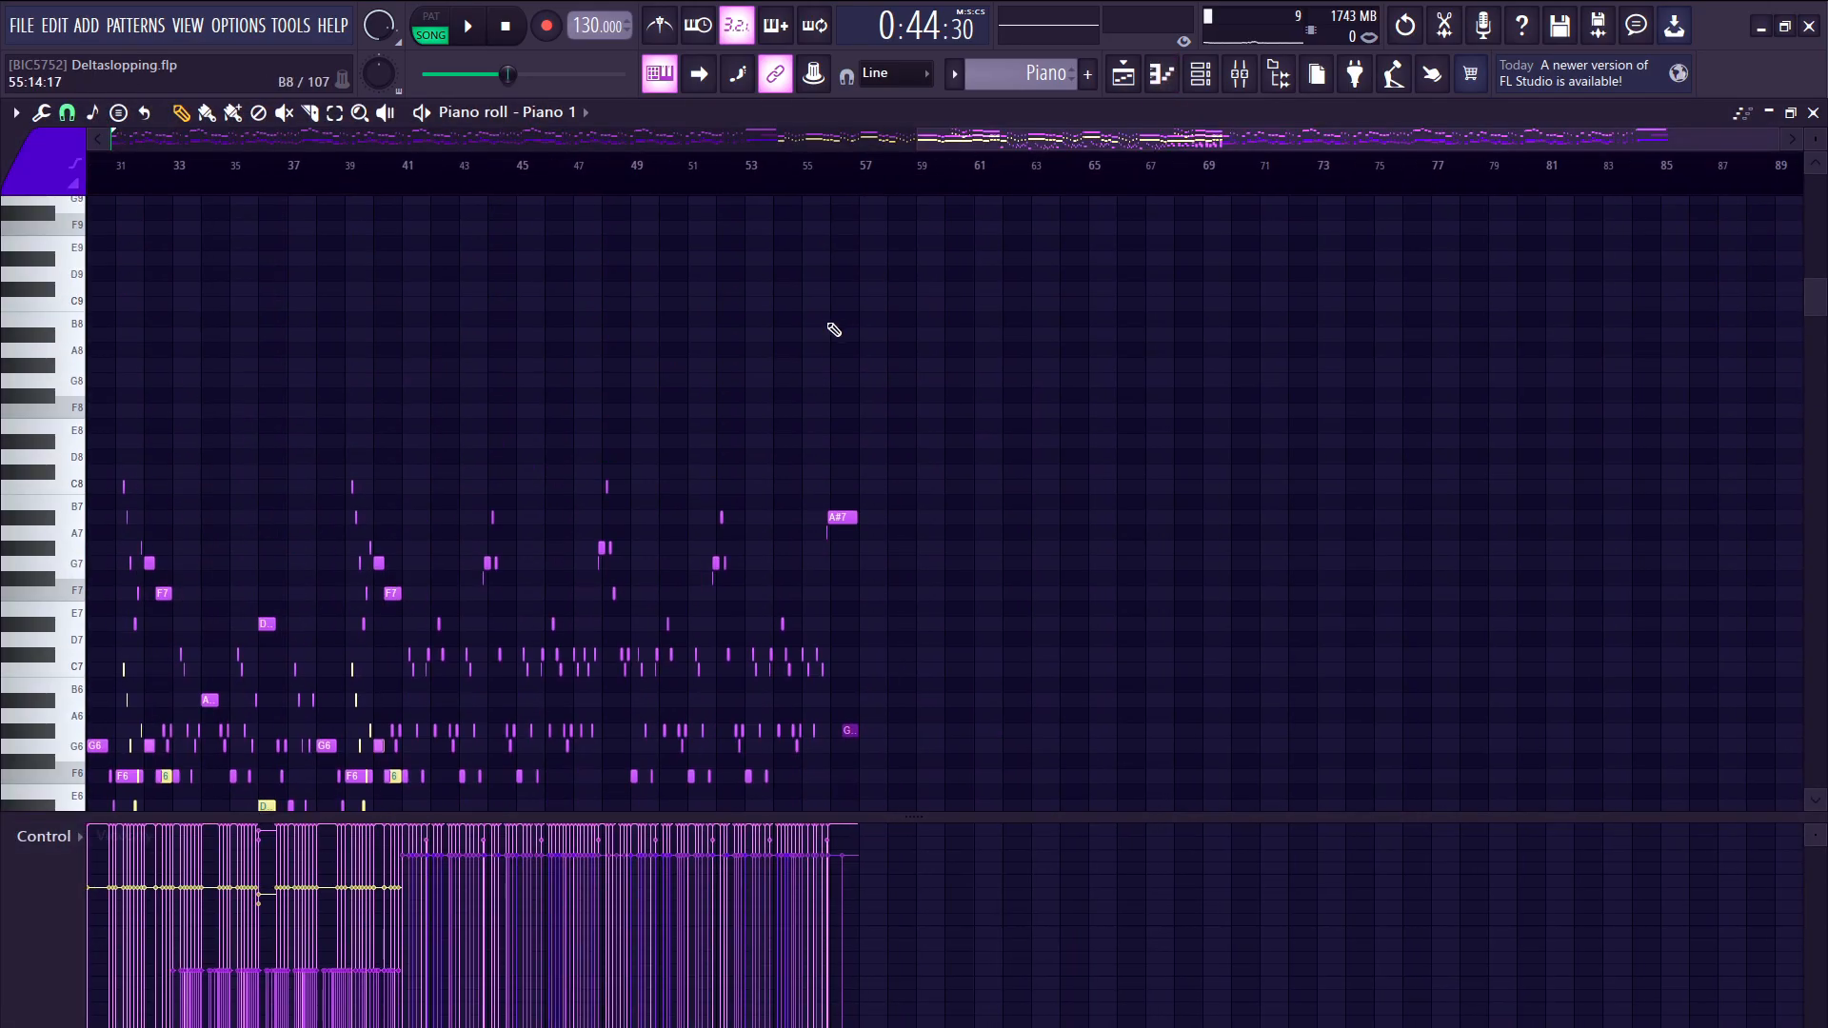
# - Play the Piano pattern on its own in pattern mode from just before bar 31
pyautogui.hscroll(-4, 914, 410)
pyautogui.scroll(-3, 970, 477)
pyautogui.keyDown('ctrl'); pyautogui.scroll(4, 971, 472); pyautogui.keyUp('ctrl')
pyautogui.keyDown('ctrl'); pyautogui.scroll(3, 978, 476); pyautogui.keyUp('ctrl')
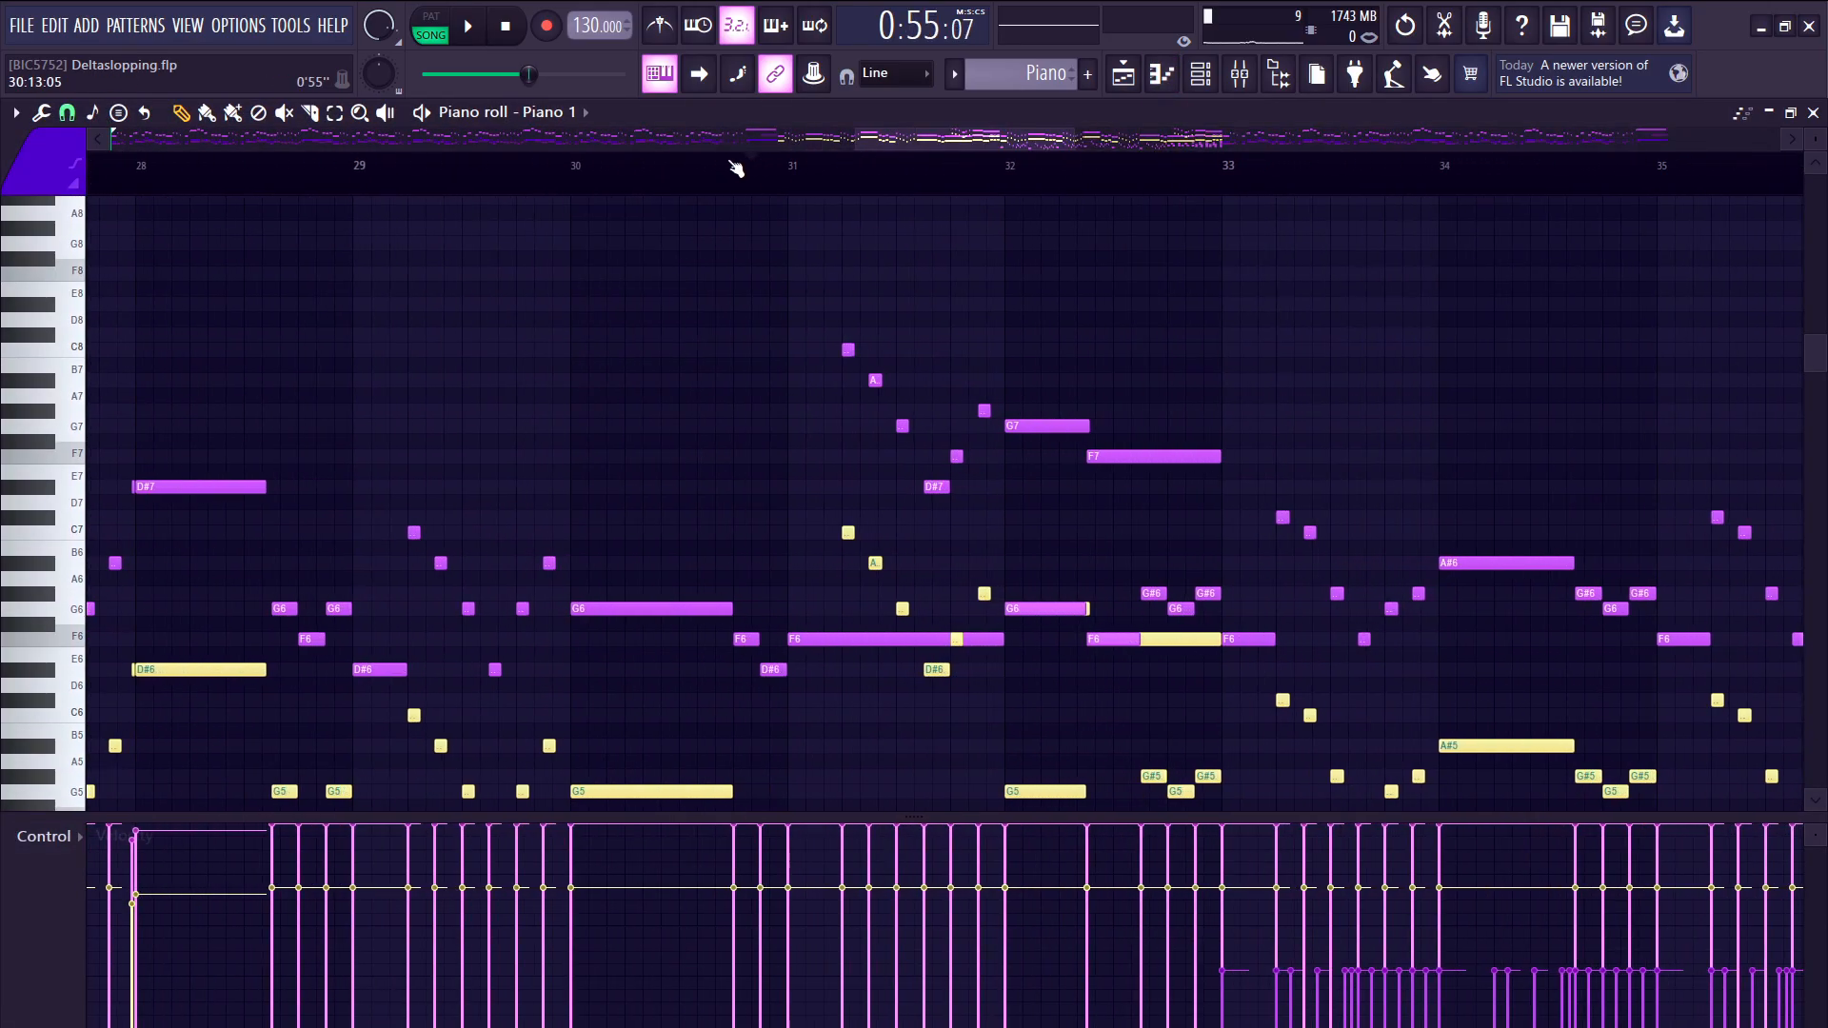
pyautogui.click(430, 19)
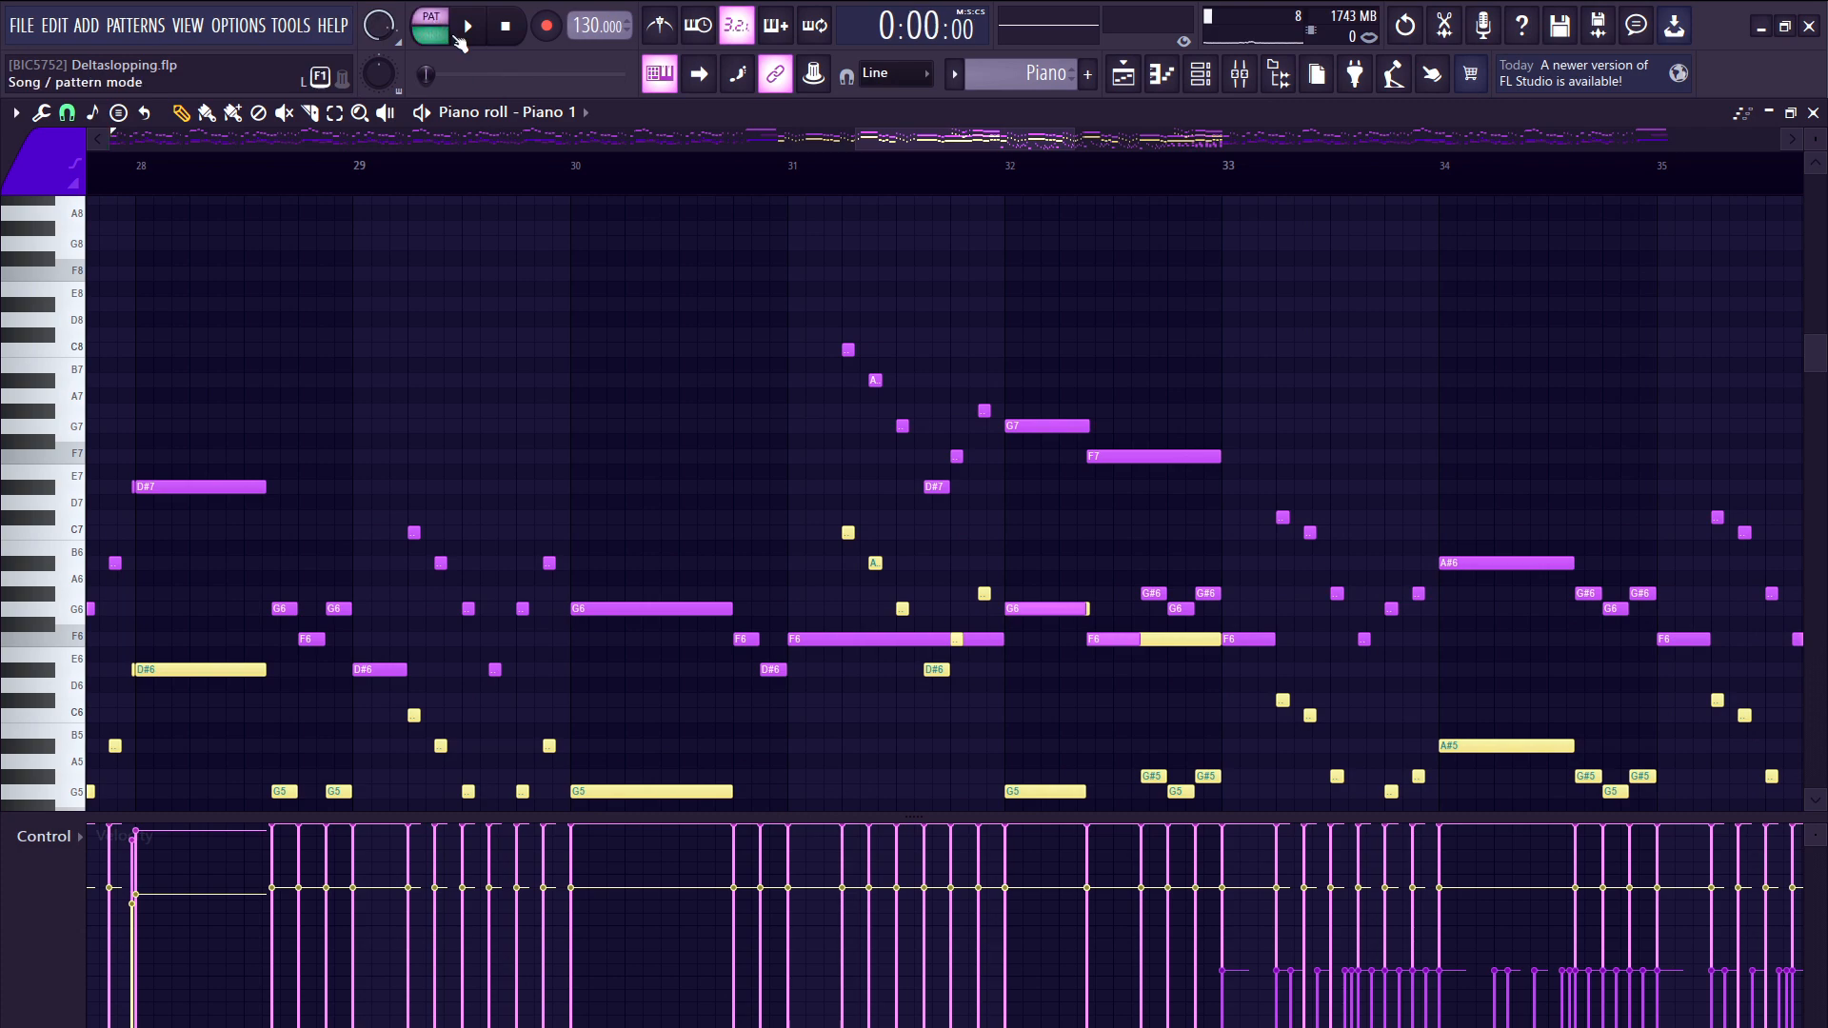
pyautogui.click(721, 158)
pyautogui.press('space')
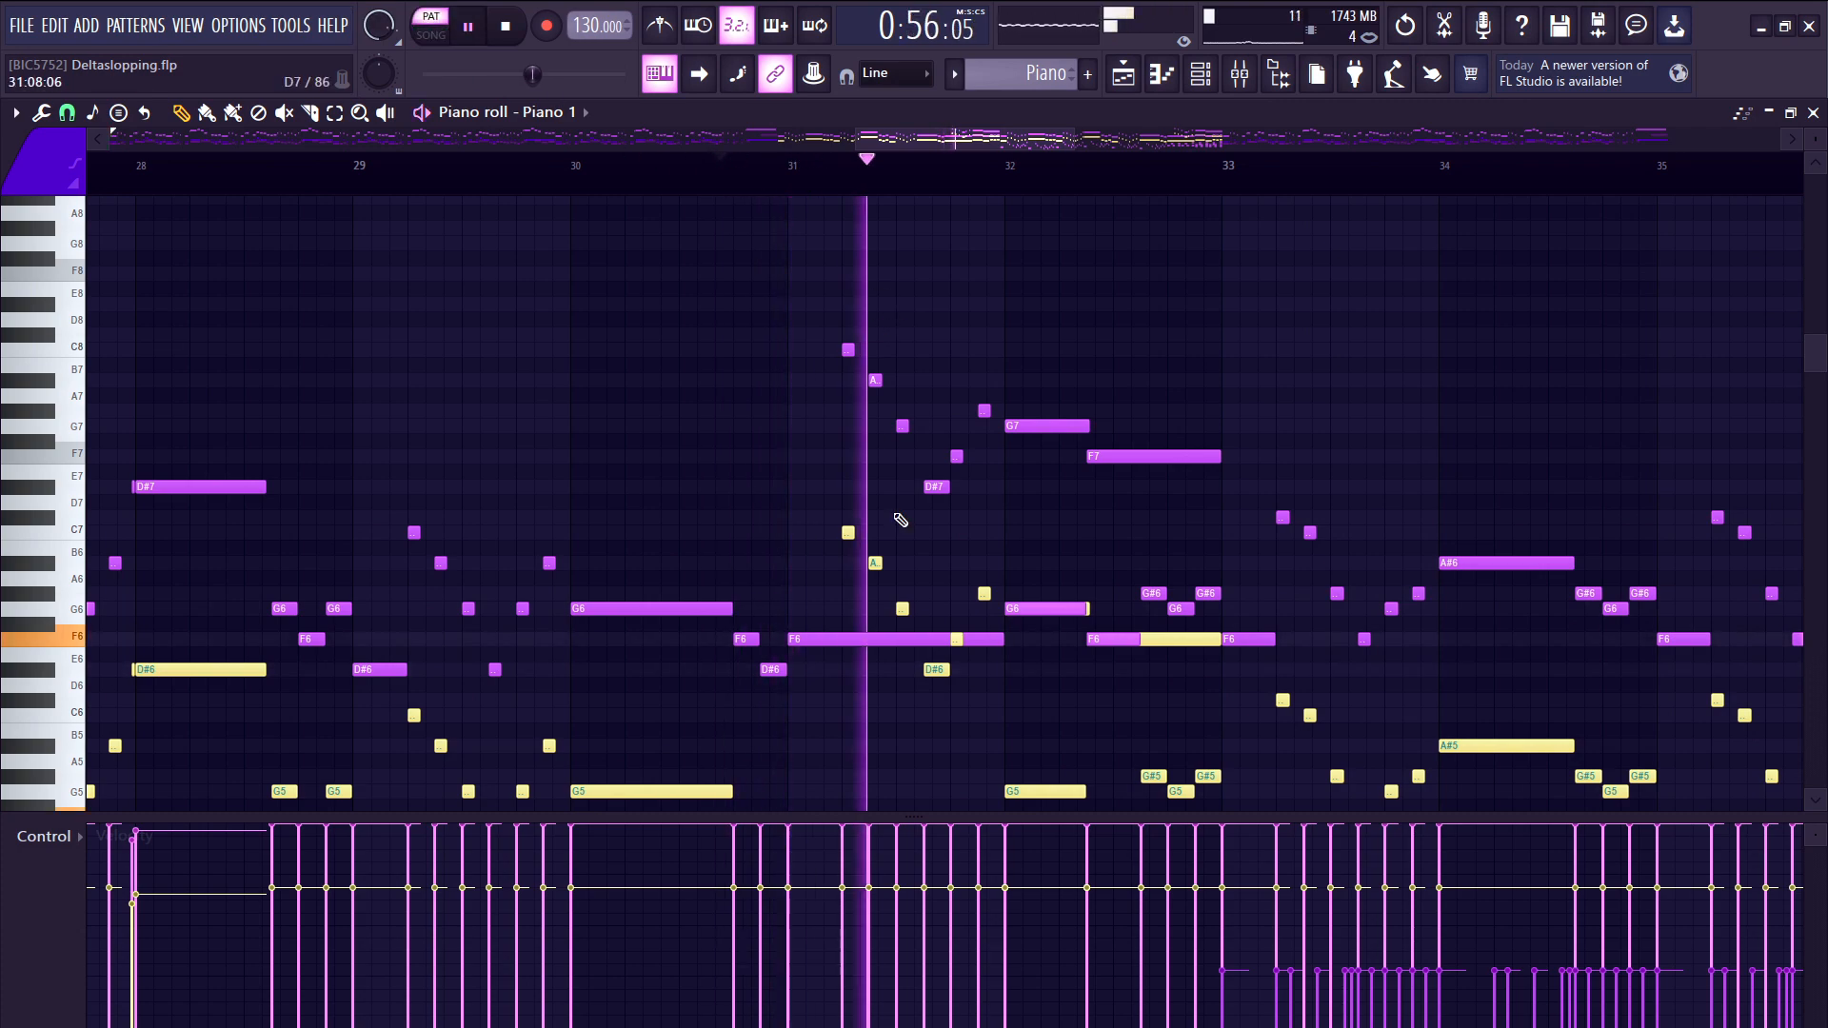
pyautogui.keyDown('ctrl'); pyautogui.scroll(-2, 1032, 498); pyautogui.keyUp('ctrl')
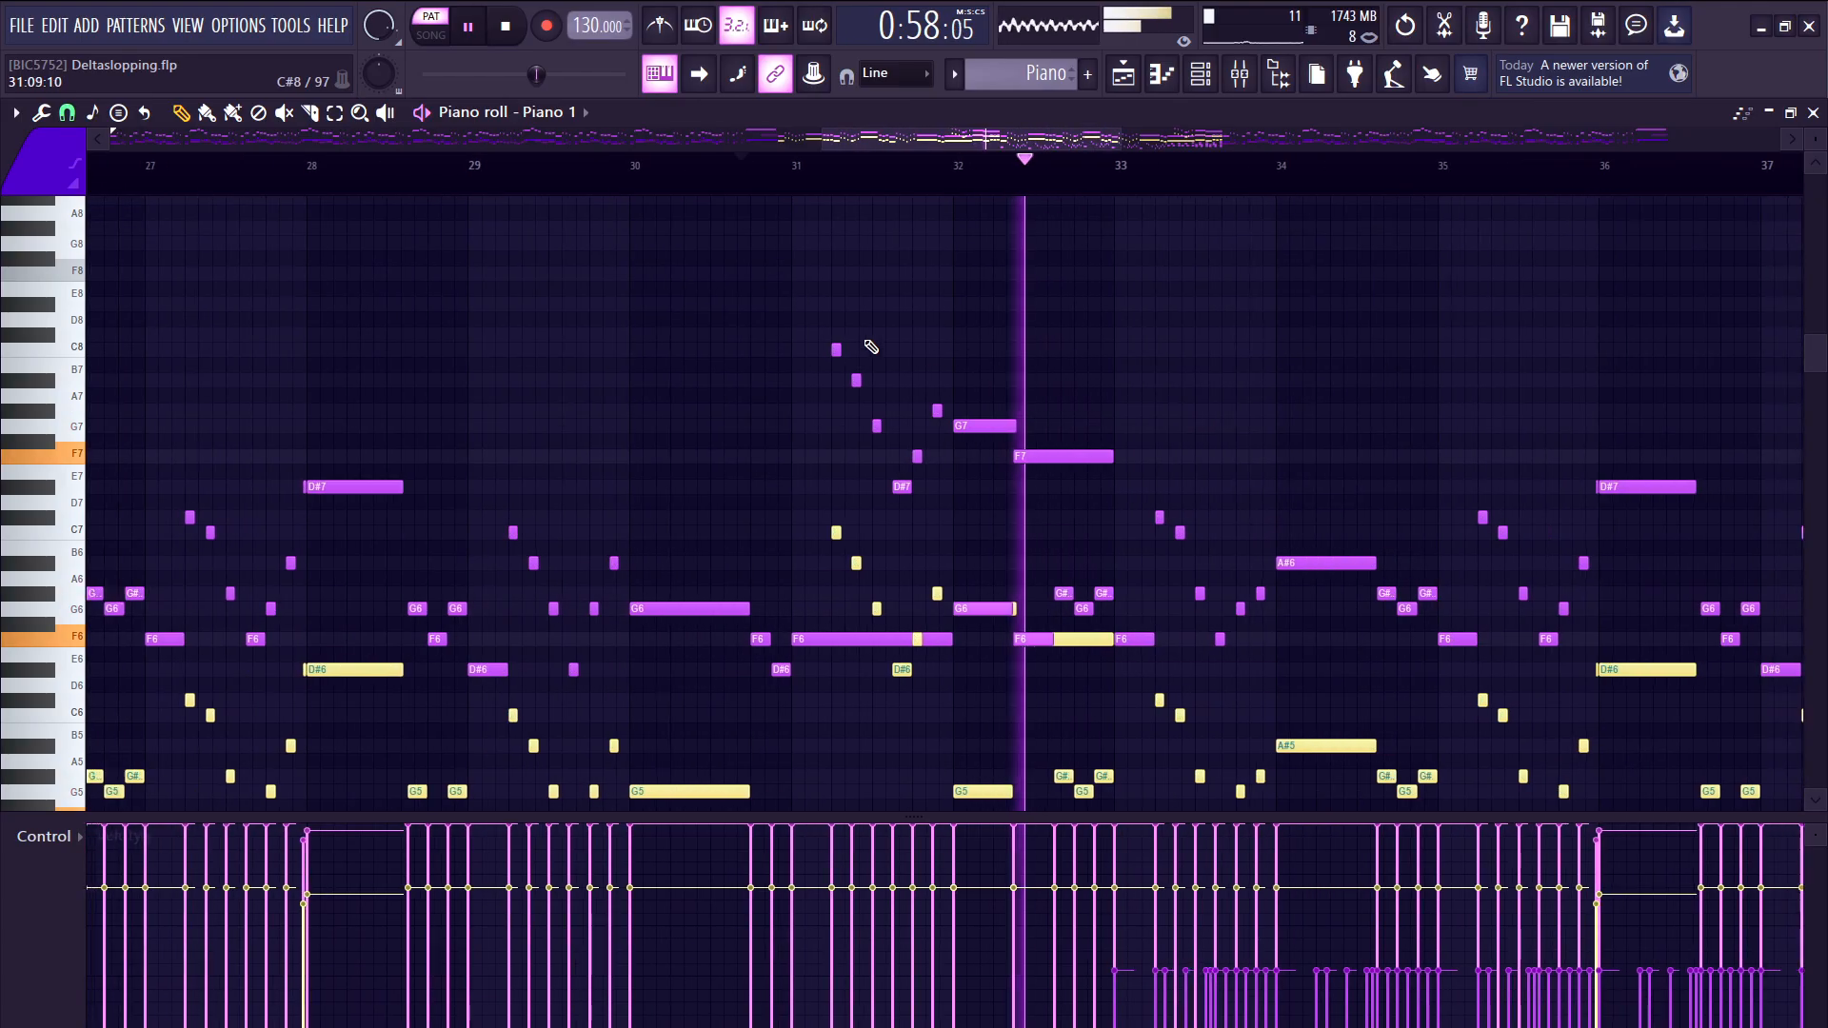
# - Select the high Piano melody notes from bar 31 to bar 33 and stop playback
pyautogui.moveTo(804, 316); pyautogui.dragTo(1179, 476)
pyautogui.press('space')
pyautogui.keyDown('ctrl'); pyautogui.scroll(2, 953, 308); pyautogui.keyUp('ctrl')
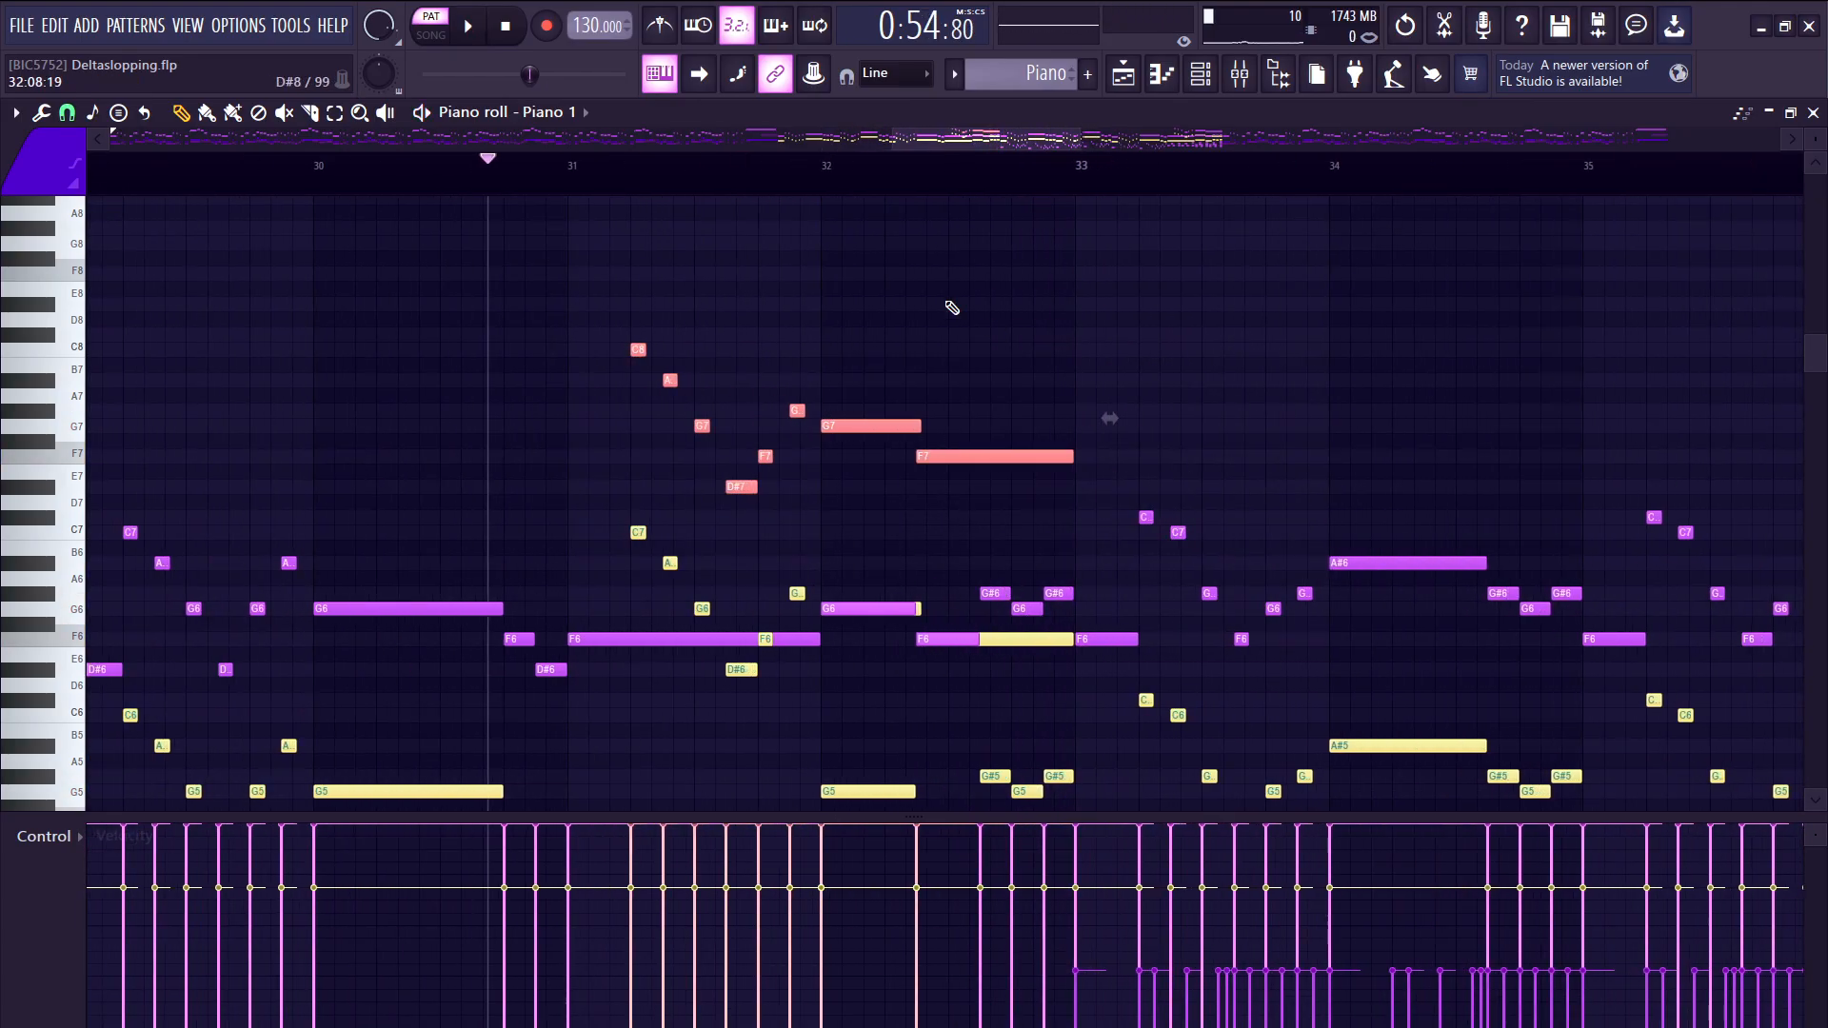
# - Return to the arrangement, play the full song from bar 30 past bar 33 and stop
pyautogui.click(1123, 76)
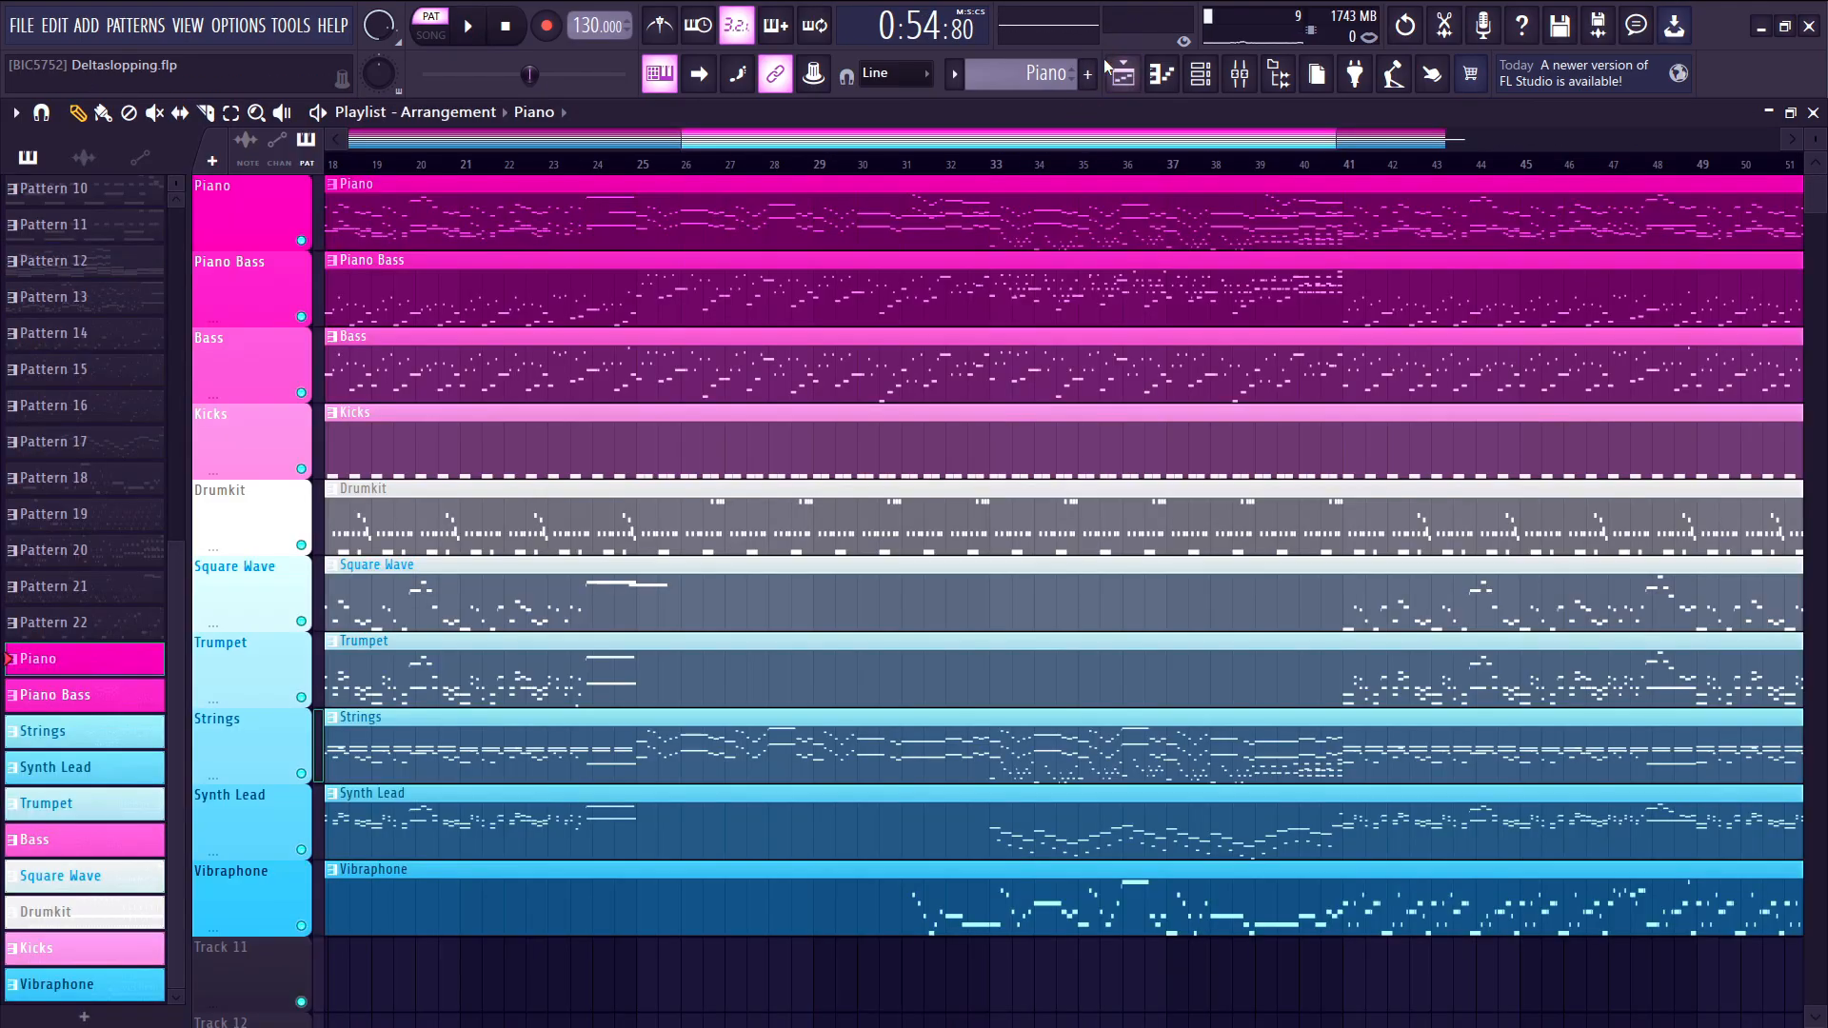
pyautogui.scroll(-3, 742, 393)
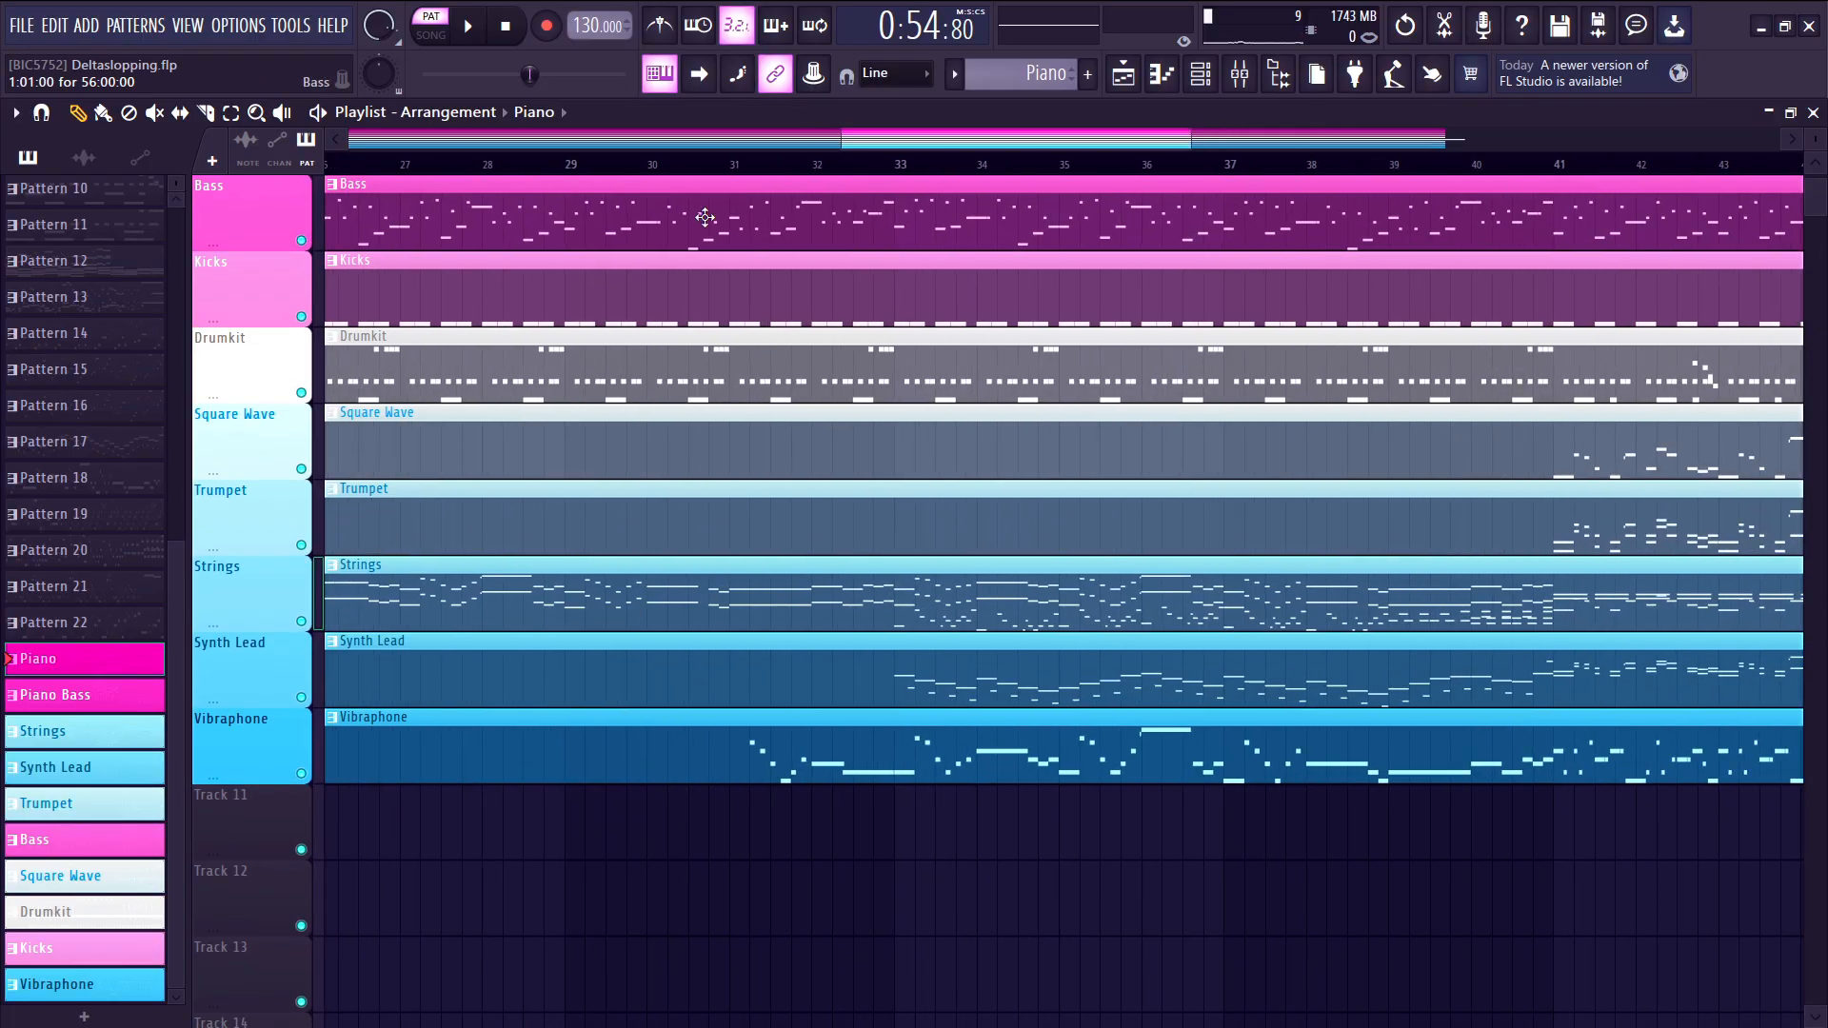
pyautogui.click(704, 155)
pyautogui.scroll(2, 825, 731)
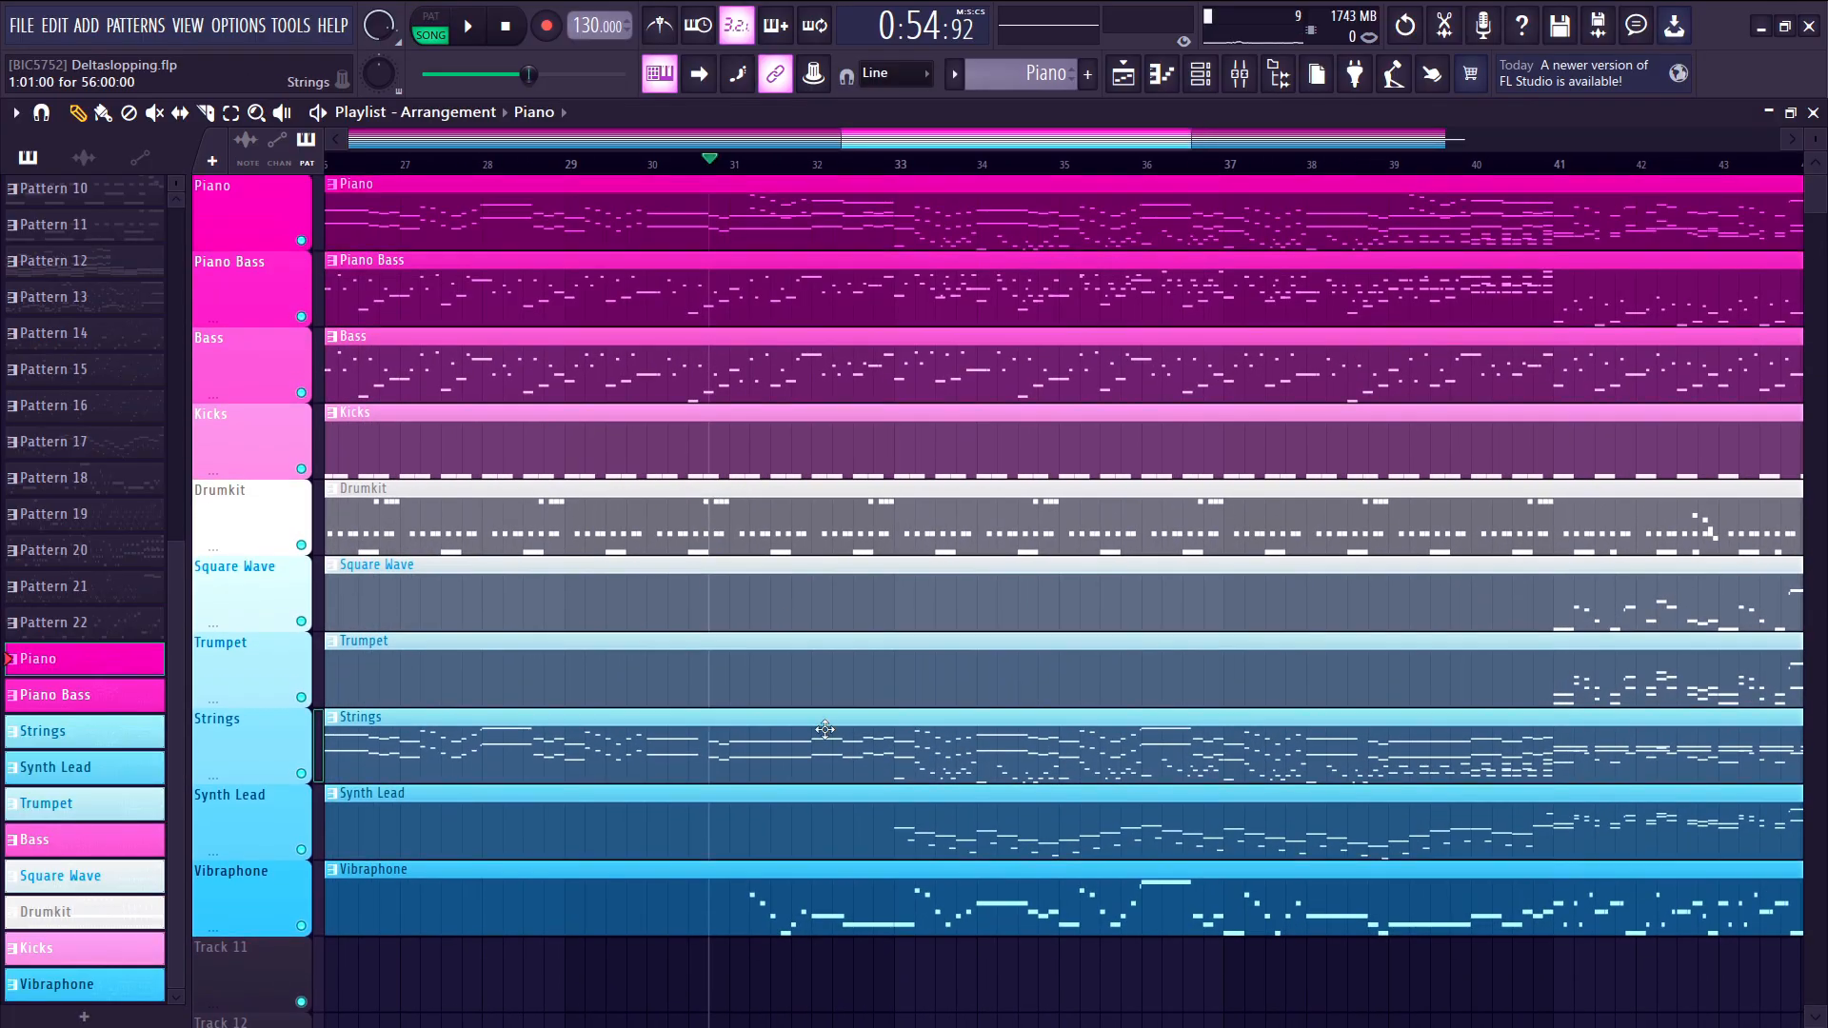
pyautogui.scroll(-2, 825, 732)
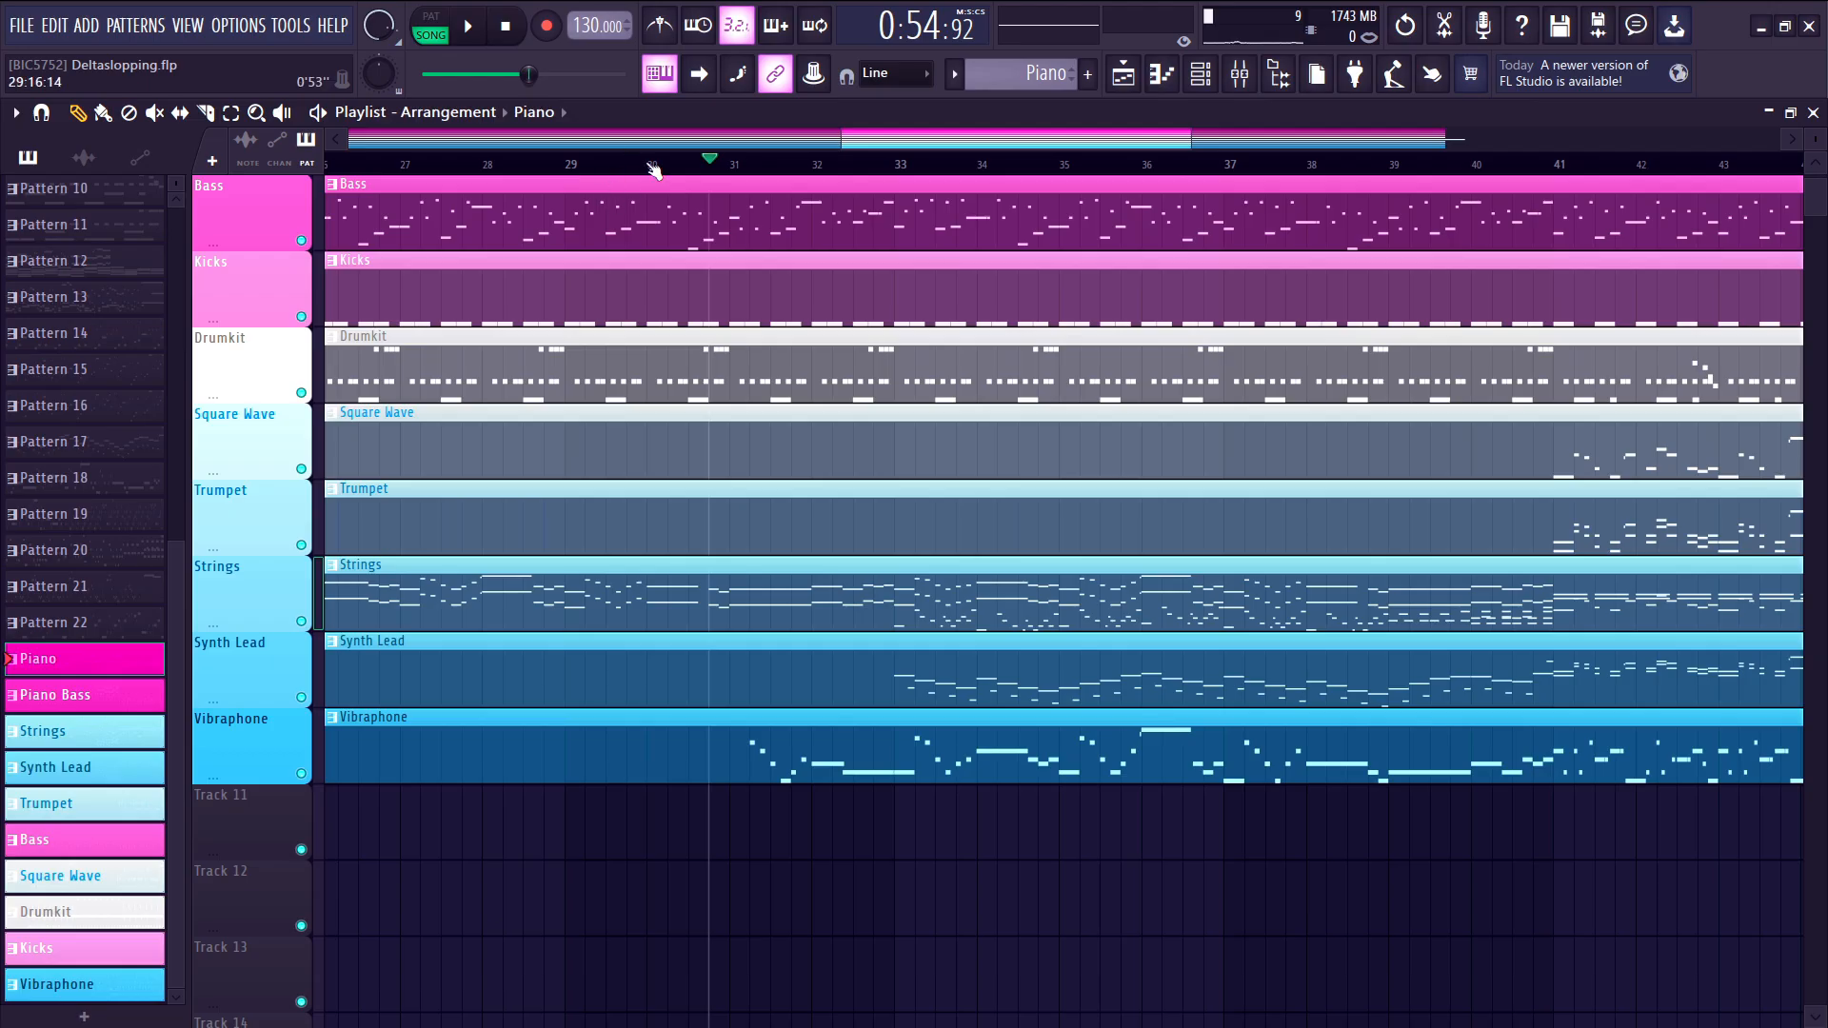
pyautogui.click(648, 164)
pyautogui.press('space')
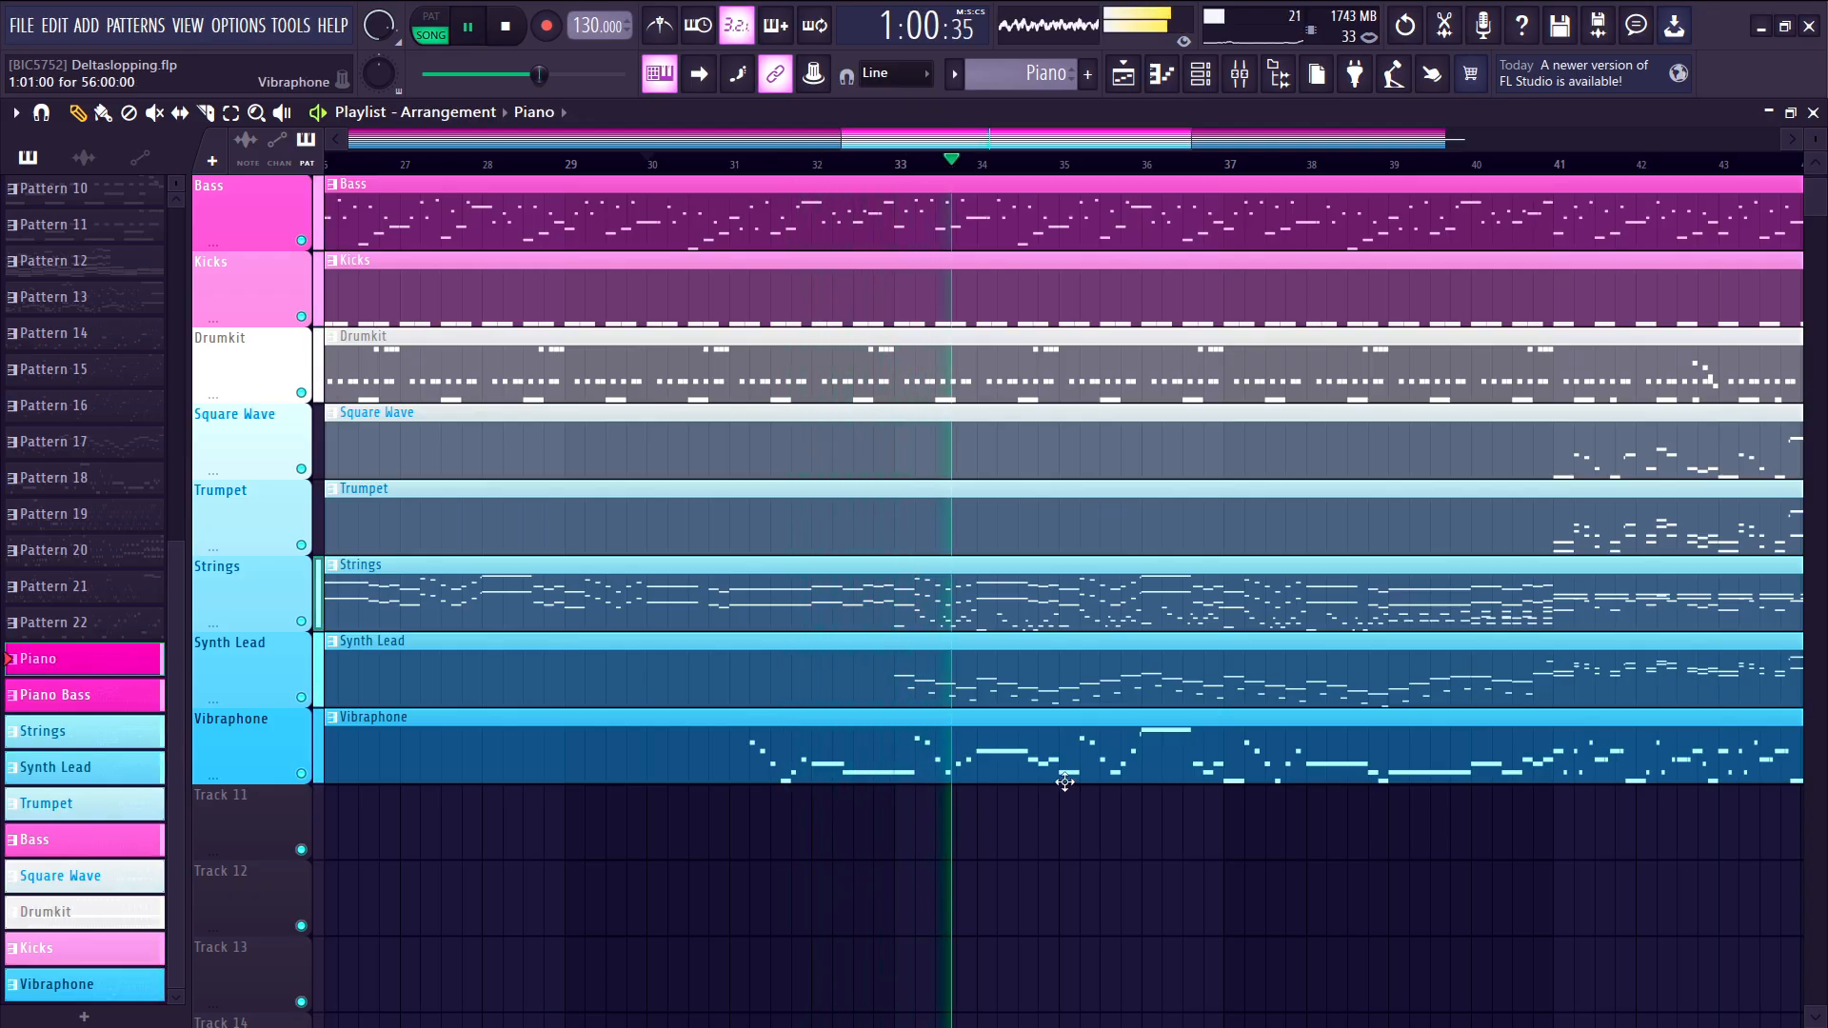
pyautogui.press('space')
# - Open the Vibraphone clip in the piano roll and view its notes from bar 31 onward
pyautogui.scroll(2, 948, 818)
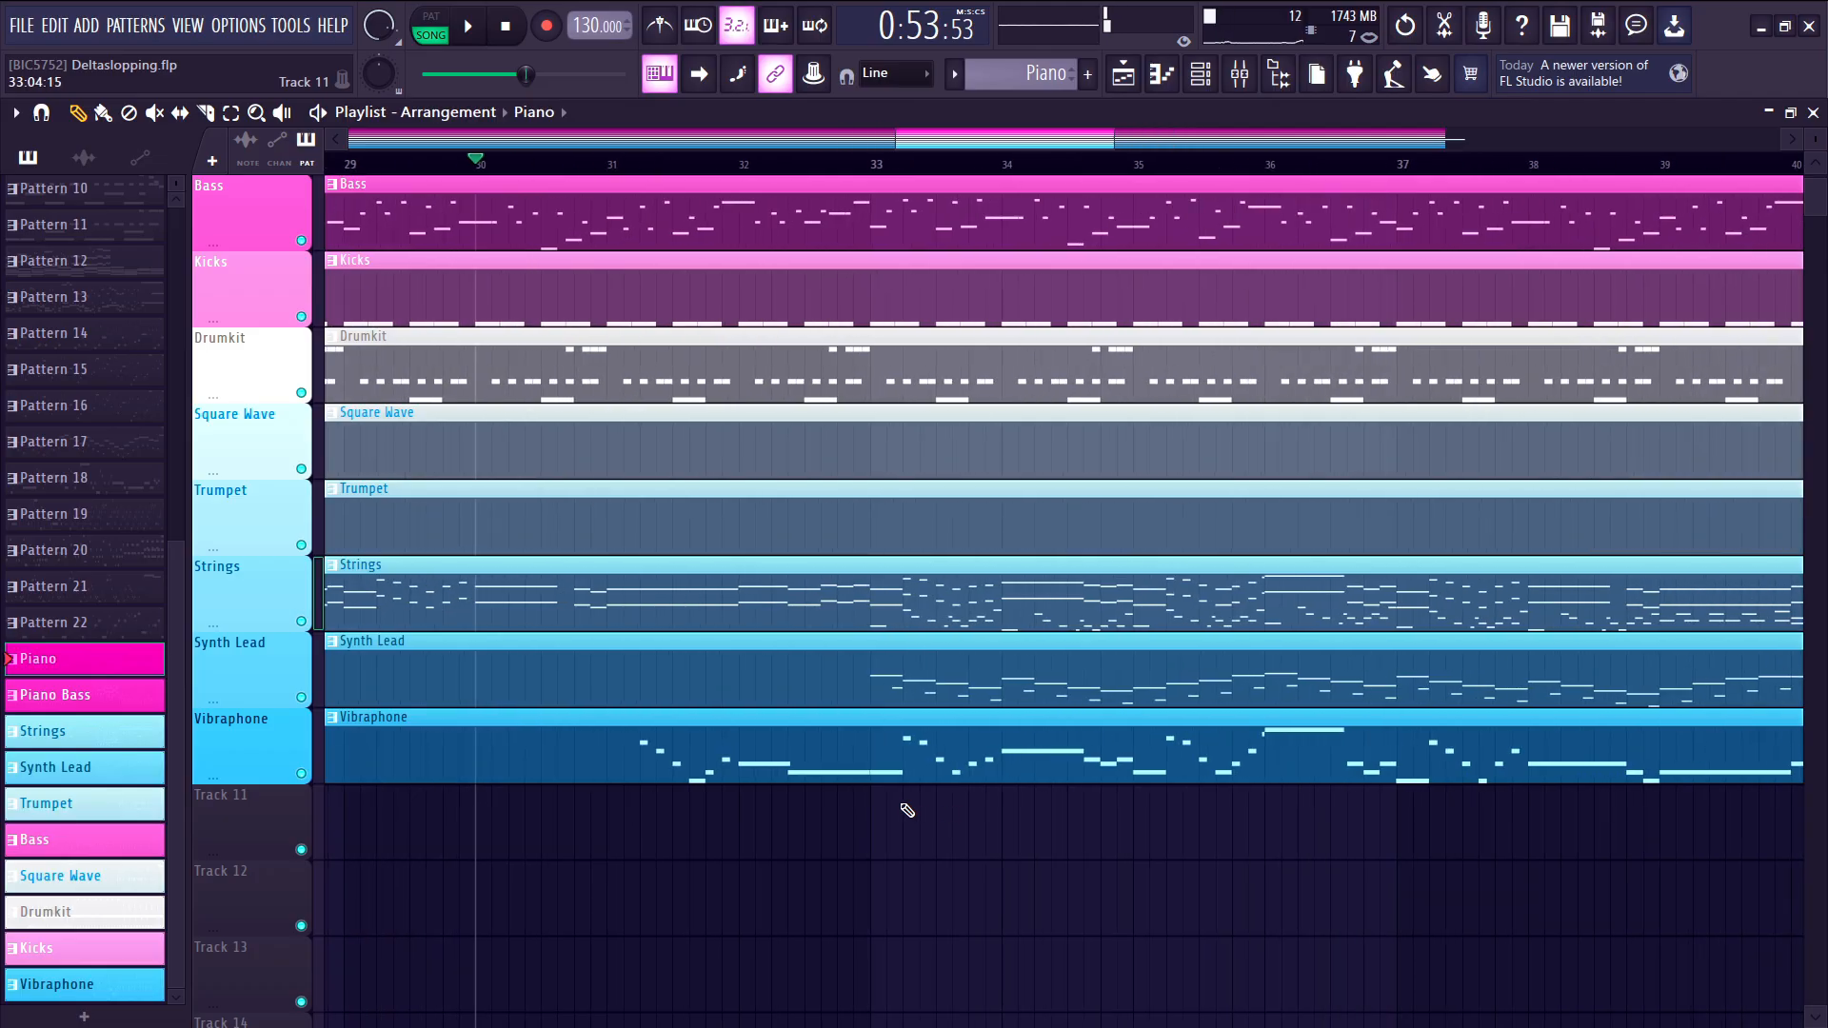
pyautogui.scroll(-2, 873, 766)
pyautogui.scroll(1, 872, 781)
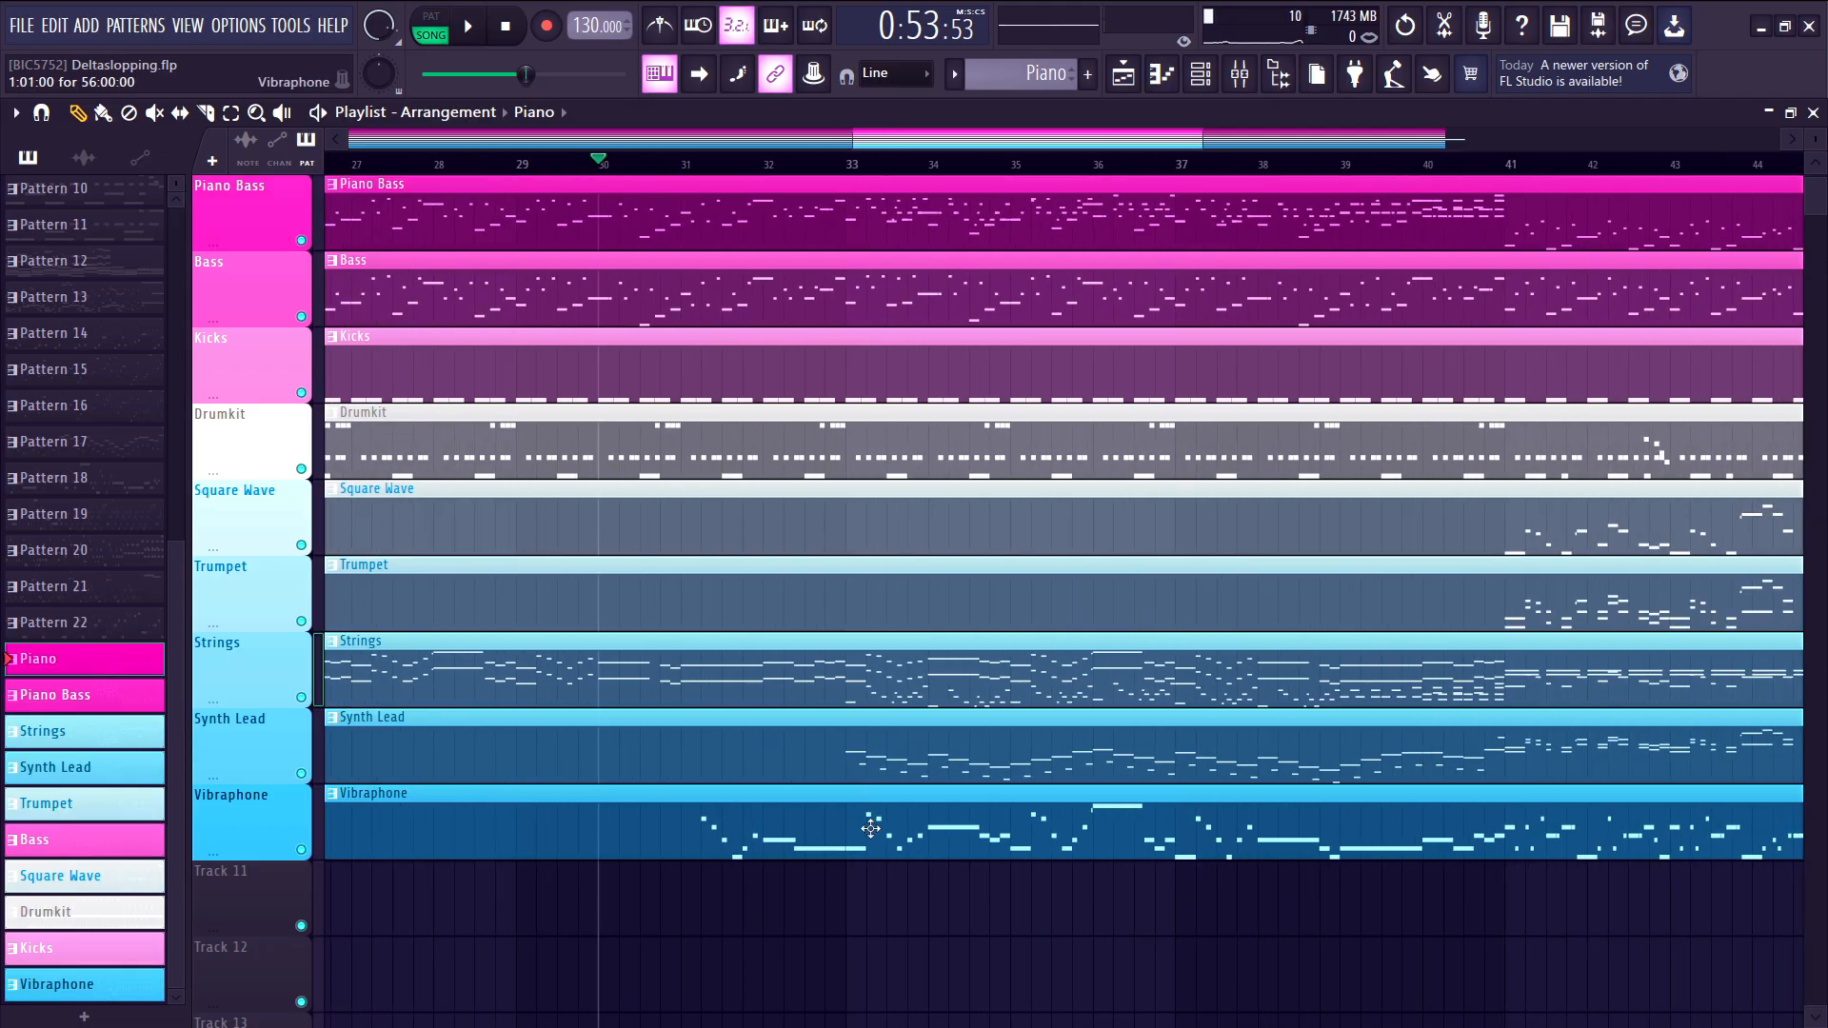
pyautogui.doubleClick(871, 829)
pyautogui.scroll(-2, 849, 752)
pyautogui.scroll(-2, 959, 363)
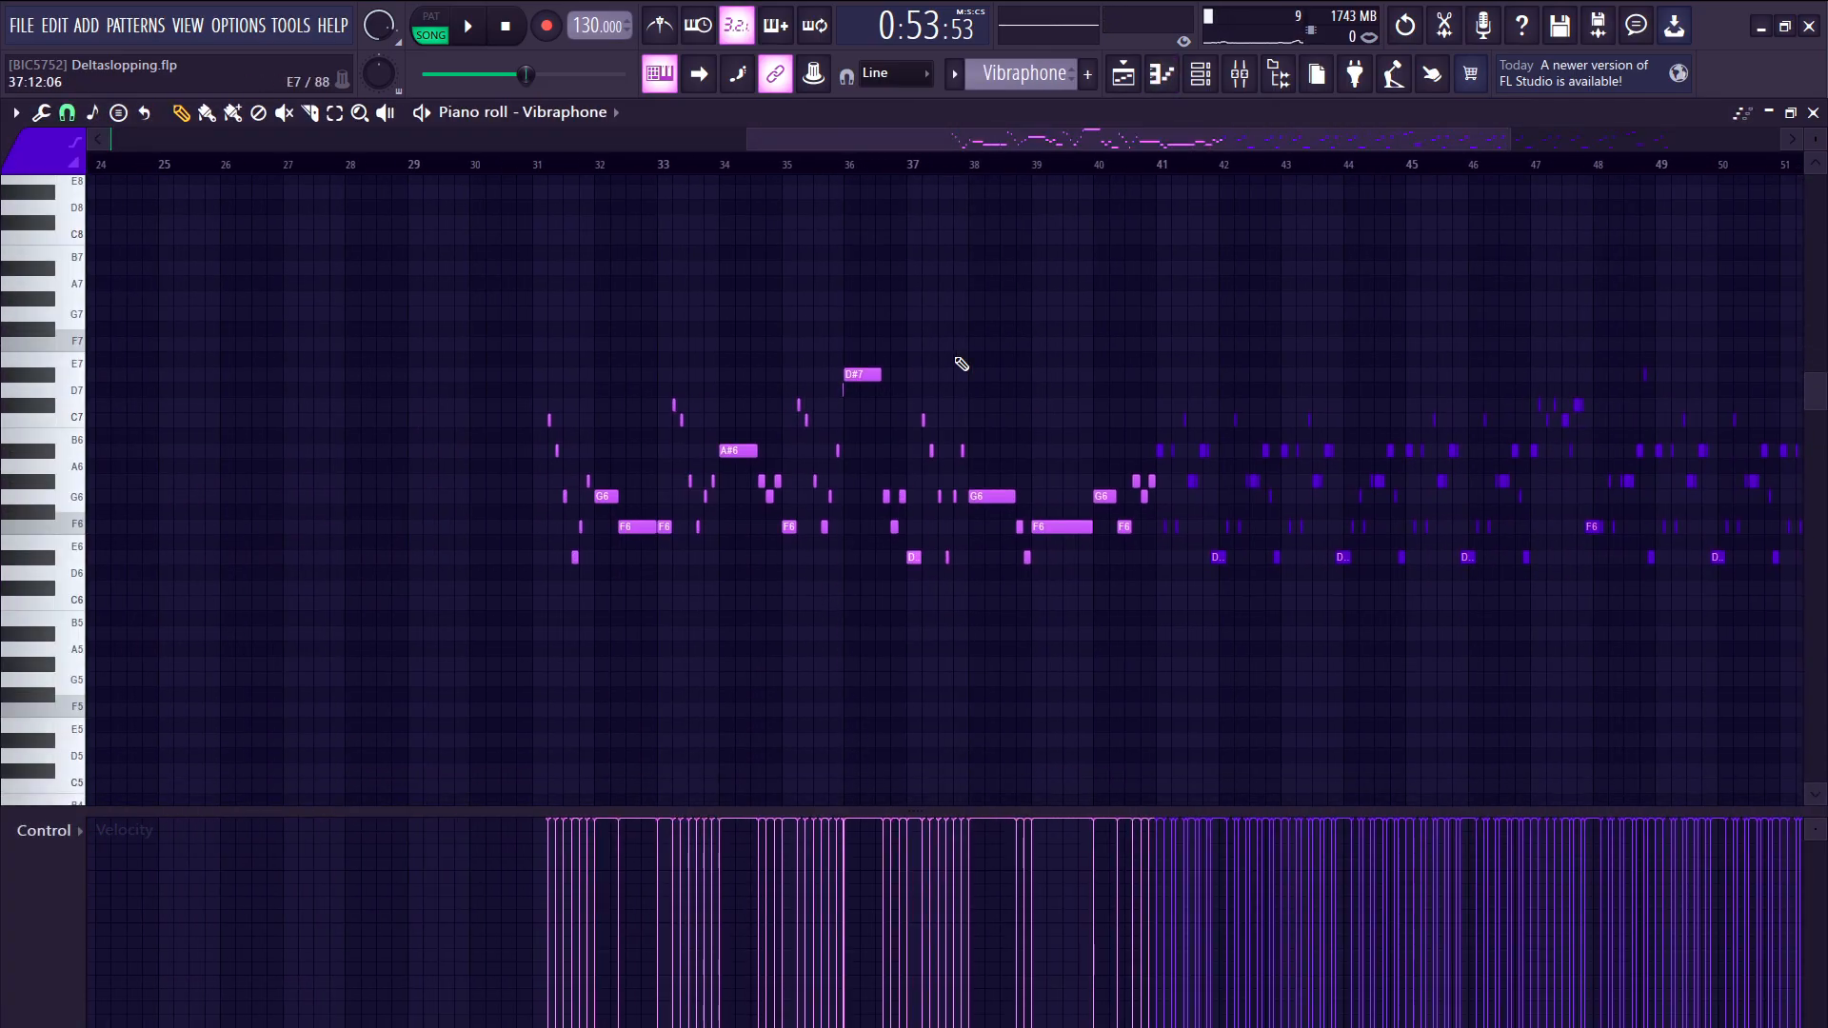
# - Set the song position to the start of bar 33 and open the Synth Lead clip's arpeggio in the piano roll
pyautogui.click(1123, 75)
pyautogui.scroll(1, 914, 505)
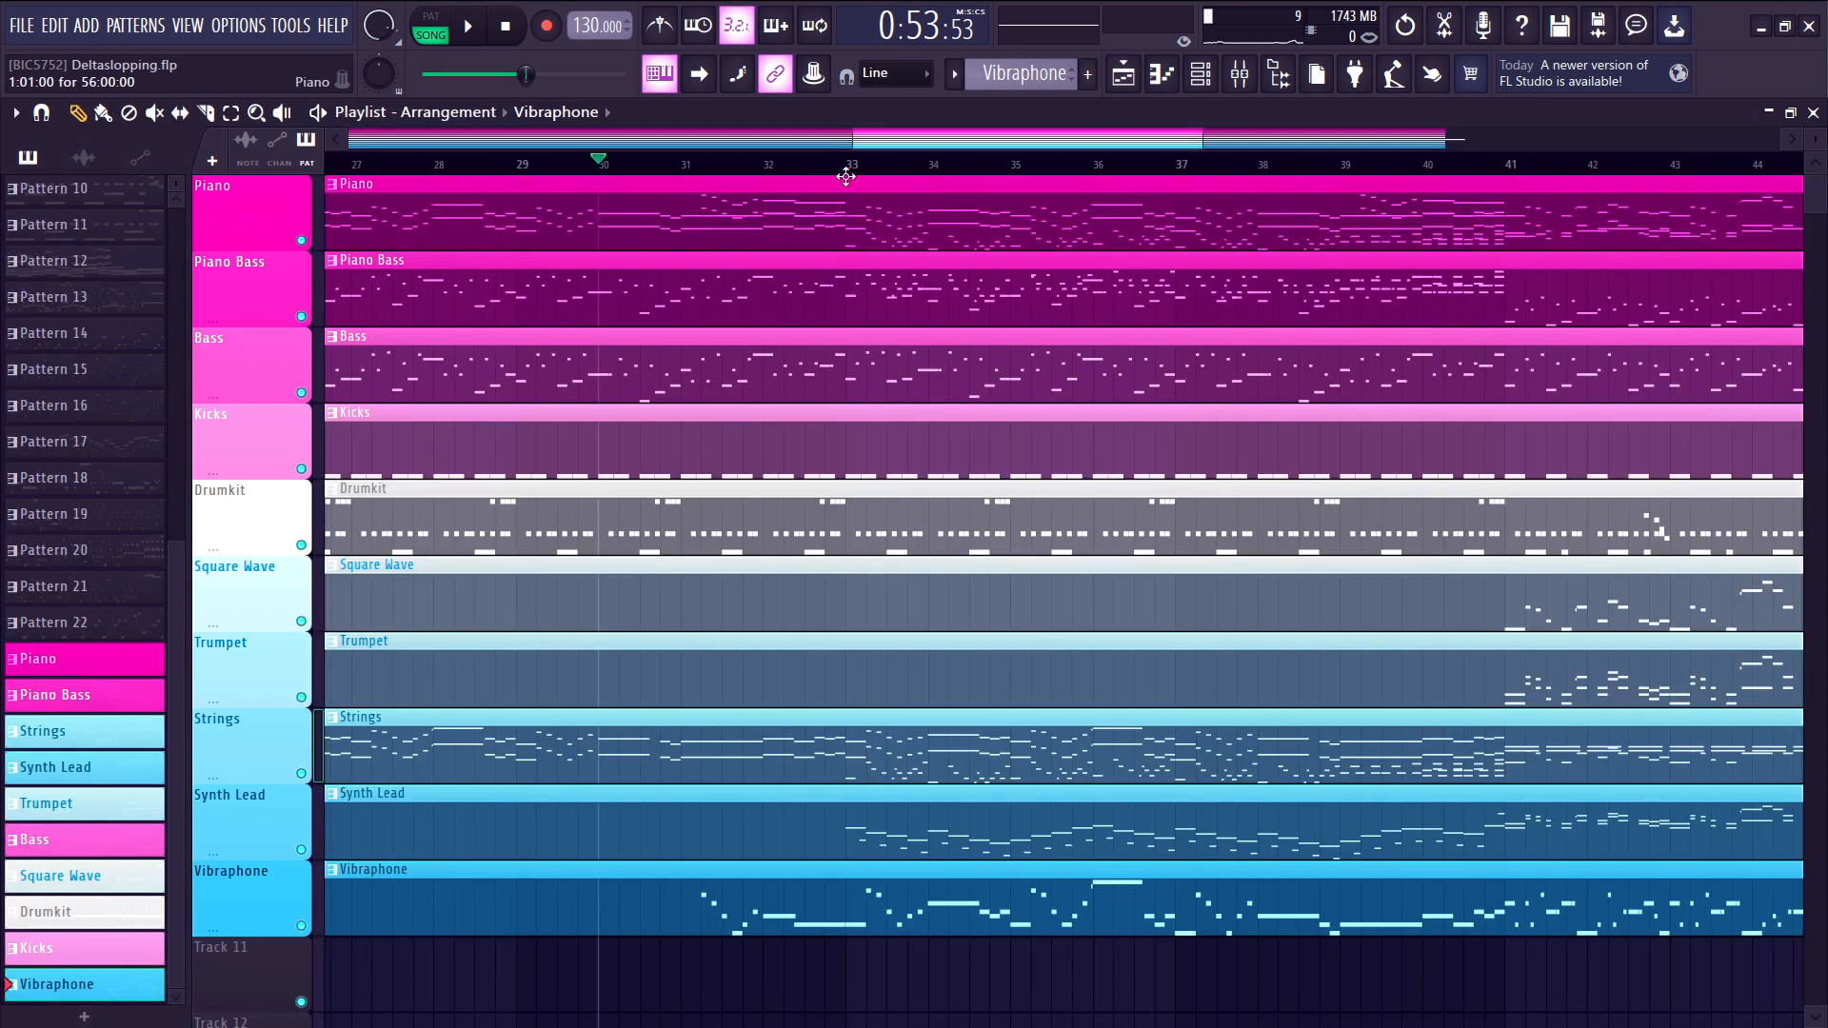
pyautogui.click(845, 176)
pyautogui.scroll(-2, 912, 688)
pyautogui.doubleClick(851, 832)
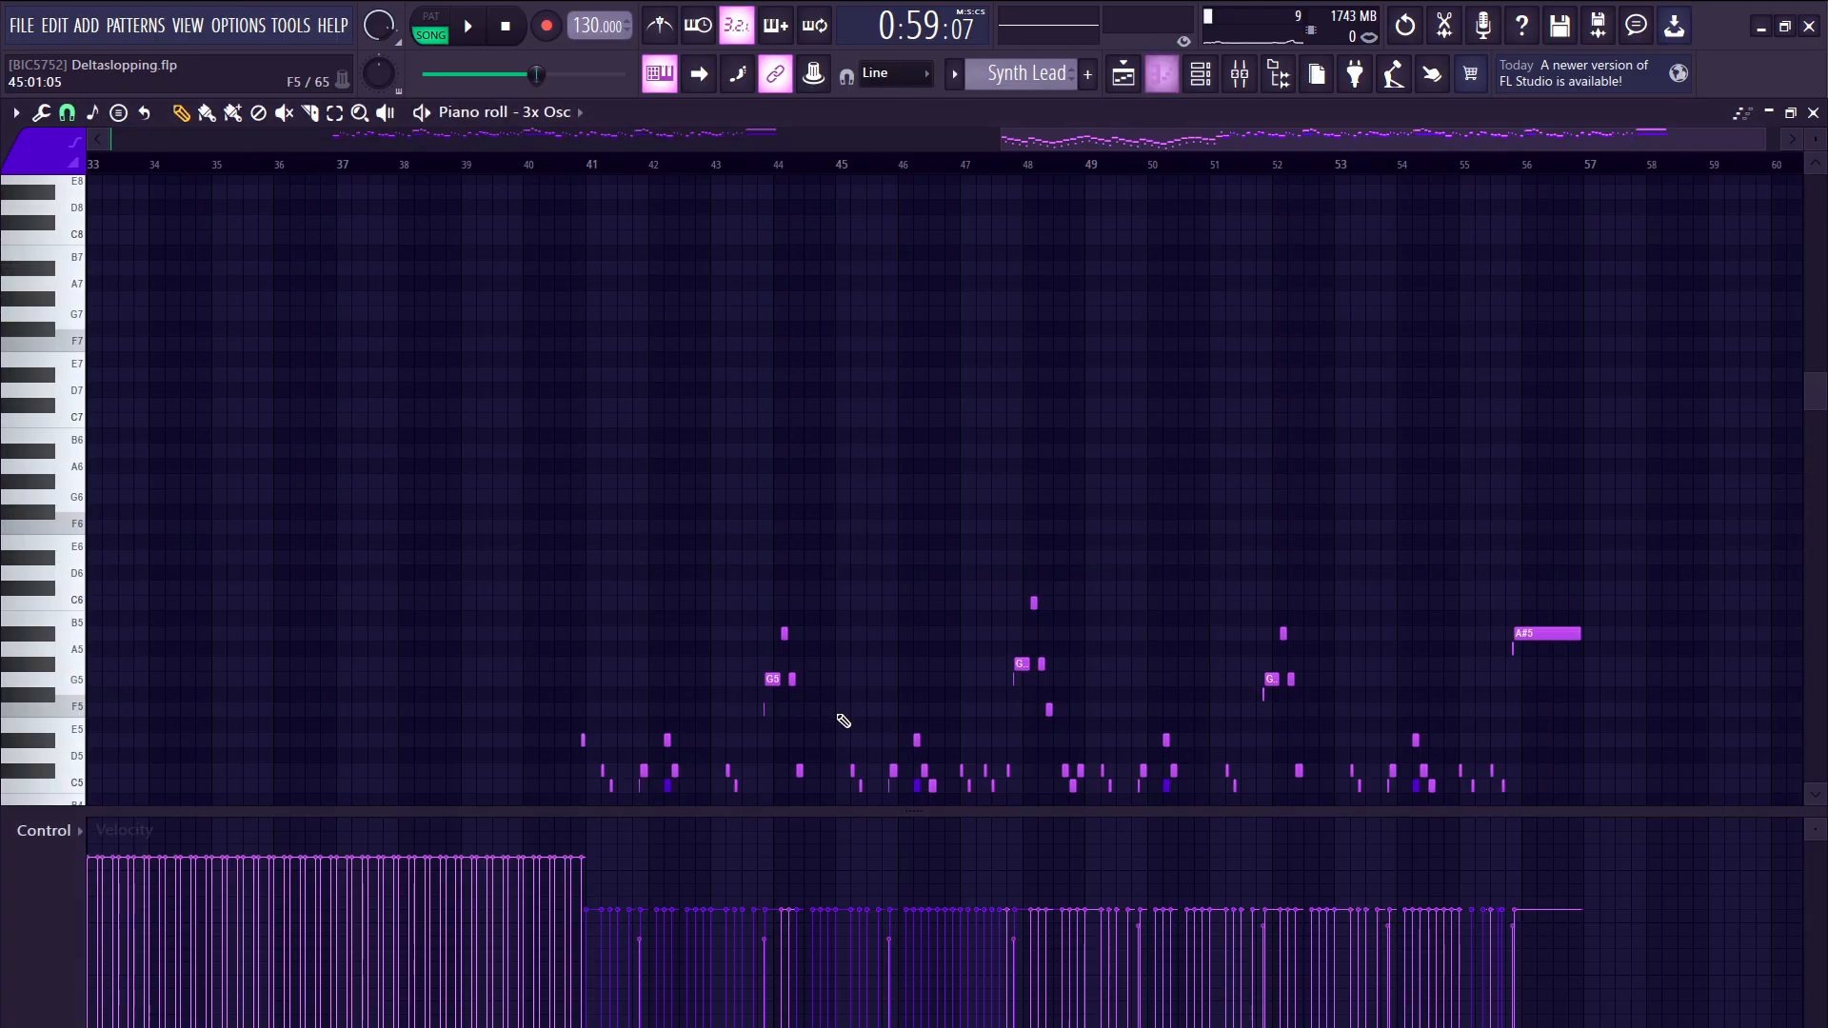
pyautogui.scroll(-2, 836, 714)
pyautogui.scroll(-5, 523, 498)
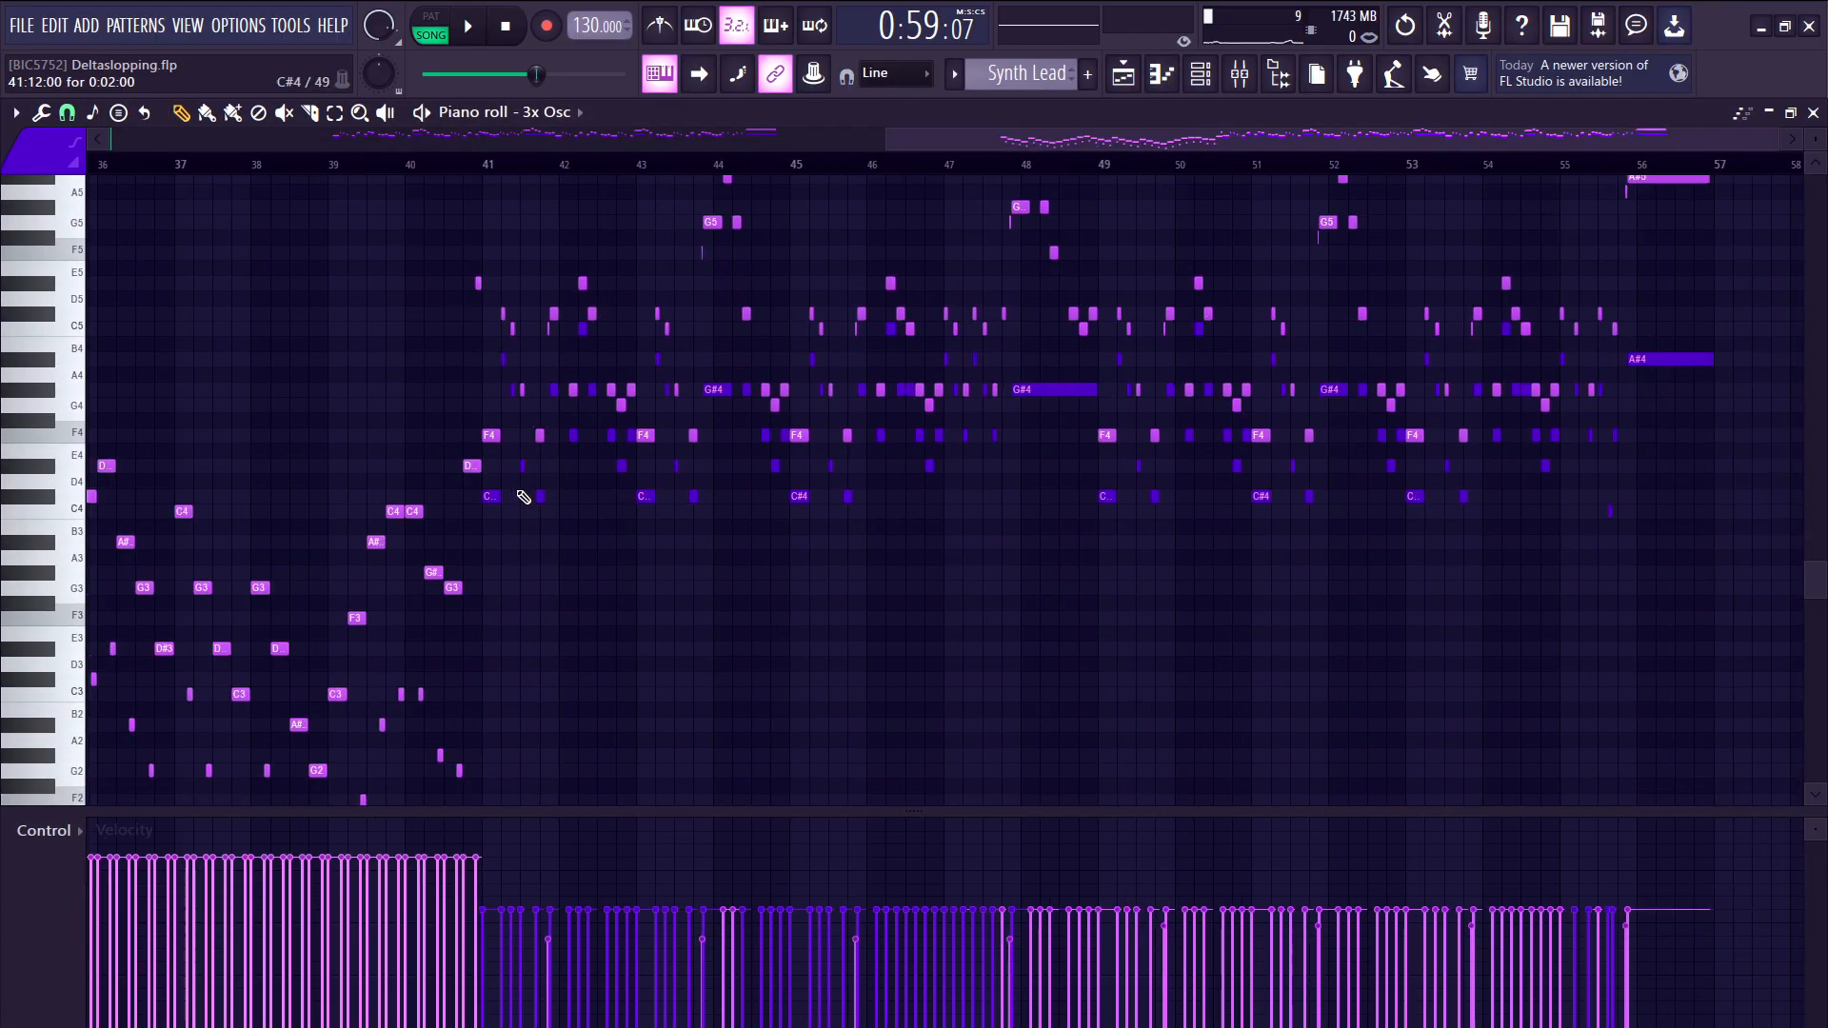
pyautogui.hscroll(-3, 523, 503)
pyautogui.scroll(-3, 522, 506)
pyautogui.scroll(5, 535, 456)
# - Play the Synth Lead pattern on its own from bar 33 past bar 36 and stop
pyautogui.click(430, 16)
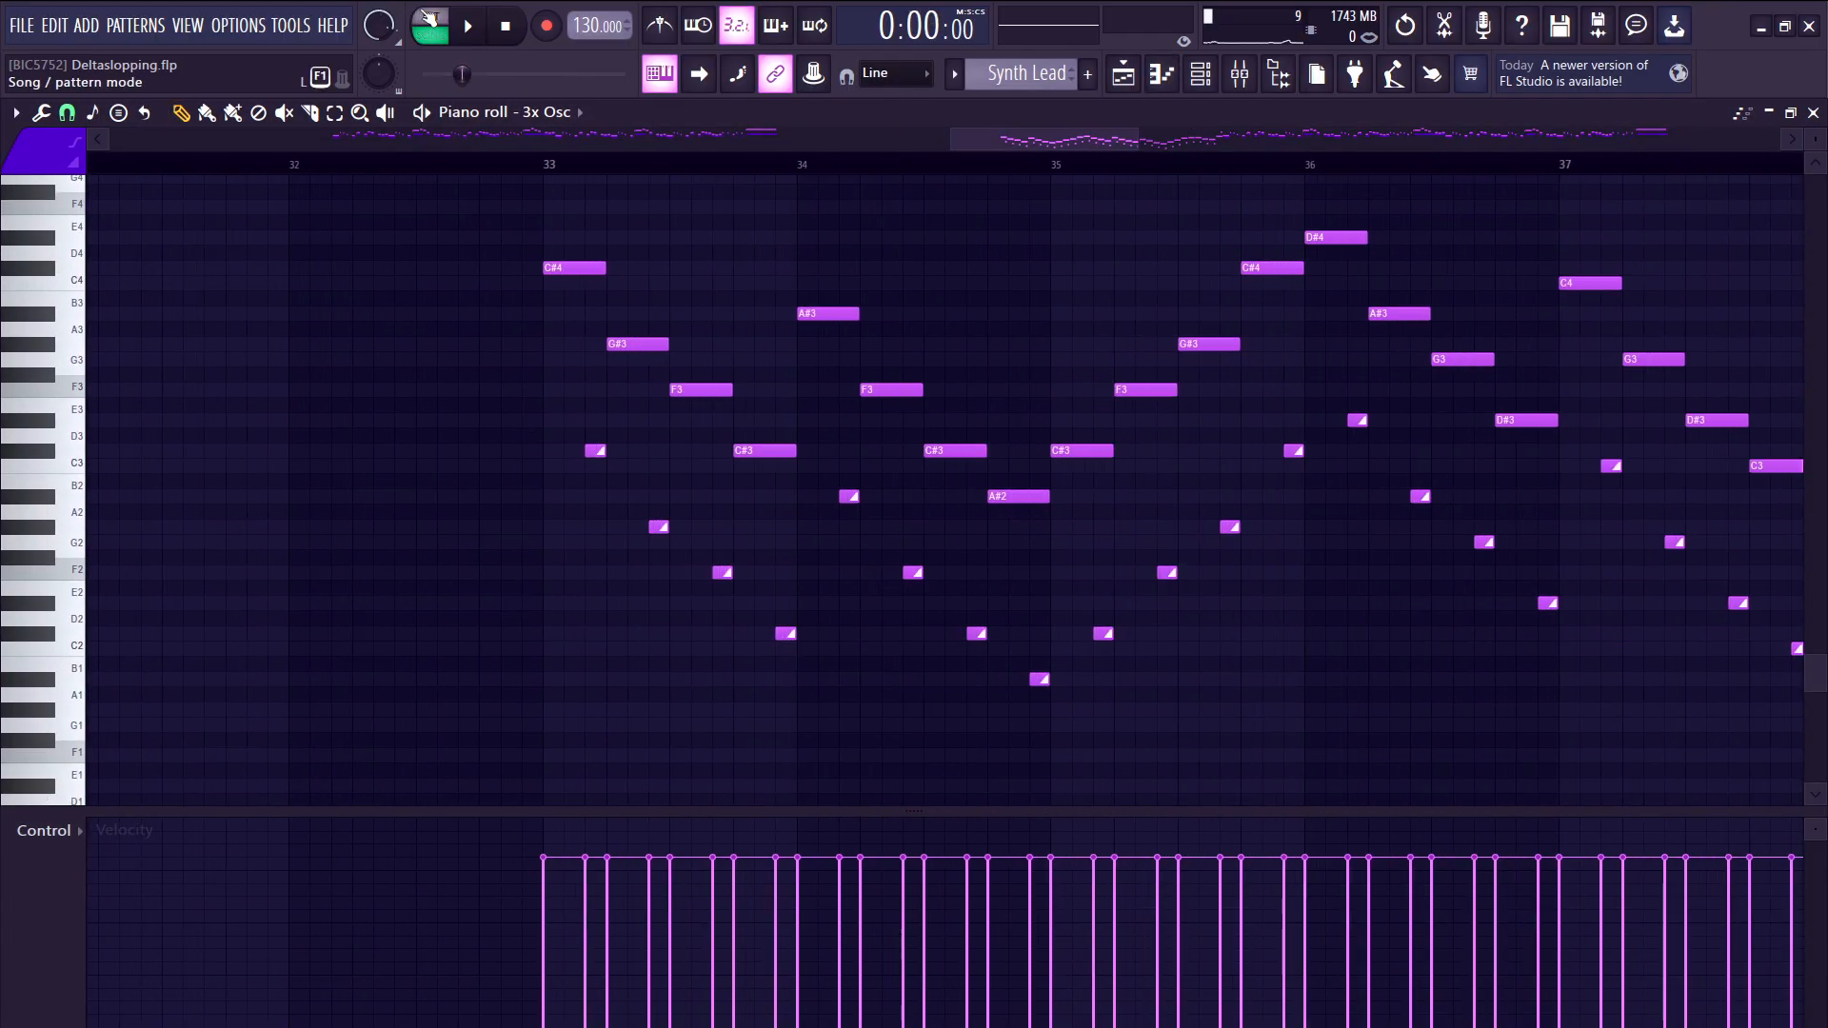
pyautogui.scroll(2, 588, 183)
pyautogui.click(549, 171)
pyautogui.press('space')
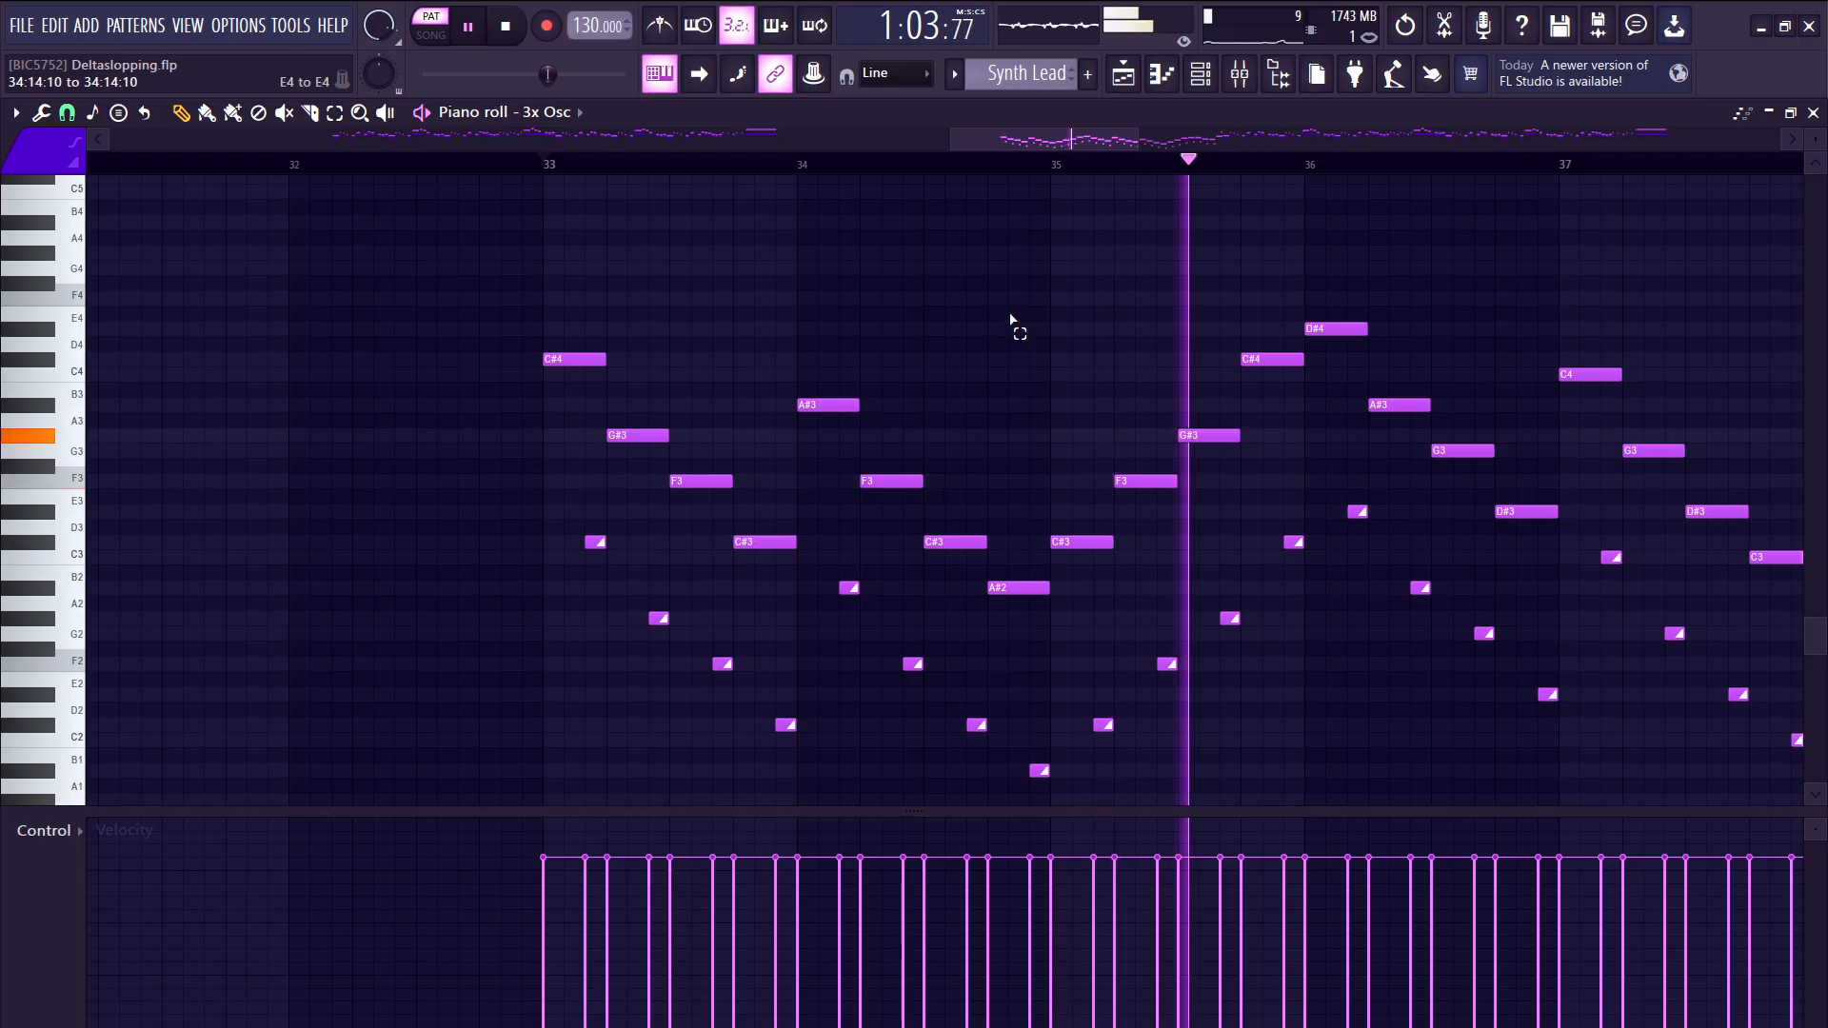
pyautogui.scroll(-3, 1011, 318)
pyautogui.scroll(4, 1209, 562)
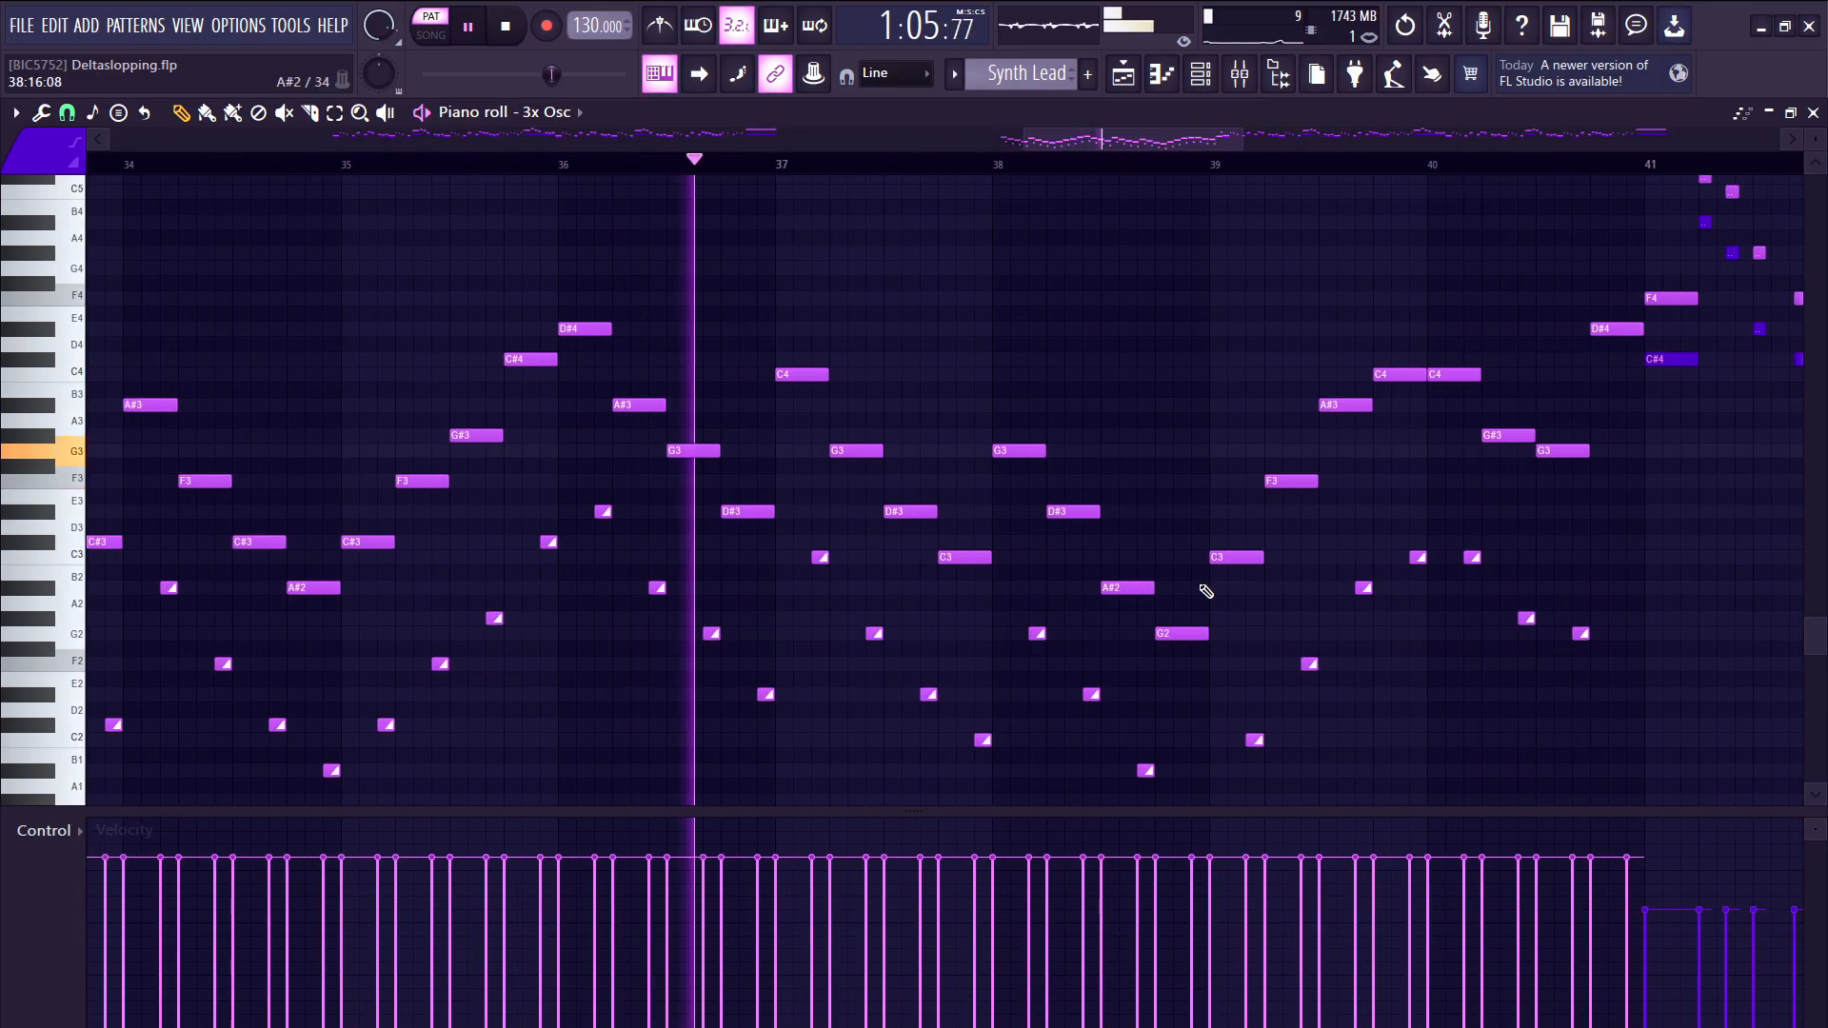
pyautogui.press('space')
# - Check the Synth Lead track in the arrangement and reopen its bar 33 arpeggio in the piano roll
pyautogui.click(1129, 78)
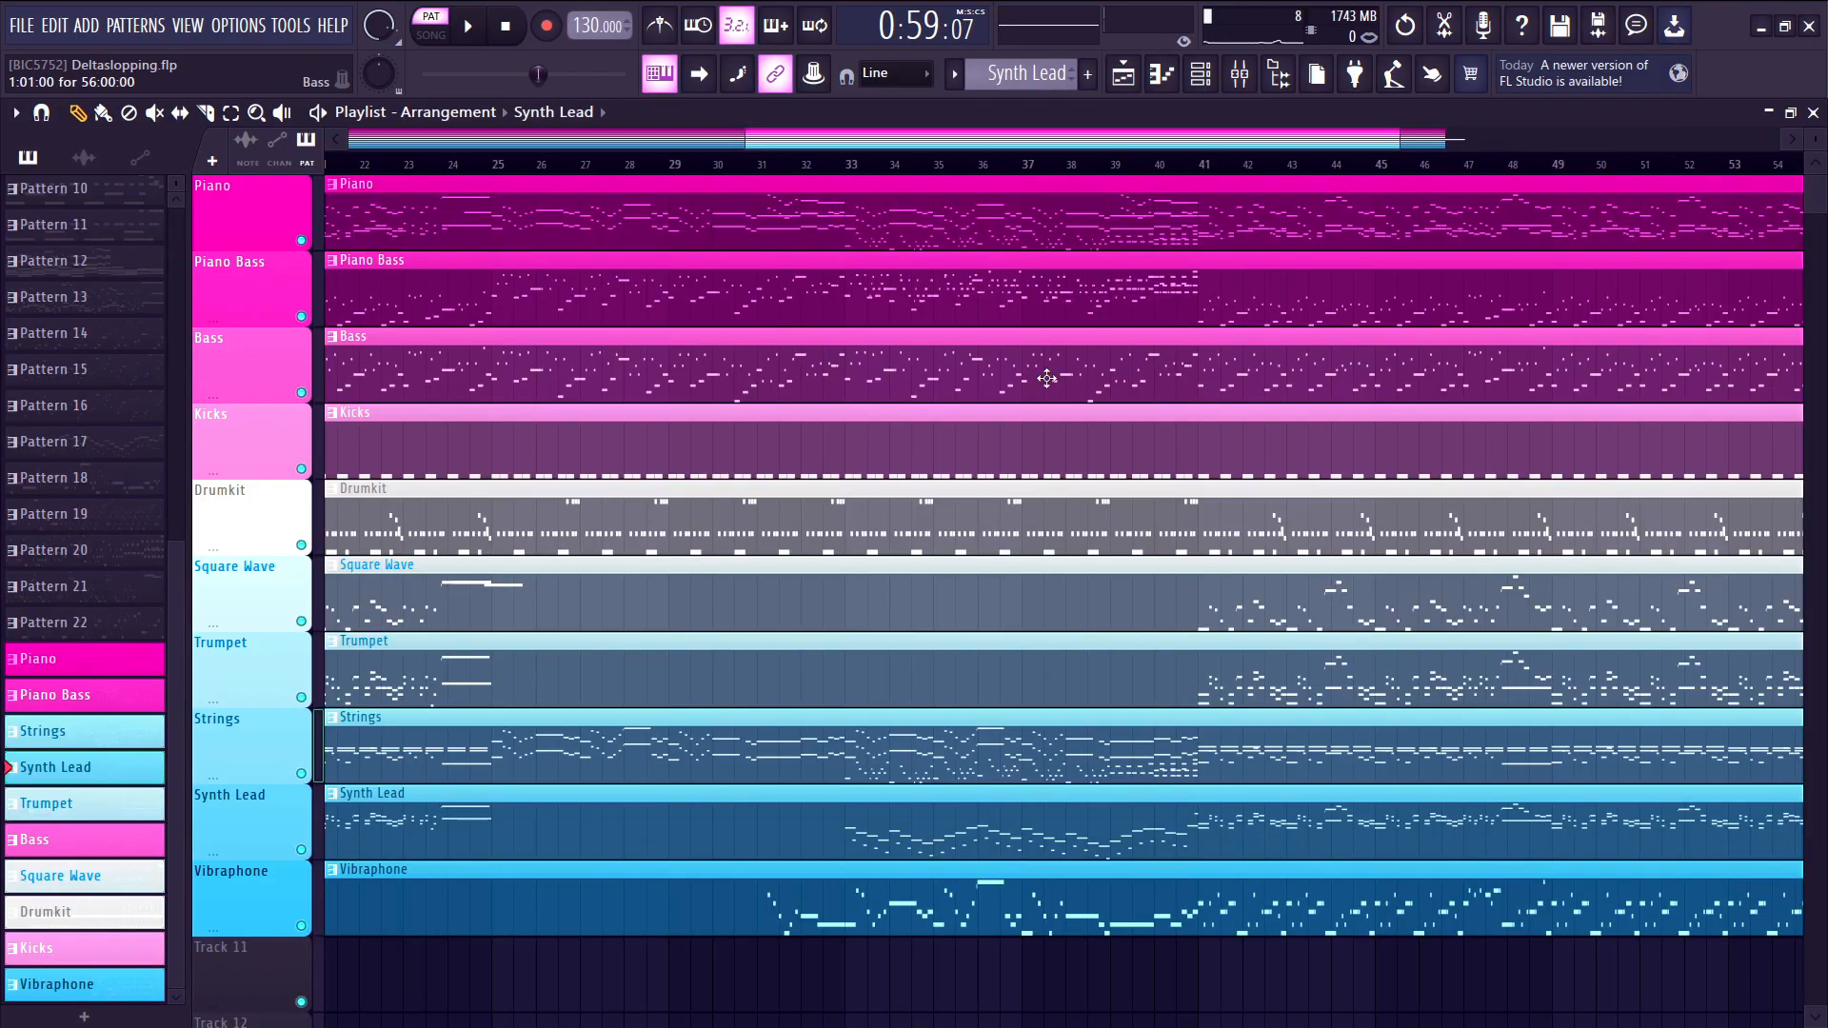
pyautogui.scroll(4, 853, 720)
pyautogui.doubleClick(896, 833)
pyautogui.scroll(-3, 895, 623)
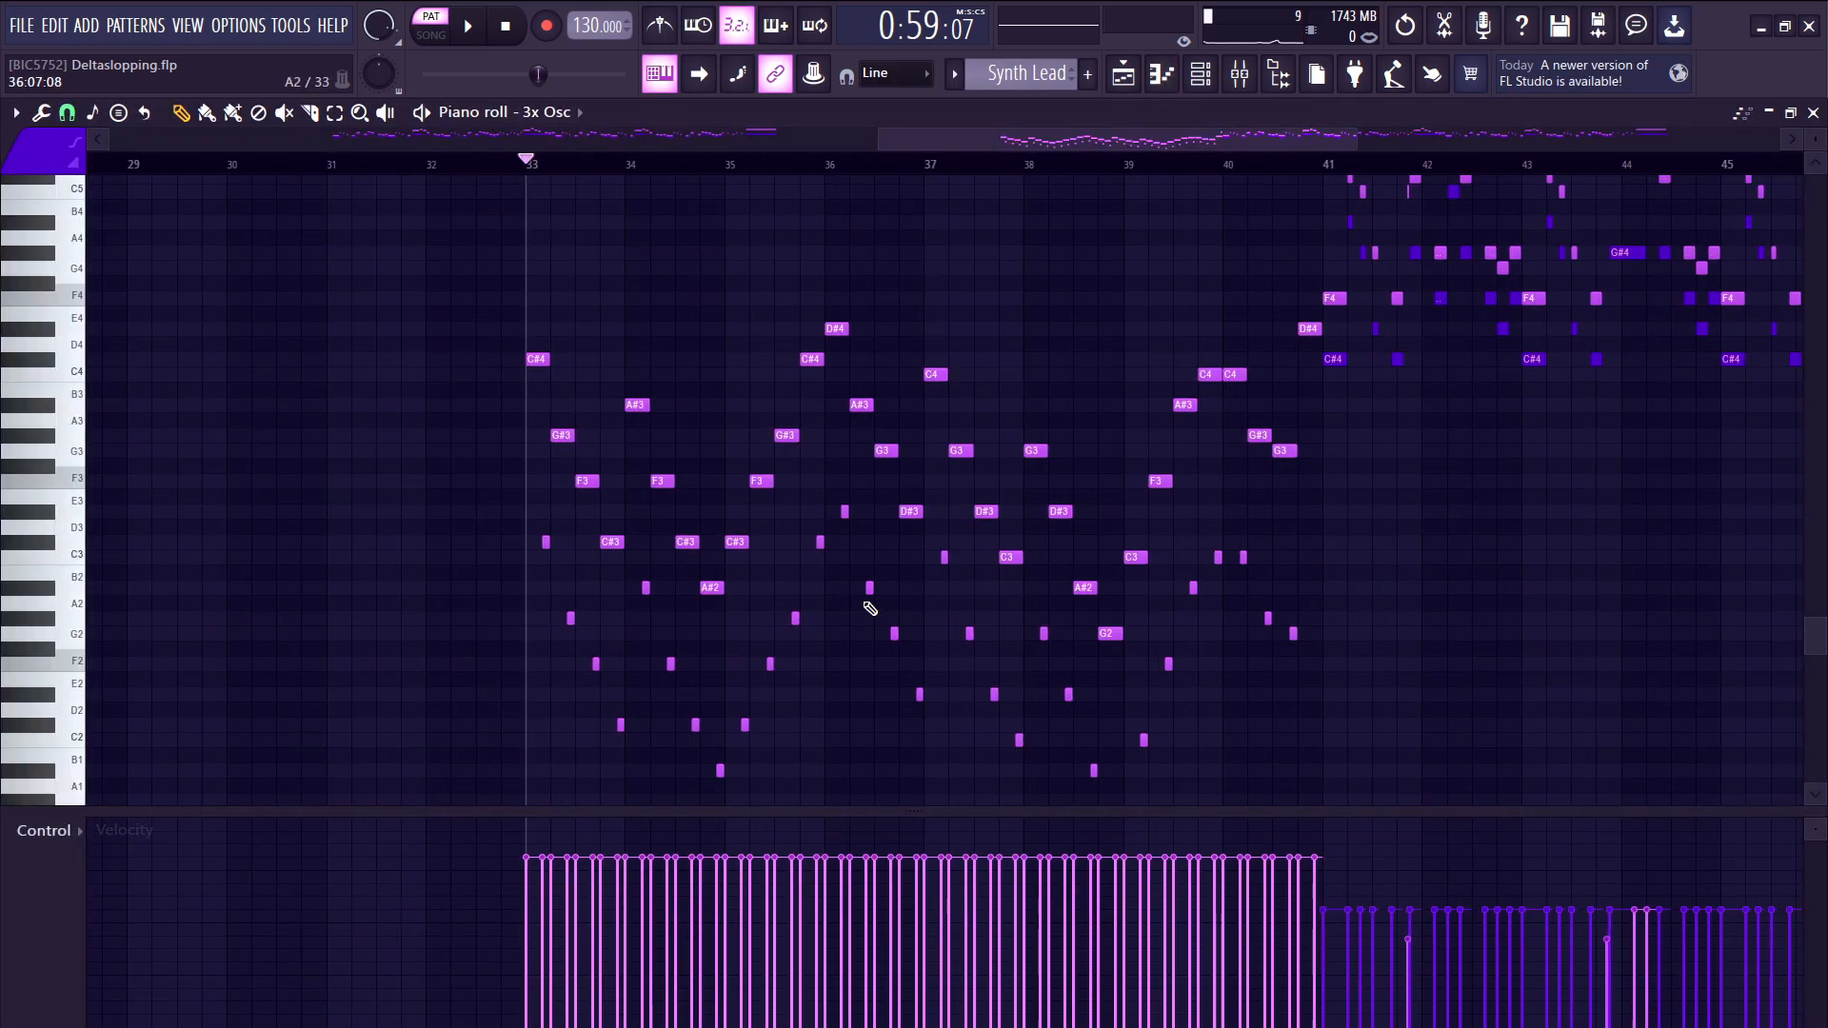
pyautogui.scroll(-1, 866, 608)
pyautogui.scroll(3, 575, 428)
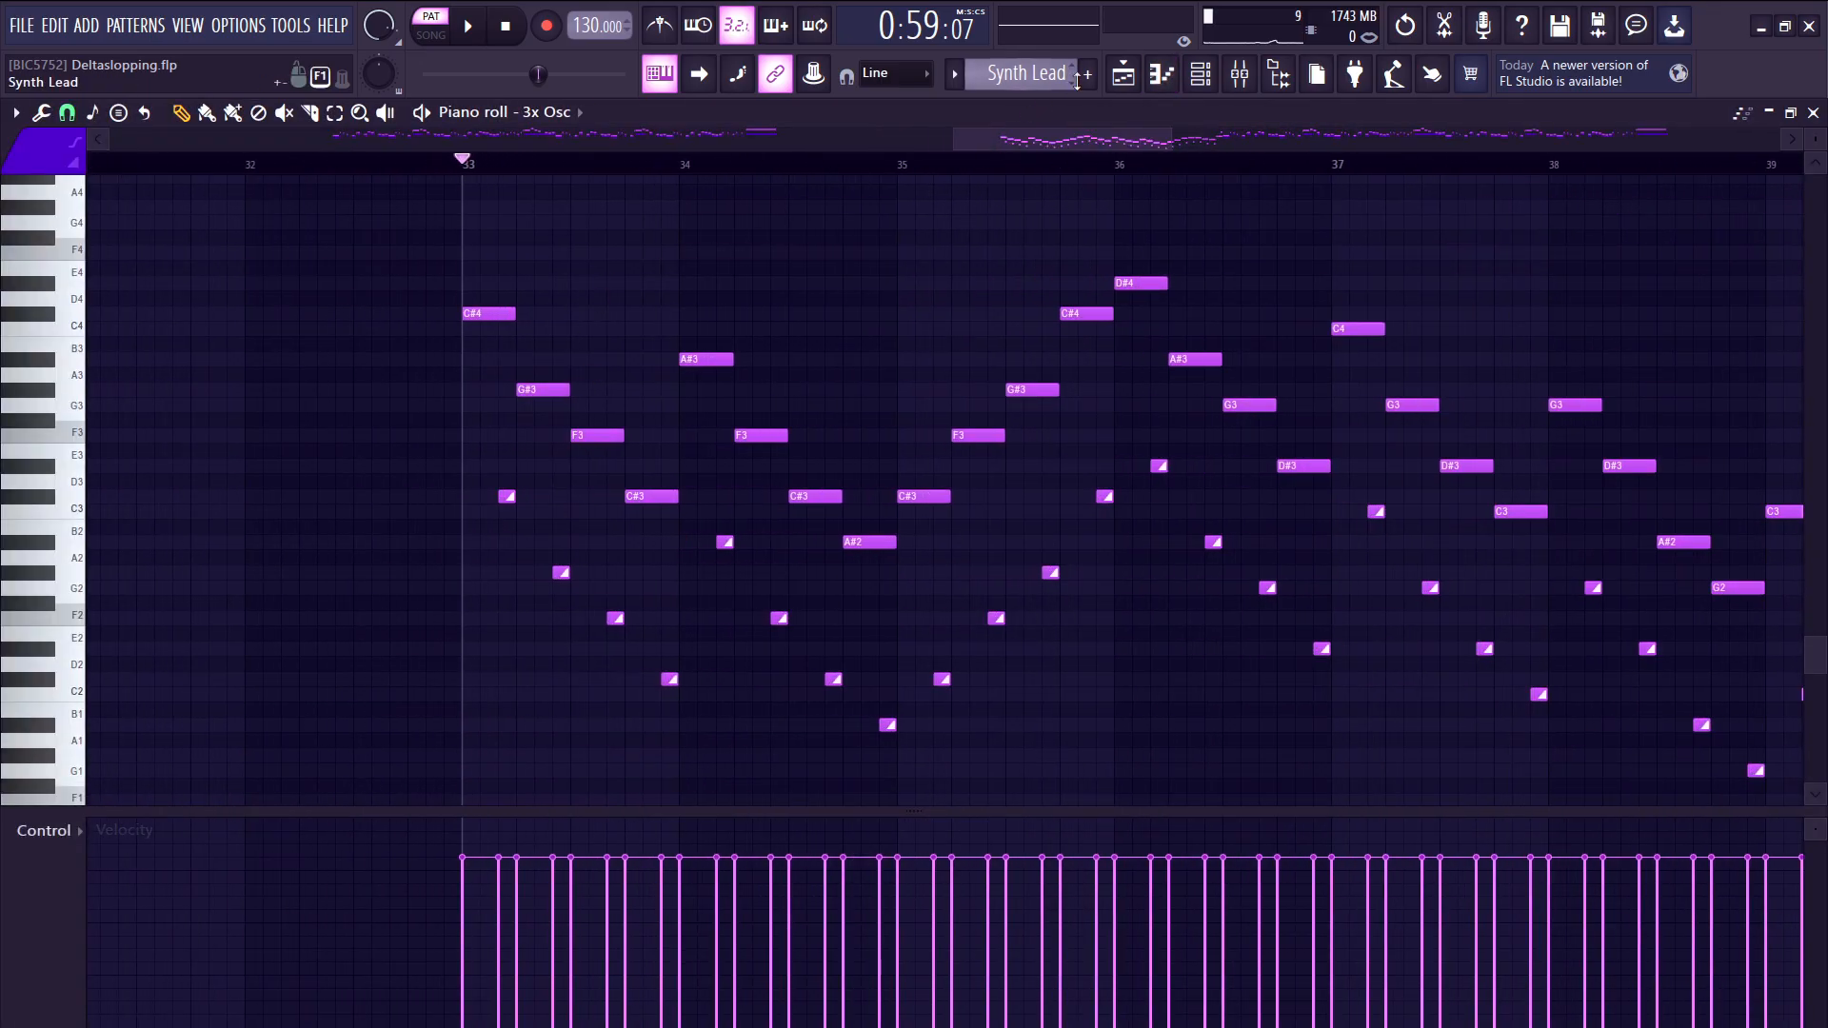
# - Return to the arrangement, set the song position near bar 30 and look over all tracks
pyautogui.click(1123, 74)
pyautogui.scroll(-5, 1119, 263)
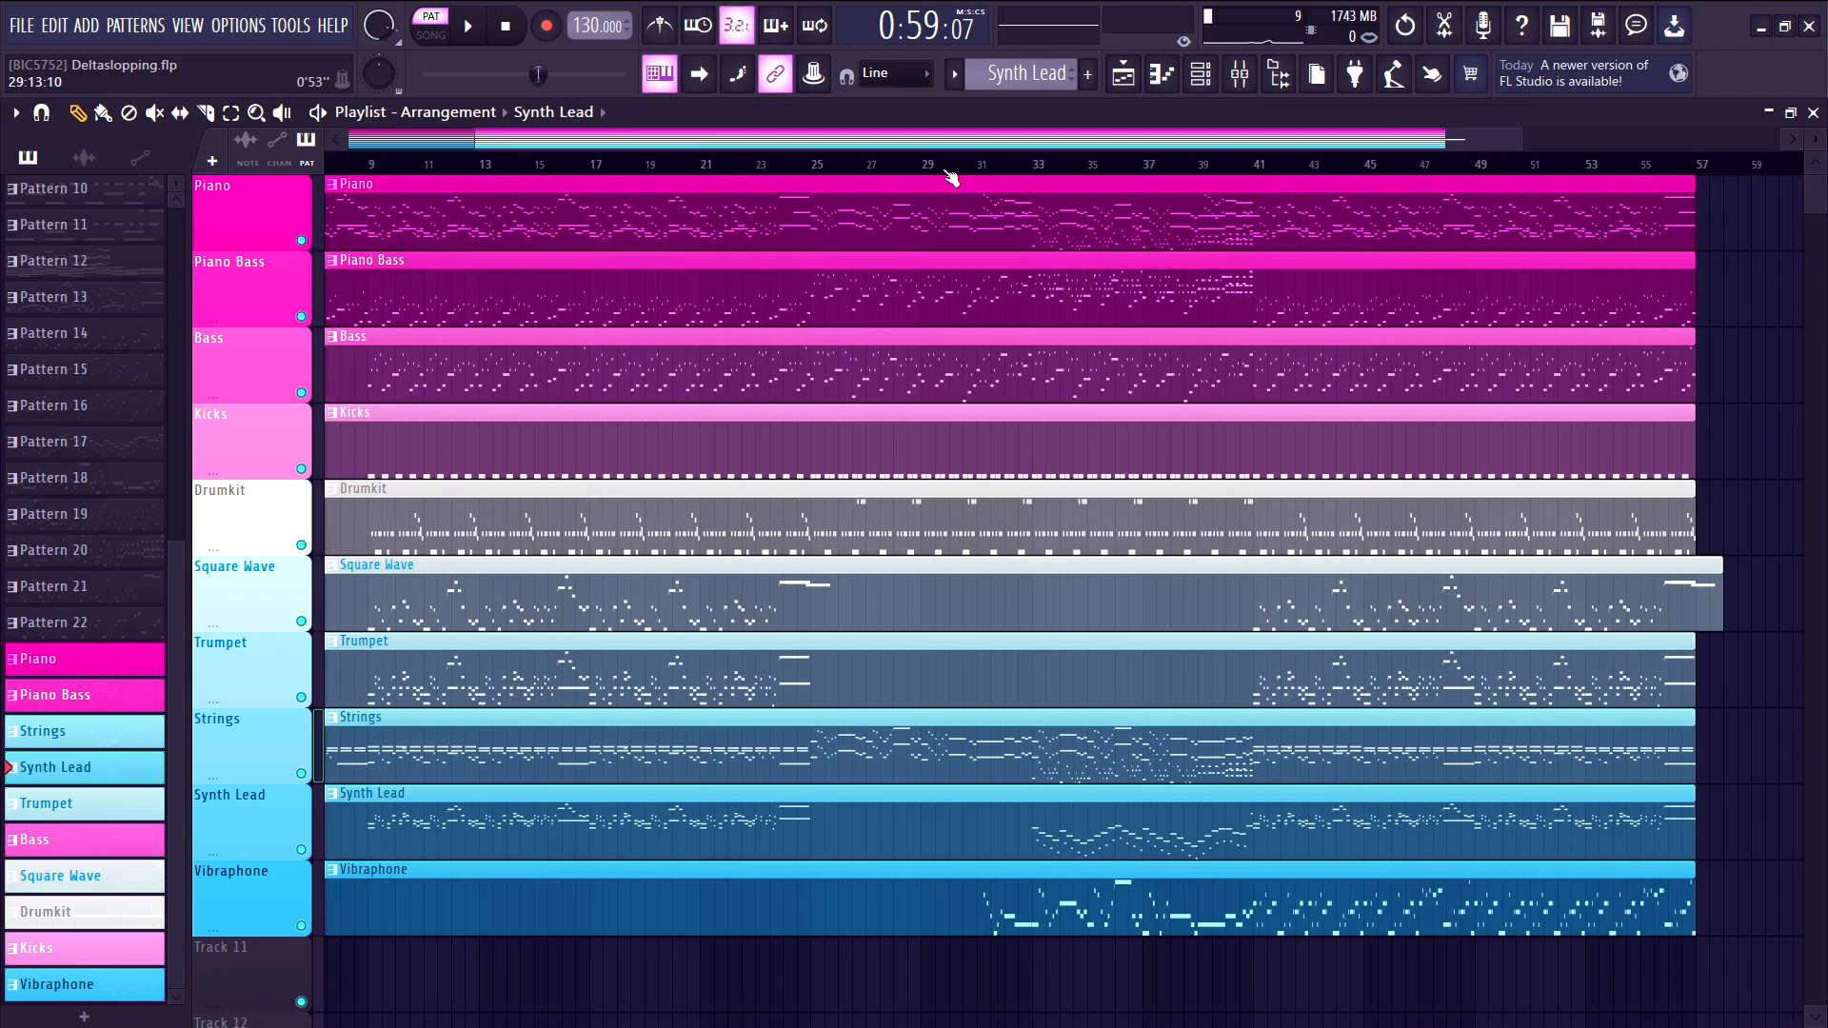
pyautogui.click(949, 174)
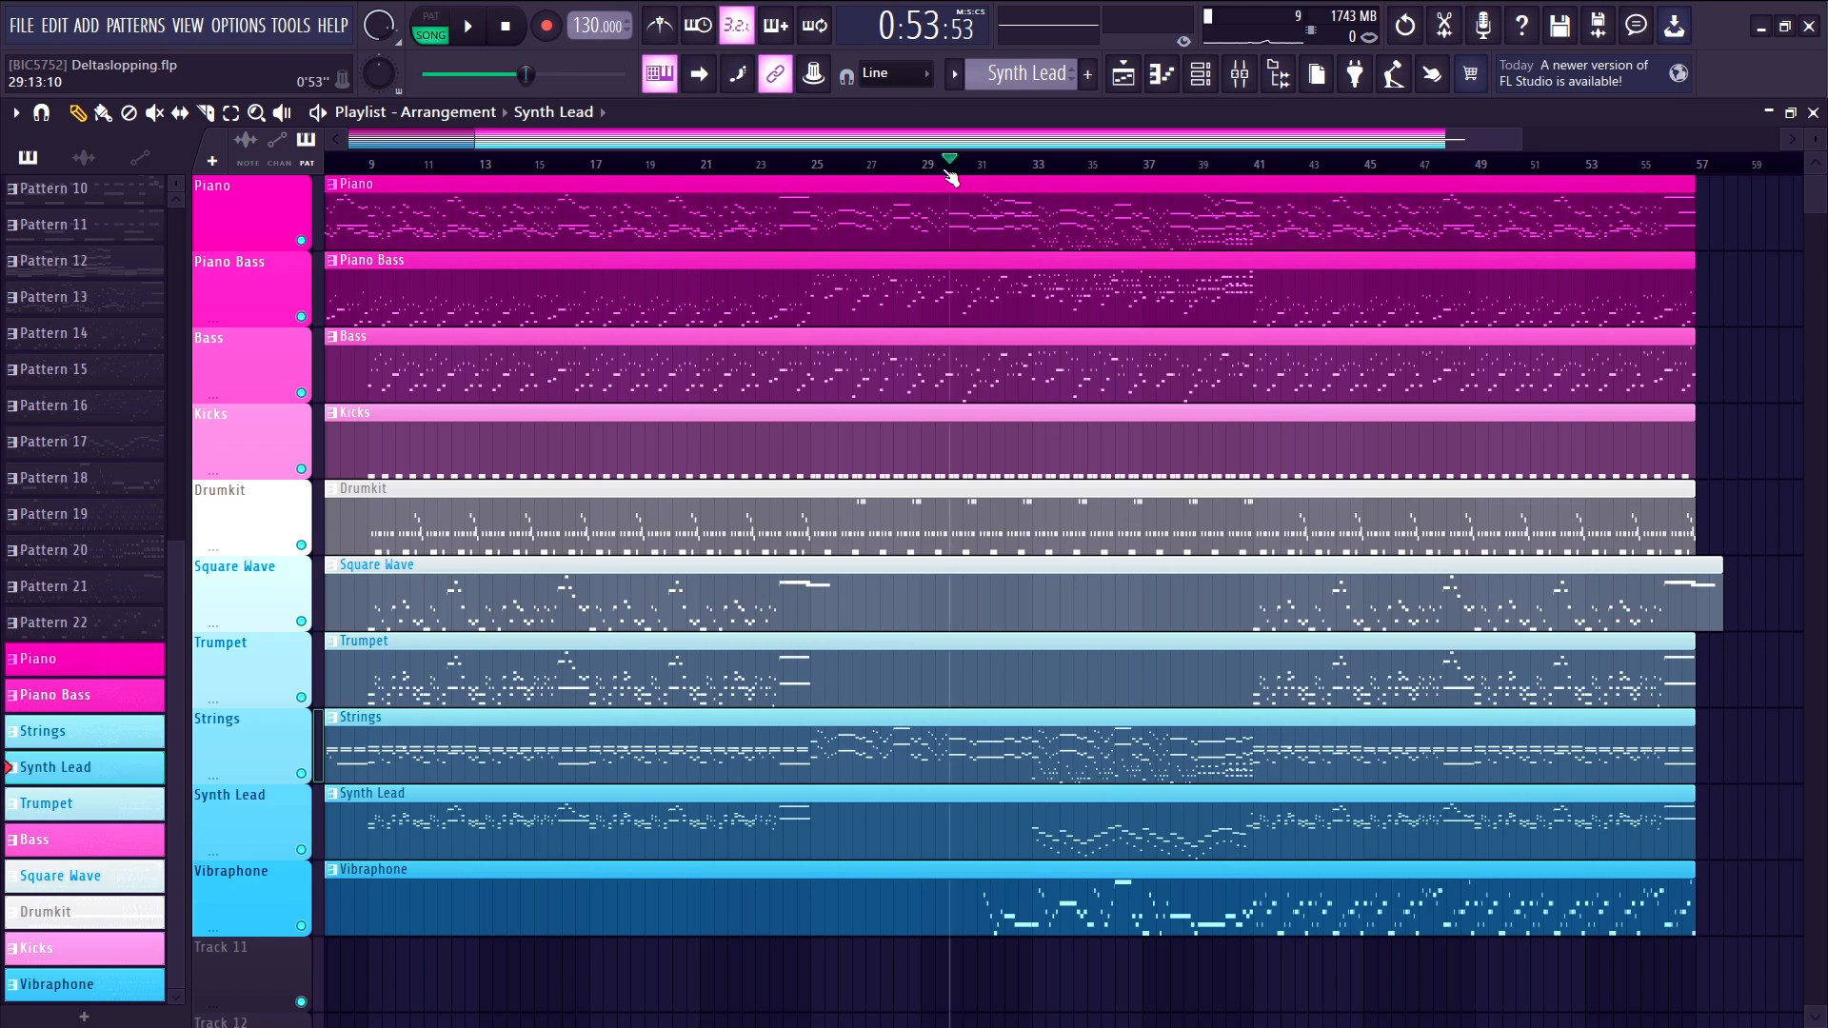
pyautogui.scroll(5, 1028, 176)
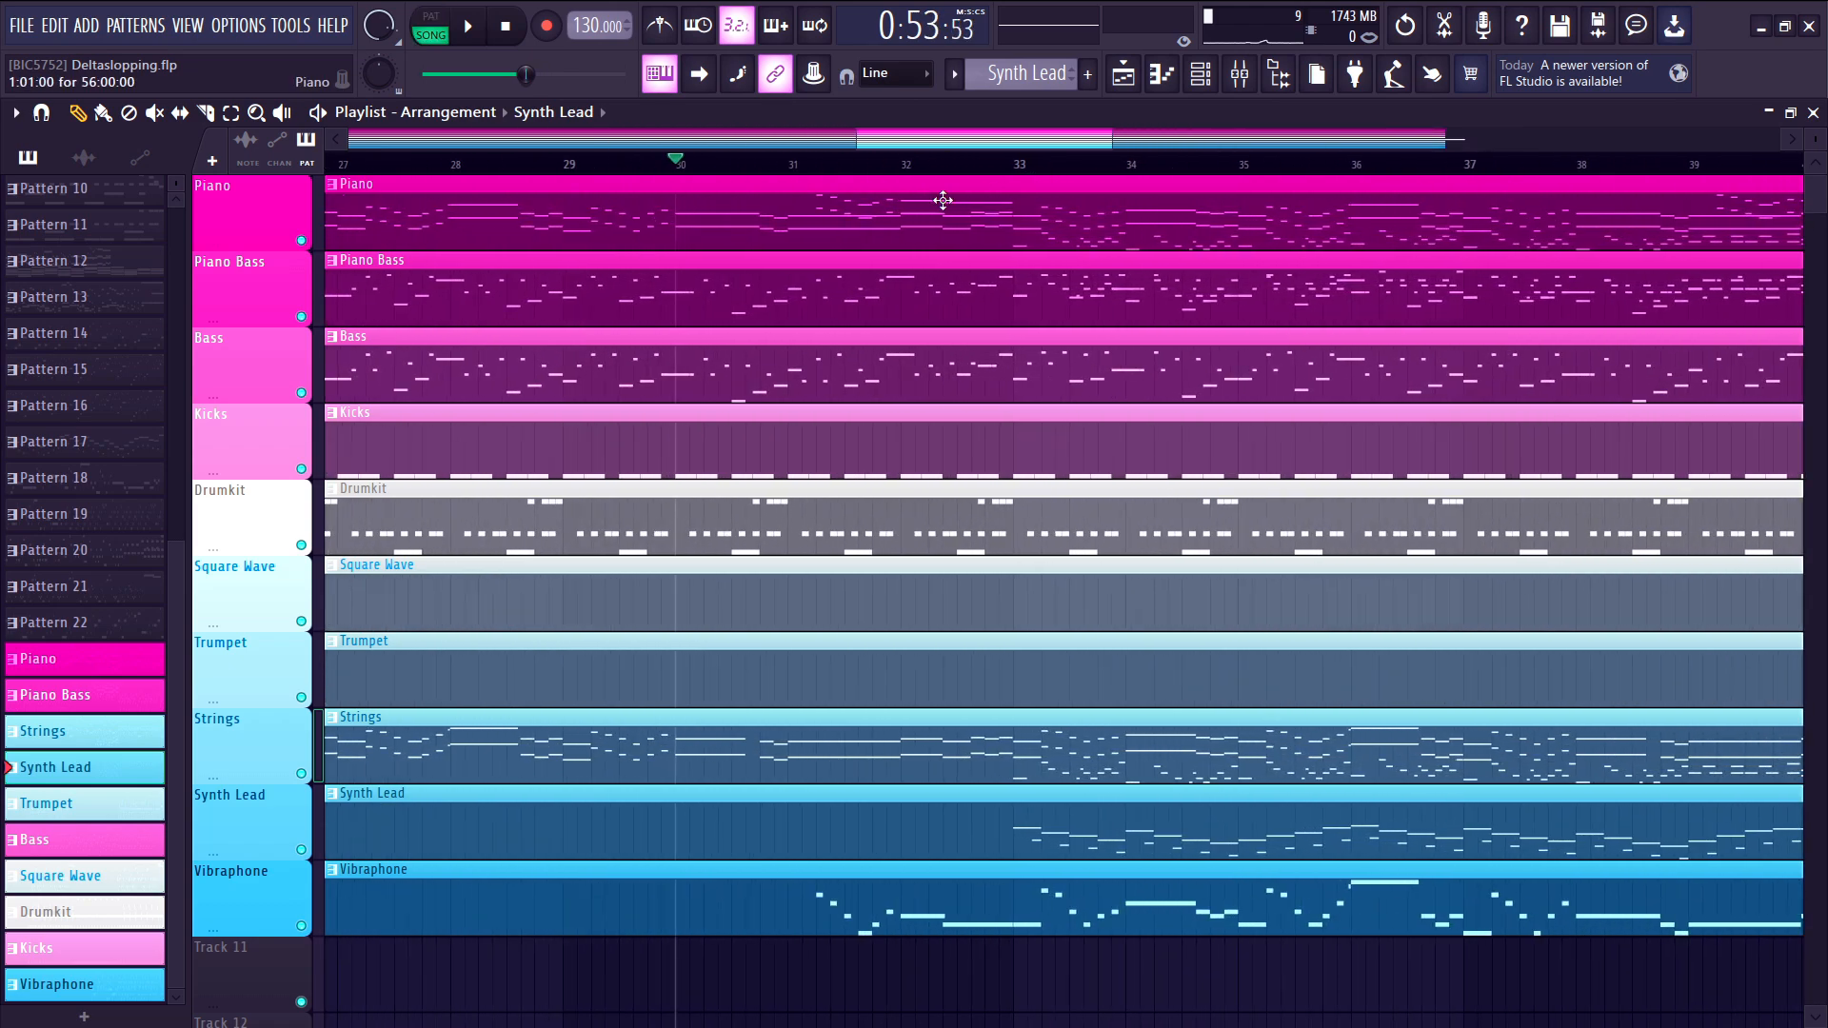
pyautogui.scroll(-3, 845, 184)
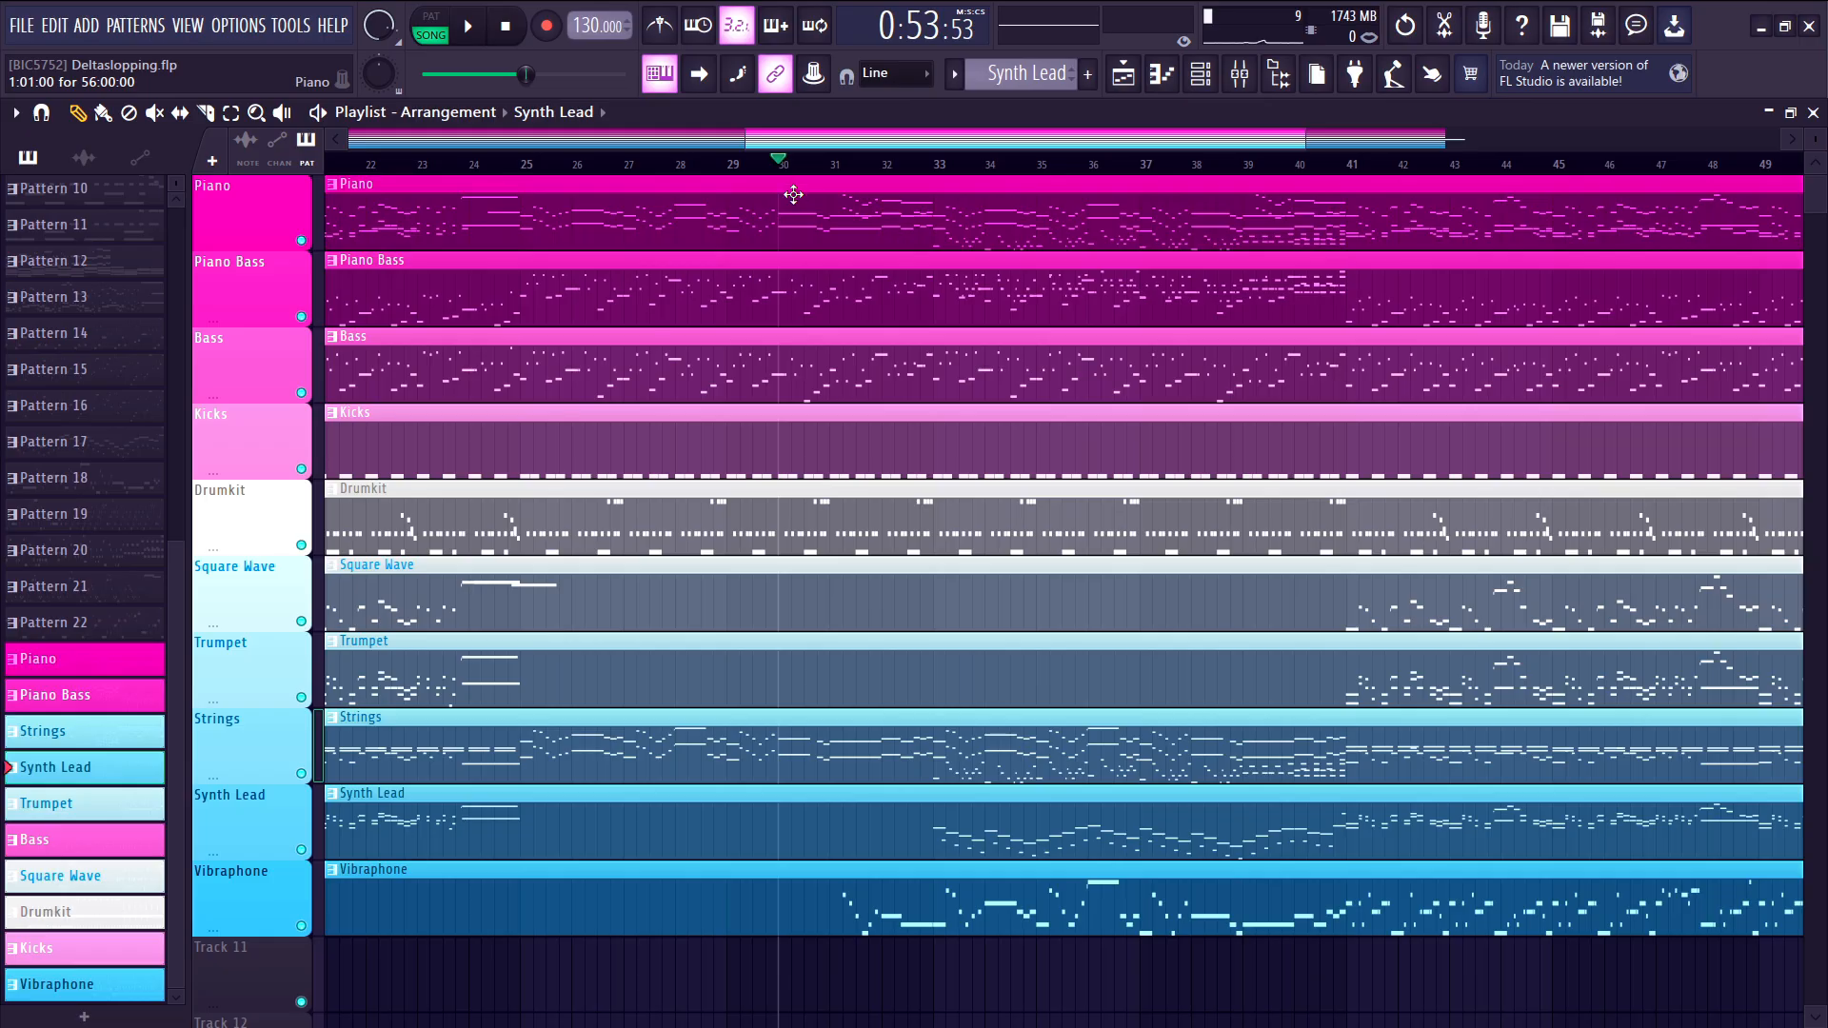
pyautogui.scroll(-4, 793, 194)
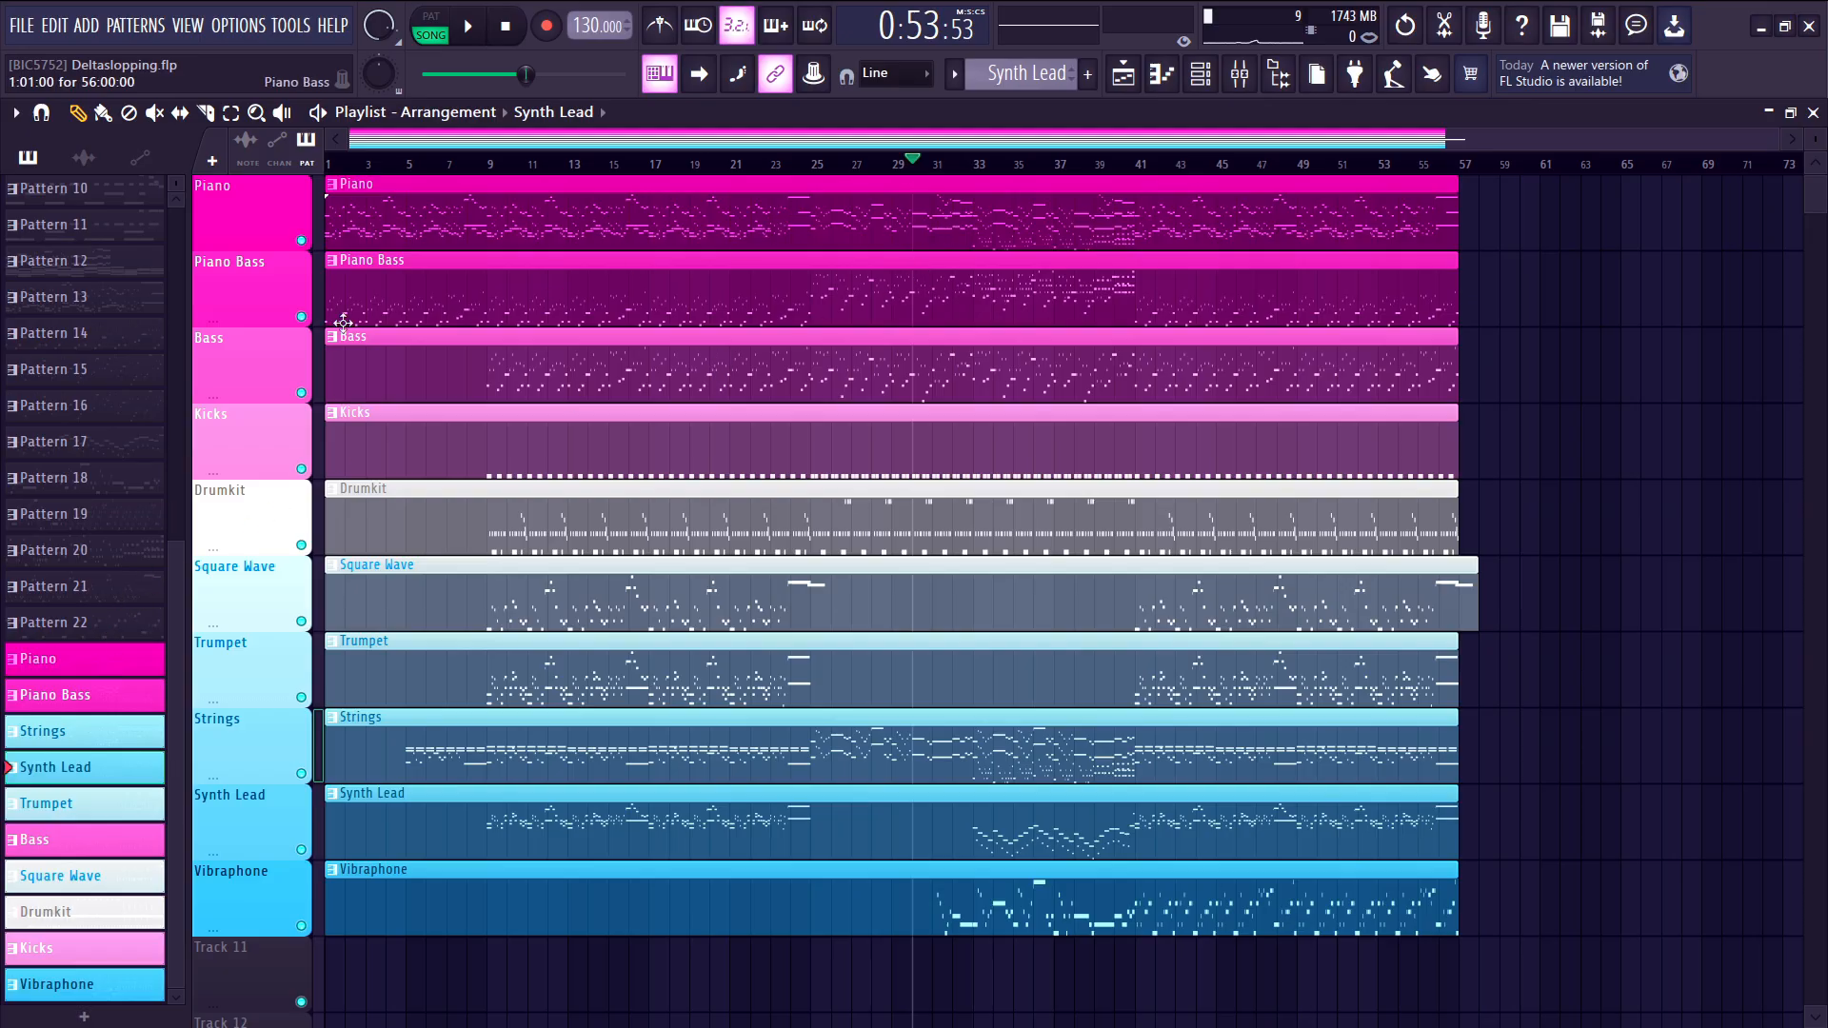
# - Find Pattern 12 in the pattern list and open its chords in the piano roll
pyautogui.scroll(4, 14, 538)
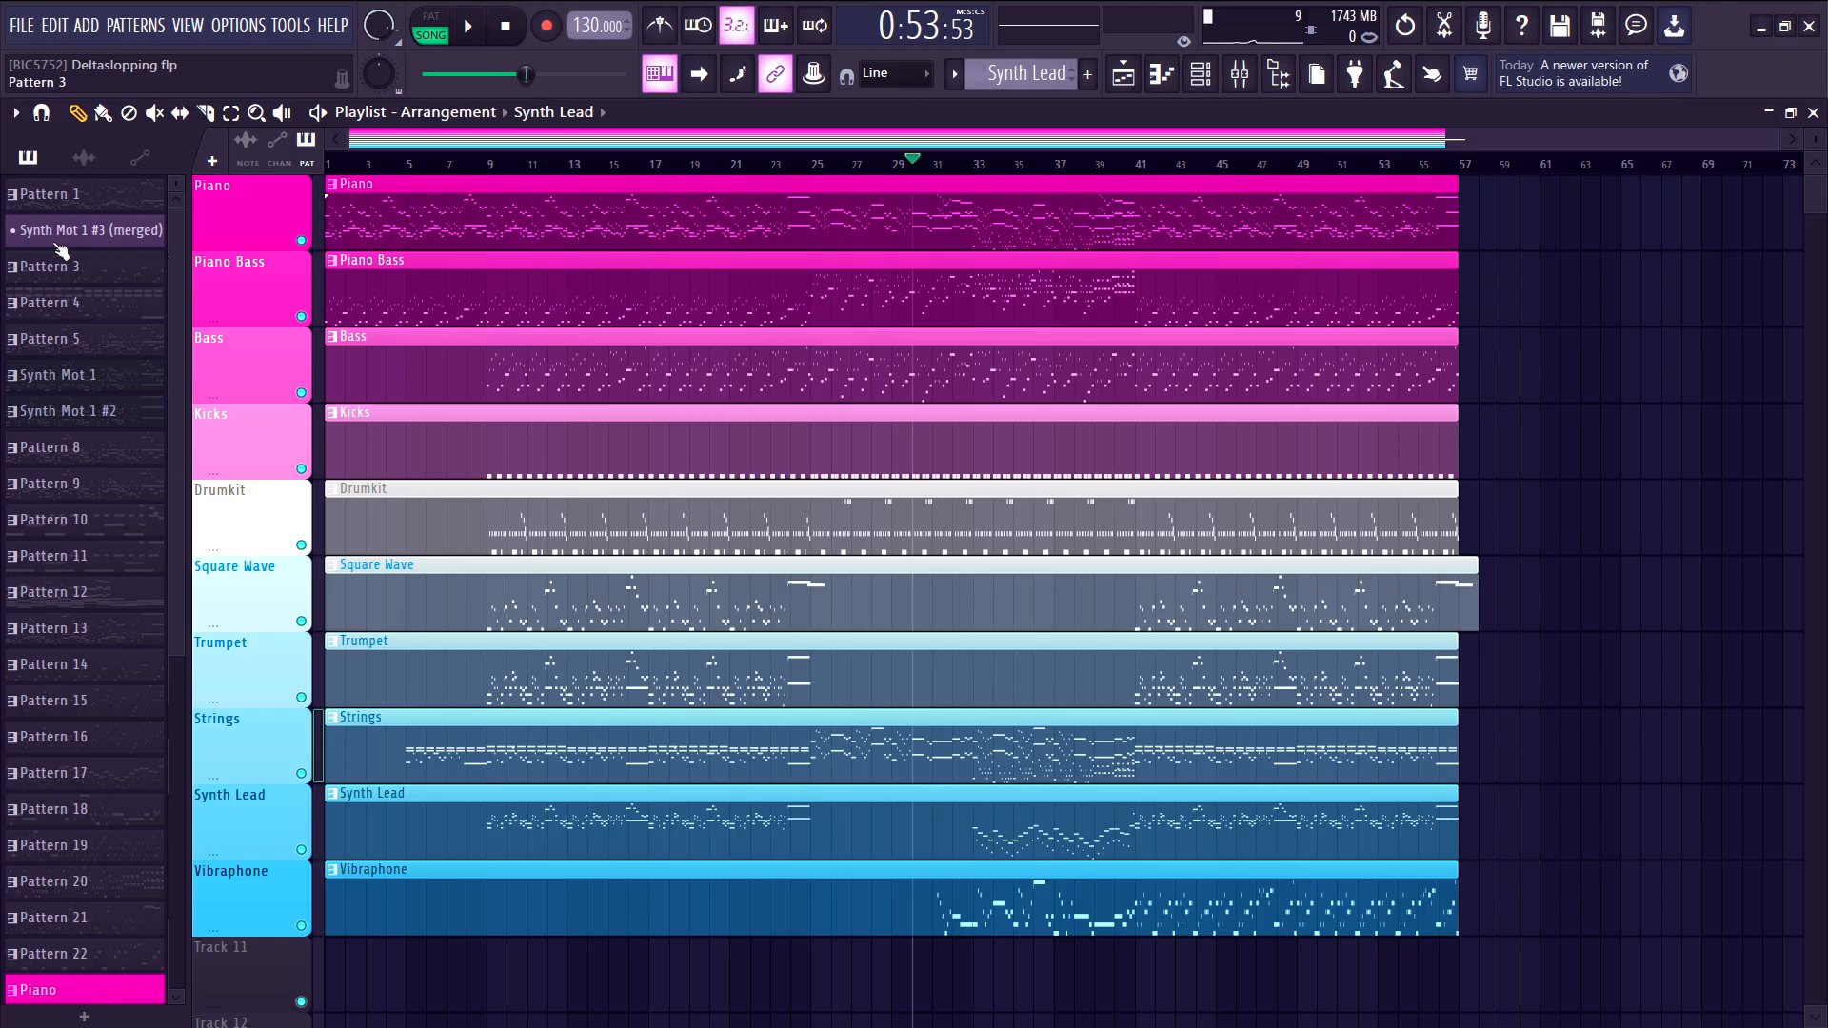
pyautogui.scroll(-5, 62, 400)
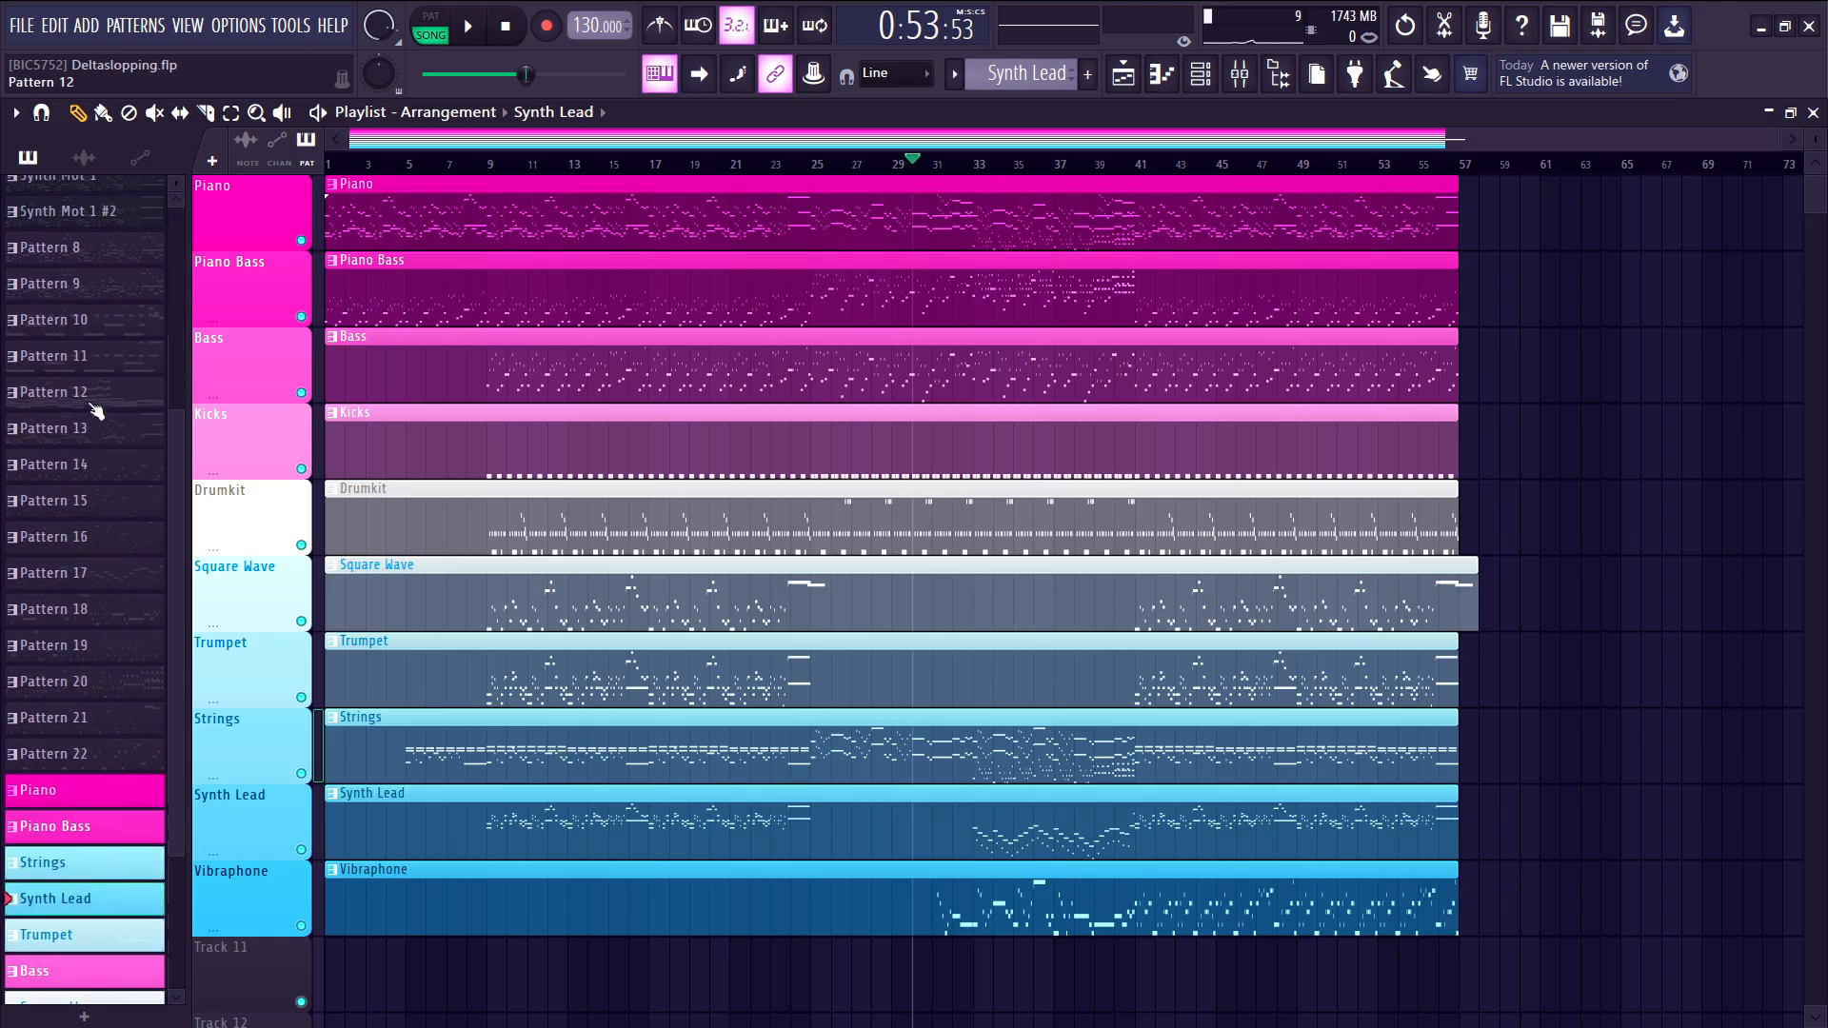
pyautogui.doubleClick(96, 408)
pyautogui.scroll(4, 698, 461)
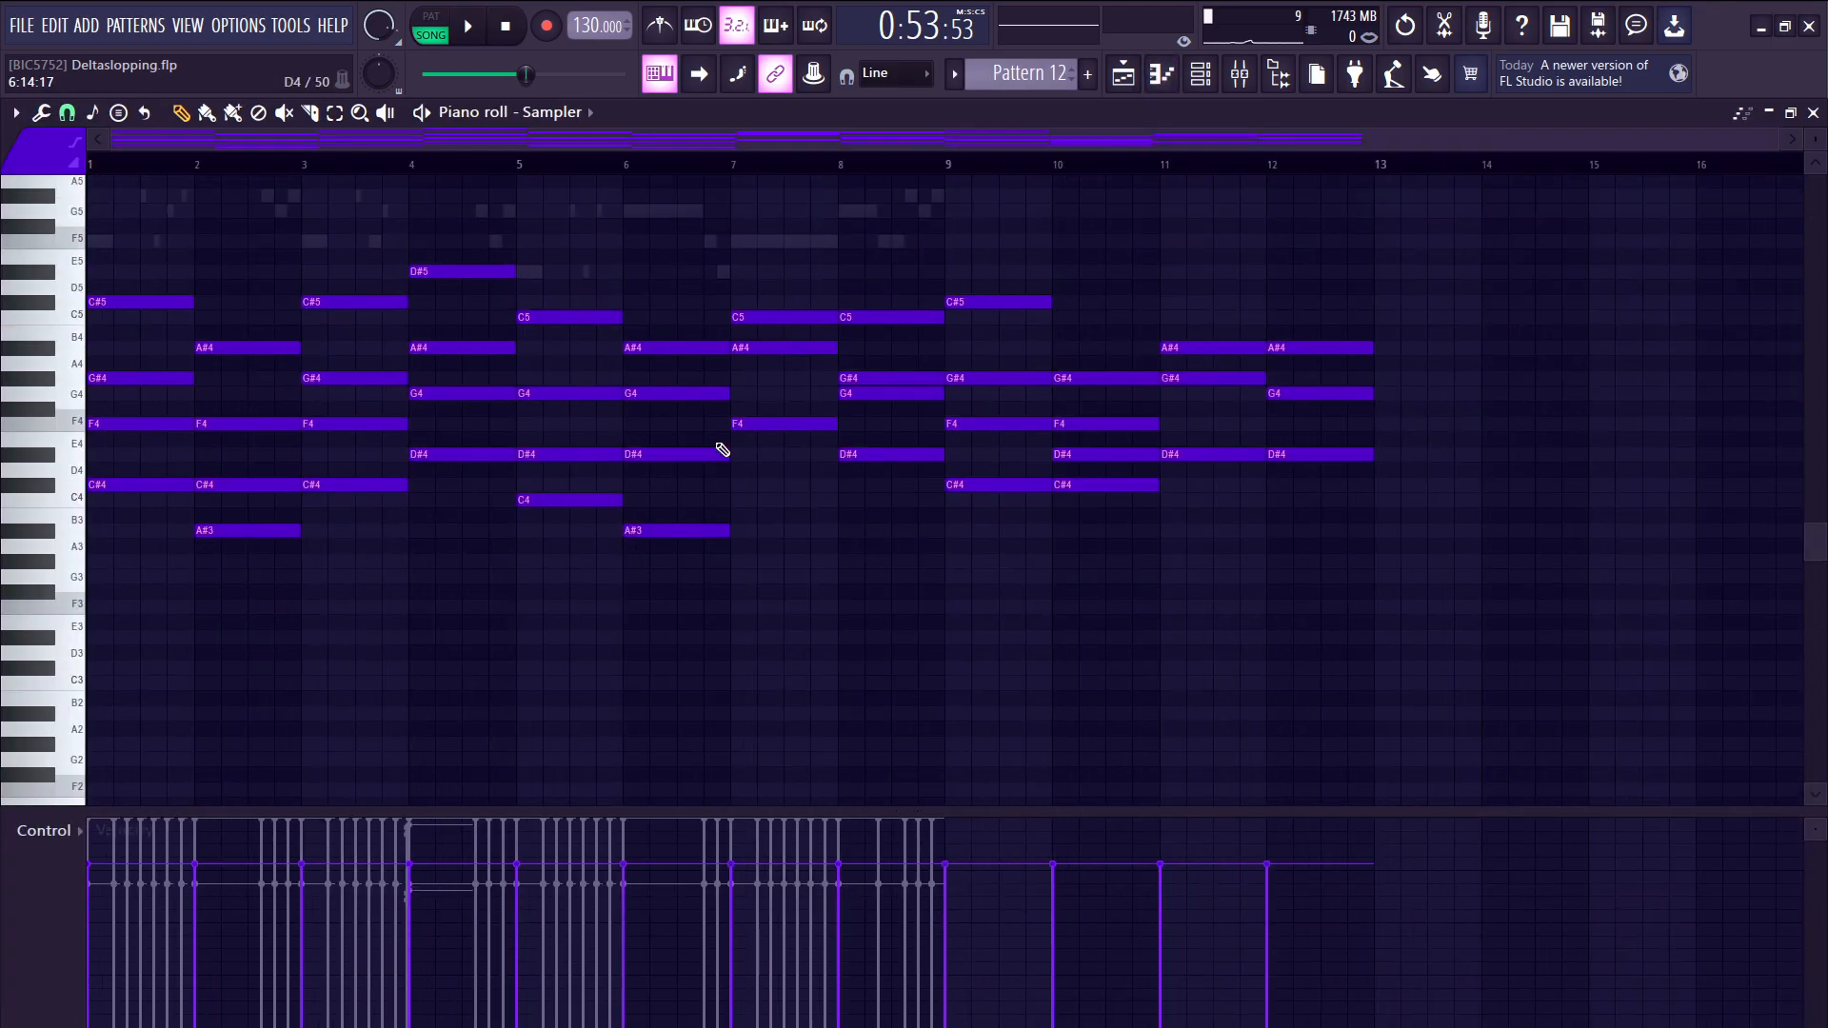
# - Play the Pattern 12 chords on their own from bar 1 into bar 2 and stop
pyautogui.scroll(2, 722, 450)
pyautogui.click(421, 15)
pyautogui.scroll(3, 612, 318)
pyautogui.press('space')
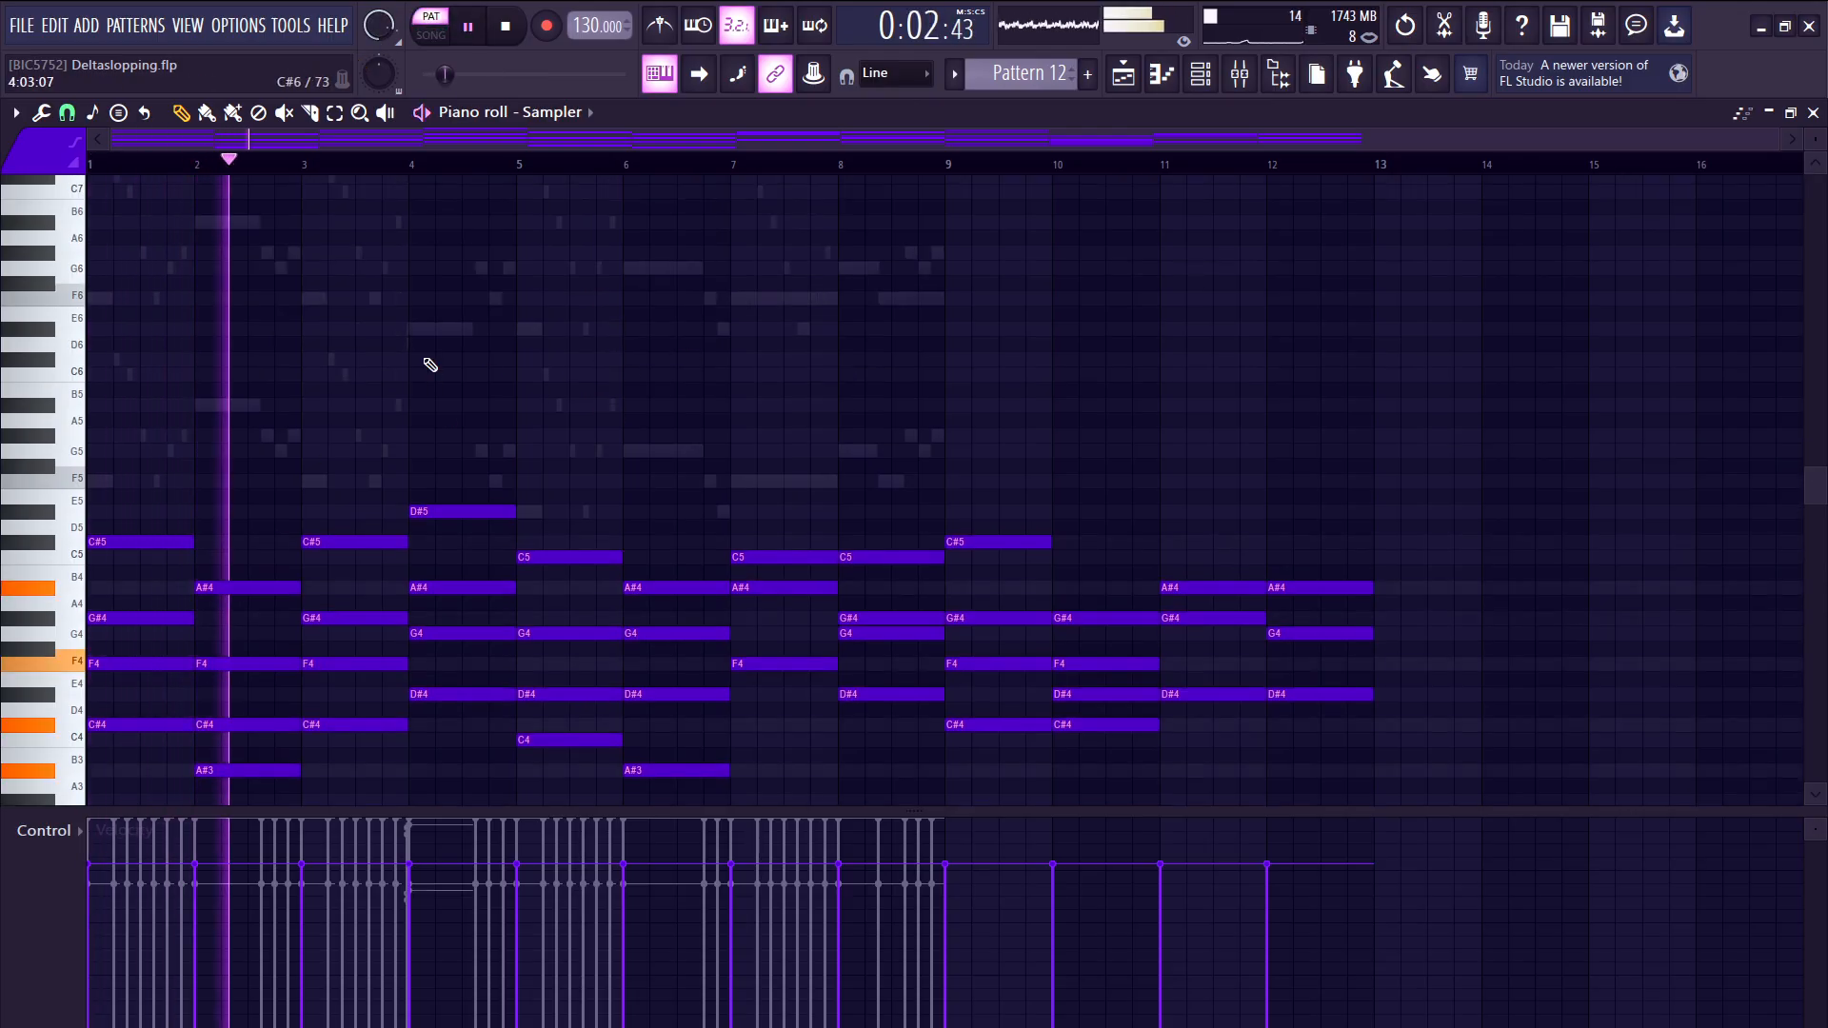
pyautogui.press('space')
# - Select and copy the chords in bars 1 to 4 of Pattern 12
pyautogui.scroll(-2, 108, 481)
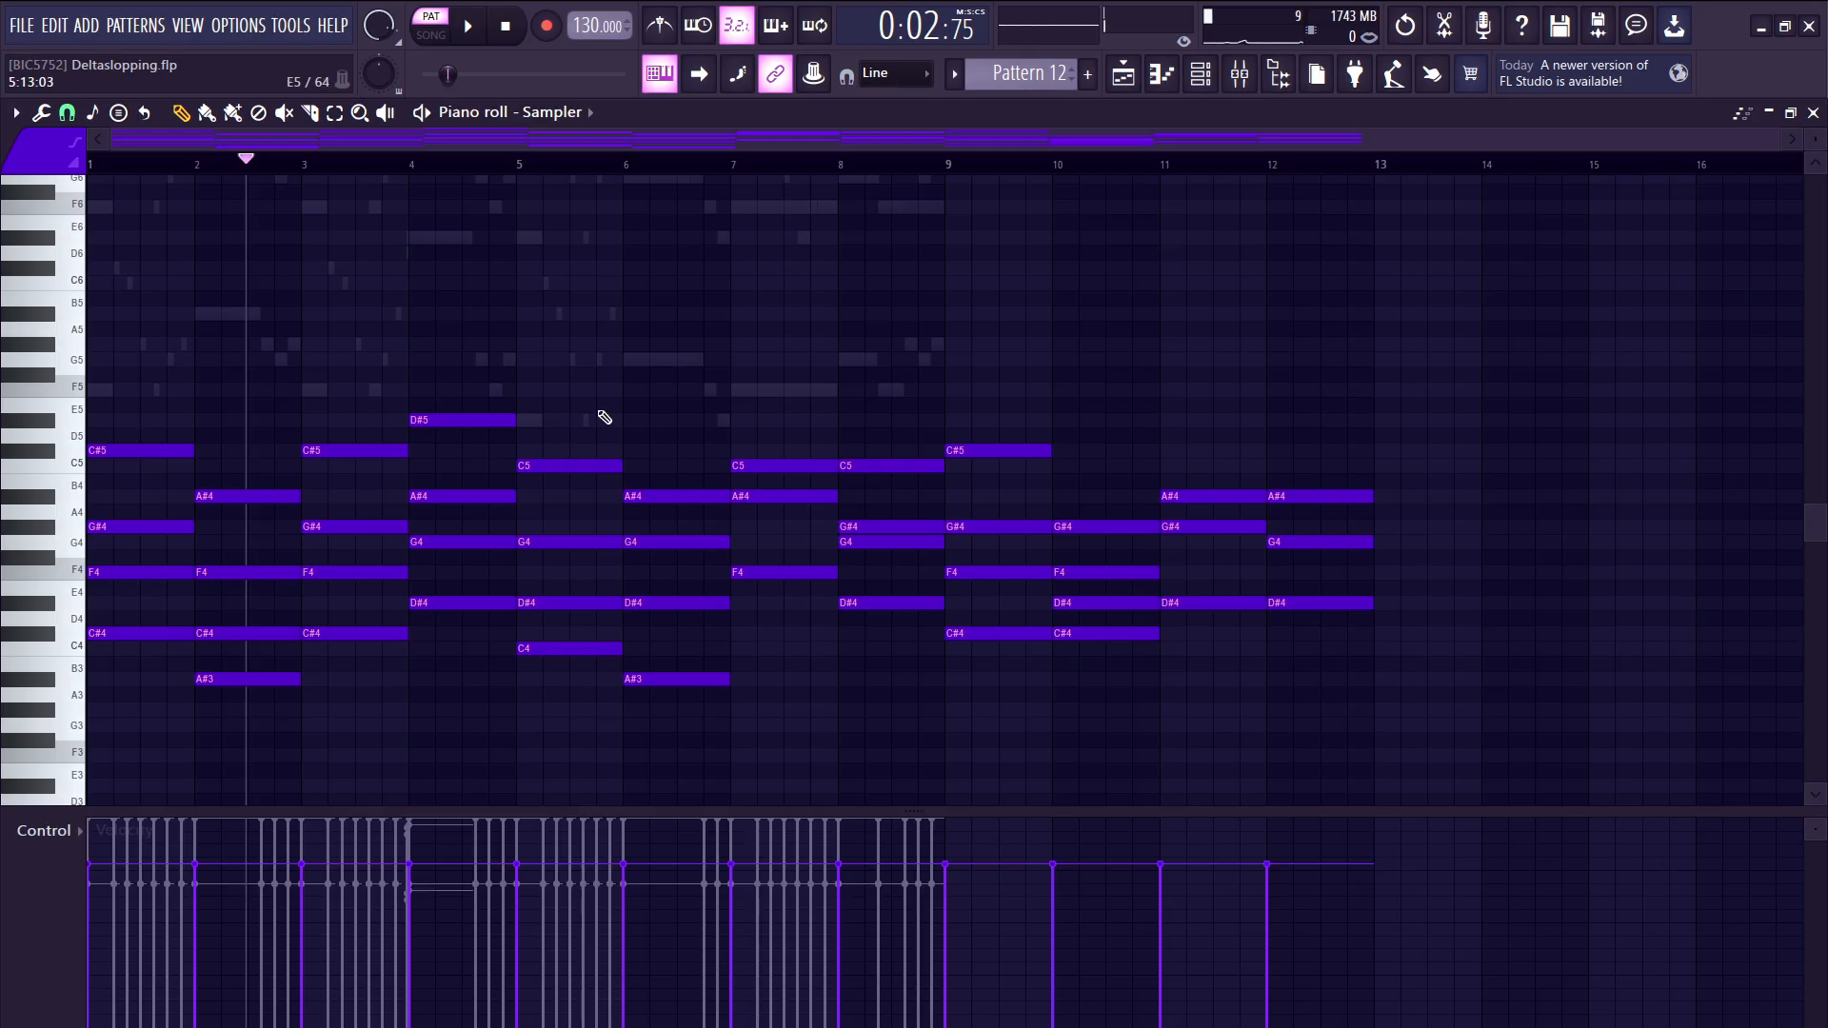
pyautogui.scroll(1, 654, 408)
pyautogui.keyDown('ctrl'); pyautogui.moveTo(510, 299); pyautogui.dragTo(105, 748); pyautogui.keyUp('ctrl')
pyautogui.scroll(-2, 865, 264)
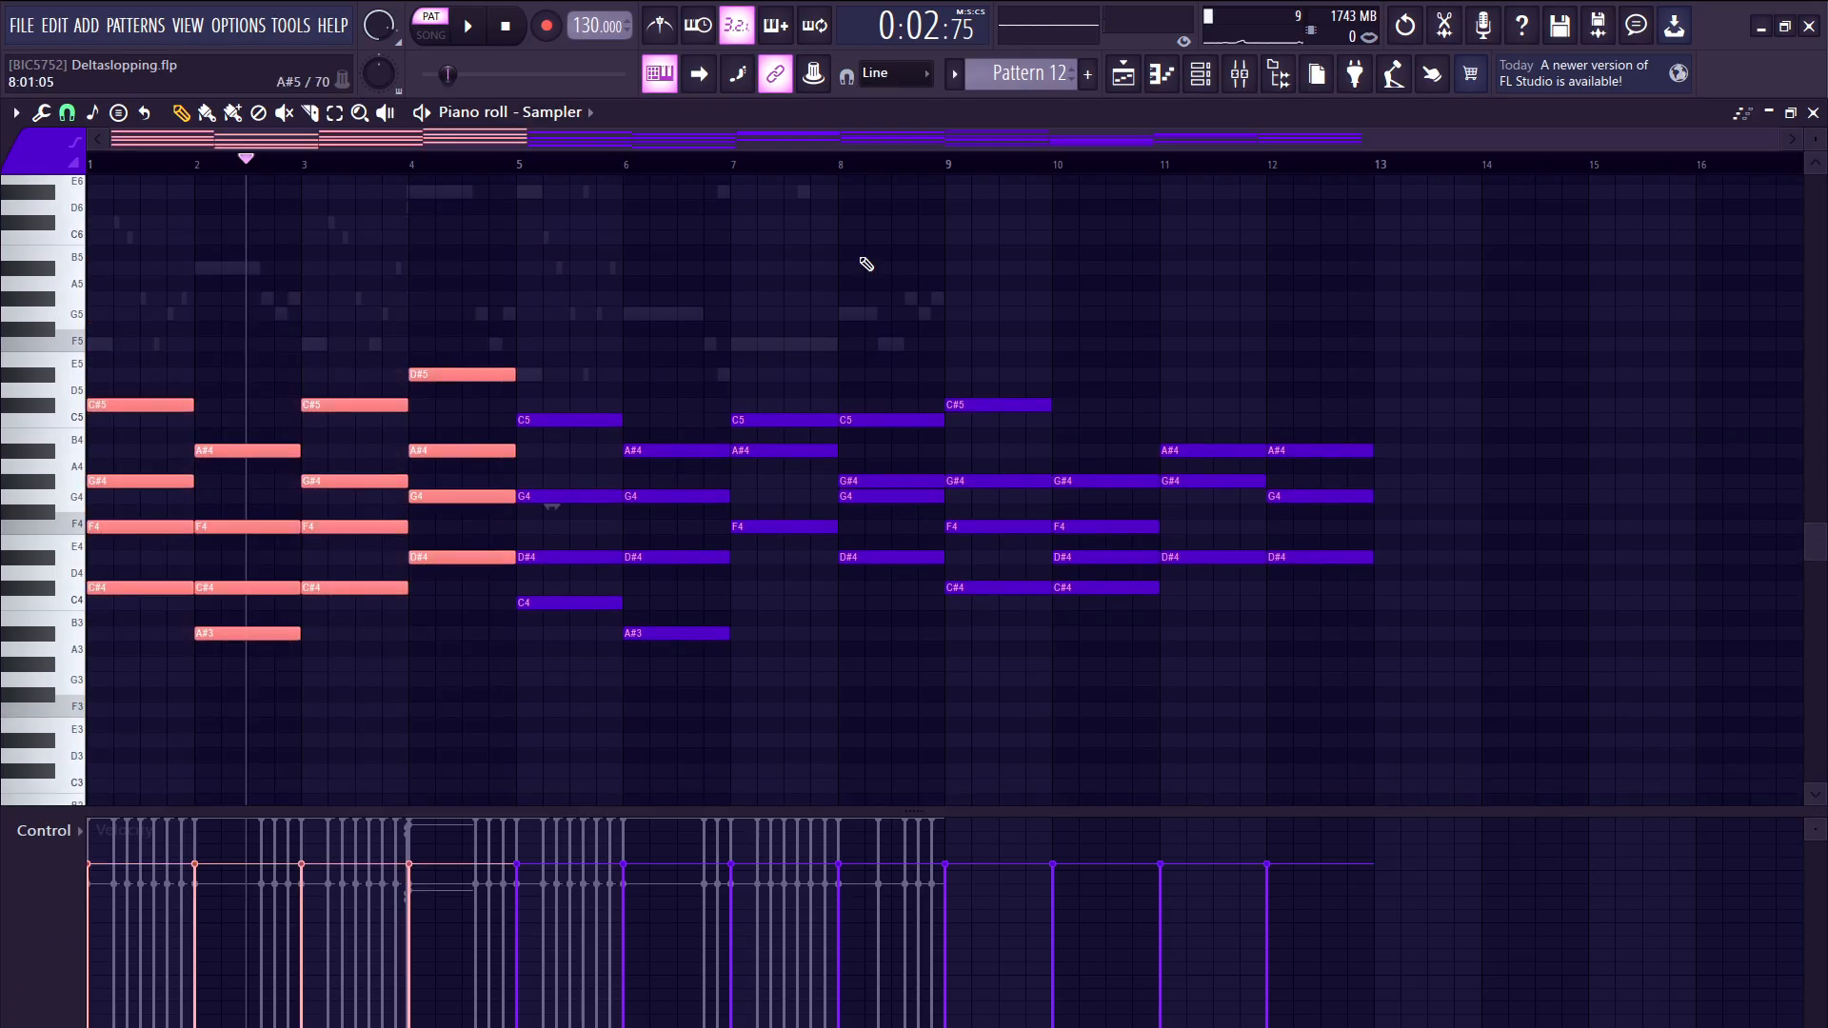
# - Paste the copied chords into the Synth Lead pattern at bar 33 and transpose them down one octave
pyautogui.click(1137, 70)
pyautogui.scroll(3, 1097, 677)
pyautogui.doubleClick(1048, 817)
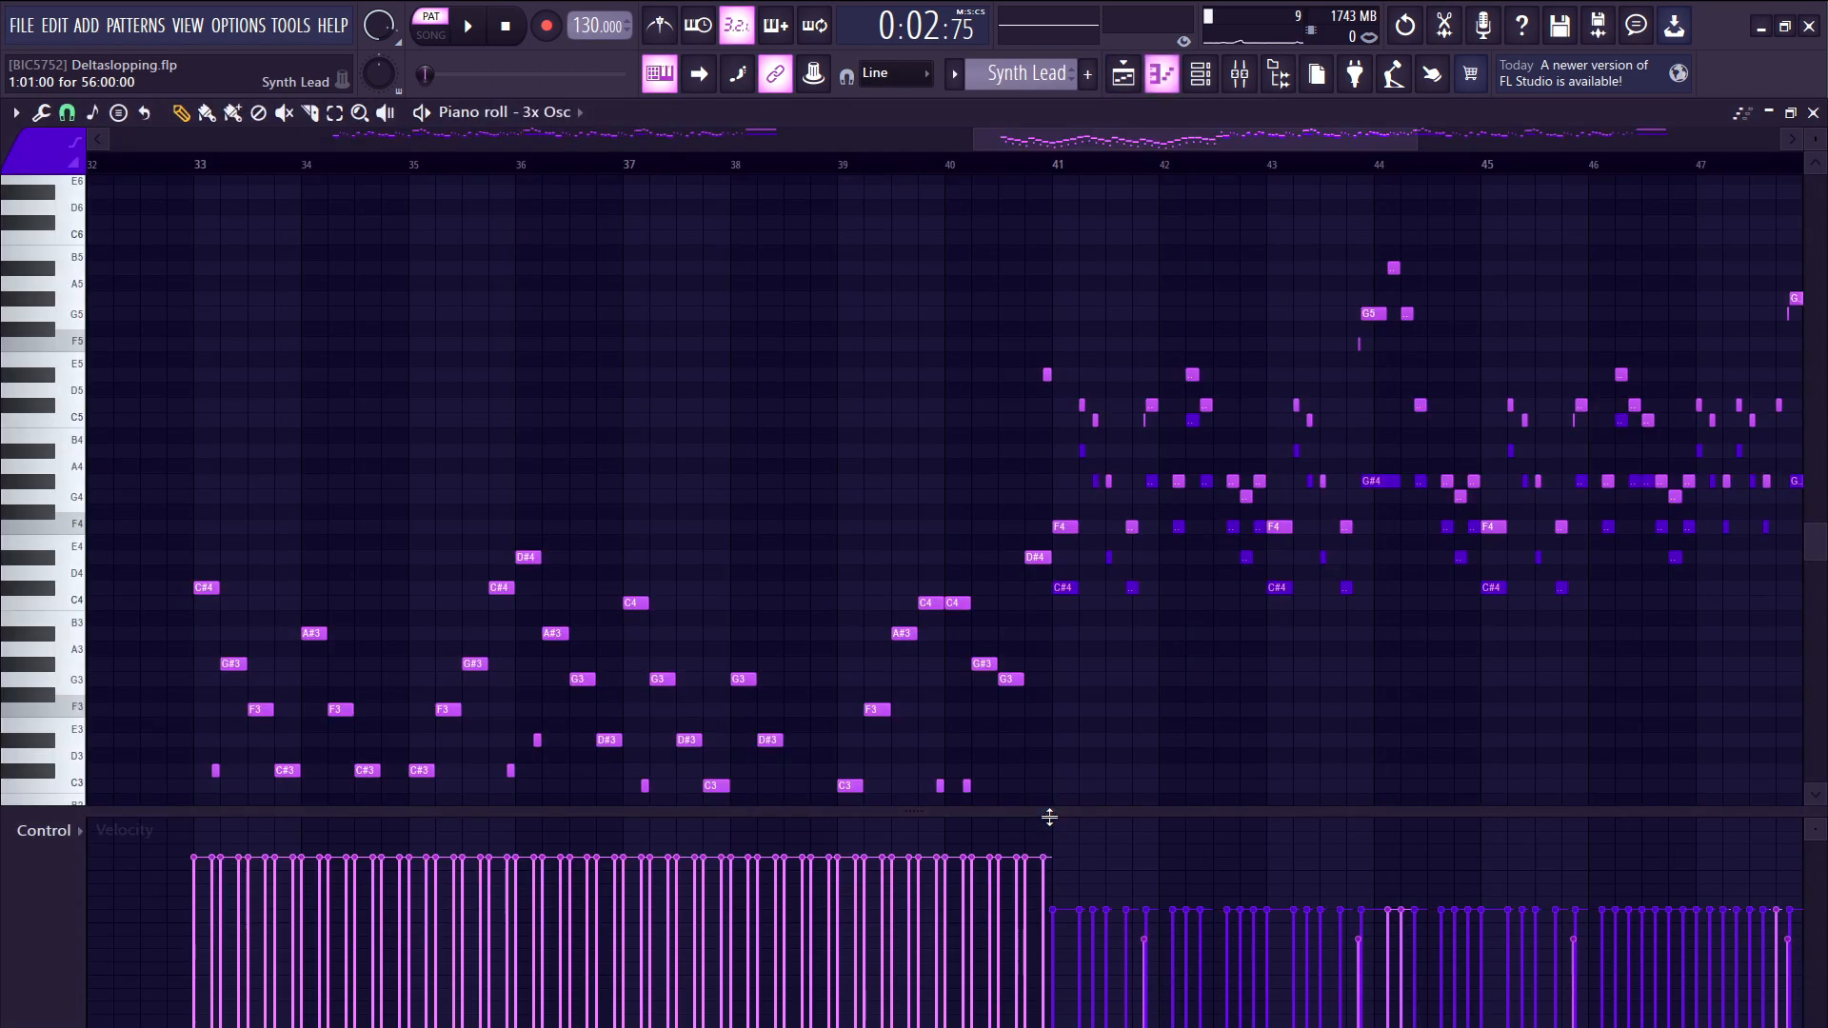
pyautogui.scroll(-3, 860, 545)
pyautogui.scroll(-3, 857, 540)
pyautogui.scroll(4, 539, 326)
pyautogui.click(579, 160)
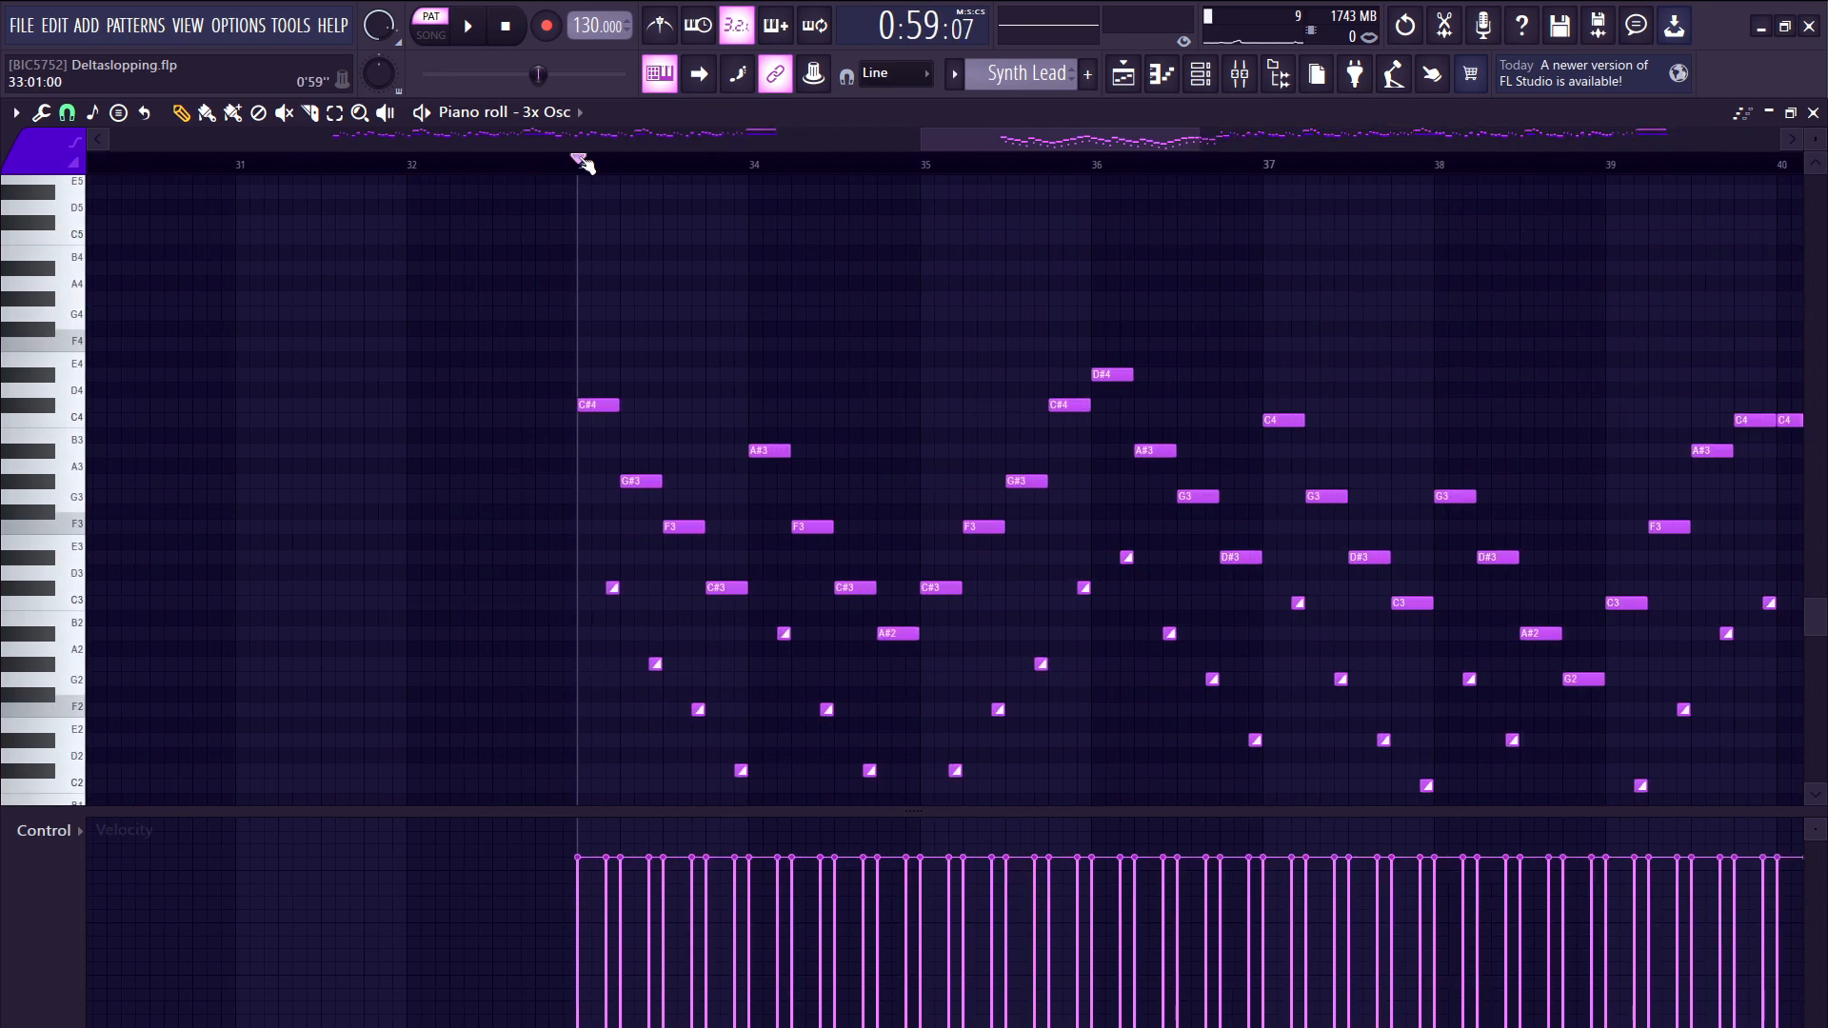
pyautogui.hotkey('ctrl', 'v')
pyautogui.hotkey('ctrl', 'Down')
pyautogui.scroll(-3, 584, 163)
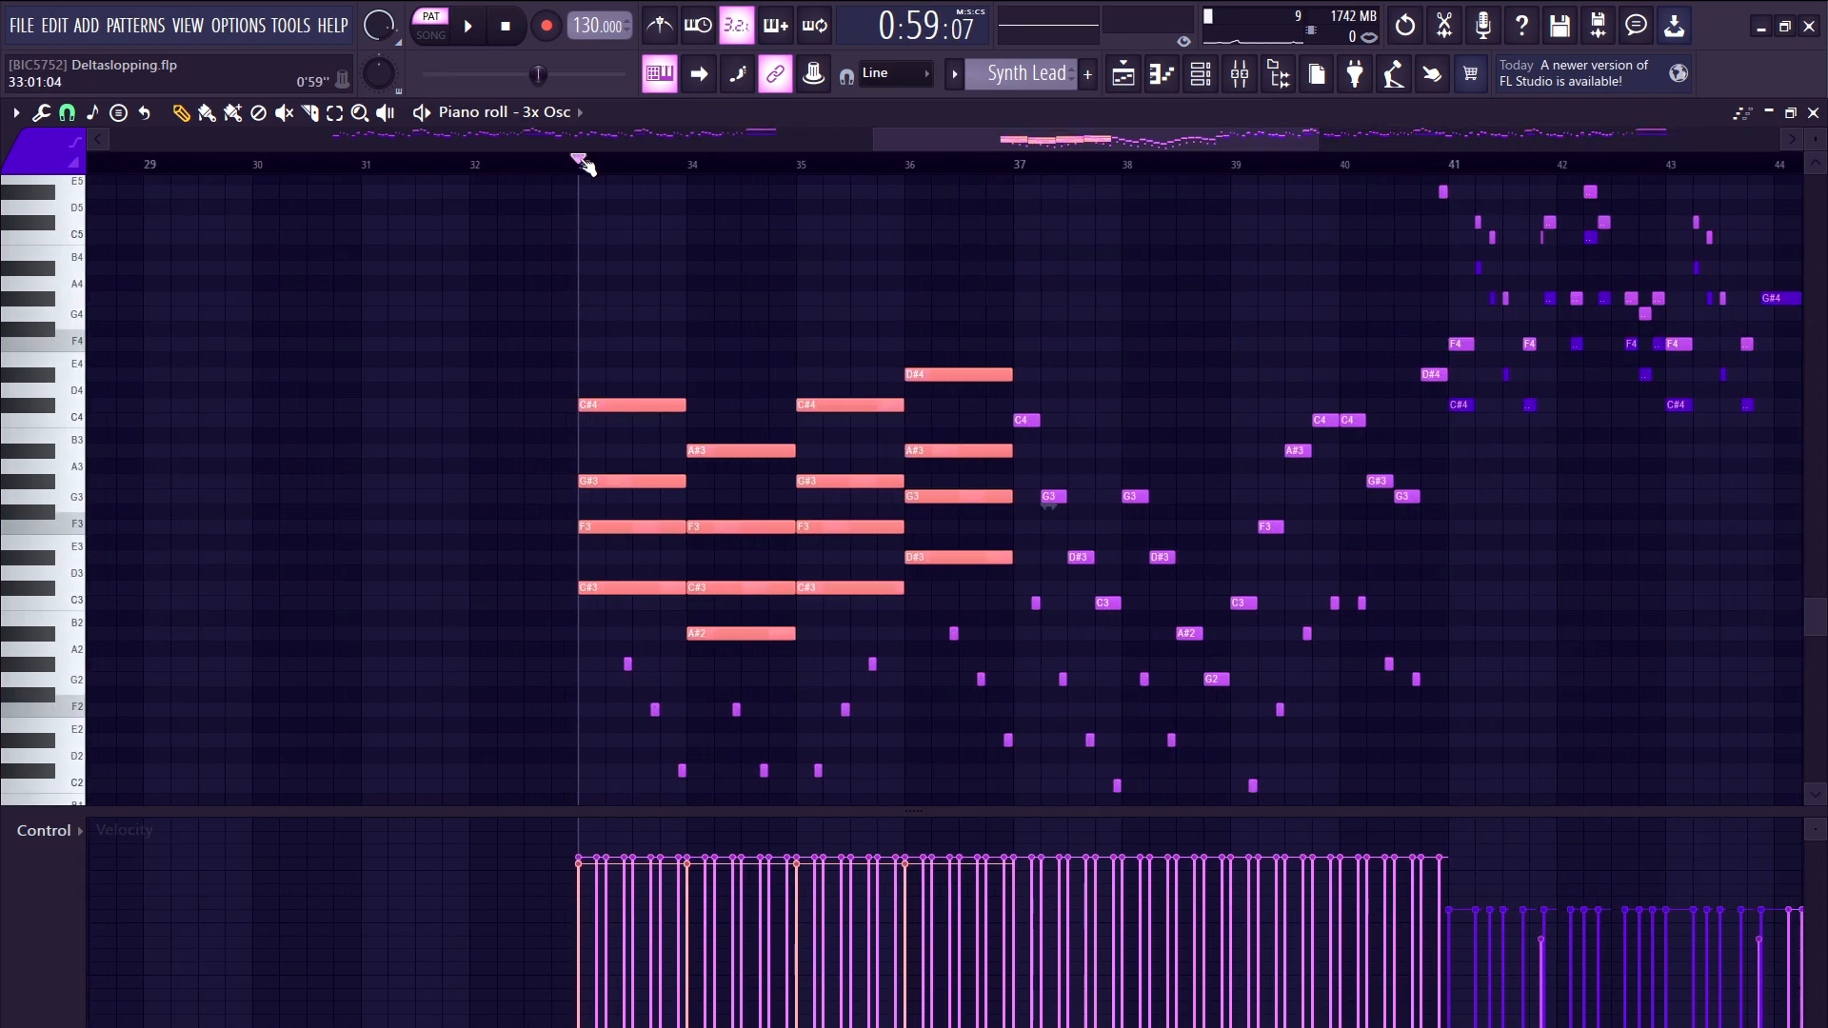
# - Compare the pasted chords with the arpeggio notes and play them briefly from bar 33
pyautogui.scroll(2, 584, 163)
pyautogui.scroll(-2, 648, 529)
pyautogui.scroll(2, 642, 505)
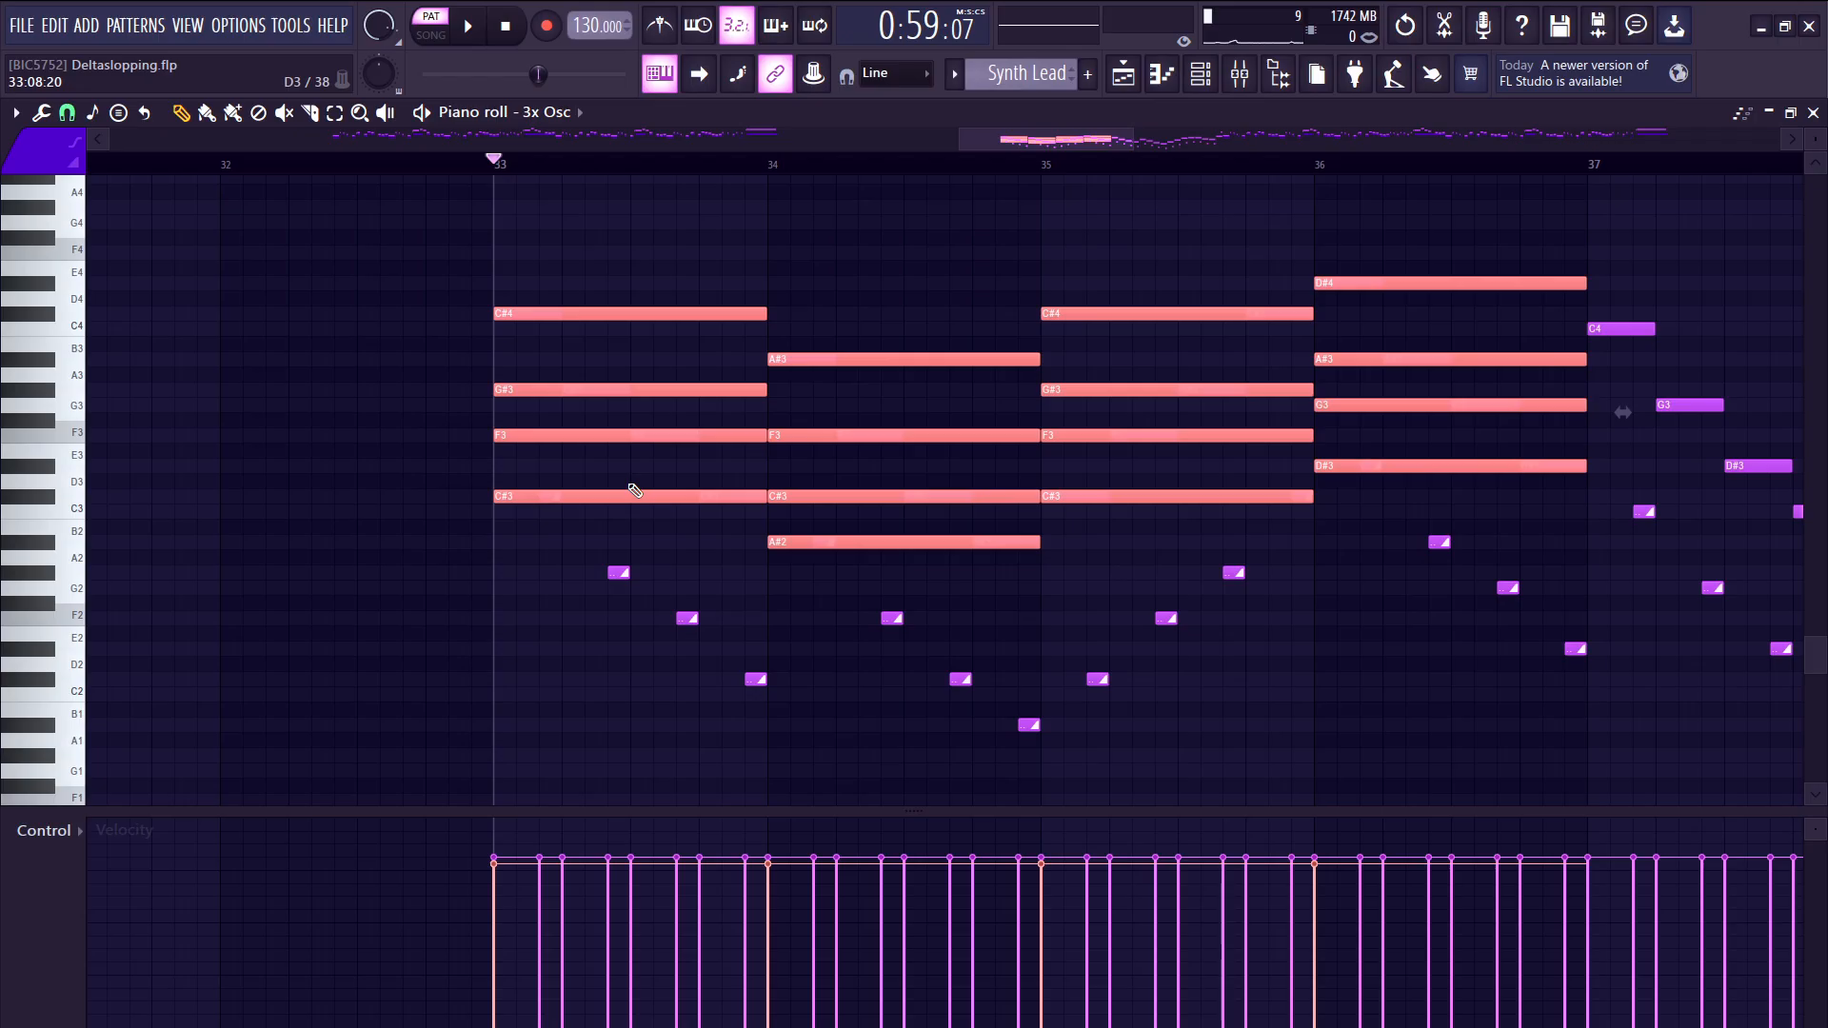
pyautogui.press('space')
pyautogui.press('space')
# - Delete the pasted chords to show the arpeggio underneath and undo the deletion
pyautogui.press('Delete')
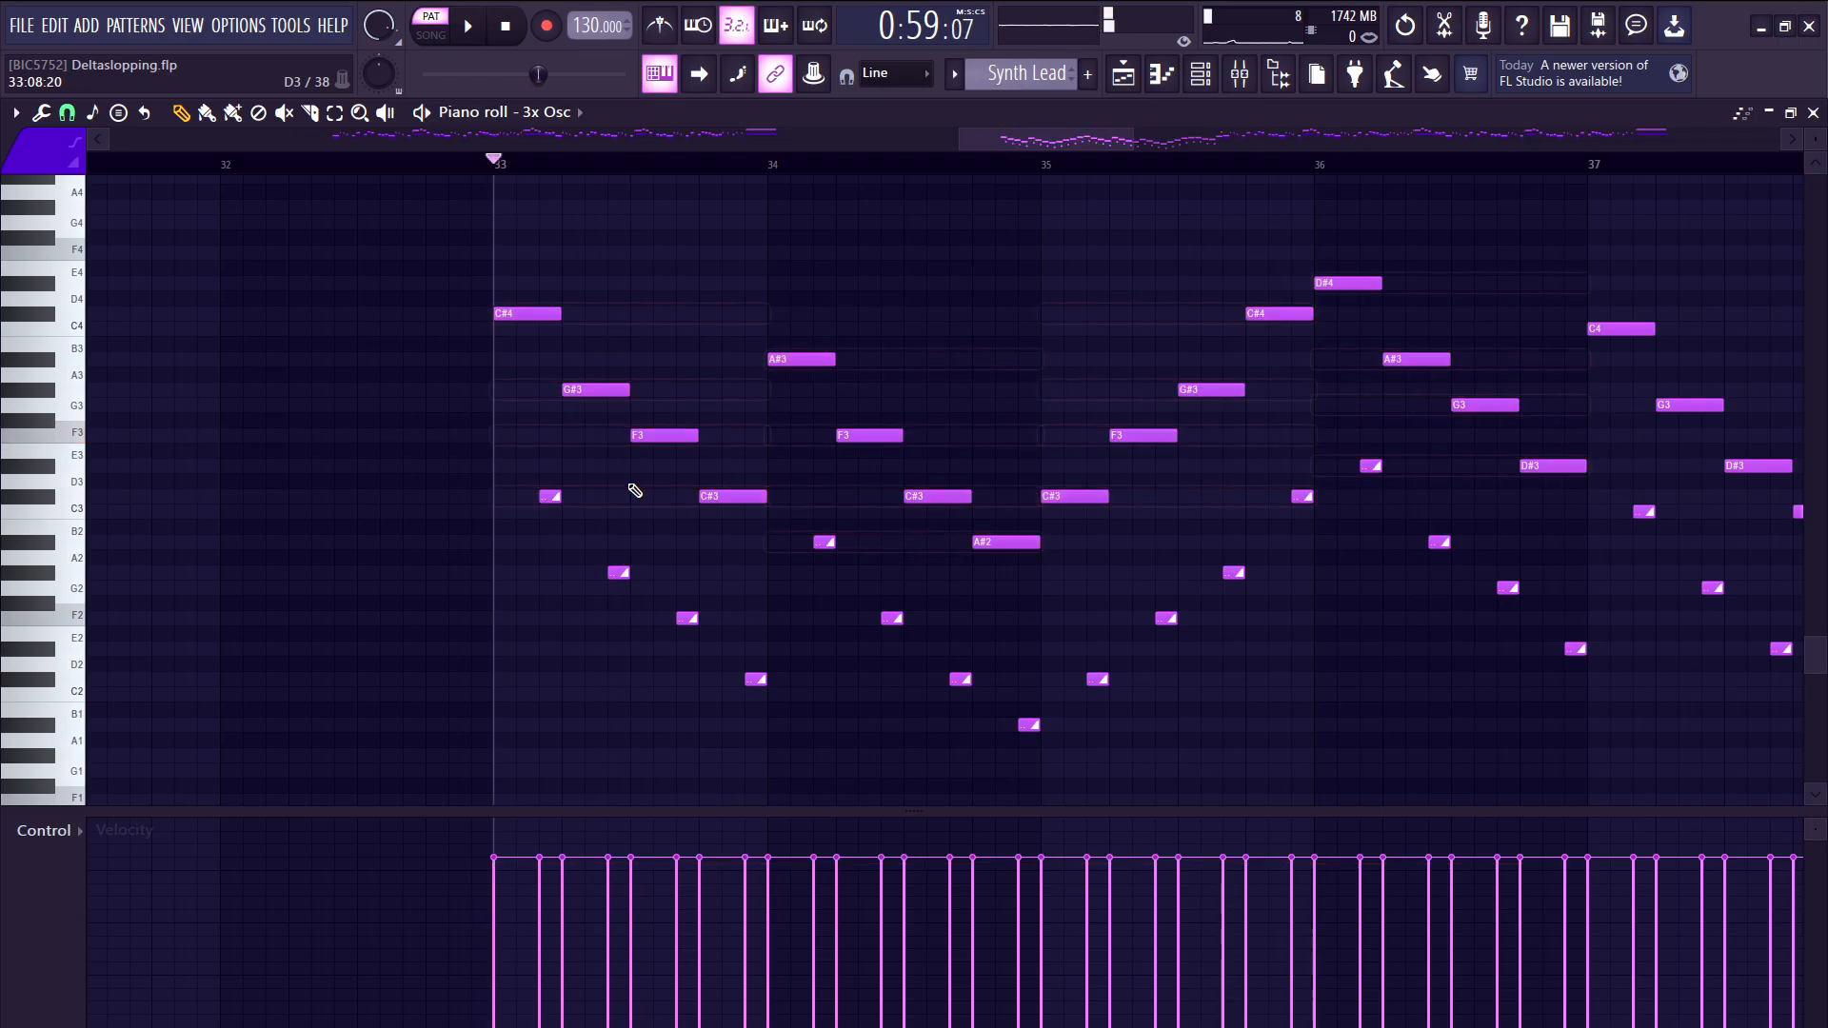
pyautogui.scroll(3, 635, 490)
pyautogui.hotkey('ctrl', 'z')
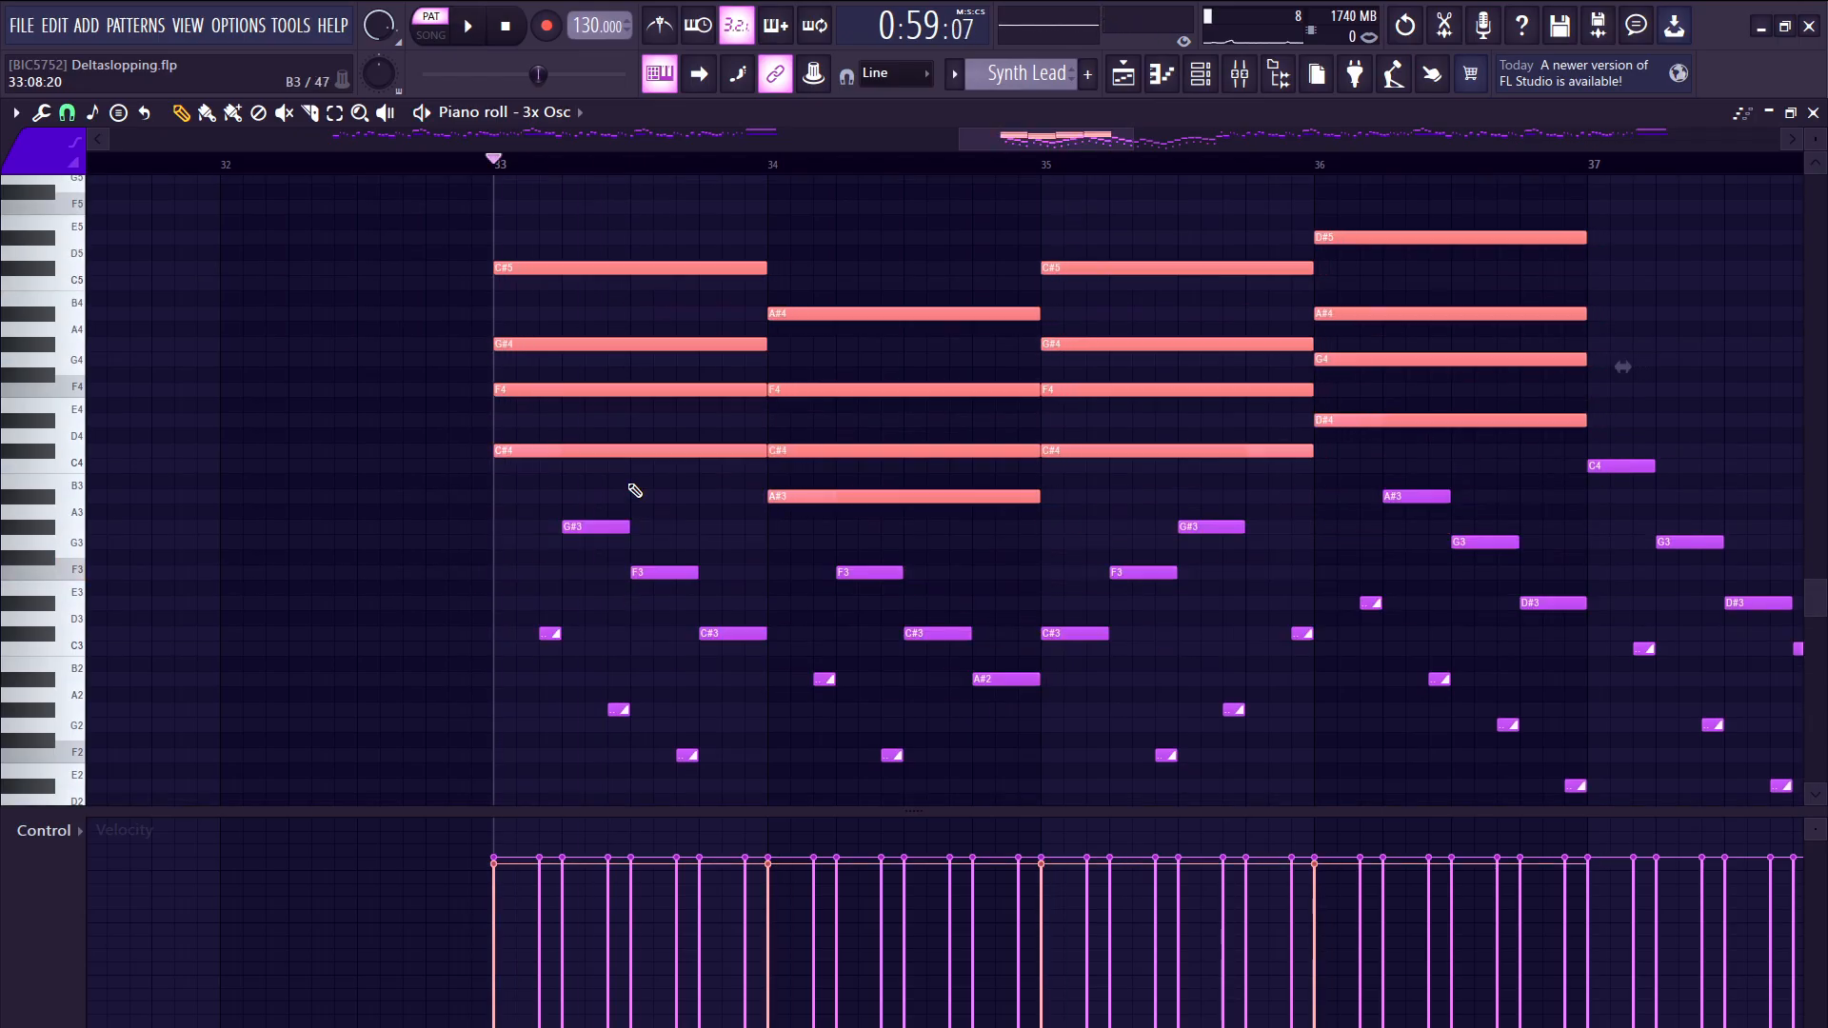
# - Transpose the selected chords up an octave so the first spans C#5 to C#6, and play from bar 33
pyautogui.hotkey('ctrl', 'Up')
pyautogui.scroll(3, 635, 491)
pyautogui.press('space')
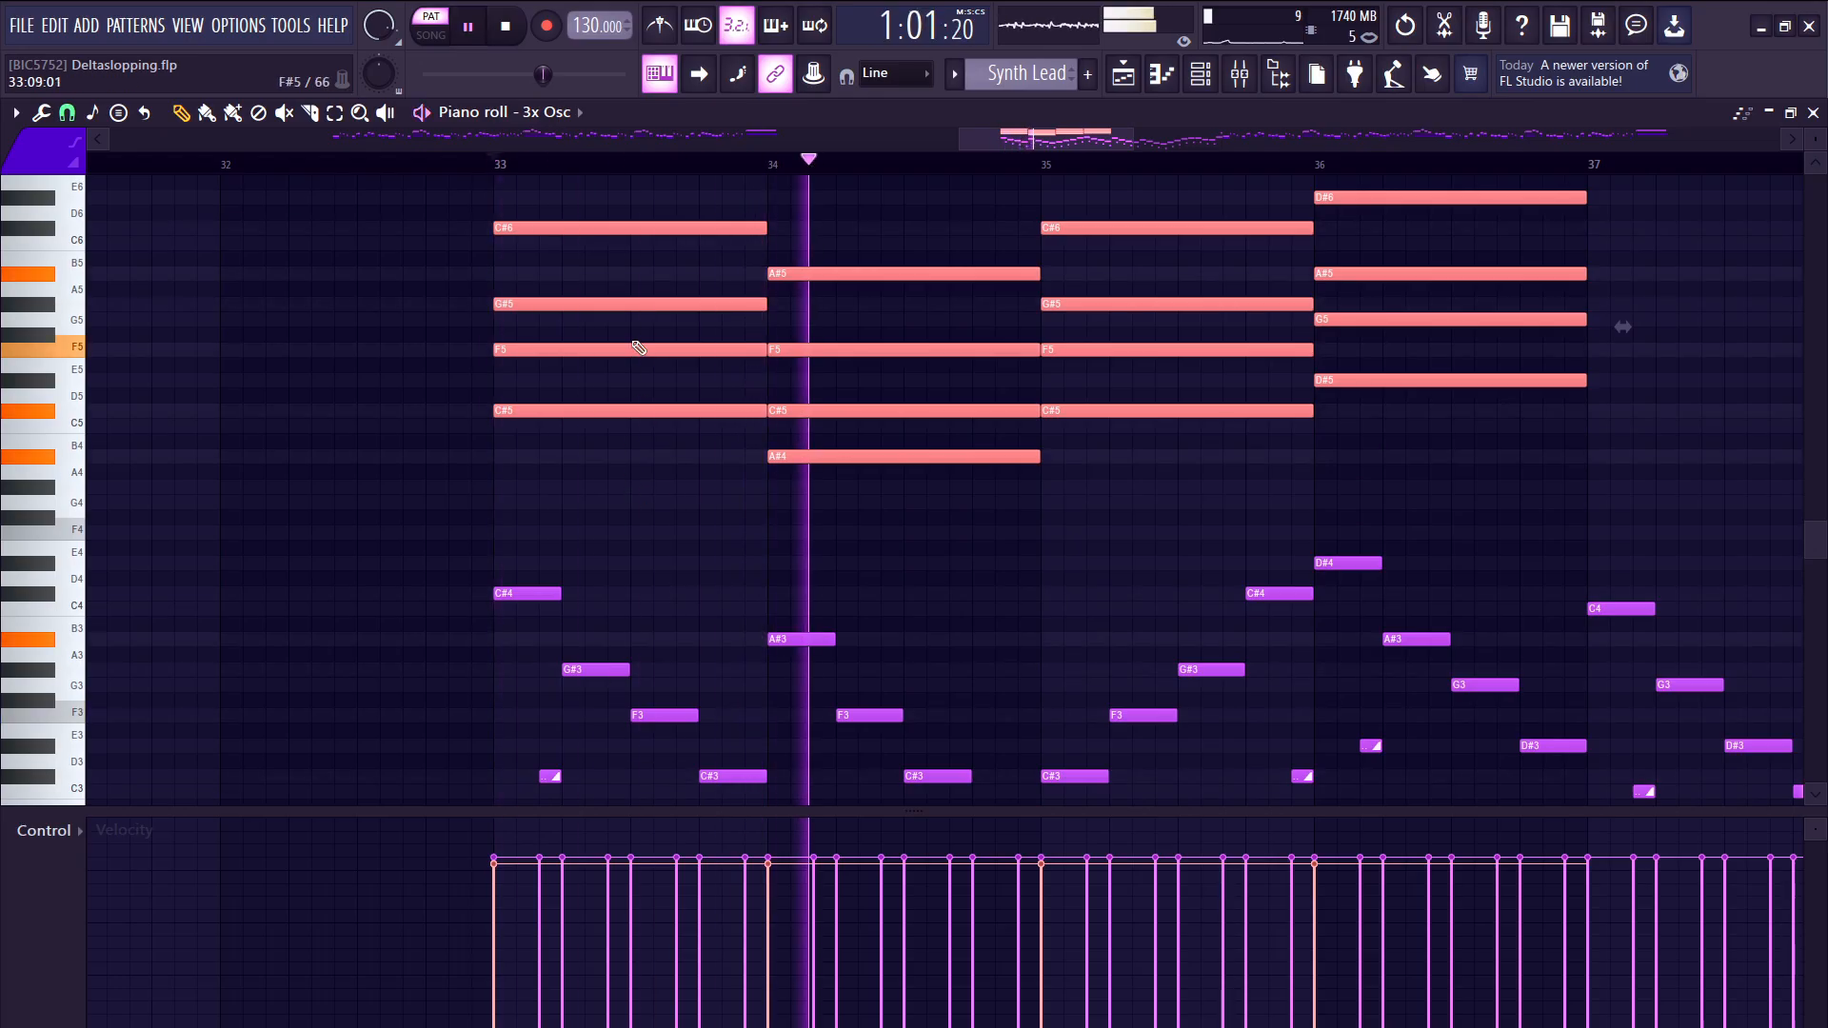
# - Stop playback, delete the selected chord notes from the 3x Osc piano roll, and bring up the Sampler channel's chords
pyautogui.press('space')
pyautogui.press('Delete')
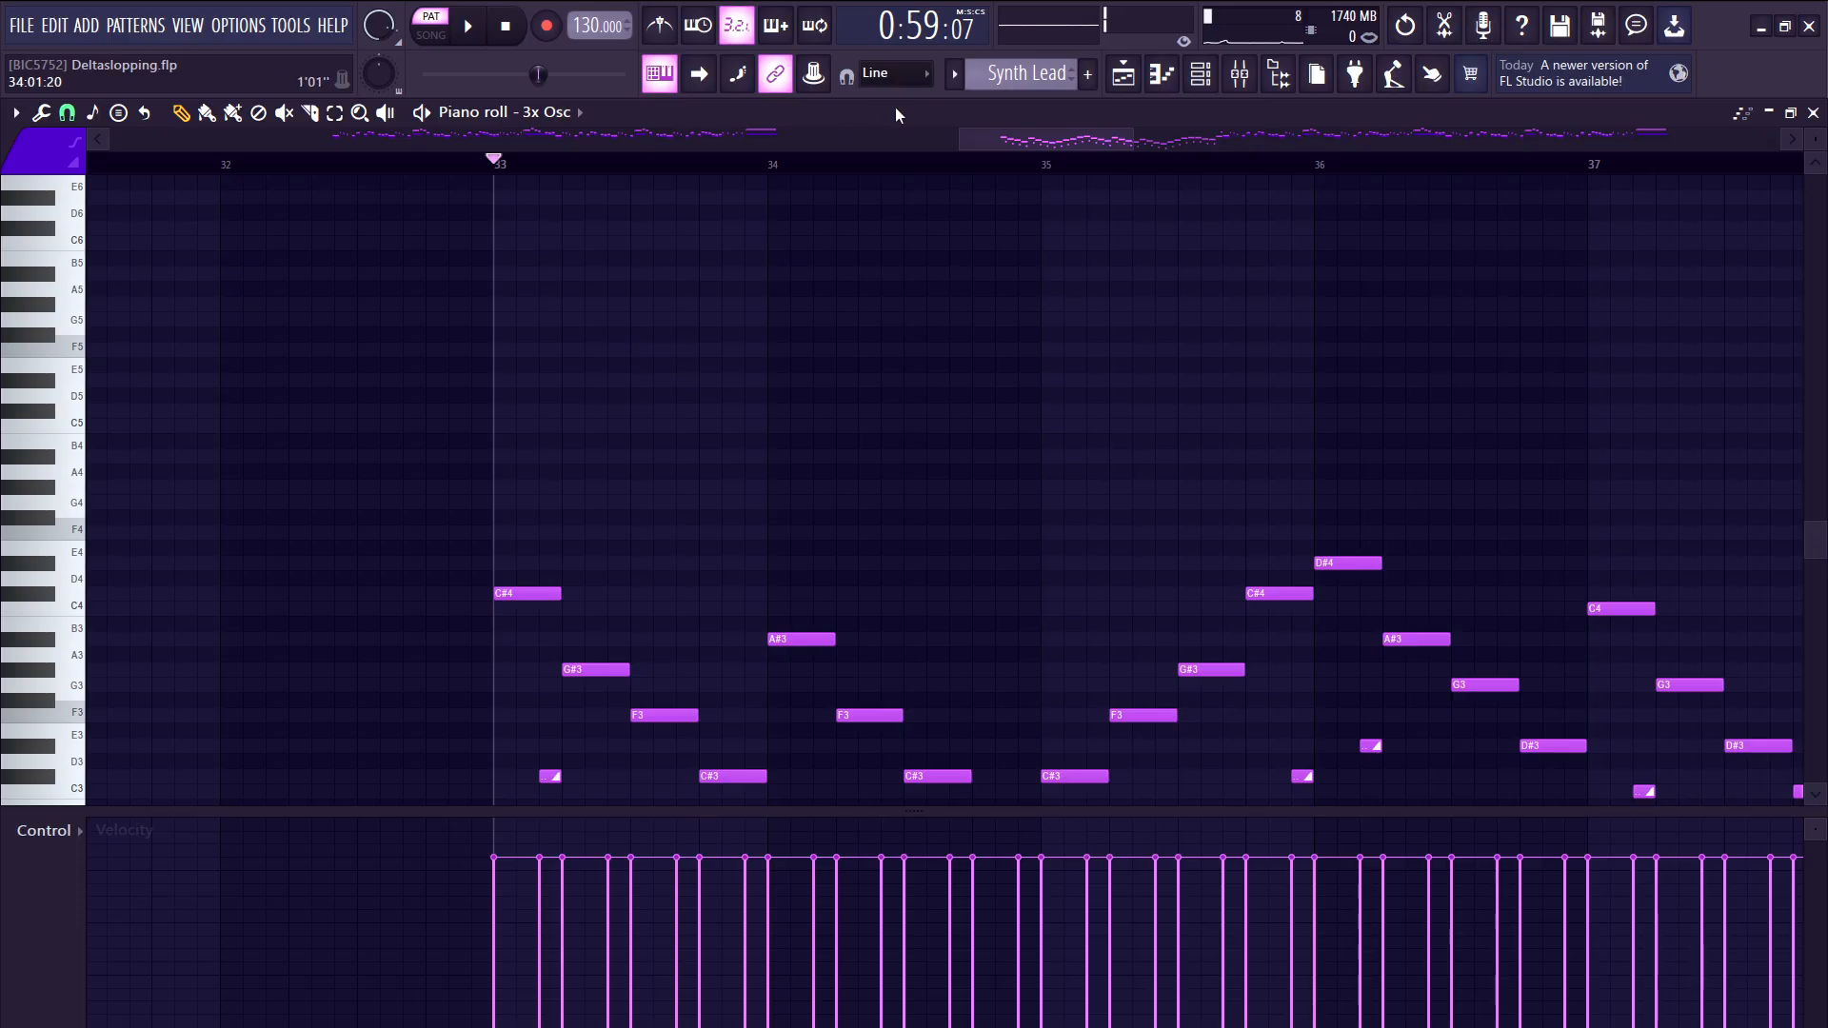
pyautogui.click(554, 113)
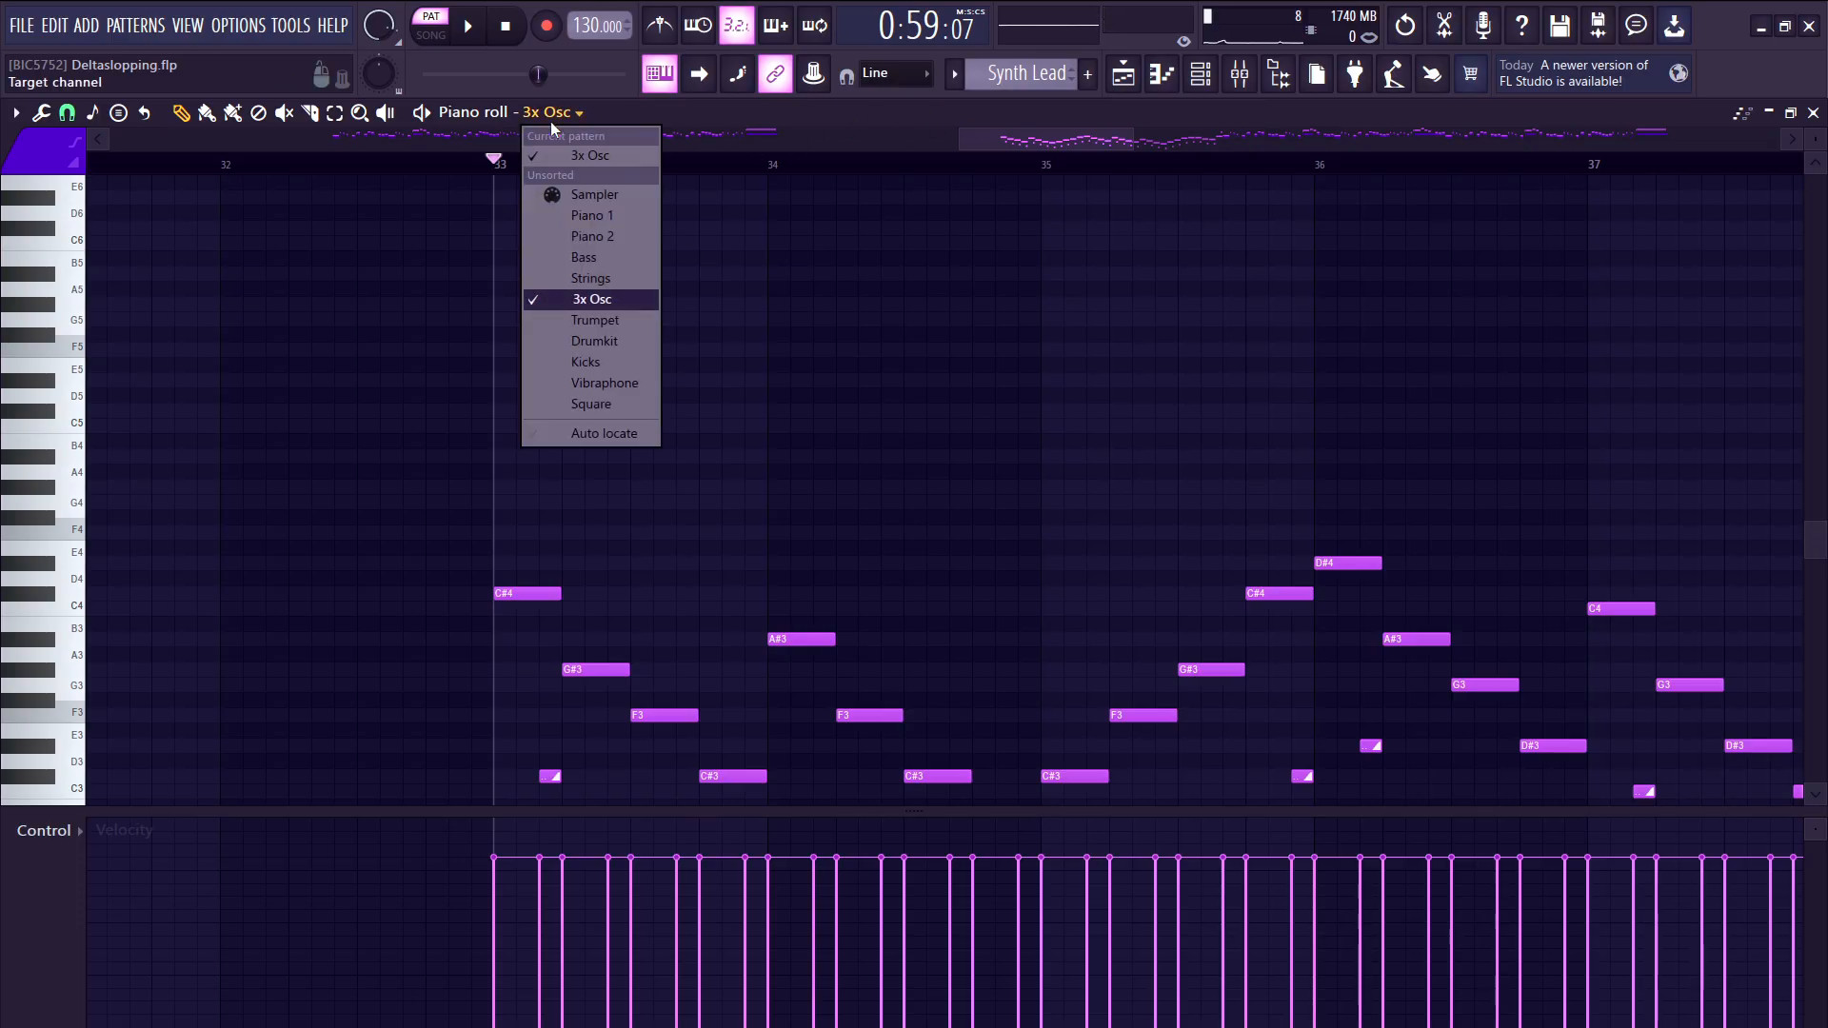
pyautogui.click(591, 193)
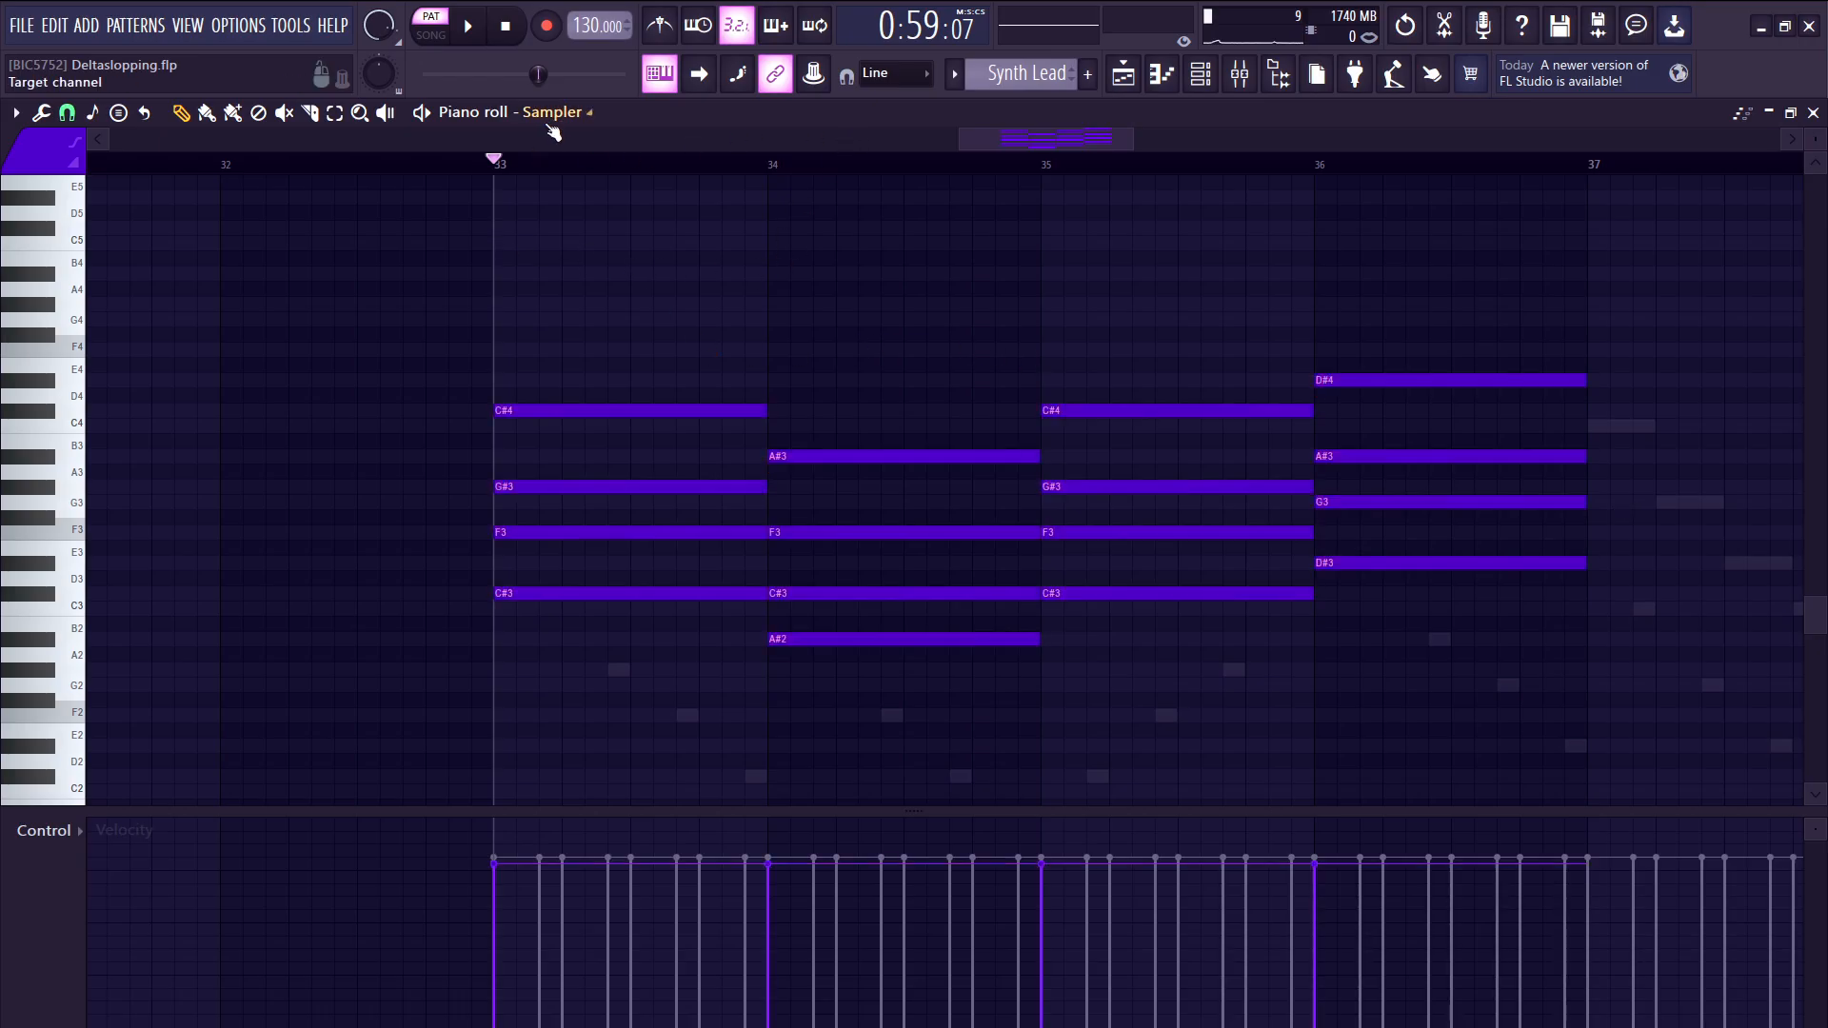
pyautogui.scroll(1, 554, 120)
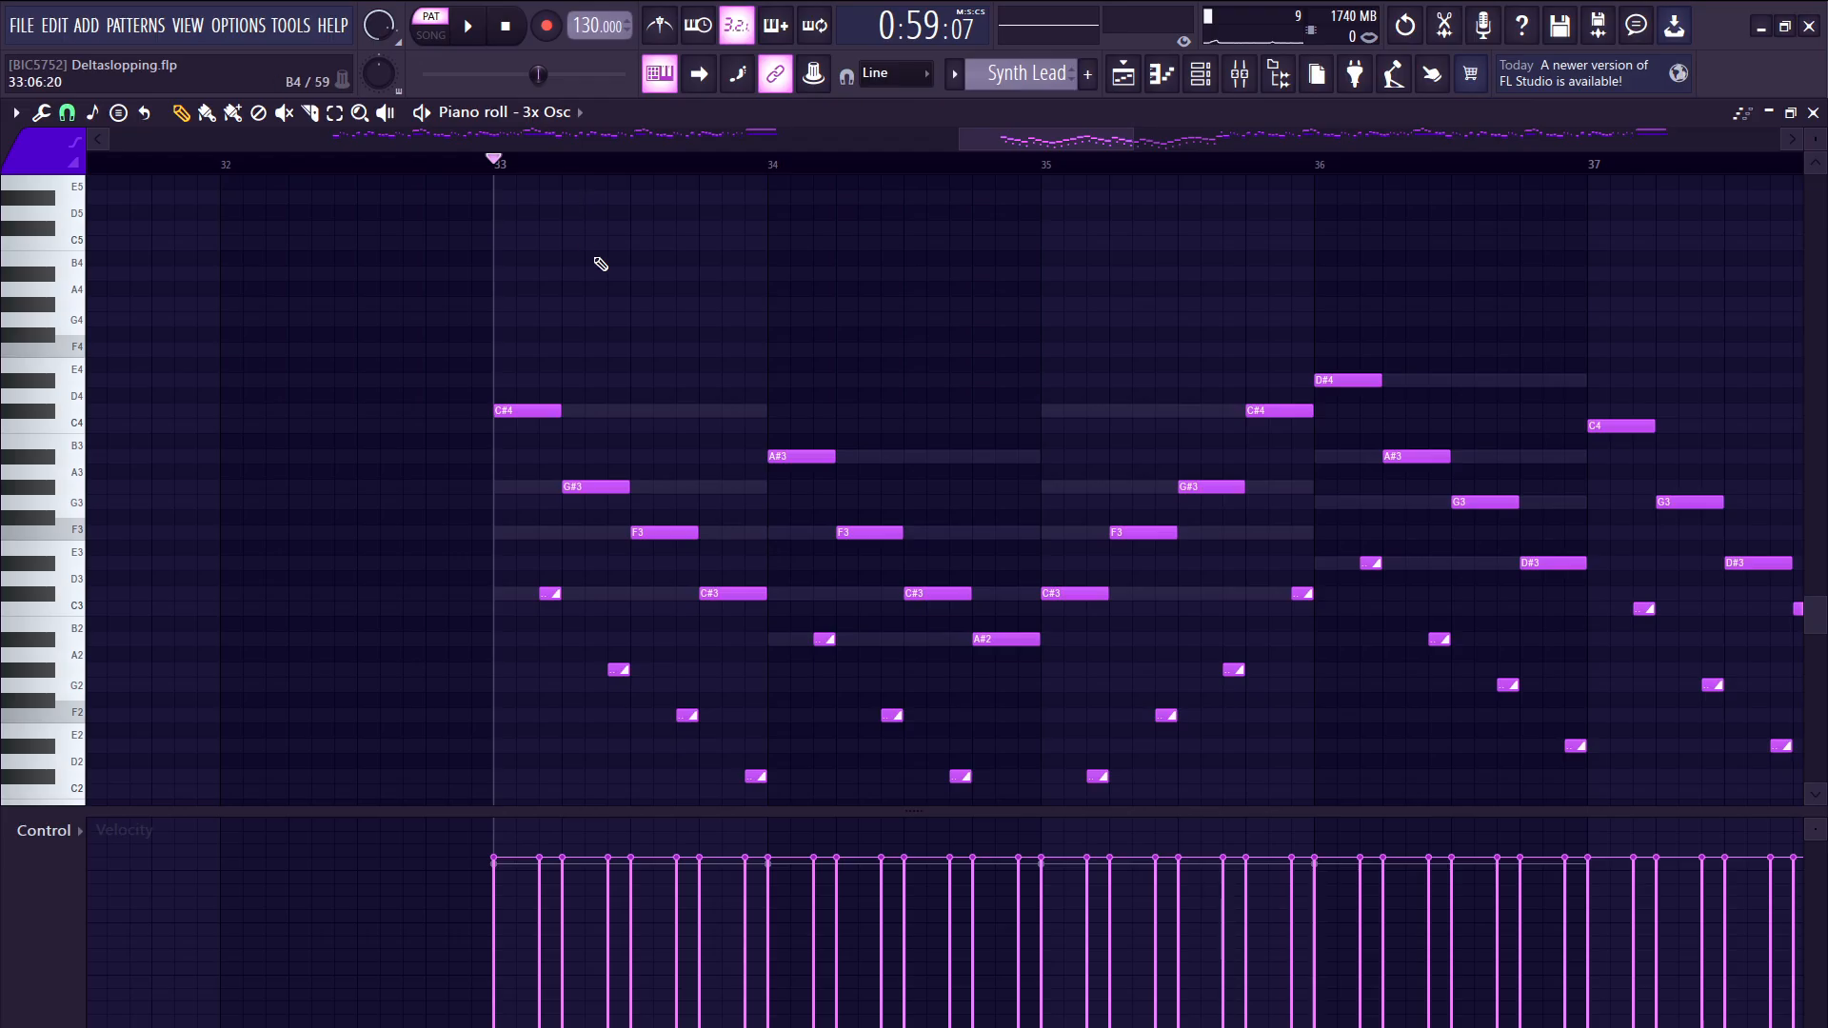
# - Play the 3x Osc arpeggio from bar 33 and compare its notes with the ghosted Sampler chords
pyautogui.press('space')
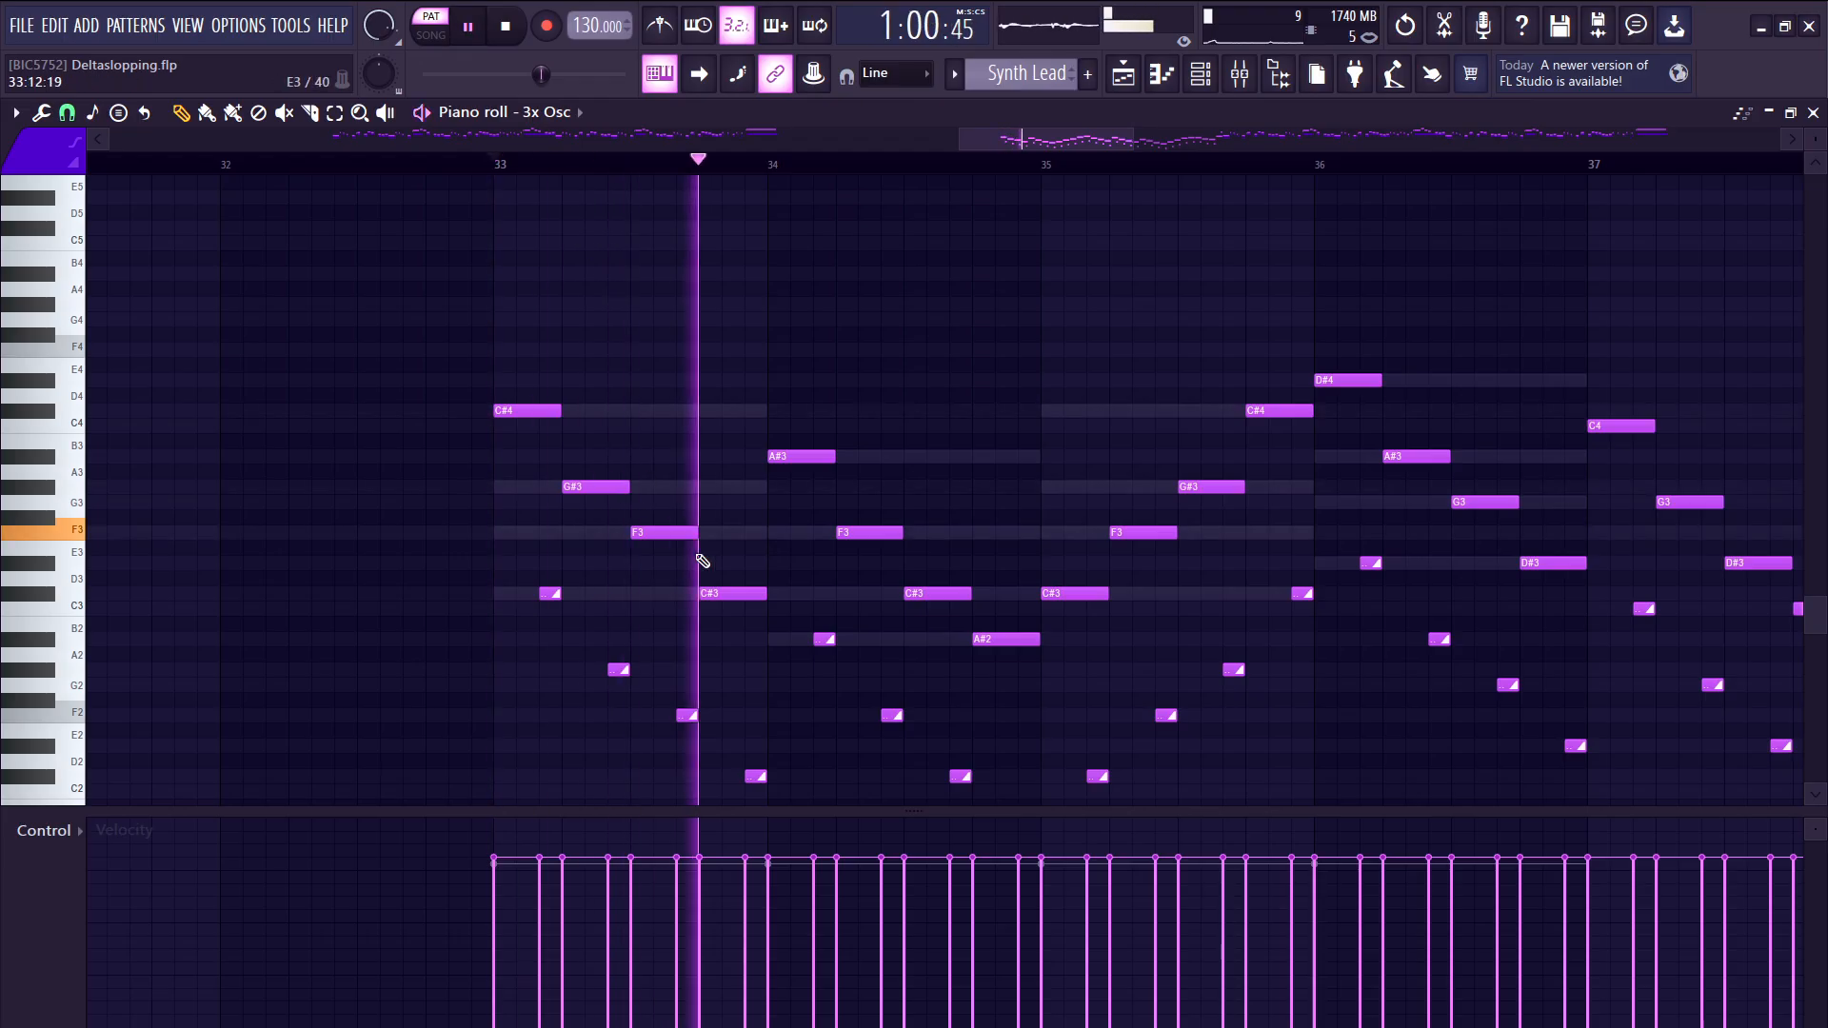
pyautogui.scroll(2, 800, 536)
pyautogui.scroll(-2, 808, 536)
pyautogui.scroll(2, 814, 540)
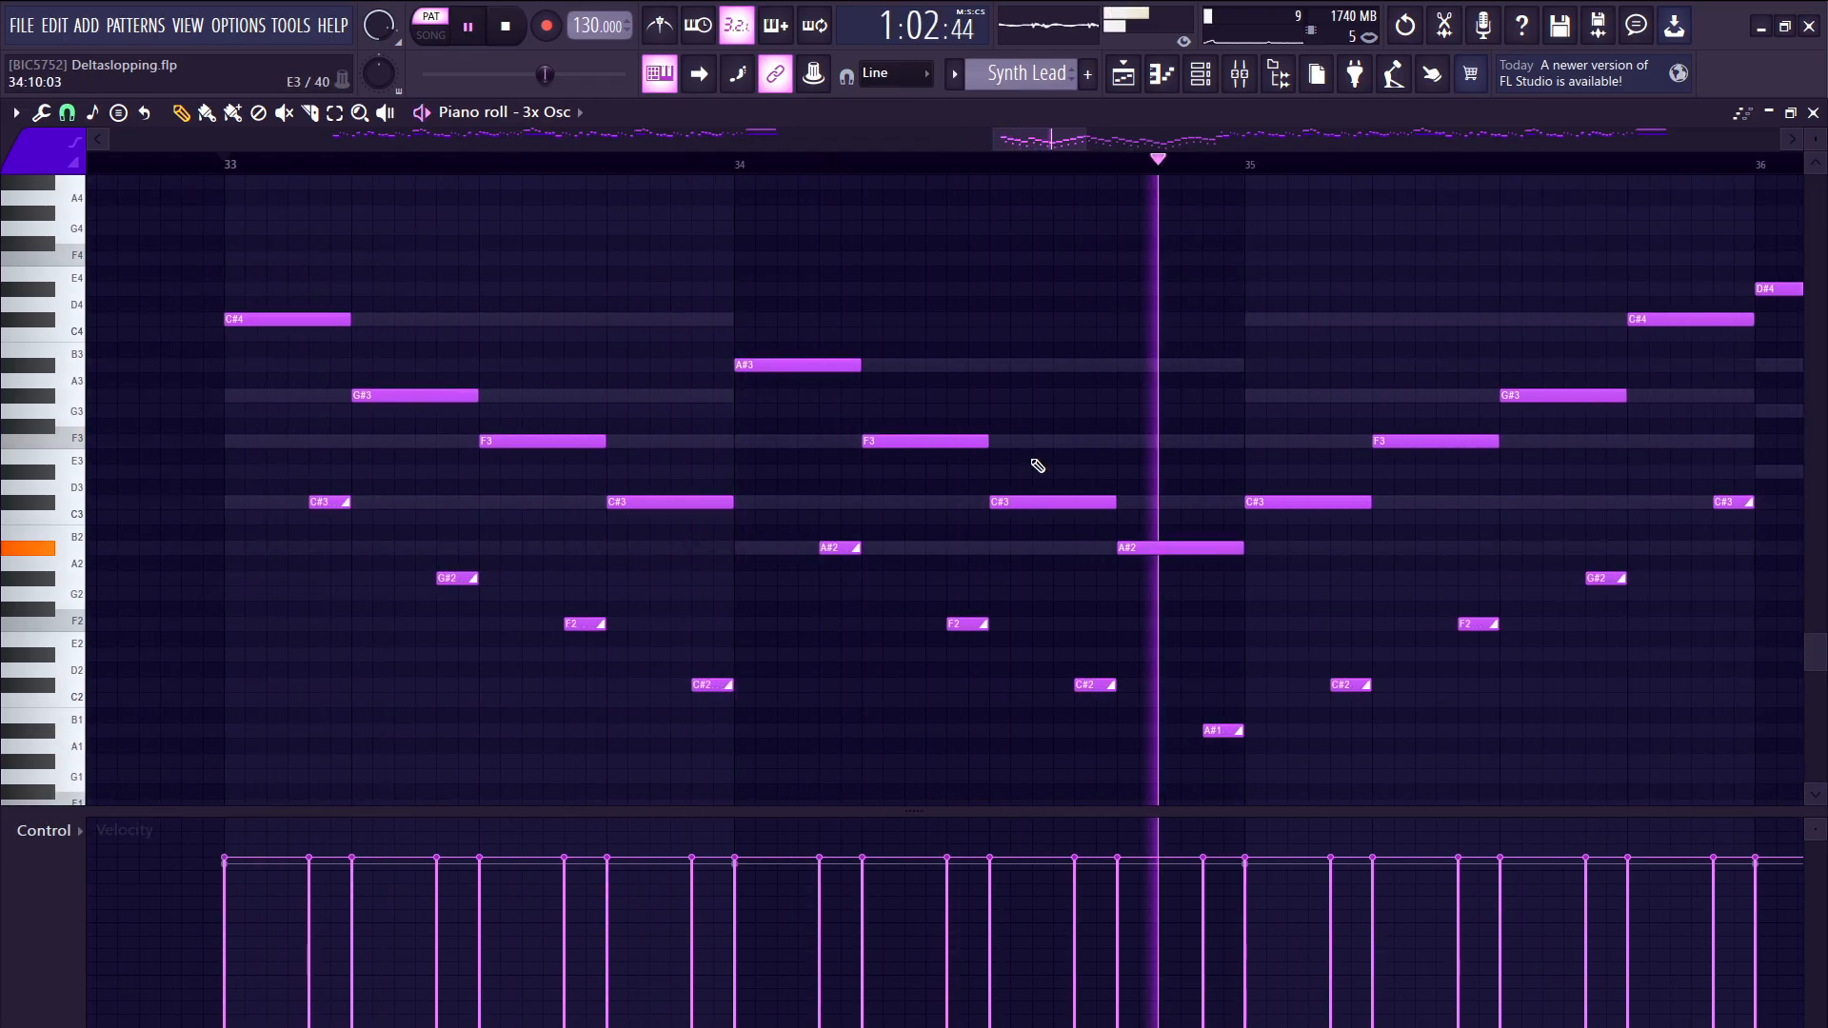
pyautogui.scroll(-3, 1142, 591)
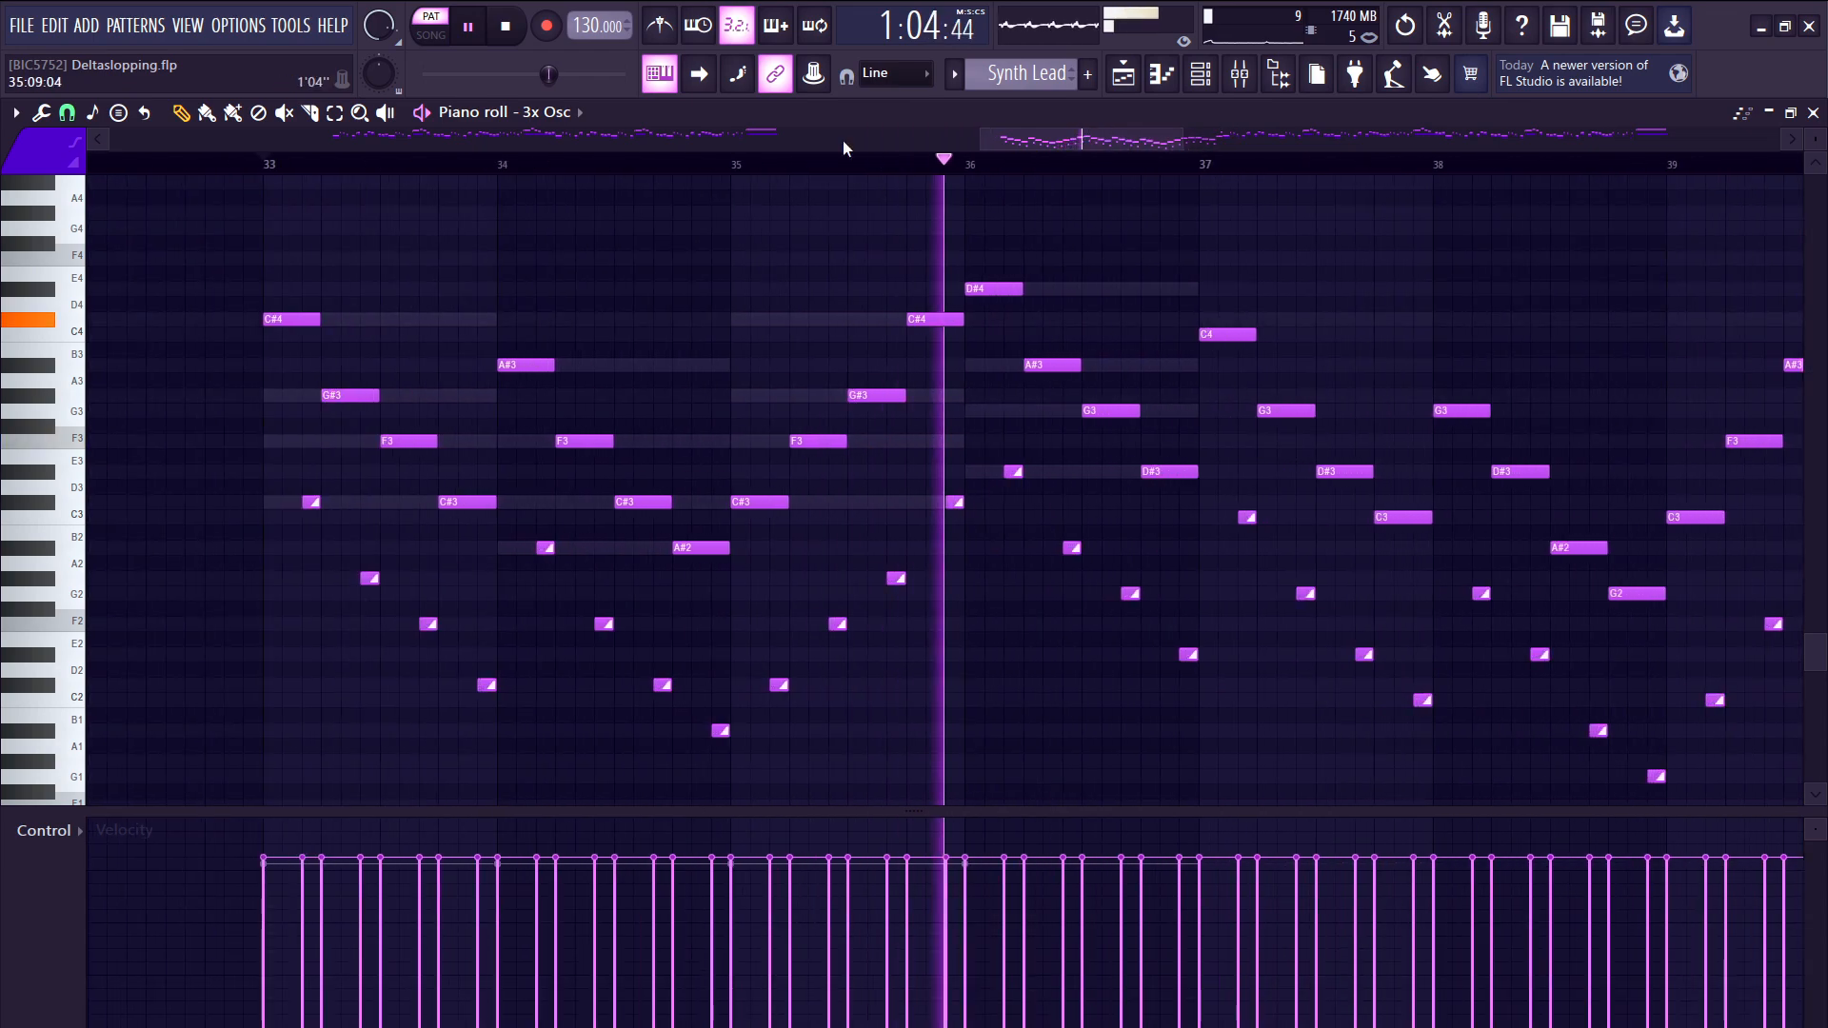
pyautogui.scroll(-1, 579, 114)
pyautogui.press('space')
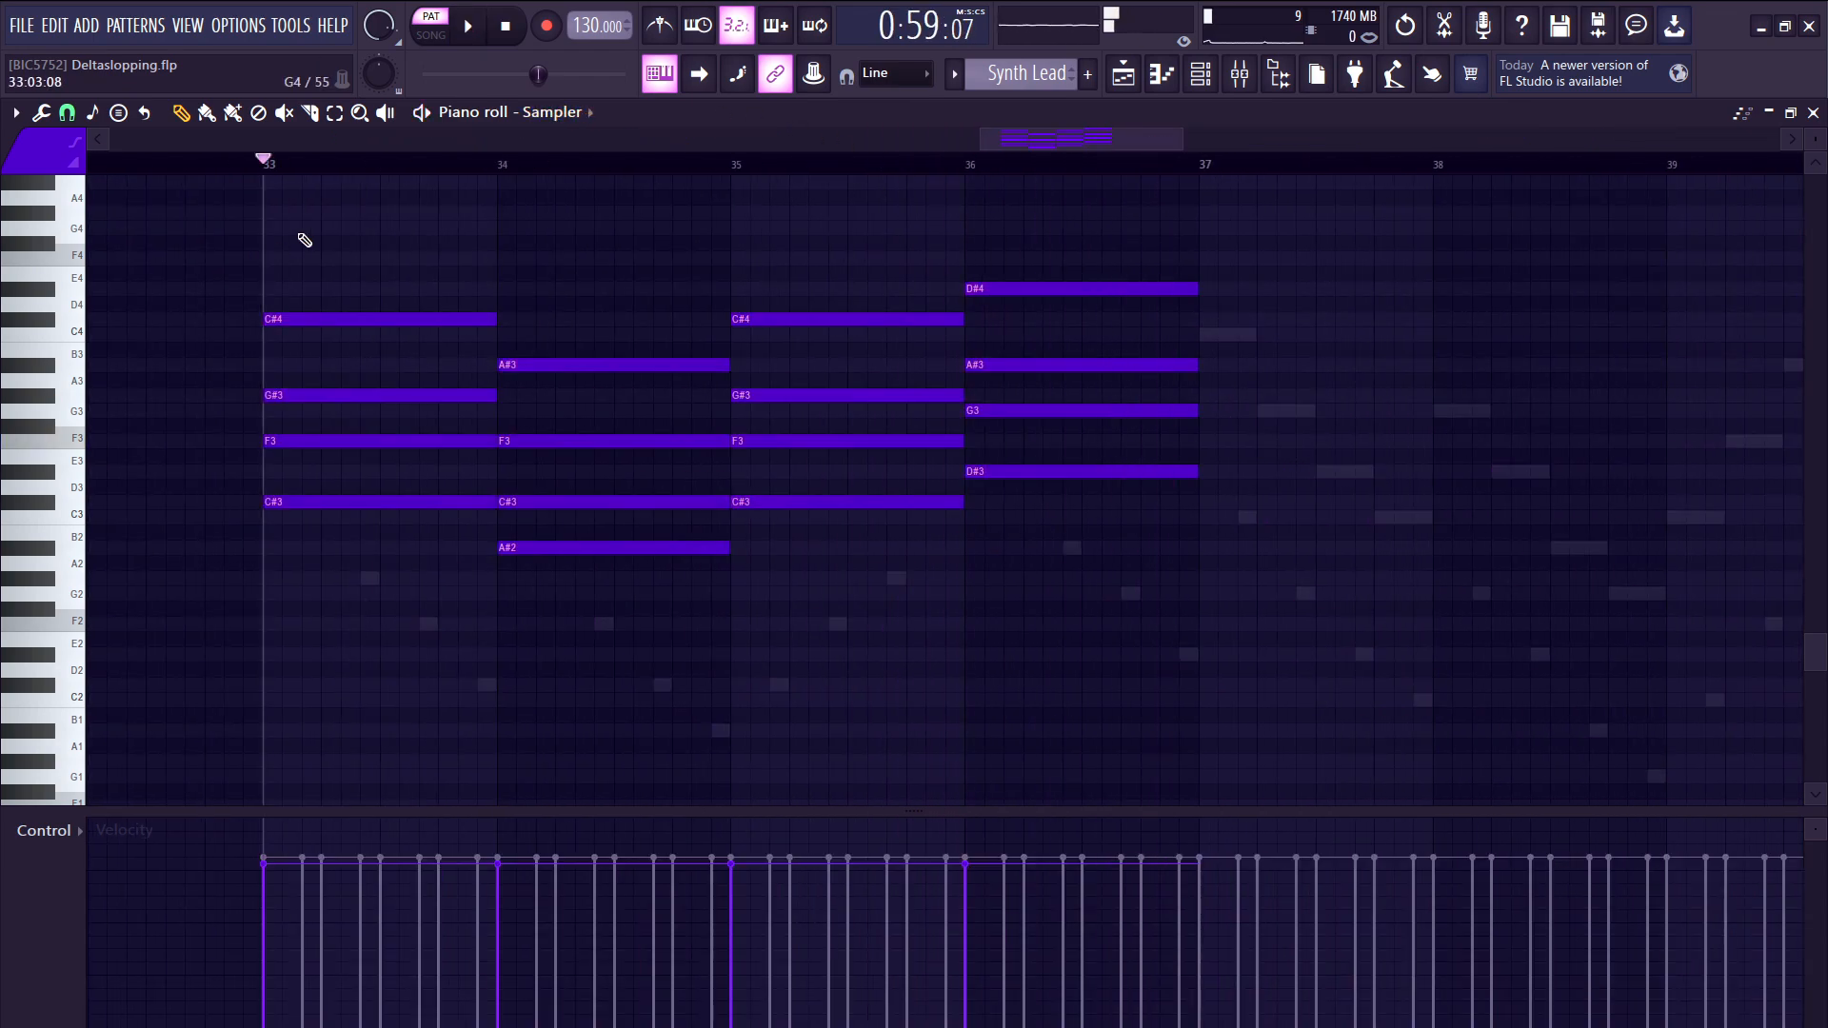
# - Delete all the chord notes in bars 33 to 36 of the Sampler channel and return to the playlist
pyautogui.moveTo(298, 236); pyautogui.dragTo(1290, 626)
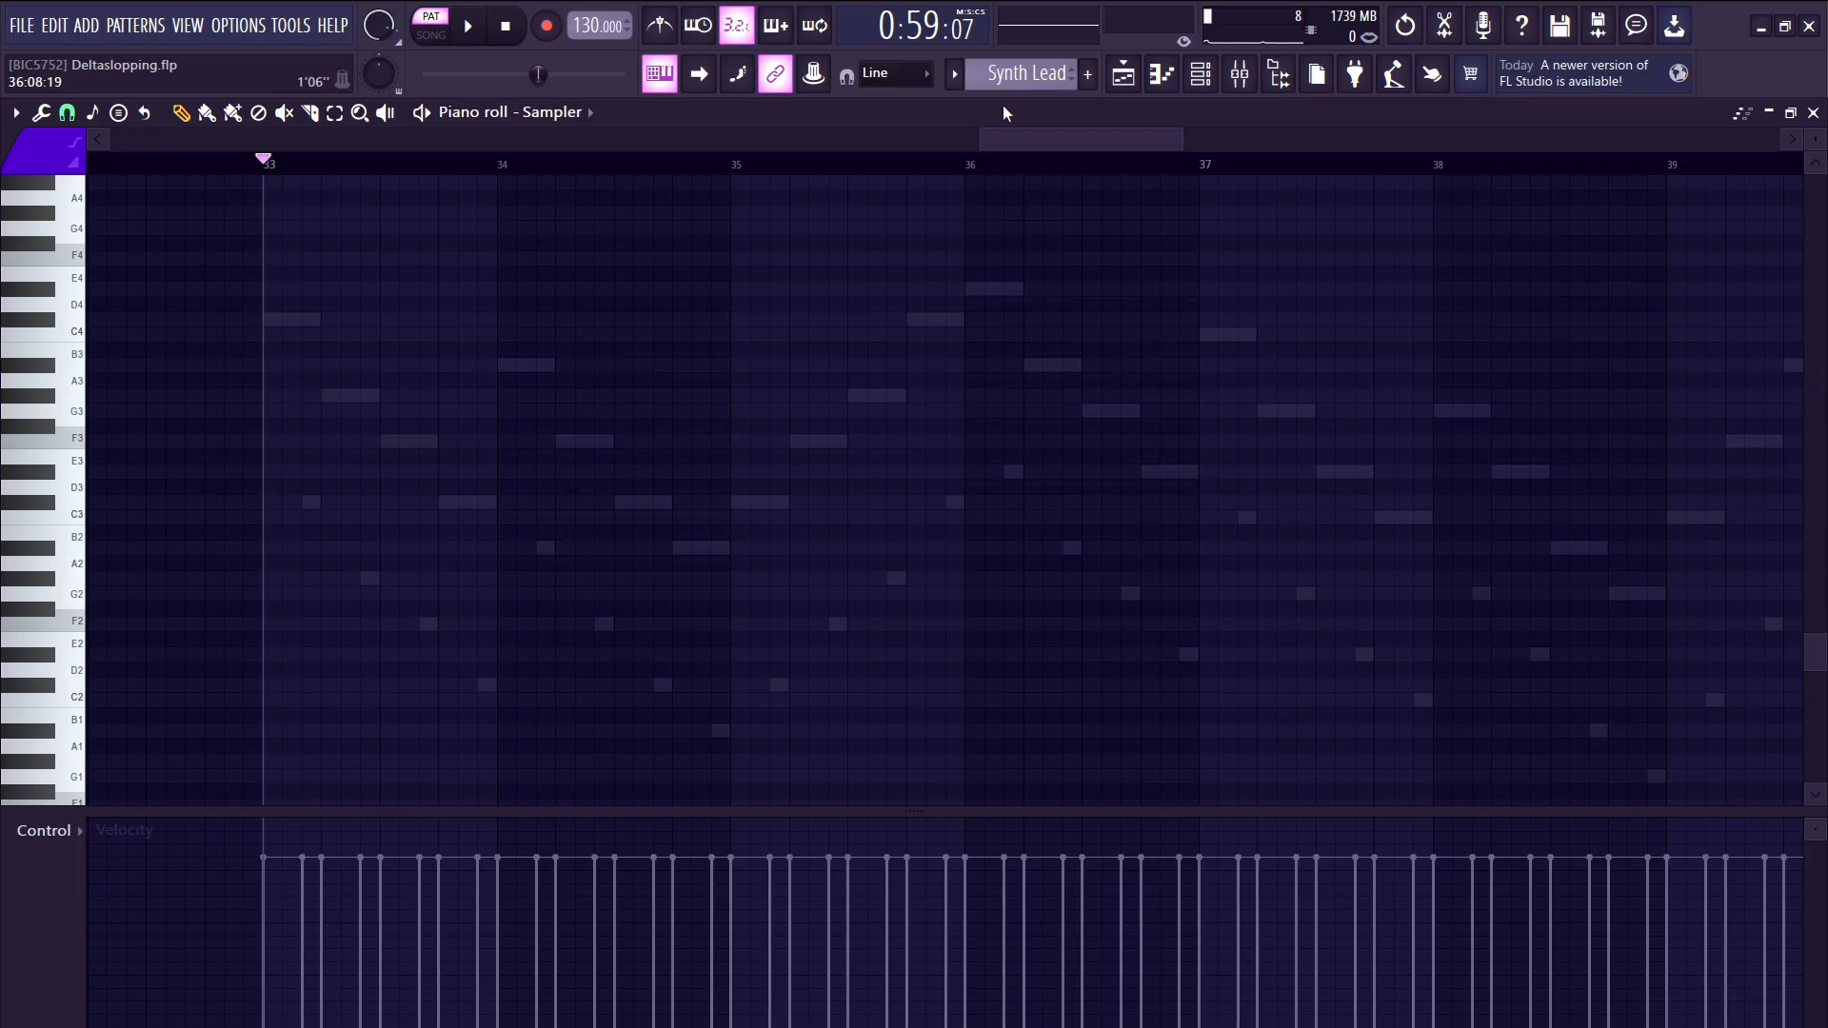
pyautogui.click(1124, 73)
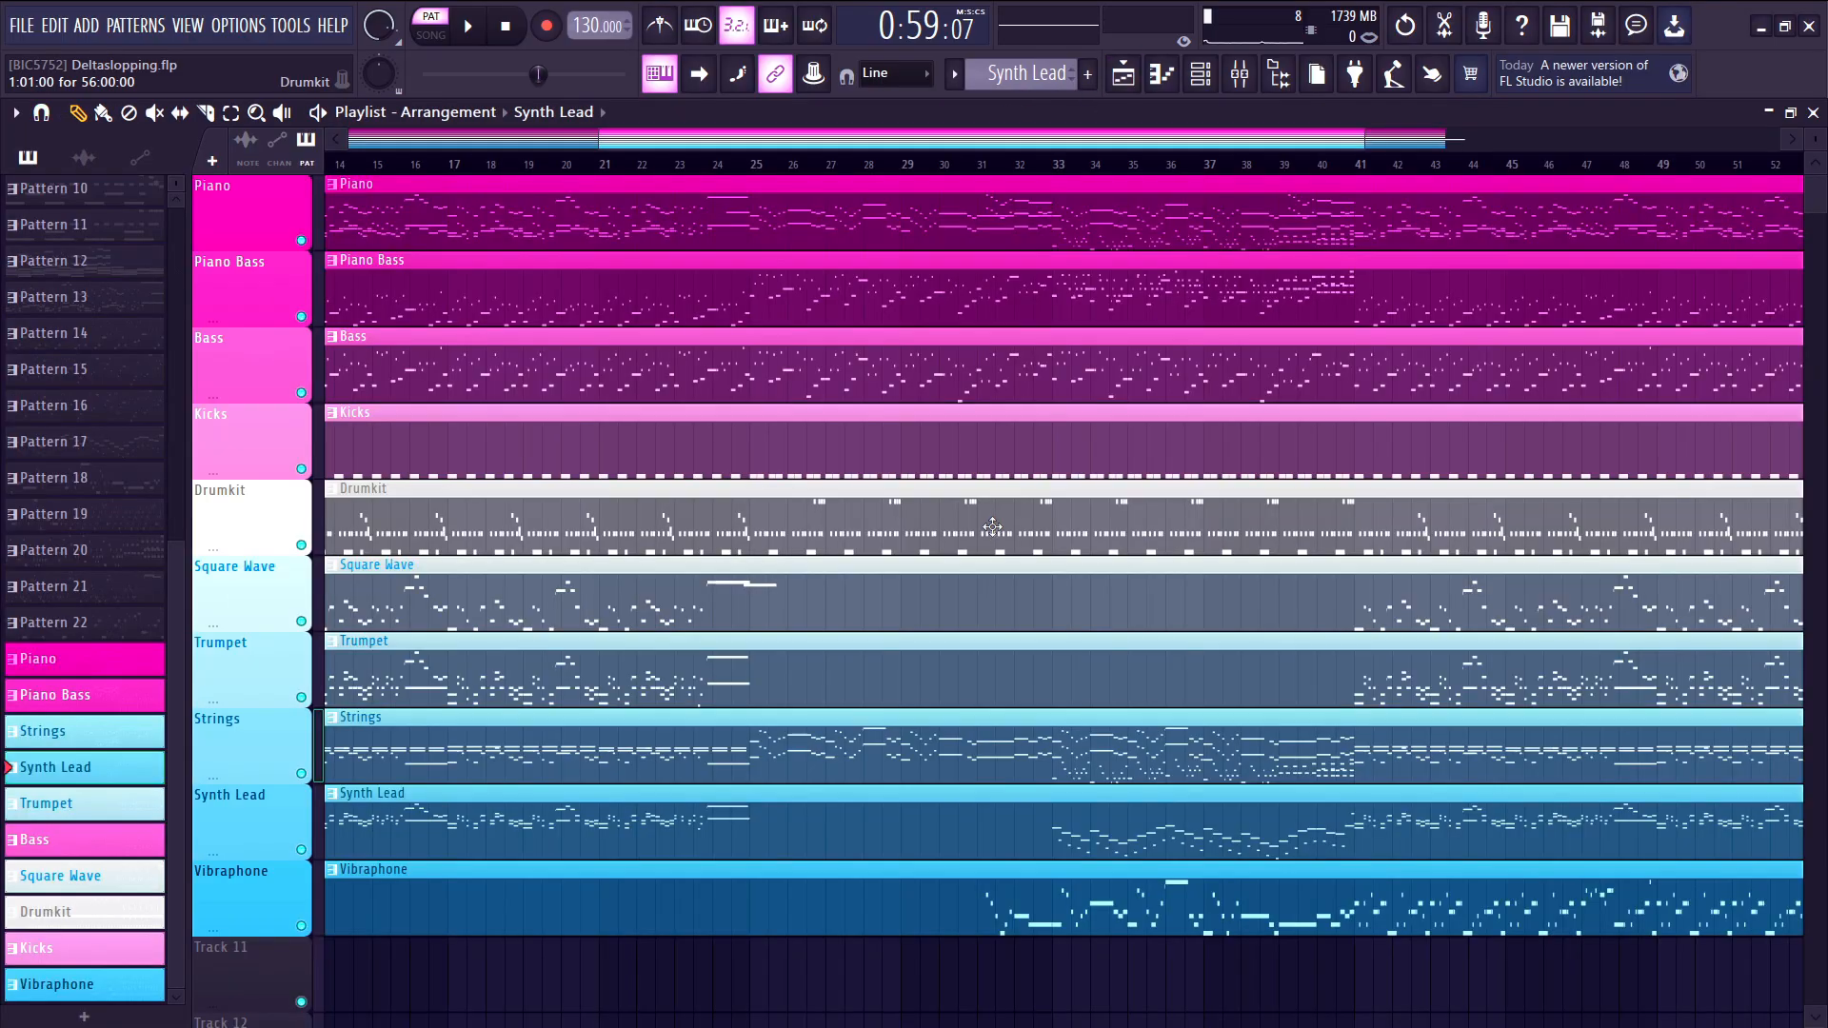
# - Examine the arrangement's tracks in the playlist, especially the section from bar 25 to bar 41
pyautogui.scroll(-2, 992, 527)
pyautogui.scroll(-3, 992, 527)
pyautogui.scroll(3, 1456, 557)
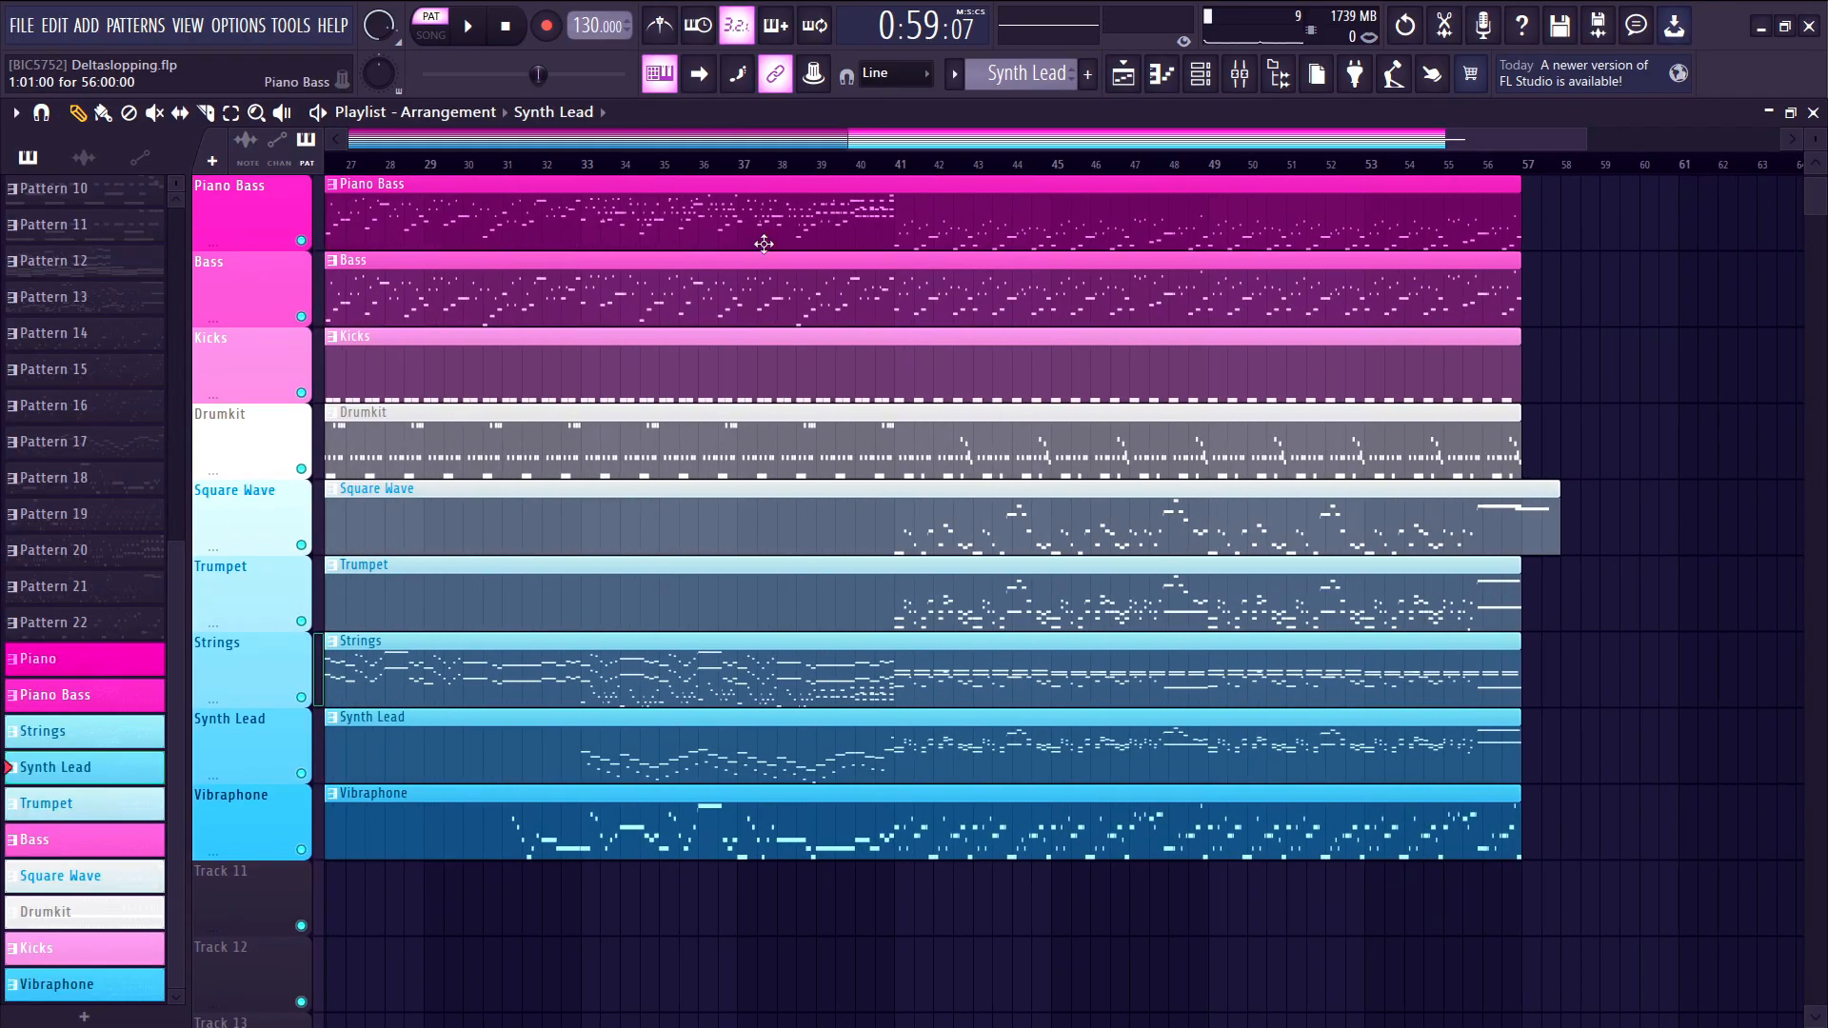
pyautogui.scroll(-2, 624, 434)
pyautogui.scroll(5, 624, 434)
pyautogui.scroll(1, 624, 434)
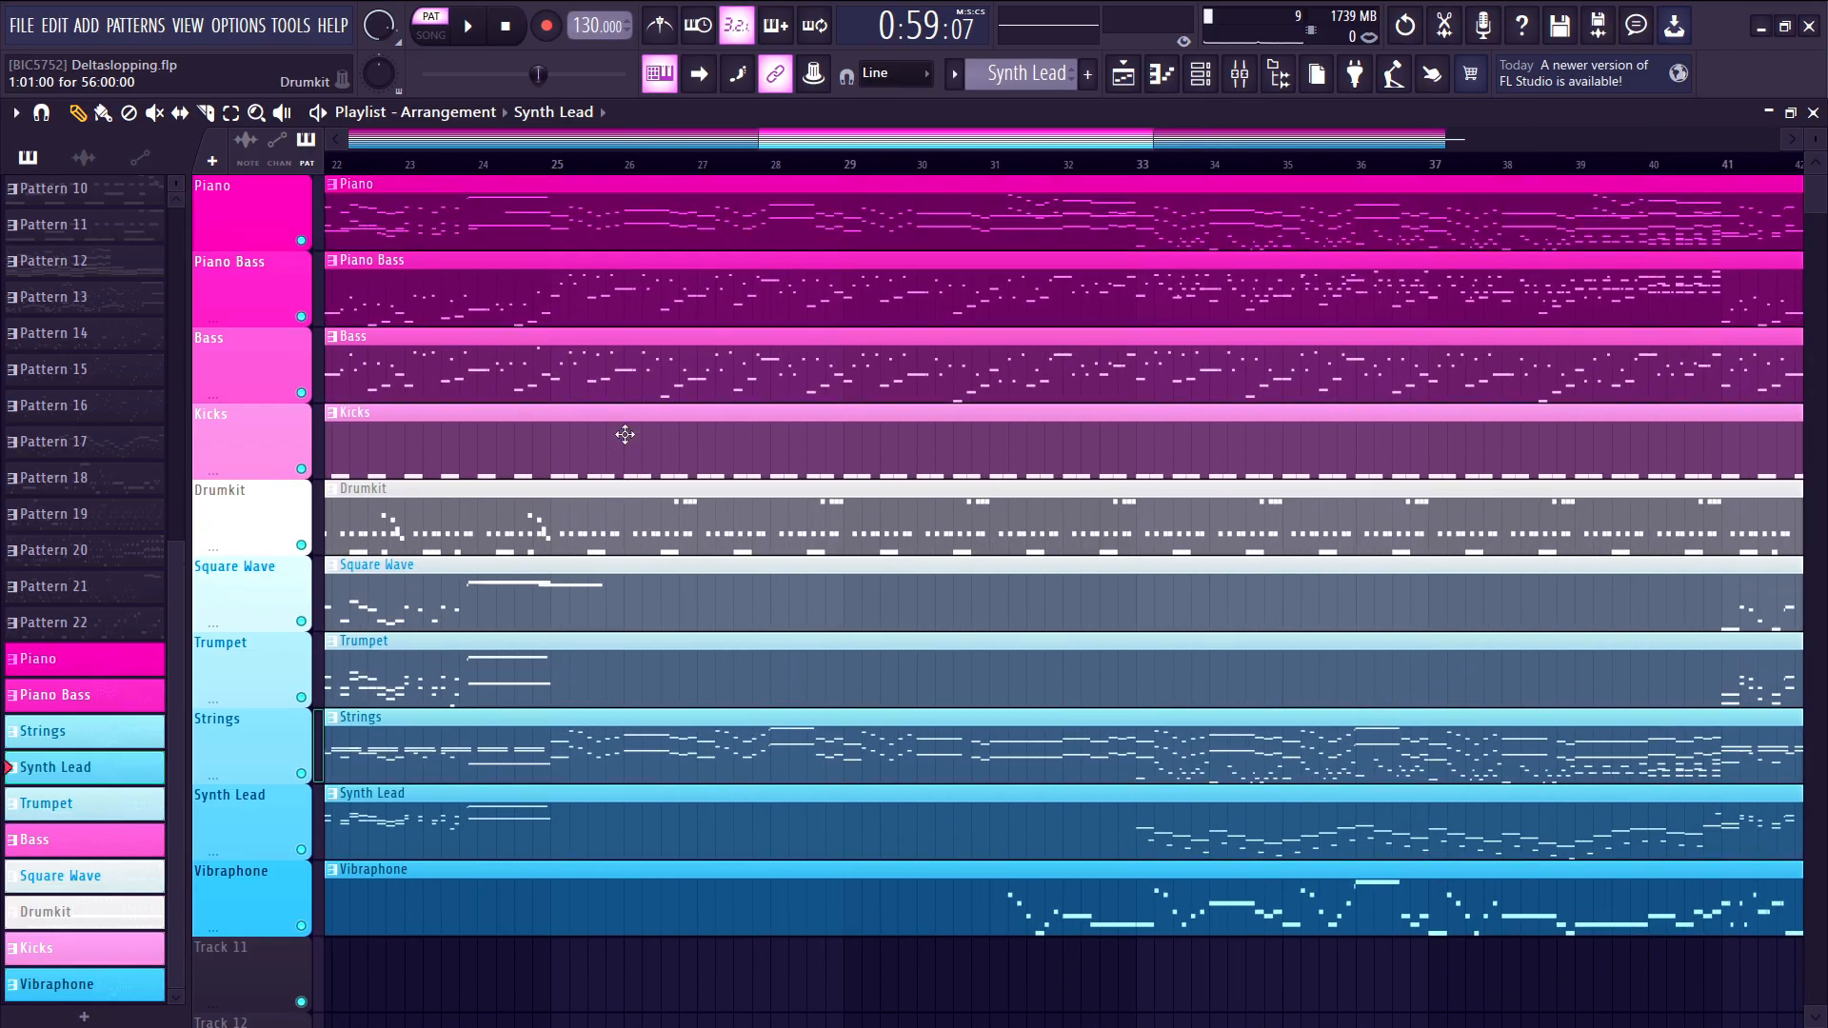
pyautogui.scroll(-1, 624, 434)
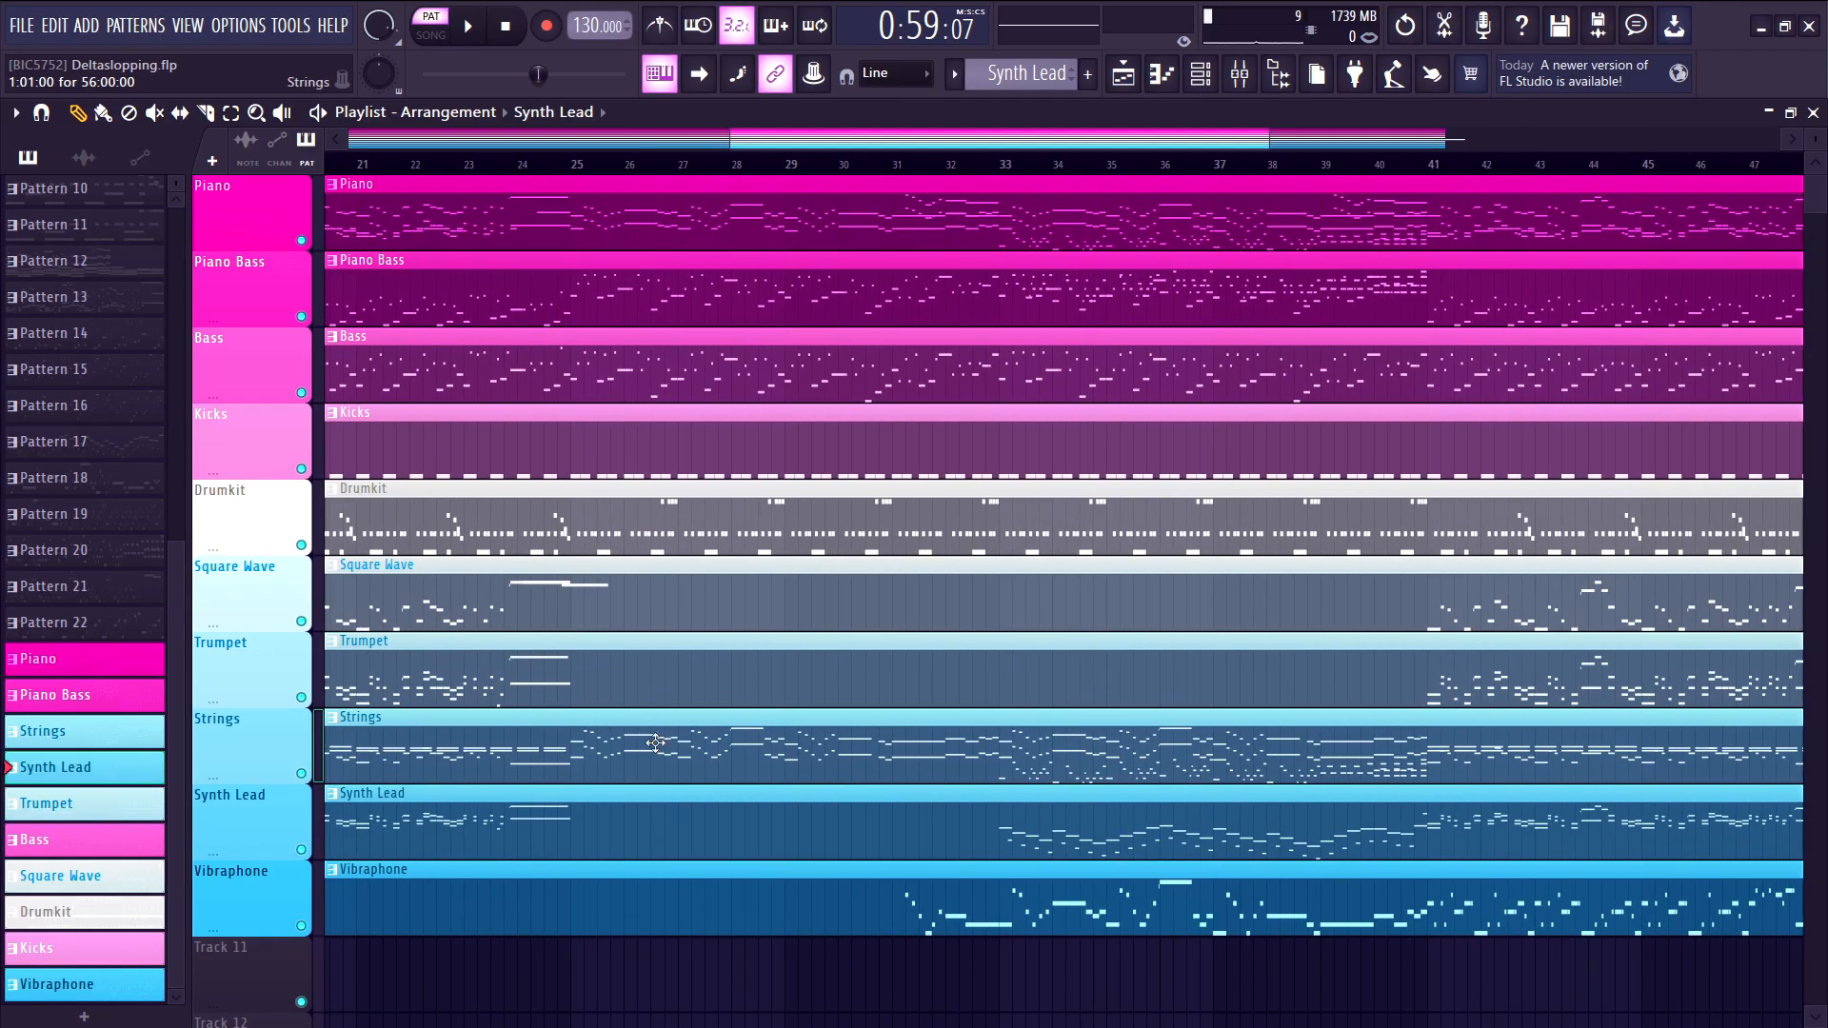
pyautogui.scroll(-1, 639, 636)
pyautogui.scroll(2, 580, 541)
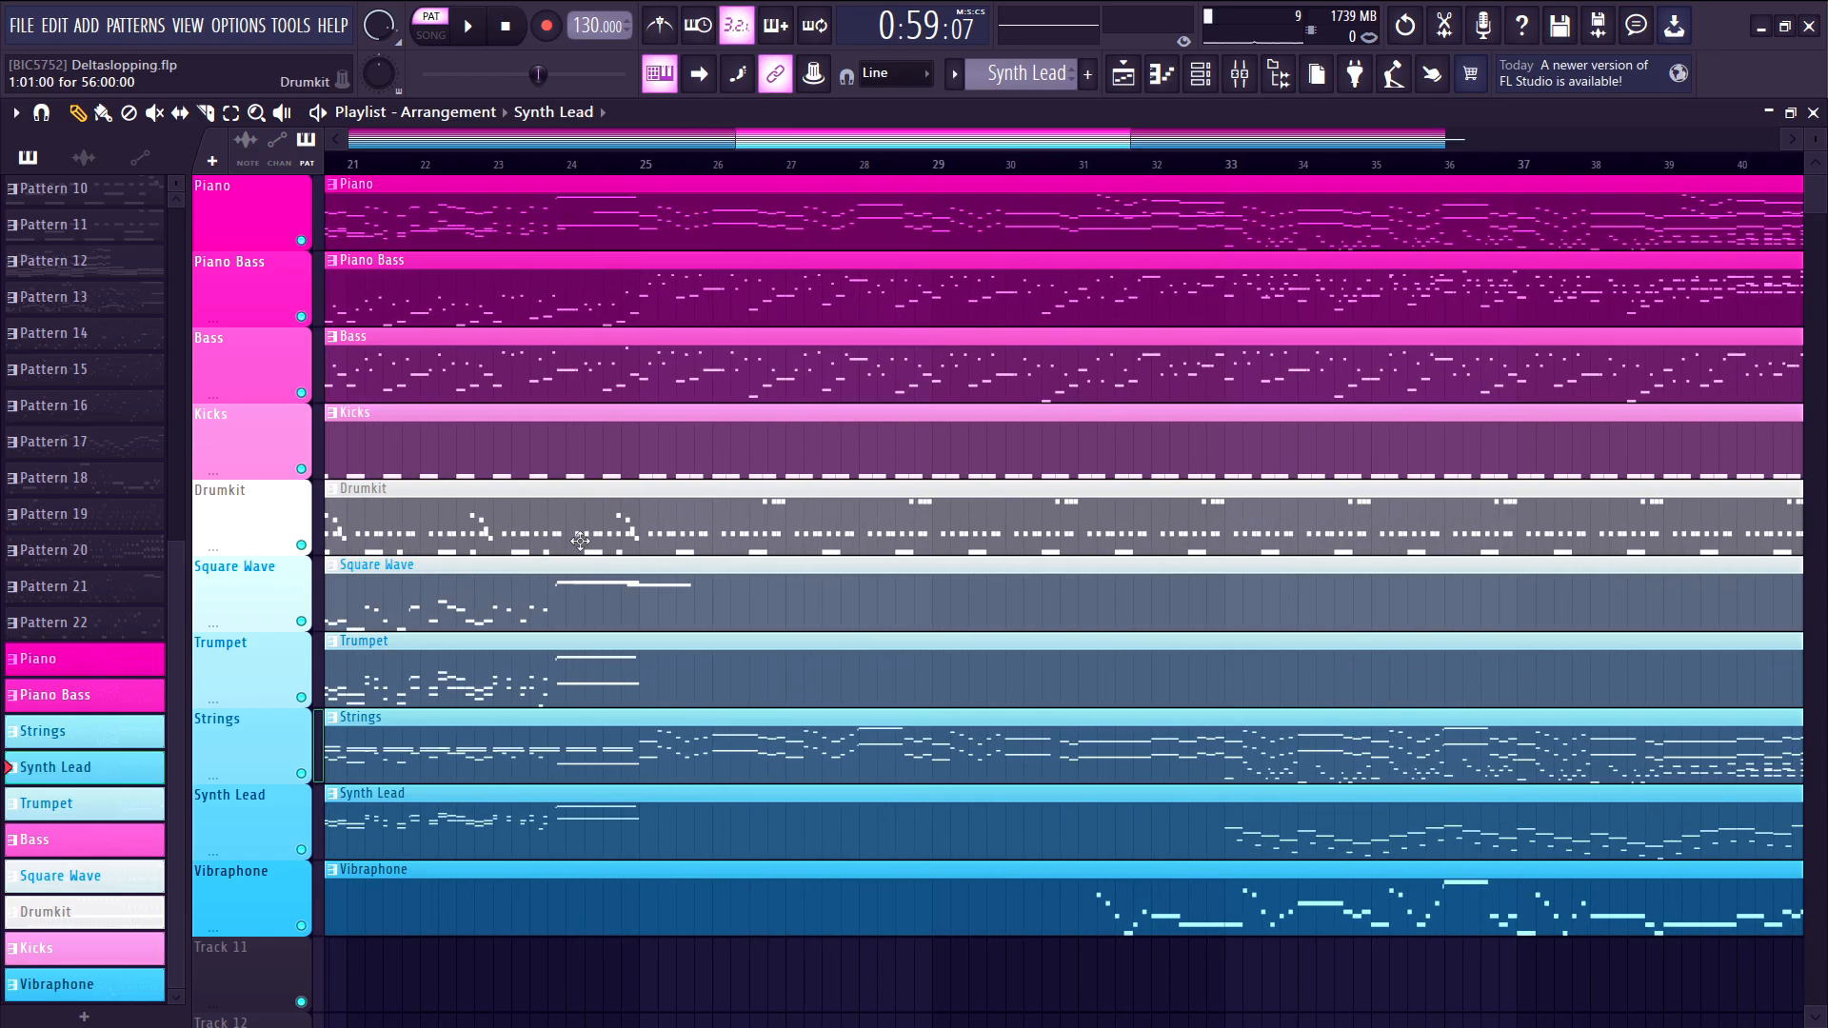
# - Open the Drumkit pattern in the piano roll and listen to the drum change around bar 25
pyautogui.doubleClick(657, 517)
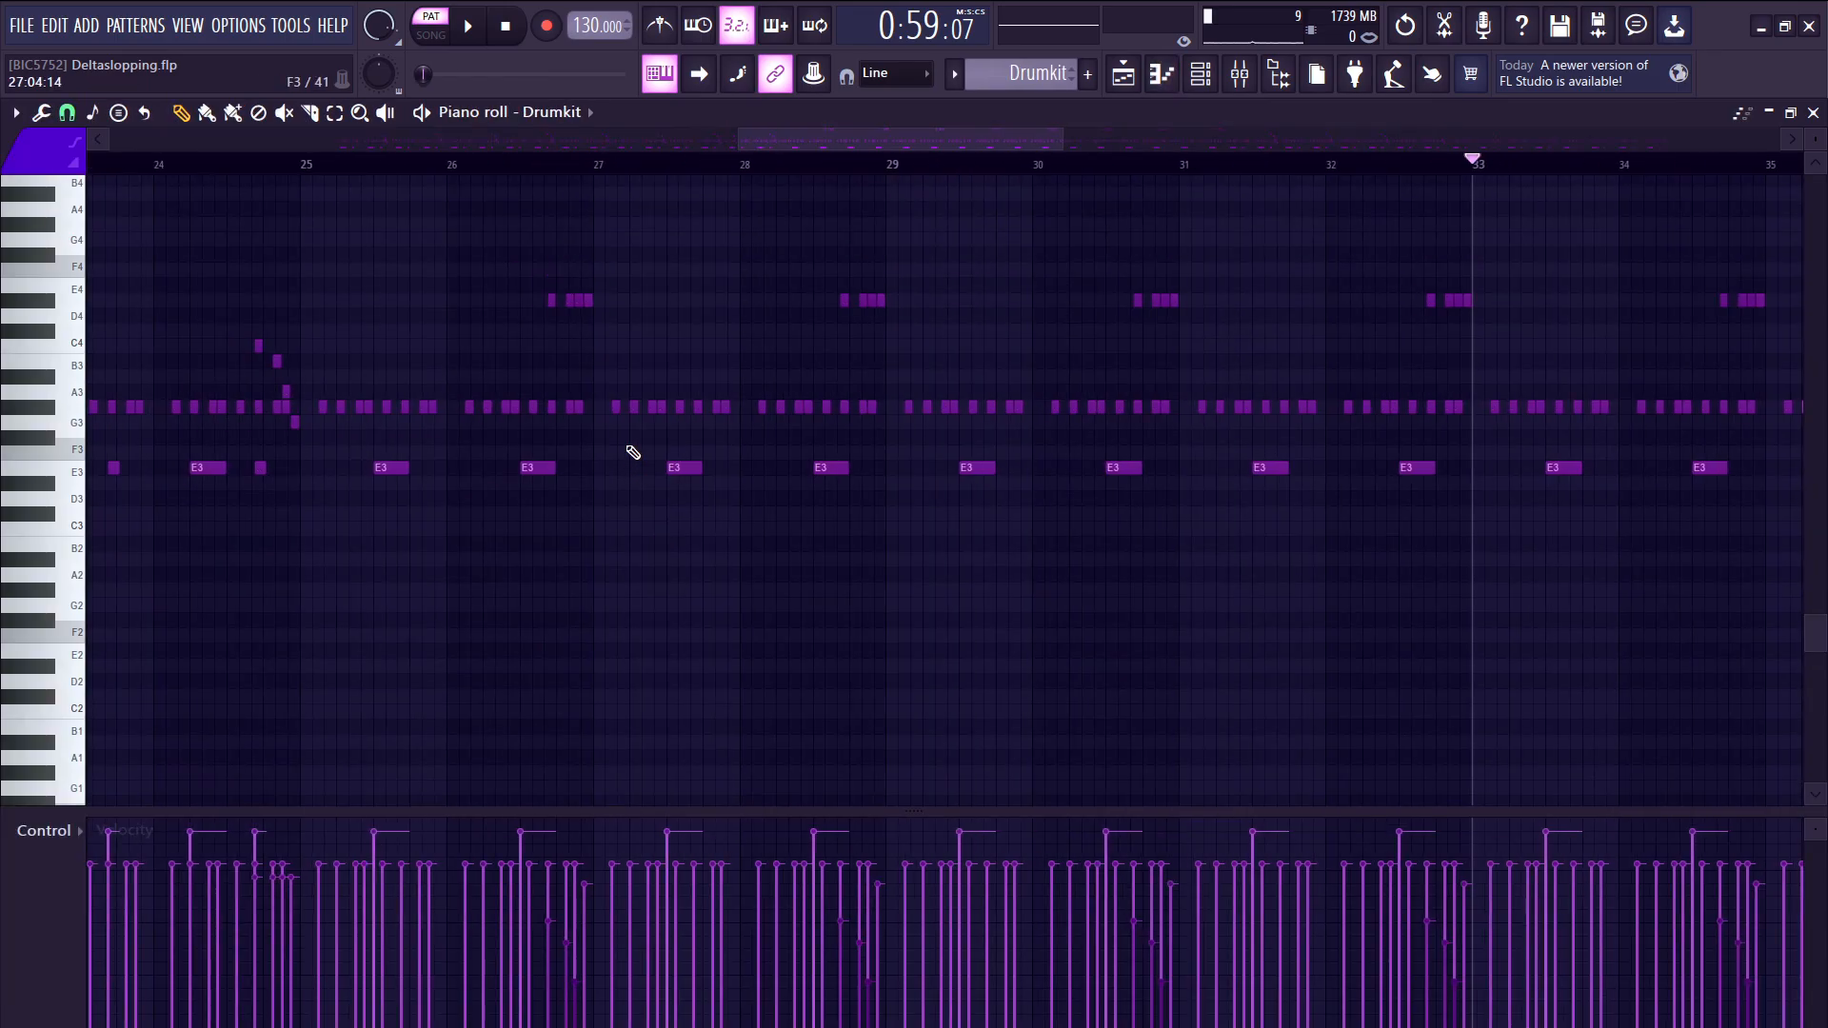
pyautogui.scroll(3, 548, 328)
pyautogui.scroll(2, 533, 317)
pyautogui.moveTo(250, 169); pyautogui.dragTo(209, 224)
pyautogui.press('space')
pyautogui.scroll(2, 241, 476)
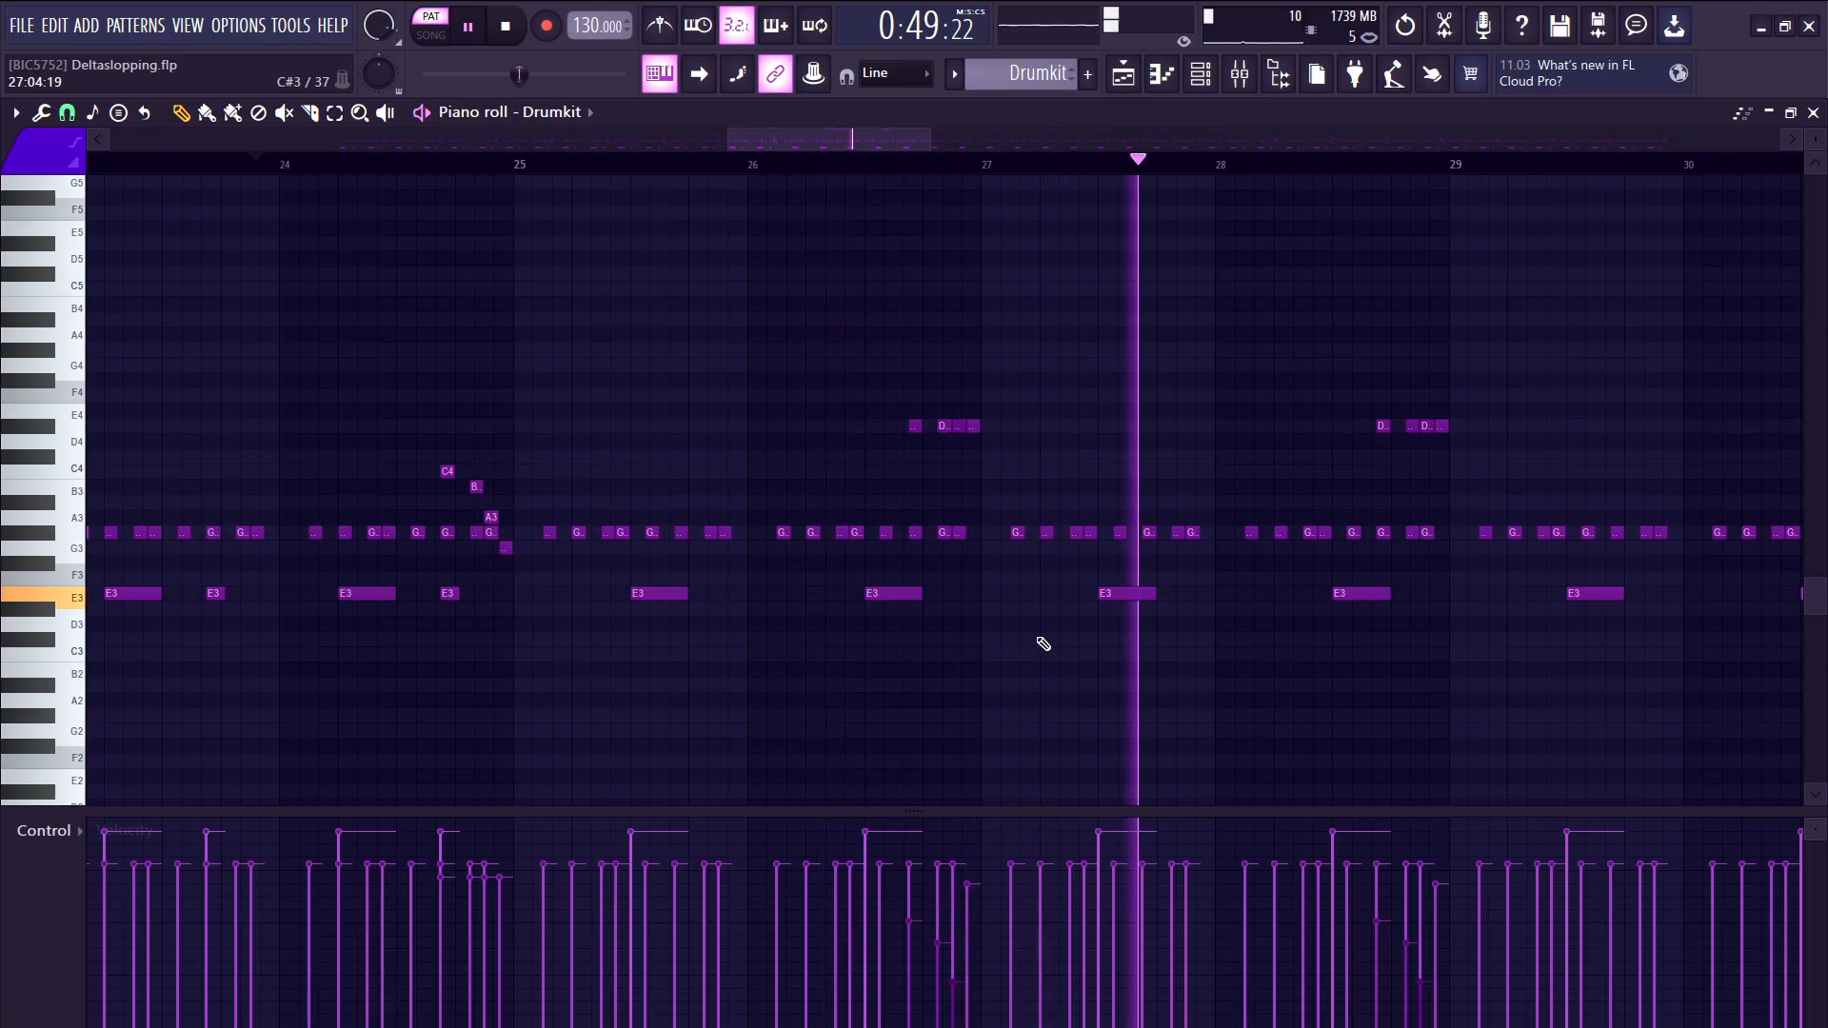
pyautogui.scroll(-2, 726, 652)
pyautogui.press('space')
# - Select the long E3 drum notes from bar 25 onward and play the pattern from bar 23
pyautogui.scroll(2, 751, 623)
pyautogui.moveTo(762, 544); pyautogui.dragTo(1457, 633)
pyautogui.scroll(2, 502, 273)
pyautogui.moveTo(408, 157); pyautogui.dragTo(136, 278)
pyautogui.press('space')
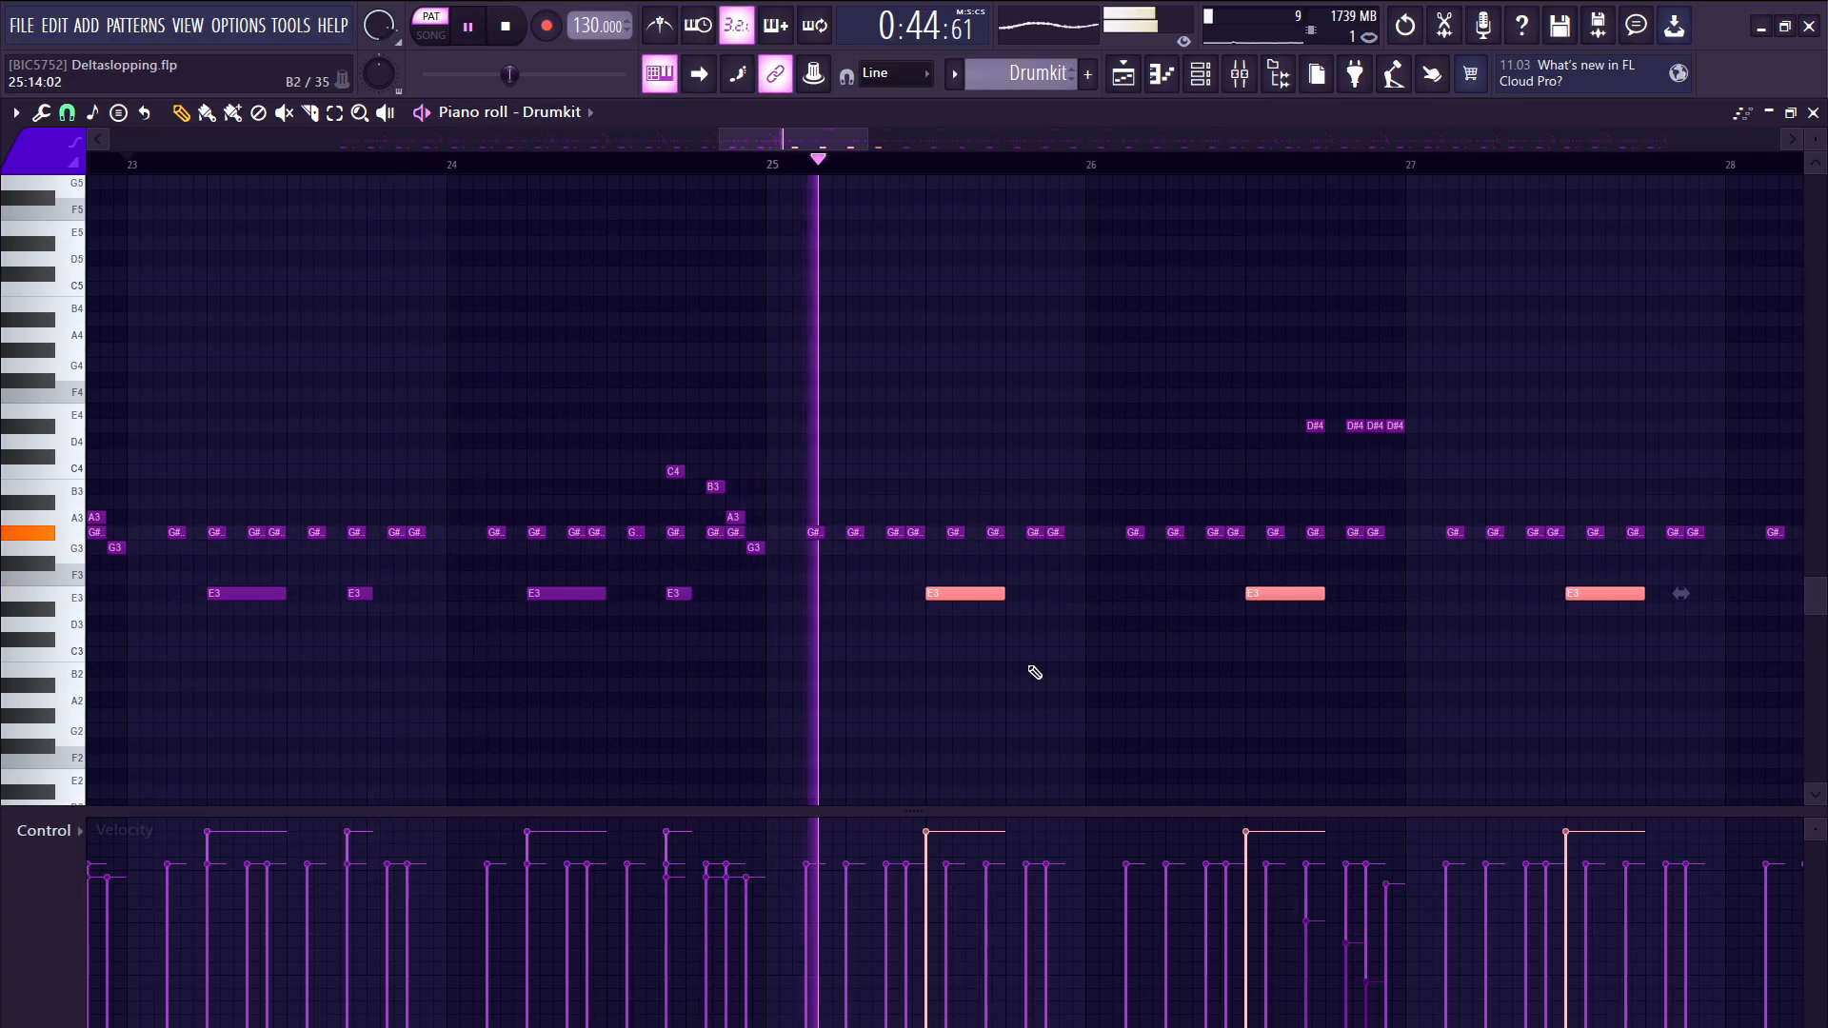
pyautogui.press('space')
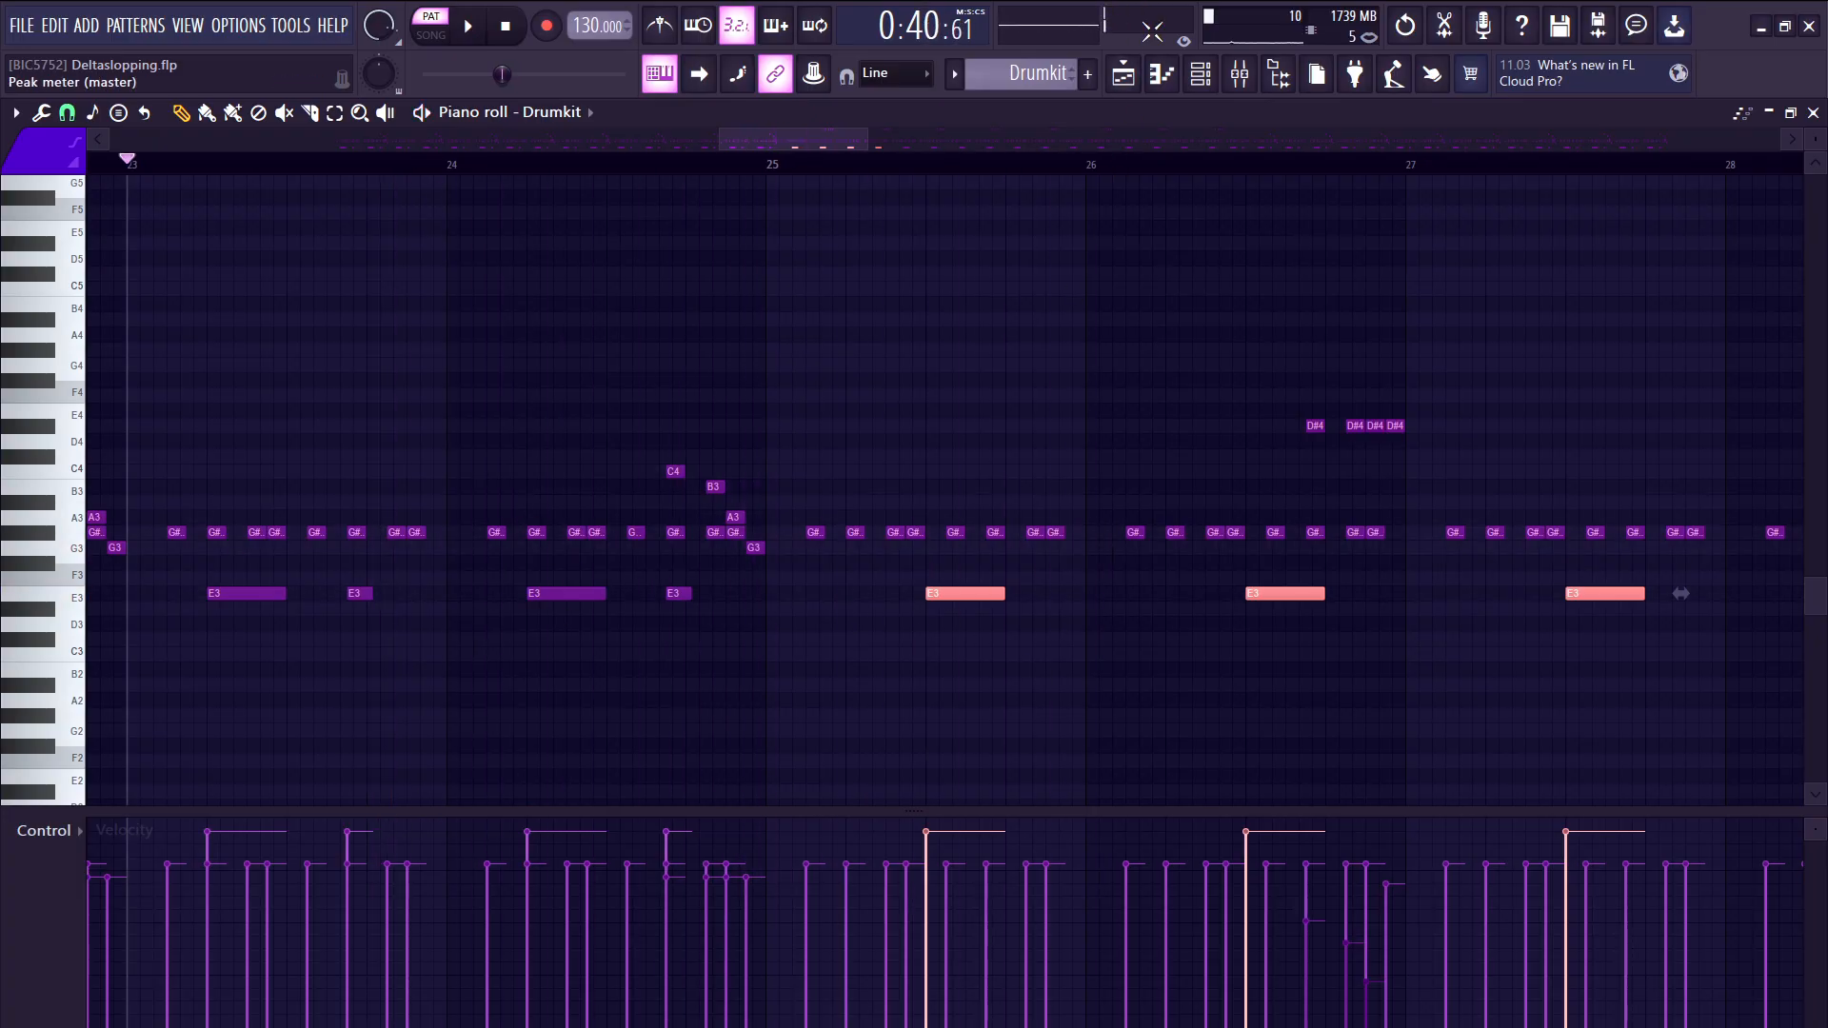
# - Switch from the playlist to song playback mode, open the mixer and select the Vives track
pyautogui.press('F5')
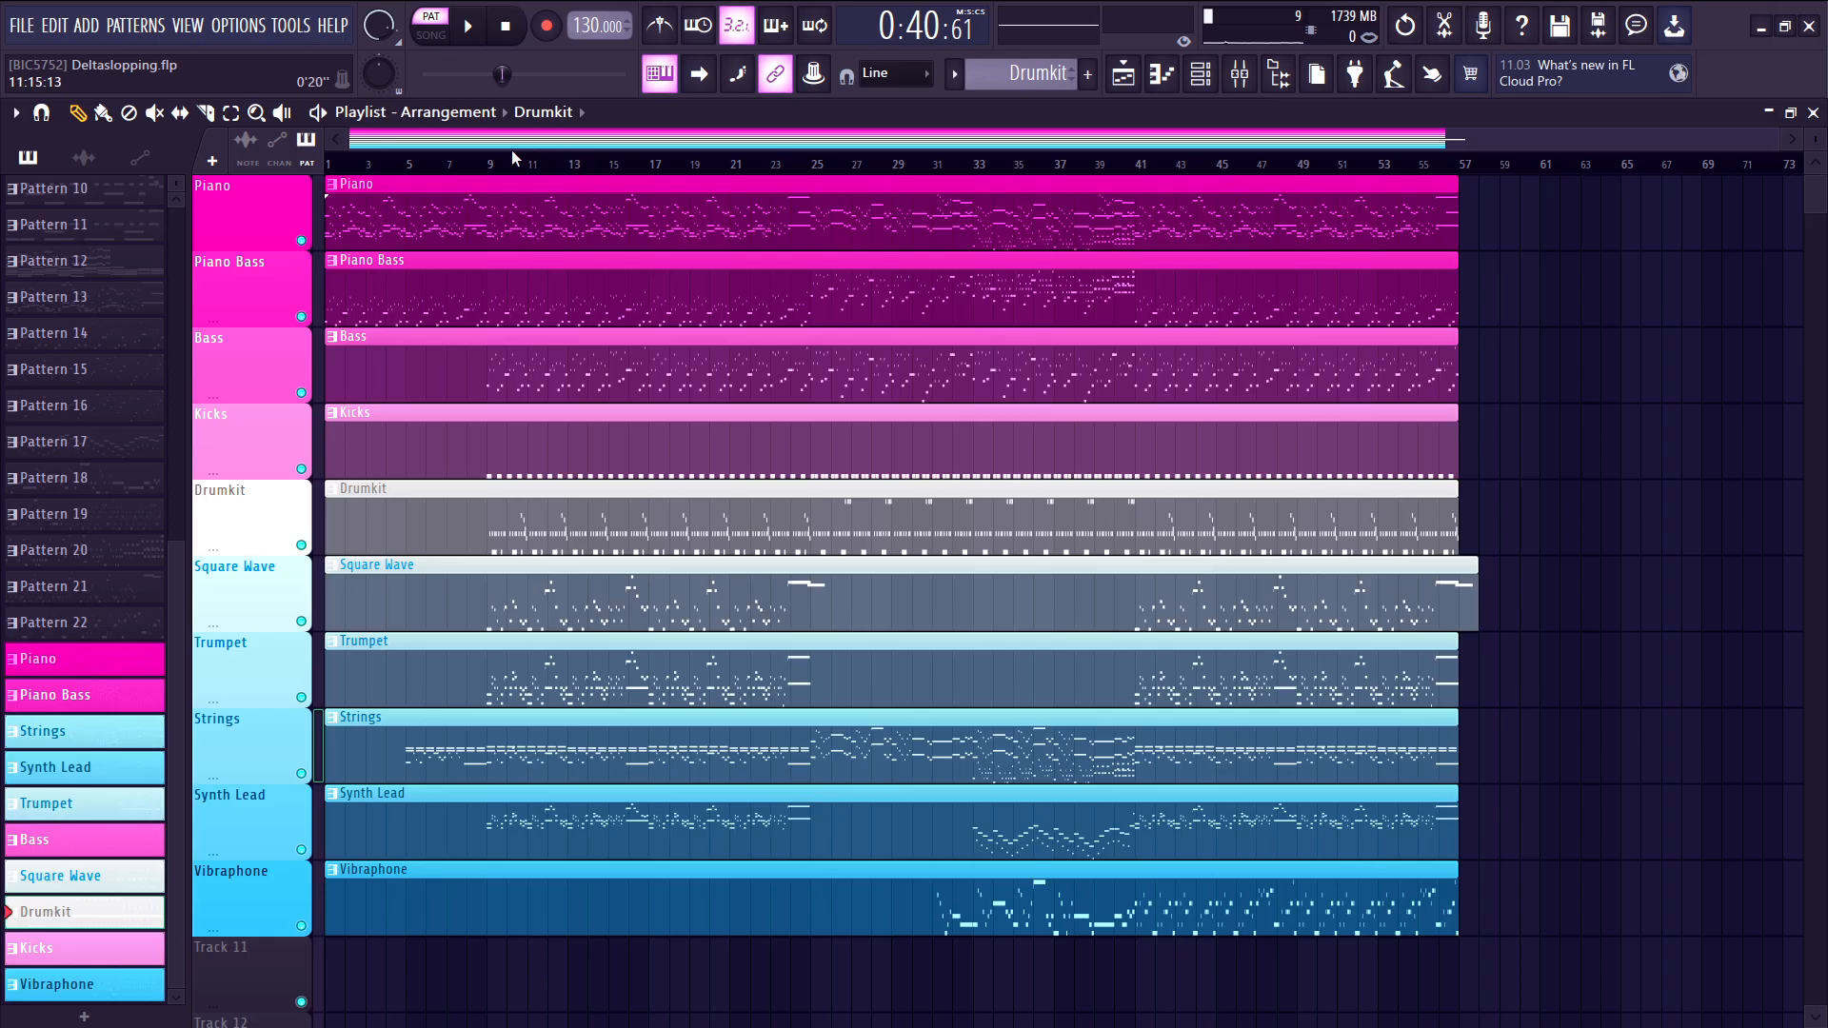
pyautogui.press('l')
pyautogui.click(1253, 89)
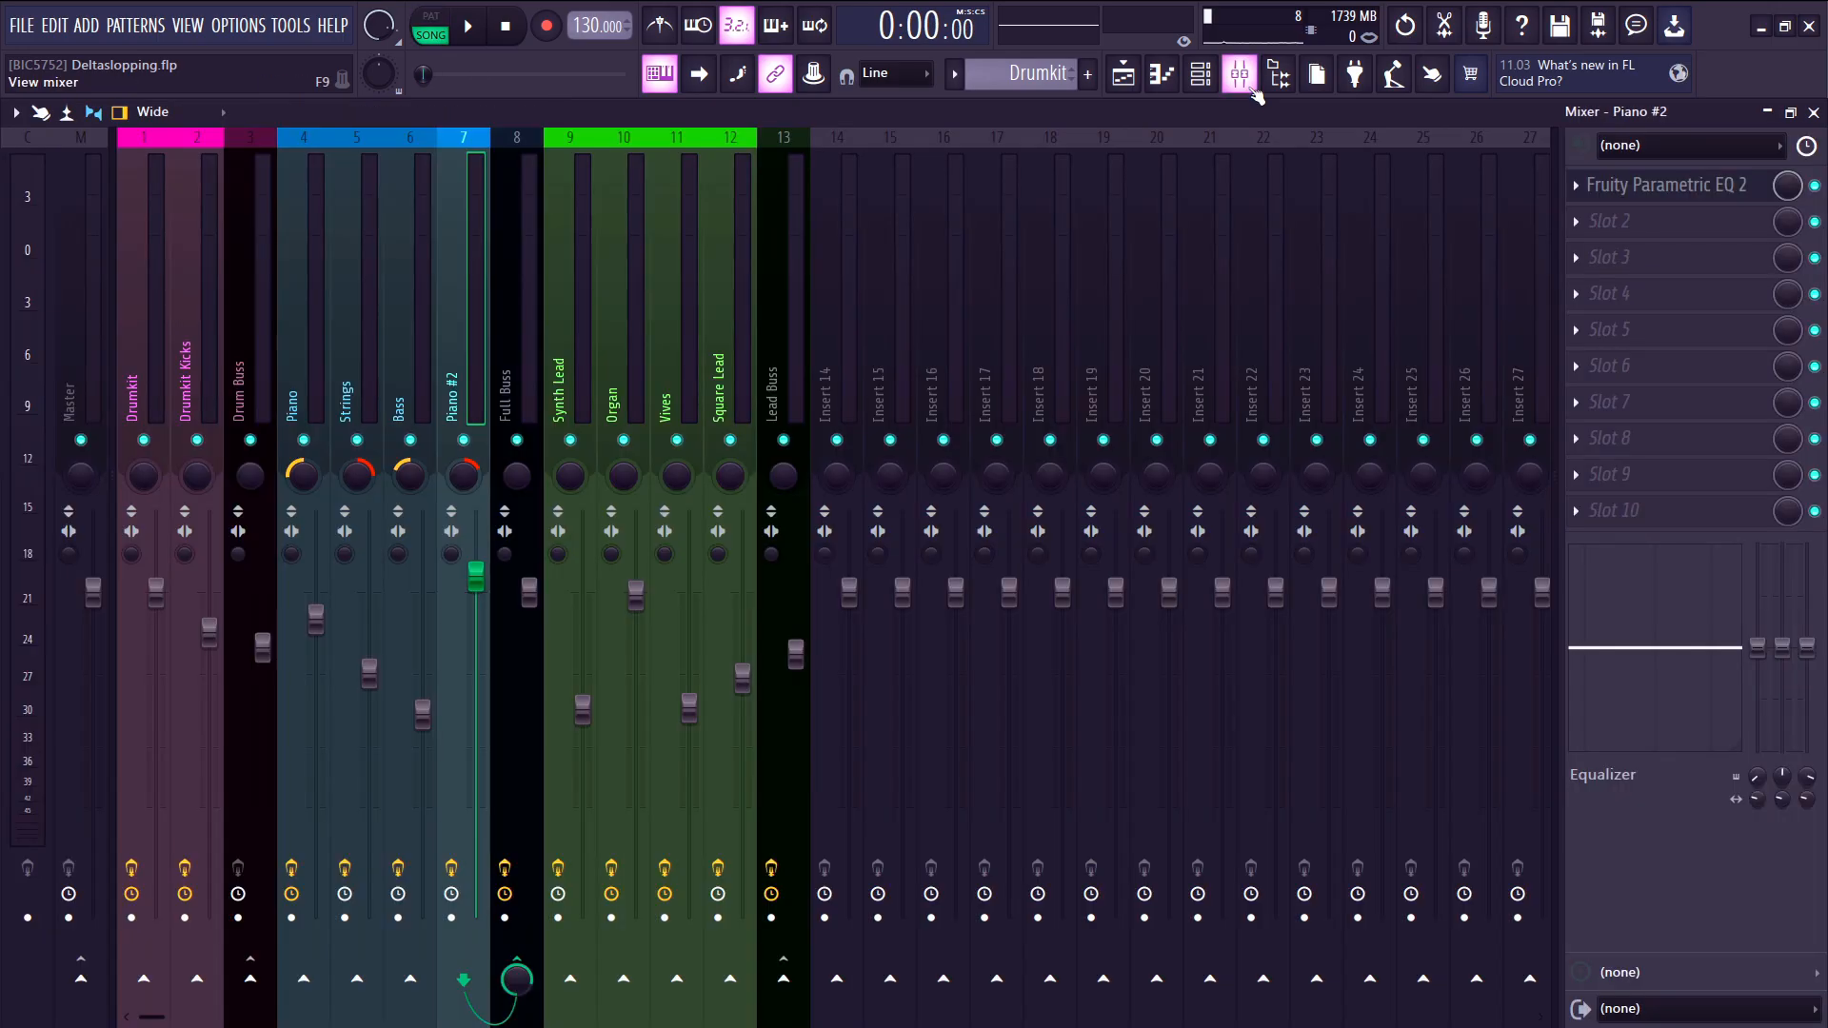
pyautogui.scroll(-5, 722, 248)
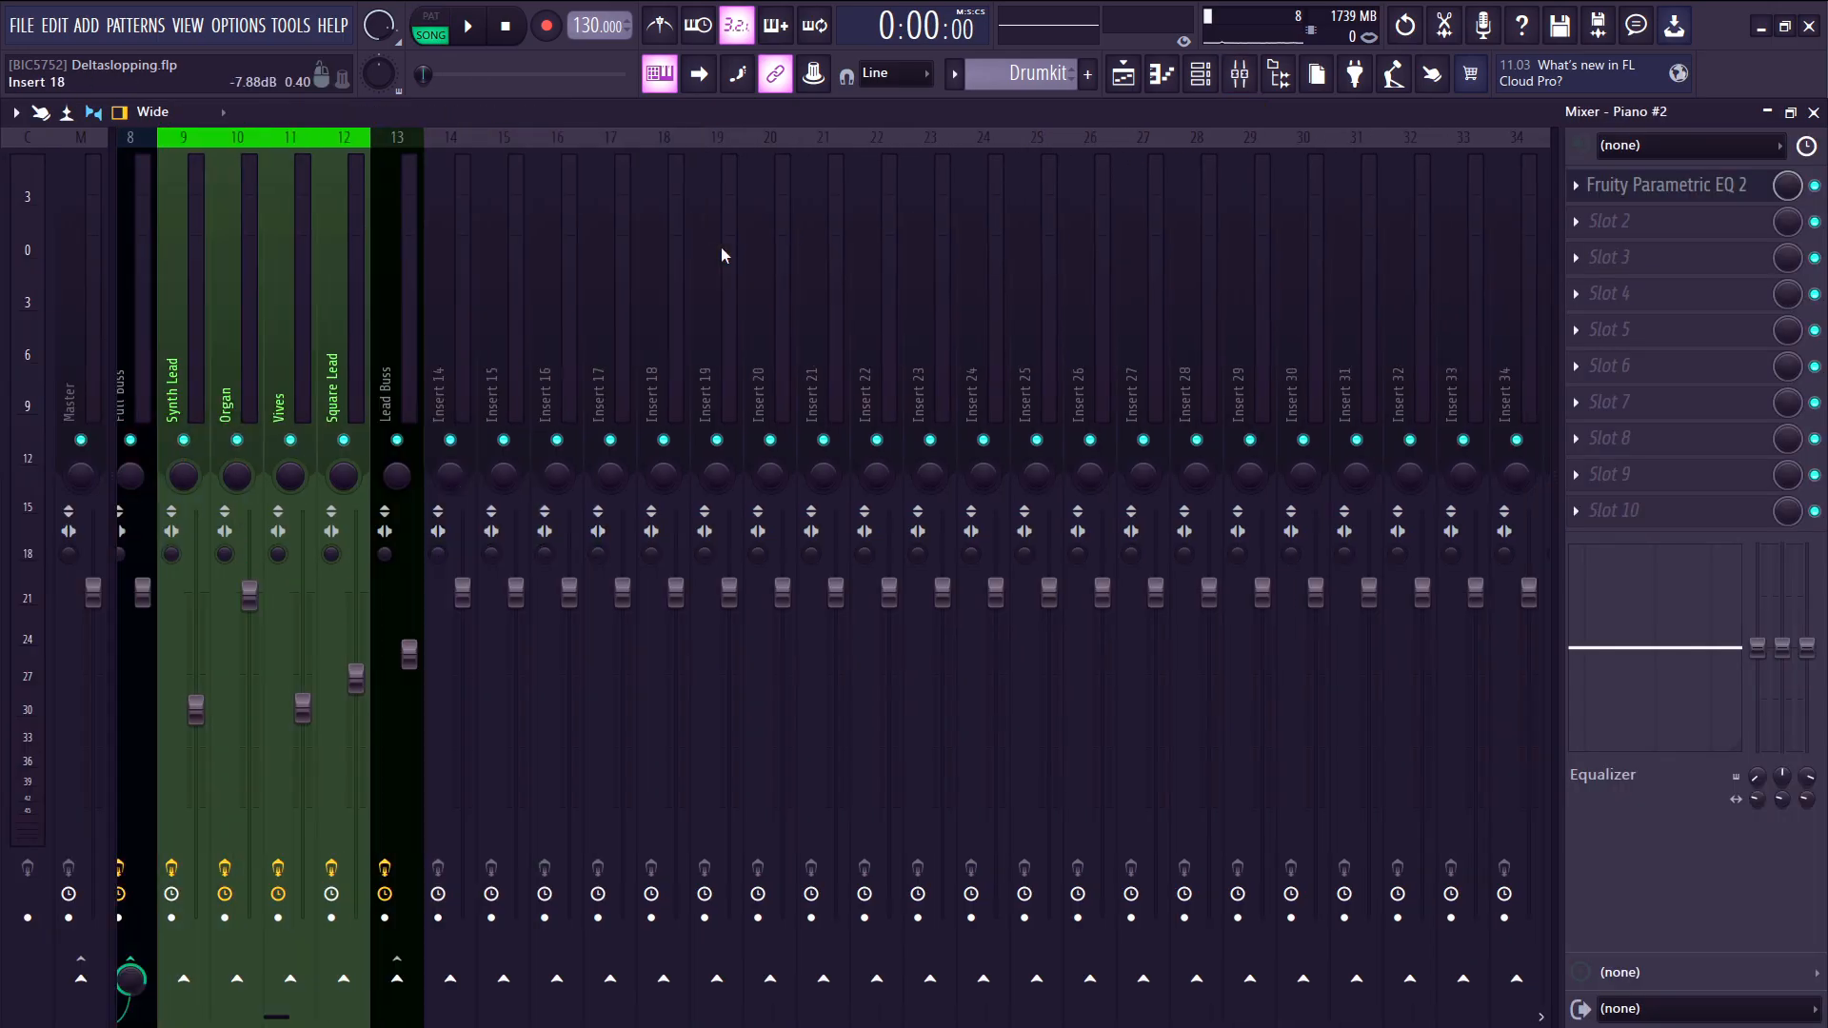
pyautogui.scroll(5, 722, 248)
pyautogui.click(654, 286)
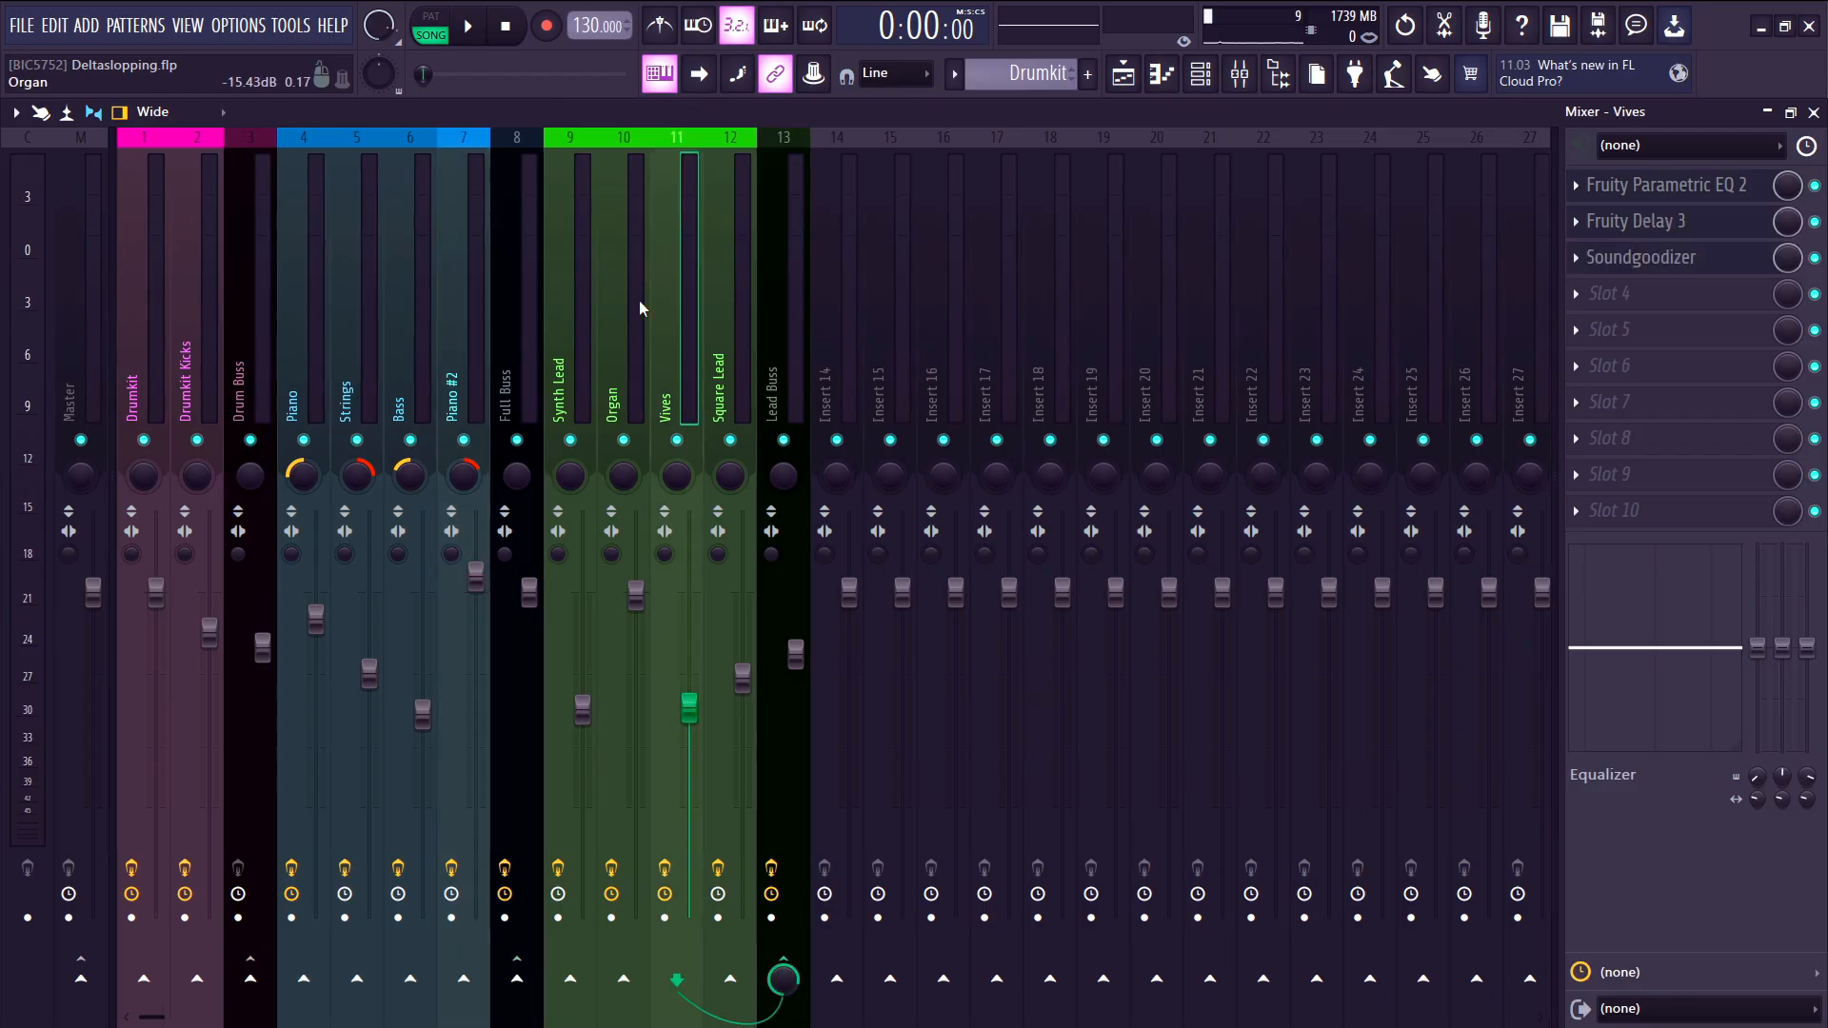
# - Inspect the routing of the Drumkit, Drumkit Kicks and Drum Buss mixer tracks, briefly soloing the Drum Buss
pyautogui.click(163, 294)
pyautogui.click(173, 293)
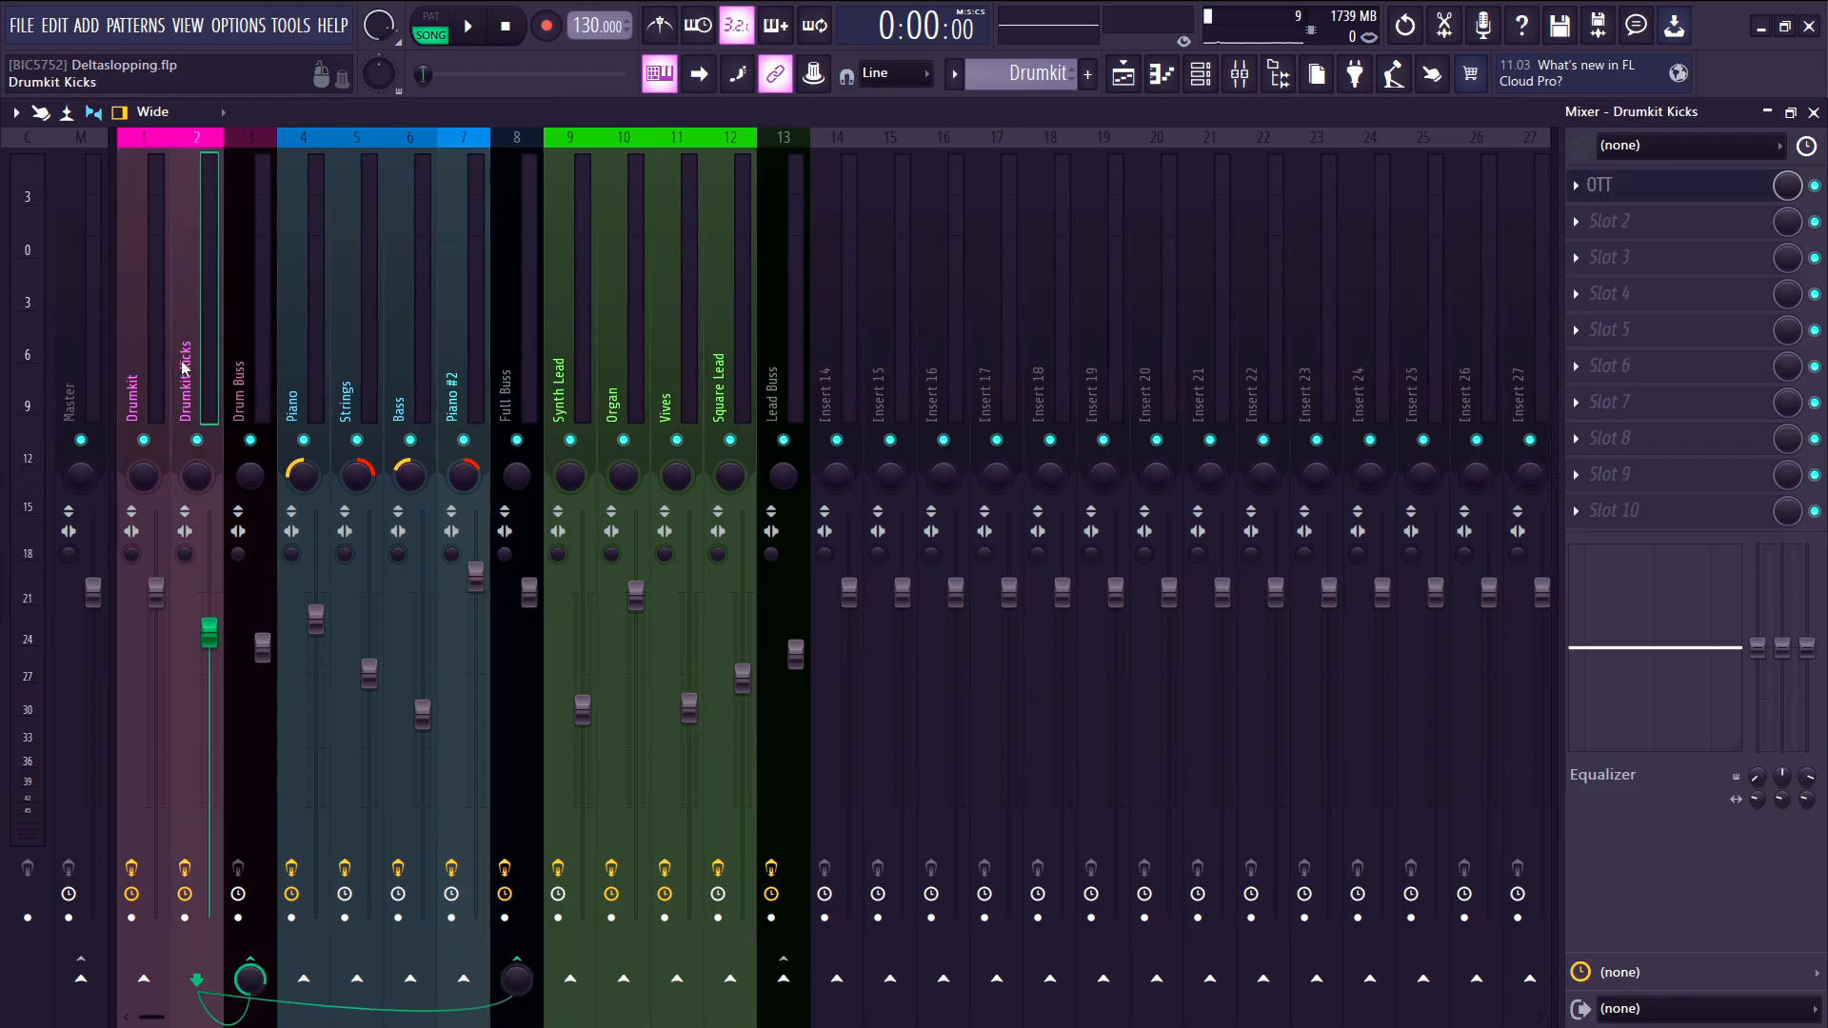
pyautogui.click(232, 272)
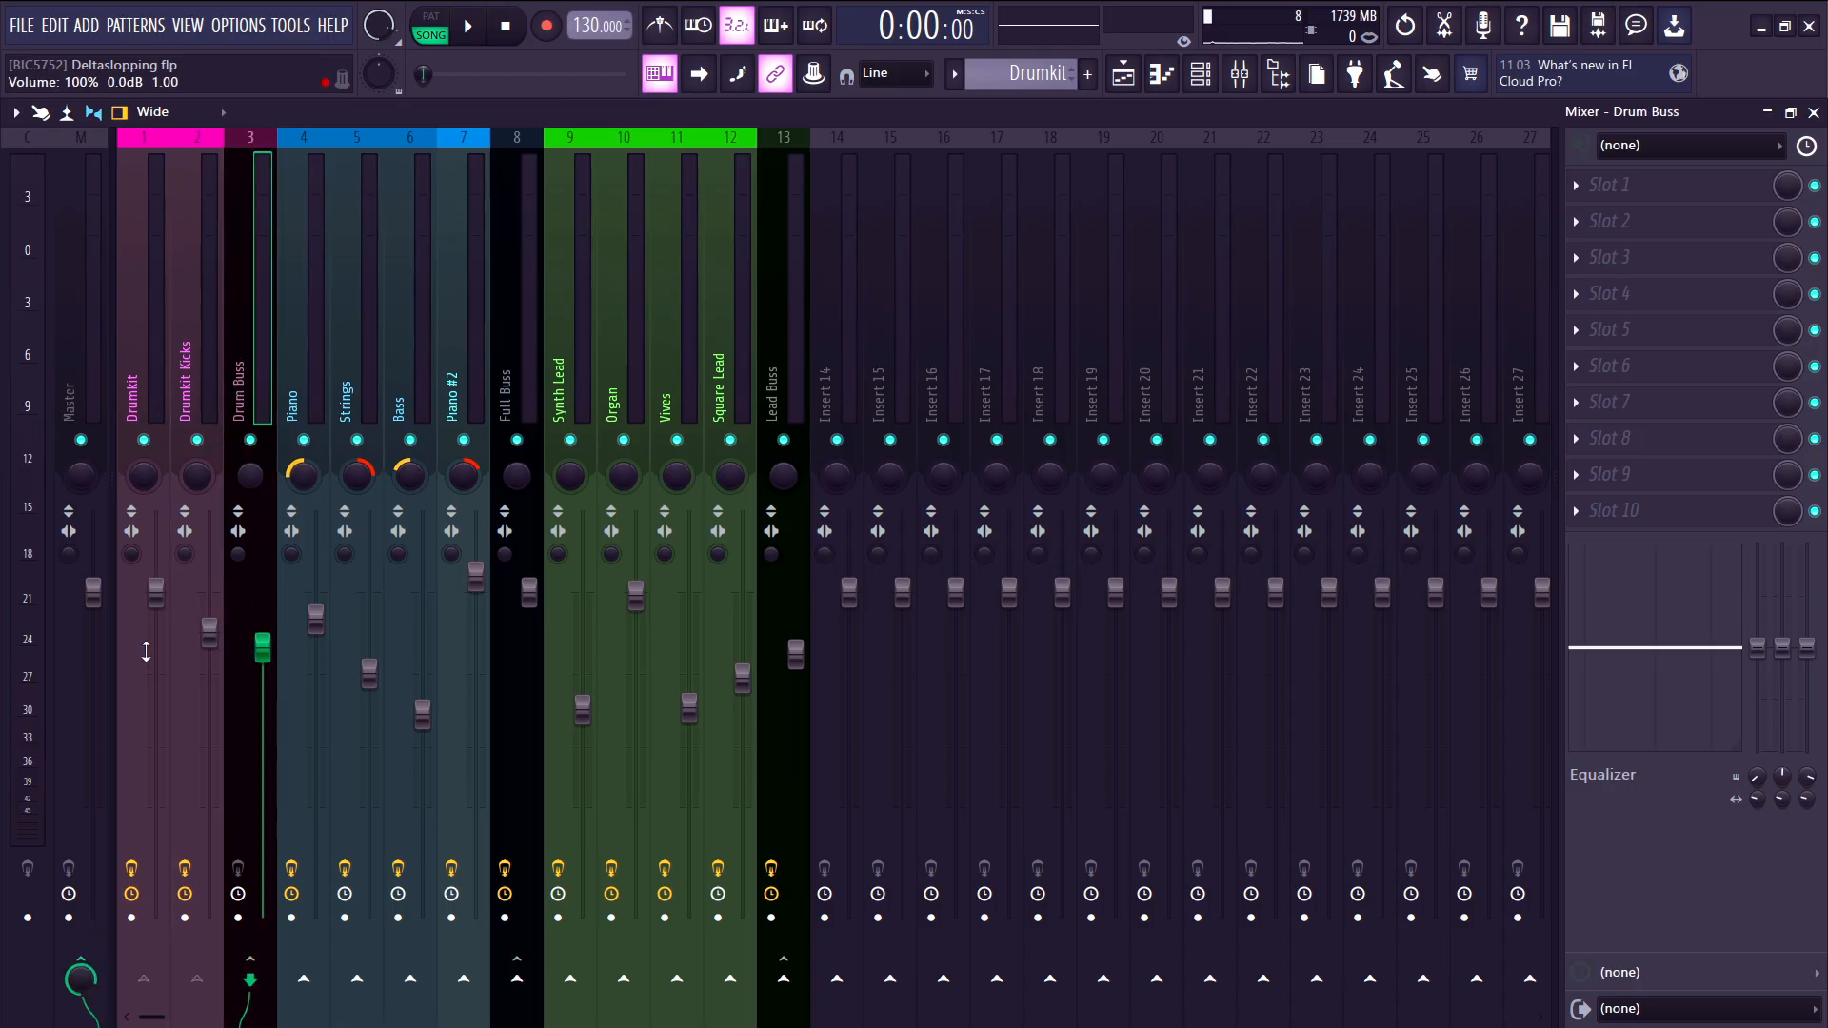
pyautogui.click(190, 358)
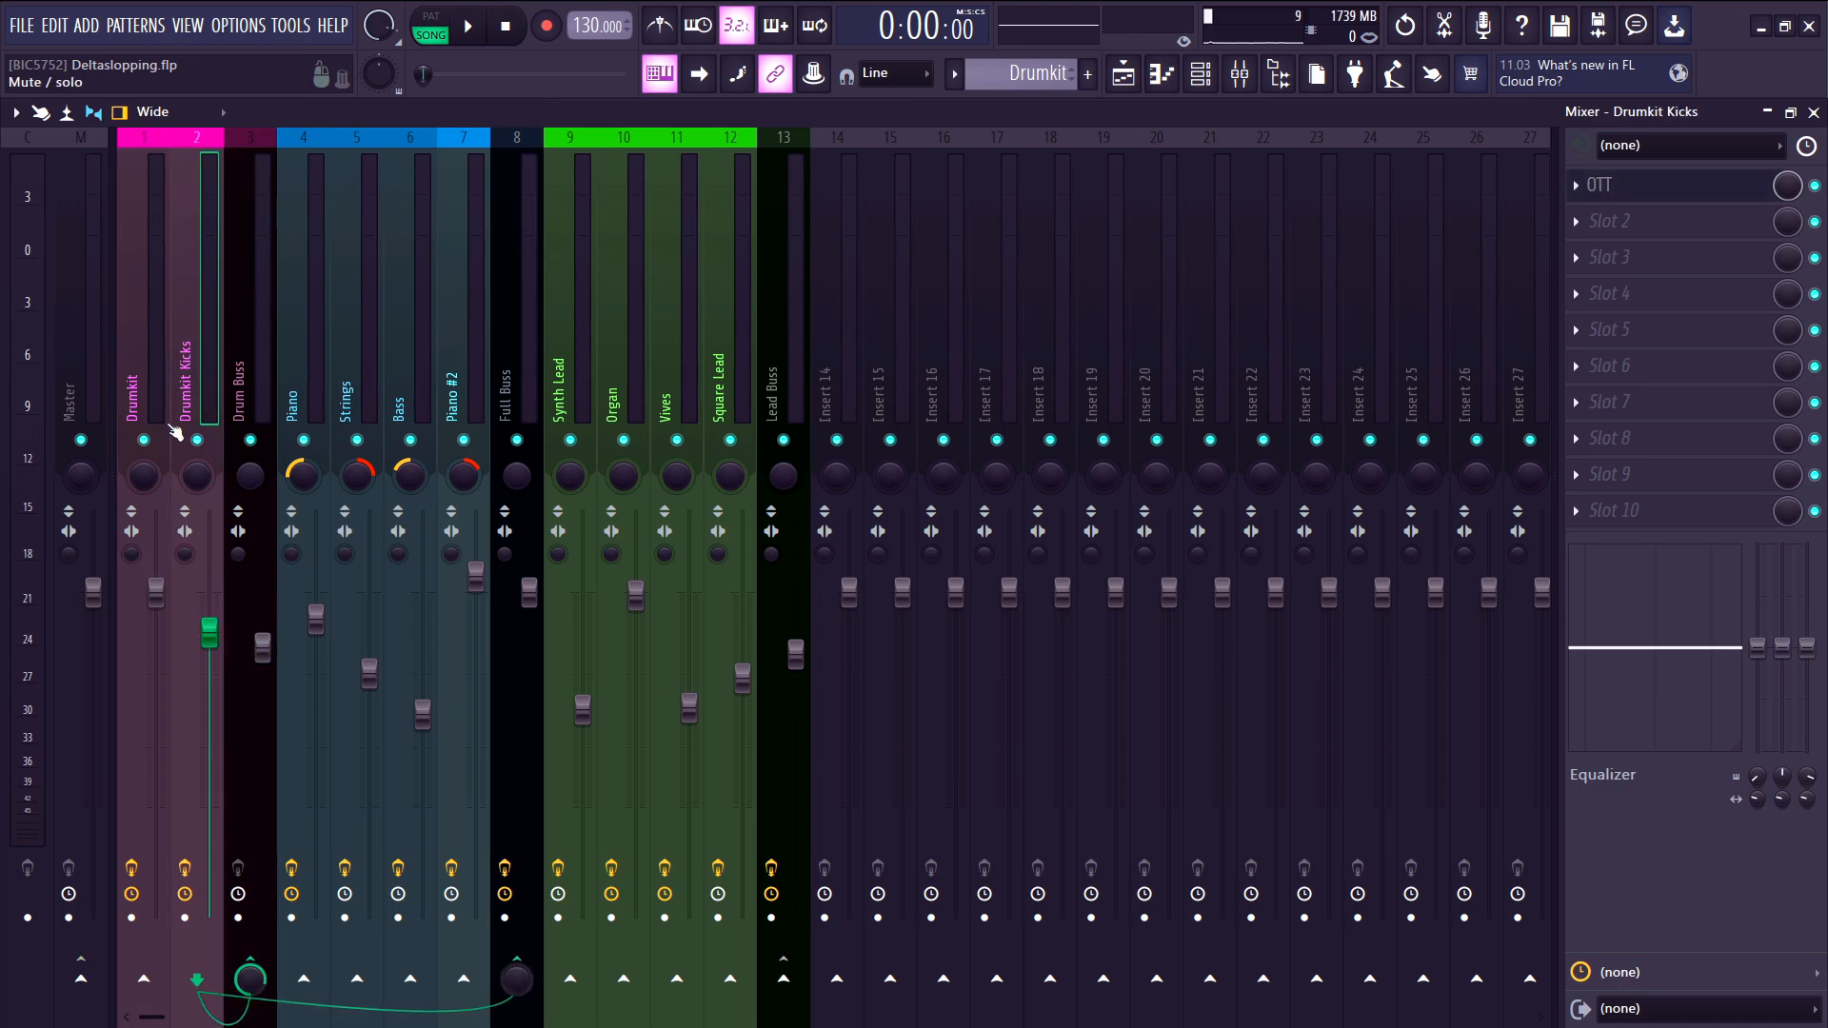
pyautogui.rightClick(245, 442)
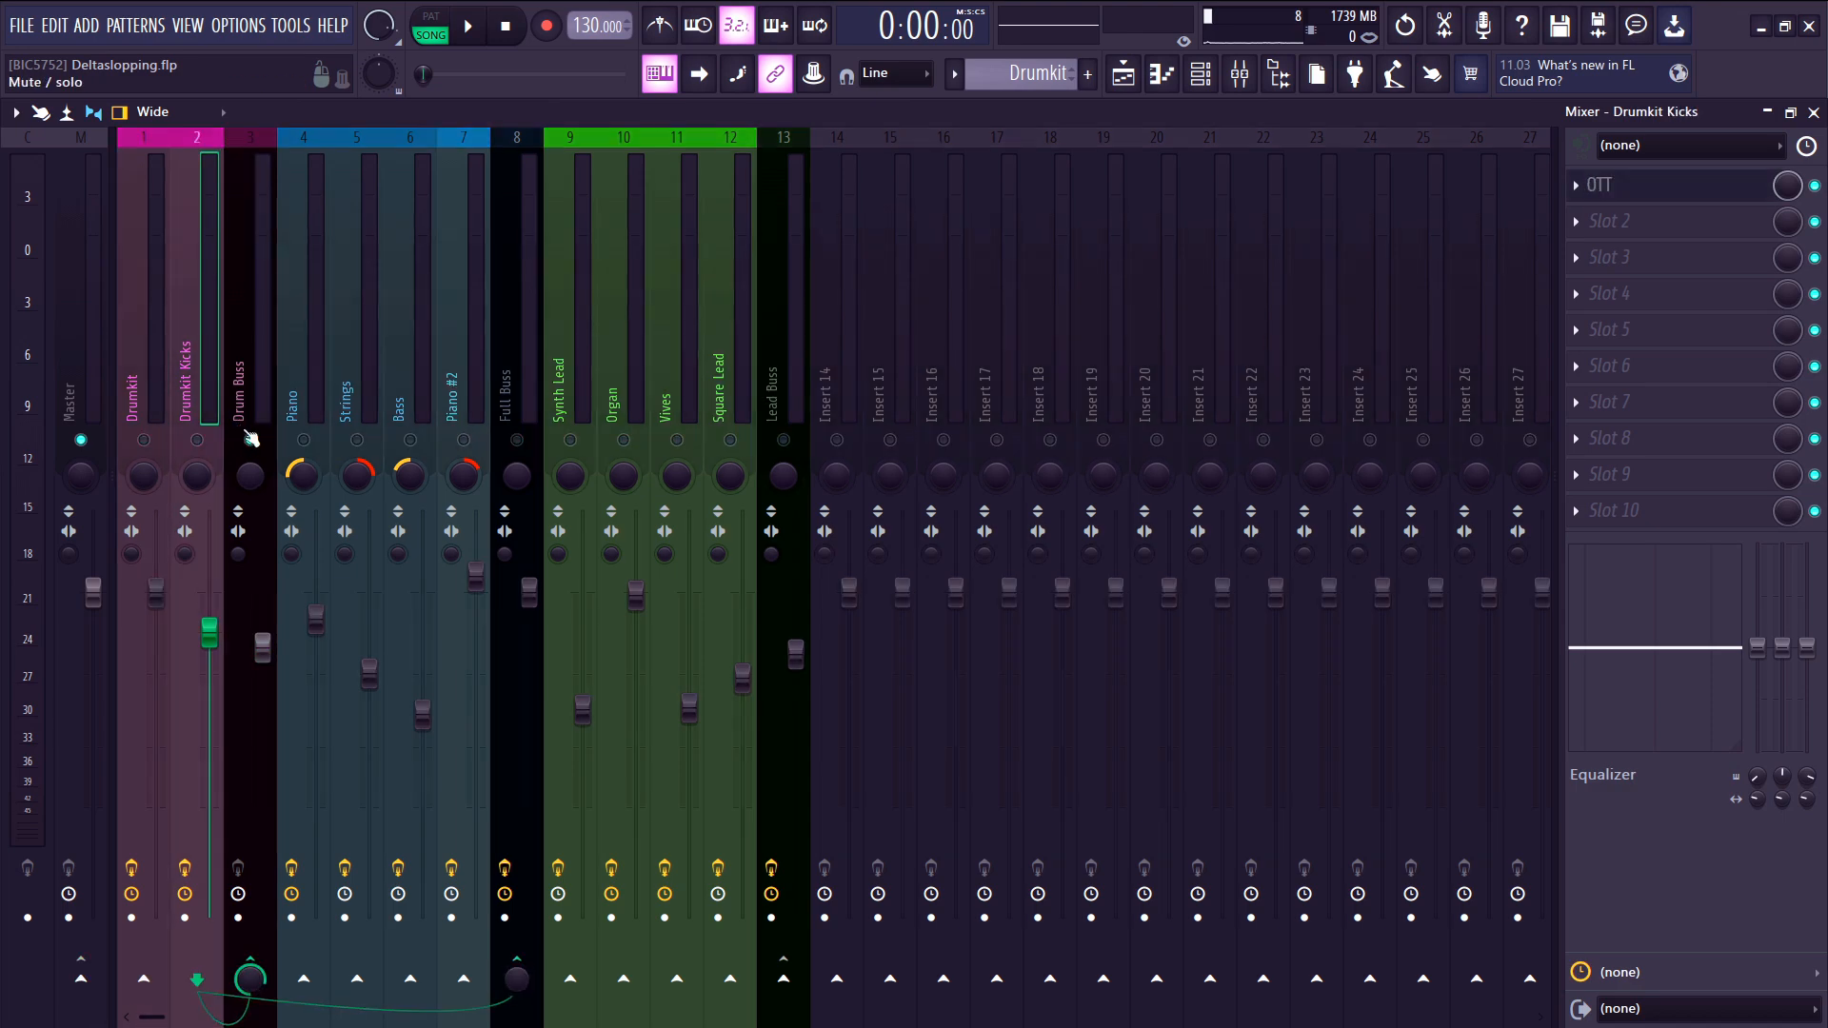
pyautogui.rightClick(194, 441)
# - Return to the playlist, select bars 9 to 25 as the loop region and start playback
pyautogui.click(1123, 73)
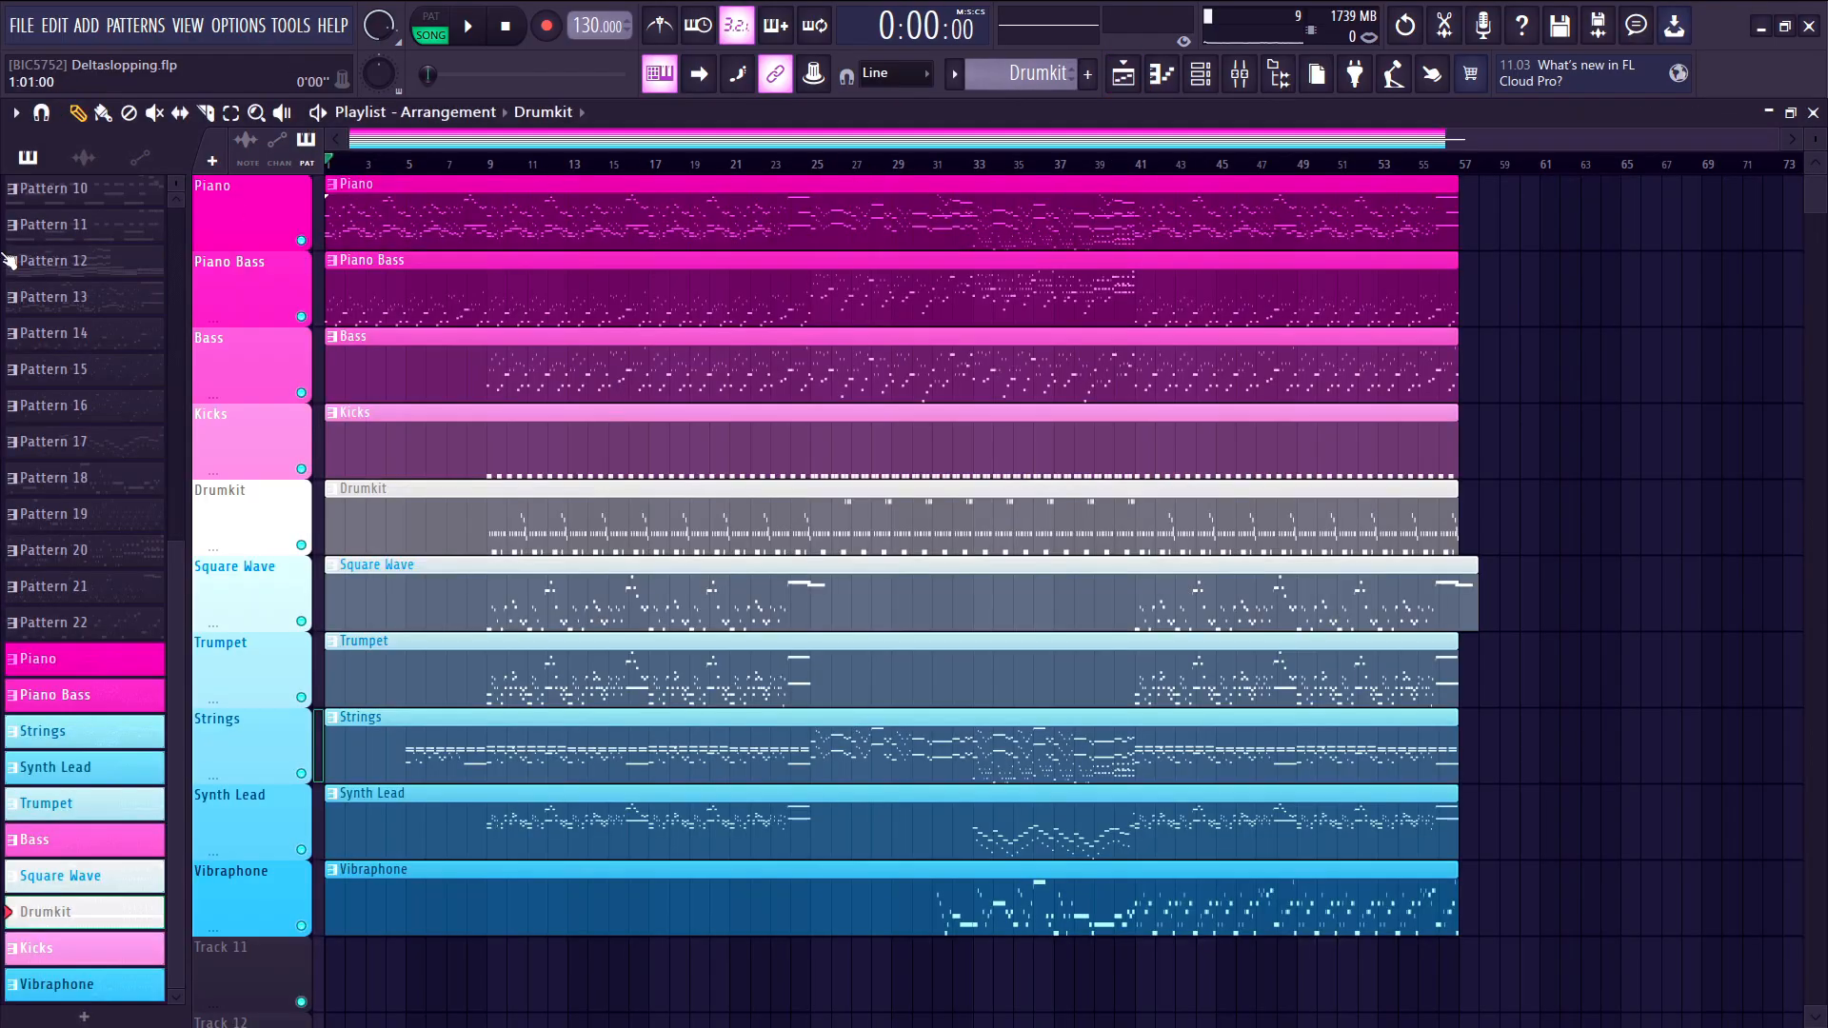
pyautogui.press('space')
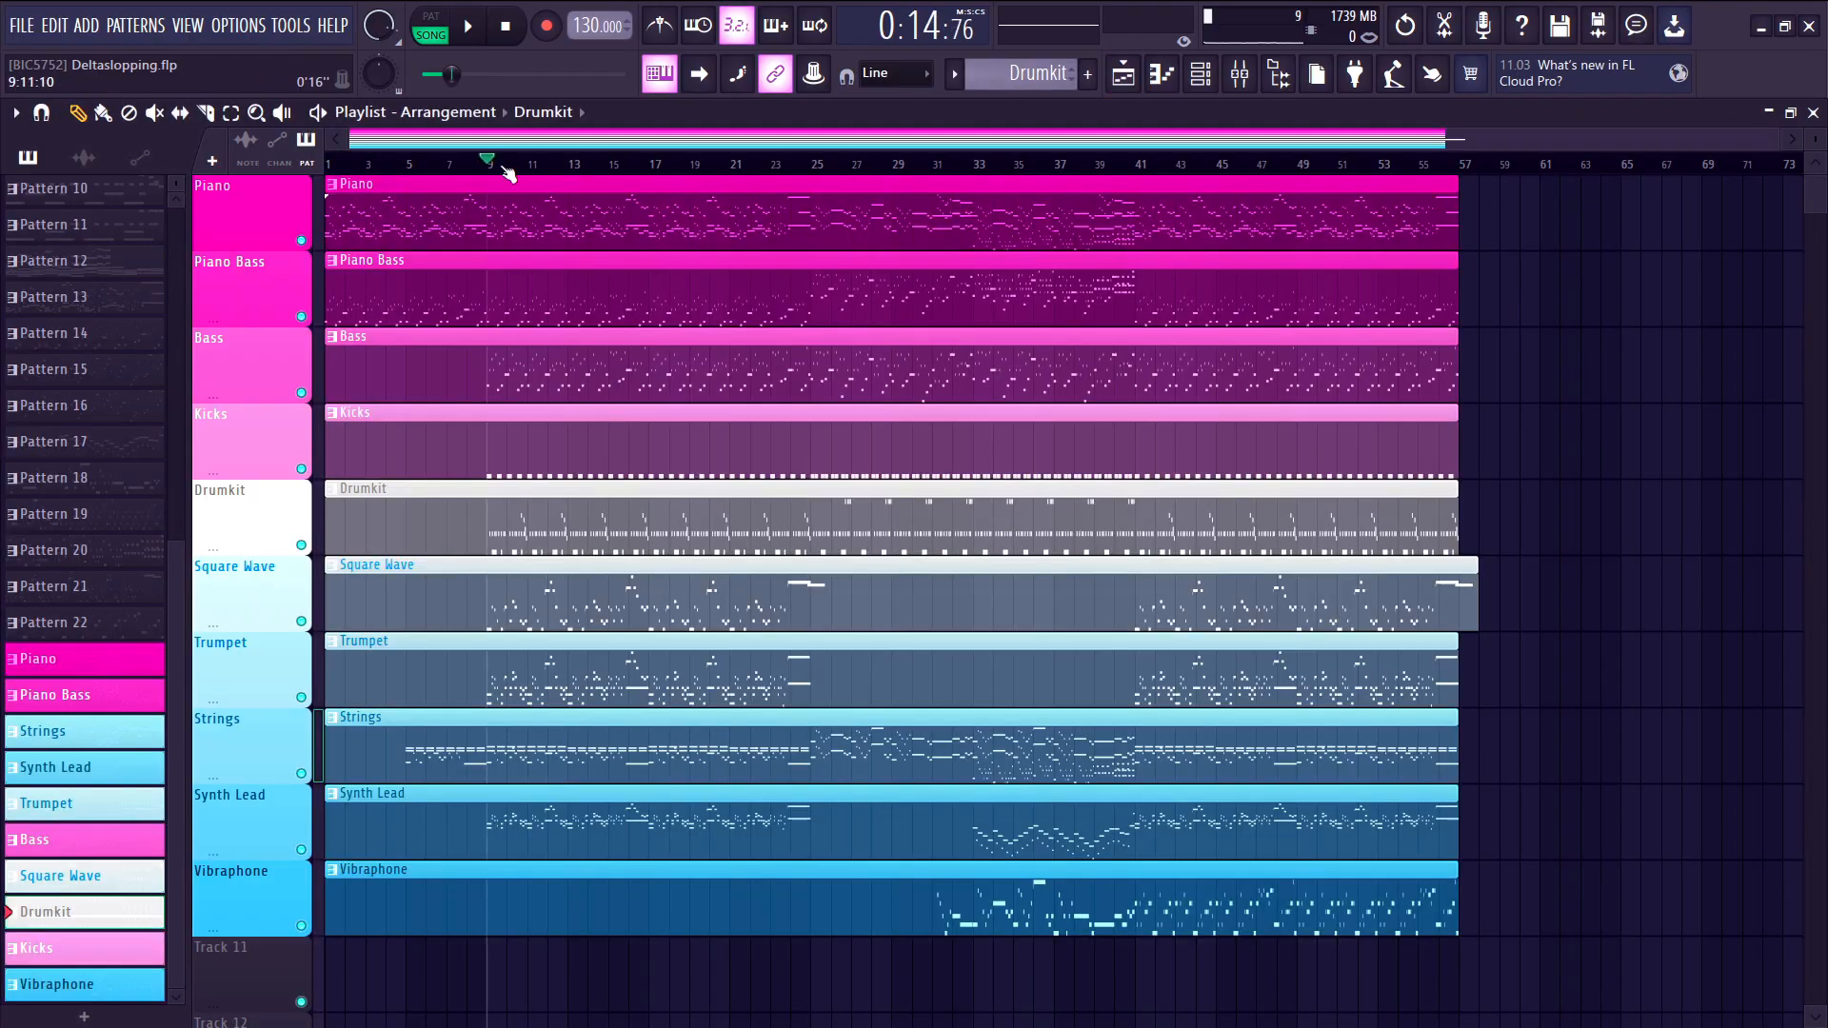
pyautogui.moveTo(489, 165); pyautogui.dragTo(779, 229)
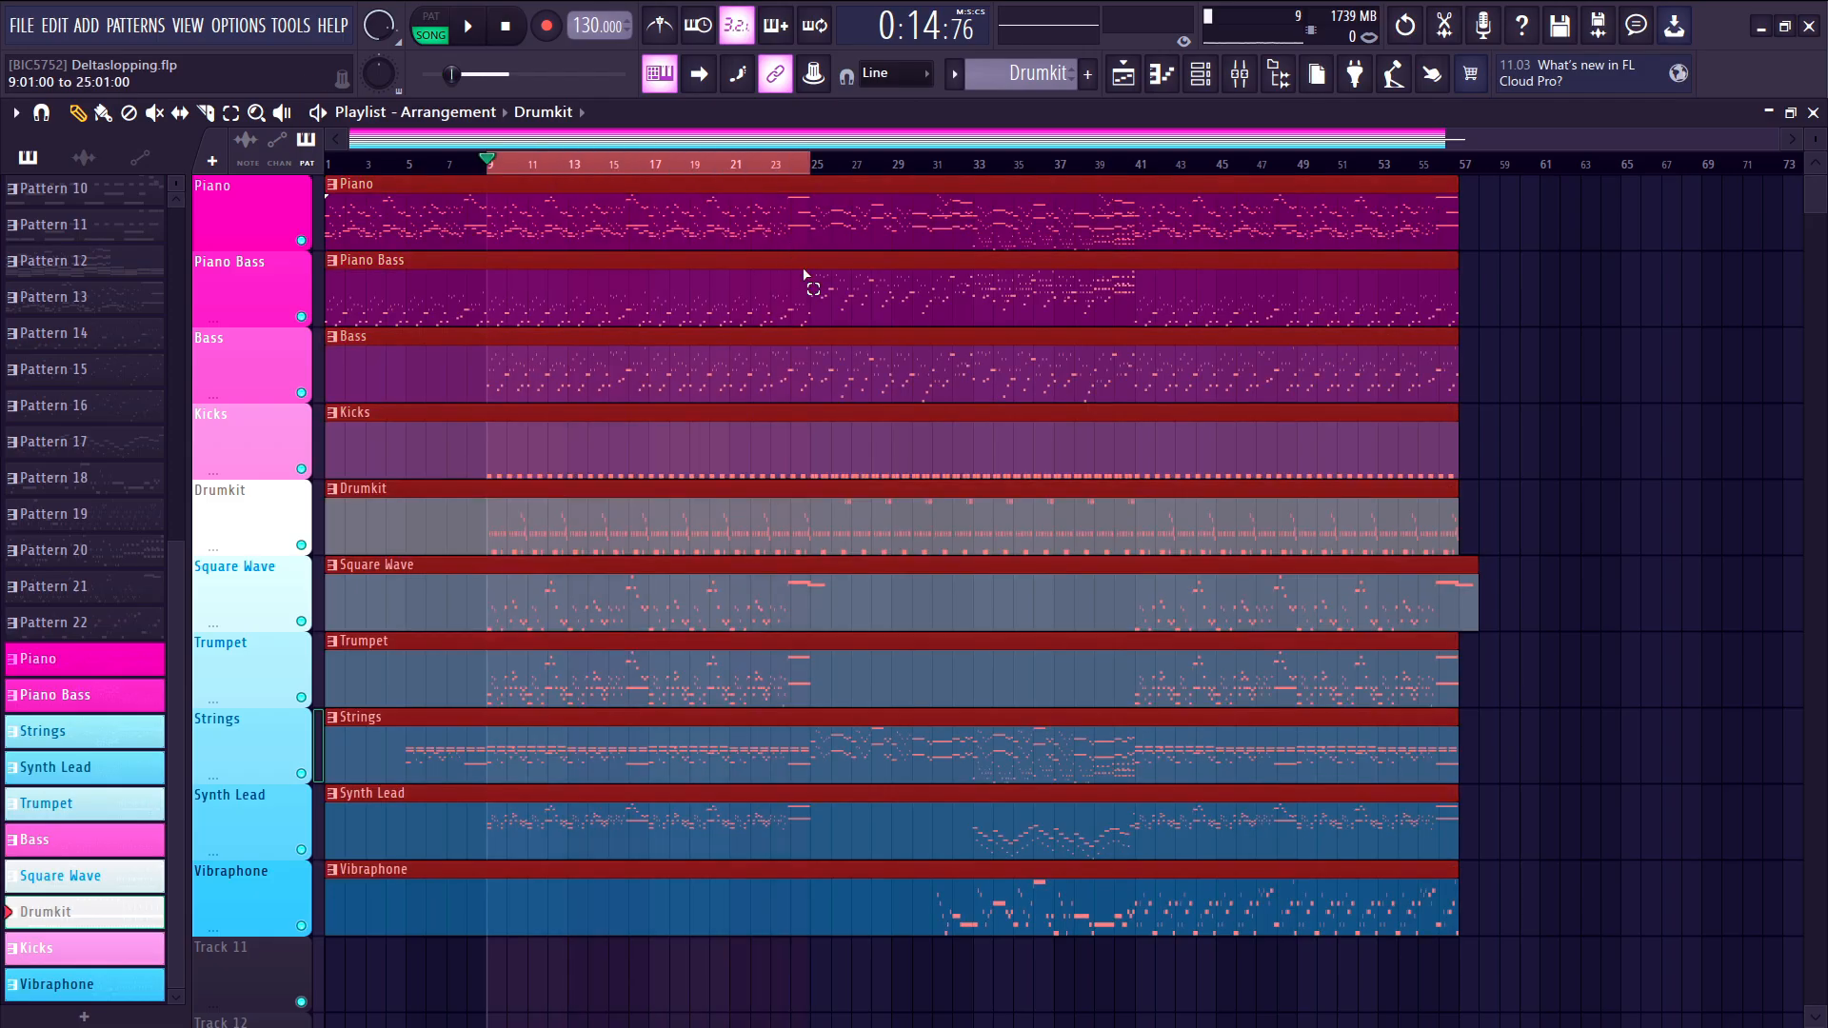
pyautogui.press('space')
# - Mute the Full Buss and Lead Buss in the mixer to hear the Drum Buss alone
pyautogui.press('F9')
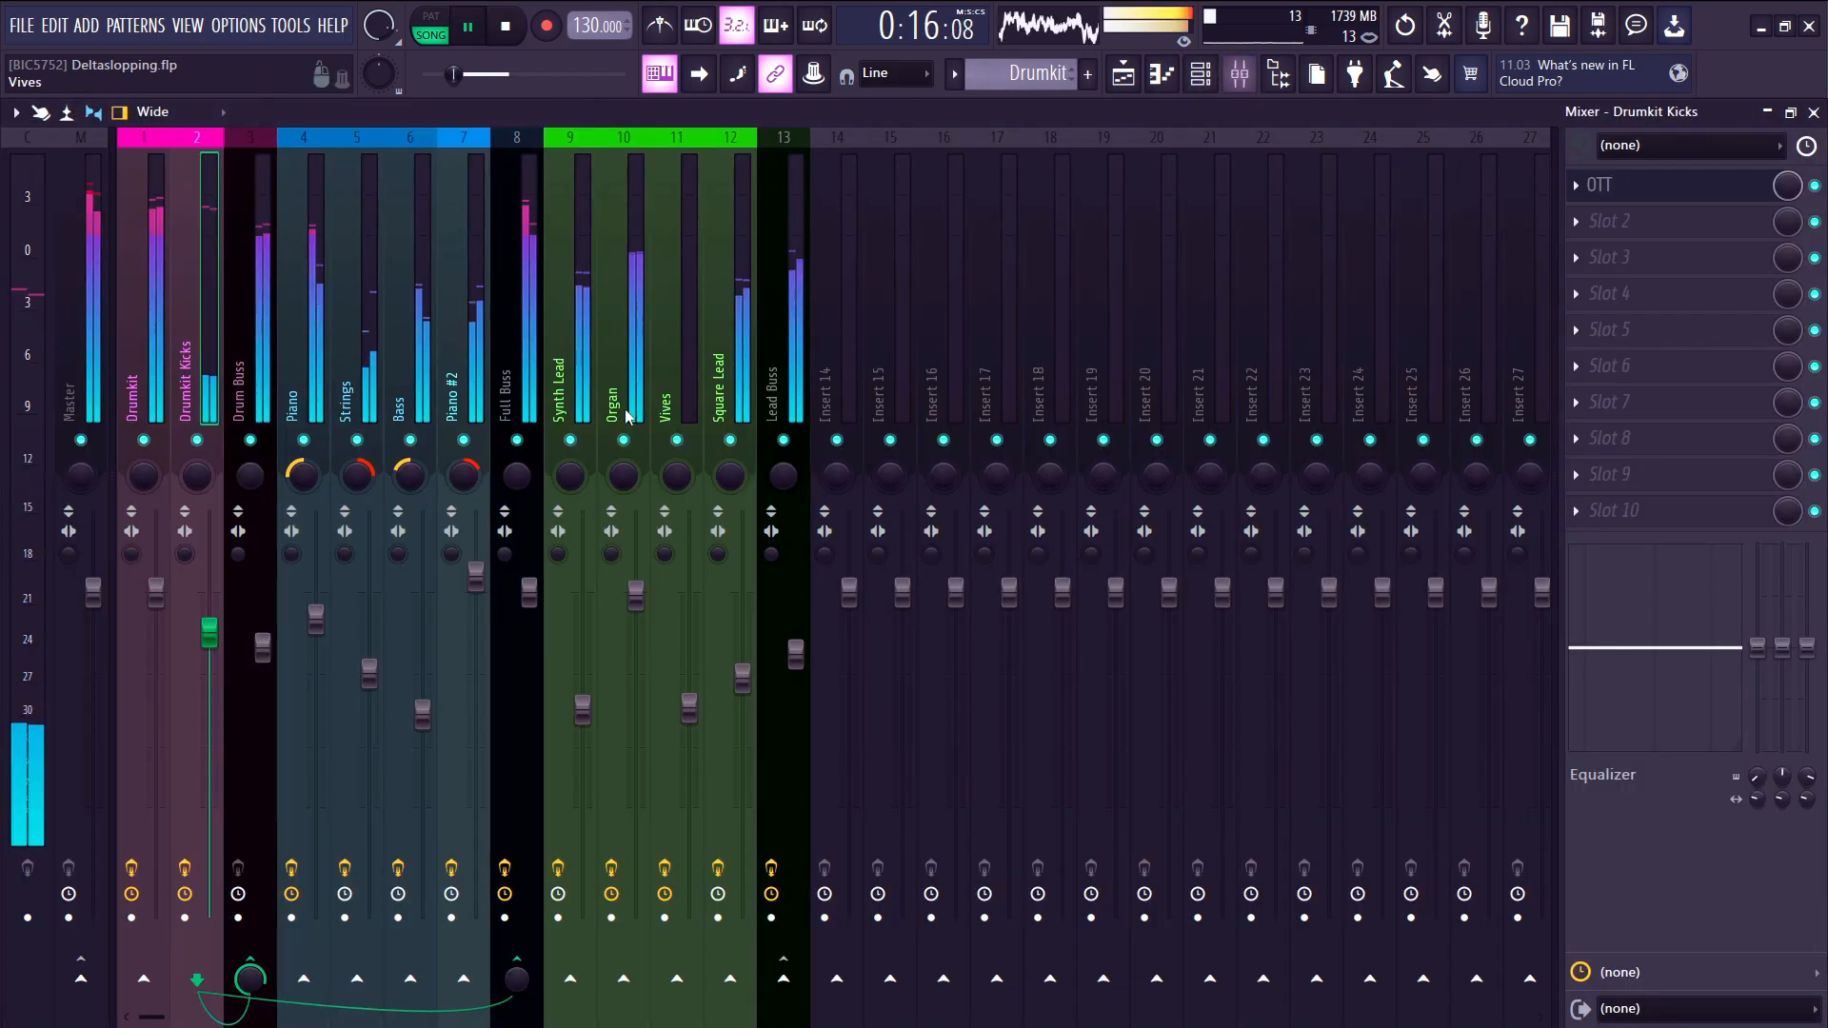
pyautogui.click(517, 439)
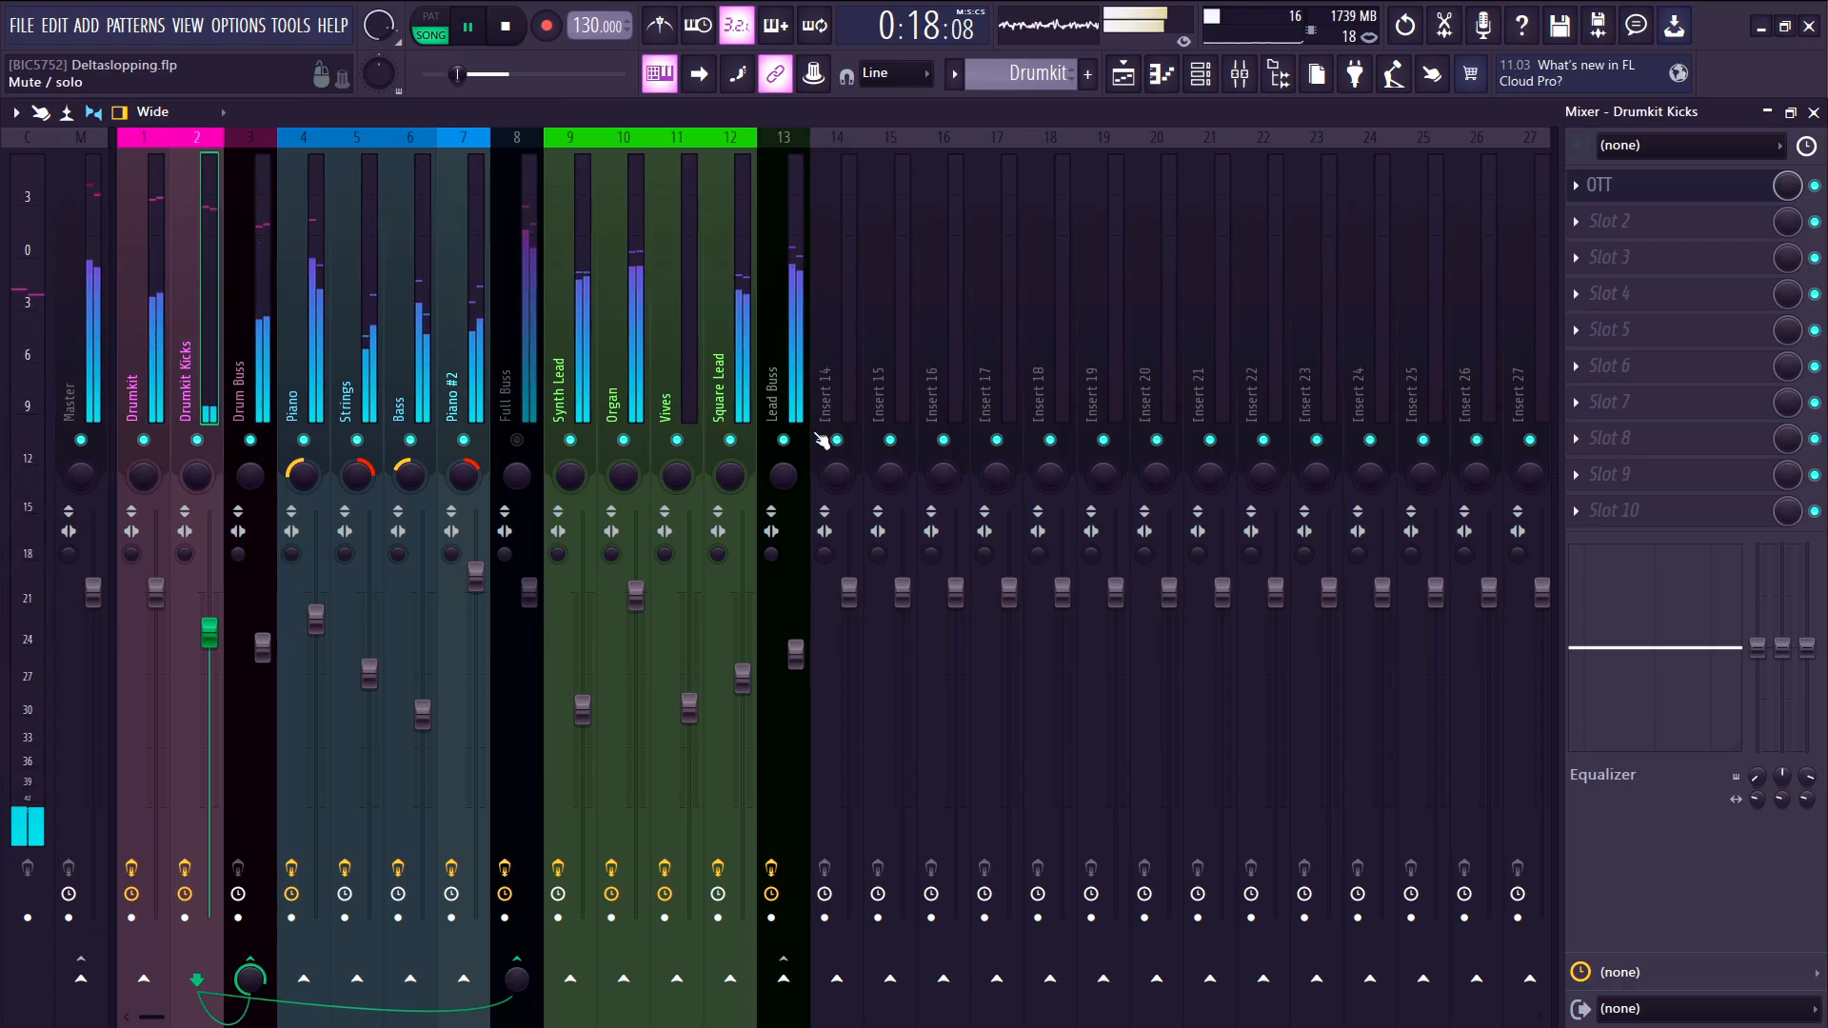
pyautogui.click(784, 439)
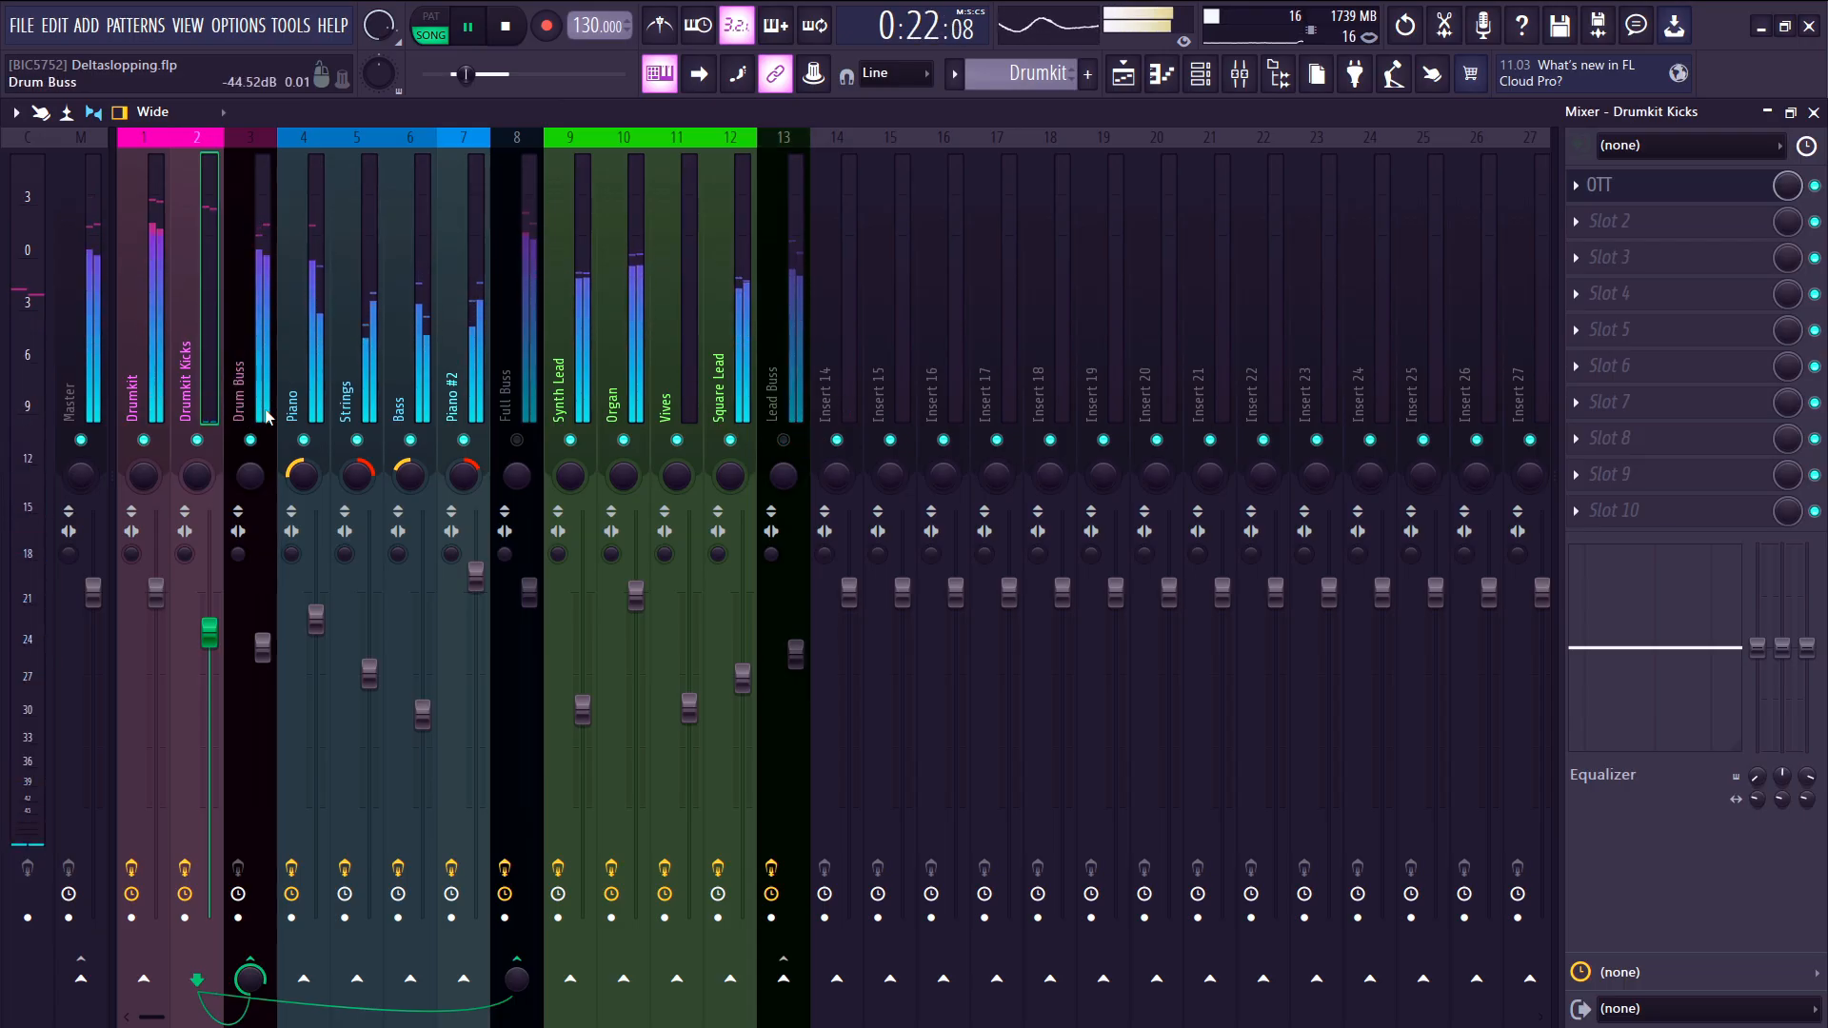
# - Mute the Drum Buss, unmute the Full Buss to audition it alone, and mute it again
pyautogui.click(251, 439)
pyautogui.click(517, 439)
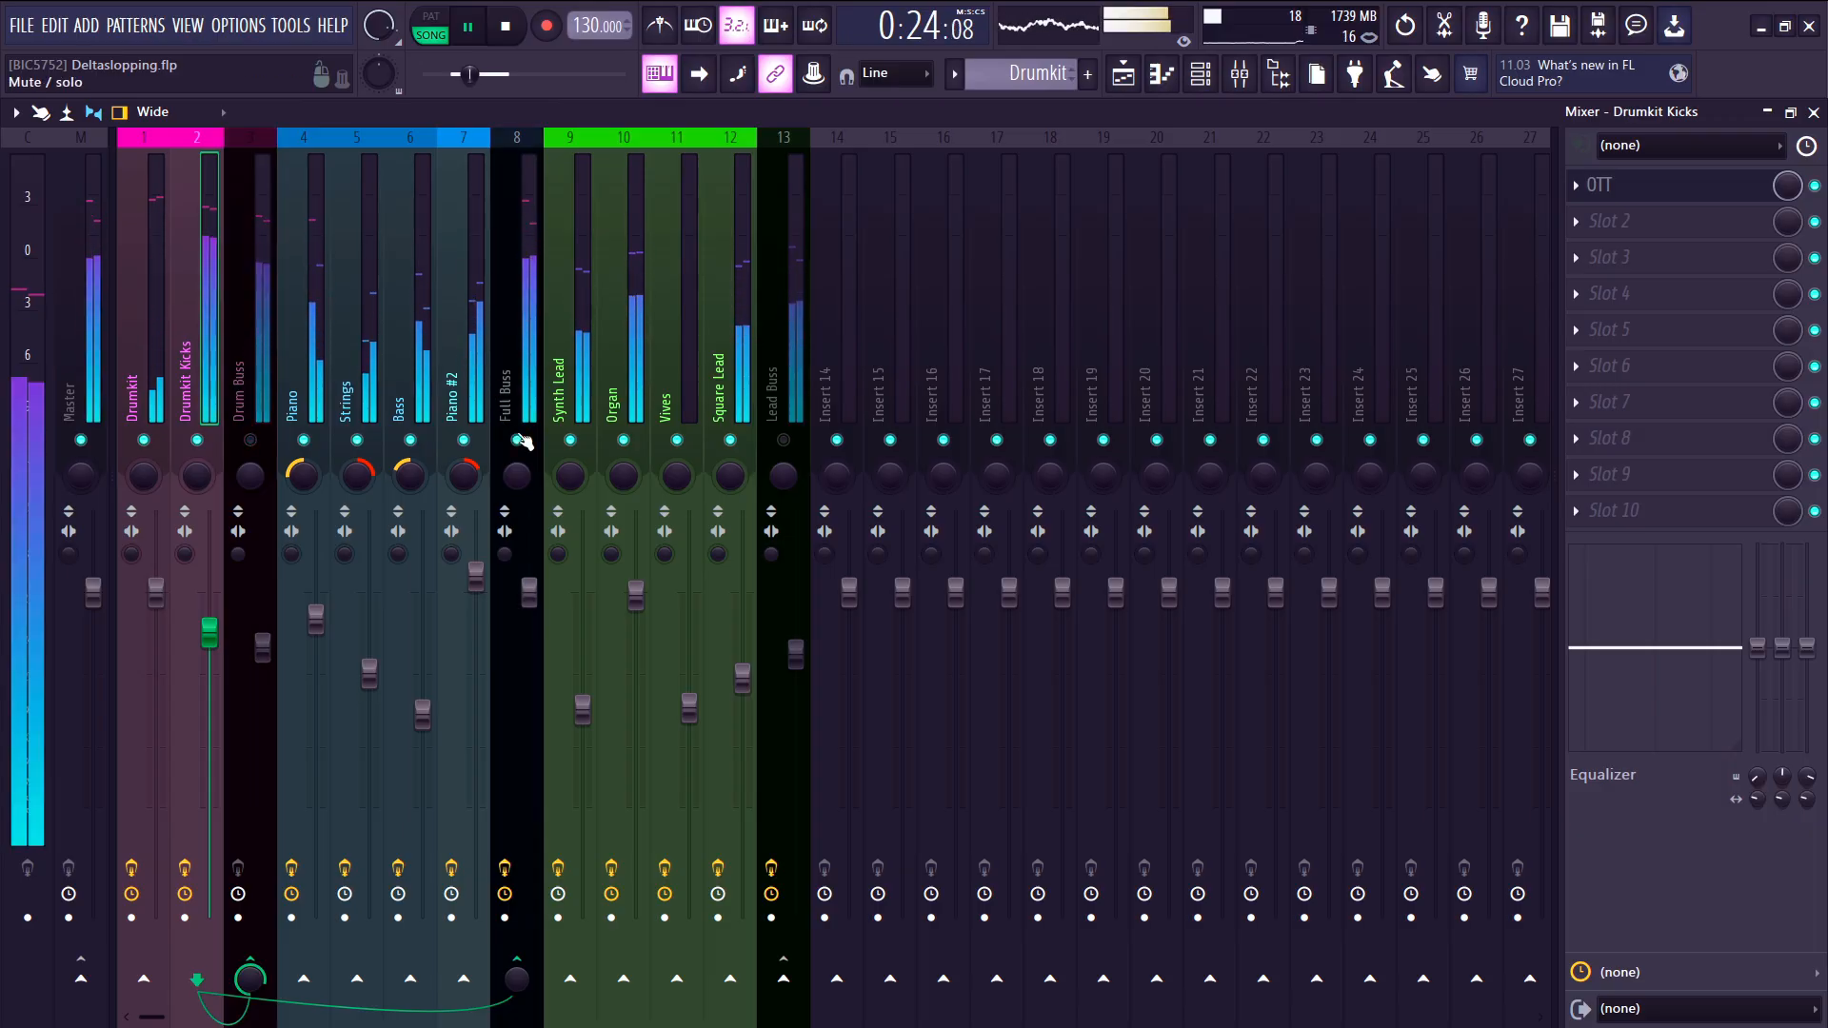
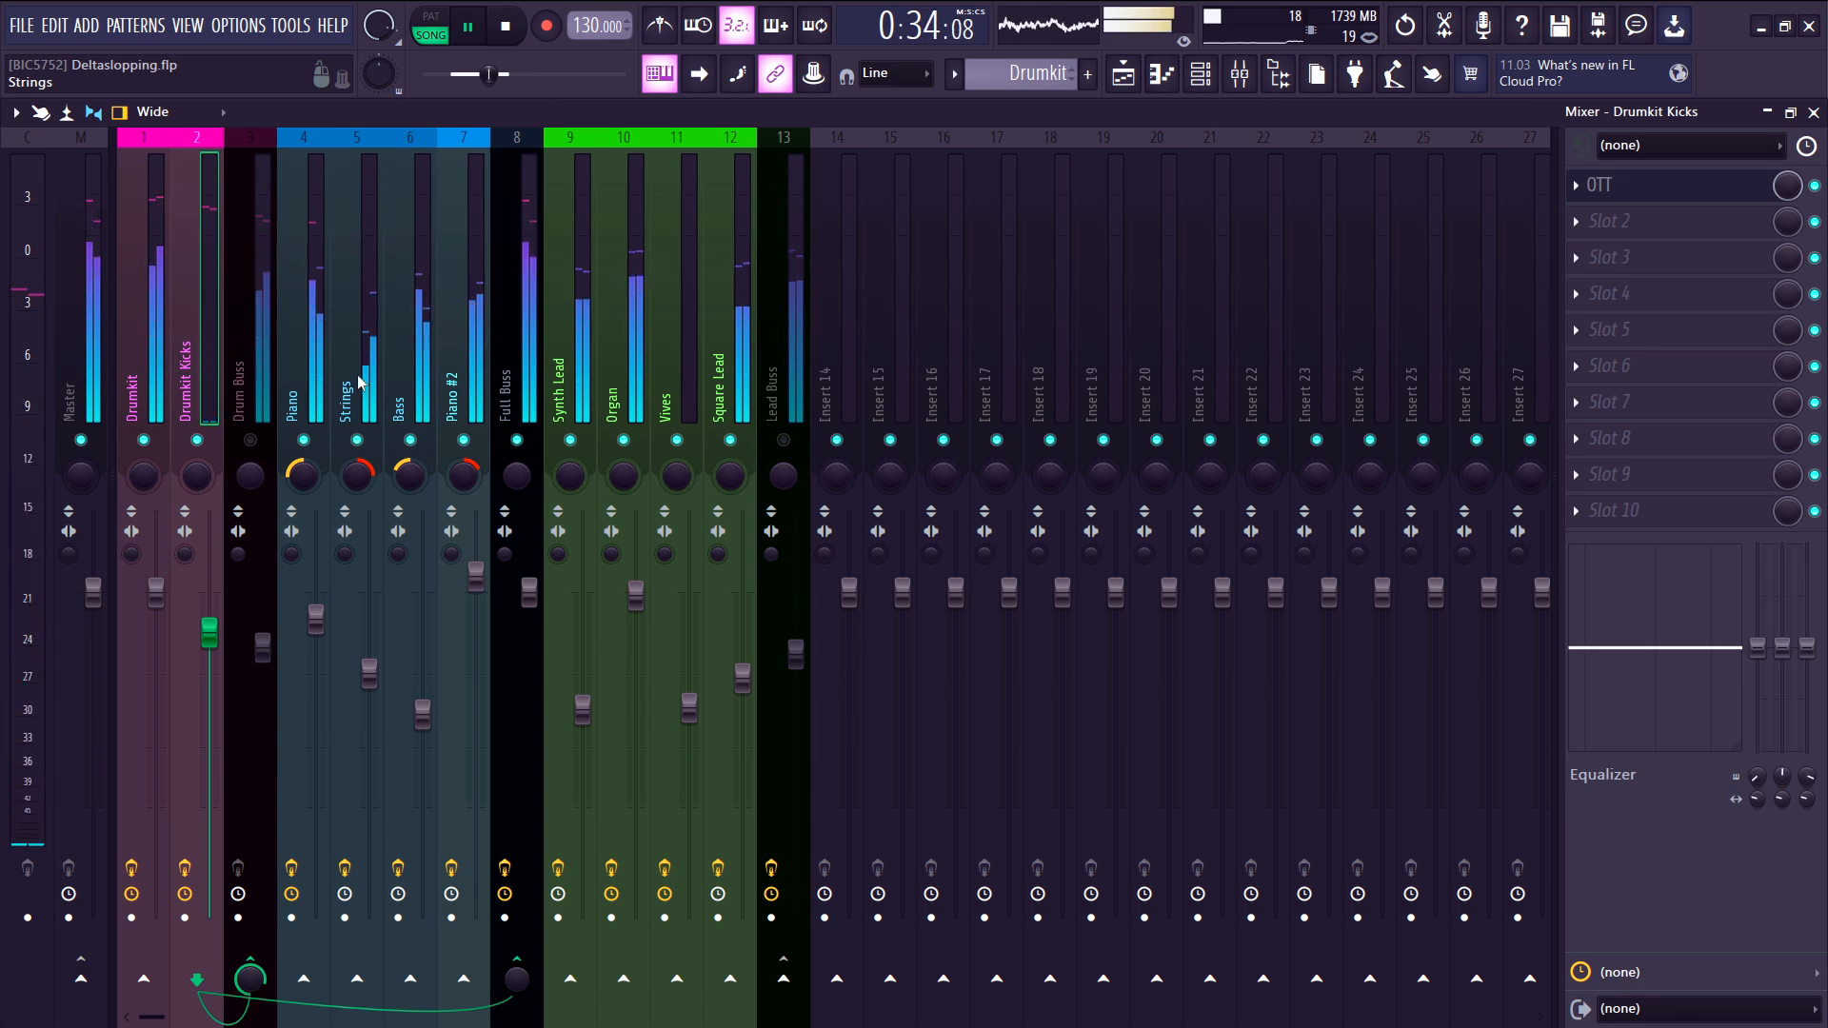
pyautogui.click(516, 440)
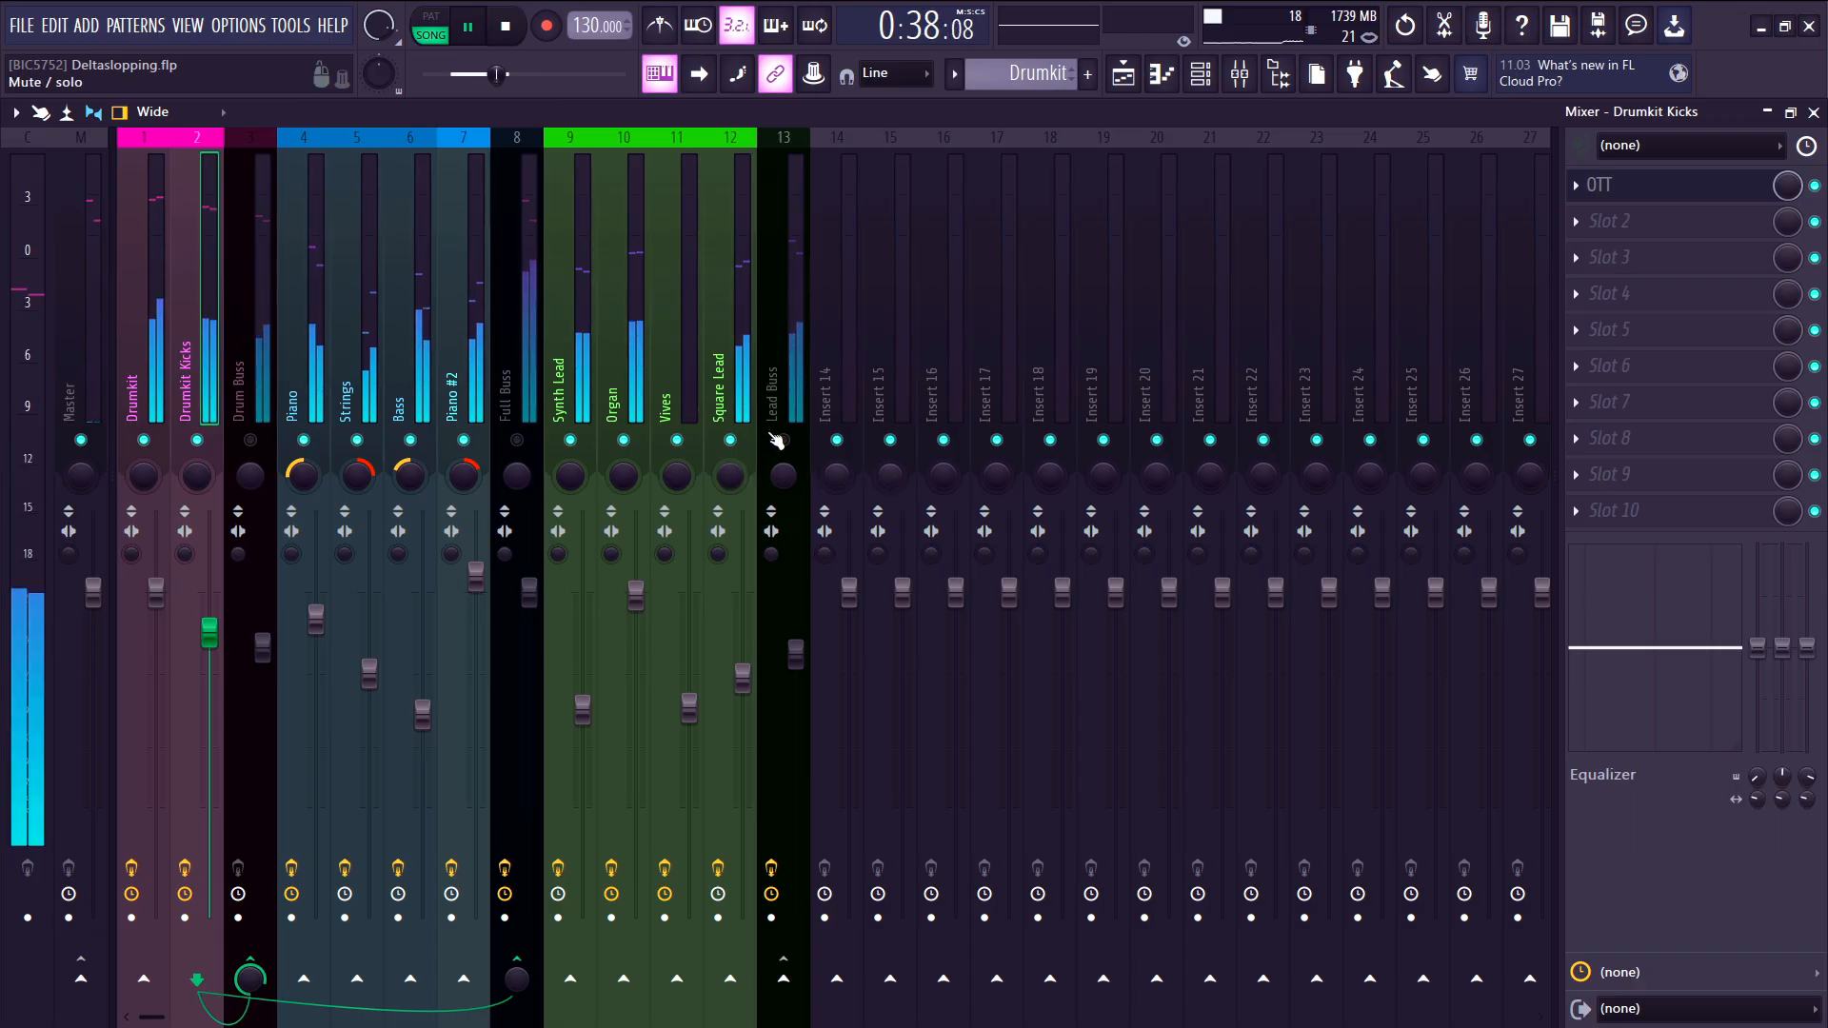
# - Audition the Lead Buss and then the Full Buss alone, ending with only the Drum Buss unmuted
pyautogui.click(781, 440)
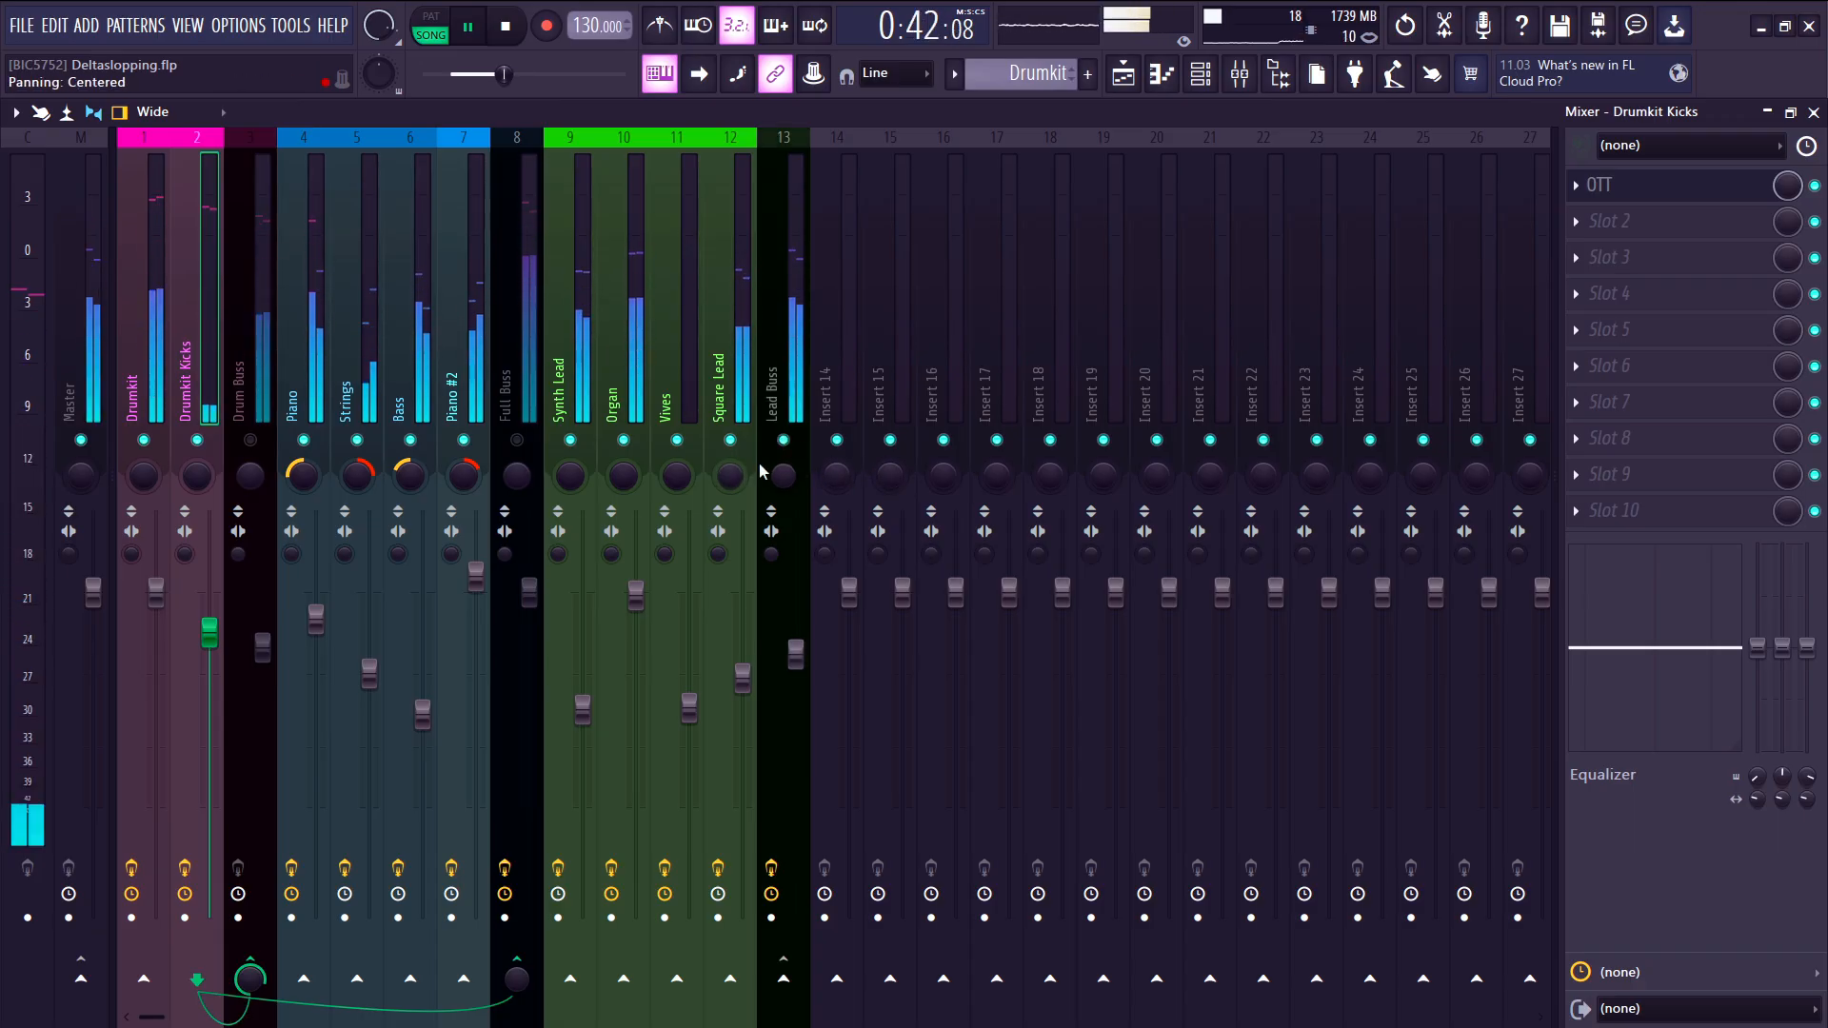
pyautogui.click(782, 440)
pyautogui.click(528, 438)
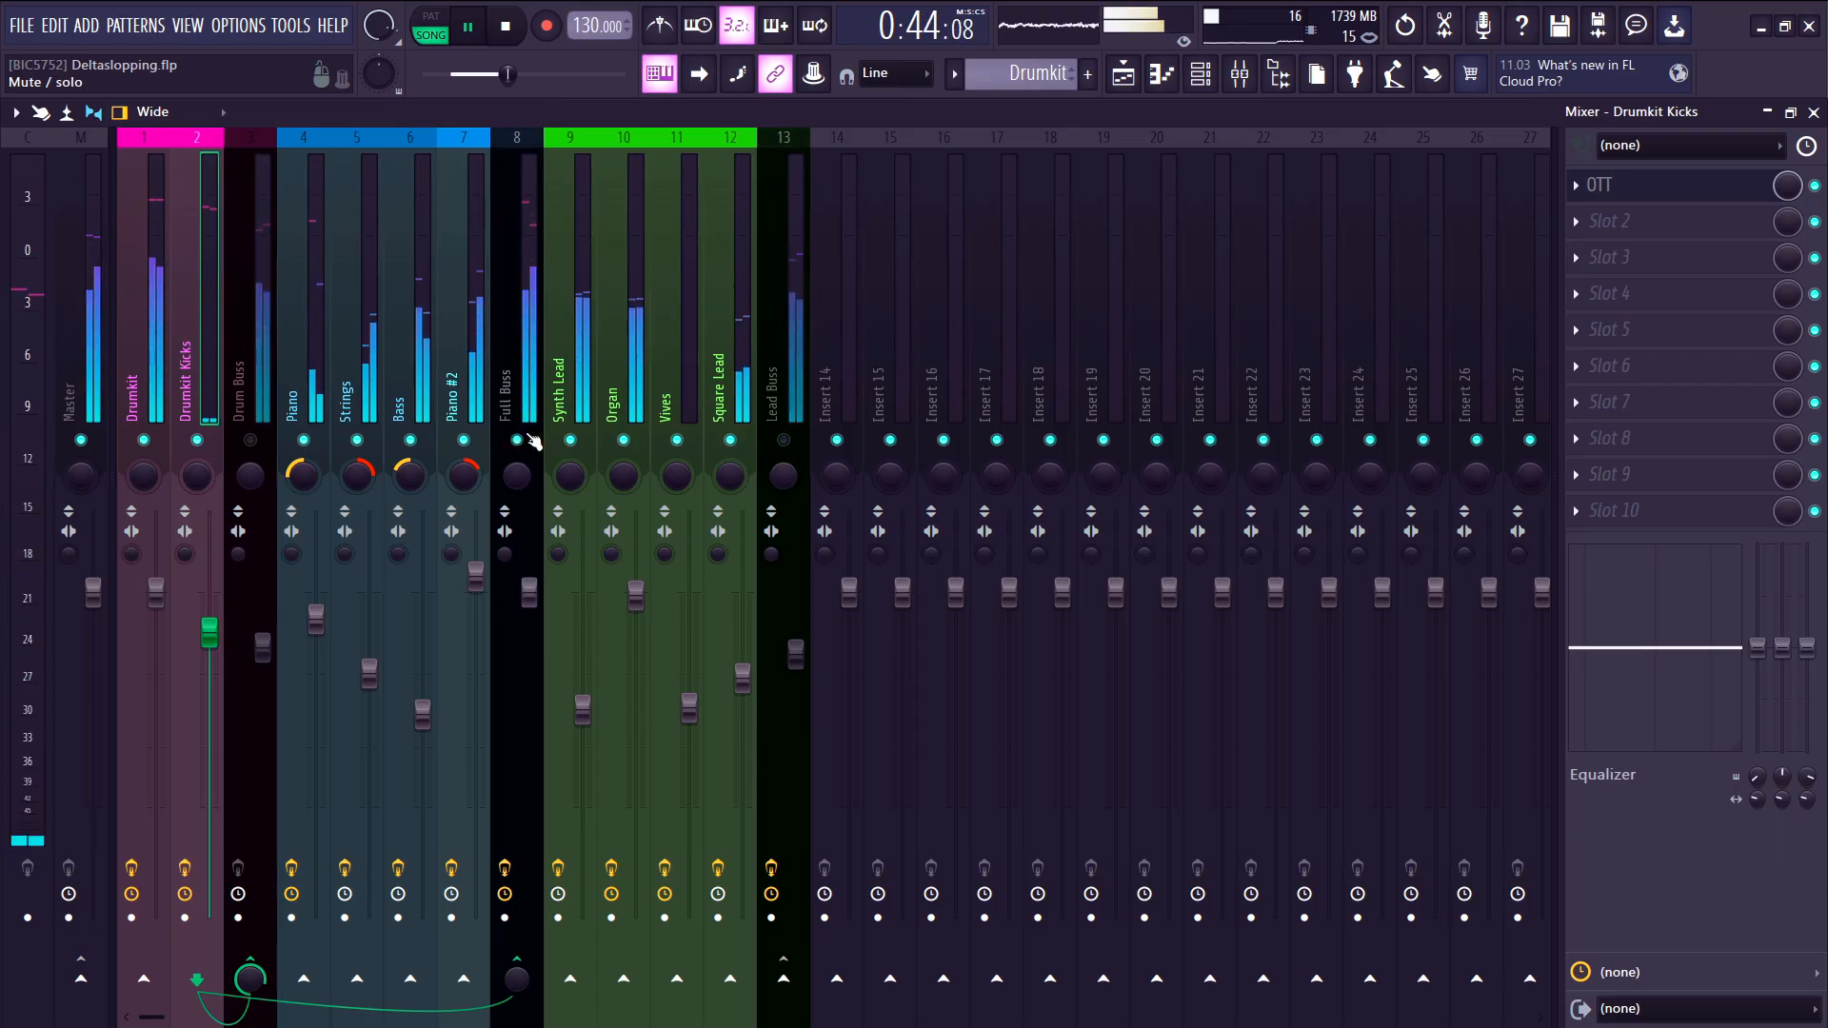
pyautogui.click(516, 440)
pyautogui.click(249, 439)
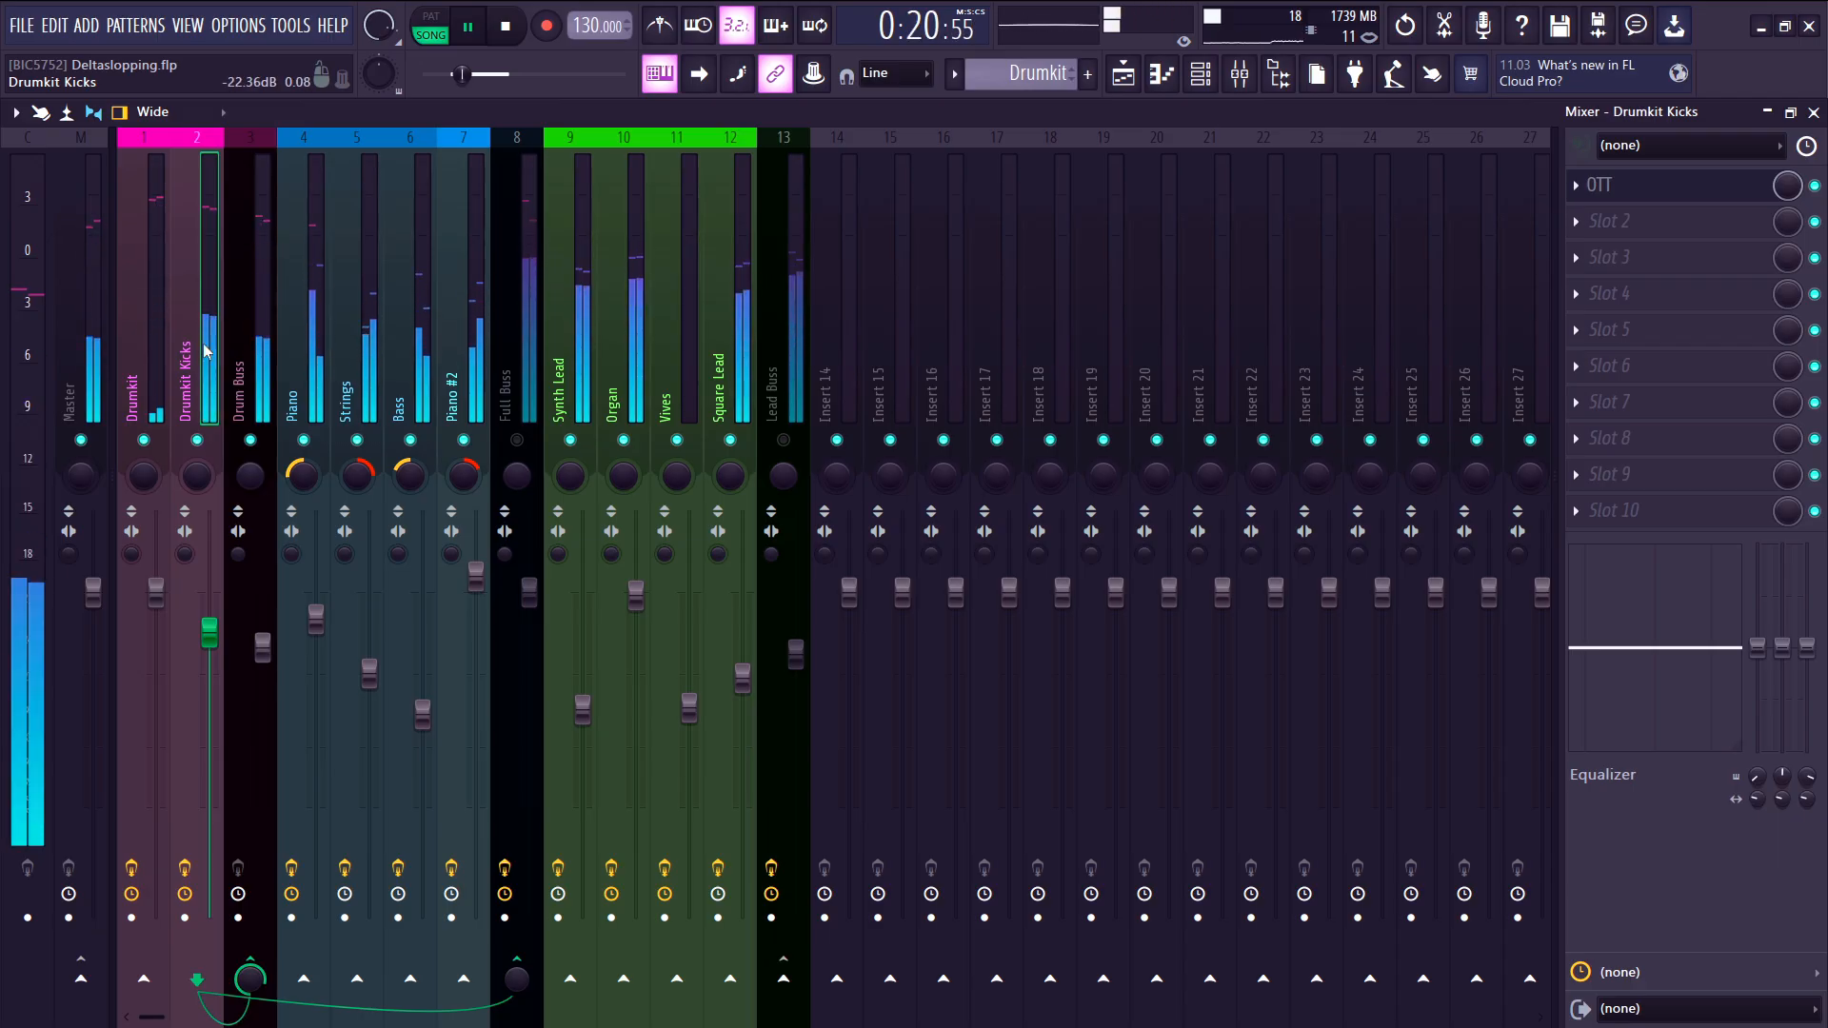
# - Inspect the Drumkit and Drumkit Kicks tracks' sends, and view the routing and sidechain options from Drumkit Kicks to the Lead Buss
pyautogui.click(159, 384)
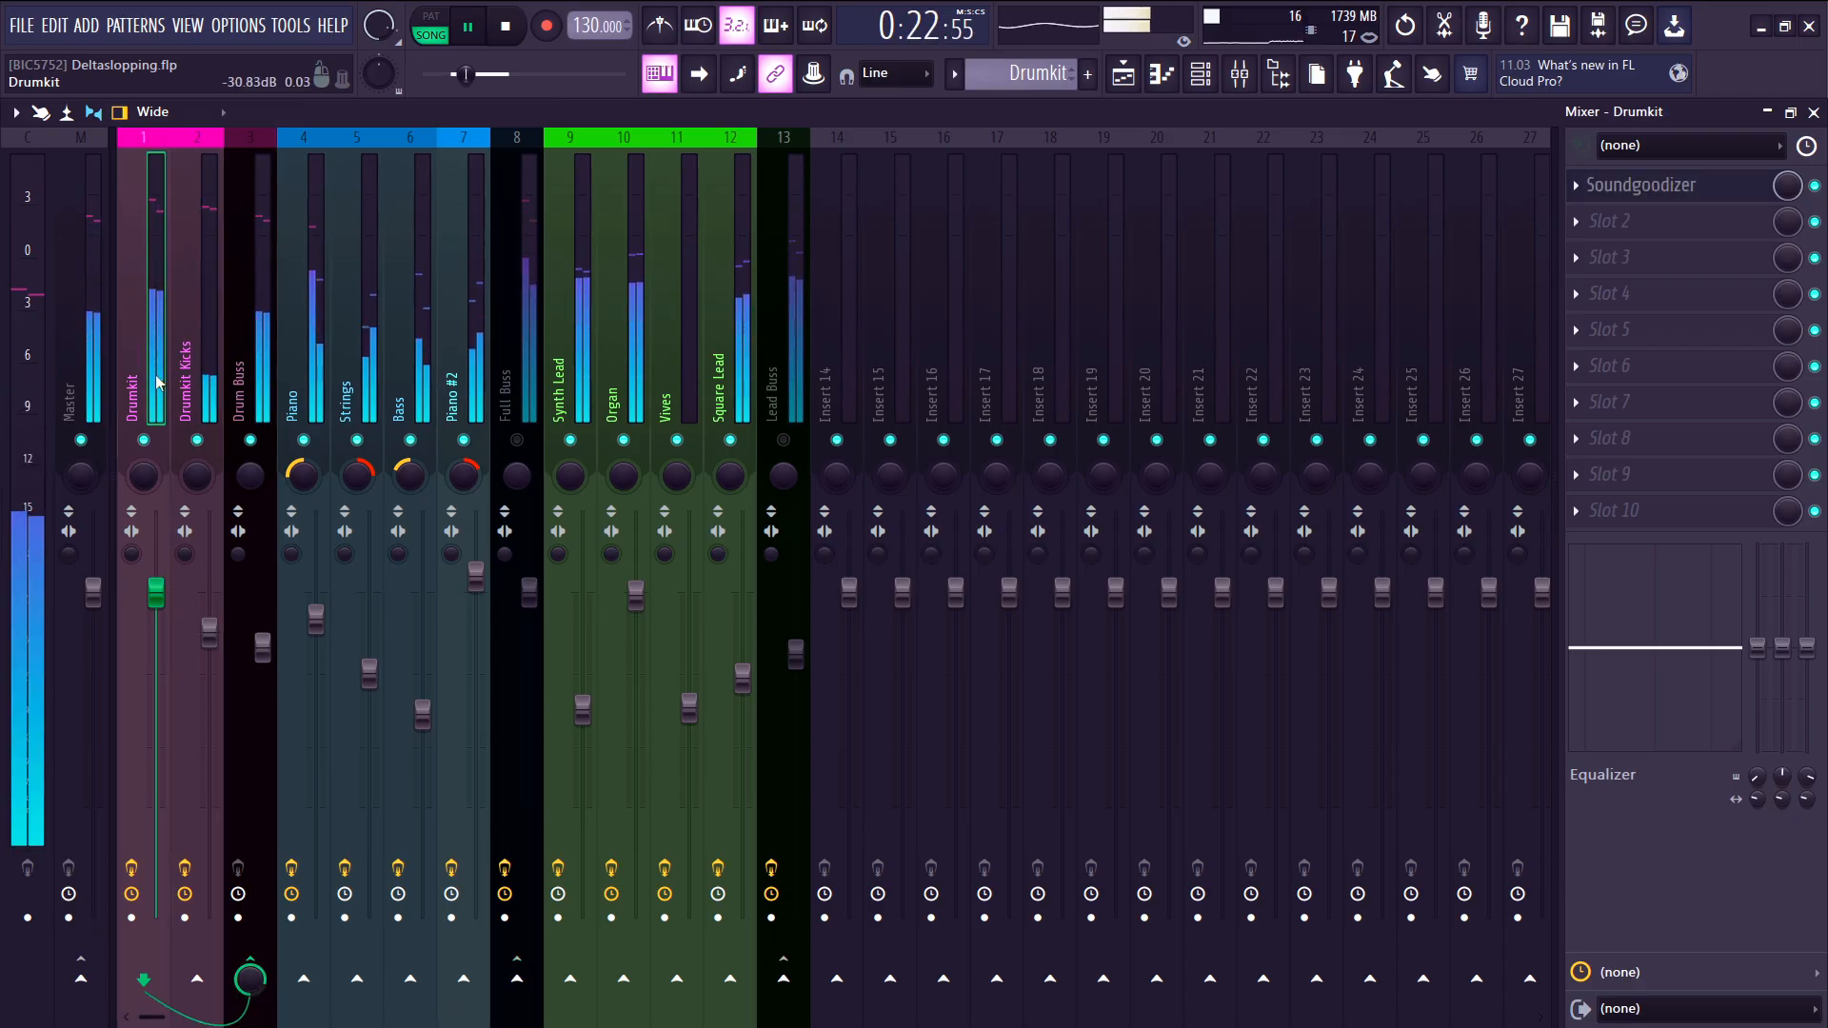
pyautogui.click(186, 320)
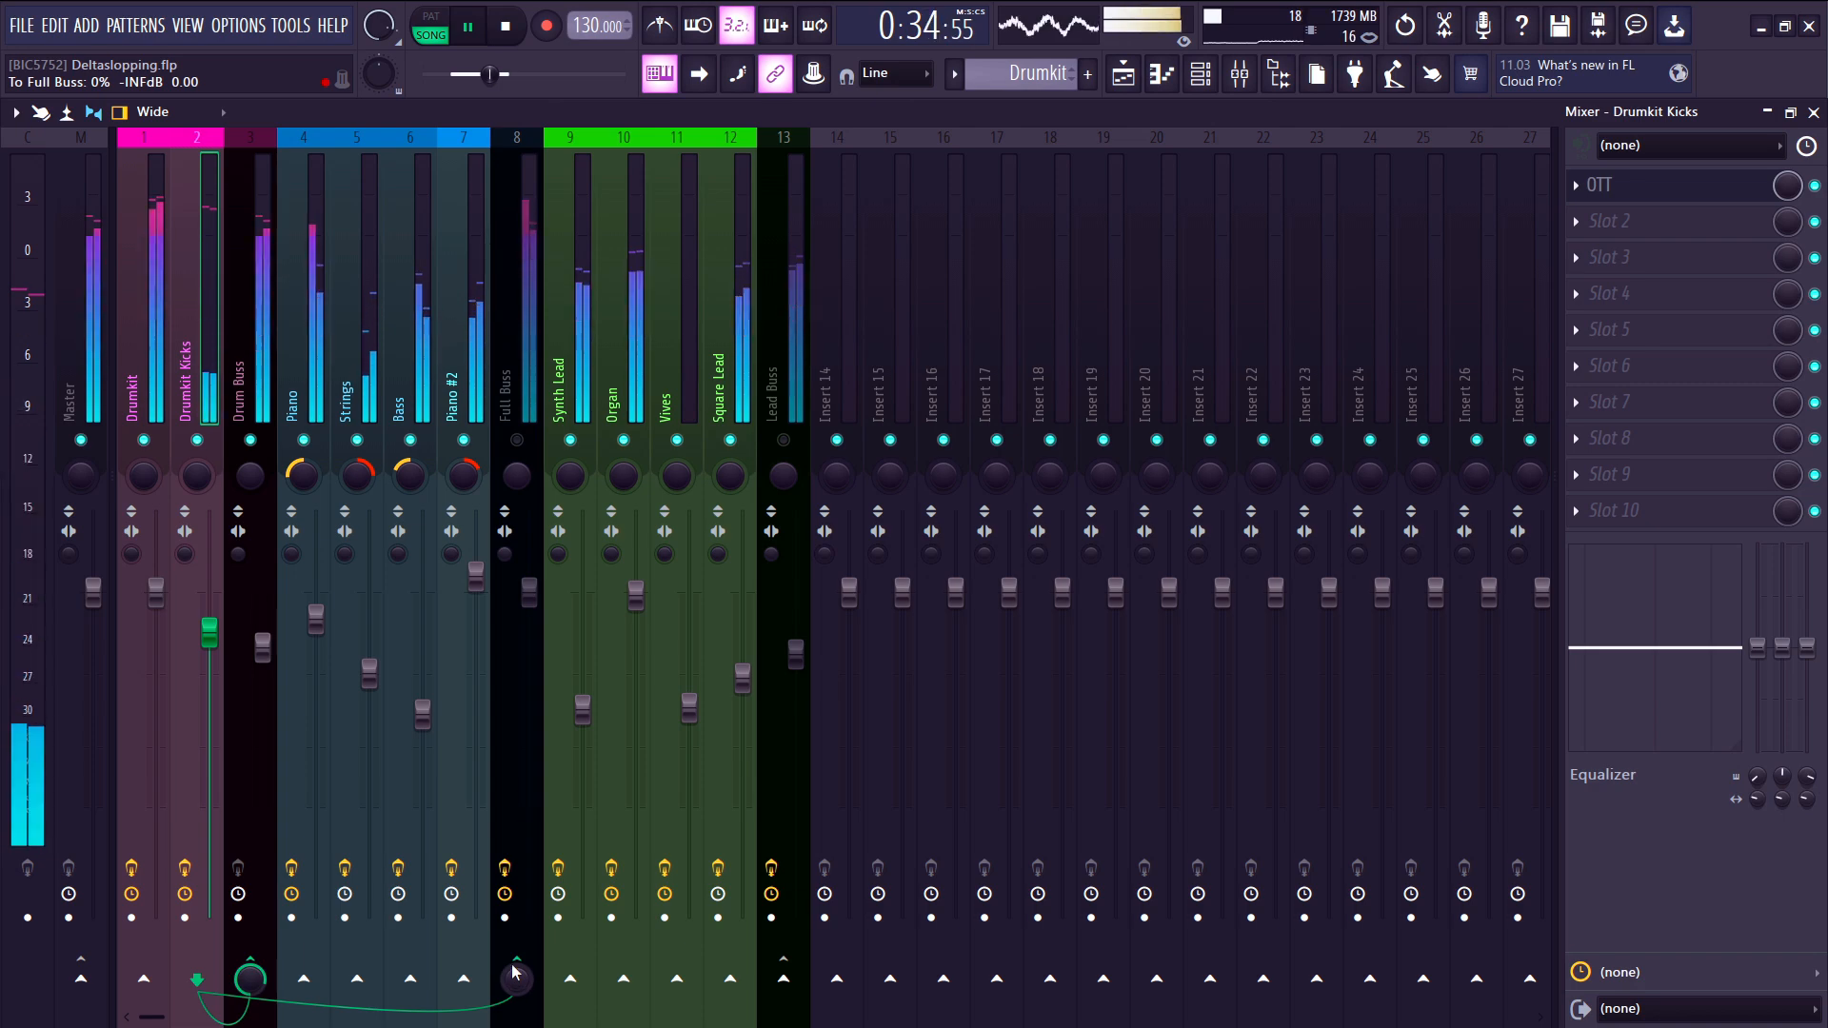
pyautogui.rightClick(780, 978)
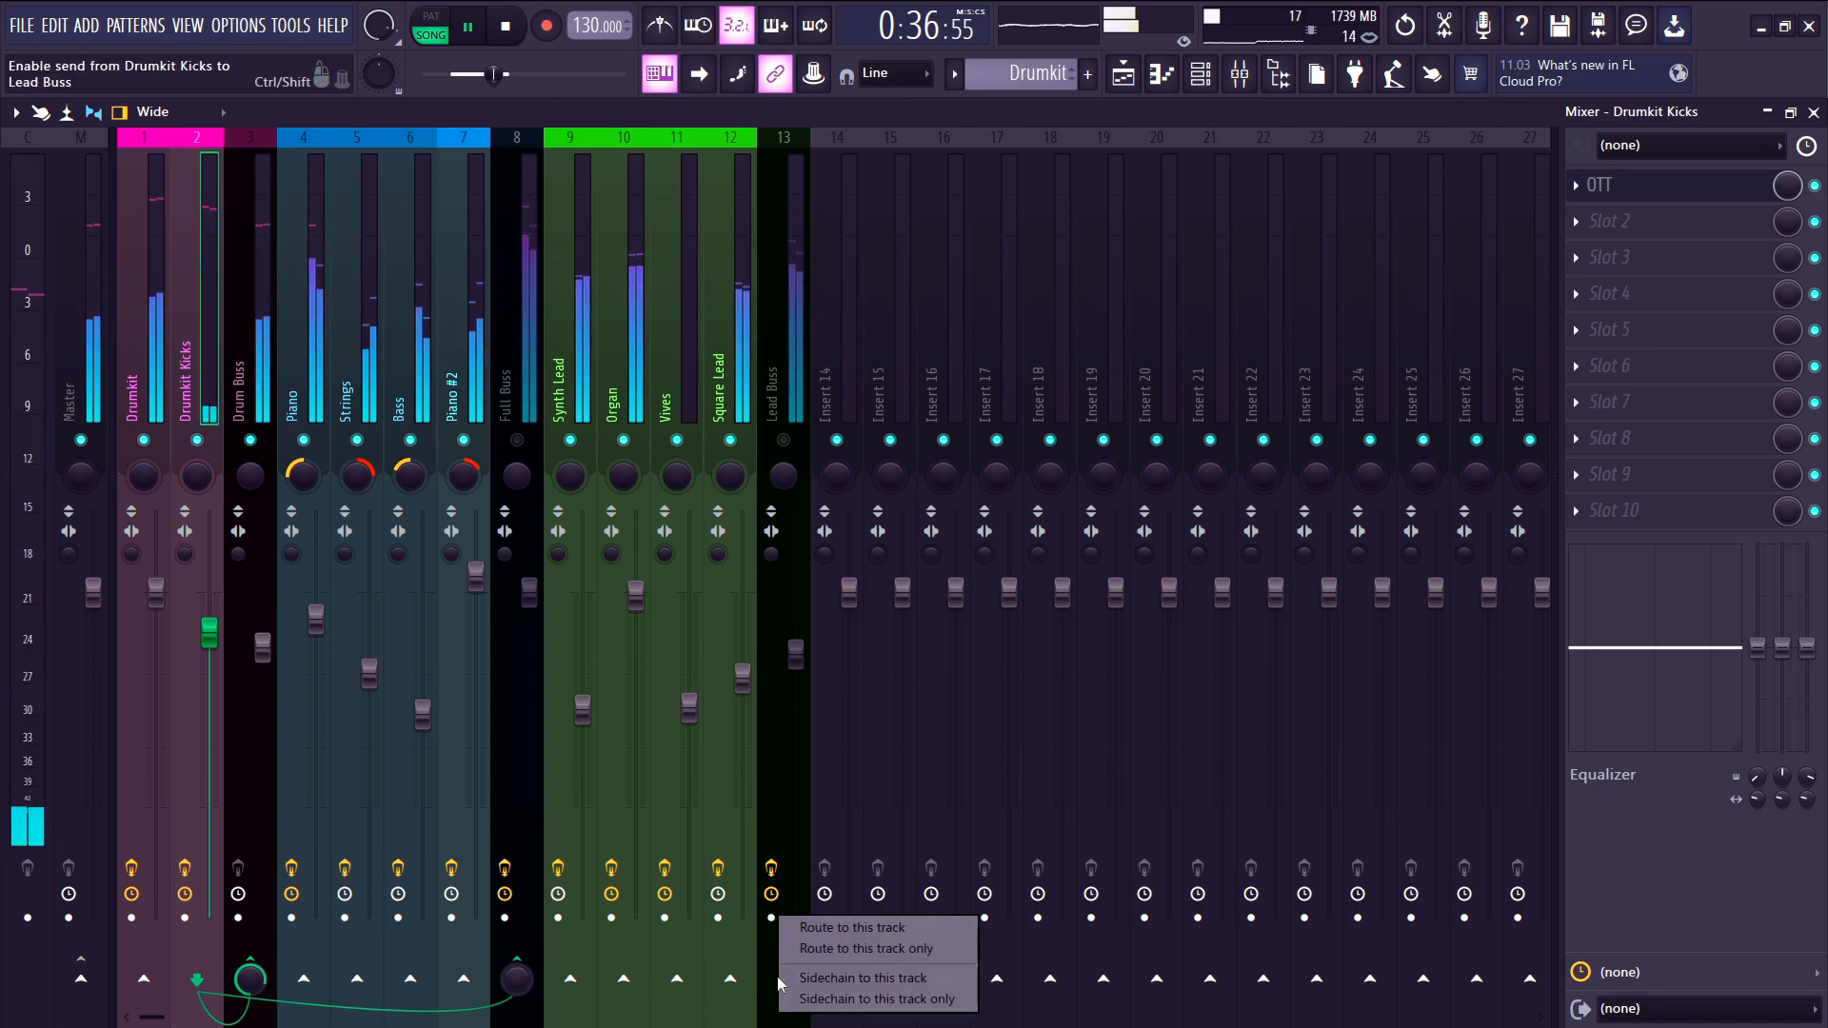
pyautogui.click(827, 987)
# - Open the Fruity Limiter on the Full Buss and choose Drumkit Kicks as its sidechain source
pyautogui.click(526, 412)
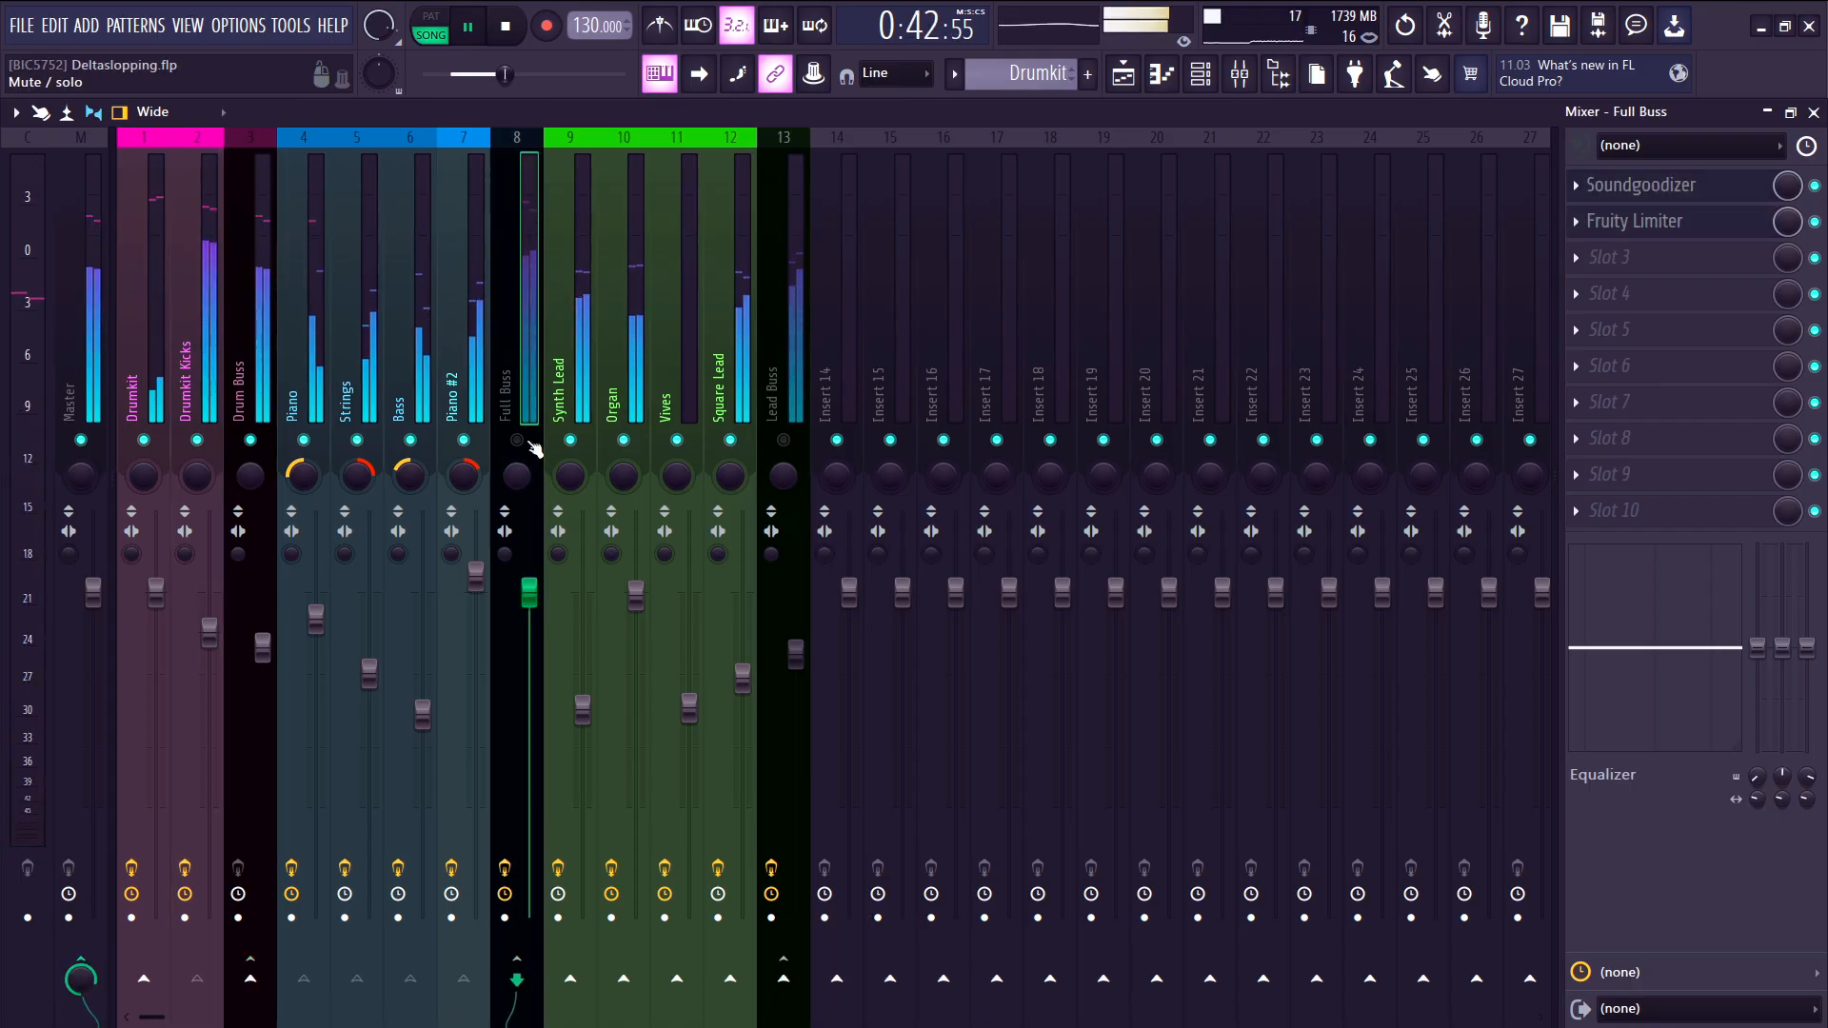
pyautogui.click(1657, 222)
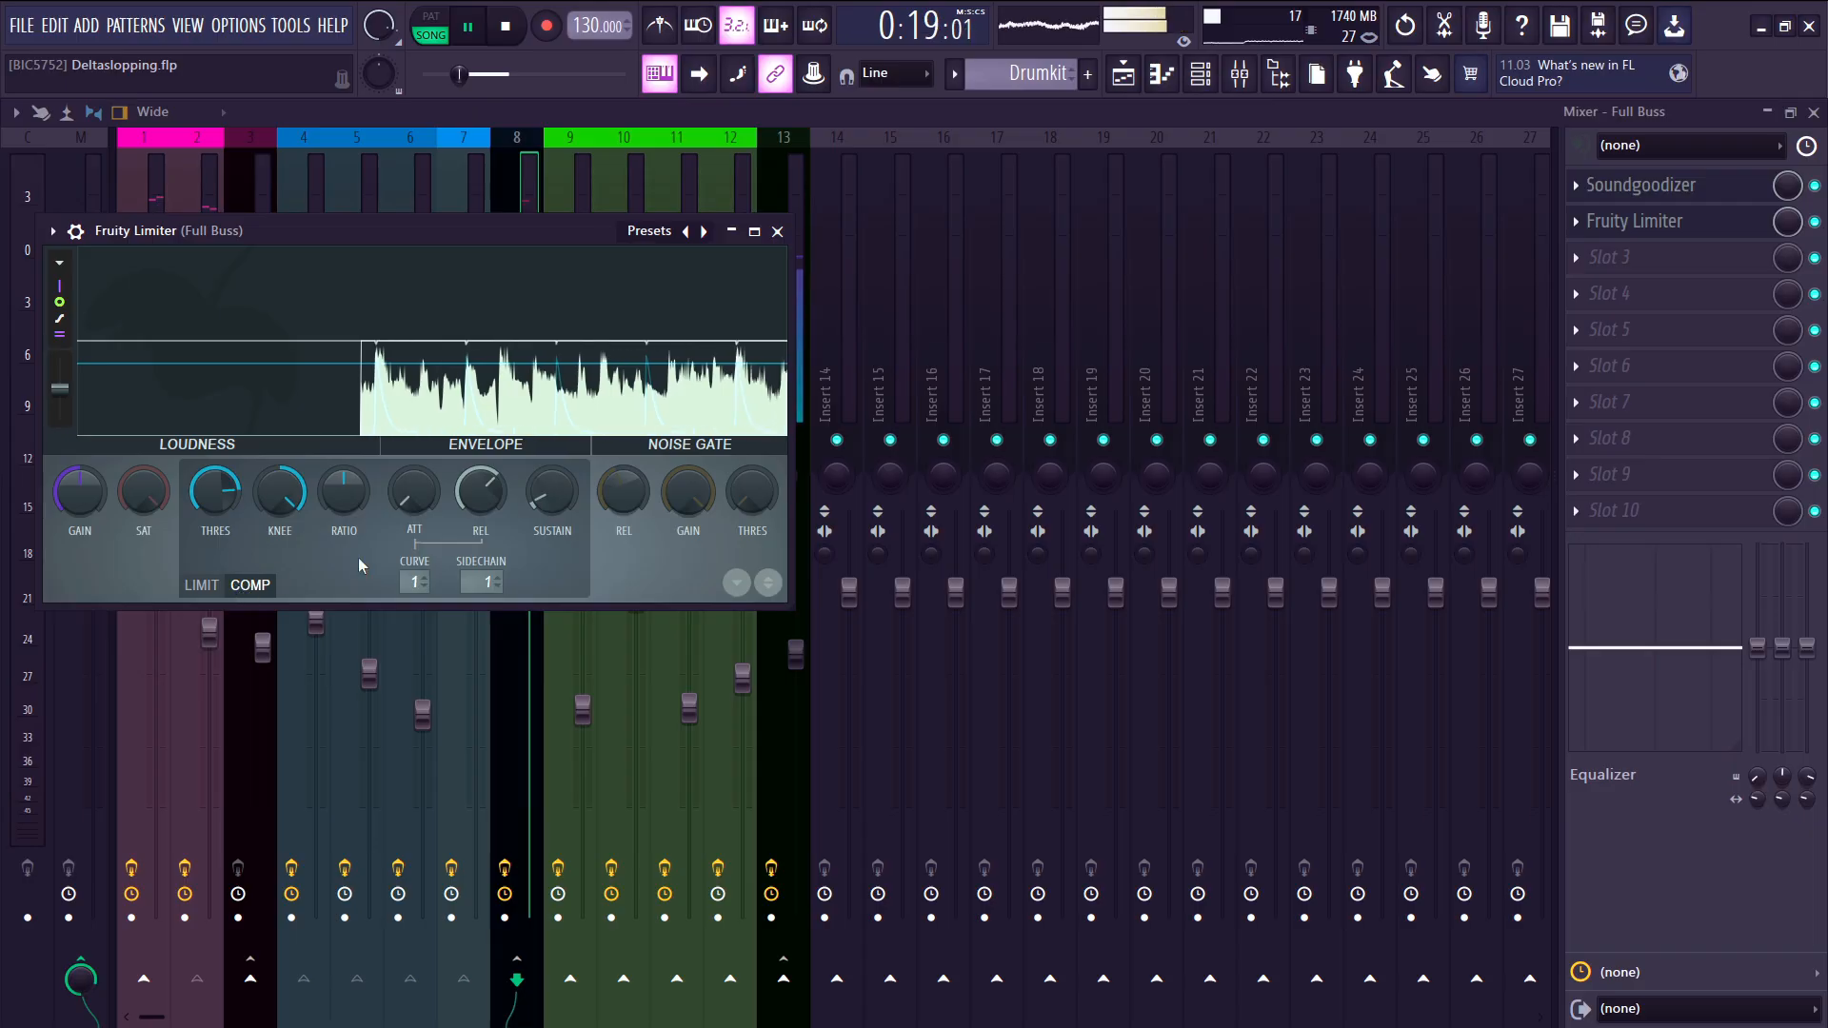
pyautogui.click(487, 582)
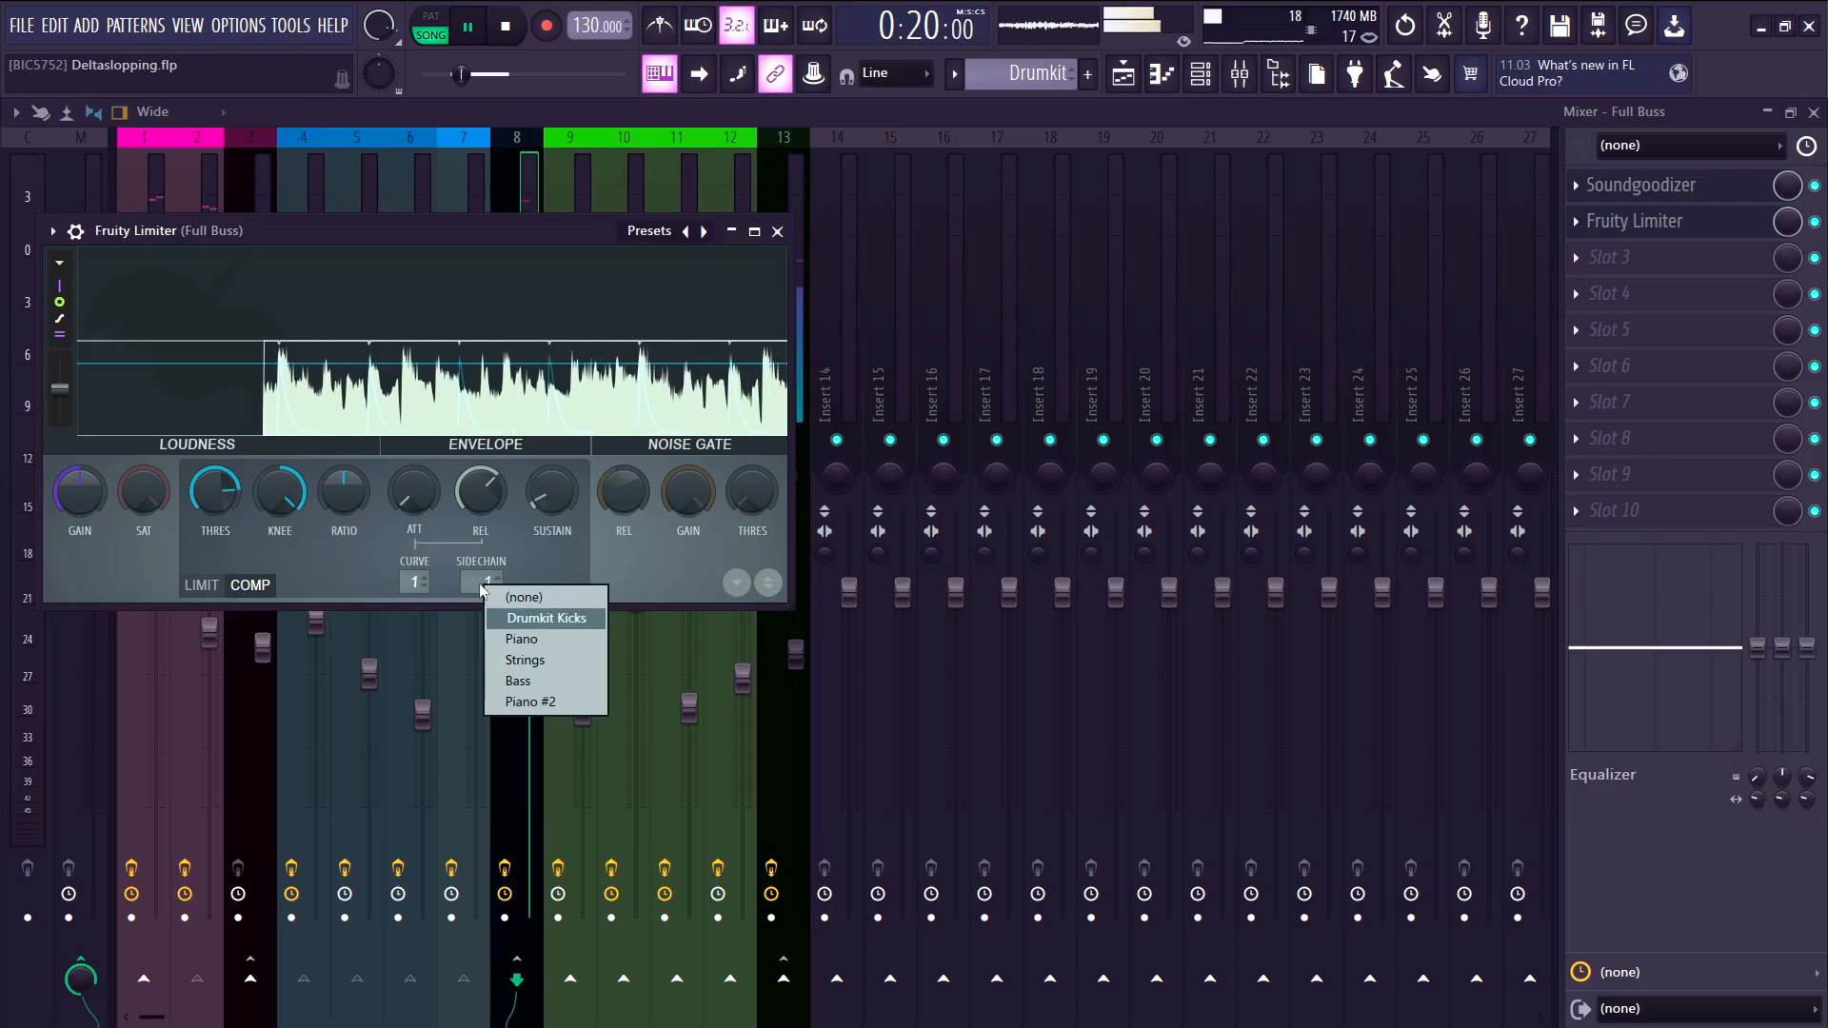
pyautogui.click(530, 619)
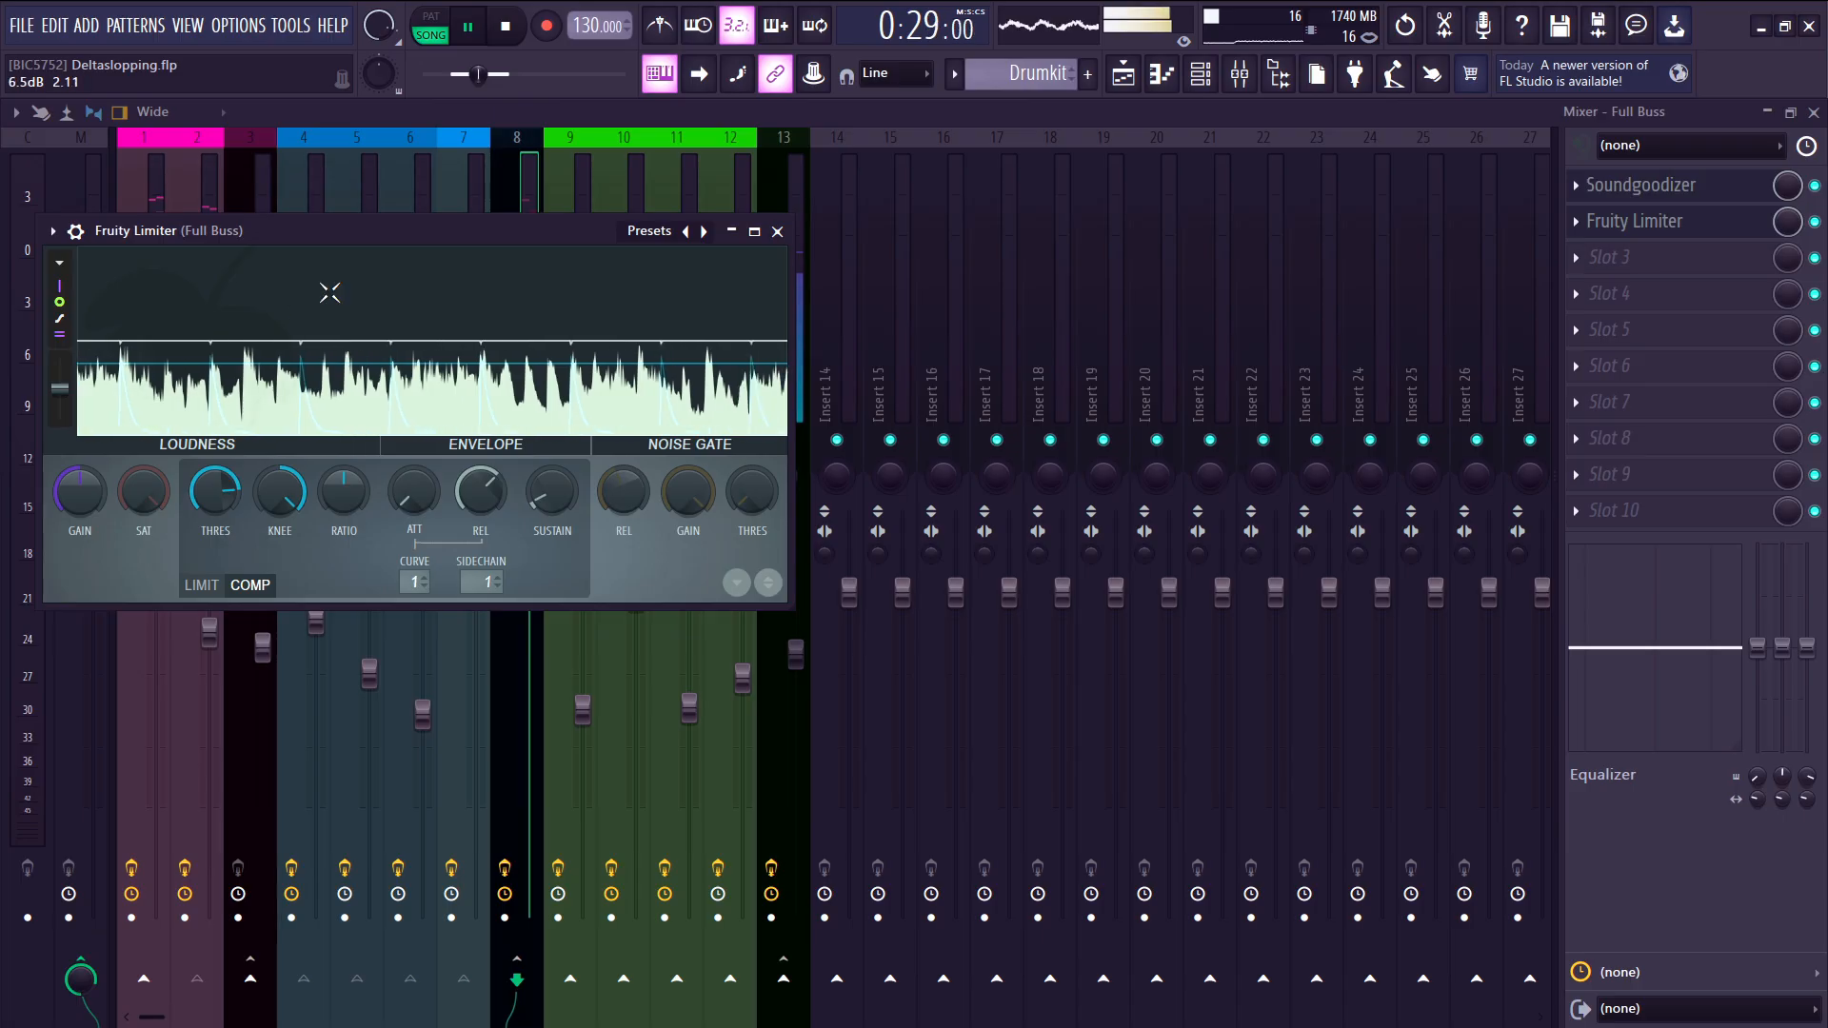
# - Unmute the Full Buss alongside the Drum Buss and bring its Fruity Limiter back up
pyautogui.moveTo(360, 232); pyautogui.dragTo(657, 364)
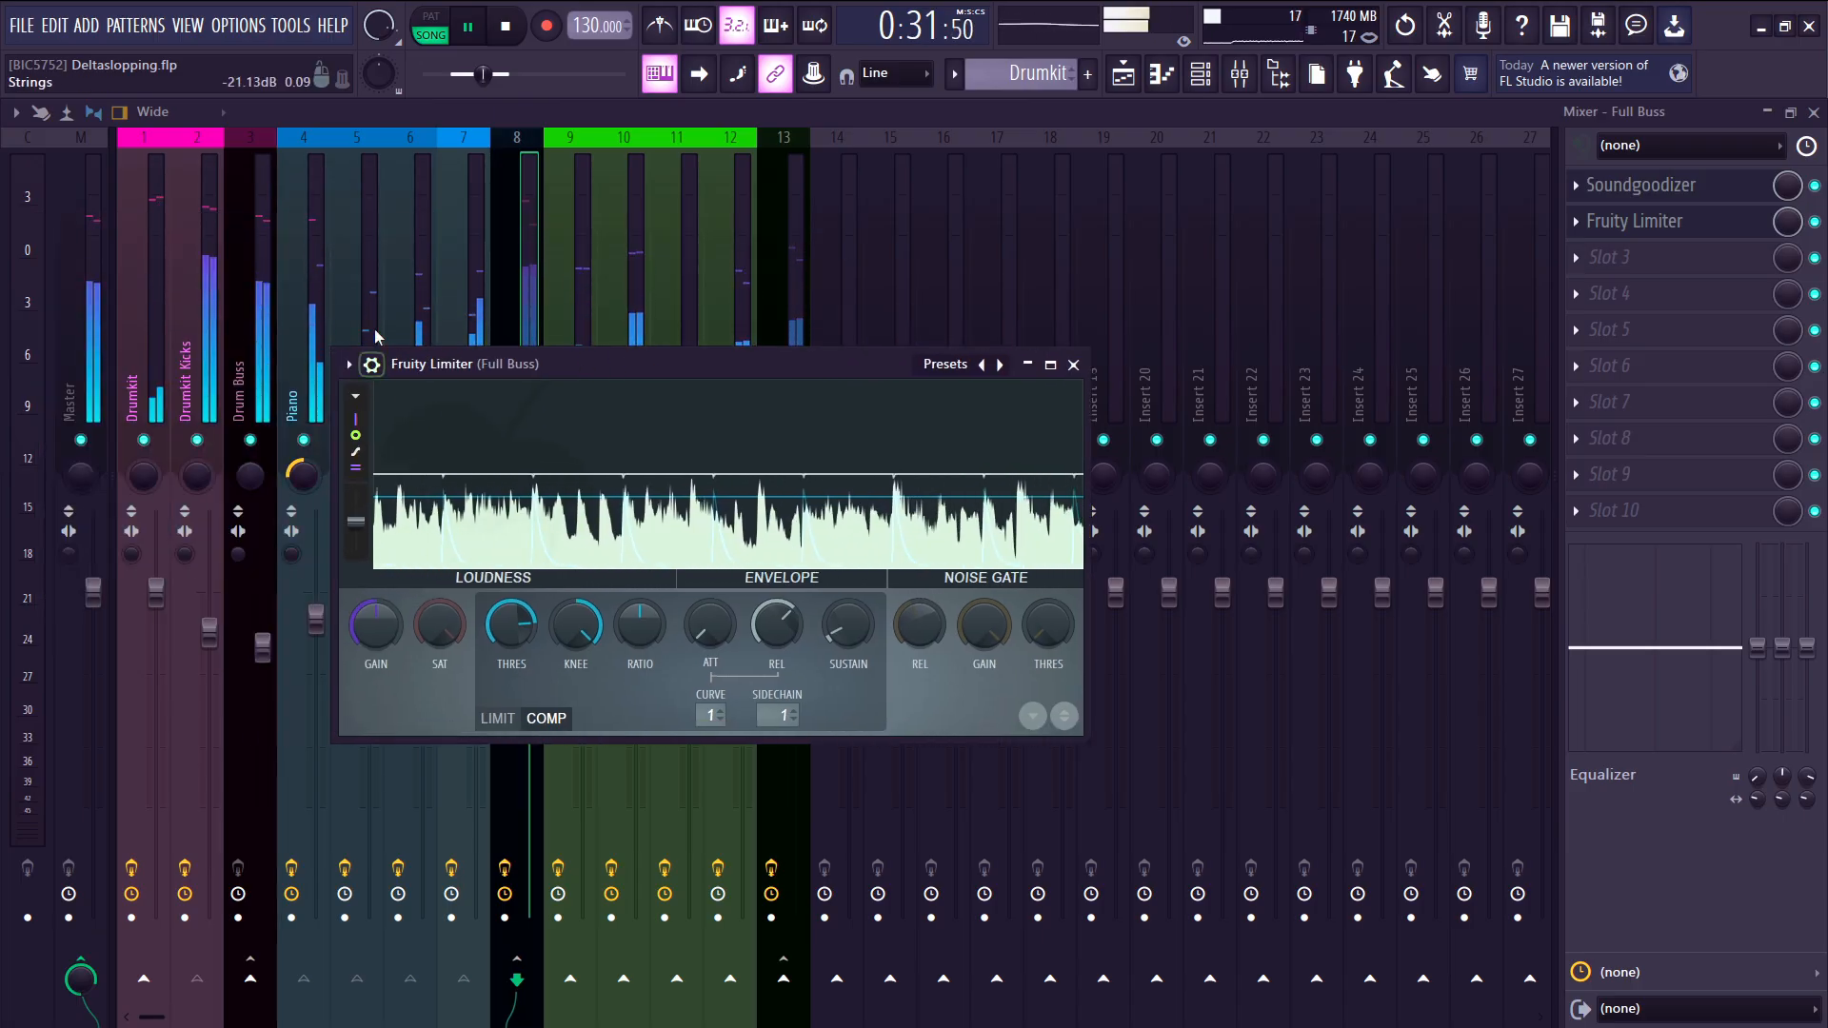
pyautogui.click(518, 318)
pyautogui.click(1644, 221)
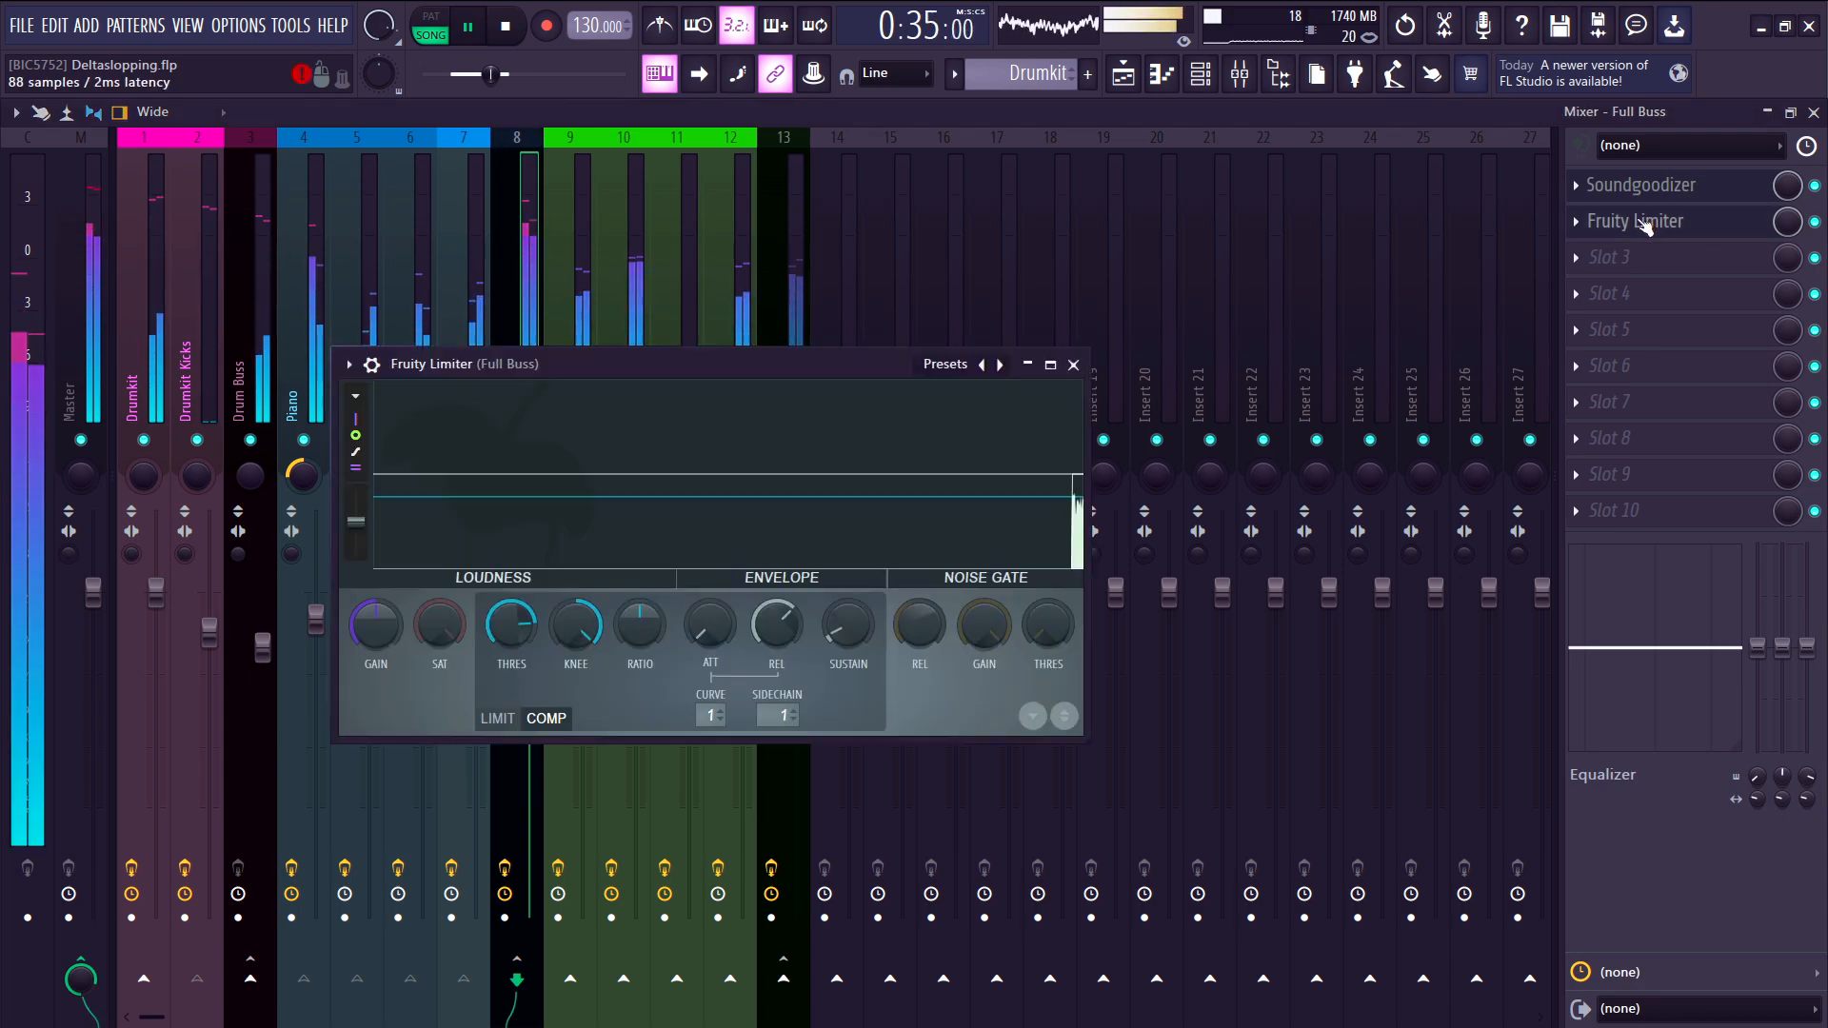
# - Lower the limiter's compressor threshold to hear the ducking, raise it to about -5.0 dB, and stop playback
pyautogui.moveTo(511, 625); pyautogui.dragTo(511, 669)
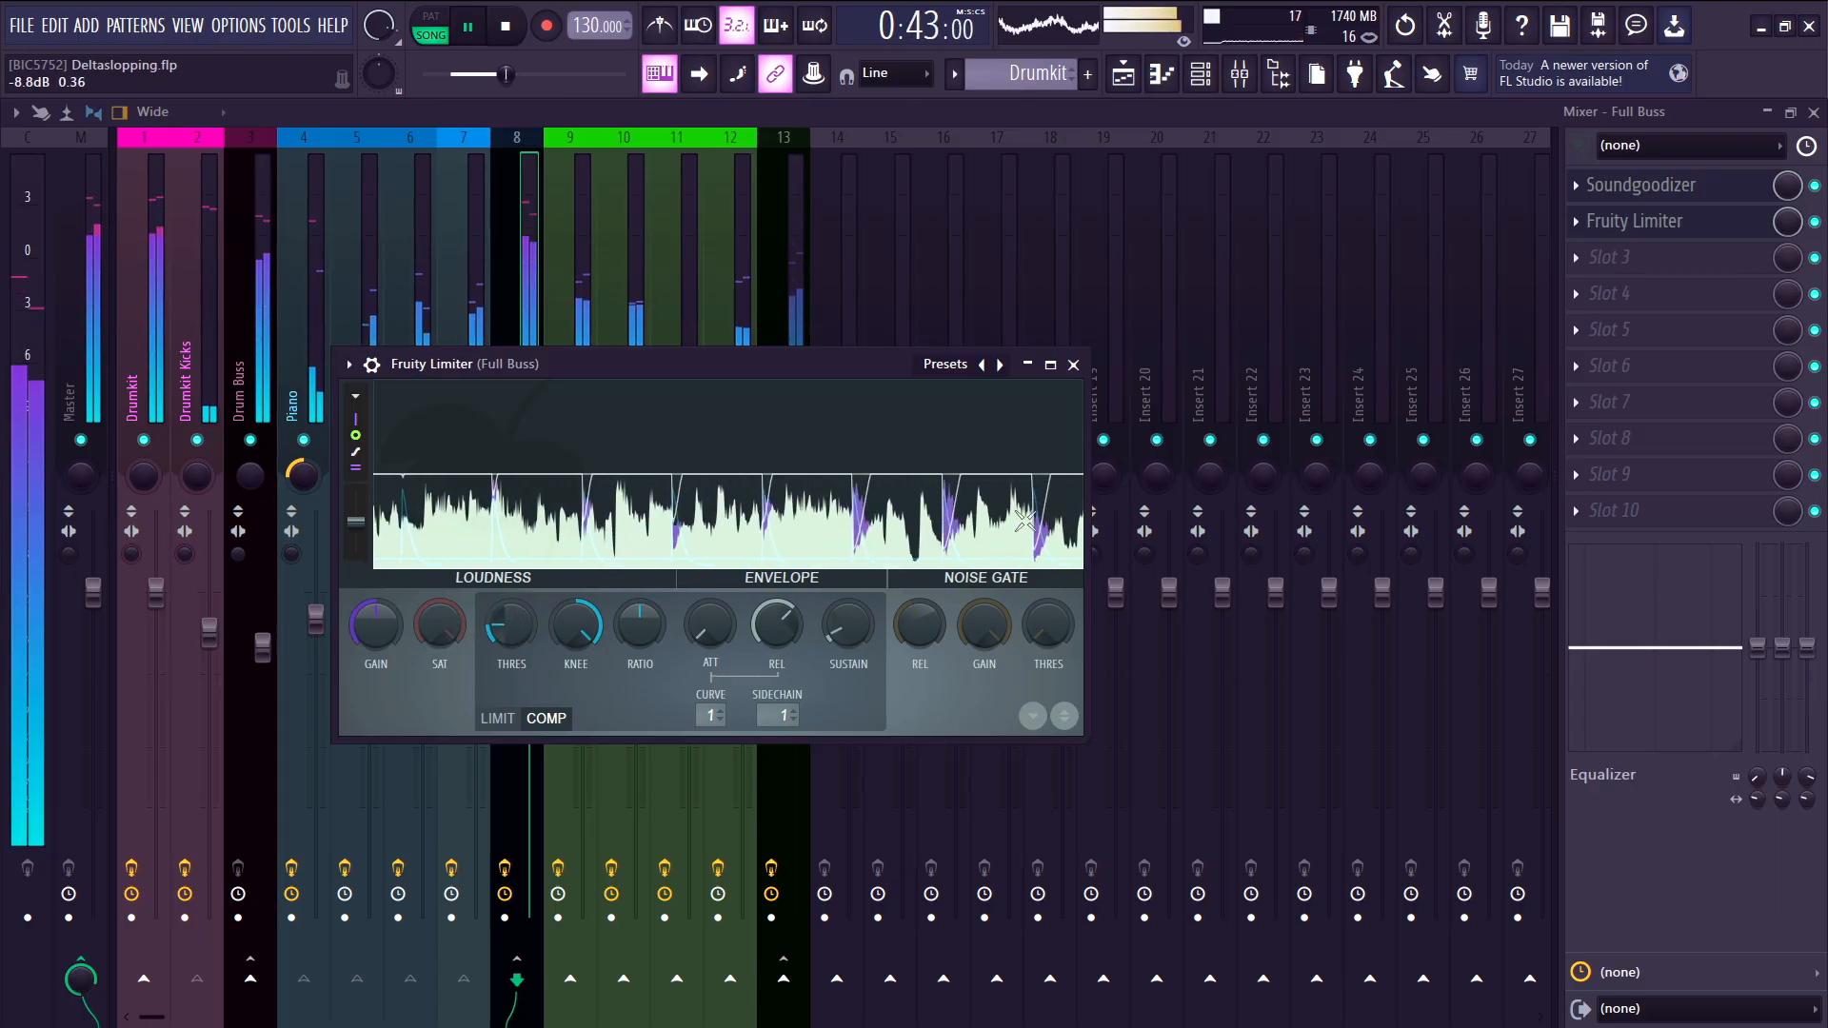
pyautogui.moveTo(511, 625); pyautogui.dragTo(512, 512)
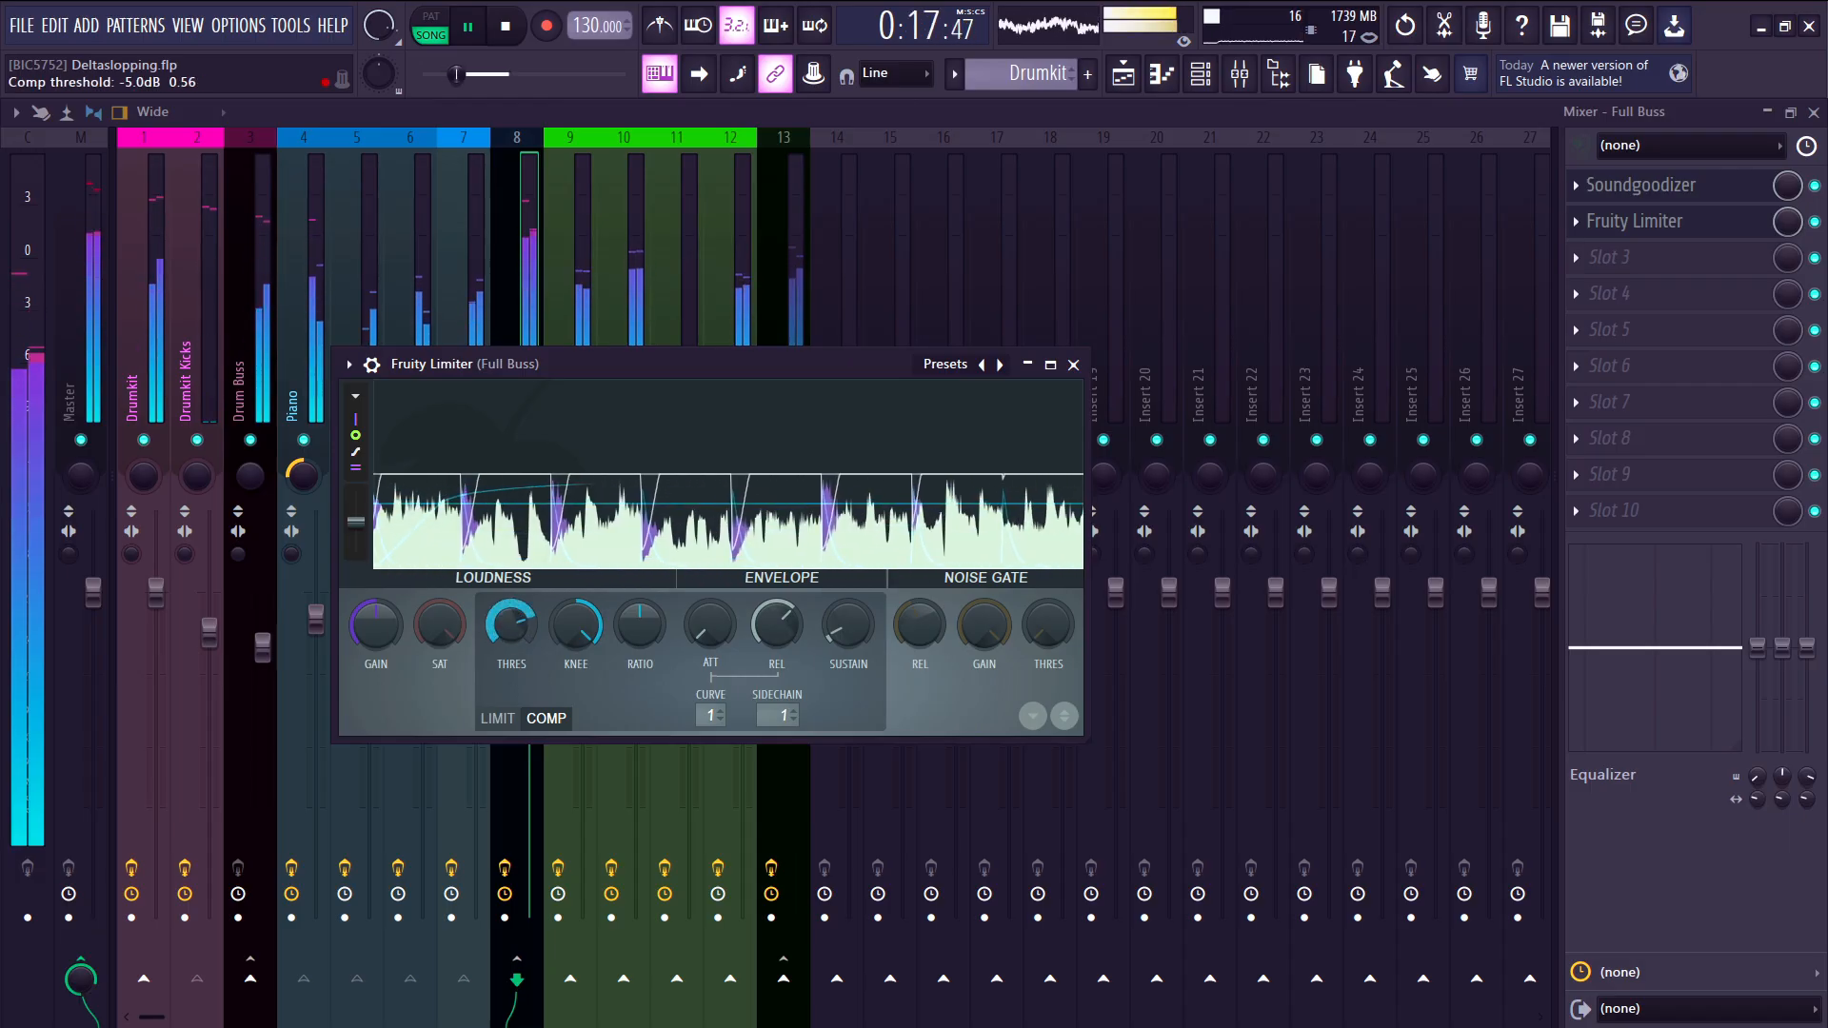
pyautogui.press('space')
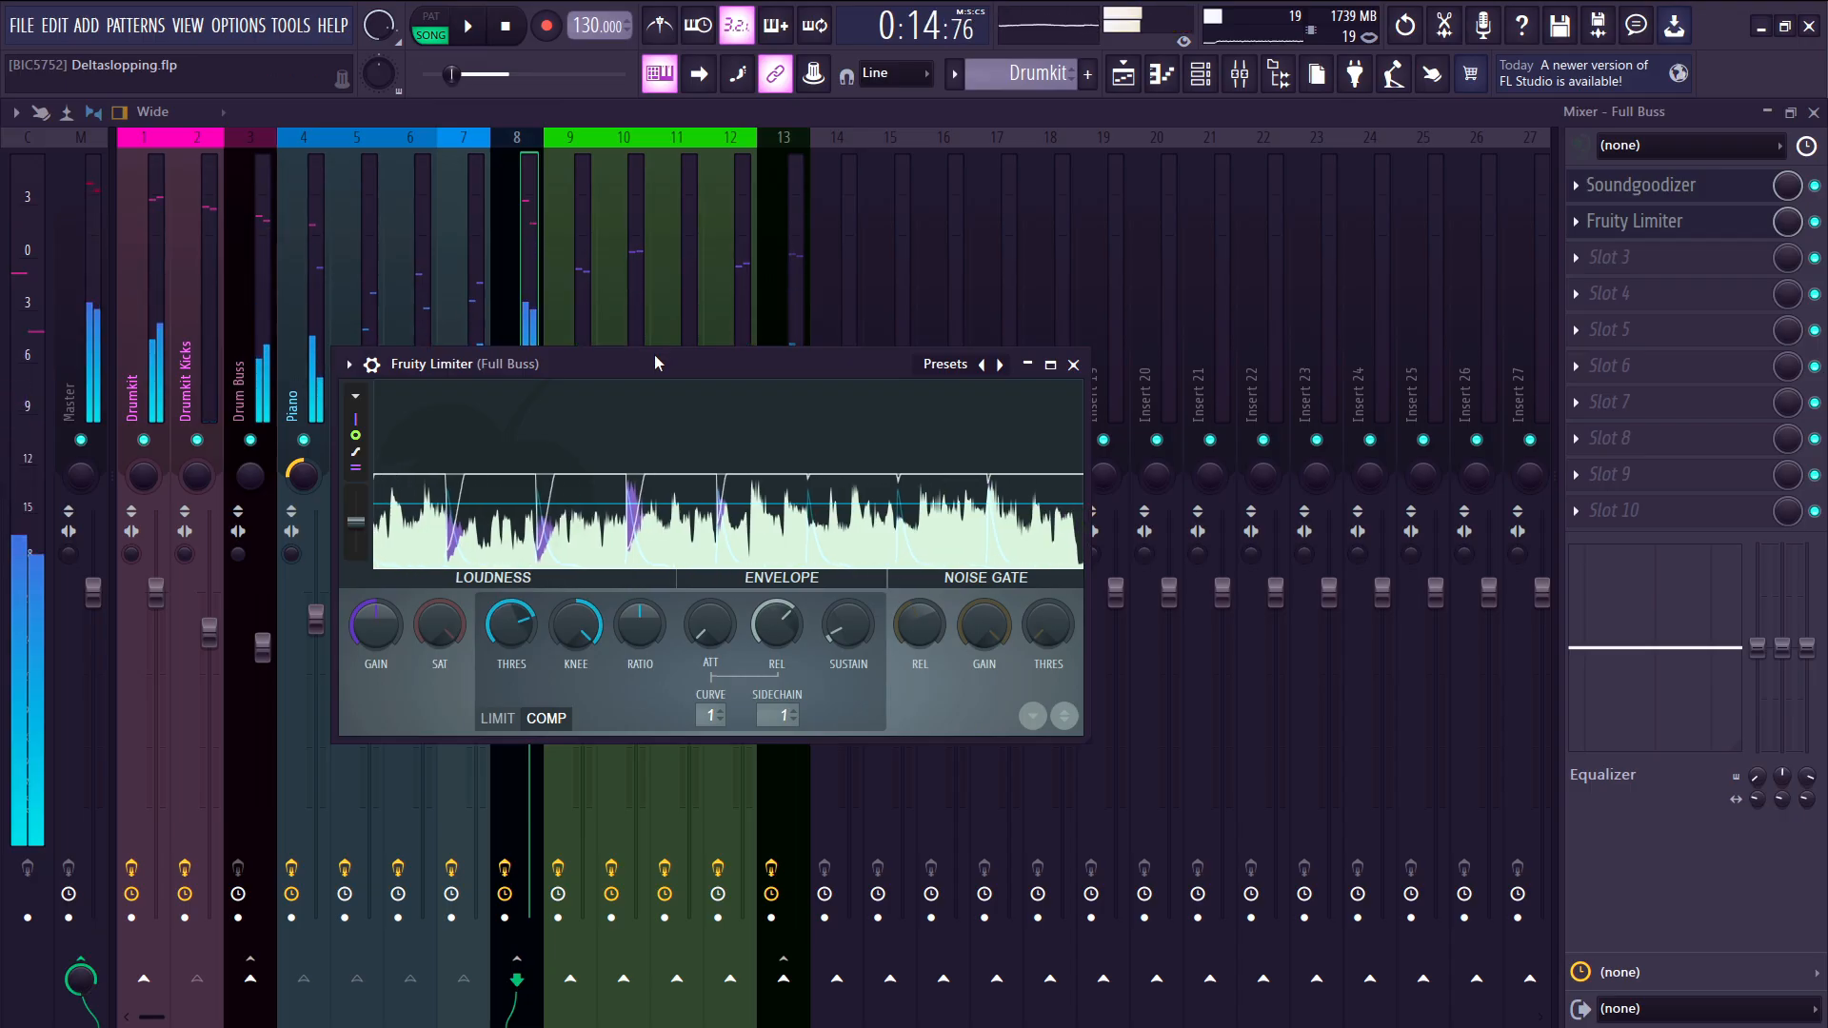
pyautogui.moveTo(654, 357); pyautogui.dragTo(632, 563)
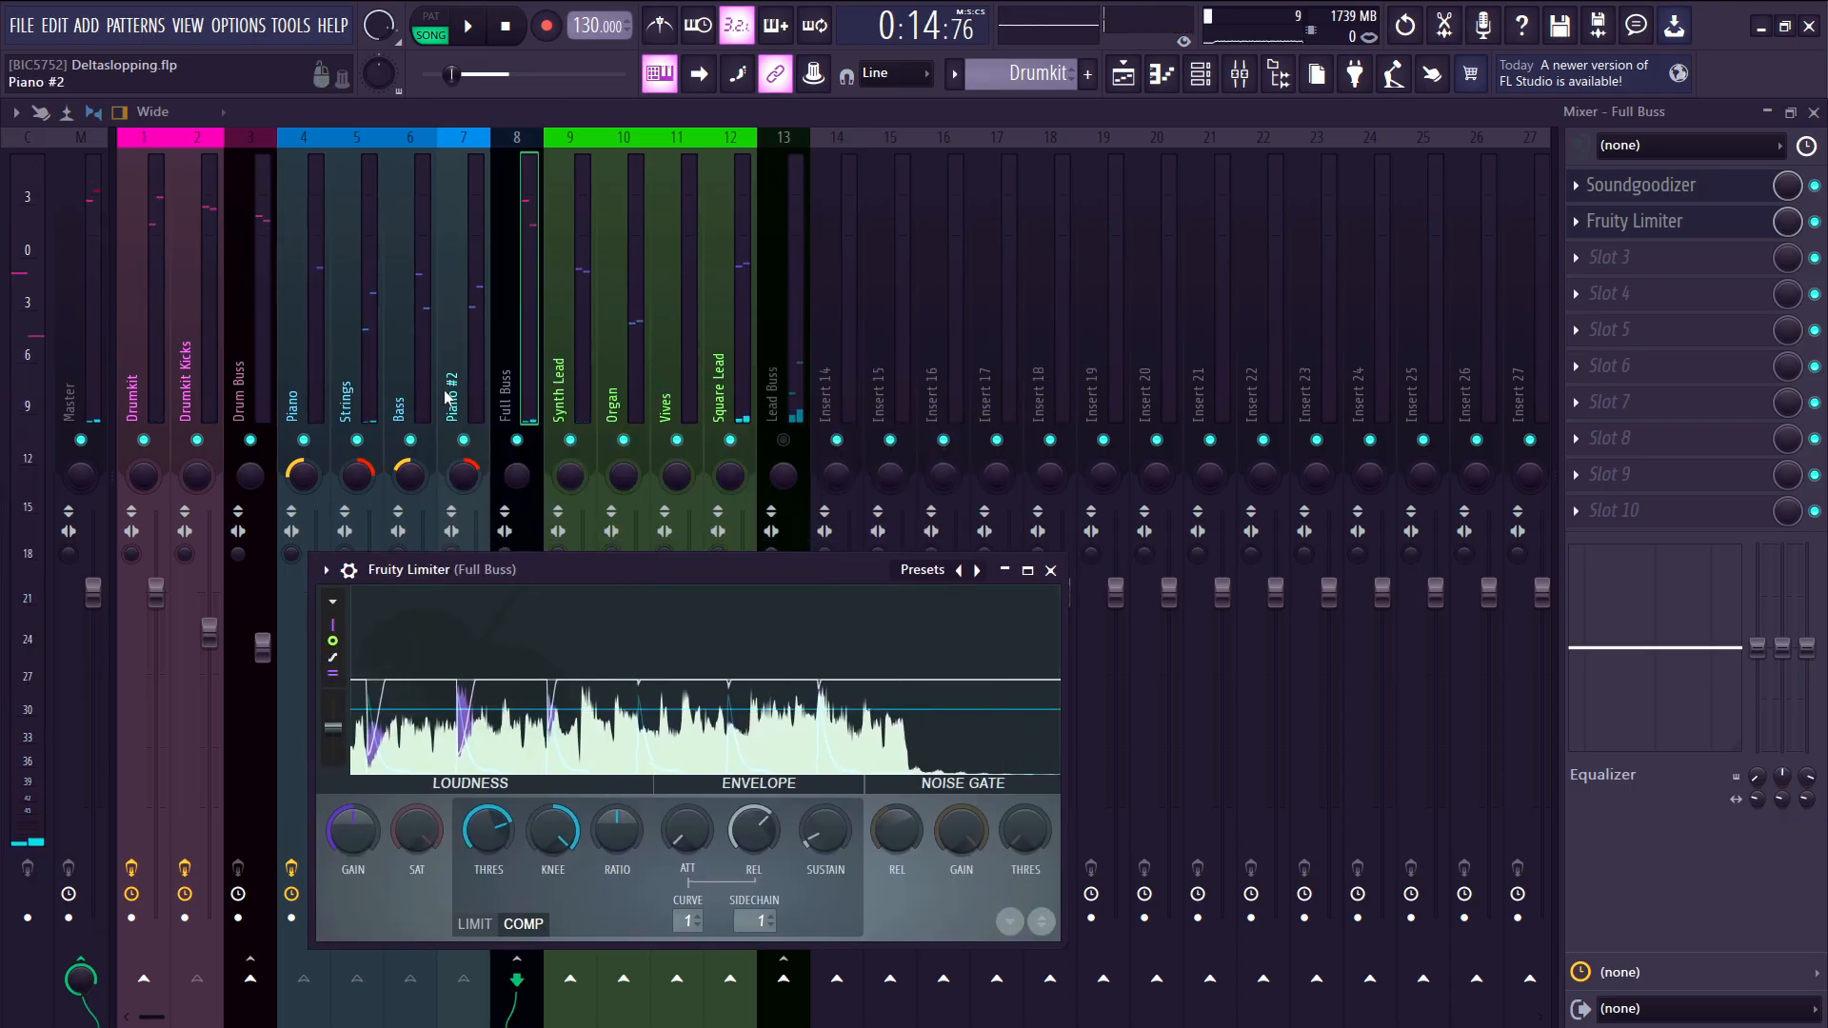
# - Review the effects and routing of the Drum Buss, Drumkit Kicks, Drumkit, Piano, Strings and Bass mixer tracks
pyautogui.click(263, 317)
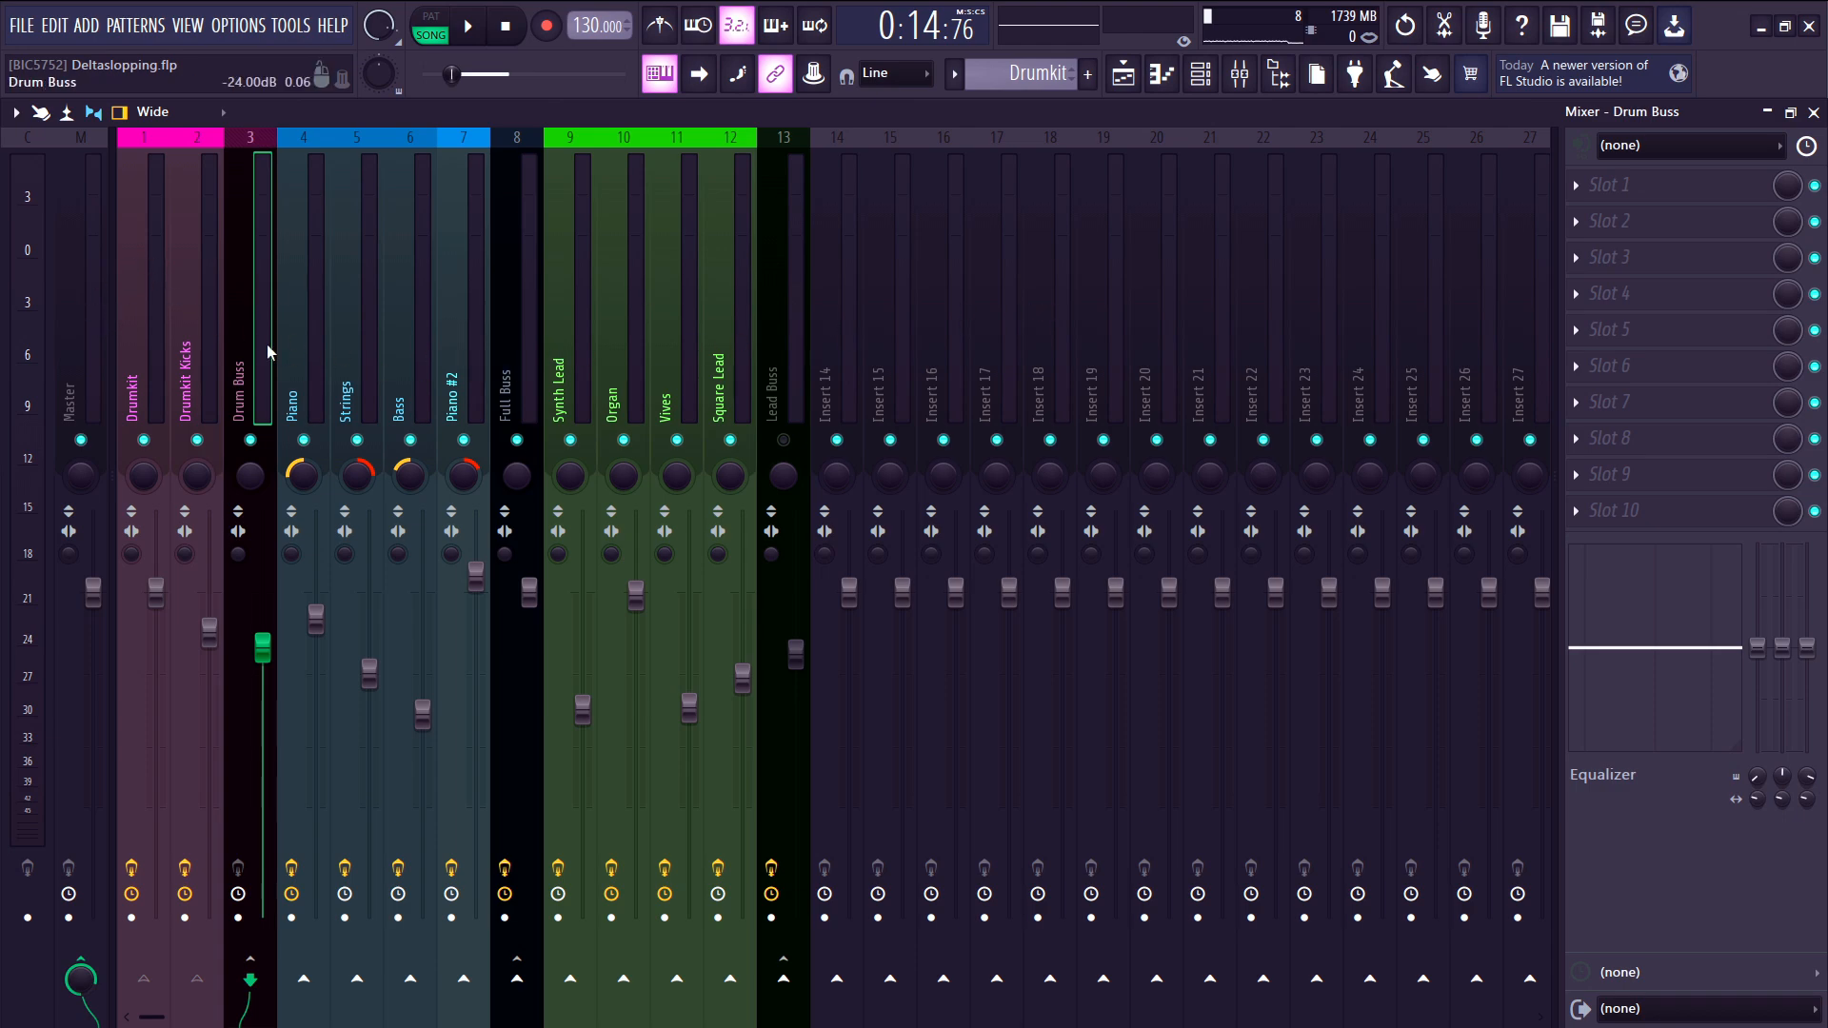
pyautogui.click(189, 357)
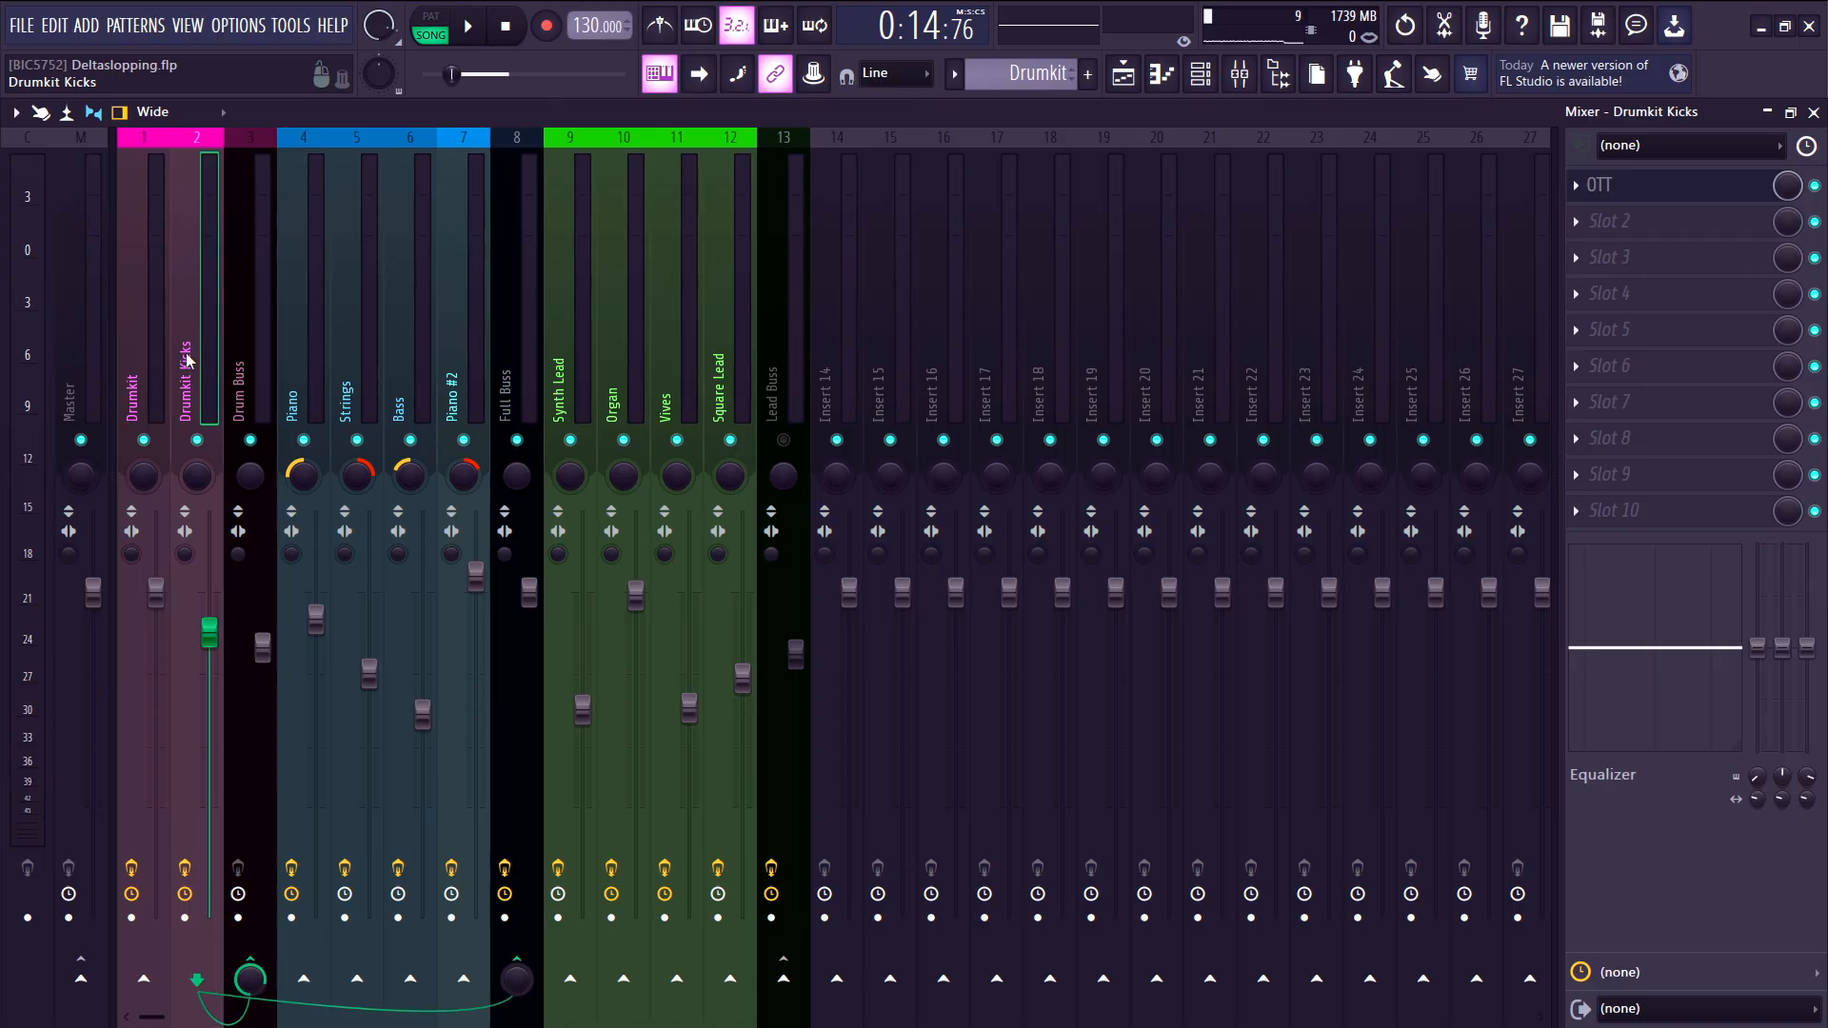
pyautogui.click(143, 419)
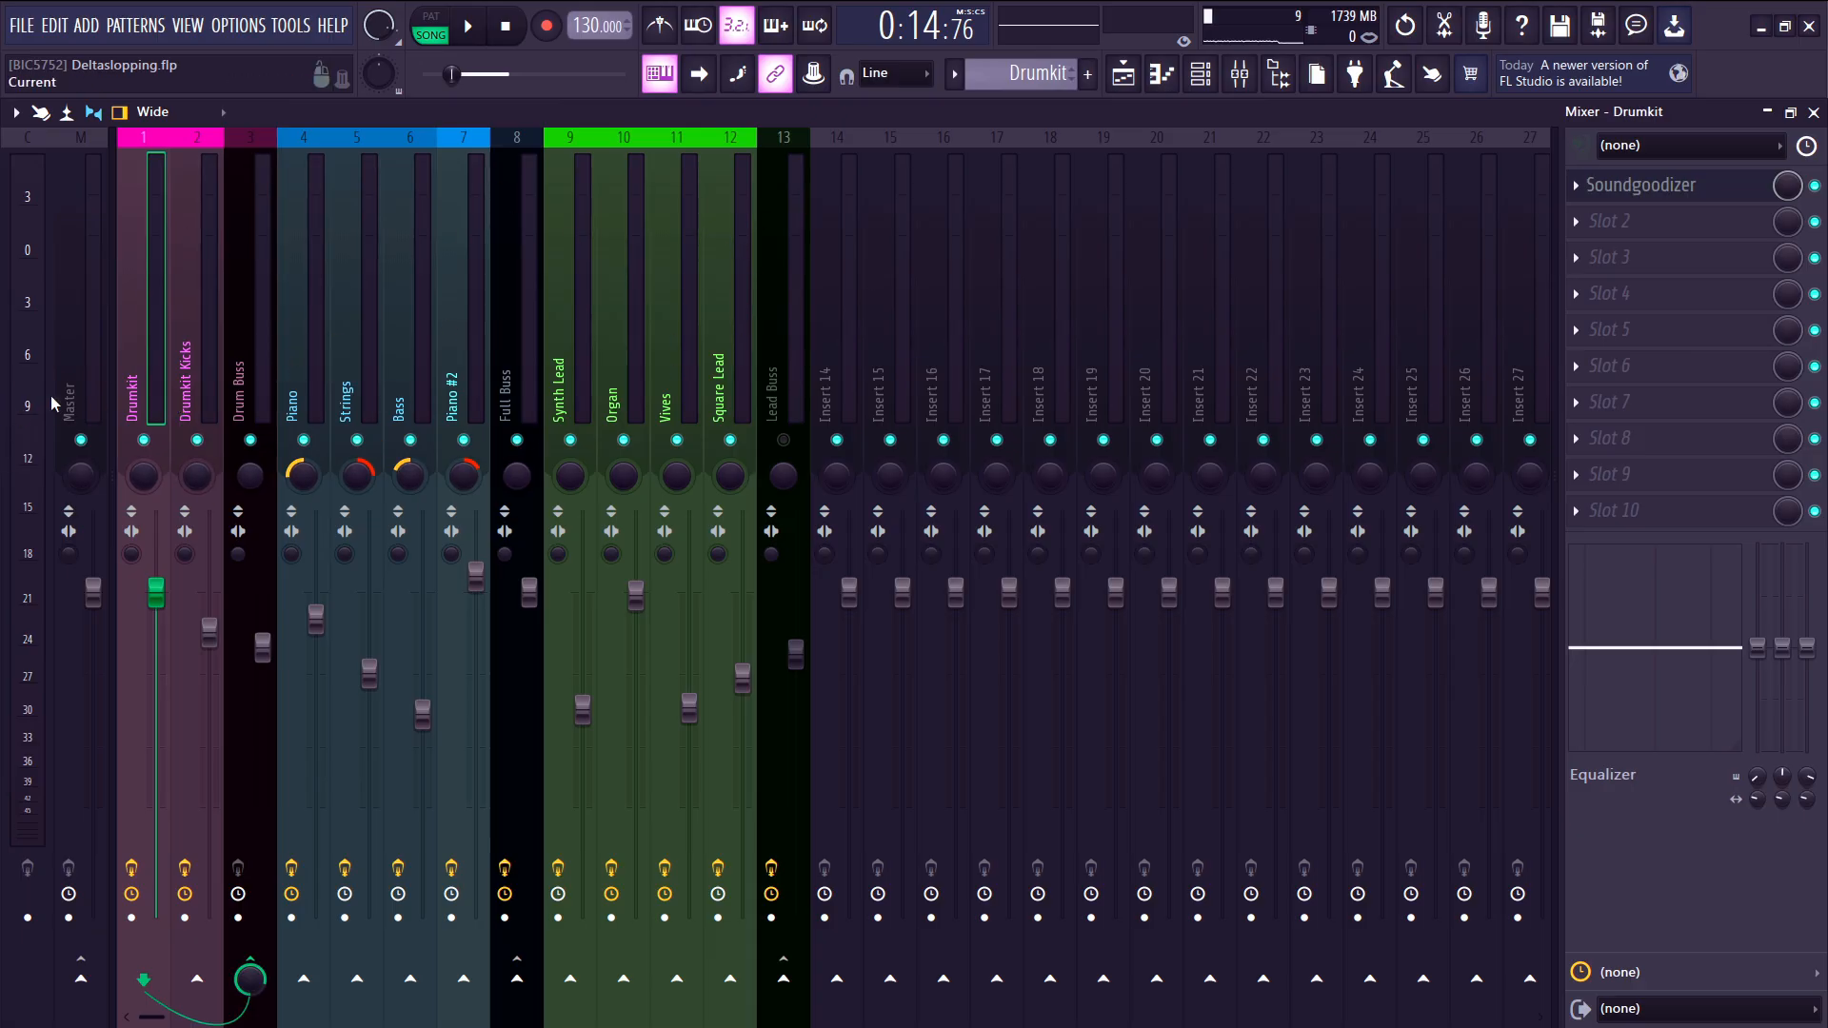
pyautogui.click(287, 337)
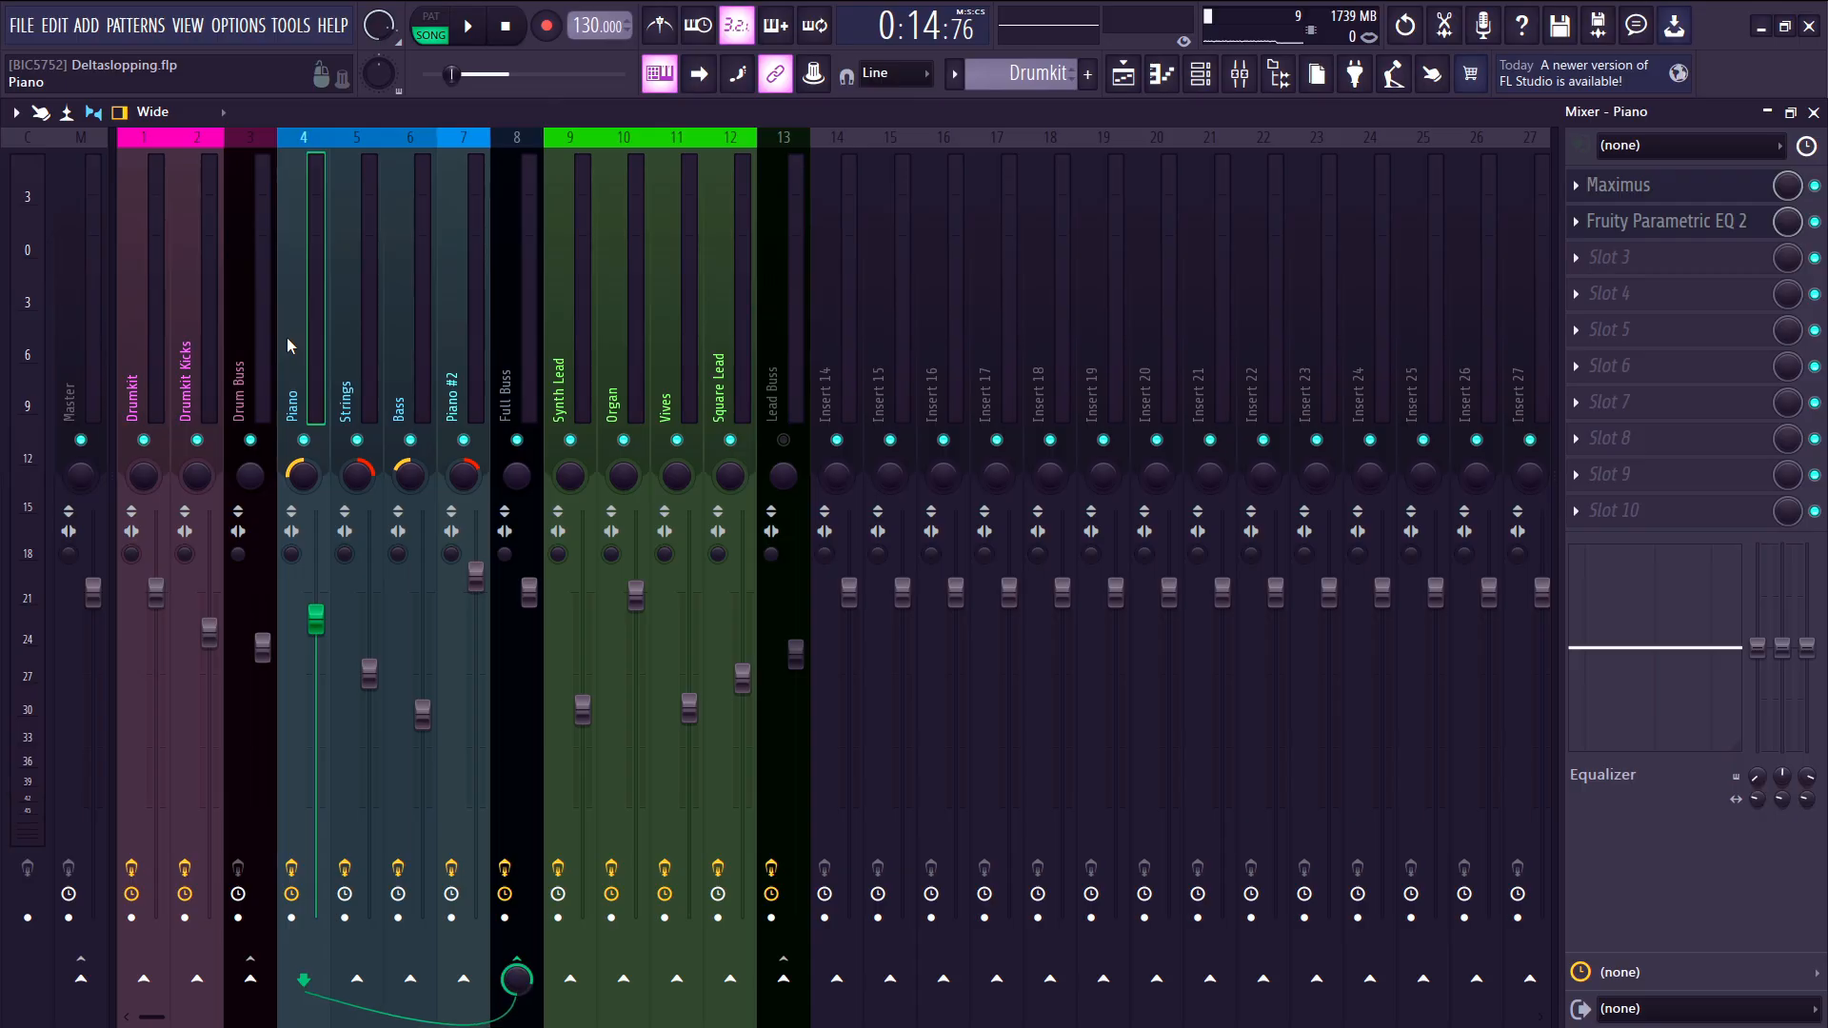
pyautogui.click(366, 343)
pyautogui.click(415, 345)
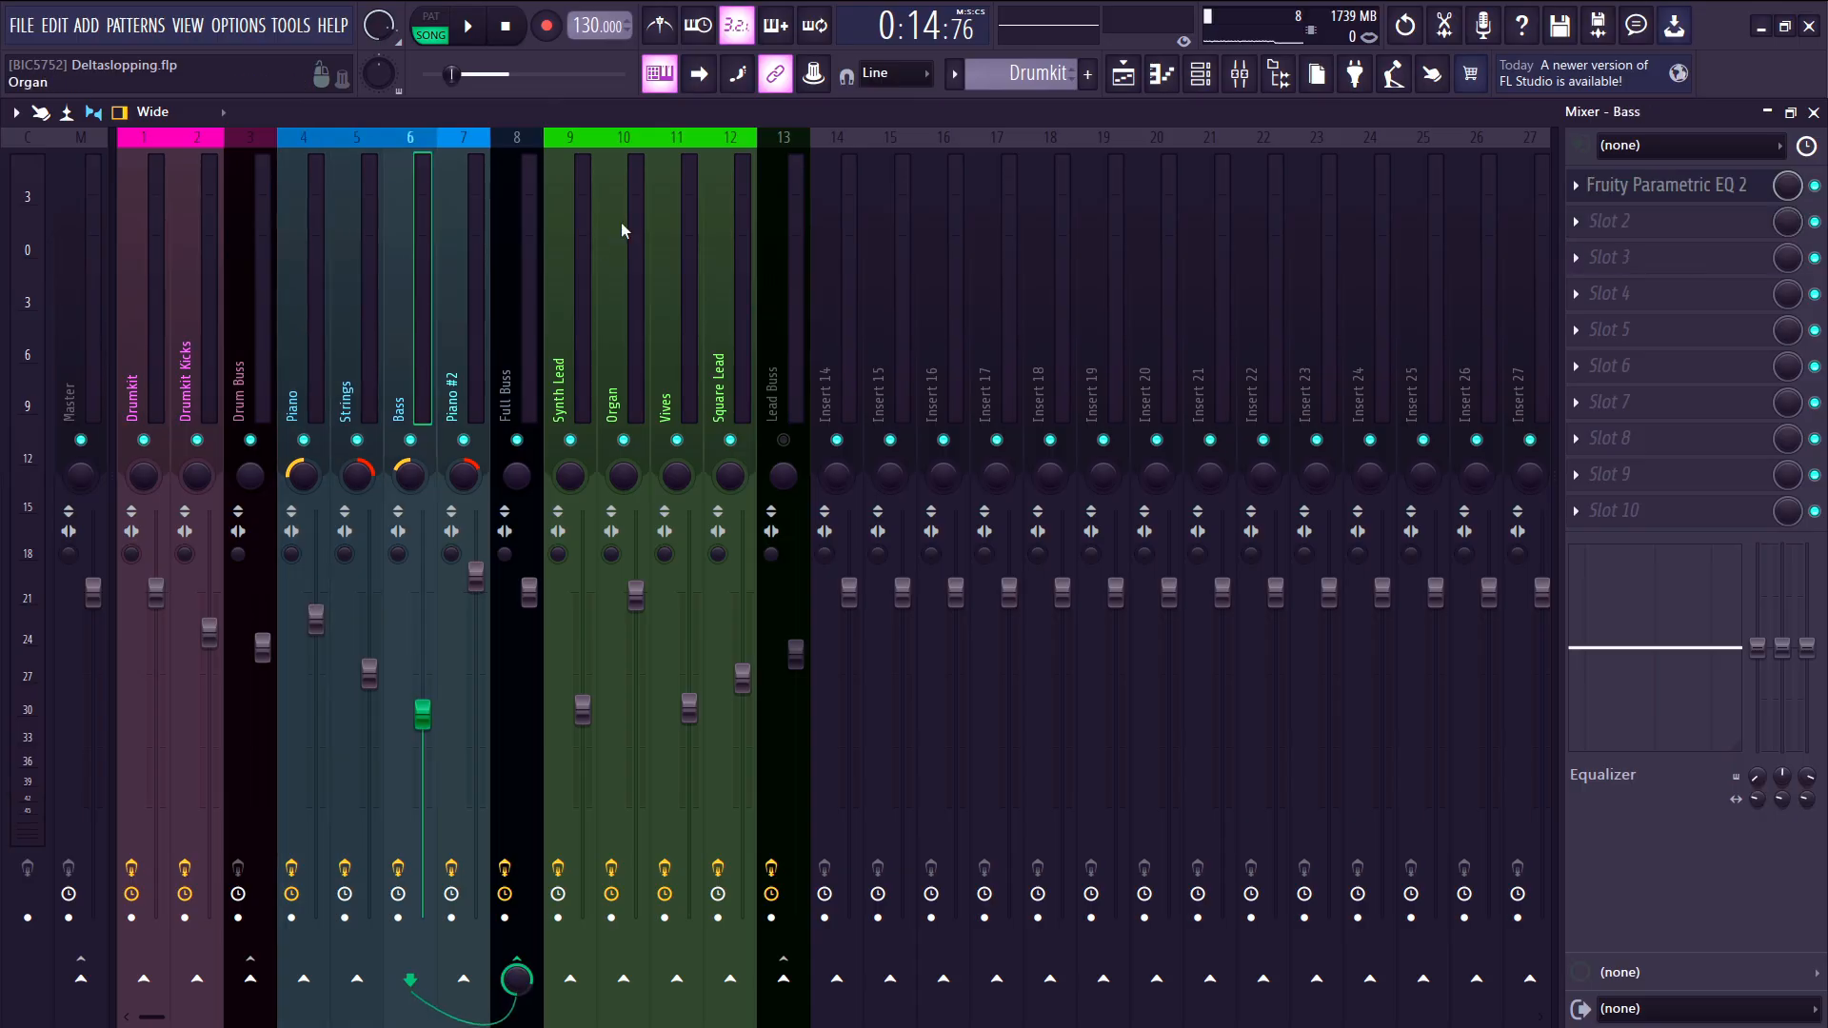
# - Check the playlist arrangement, then play the Lead Buss alone in the mixer and inspect the Synth Lead, Organ and Square Lead tracks
pyautogui.click(1124, 75)
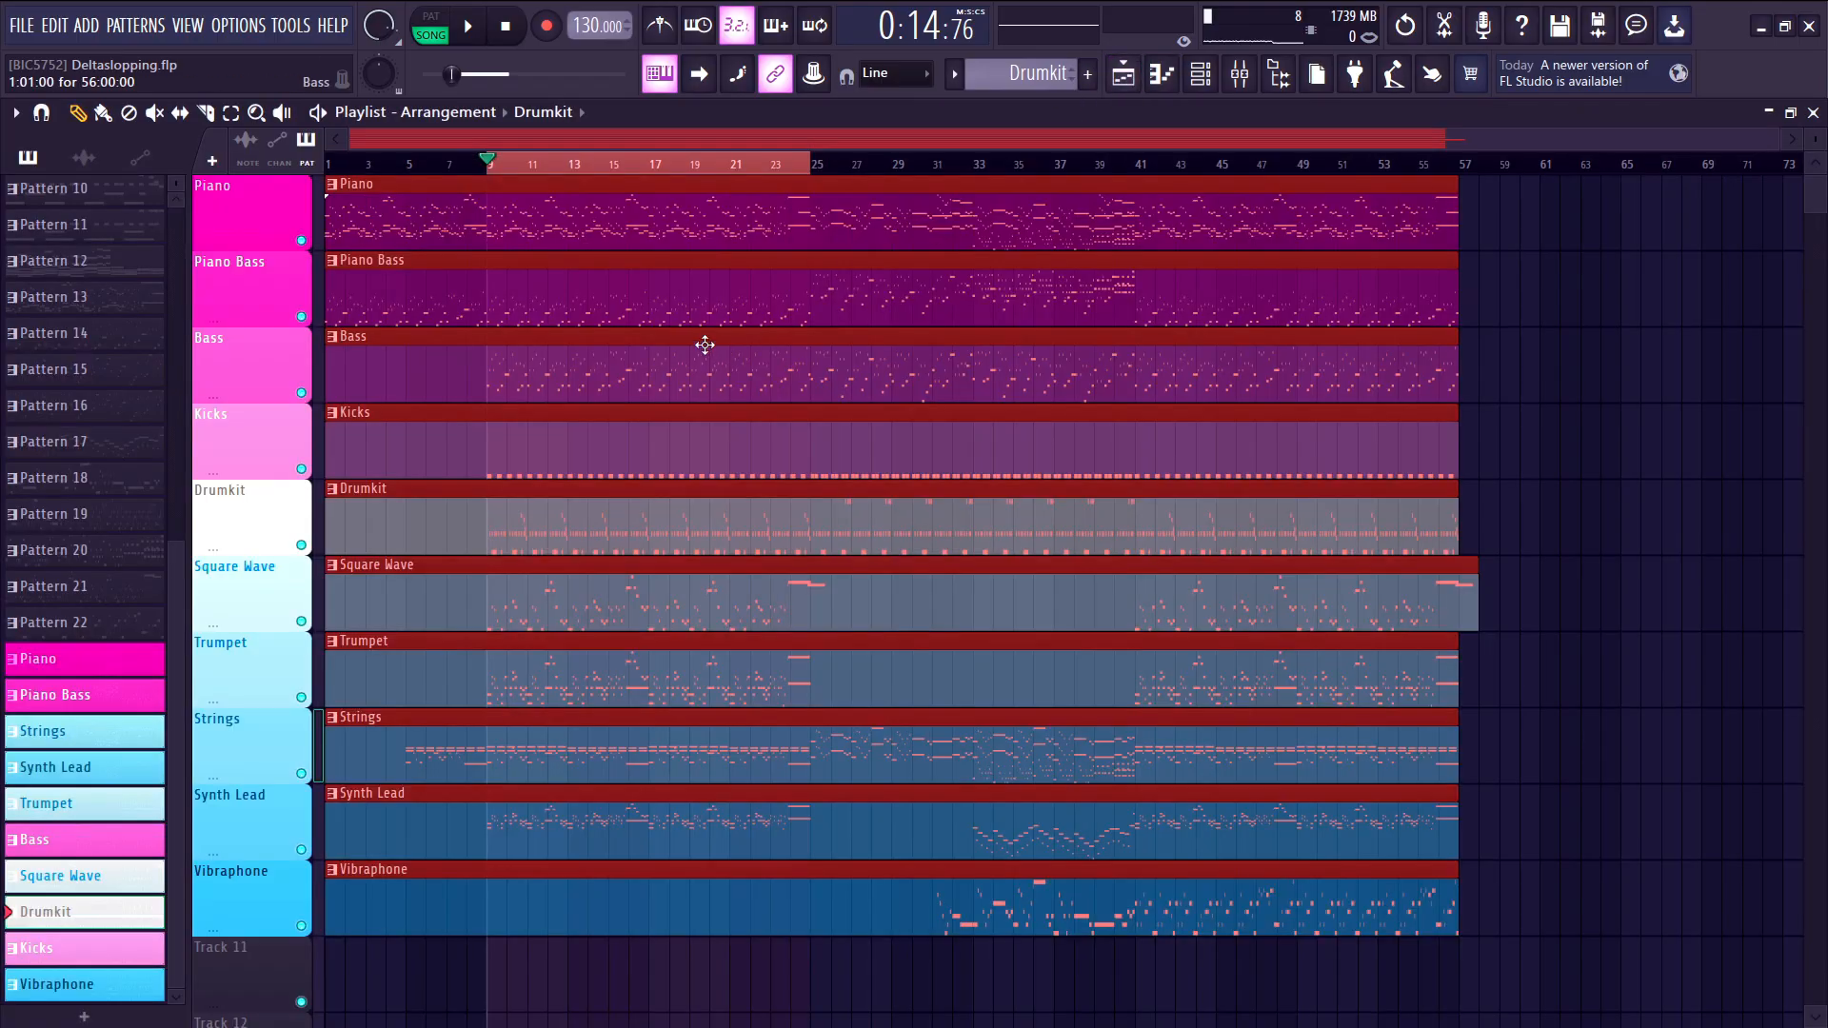
pyautogui.click(1239, 75)
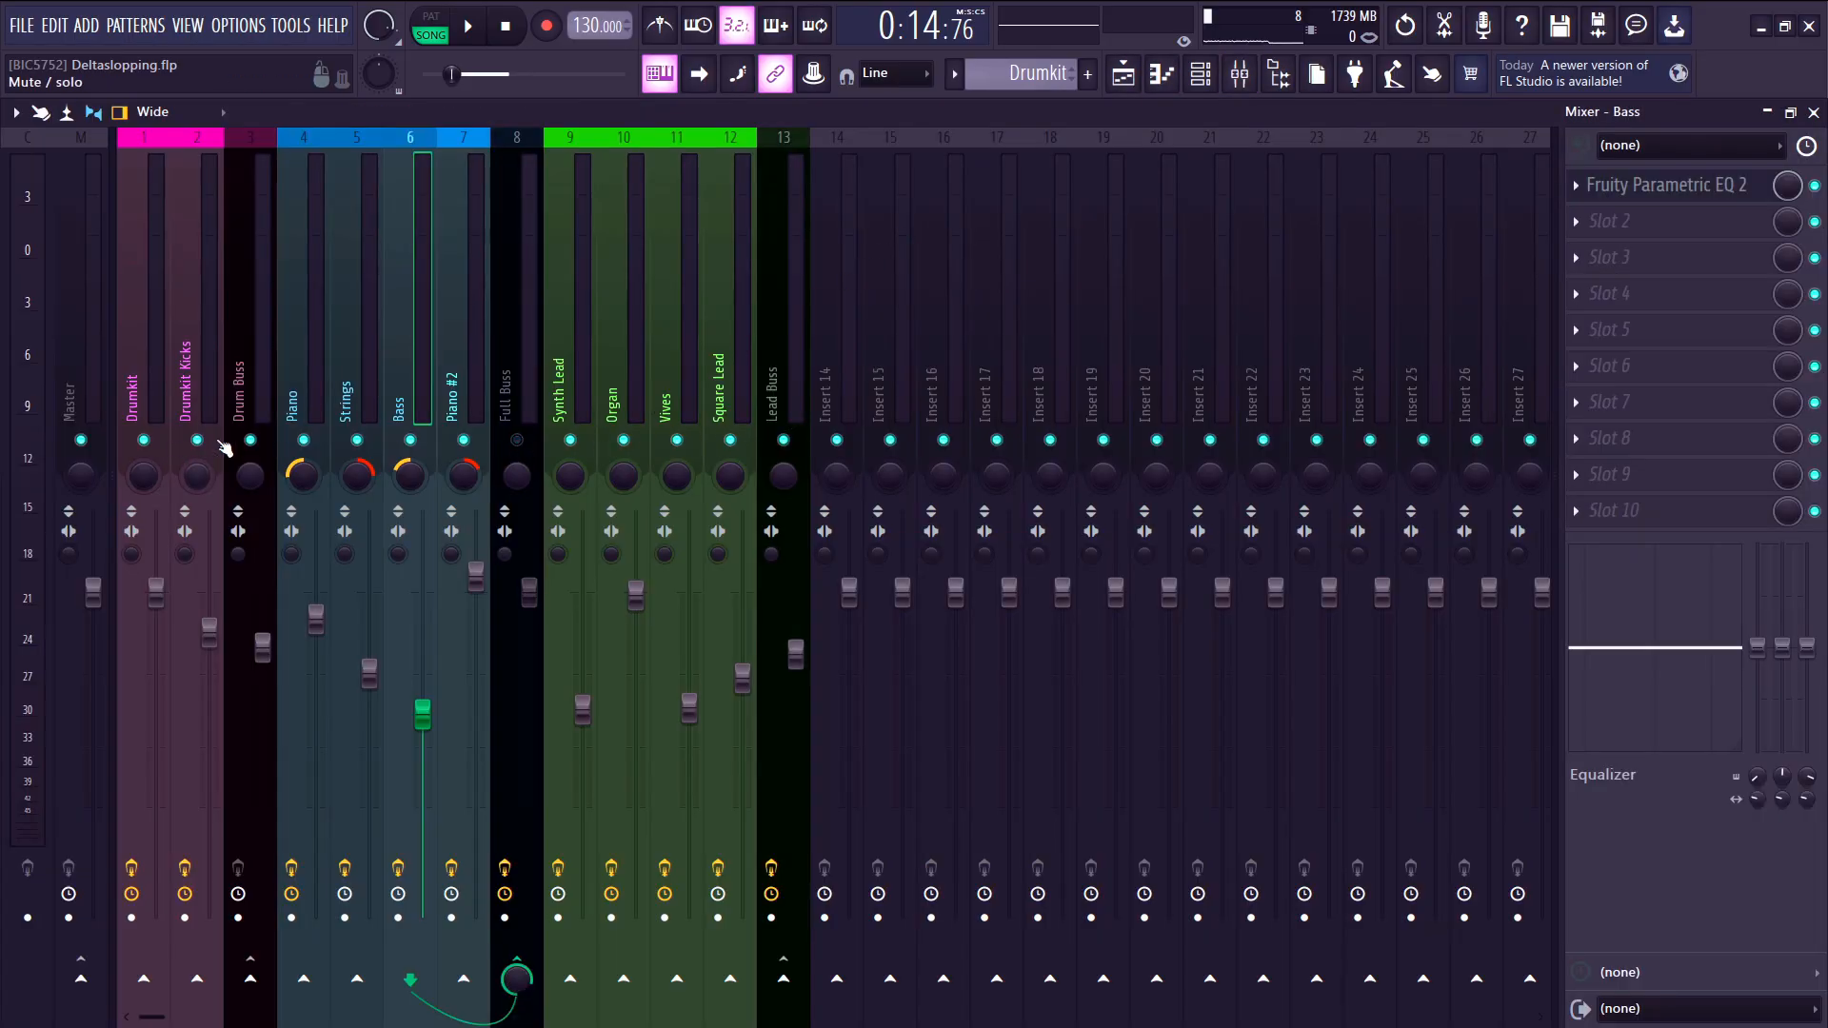
pyautogui.click(654, 351)
pyautogui.click(574, 353)
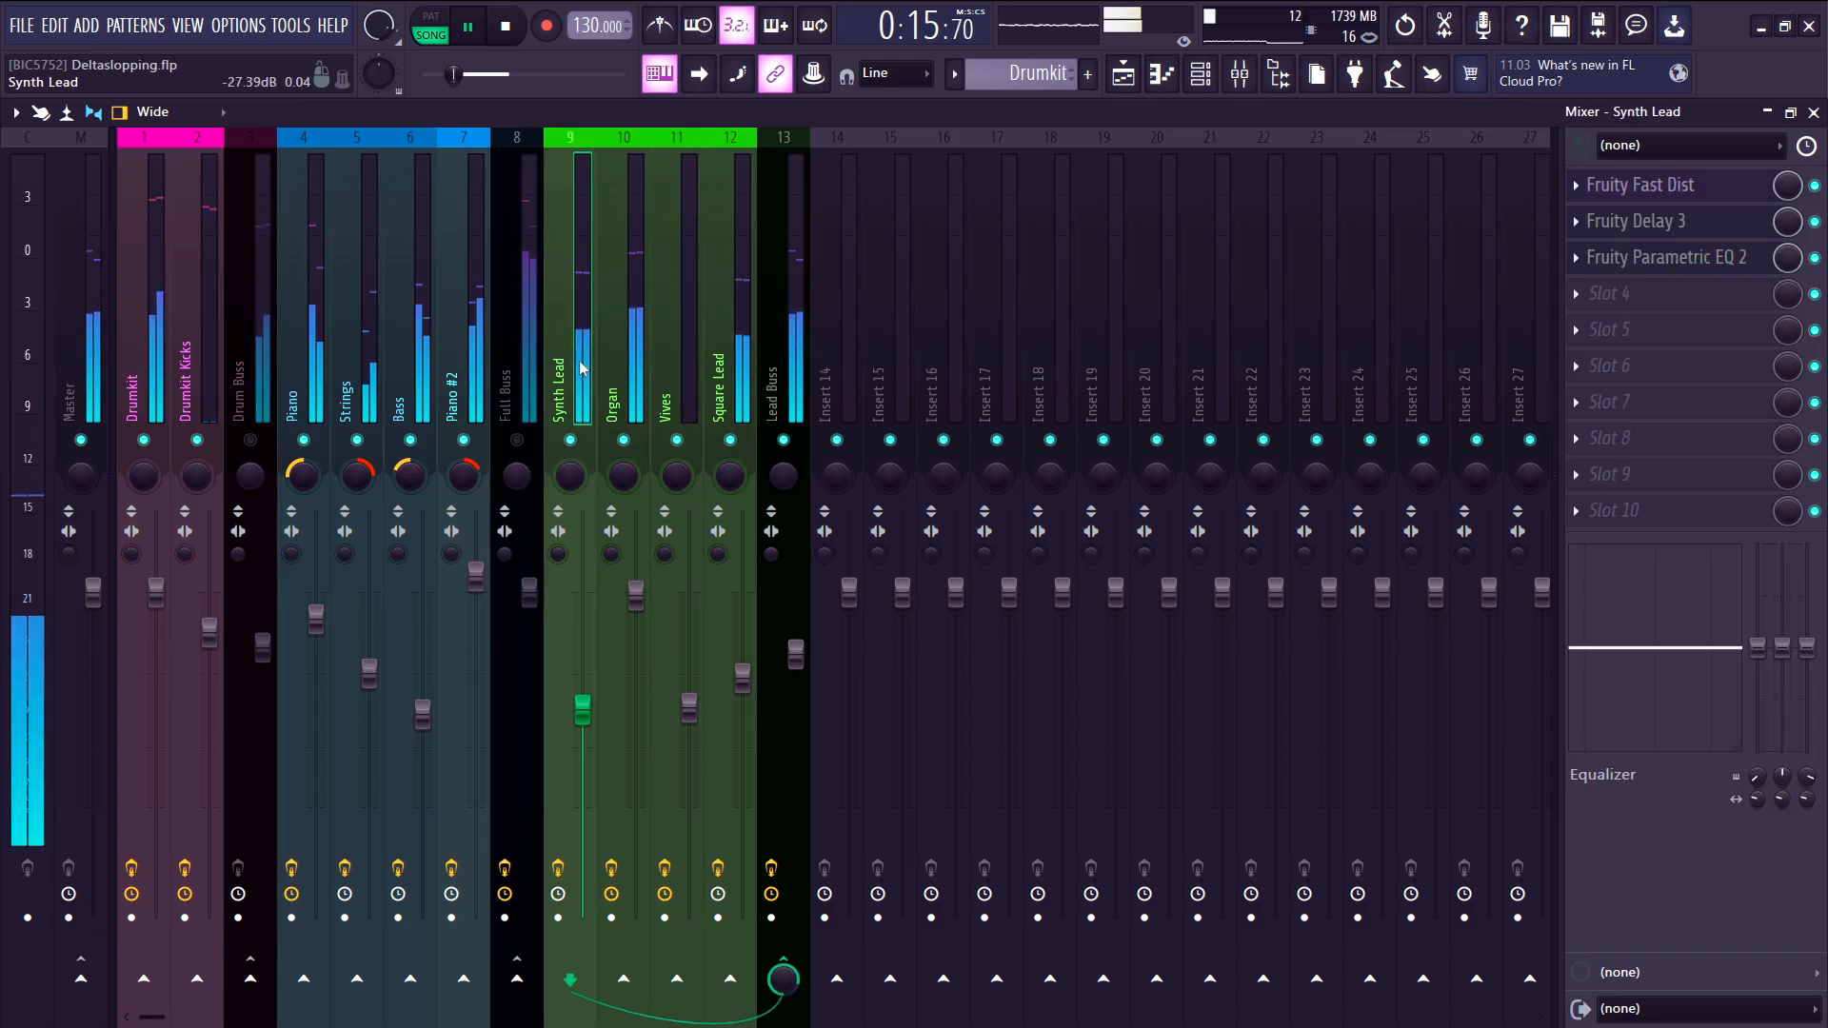
pyautogui.click(617, 355)
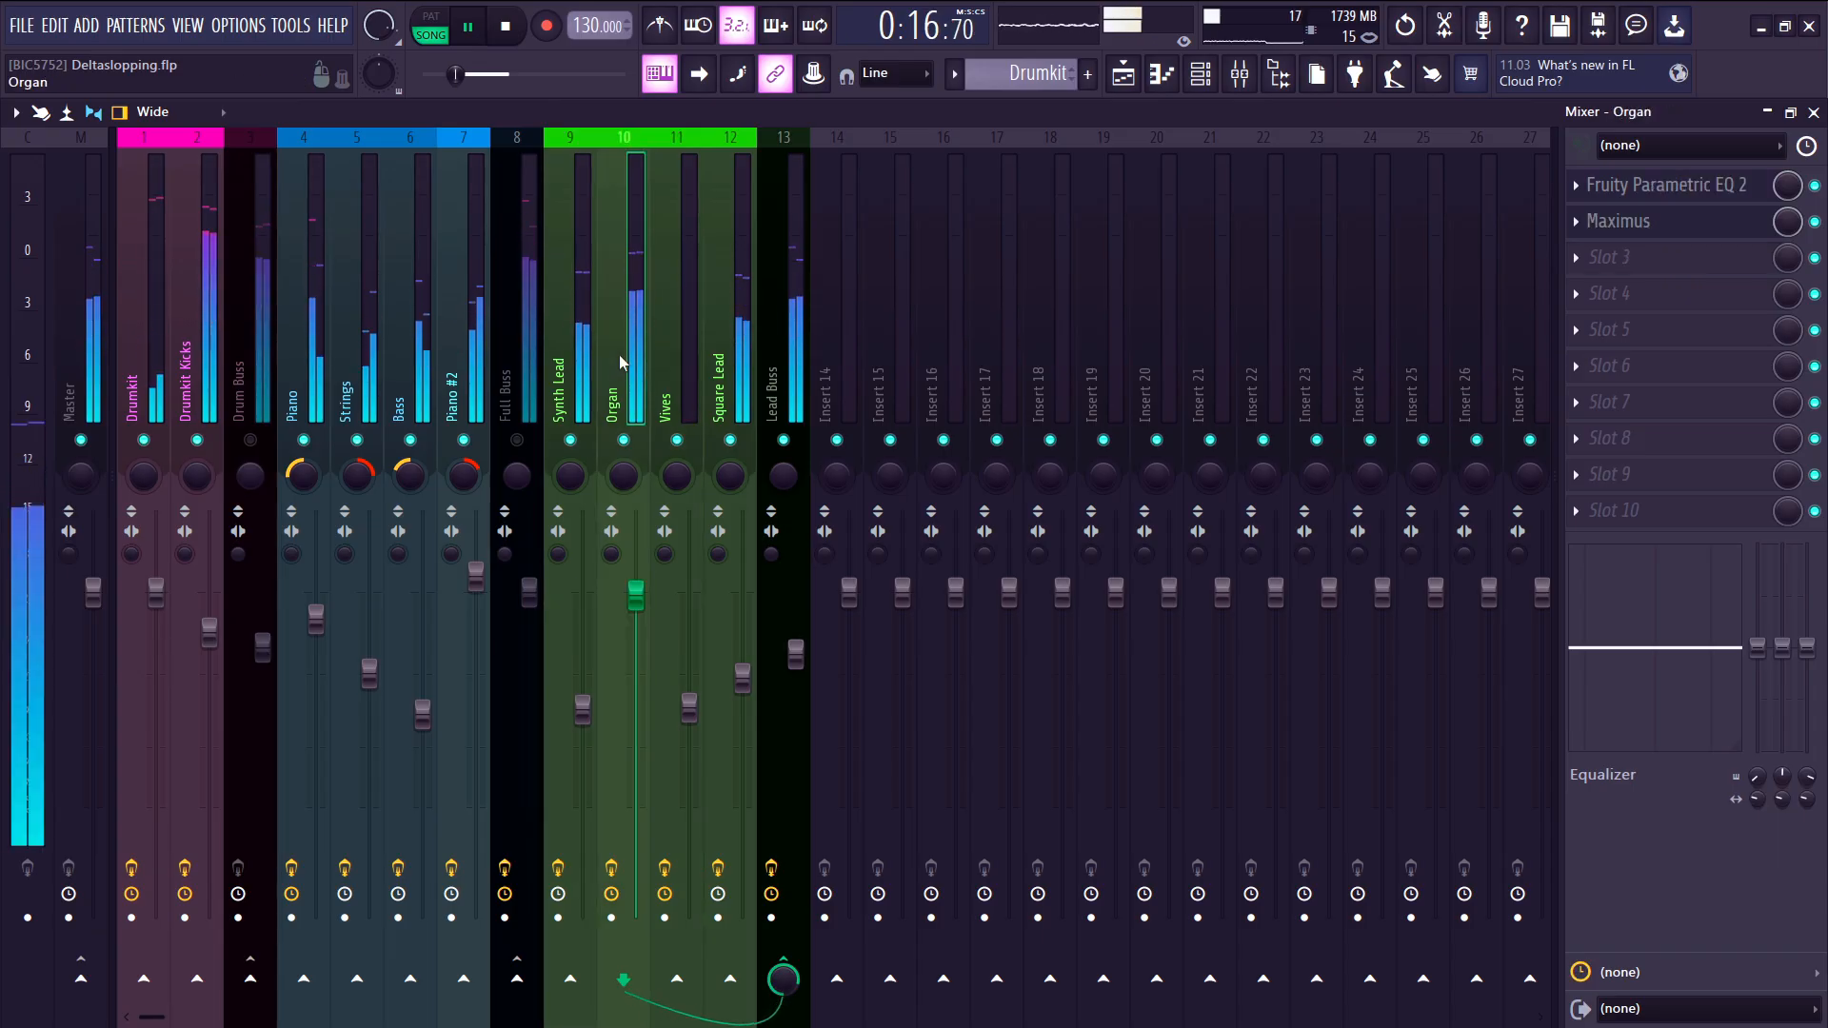
pyautogui.click(745, 318)
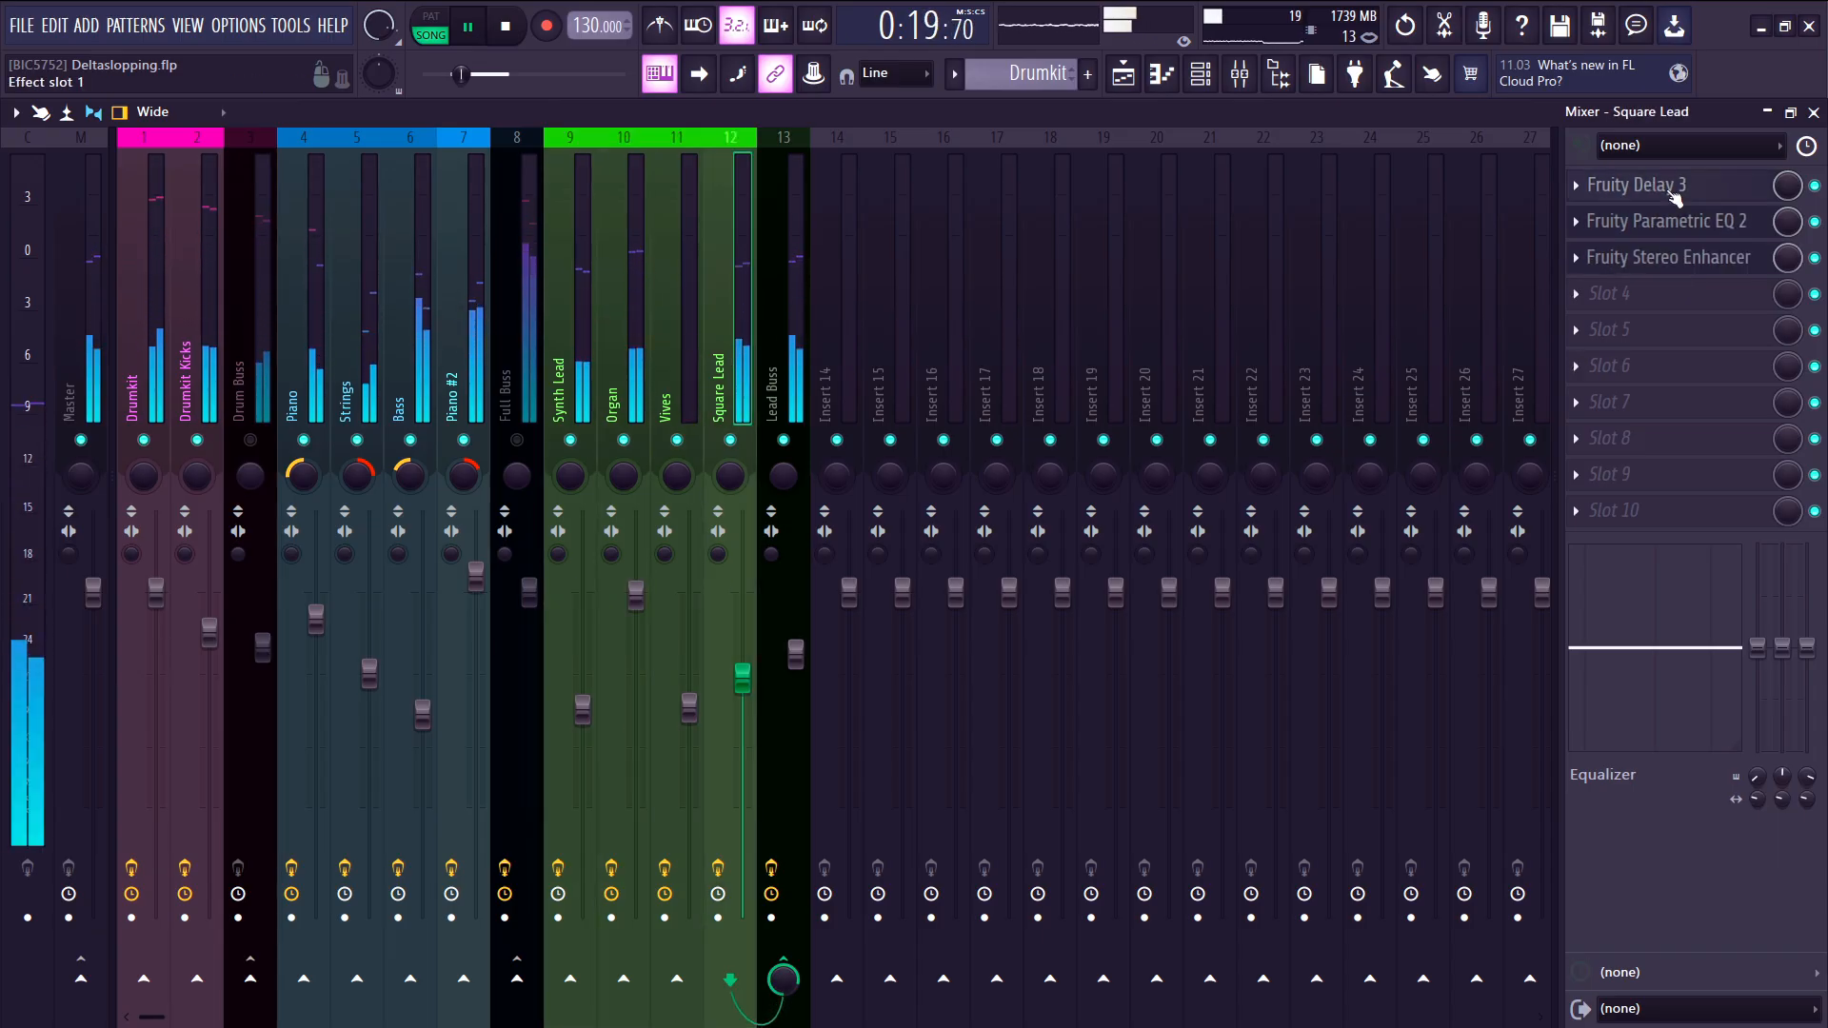
# - Stop playback, examine the Fruity Delay 3 settings on the Square Lead track, and close the plugin
pyautogui.click(1674, 186)
pyautogui.press('space')
pyautogui.moveTo(783, 328); pyautogui.dragTo(798, 534)
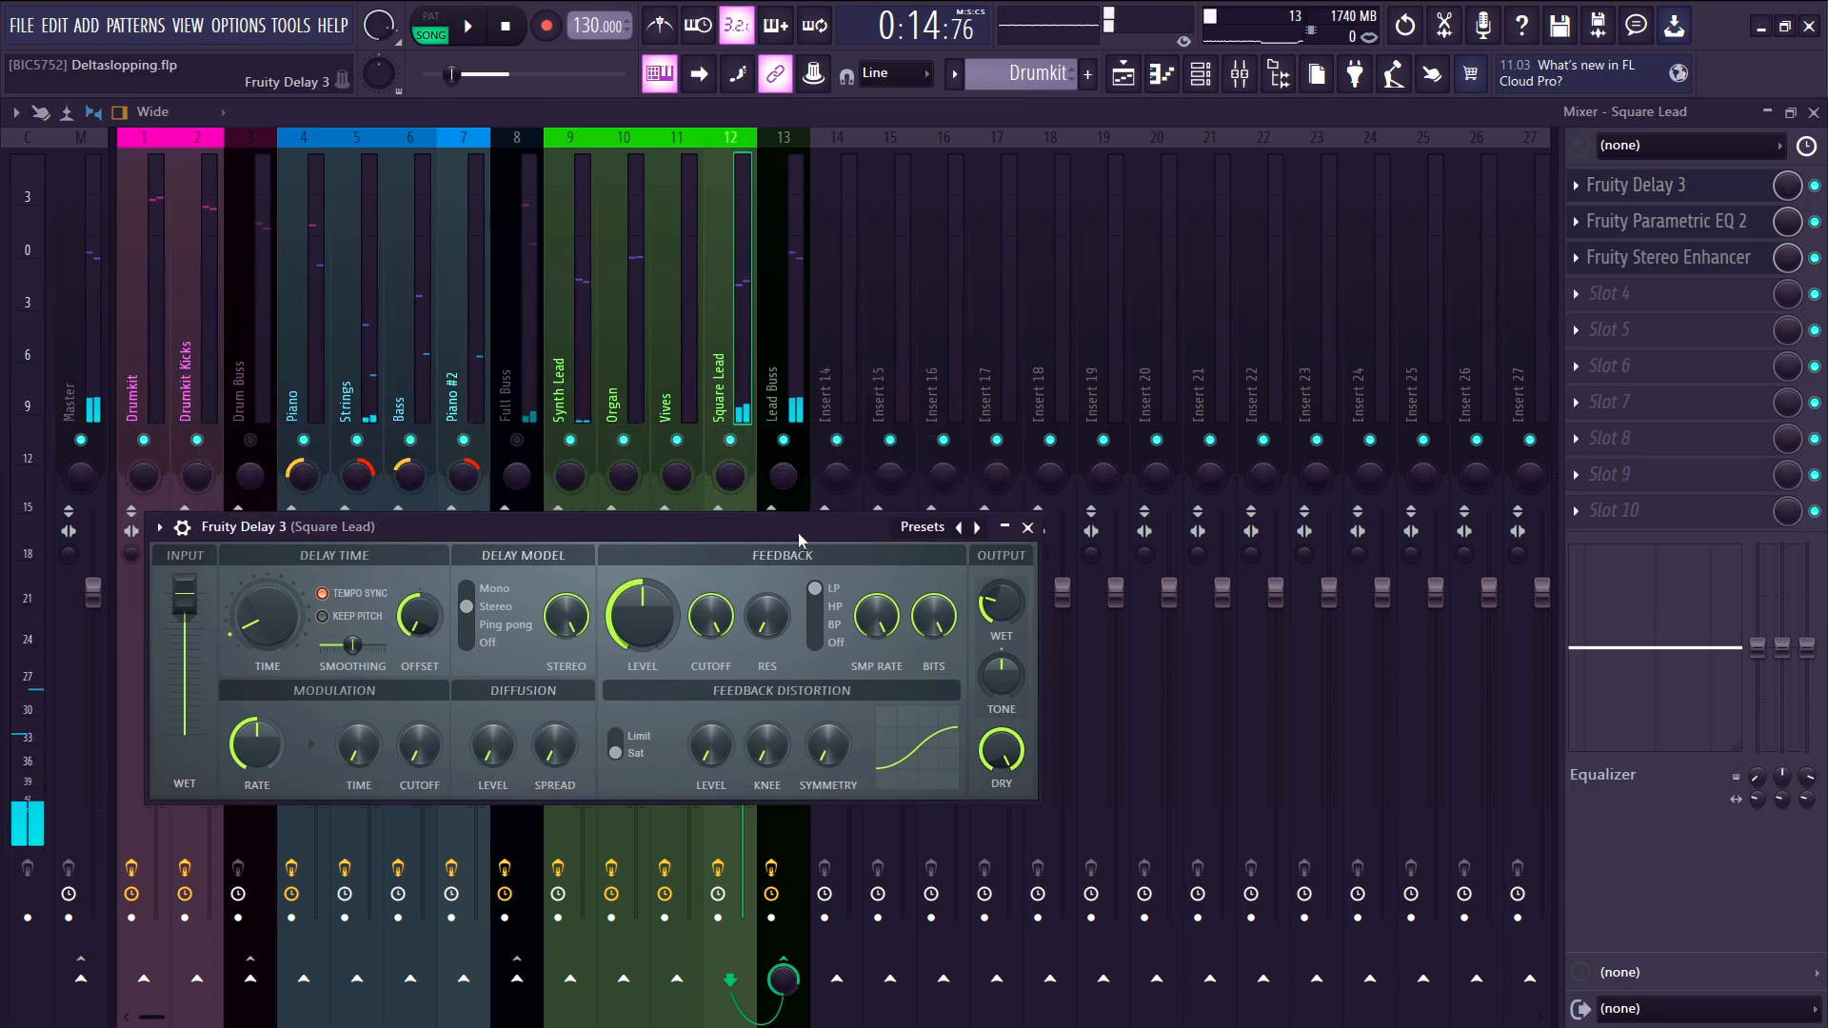
pyautogui.press('Escape')
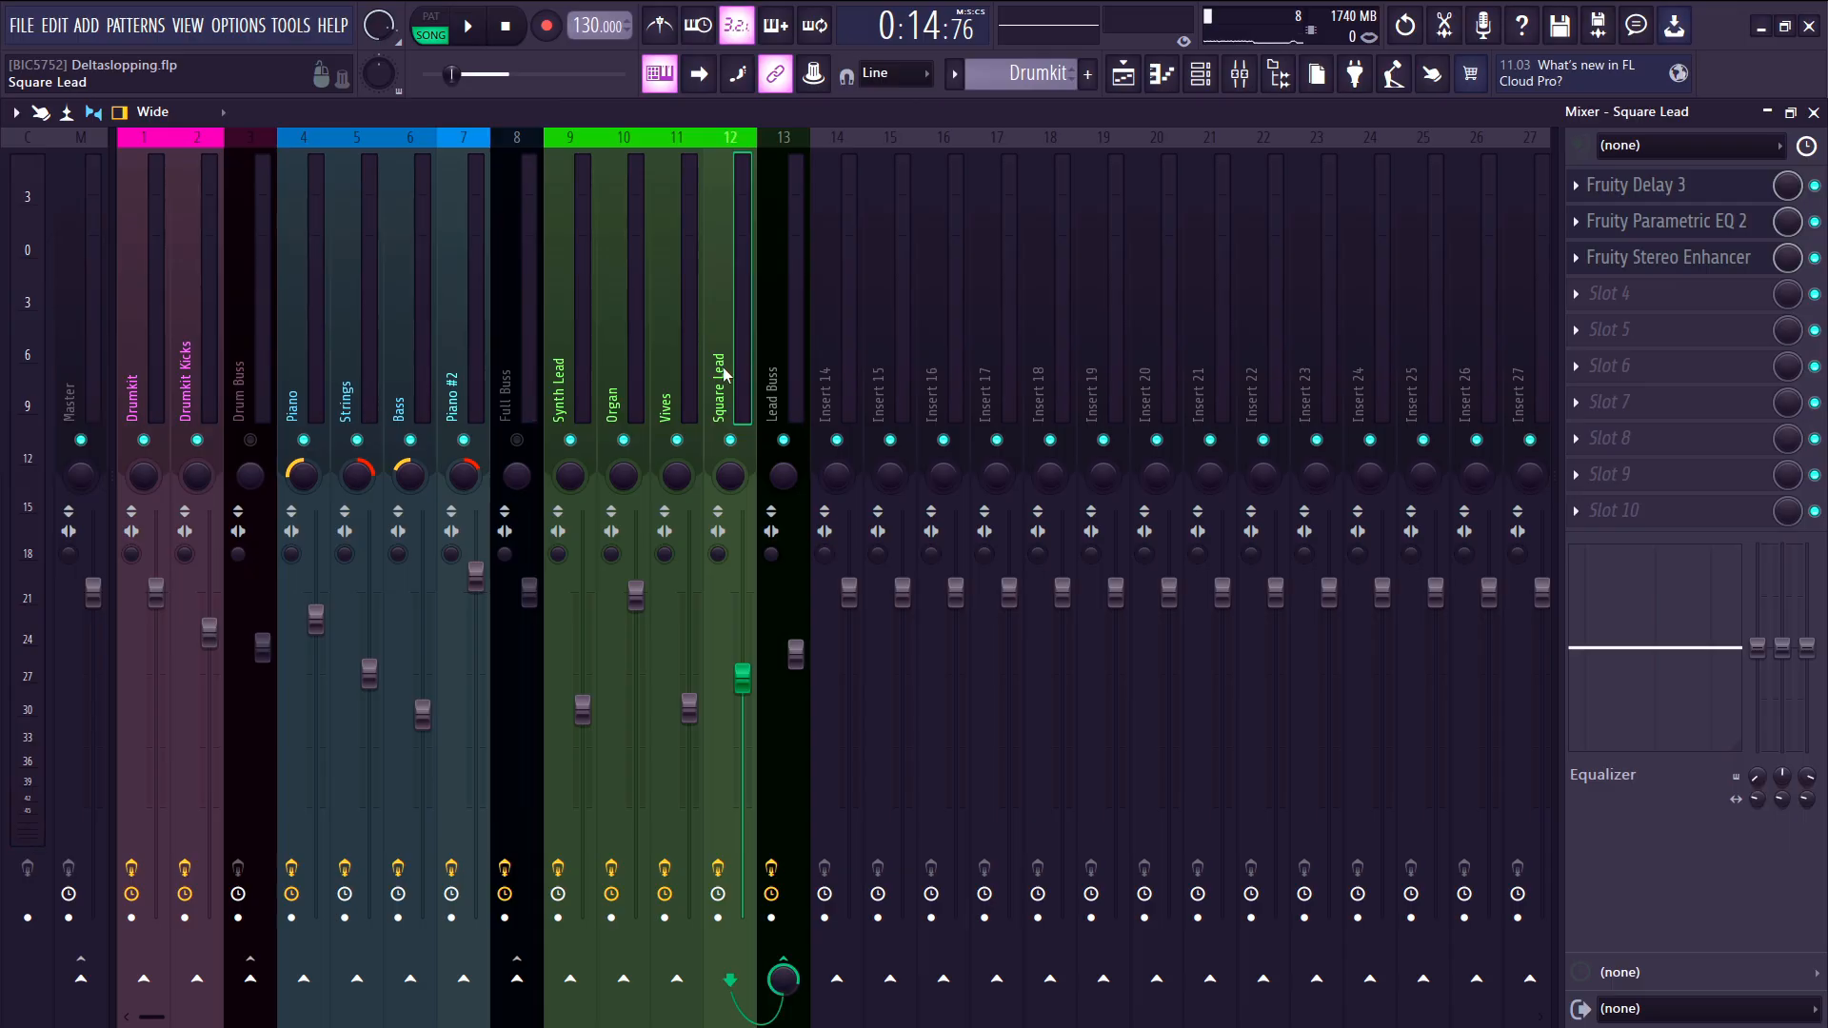
# - Clear the selection of all clips in the playlist and return to the mixer
pyautogui.click(1124, 74)
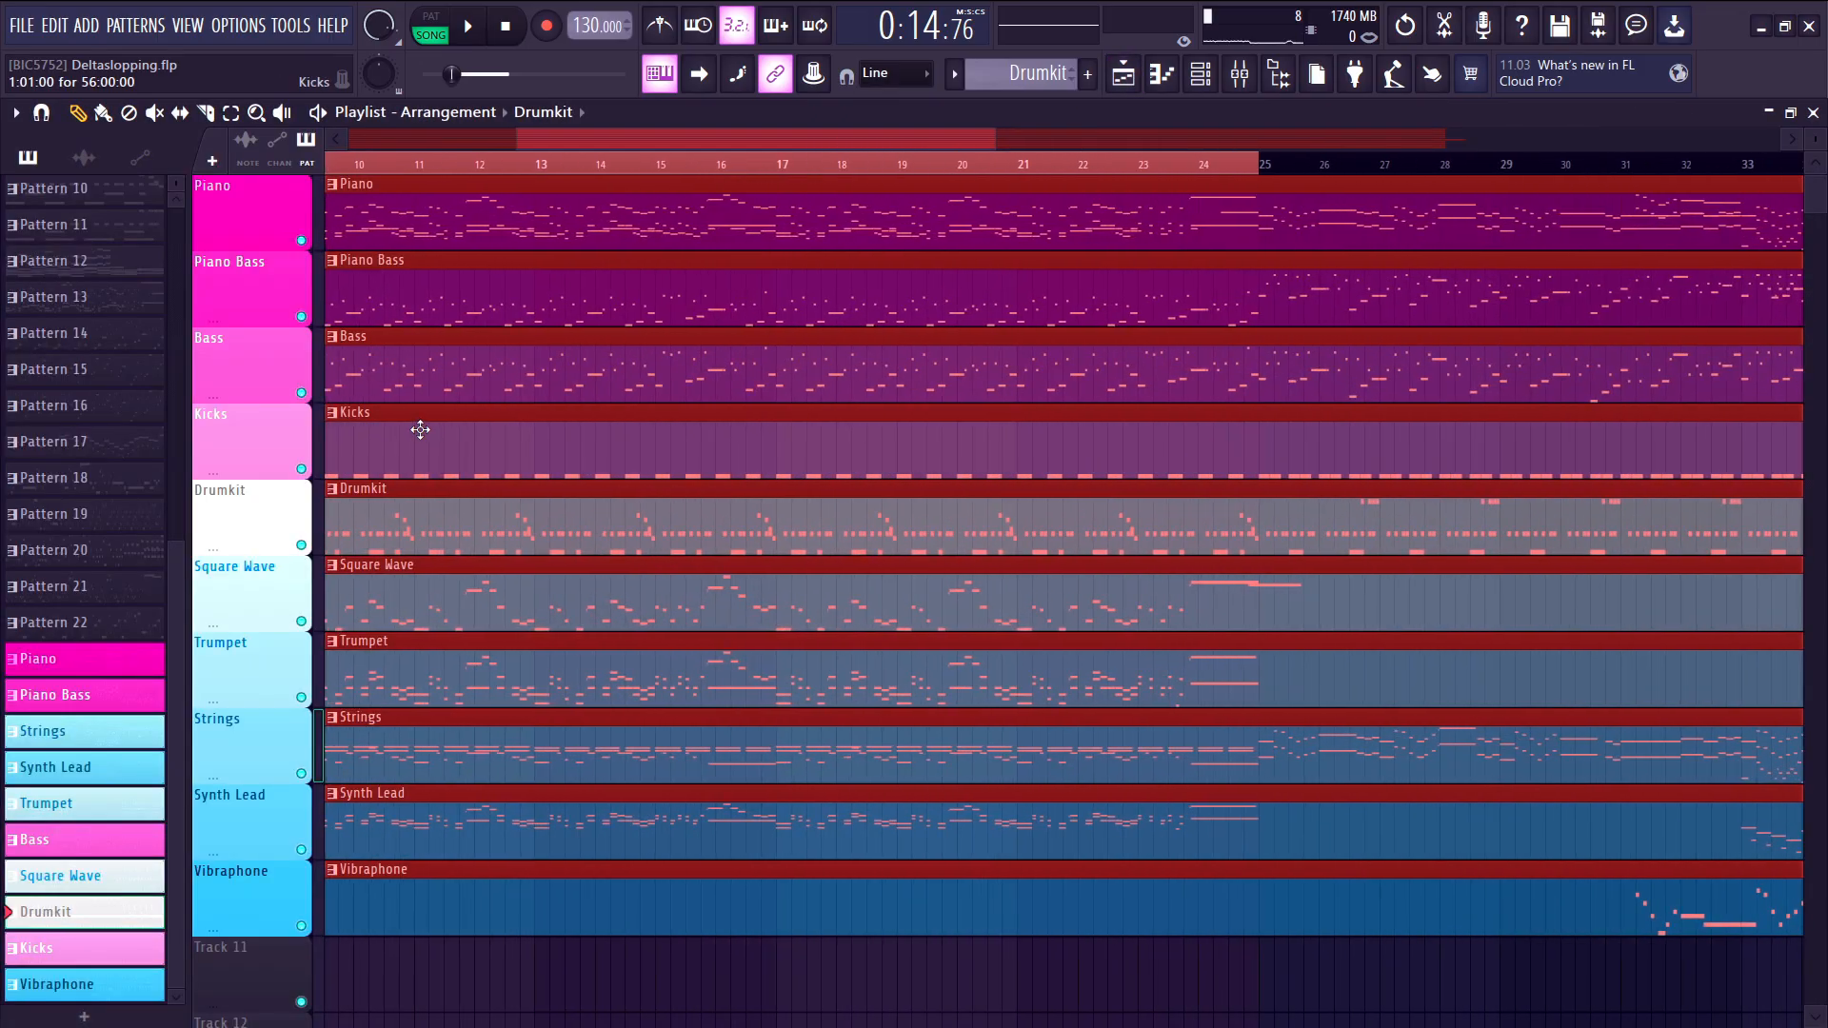
pyautogui.scroll(-5, 426, 441)
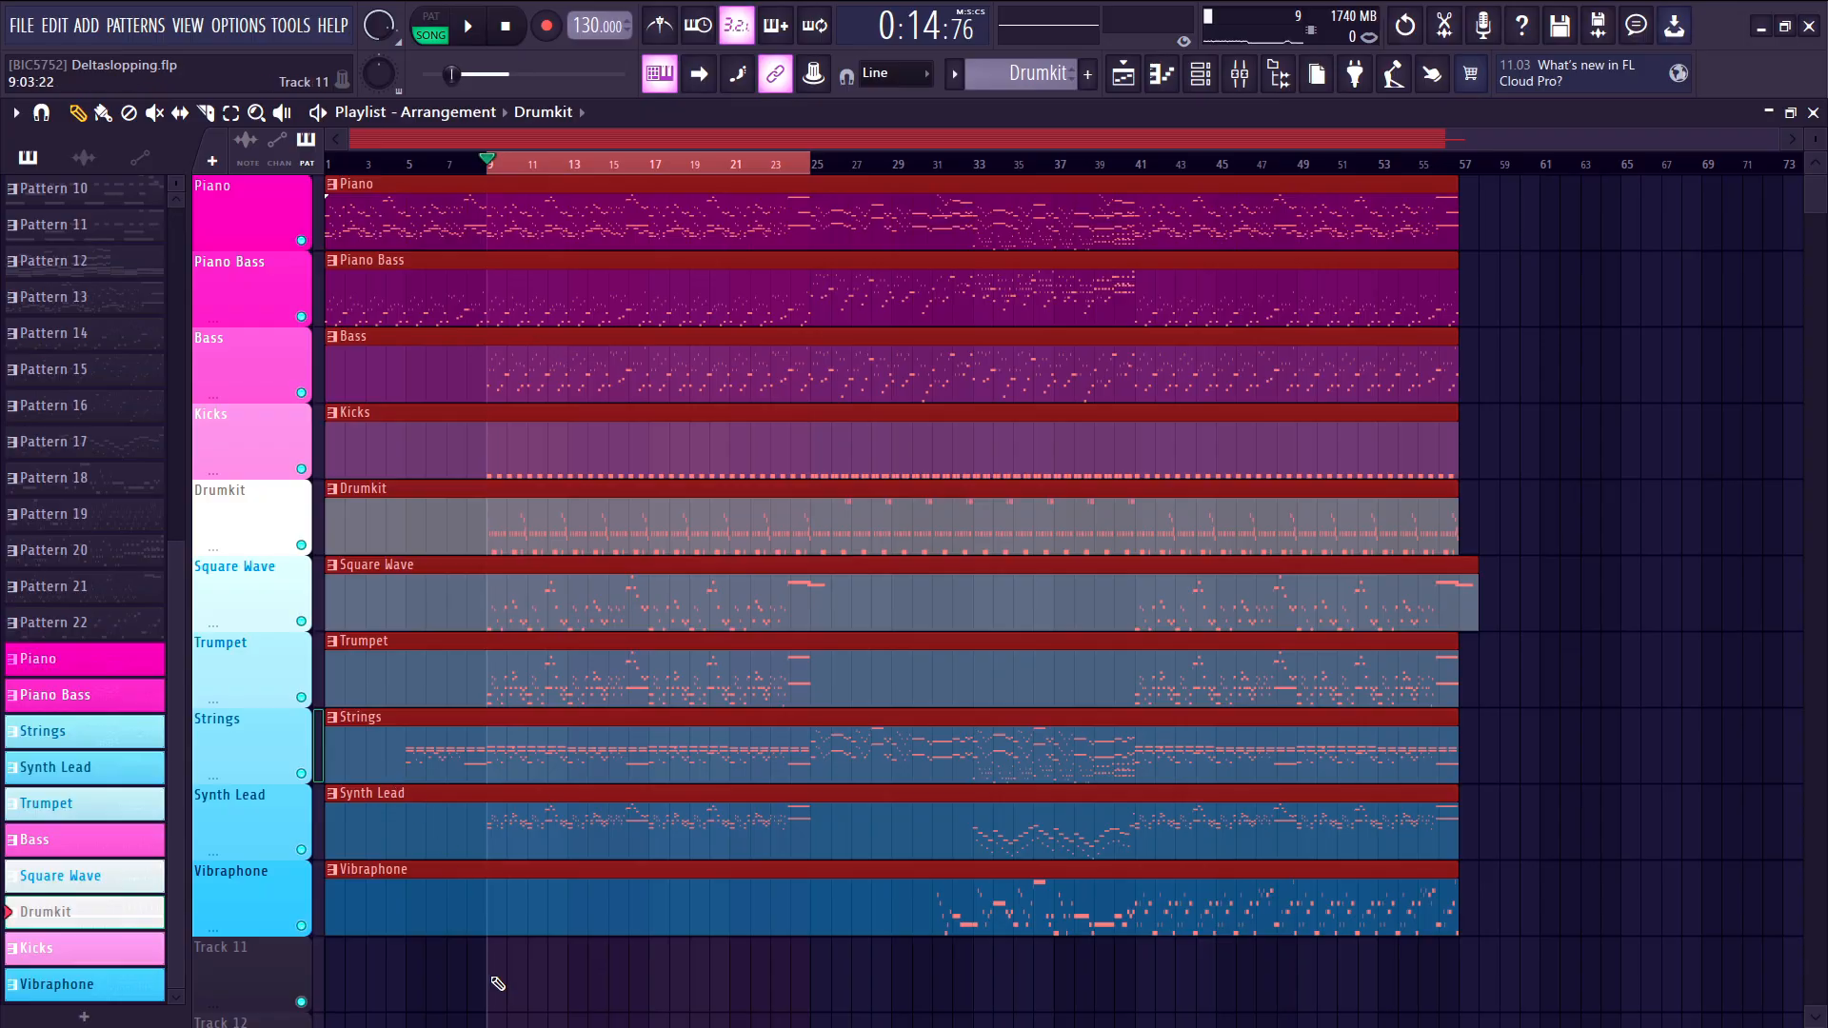
pyautogui.keyDown('ctrl'); pyautogui.click(495, 977); pyautogui.keyUp('ctrl')
pyautogui.scroll(1, 480, 946)
pyautogui.scroll(3, 480, 947)
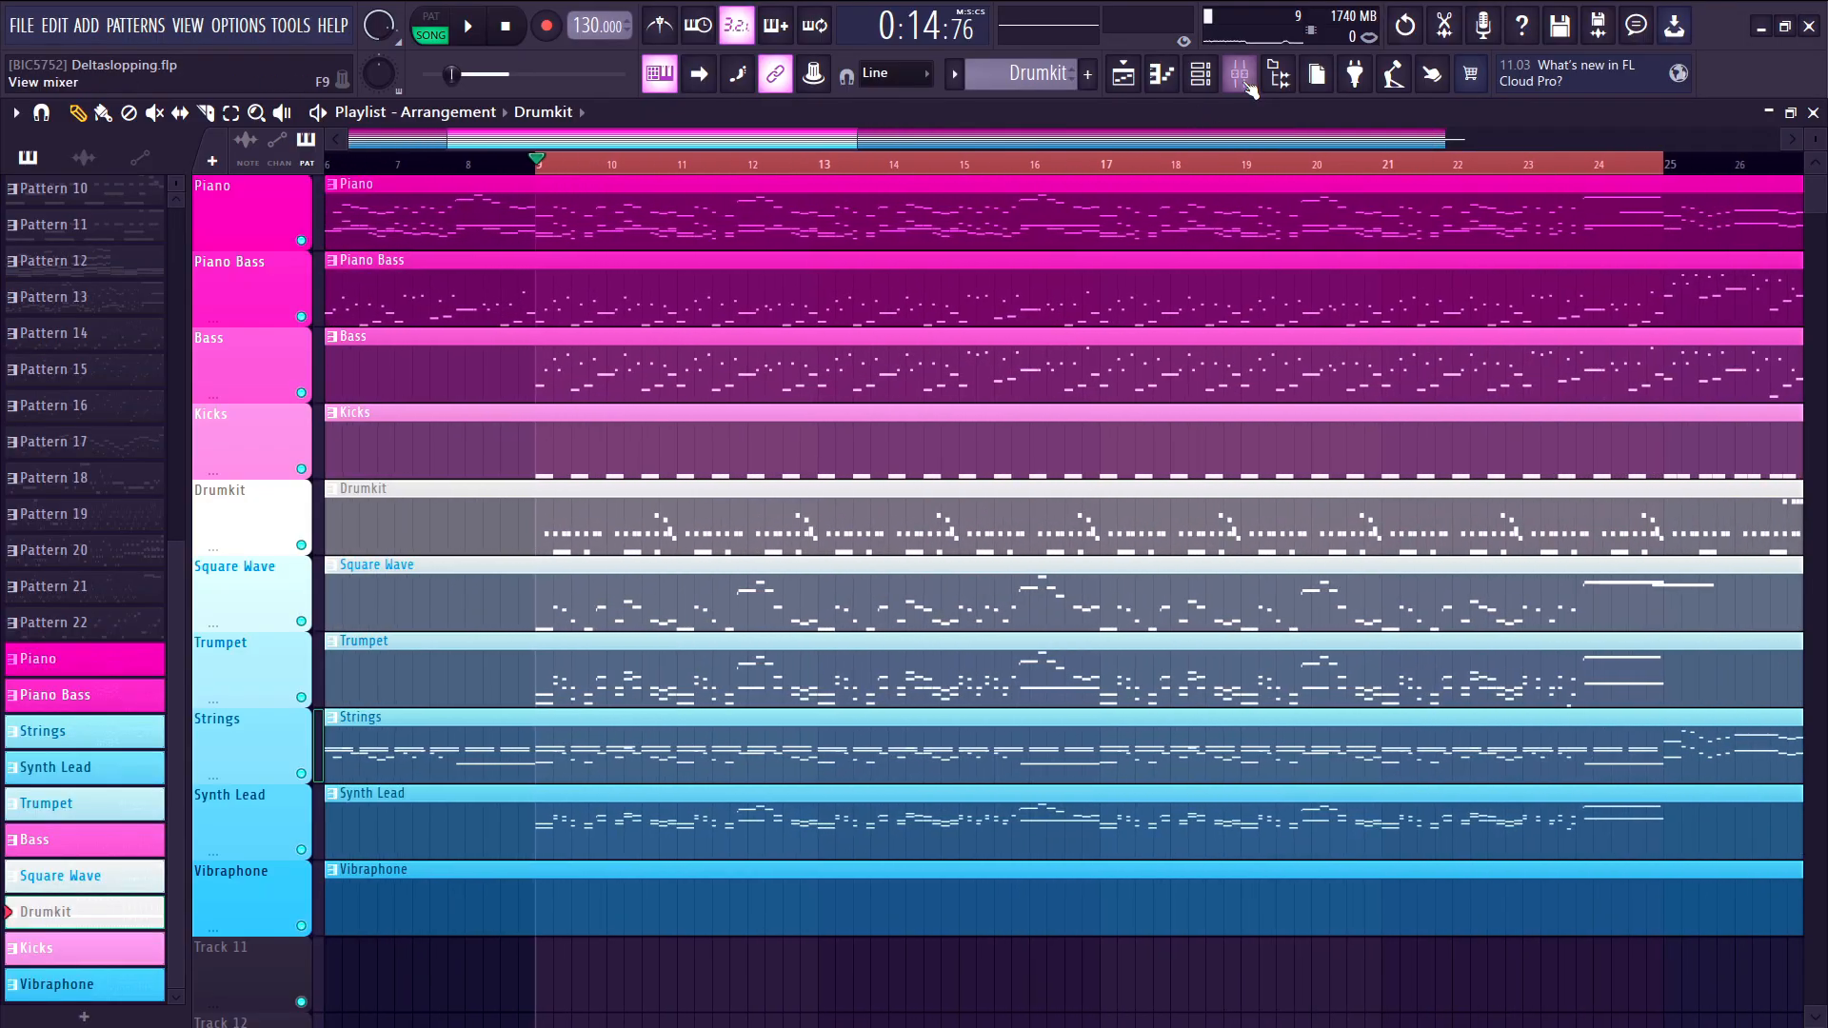
pyautogui.click(1240, 76)
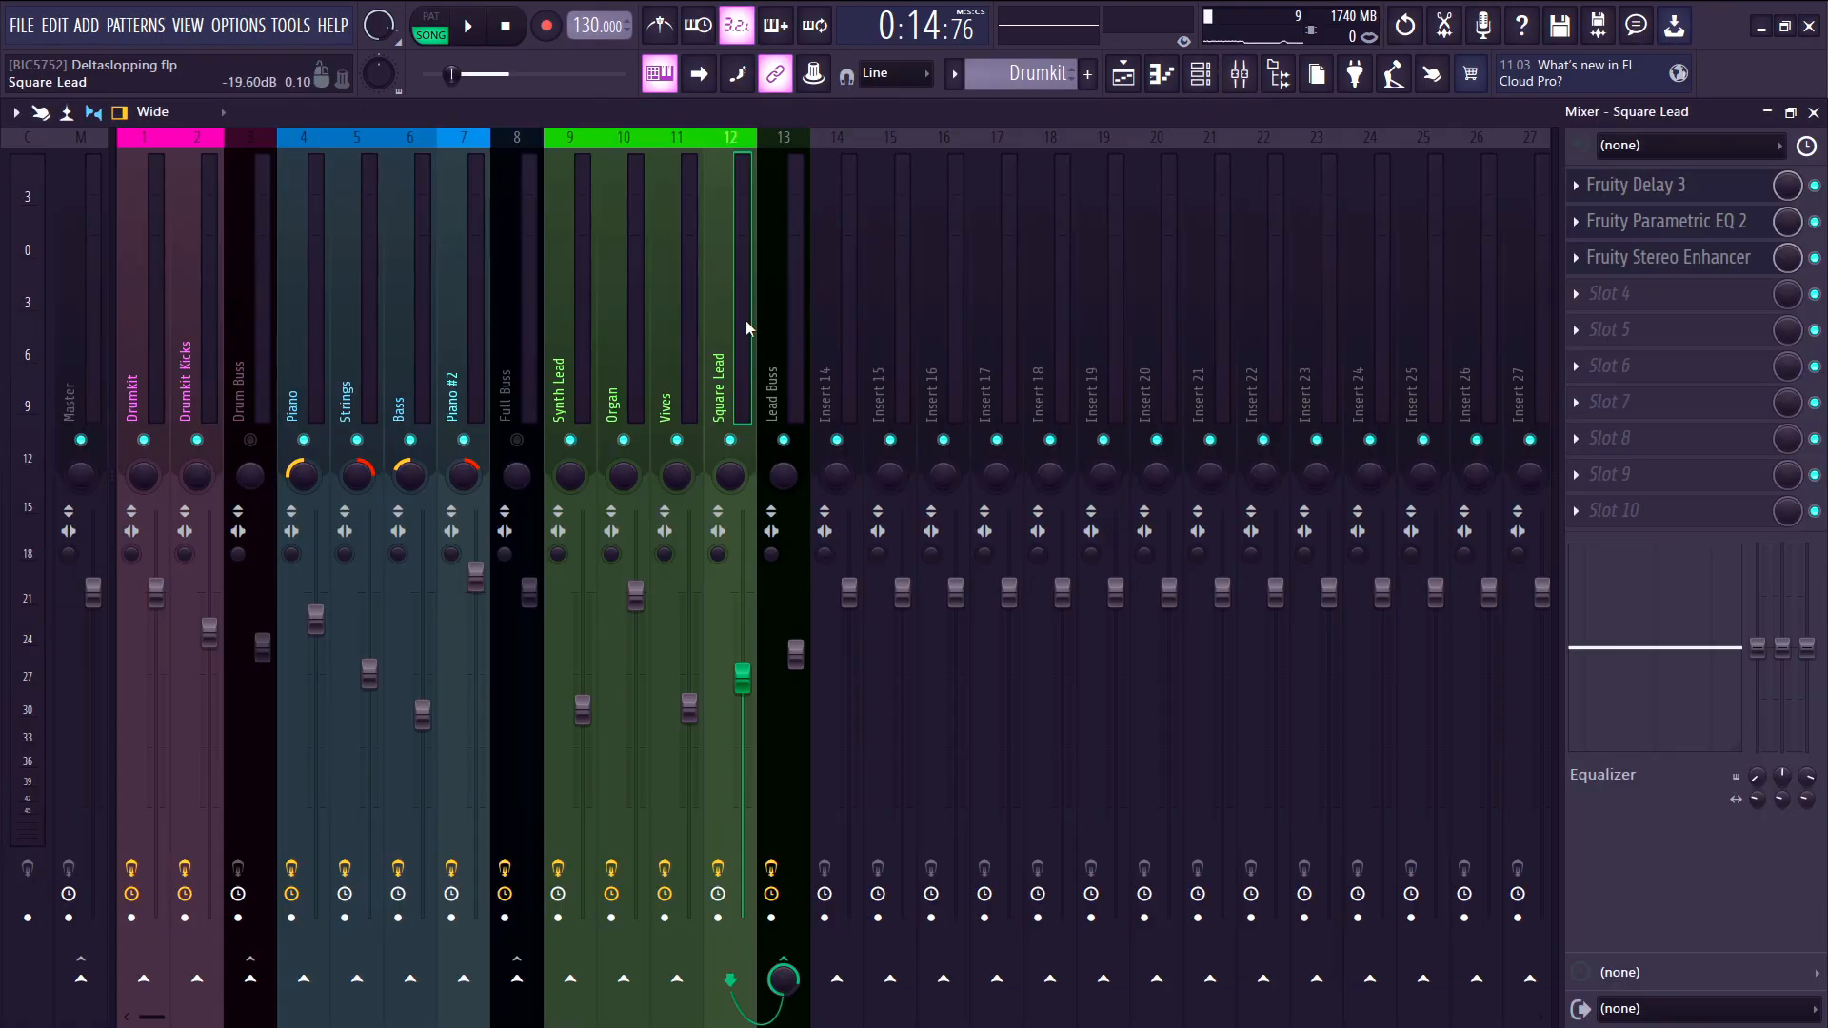
# - Inspect the effect chains of the Lead Buss, Square Lead, Vives and Organ tracks
pyautogui.click(784, 308)
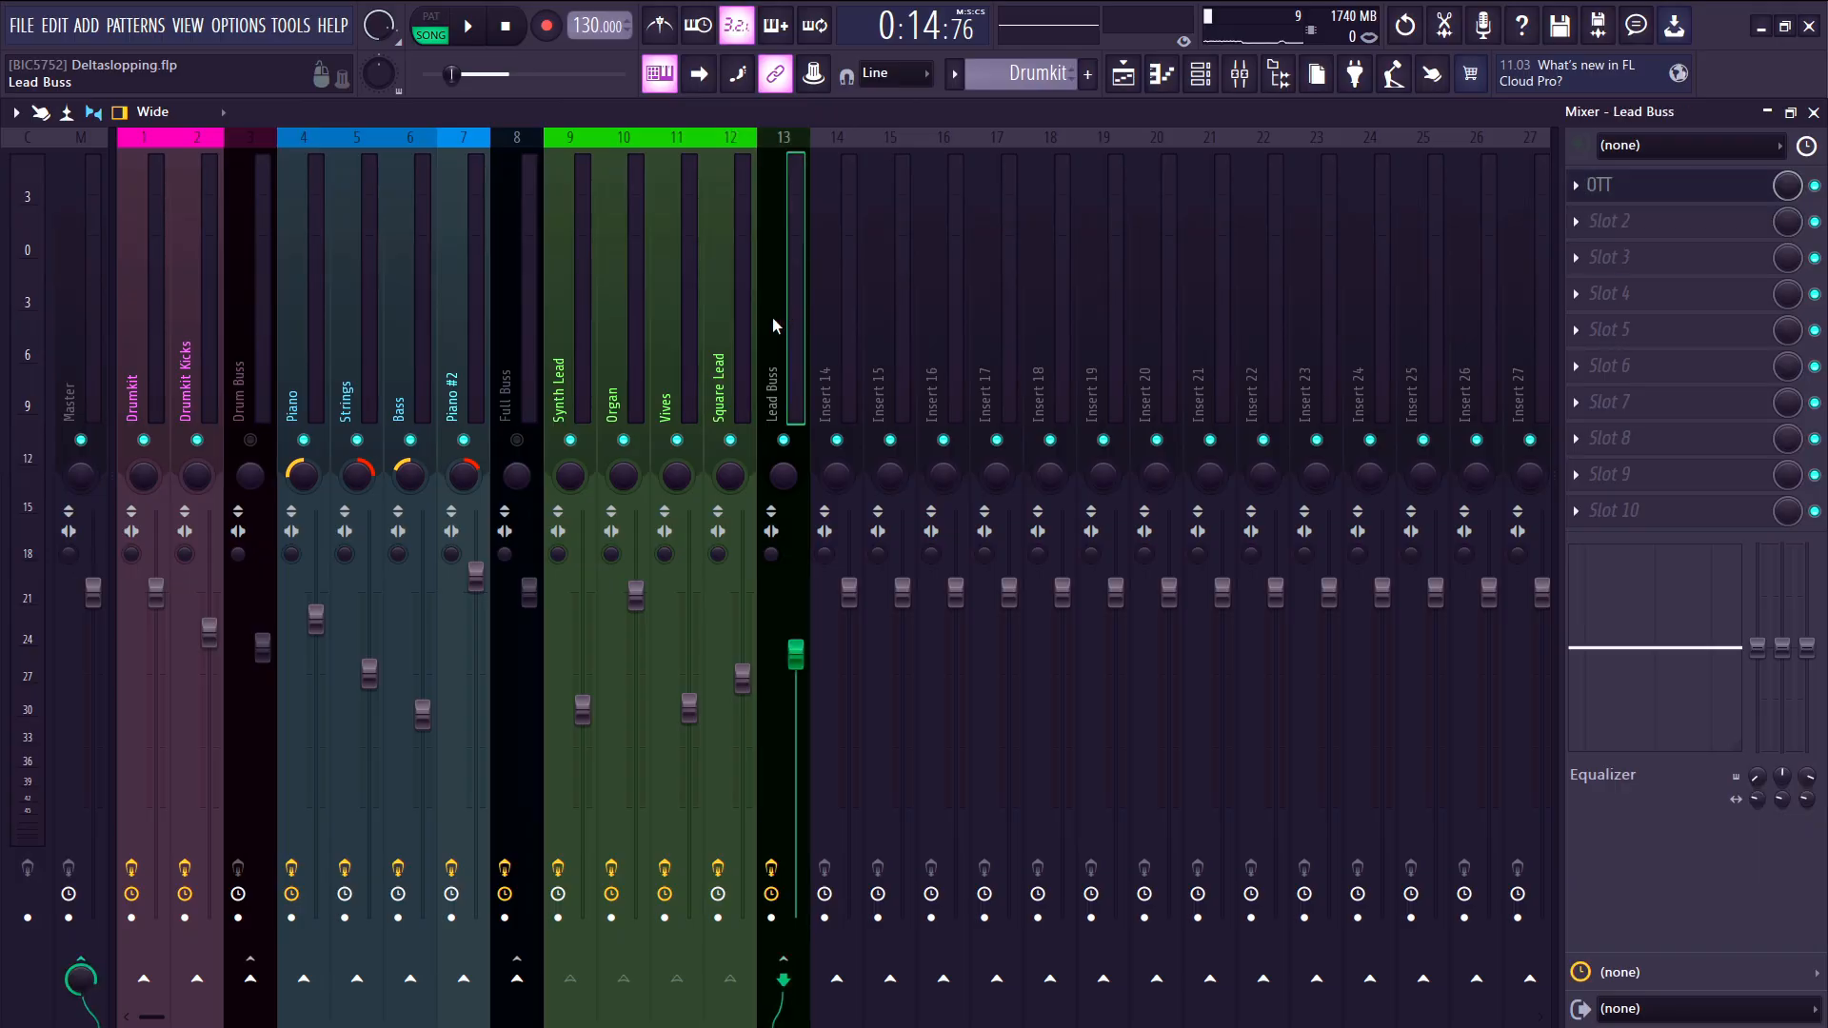
pyautogui.click(741, 271)
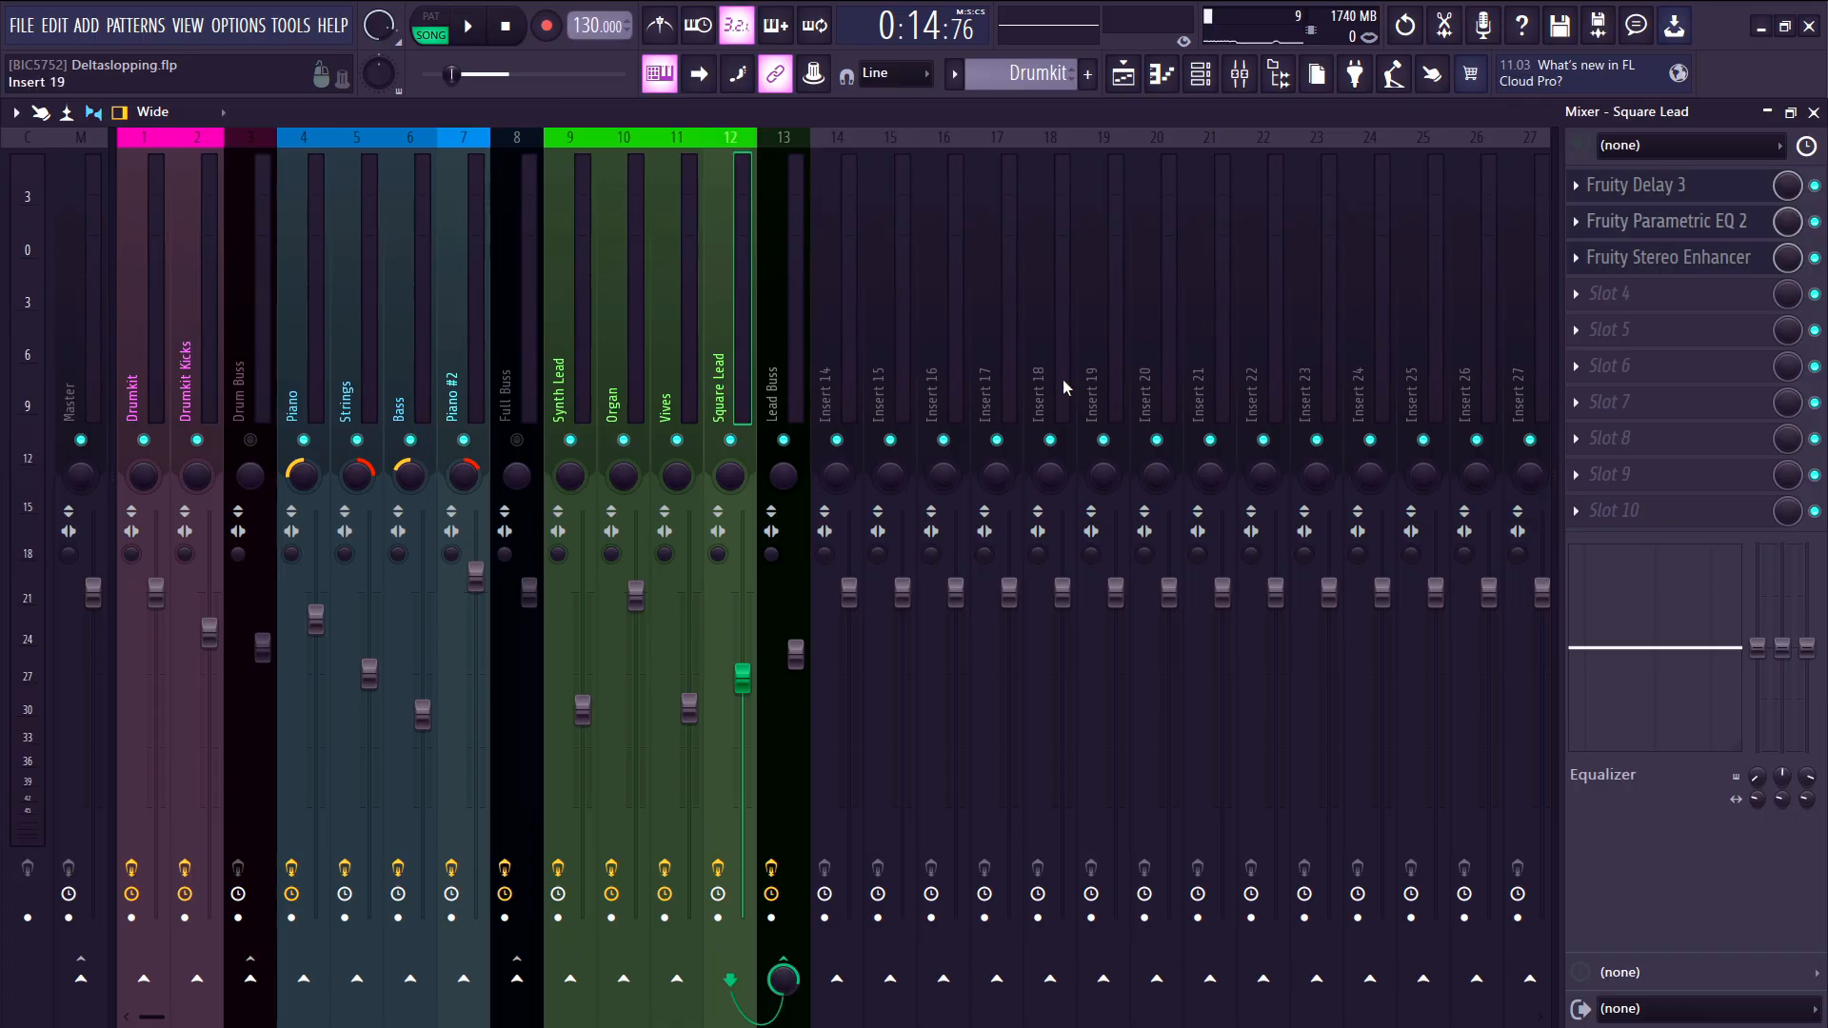
pyautogui.click(662, 398)
pyautogui.click(597, 392)
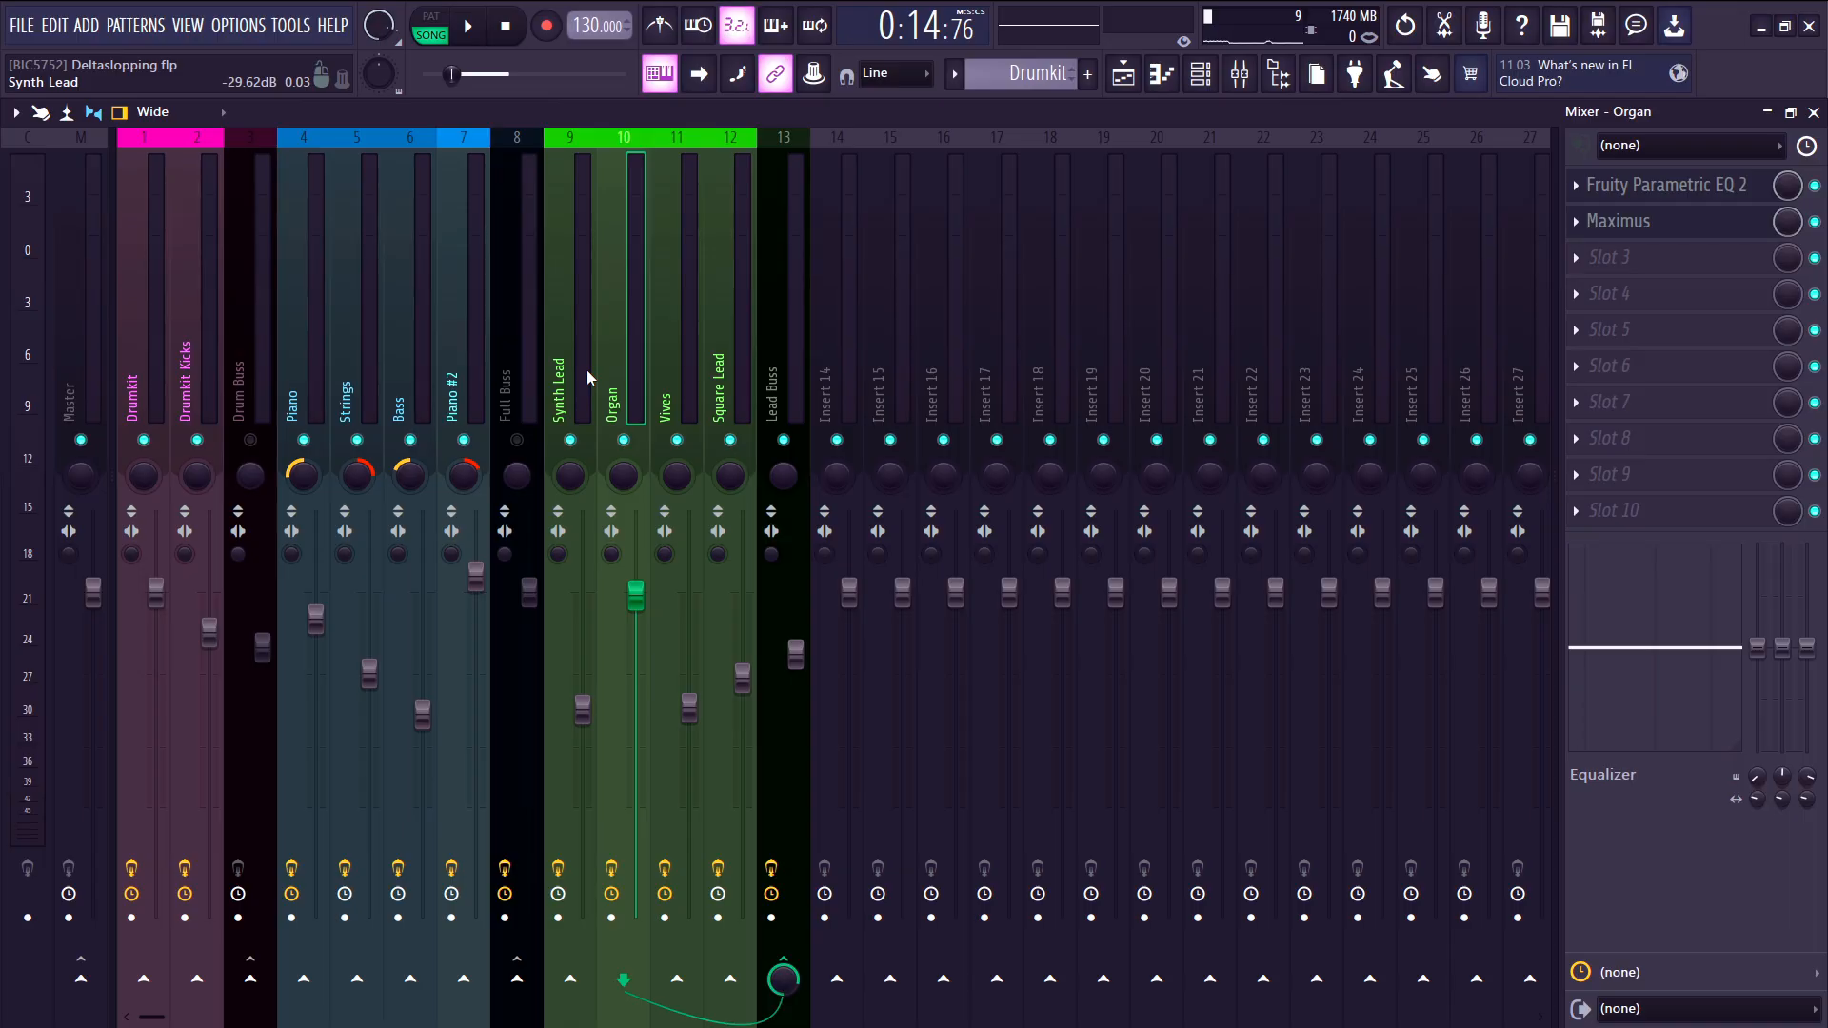
# - Check the Piano #2 track's effects, look over the playlist arrangement, and return to the mixer
pyautogui.click(460, 367)
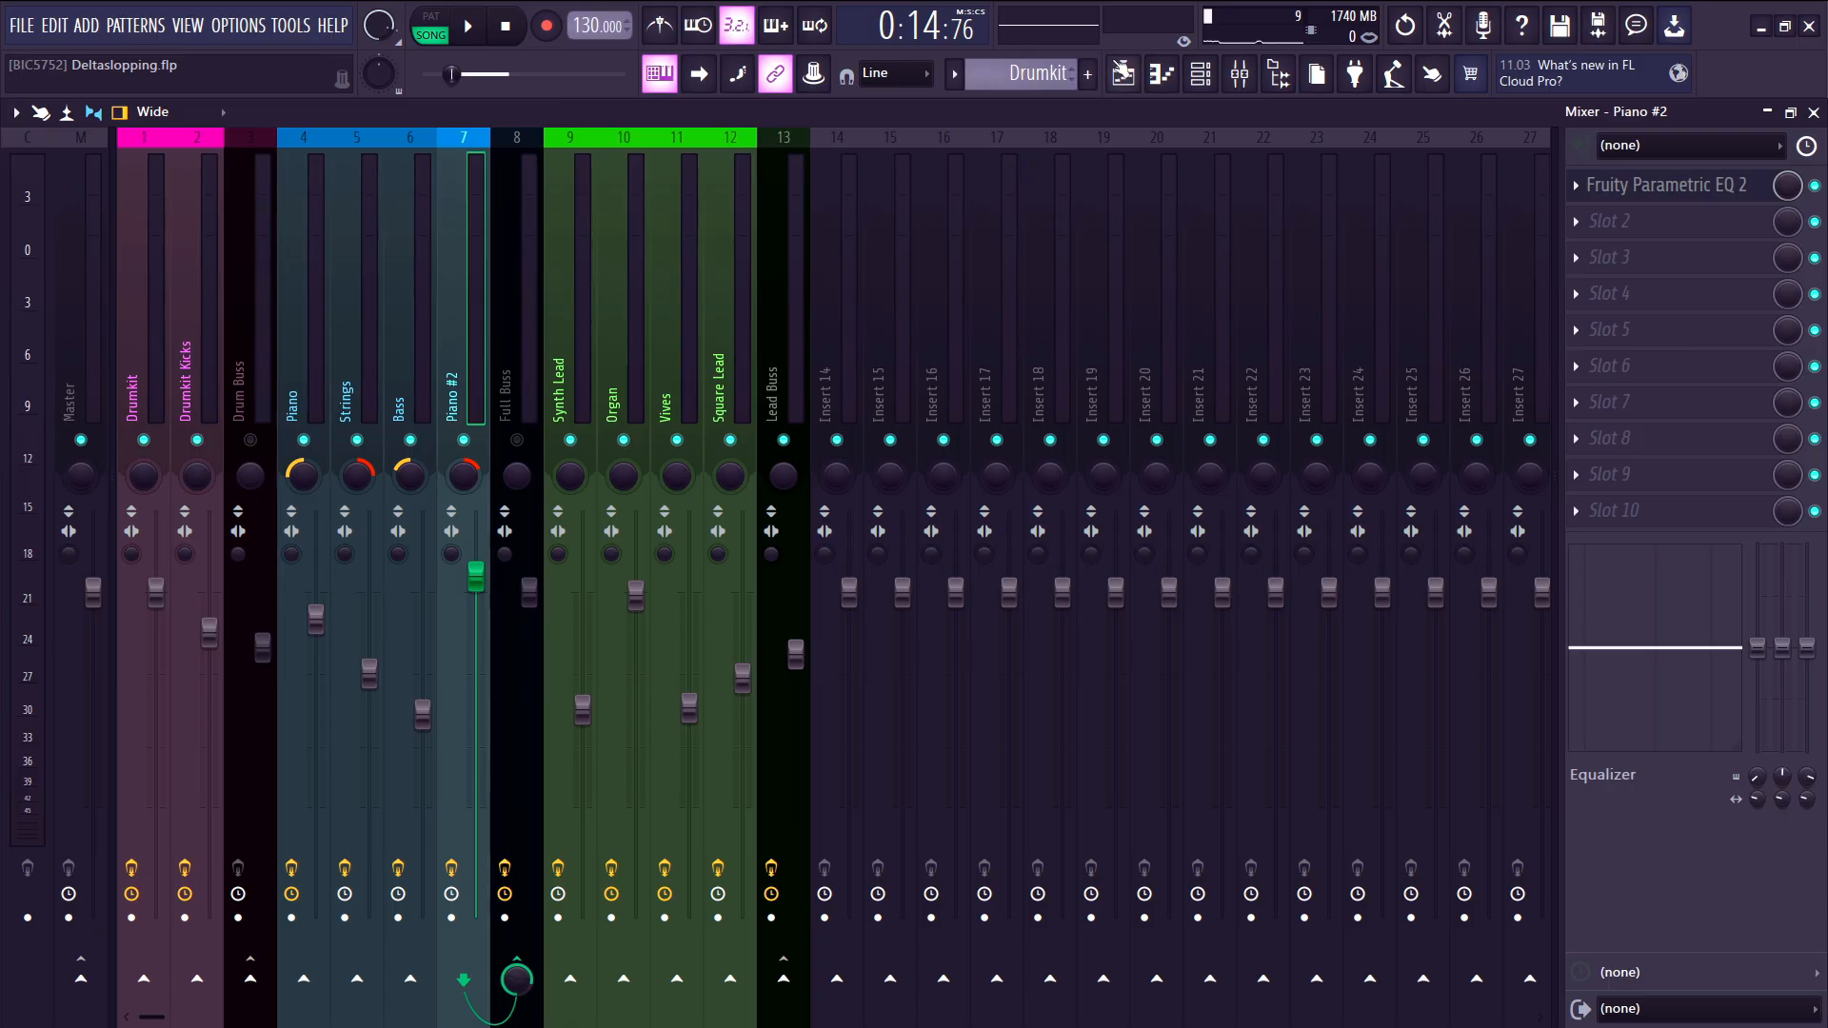
pyautogui.click(1123, 73)
pyautogui.moveTo(509, 145); pyautogui.dragTo(409, 147)
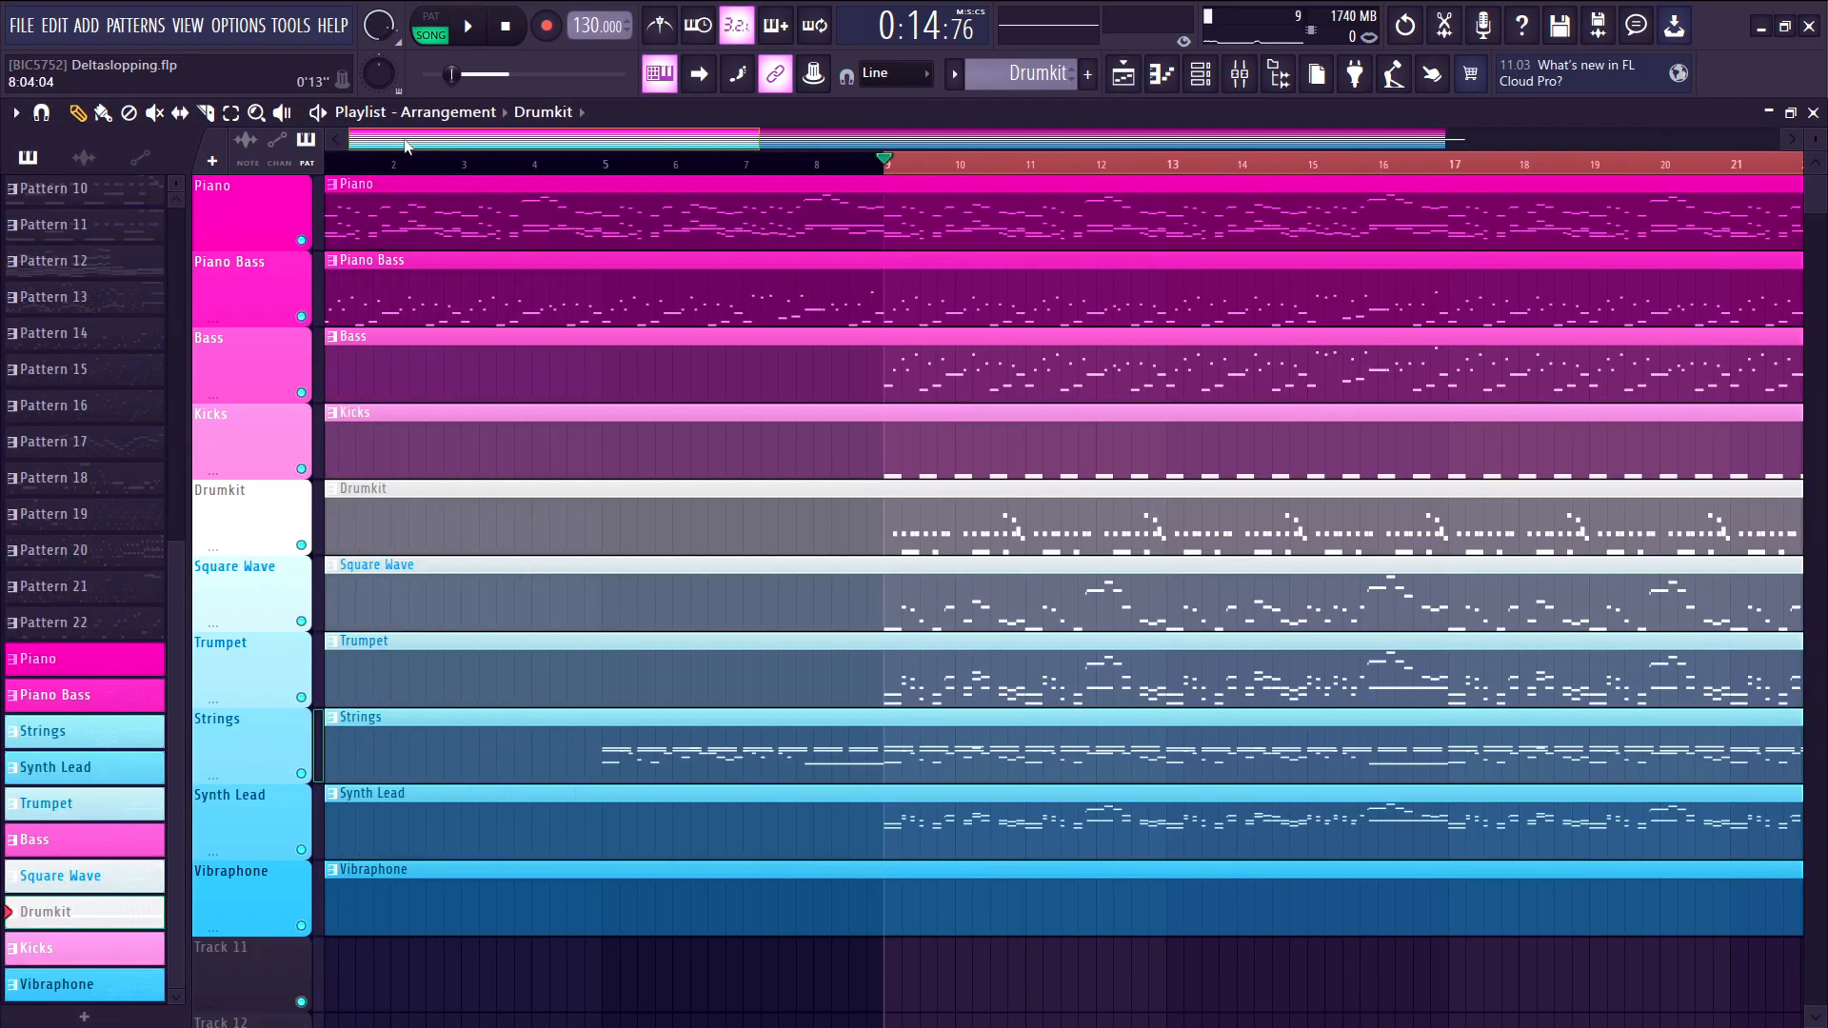
pyautogui.moveTo(753, 143); pyautogui.dragTo(1202, 183)
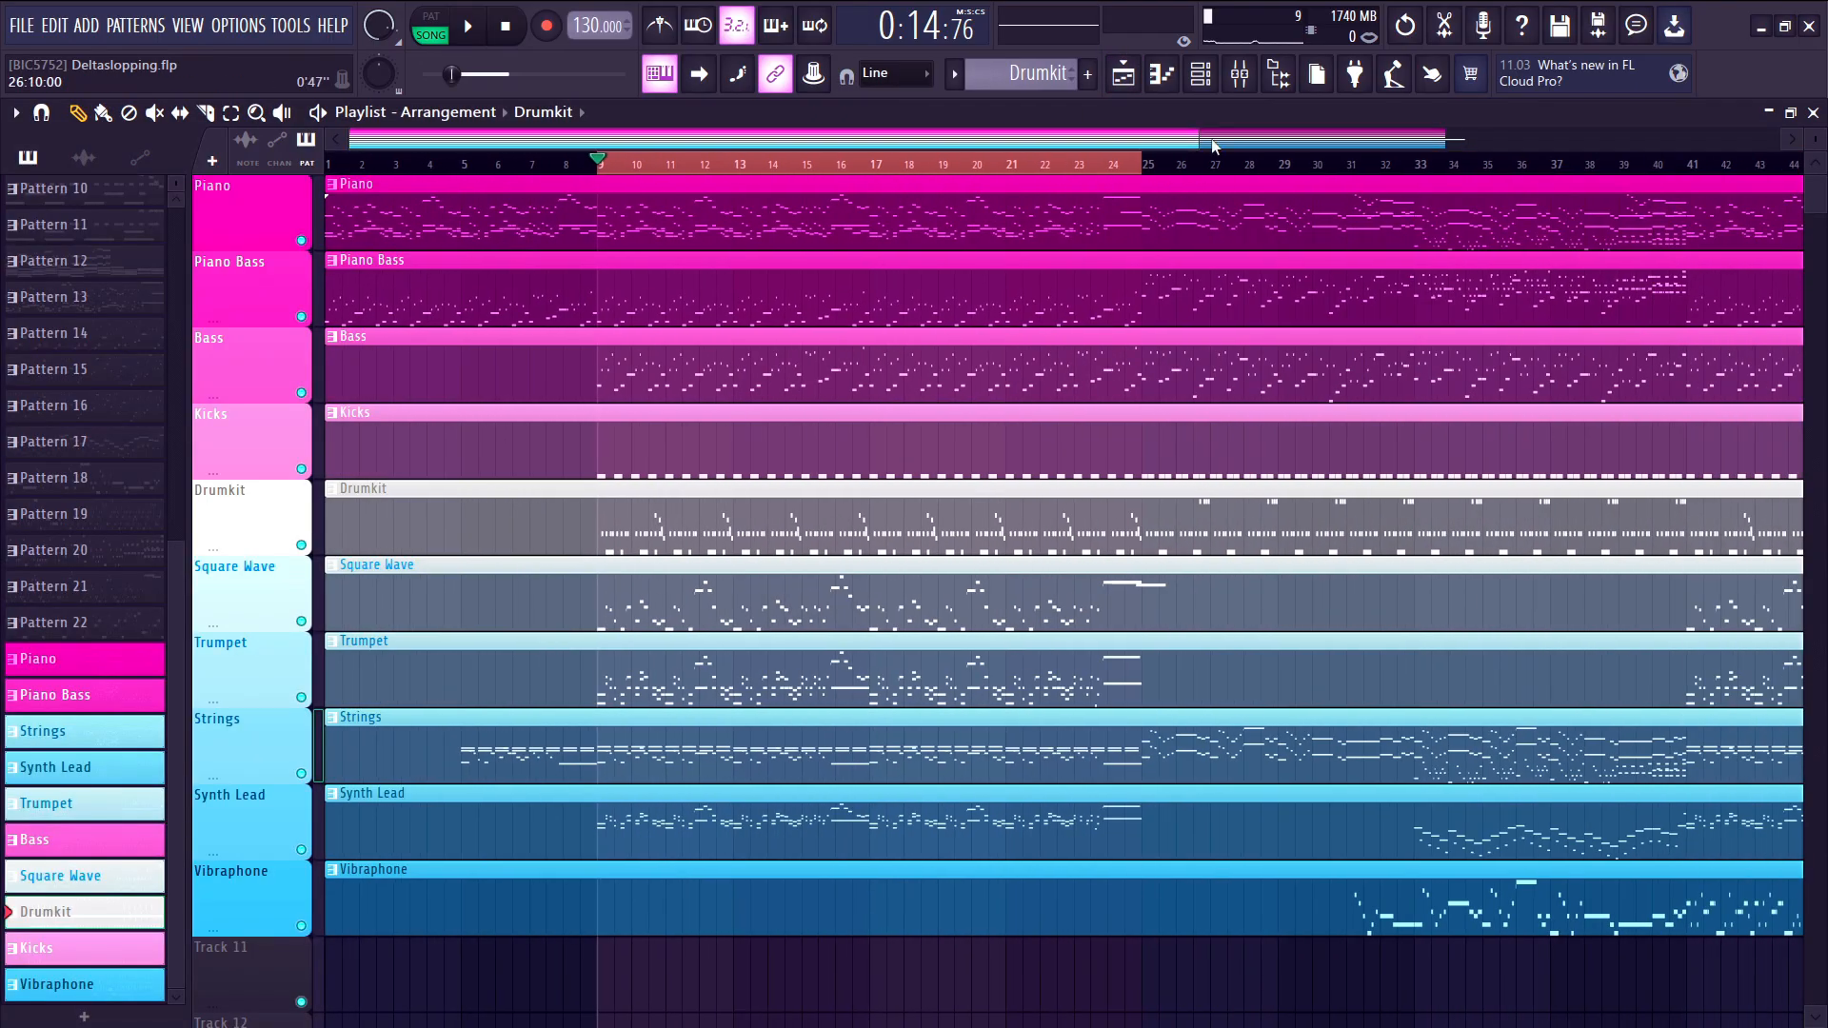
pyautogui.click(1240, 76)
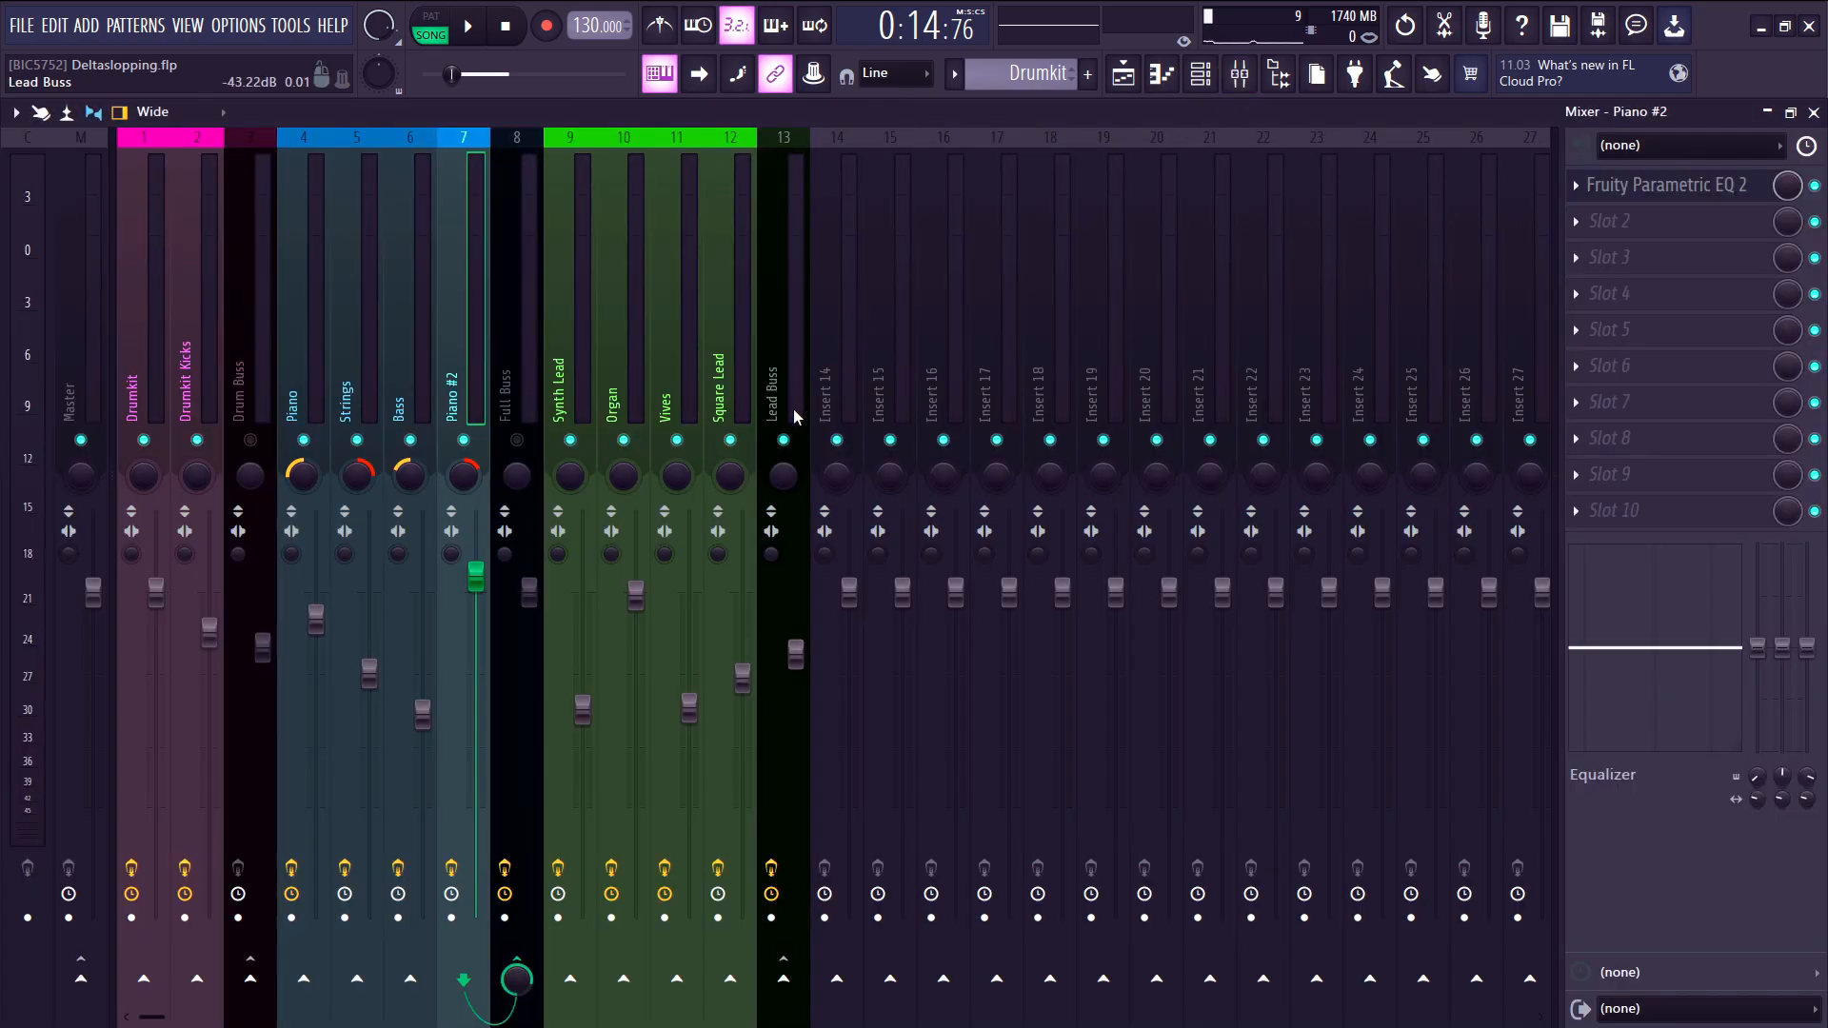
# - Mute the Lead Buss, unmute the Full Buss, and start playback to hear it alone
pyautogui.click(783, 440)
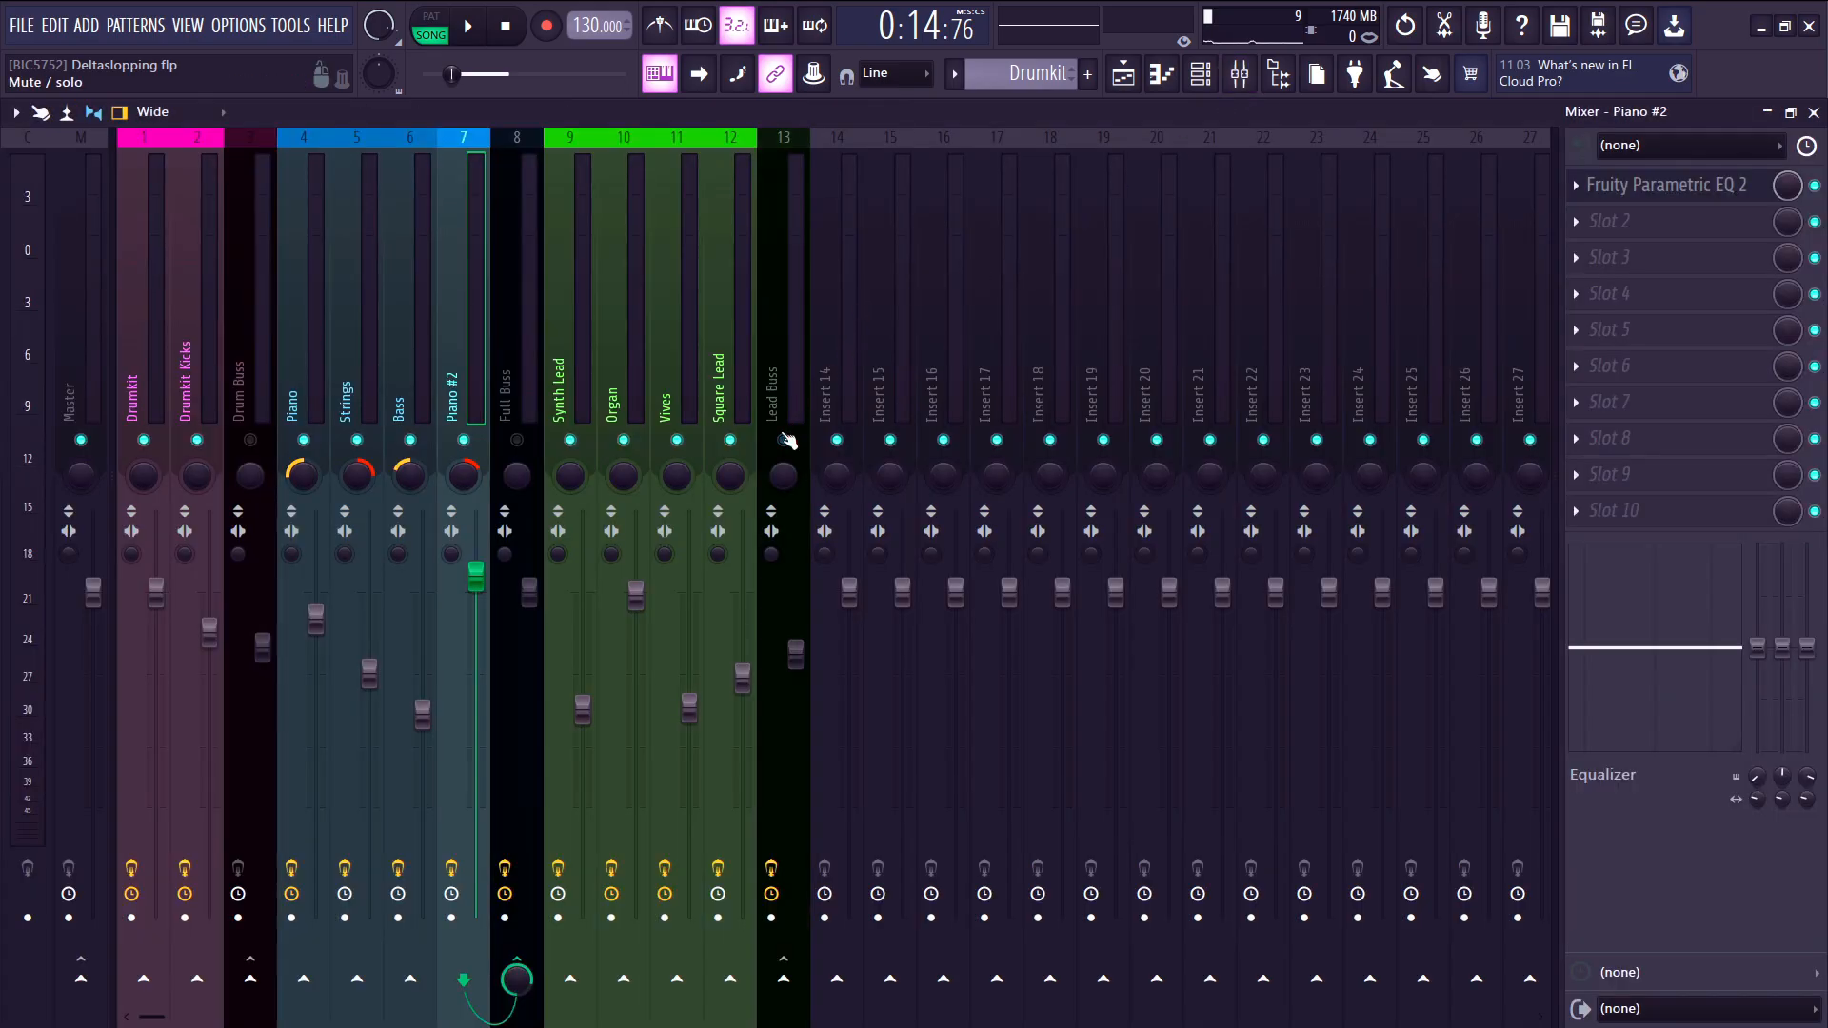
pyautogui.click(517, 439)
pyautogui.click(508, 429)
pyautogui.press('space')
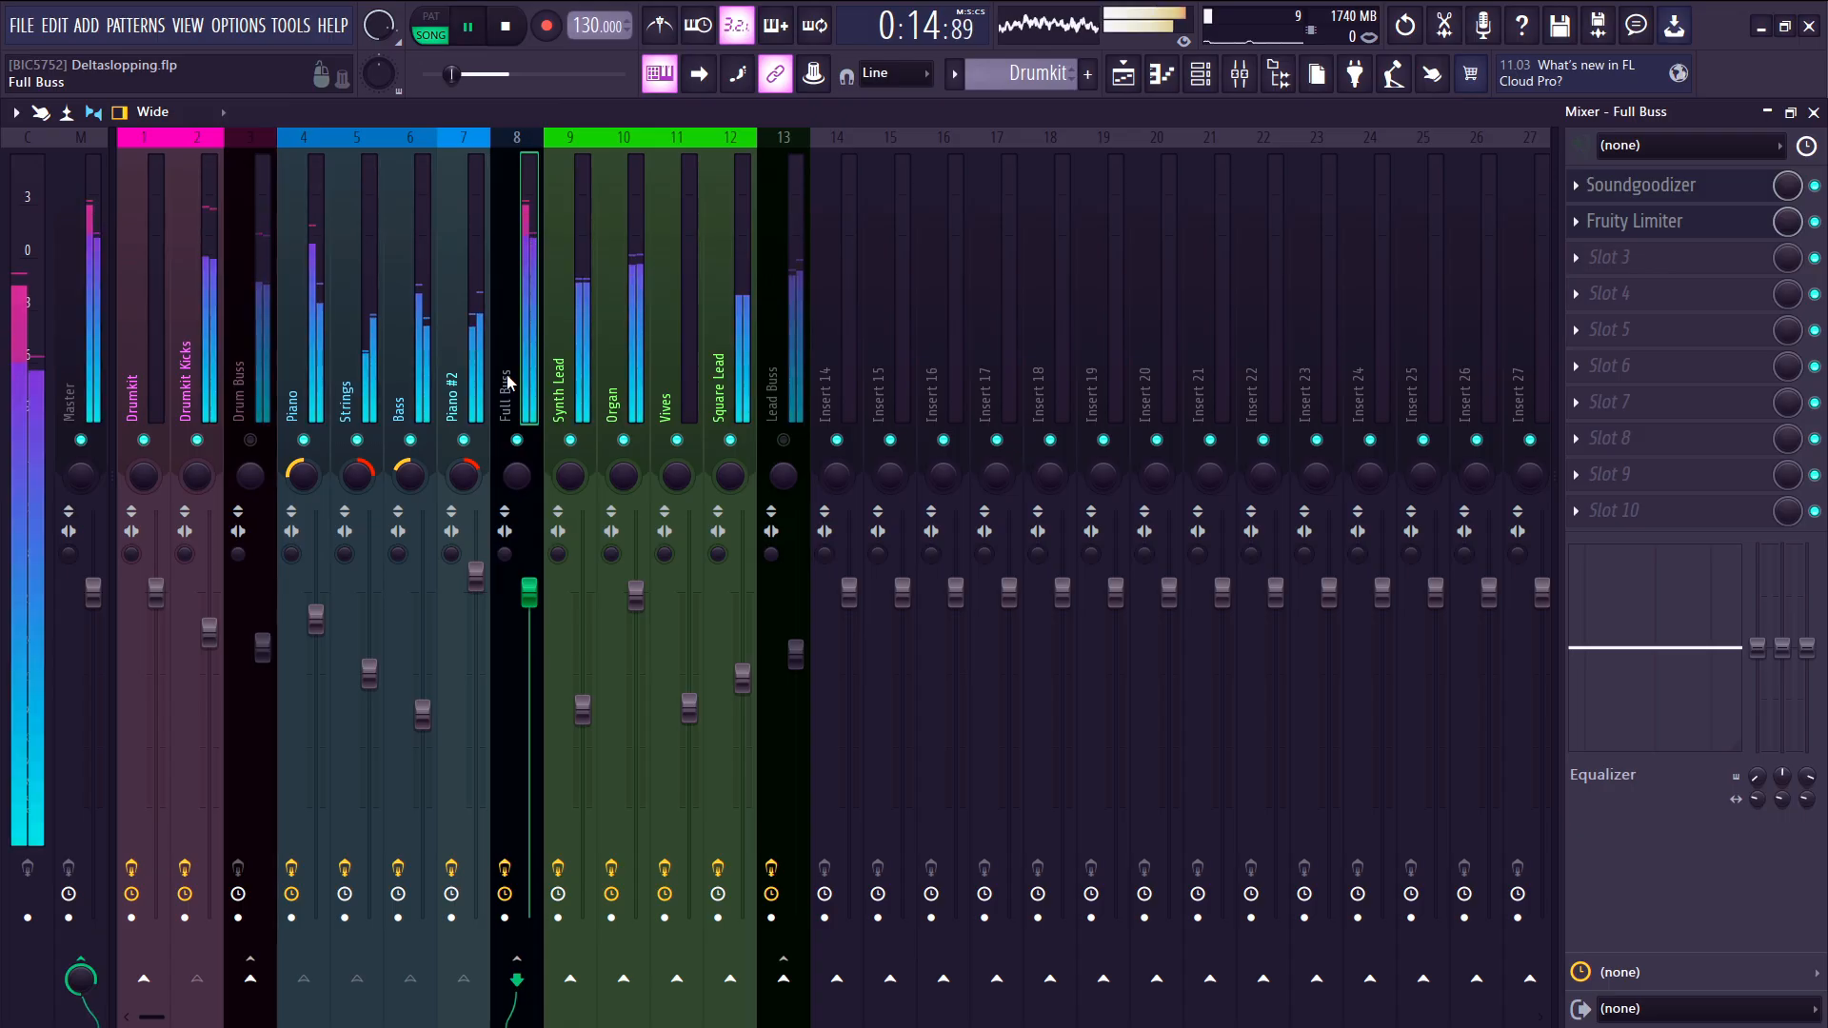
# - Audition Piano #2 and Bass soloed one after the other, and then both together, inspecting their effect chains
pyautogui.rightClick(463, 440)
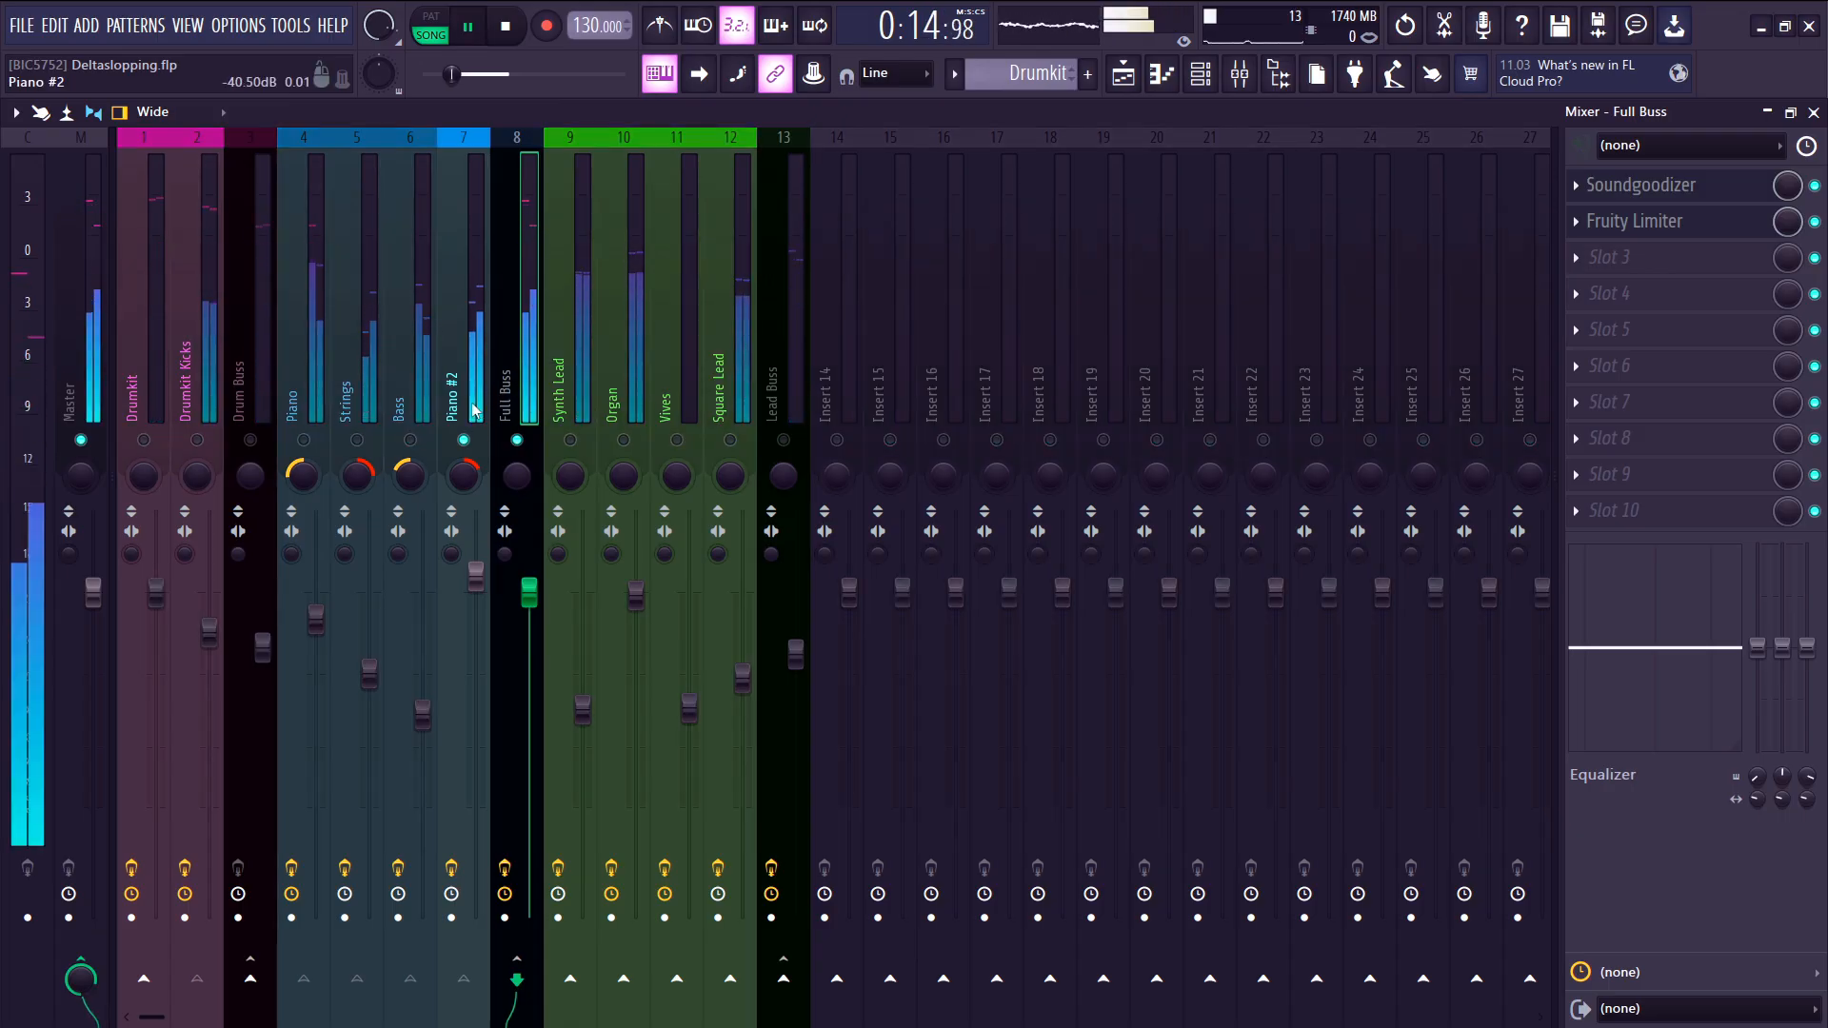
pyautogui.click(476, 314)
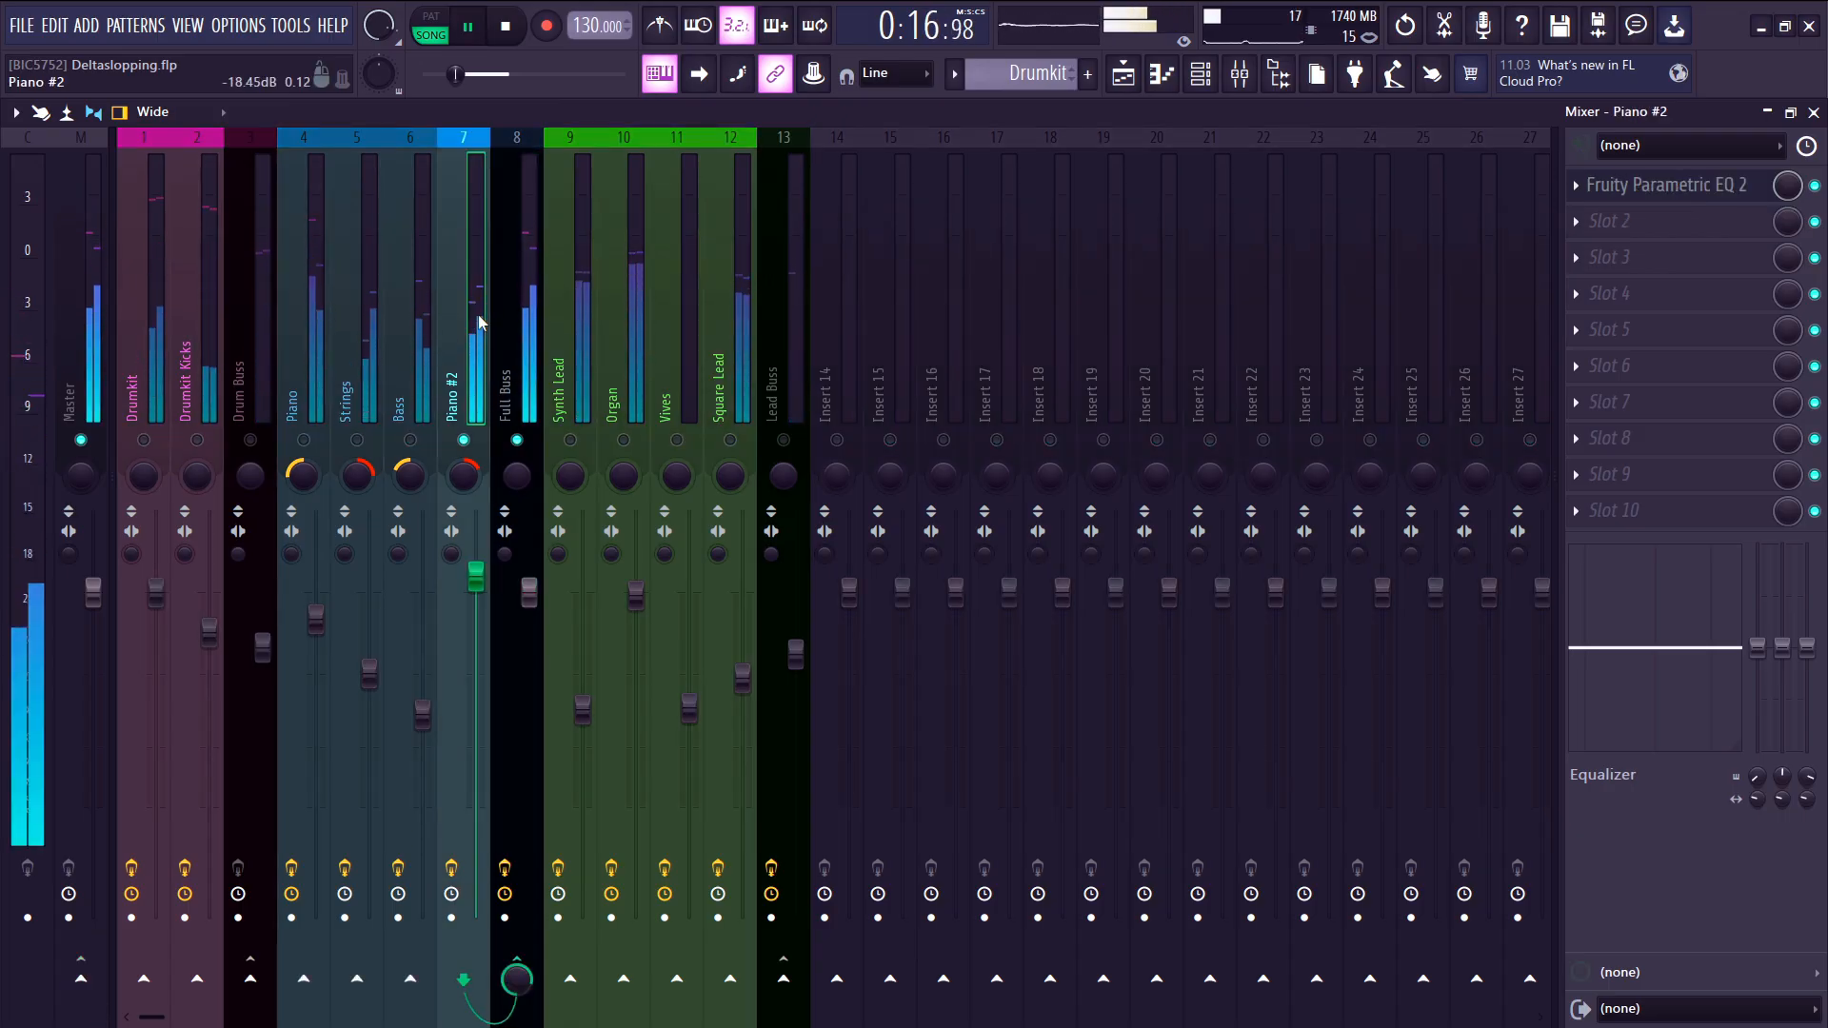
pyautogui.click(410, 440)
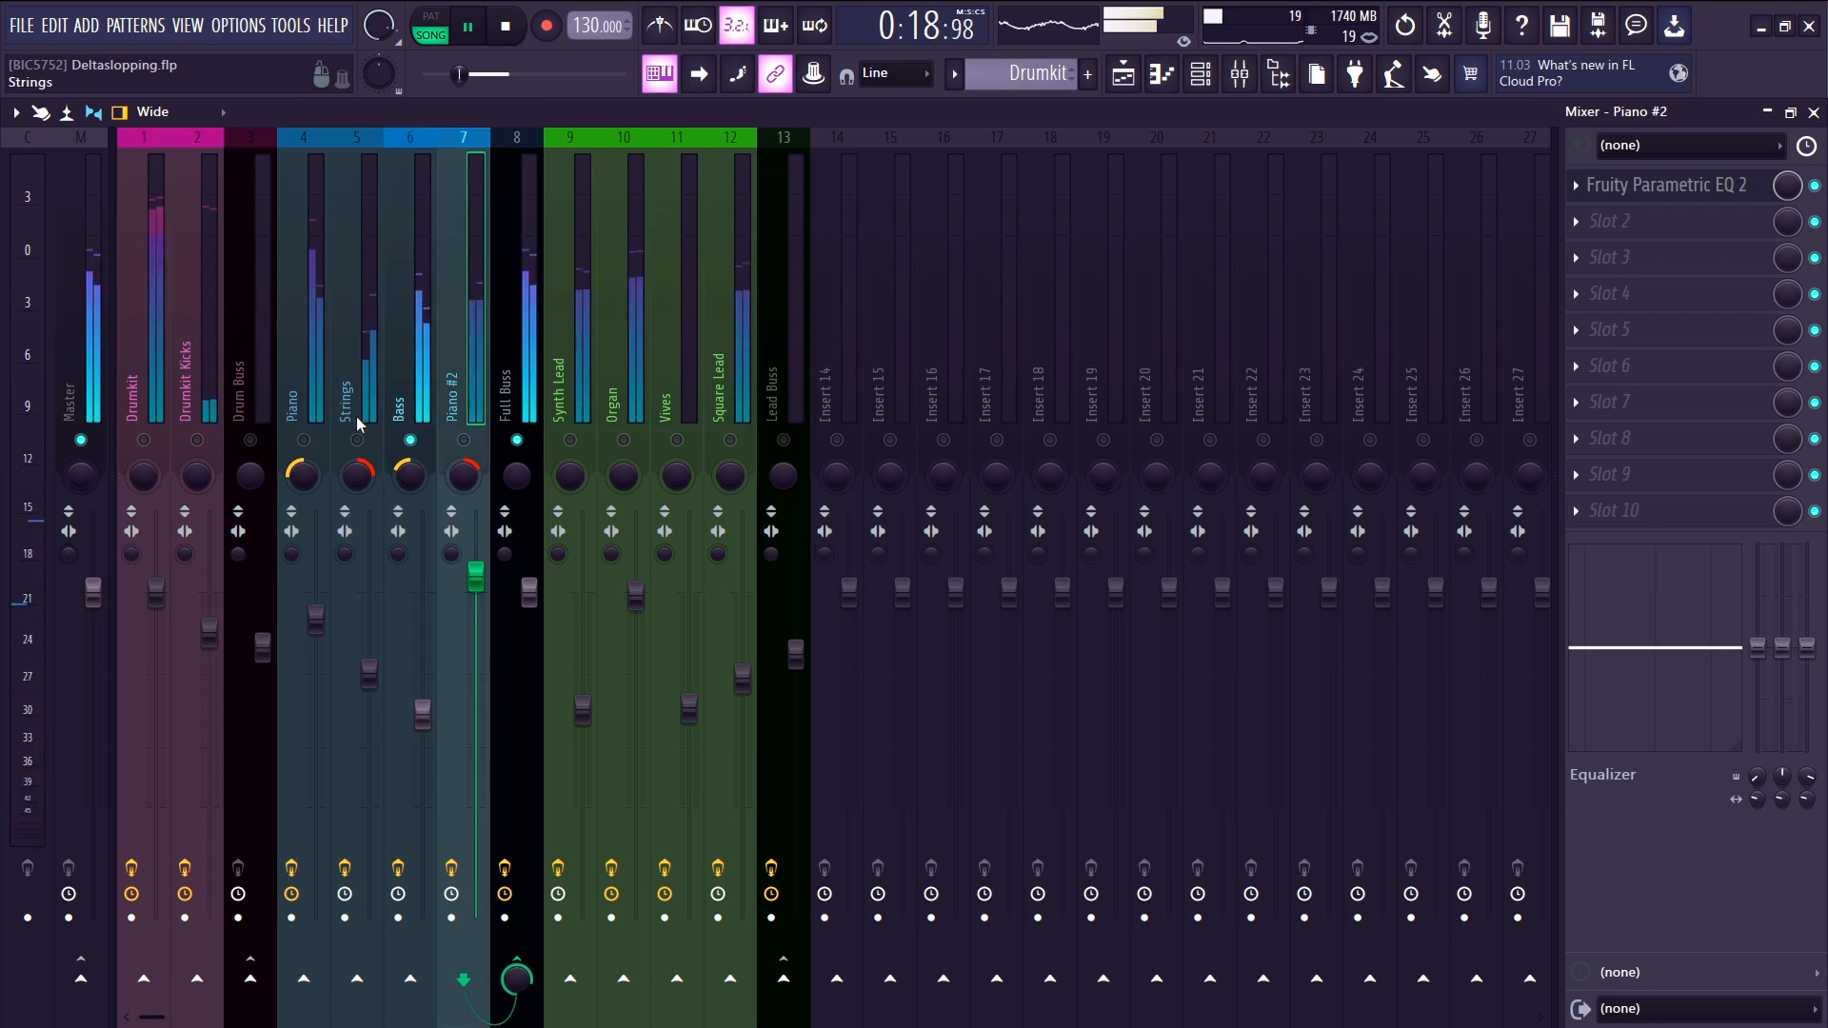
pyautogui.click(409, 399)
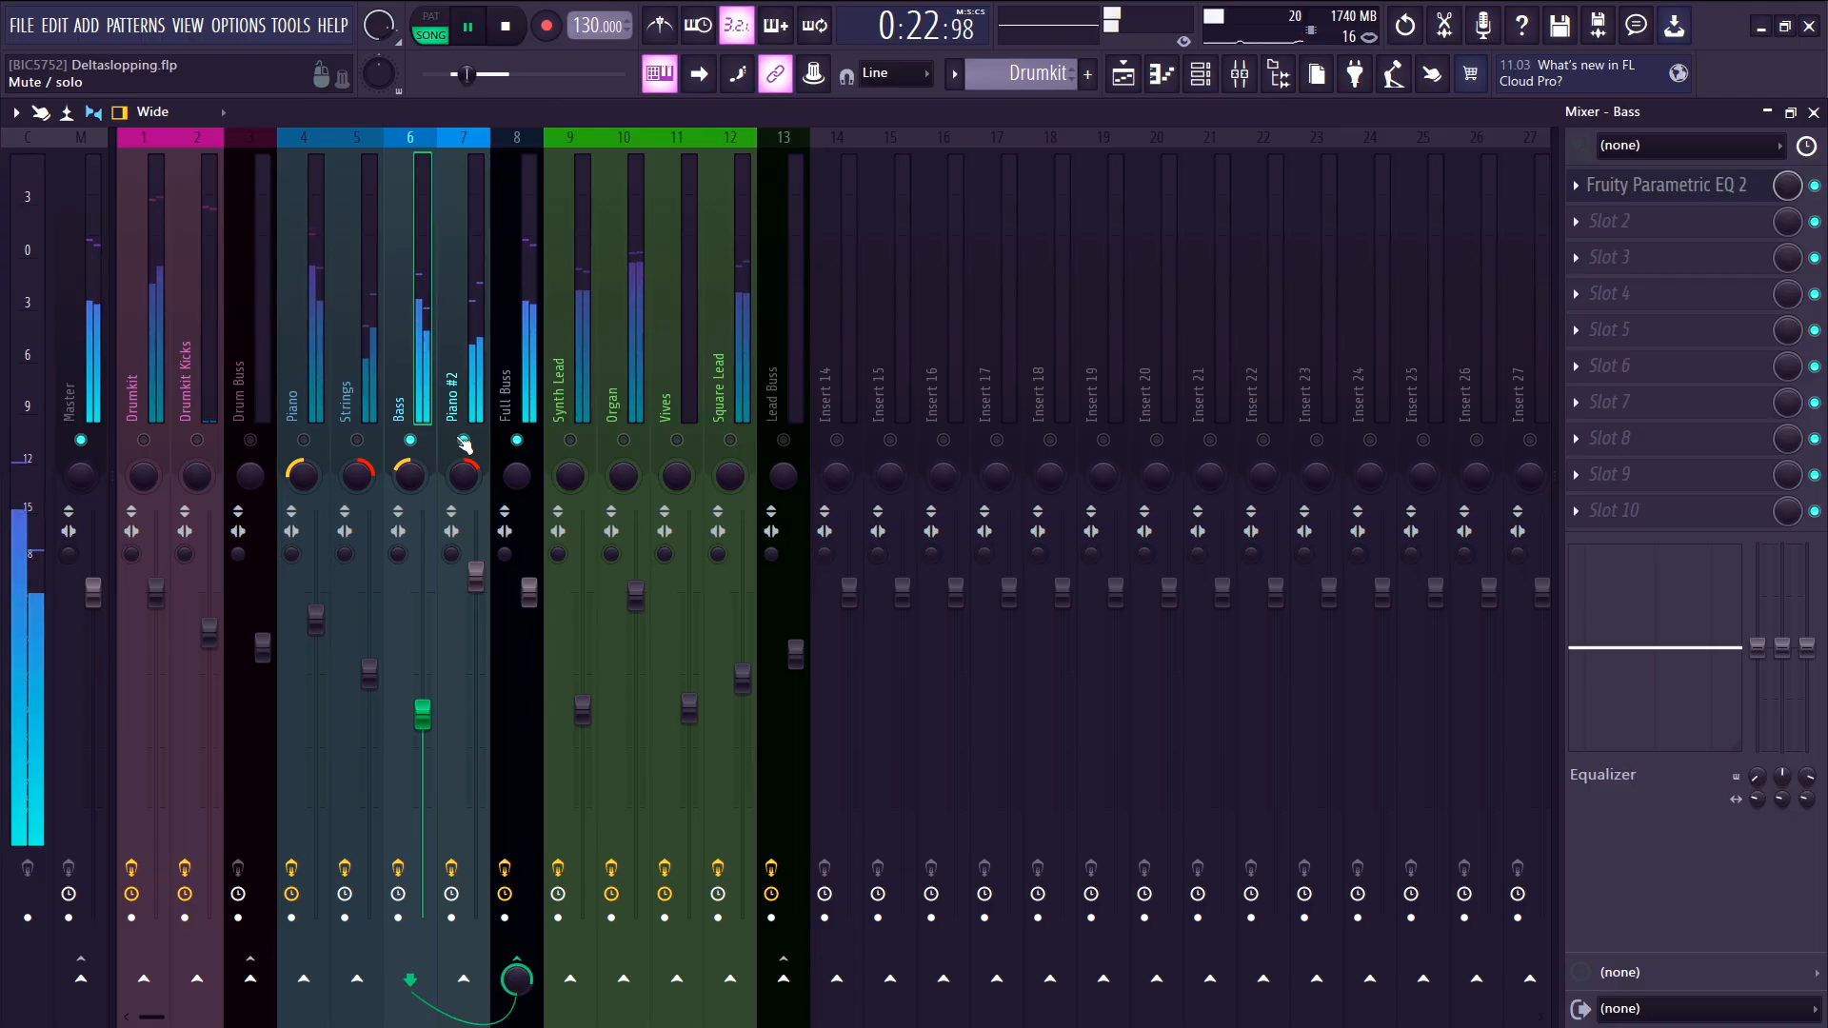
pyautogui.click(458, 404)
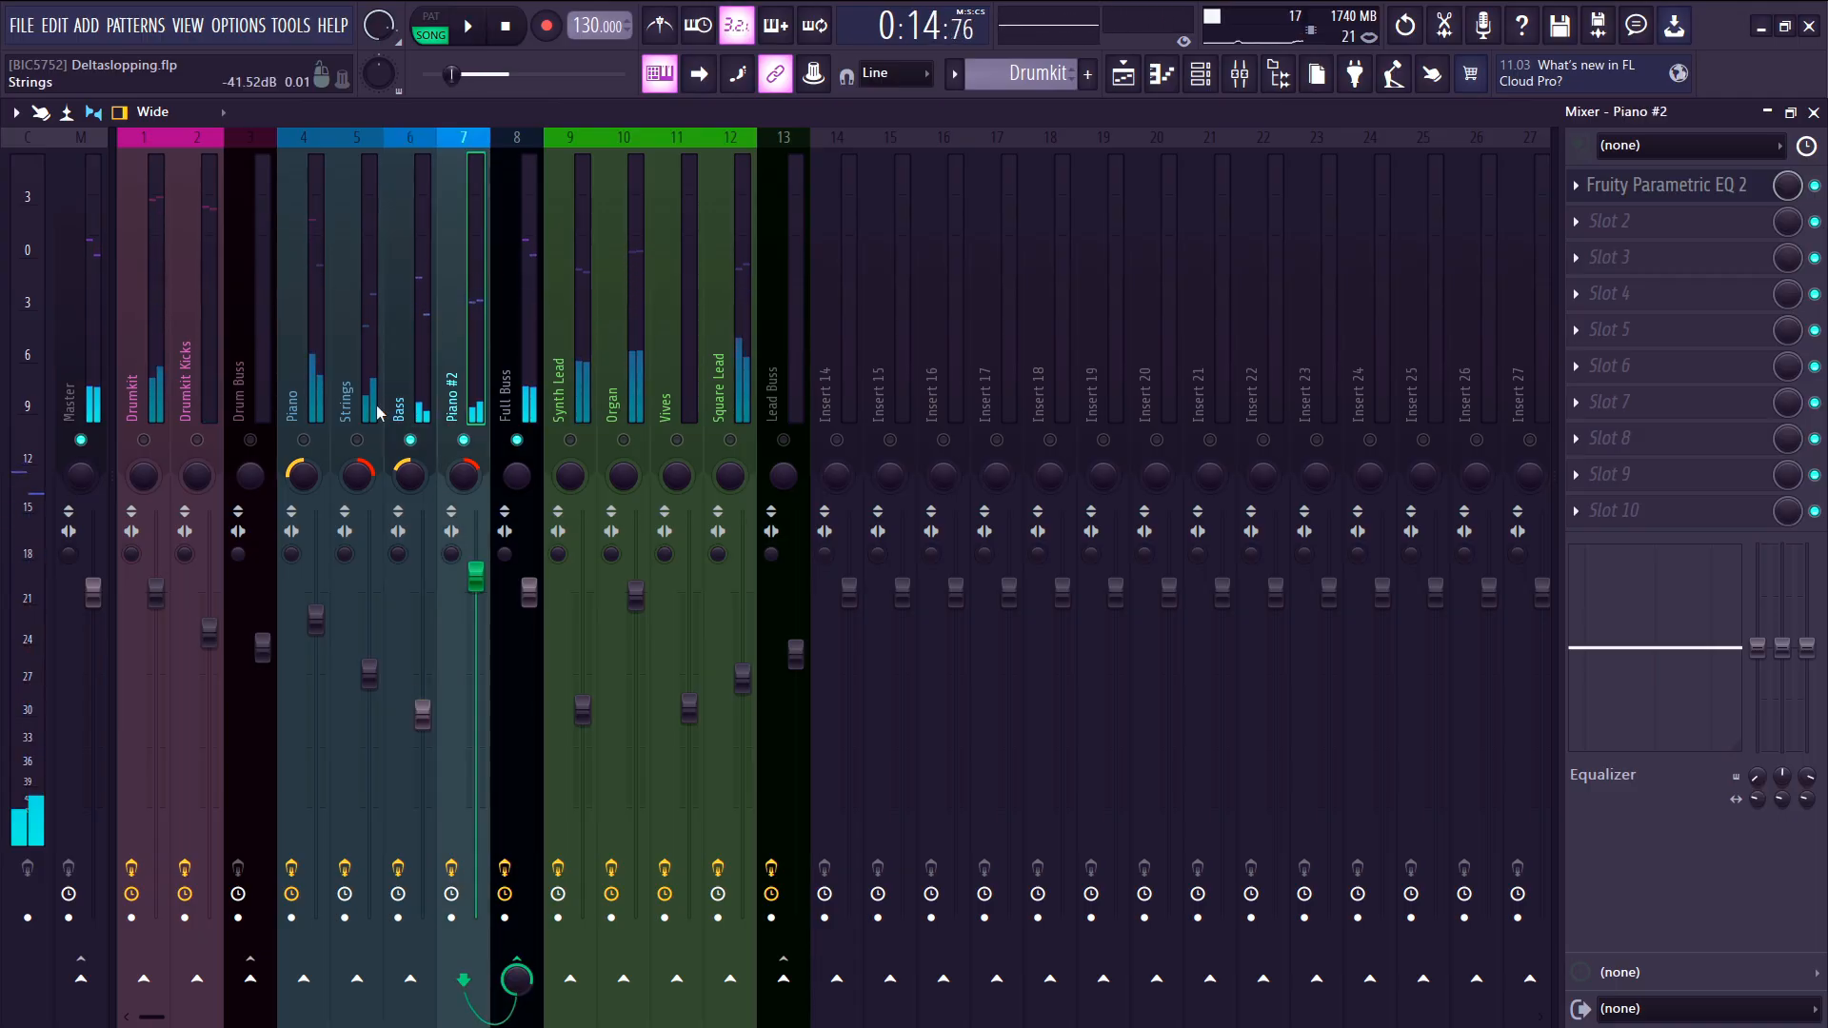
# - Solo the Strings track during playback, check its effects, and unmute the Piano alongside it
pyautogui.rightClick(357, 440)
pyautogui.click(347, 419)
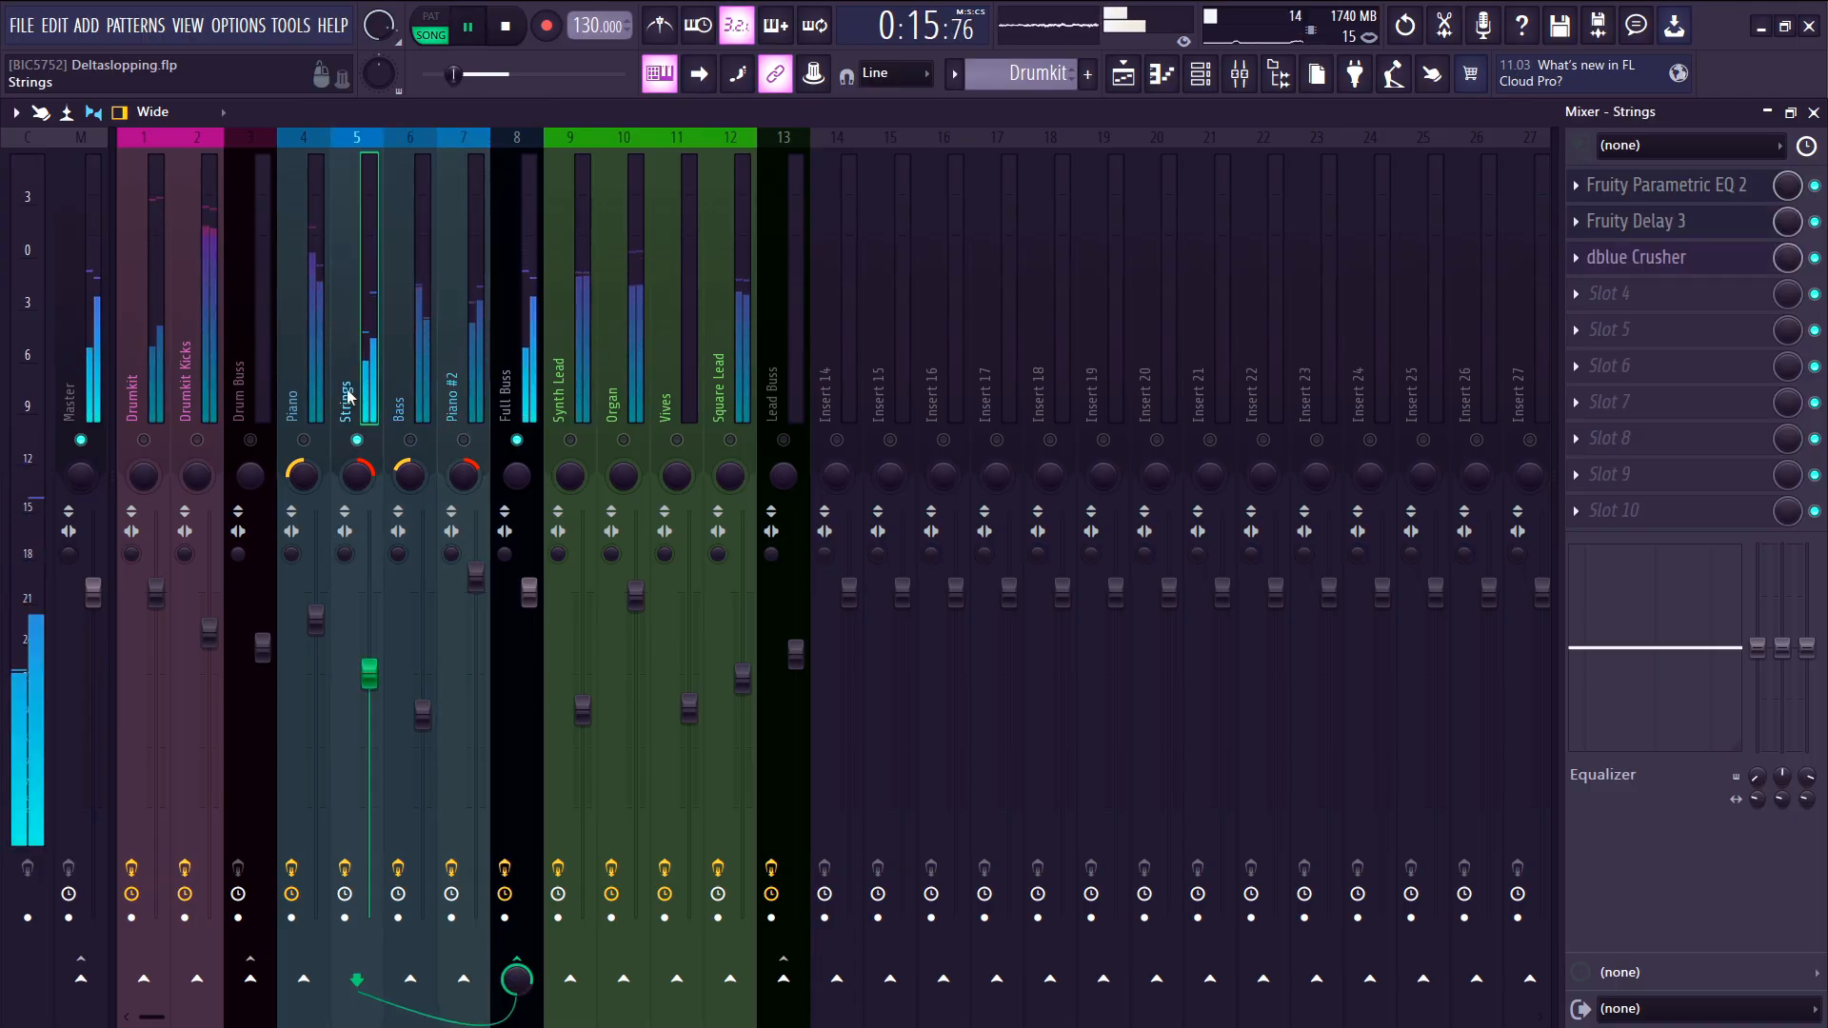
pyautogui.click(303, 439)
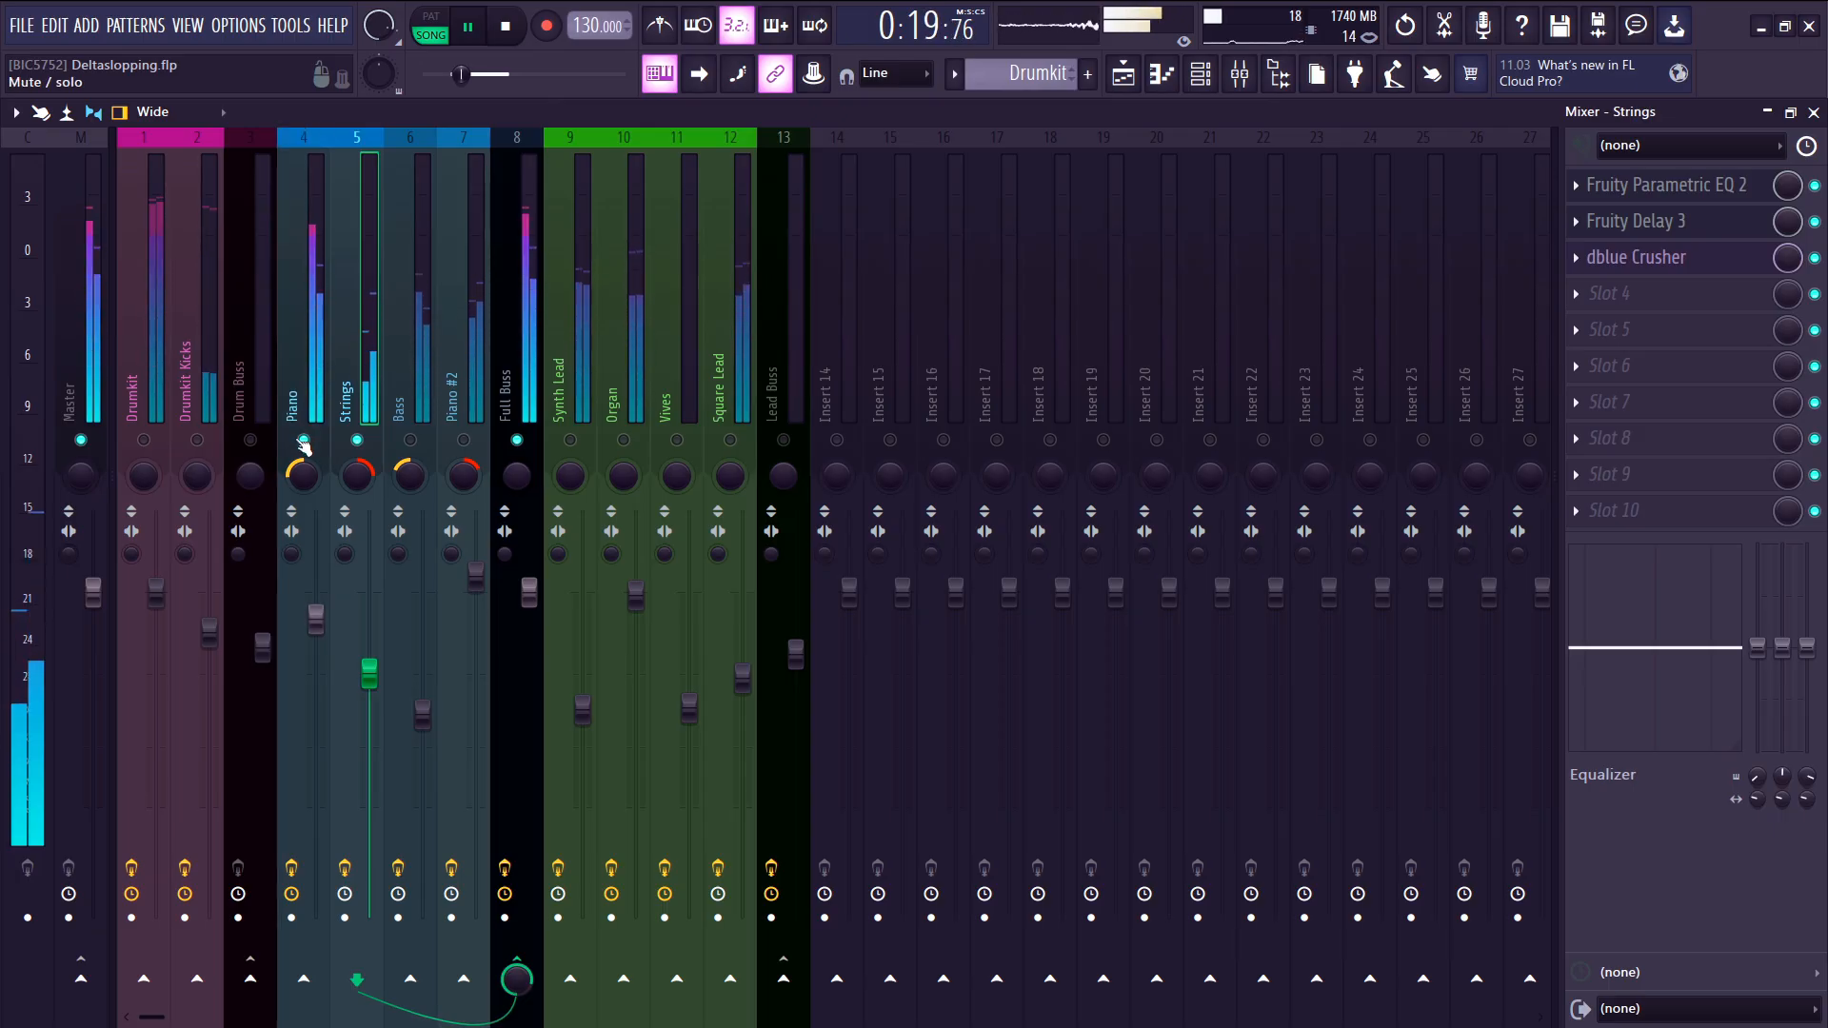
# - Stop playback and unmute the Bass and Piano #2 tracks
pyautogui.press('space')
pyautogui.click(411, 440)
pyautogui.click(464, 440)
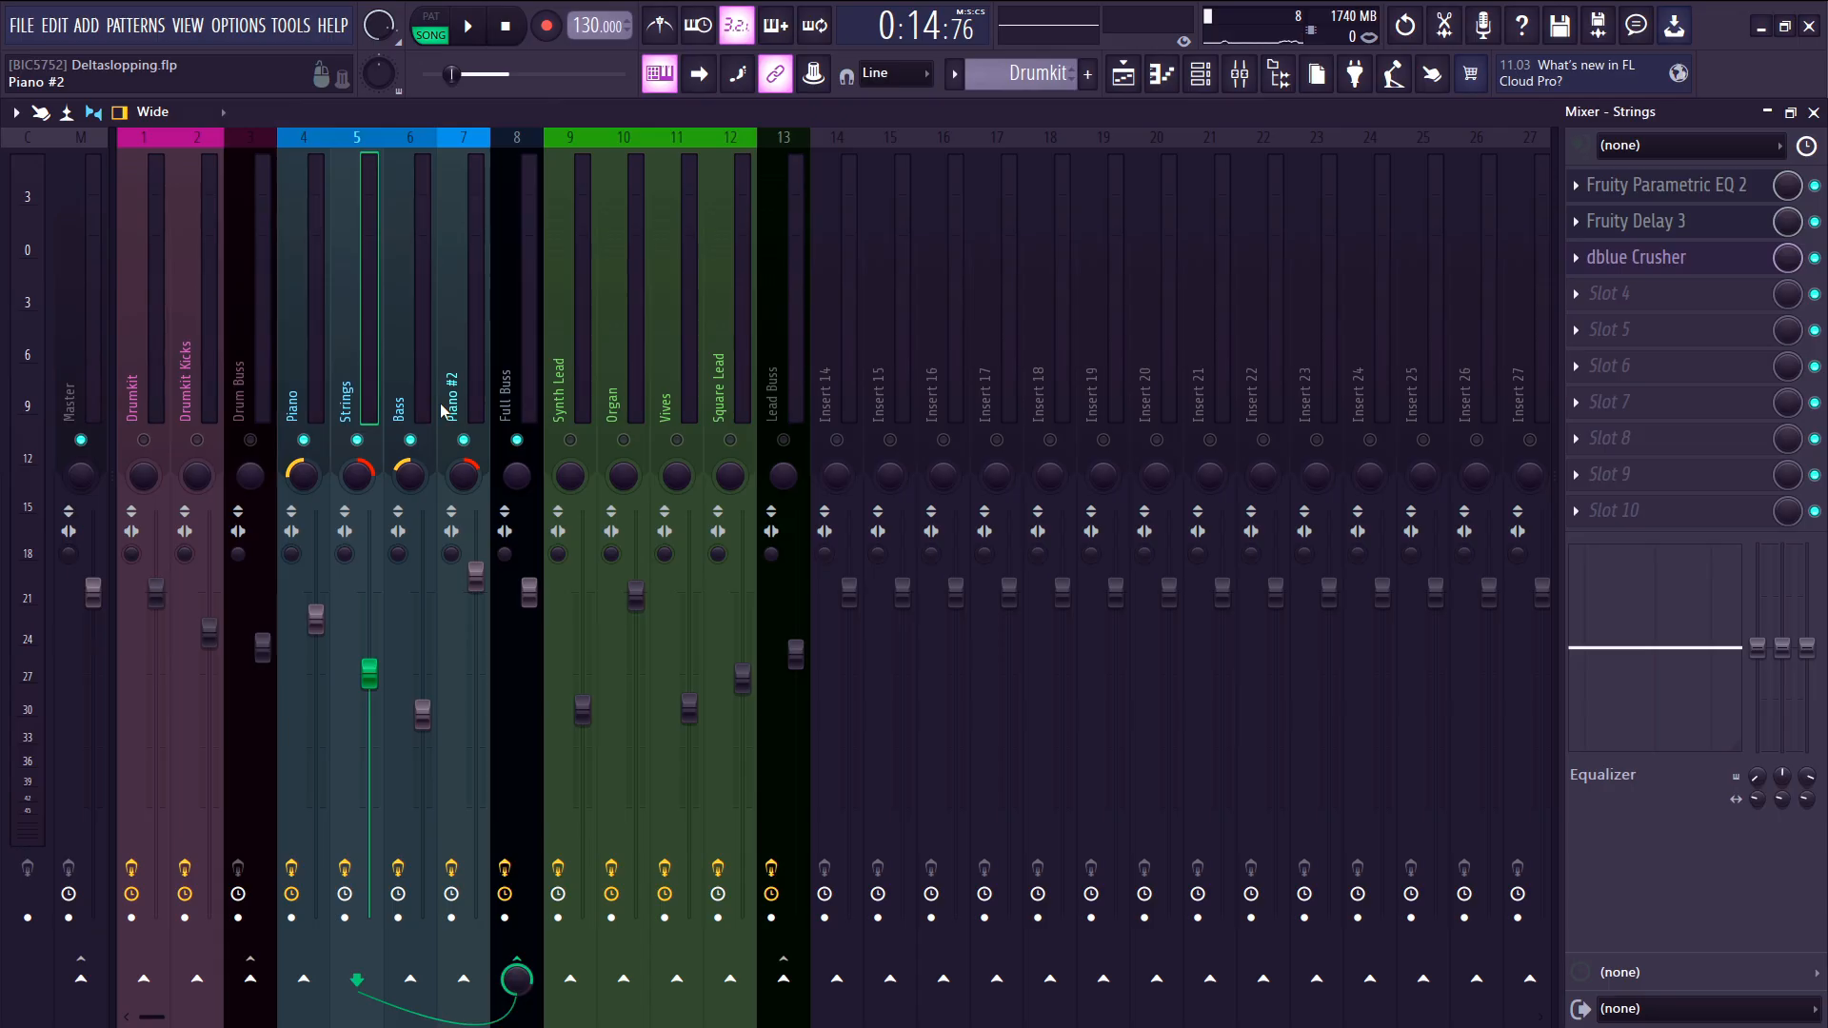
# - Inspect the Piano #2 and Strings tracks, review the full arrangement in the playlist, and return to the mixer
pyautogui.click(443, 411)
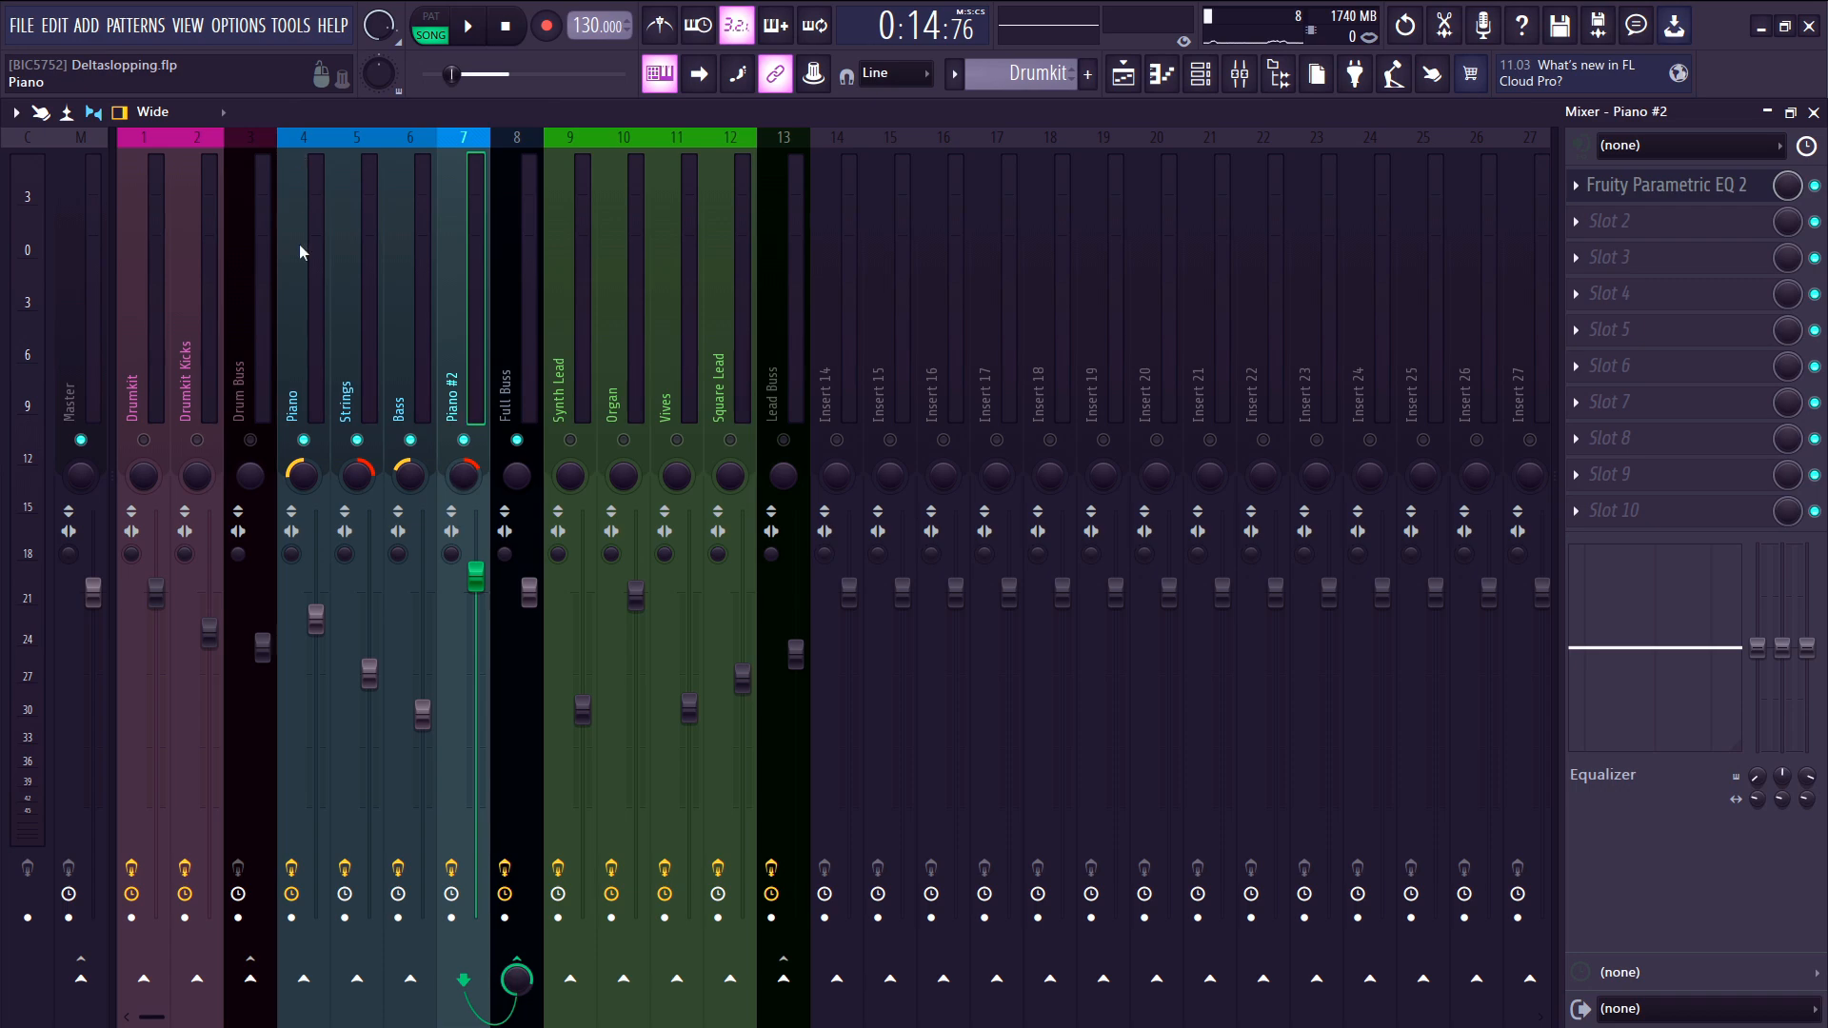
pyautogui.click(367, 343)
pyautogui.click(1124, 76)
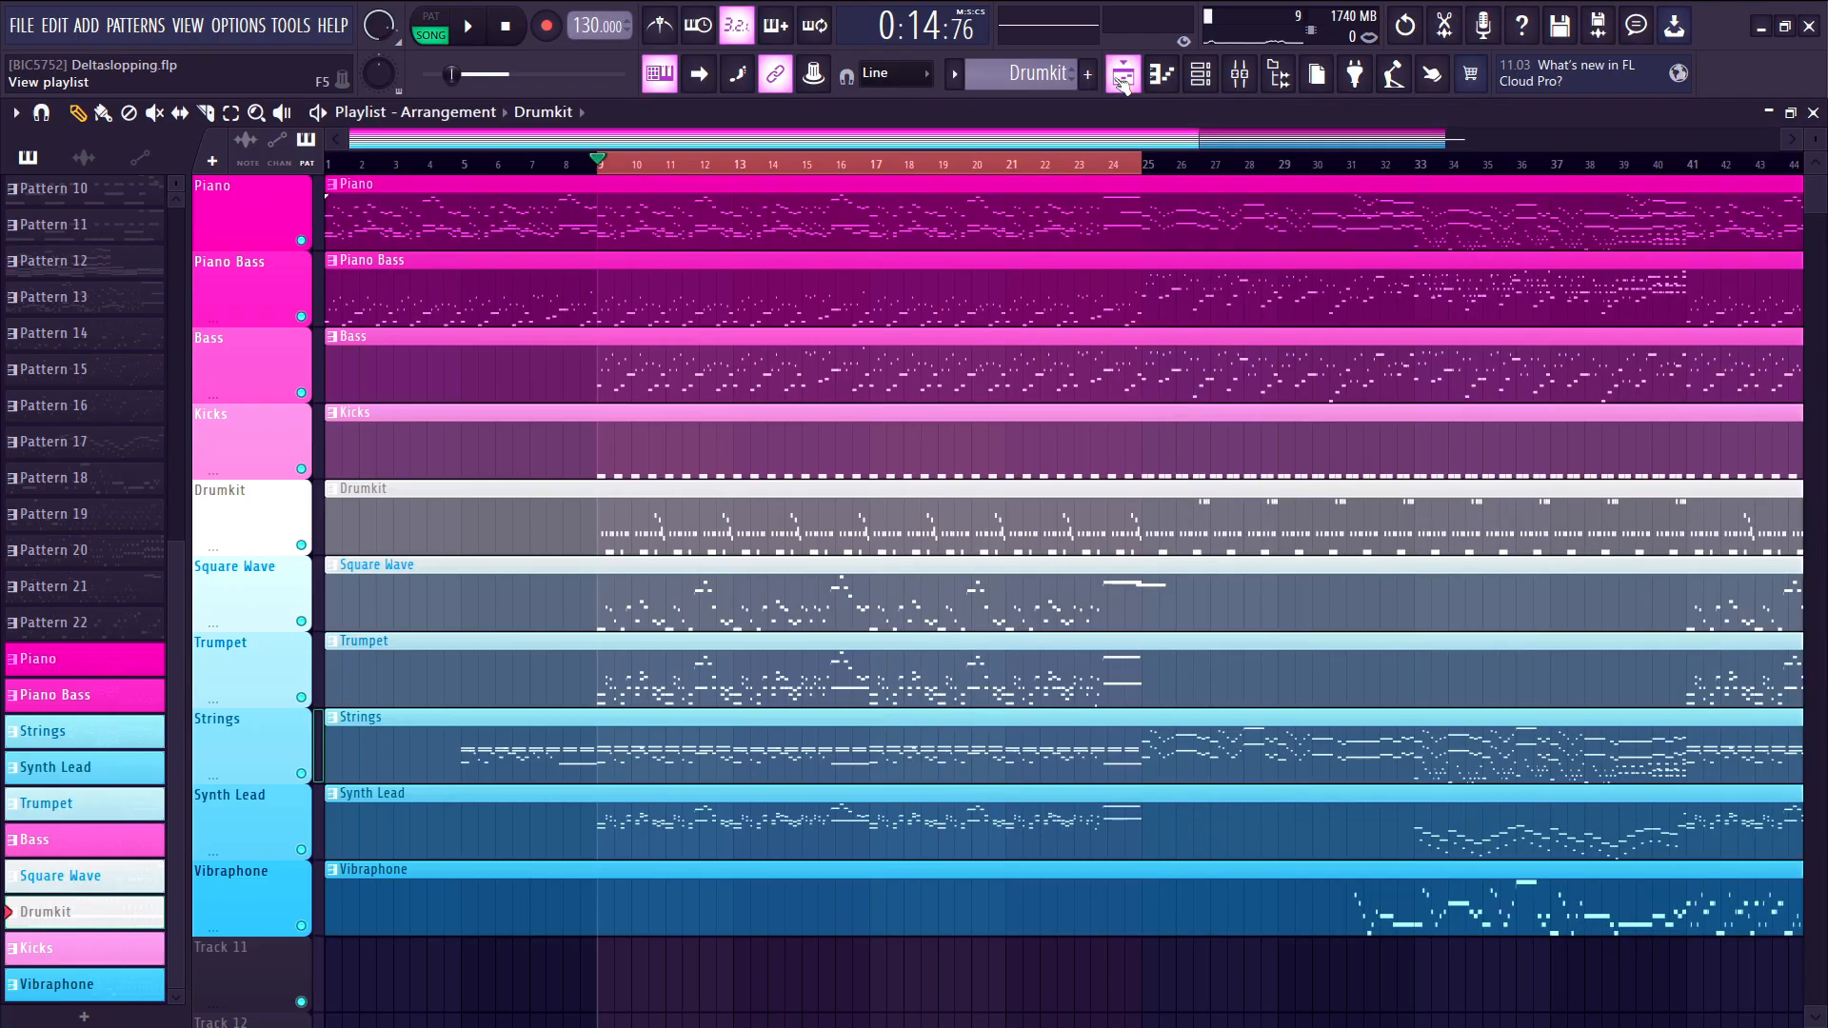
pyautogui.scroll(-2, 979, 277)
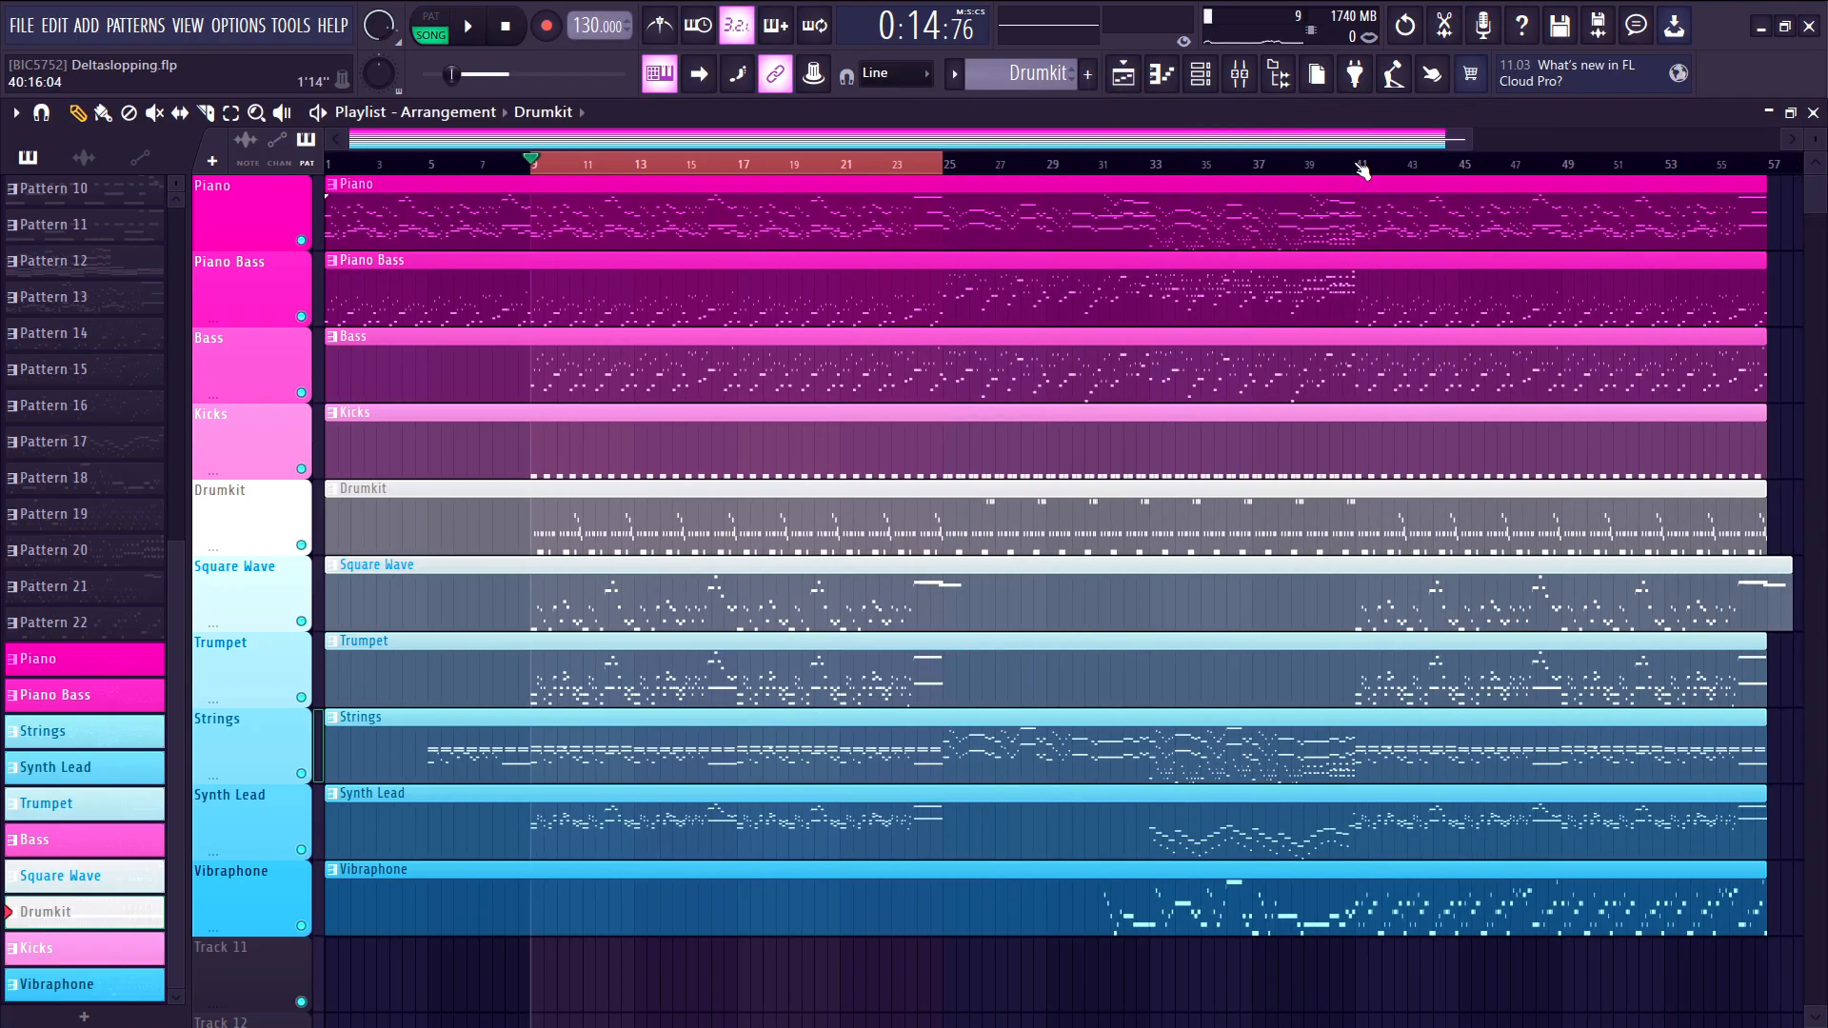
pyautogui.scroll(2, 700, 594)
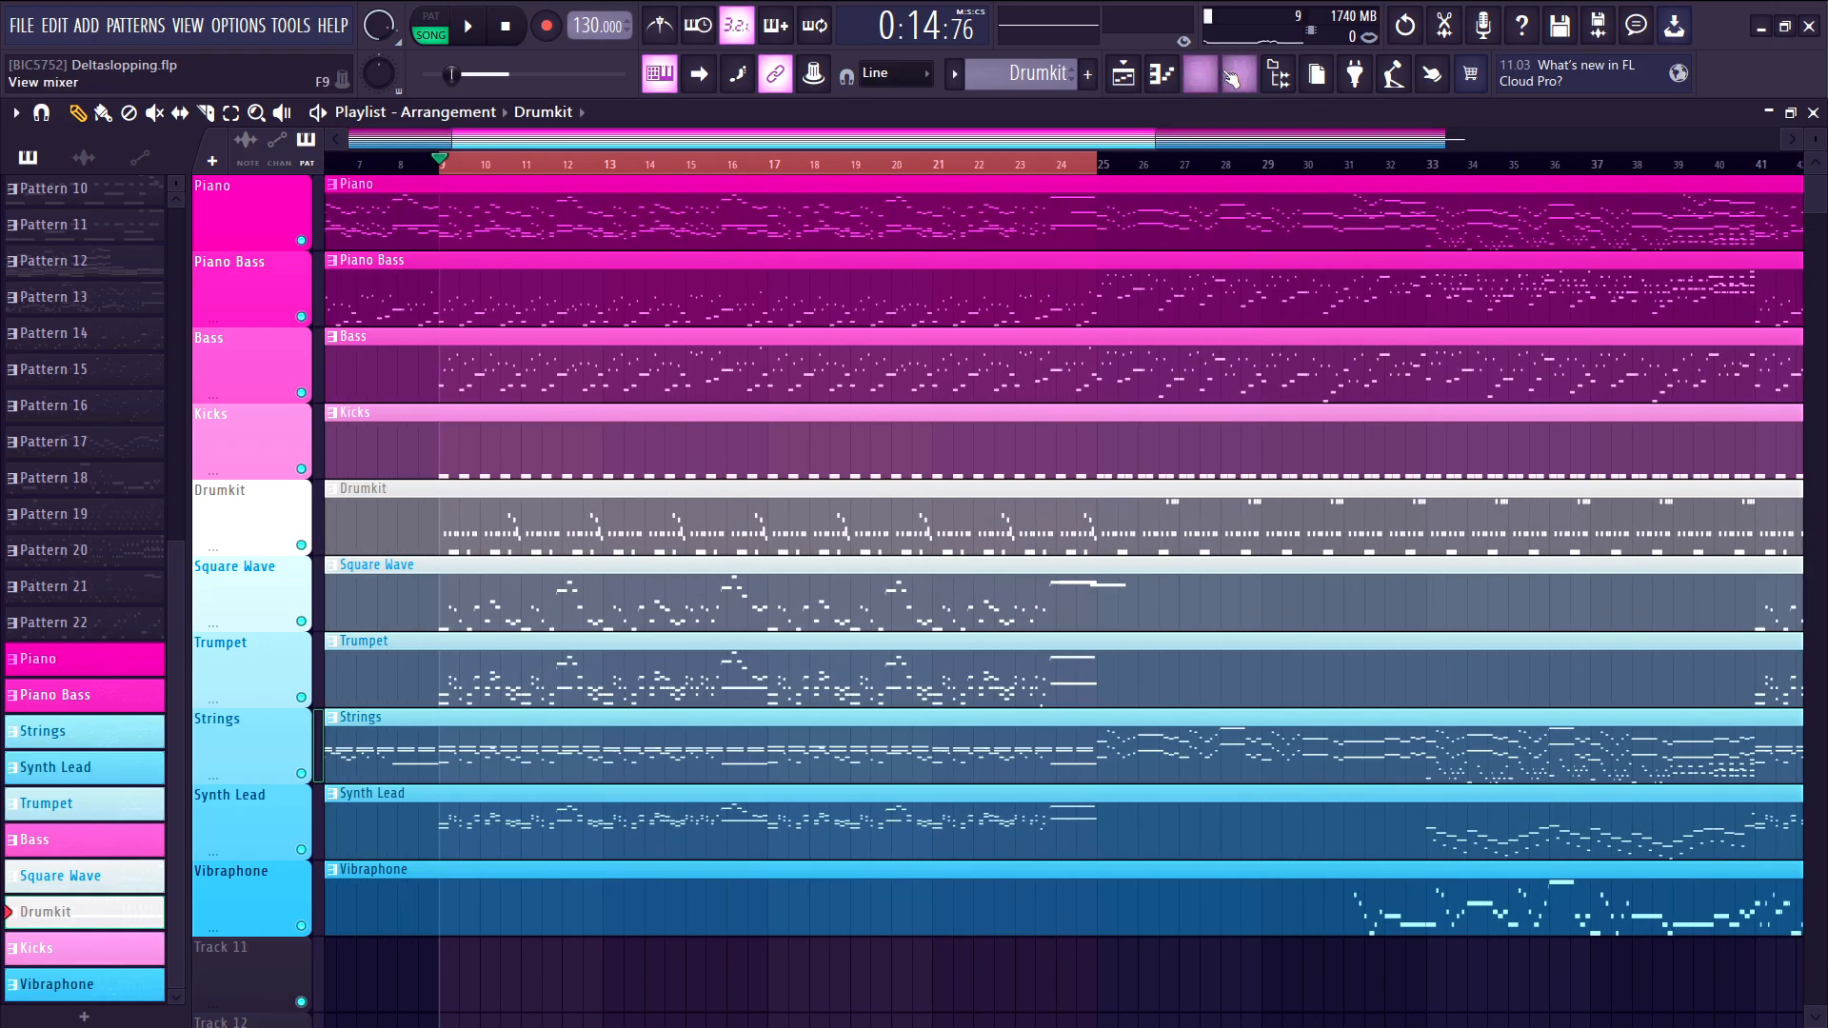
pyautogui.click(1237, 75)
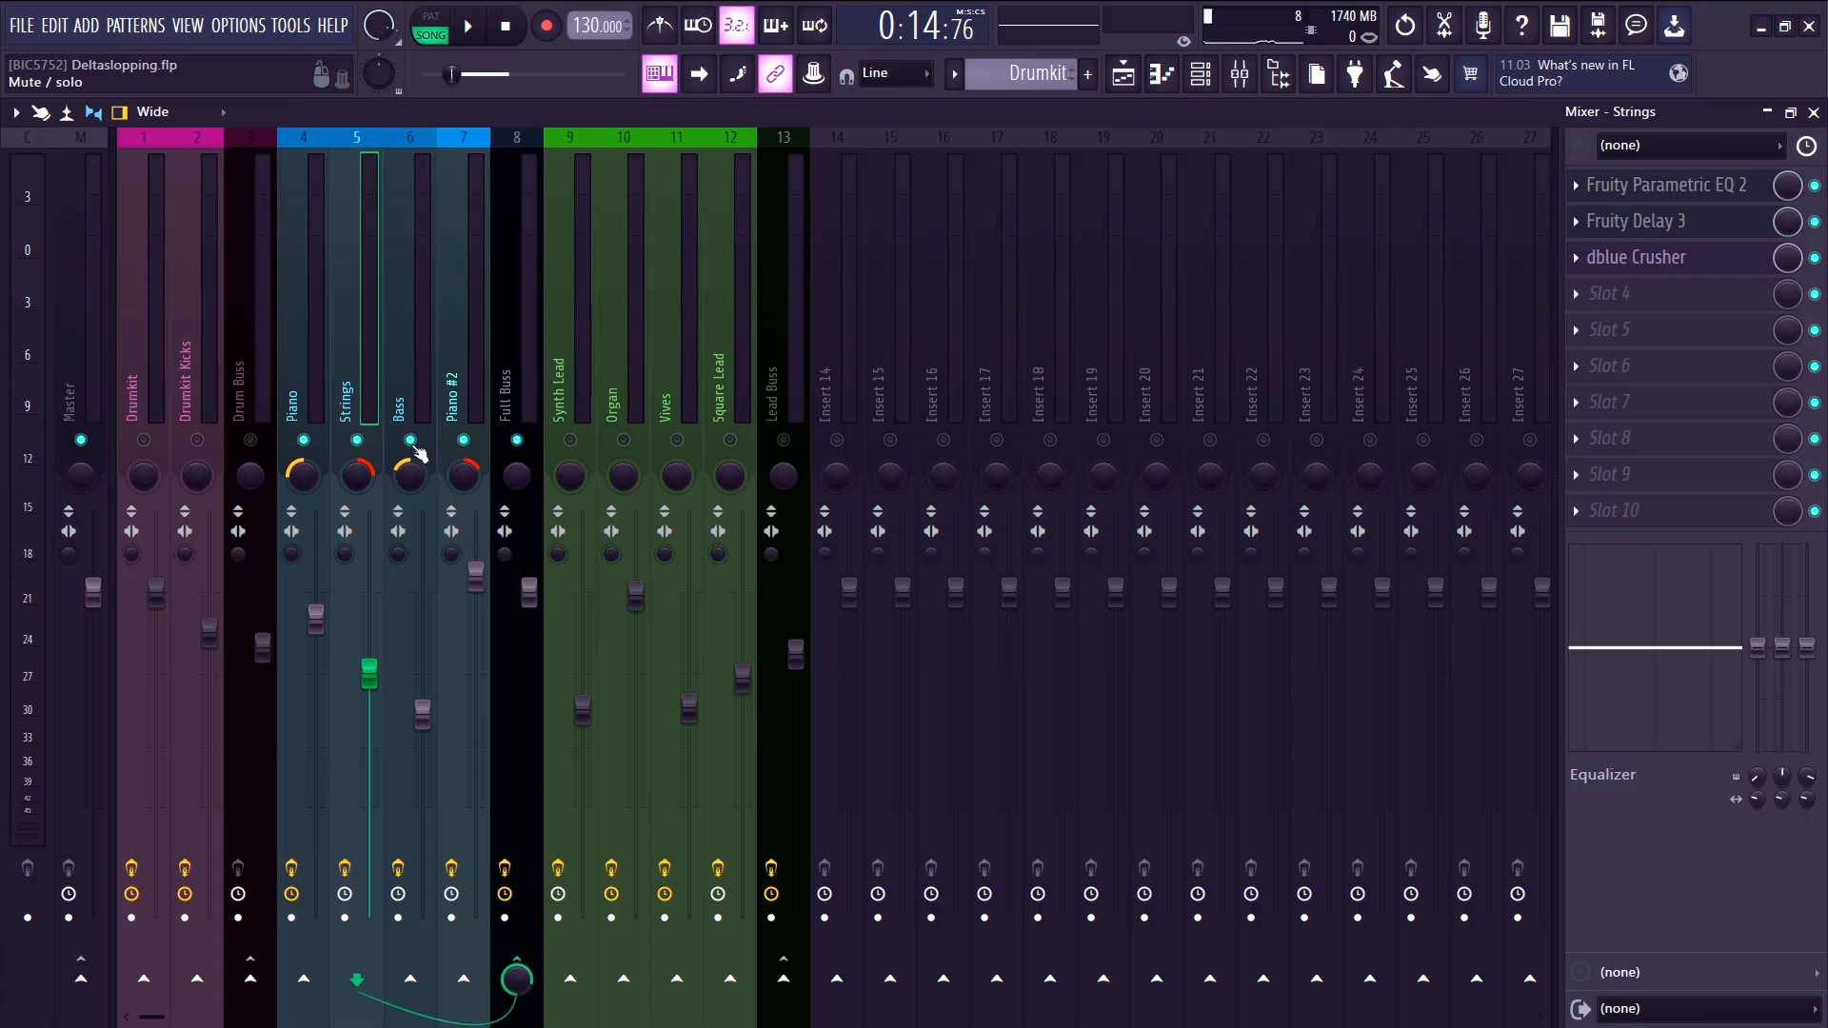
# - Try panning Piano and Bass fully left and Strings and Piano #2 100% right, playing the mix for comparison
pyautogui.click(288, 362)
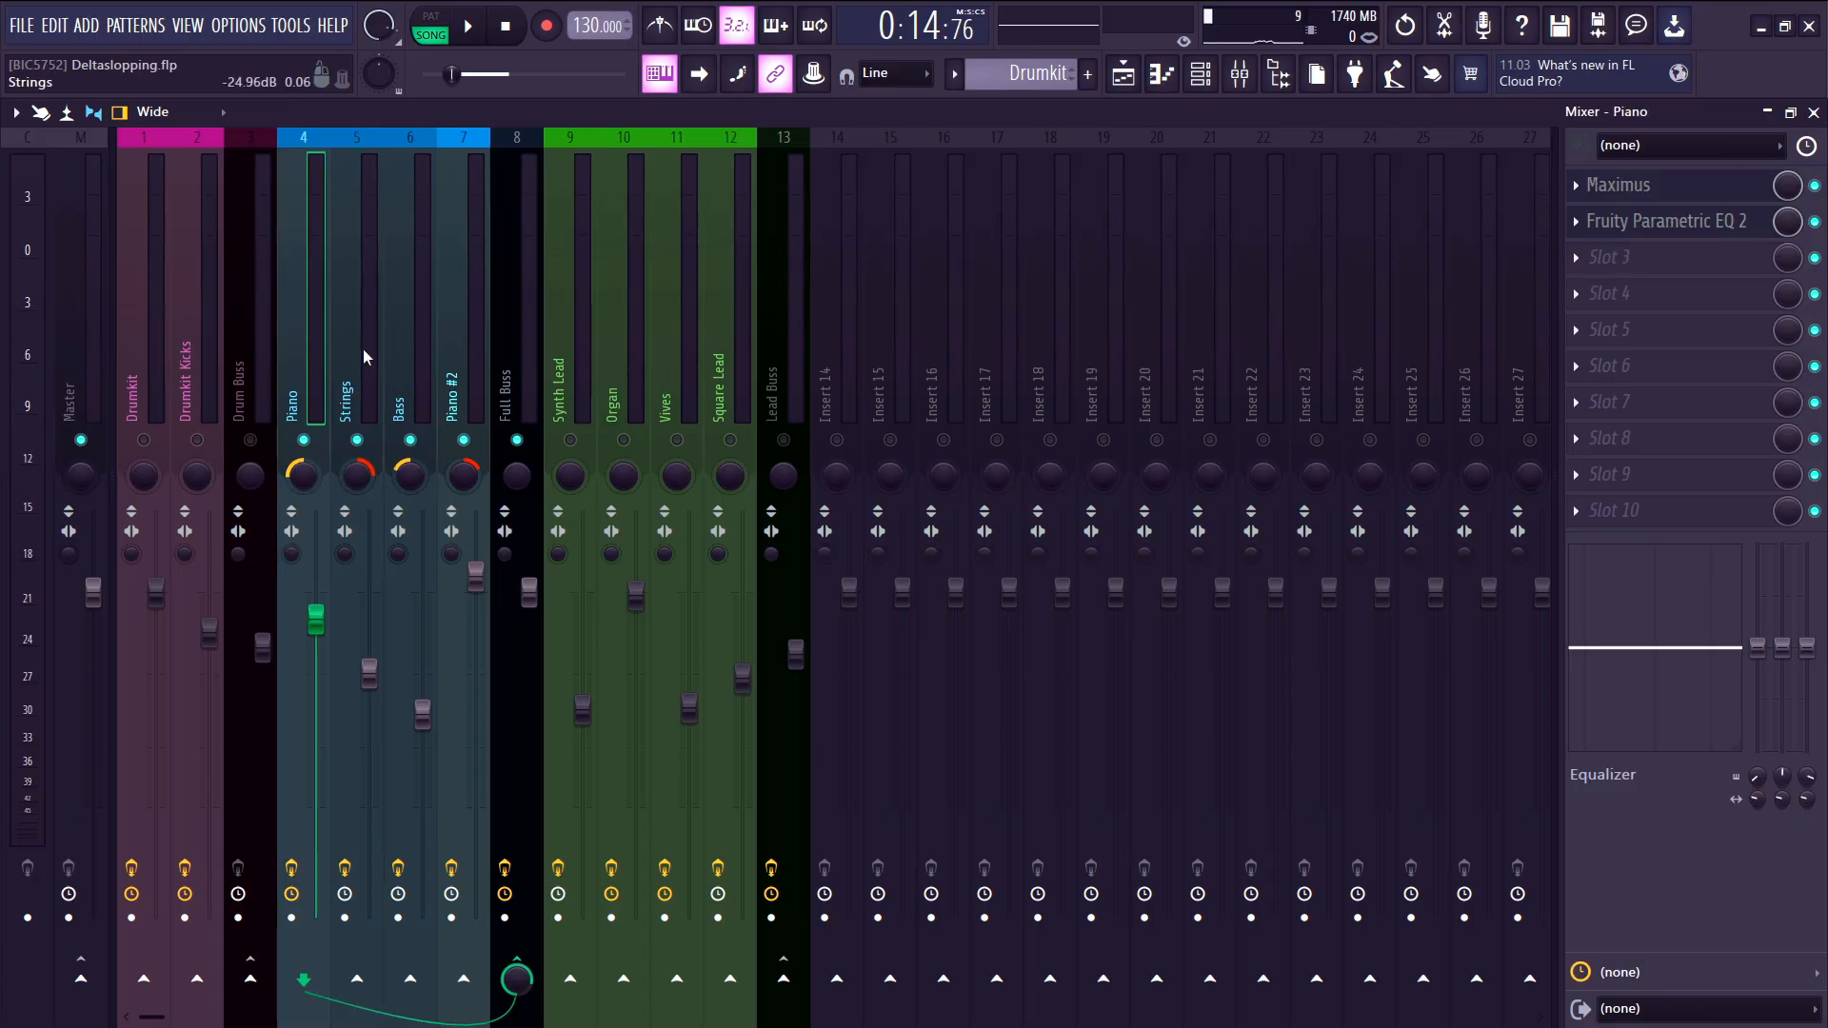
pyautogui.press('space')
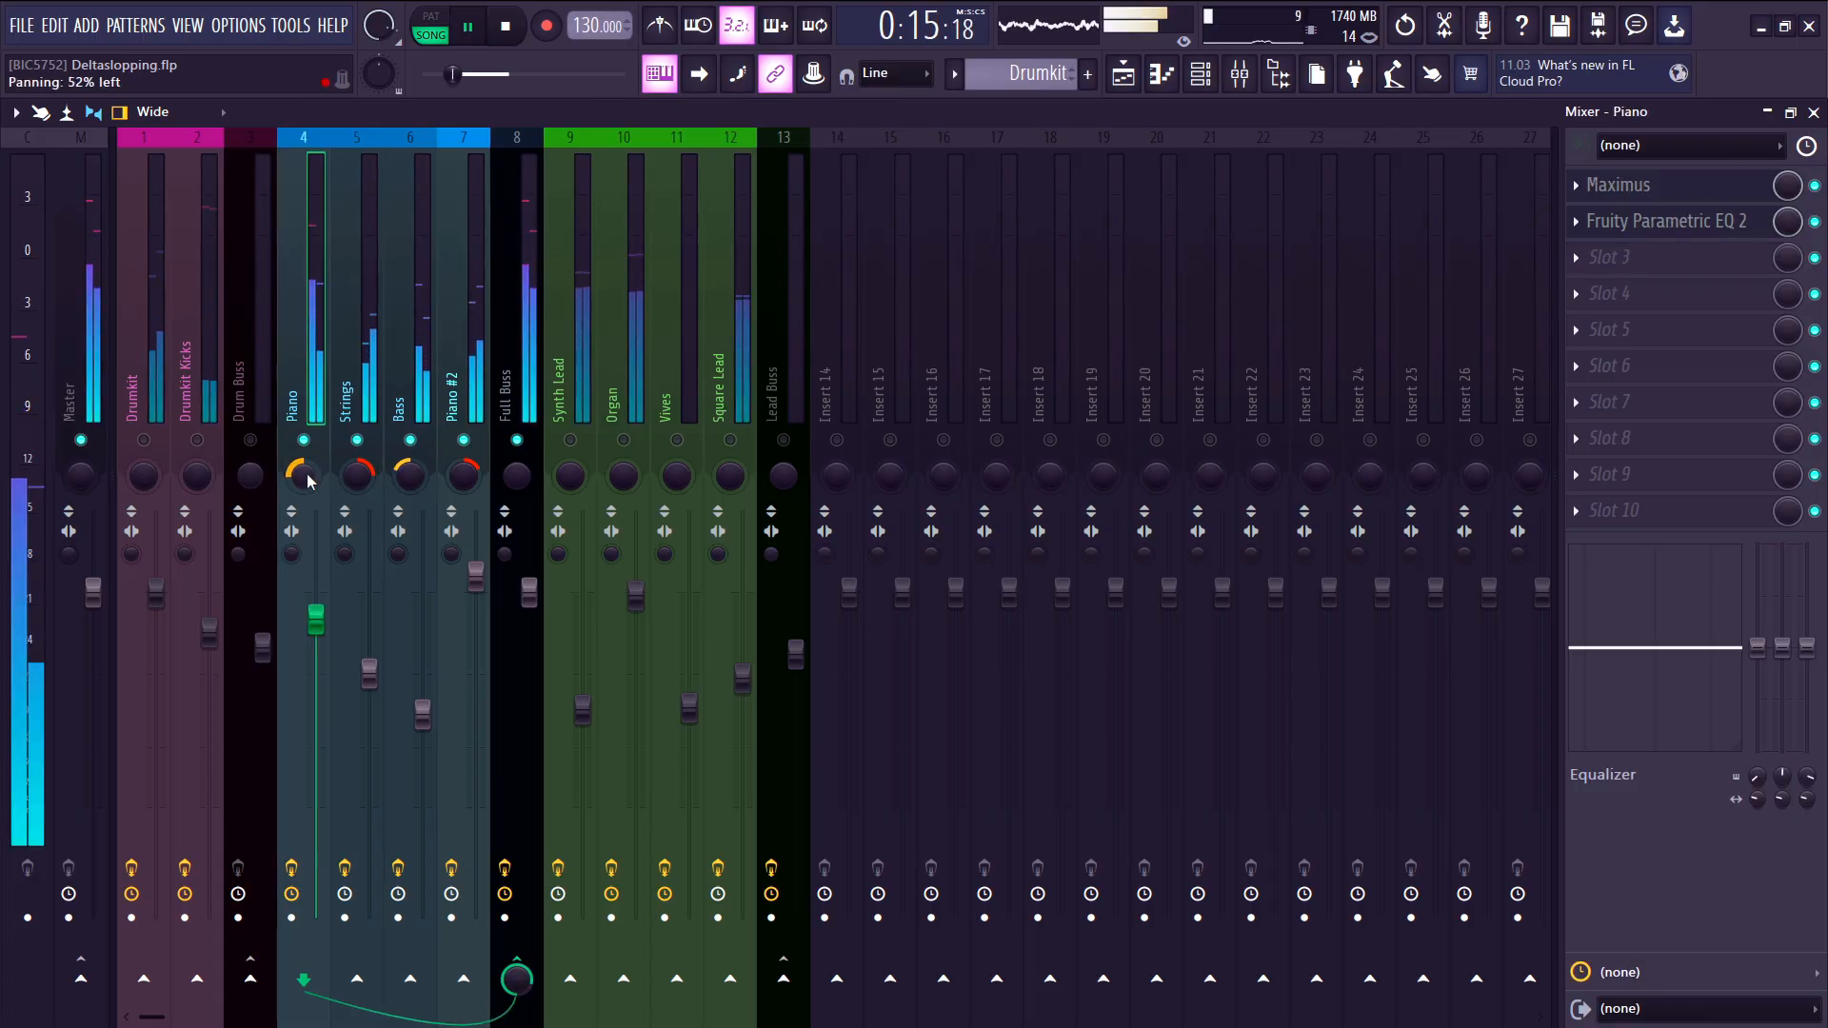
pyautogui.press('space')
pyautogui.moveTo(302, 475); pyautogui.dragTo(302, 533)
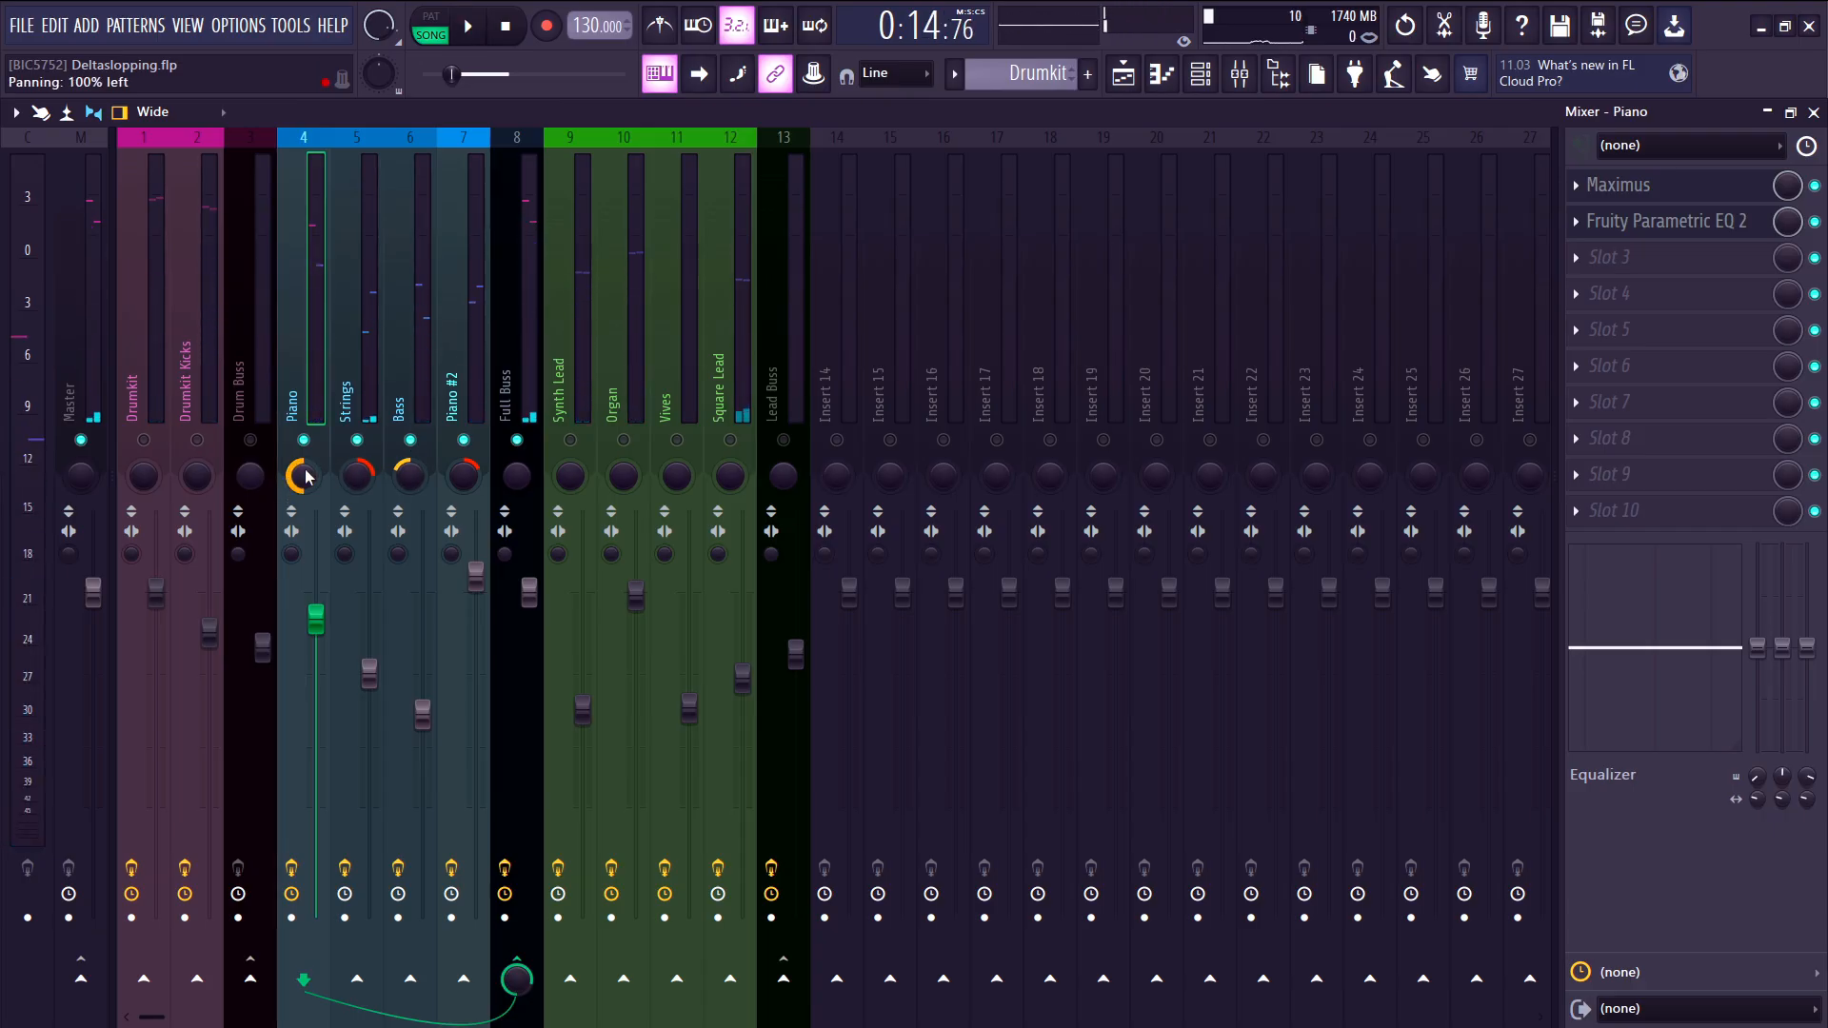
pyautogui.moveTo(359, 477); pyautogui.dragTo(414, 553)
pyautogui.press('space')
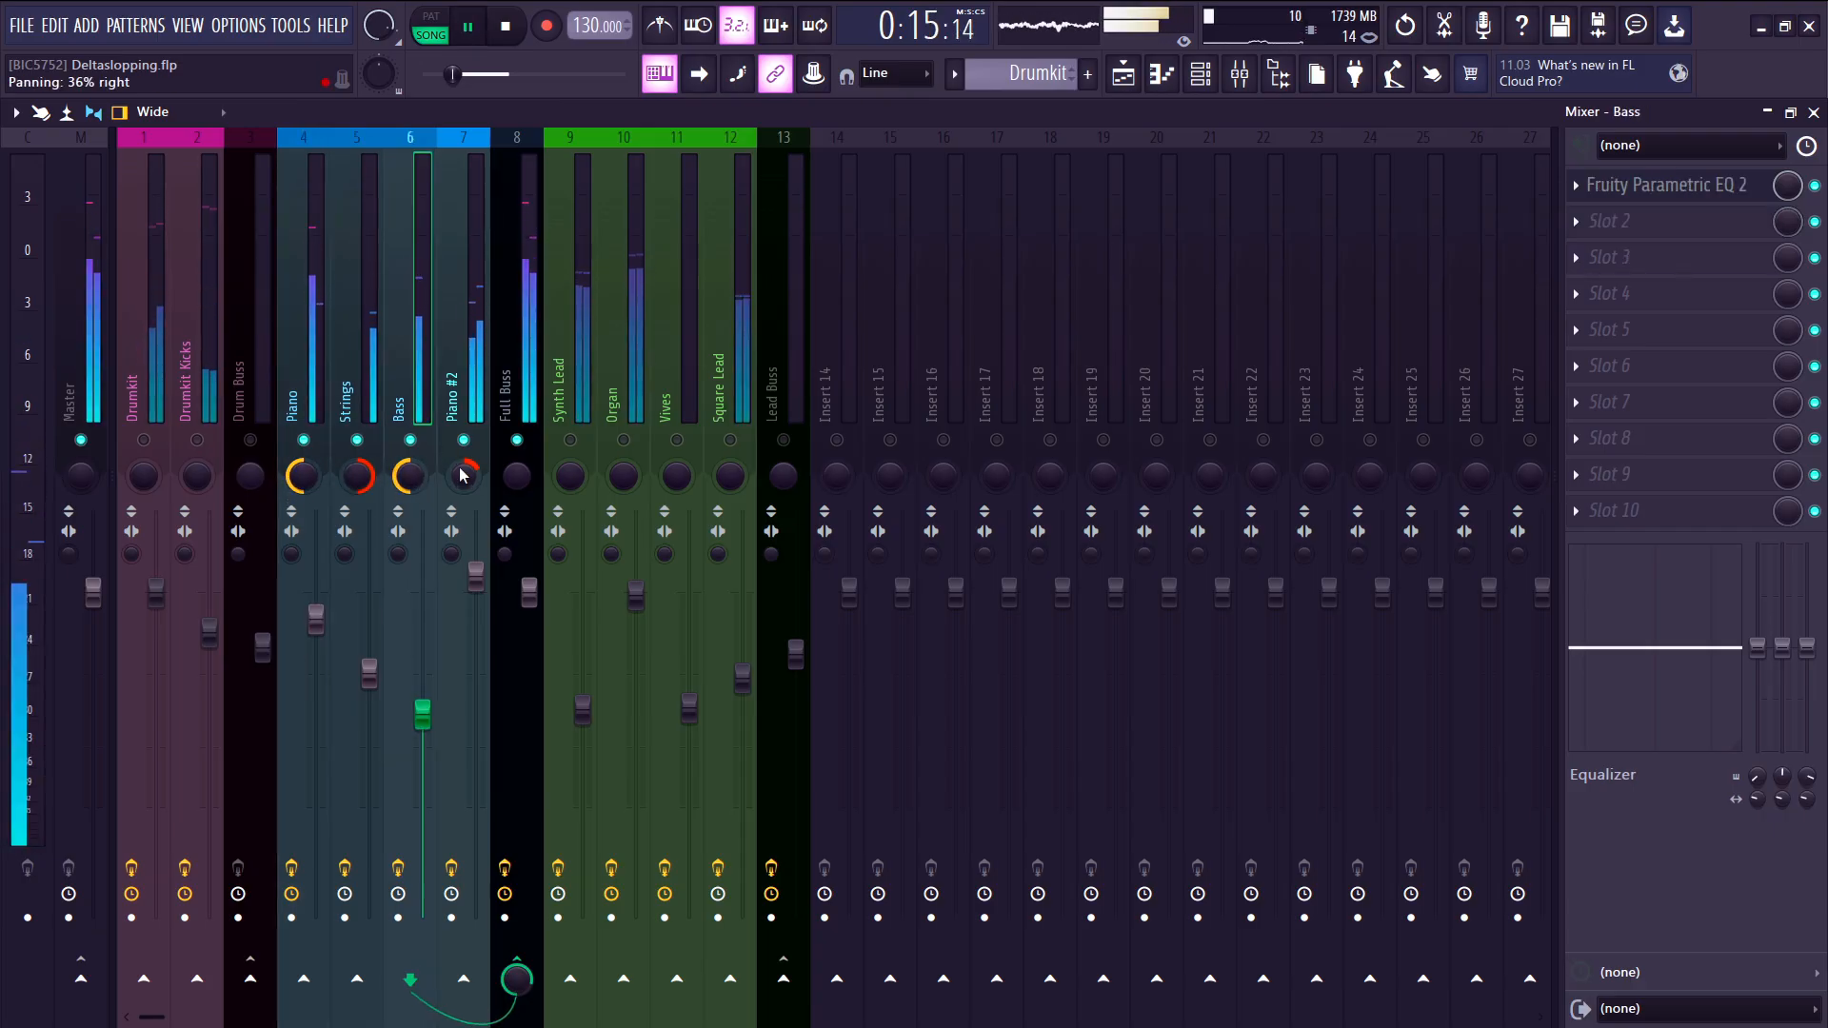
pyautogui.moveTo(463, 476); pyautogui.dragTo(464, 419)
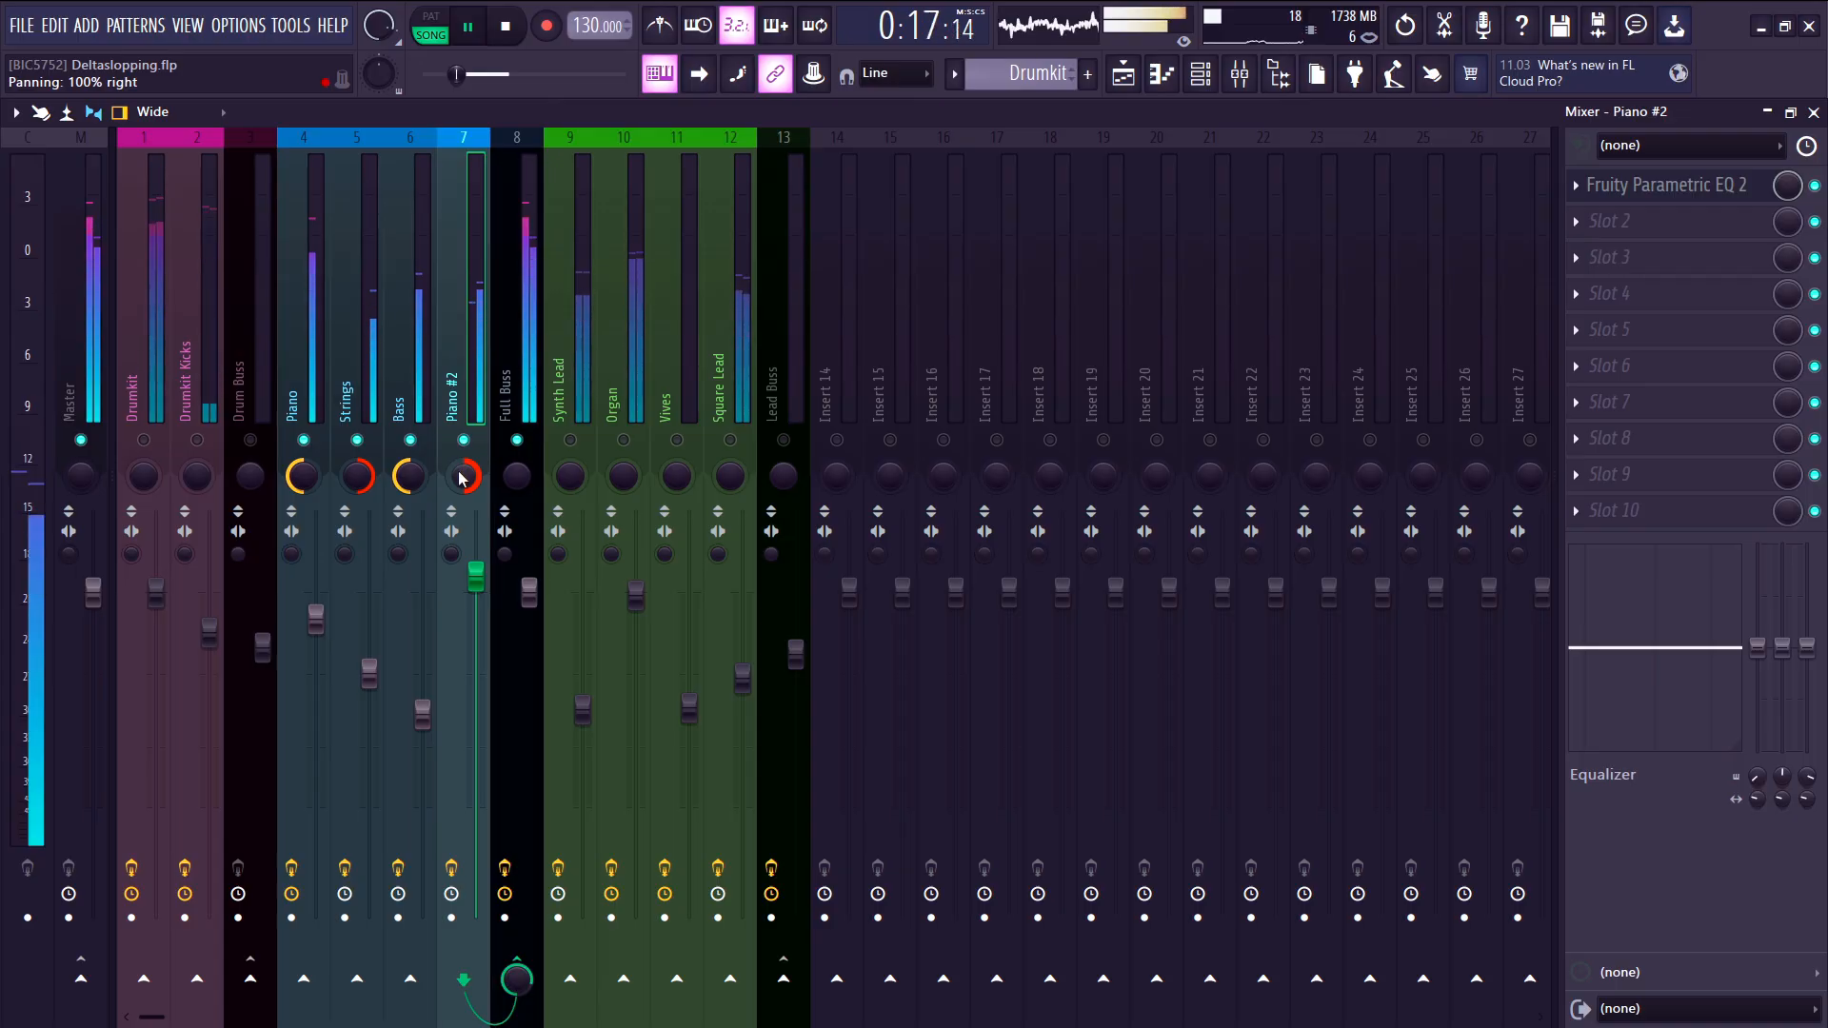
# - Pan Piano 46% left and Piano #2 52% right, bring Bass and Strings partway back toward centre, and play the result
pyautogui.press('space')
pyautogui.moveTo(411, 478); pyautogui.dragTo(463, 510)
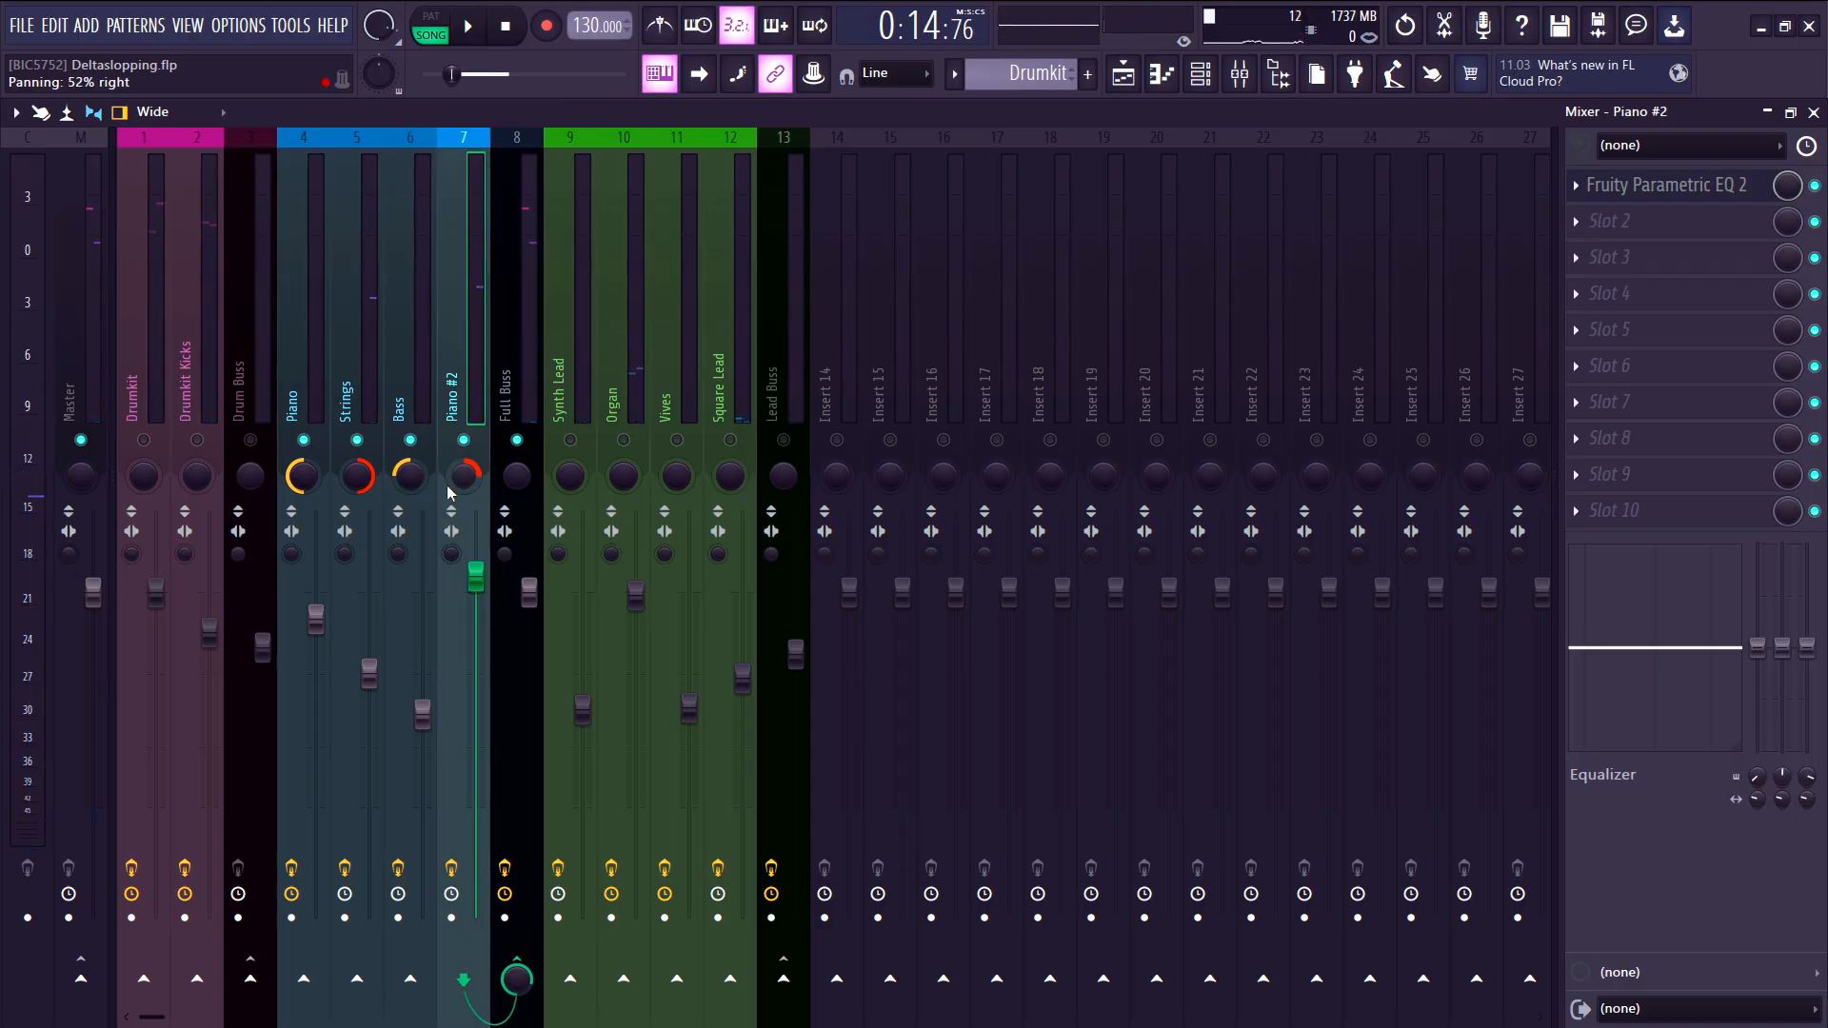
pyautogui.moveTo(342, 486); pyautogui.dragTo(301, 445)
pyautogui.press('space')
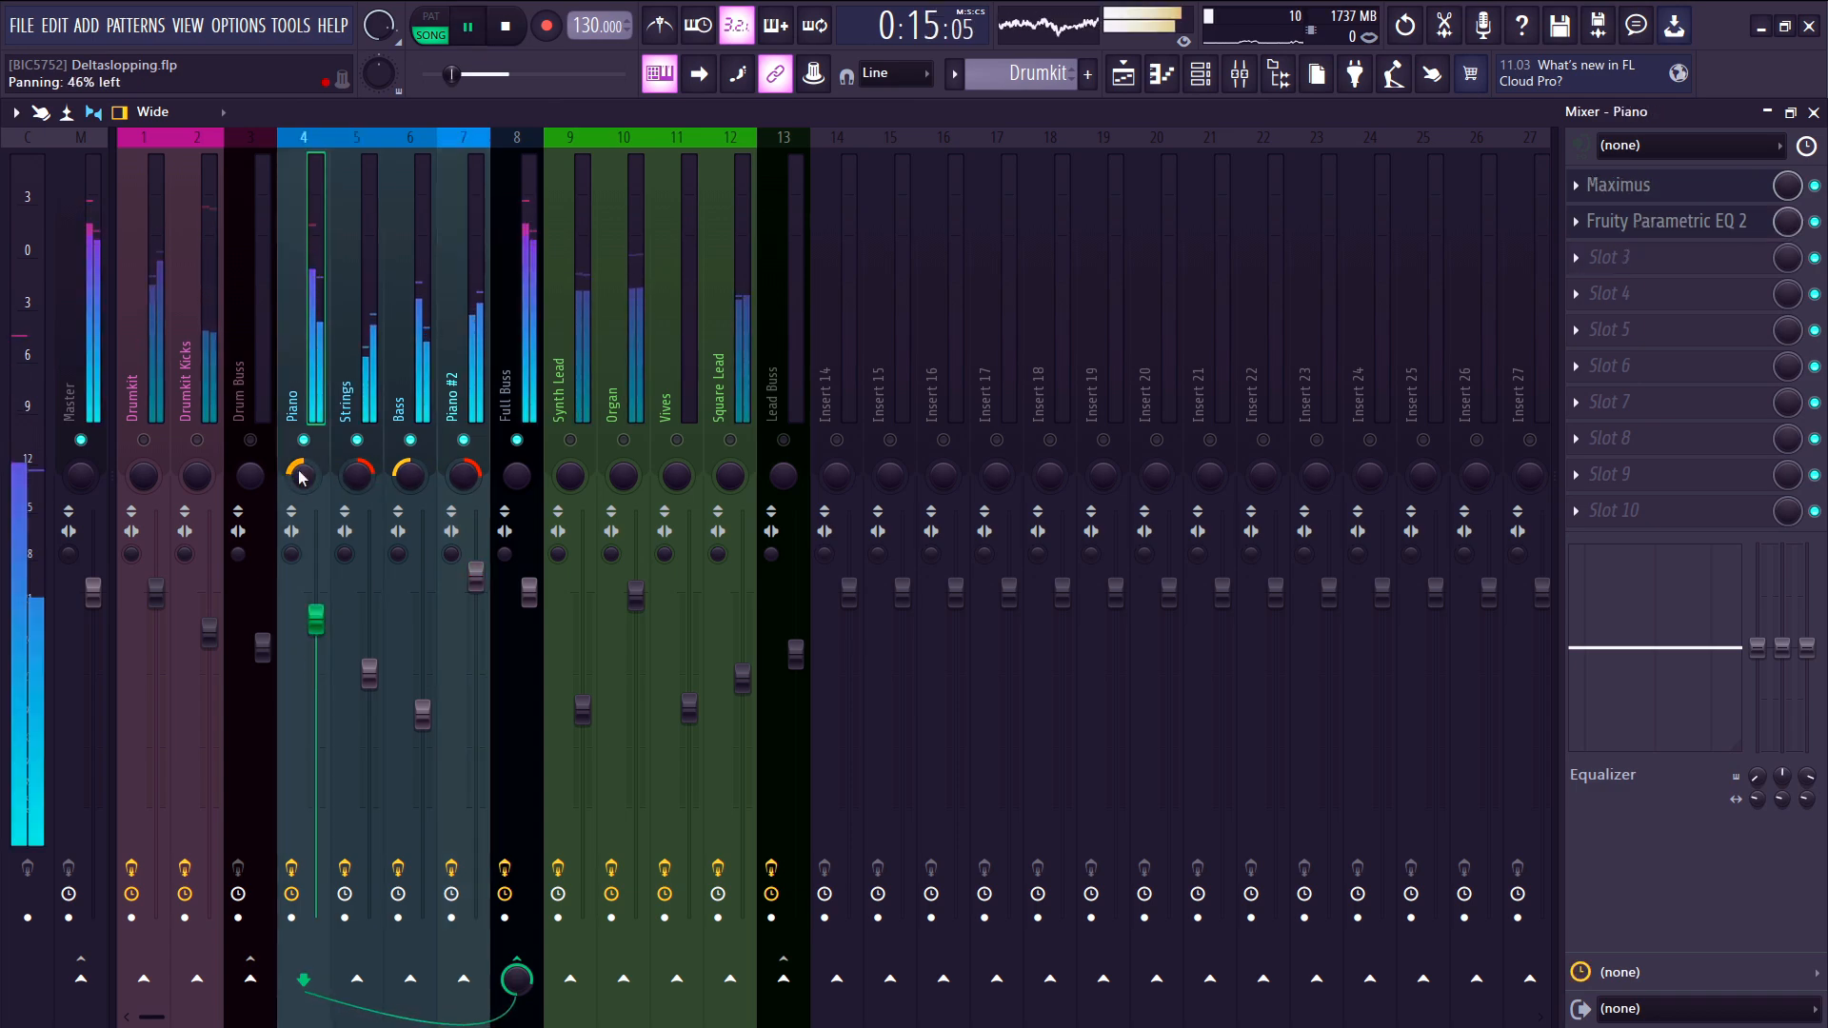
pyautogui.click(365, 355)
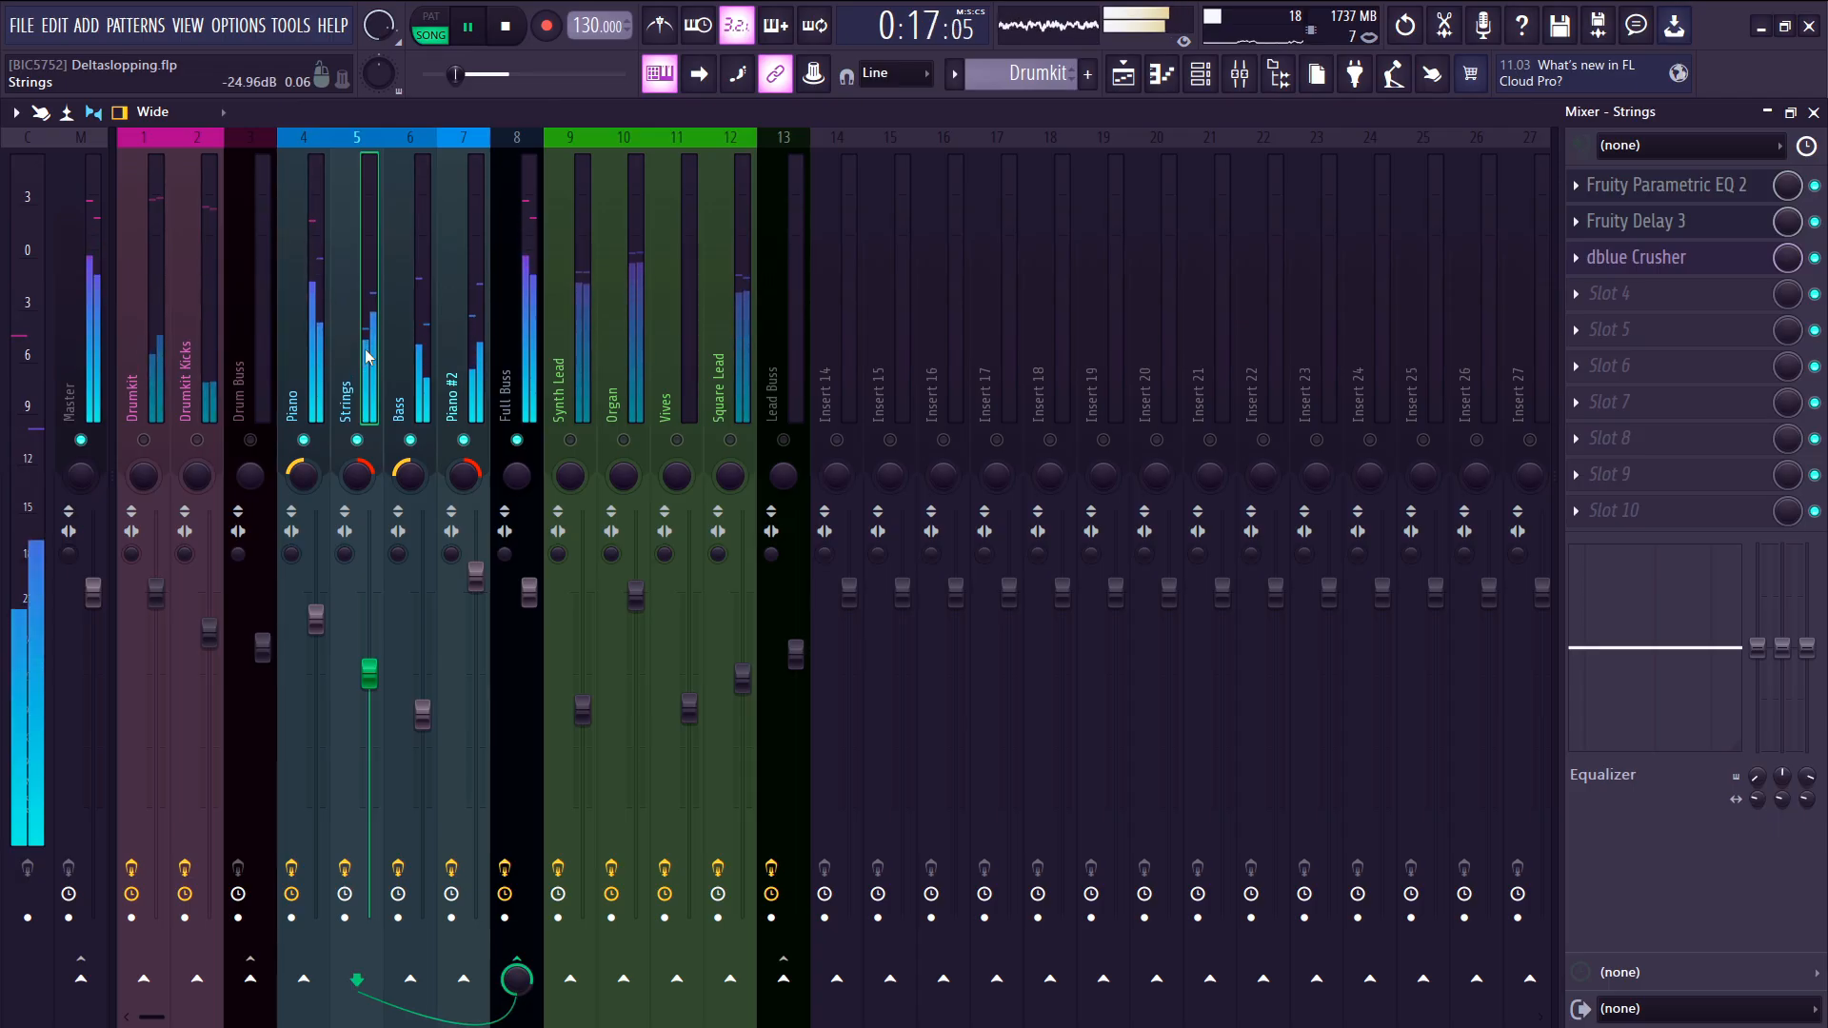
pyautogui.press('space')
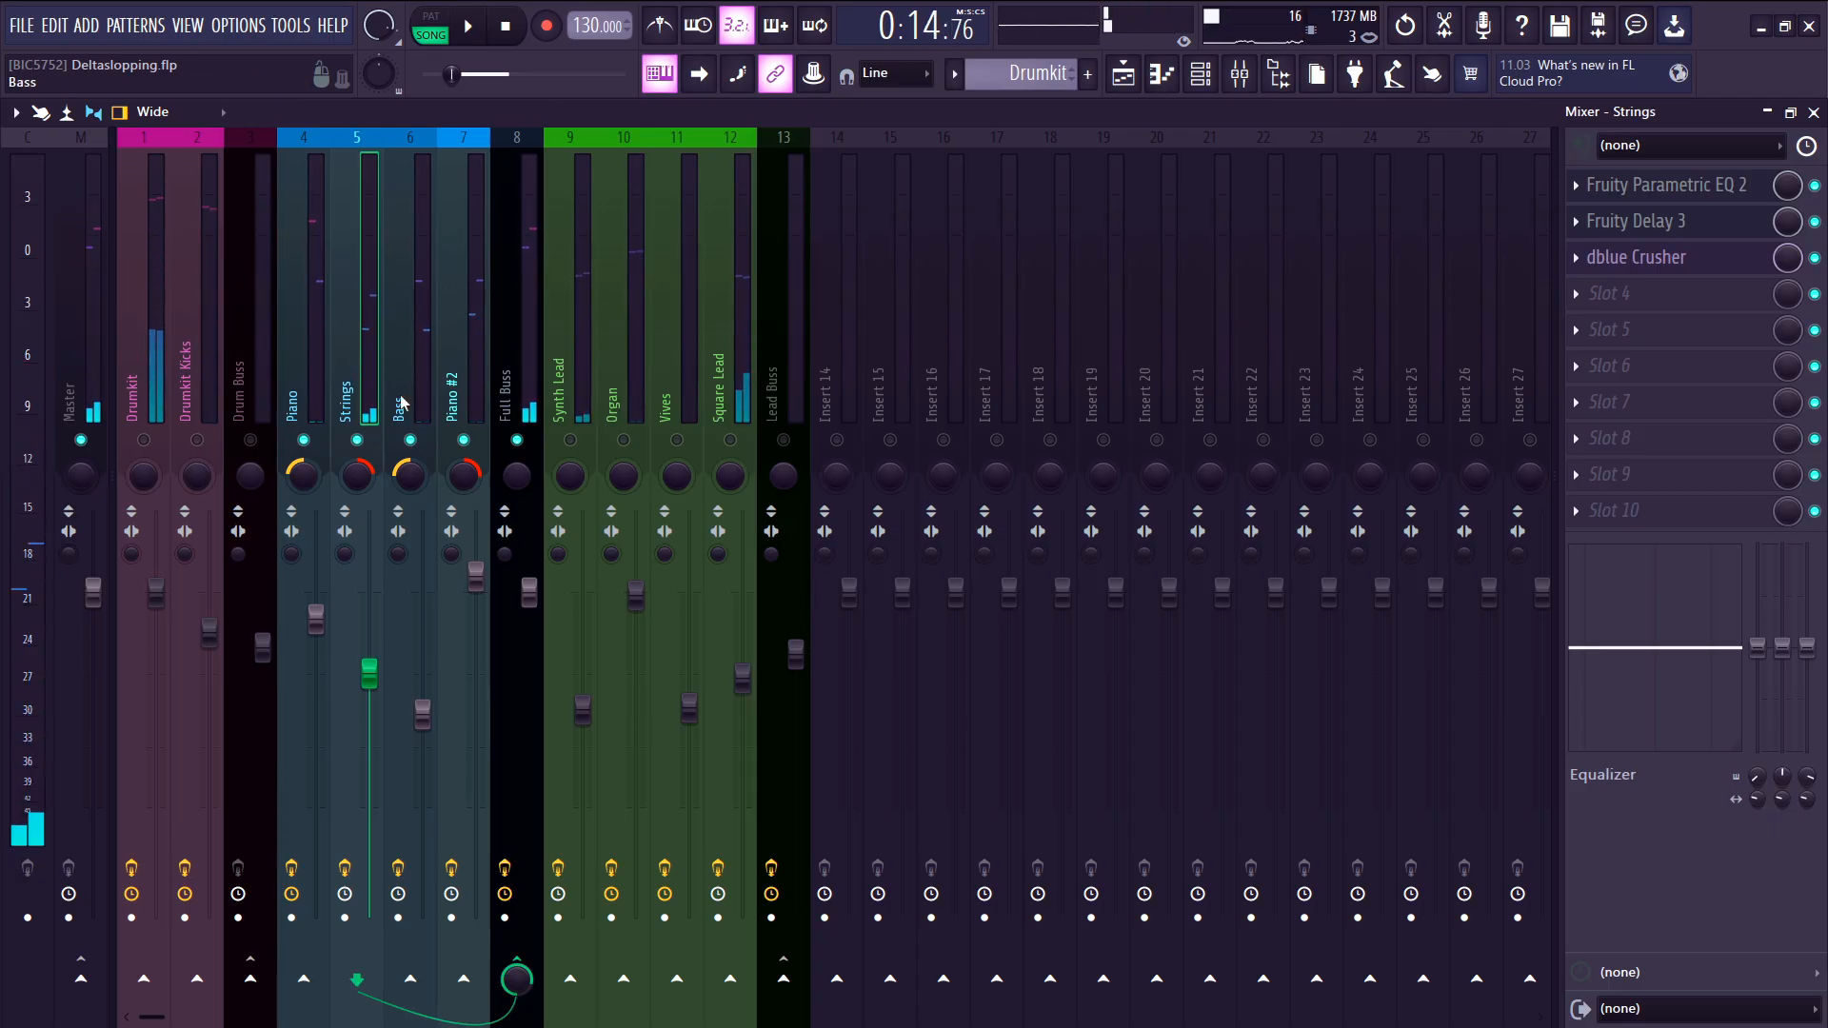
# - Examine the Fruity Parametric EQ 2 curves on the Strings and Piano tracks, moving the Piano's EQ window clear of the tracks
pyautogui.click(1680, 186)
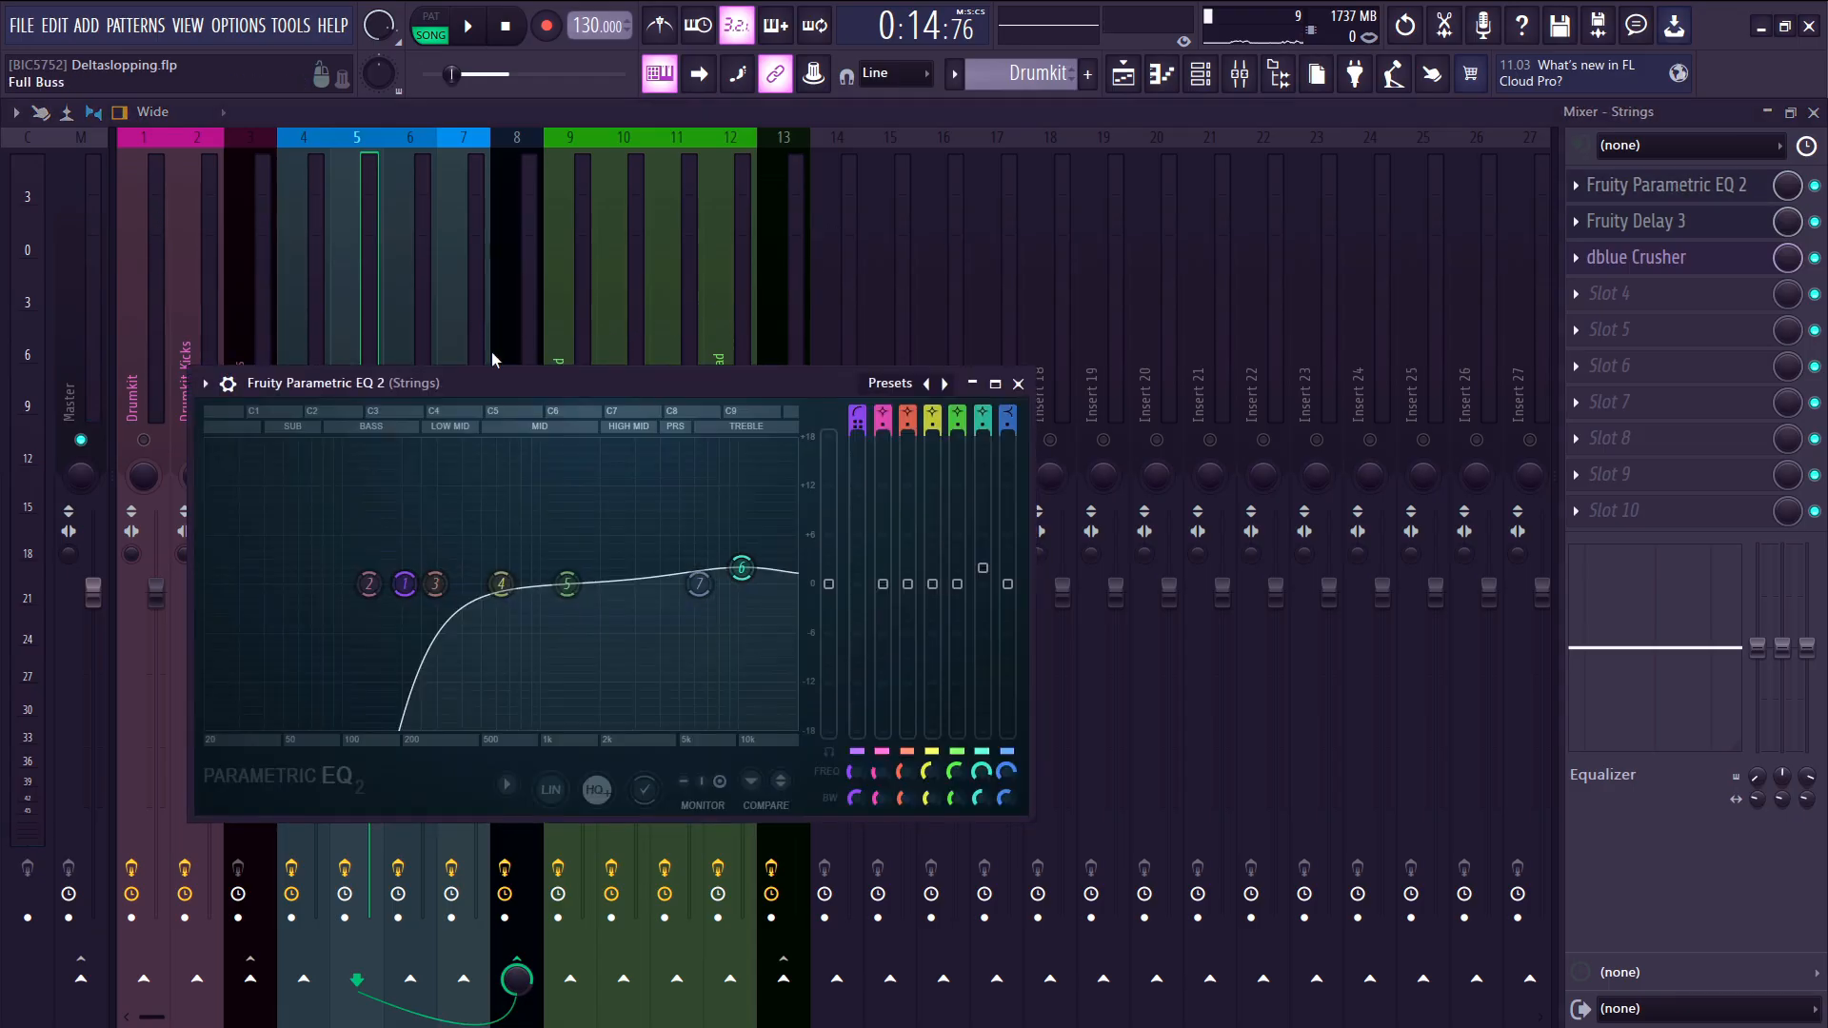
pyautogui.click(316, 256)
pyautogui.click(1656, 223)
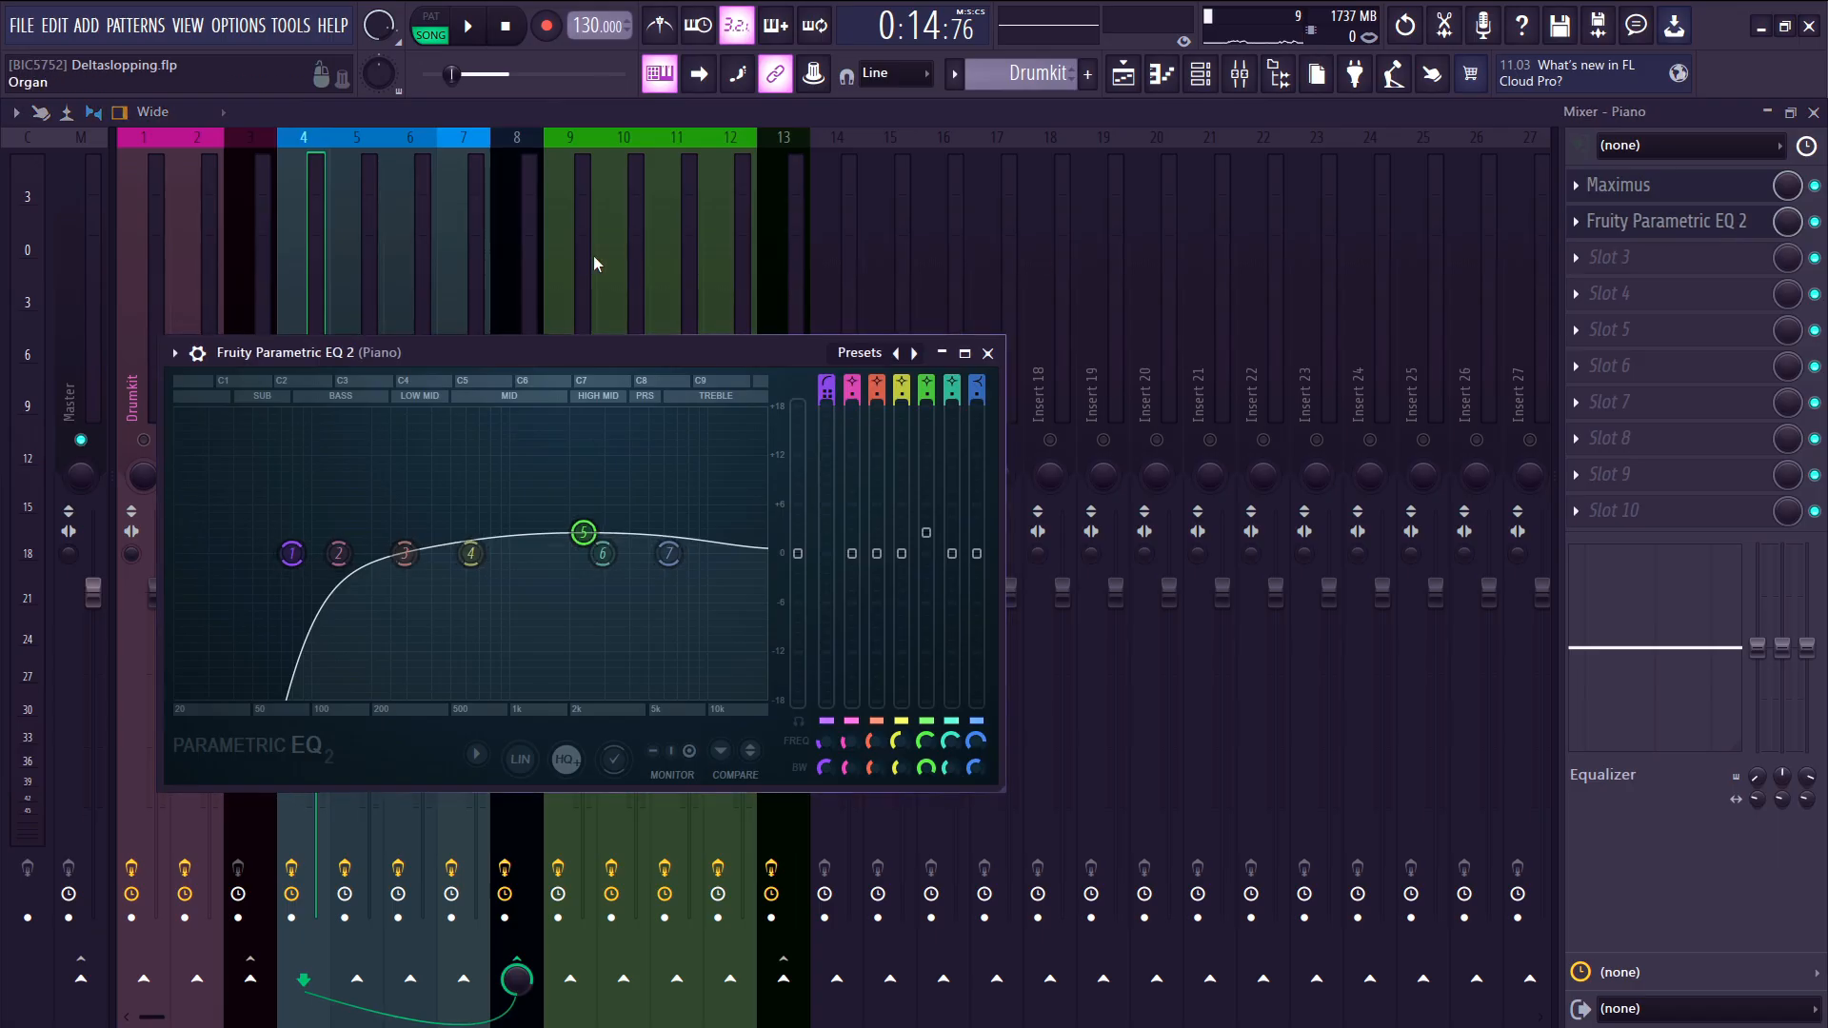
pyautogui.moveTo(472, 351); pyautogui.dragTo(887, 322)
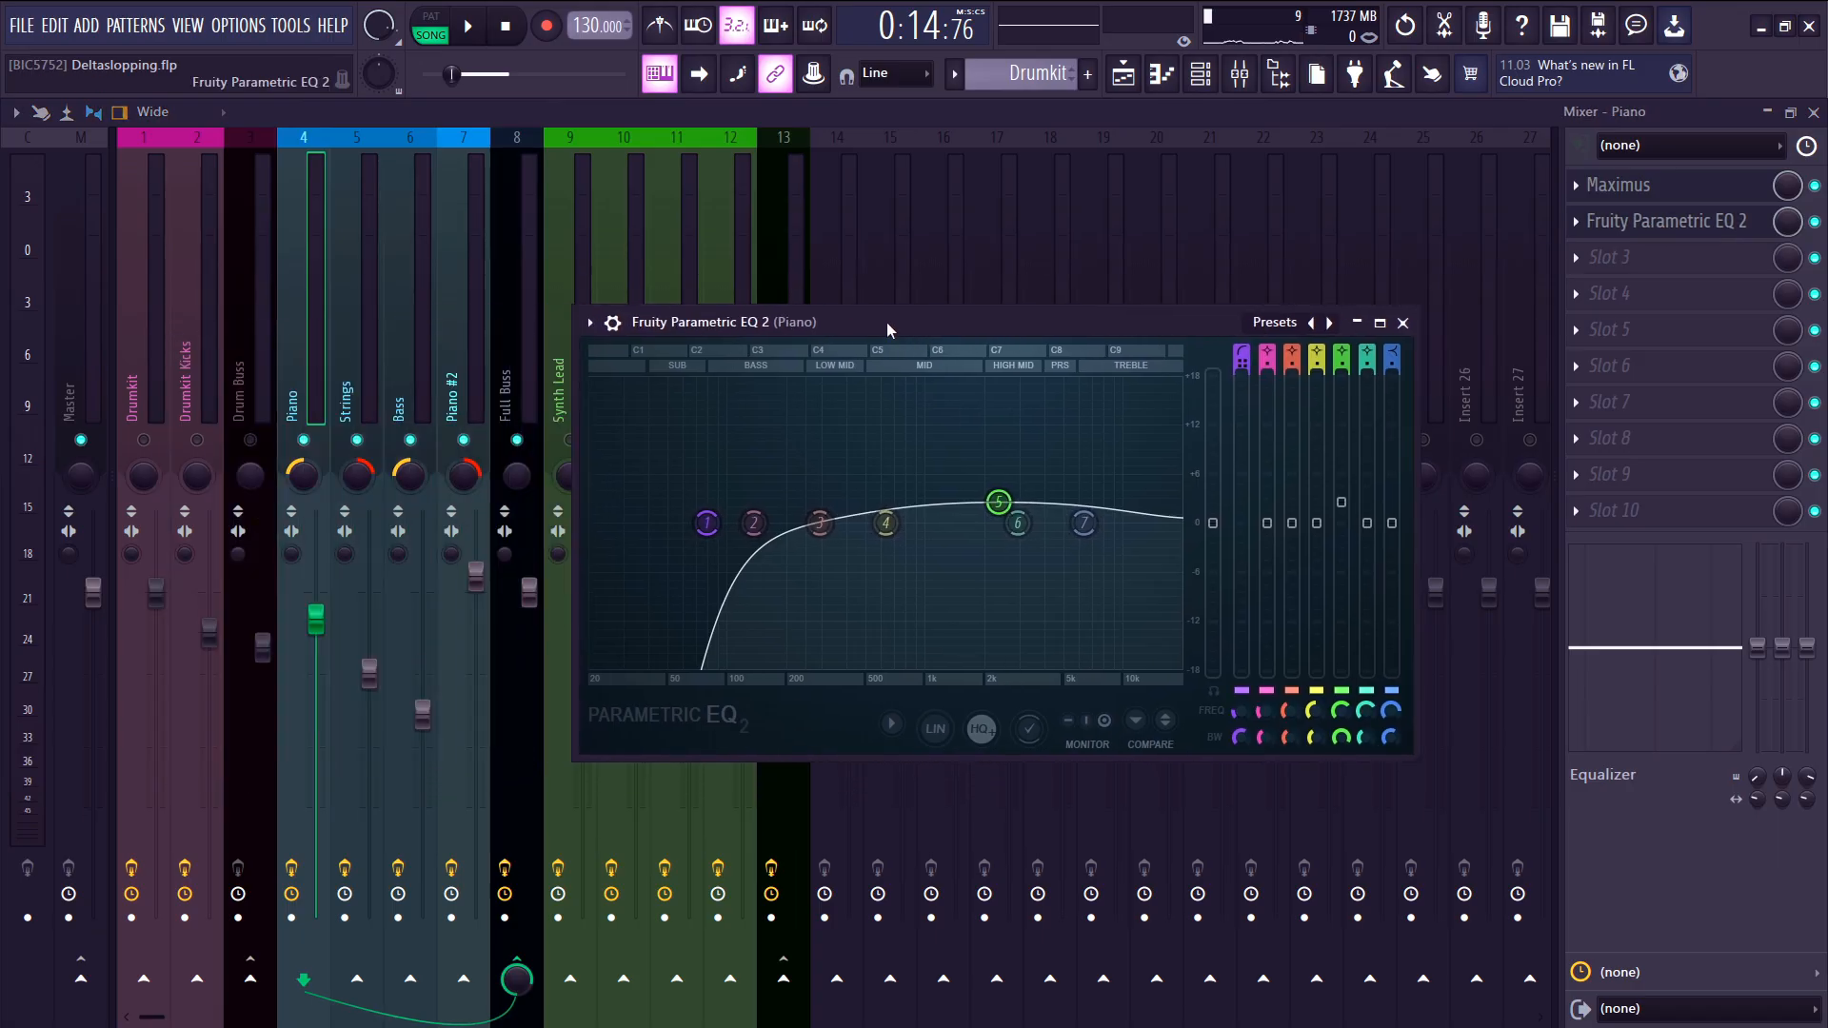
pyautogui.moveTo(888, 322); pyautogui.dragTo(906, 322)
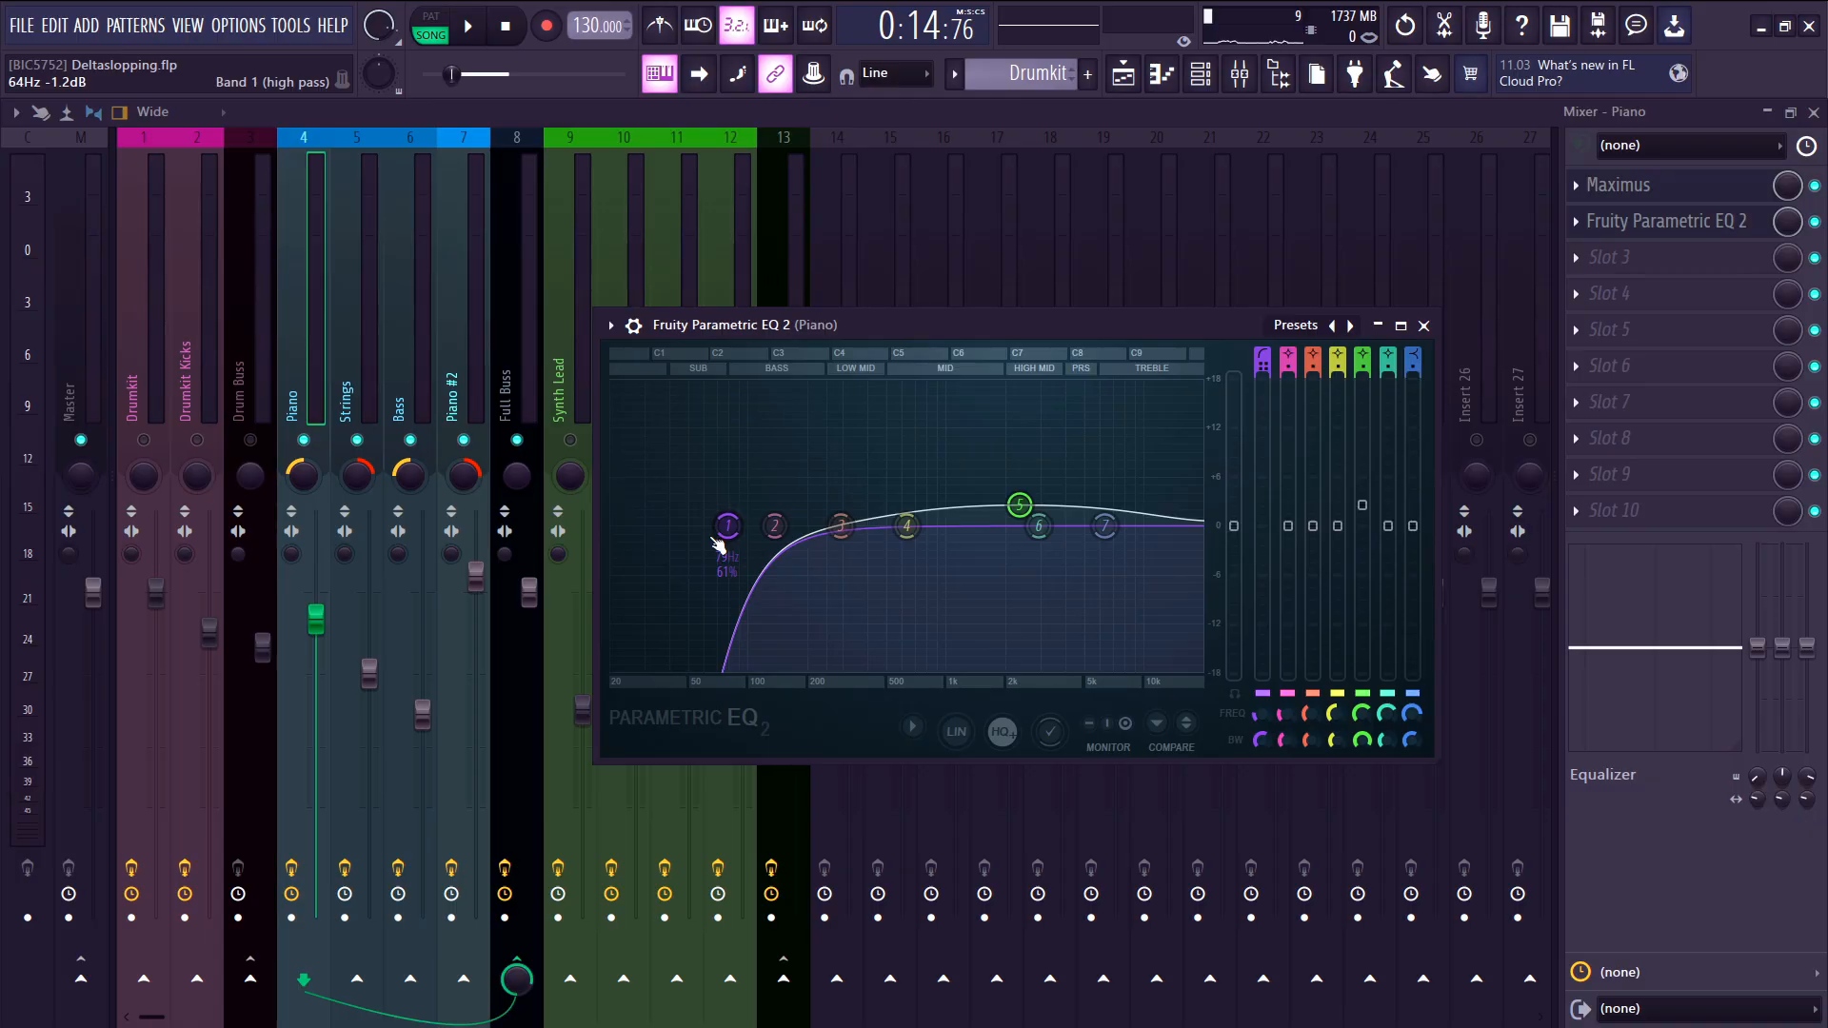
# - Raise the band 1 high-pass frequency slightly in the Piano's Fruity Parametric EQ 2 and audition the change
pyautogui.press('space')
pyautogui.moveTo(726, 526)
pyautogui.mouseDown()
pyautogui.moveTo(612, 526)
pyautogui.moveTo(737, 525)
pyautogui.mouseUp()
pyautogui.press('space')
pyautogui.press('space')
pyautogui.press('space')
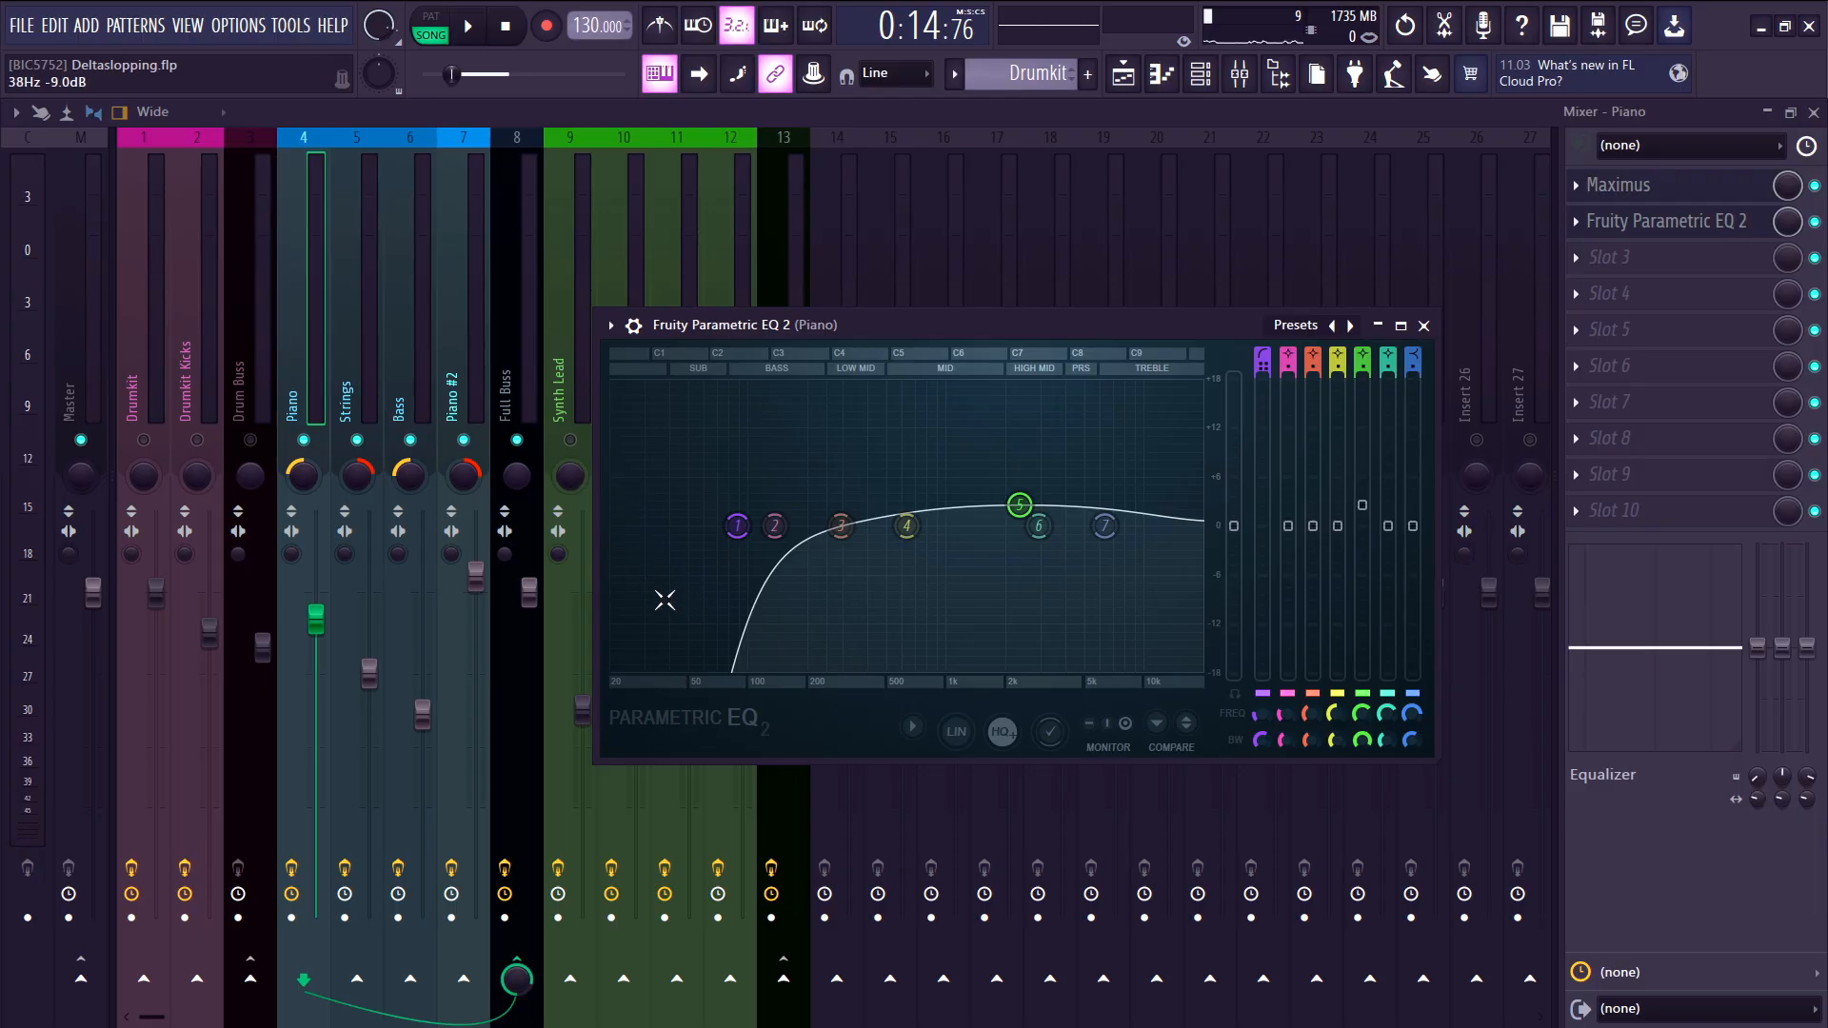
# - Inspect the effect chains of the Bass track and the Lead Buss
pyautogui.click(427, 380)
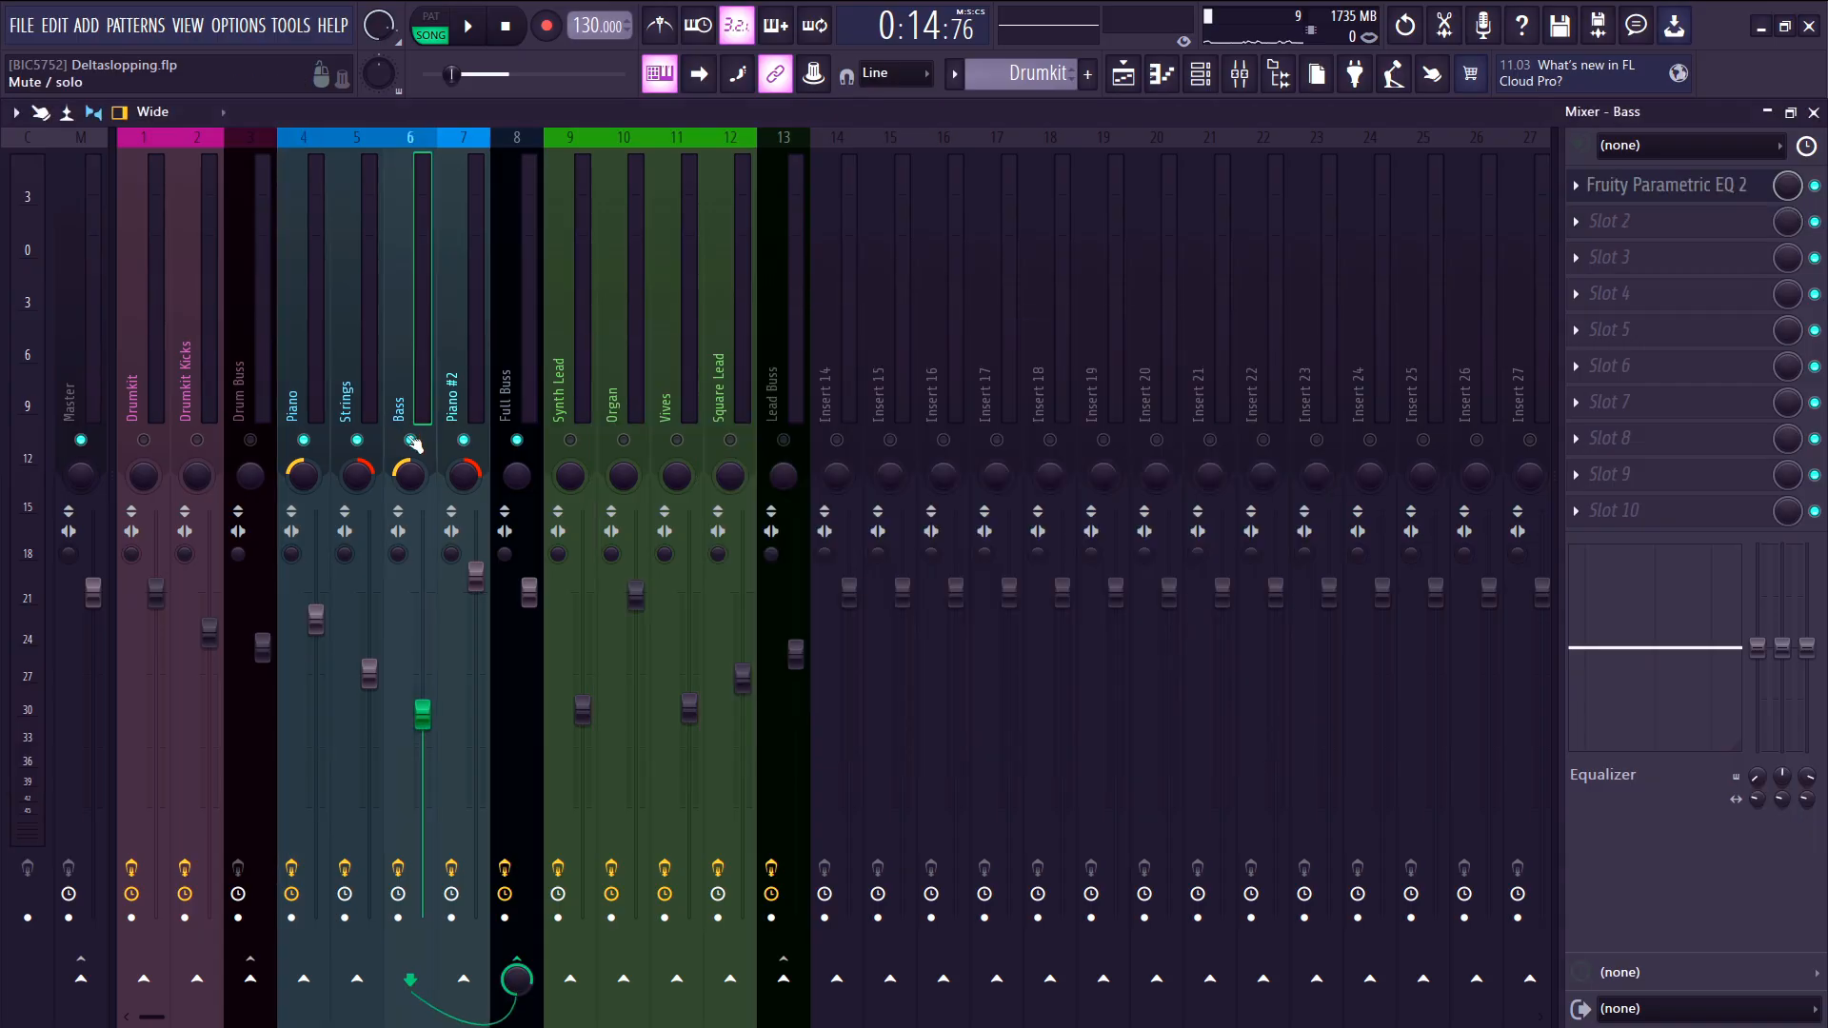
pyautogui.click(785, 391)
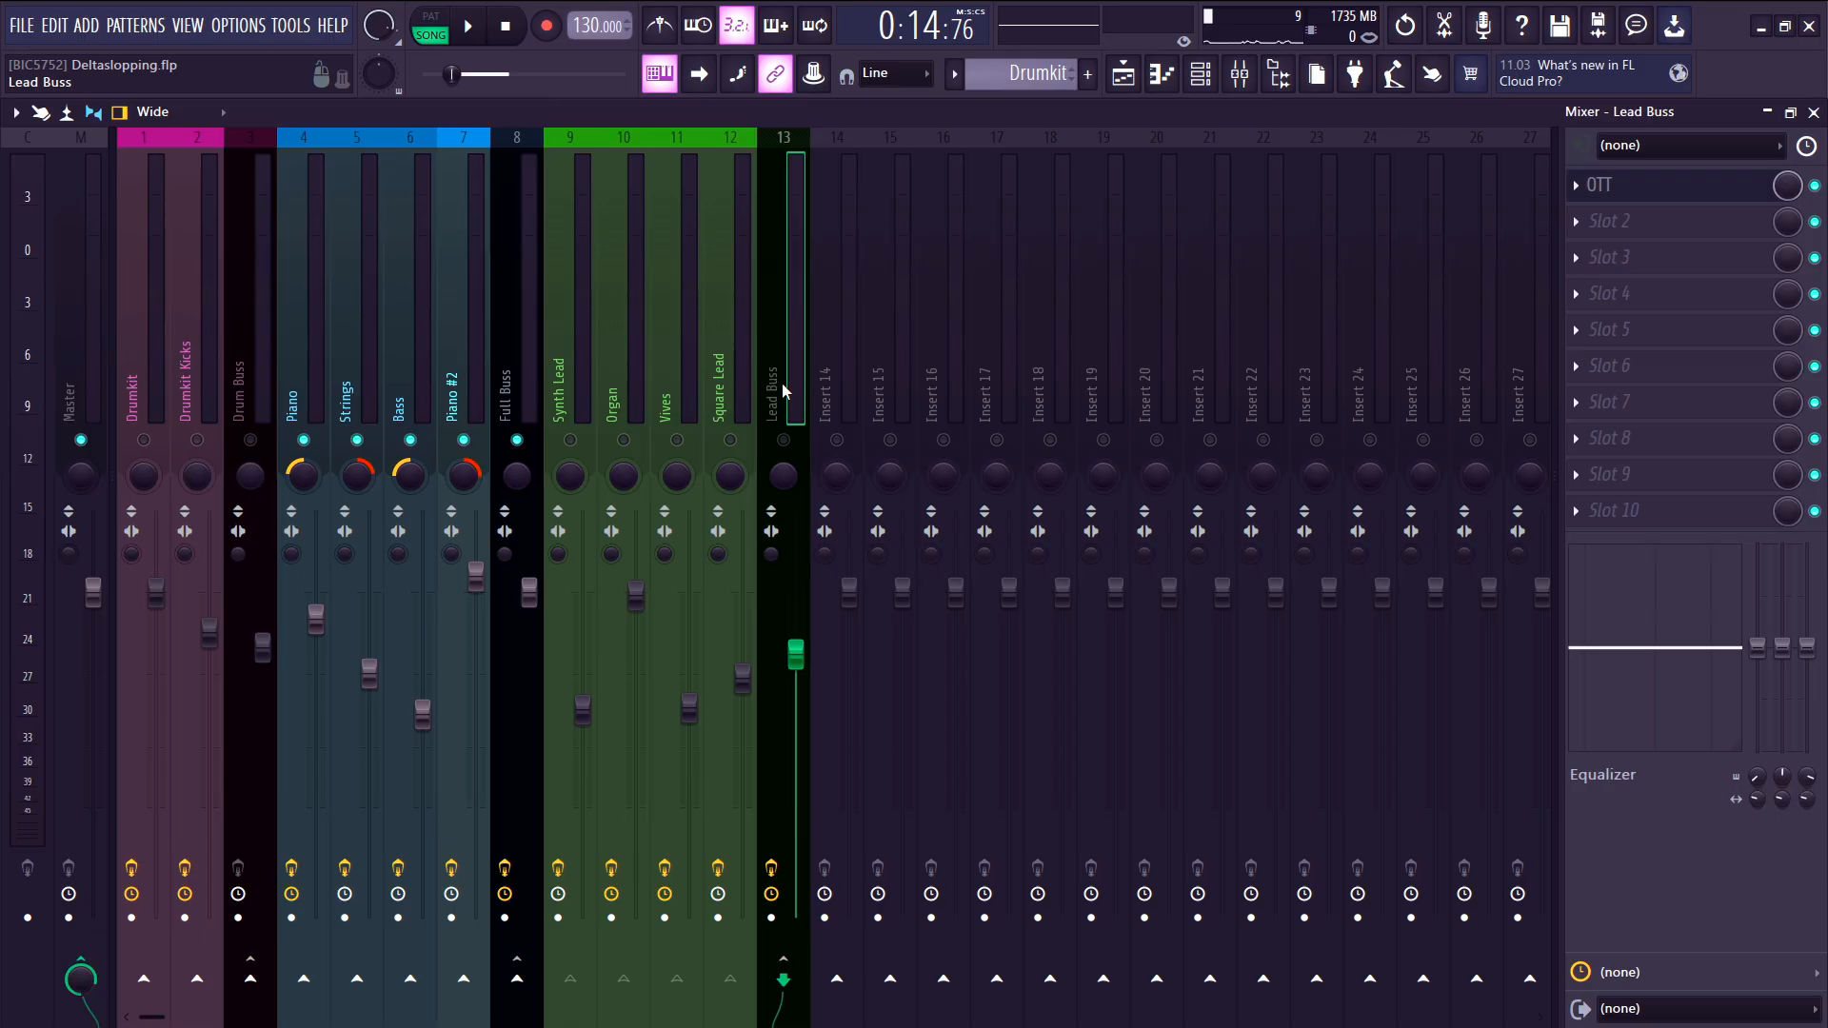
# - Inspect the Square Lead's Fruity Parametric EQ 2 curve and the effect chain of the Vives track
pyautogui.click(705, 375)
pyautogui.click(1725, 221)
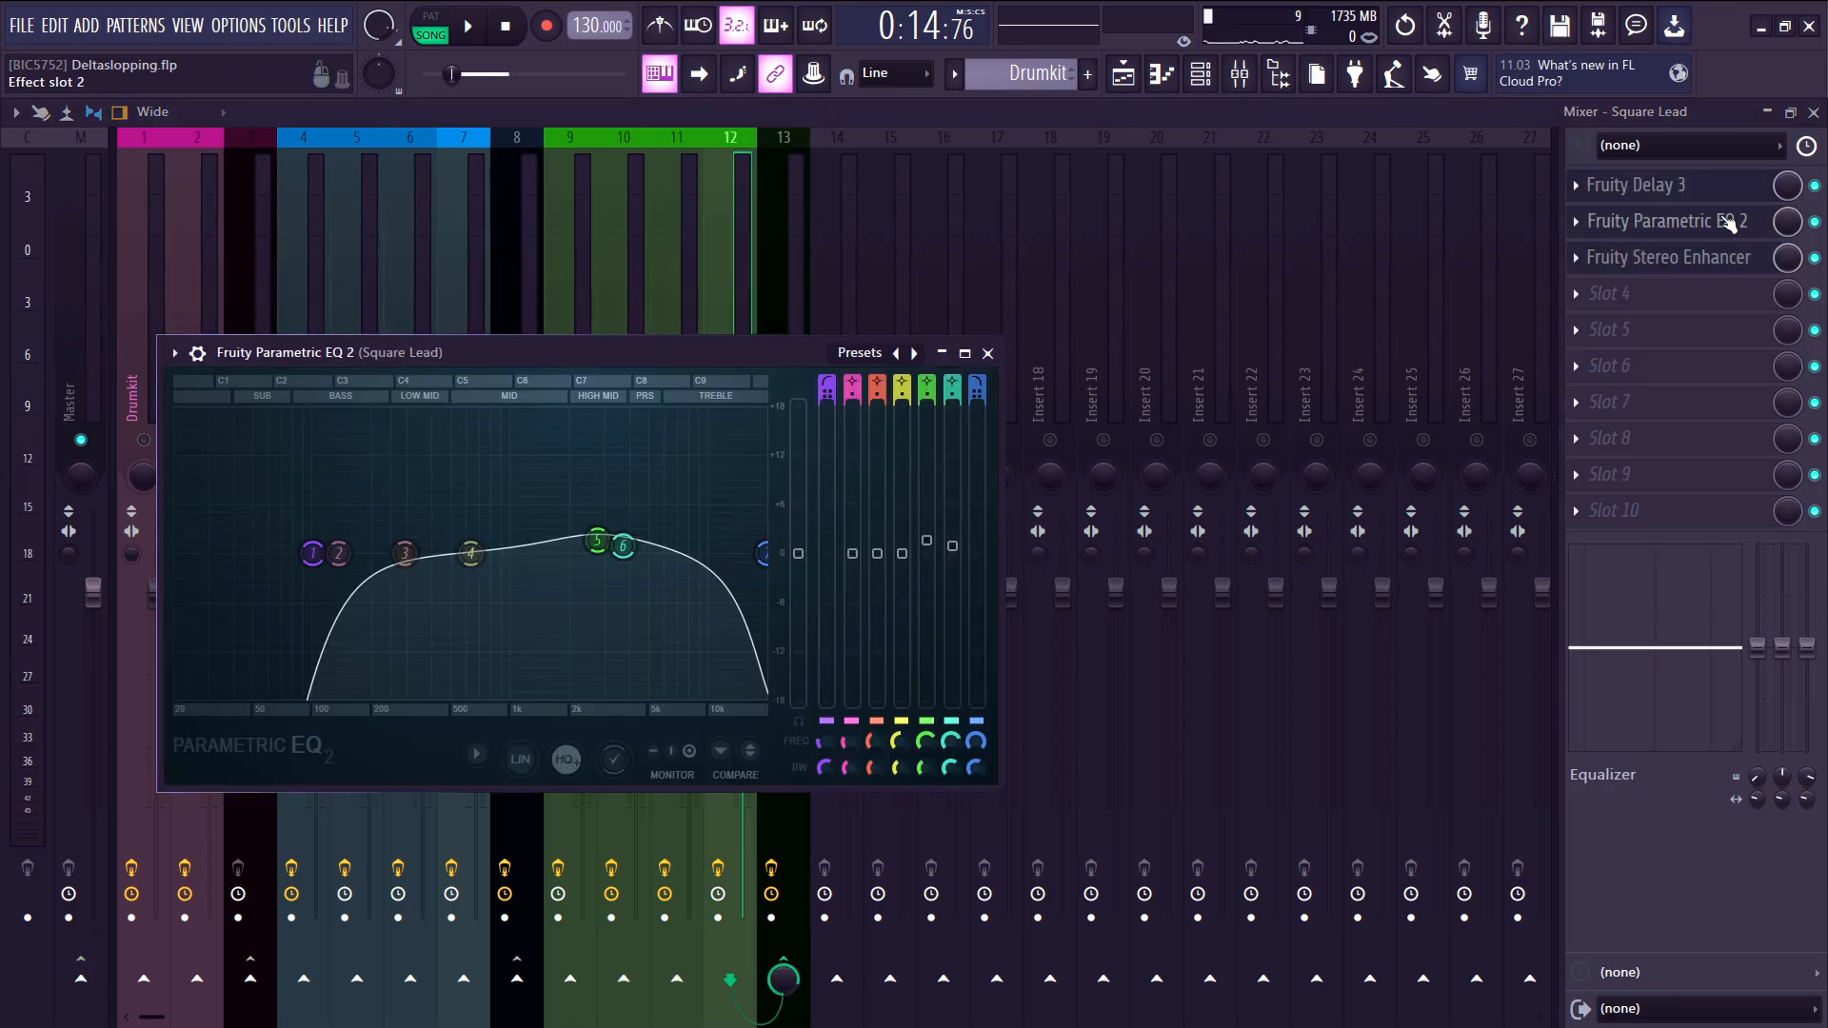
pyautogui.click(667, 295)
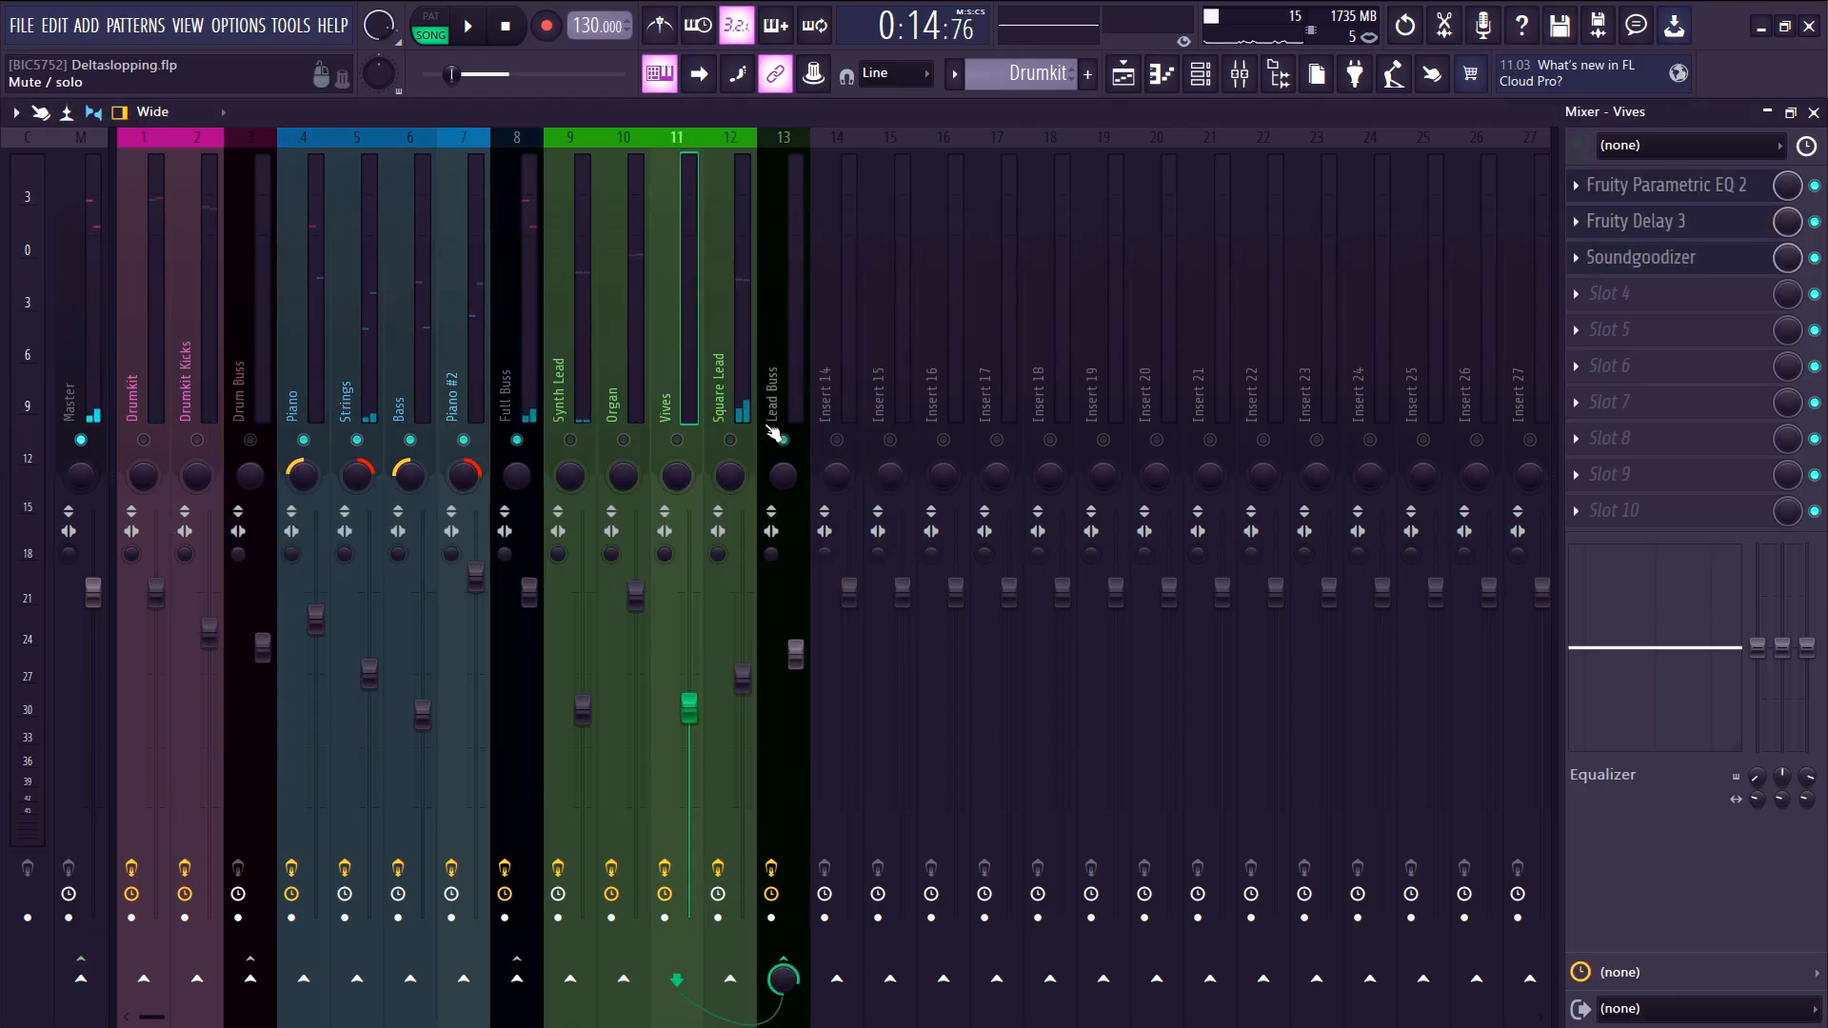
# - Mute everything except the Lead Buss and its Synth Lead, Organ, Vives and Square Lead tracks, and play the song
pyautogui.click(720, 428)
pyautogui.click(679, 440)
pyautogui.click(729, 440)
pyautogui.click(624, 442)
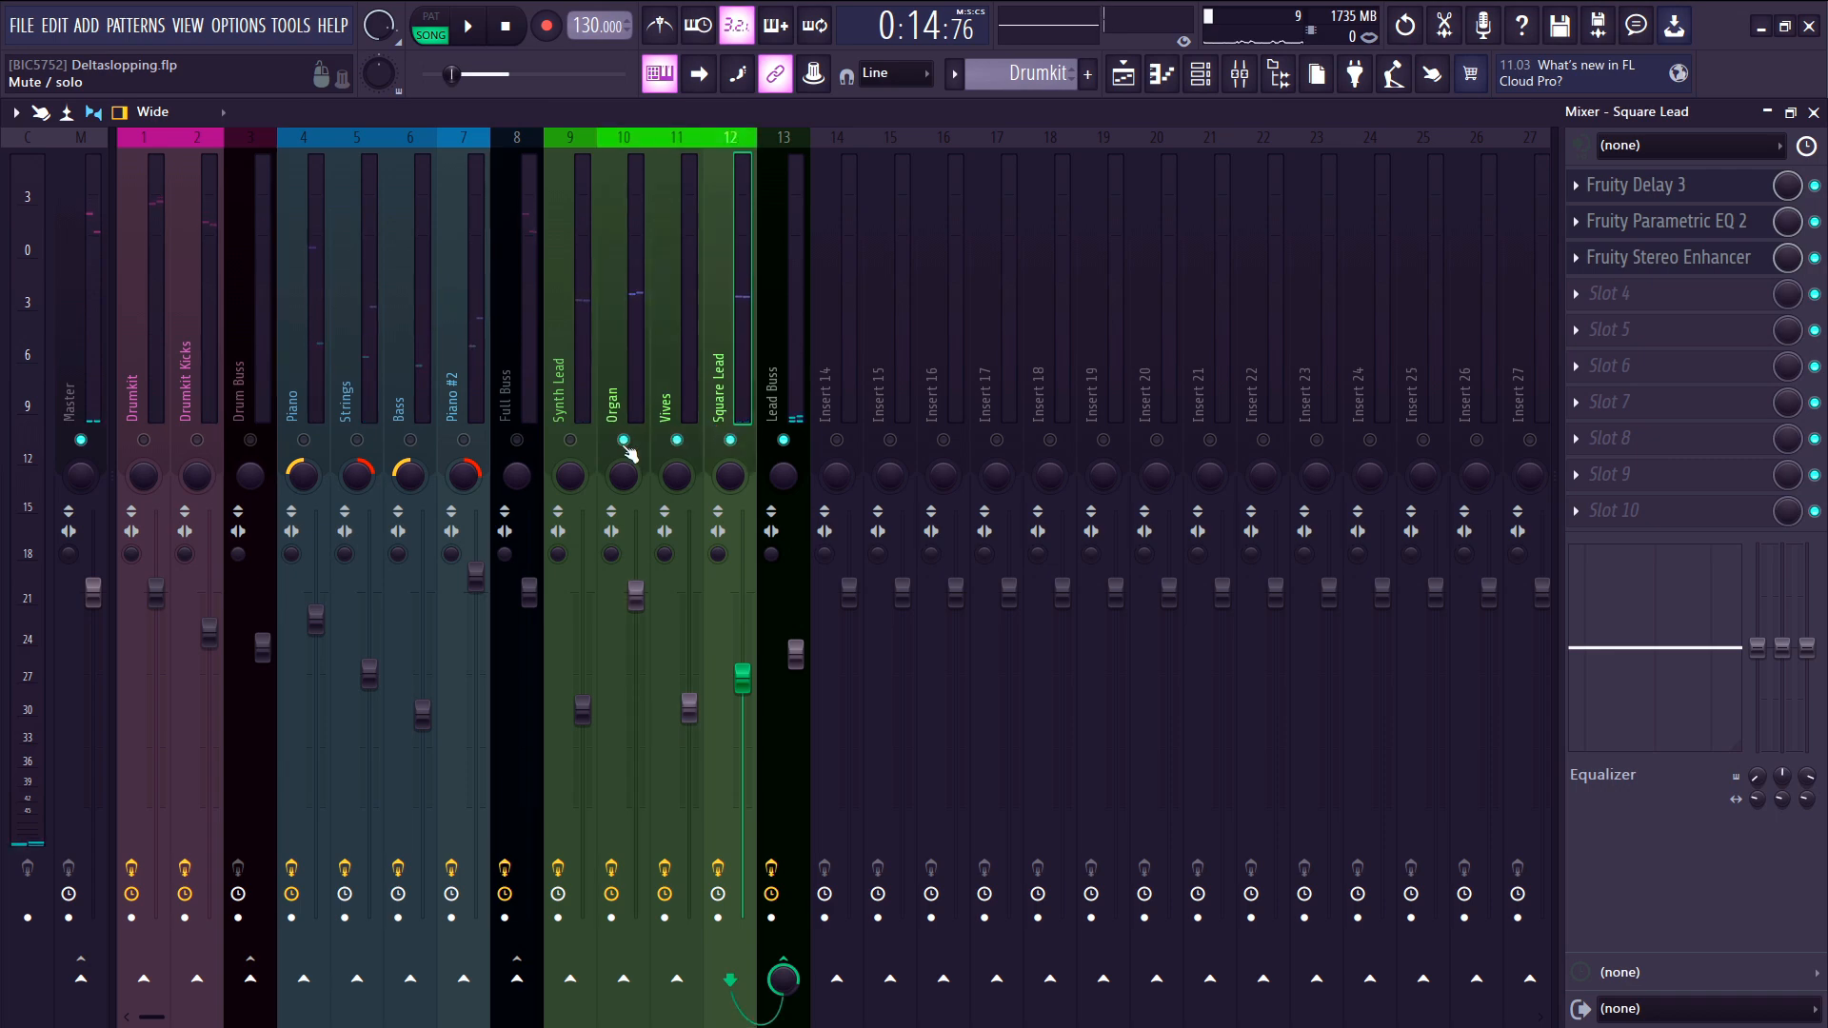
pyautogui.click(590, 433)
pyautogui.click(569, 440)
pyautogui.press('space')
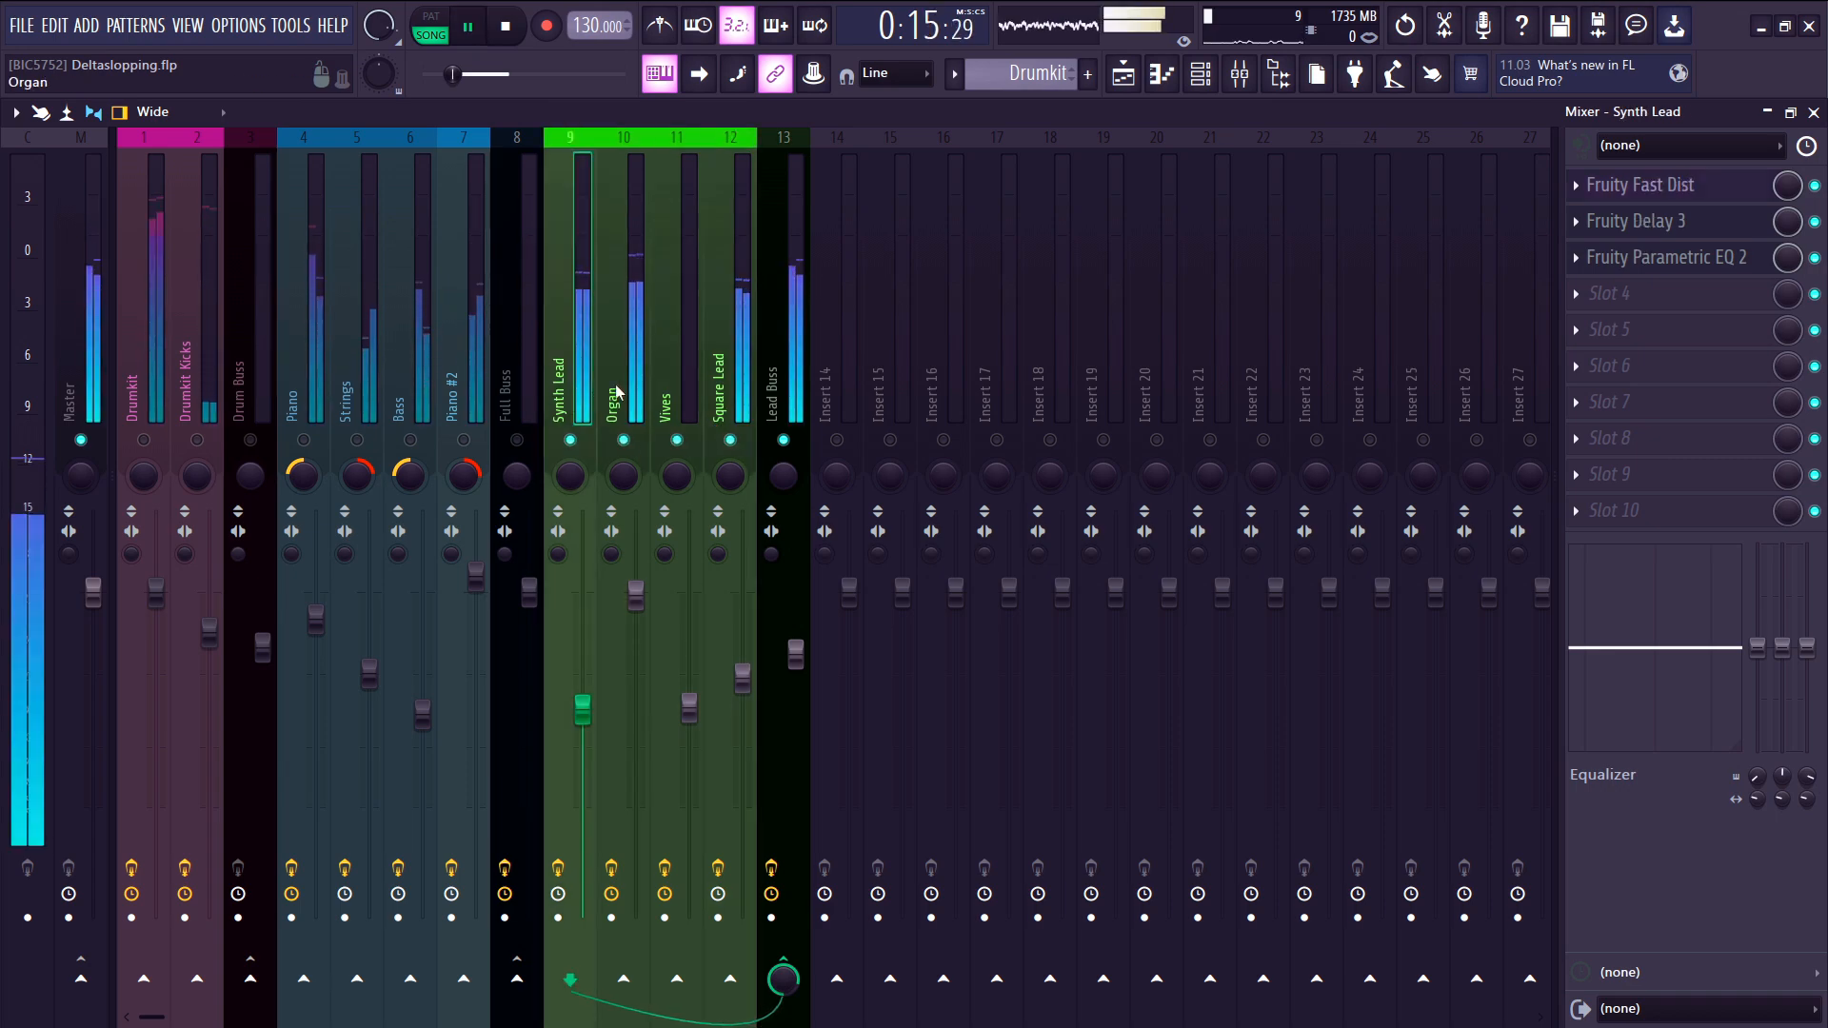
# - Examine the Fruity Parametric EQ 2 curves on the Synth Lead and Organ tracks during playback
pyautogui.click(1690, 258)
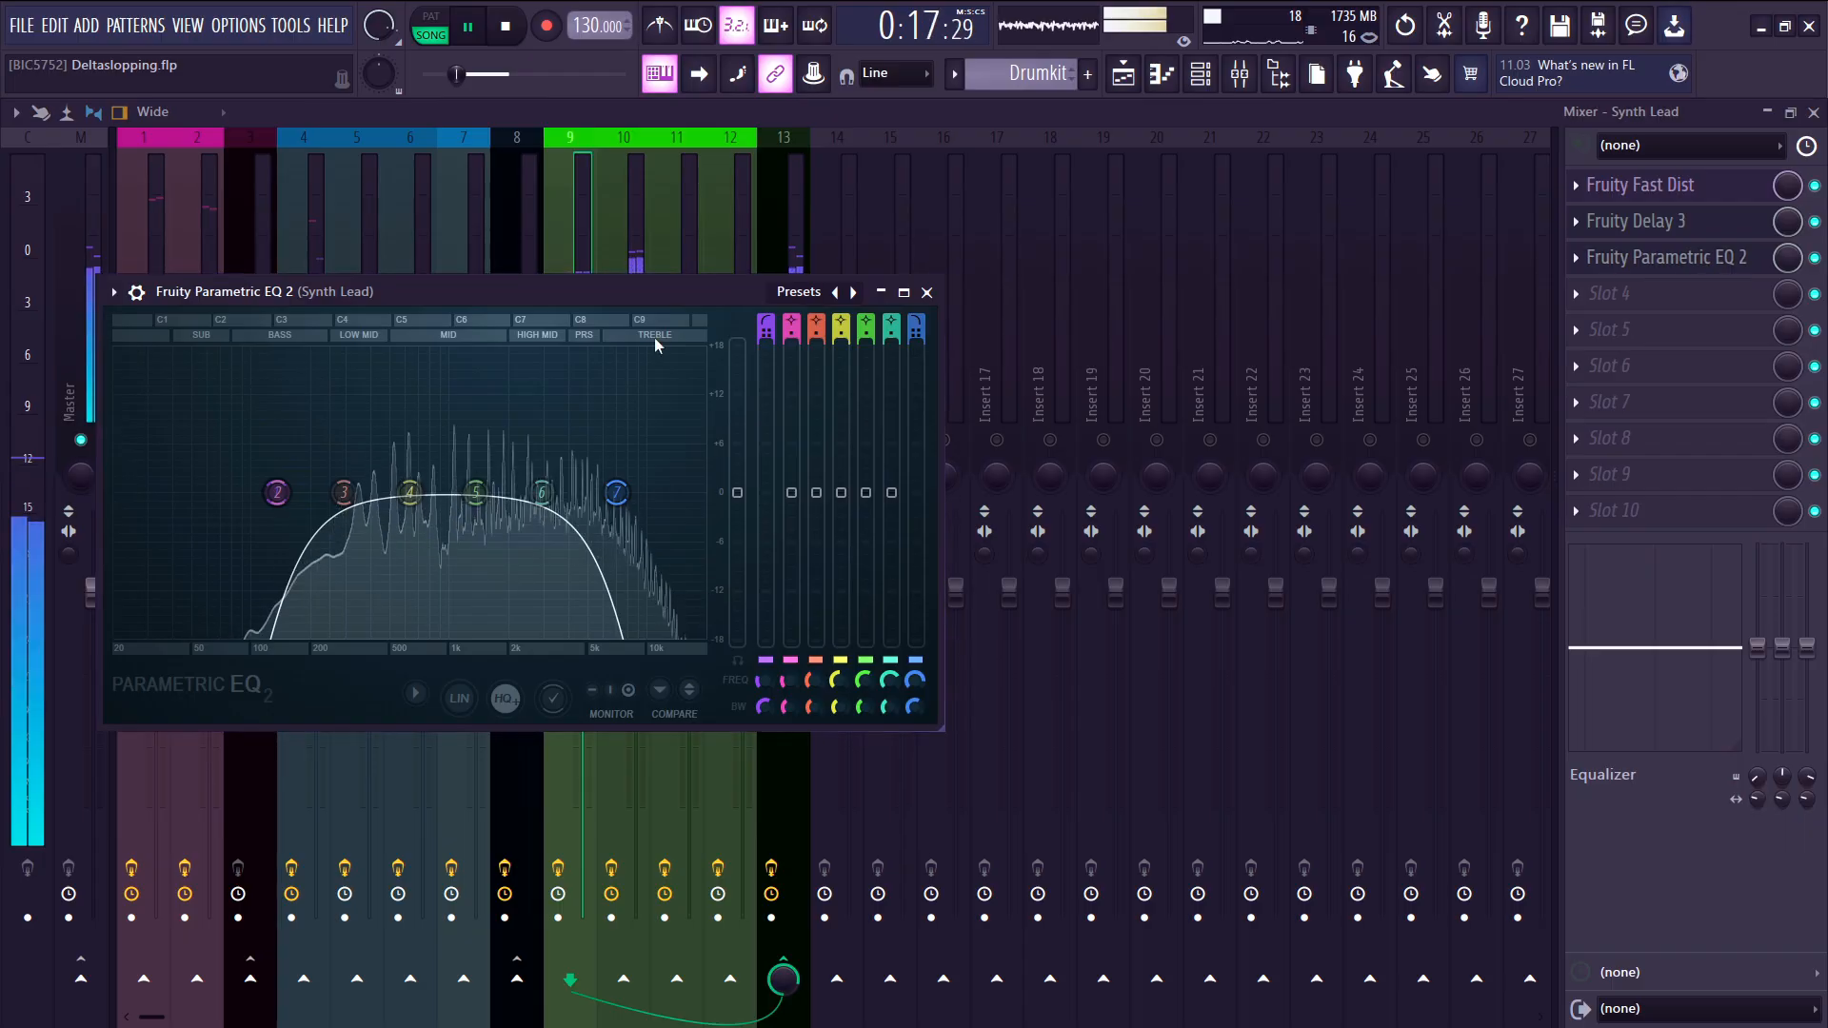
pyautogui.click(621, 245)
pyautogui.press('space')
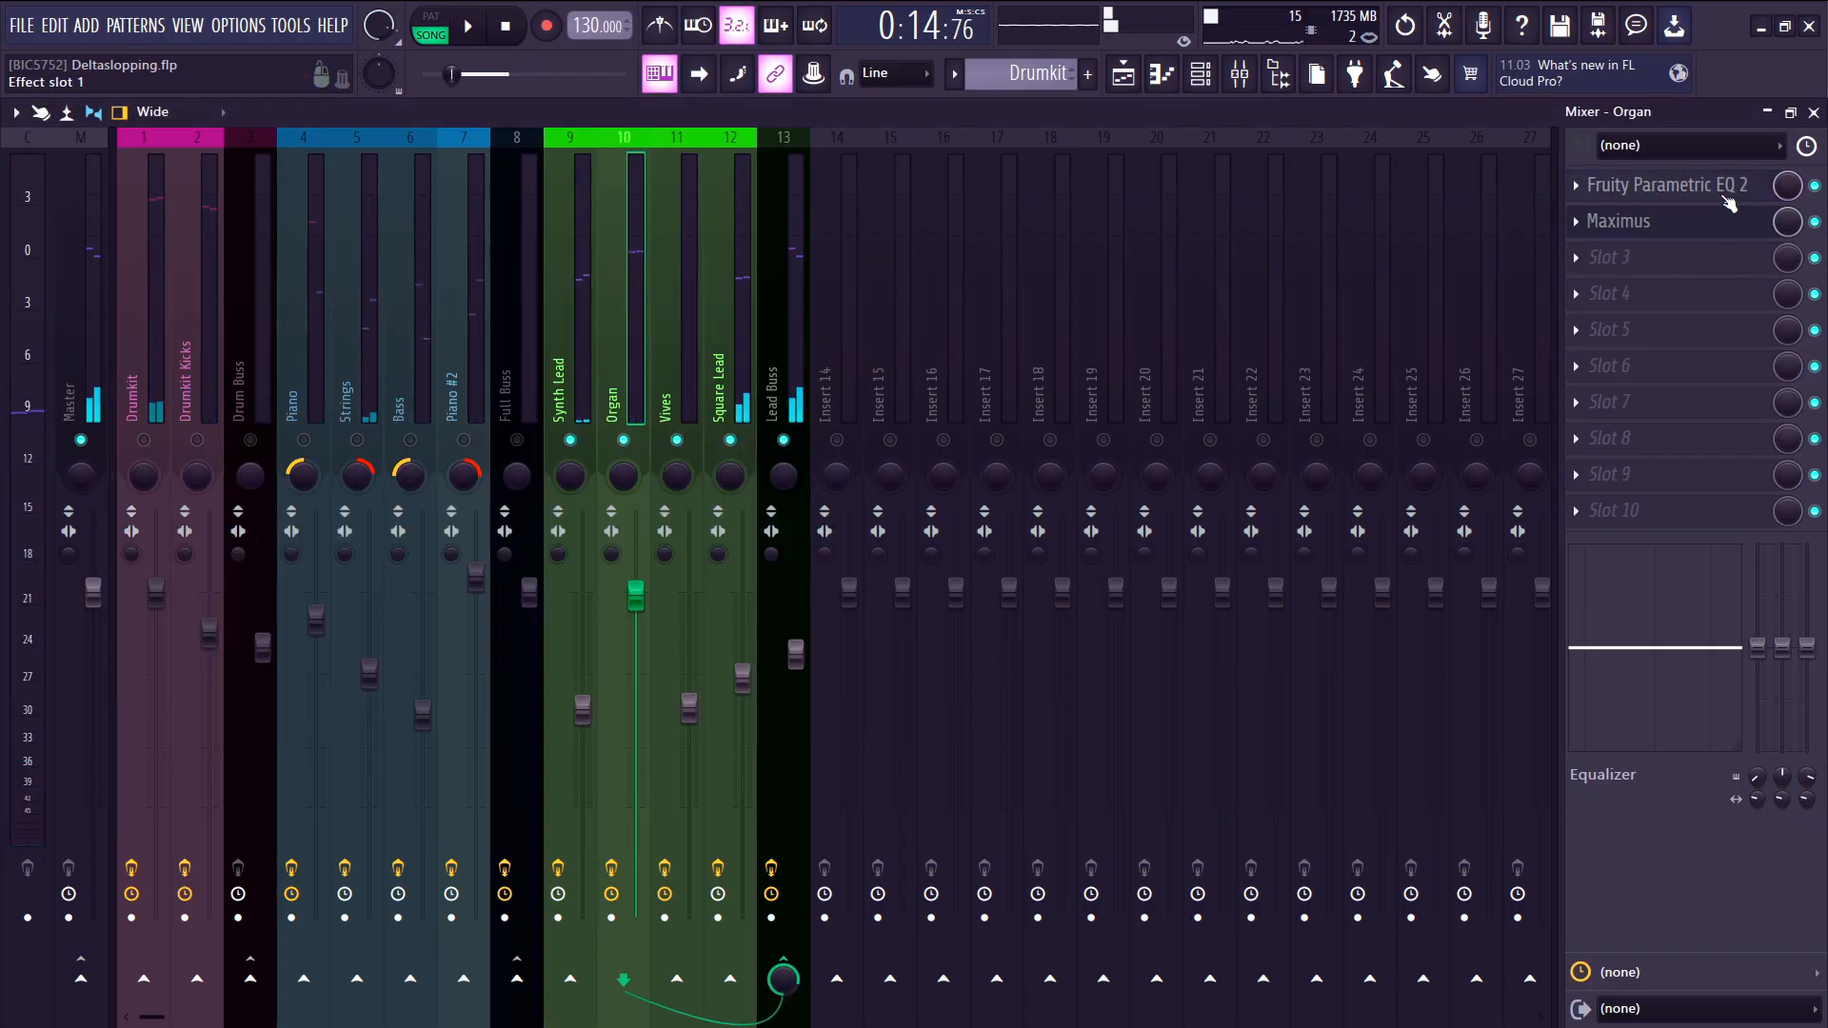
pyautogui.click(1618, 184)
pyautogui.press('space')
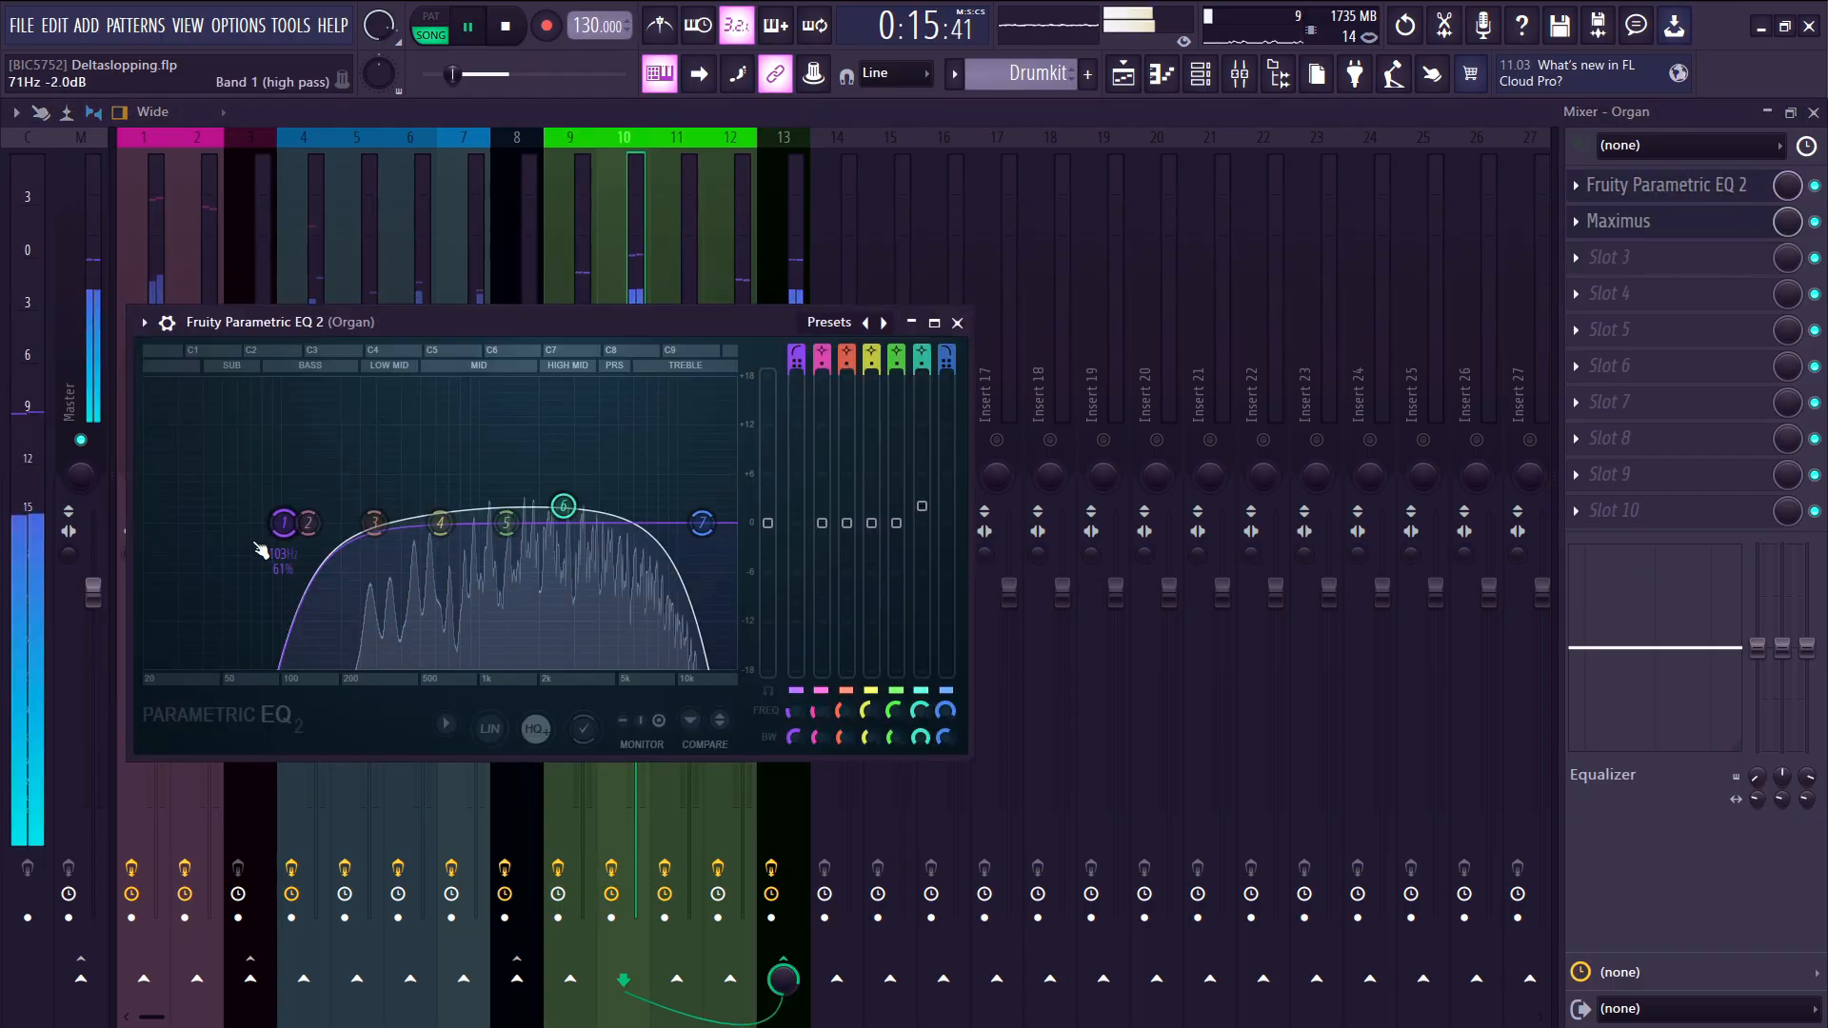
# - Sweep the Organ EQ's band 1 high-pass down to its lowest frequency, audition it, and raise it back near its starting point
pyautogui.moveTo(284, 523); pyautogui.dragTo(145, 522)
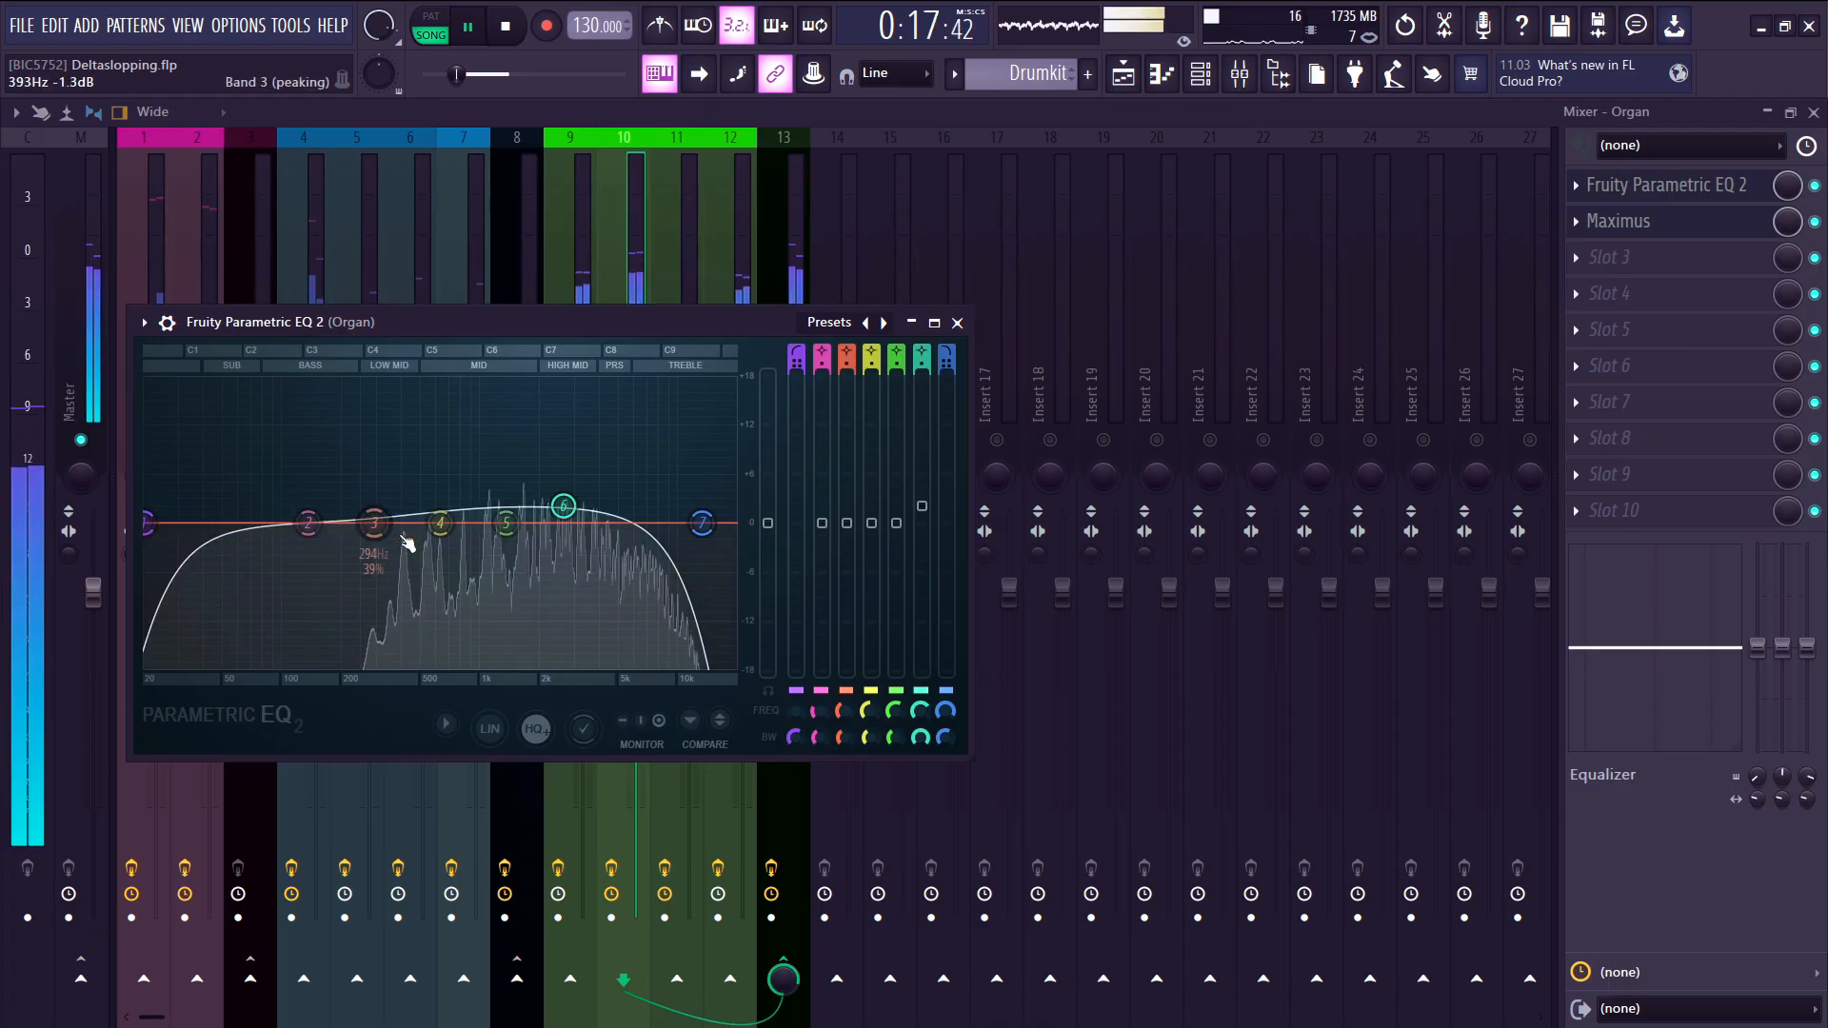
pyautogui.press('space')
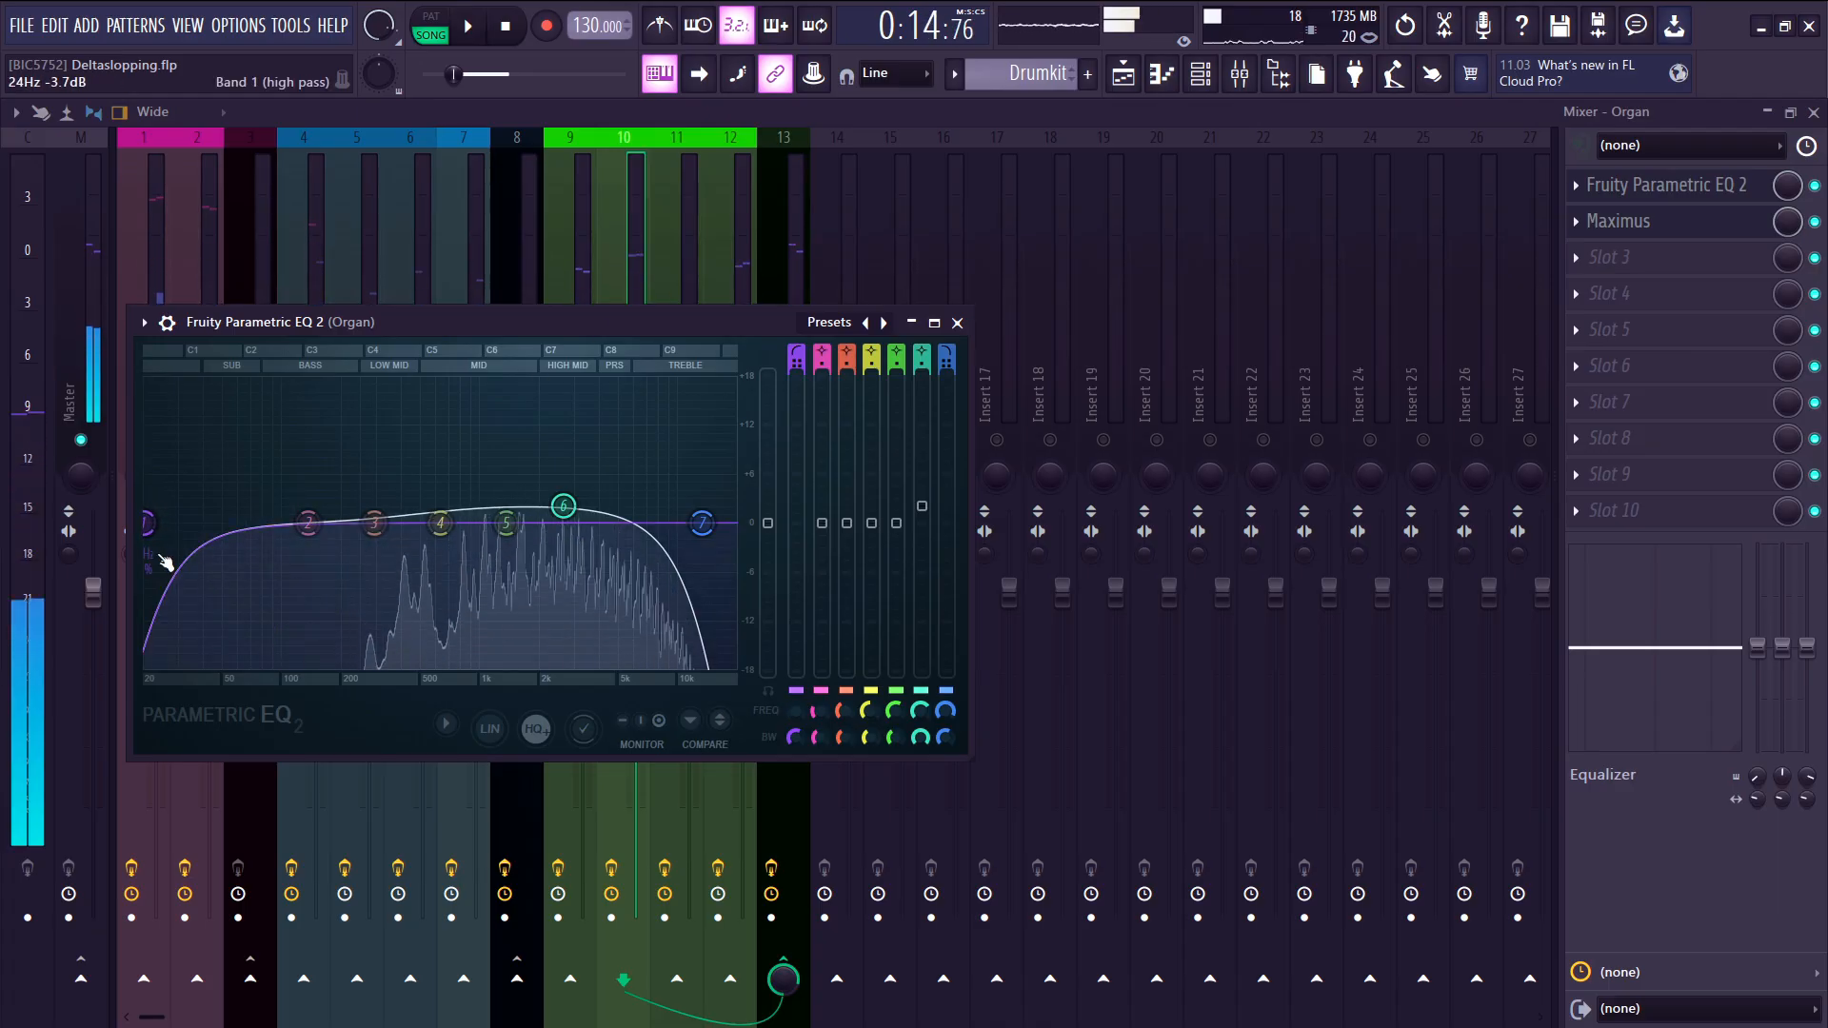
pyautogui.press('space')
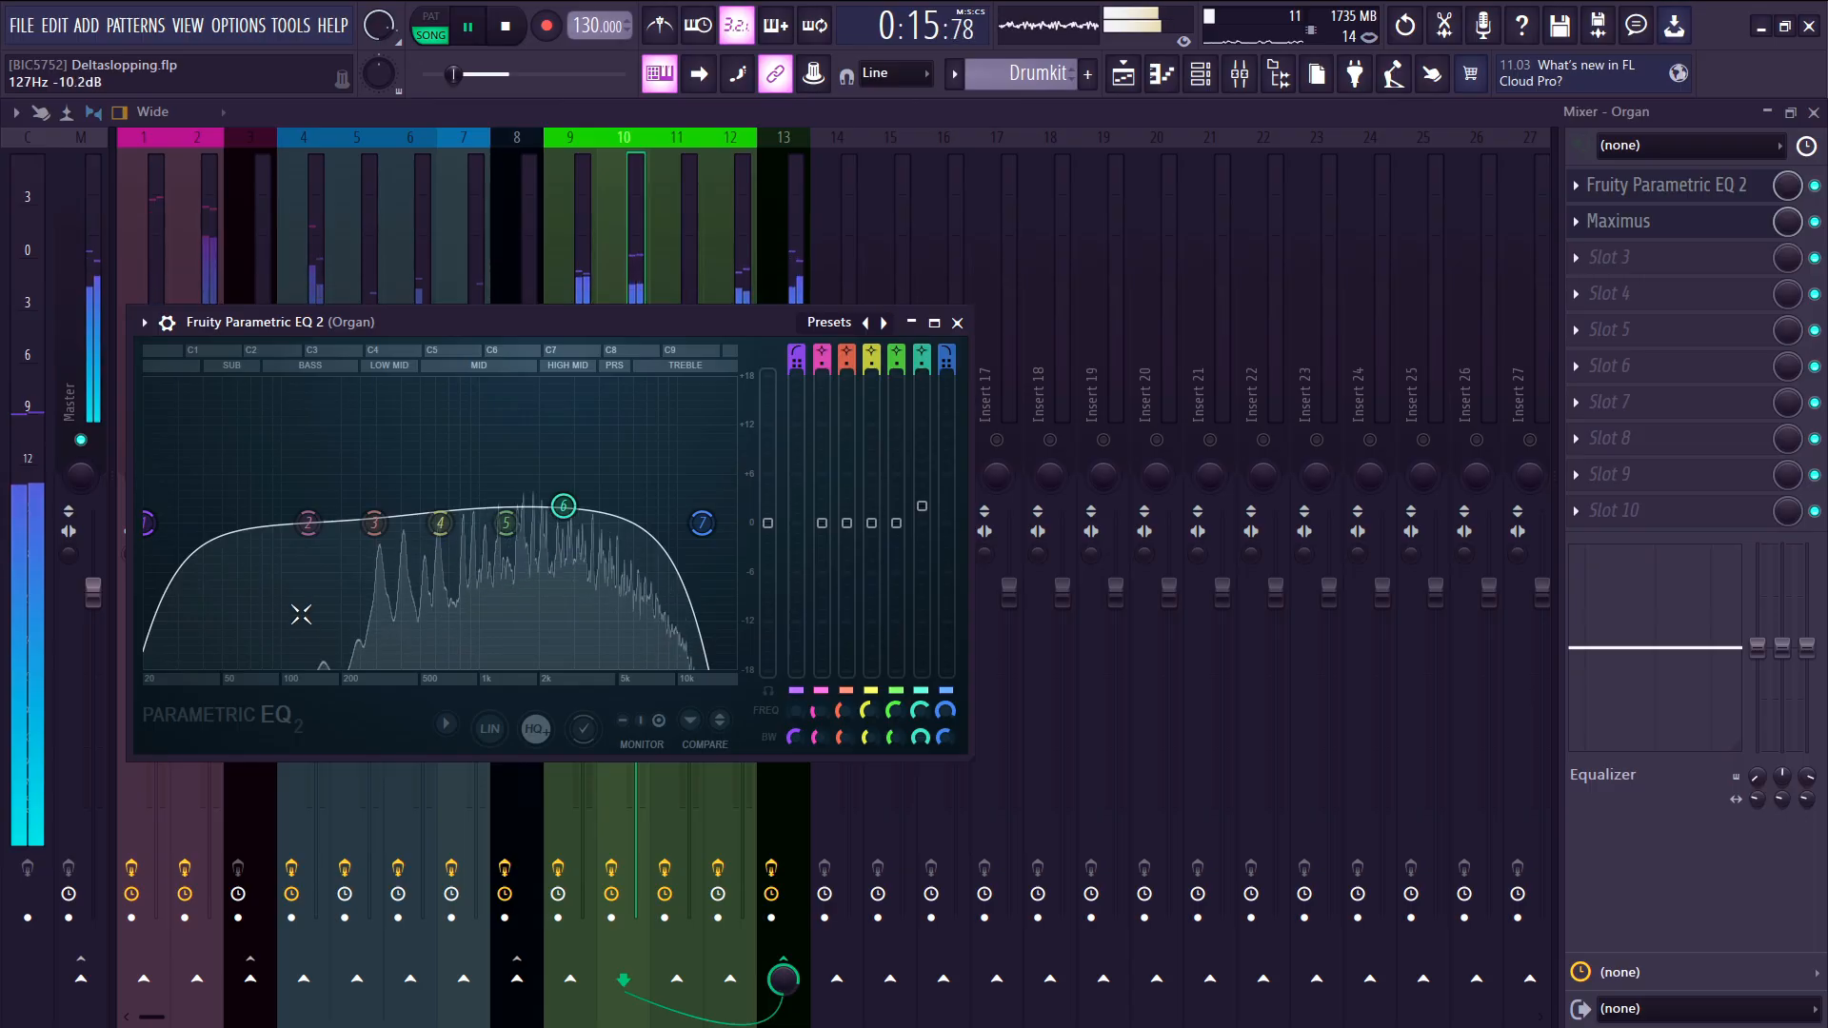
pyautogui.moveTo(149, 525); pyautogui.dragTo(299, 523)
pyautogui.click(718, 234)
pyautogui.press('space')
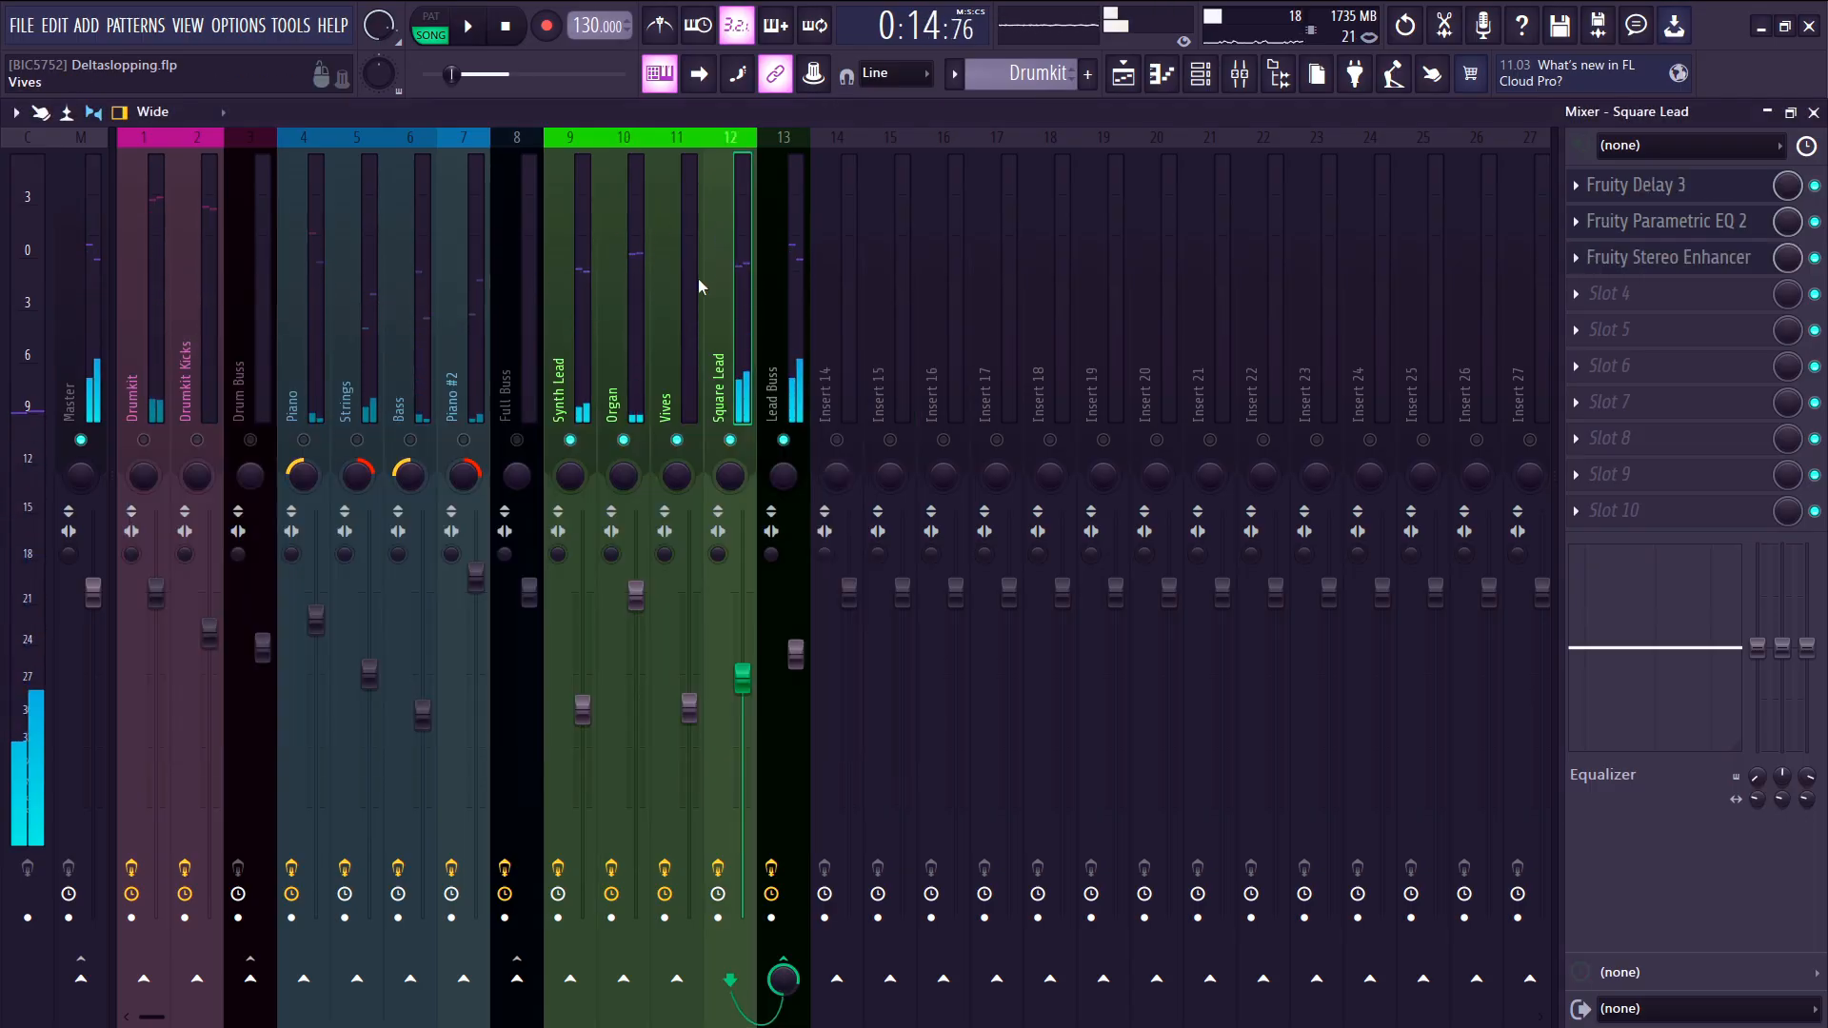
# - Examine the Vives track's Fruity Parametric EQ 2 during playback with its window moved clear of the meters, and check the Square Lead's effect chain
pyautogui.click(699, 278)
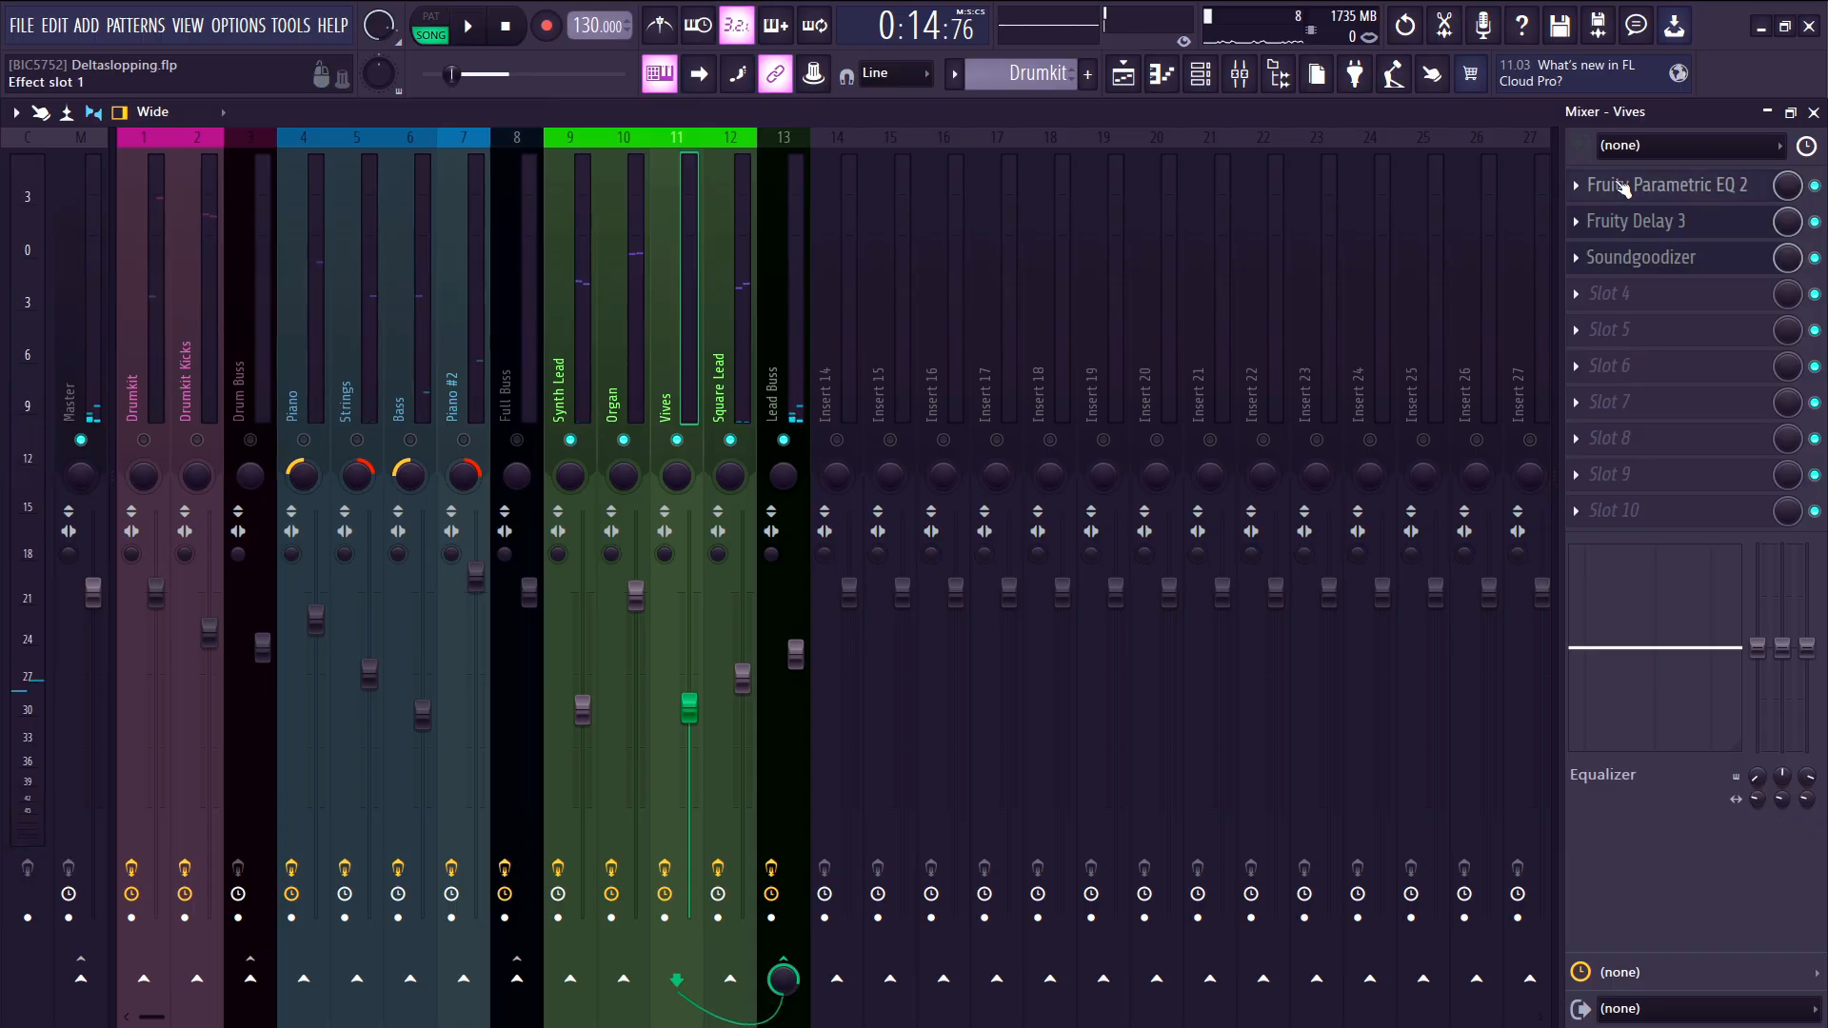
pyautogui.click(1619, 184)
pyautogui.moveTo(347, 260); pyautogui.dragTo(699, 484)
pyautogui.press('space')
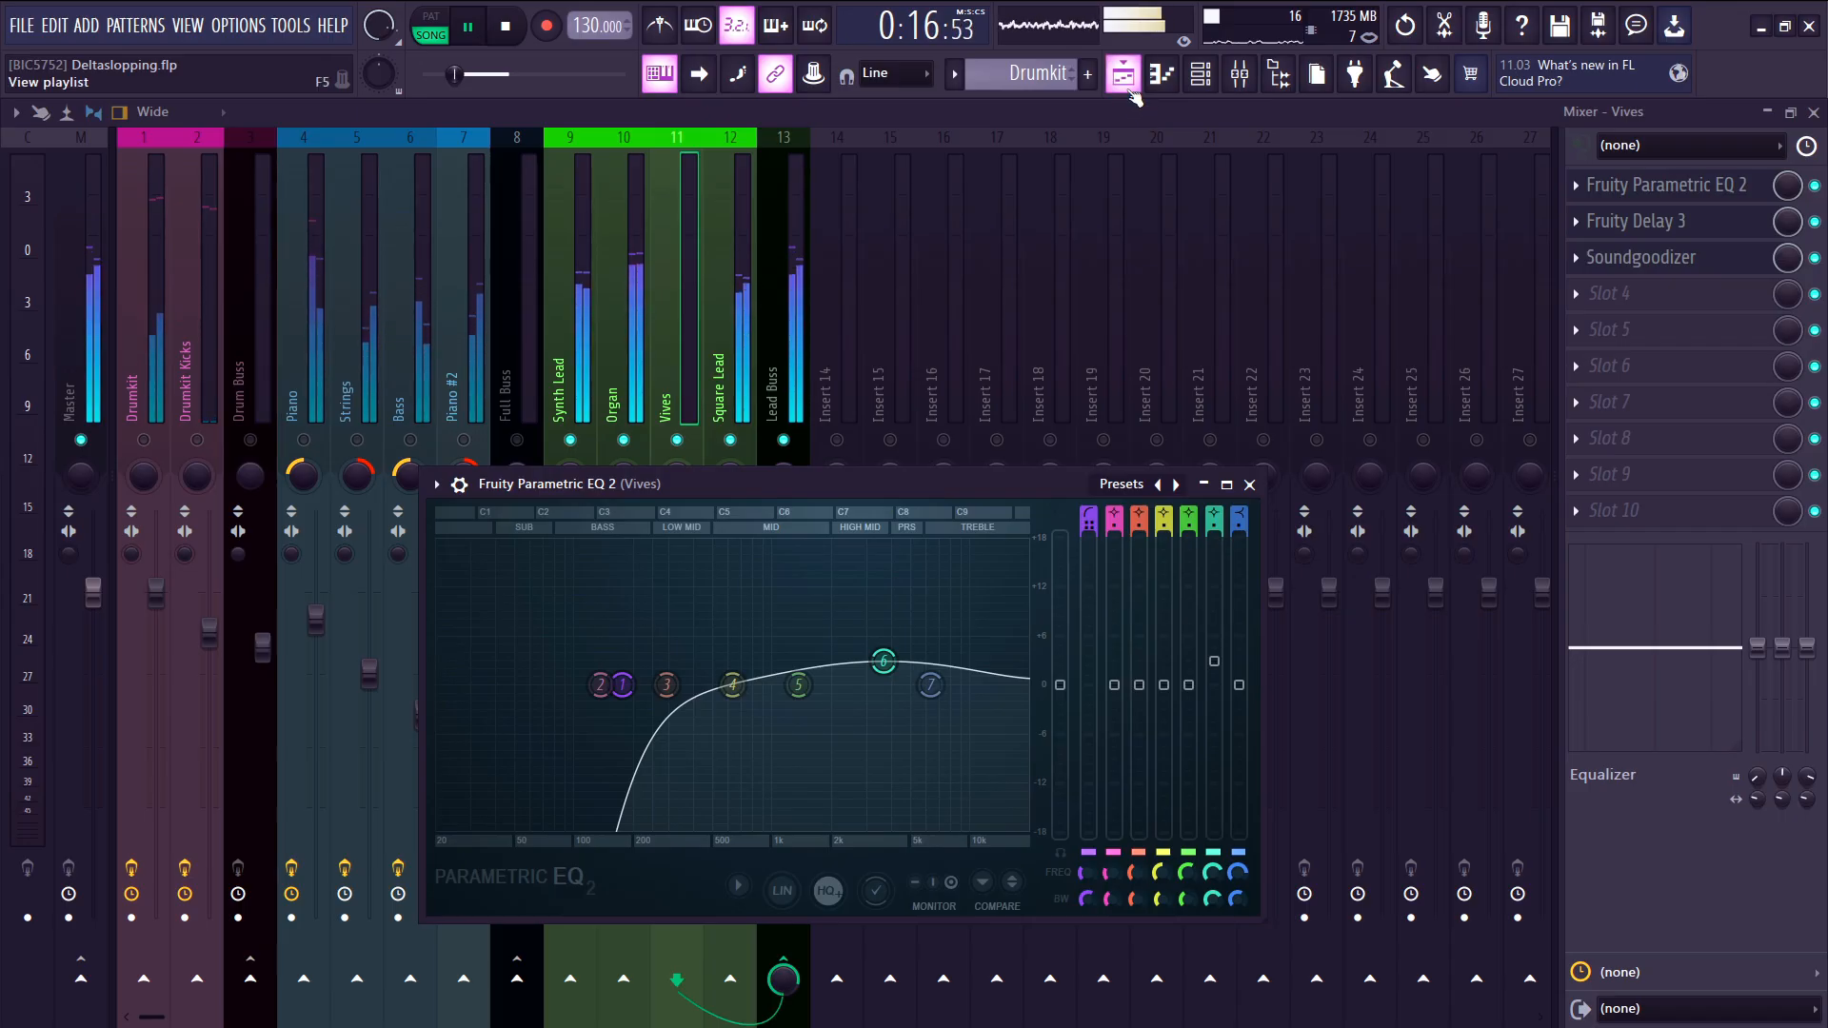
pyautogui.click(713, 364)
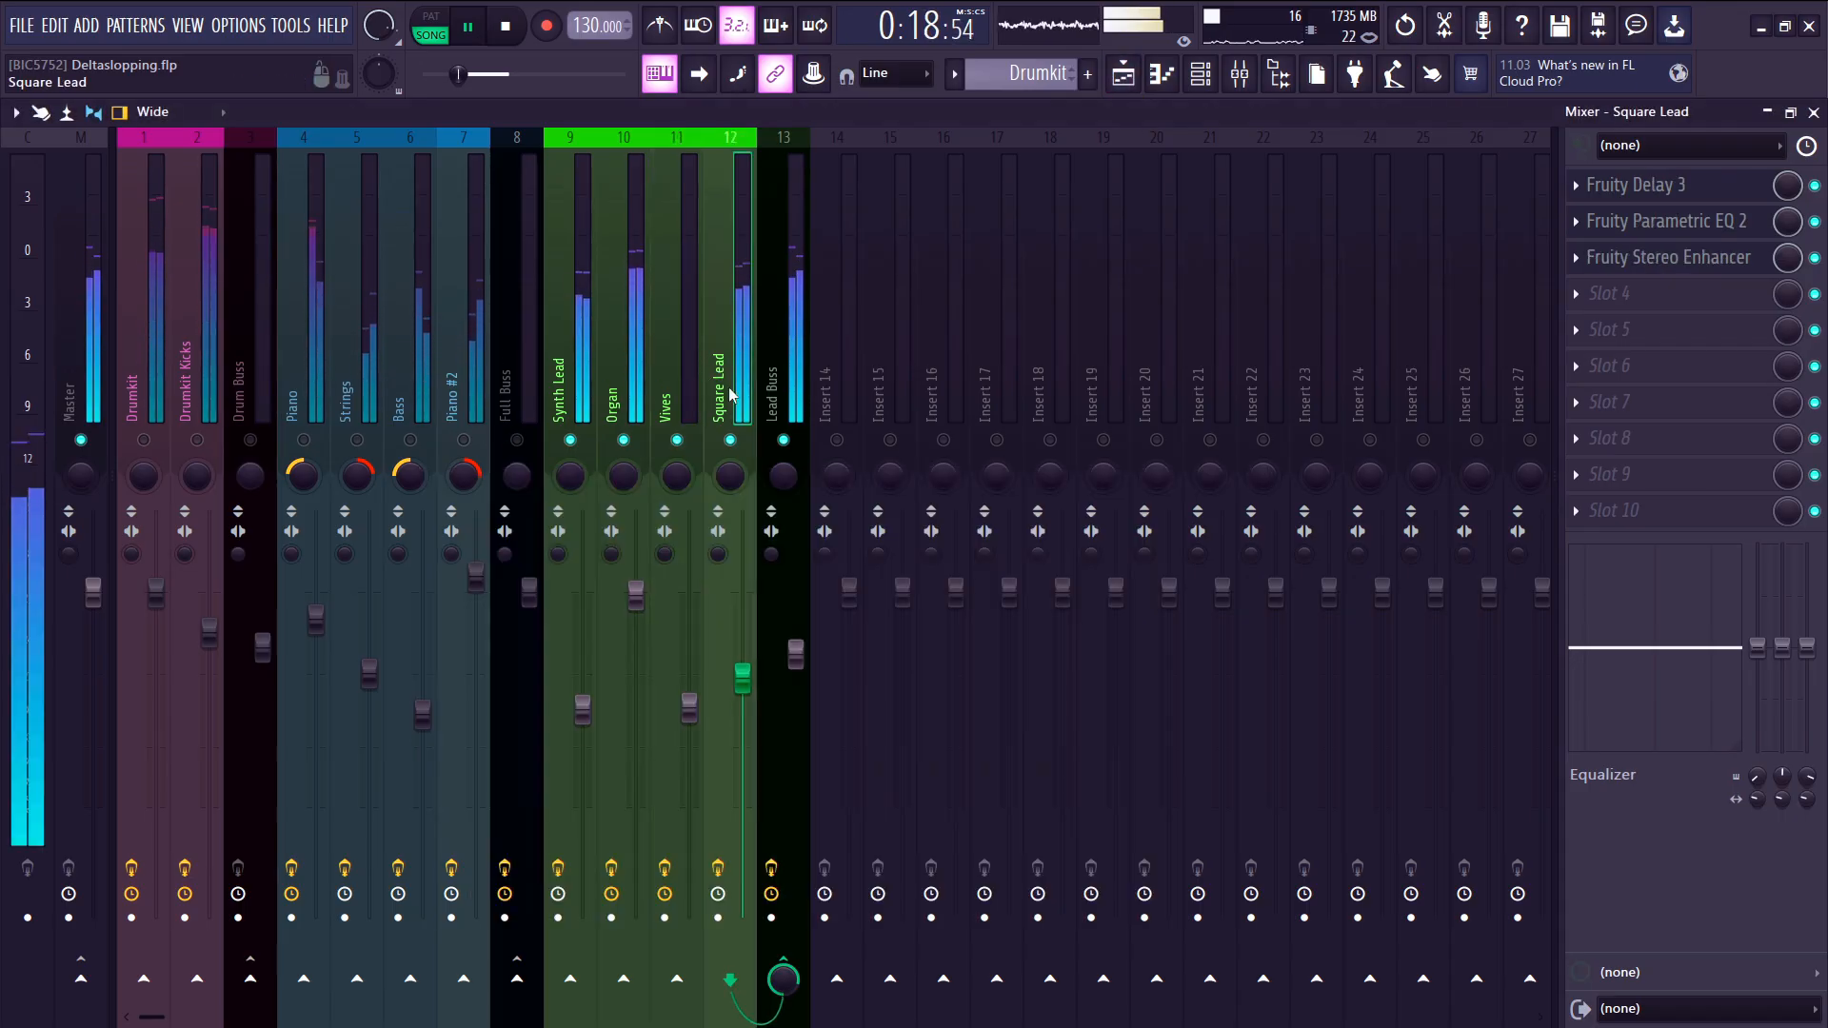
pyautogui.press('space')
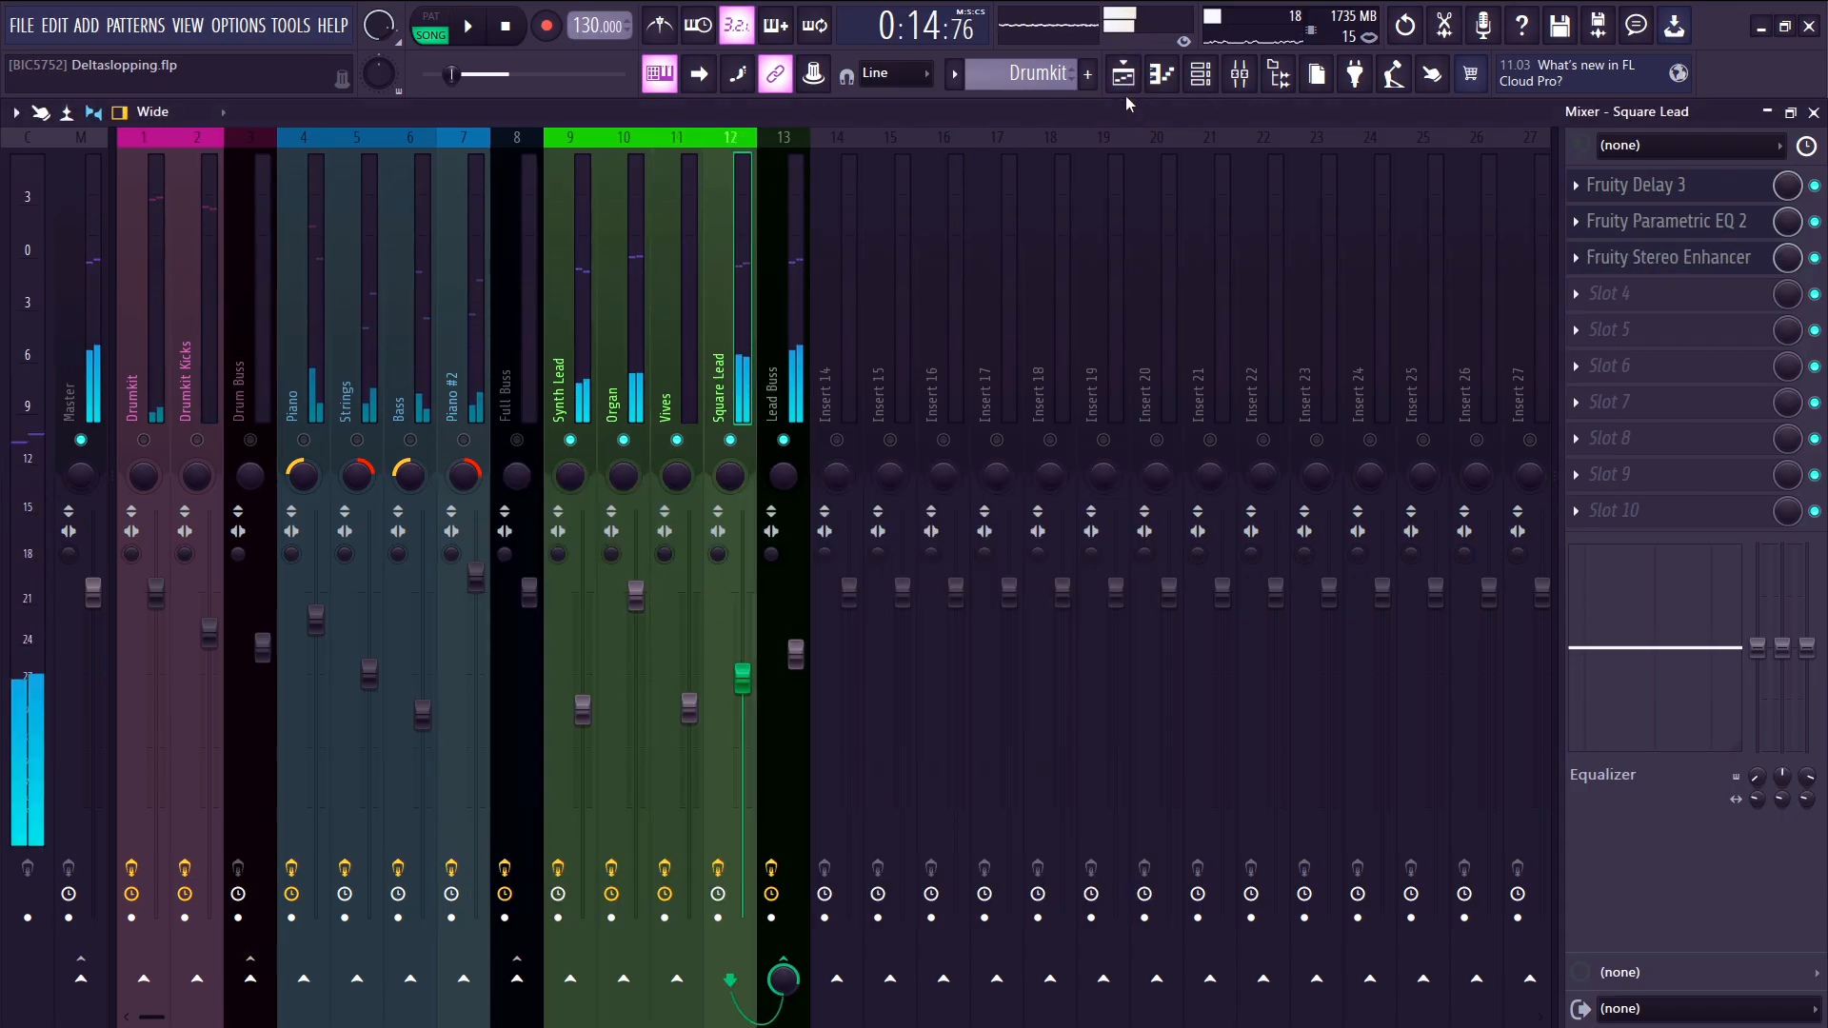
# - Open the Piano 1 channel's SoundFont Player and unmute all mixer tracks
pyautogui.click(1200, 77)
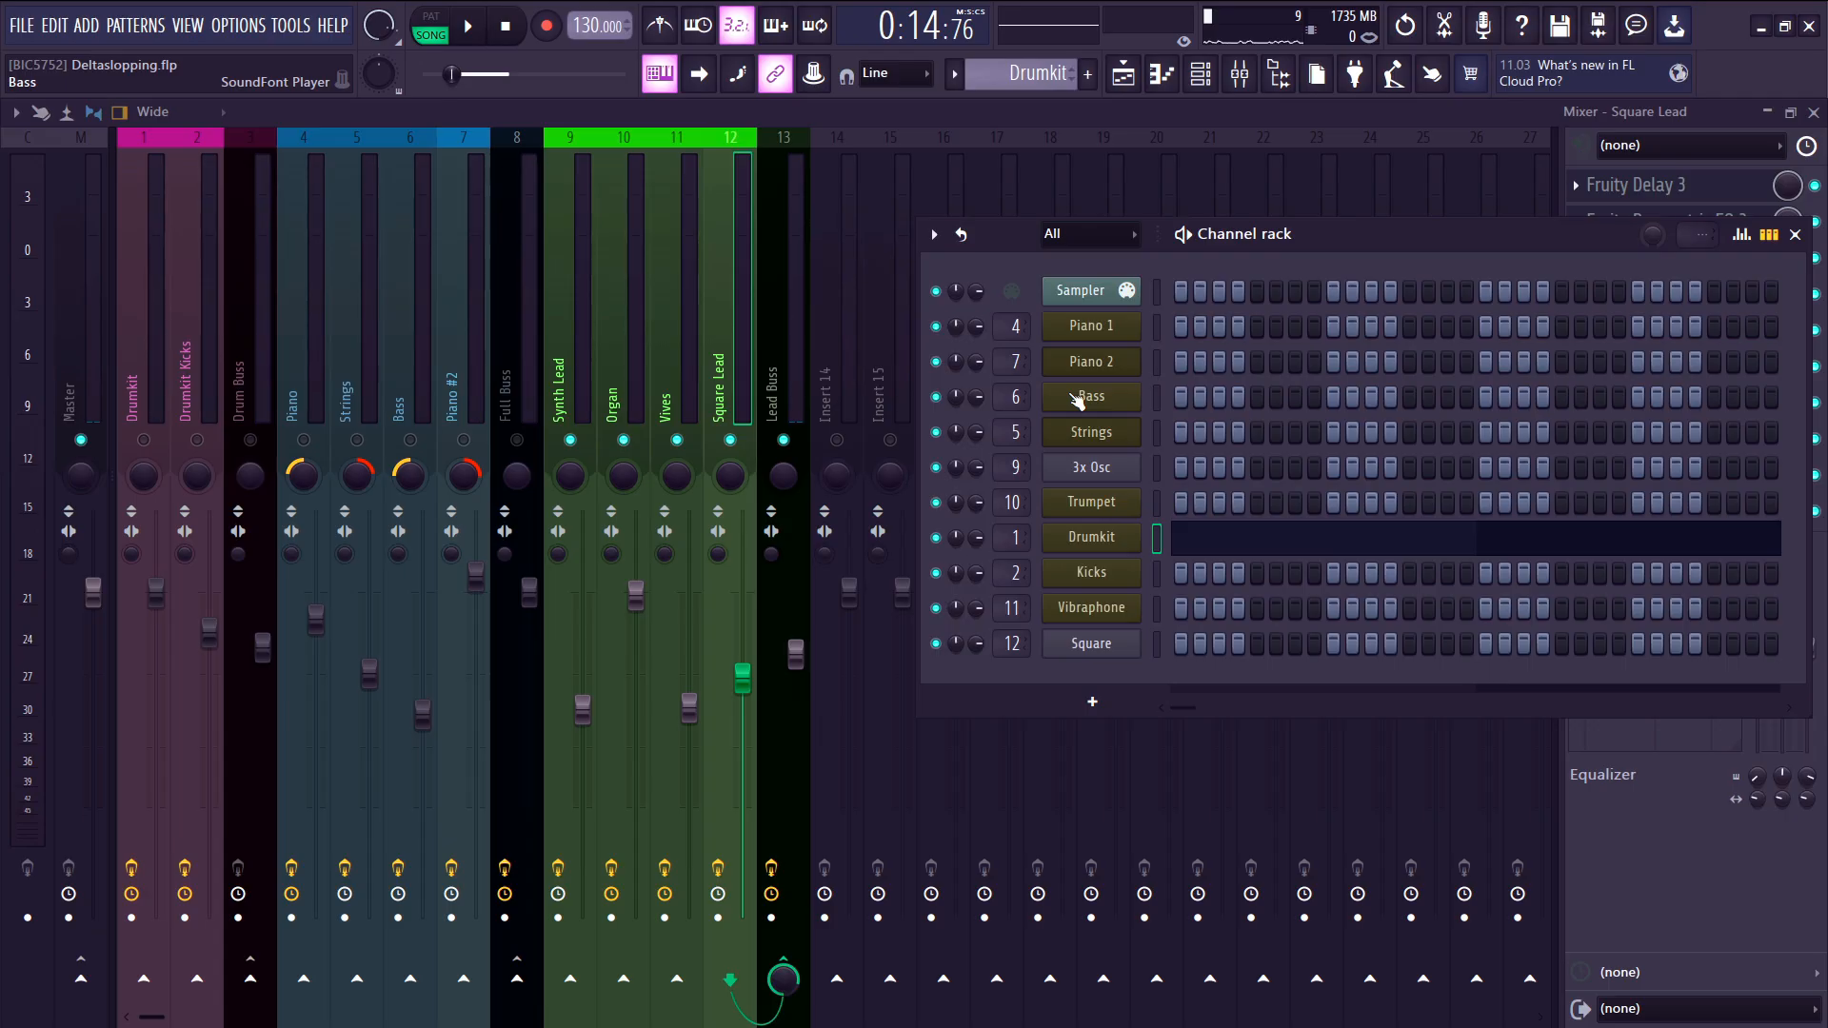
pyautogui.click(1091, 325)
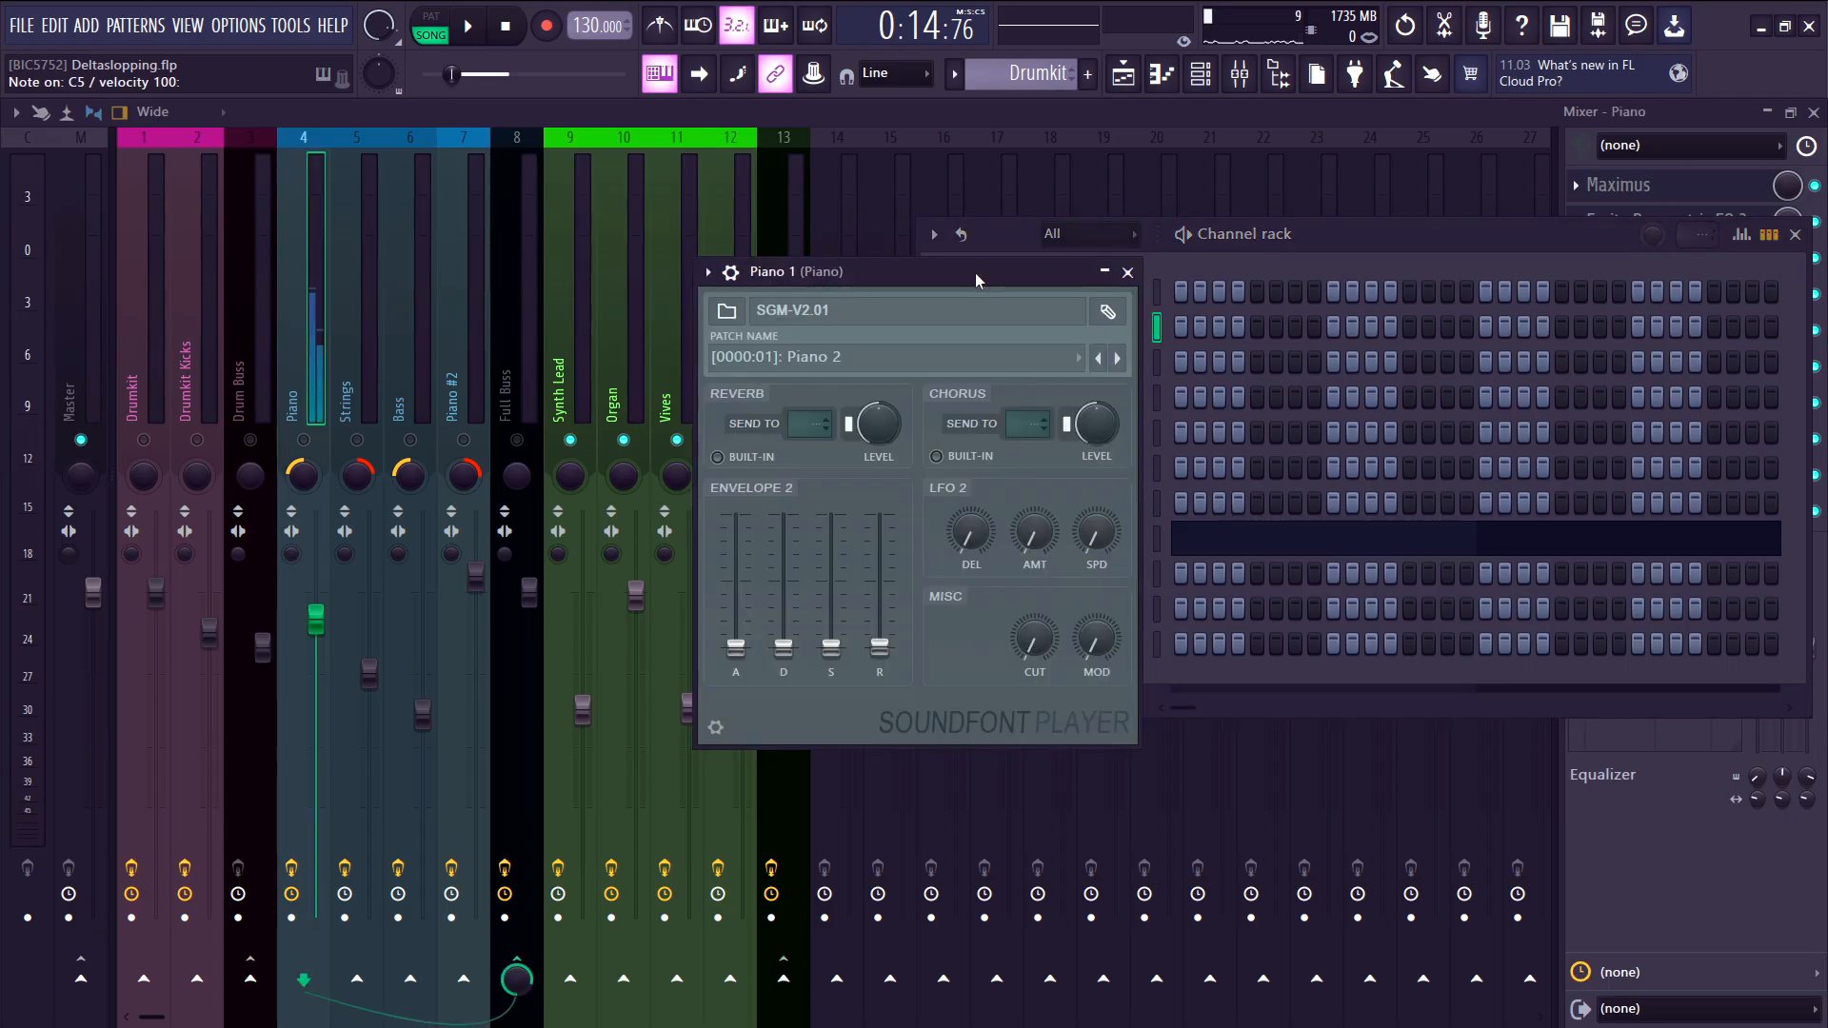
pyautogui.click(519, 440)
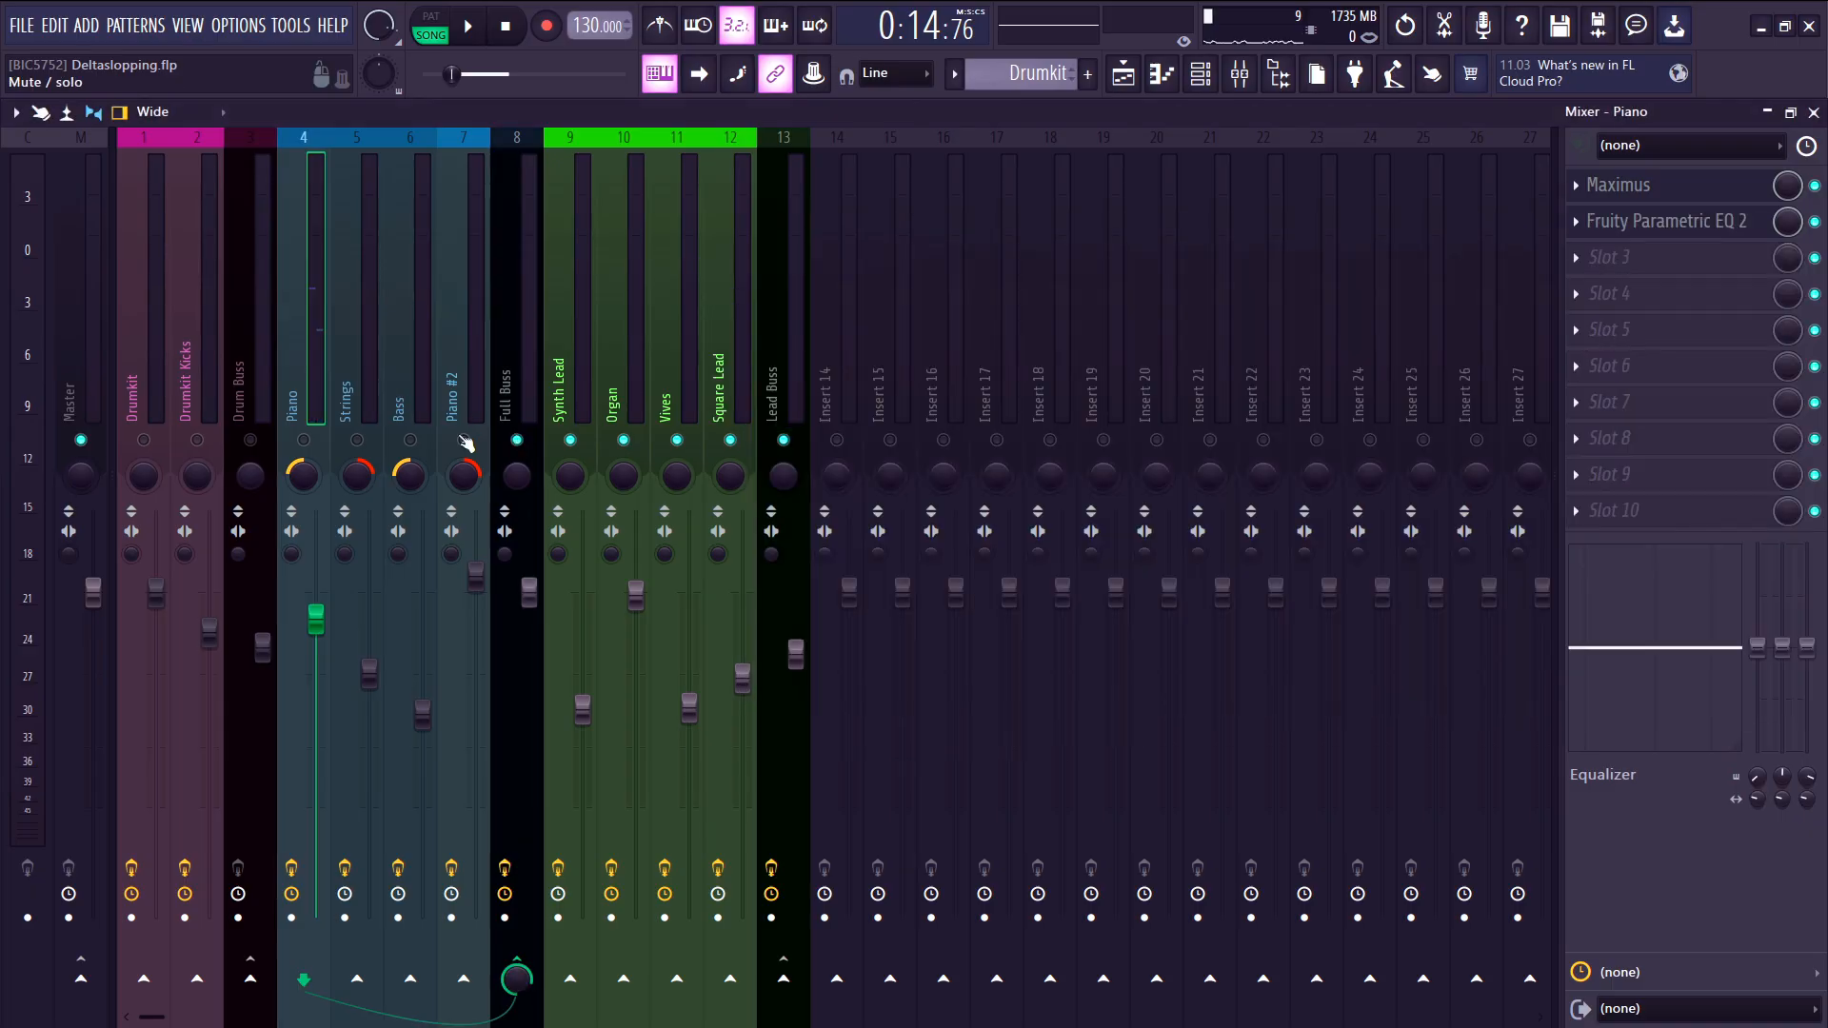
# - Reopen the Piano 1 channel's SoundFont Player and audition its Piano 2 patch with a few test notes
pyautogui.press('F6')
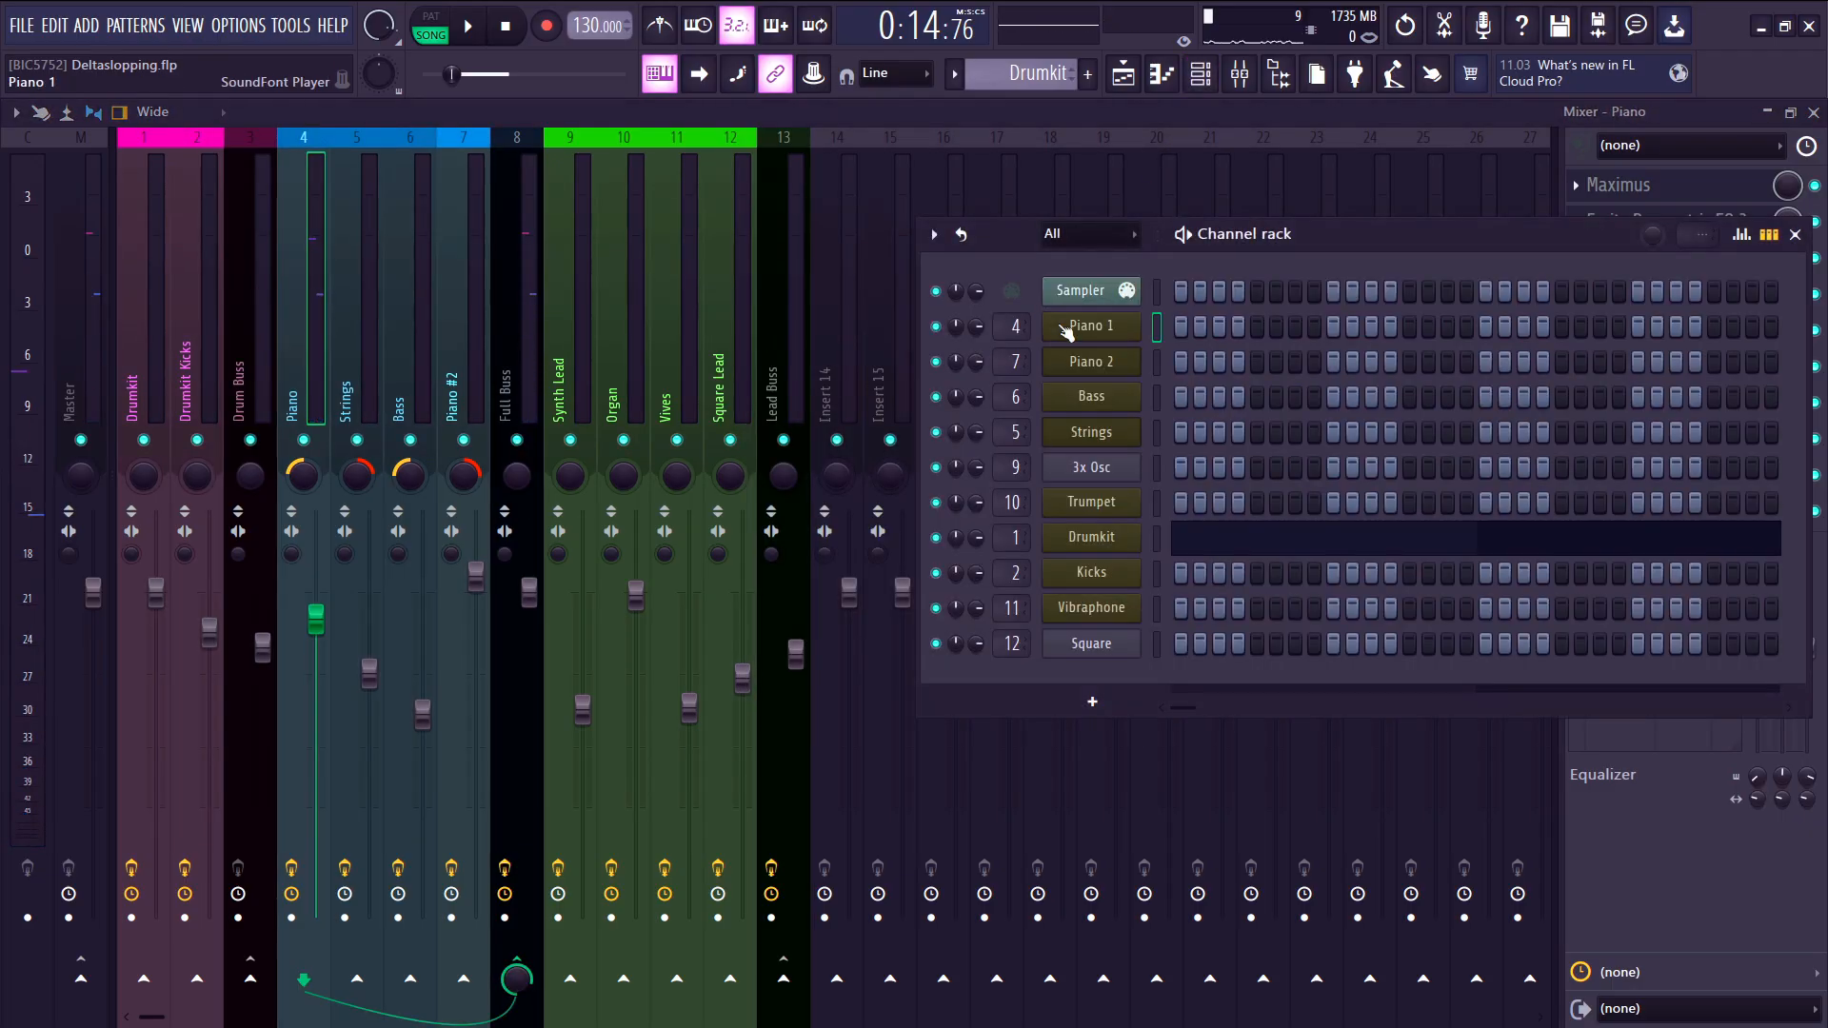
pyautogui.click(1062, 328)
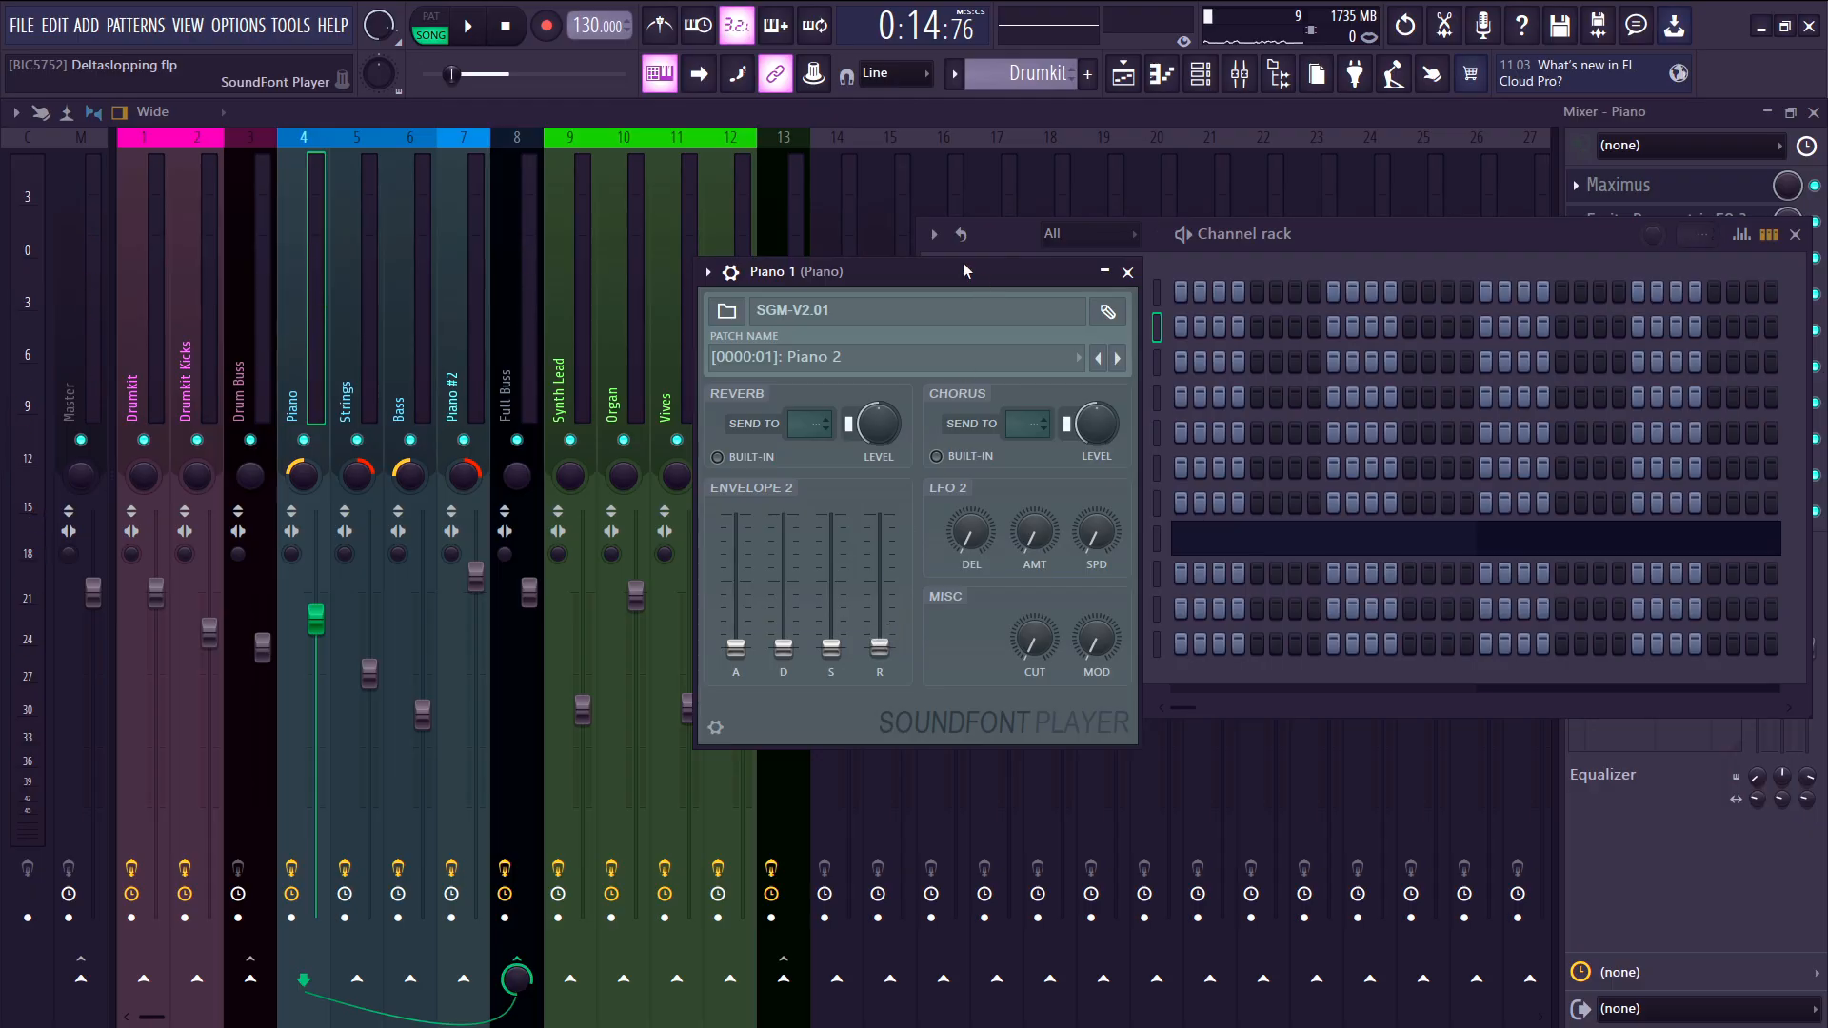
pyautogui.press('b')
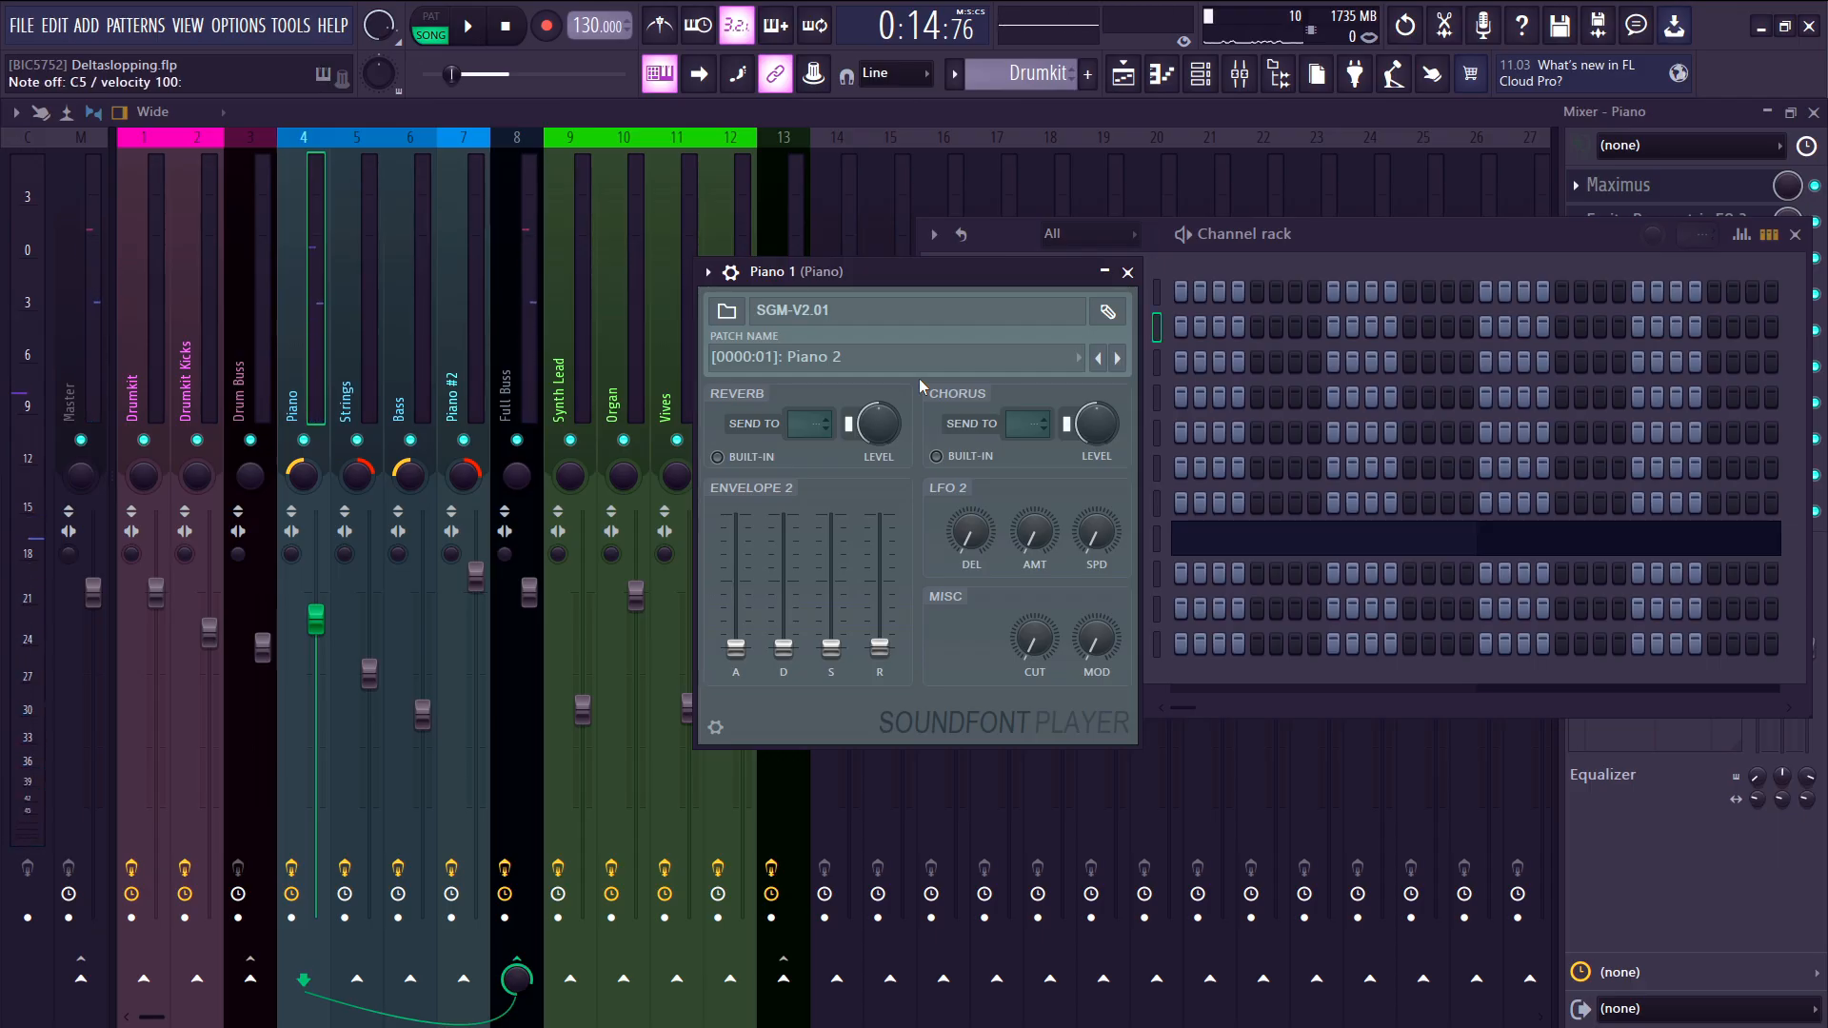
pyautogui.press('b')
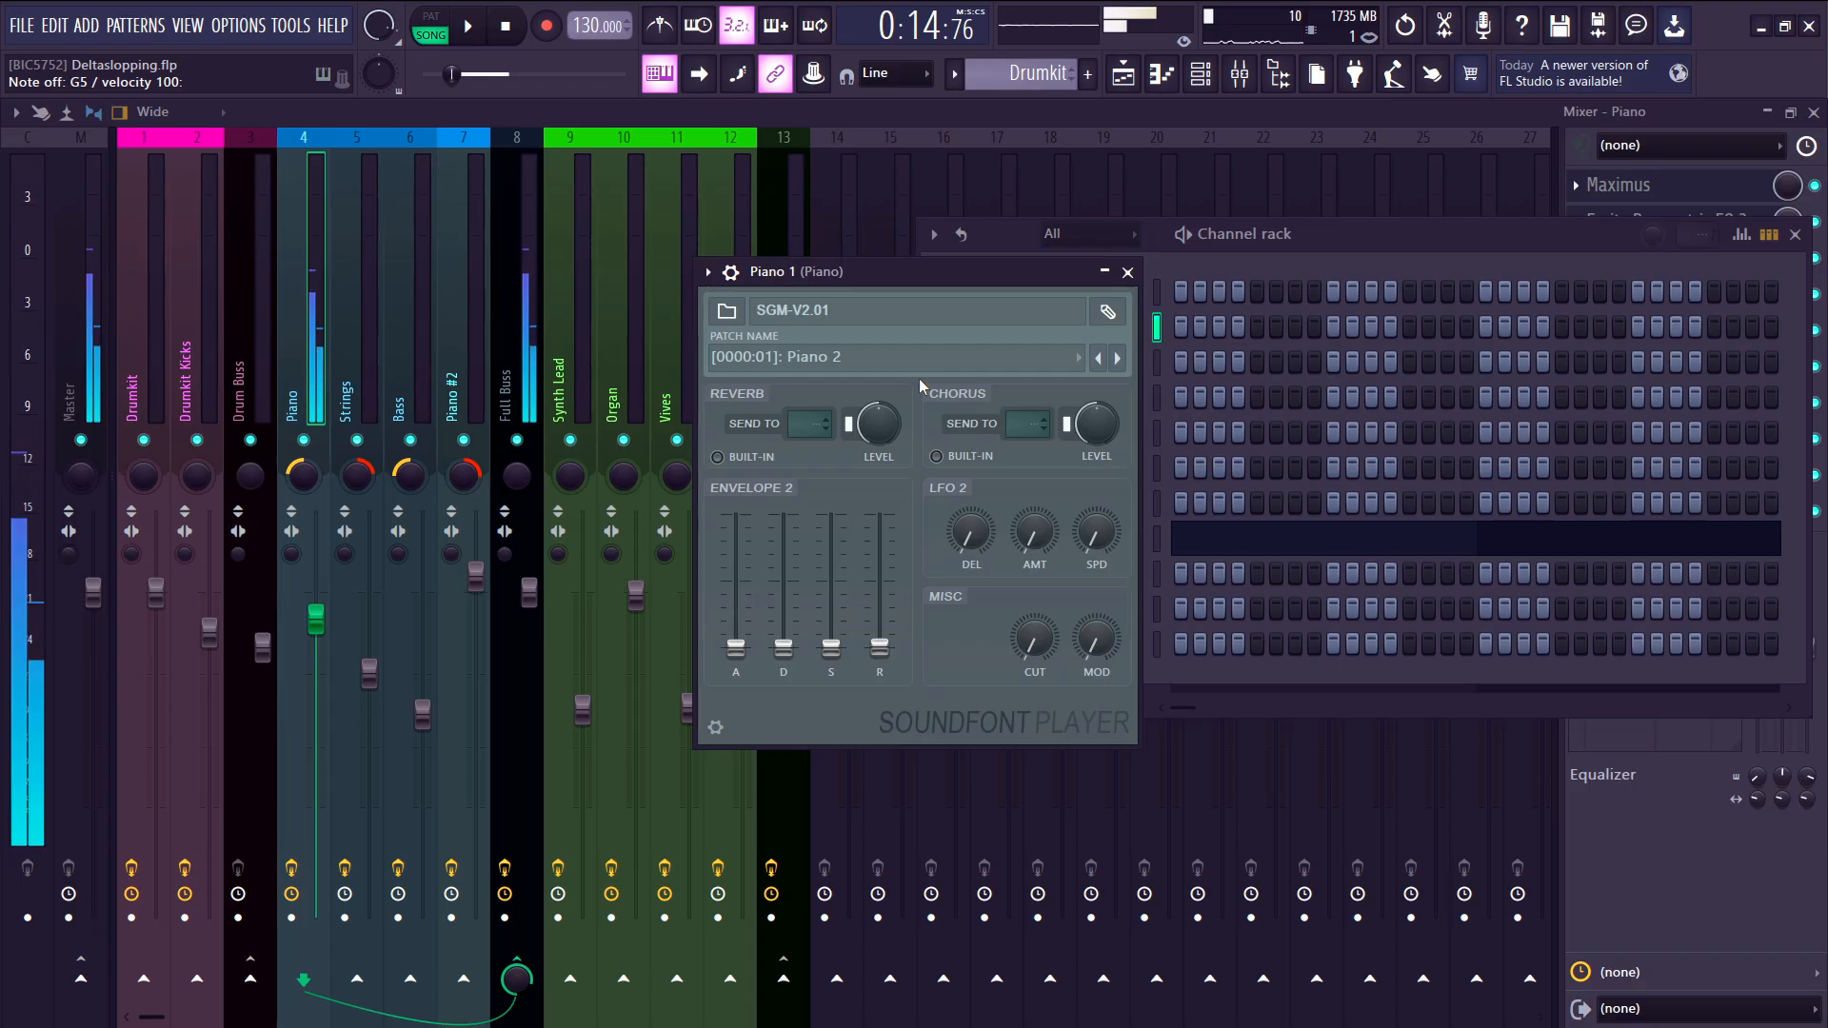
# - Open the Piano 2 channel's SoundFont Player, move its window clear of the channel rack, and audition the Piano 3 patch
pyautogui.click(1389, 240)
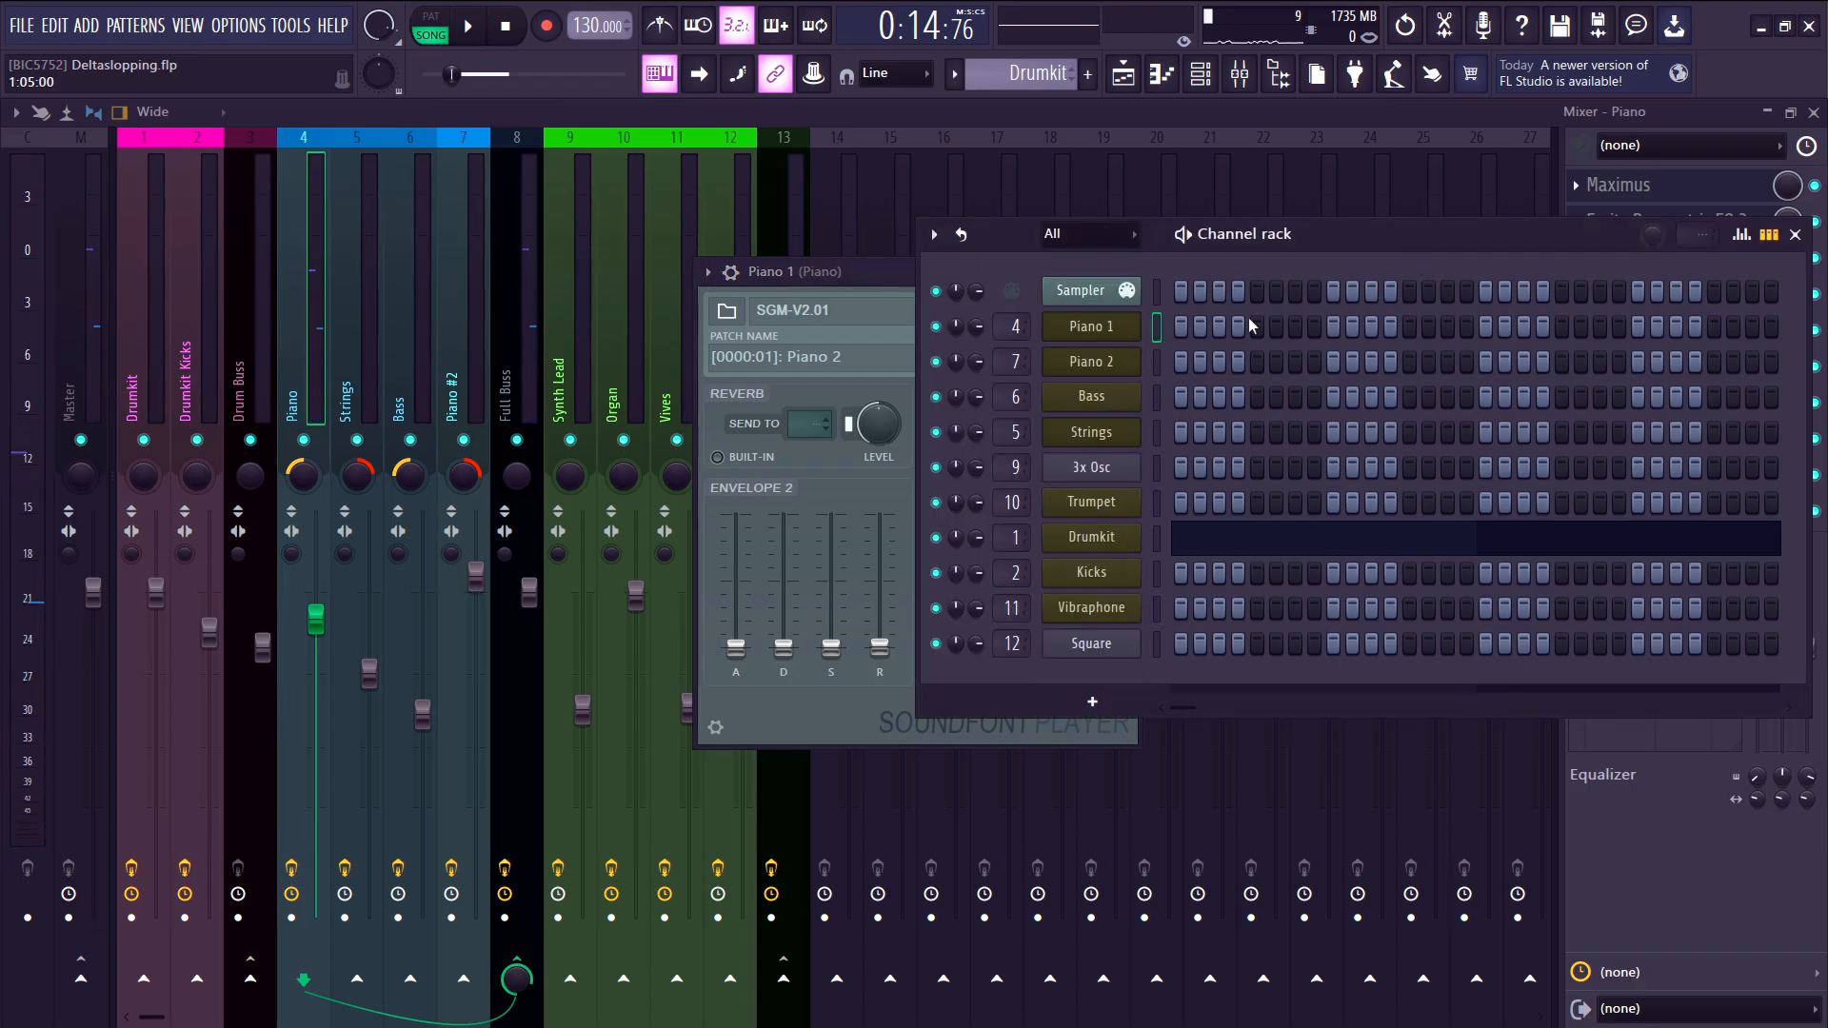
pyautogui.click(1133, 363)
pyautogui.moveTo(569, 453); pyautogui.dragTo(587, 335)
pyautogui.press('z')
pyautogui.press('b')
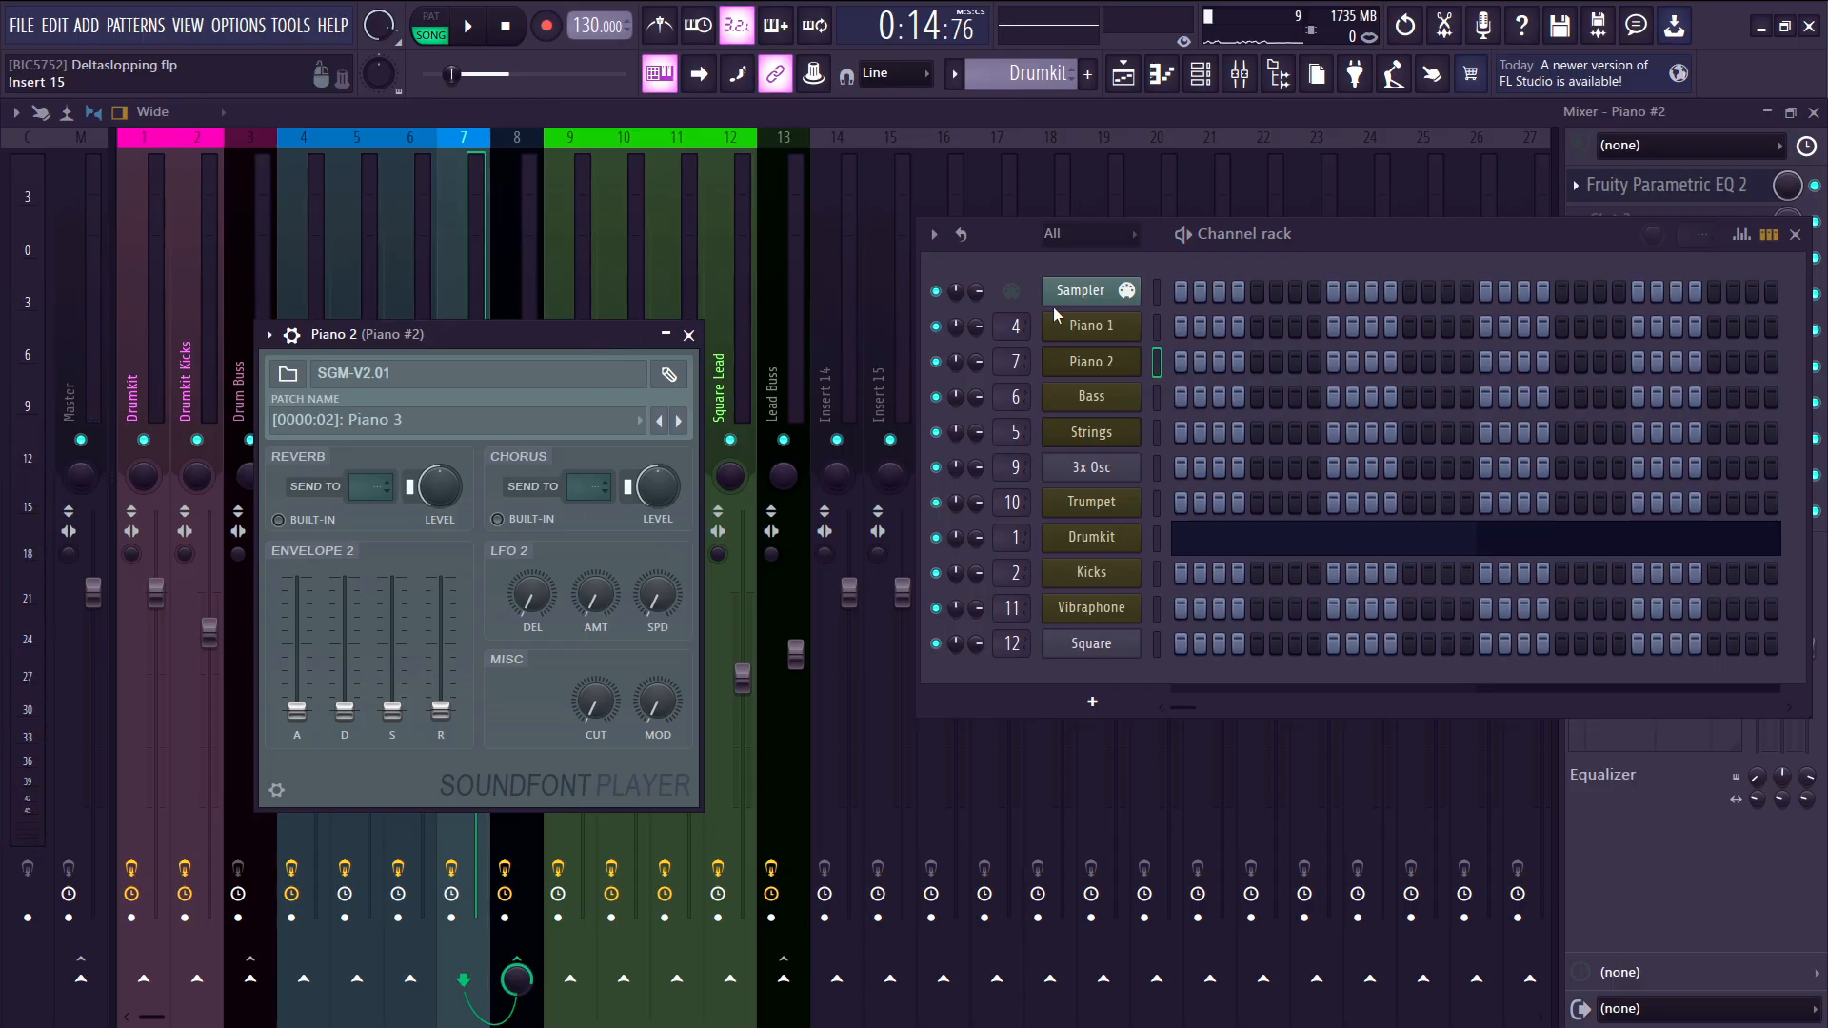
# - Open the Bass channel's SoundFont Player and audition the Synth Bass 1 patch with repeated low notes
pyautogui.click(1083, 400)
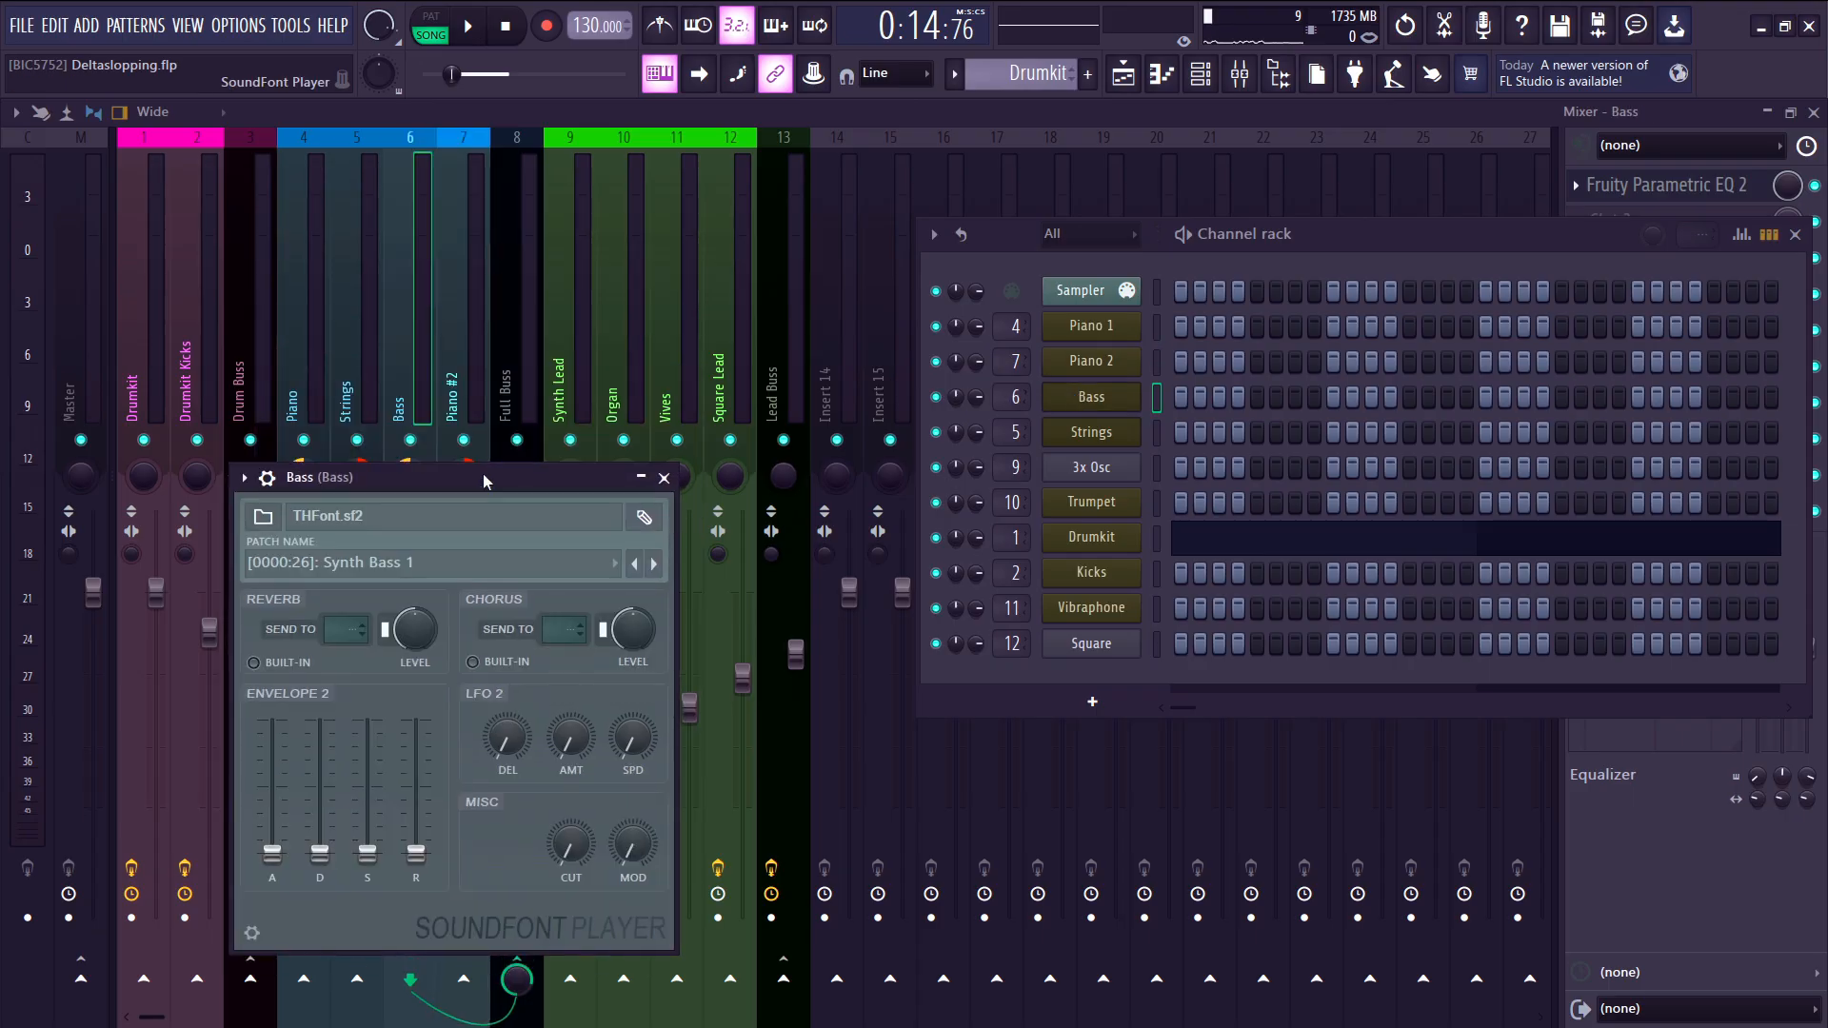
pyautogui.press('z')
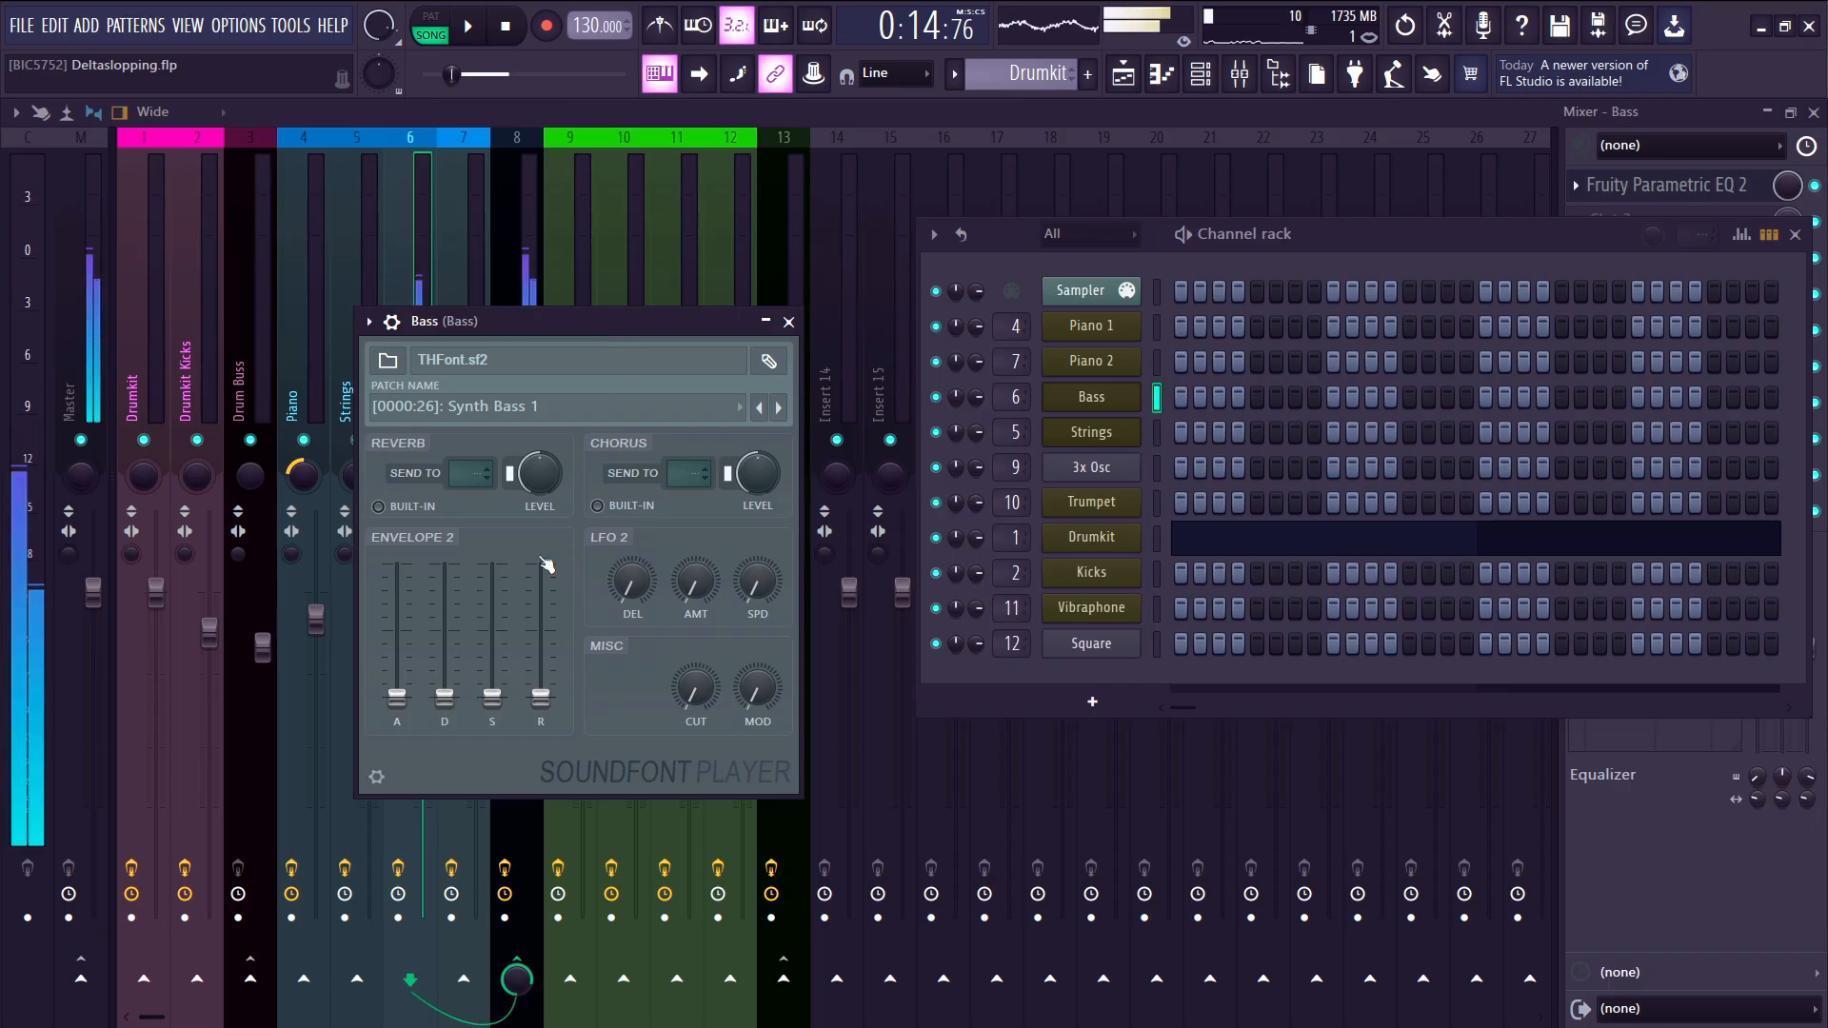
pyautogui.press('z')
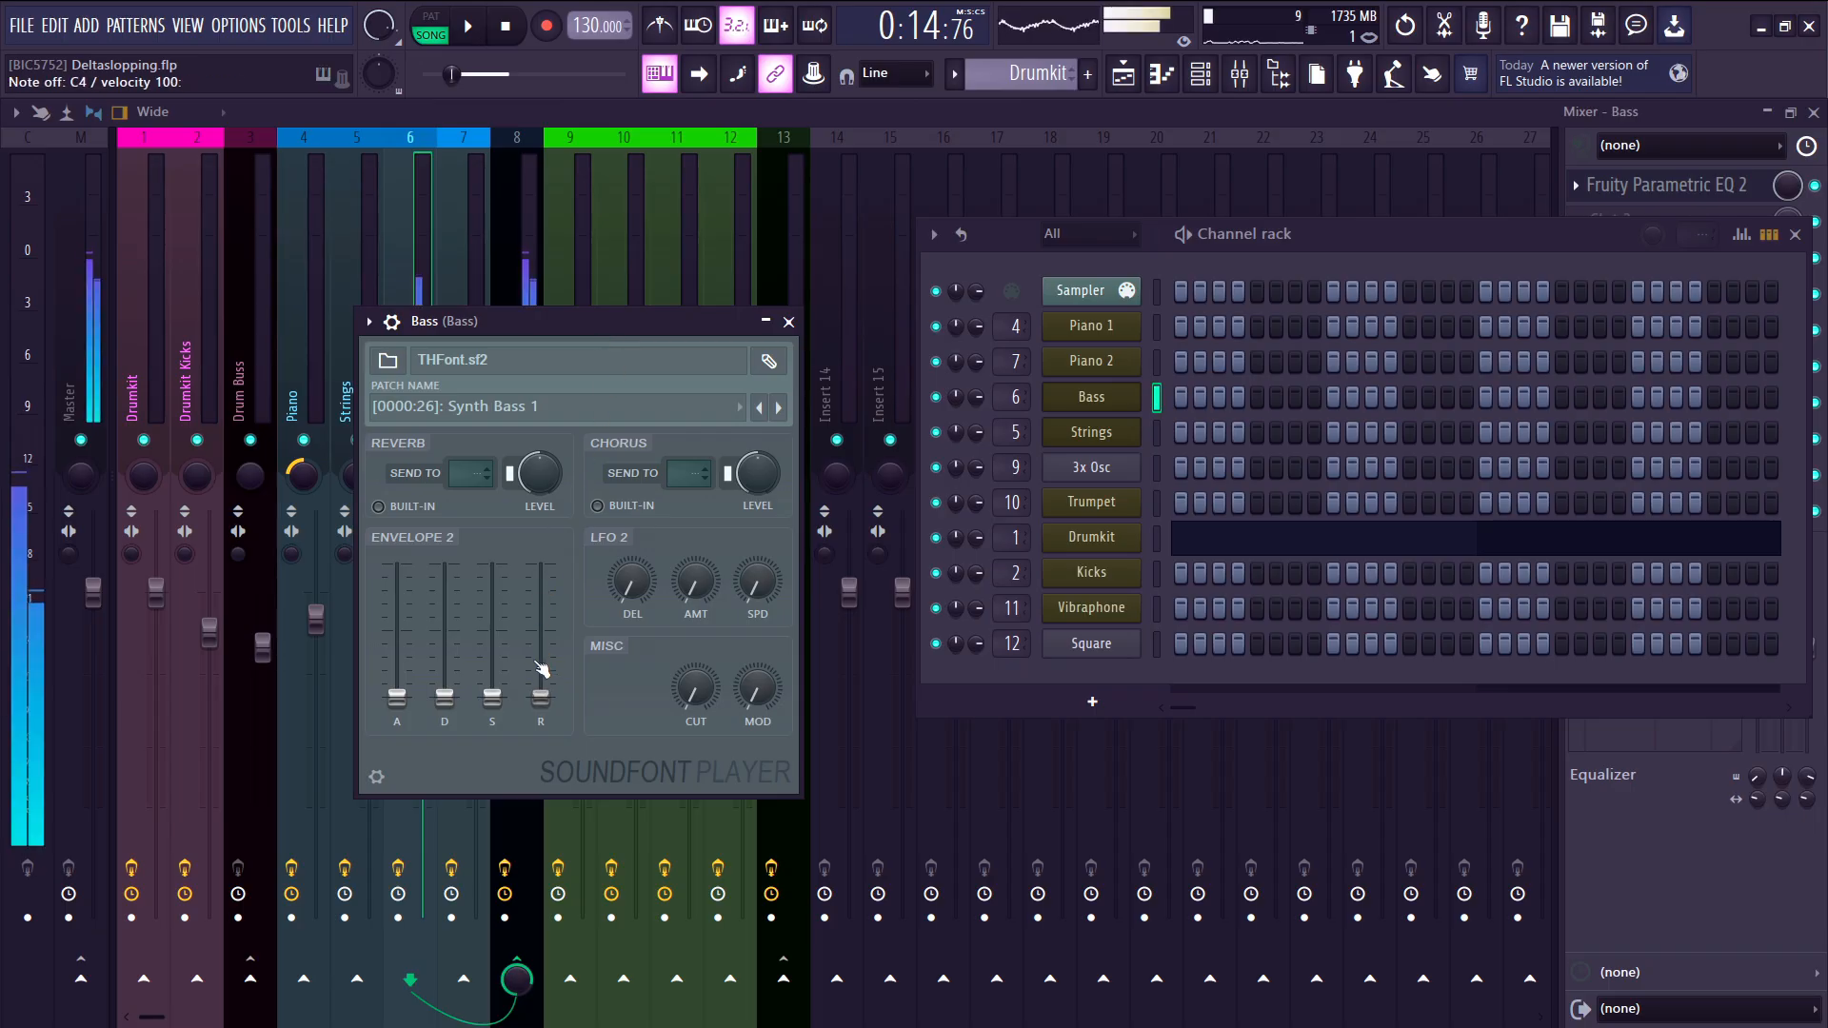
pyautogui.press('z')
pyautogui.press('z')
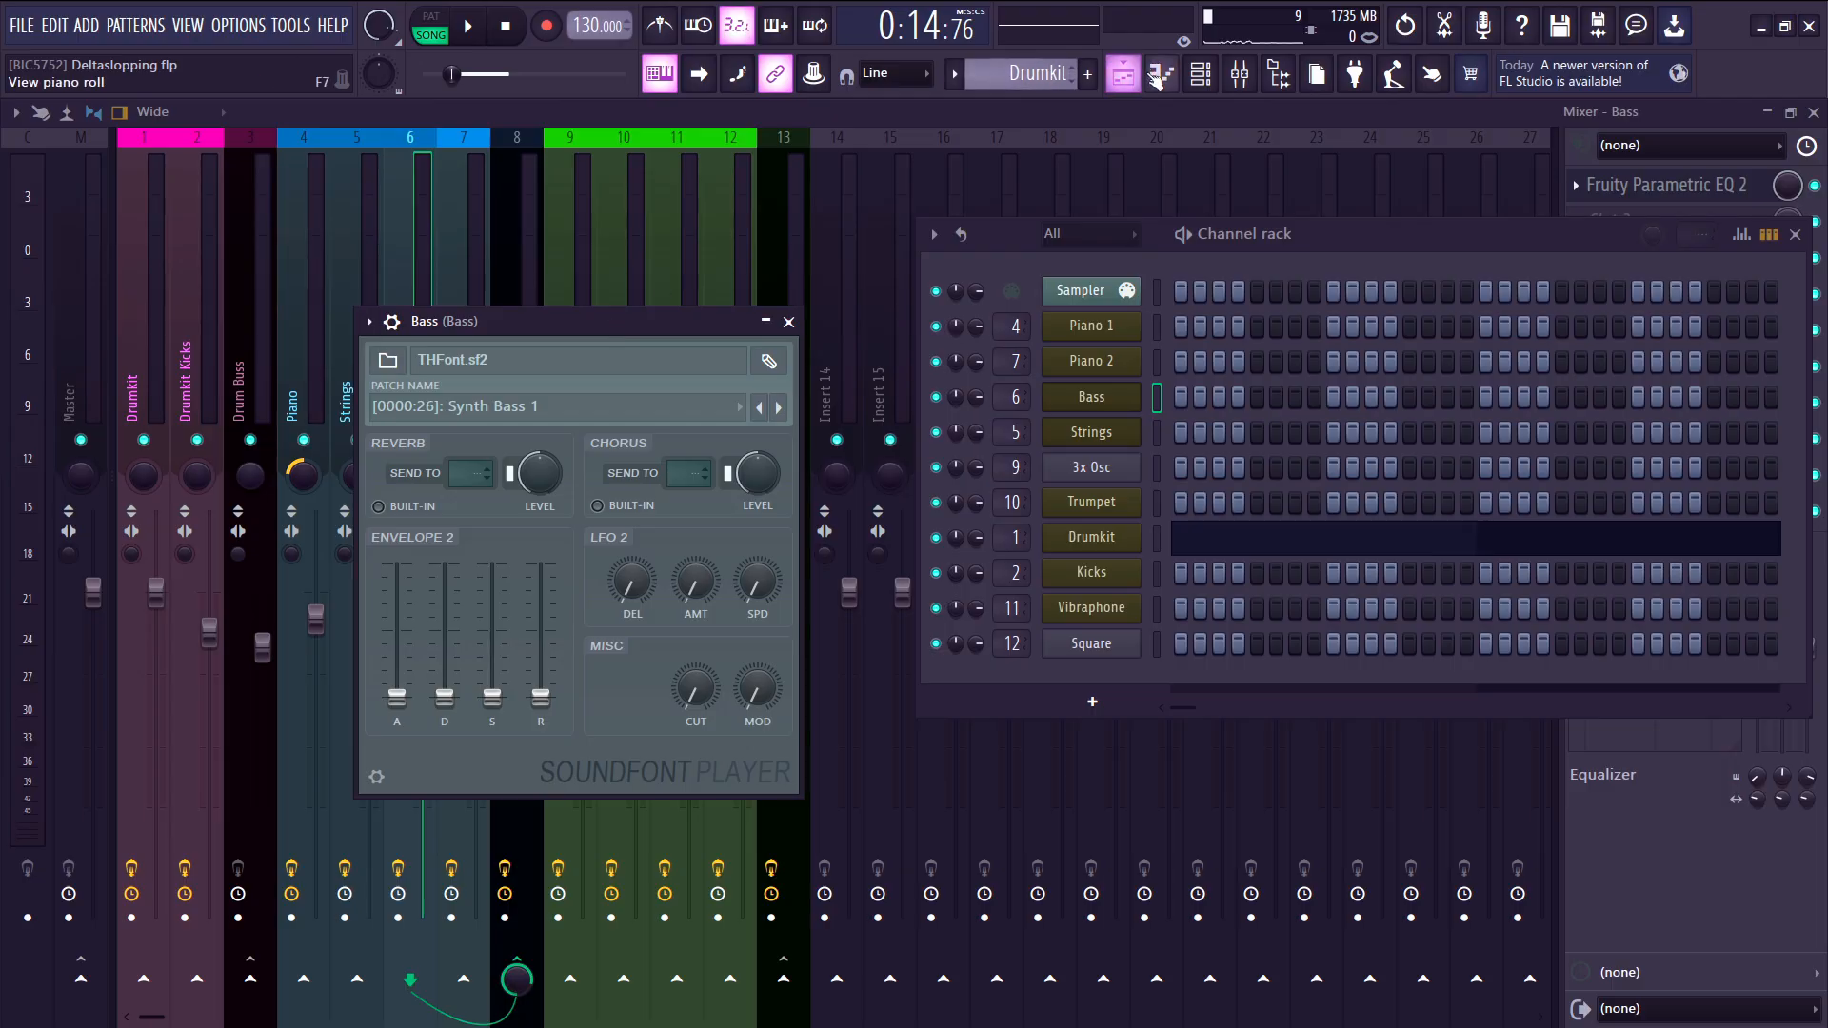
# - Open the Bass pattern from the playlist in the piano roll and show its notes from bar 9
pyautogui.click(1124, 73)
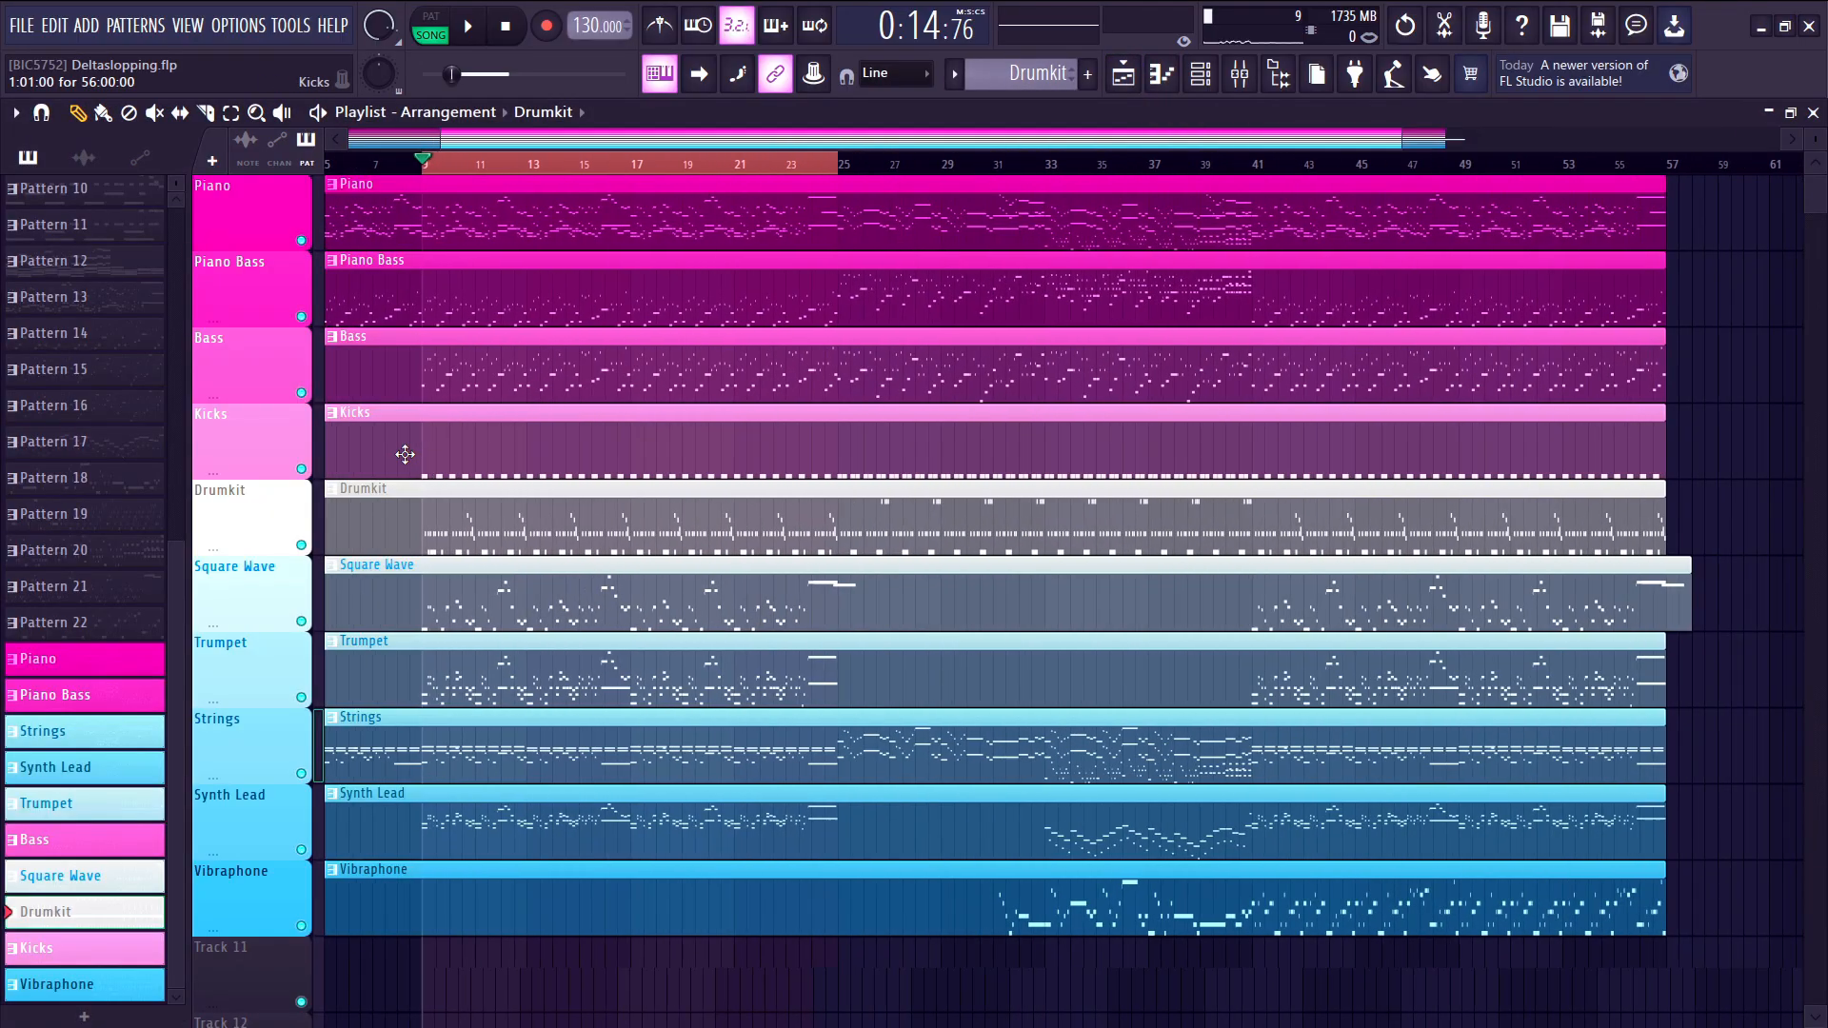
pyautogui.click(441, 317)
pyautogui.doubleClick(447, 362)
pyautogui.scroll(-6, 452, 364)
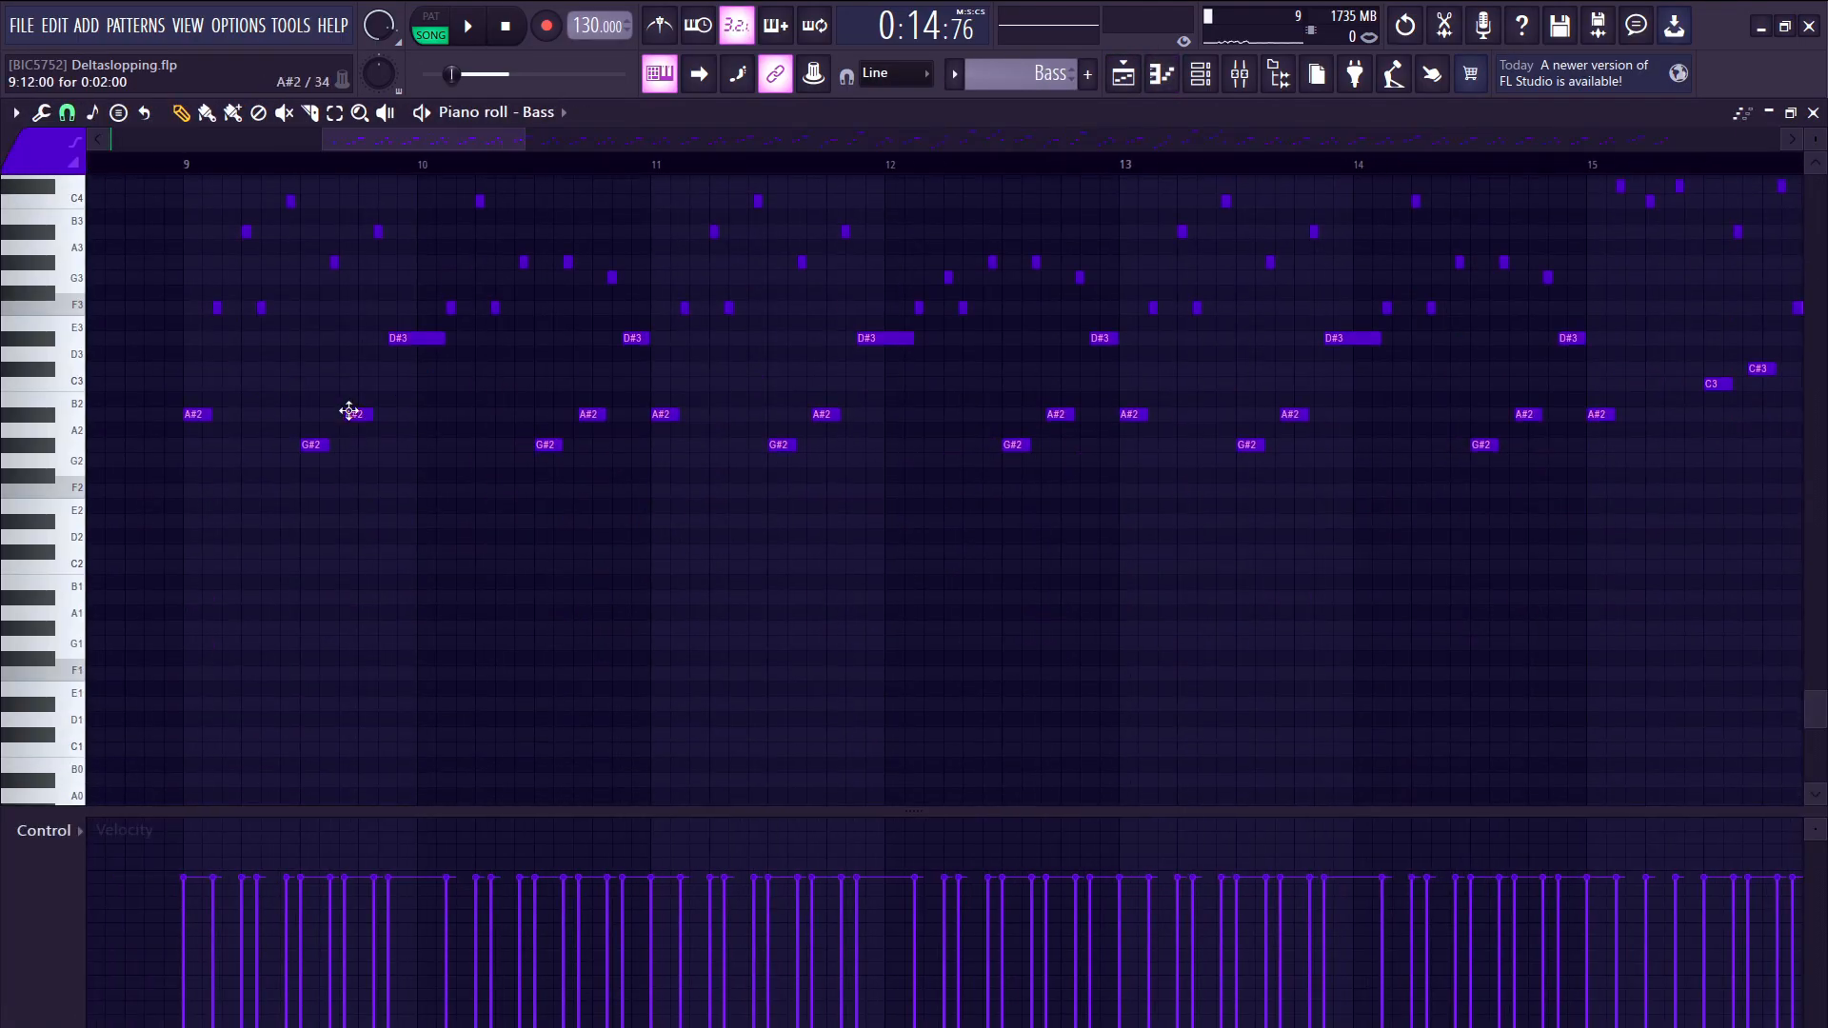
pyautogui.scroll(3, 266, 380)
# - Switch playback to pattern mode and play the Bass pattern from just before bar 9
pyautogui.click(431, 28)
pyautogui.click(131, 164)
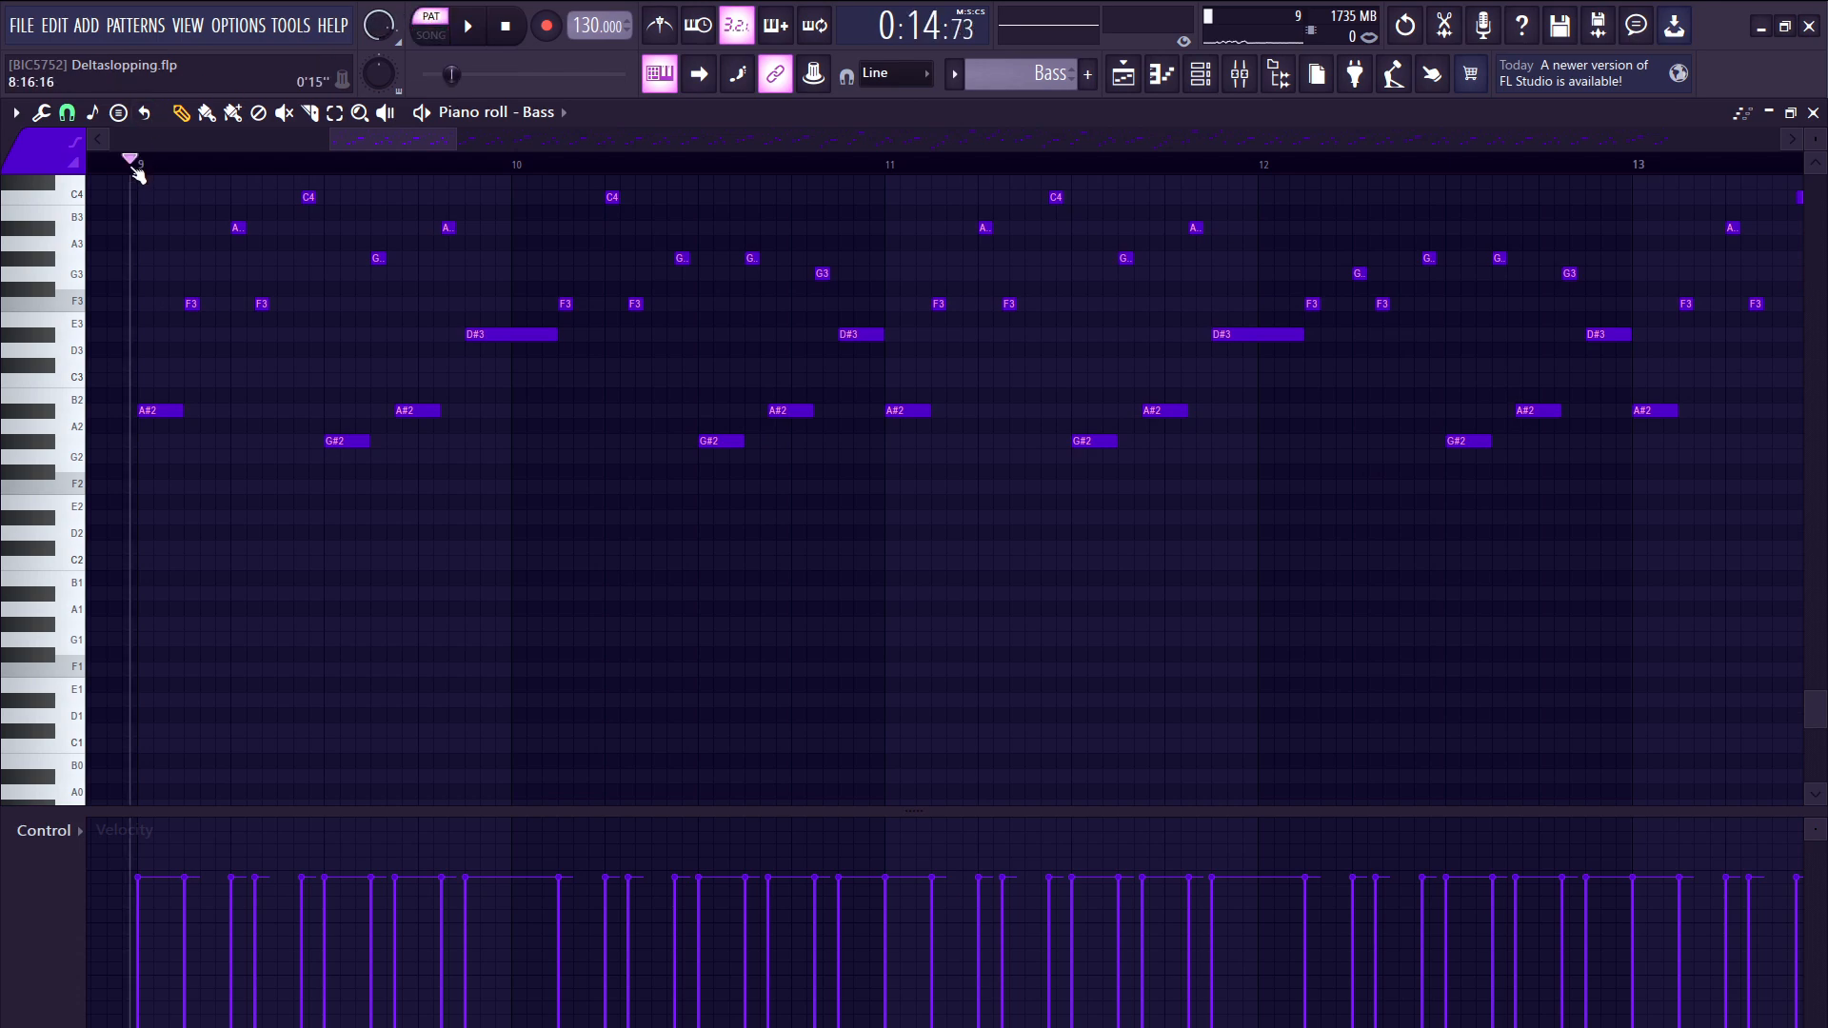
pyautogui.press('space')
pyautogui.scroll(2, 381, 306)
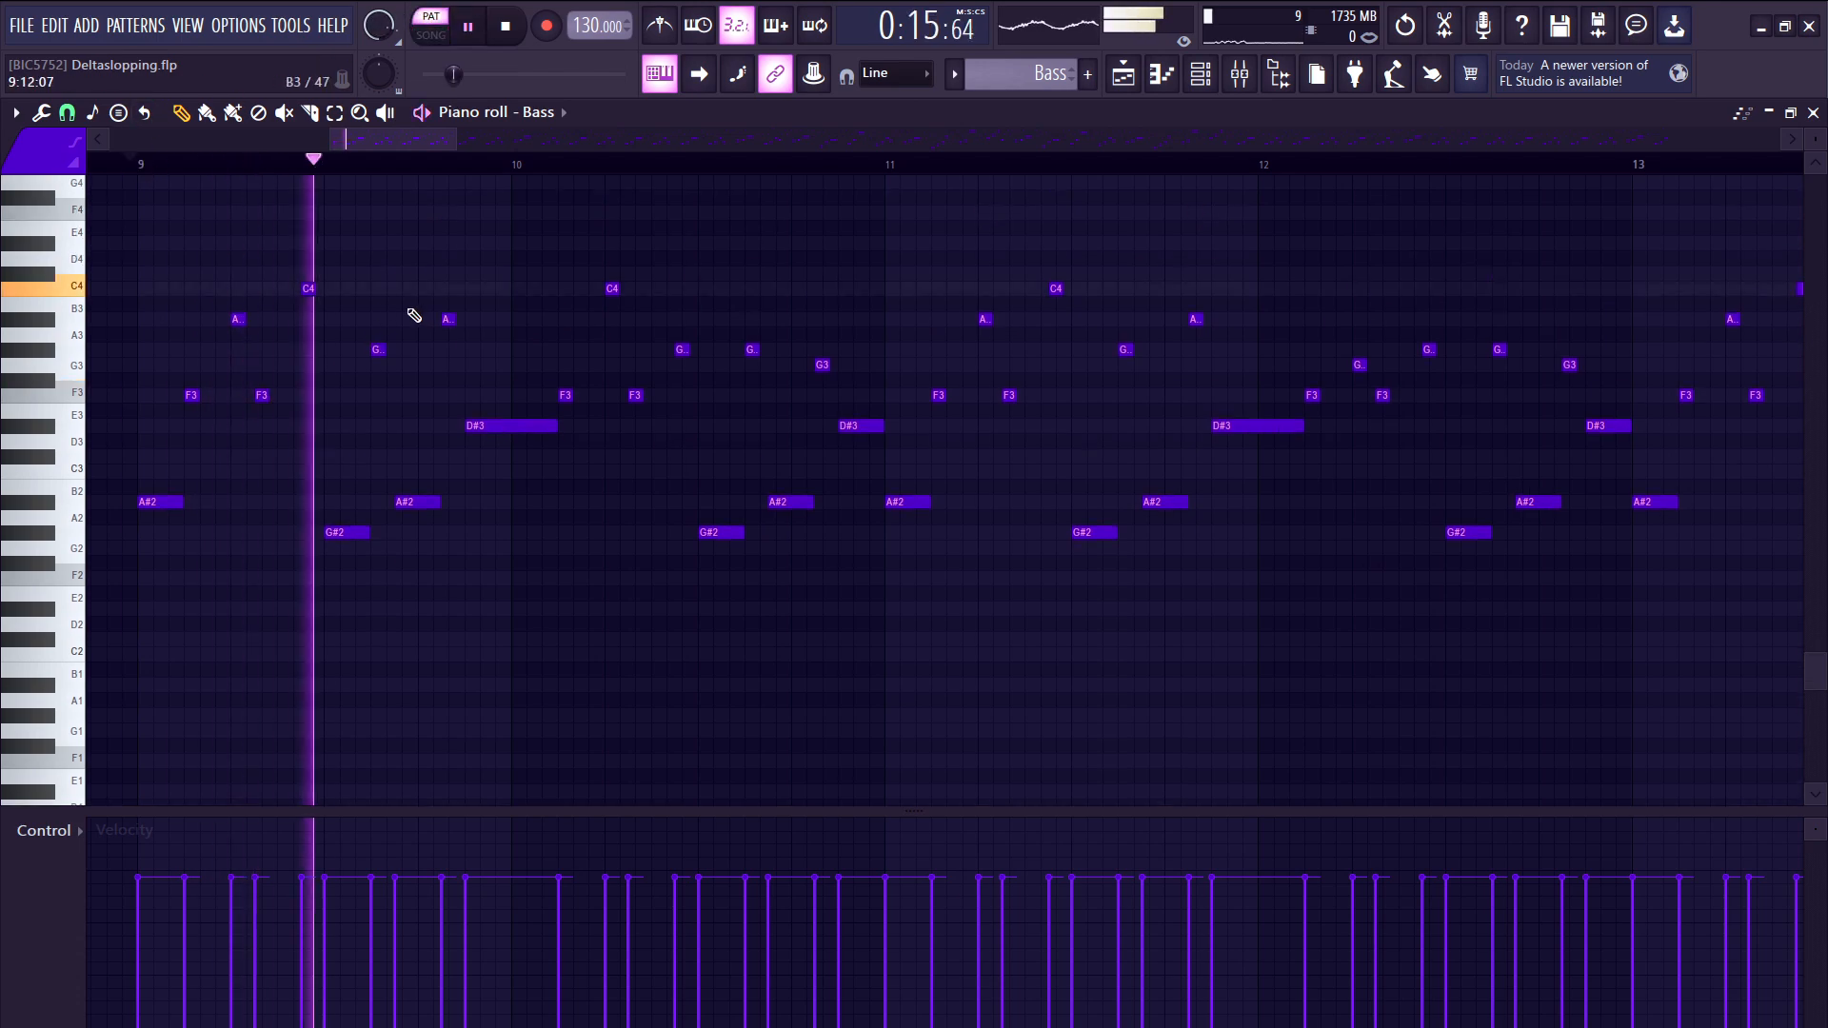
# - Stop playback and open the Bass channel's SoundFont Player from the channel rack
pyautogui.click(1200, 76)
pyautogui.press('space')
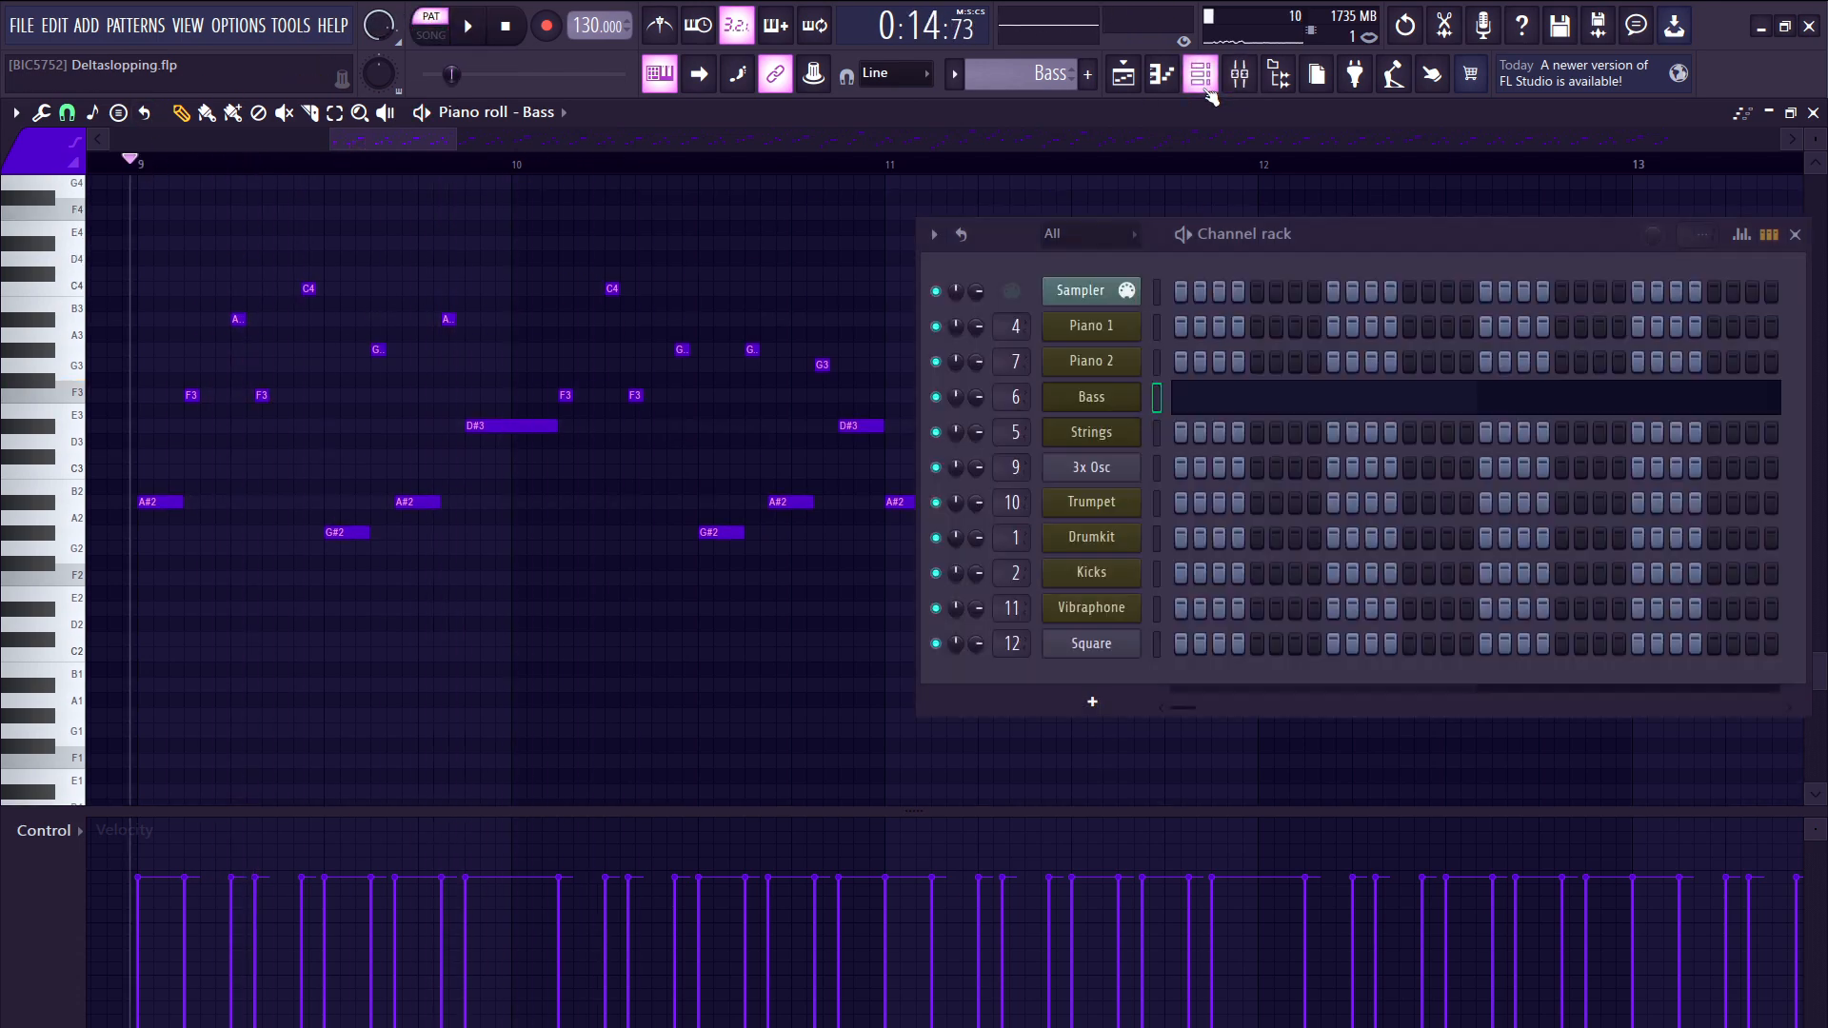
pyautogui.click(1066, 396)
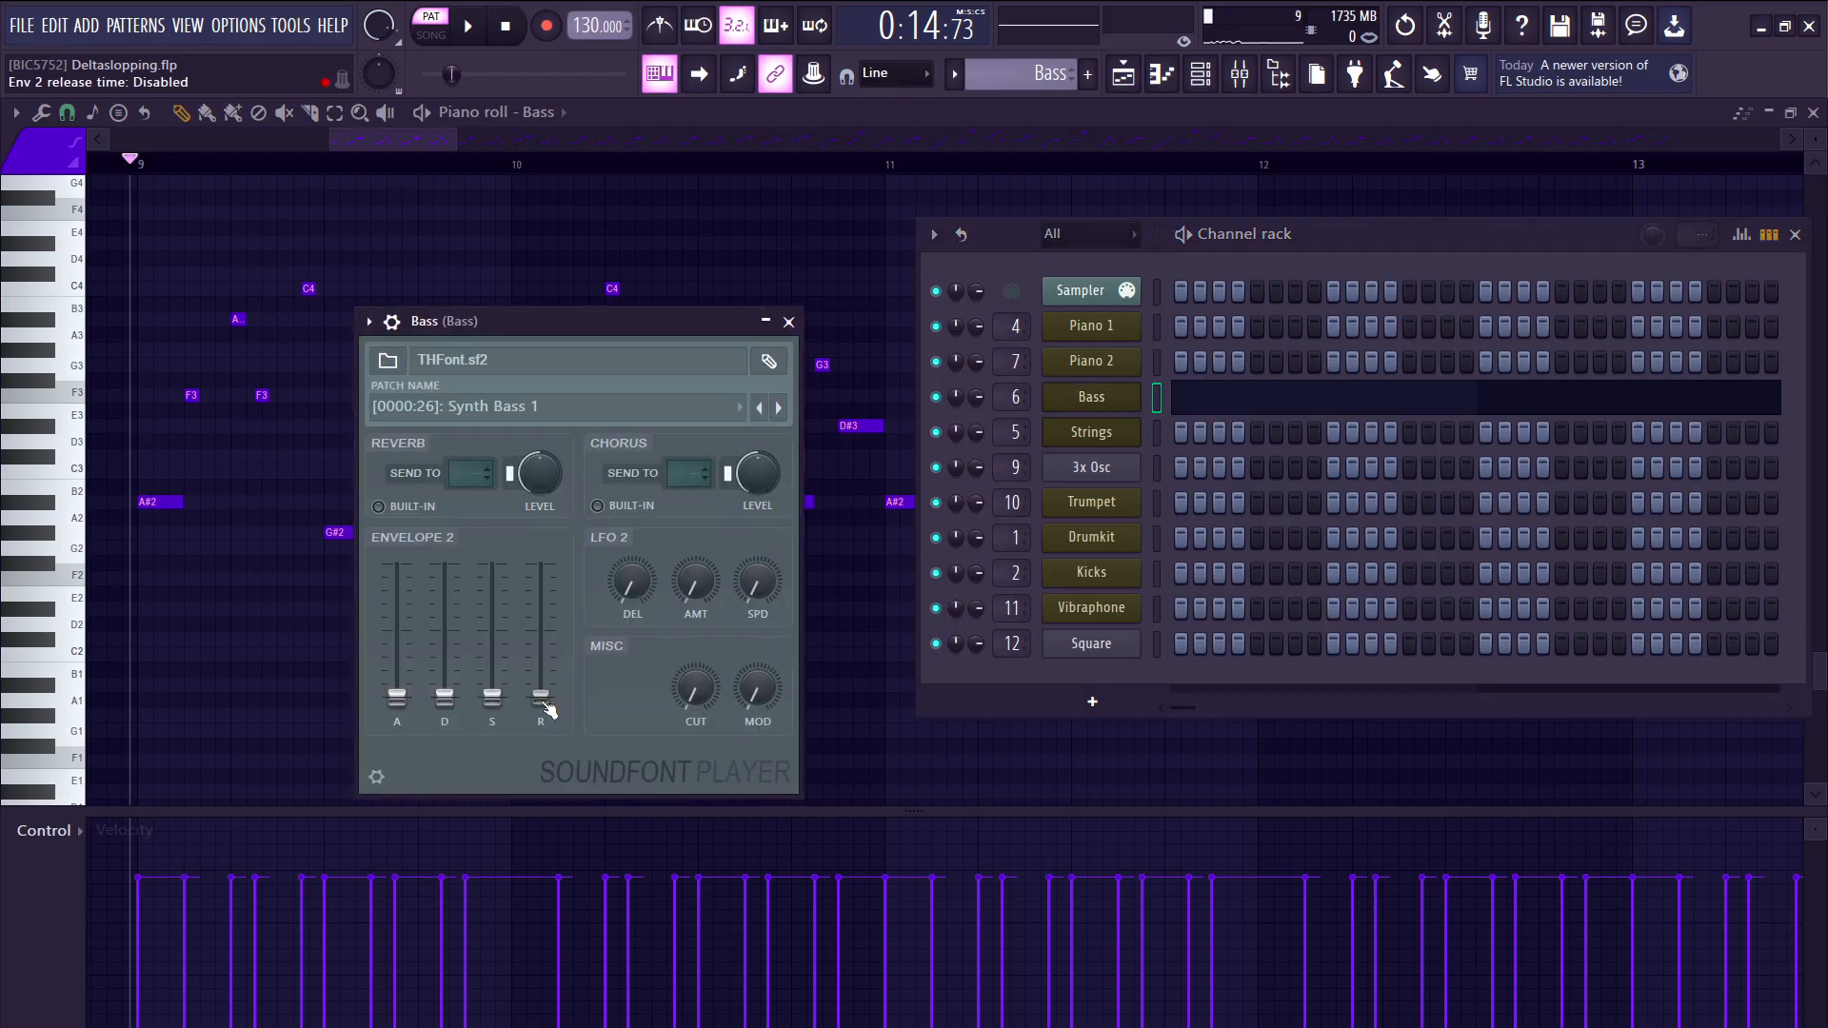
# - Play the Bass pattern with the Envelope 2 release raised to 735, stop it, and return the release to disabled
pyautogui.press('space')
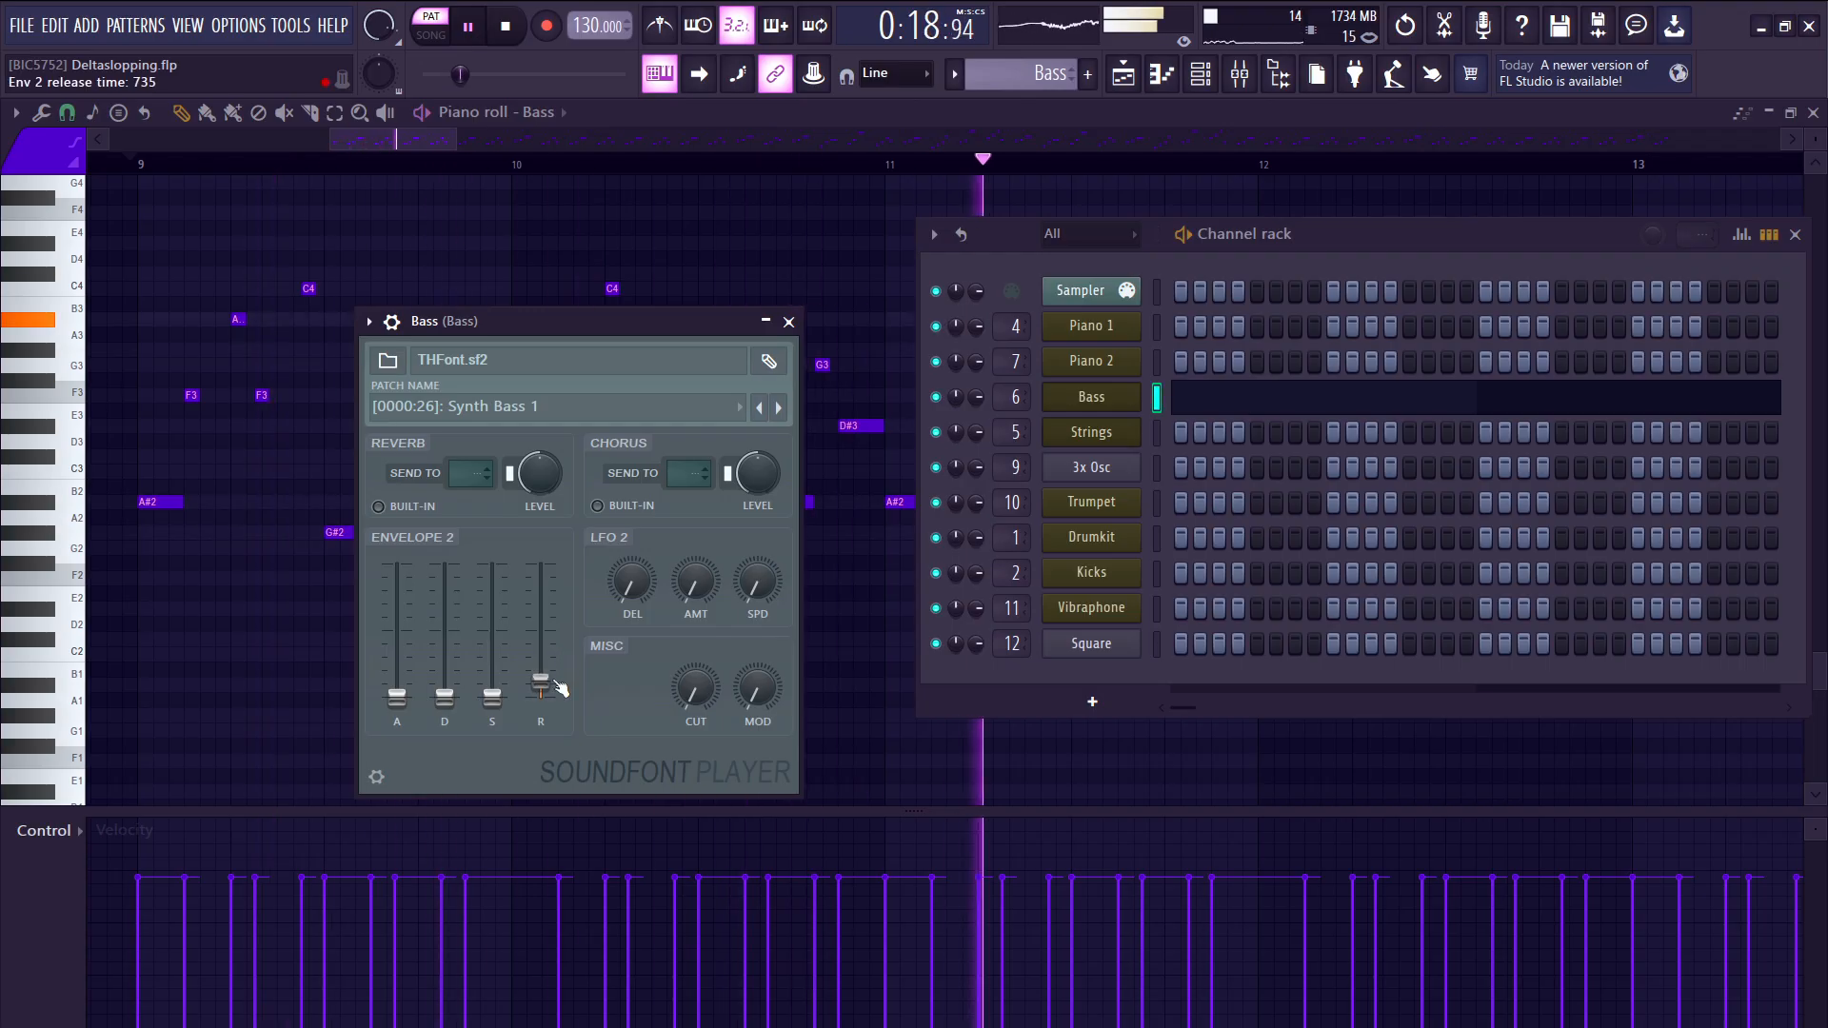
pyautogui.press('space')
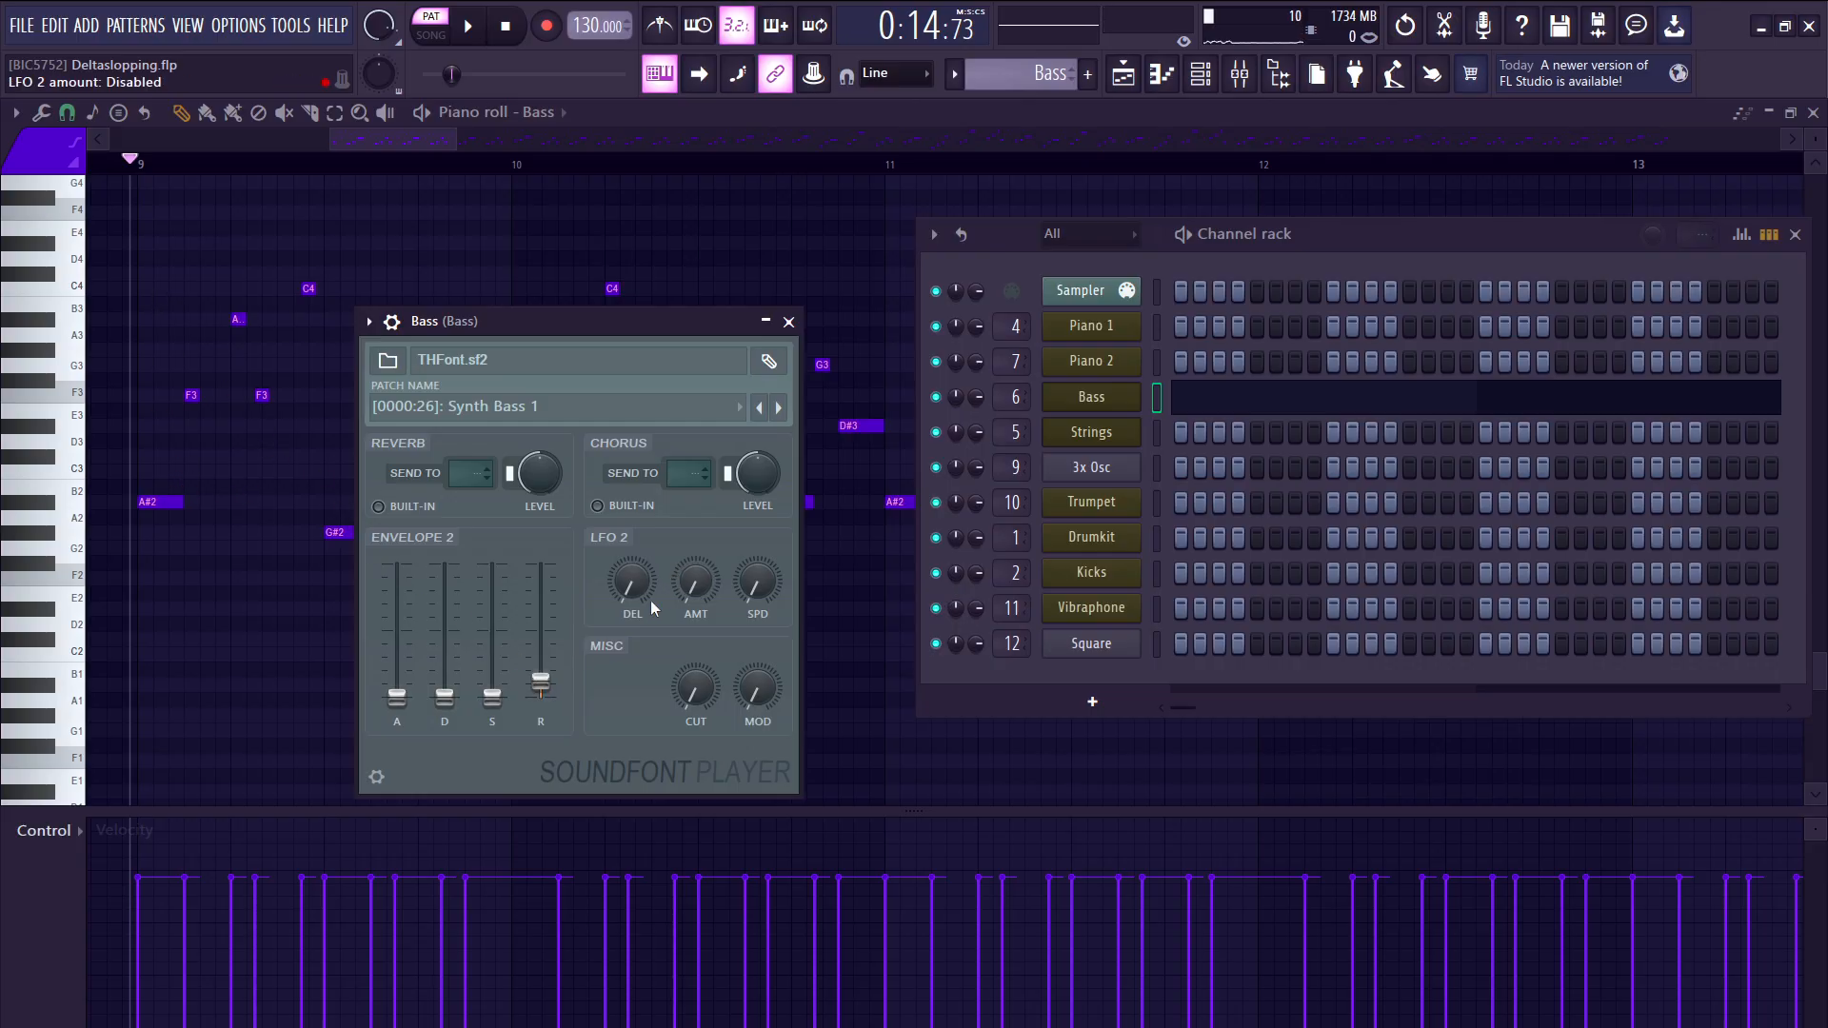
pyautogui.moveTo(541, 683); pyautogui.dragTo(541, 700)
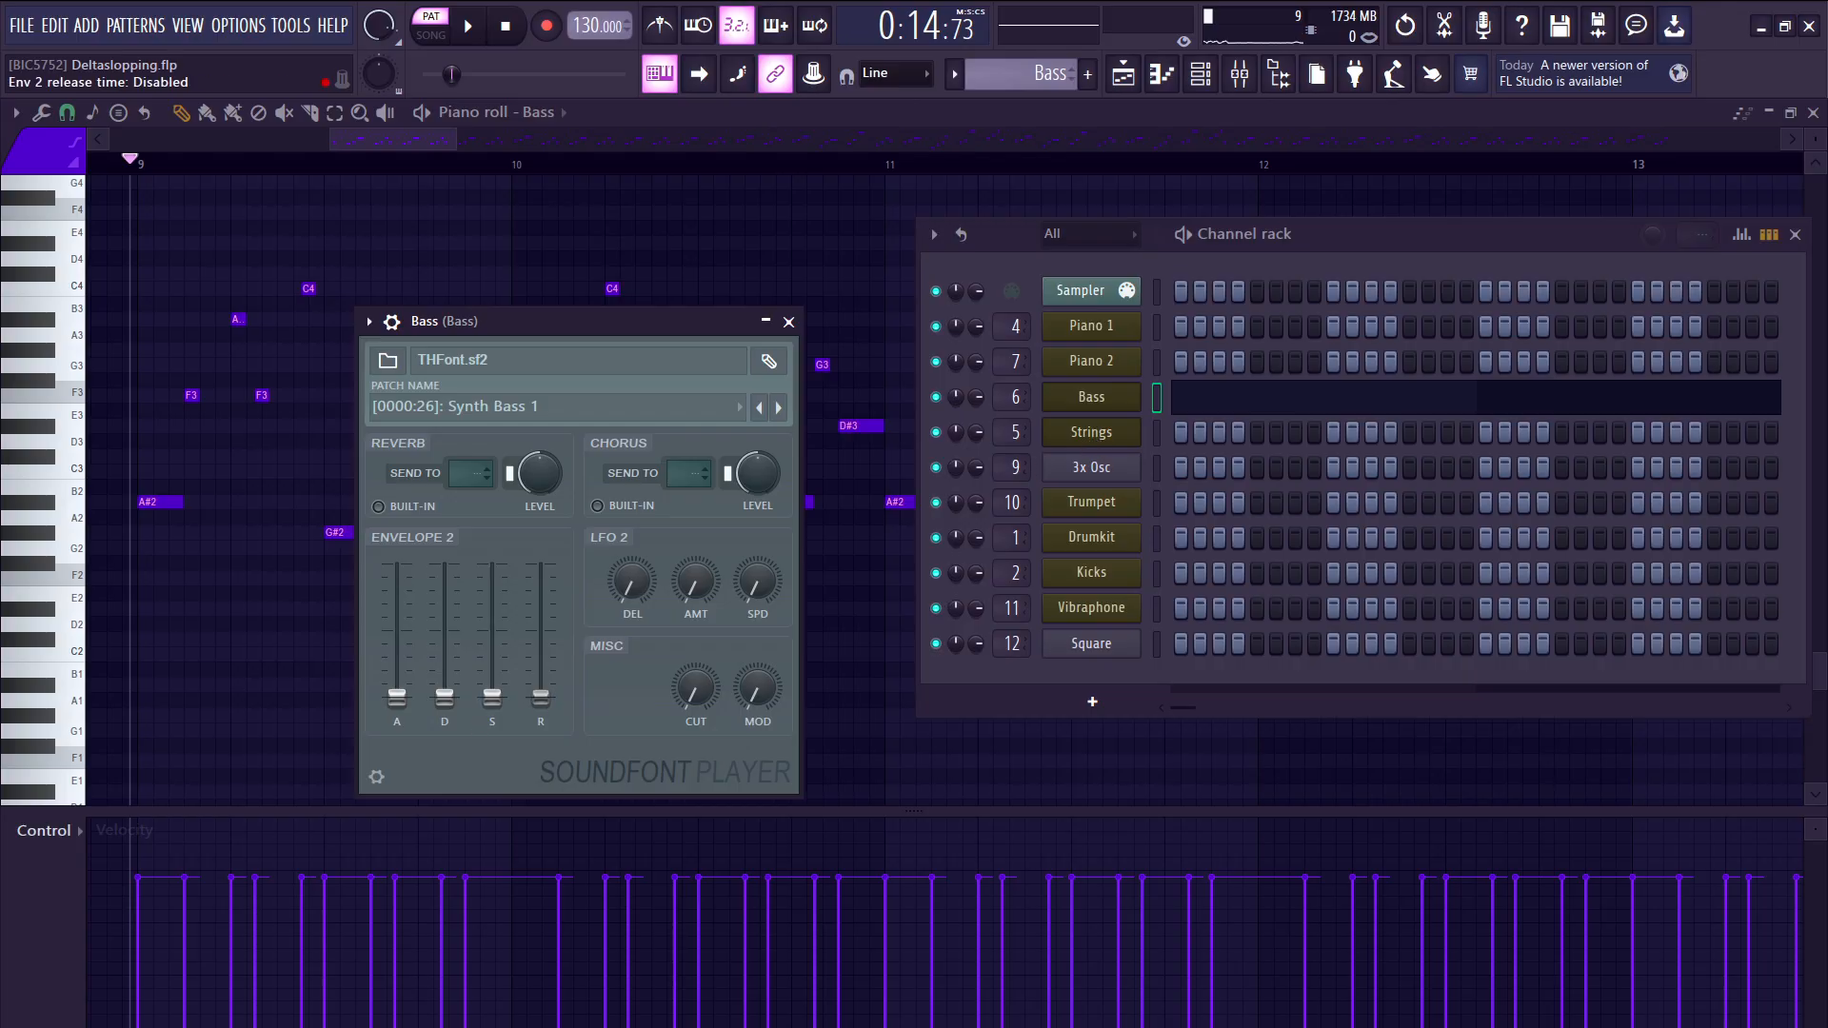
# - Open the Strings channel's SoundFont Player, bring its window closer to the channel rack, and audition the Strings Orchest patch
pyautogui.click(1079, 438)
pyautogui.moveTo(183, 209); pyautogui.dragTo(694, 209)
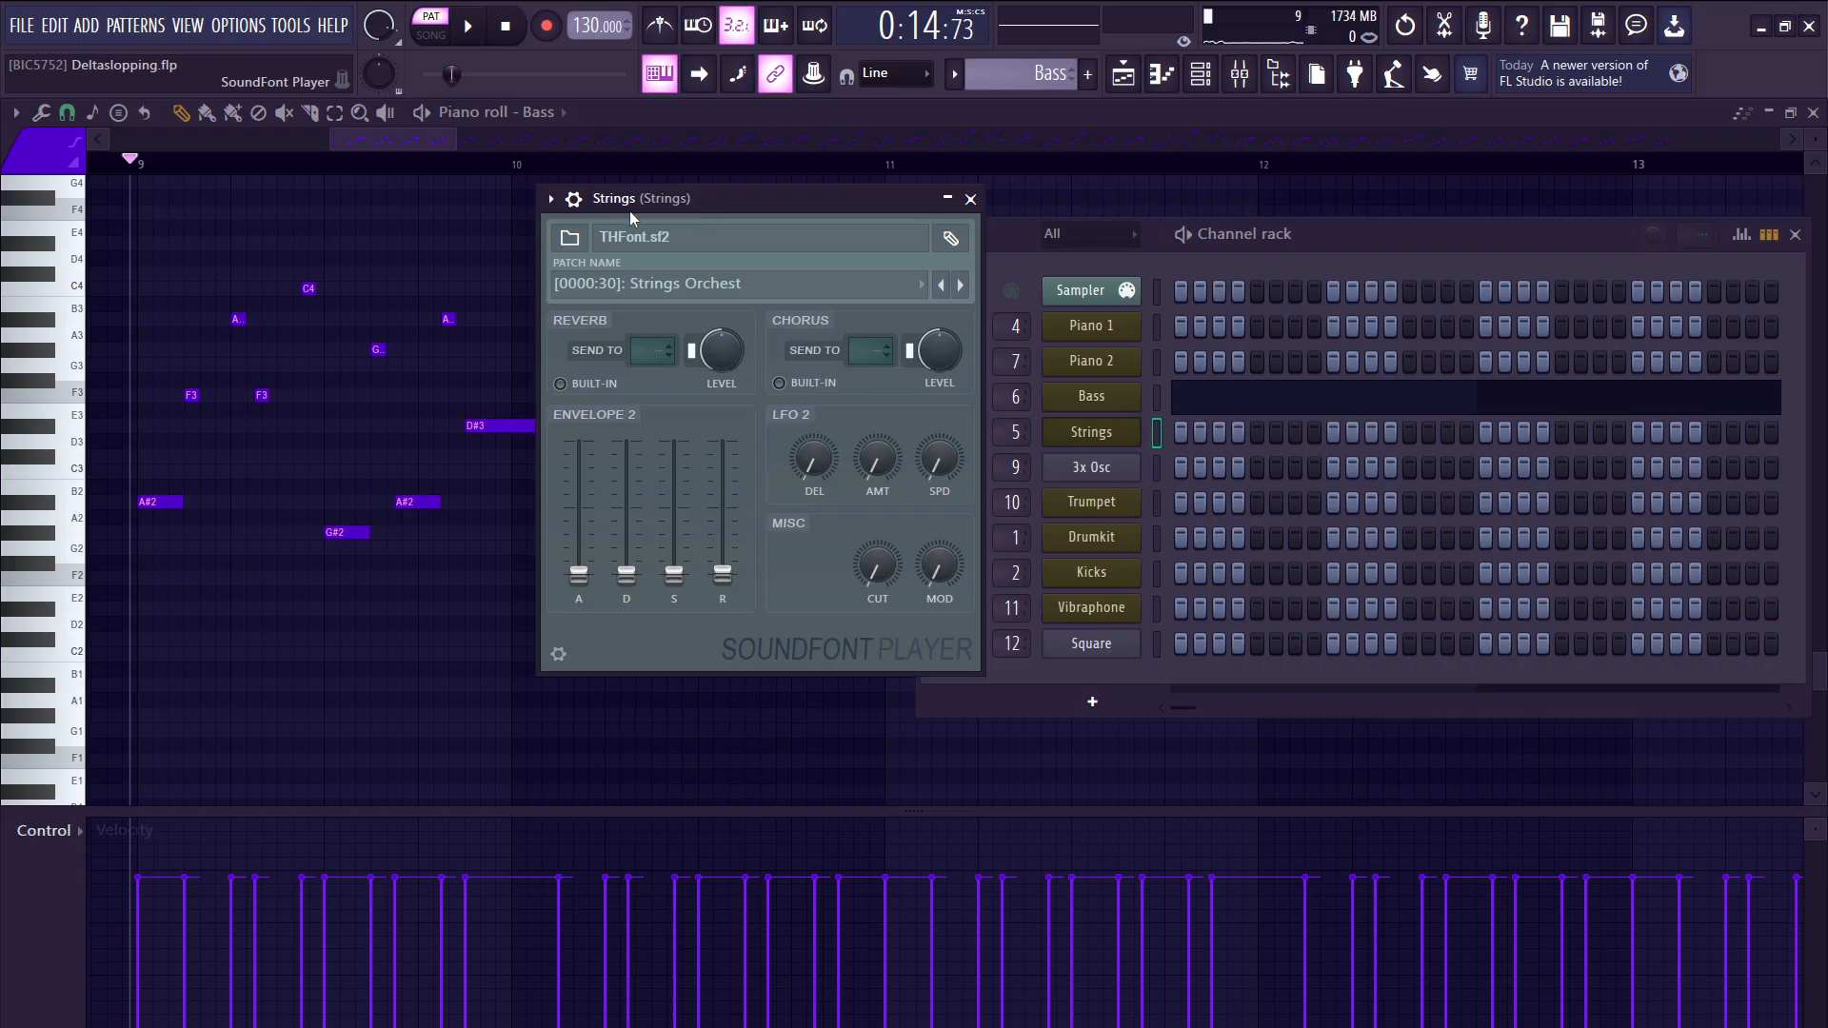
pyautogui.press('q')
pyautogui.press('q')
# - Show the Strings track in the mixer and open its dblue Crusher effect
pyautogui.click(1240, 73)
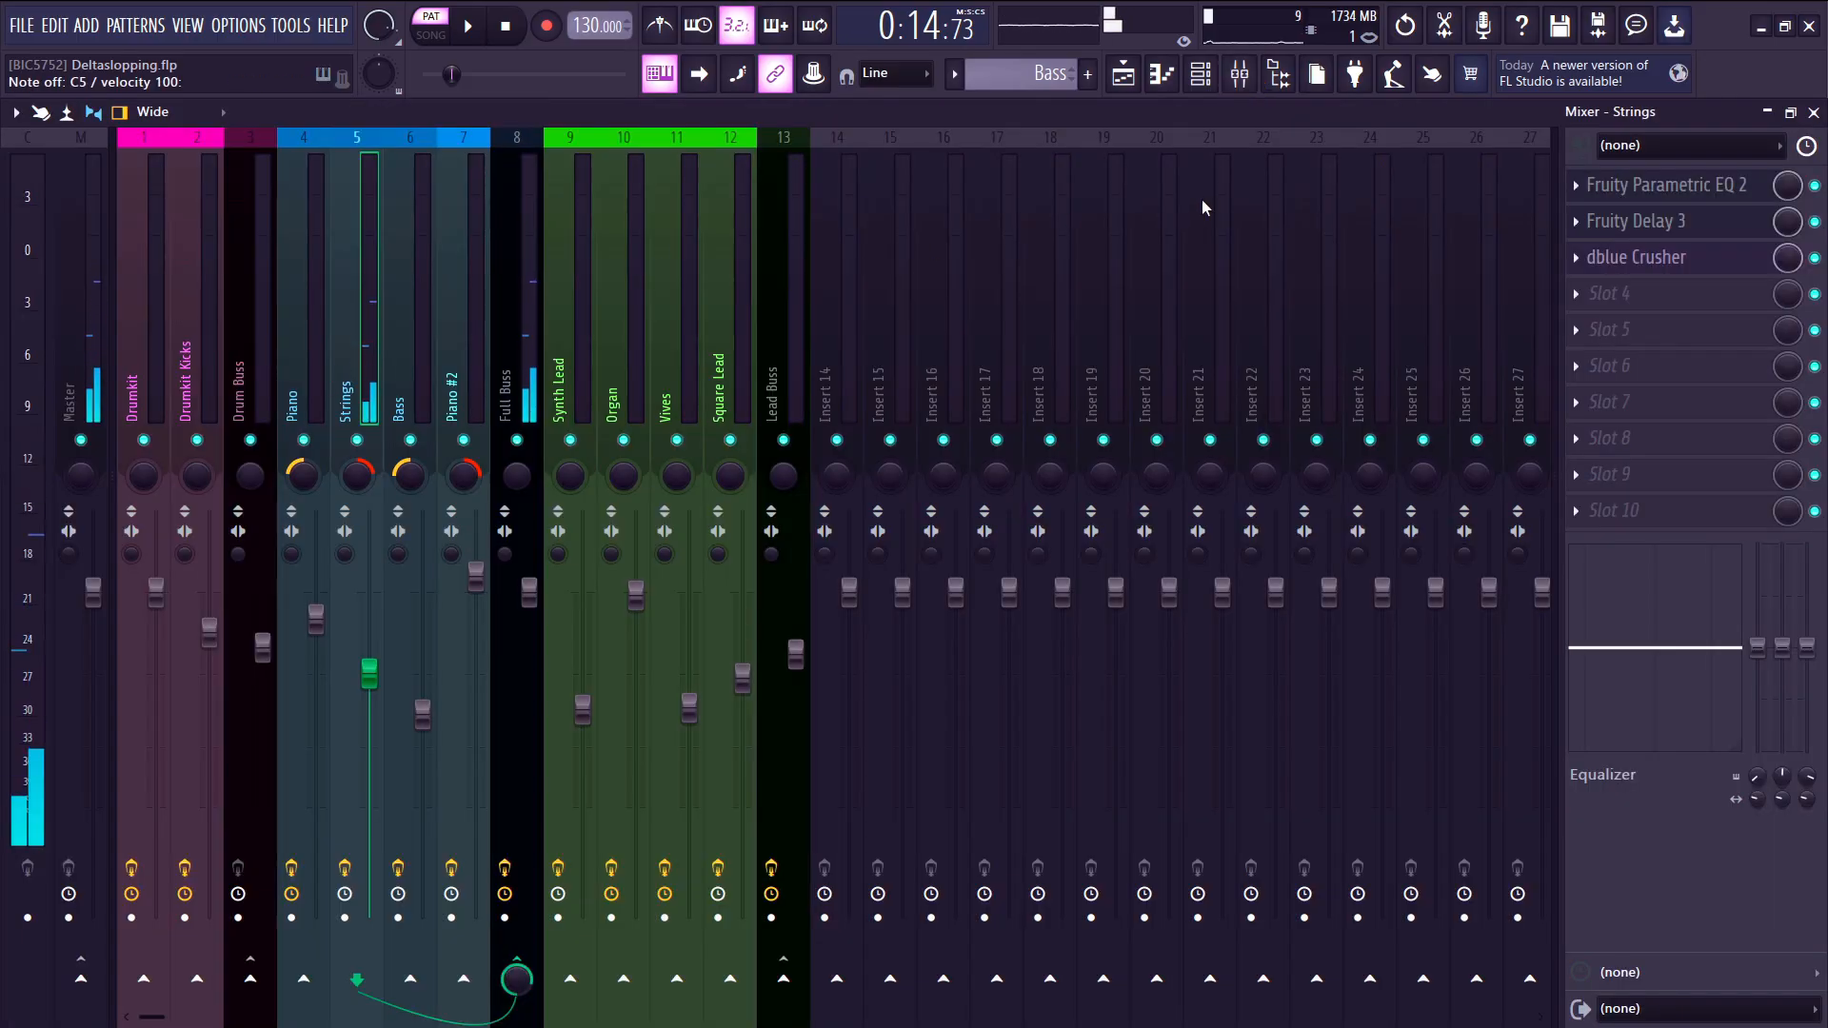
pyautogui.click(1675, 260)
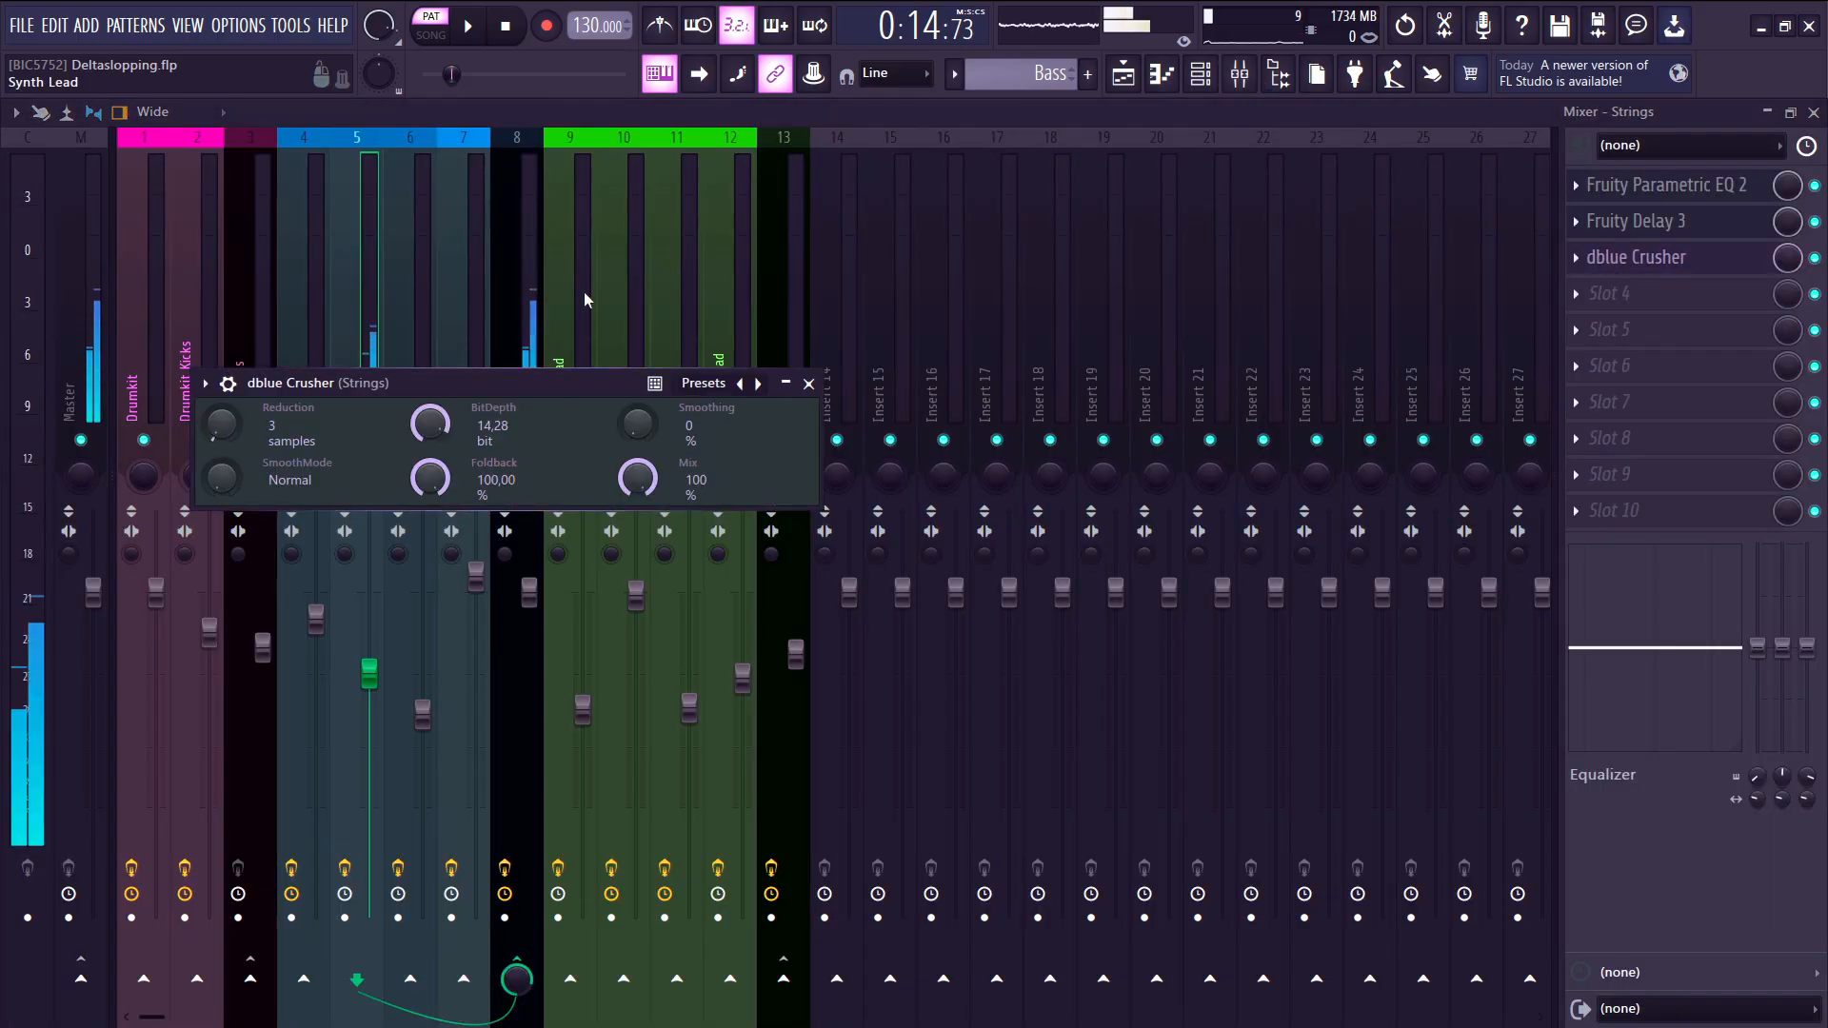
# - Return to the playlist and place the song playhead at bar 9 in song mode
pyautogui.click(1124, 74)
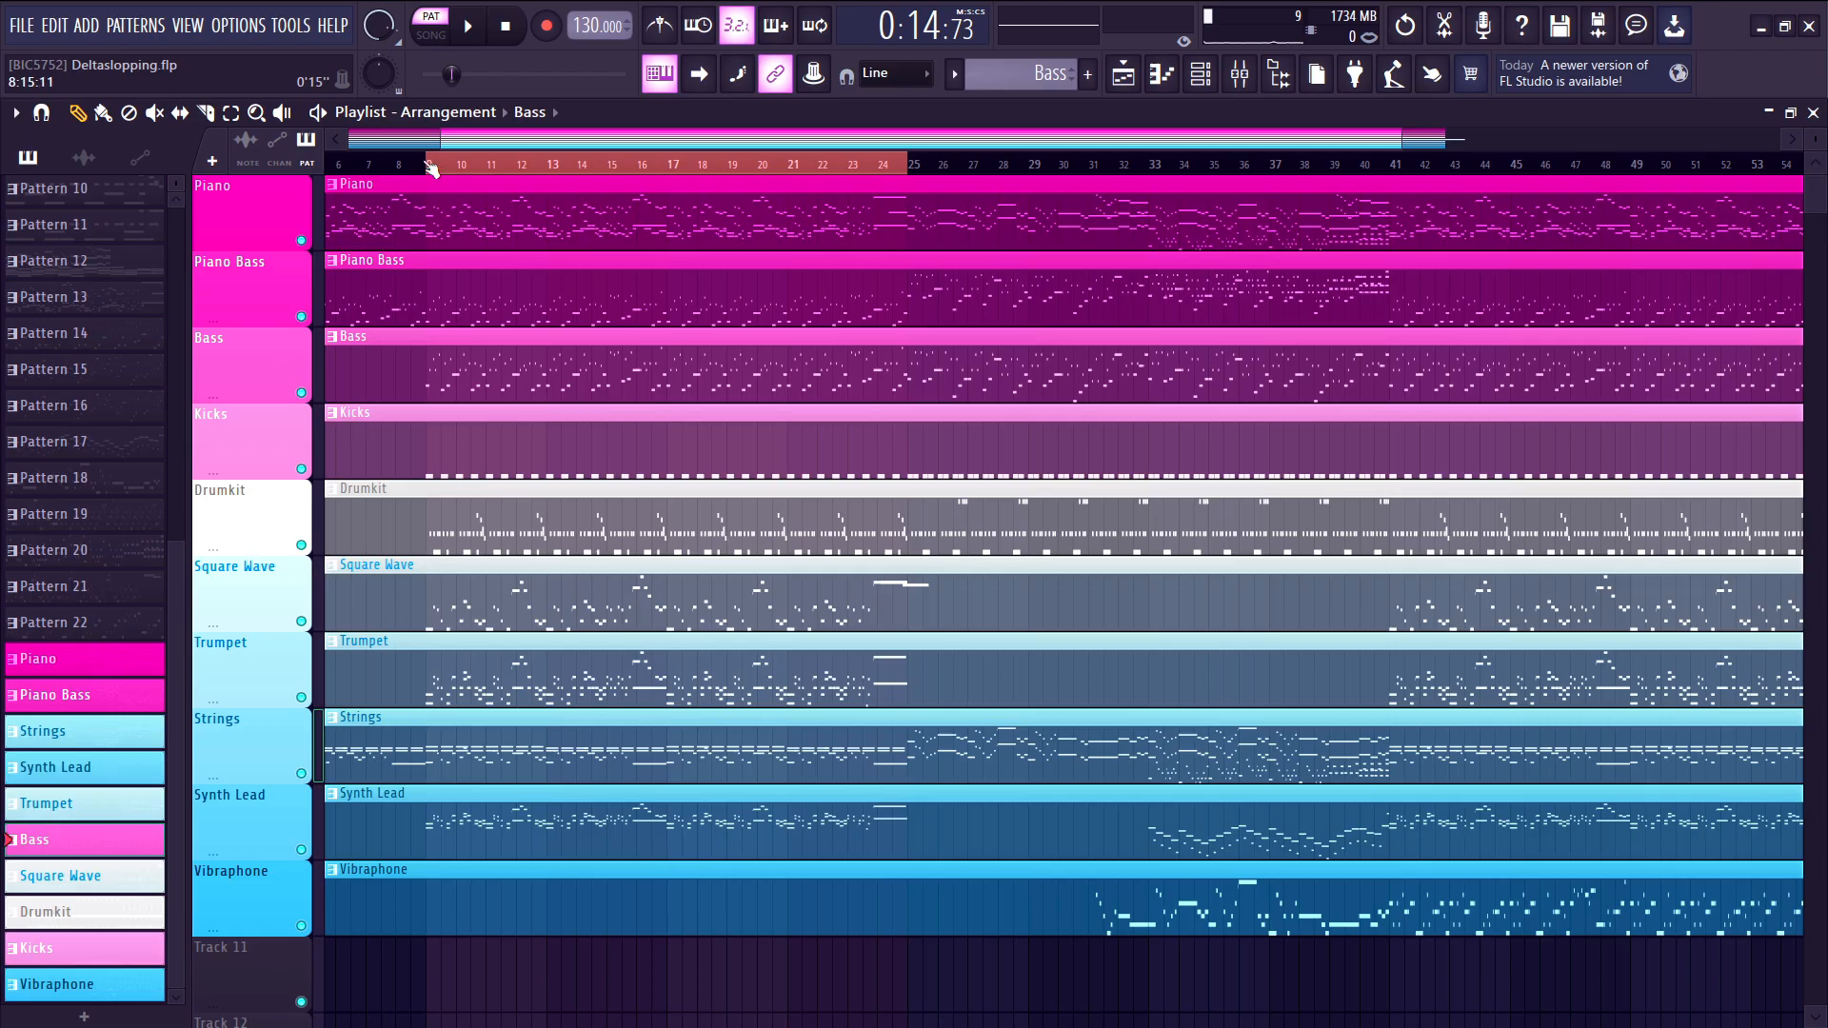
pyautogui.click(431, 167)
pyautogui.scroll(3, 390, 359)
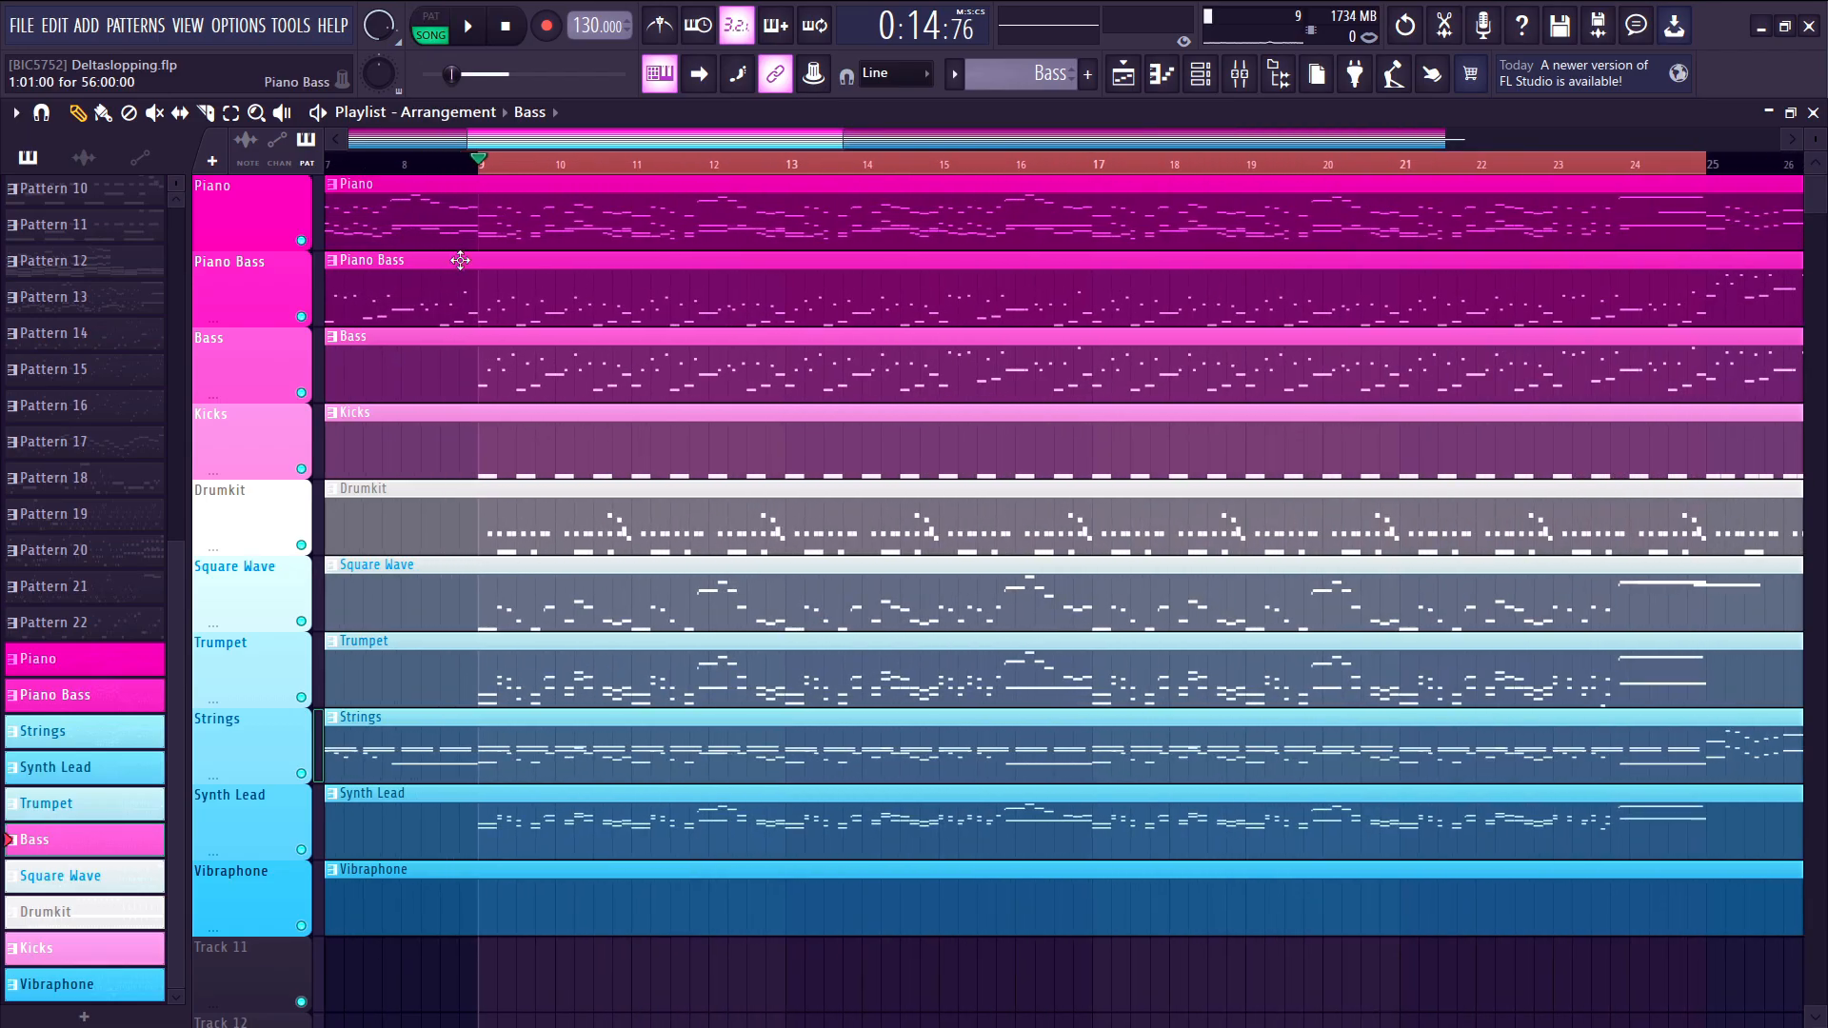
pyautogui.scroll(-3, 483, 452)
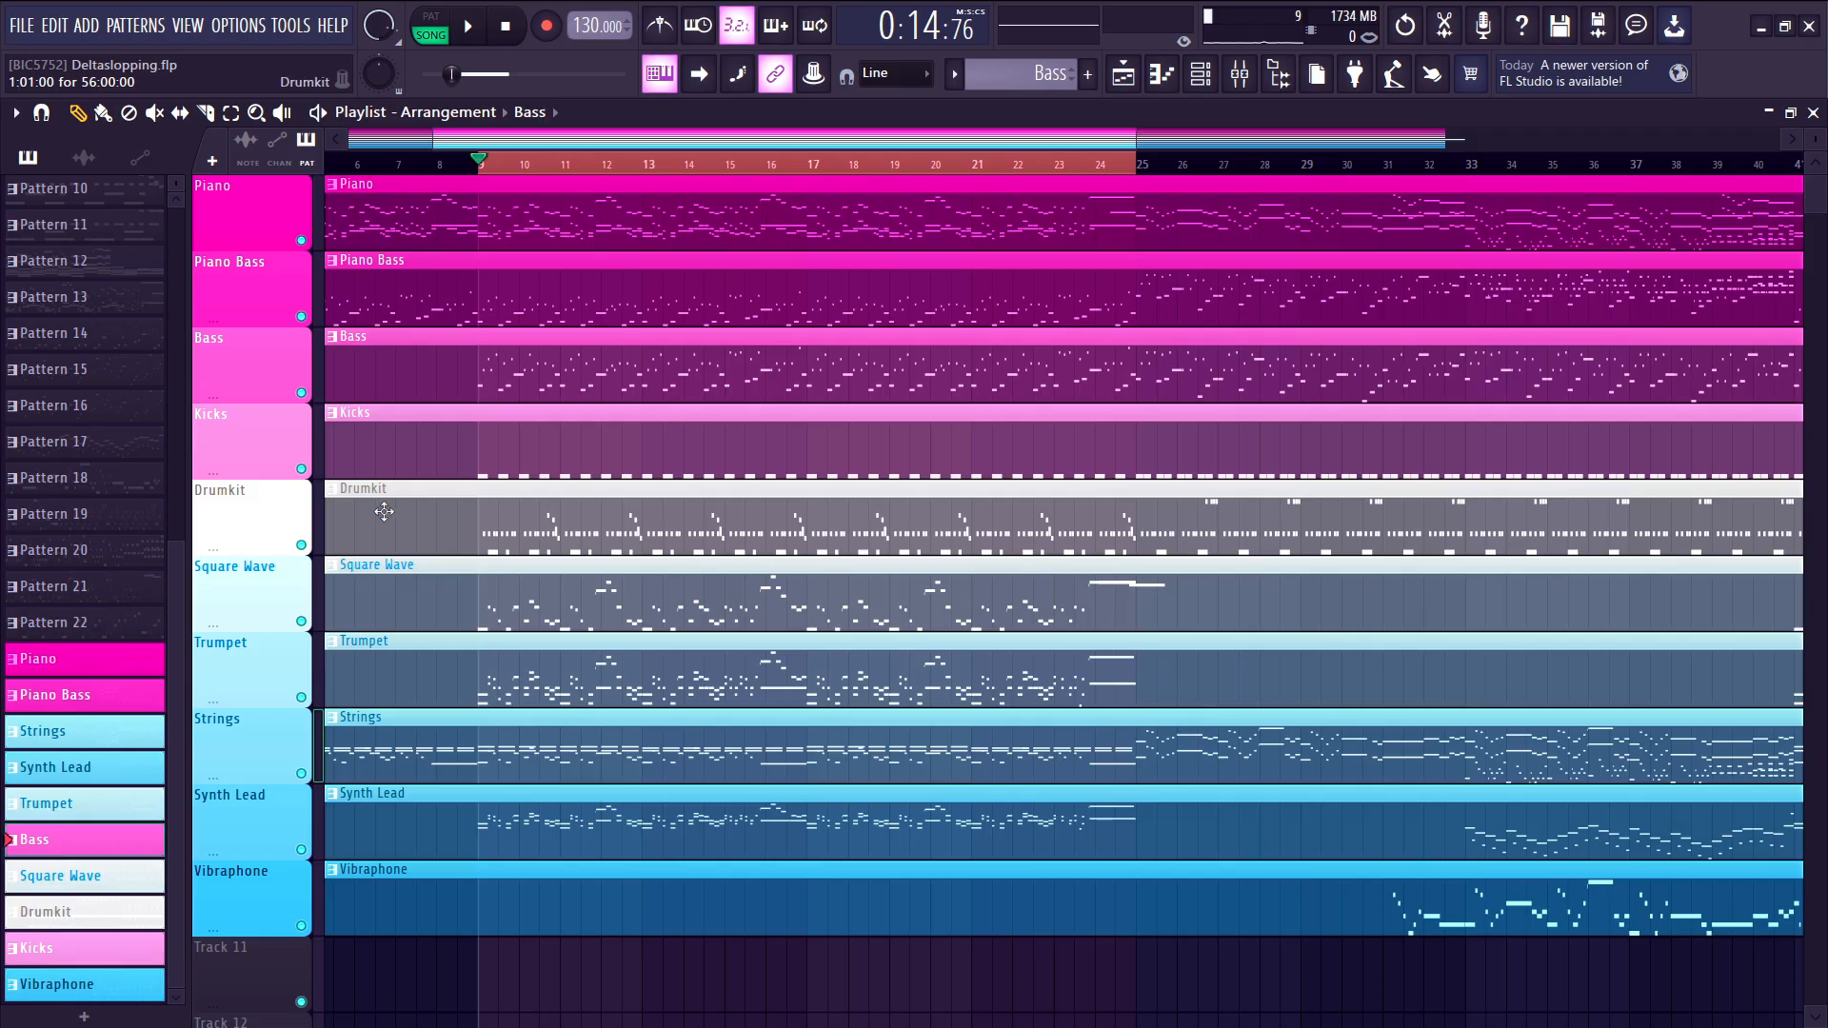
pyautogui.scroll(3, 410, 651)
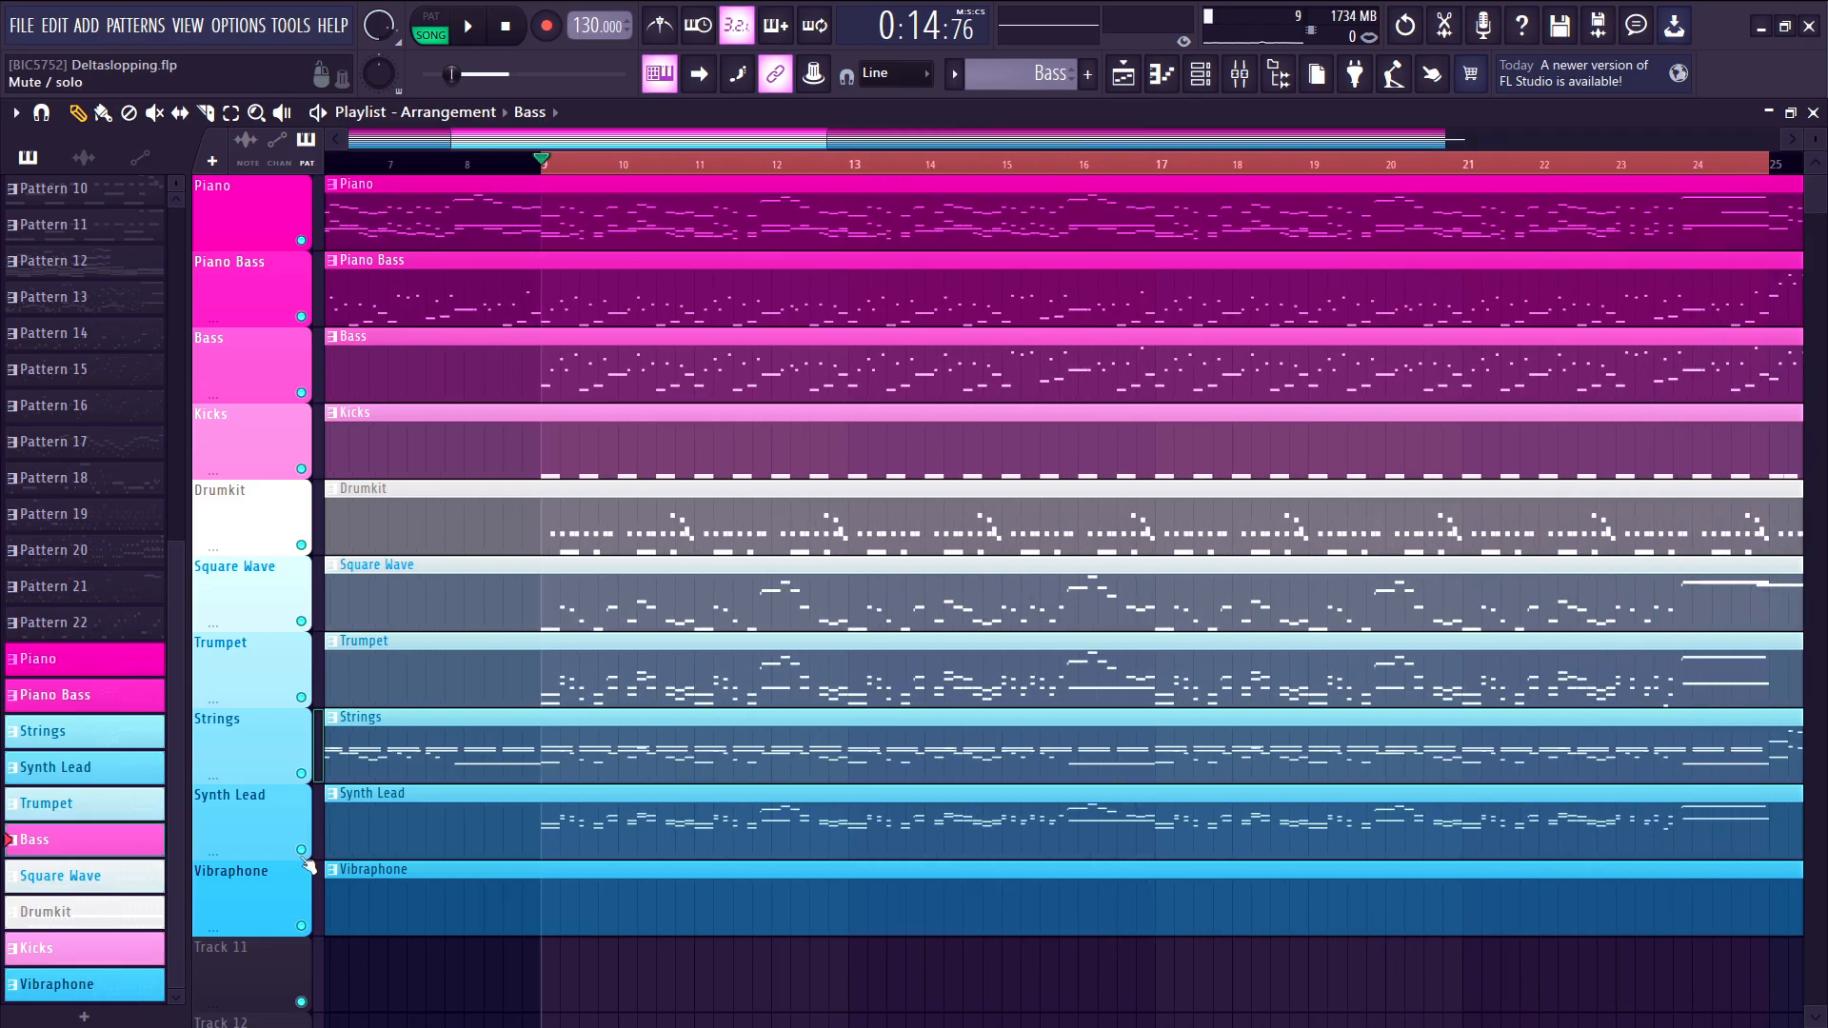
# - Isolate the Synth Lead, Square Wave and Strings tracks, play them together from bar 9, stop, and re-enable all tracks
pyautogui.rightClick(302, 850)
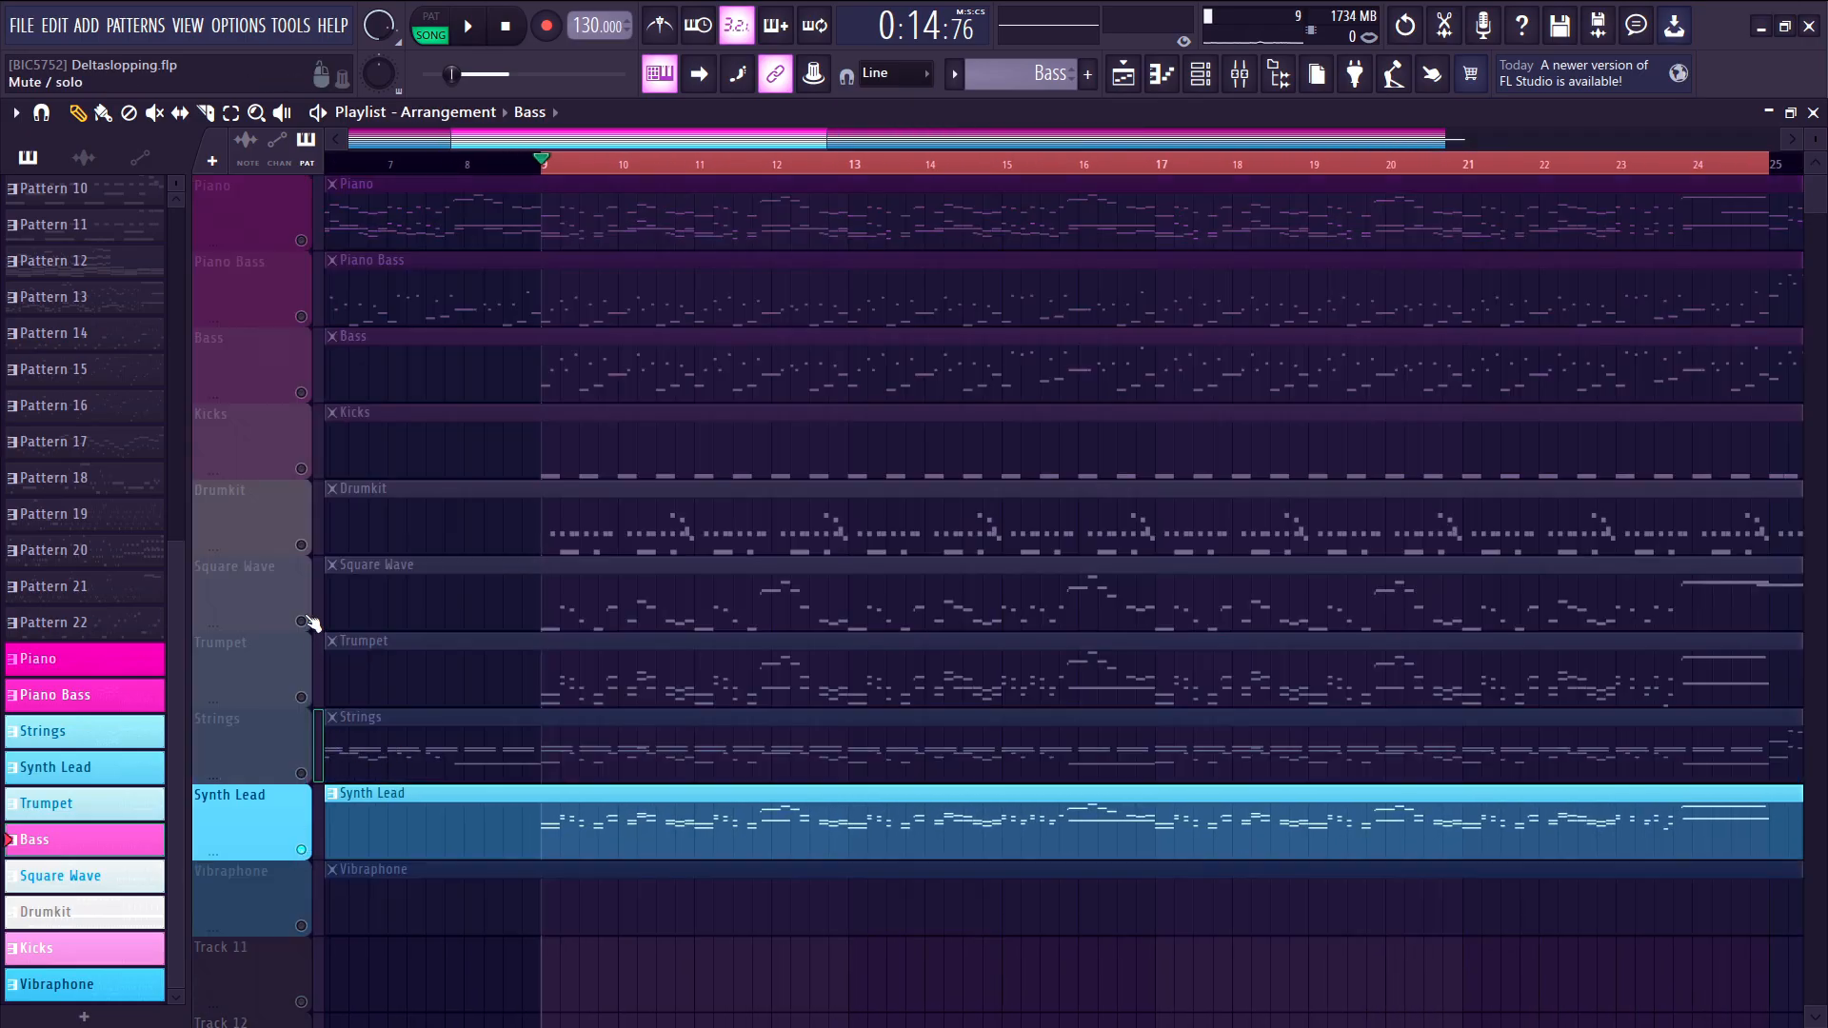
pyautogui.click(302, 621)
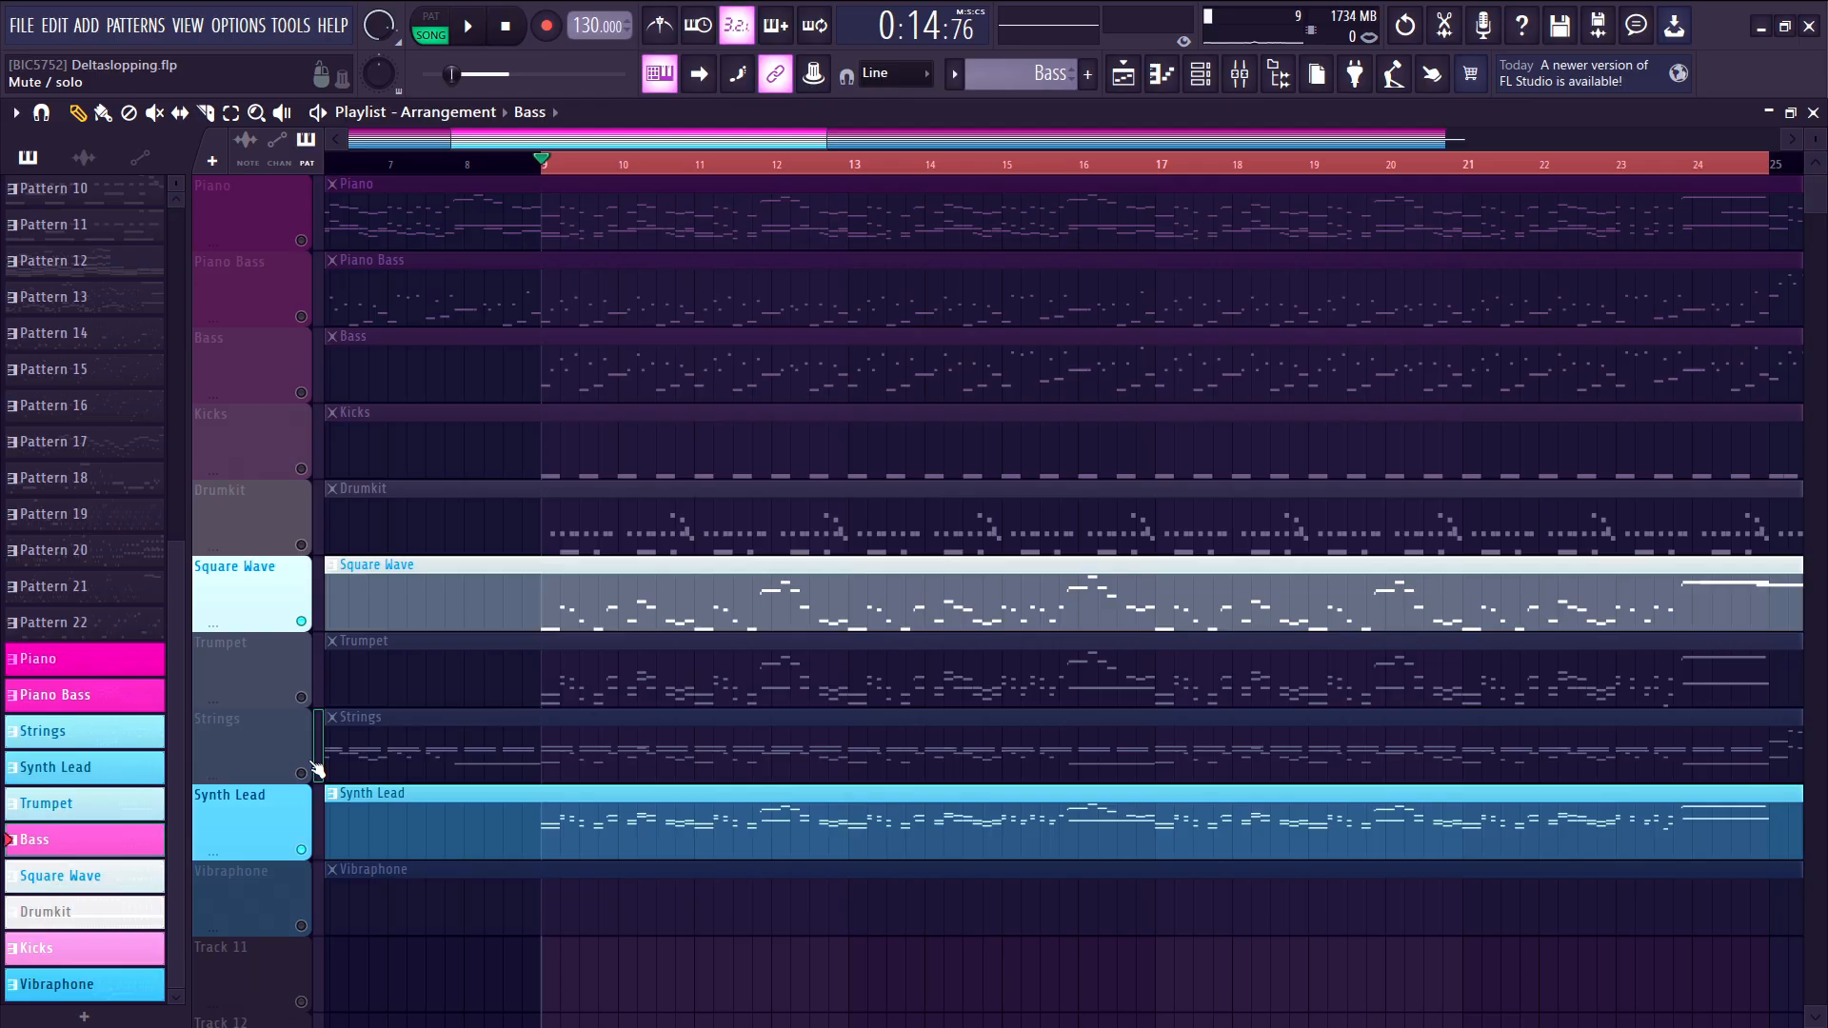
pyautogui.click(302, 773)
pyautogui.press('space')
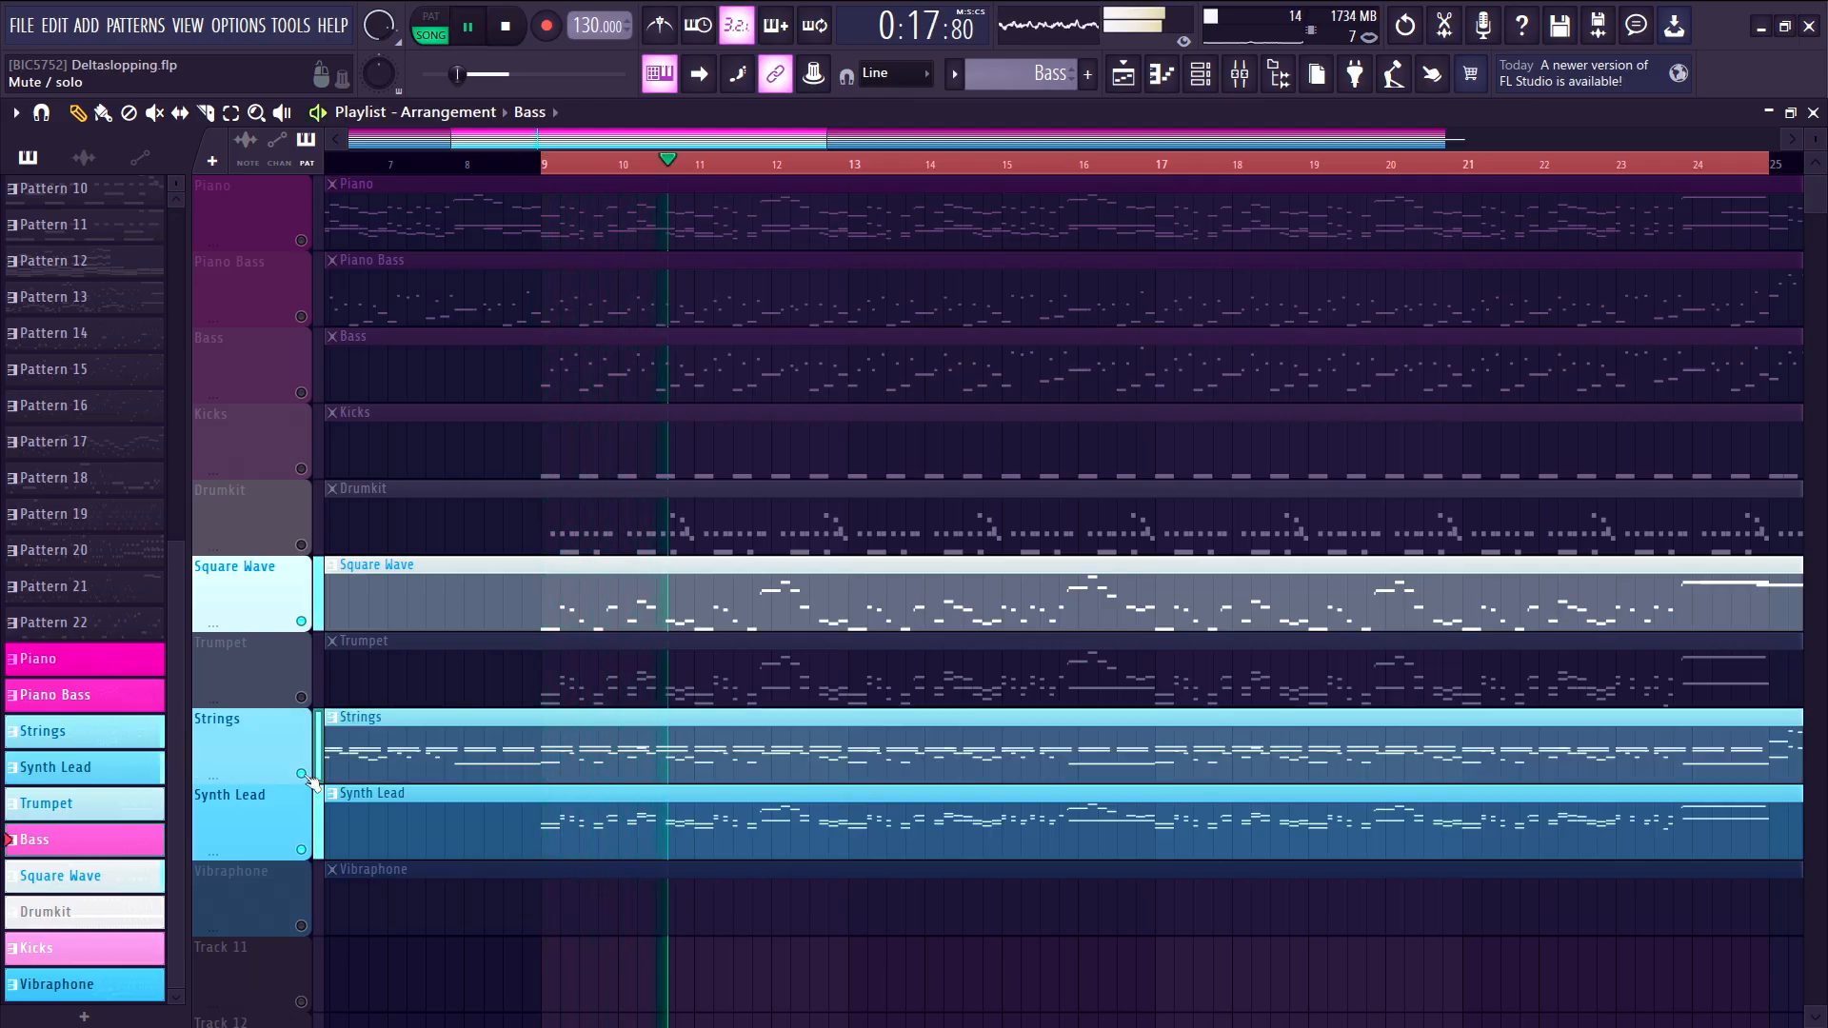
pyautogui.press('space')
pyautogui.rightClick(311, 777)
pyautogui.rightClick(310, 777)
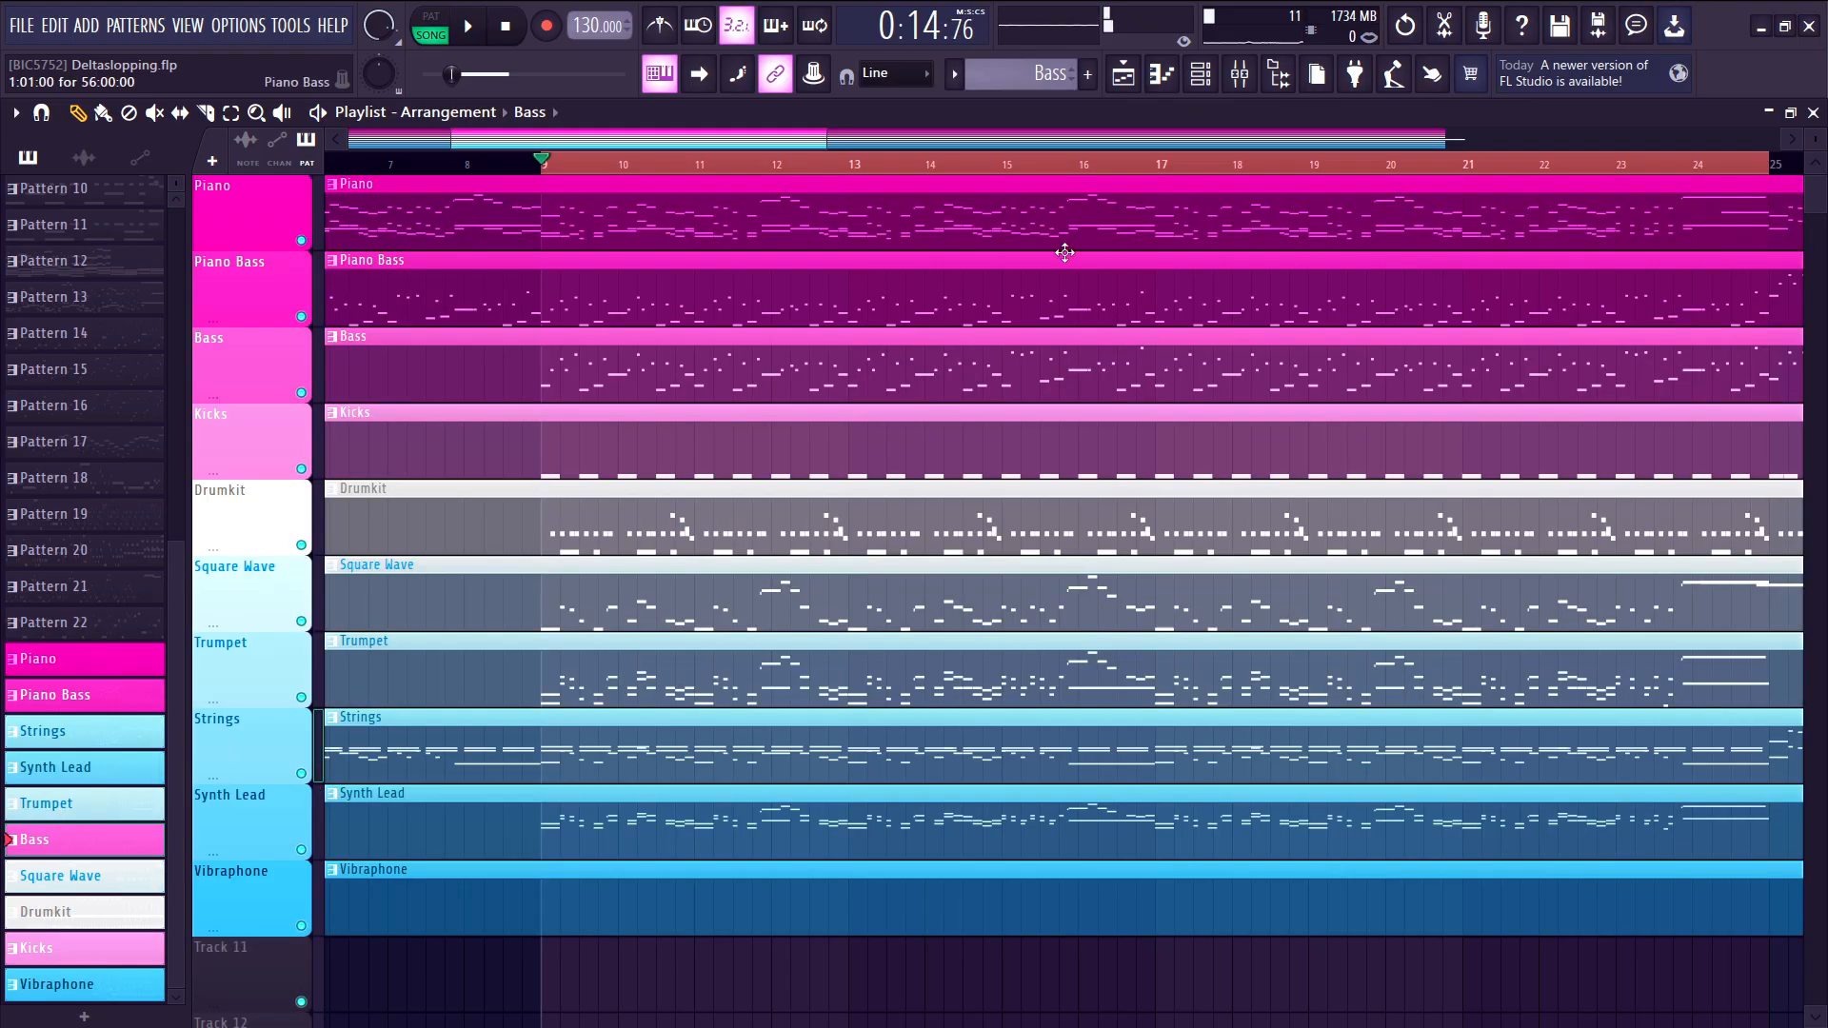
# - Open the 3x Osc Synth Lead channel from the channel rack over the mixer, move its window up, and audition a note
pyautogui.click(1240, 74)
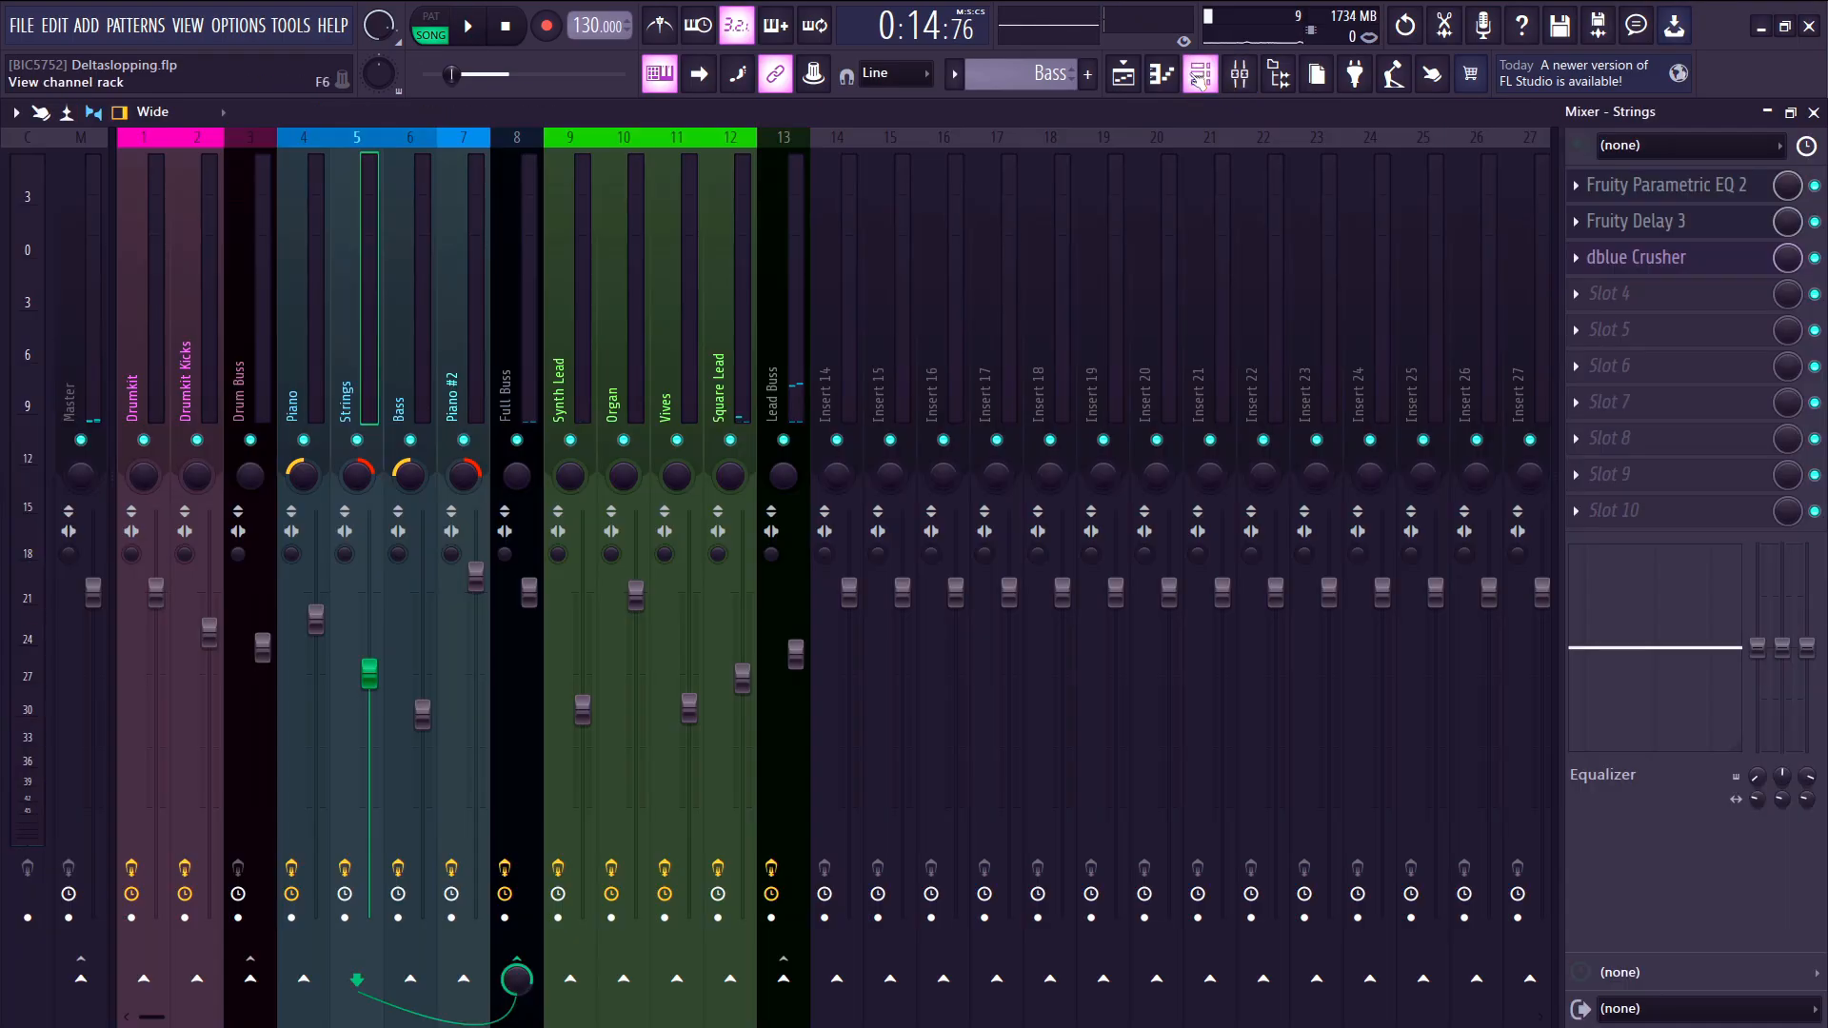
pyautogui.click(1200, 73)
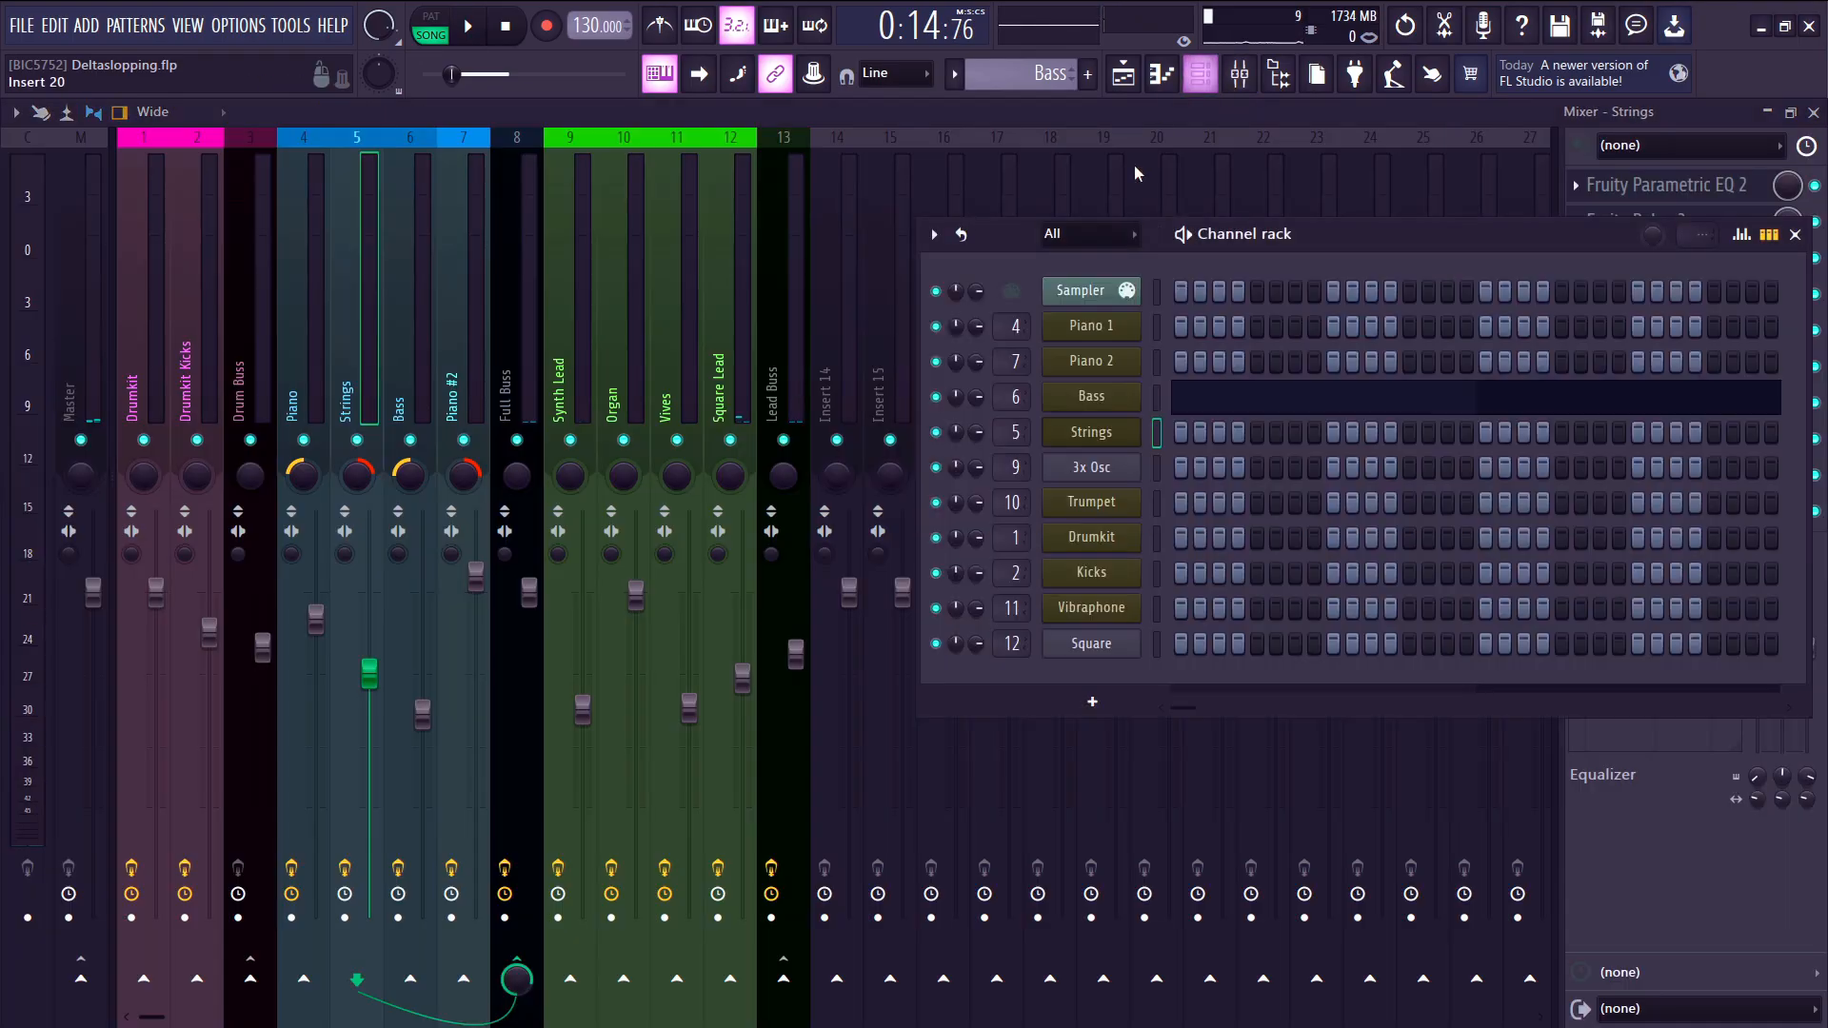
pyautogui.click(1092, 467)
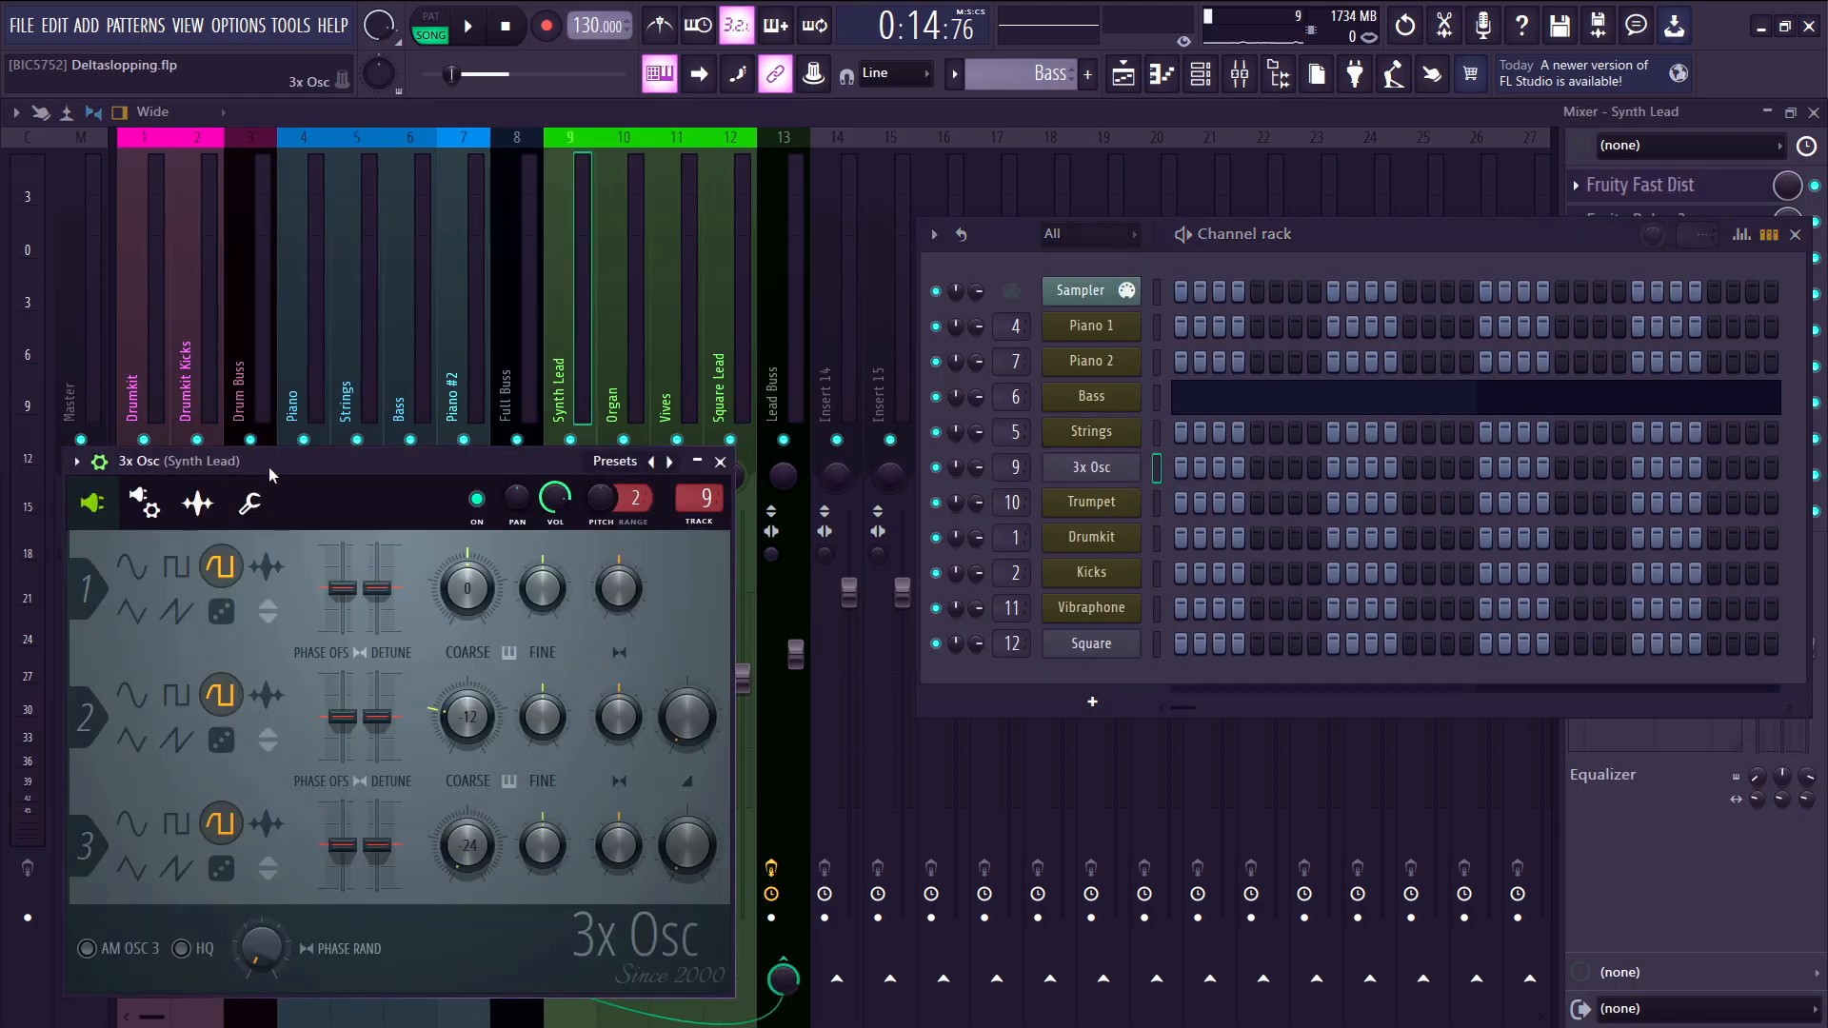
pyautogui.moveTo(281, 457); pyautogui.dragTo(655, 282)
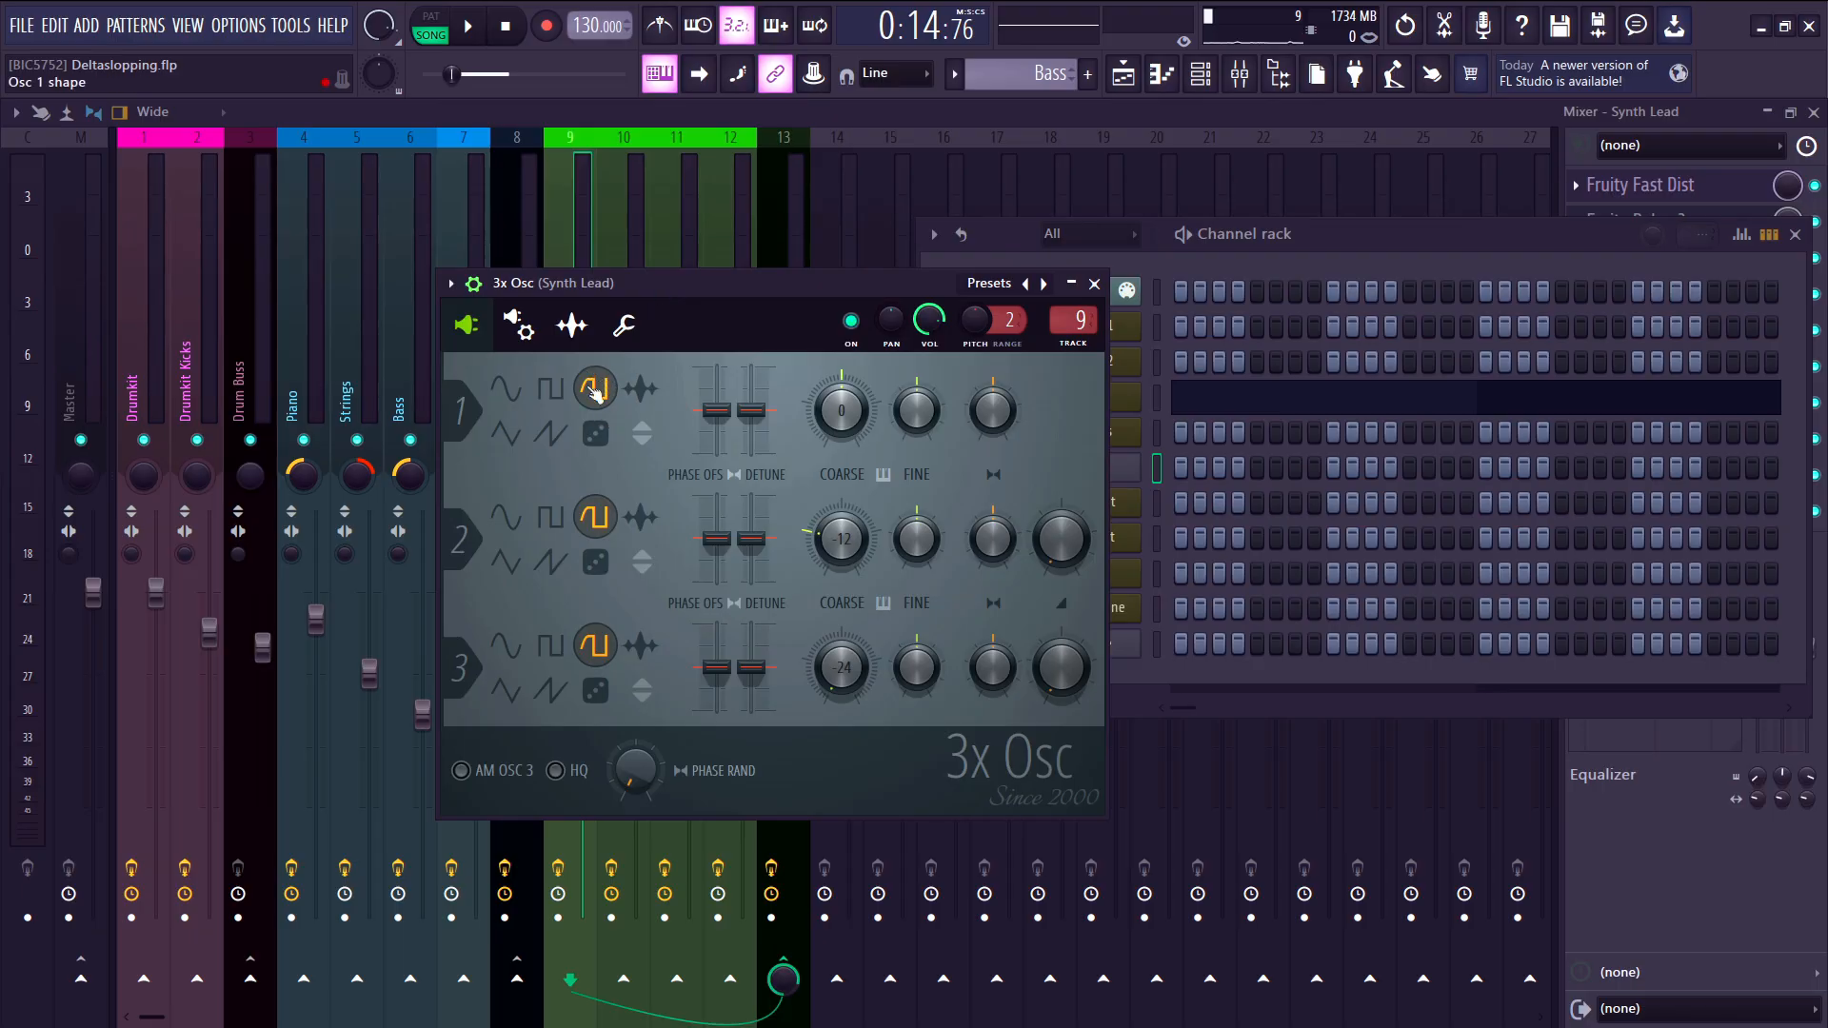
pyautogui.press('q')
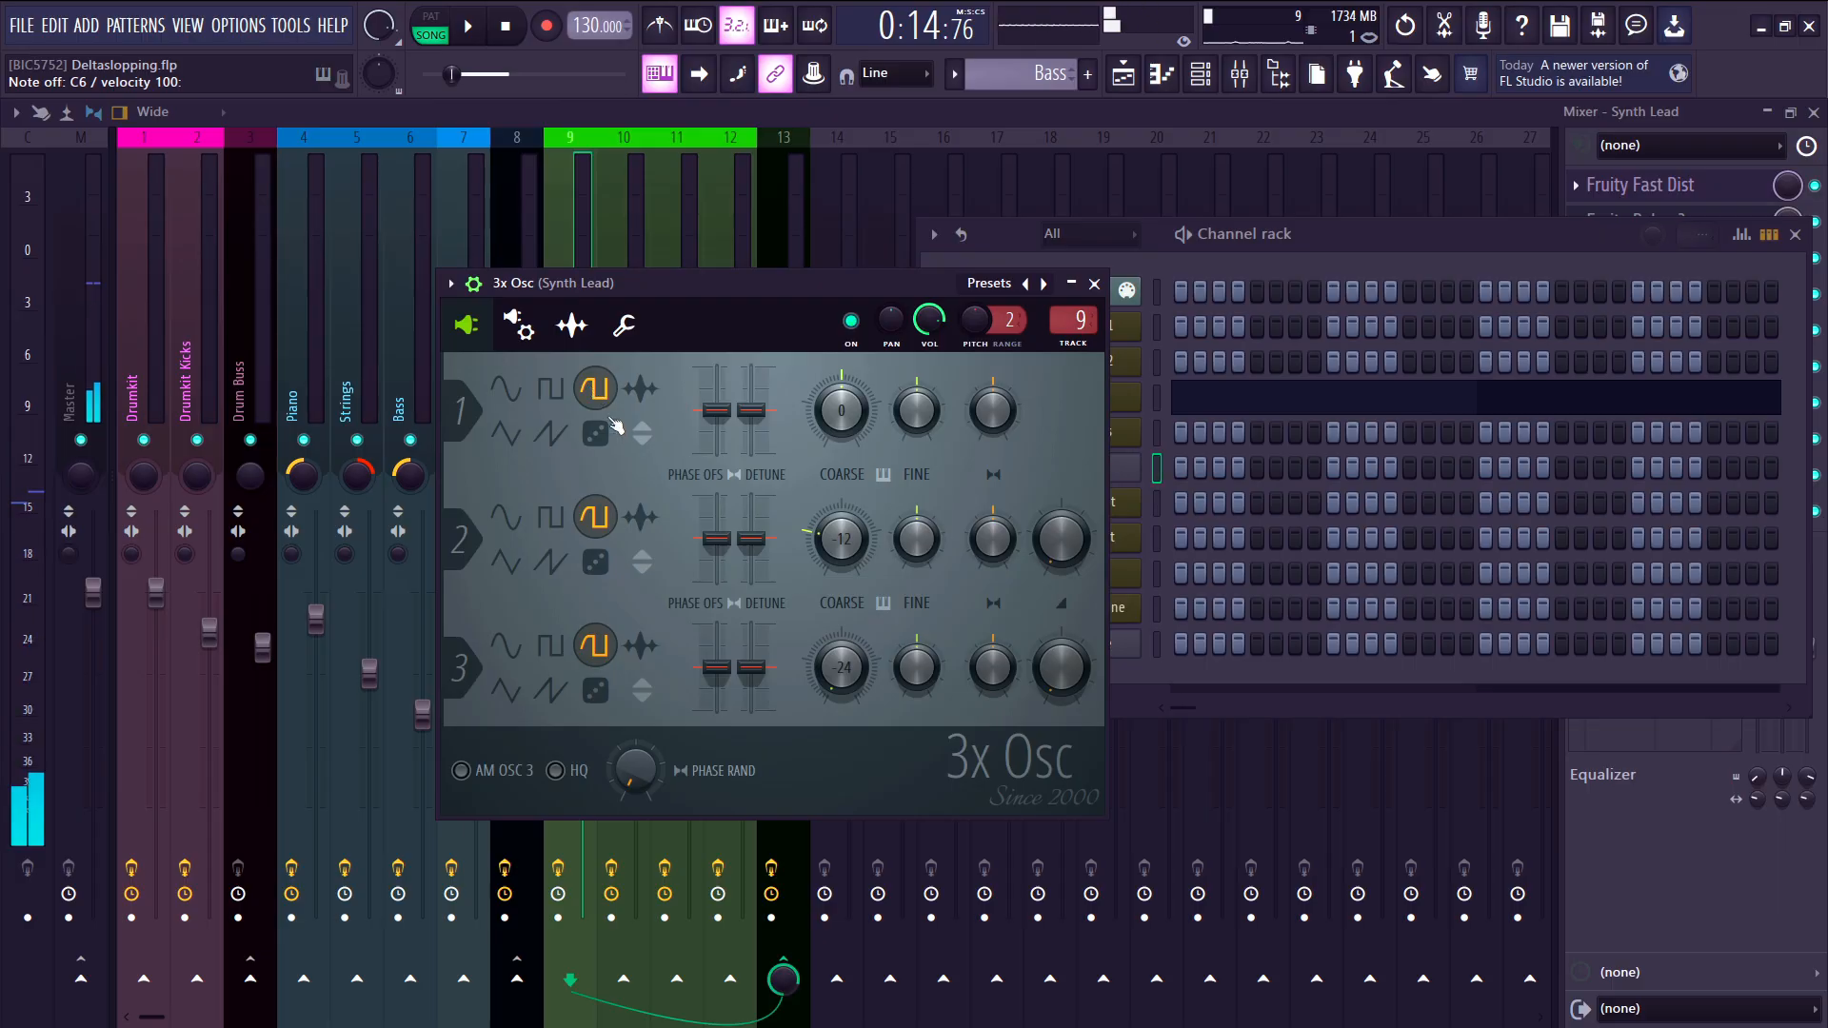
# - Reposition the 3x Osc window higher over the mixer and audition its sound with repeated C6 notes
pyautogui.moveTo(683, 286); pyautogui.dragTo(678, 585)
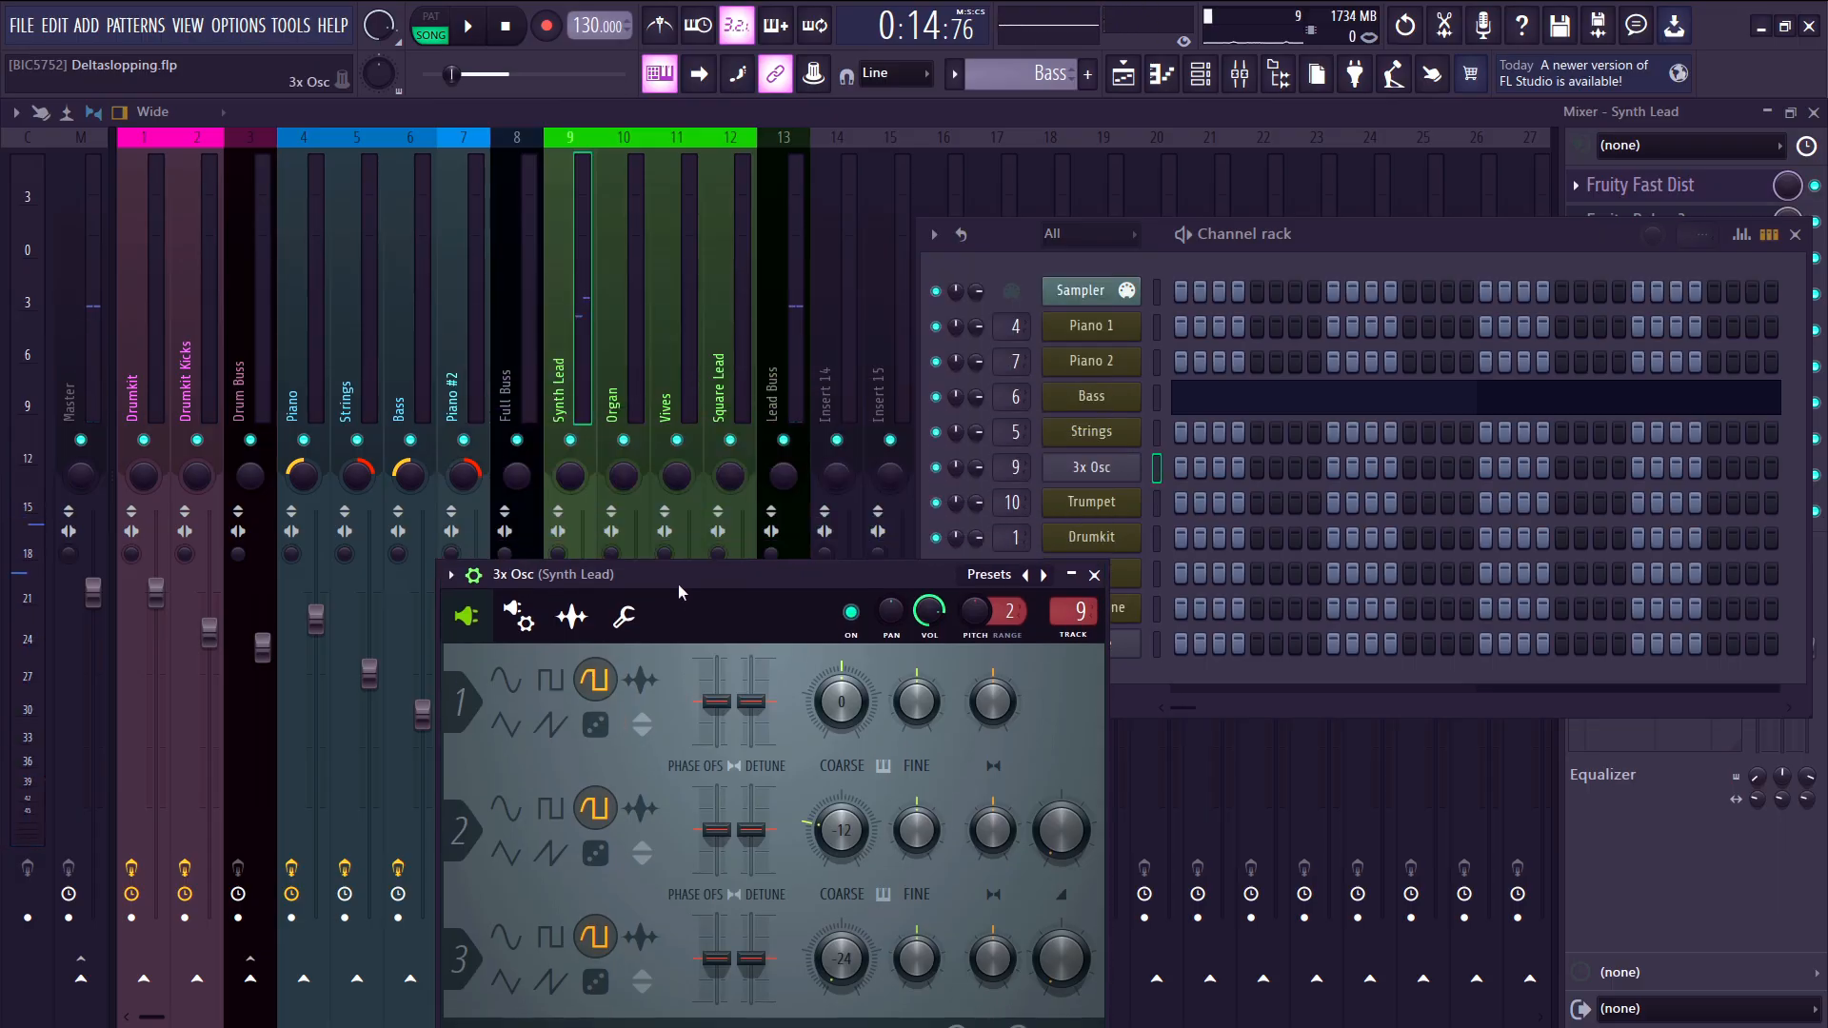
pyautogui.moveTo(517, 572); pyautogui.dragTo(578, 218)
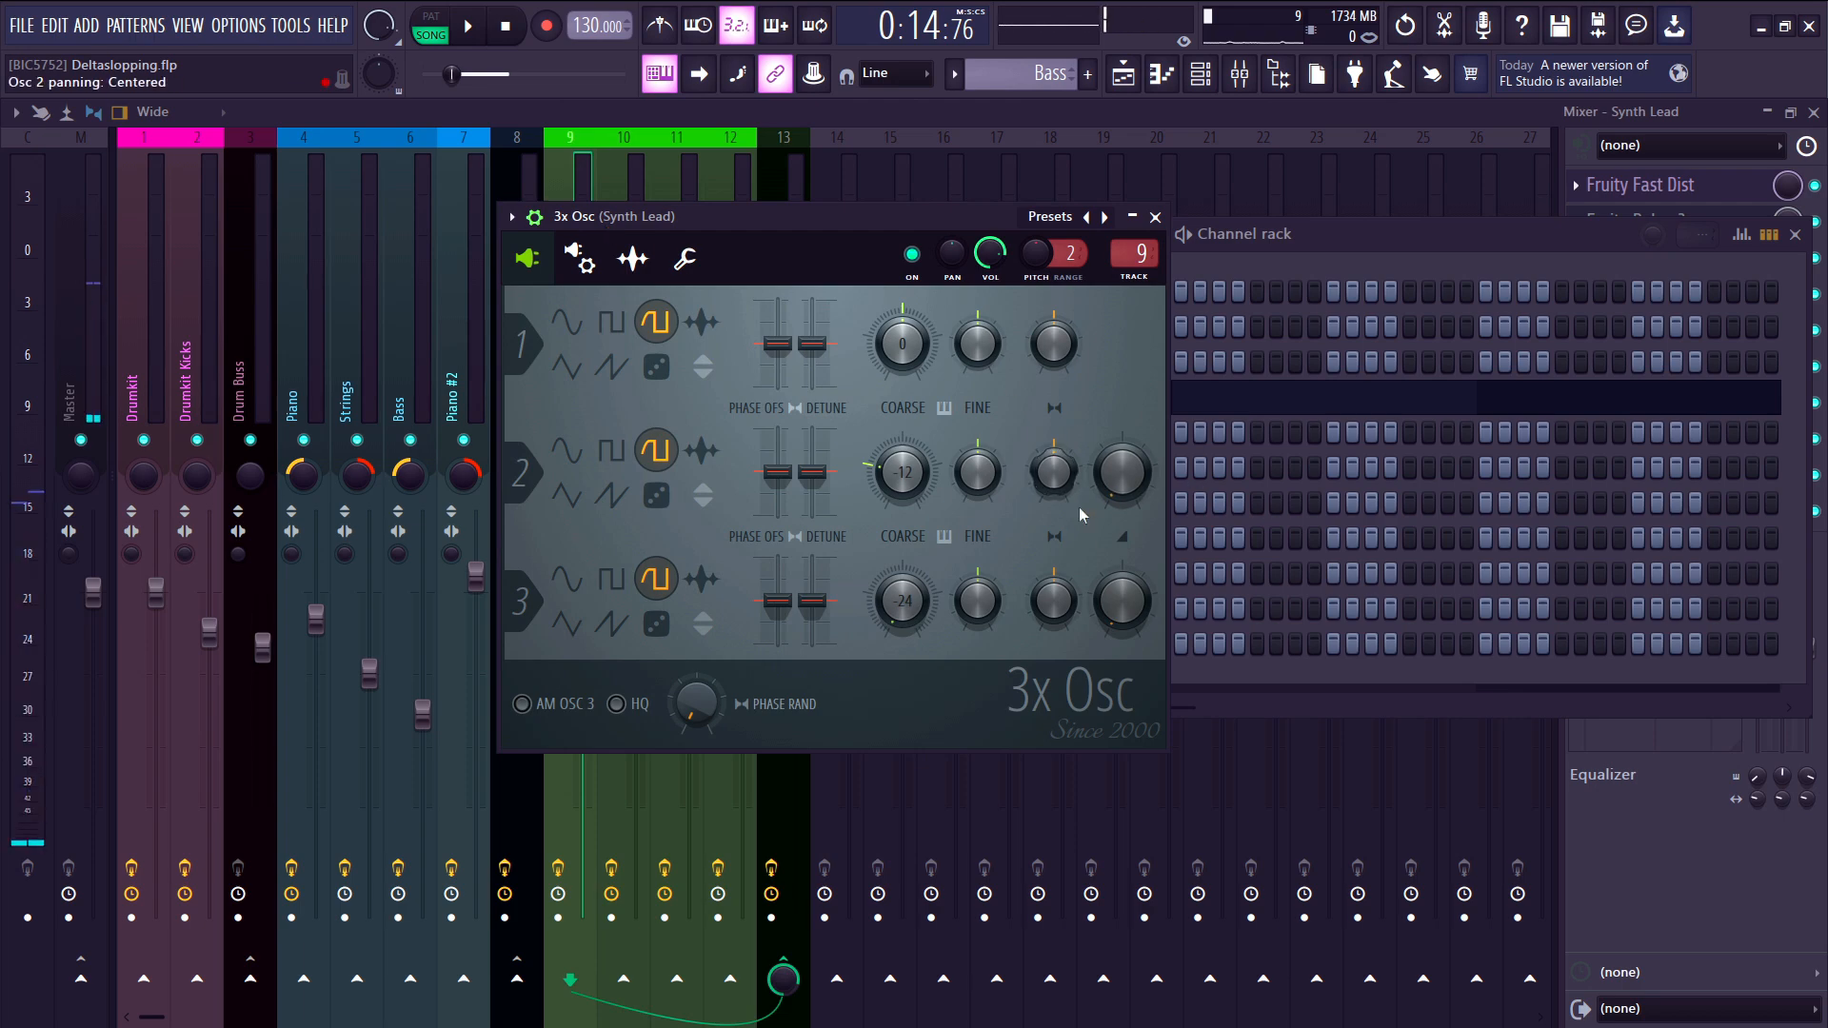
pyautogui.press('q')
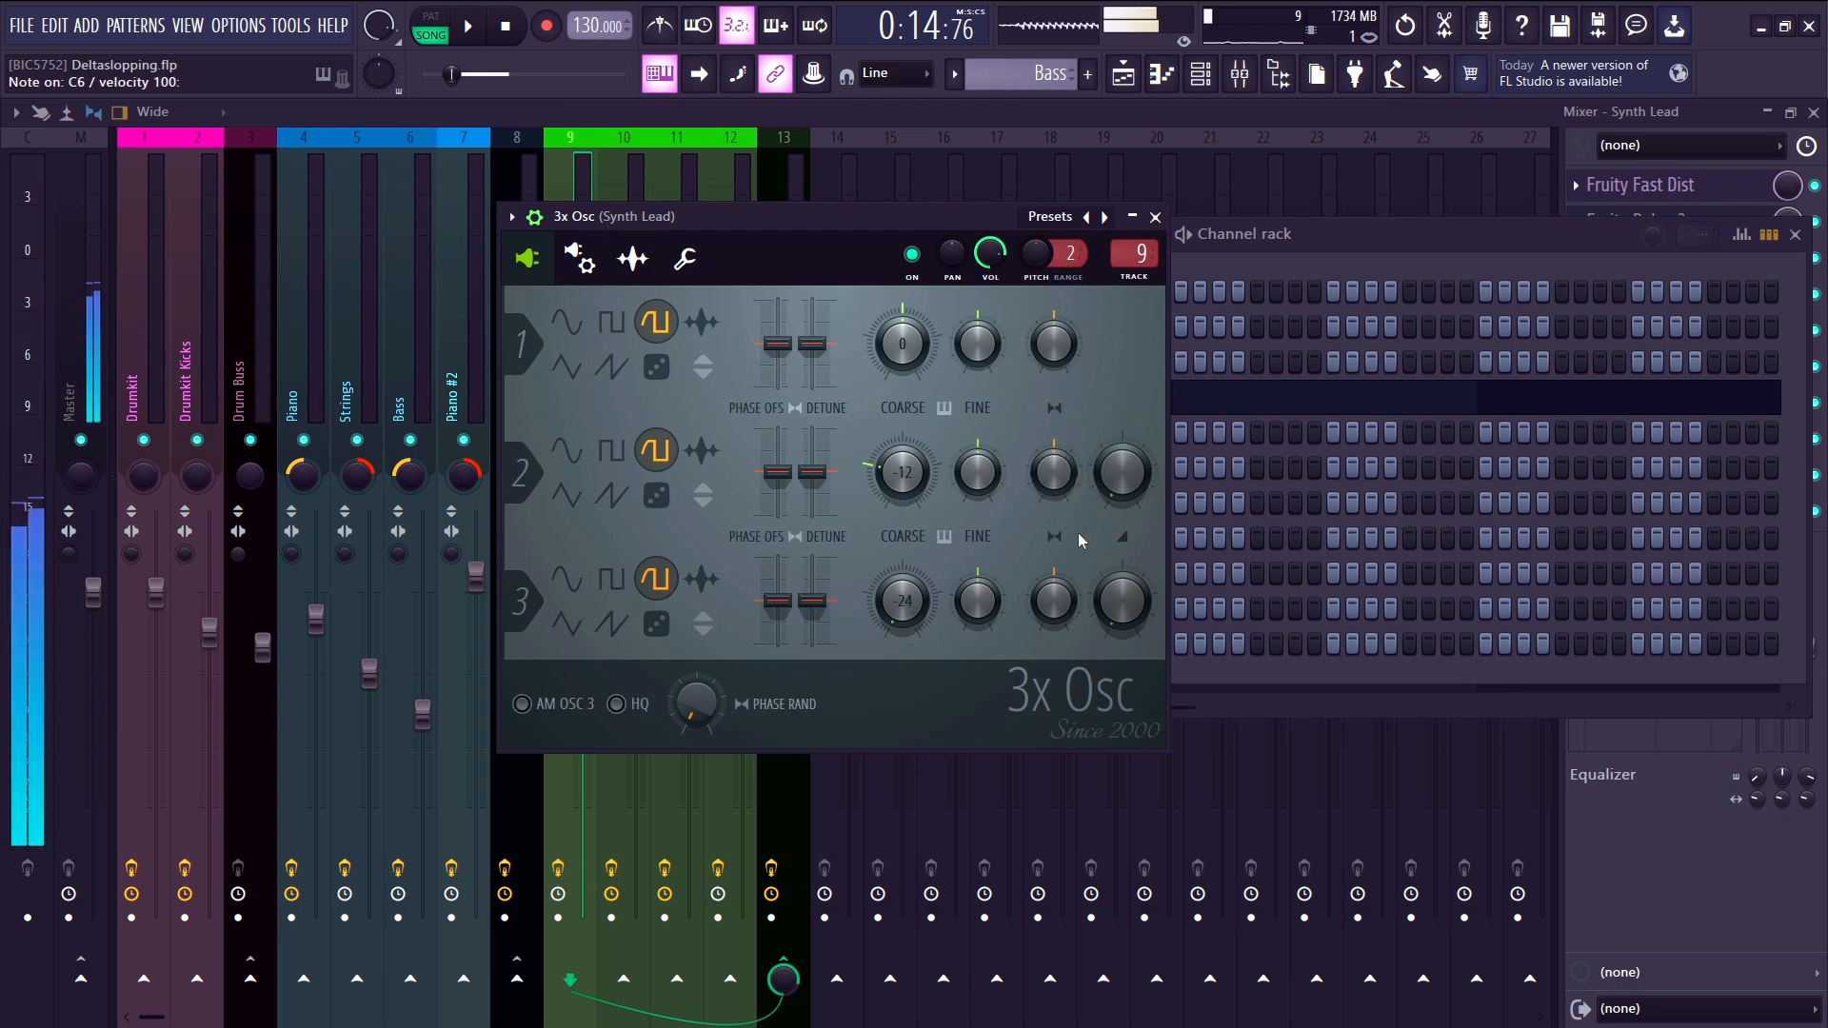
pyautogui.press('q')
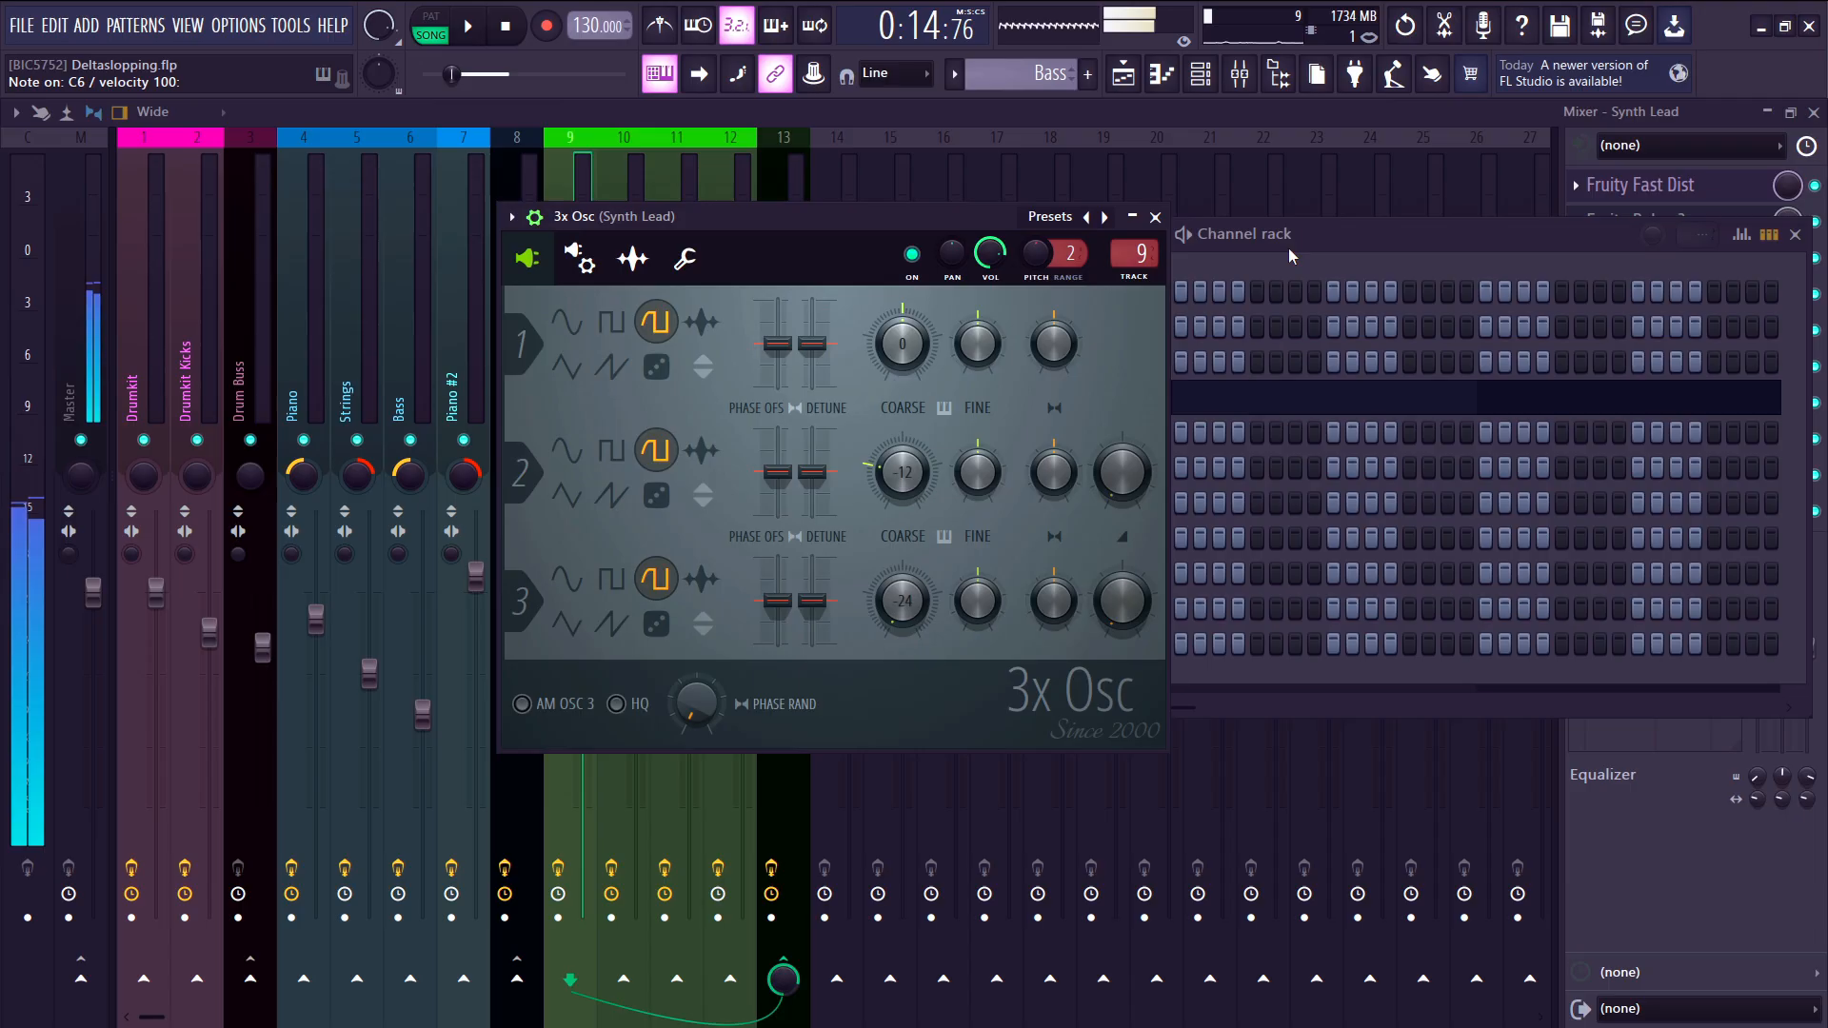
# - Compare the Synth Lead's sound with Fruity Fast Dist bypassed and enabled, and open the track's Fruity Parametric EQ 2
pyautogui.click(488, 184)
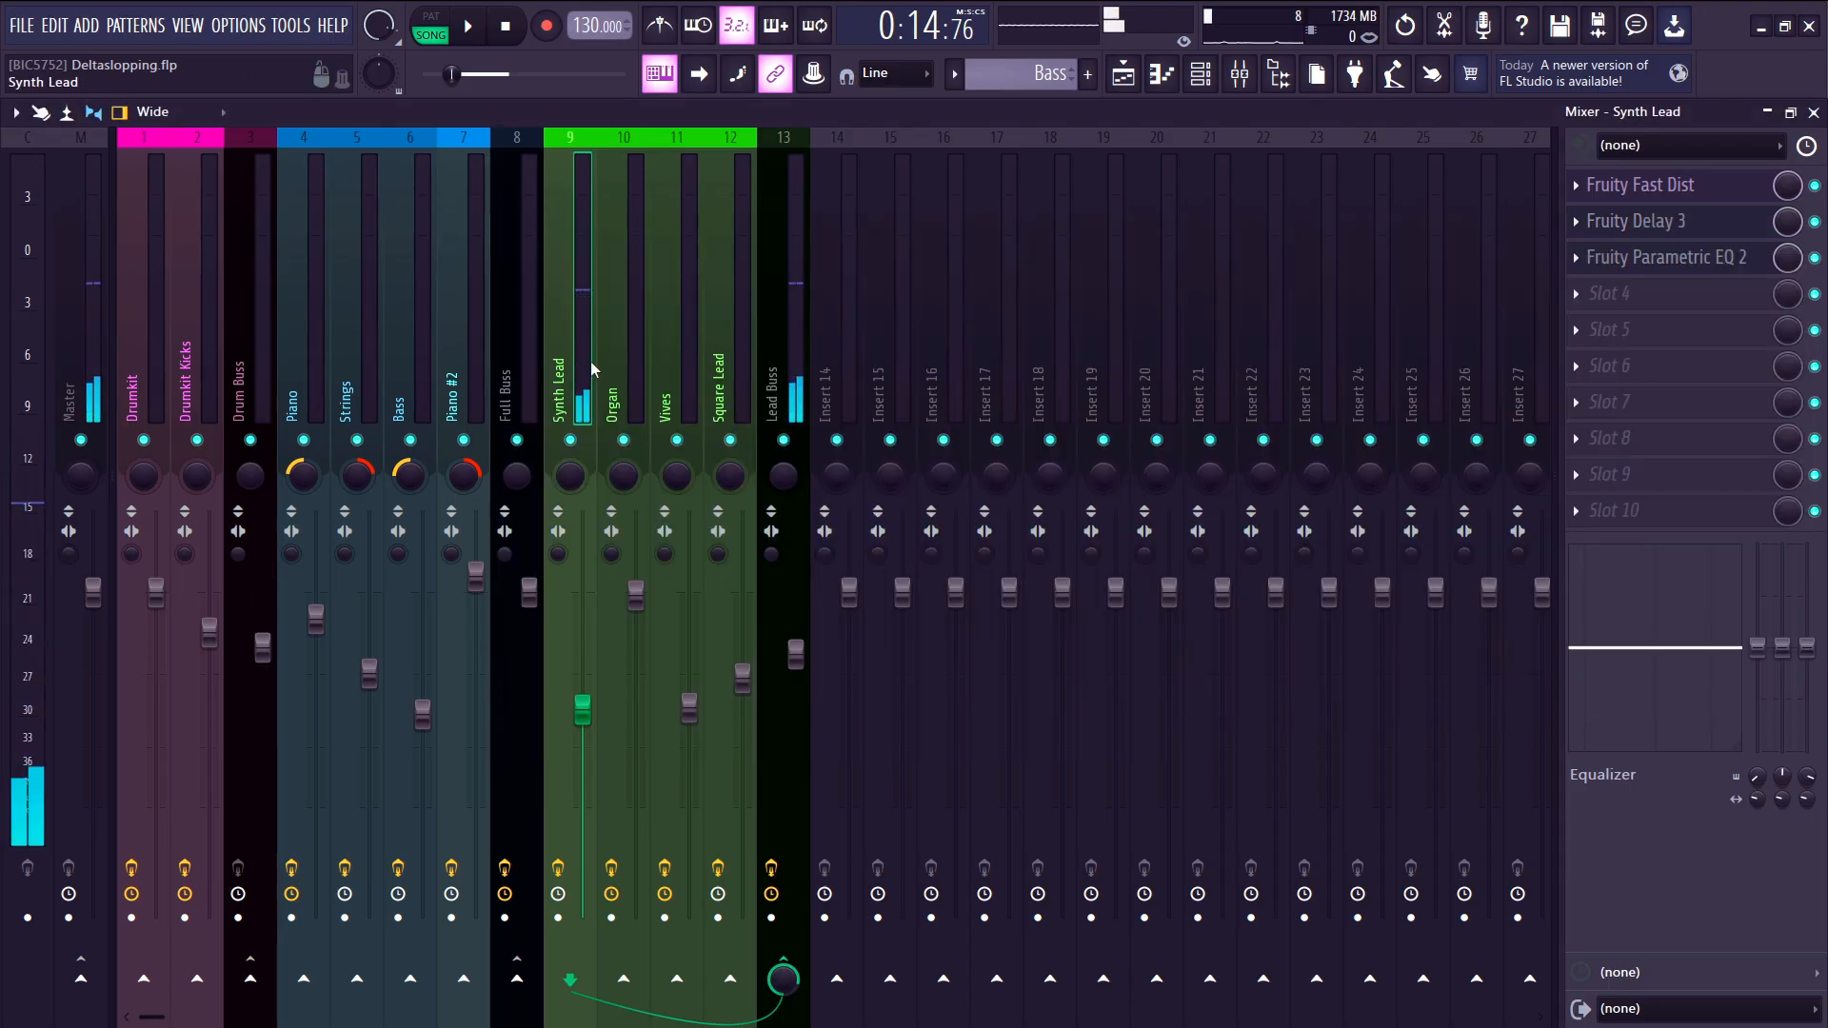
pyautogui.click(1815, 186)
pyautogui.press('q')
pyautogui.click(1814, 187)
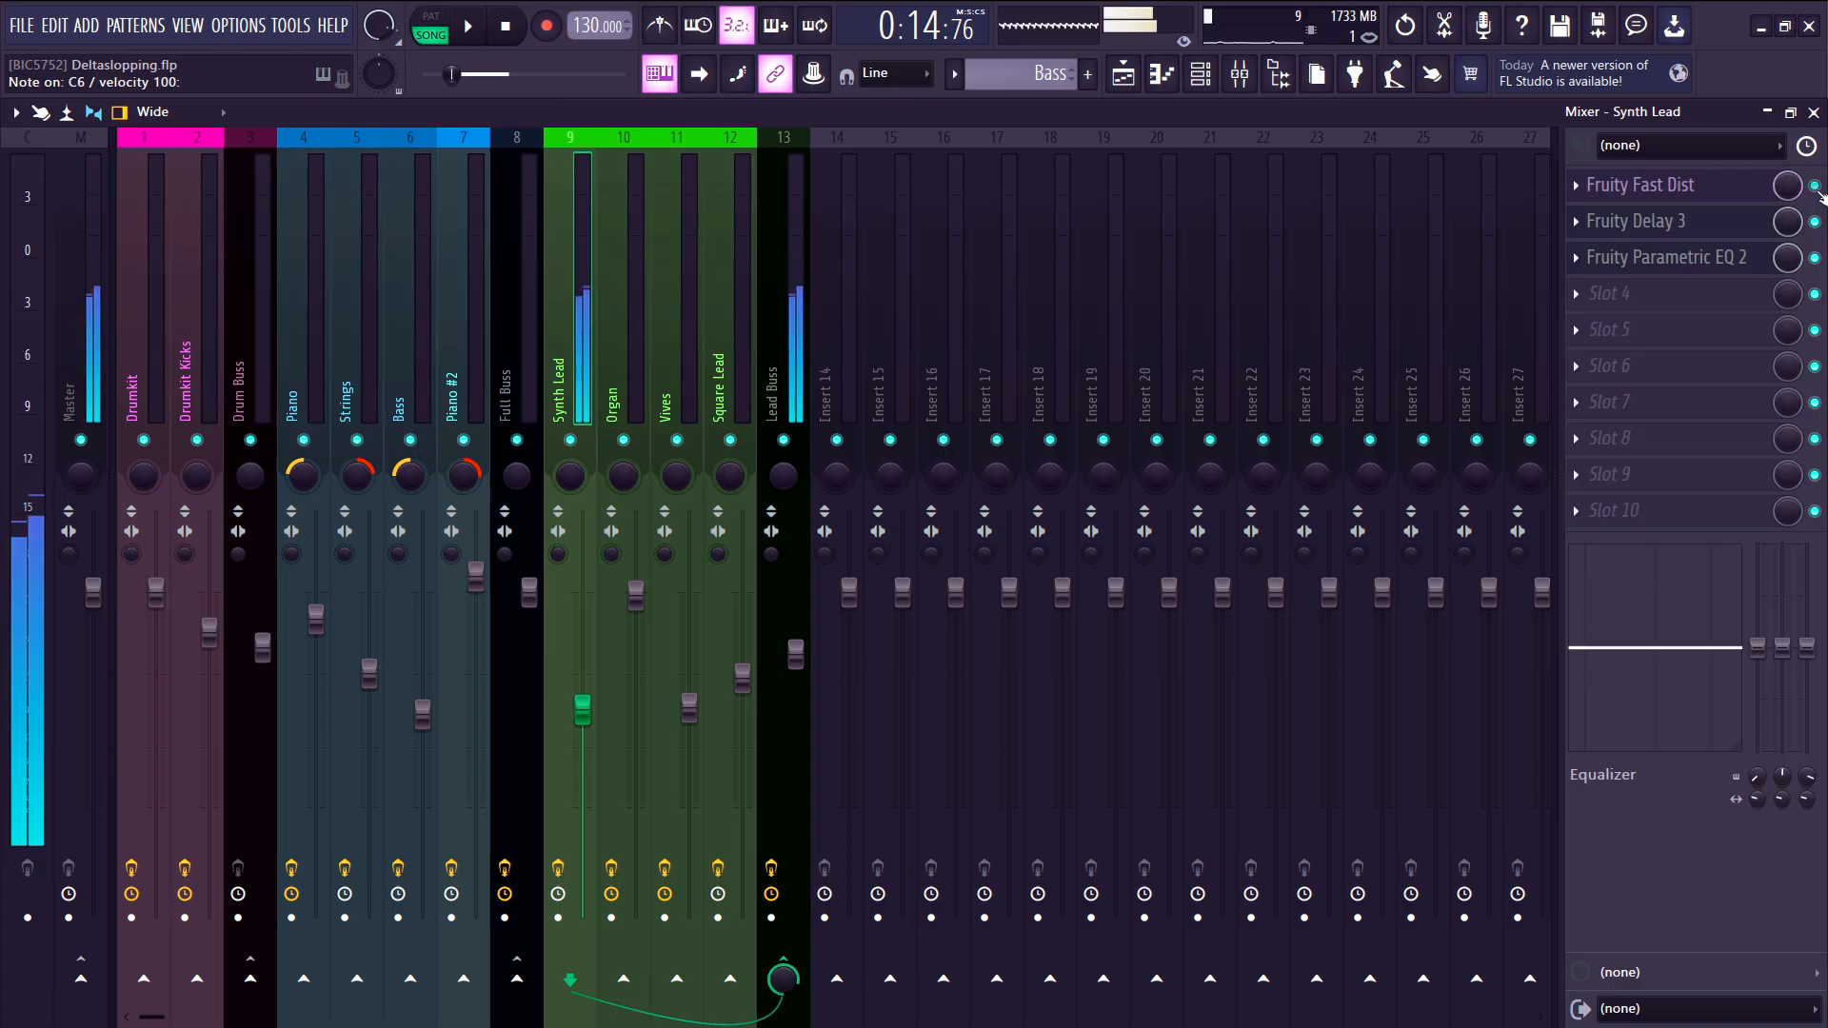
pyautogui.click(1814, 187)
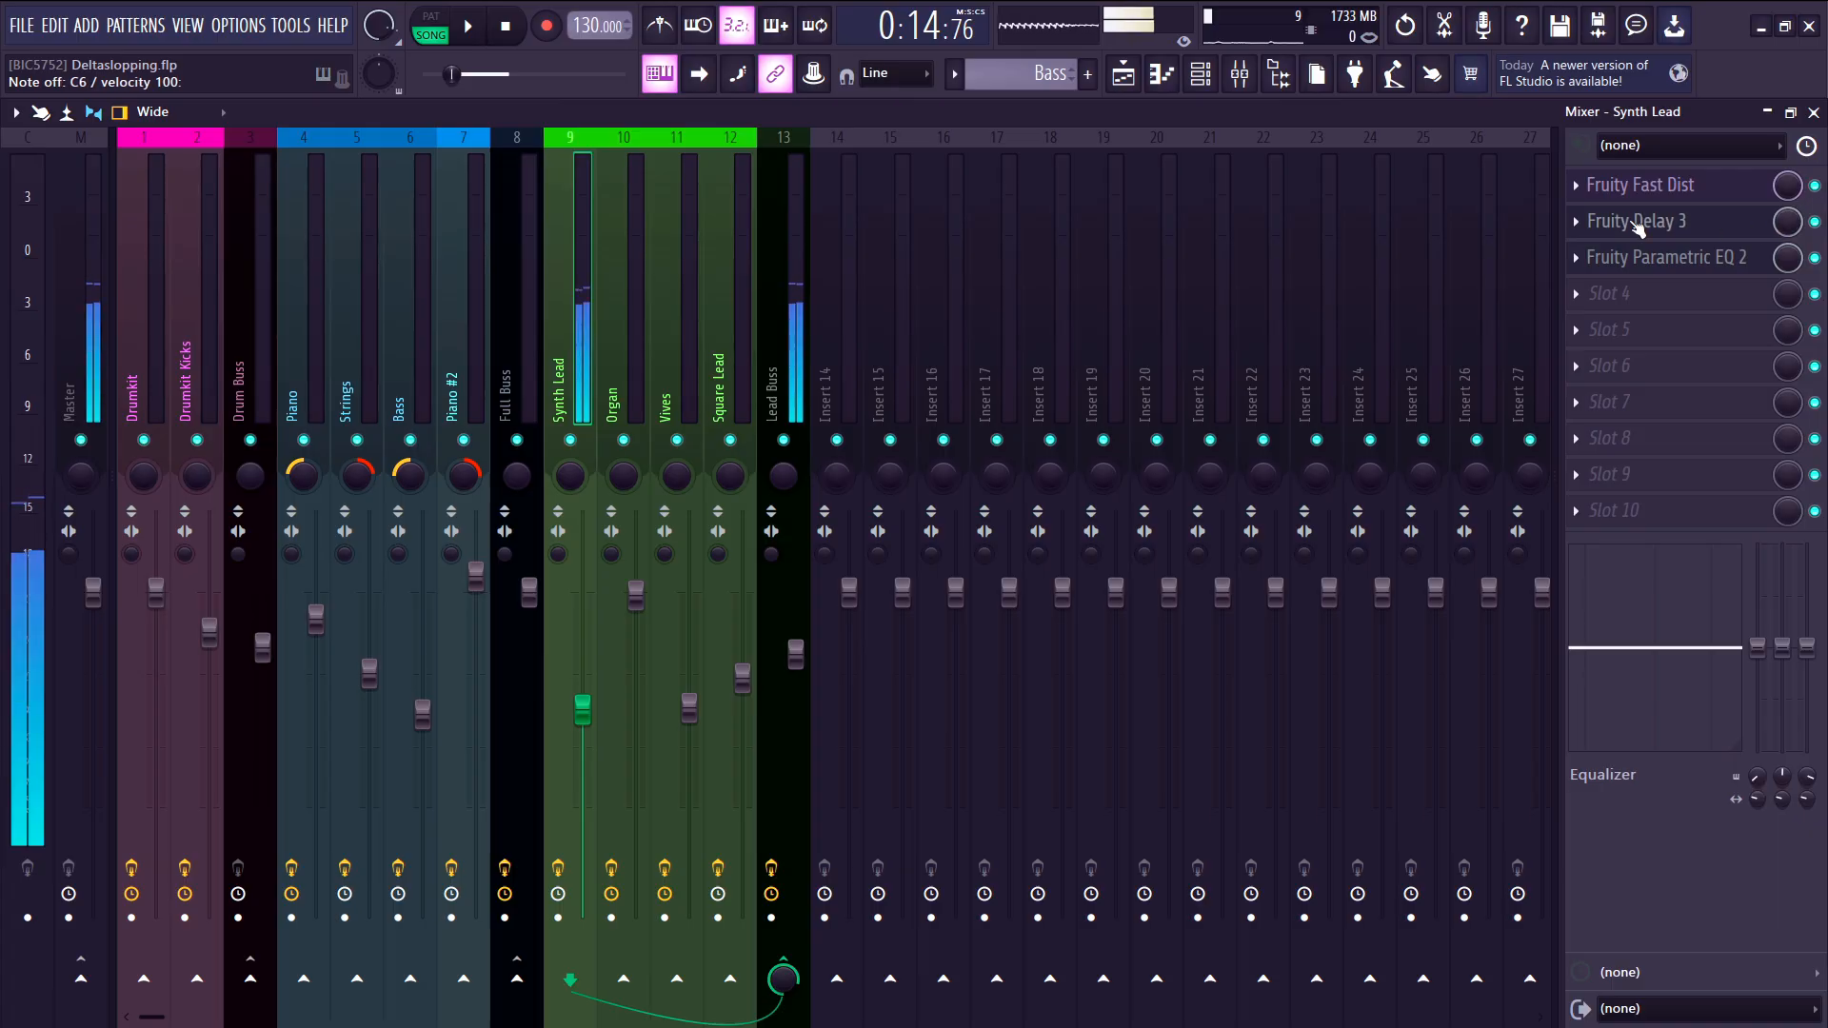
pyautogui.click(1673, 263)
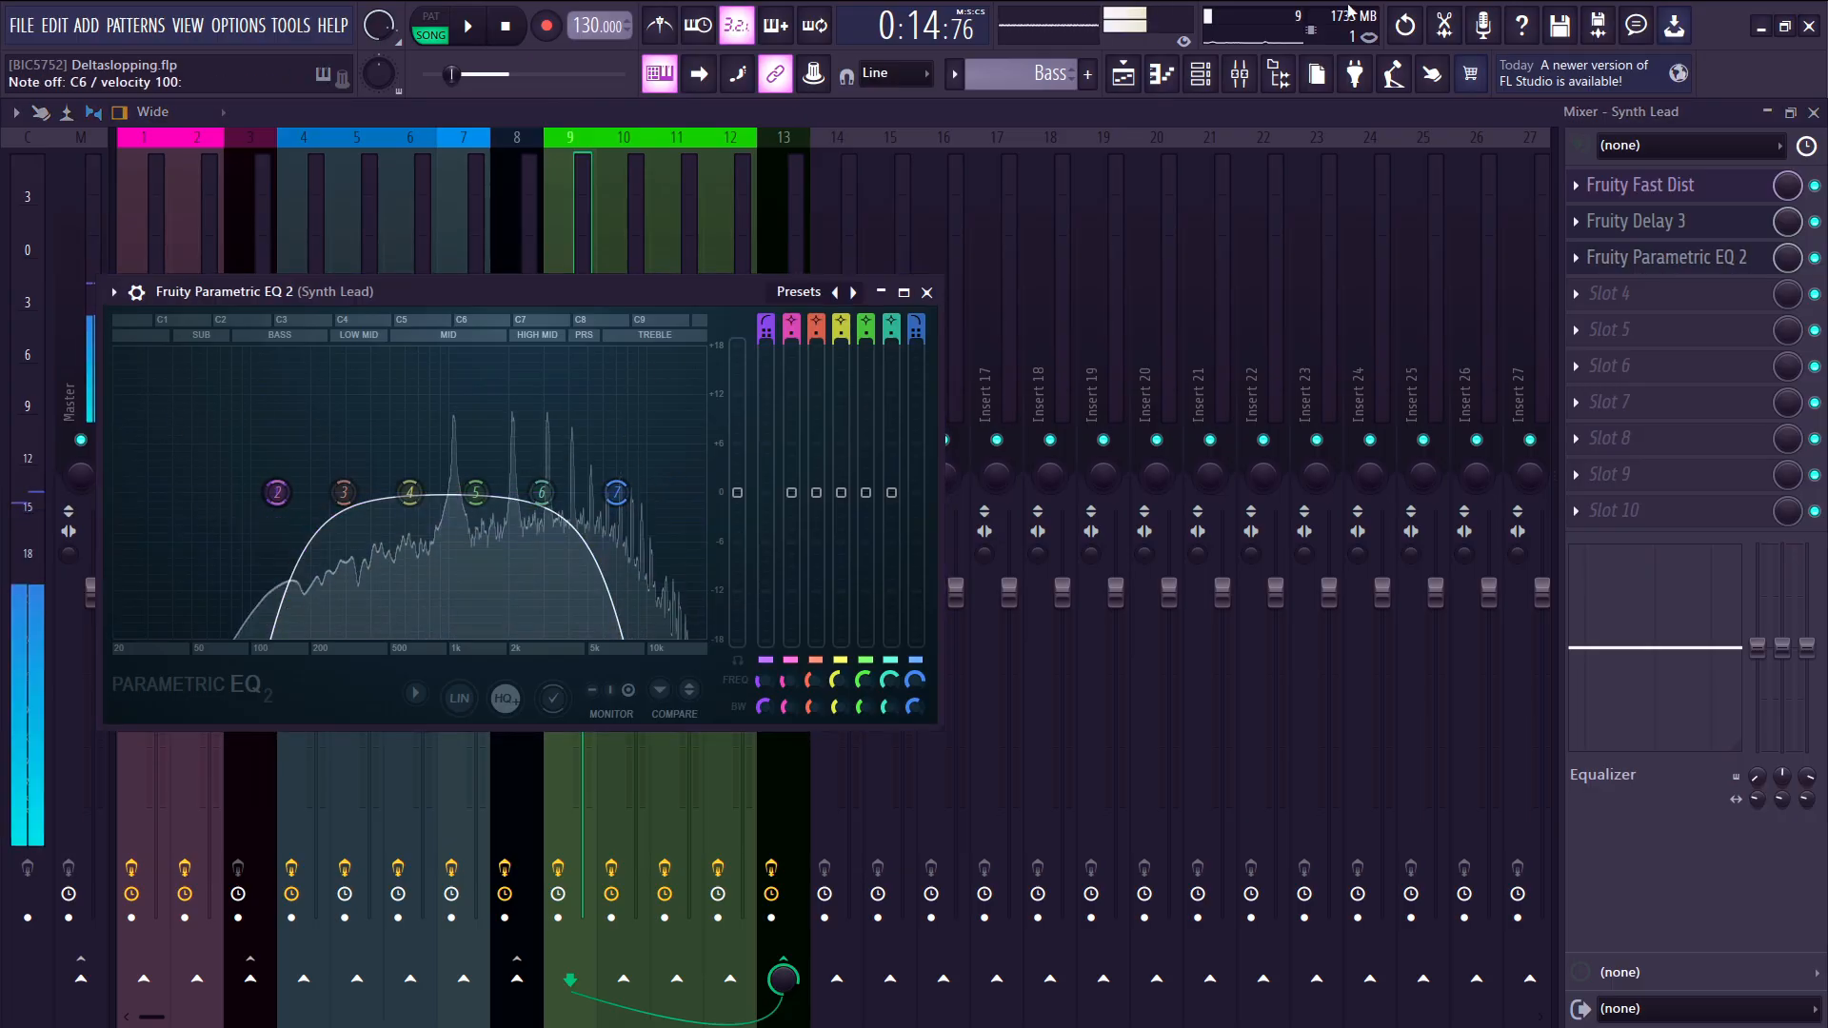
# - Reopen the 3x Osc channel from the channel rack and show its pitch envelope and LFO settings
pyautogui.click(1212, 80)
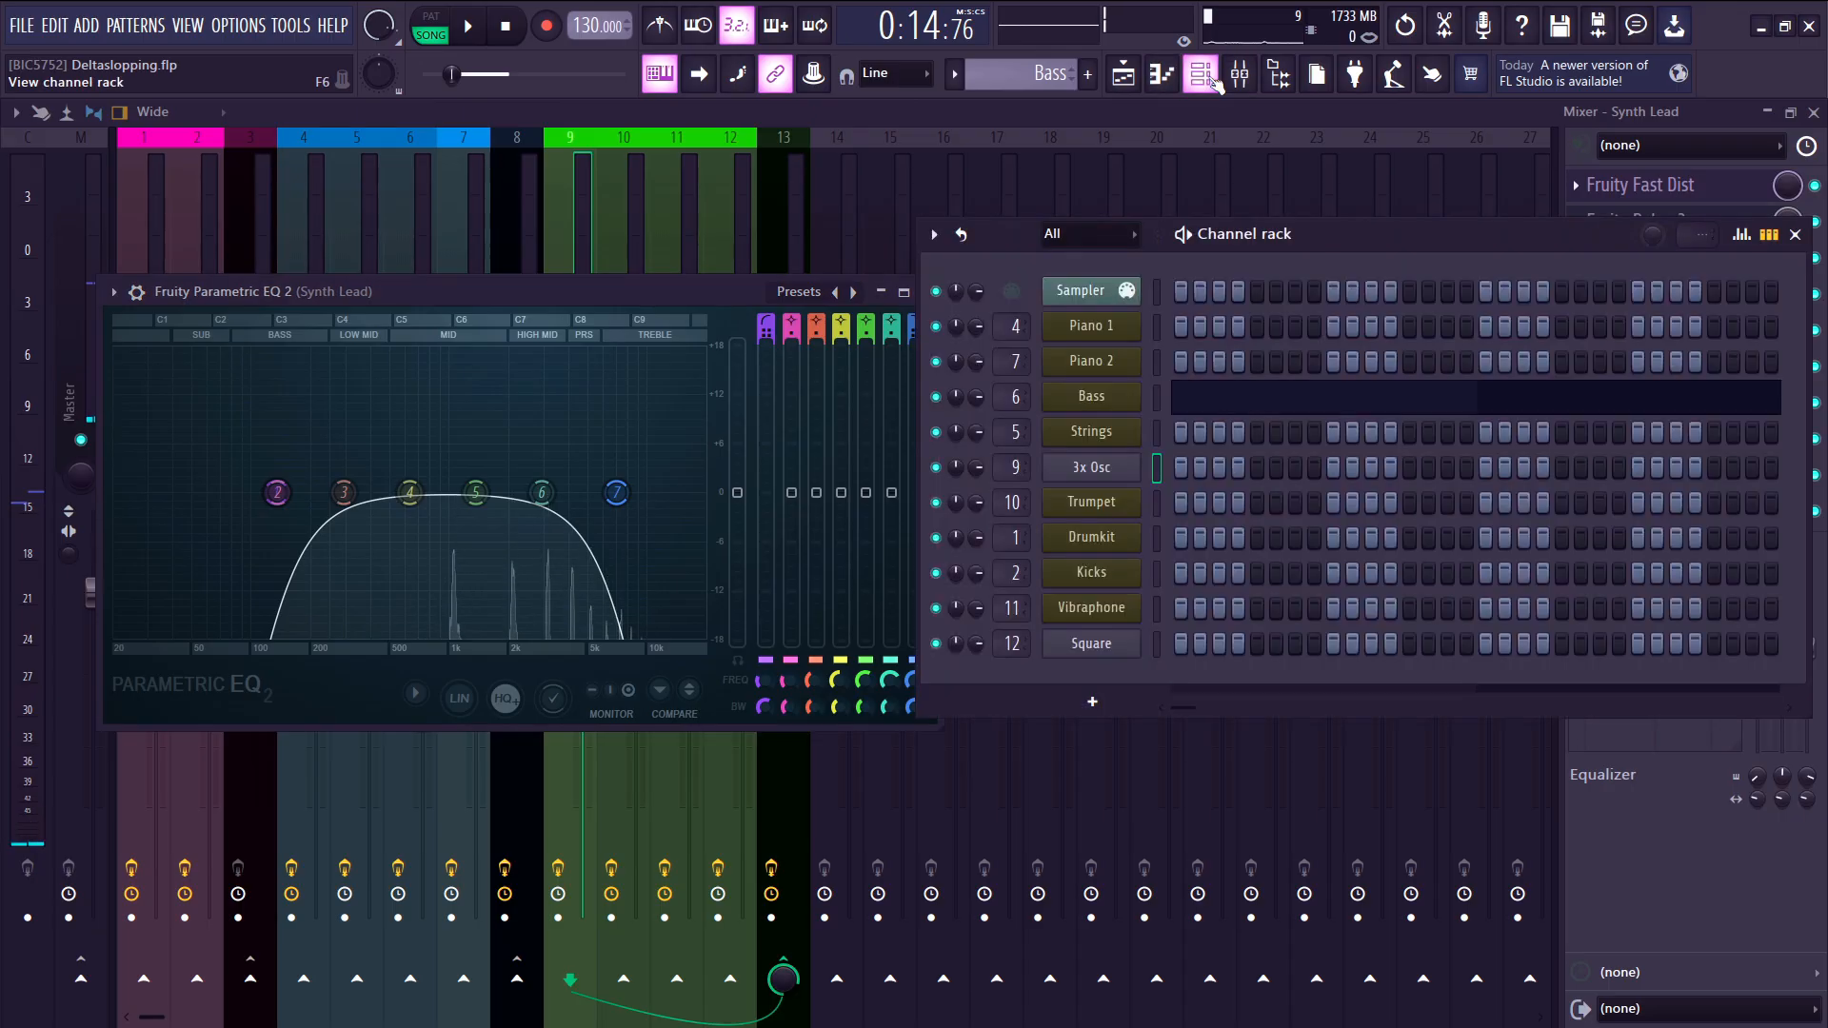
pyautogui.click(1121, 470)
pyautogui.click(582, 257)
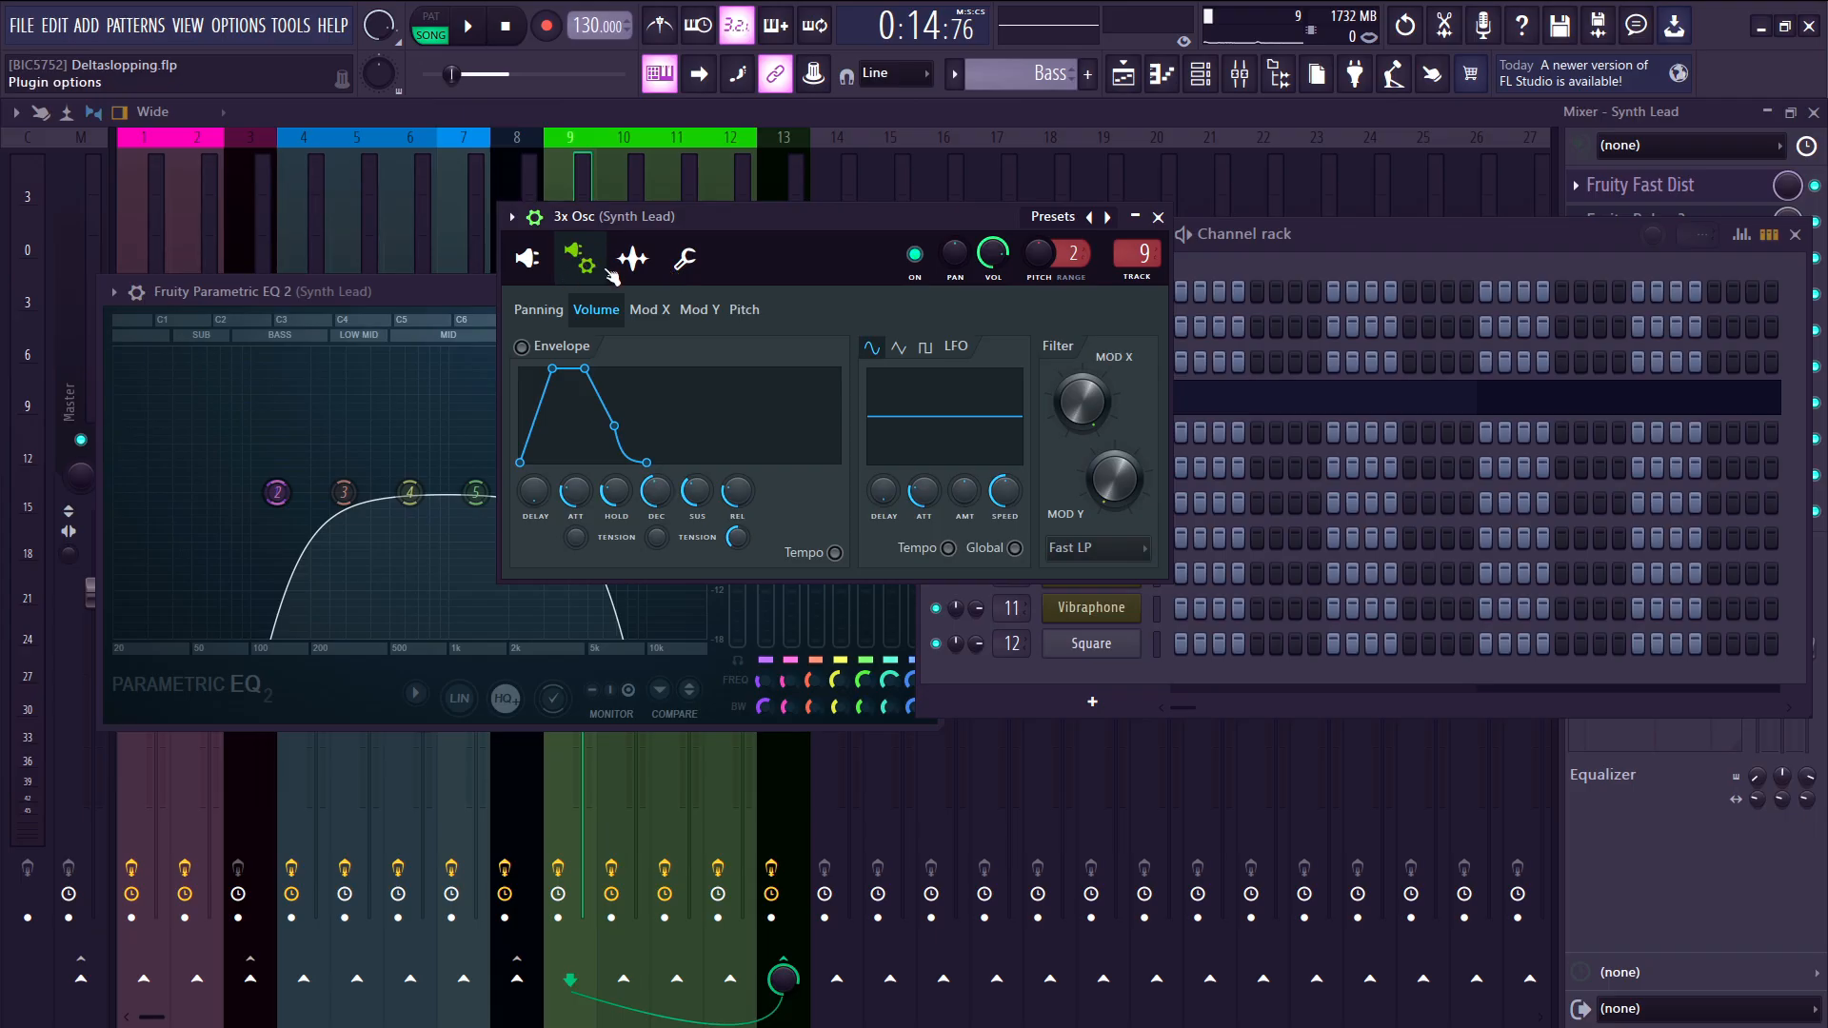
pyautogui.click(745, 311)
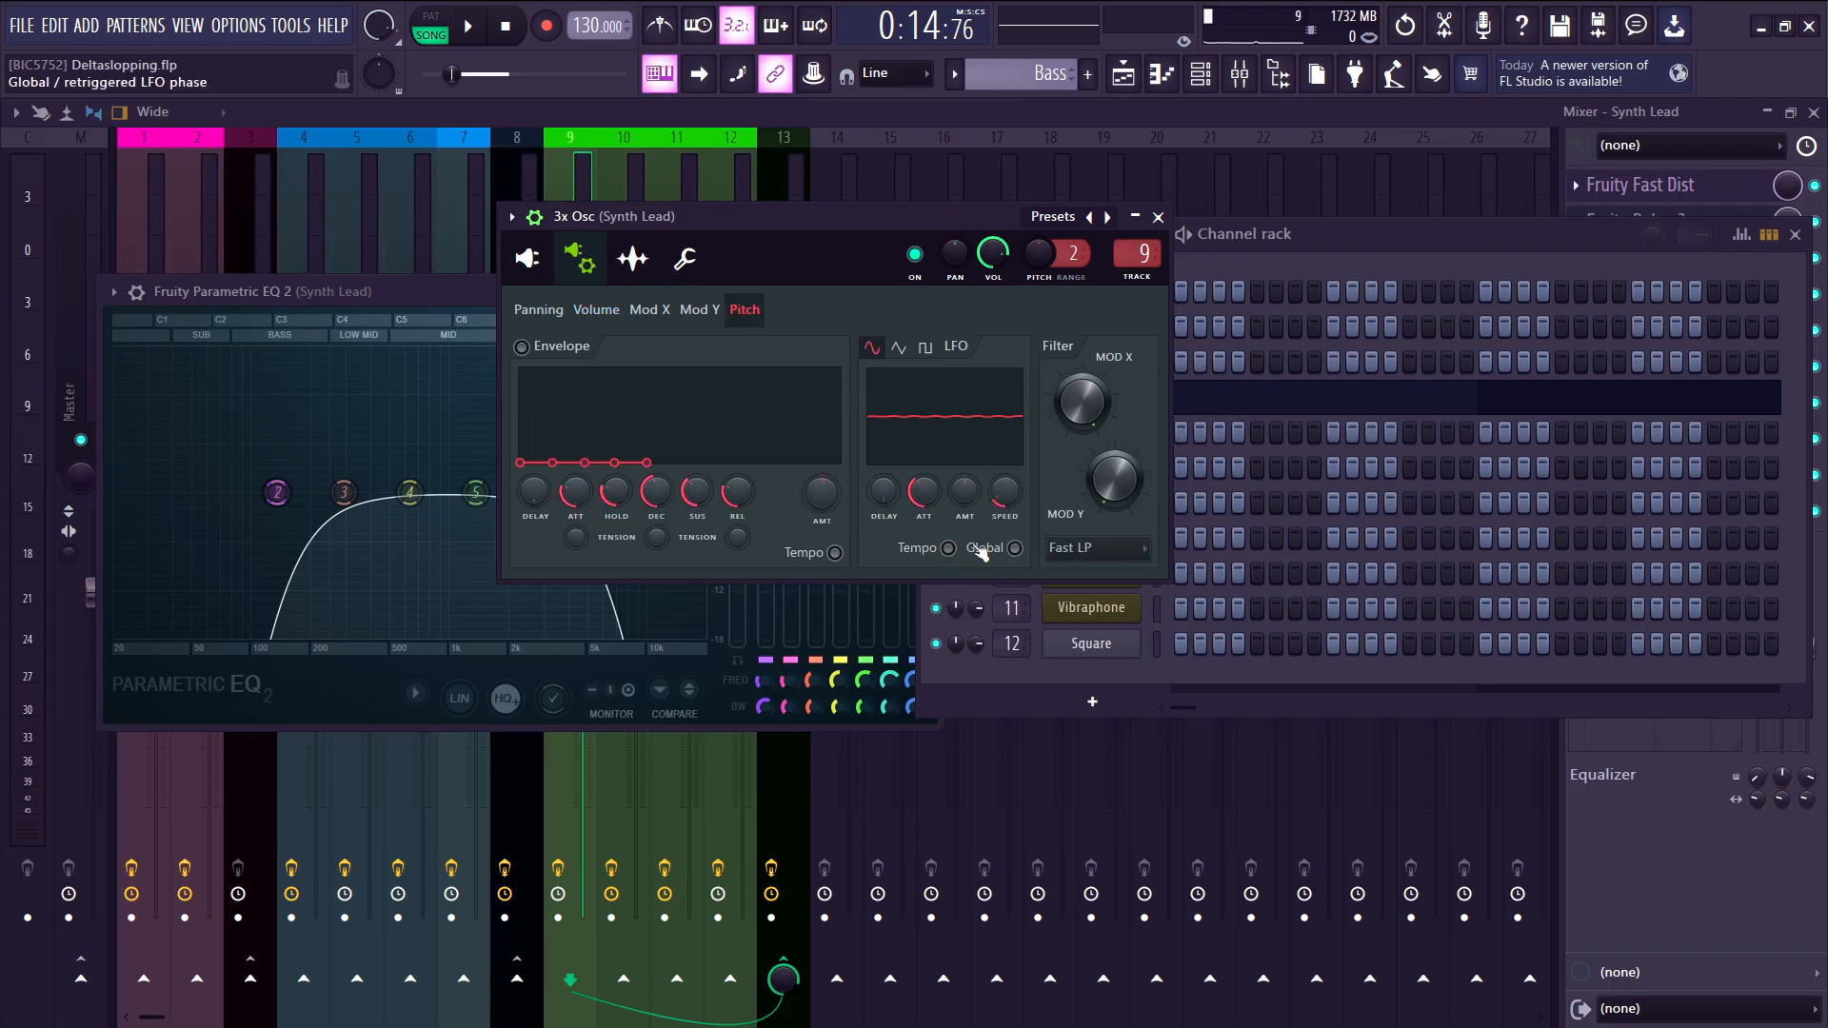
# - Audition 3x Osc notes while briefly raising the pitch LFO amount and bringing it back down
pyautogui.press('y')
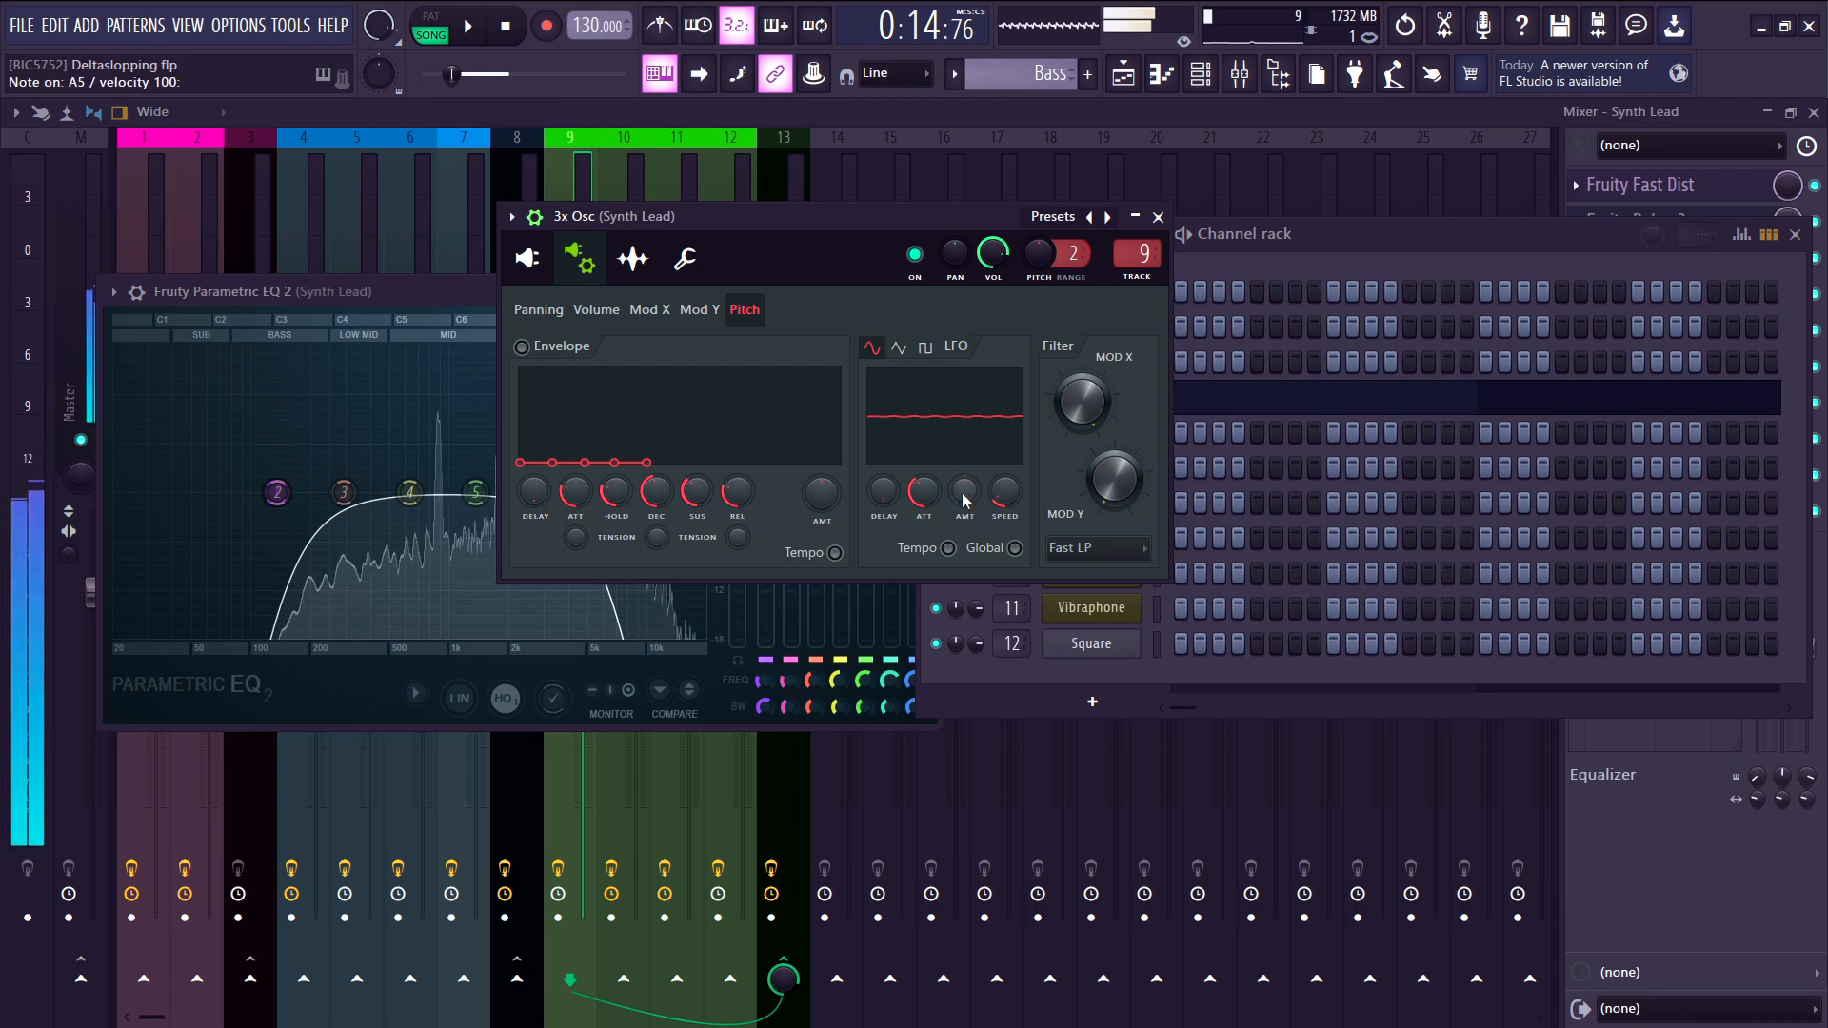
pyautogui.moveTo(964, 499); pyautogui.dragTo(964, 493)
pyautogui.moveTo(965, 491); pyautogui.dragTo(965, 499)
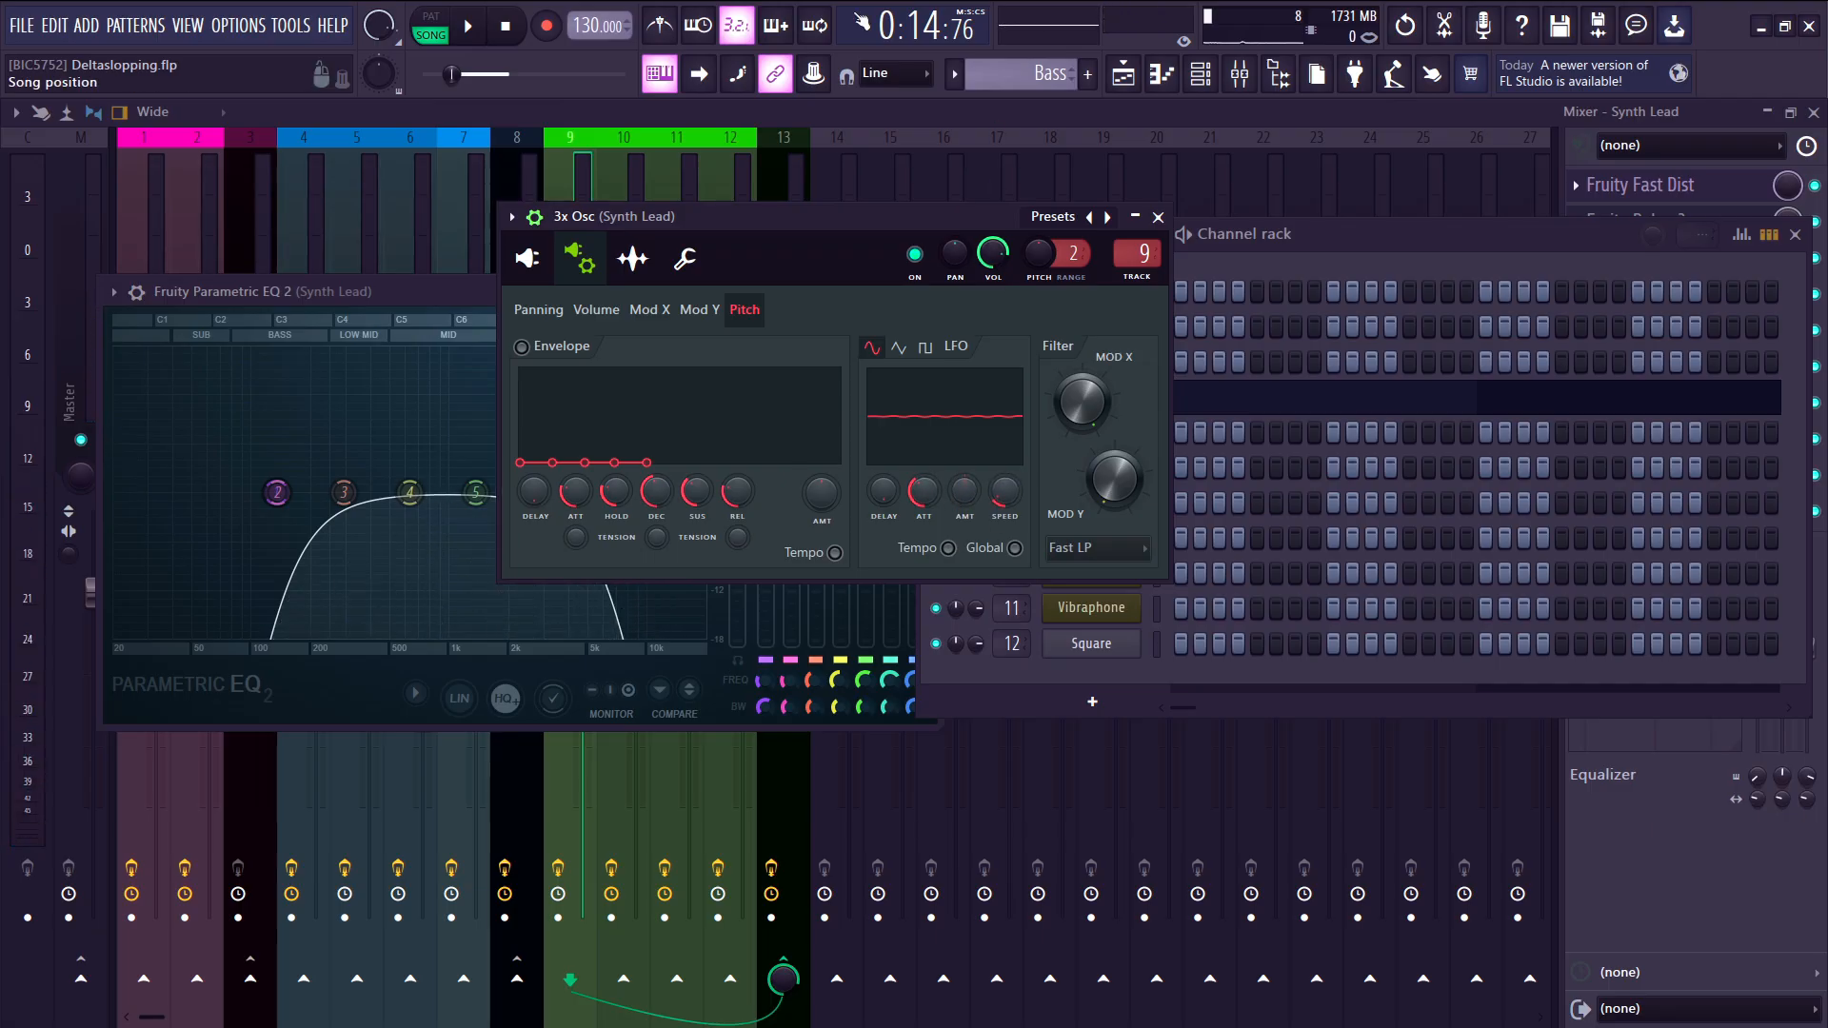
pyautogui.press('u')
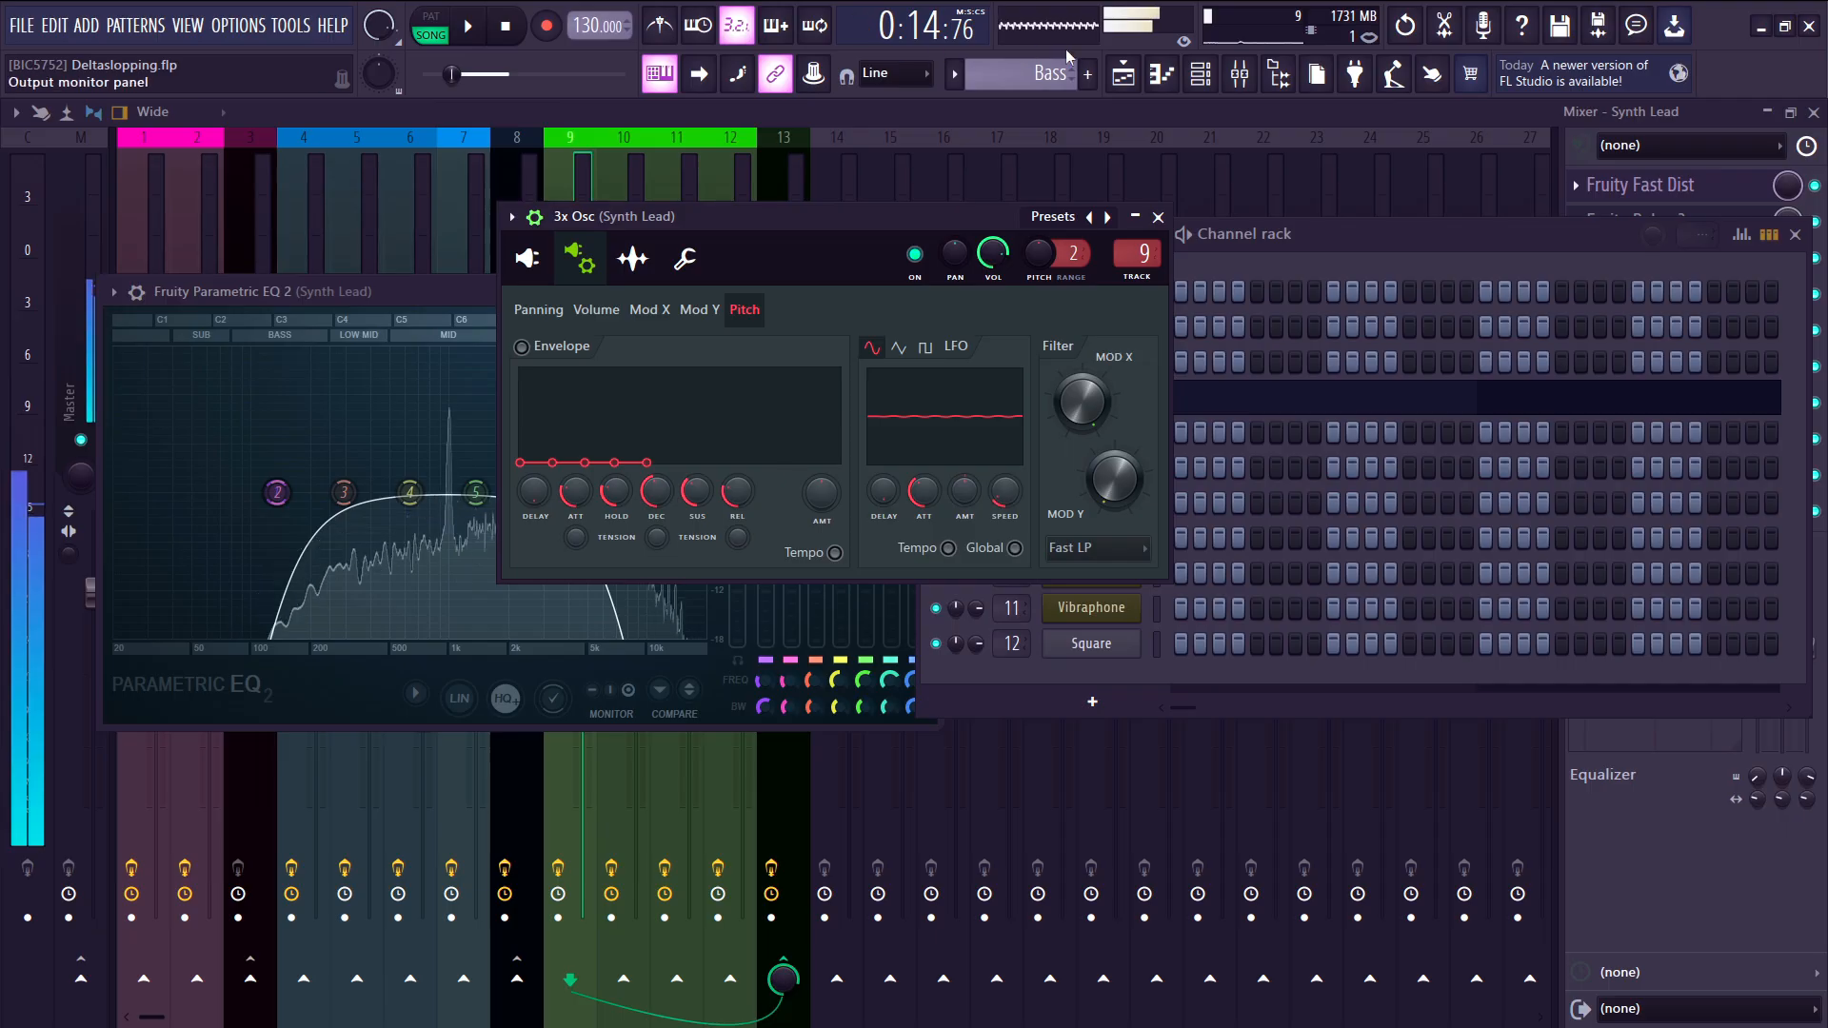
# - Move the 3x Osc window clear of the channel rack and audition a B5 note
pyautogui.moveTo(893, 219); pyautogui.dragTo(624, 173)
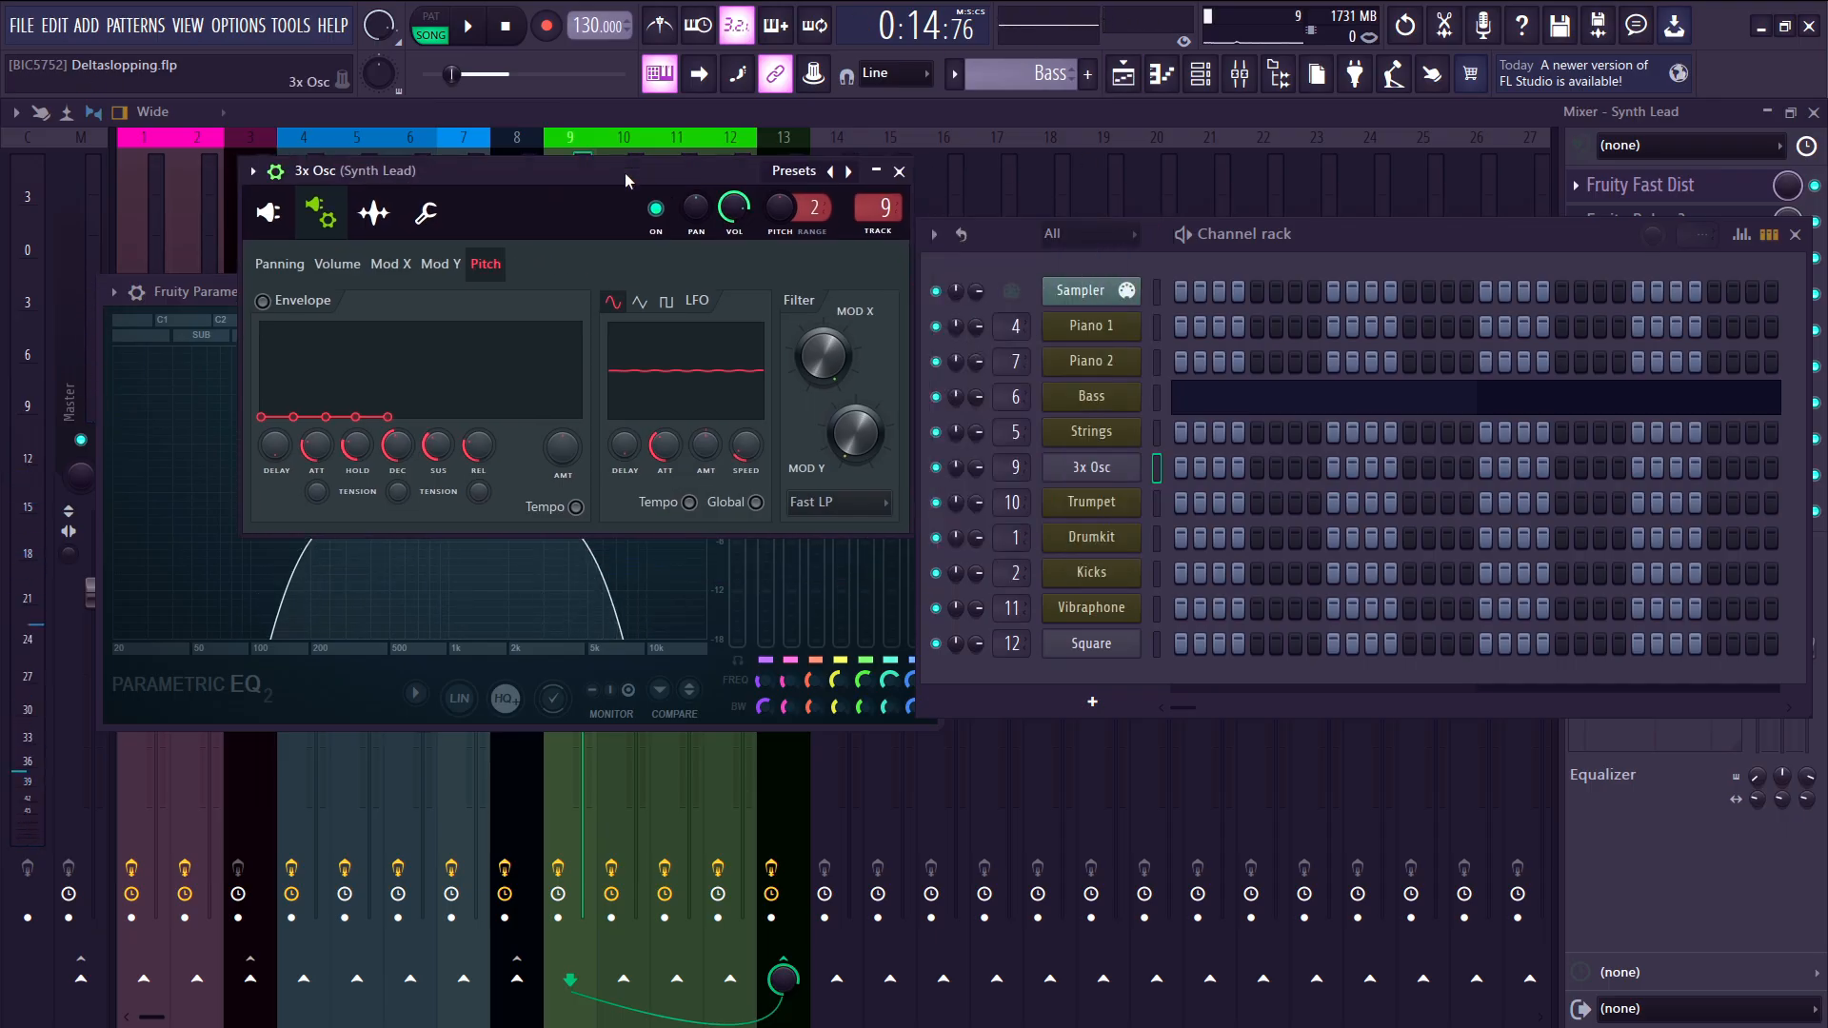
pyautogui.press('u')
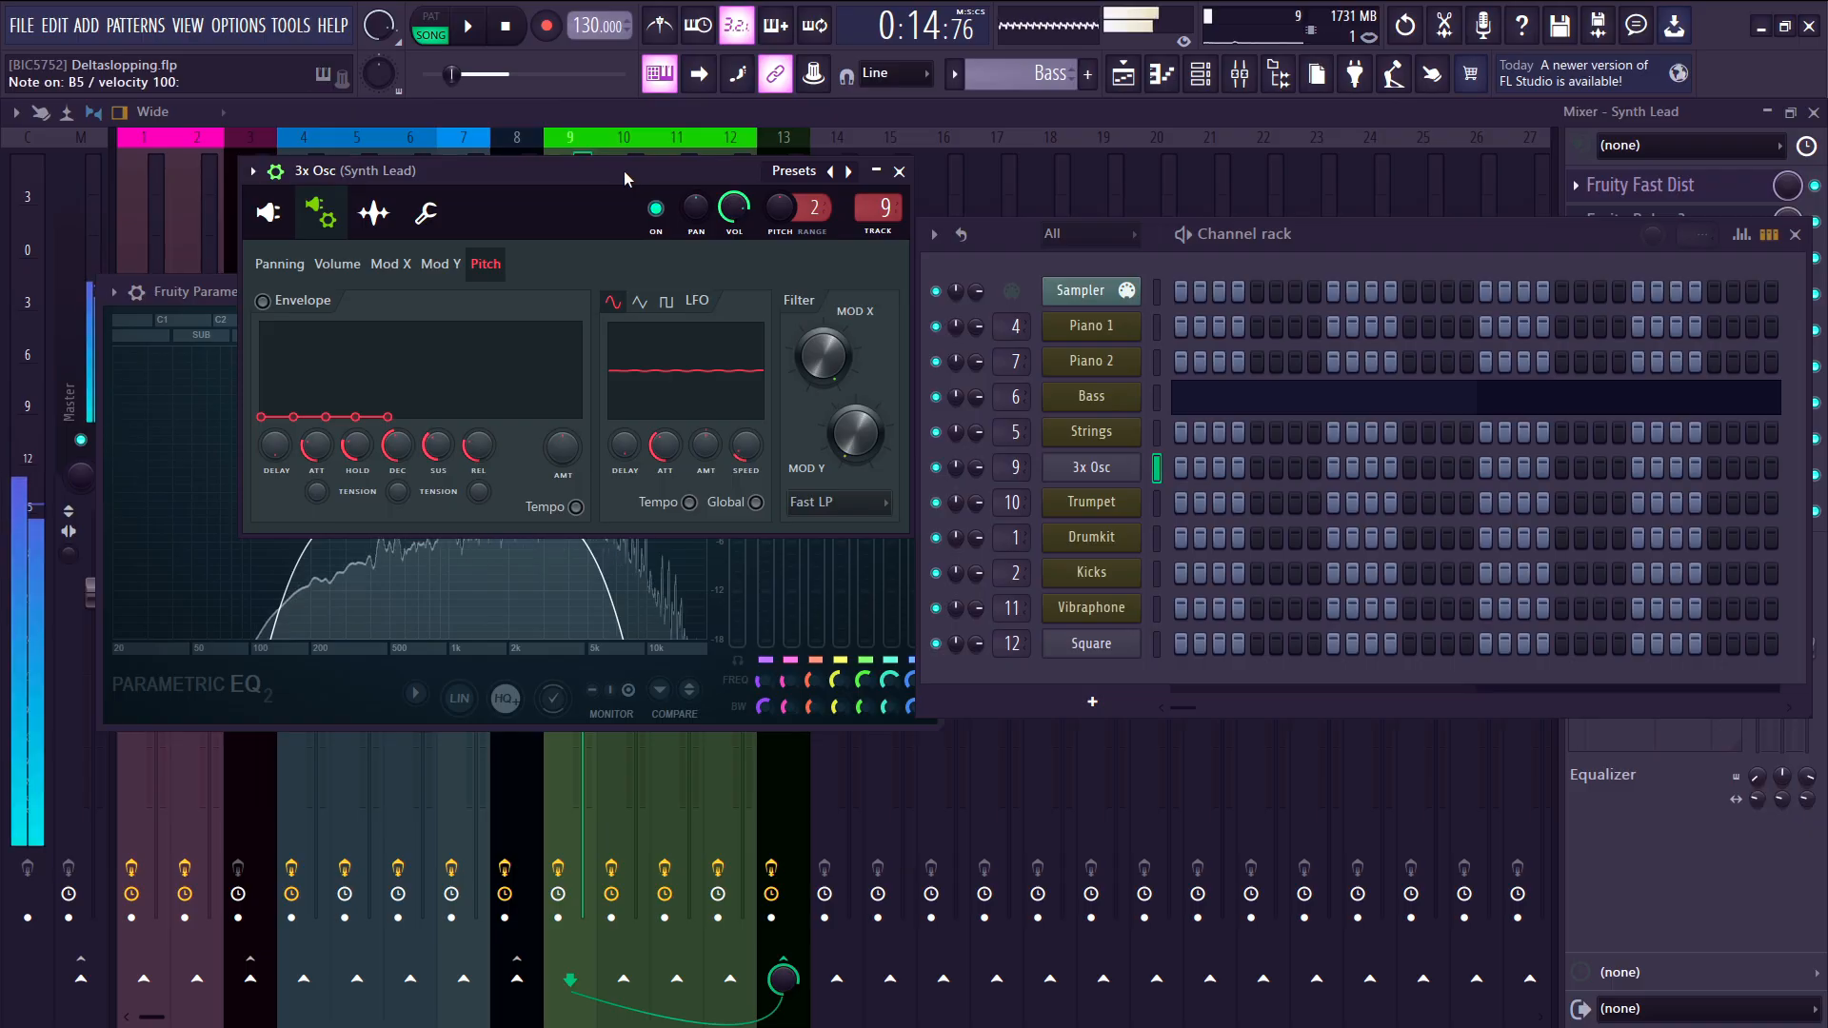
# - Show the Trumpet channel's SoundFont settings and audition the instrument with repeated B5 notes
pyautogui.click(1120, 515)
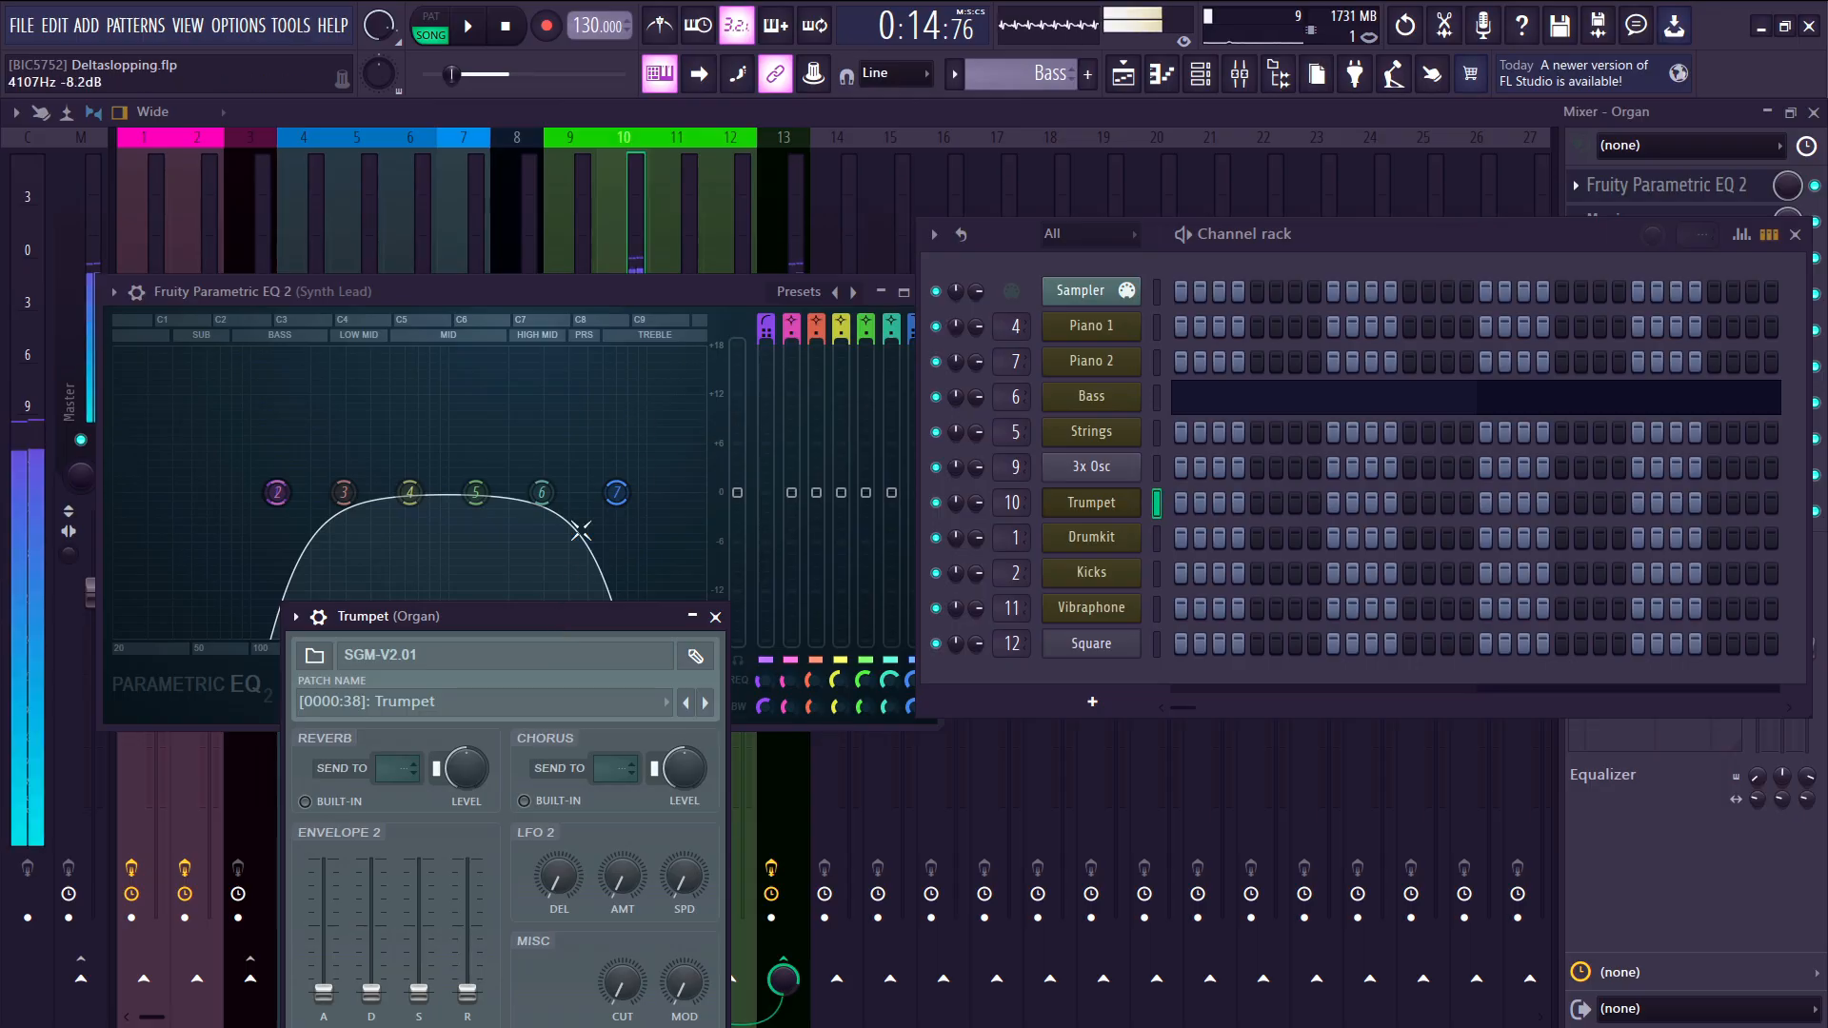
pyautogui.click(632, 251)
pyautogui.press('u')
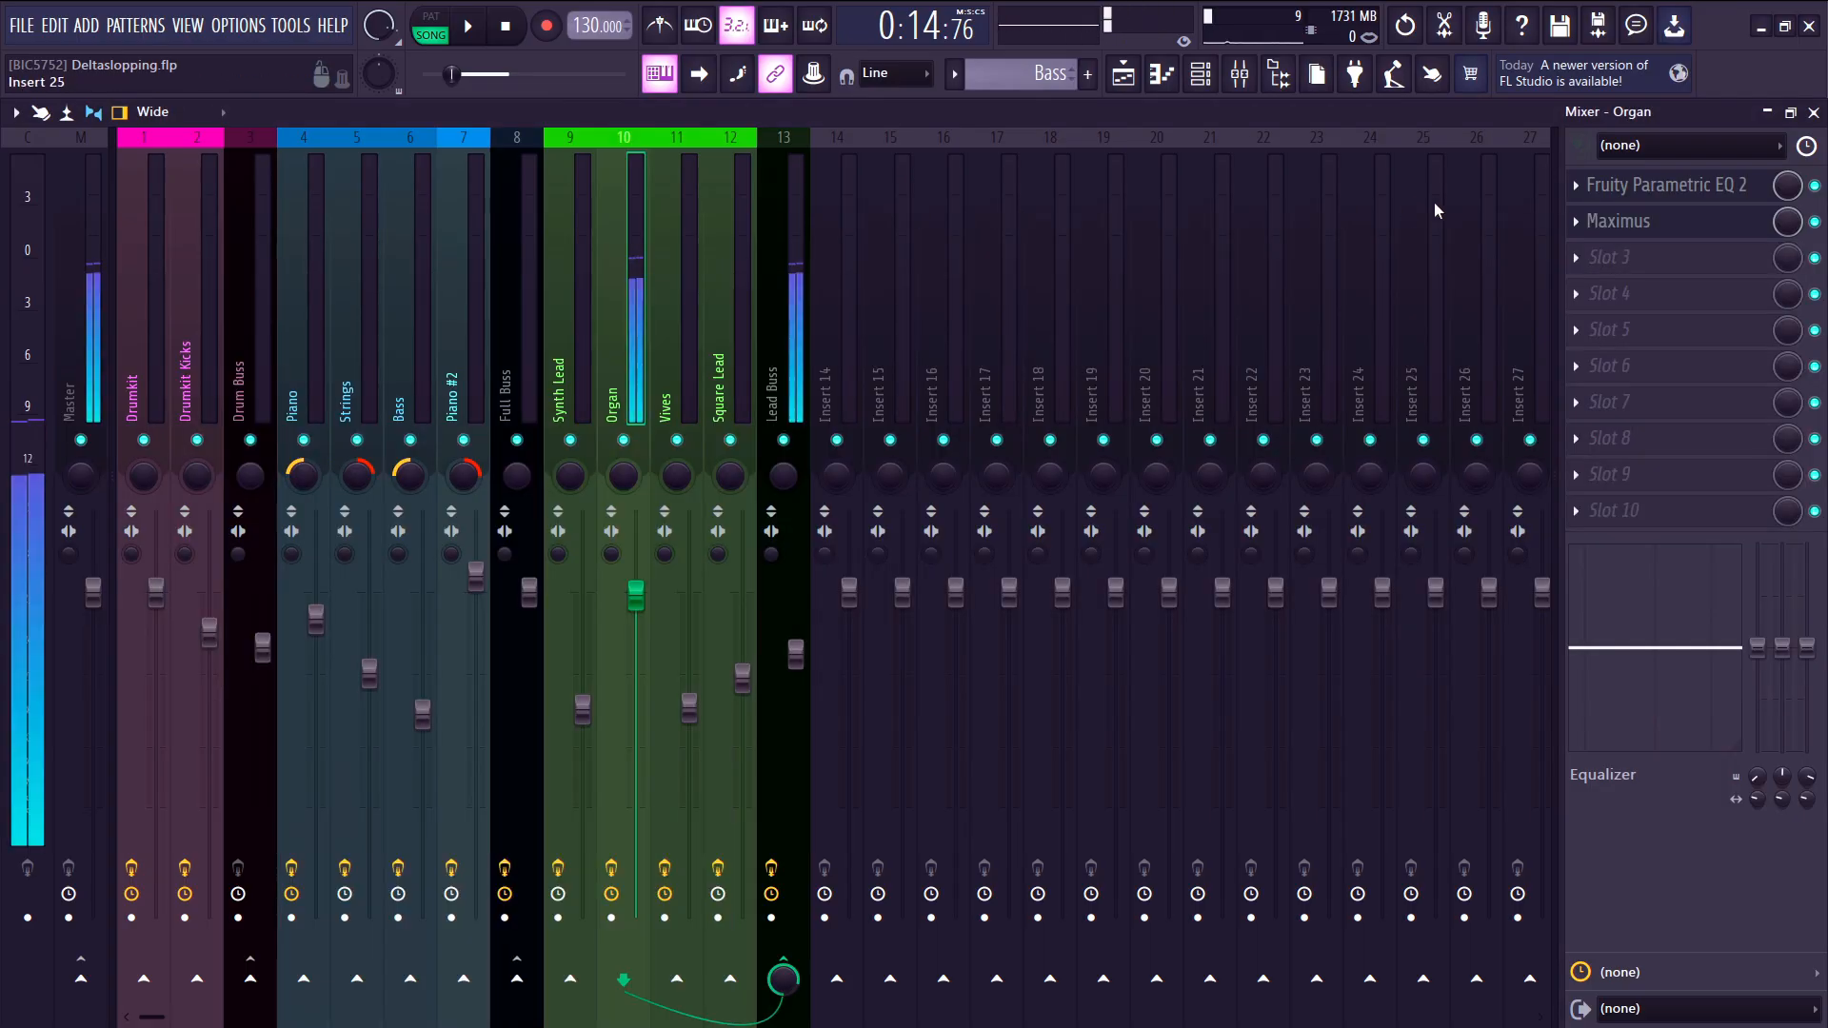
pyautogui.click(1200, 73)
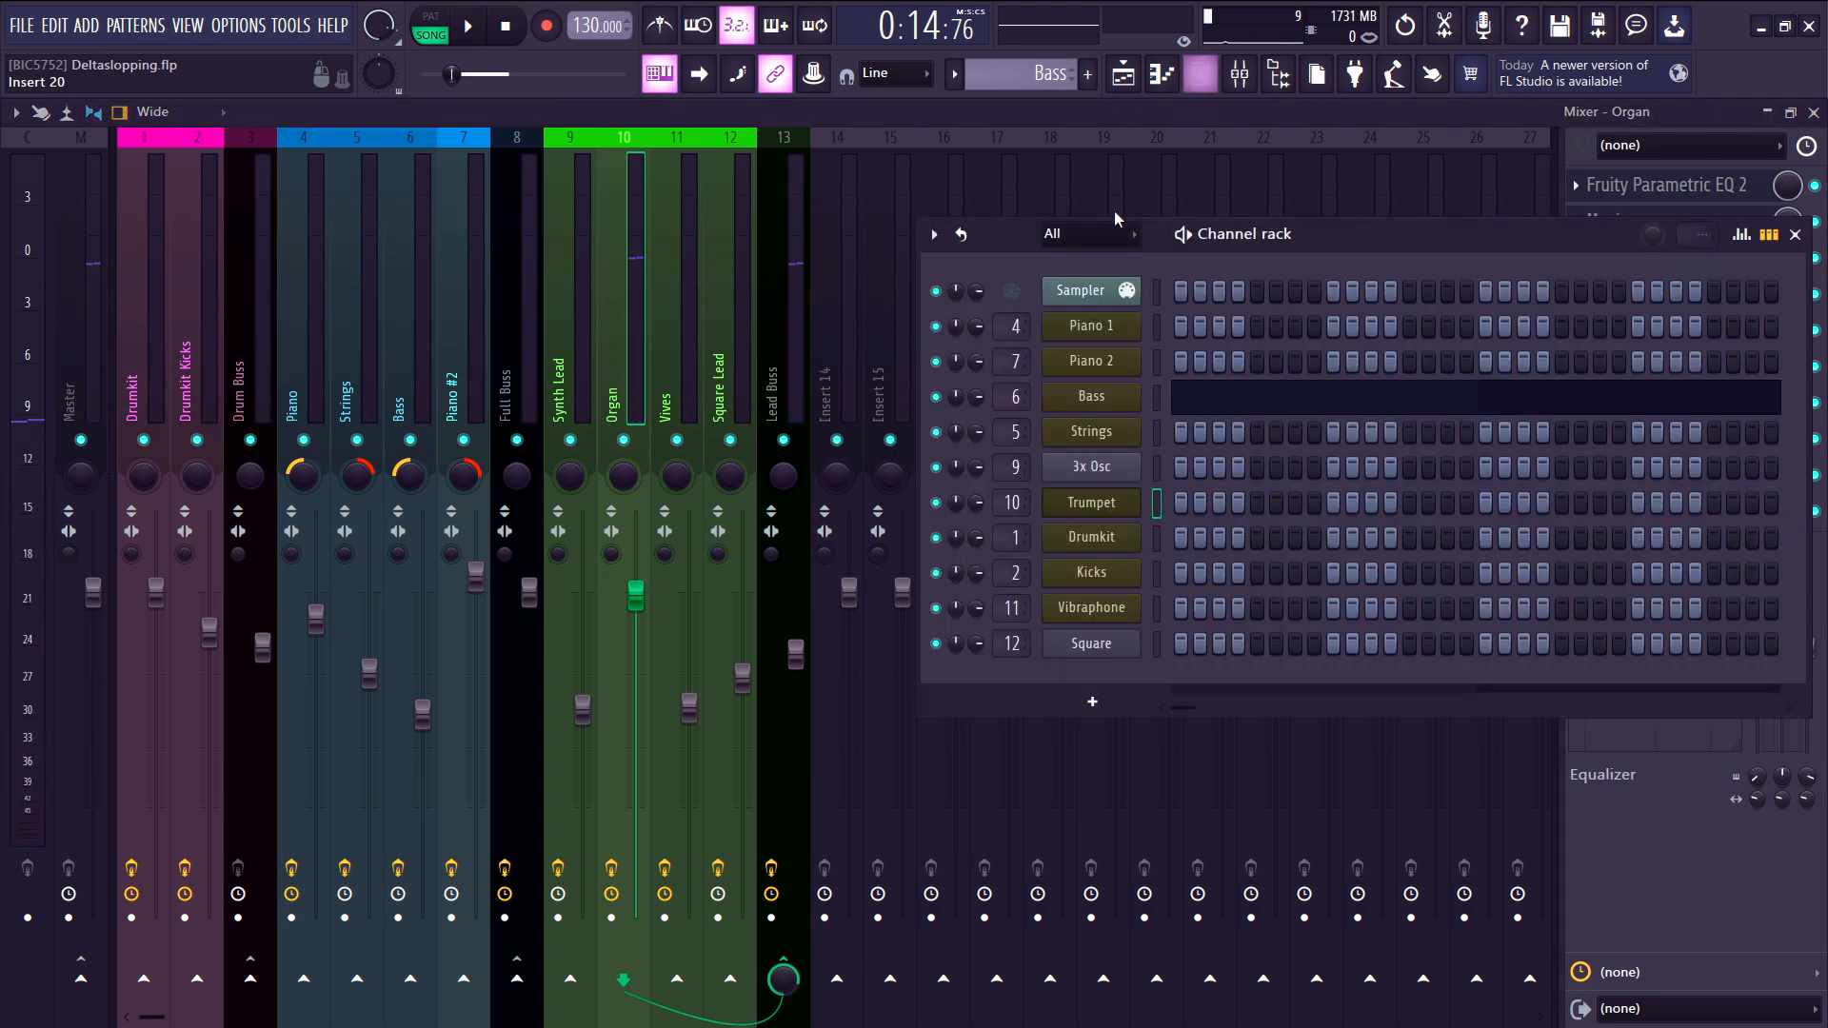
pyautogui.click(1089, 501)
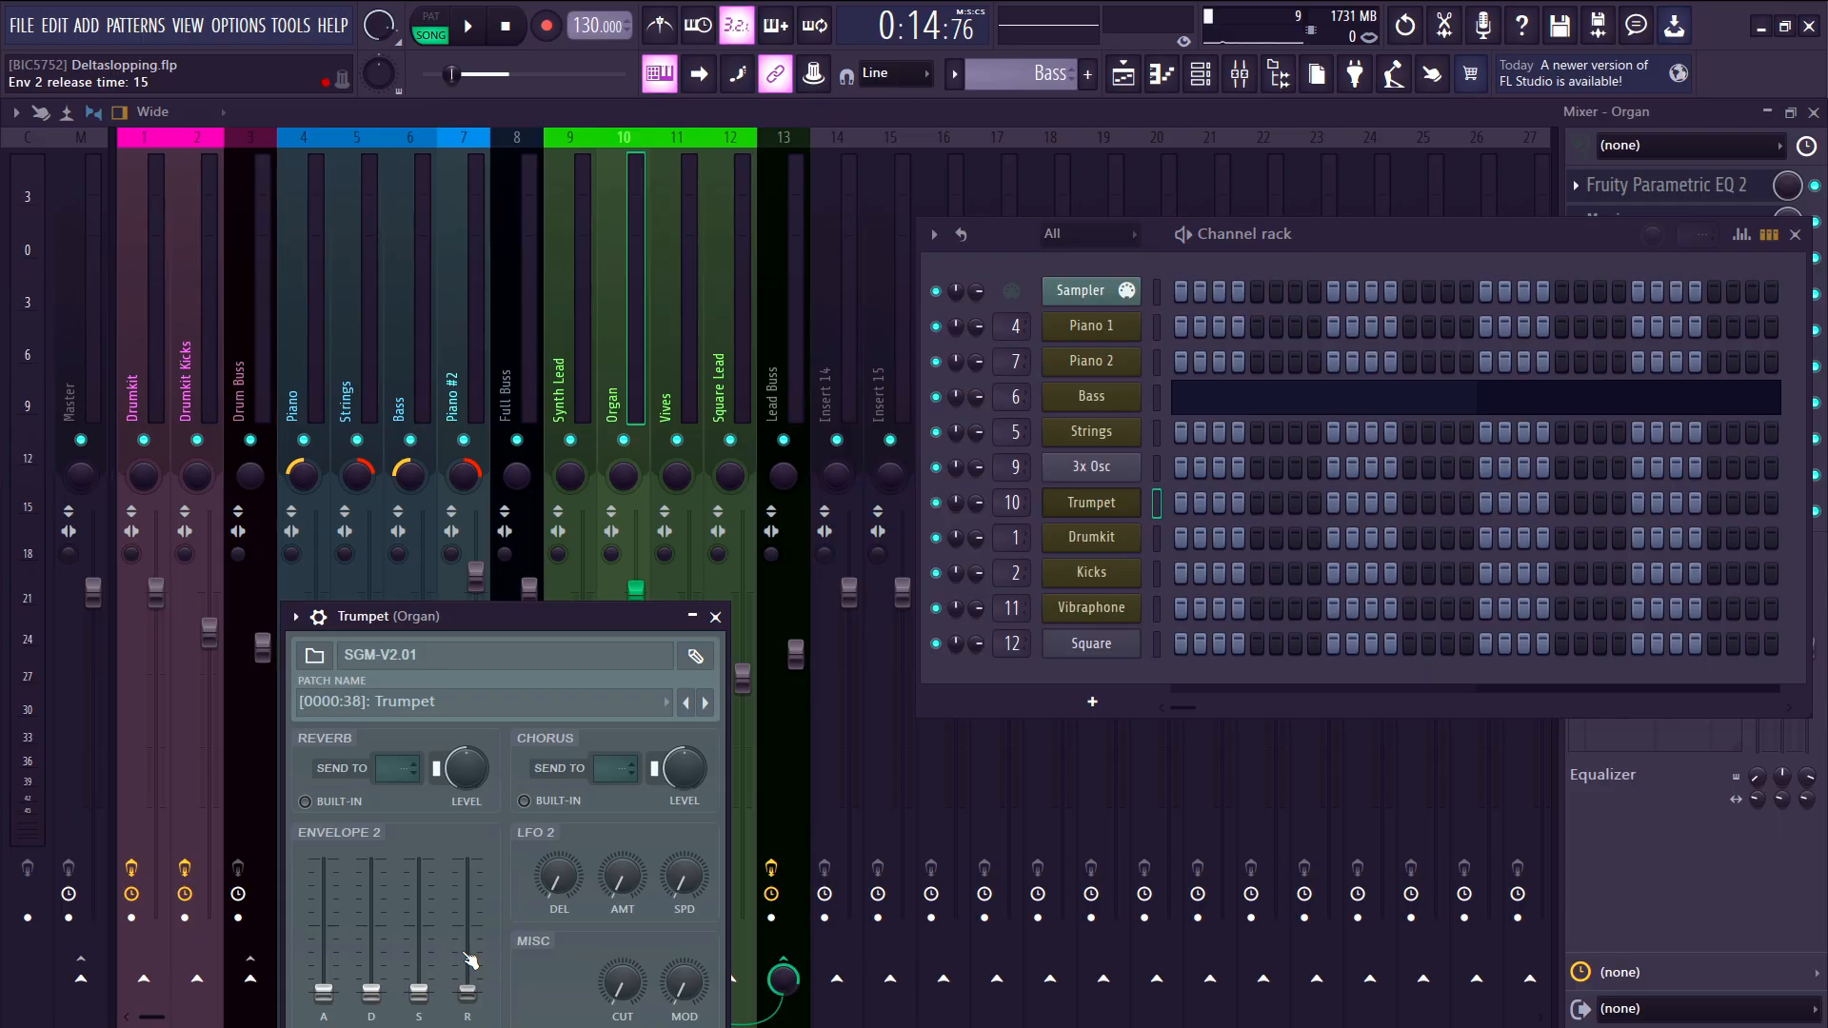
pyautogui.press('u')
pyautogui.press('u')
pyautogui.press('u')
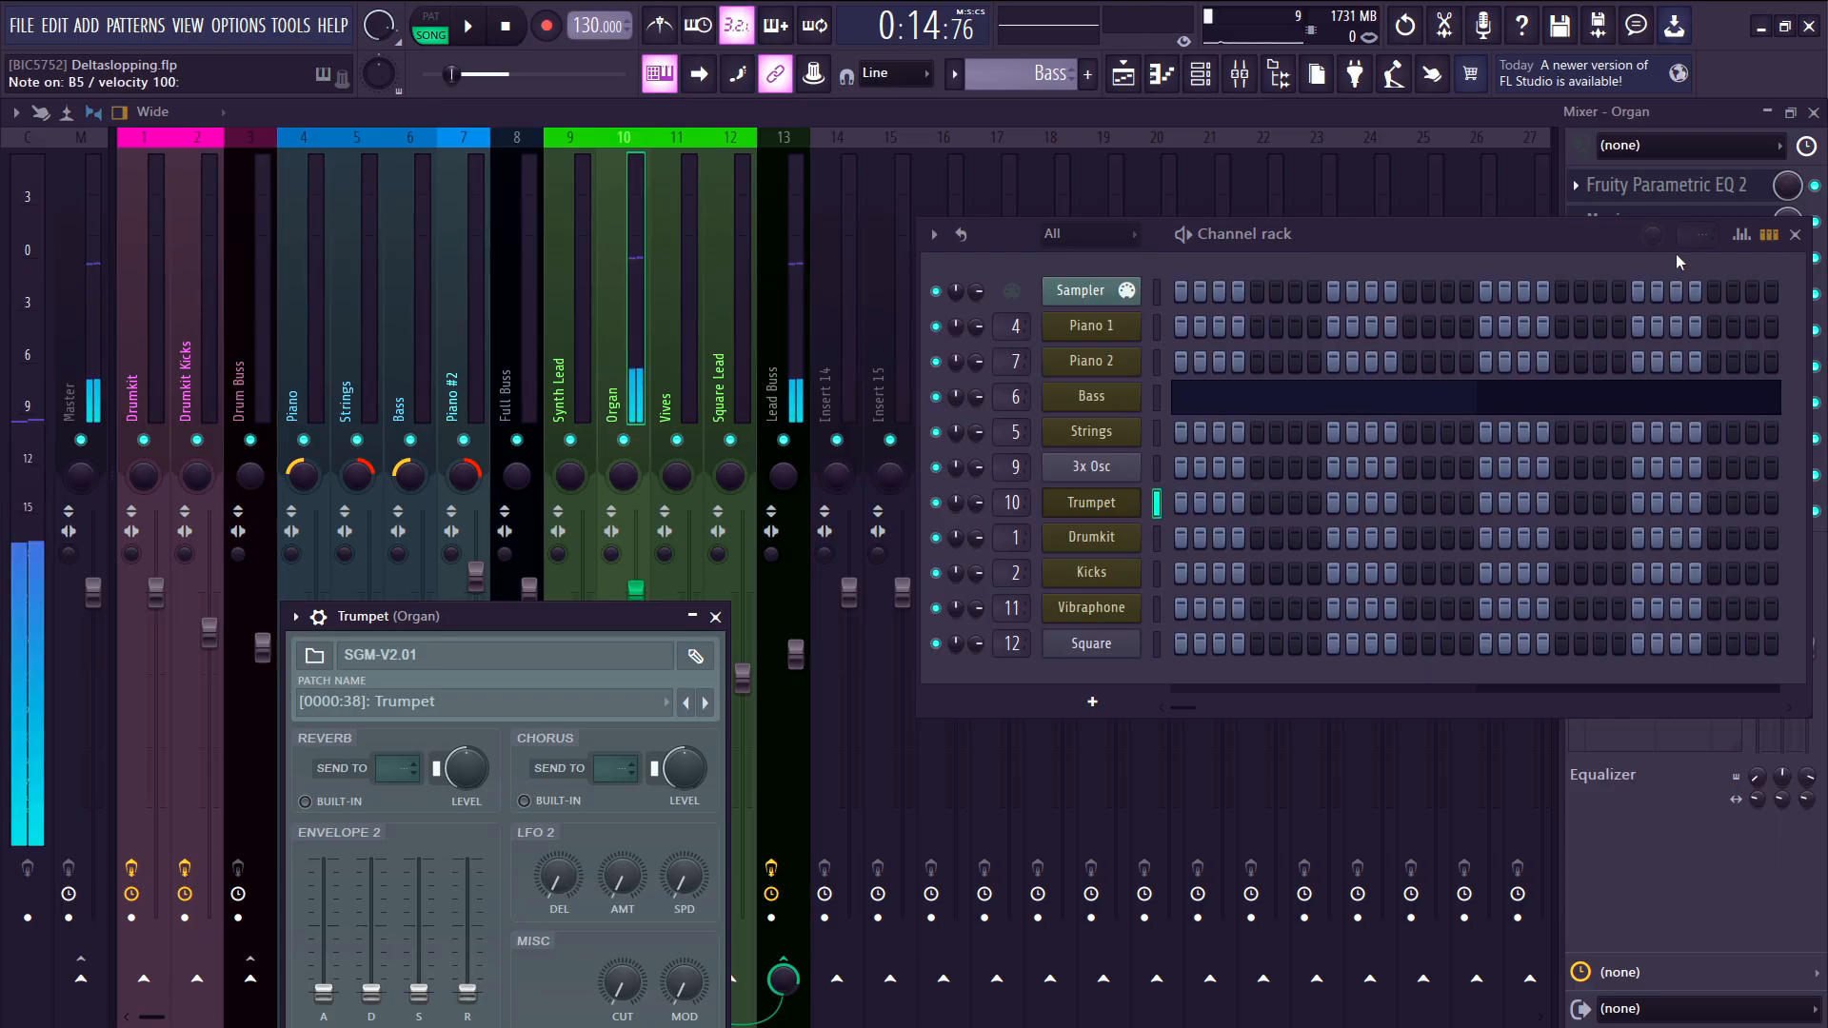
# - Review the Organ track's Fruity Parametric EQ 2 while playing a note, and view its Maximus settings
pyautogui.click(1678, 181)
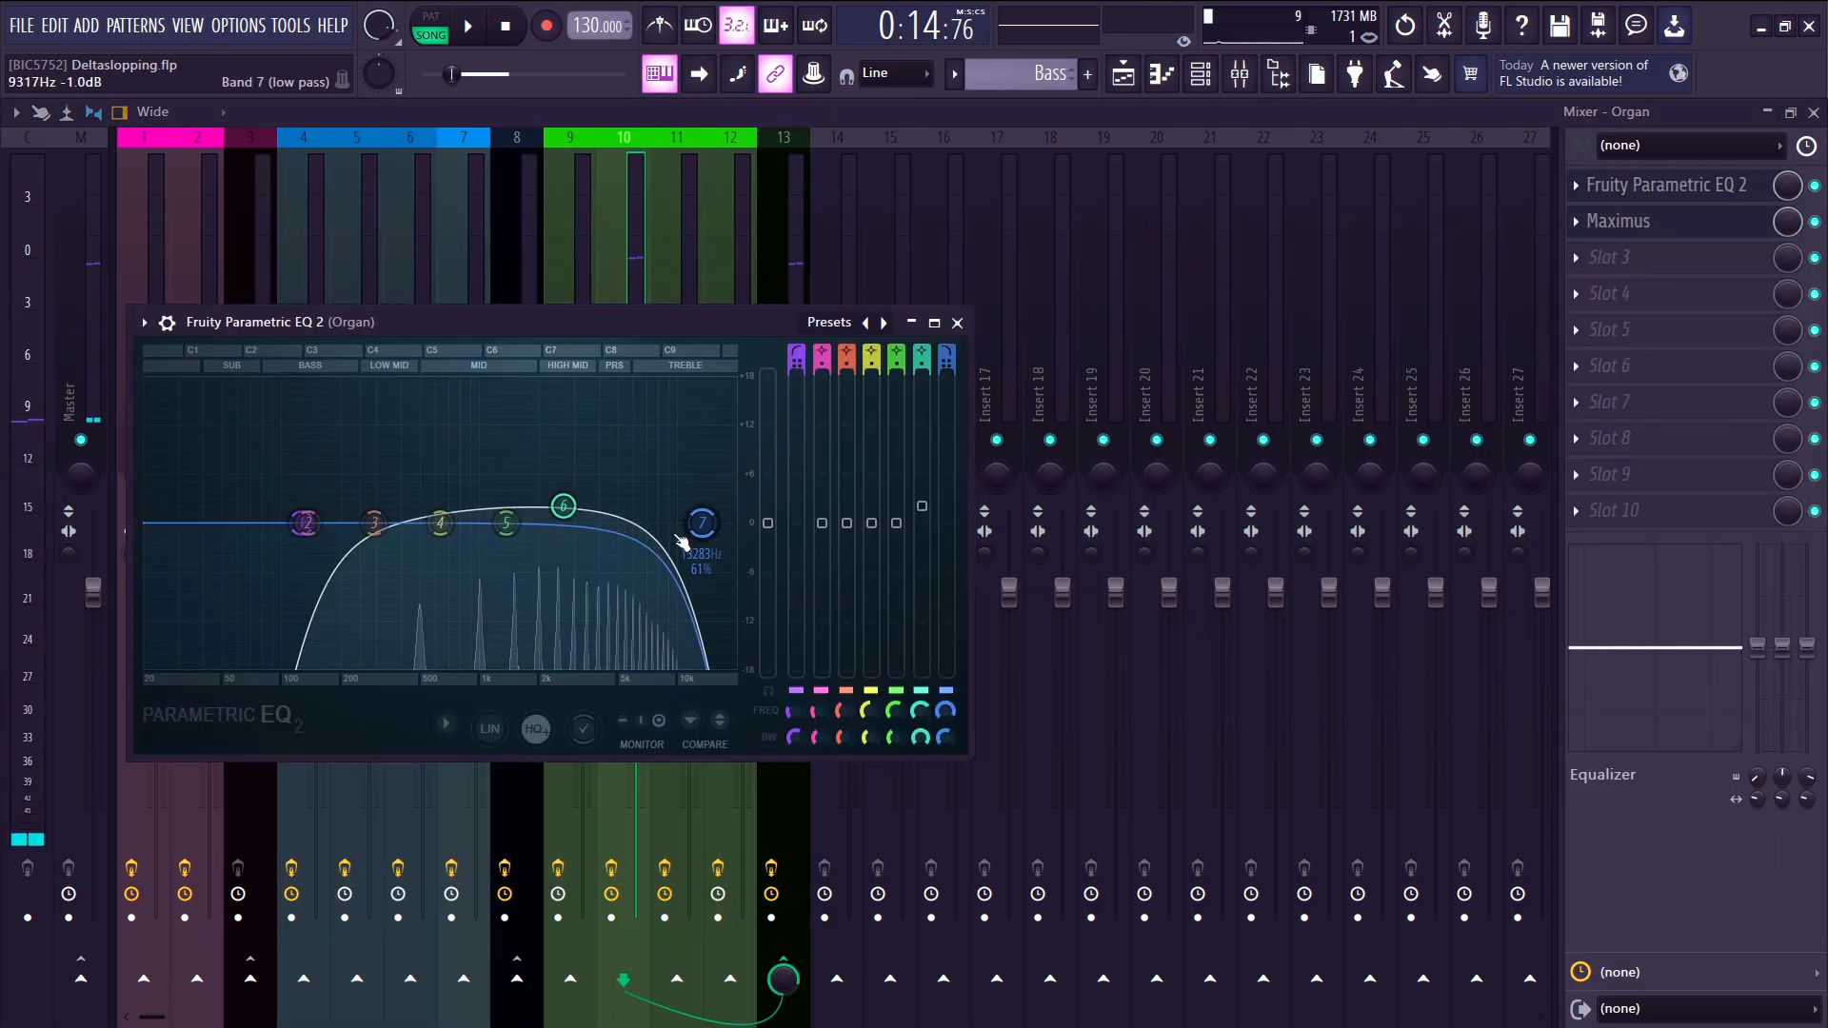
pyautogui.press('u')
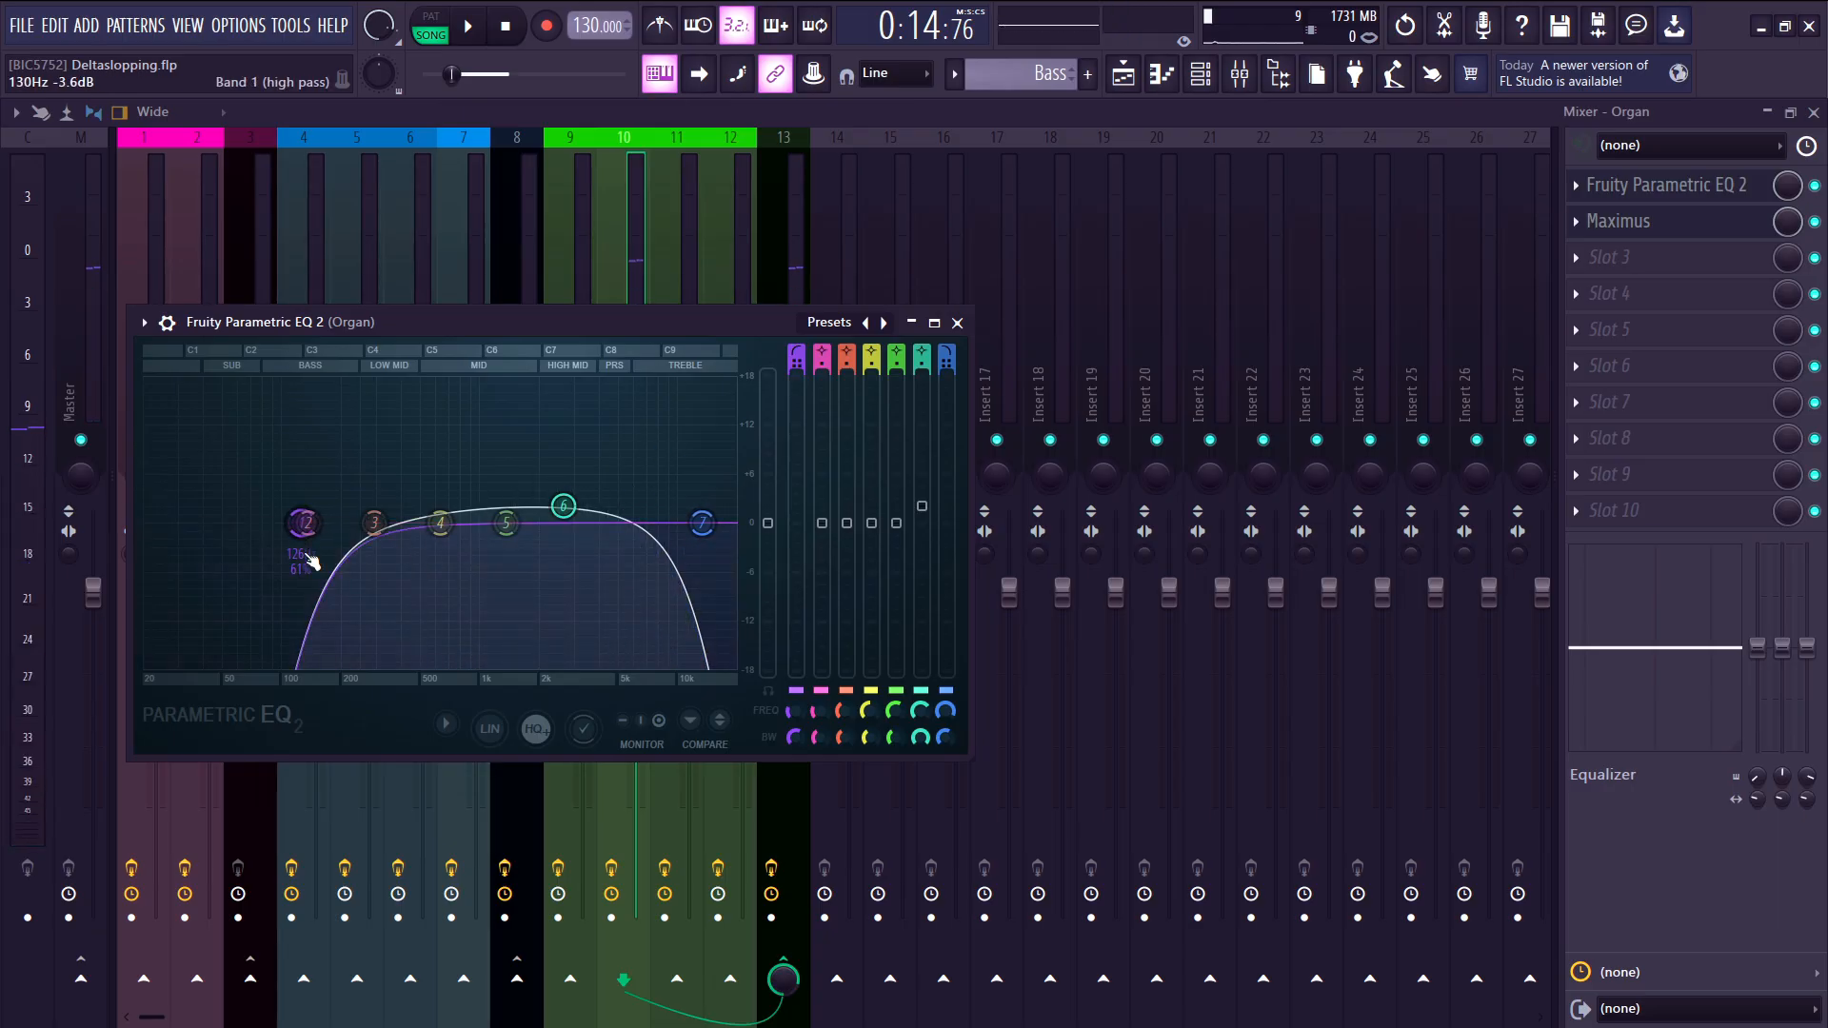
pyautogui.click(1712, 238)
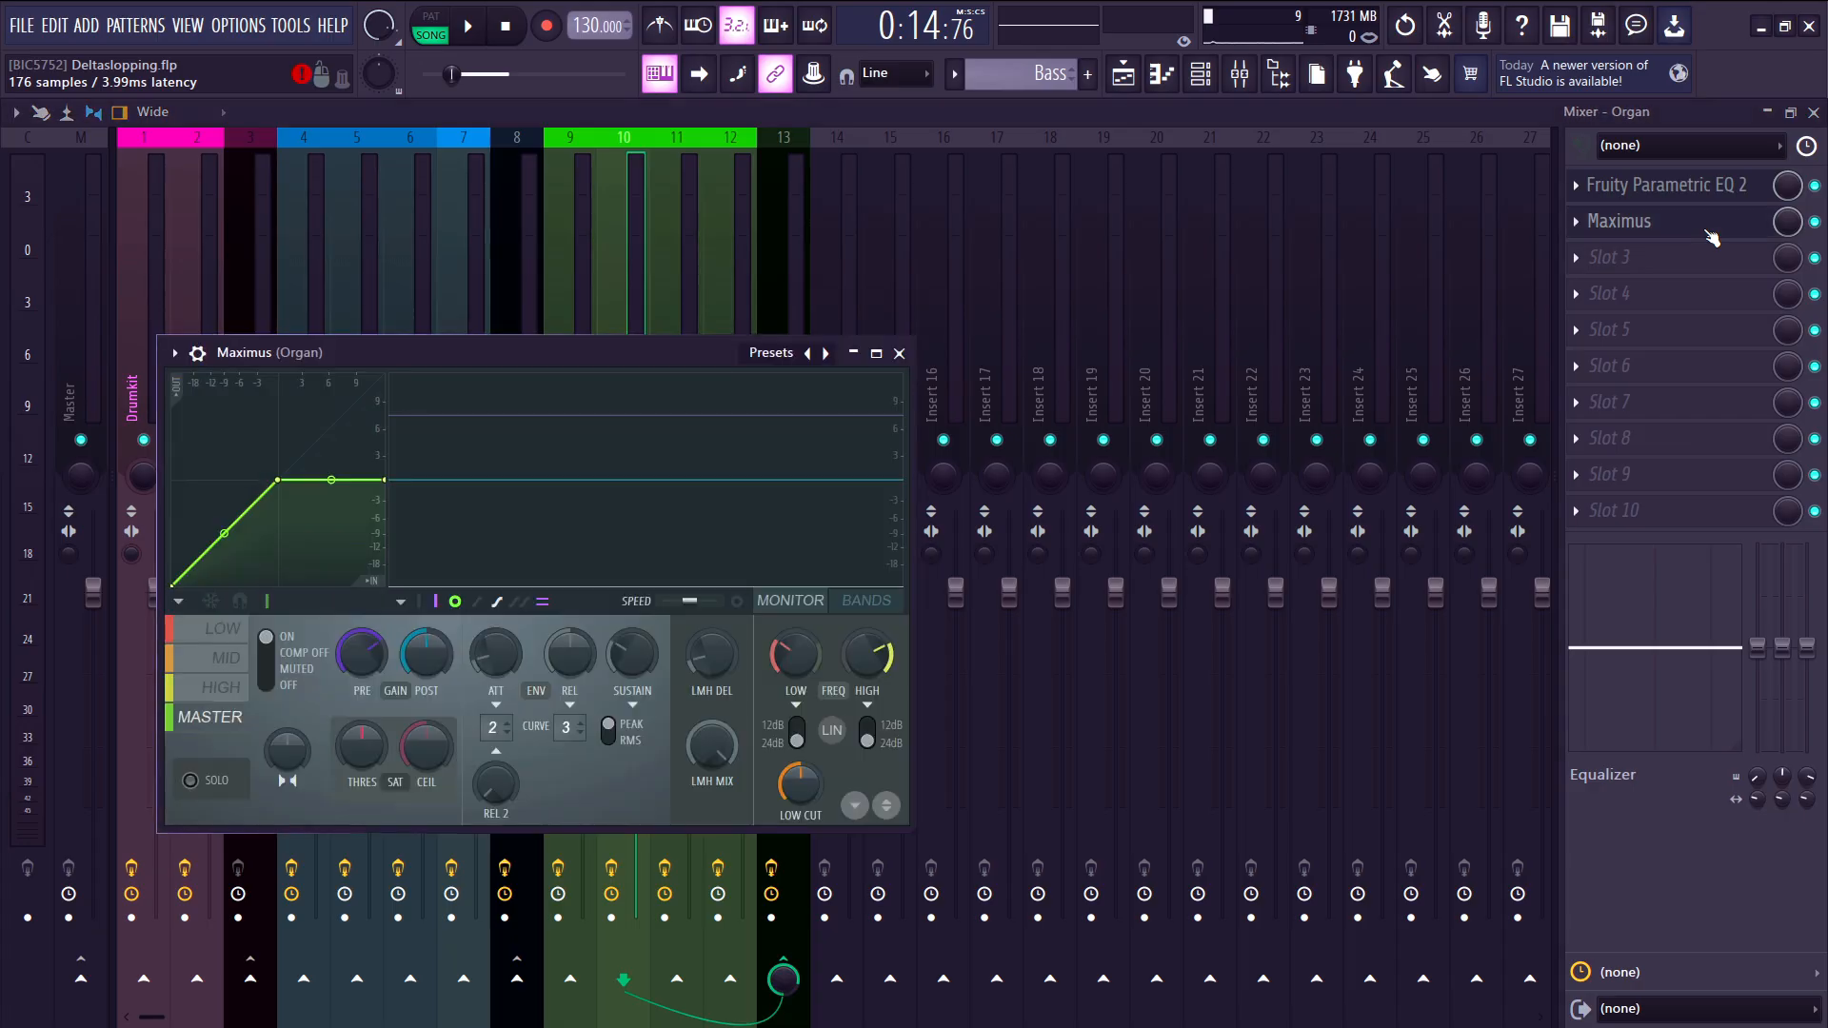
pyautogui.click(621, 280)
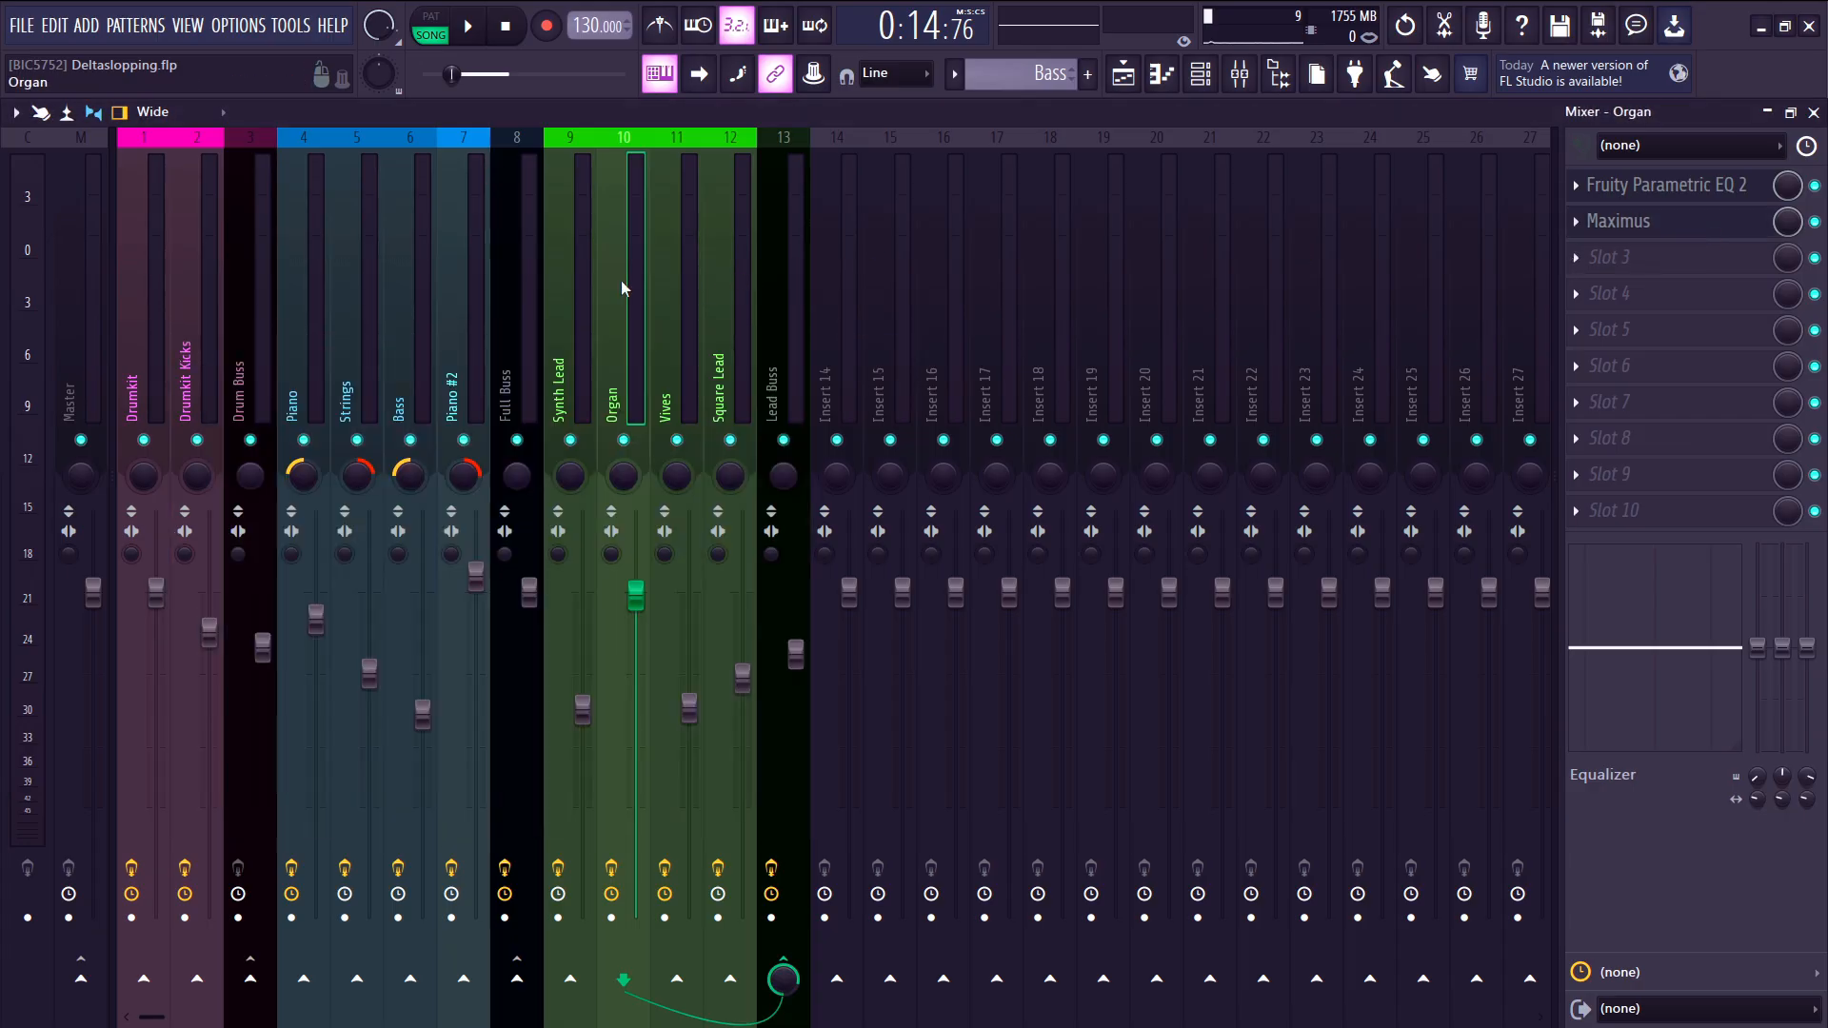
# - Audition the Drumkit channel with its SoundFont settings shown, and view the Soundgoodizer on its mixer track
pyautogui.click(1198, 78)
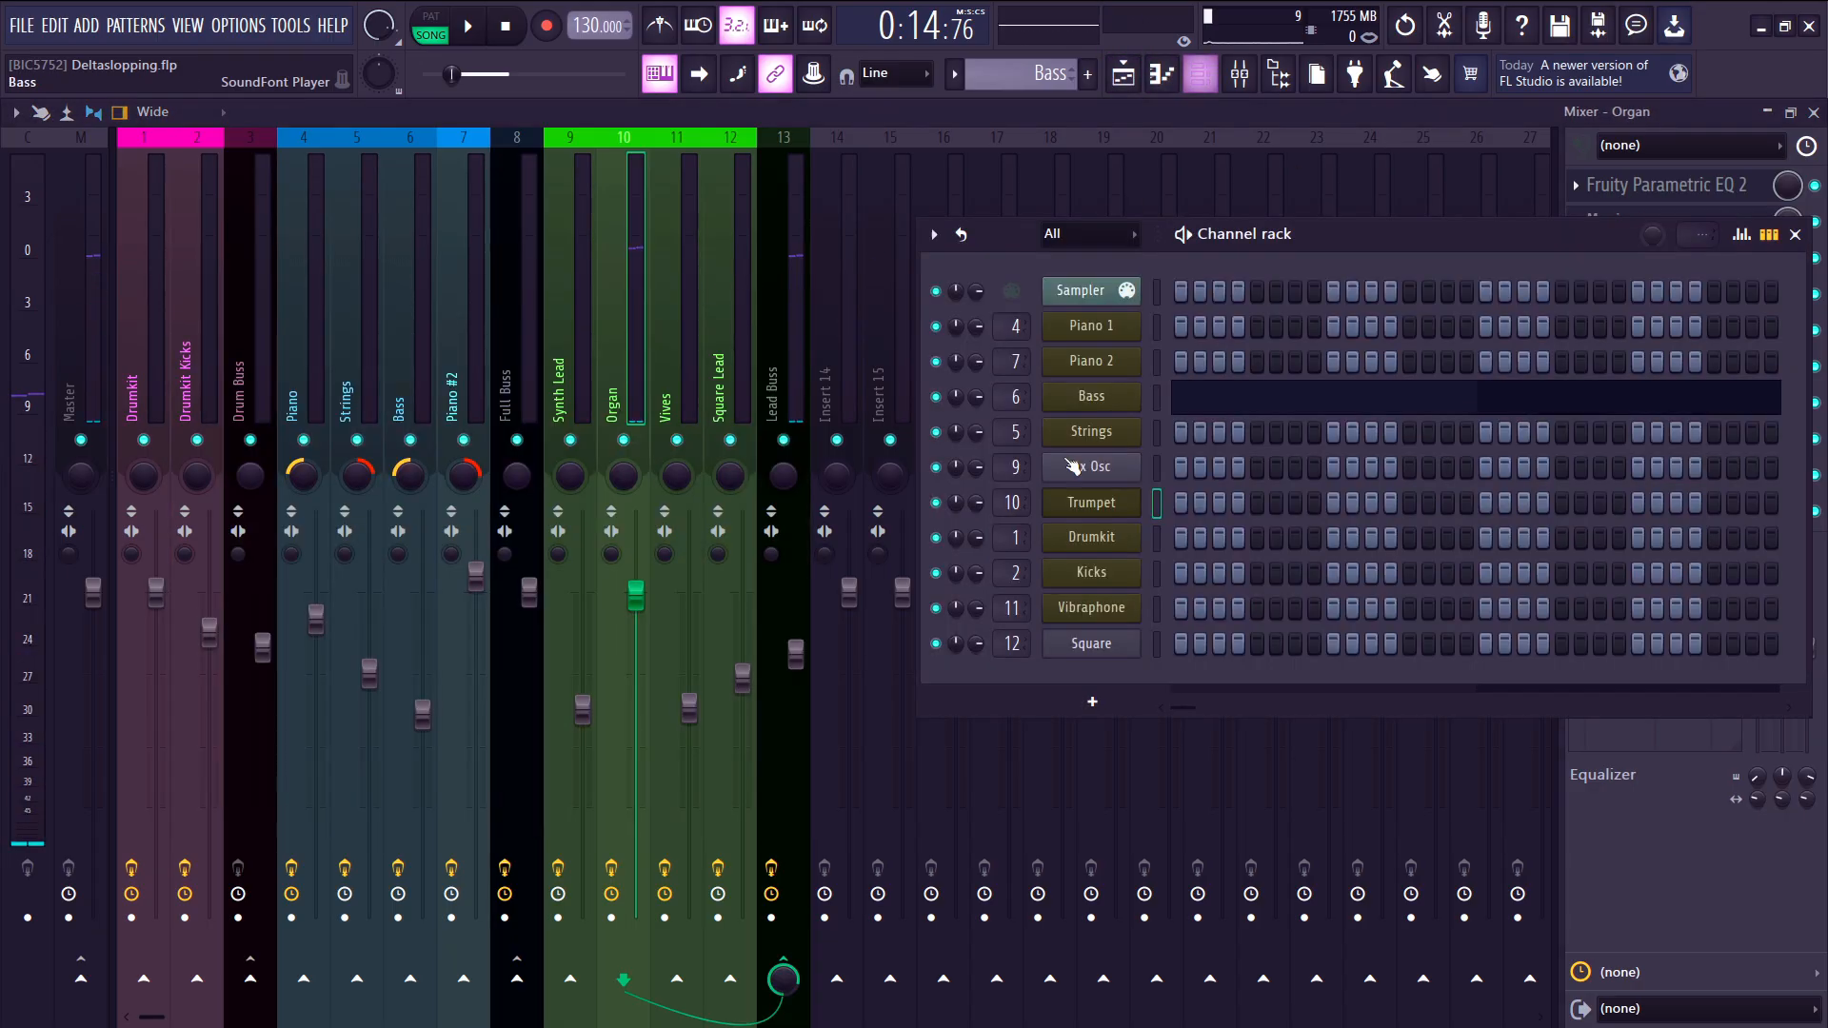
pyautogui.click(1133, 538)
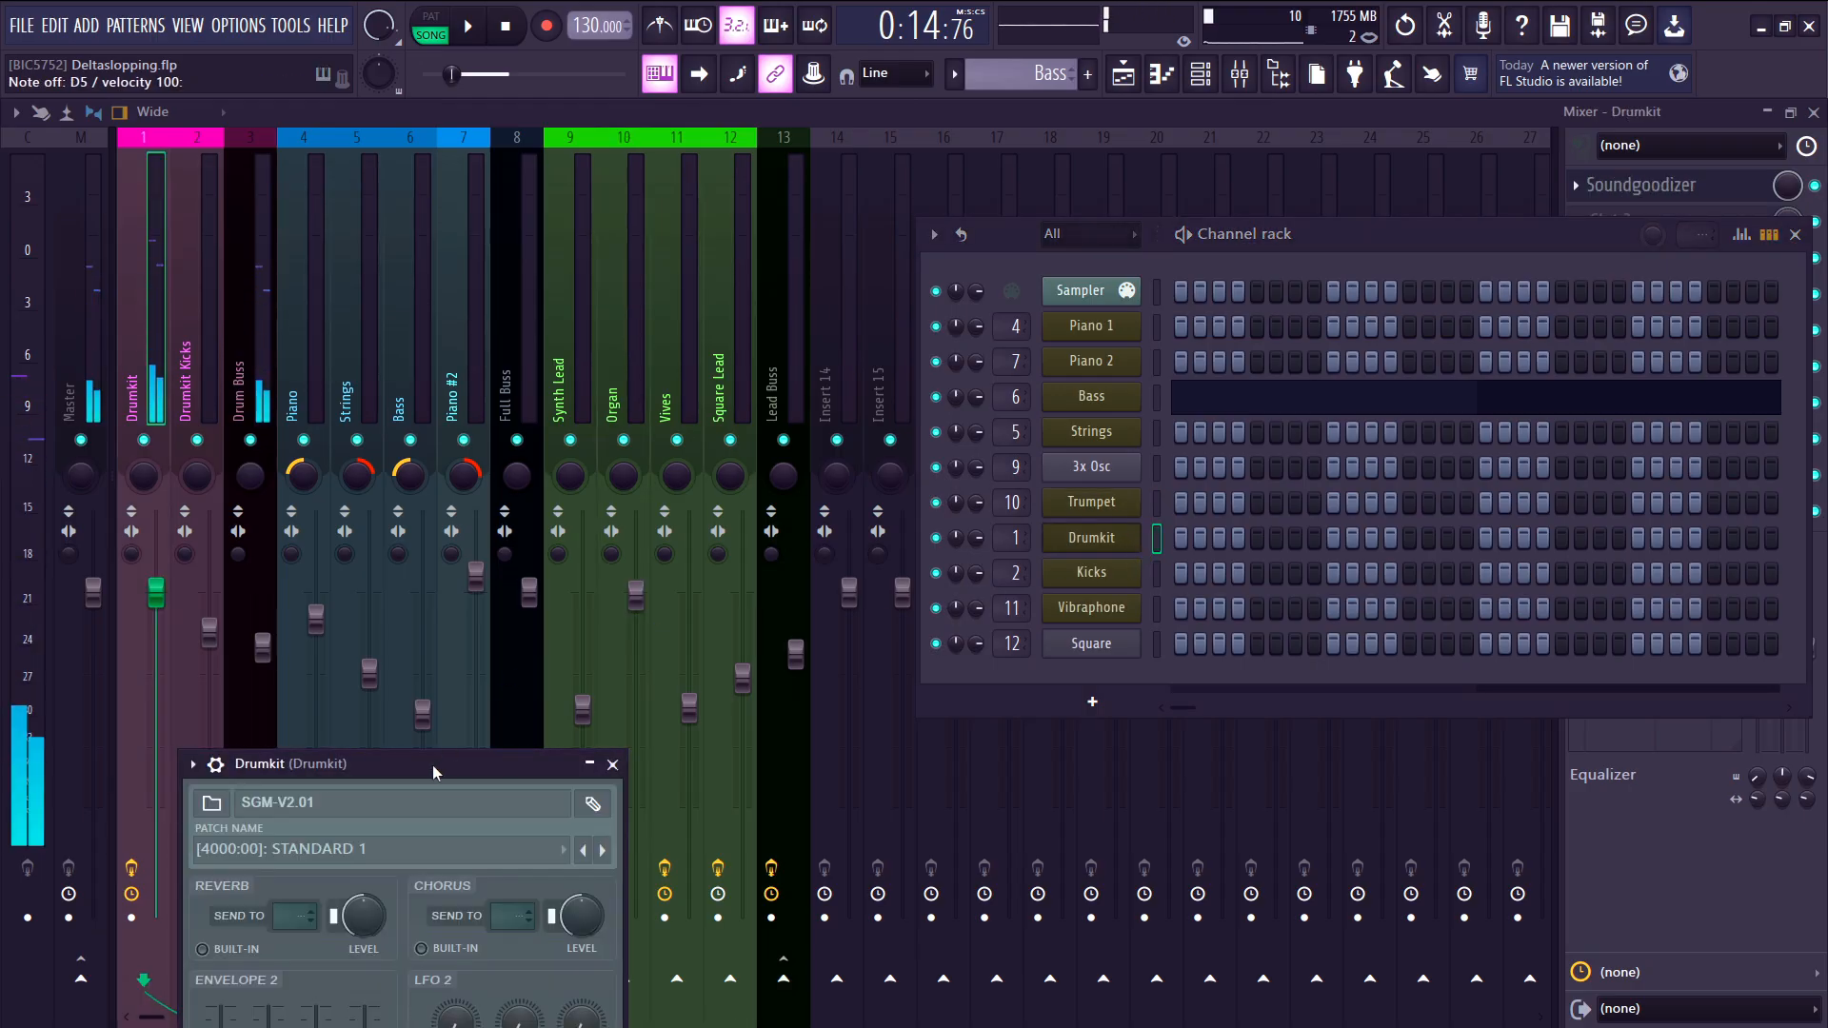
pyautogui.moveTo(433, 764); pyautogui.dragTo(753, 341)
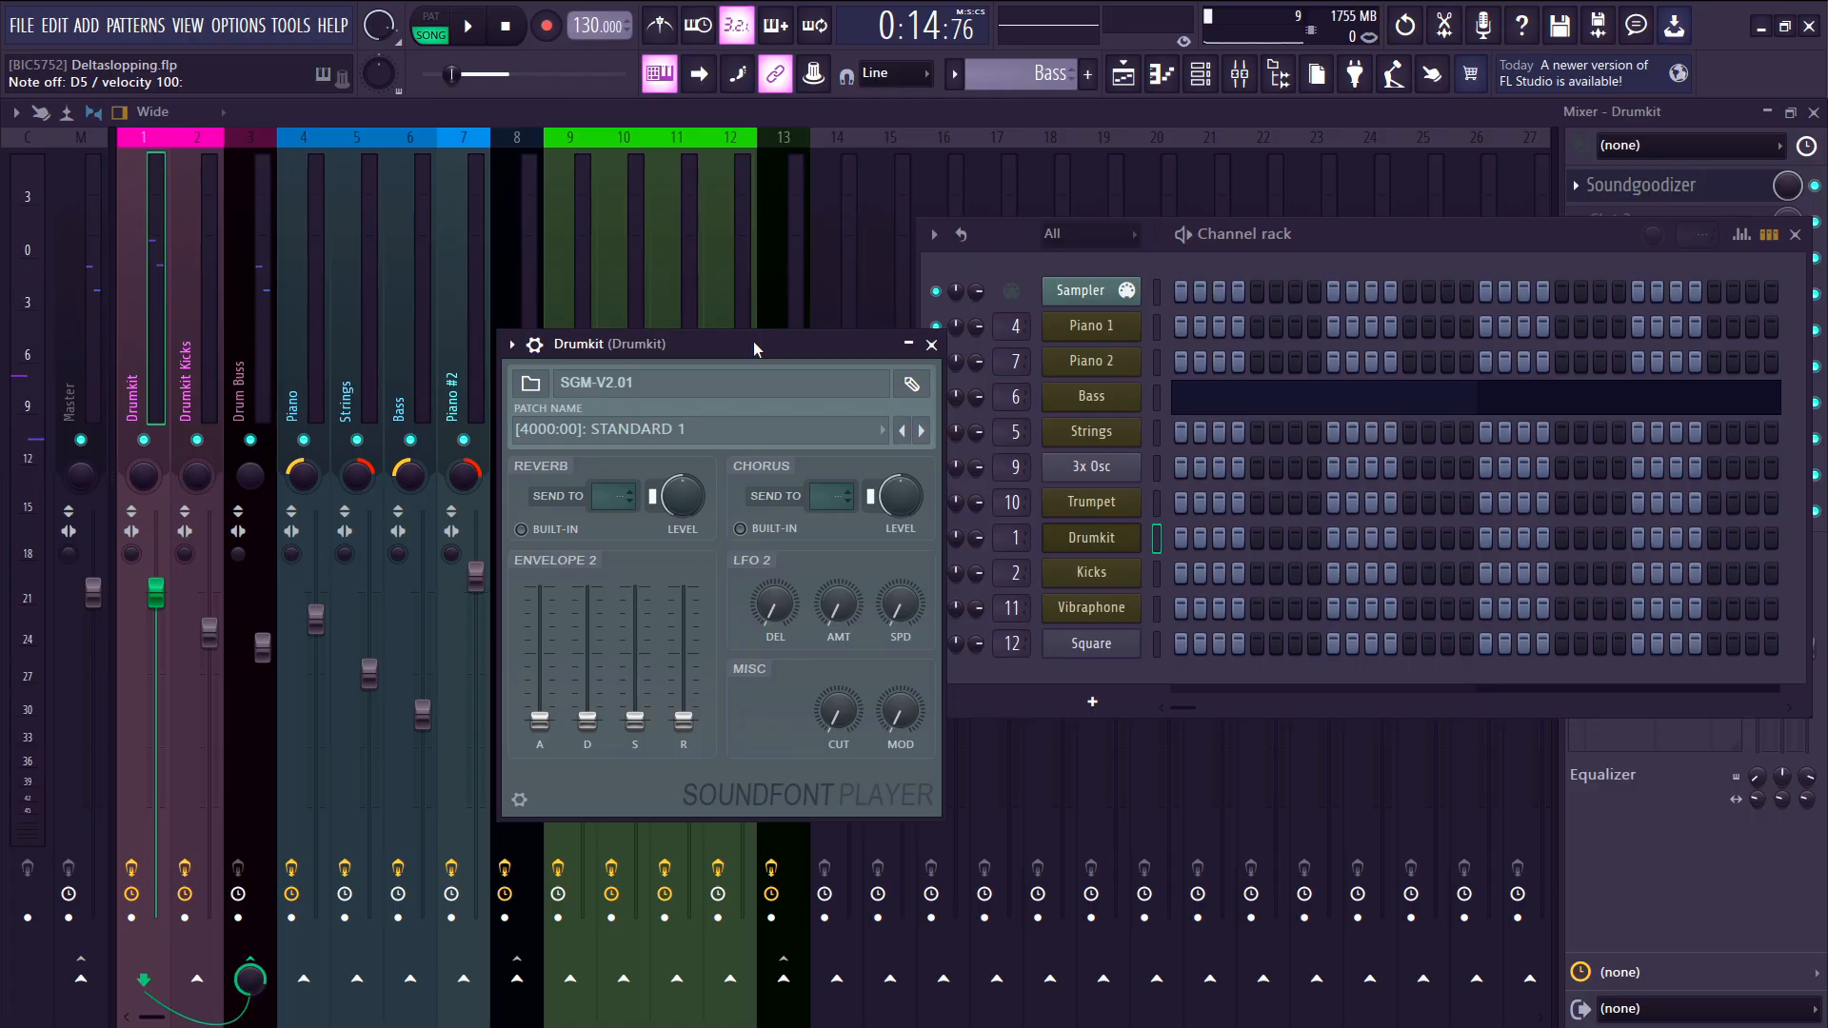
pyautogui.press('z')
pyautogui.click(126, 374)
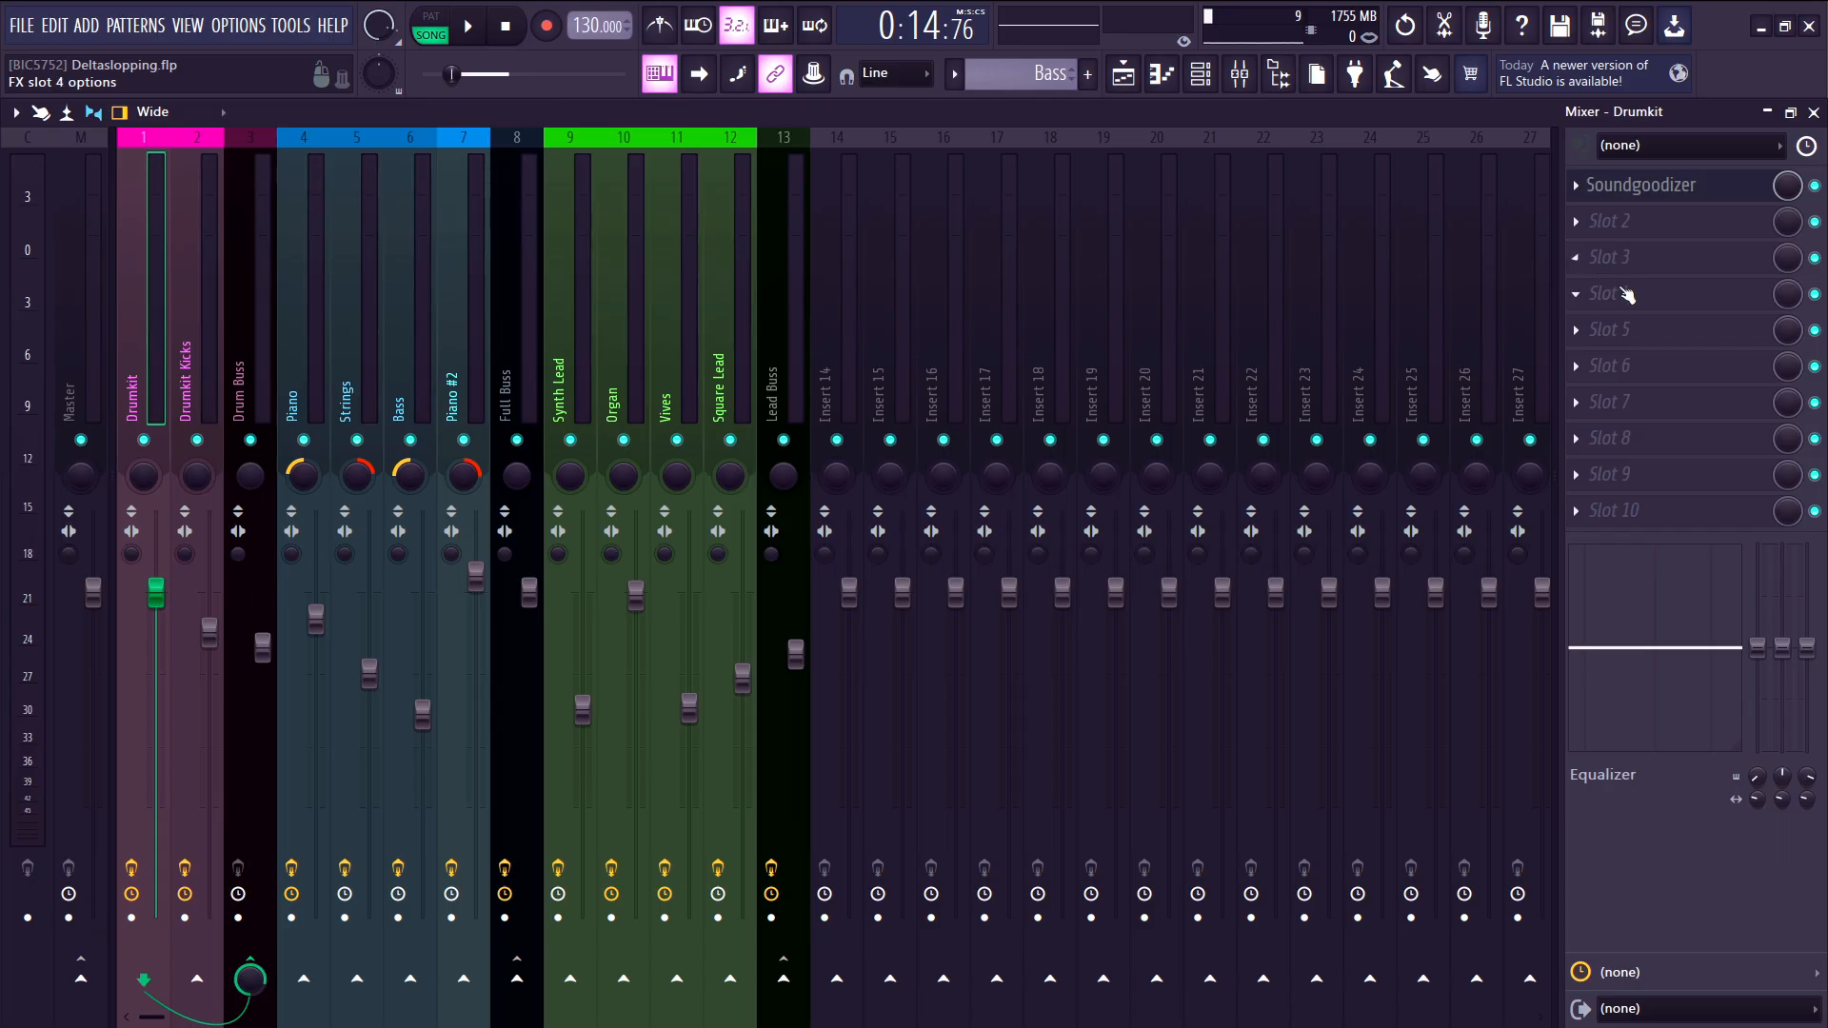
pyautogui.click(1648, 189)
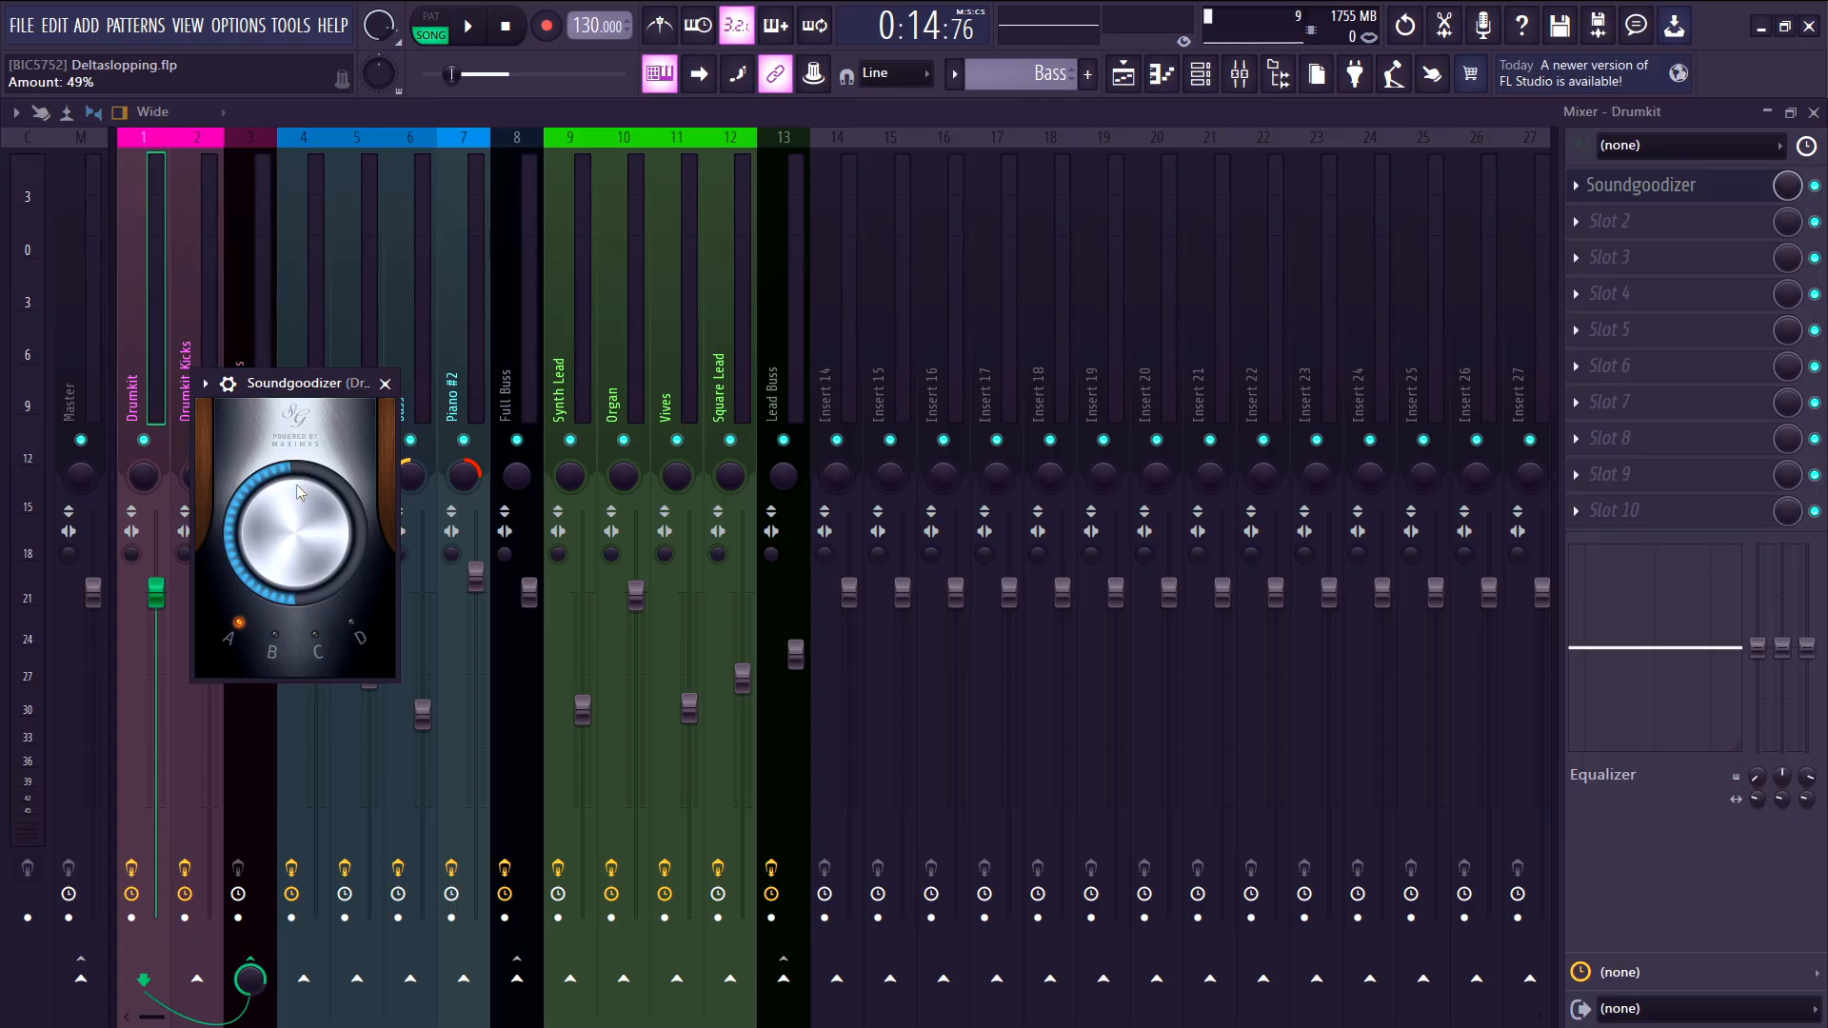
# - Show the Kicks channel's SoundFont settings and view the OTT compressor on the Drumkit Kicks mixer track
pyautogui.click(1198, 81)
pyautogui.click(1105, 574)
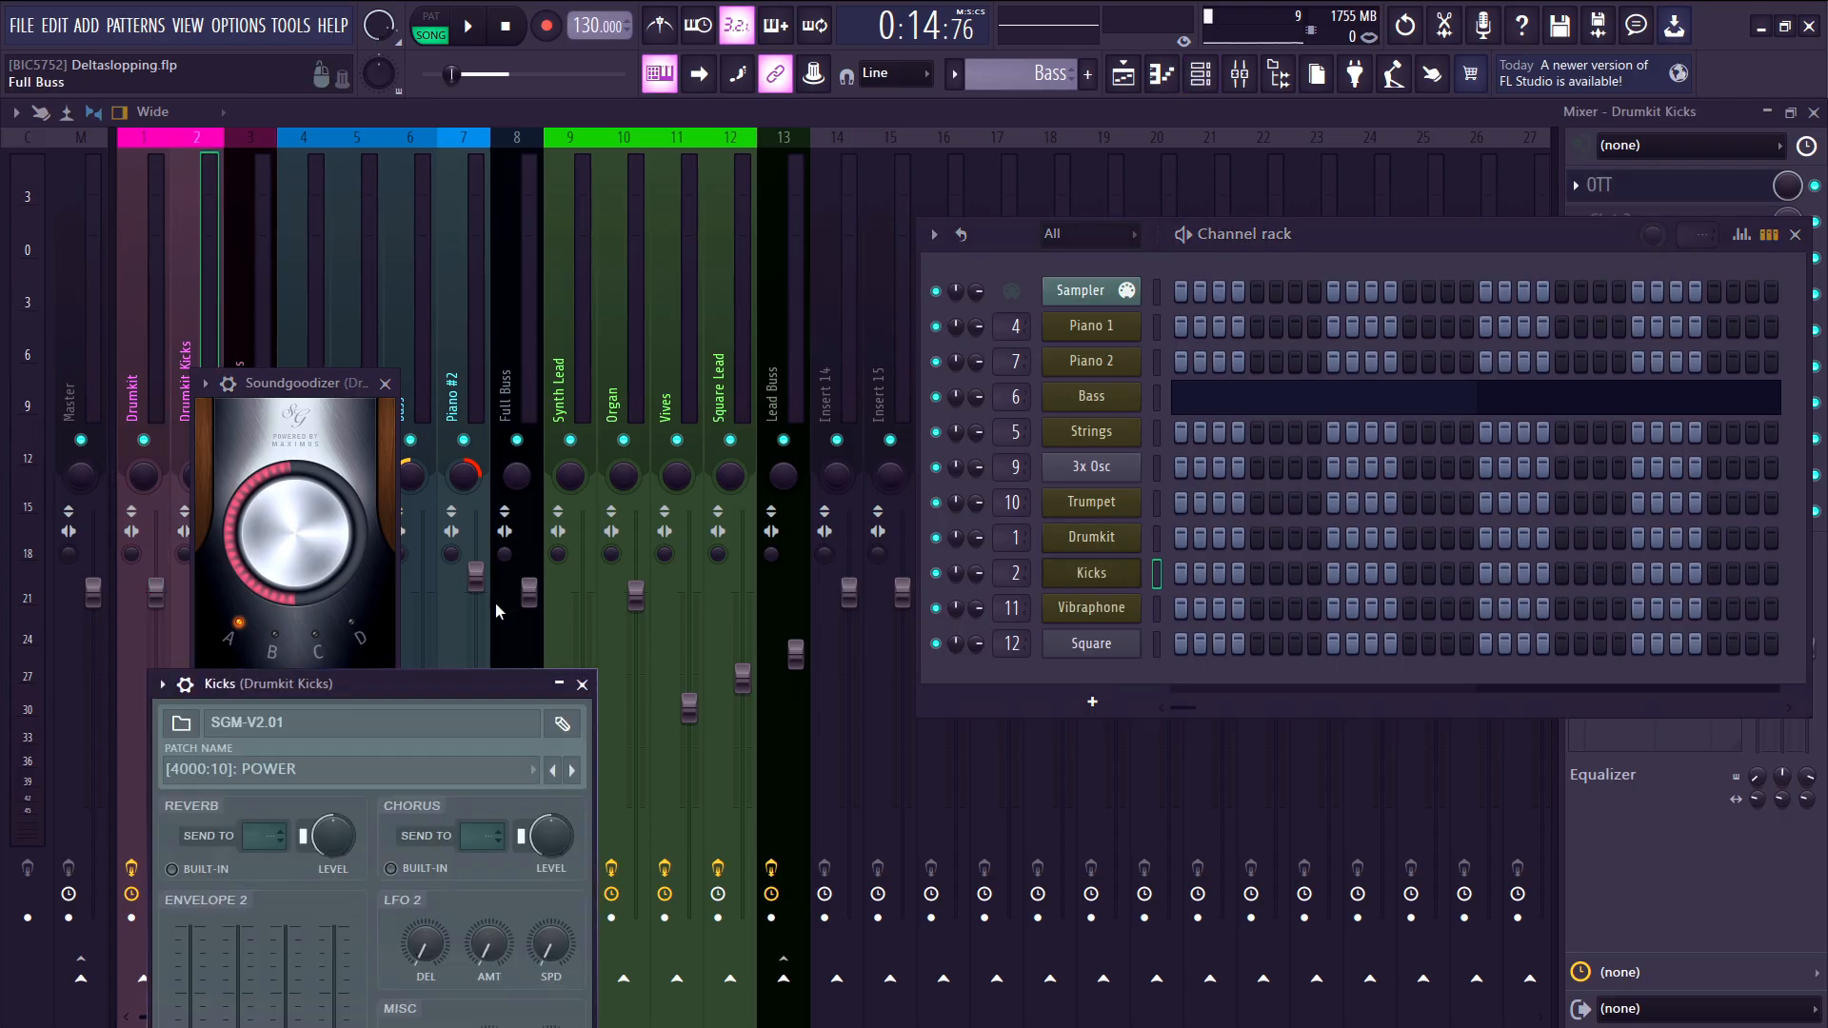
pyautogui.moveTo(404, 677); pyautogui.dragTo(815, 297)
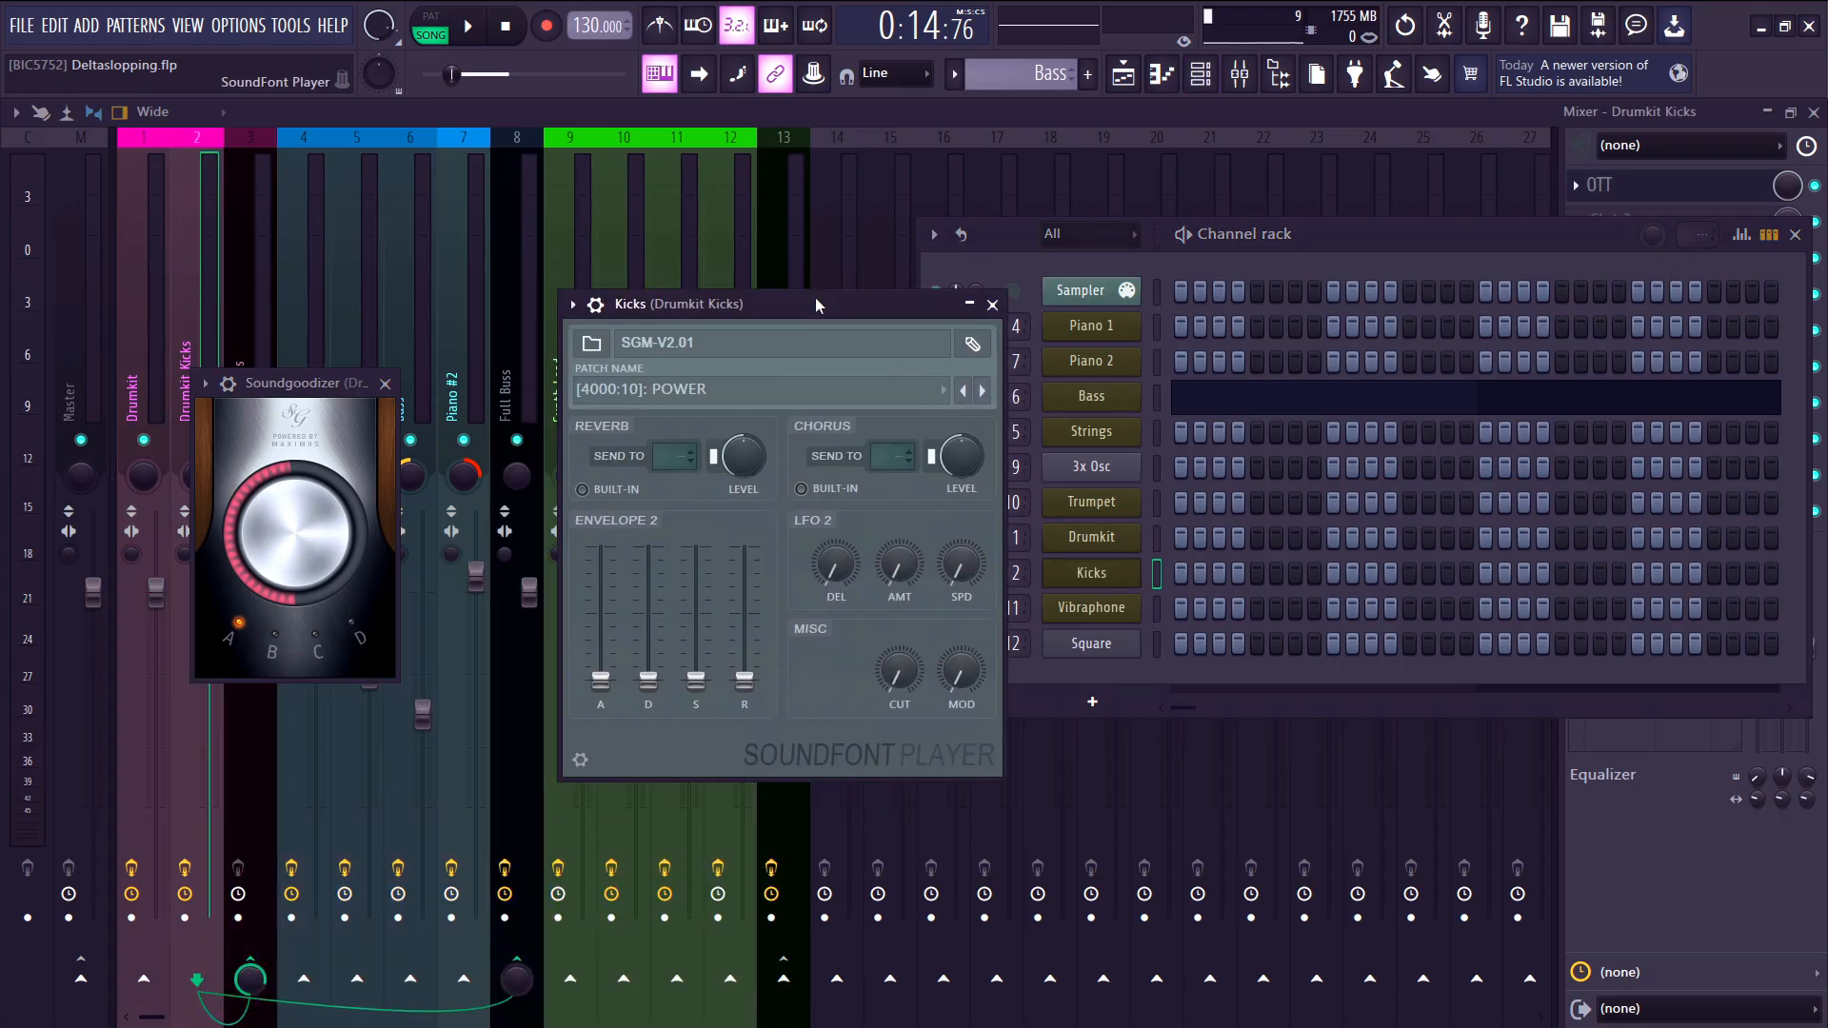
pyautogui.click(195, 300)
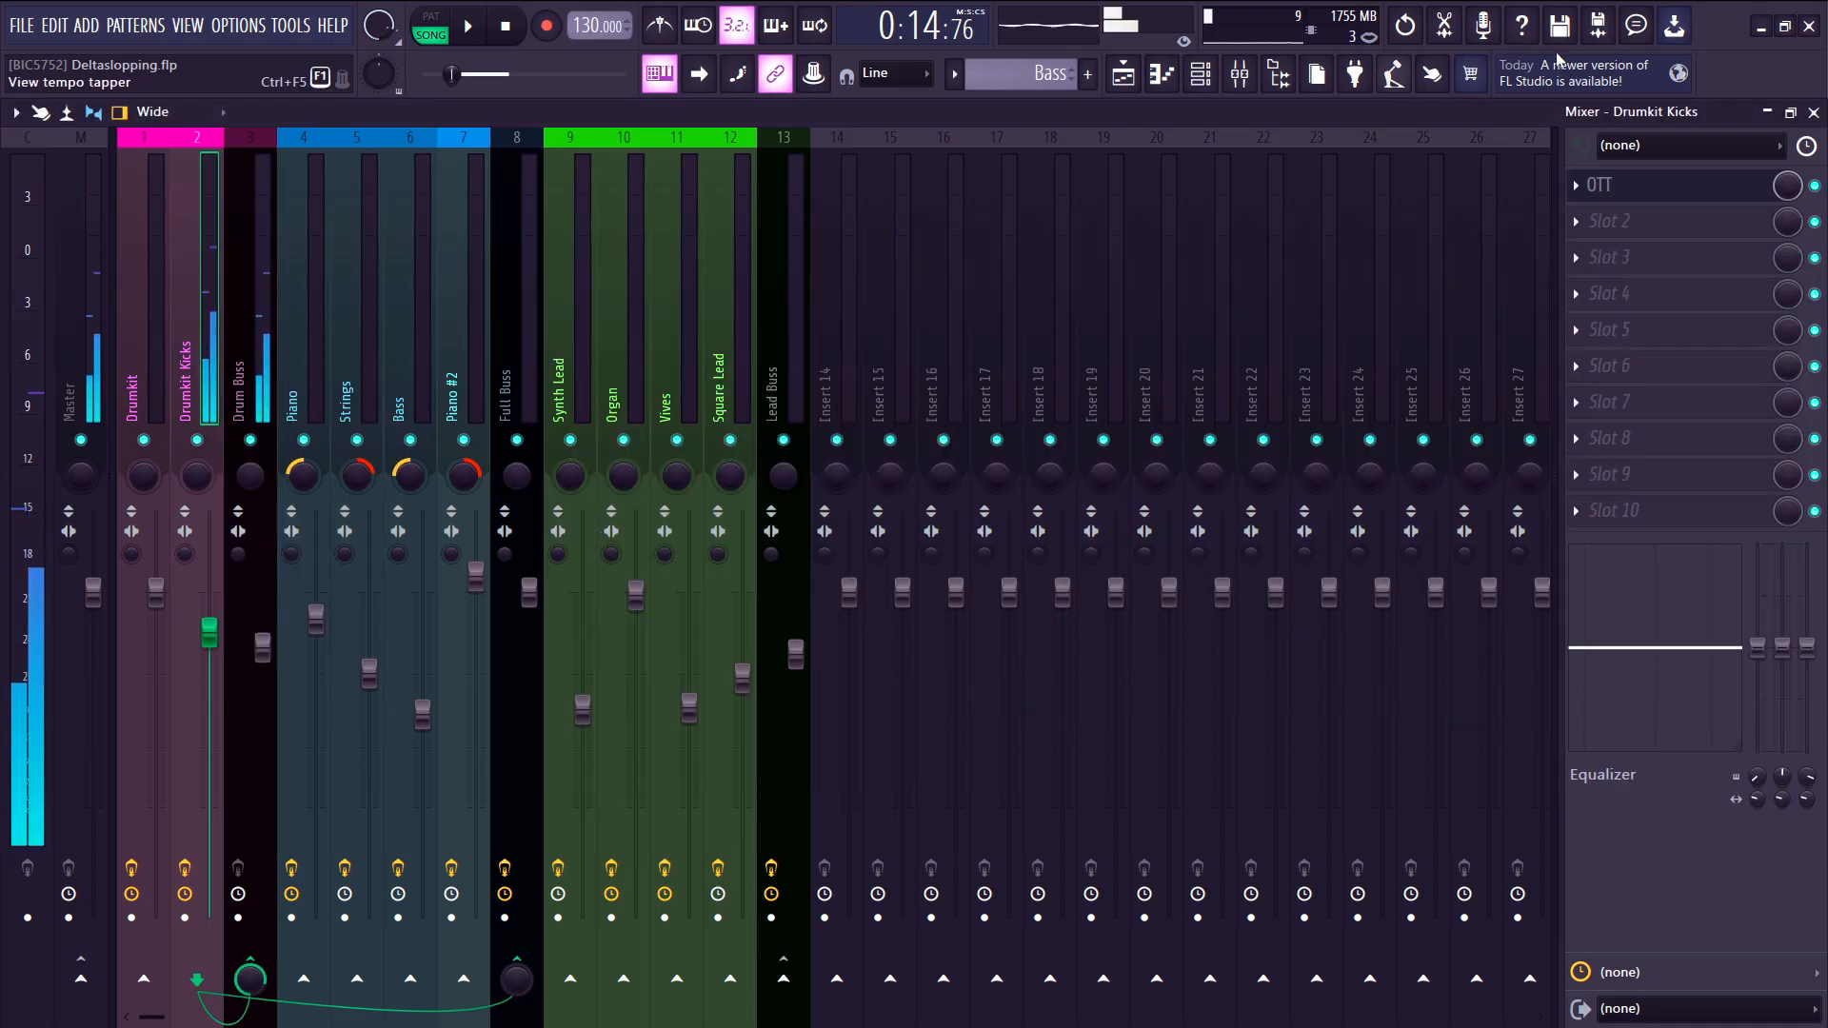
pyautogui.click(1680, 190)
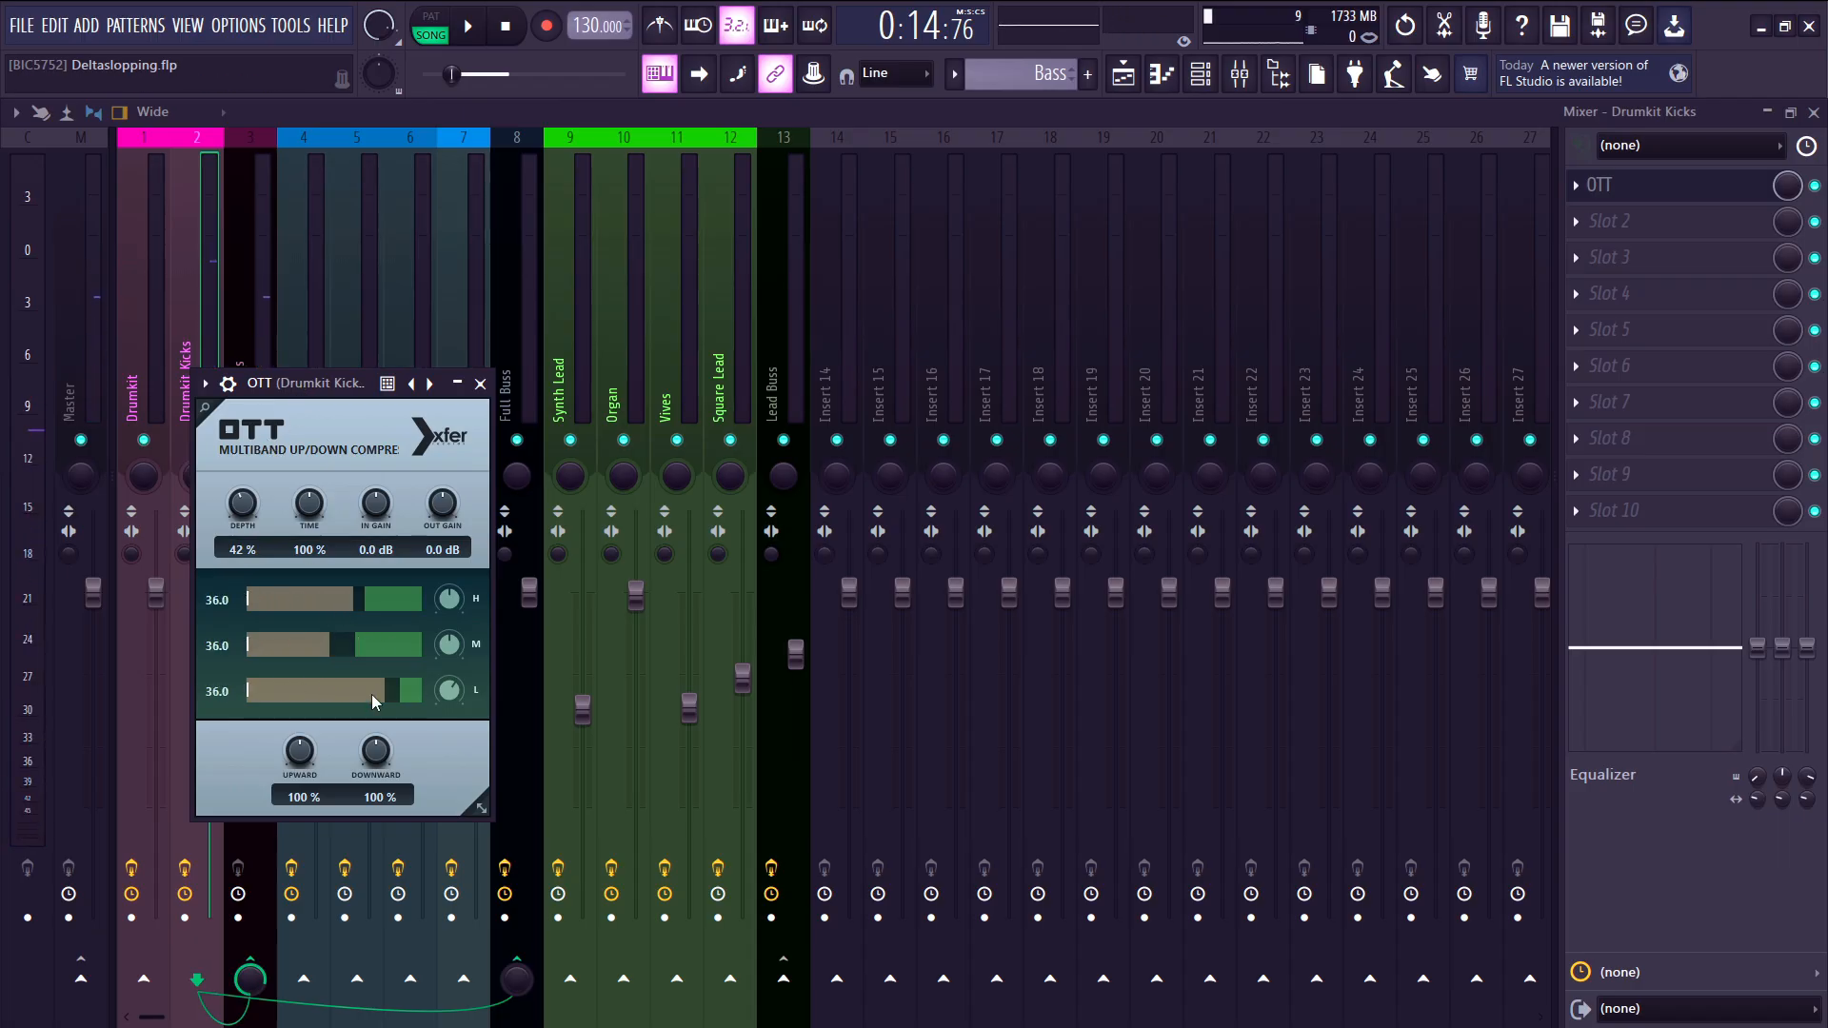
# - Add Fruity Parametric EQ 2 to slot 2 of Drumkit Kicks and strongly boost low-shelf band 1 at about 277 Hz
pyautogui.click(1671, 220)
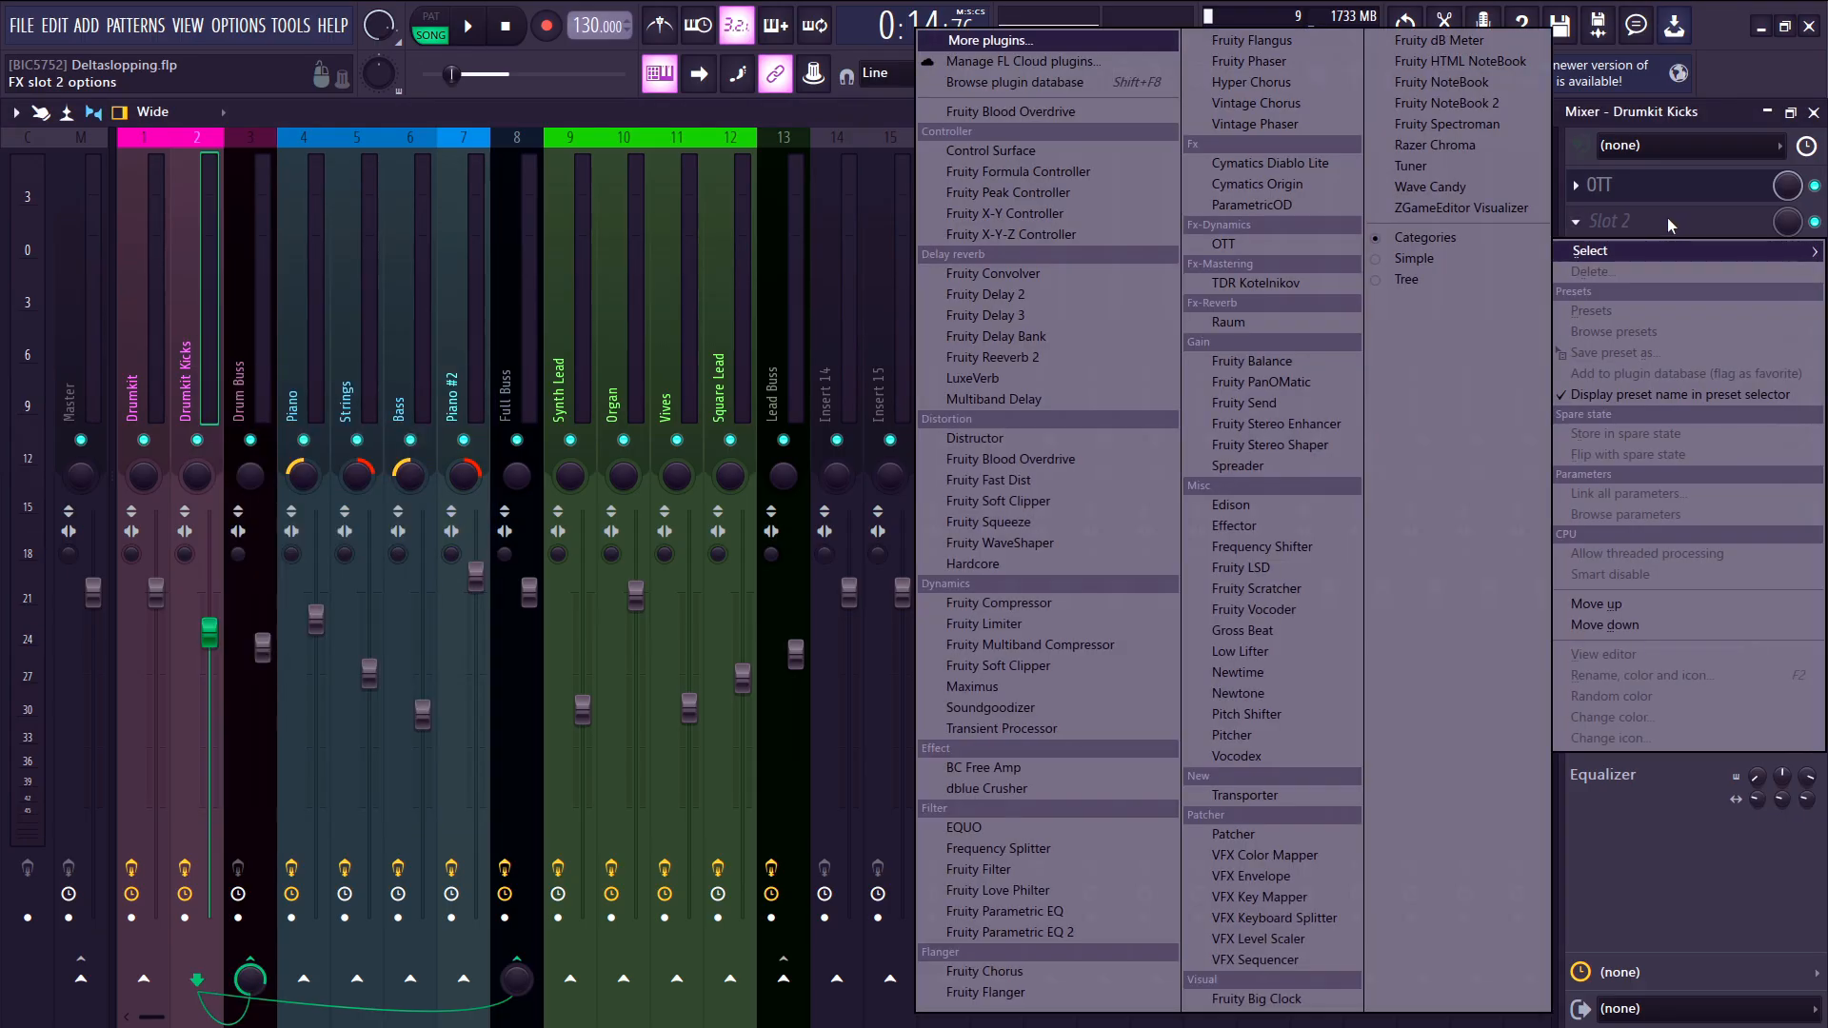
pyautogui.click(1059, 933)
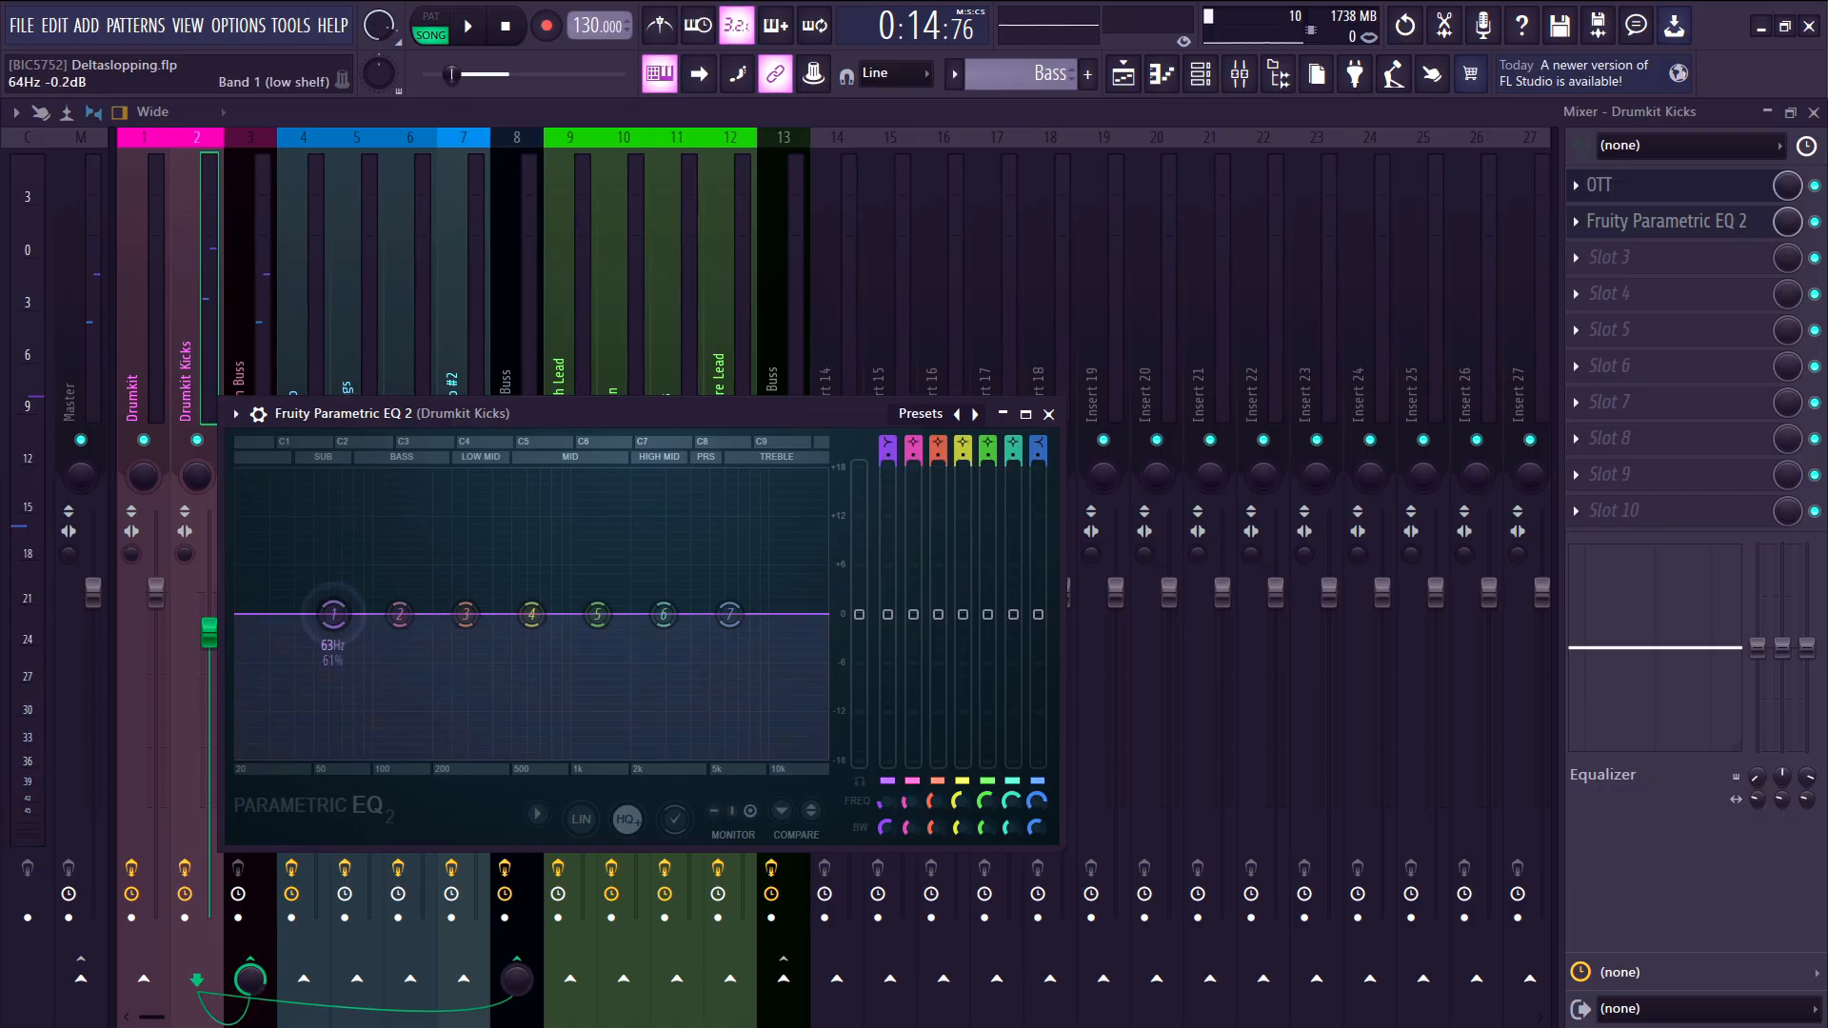
pyautogui.moveTo(334, 614); pyautogui.dragTo(462, 474)
# - Open the Kicks pattern from the playlist in the piano roll and play it from bar 9
pyautogui.press('F5')
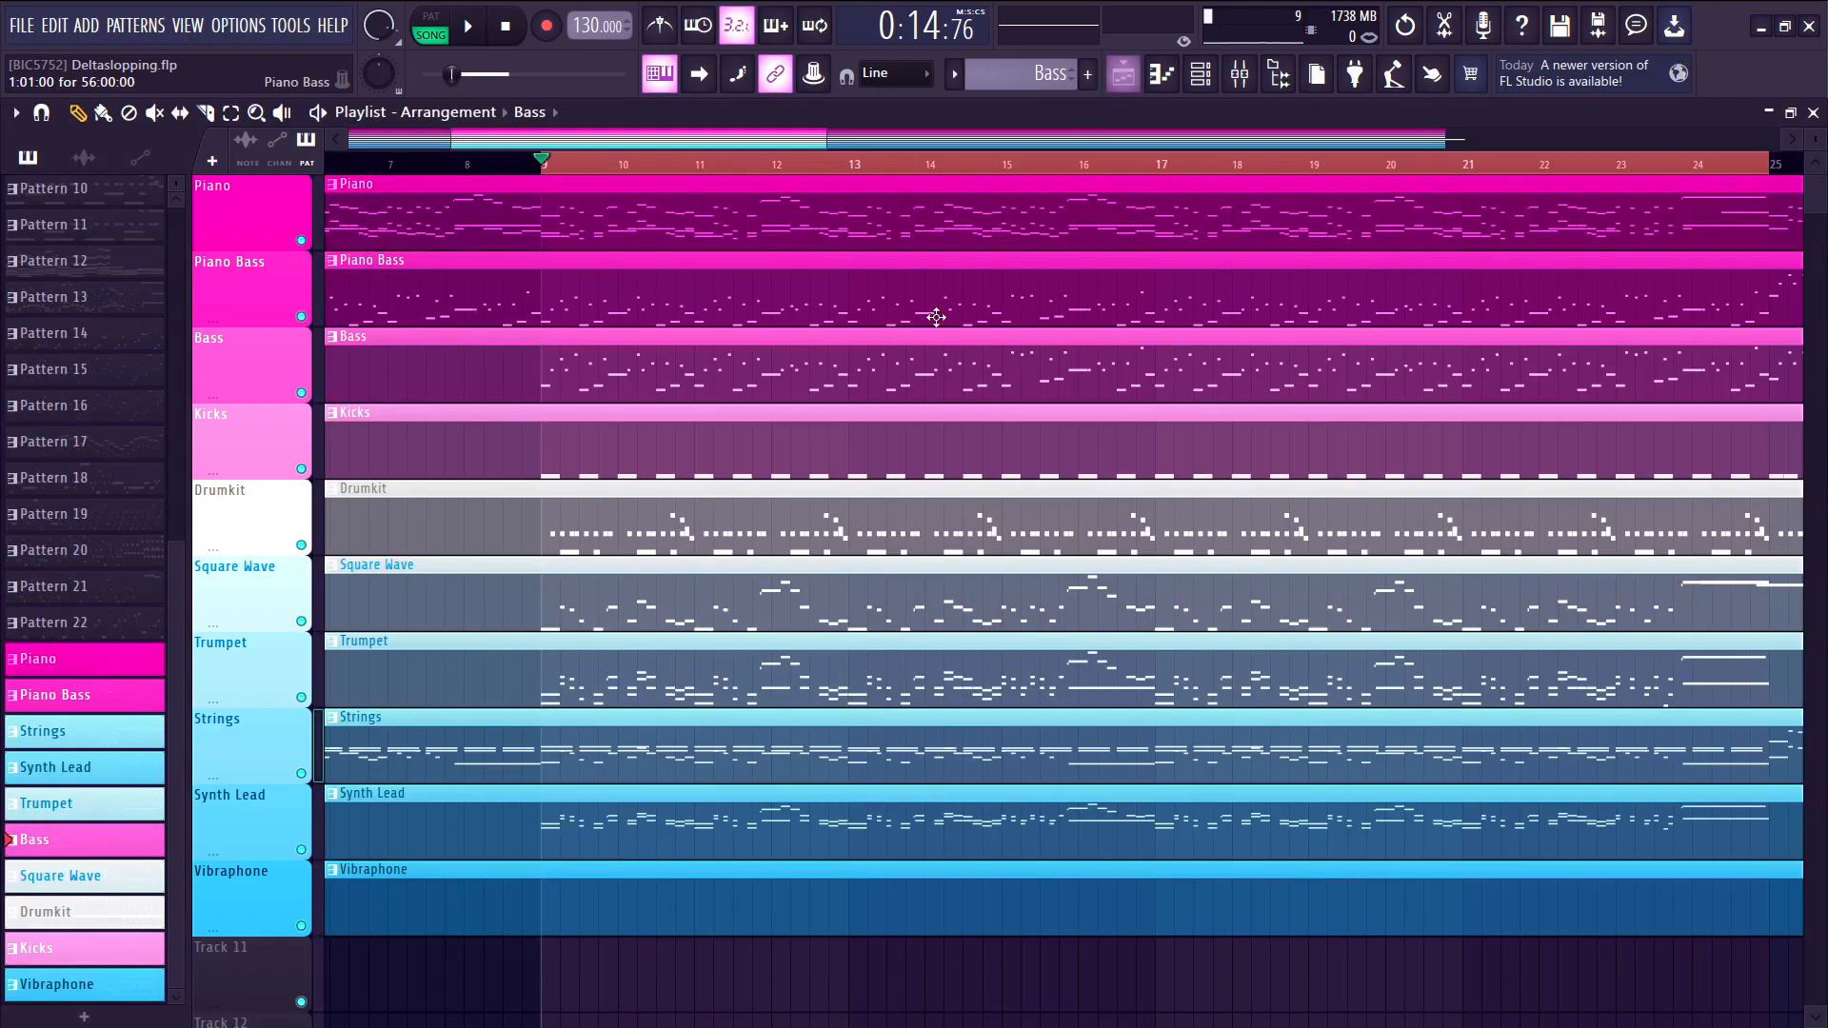
pyautogui.doubleClick(610, 466)
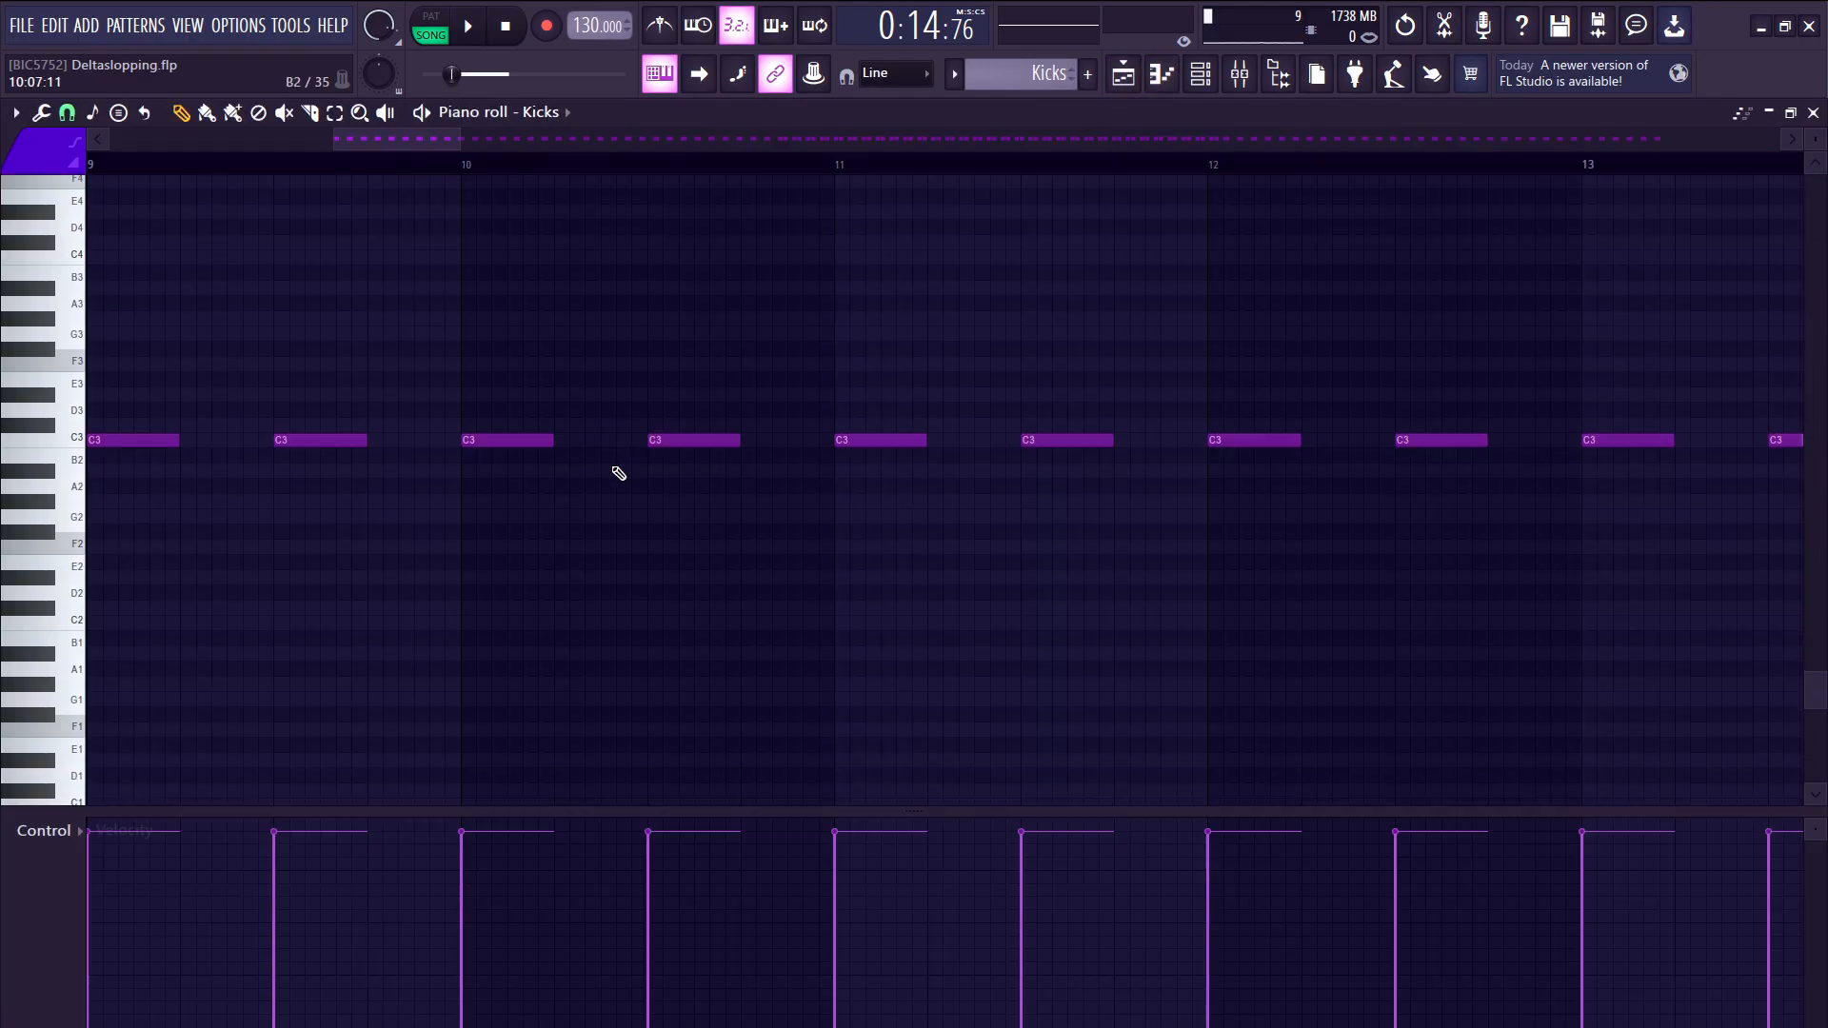
pyautogui.moveTo(100, 163); pyautogui.dragTo(346, 257)
pyautogui.scroll(3, 388, 290)
pyautogui.press('space')
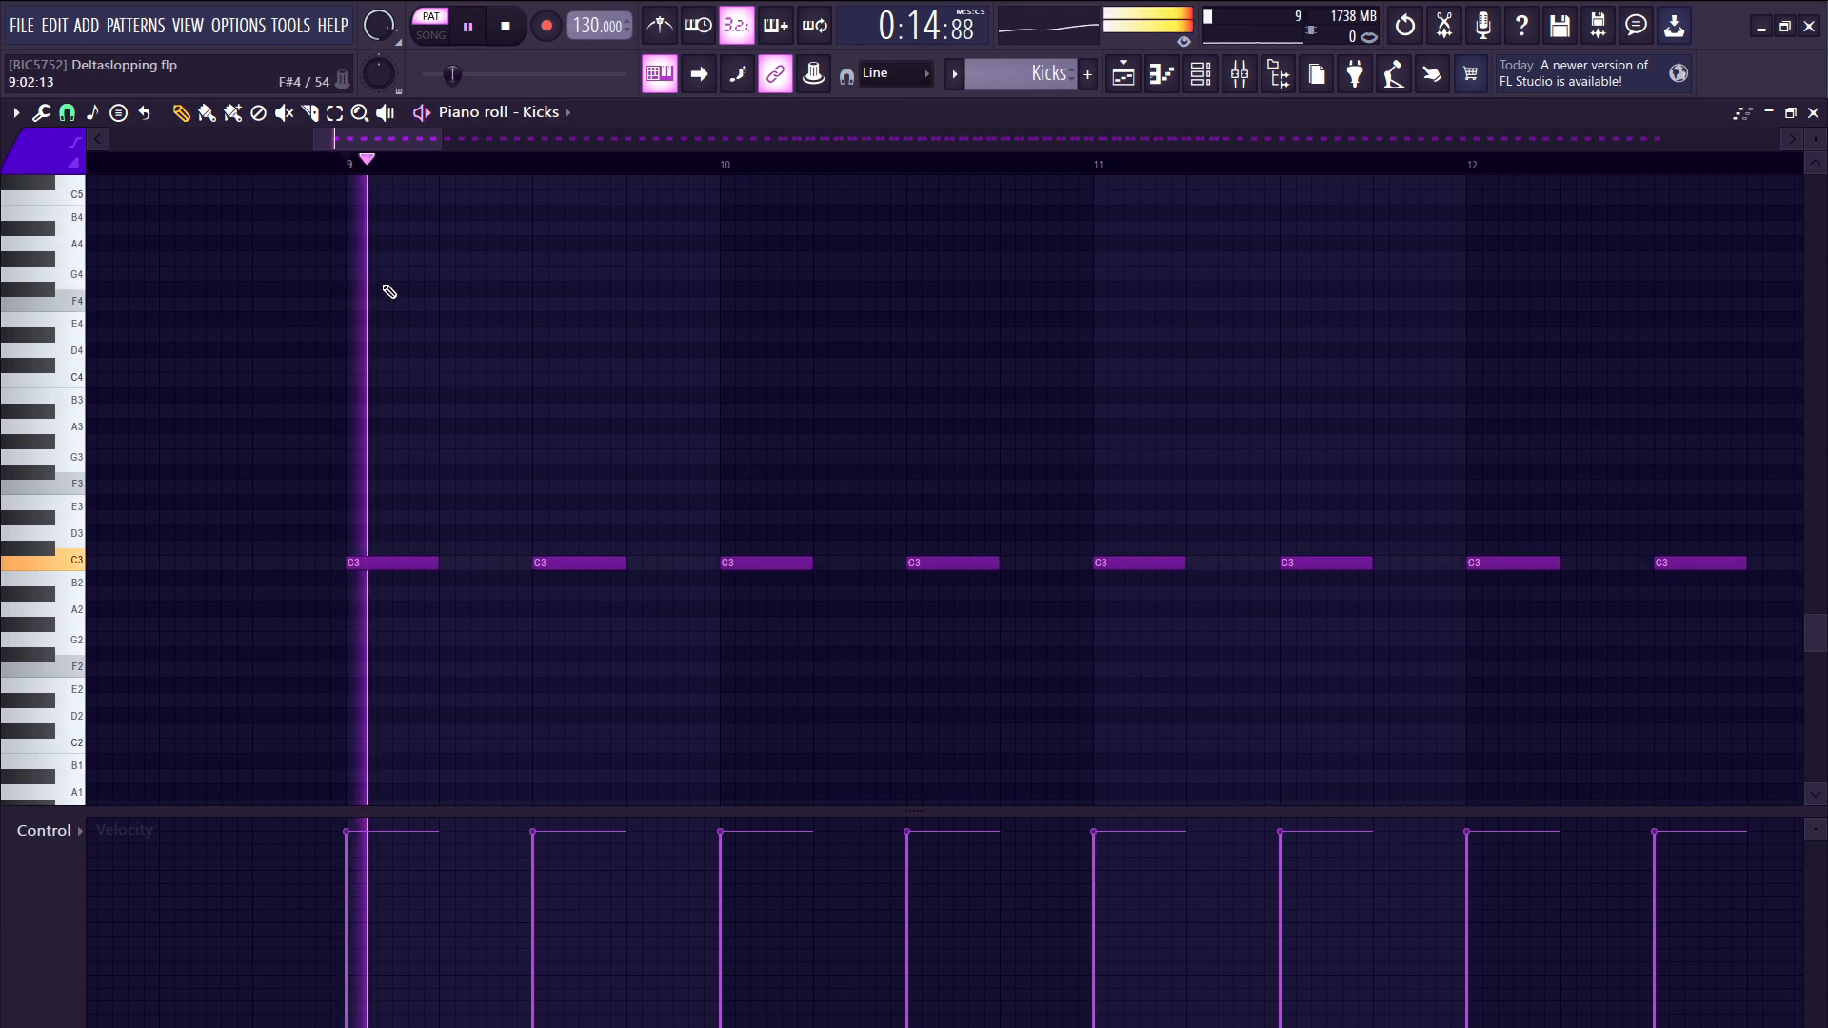
# - Reopen the Drumkit Kicks Fruity Parametric EQ 2 and bring band 1 back down to the 0 dB line during playback
pyautogui.click(1237, 74)
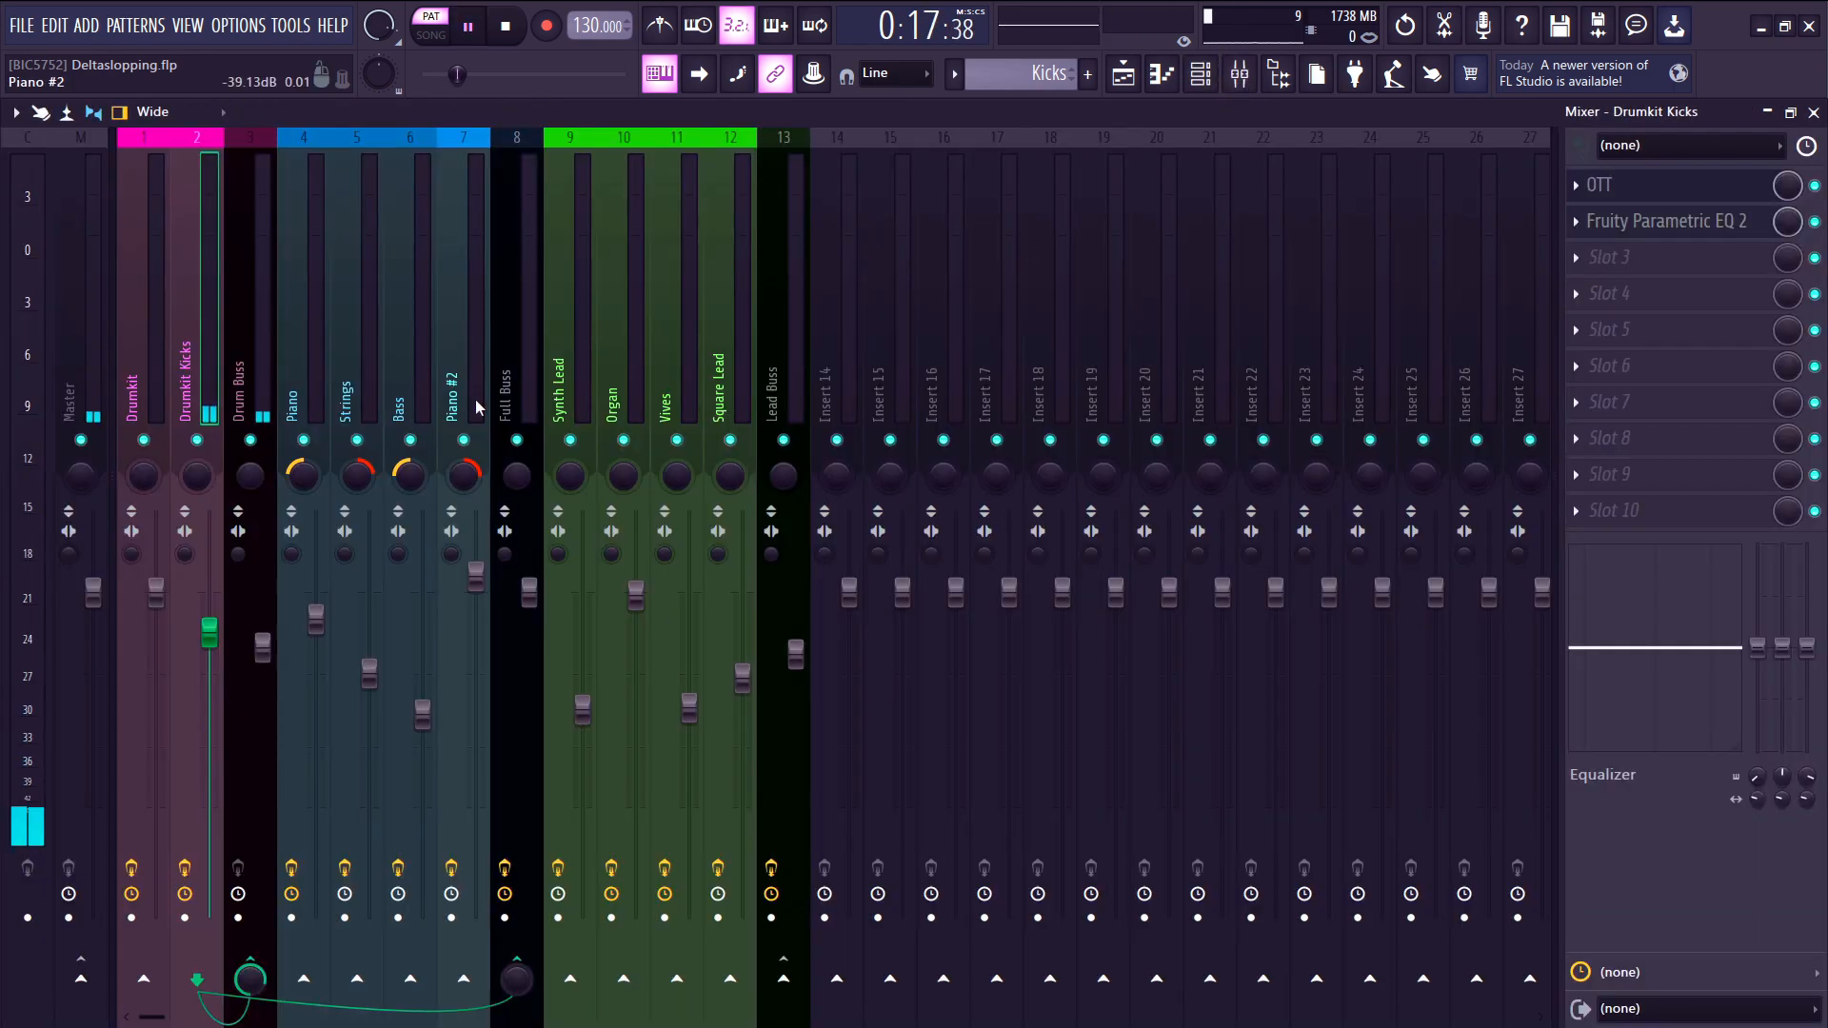
pyautogui.click(1640, 228)
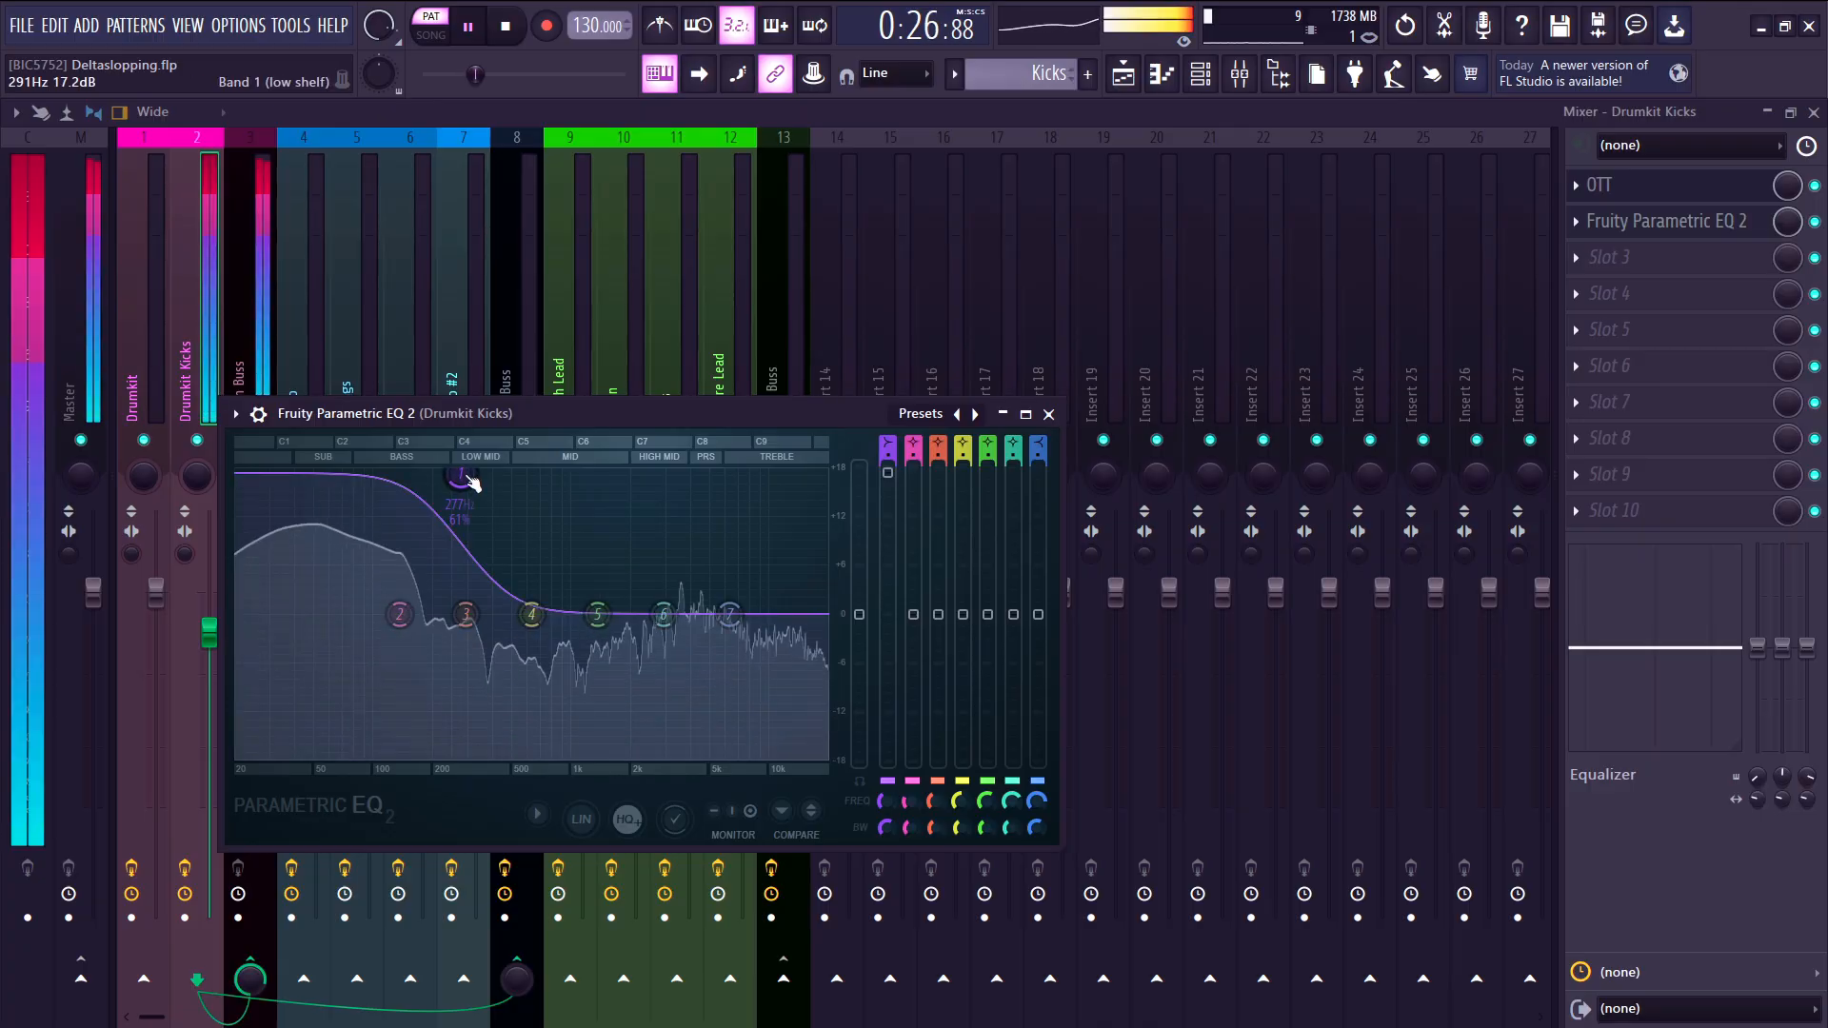
pyautogui.moveTo(470, 482); pyautogui.dragTo(438, 615)
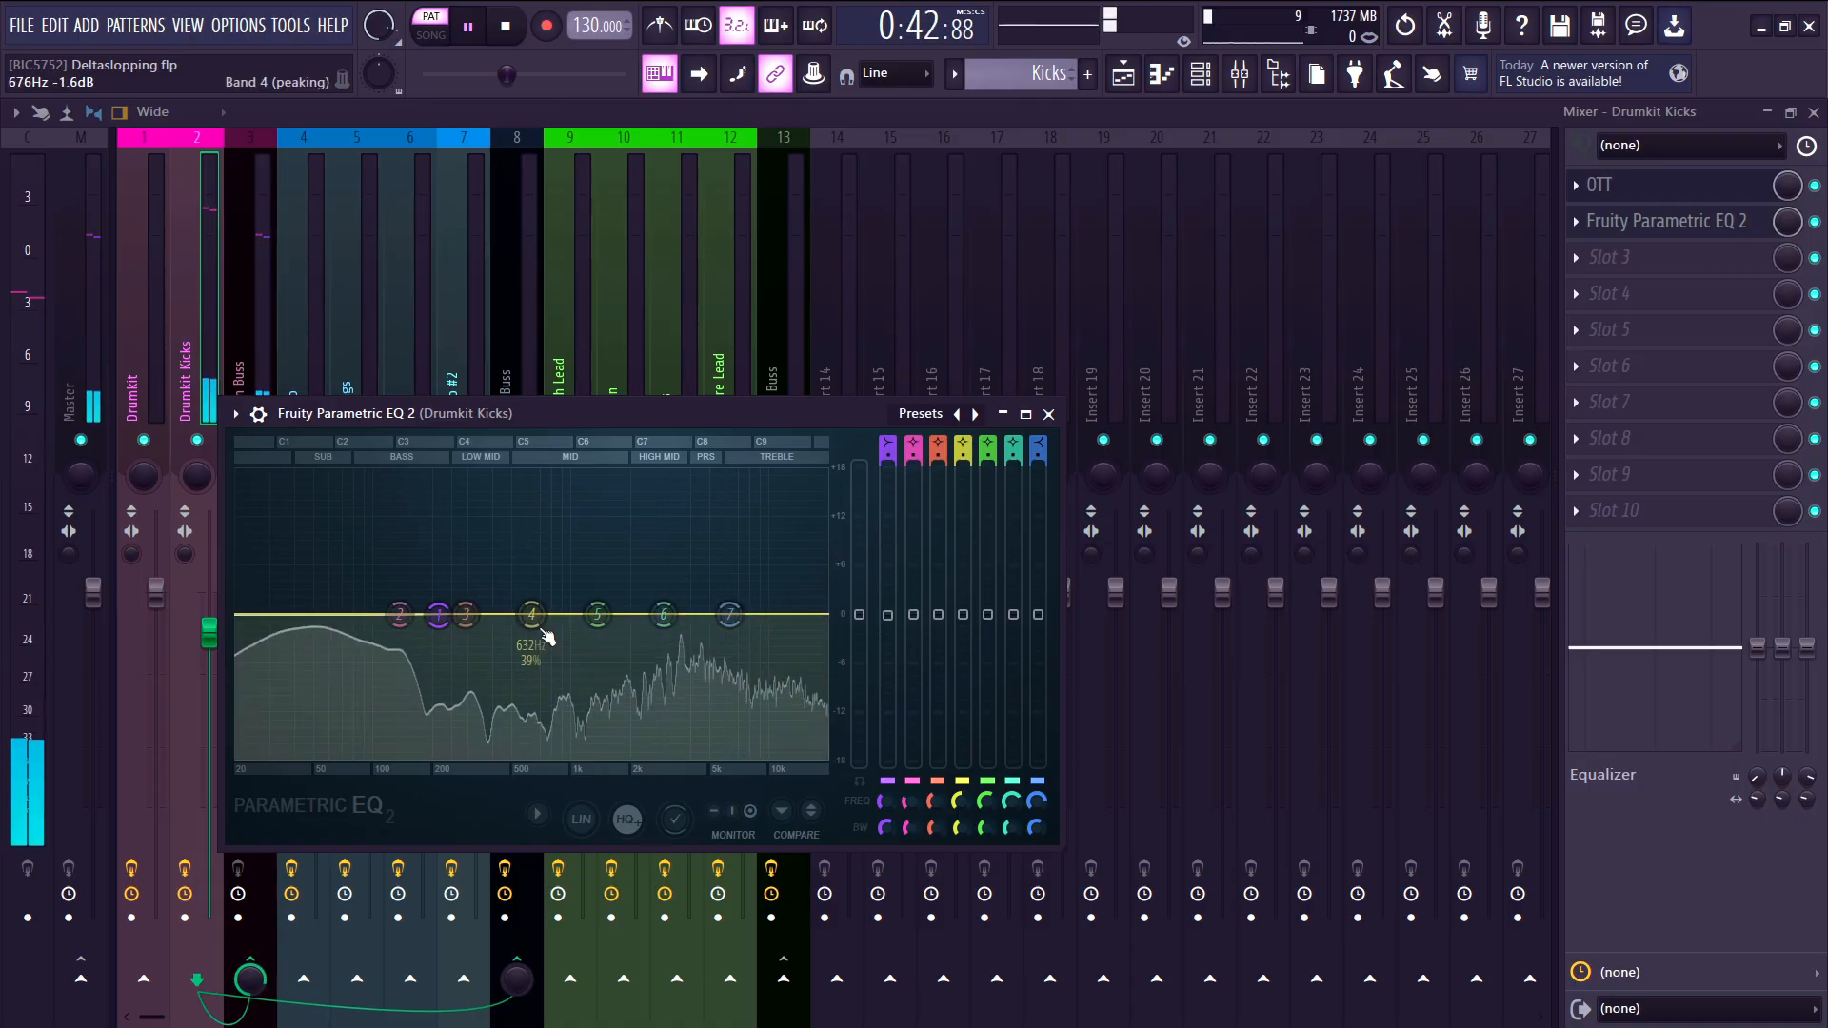
# - Close the EQ window and inspect the effect slots of the Full Buss and Drum Buss mixer tracks
pyautogui.click(208, 283)
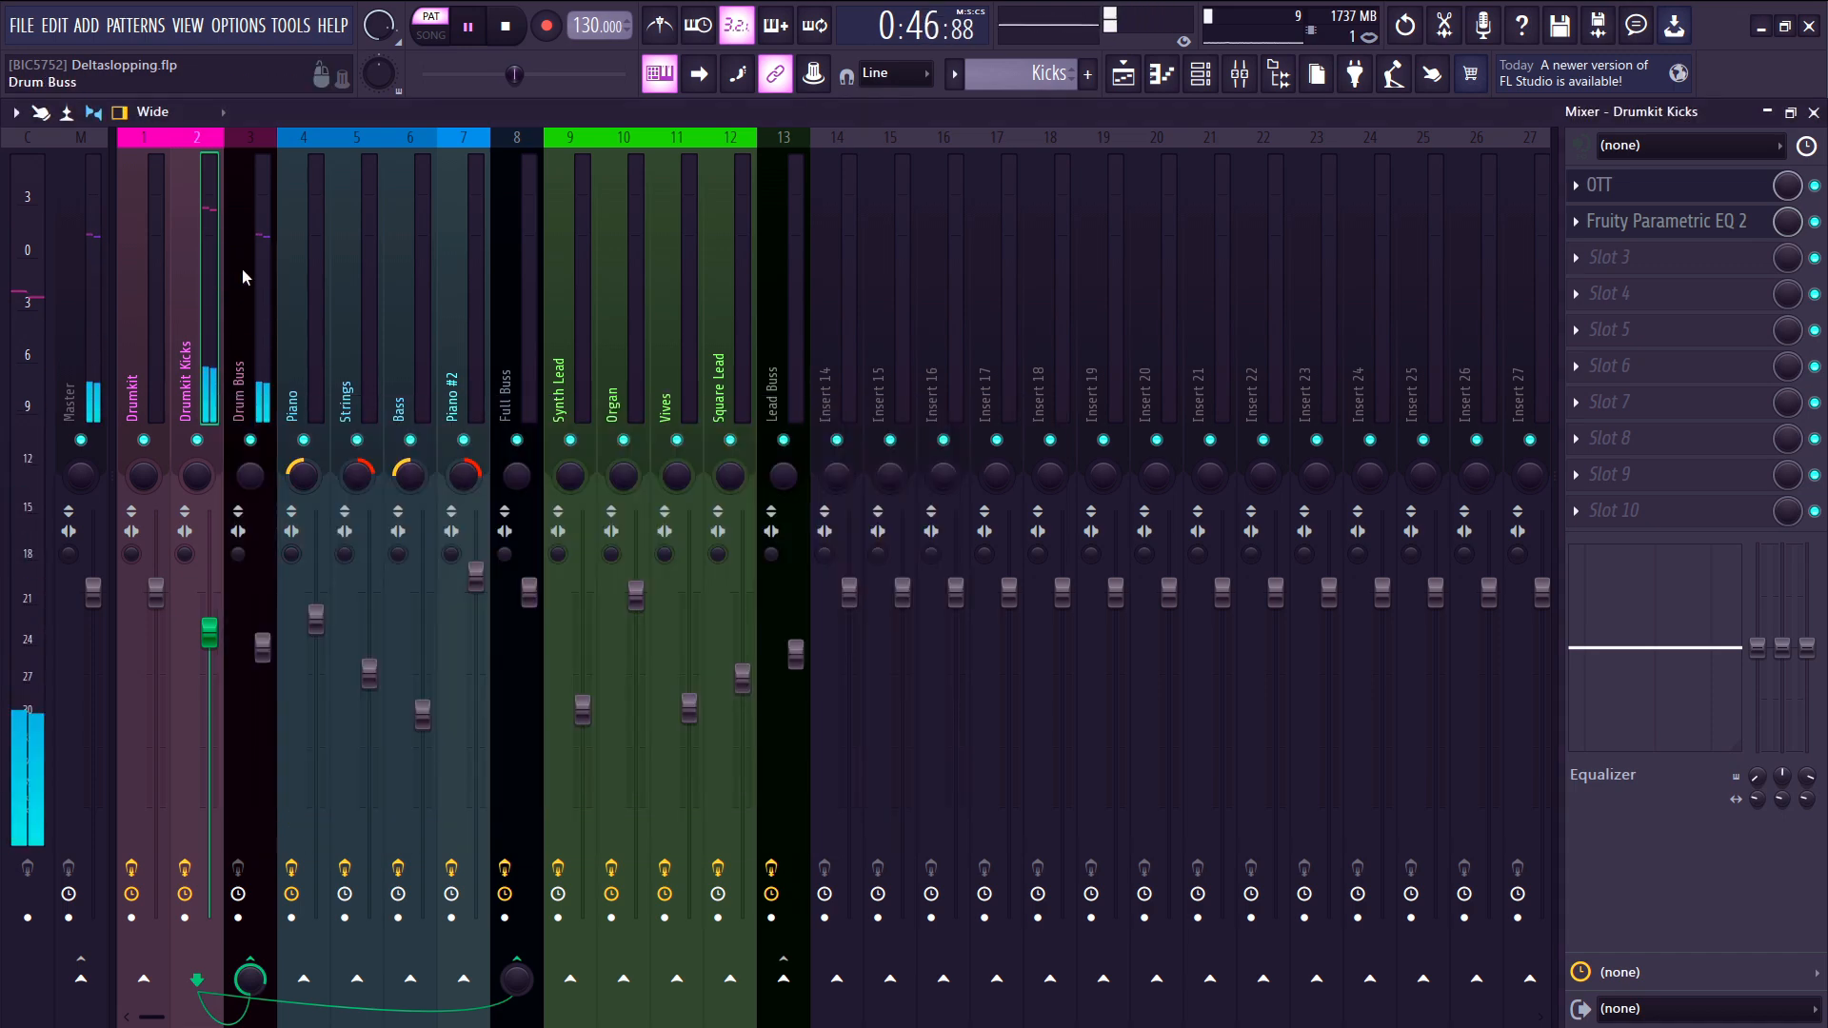
pyautogui.click(500, 346)
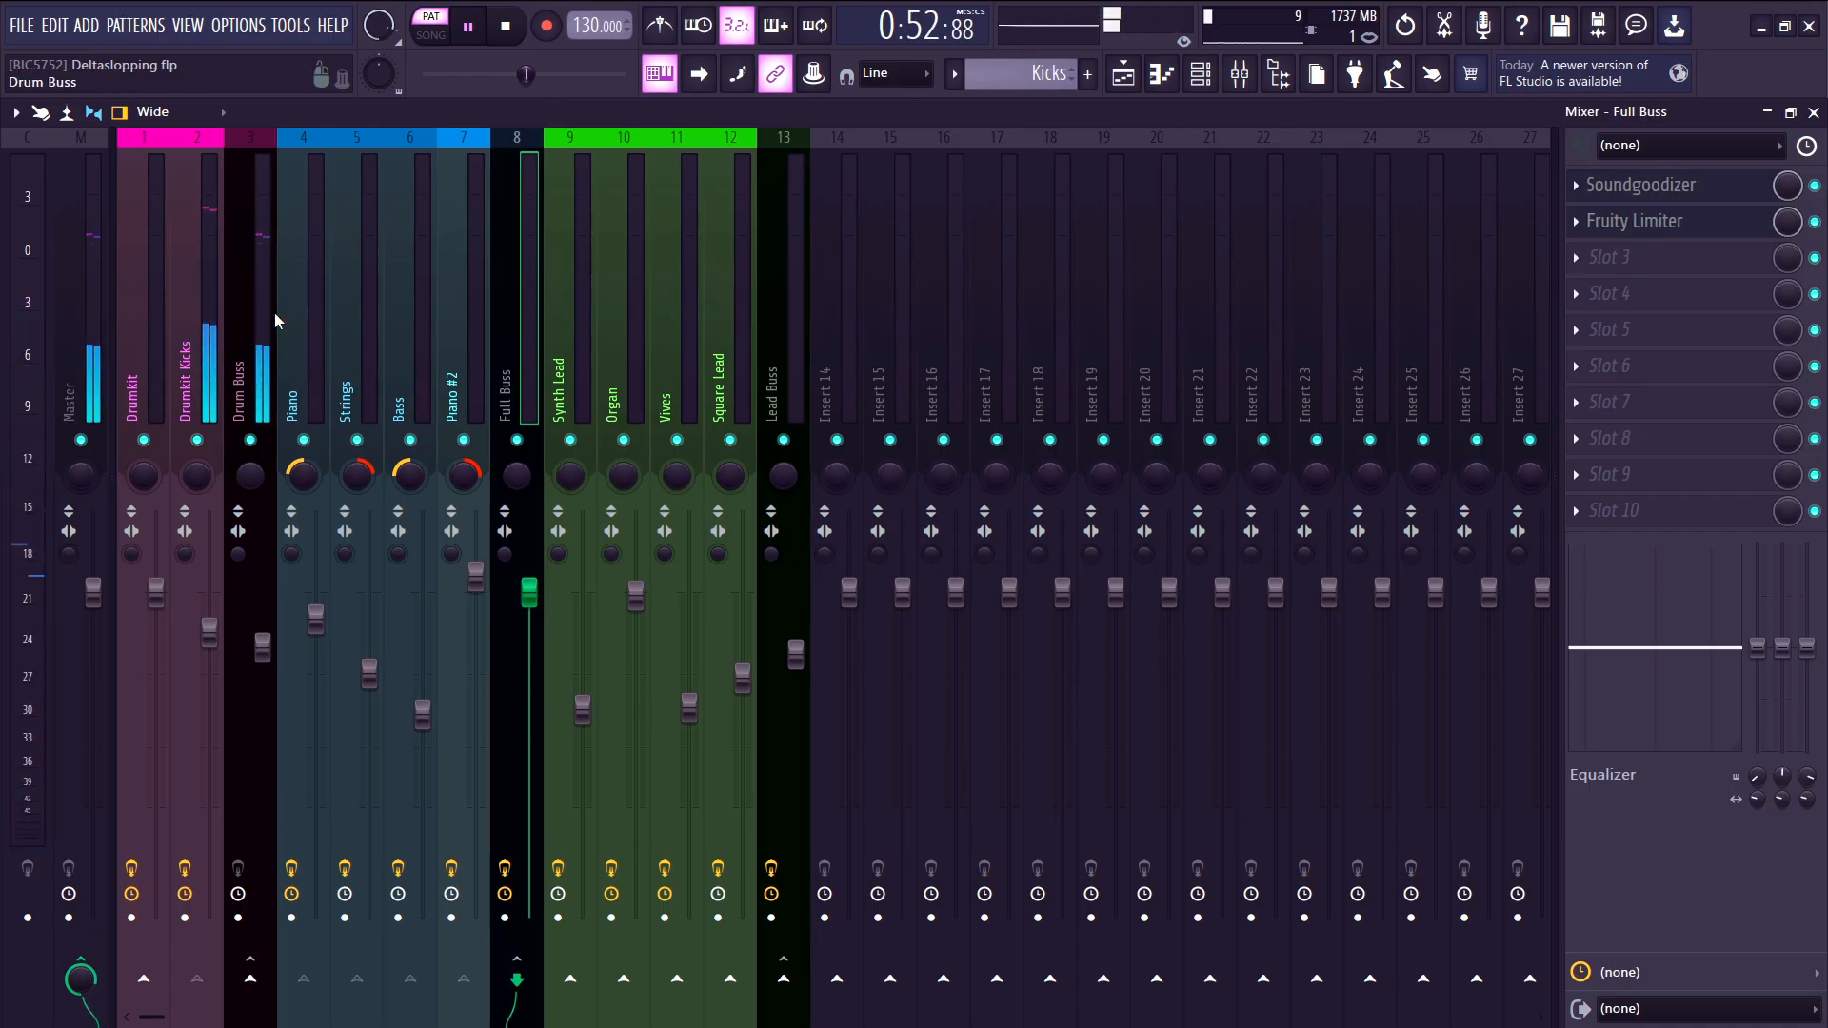
pyautogui.click(249, 322)
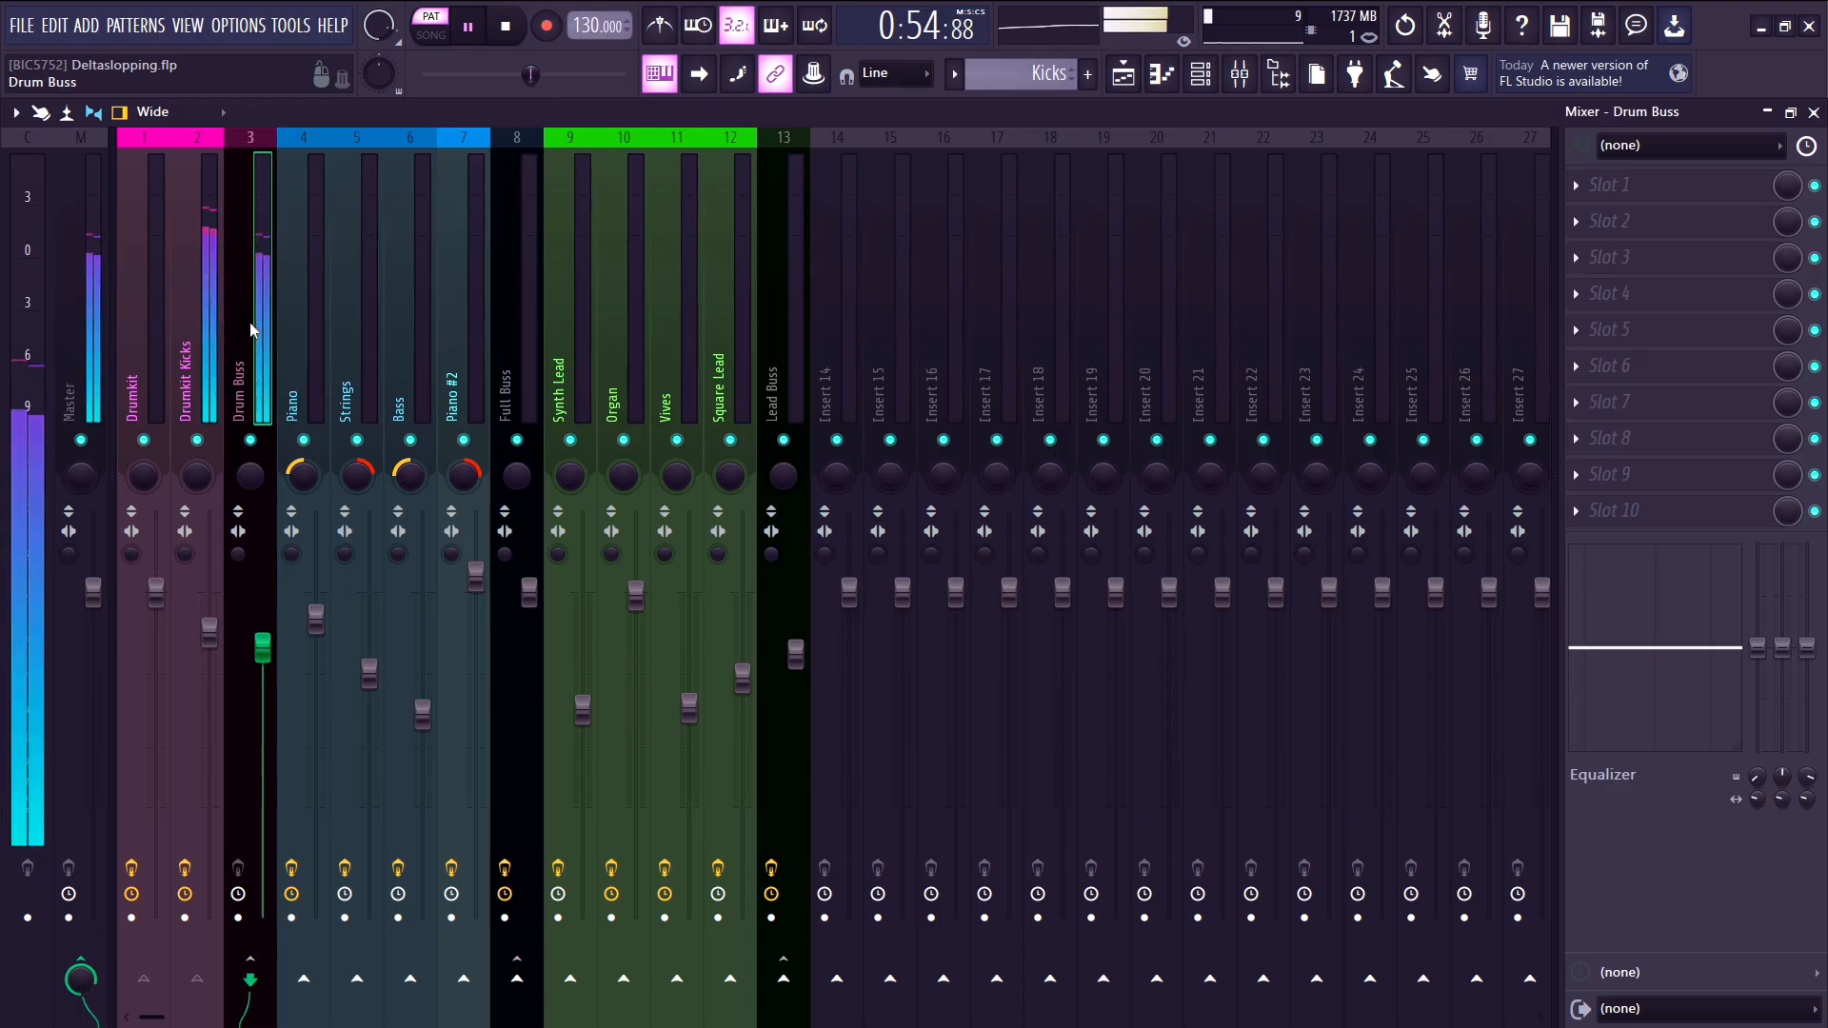
# - Disable Fruity Parametric EQ 2 on the Drumkit Kicks track and stop playback
pyautogui.click(208, 329)
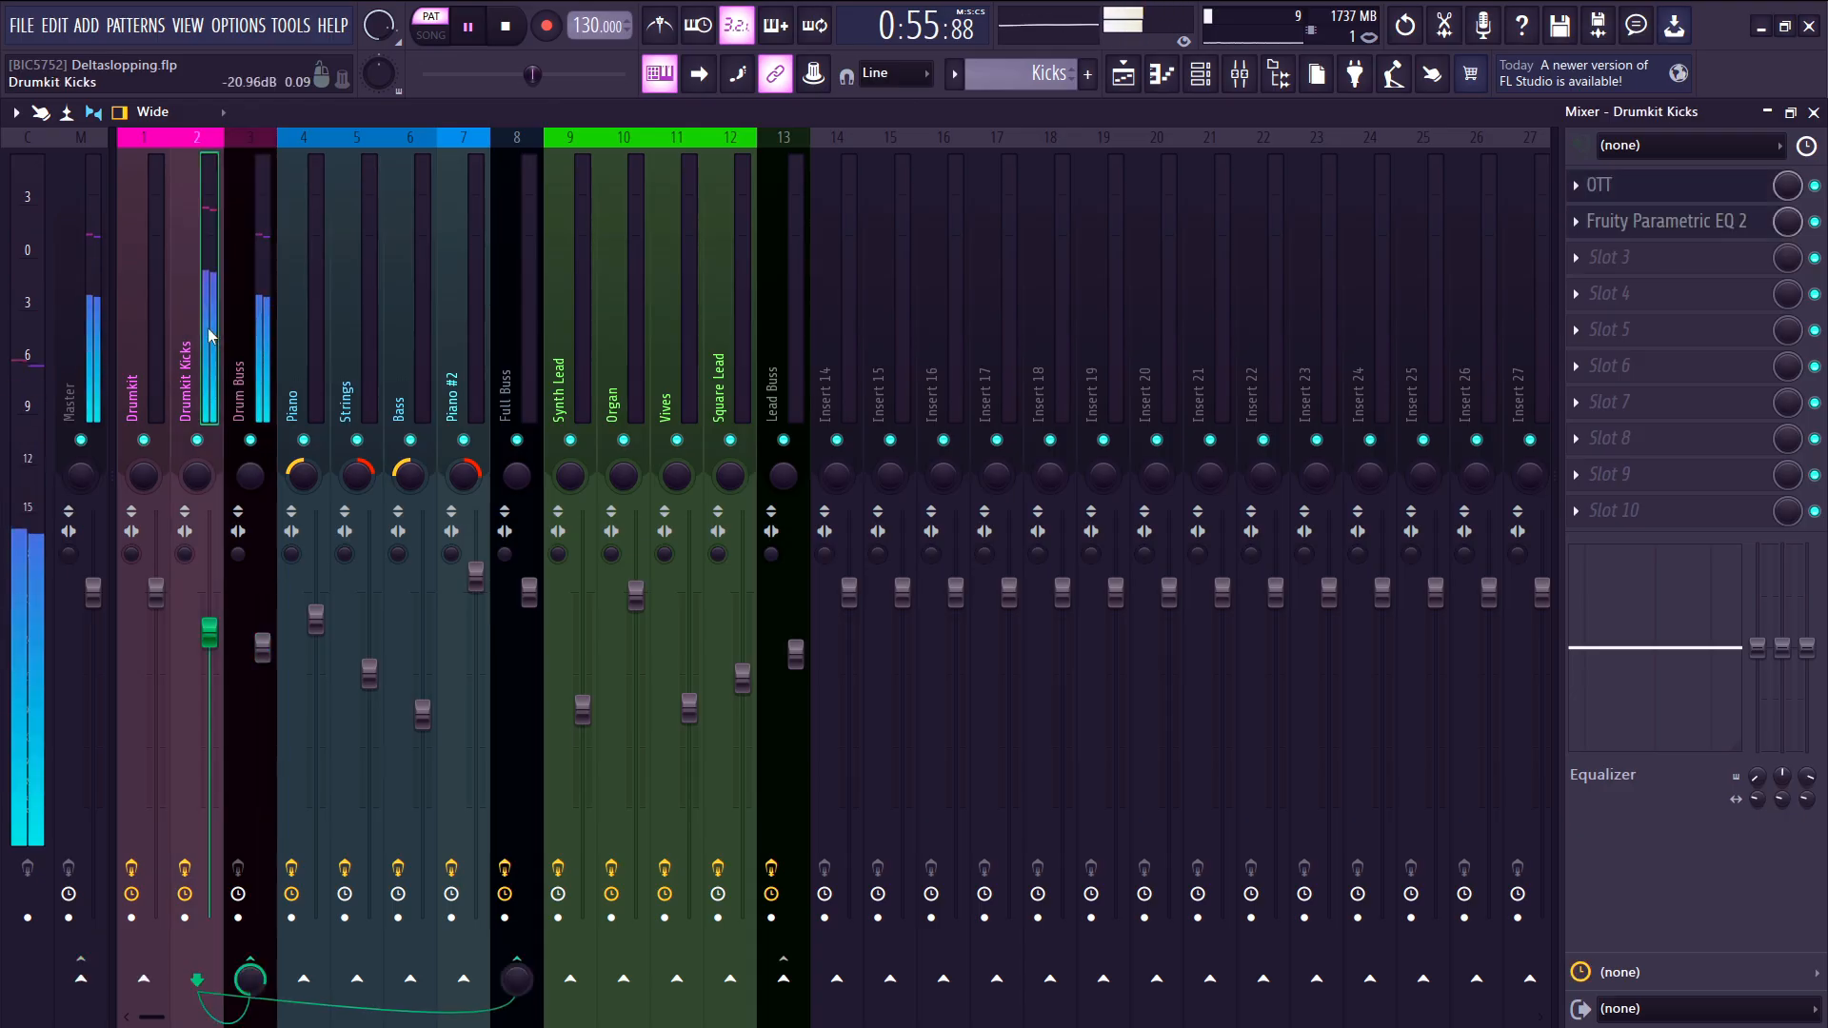
pyautogui.click(1815, 222)
pyautogui.press('space')
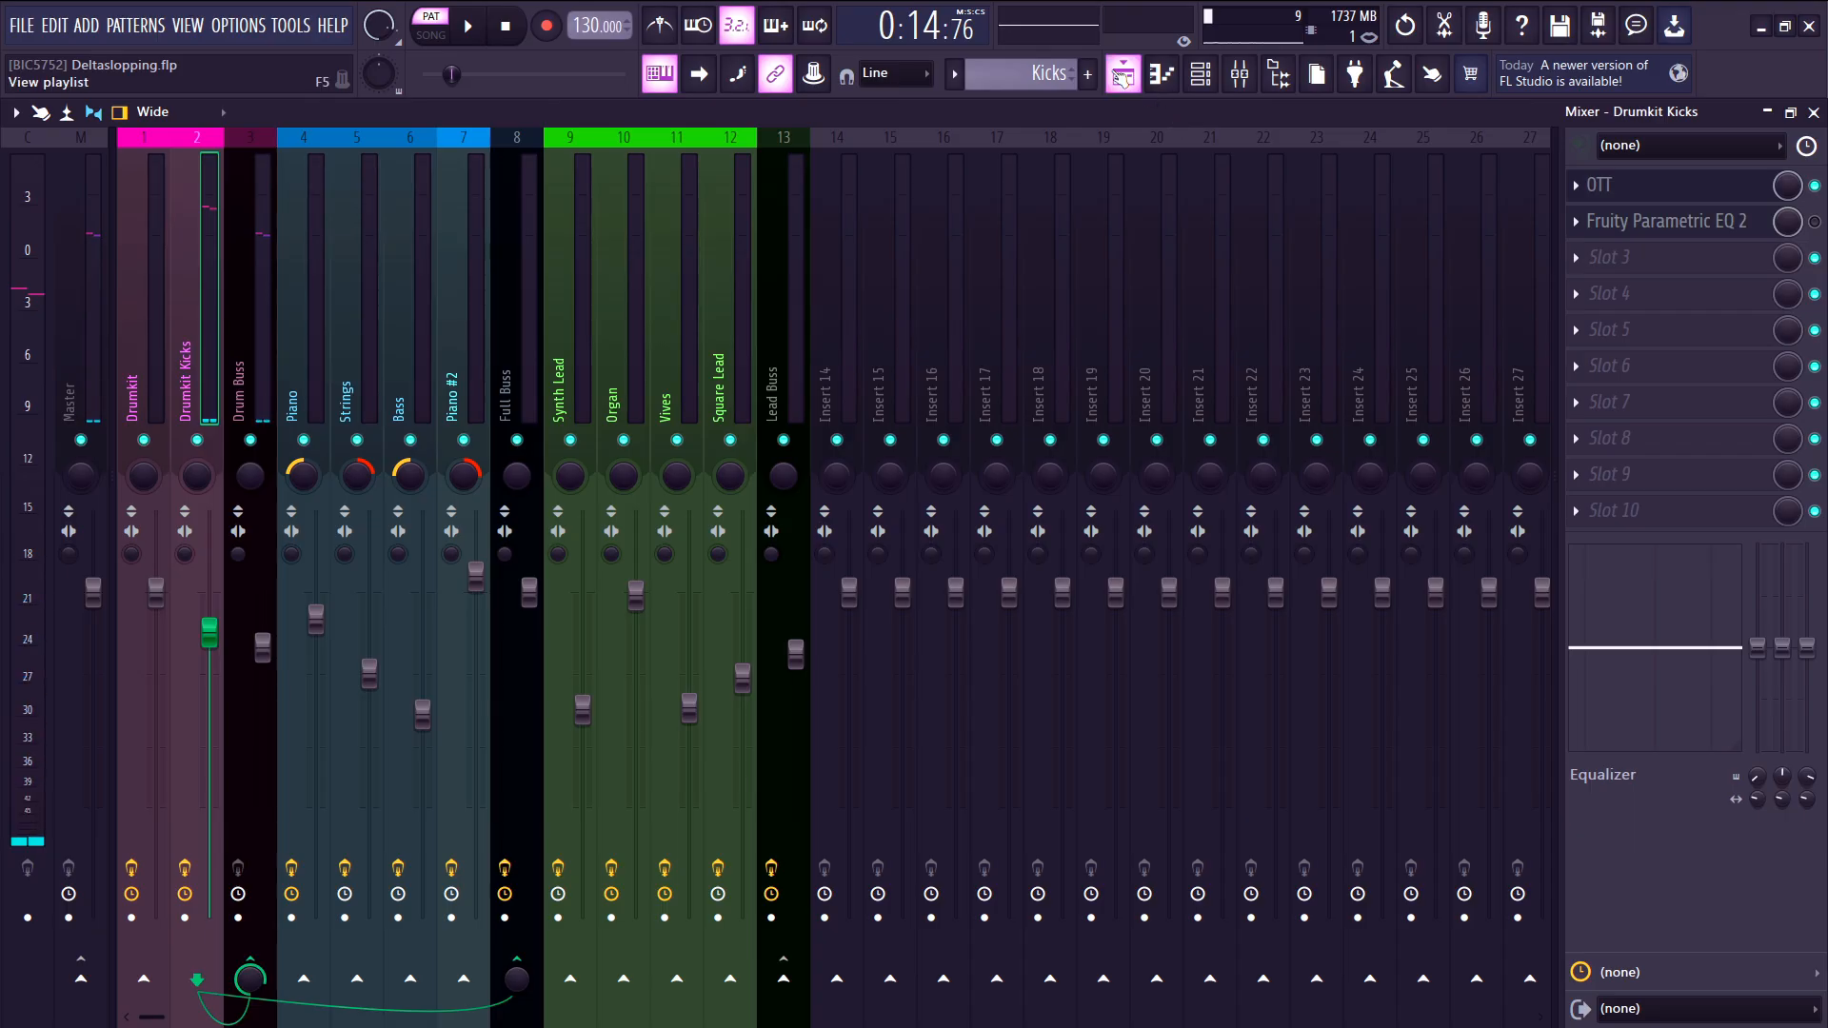
# - Return to the playlist and open the Vibraphone channel's SoundFont settings from the channel rack
pyautogui.click(1124, 75)
pyautogui.click(1200, 74)
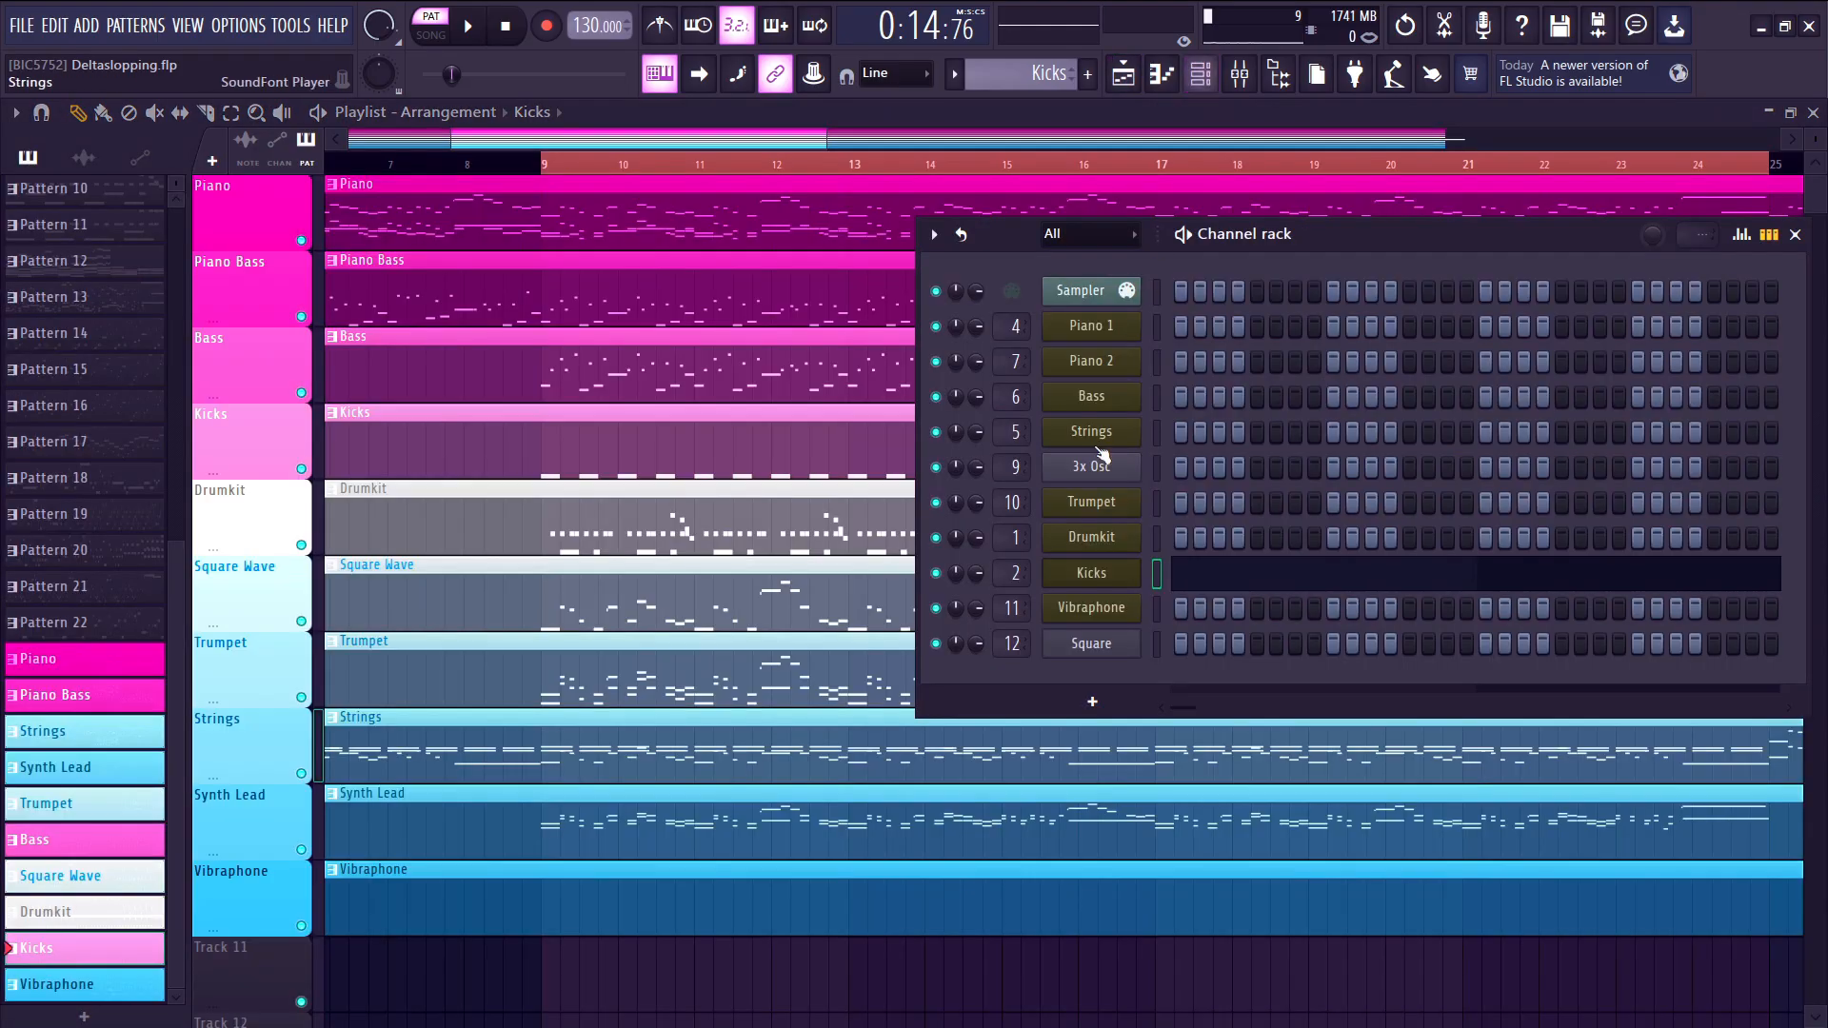
pyautogui.click(1086, 614)
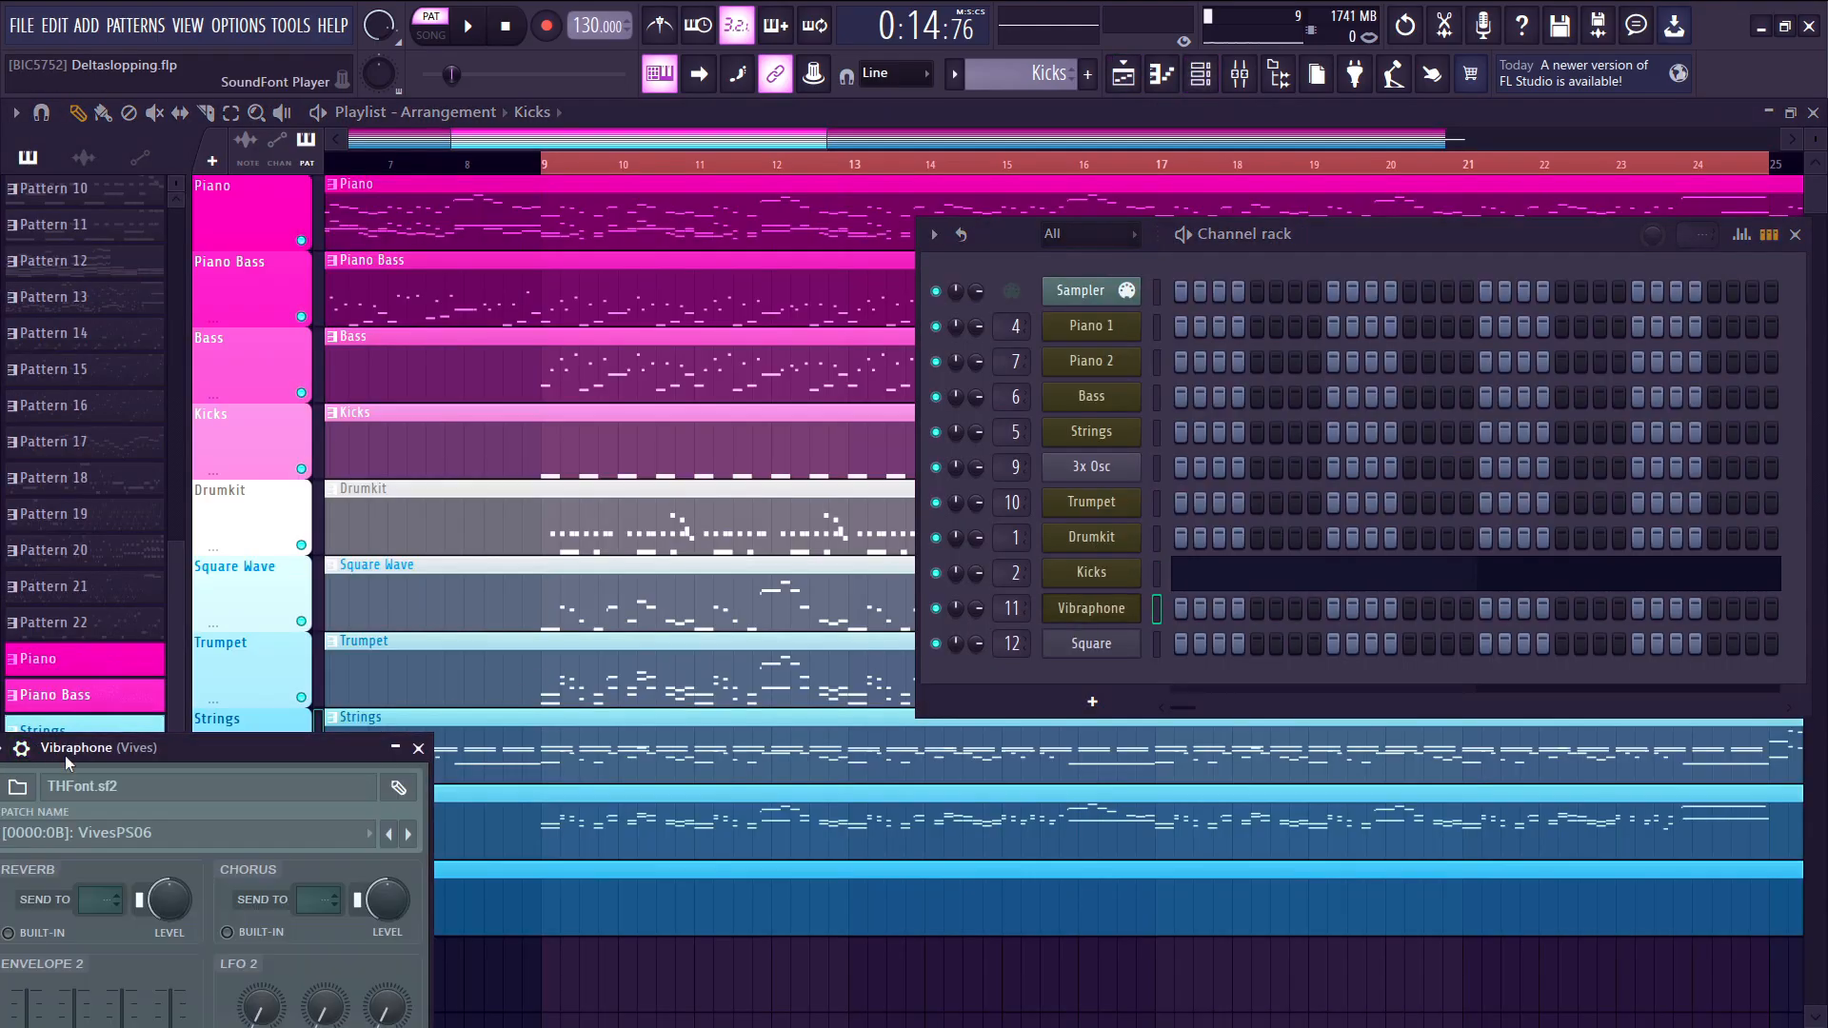
# - Audition notes on the Vibraphone channel and show its Vives track in the mixer
pyautogui.moveTo(67, 758); pyautogui.dragTo(608, 339)
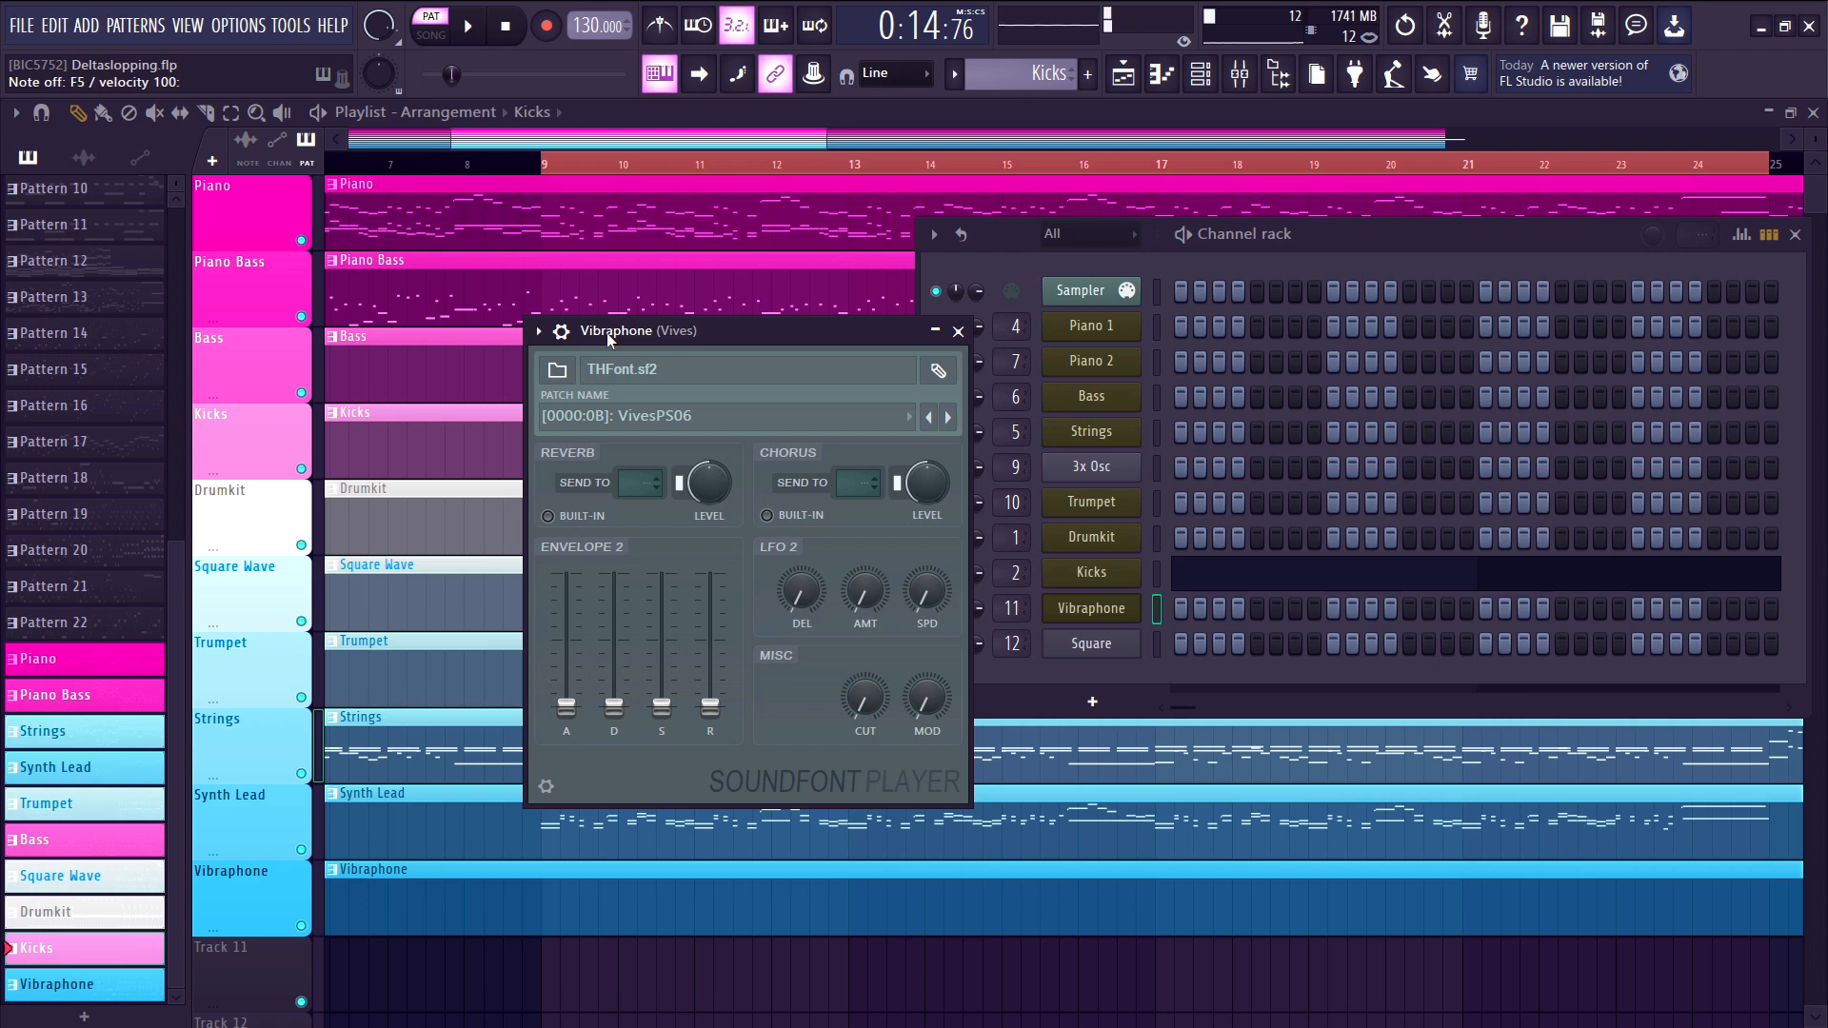
pyautogui.click(1238, 76)
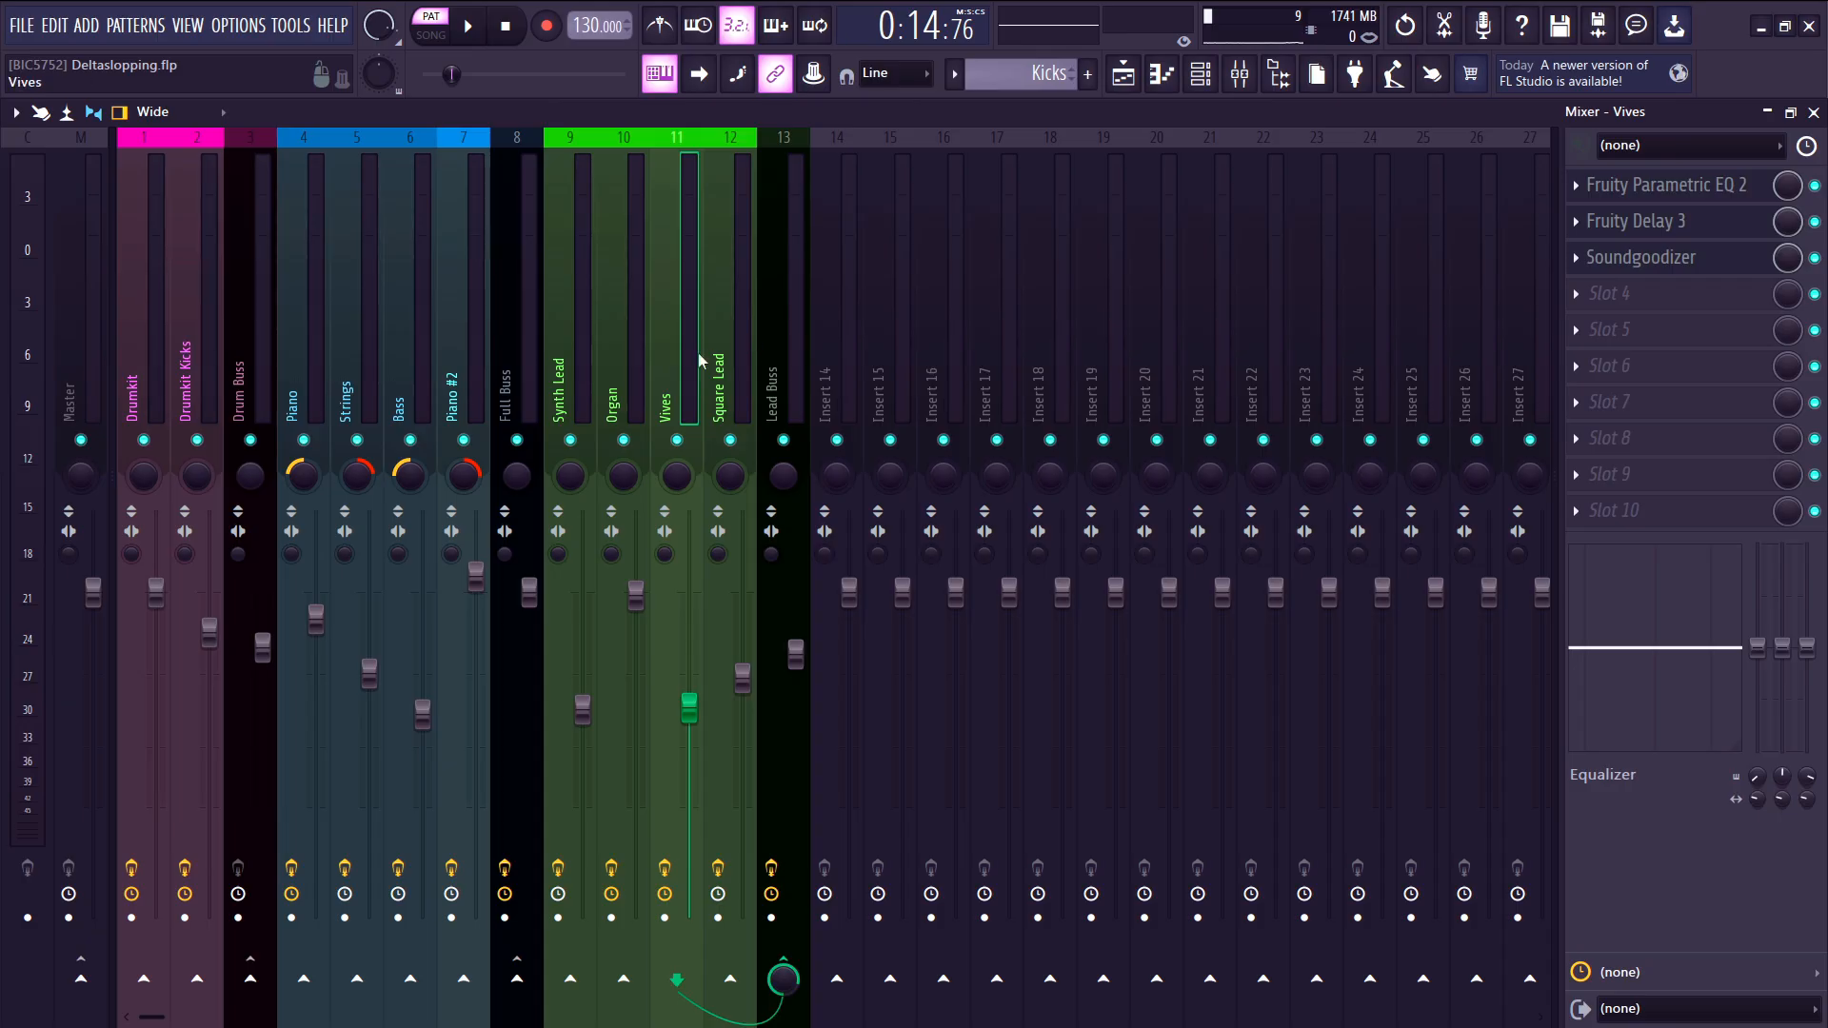
pyautogui.press('q')
pyautogui.press('q')
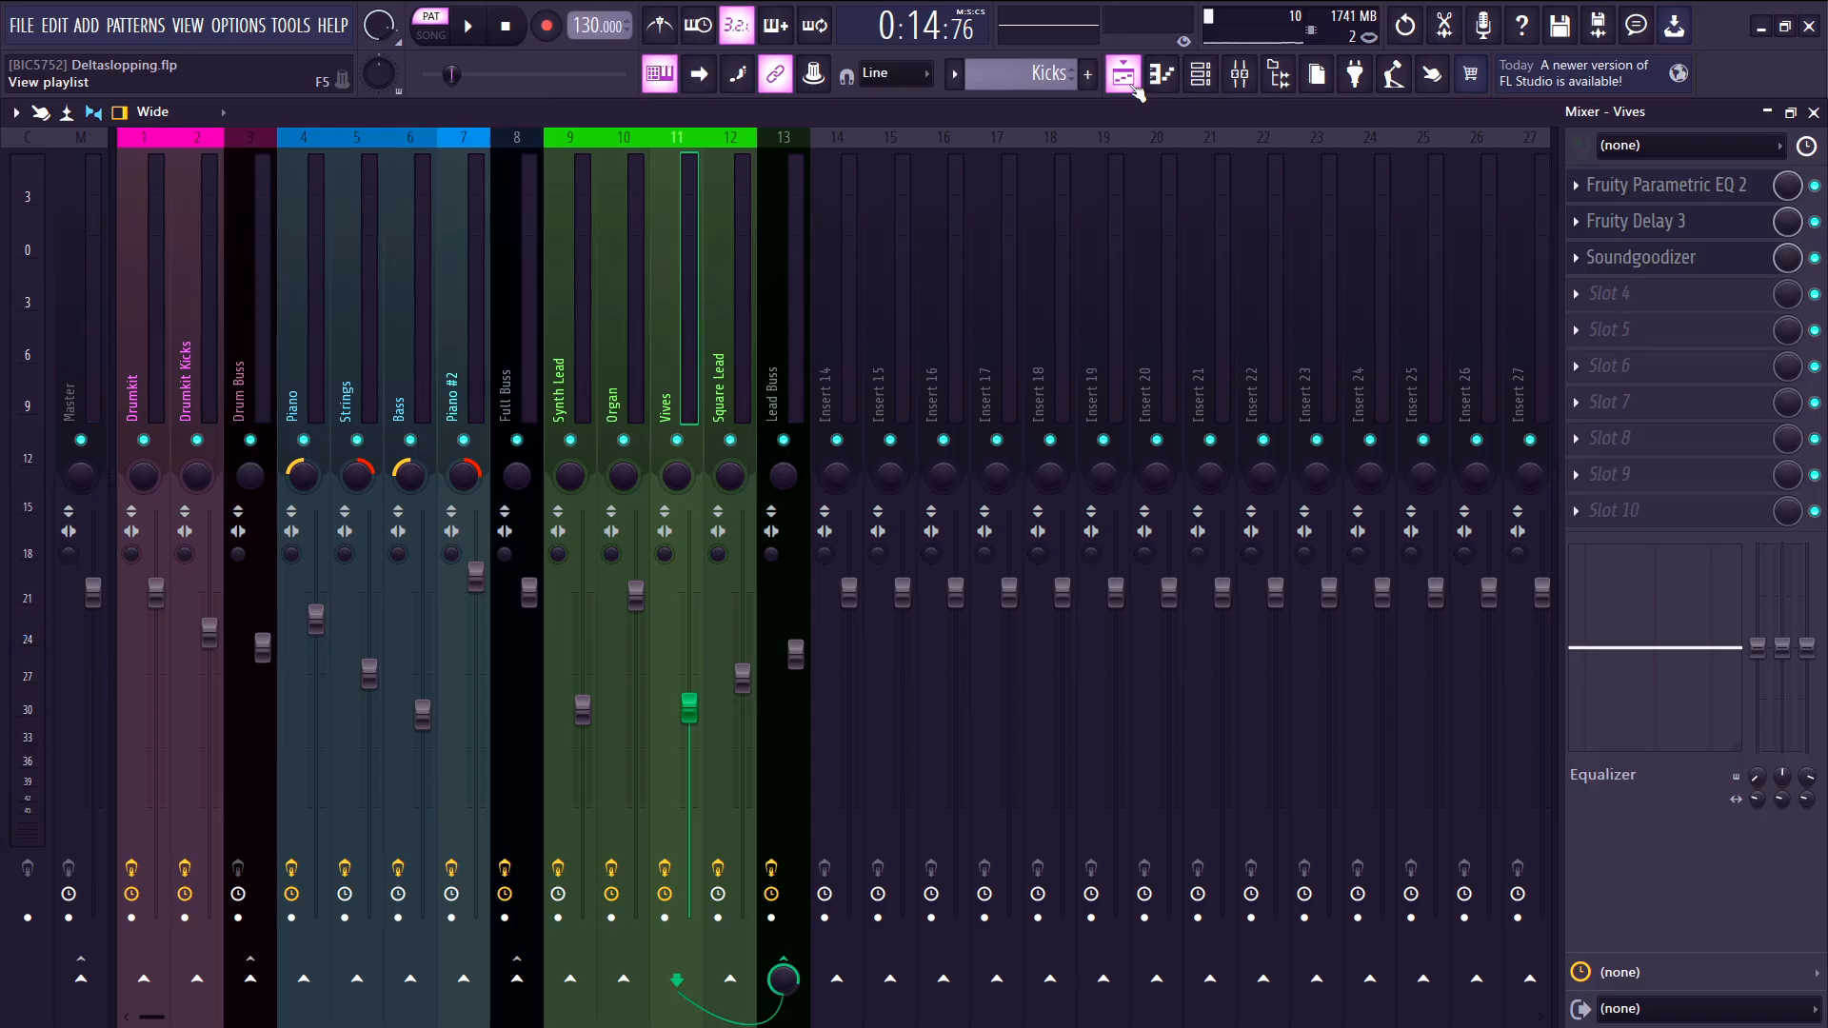
pyautogui.press('q')
# - Review the Vives track's Fruity Delay 3, Fruity Parametric EQ 2 and Soundgoodizer settings while auditioning notes
pyautogui.click(1626, 223)
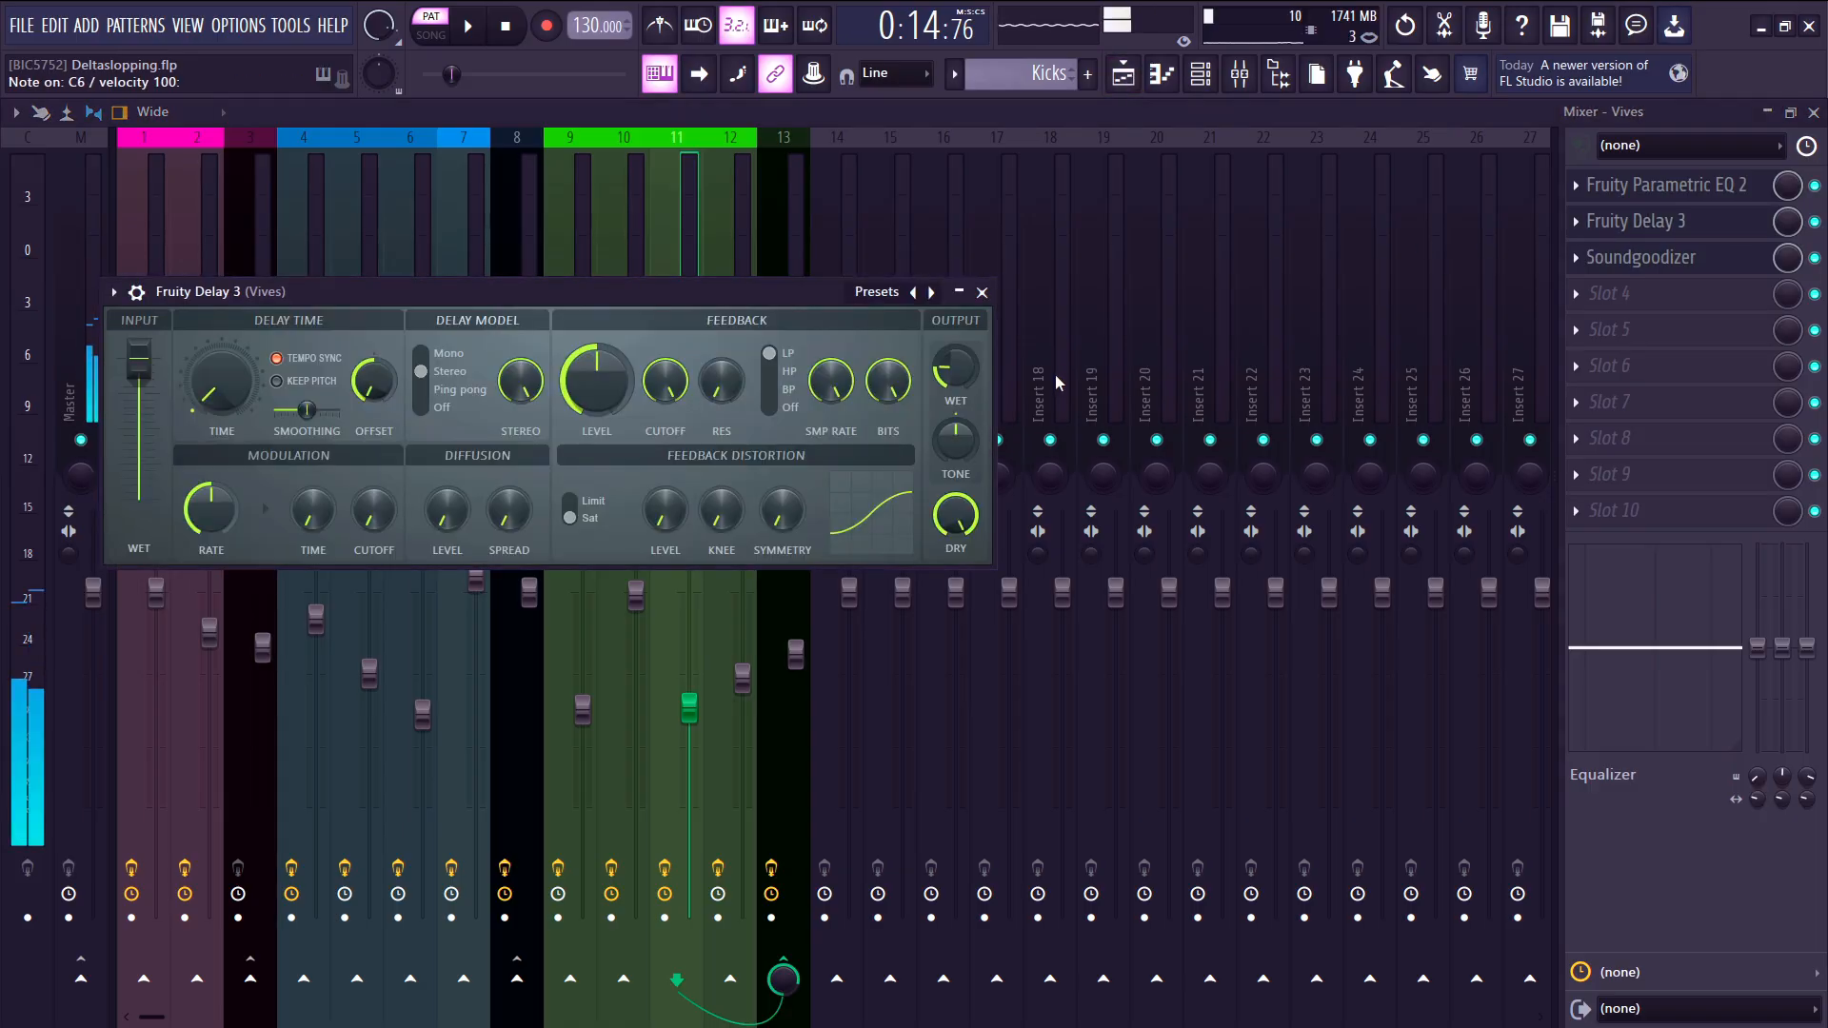
pyautogui.click(1661, 185)
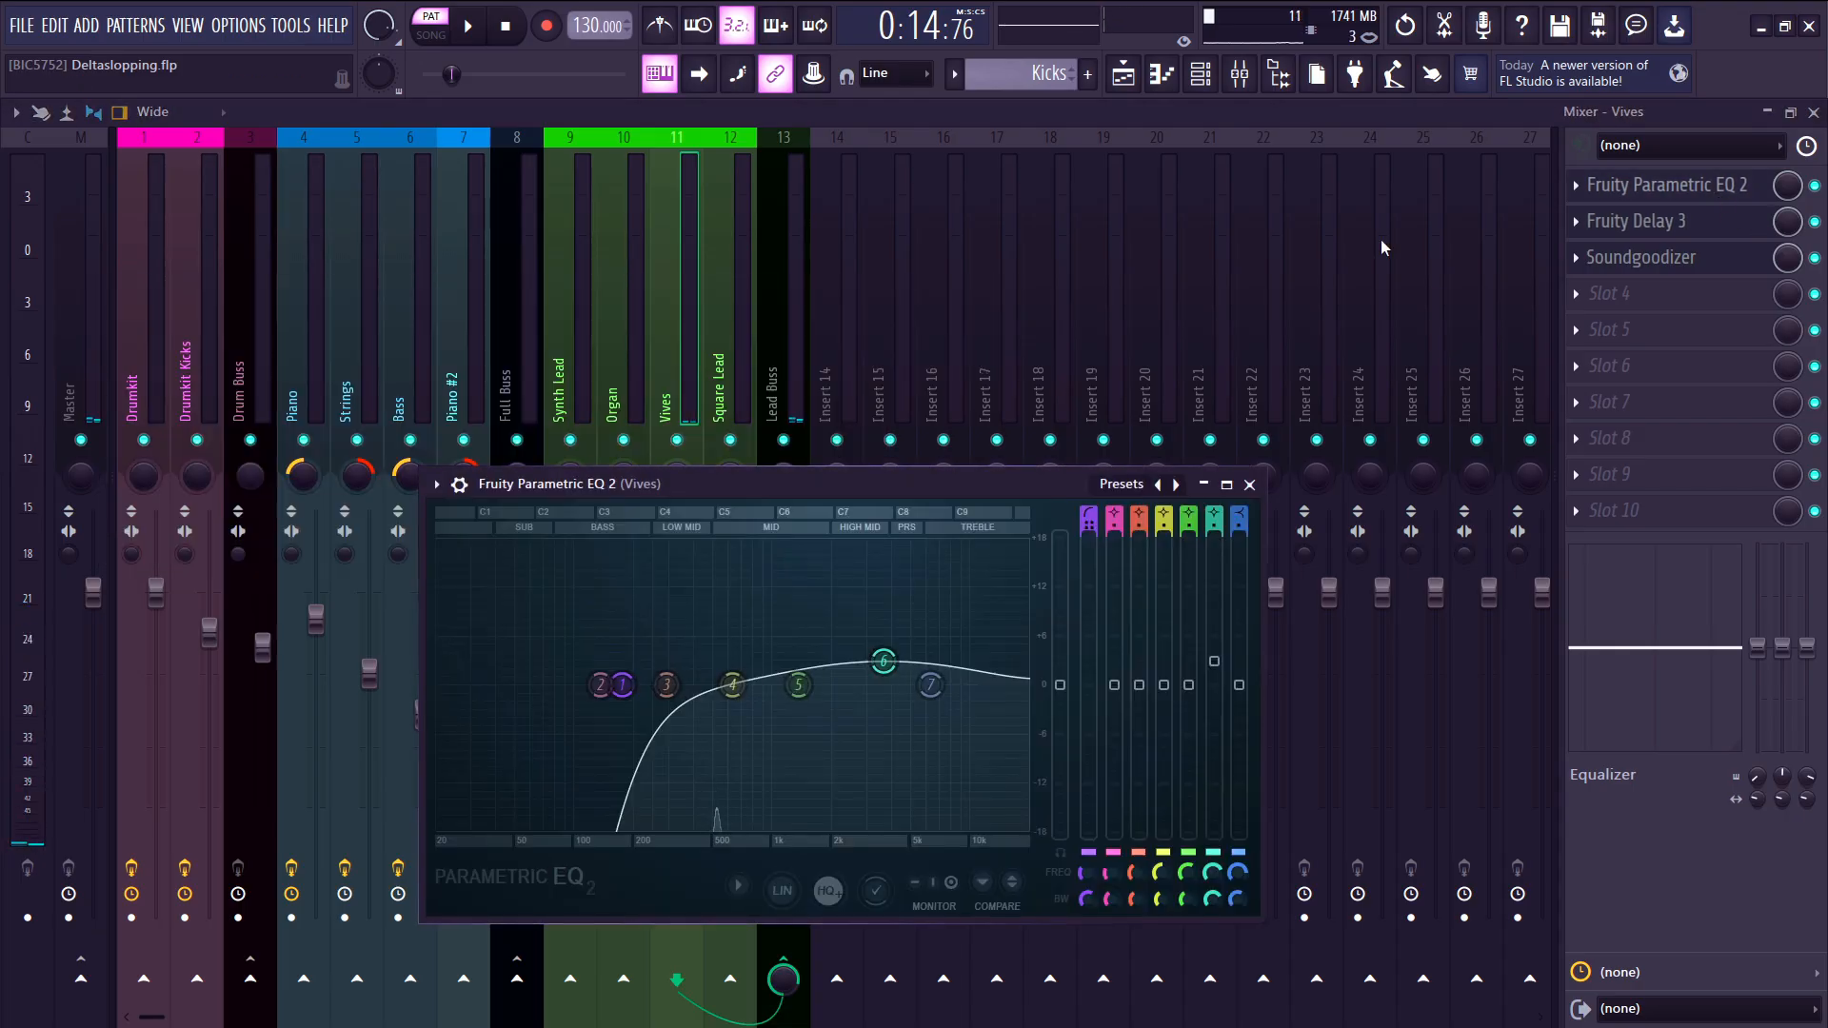
pyautogui.moveTo(771, 486); pyautogui.dragTo(809, 299)
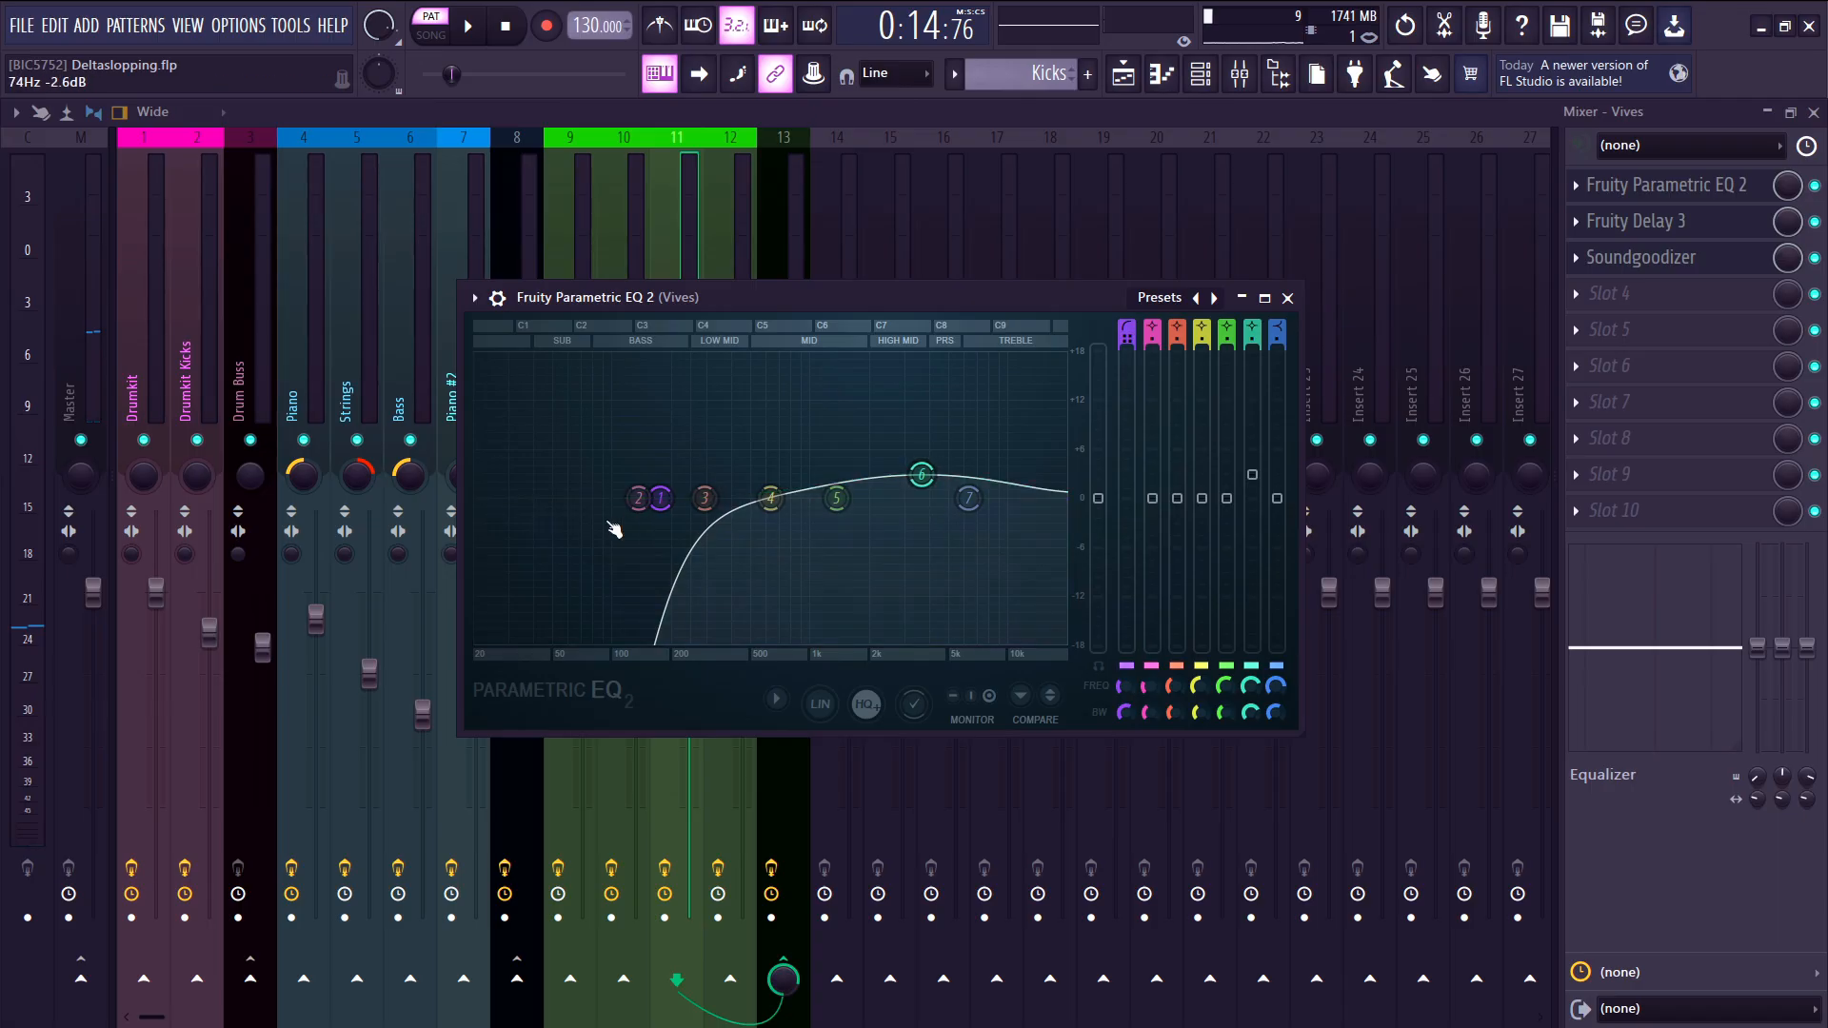
pyautogui.press('m')
pyautogui.click(1652, 268)
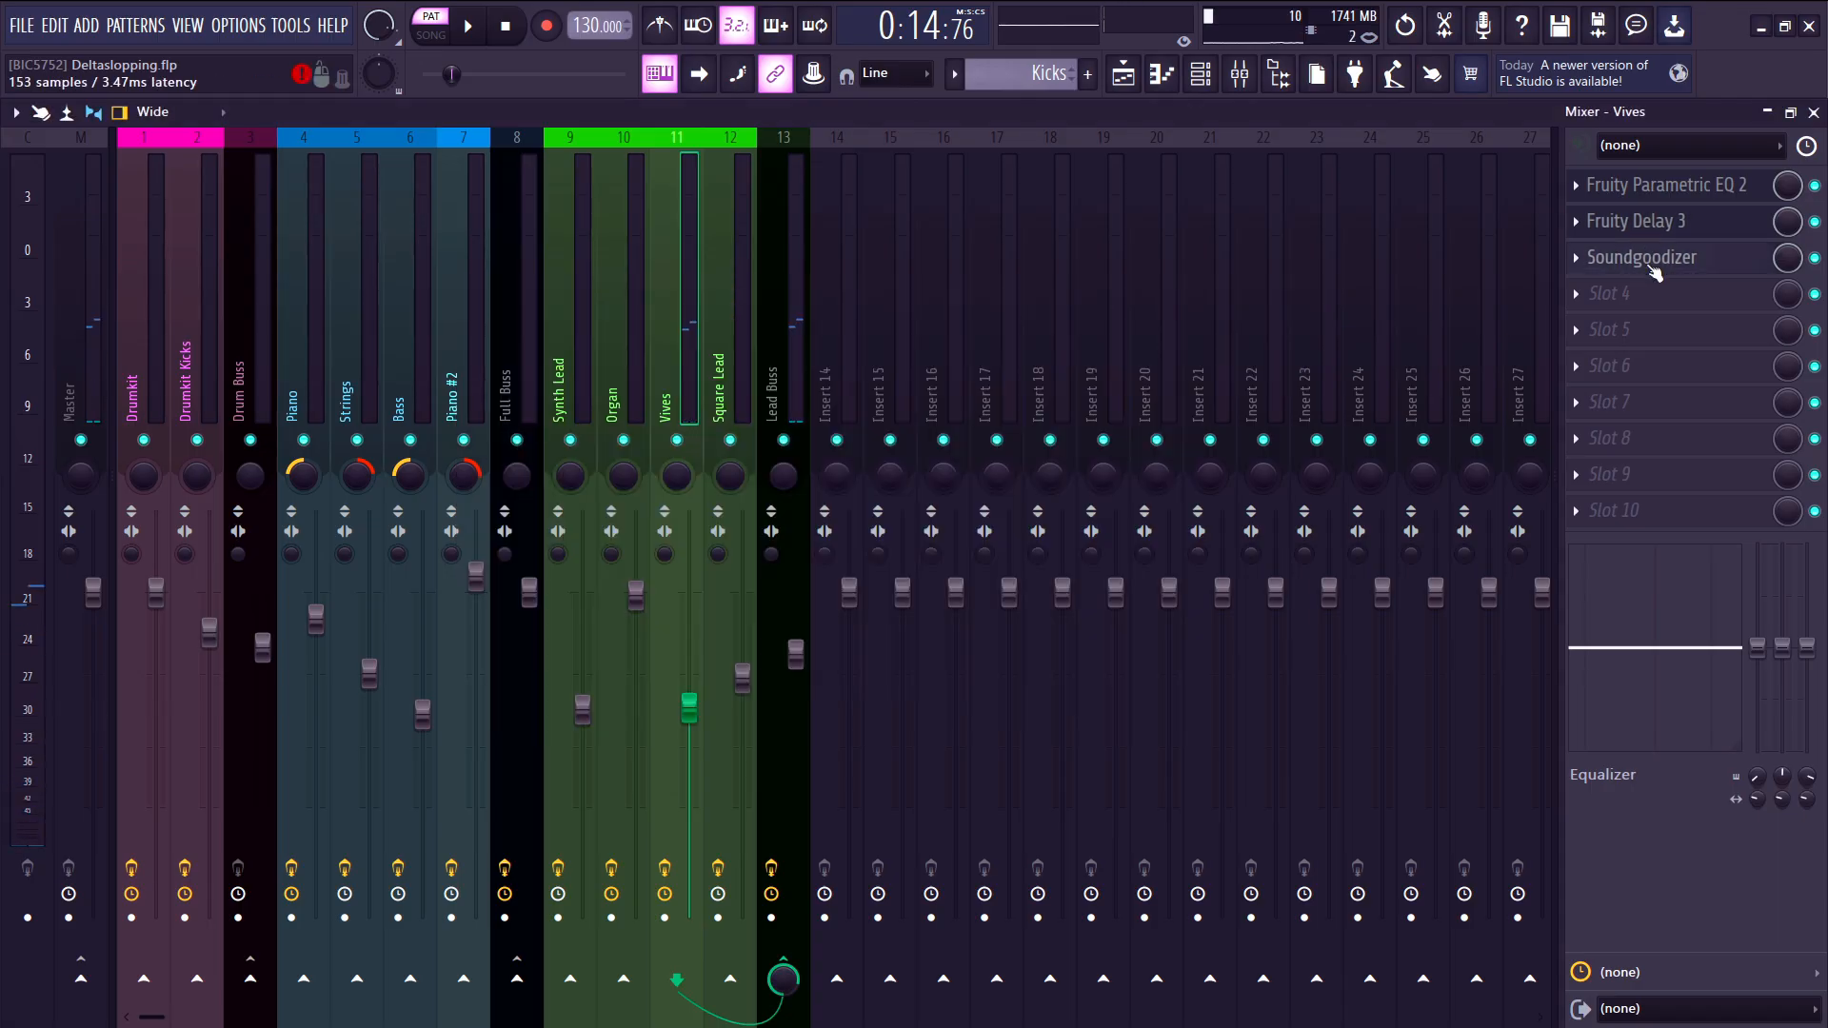
pyautogui.press('q')
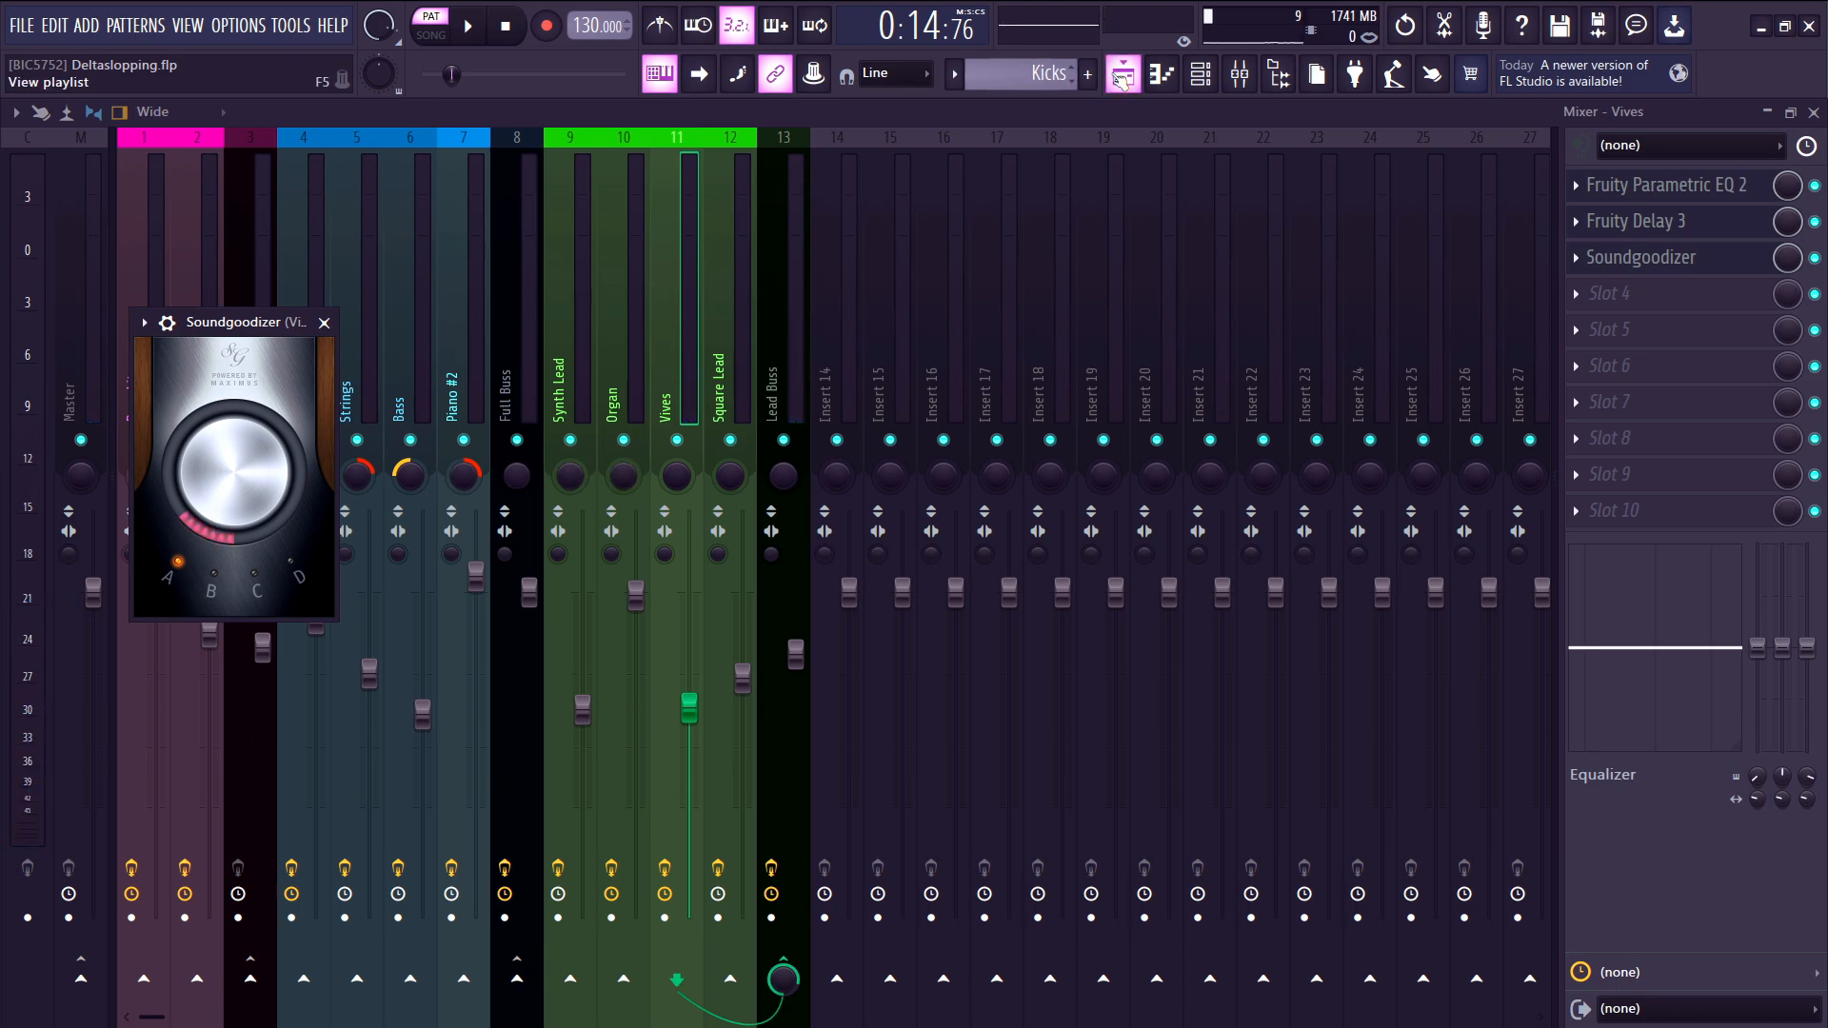
# - Reopen Soundgoodizer on the Vives mixer track and view the plugin choices for effect slot 4
pyautogui.click(1122, 74)
pyautogui.click(1201, 73)
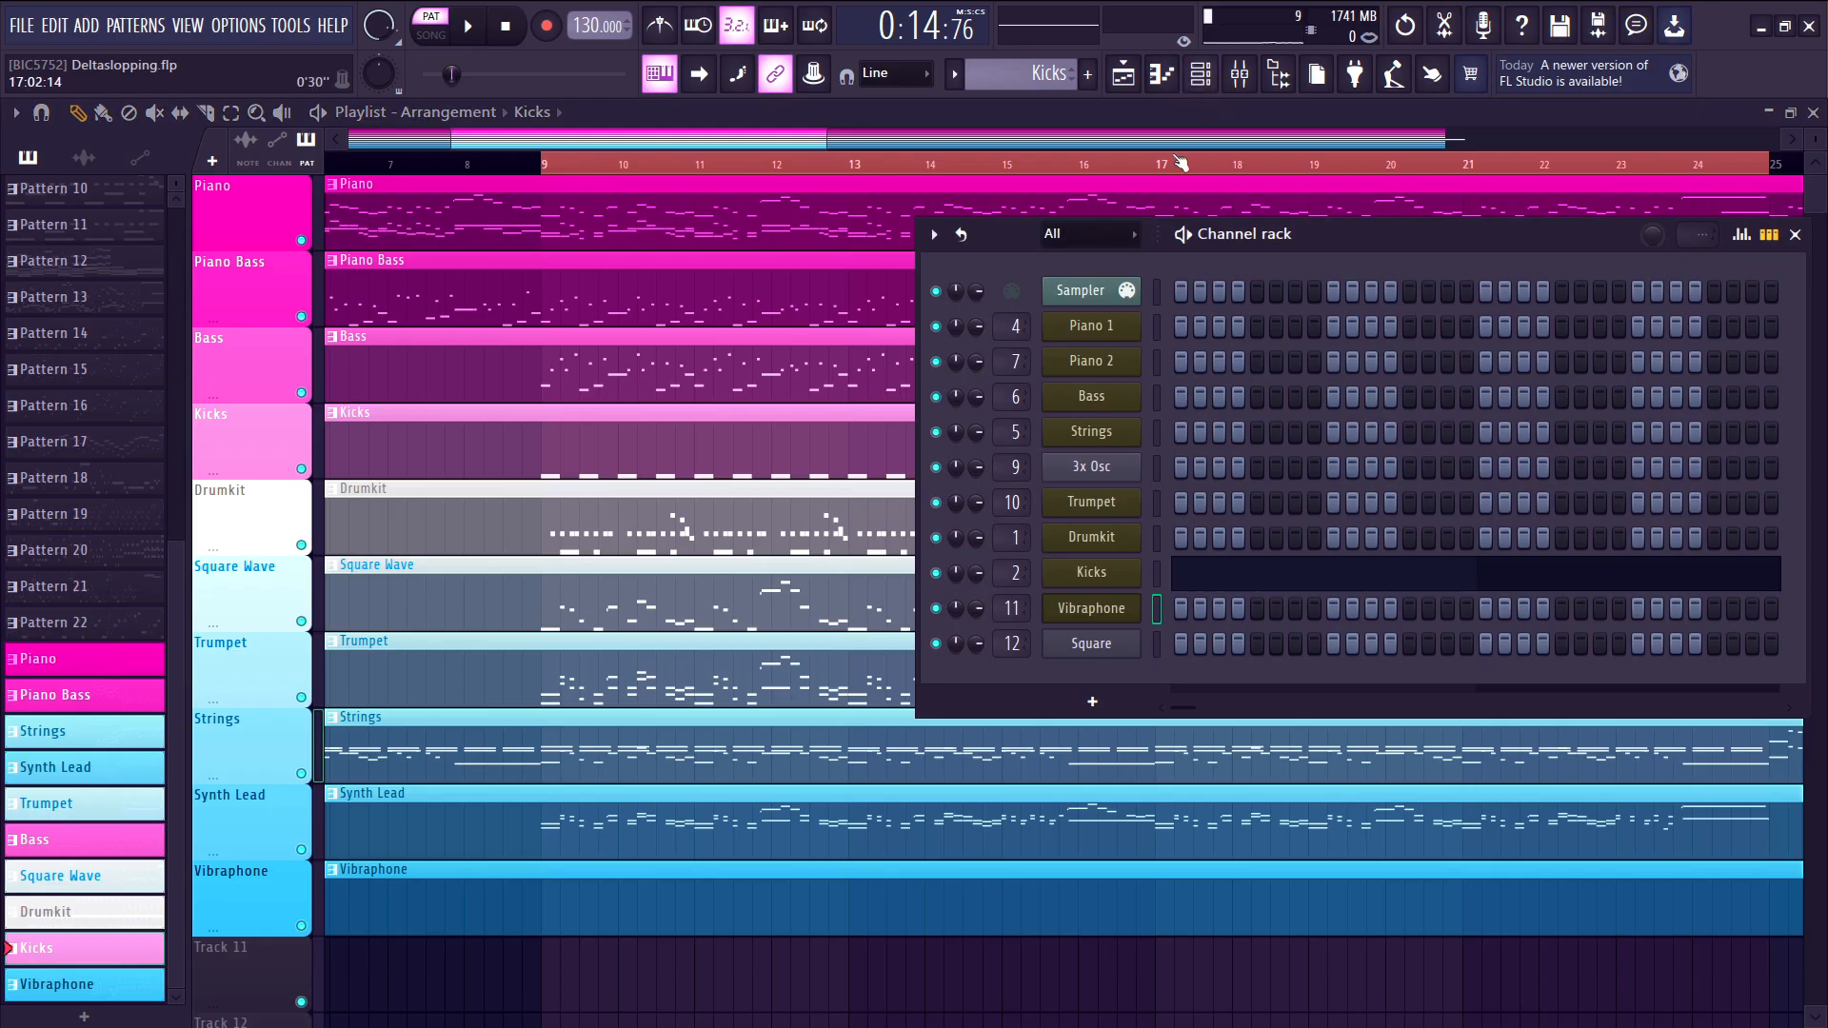
pyautogui.click(1239, 73)
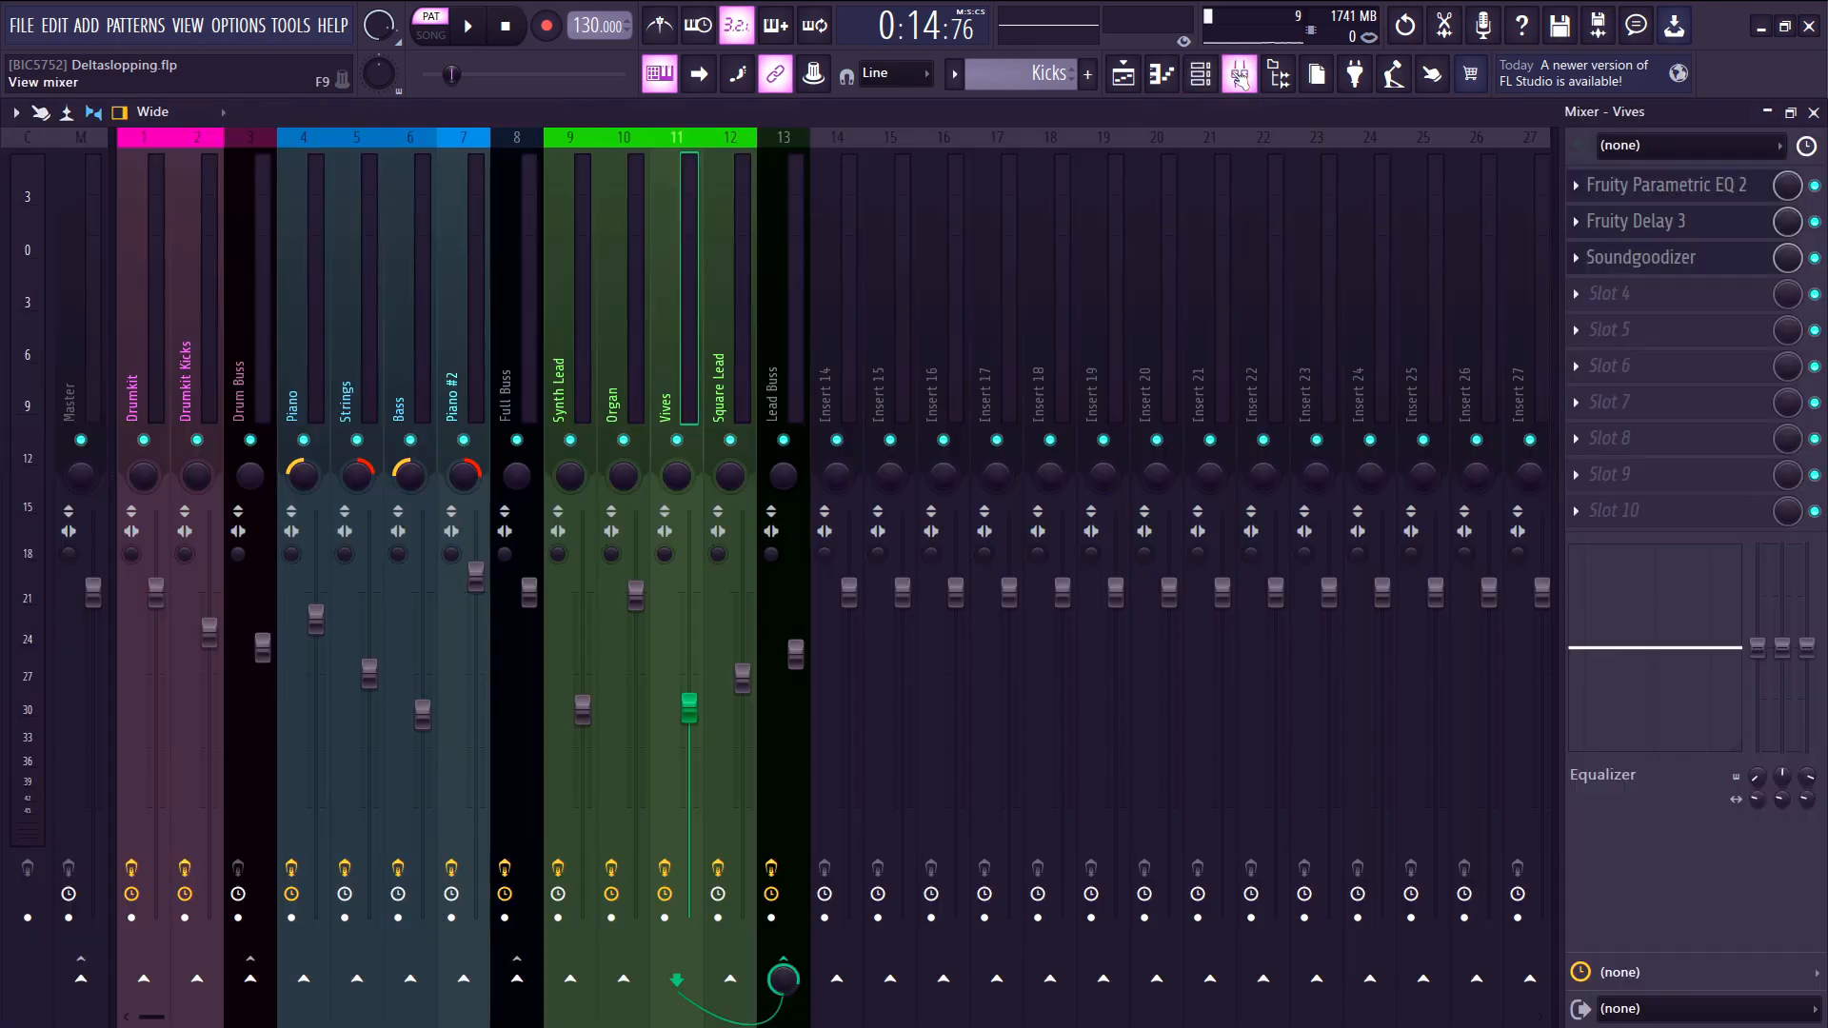
pyautogui.click(1704, 257)
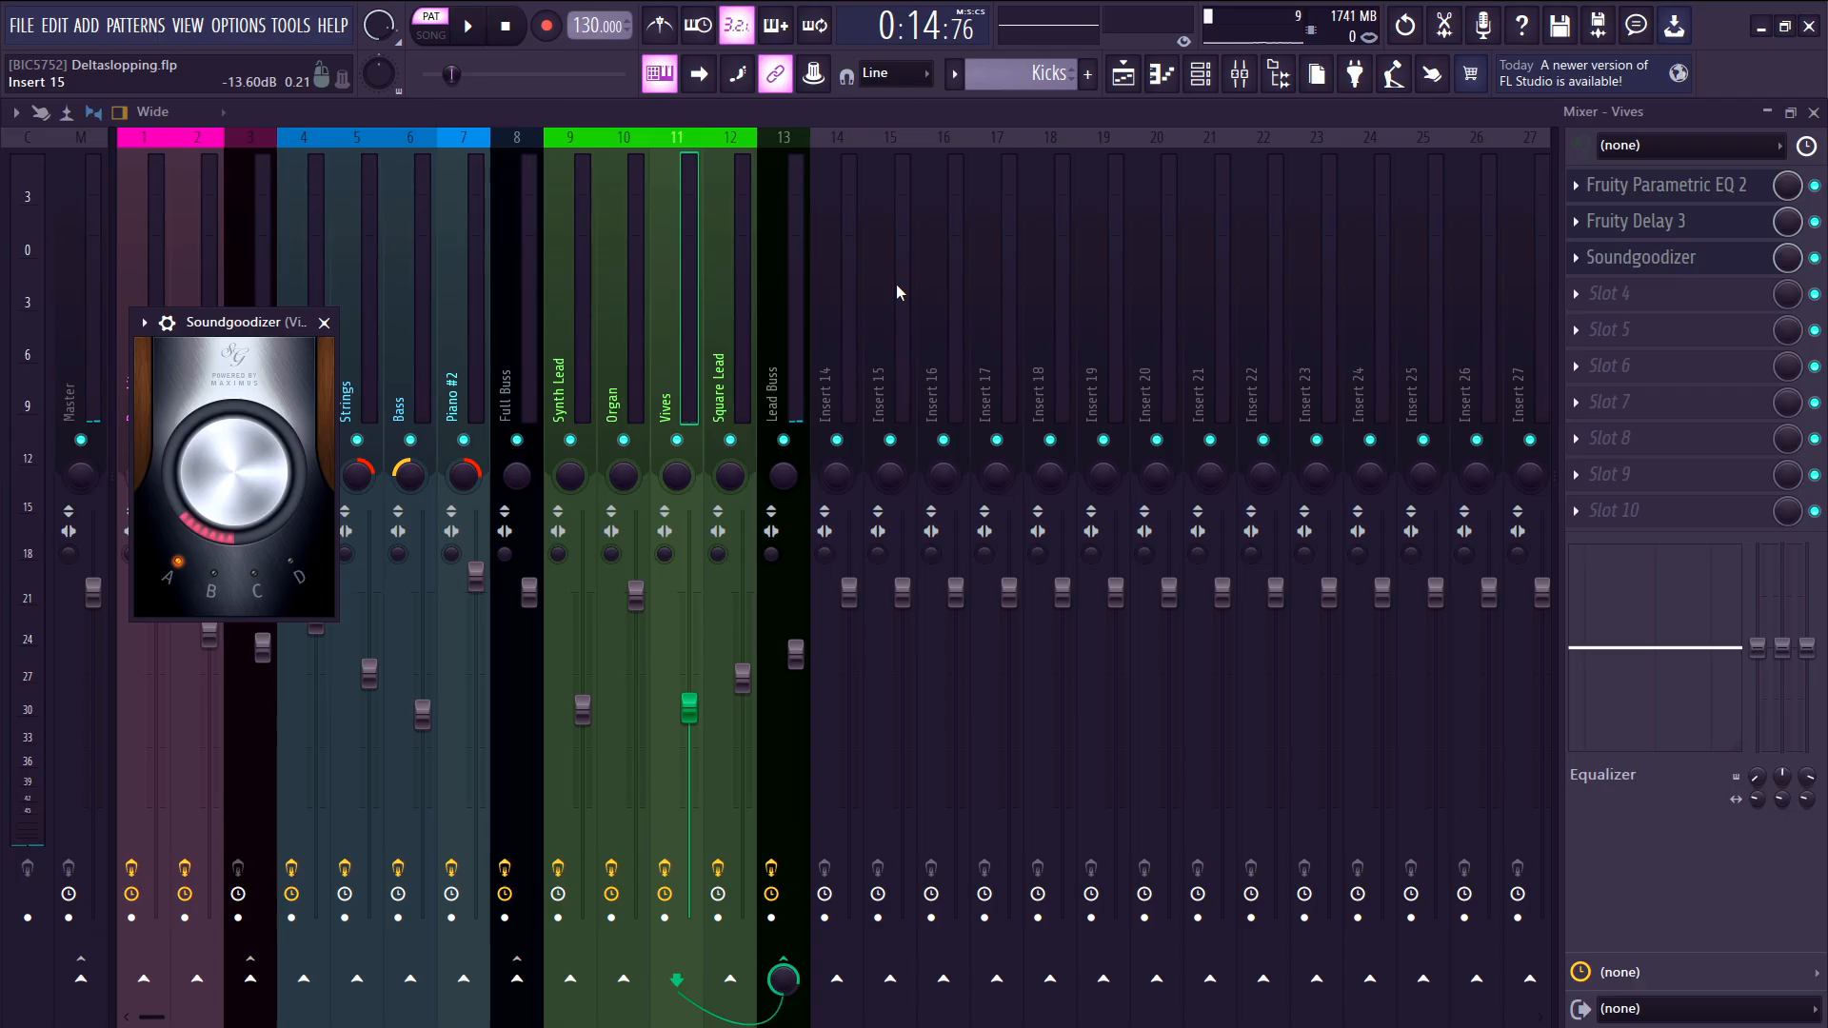
pyautogui.click(1614, 294)
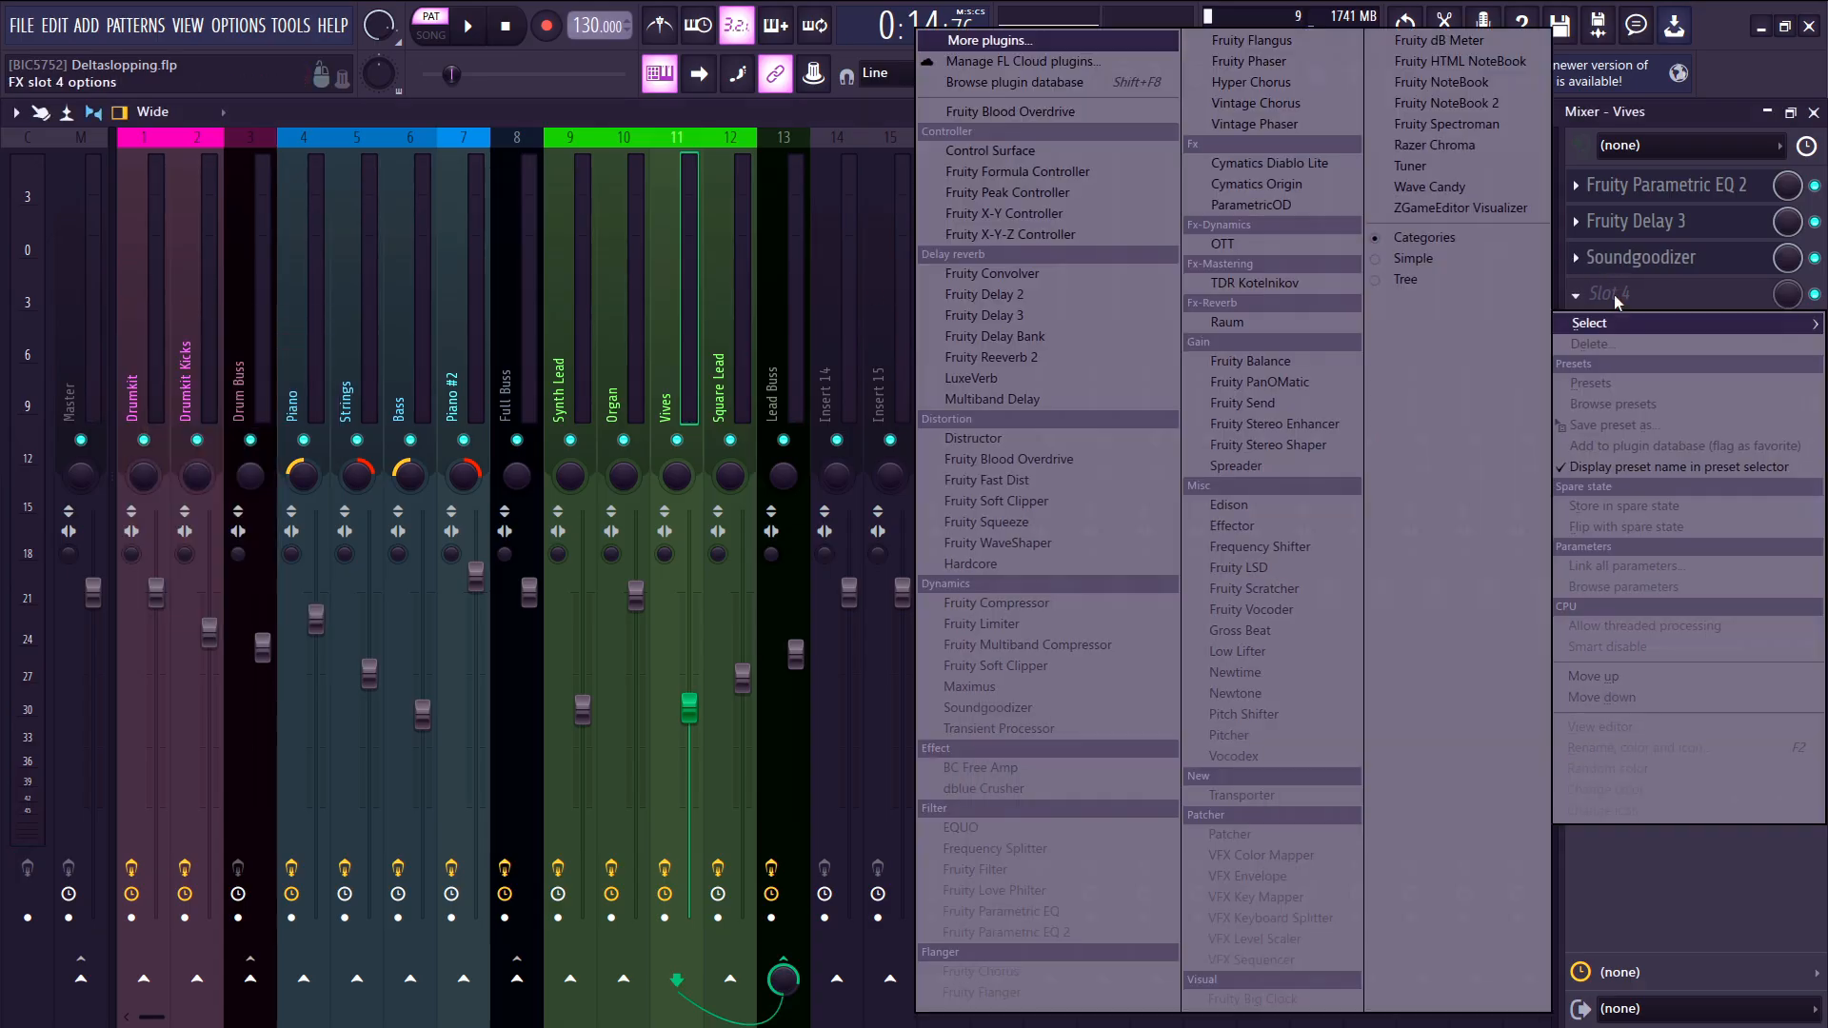
pyautogui.click(678, 372)
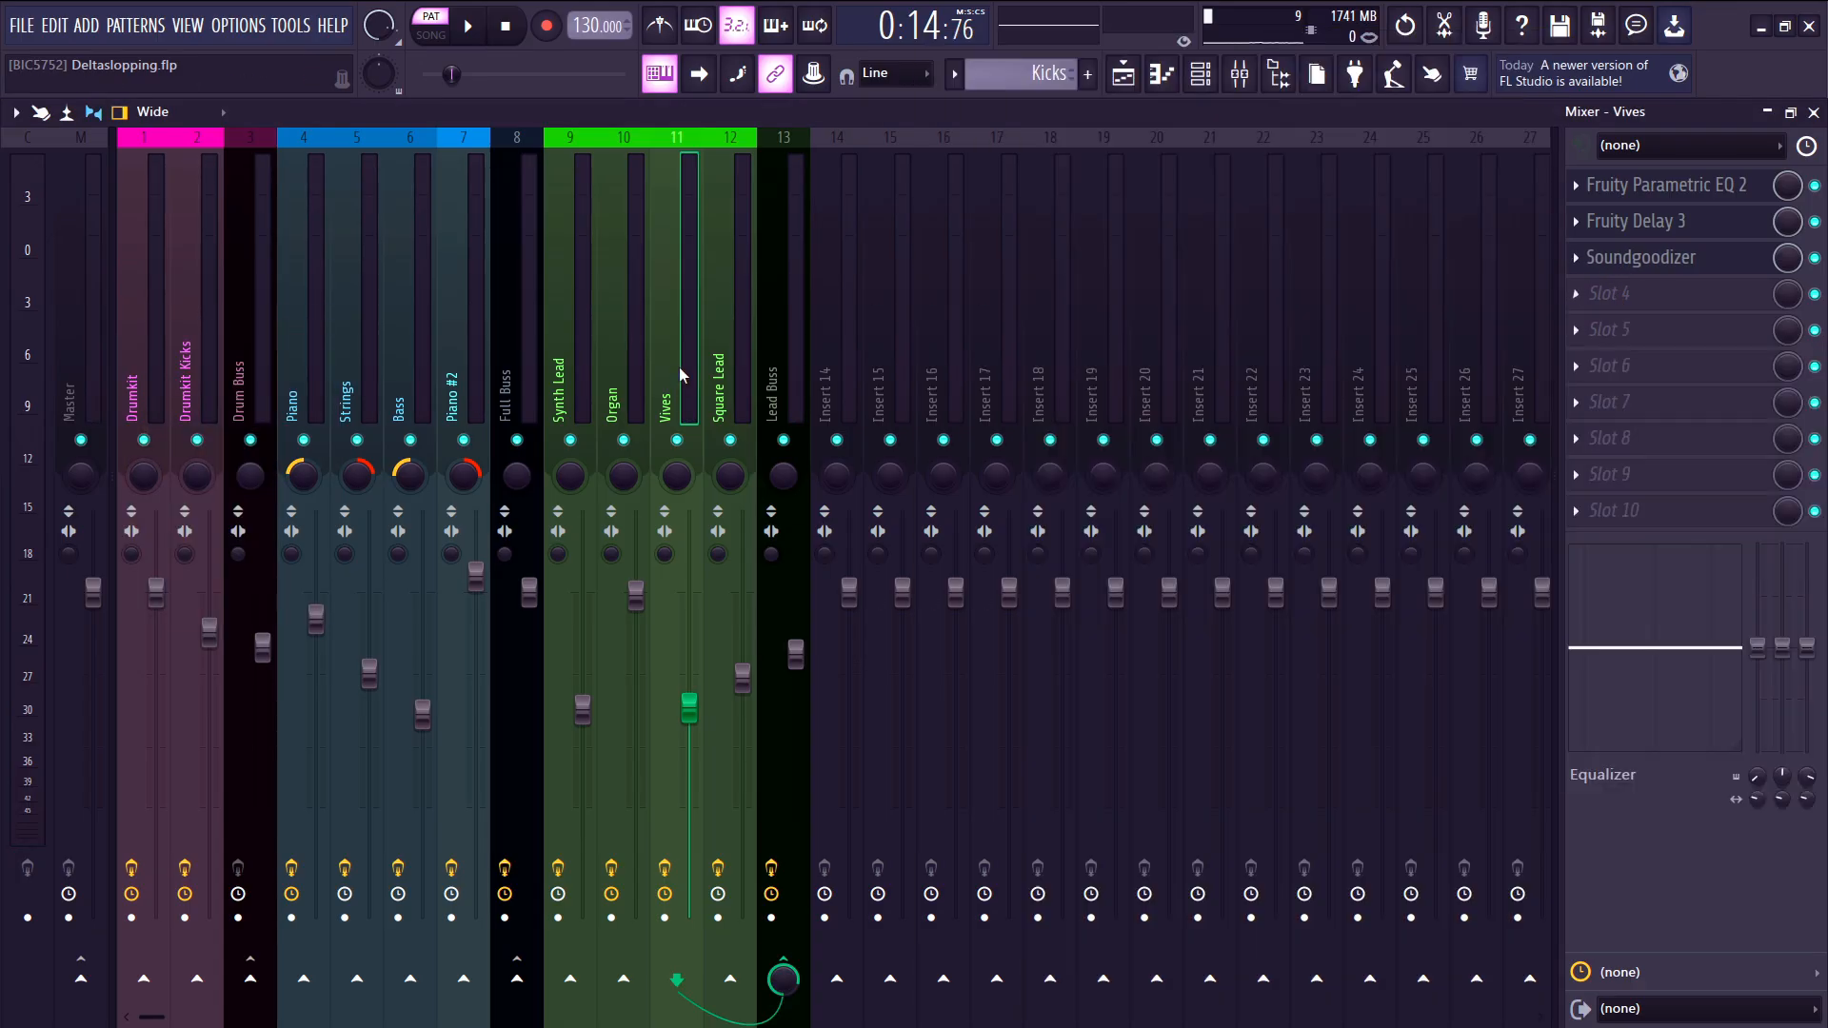
# - Open the Square channel from the channel rack and show its 3x Osc oscillator settings
pyautogui.click(1203, 76)
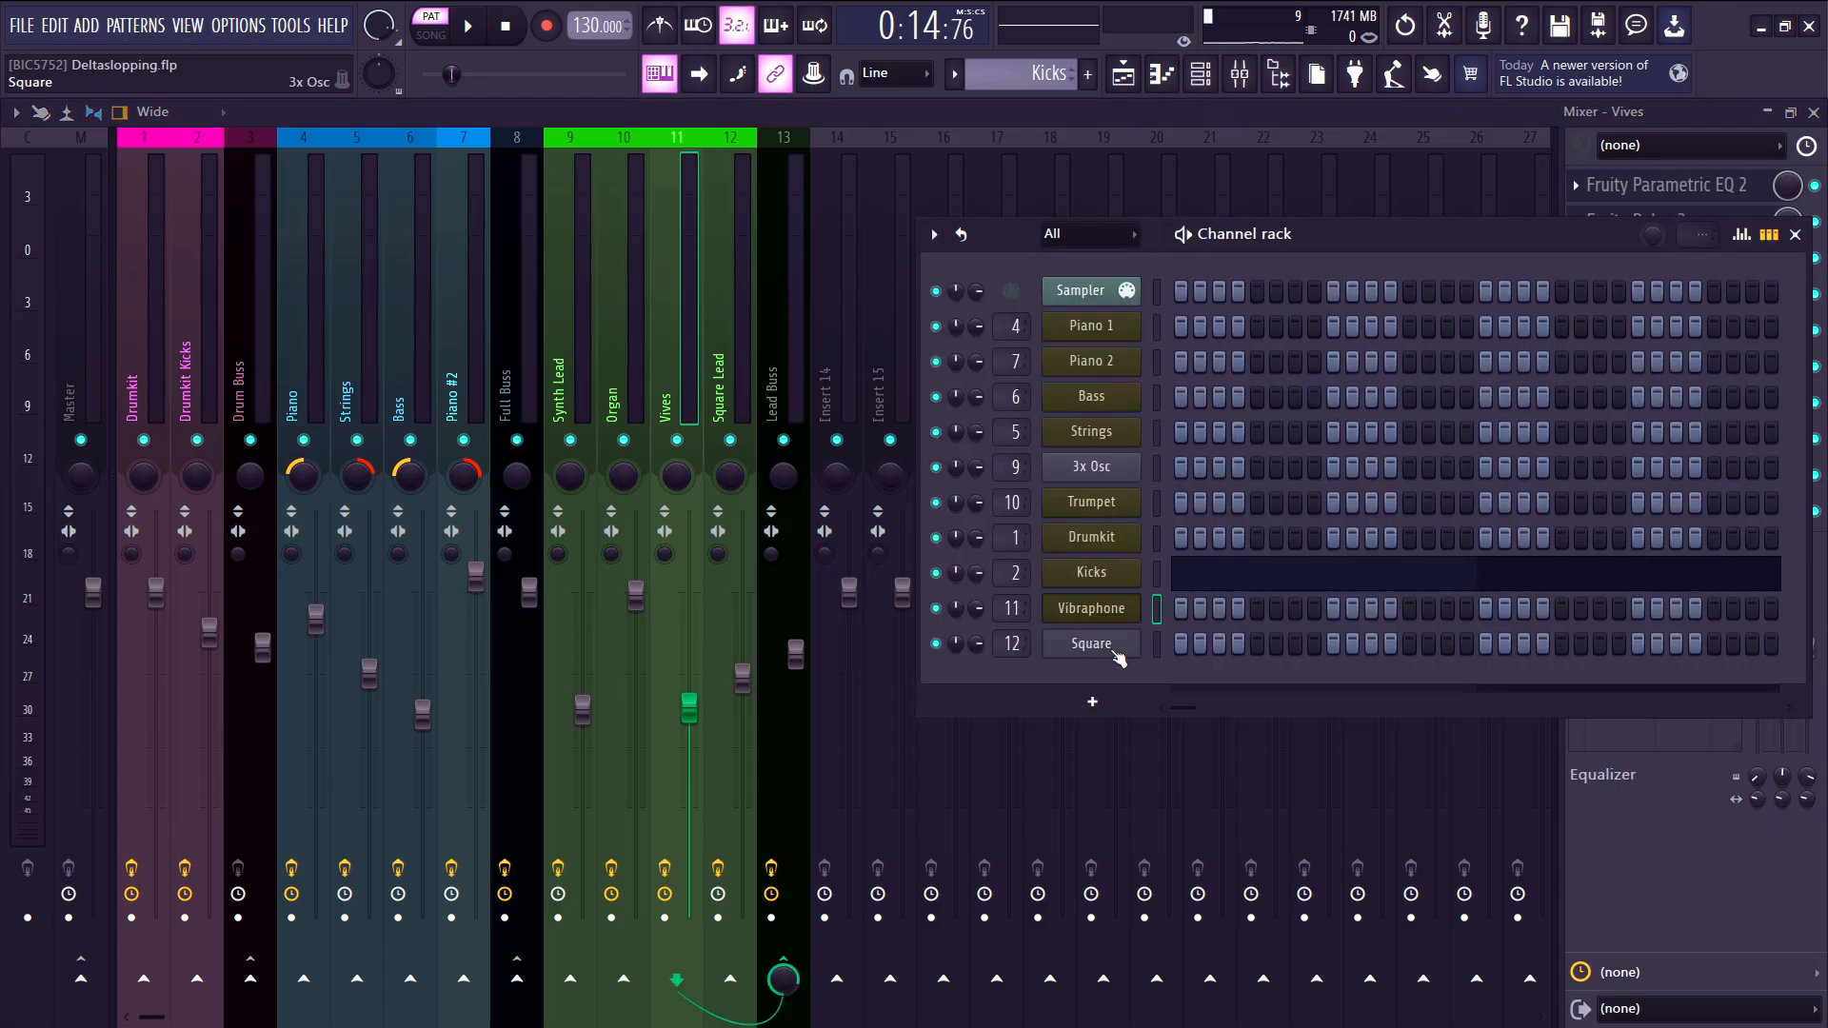
pyautogui.click(1153, 644)
pyautogui.click(1139, 649)
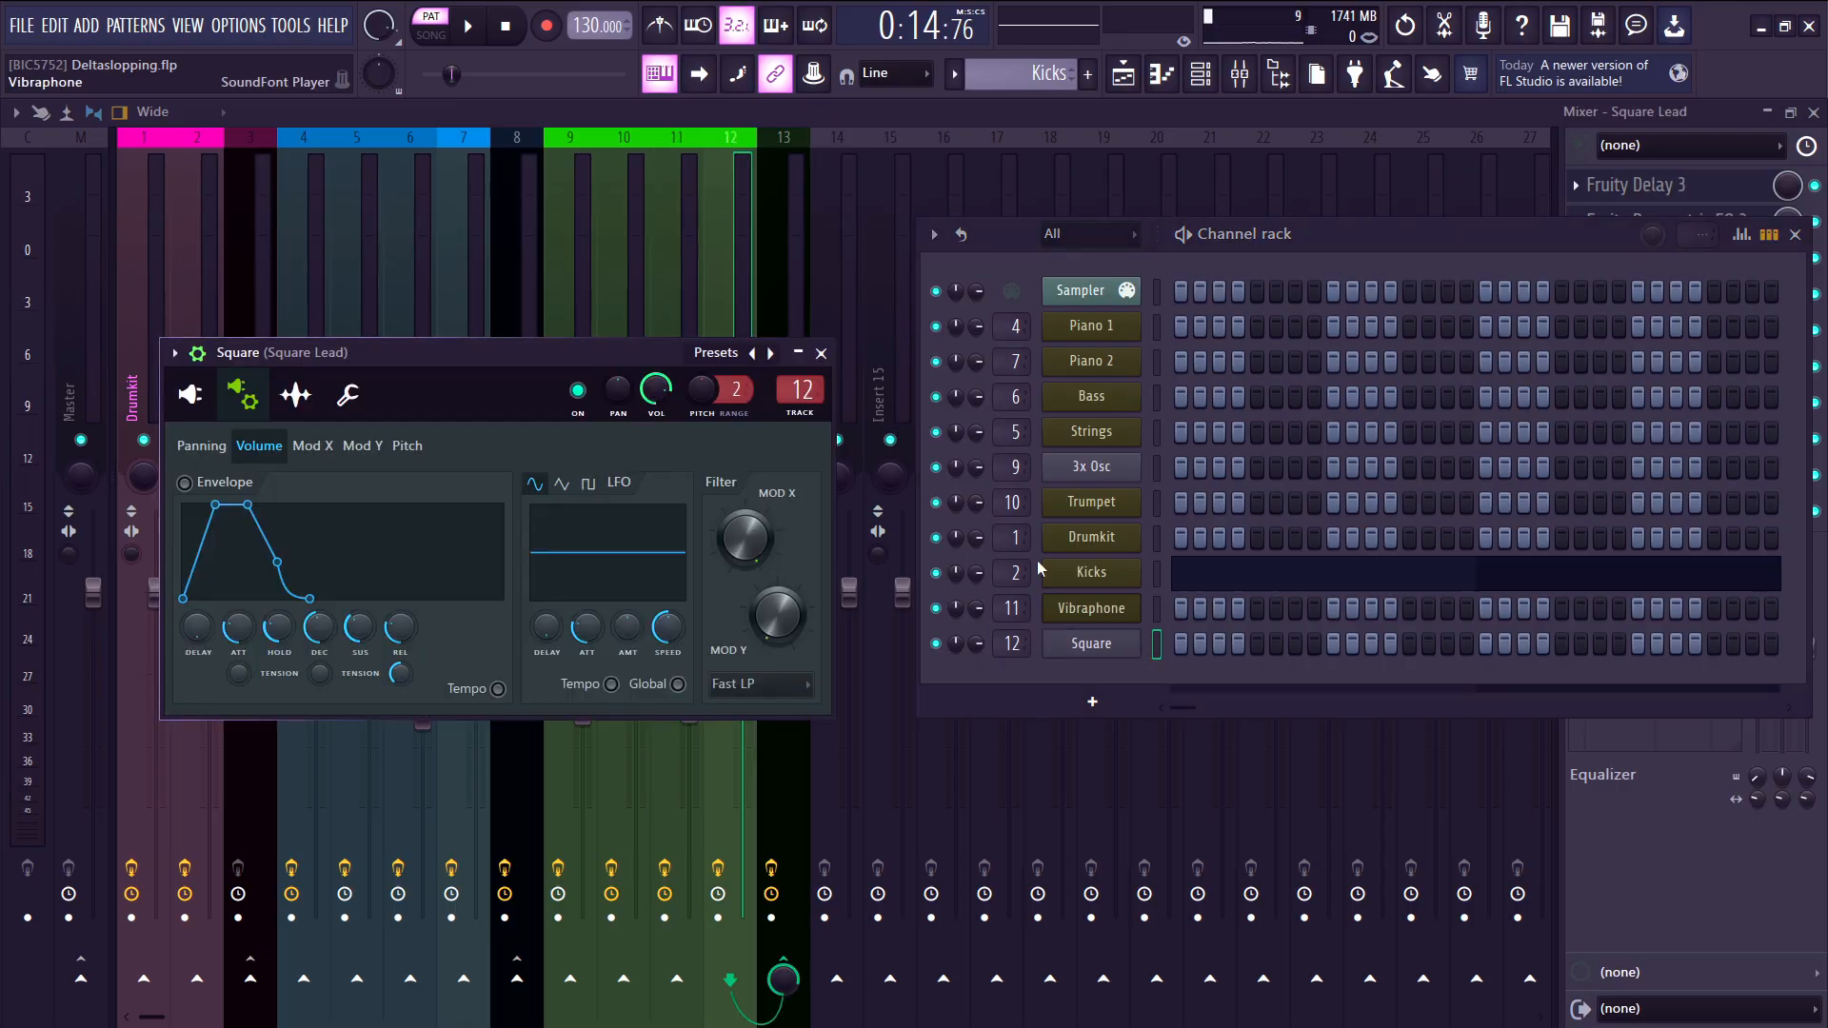
pyautogui.moveTo(547, 348); pyautogui.dragTo(1072, 198)
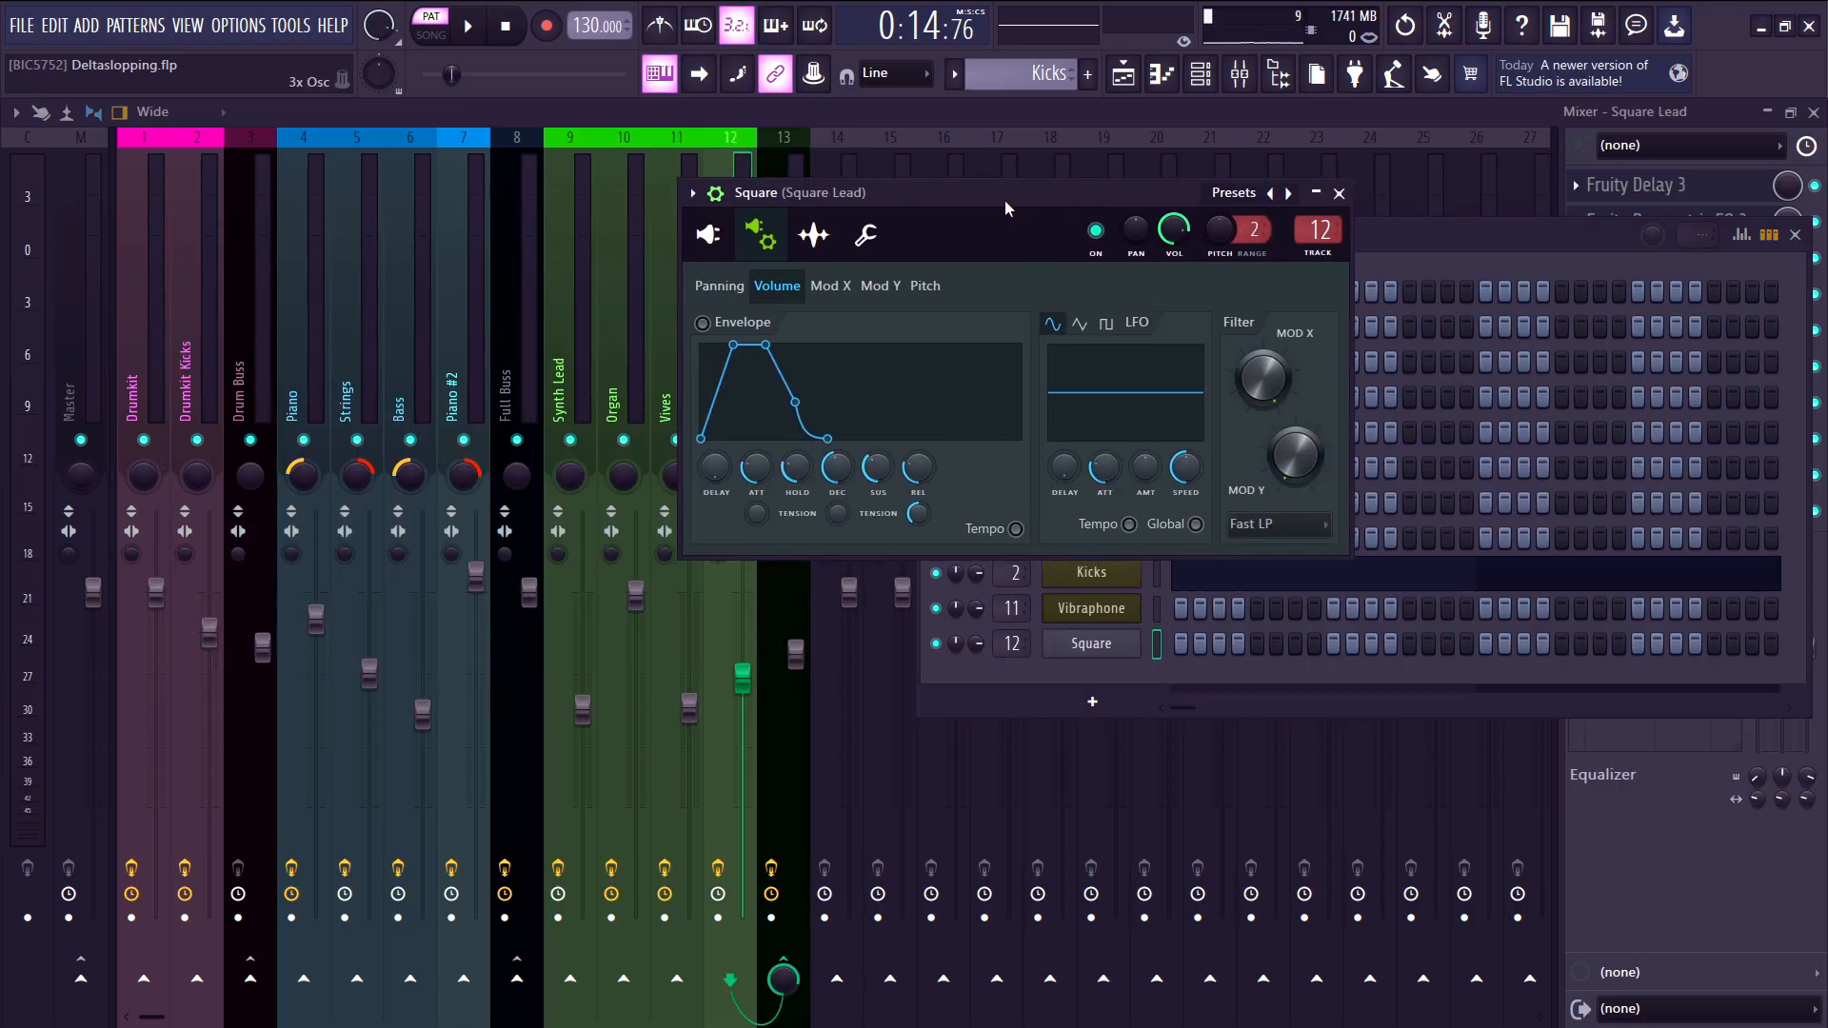
pyautogui.click(707, 238)
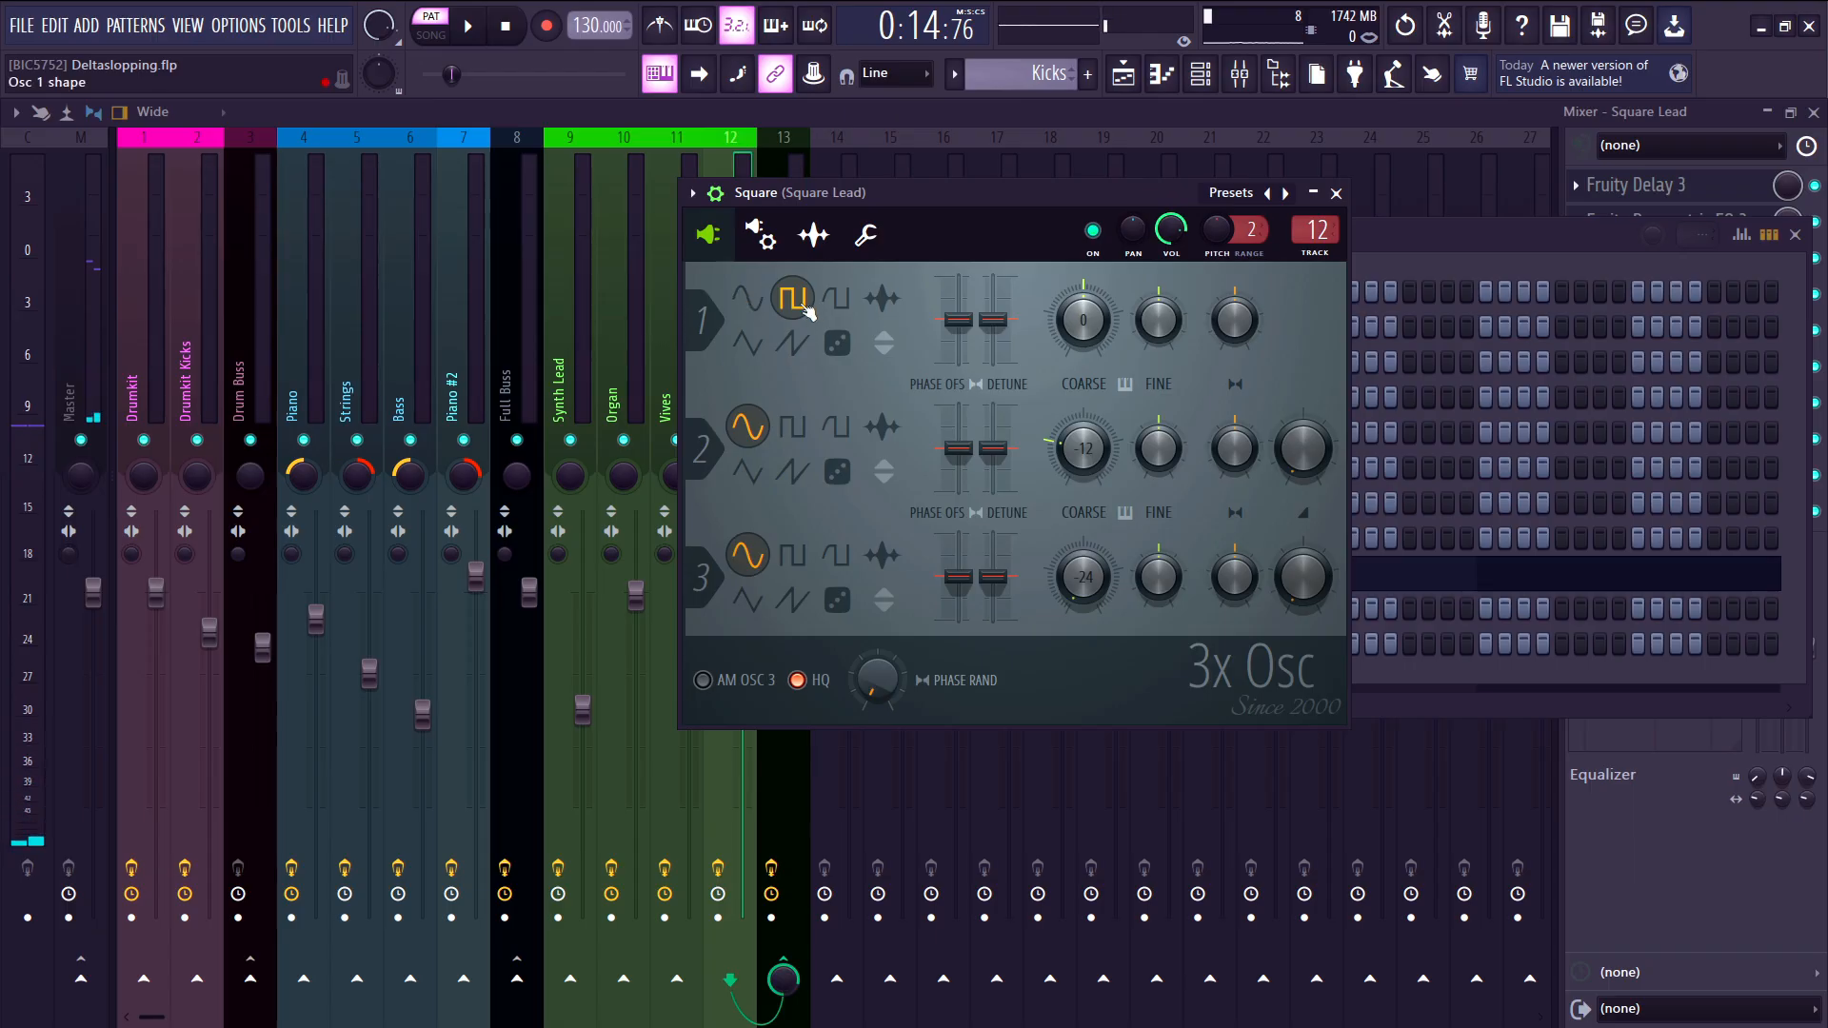
# - Compare the Square channel's 3x Osc sound with HQ on and off by auditioning notes
pyautogui.click(811, 681)
pyautogui.press('t')
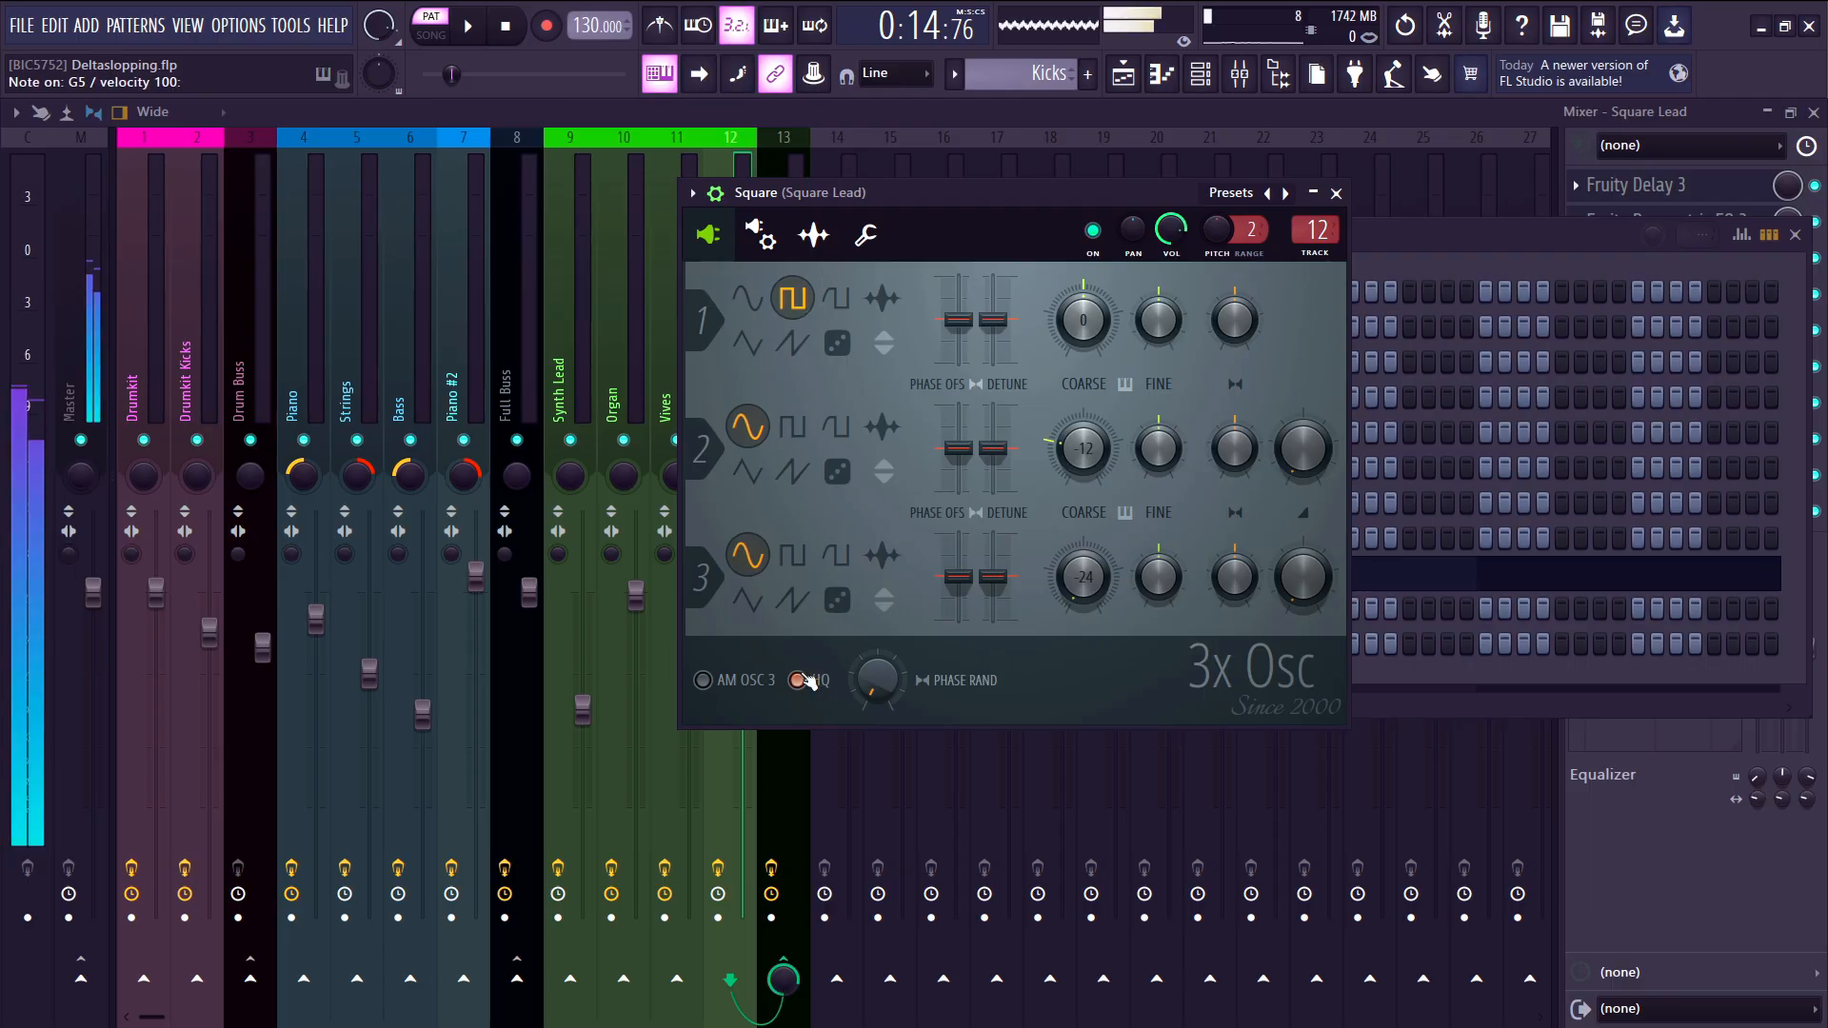
pyautogui.click(799, 680)
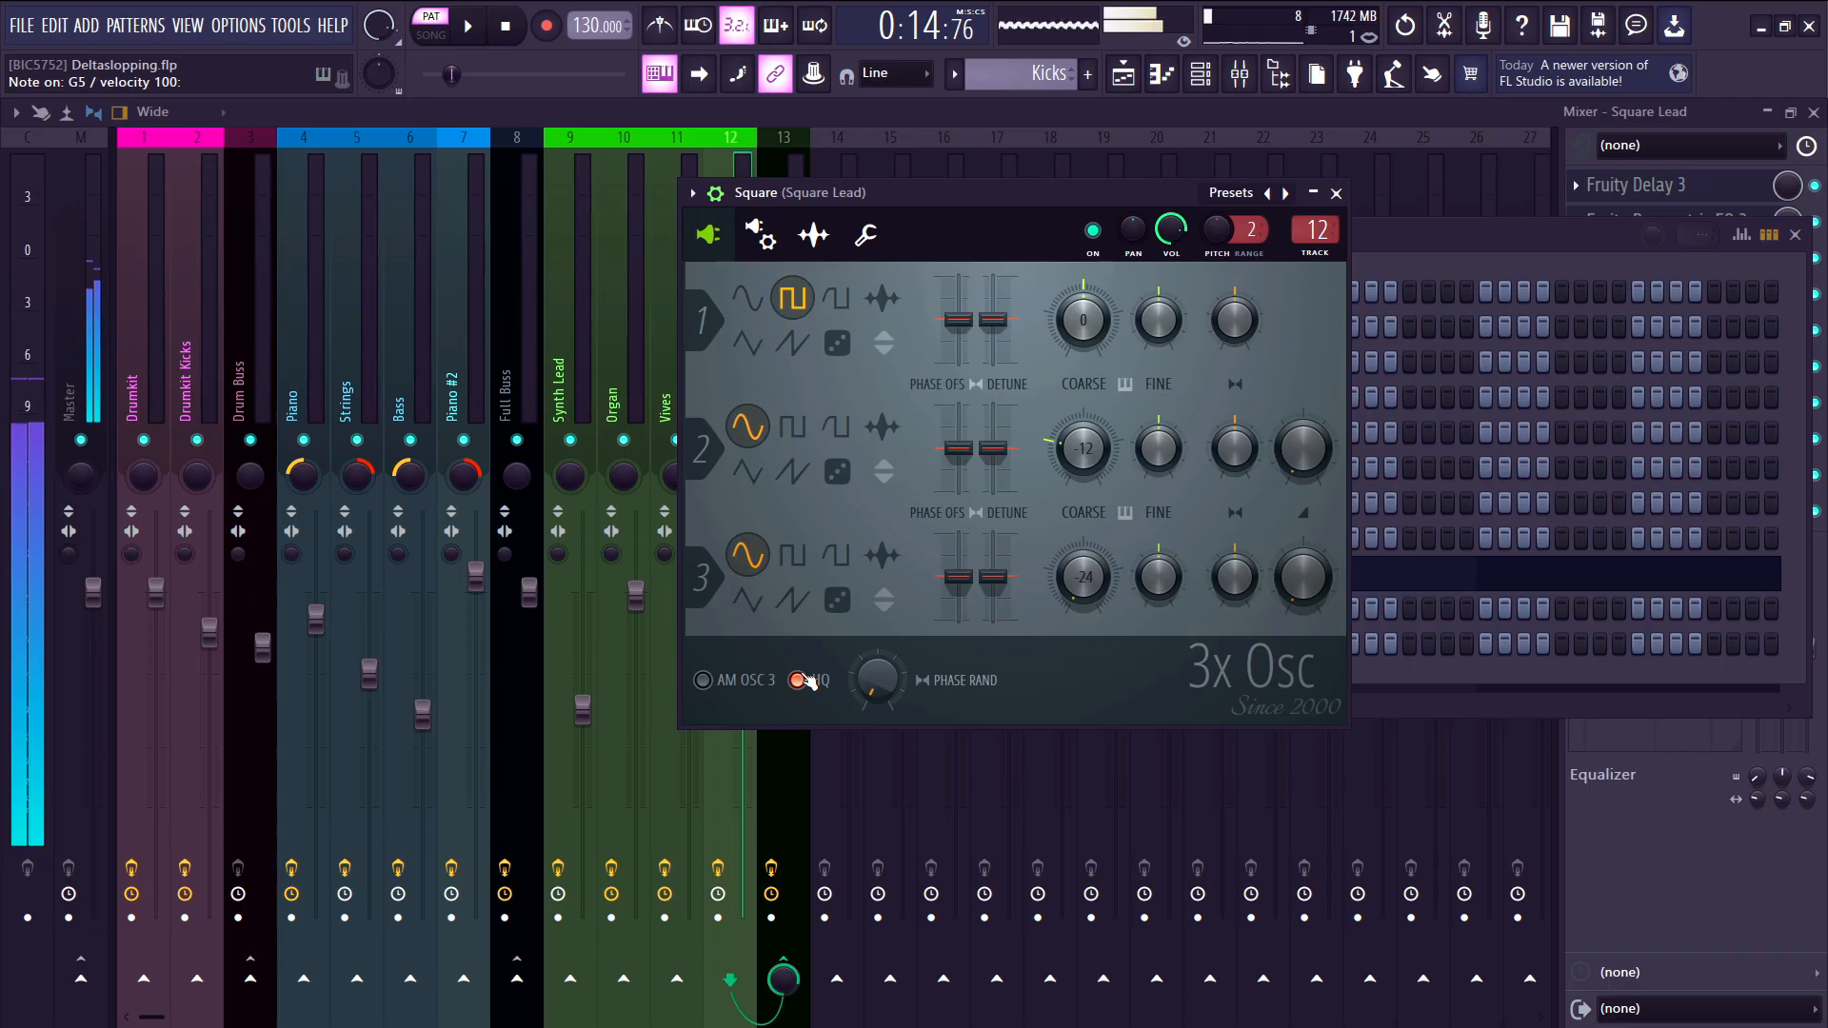
pyautogui.click(800, 680)
pyautogui.click(800, 679)
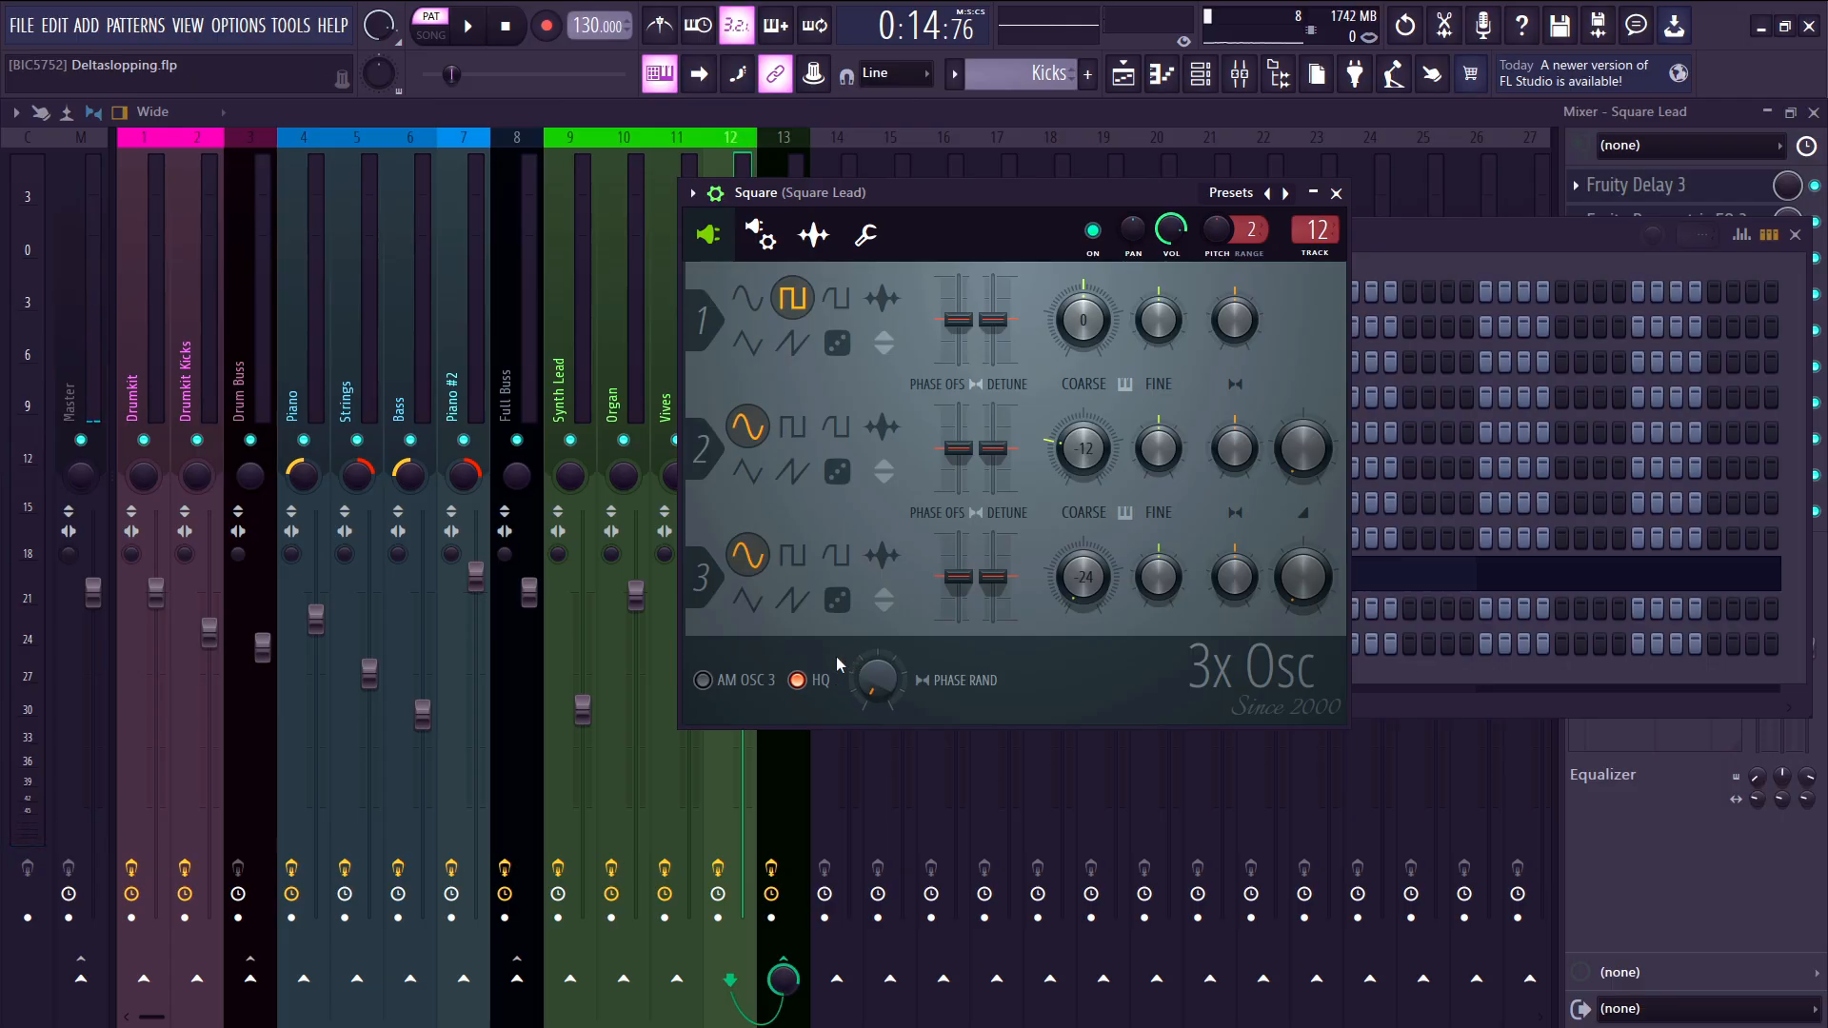
pyautogui.click(798, 680)
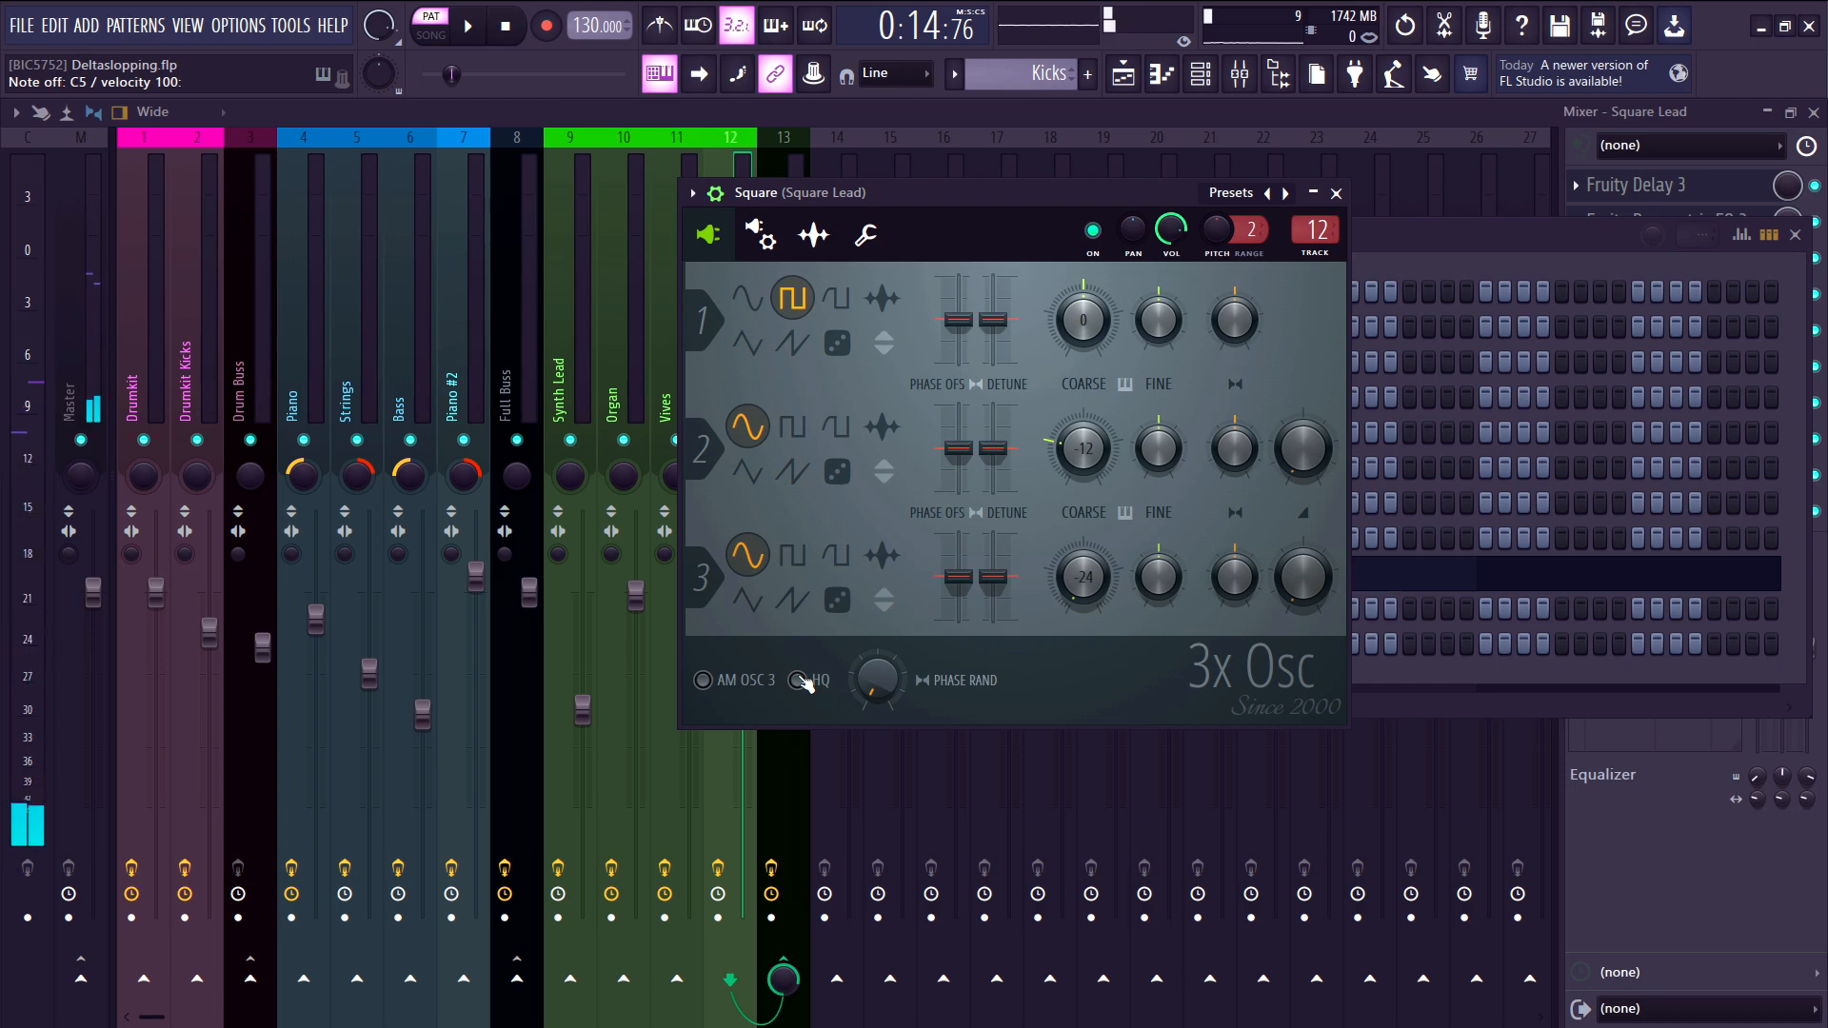
pyautogui.click(798, 680)
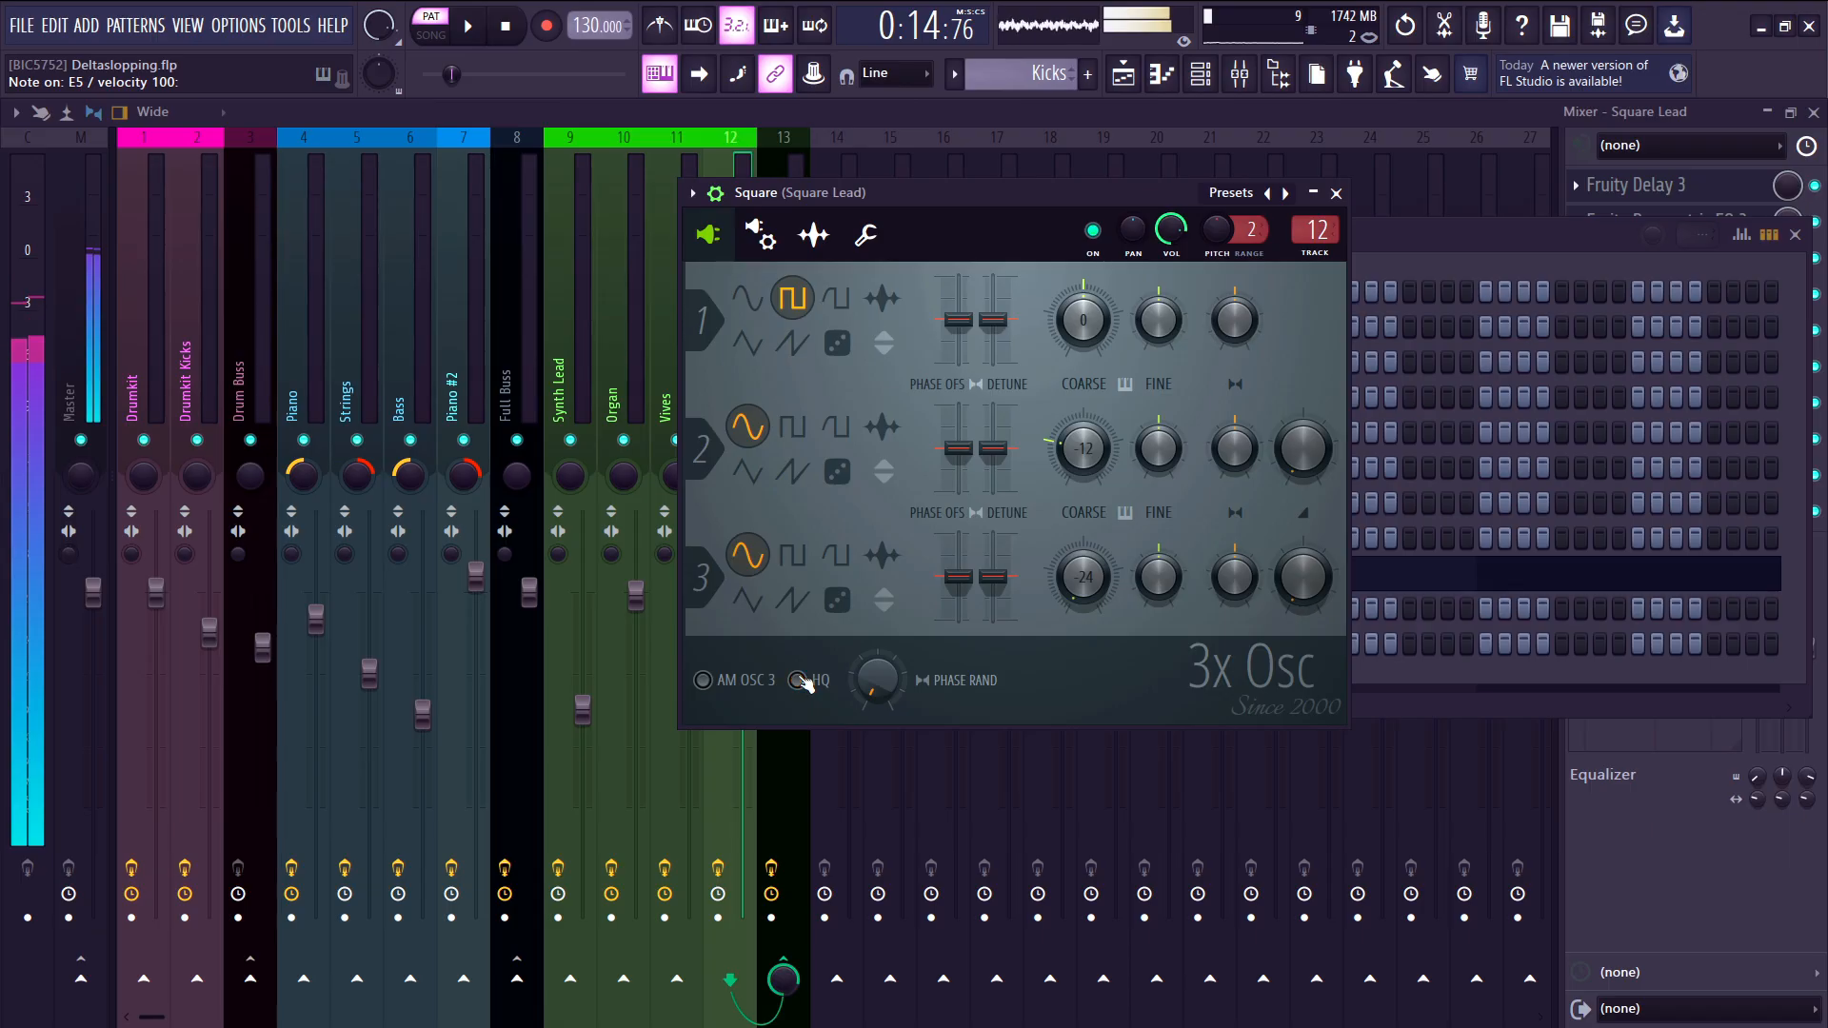
# - Inspect the Square channel's Pitch envelope and LFO settings and audition a note
pyautogui.click(777, 244)
pyautogui.click(936, 297)
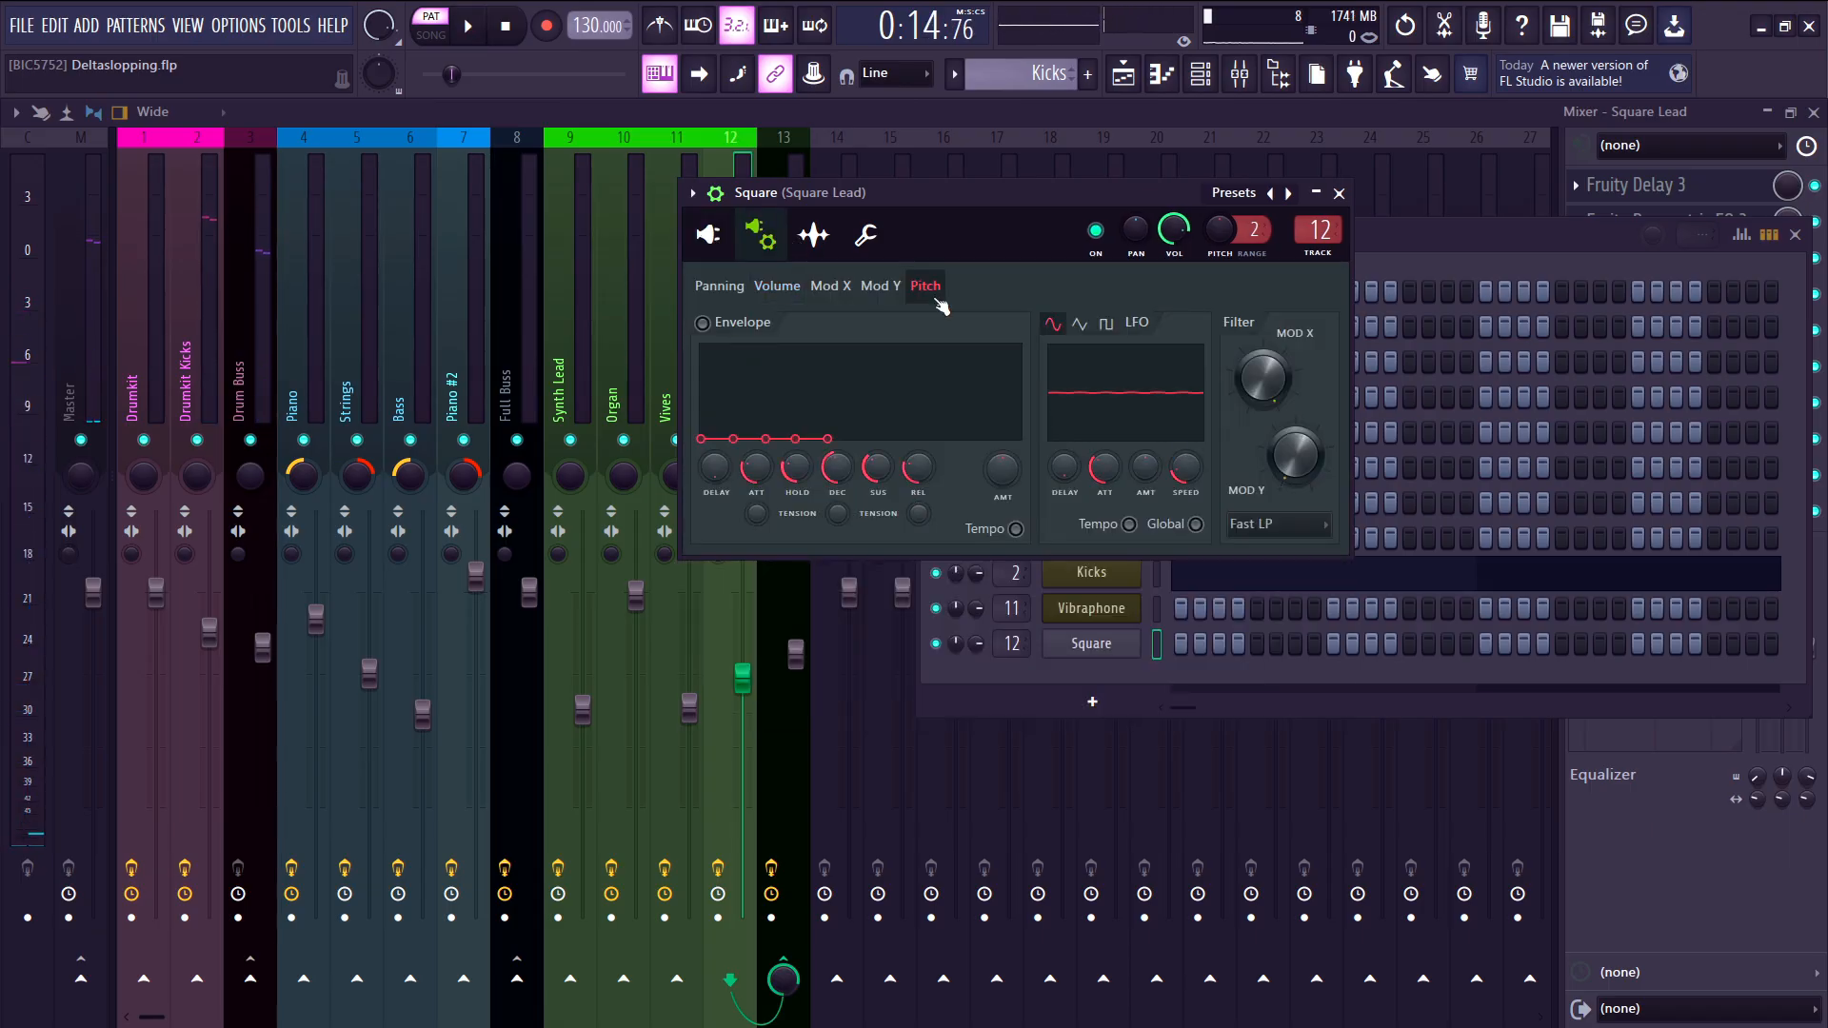
pyautogui.press('t')
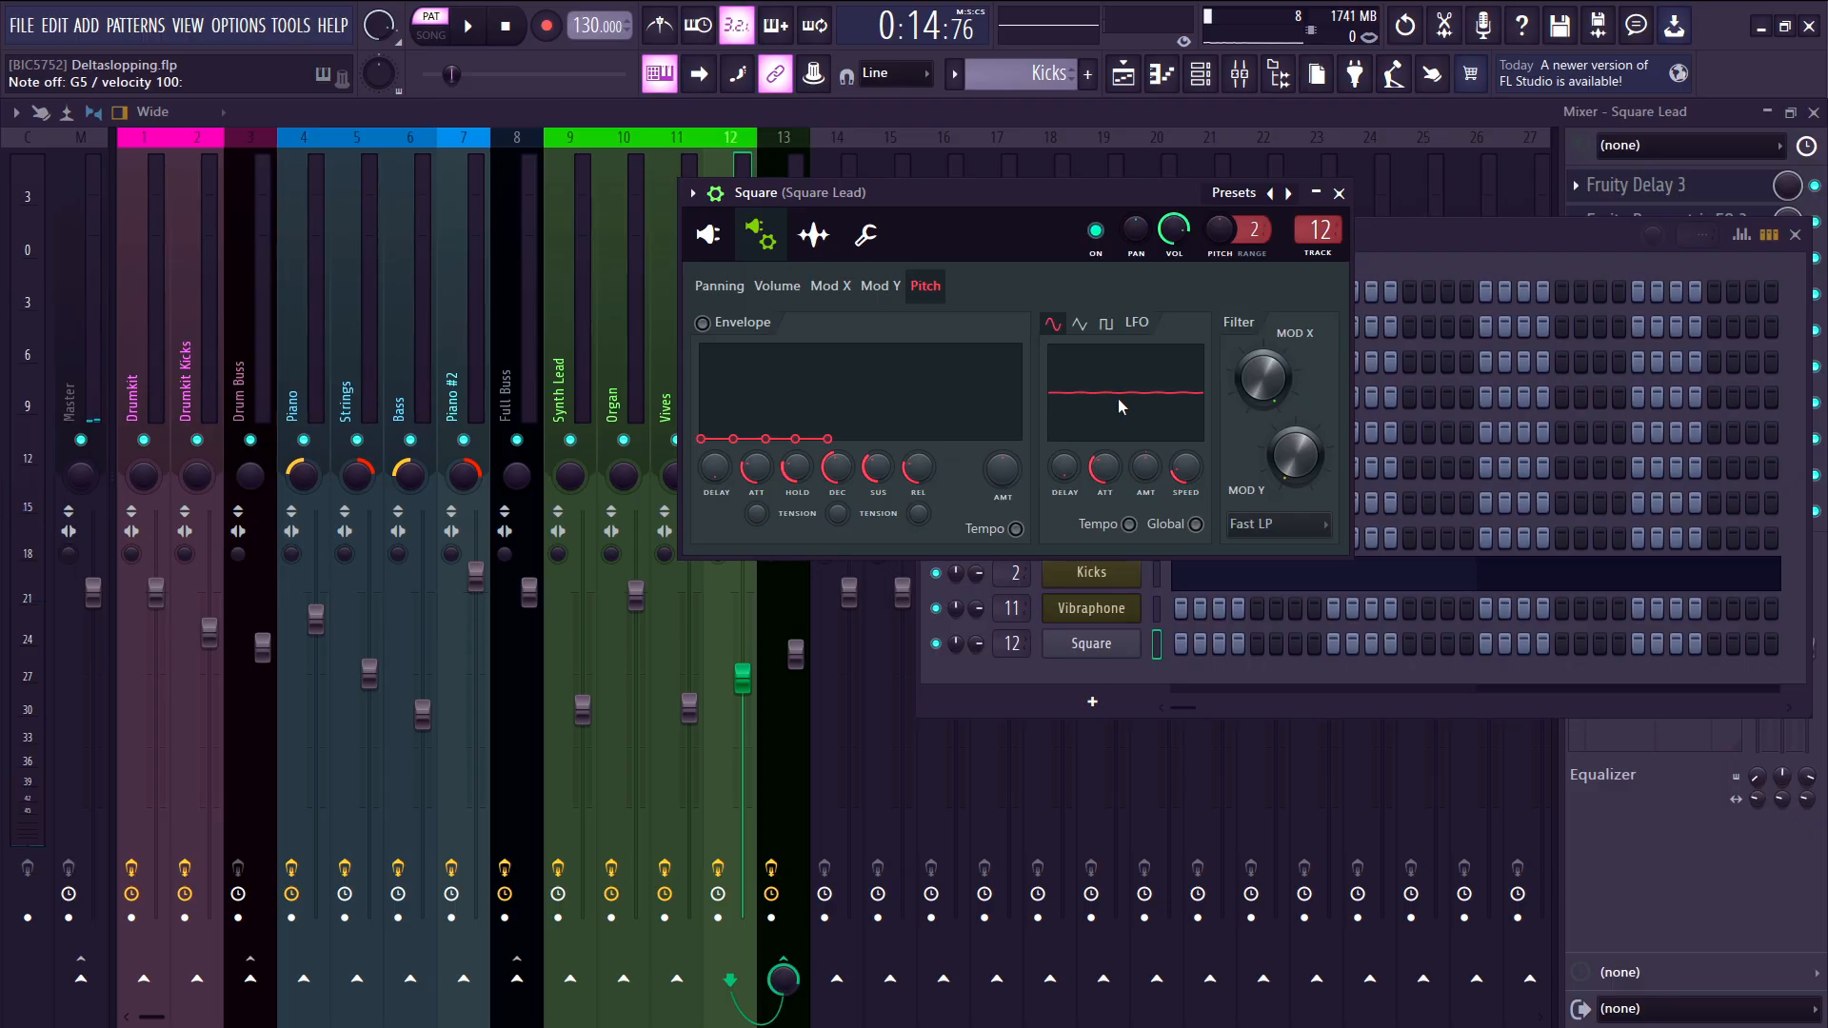
# - Check the arrangement in the playlist and review the Square Lead mixer track's Fruity Delay 3 and Fruity Parametric EQ 2
pyautogui.click(1122, 73)
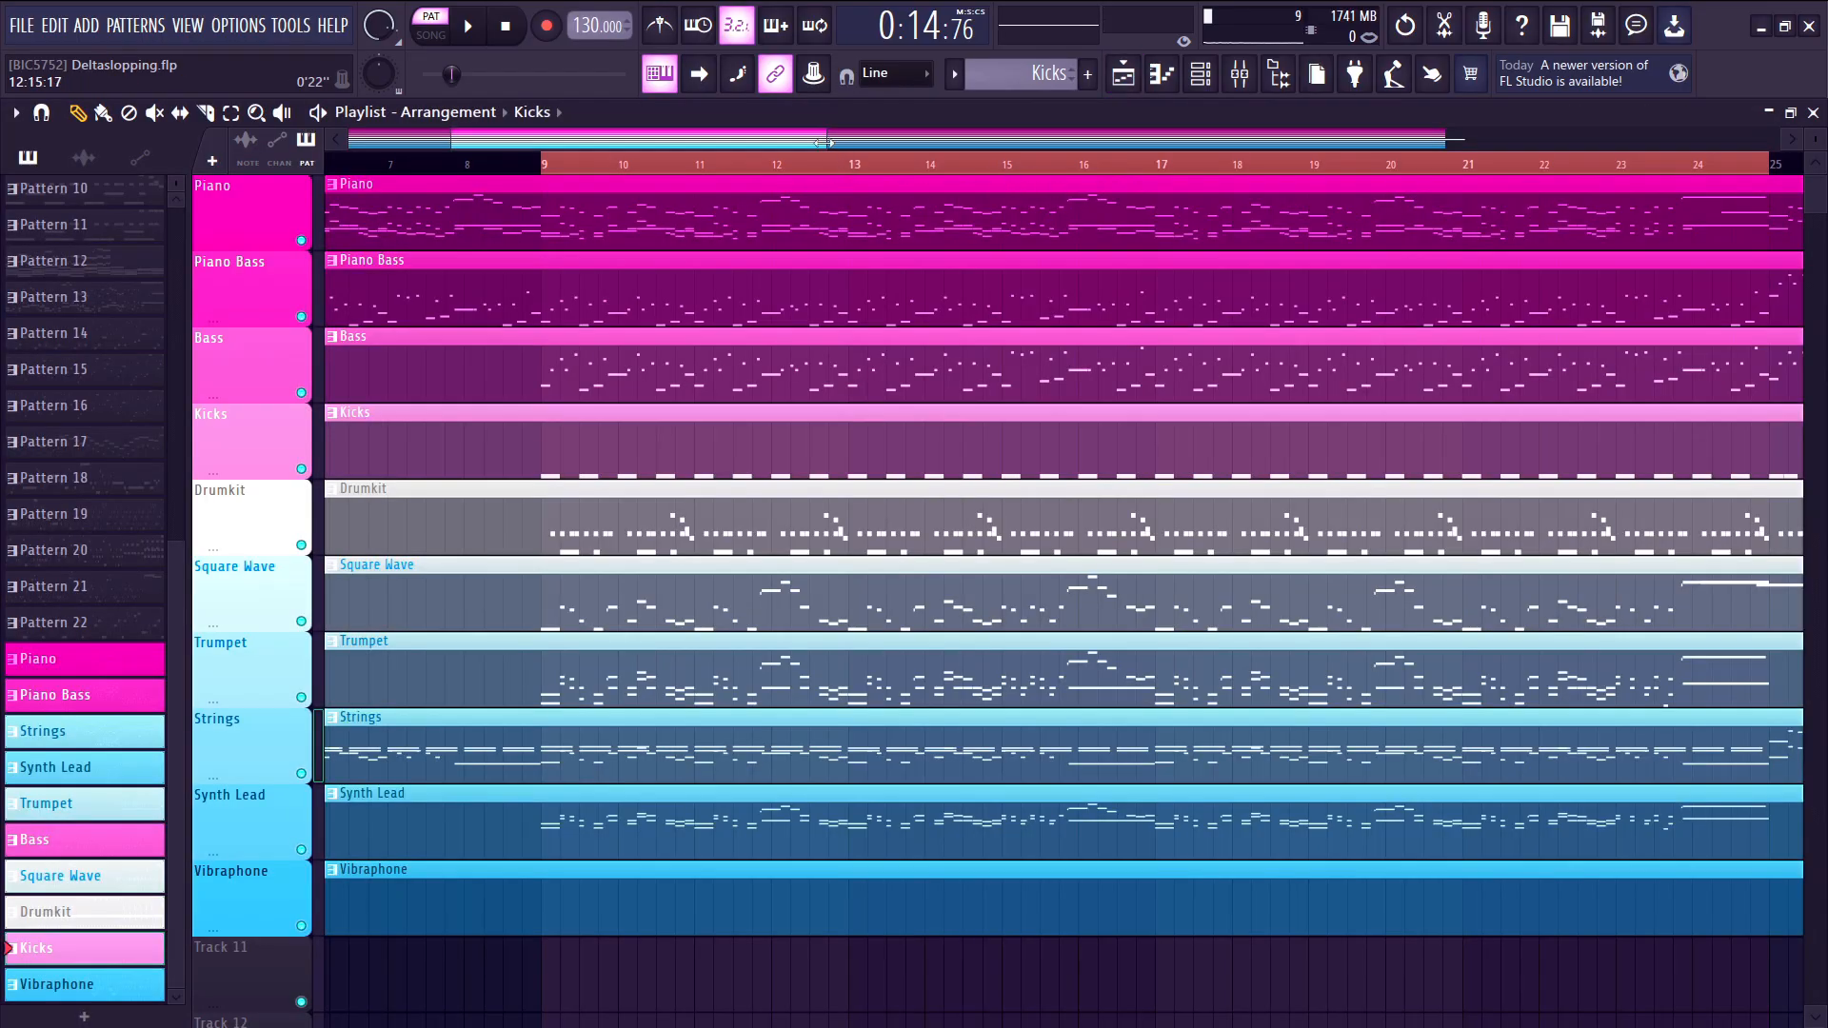
pyautogui.moveTo(824, 143); pyautogui.dragTo(1234, 236)
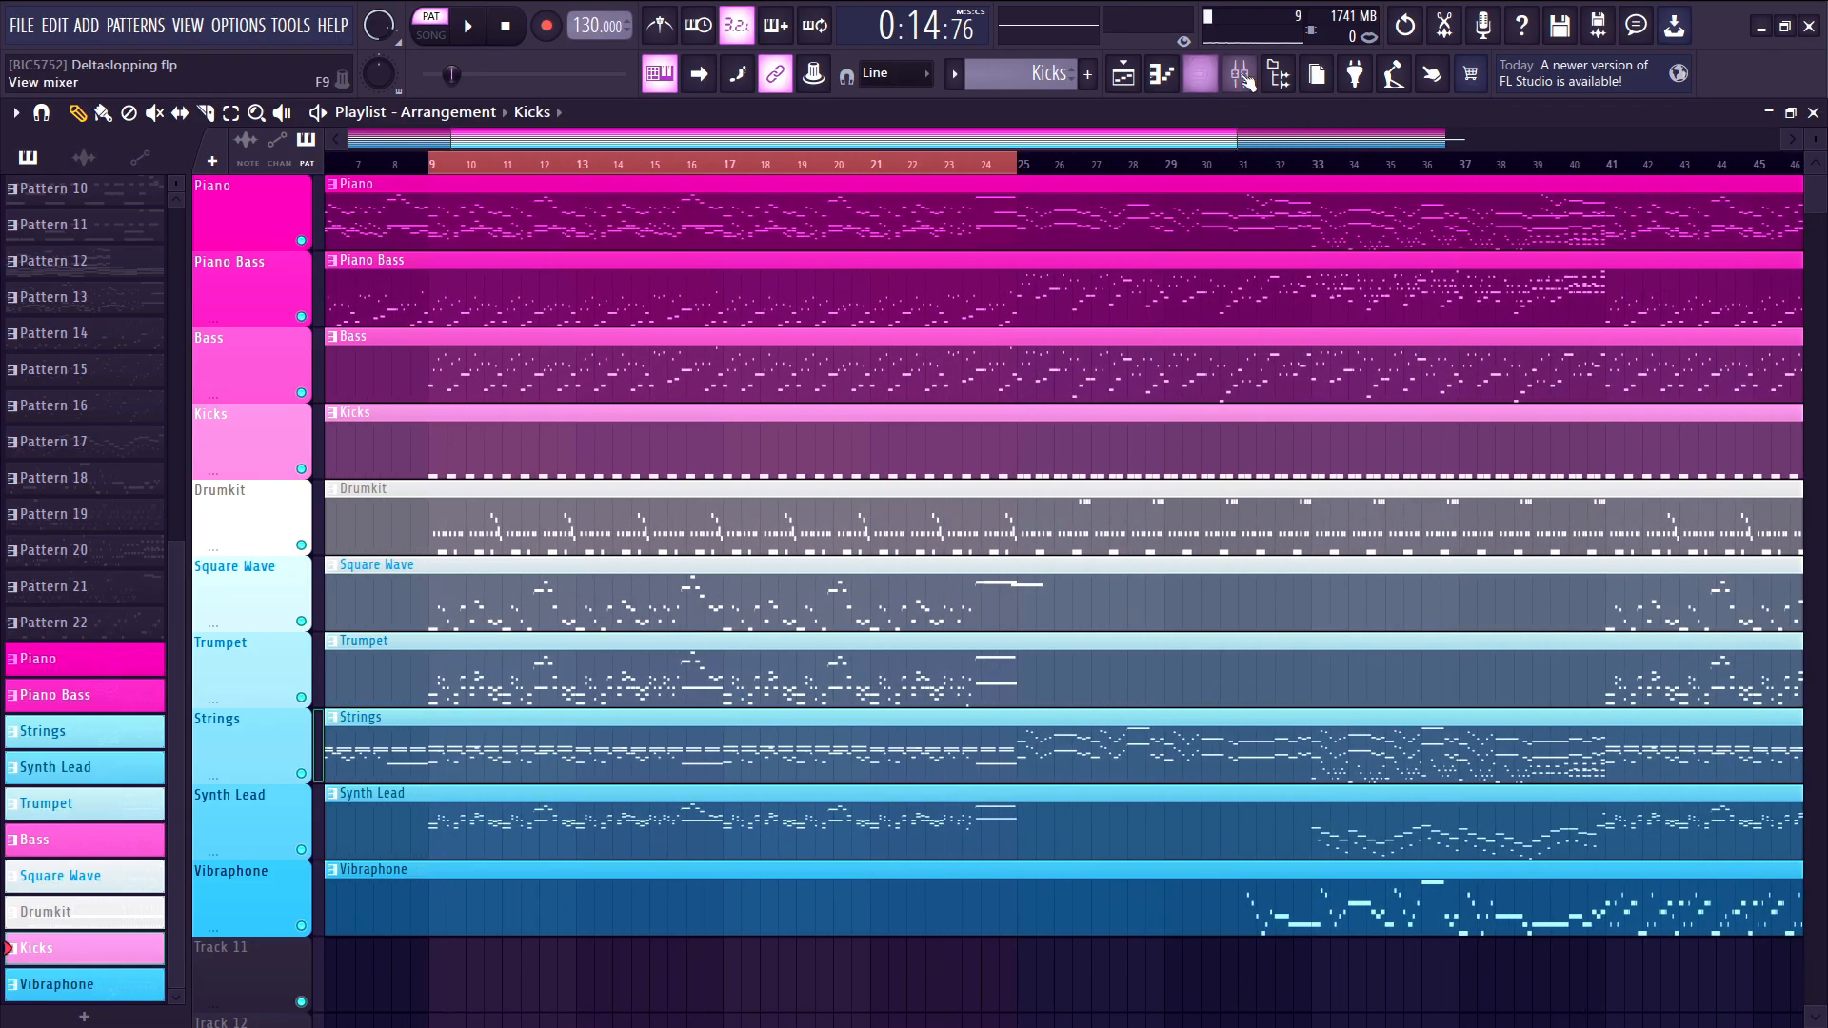
pyautogui.click(1240, 74)
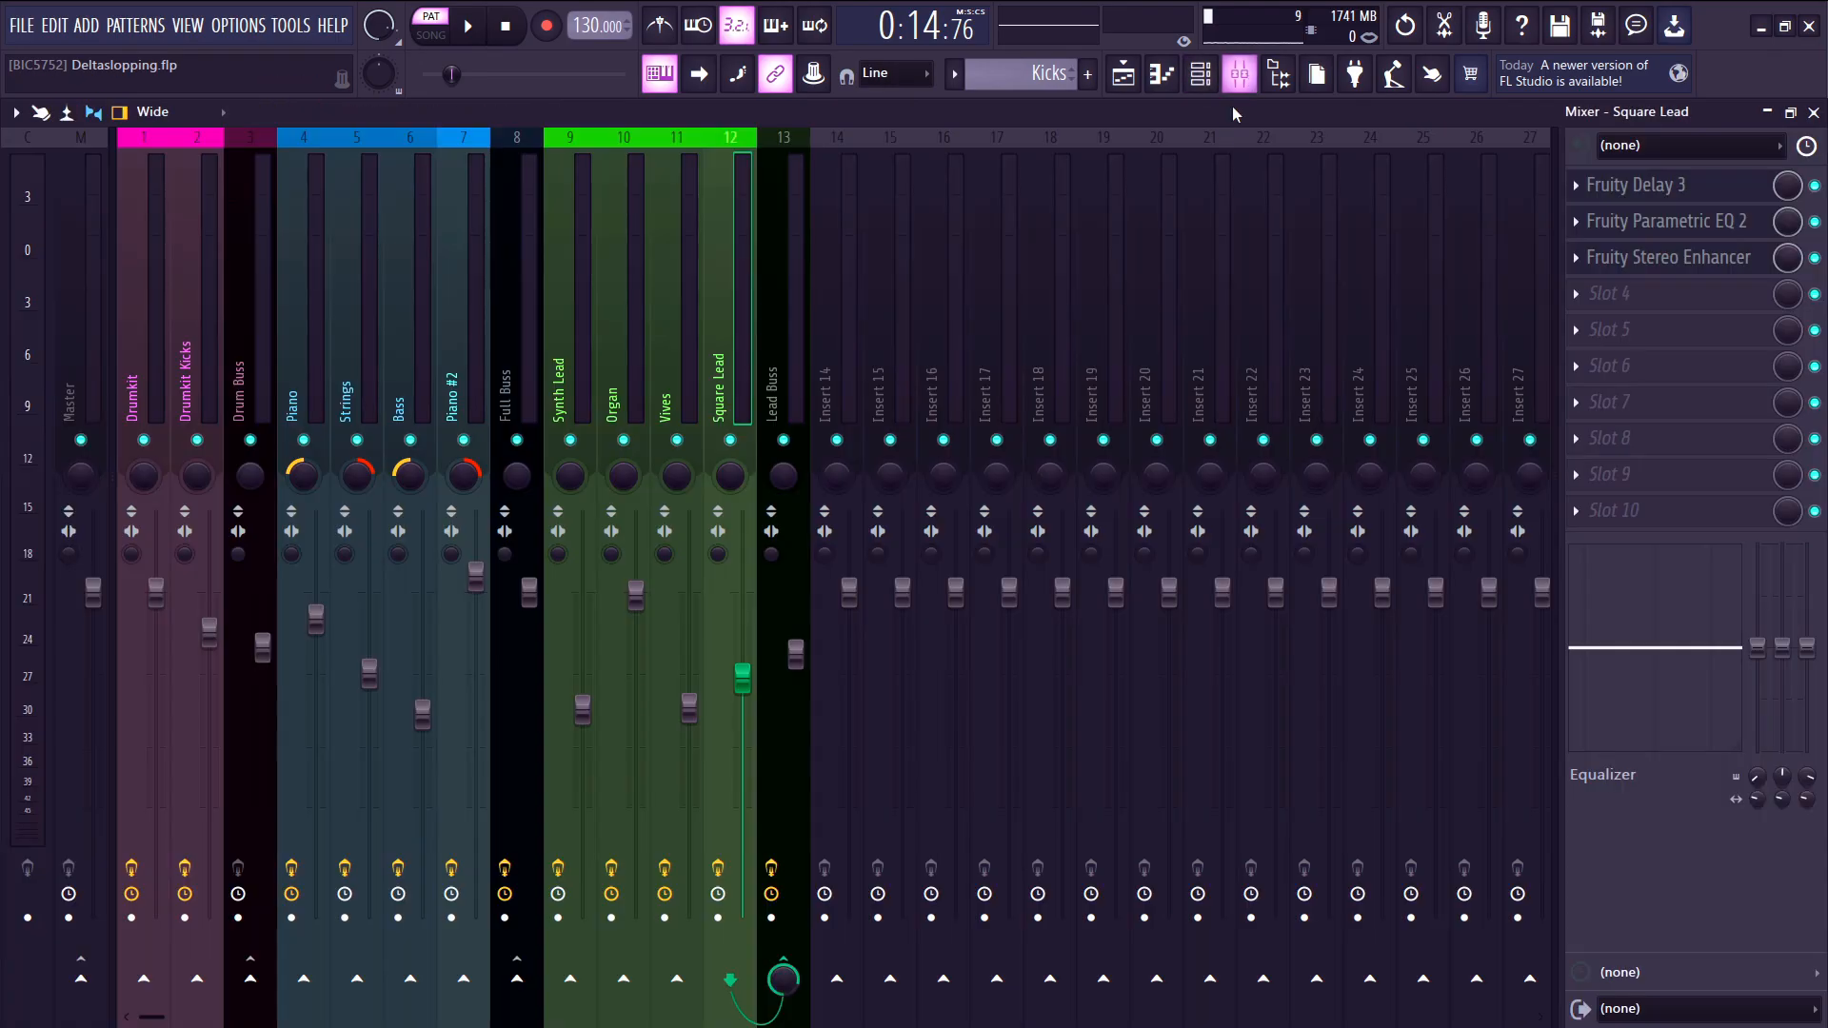
pyautogui.click(1644, 185)
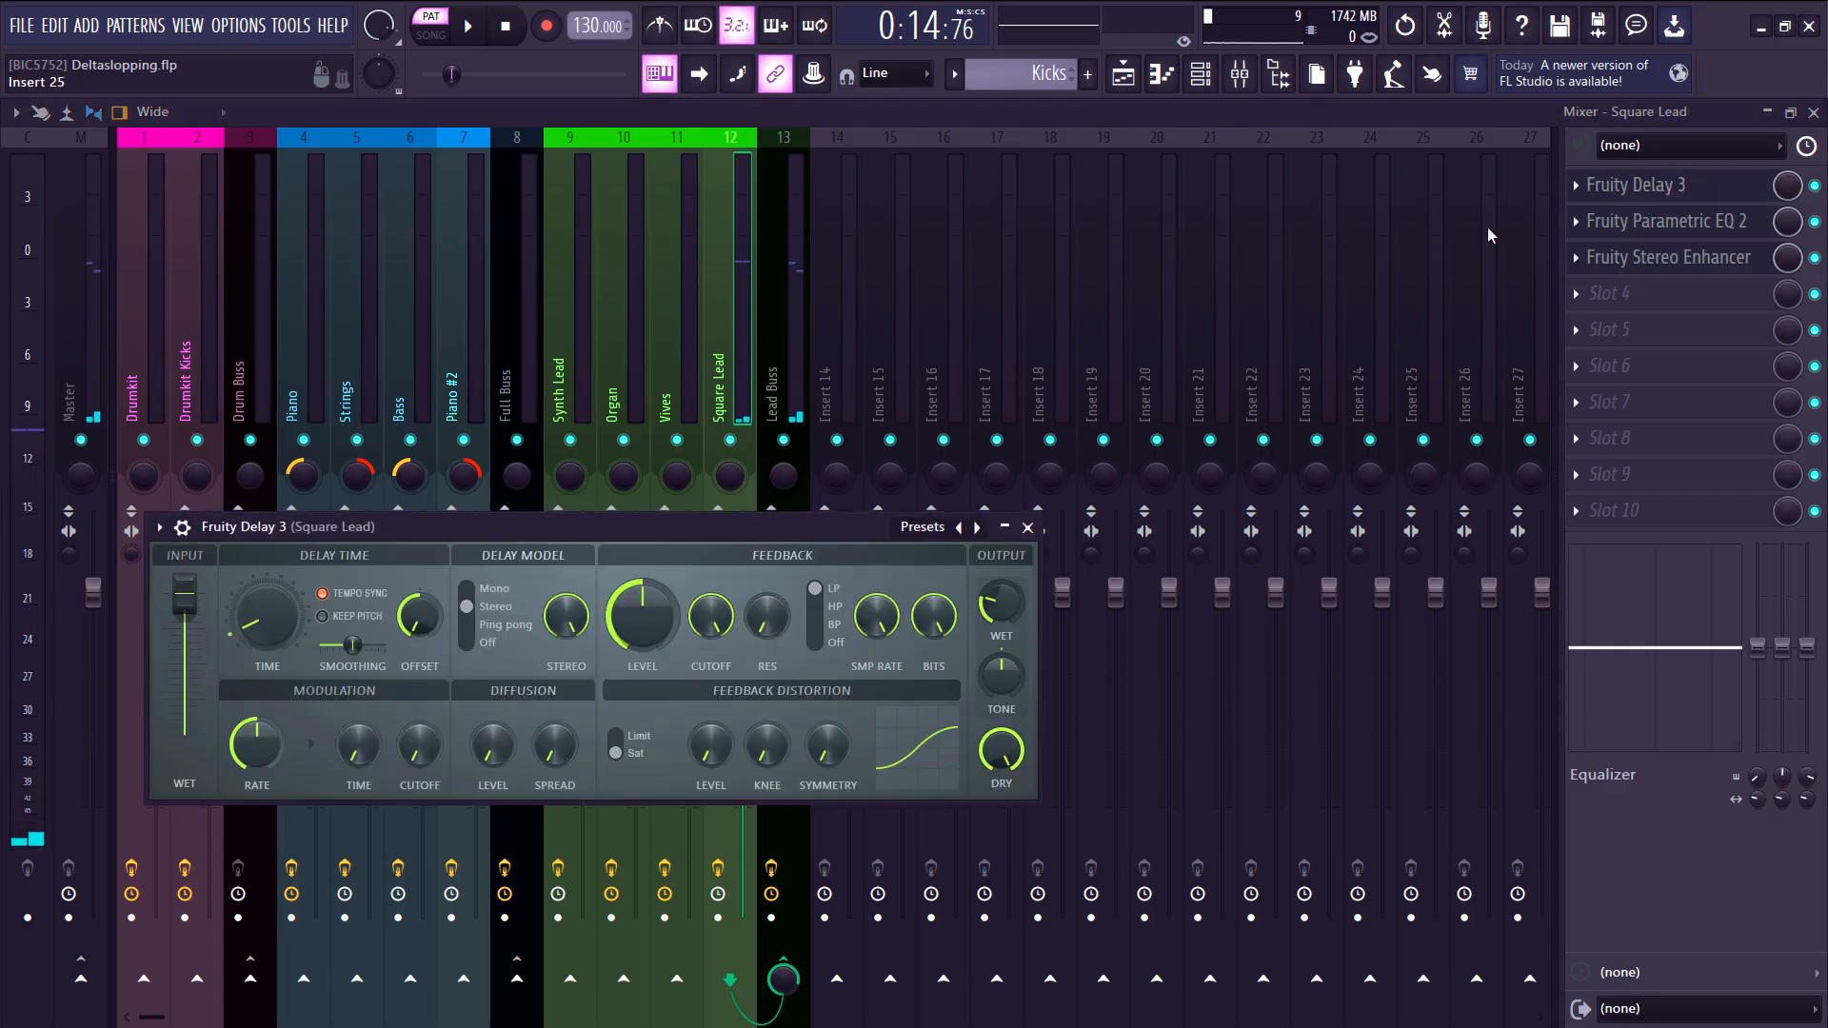
pyautogui.click(1666, 221)
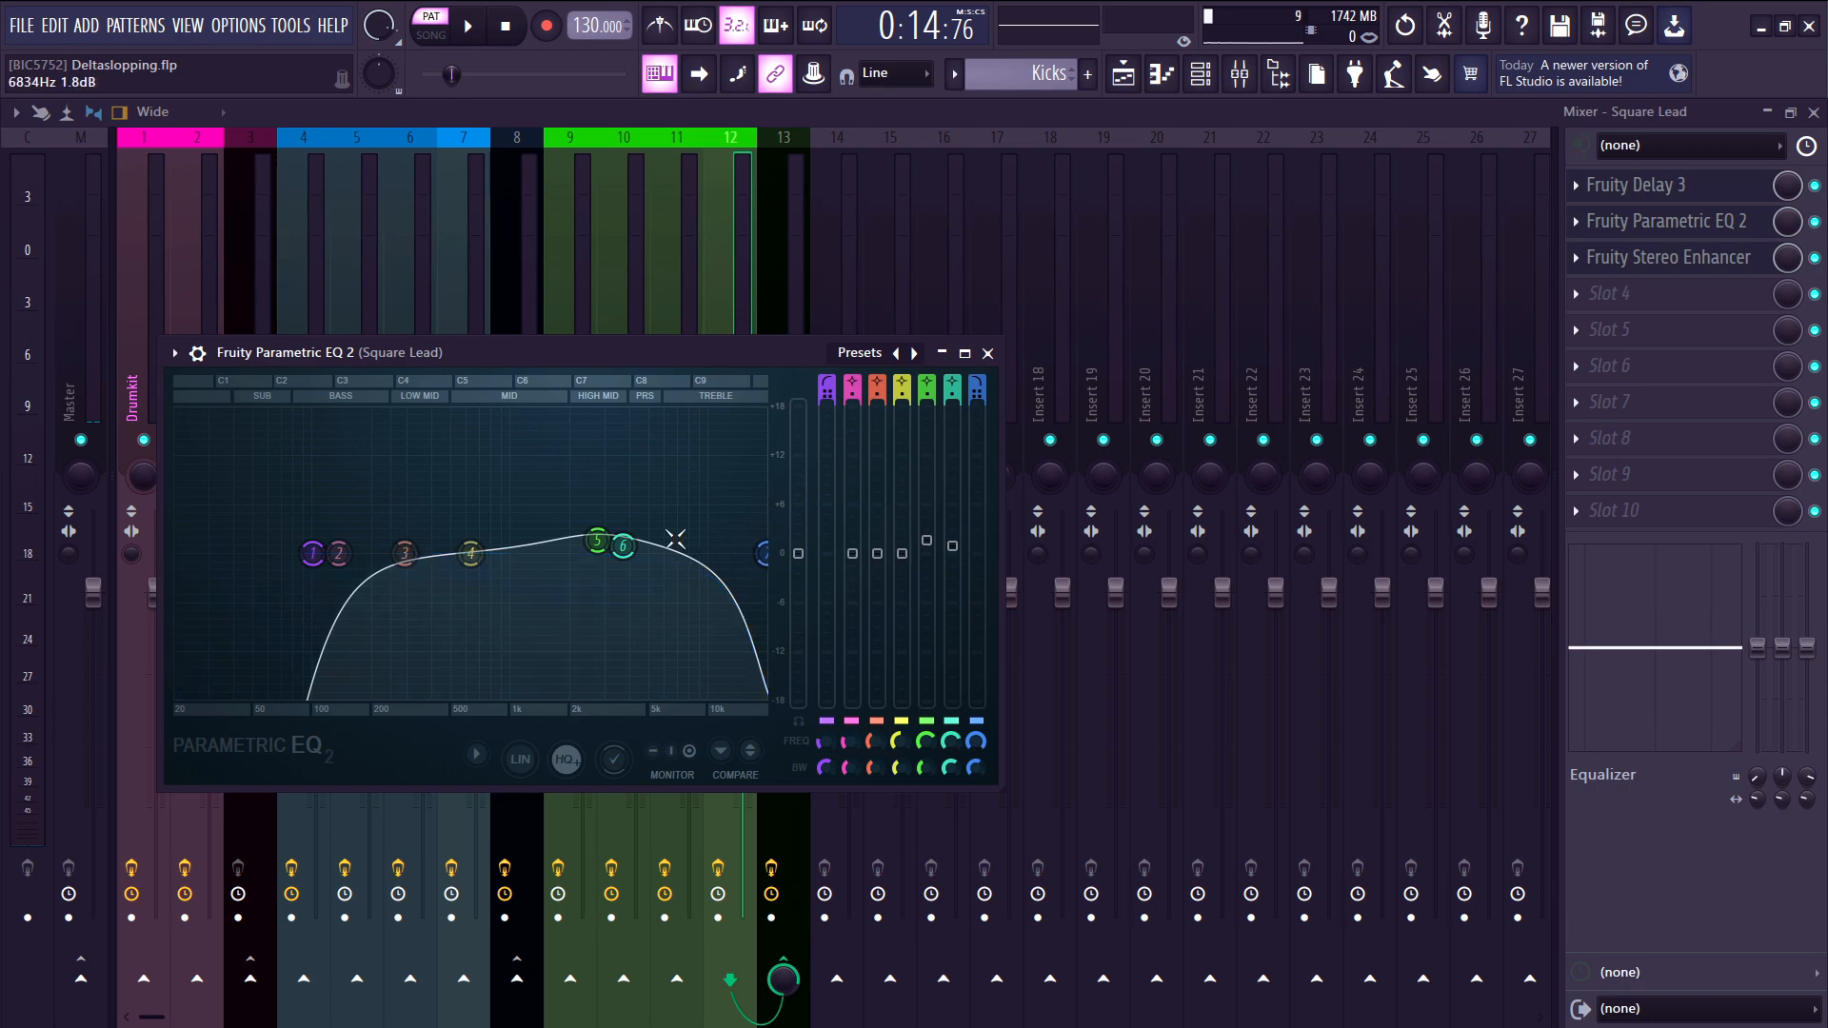
# - Open Fruity Stereo Enhancer on the Square Lead track and examine its phase offset while auditioning notes
pyautogui.click(1652, 278)
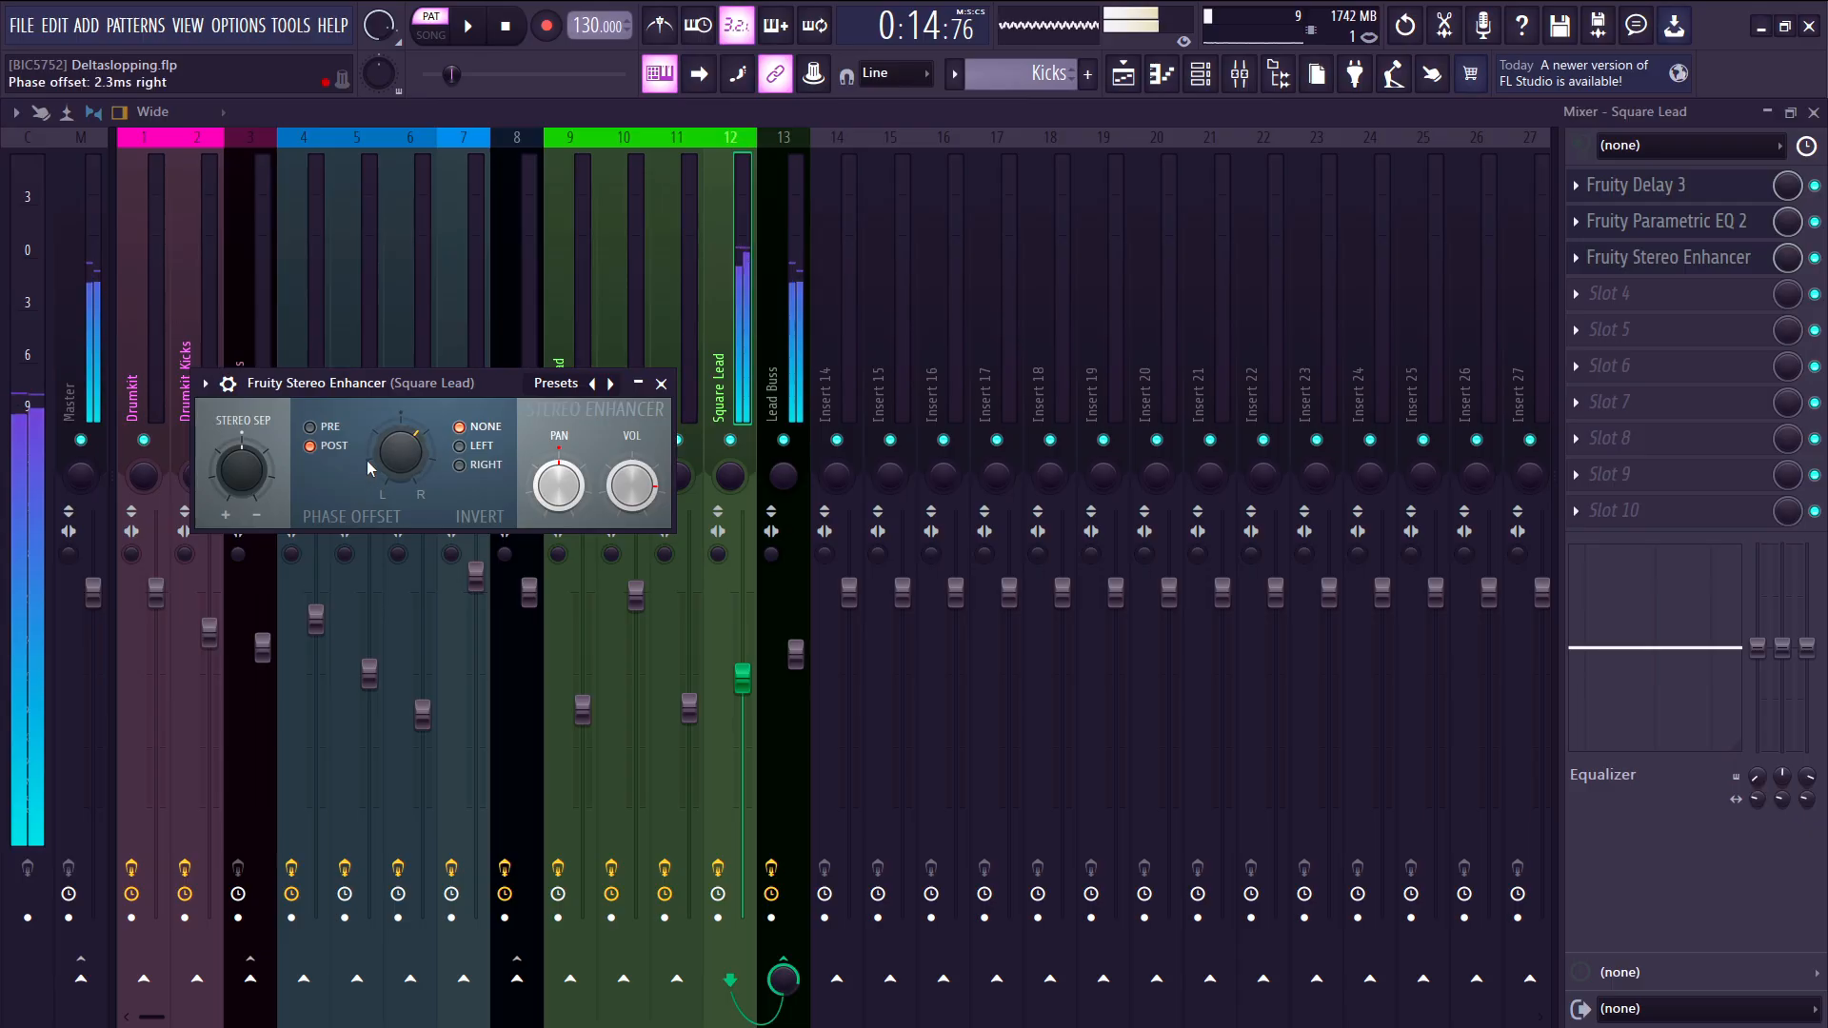
pyautogui.moveTo(367, 462)
pyautogui.mouseDown()
pyautogui.moveTo(390, 451)
pyautogui.moveTo(389, 474)
pyautogui.mouseUp()
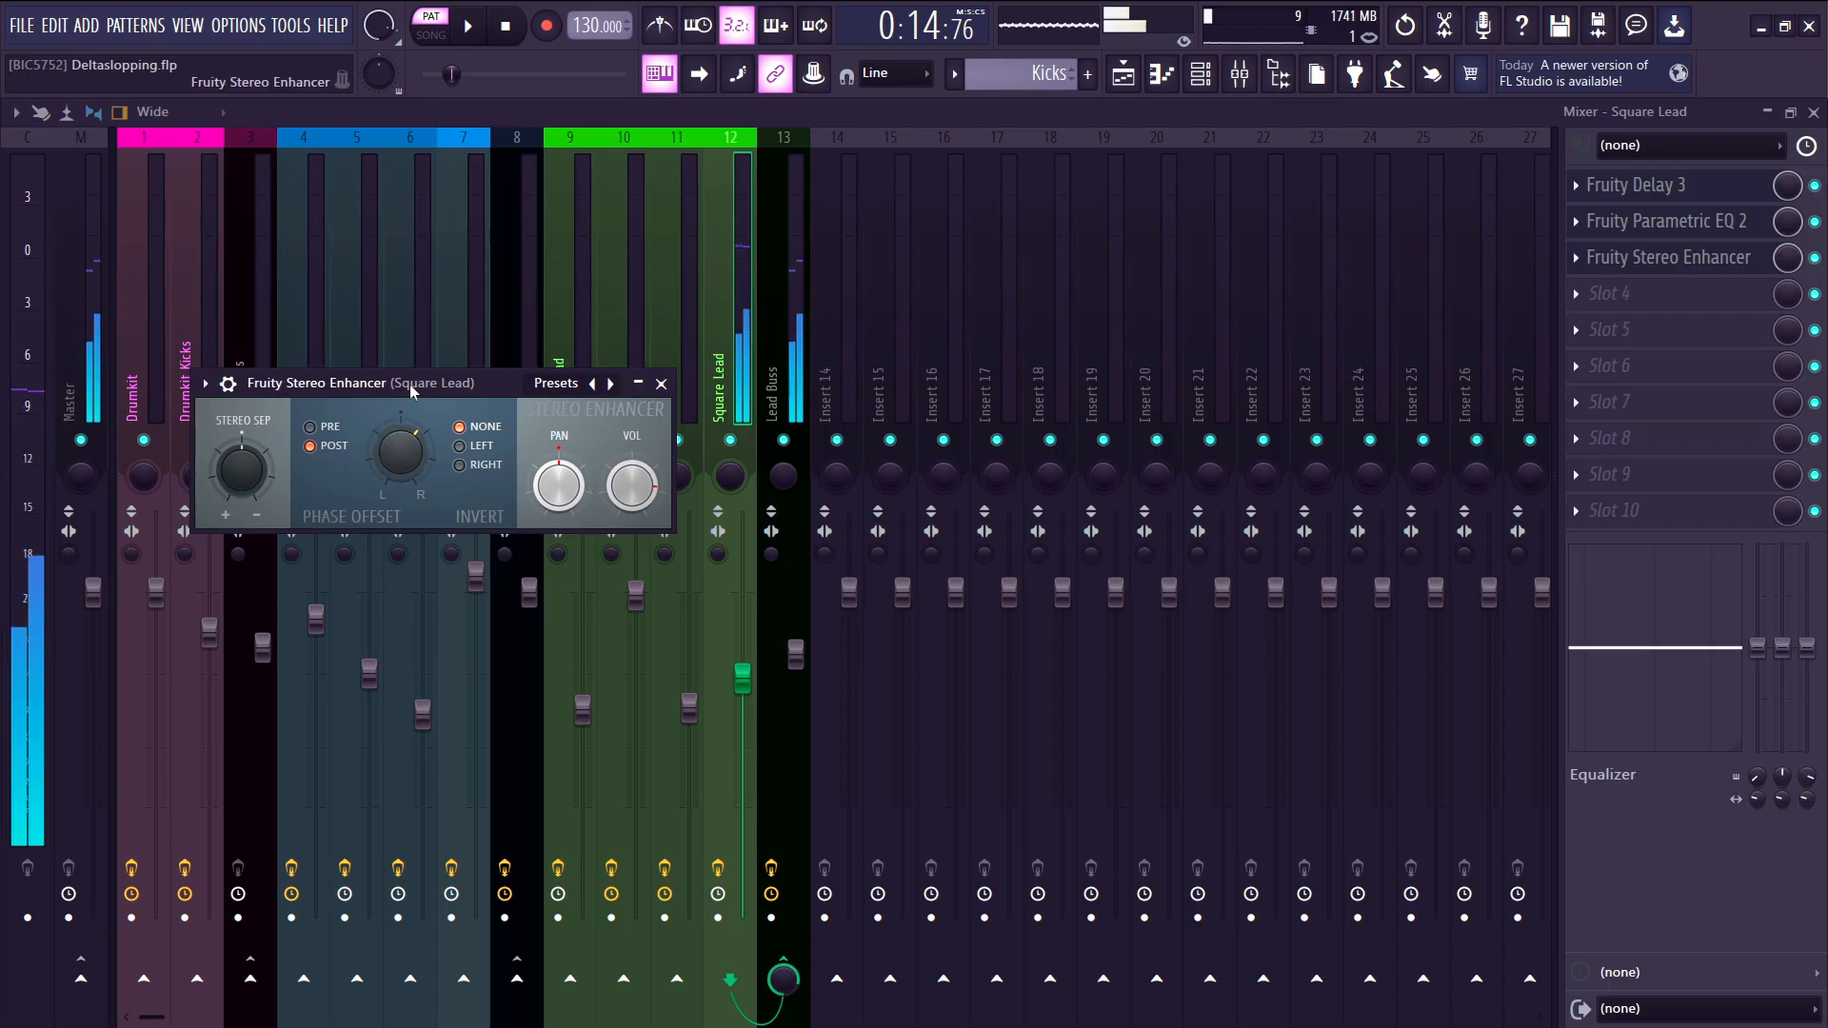
pyautogui.moveTo(411, 385); pyautogui.dragTo(1221, 504)
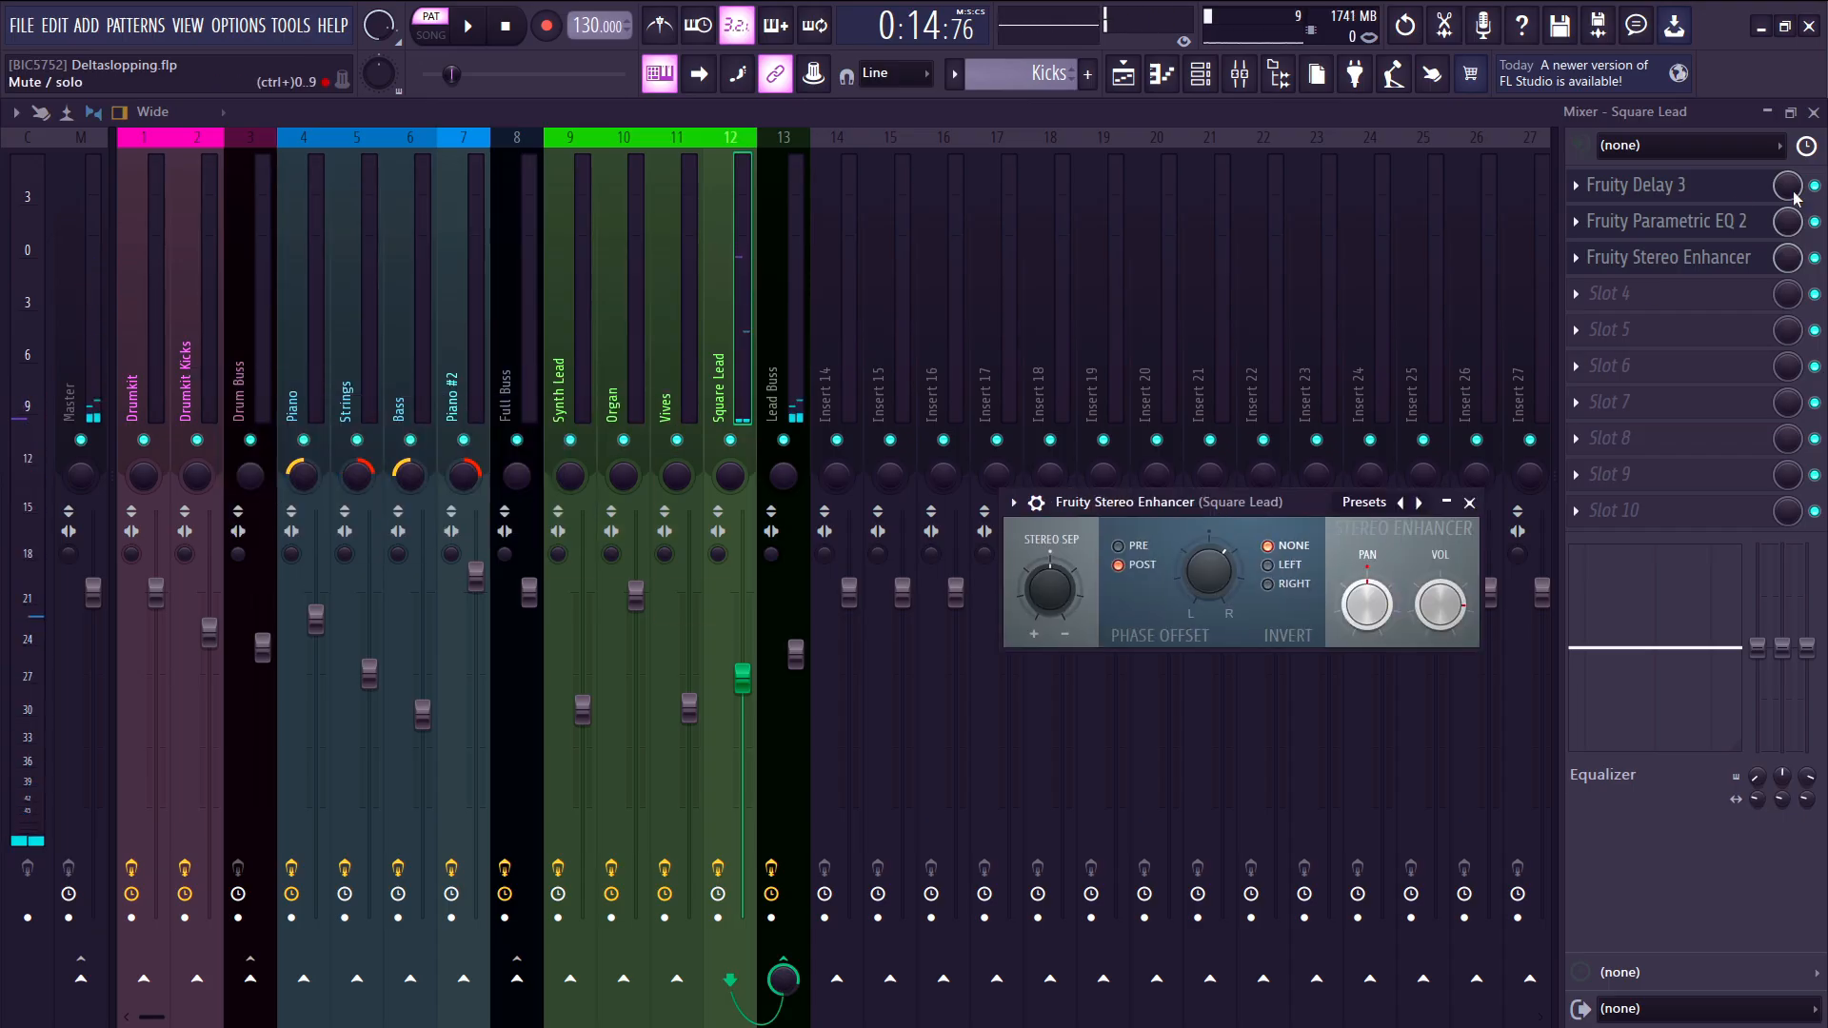
# - Return to the playlist in song mode with the time selection cleared and move the playhead to the start of bar 1
pyautogui.click(1137, 82)
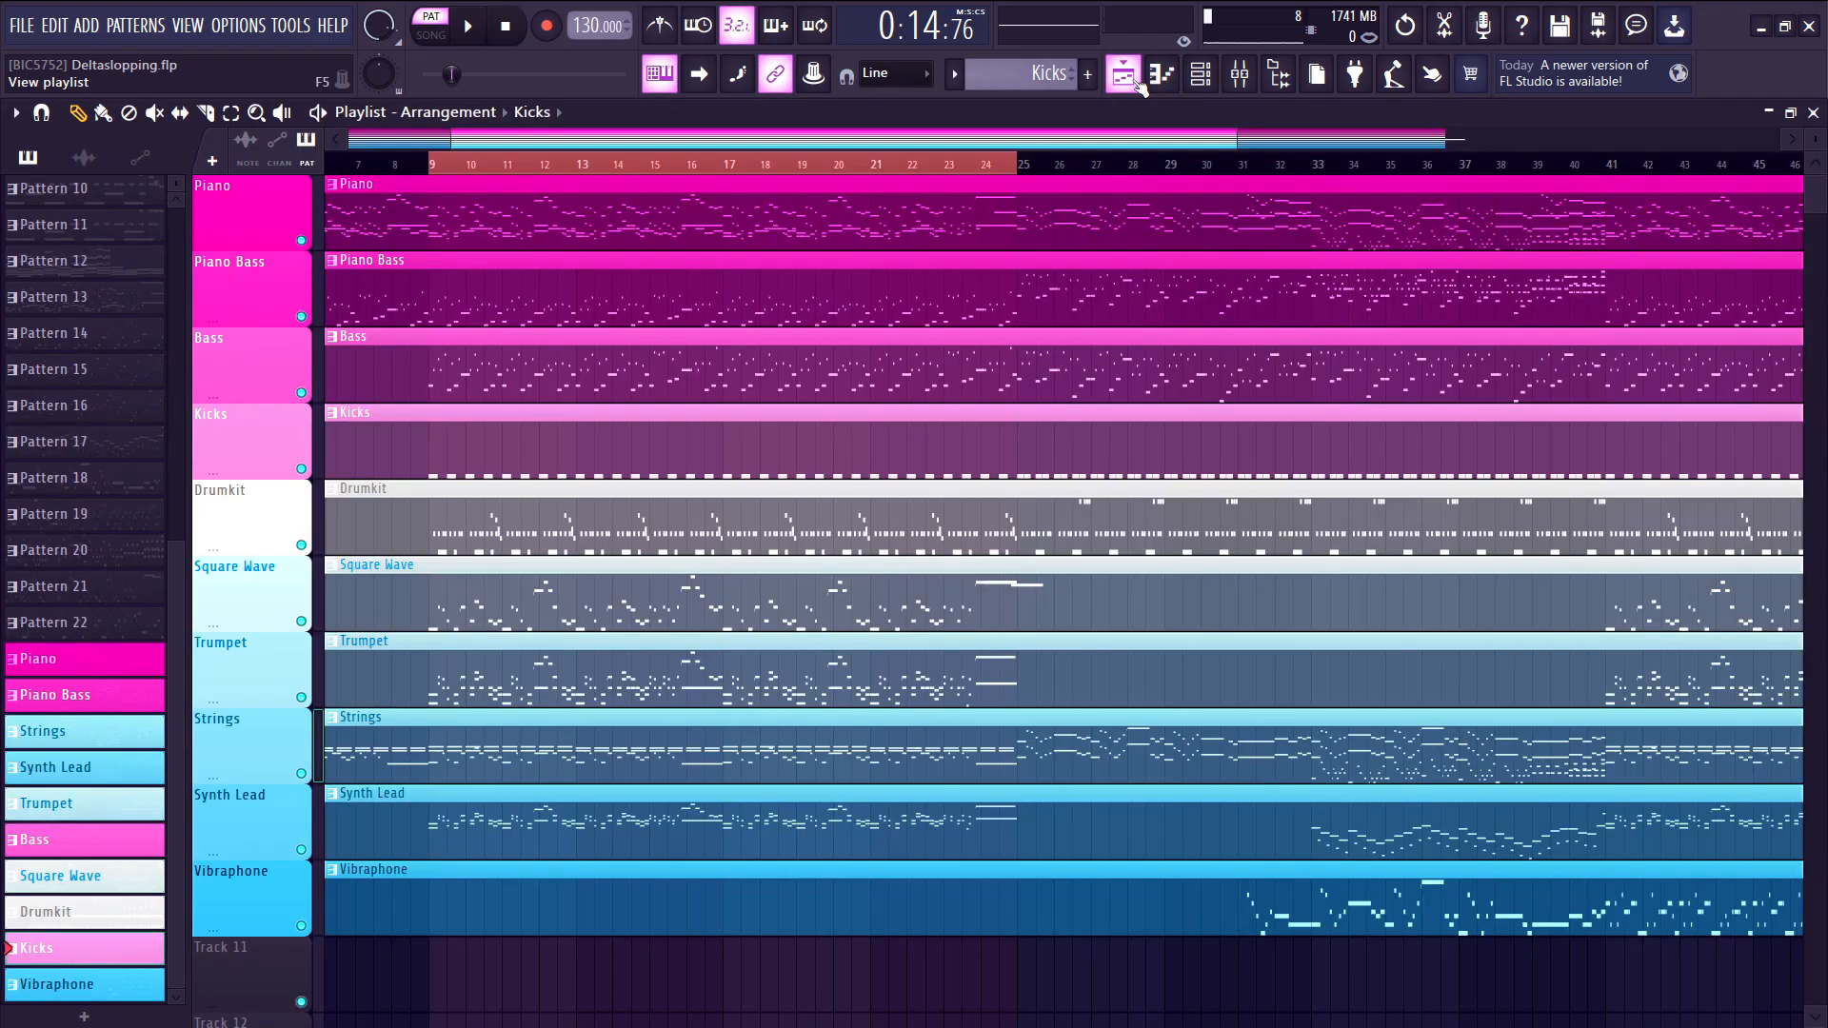
pyautogui.scroll(-3, 1158, 457)
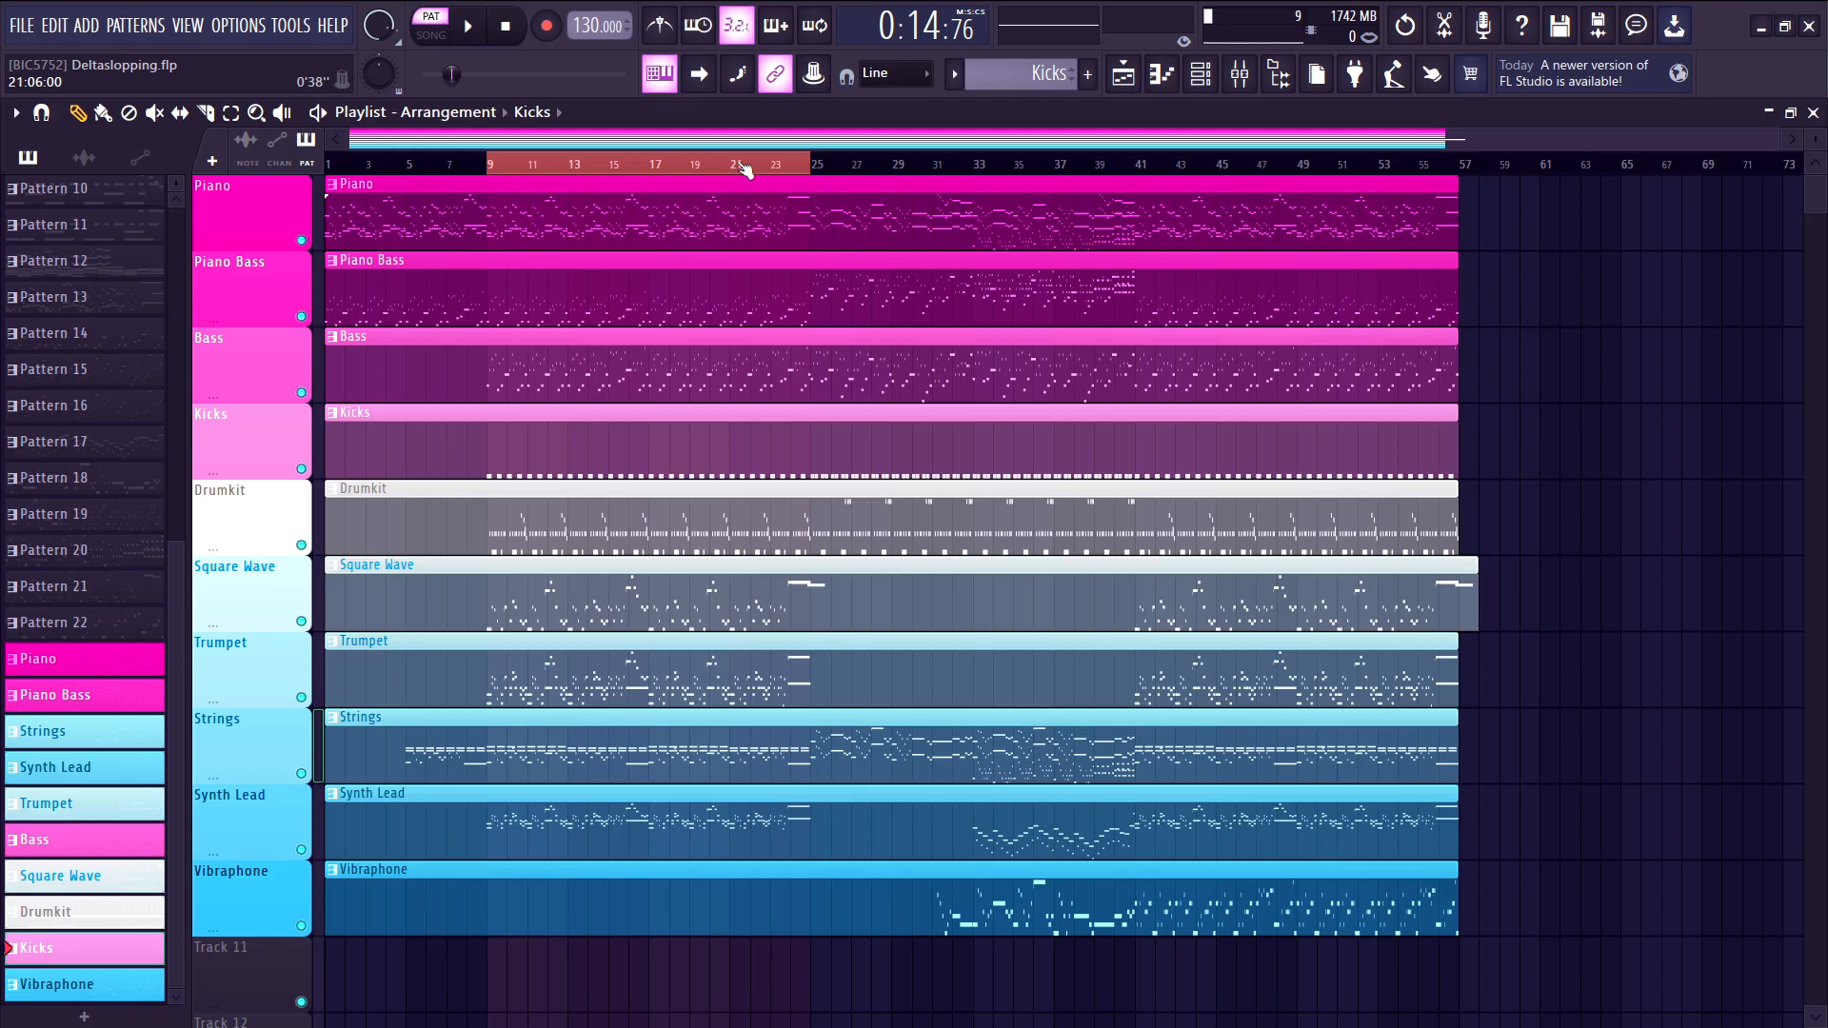
pyautogui.press('l')
pyautogui.hotkey('ctrl', 'd')
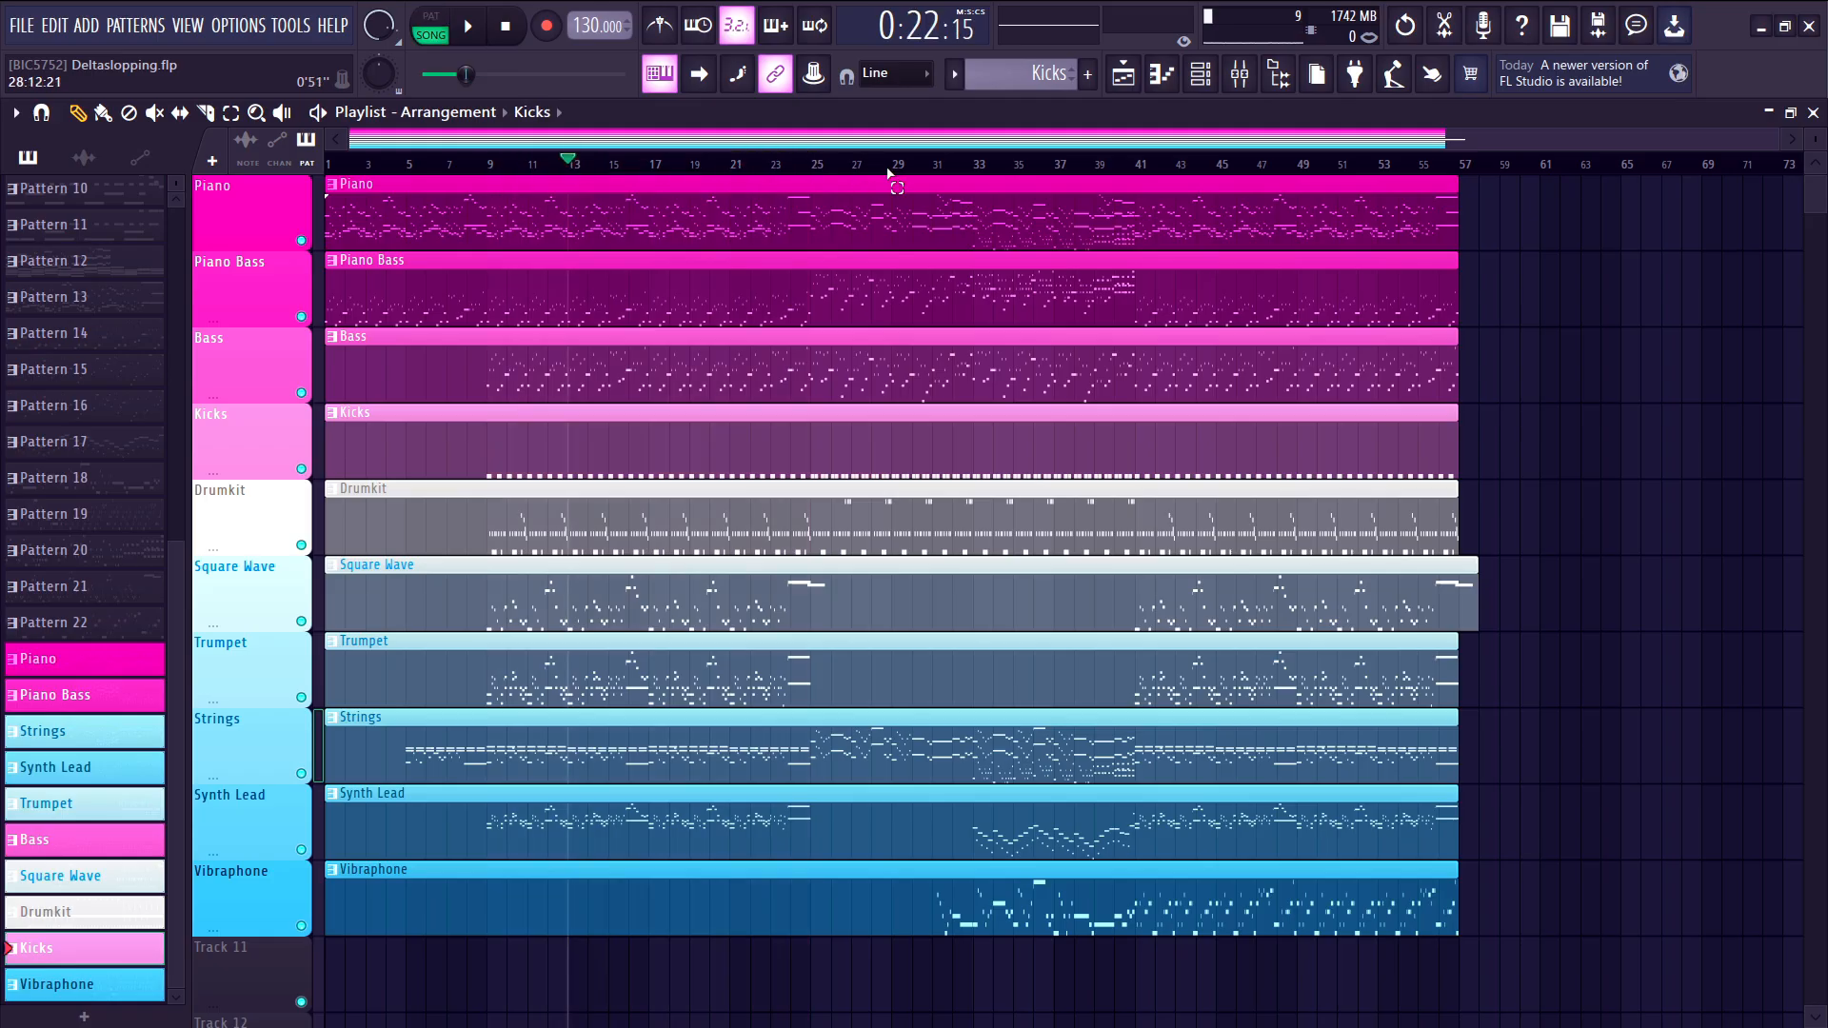
pyautogui.moveTo(889, 171); pyautogui.dragTo(338, 193)
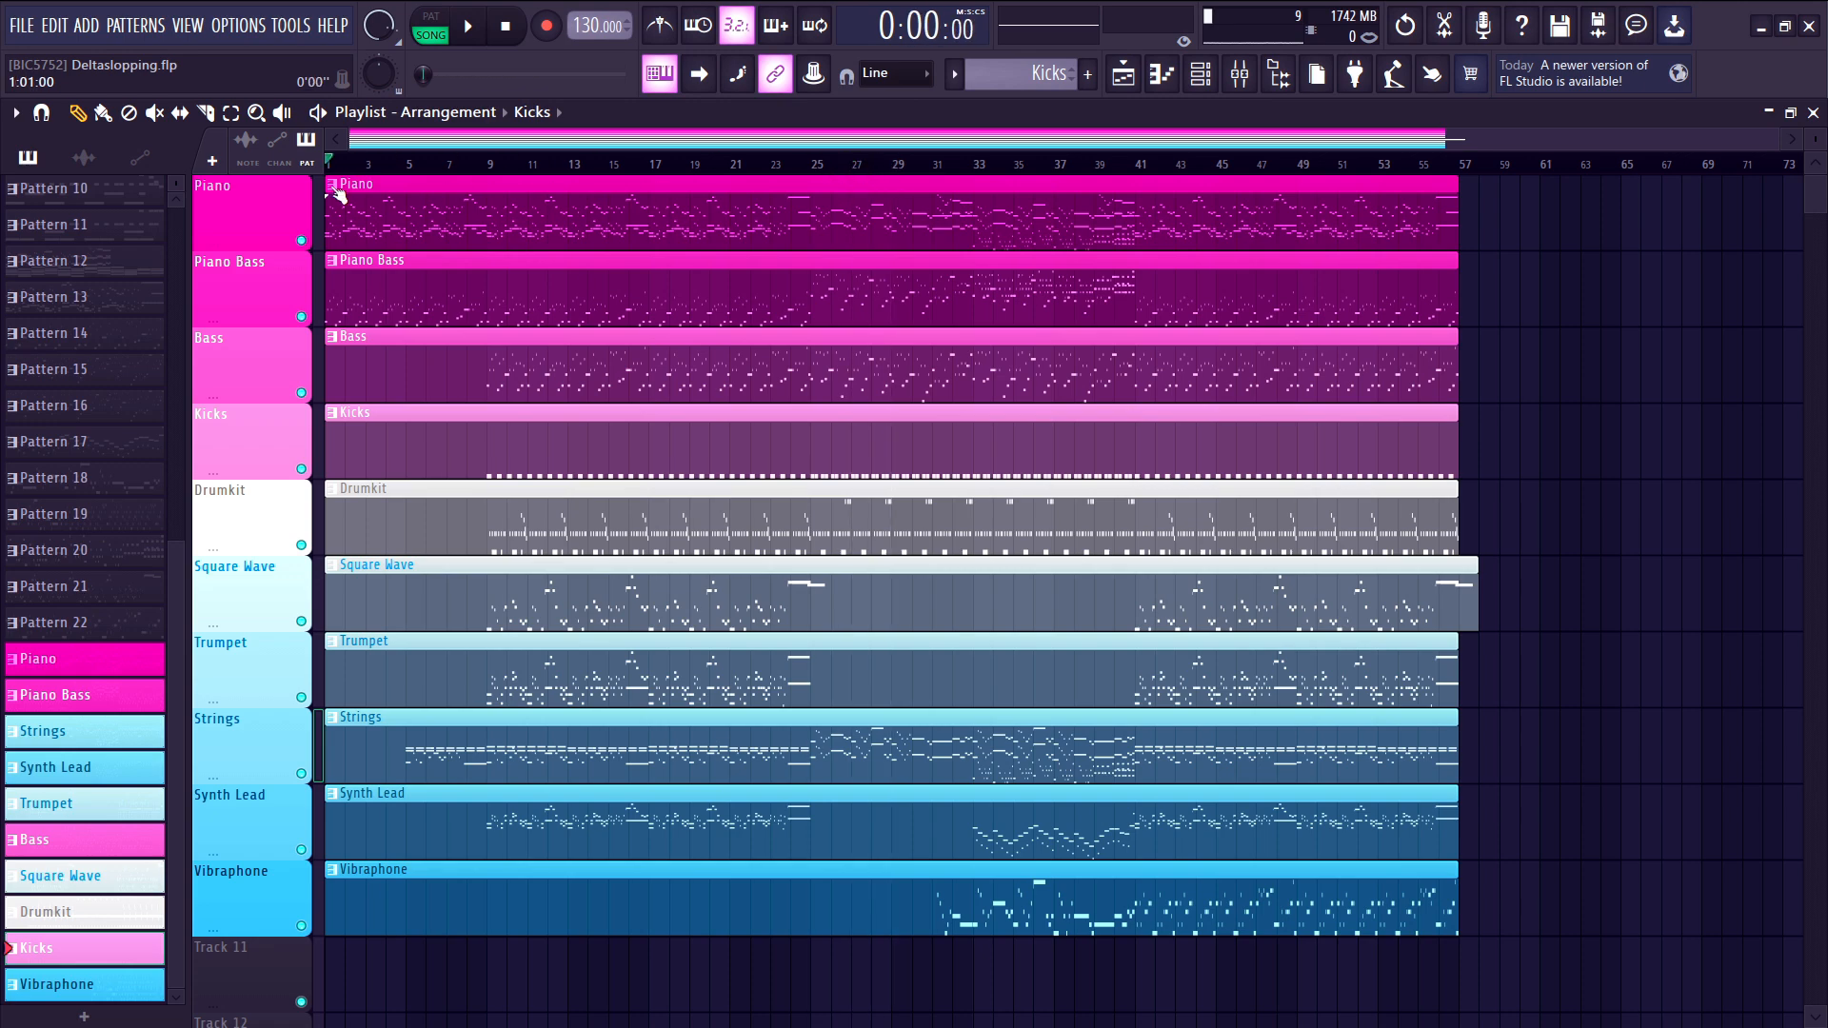